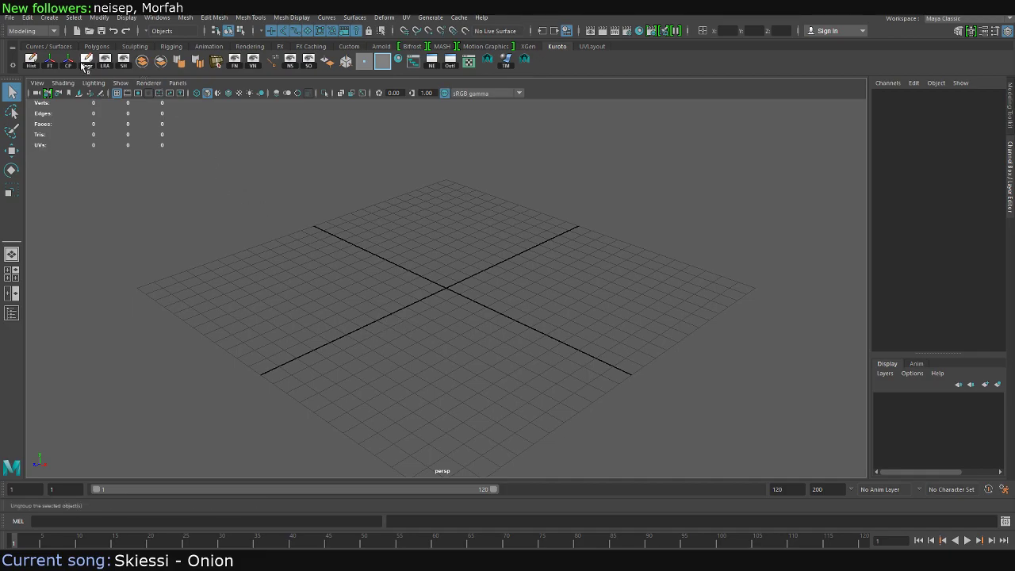
Open 2017-08-05_asteroidMeteoroid.mb from the scenes/2017/asteroidMeteoroid_set_2 folder
click(9, 18)
click(25, 48)
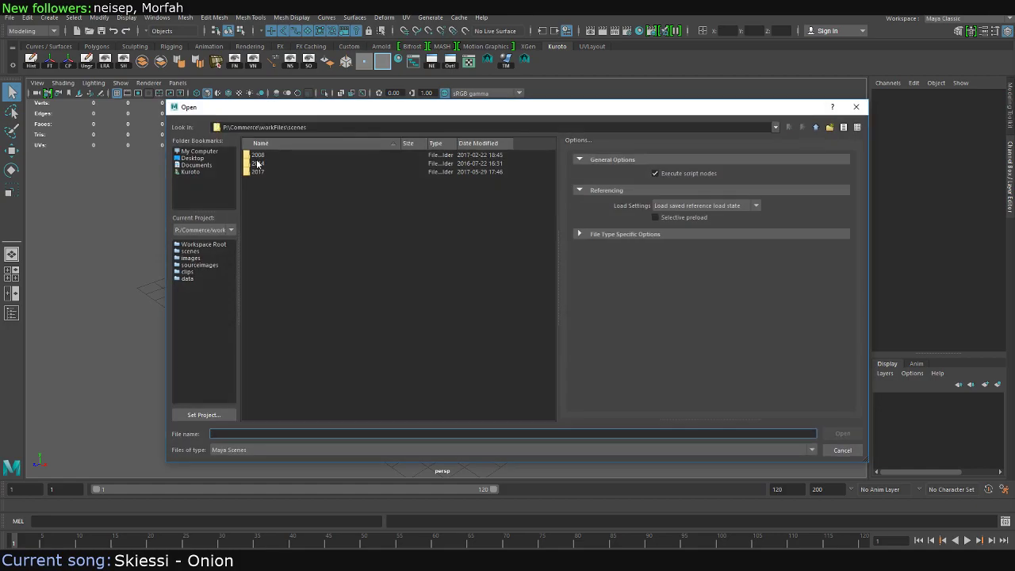
double_click(259, 173)
double_click(261, 158)
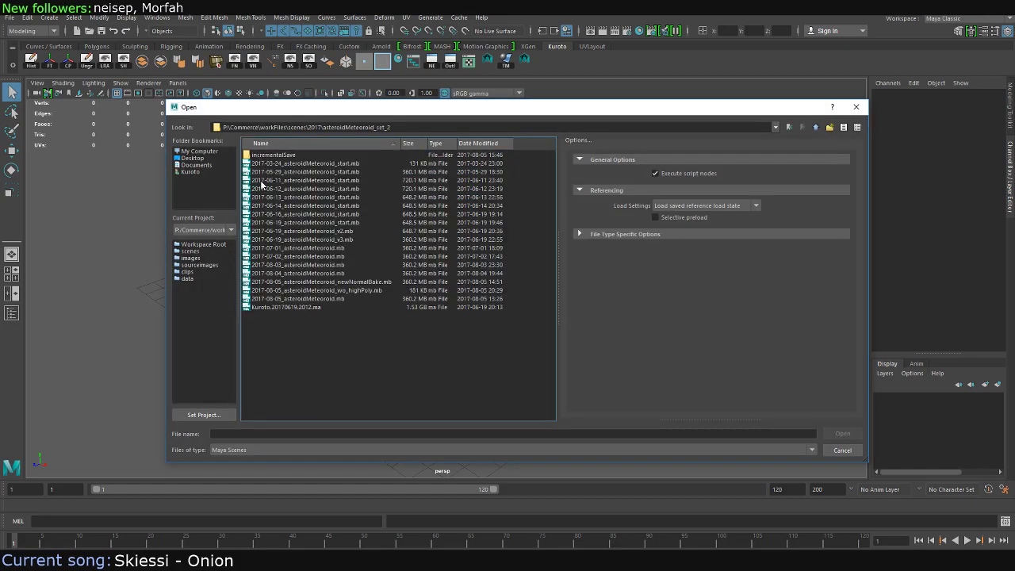
click(288, 299)
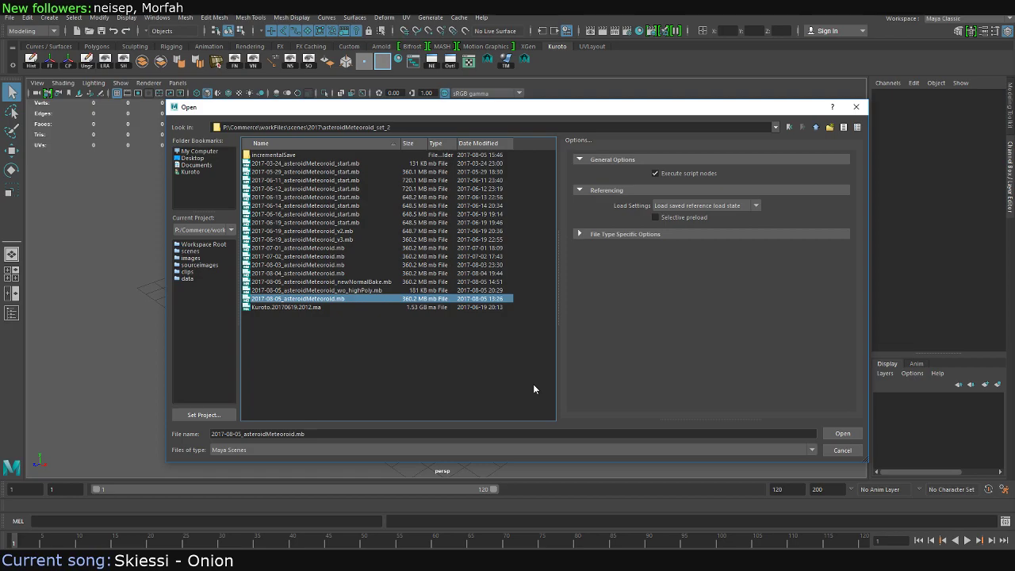
click(843, 433)
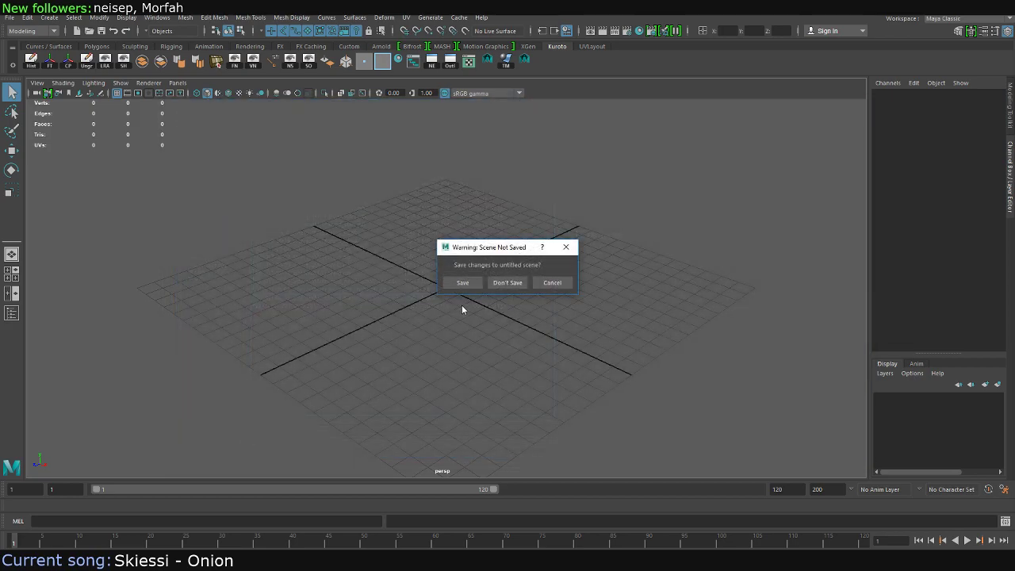
Discard the untitled scene, close the Hypershade and Render View, and orbit around the rock
click(508, 283)
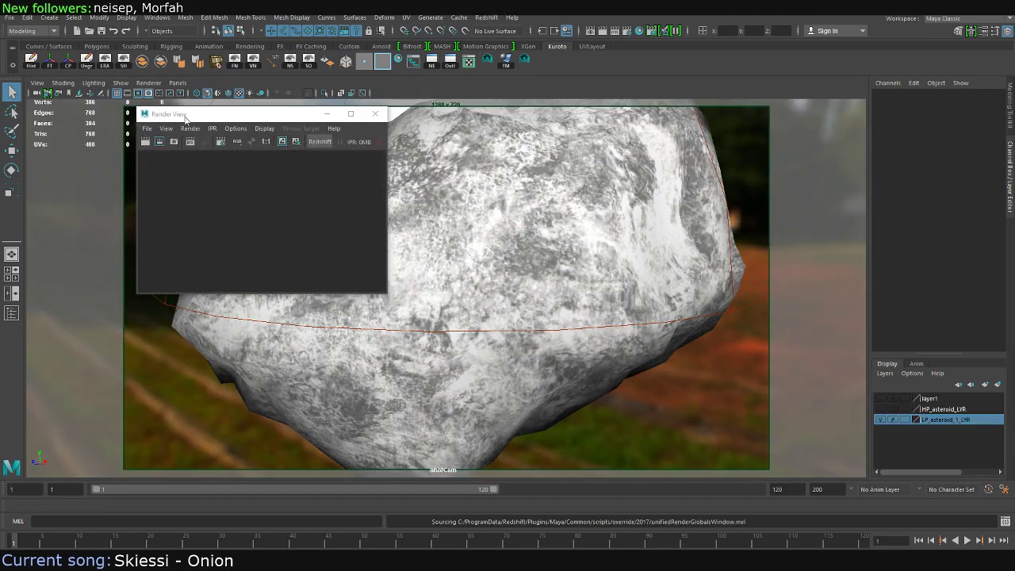
drag(185, 117, 315, 87)
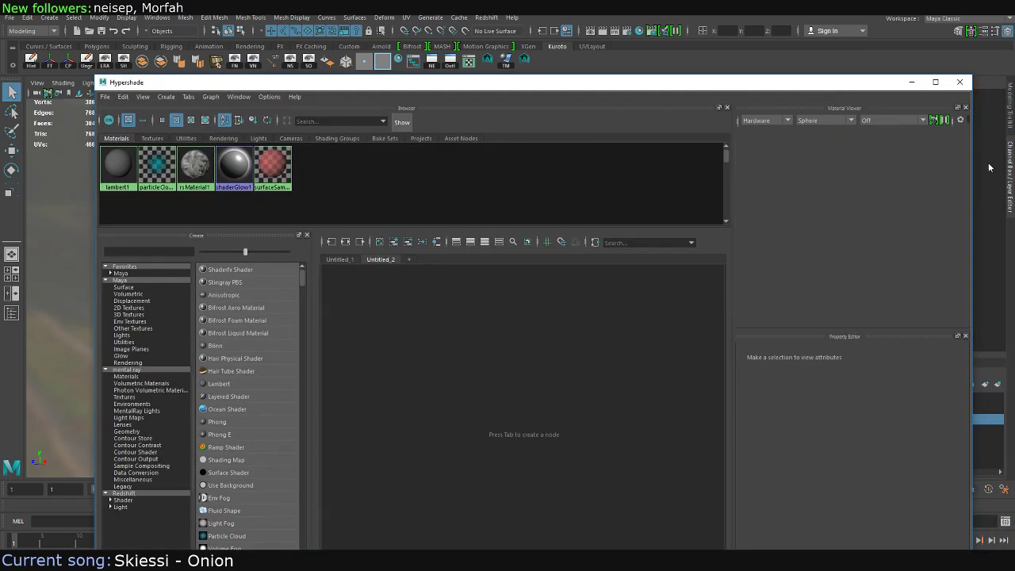
click(989, 168)
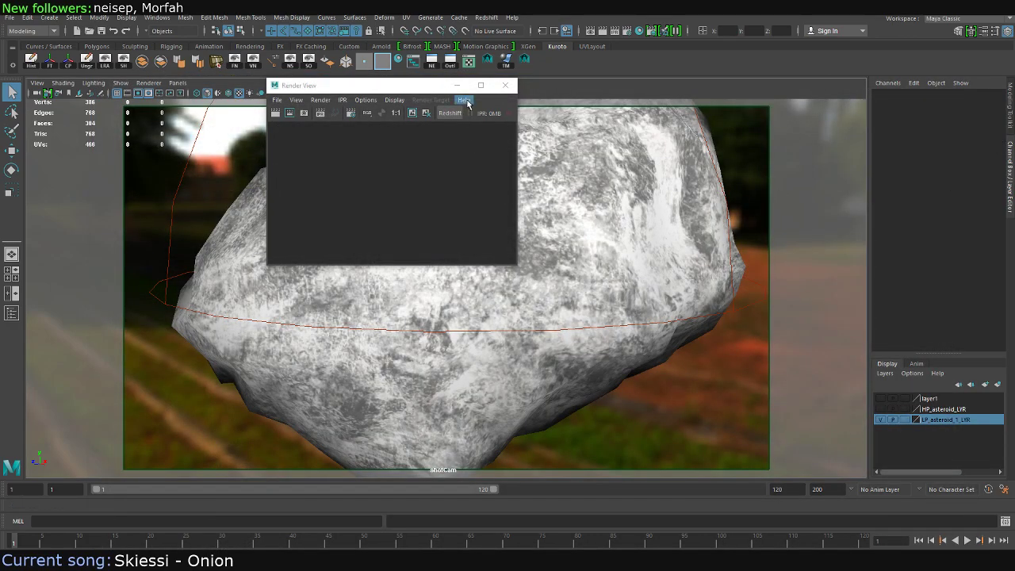
click(505, 84)
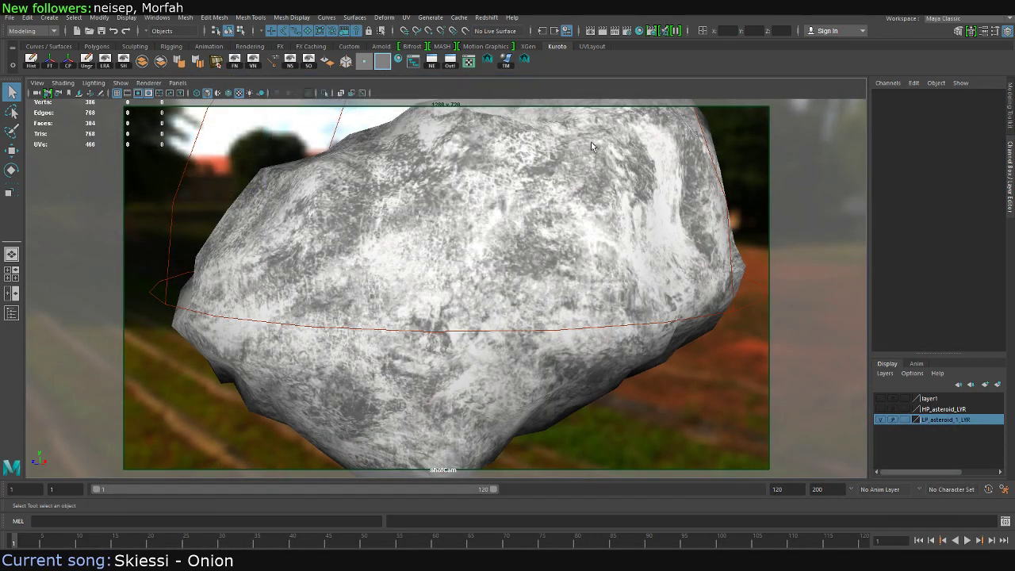
mouse_move(591, 141)
alt+mouse_down()
mouse_move(558, 177)
mouse_move(570, 187)
alt+mouse_up()
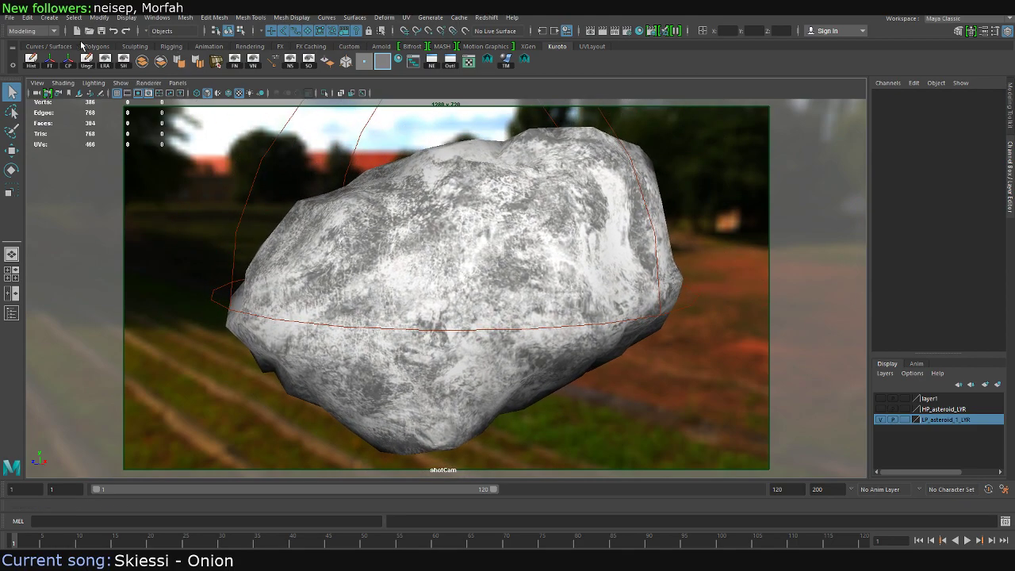
Render the asteroid from shotCam at 1280 x 720 with Redshift in the Render View
click(602, 31)
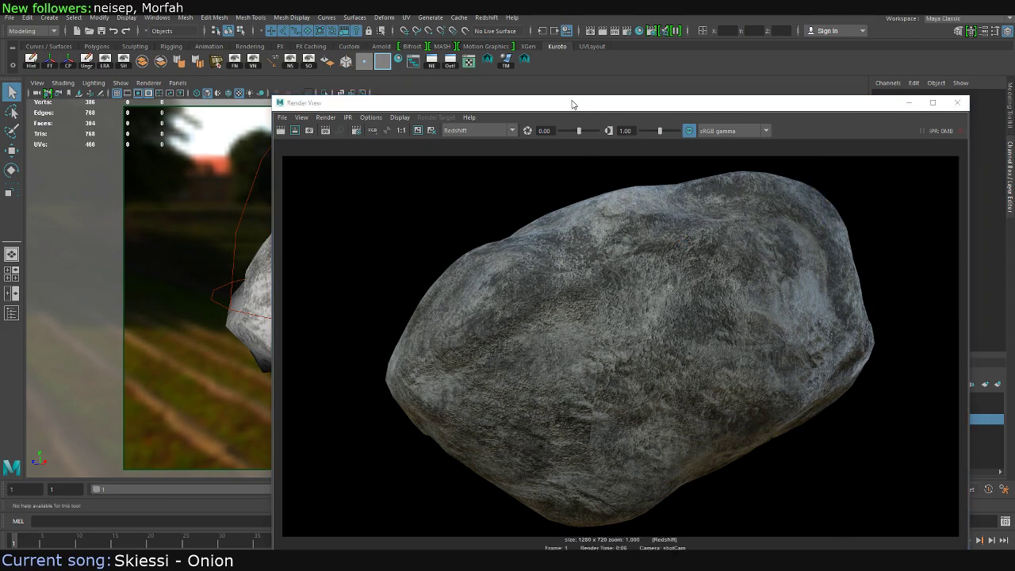
drag(573, 104, 520, 67)
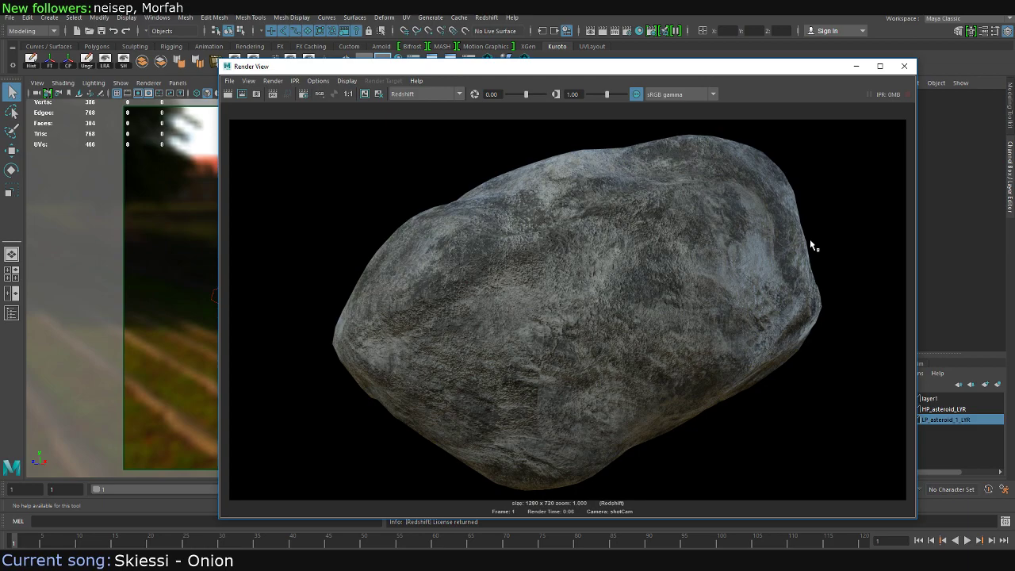
Select the rock and show its rsMaterial1 network in Hypershade with nodes expanded
click(856, 65)
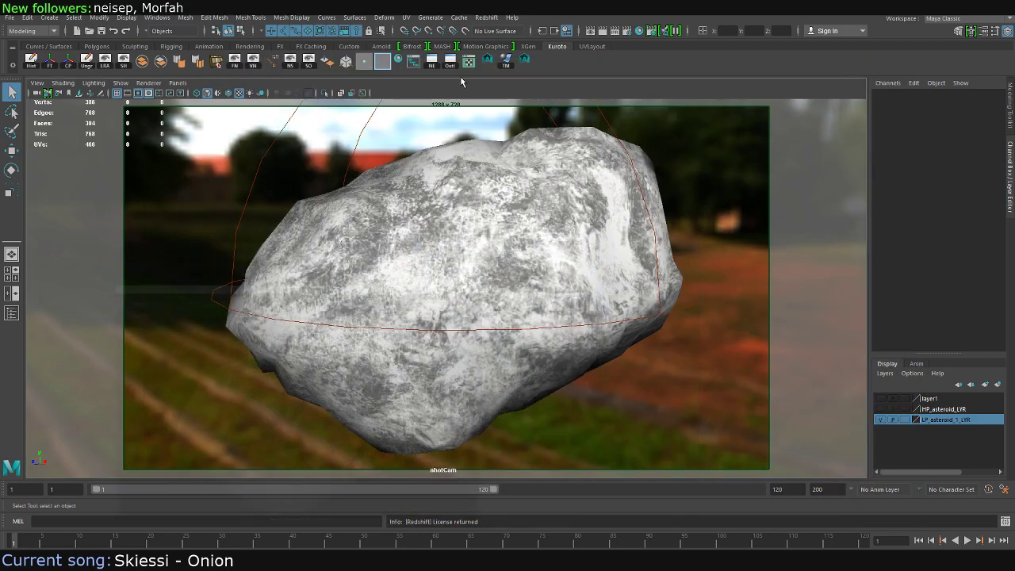
click(460, 175)
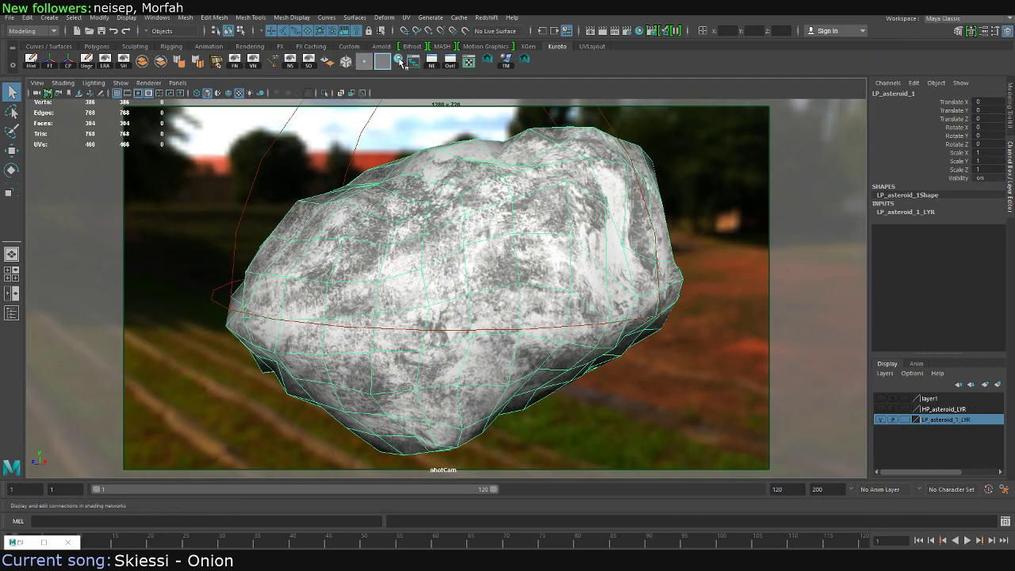
click(401, 64)
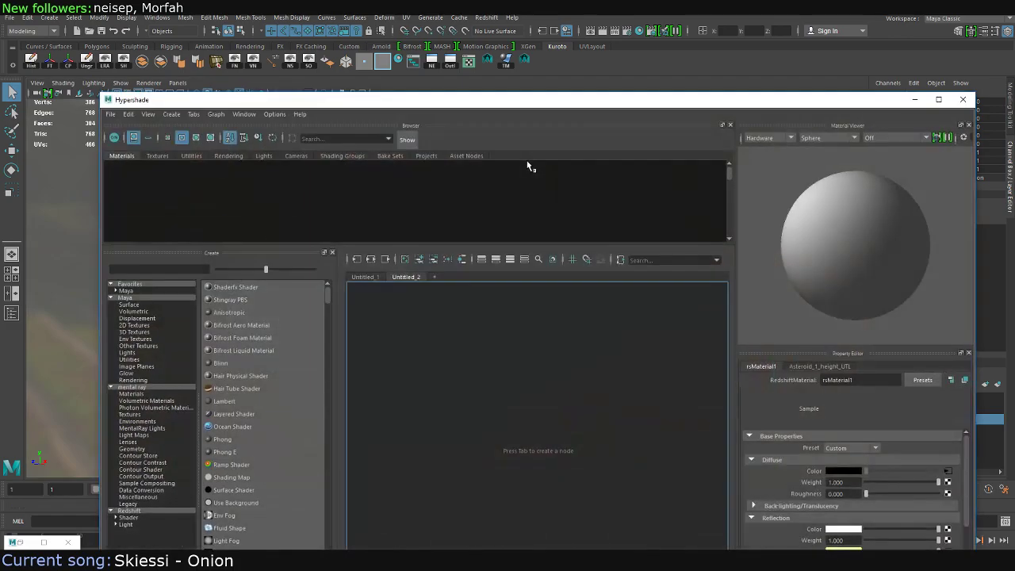
drag(503, 100, 496, 34)
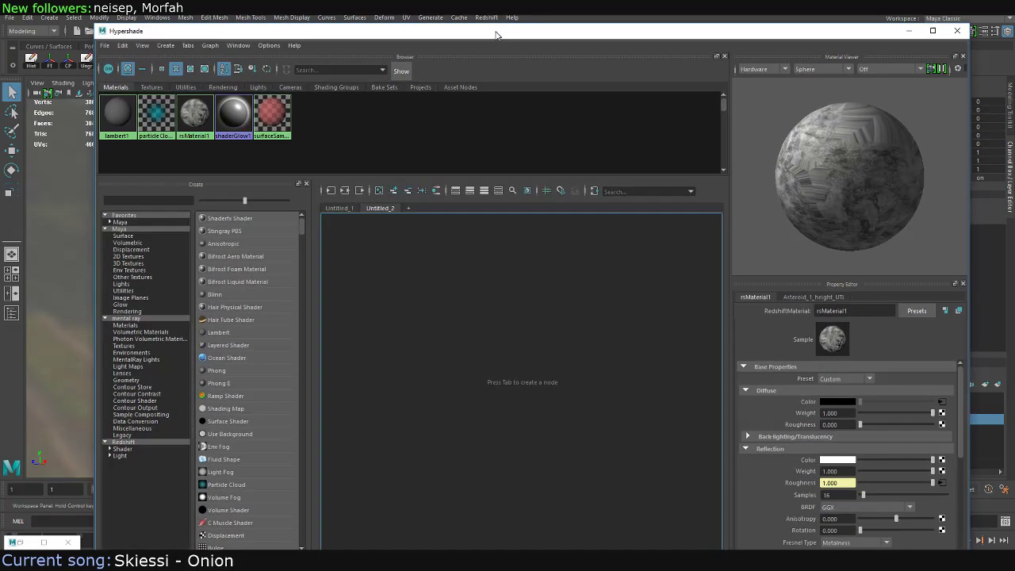
click(339, 208)
key(3)
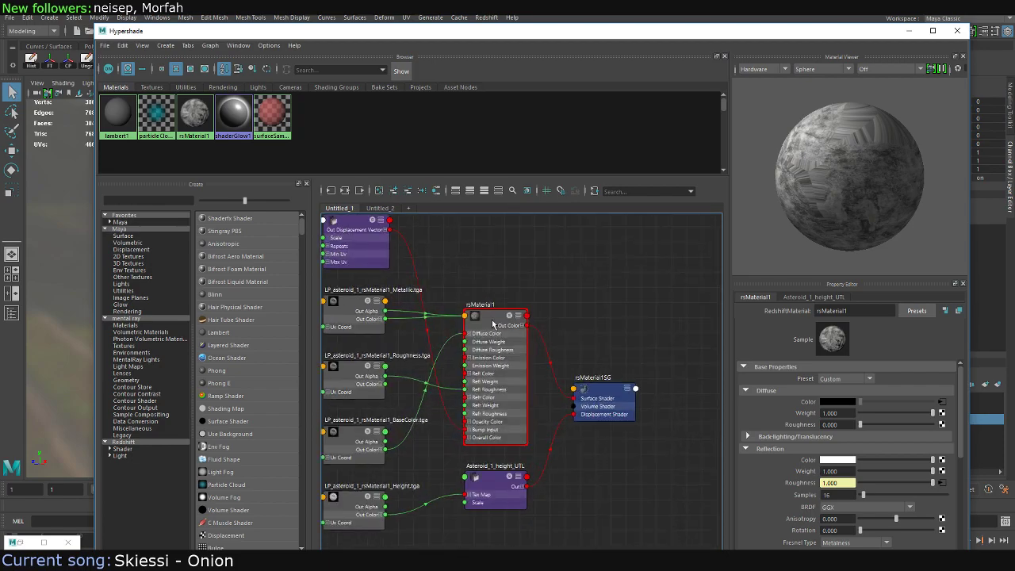
Select Asteroid_1_normal_TEX and browse for a new normal map image
click(471, 251)
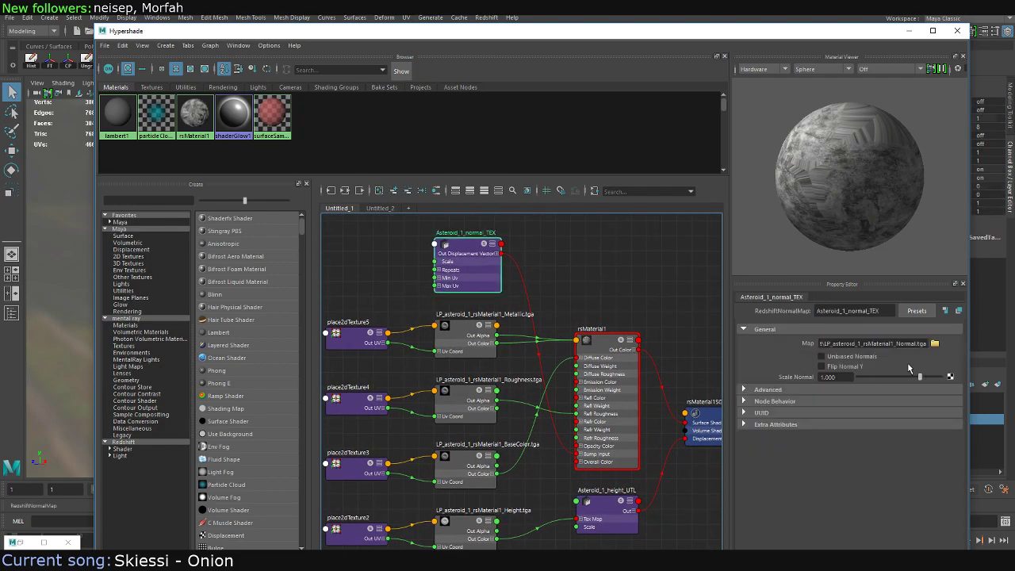
click(935, 344)
drag(619, 106, 414, 108)
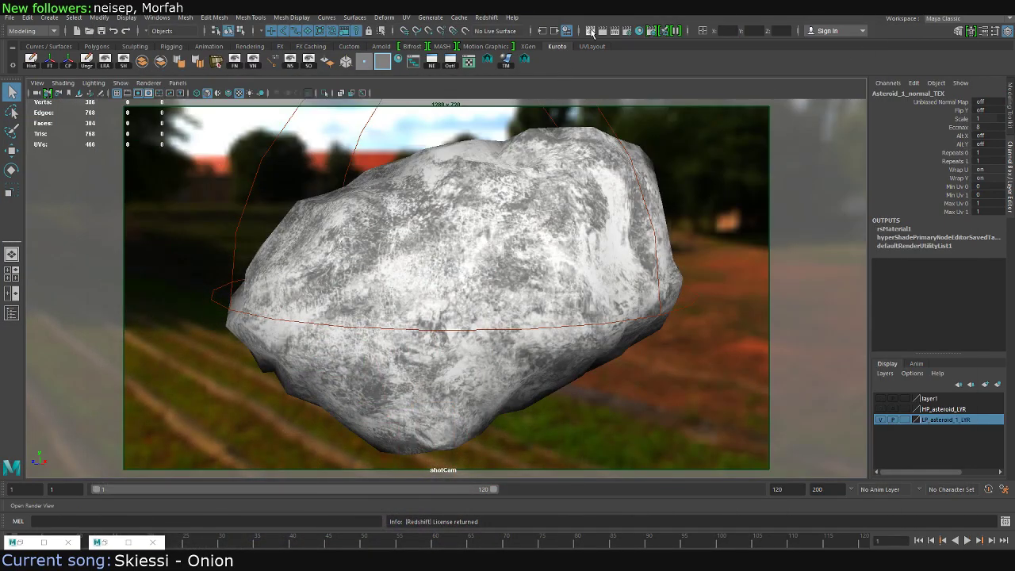
click(591, 30)
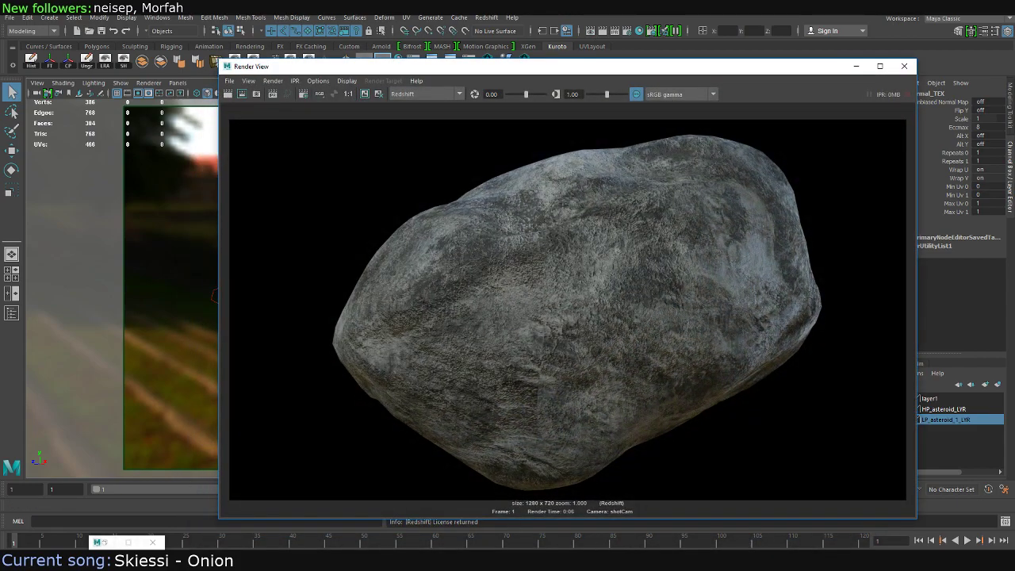
click(127, 541)
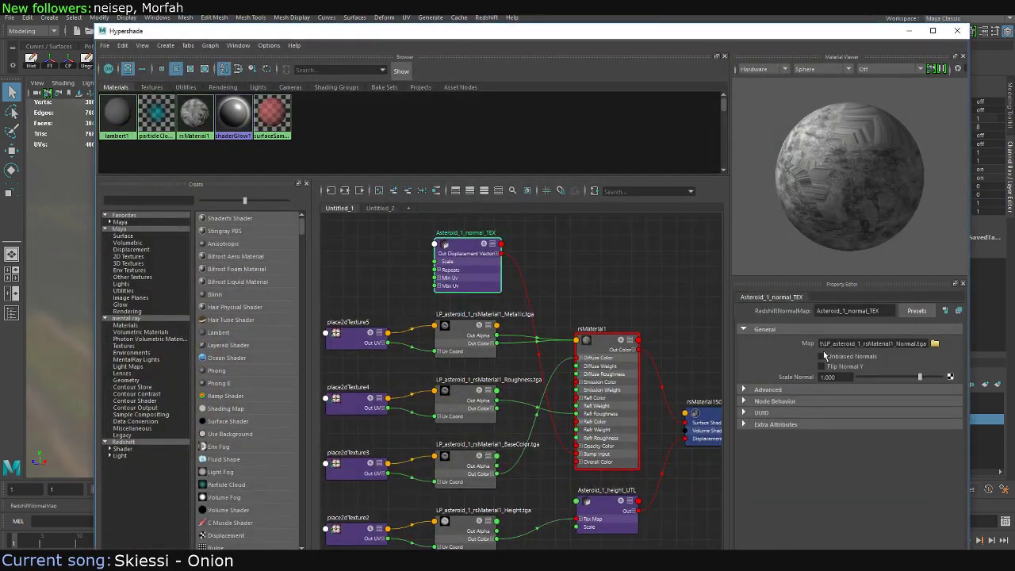
click(935, 344)
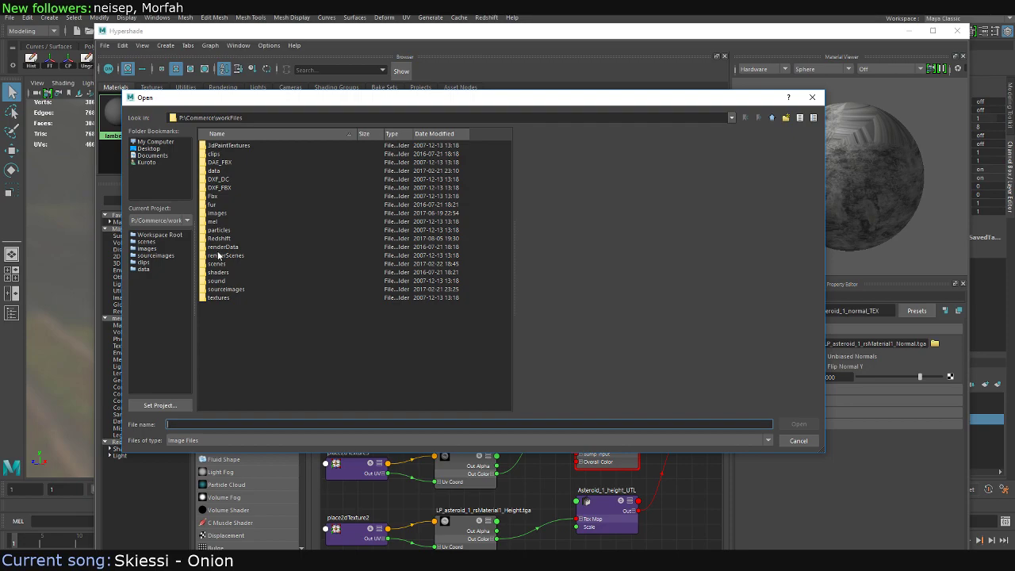
Navigate the file dialog to sourceimages/2017/asteroidMeteoroid_set_2
double_click(223, 290)
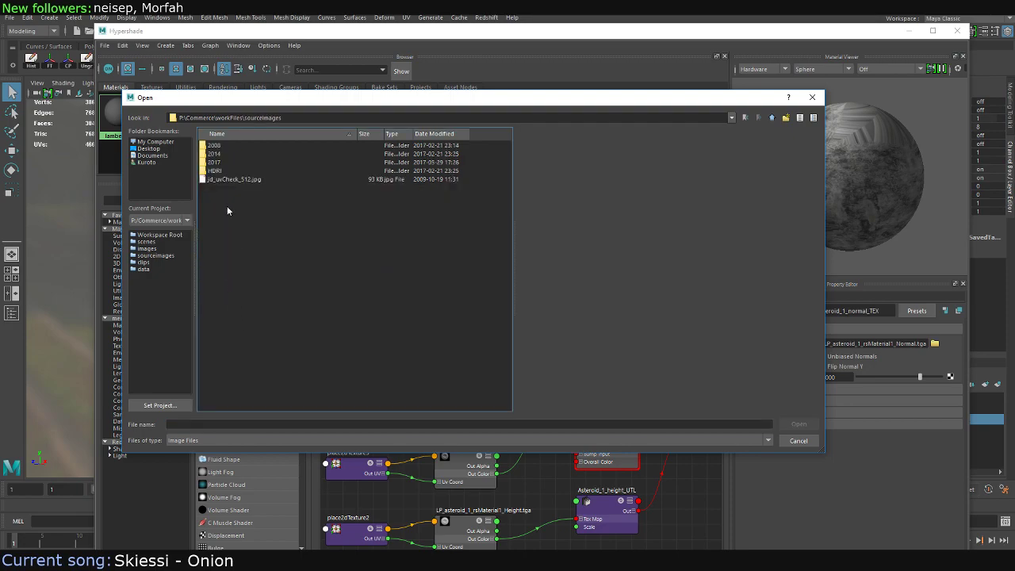
double_click(216, 162)
double_click(221, 146)
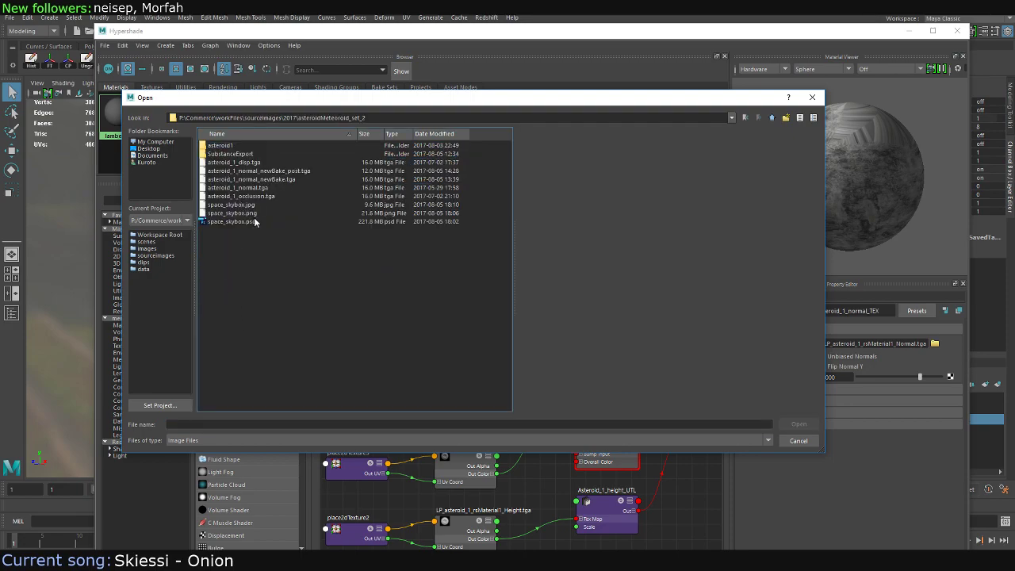
key(BackSpace)
double_click(230, 154)
Compare the normal map previews and load asteroid_1_normal_newBake.tga
click(291, 180)
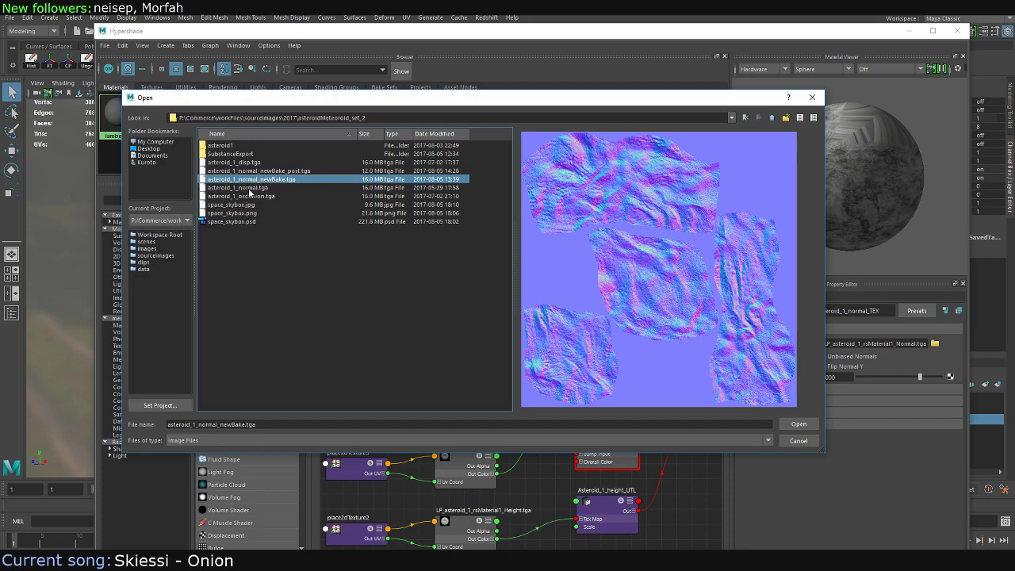
click(240, 190)
key(Up)
key(Down)
key(Up)
key(Up)
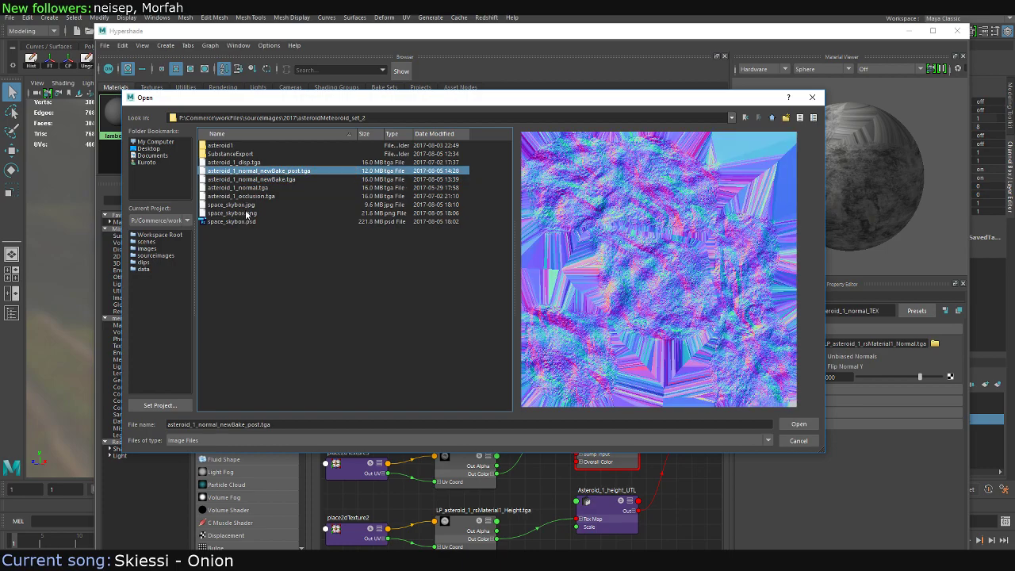
key(Down)
key(Down)
key(Up)
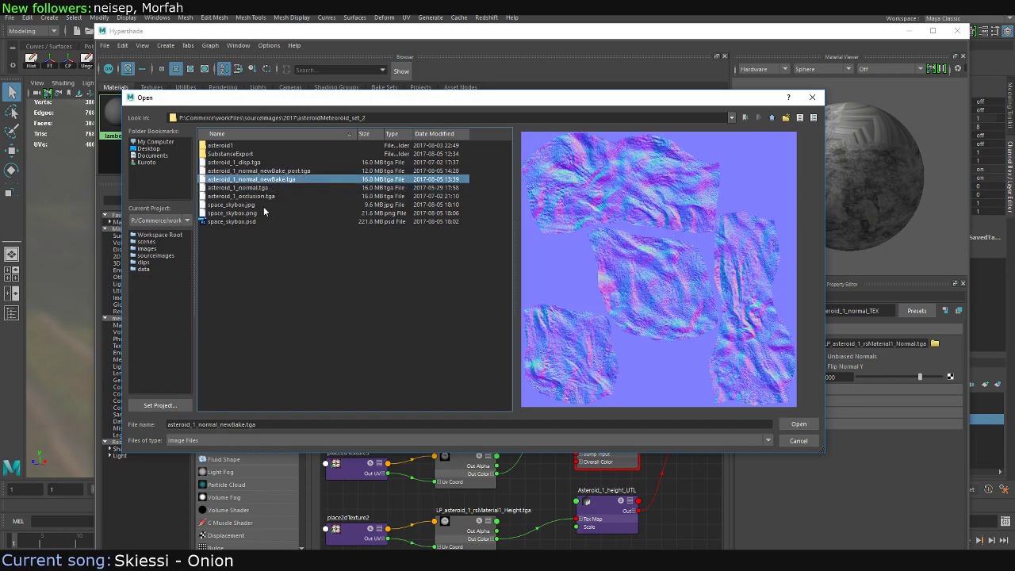
key(Down)
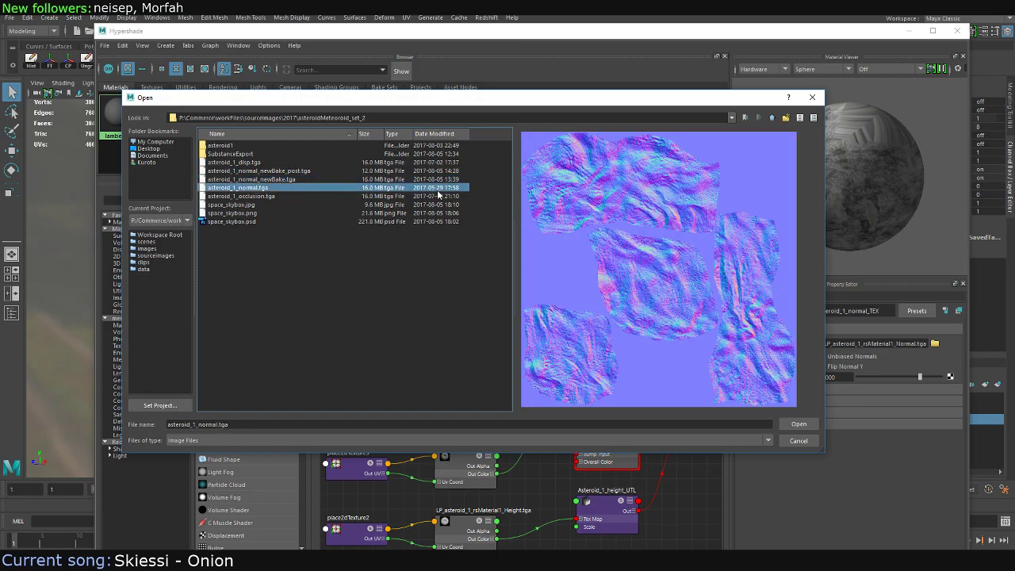
click(282, 180)
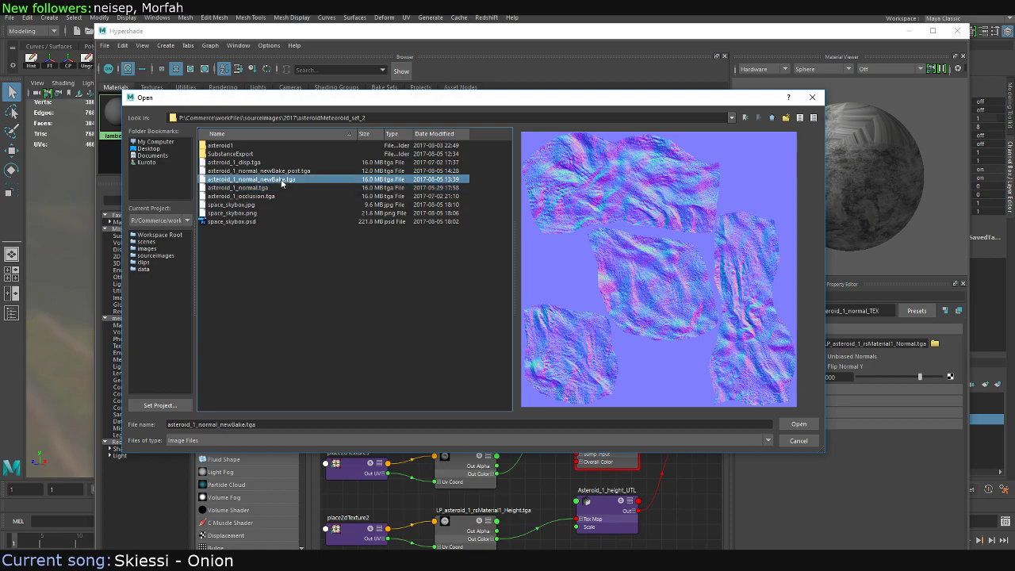
click(798, 424)
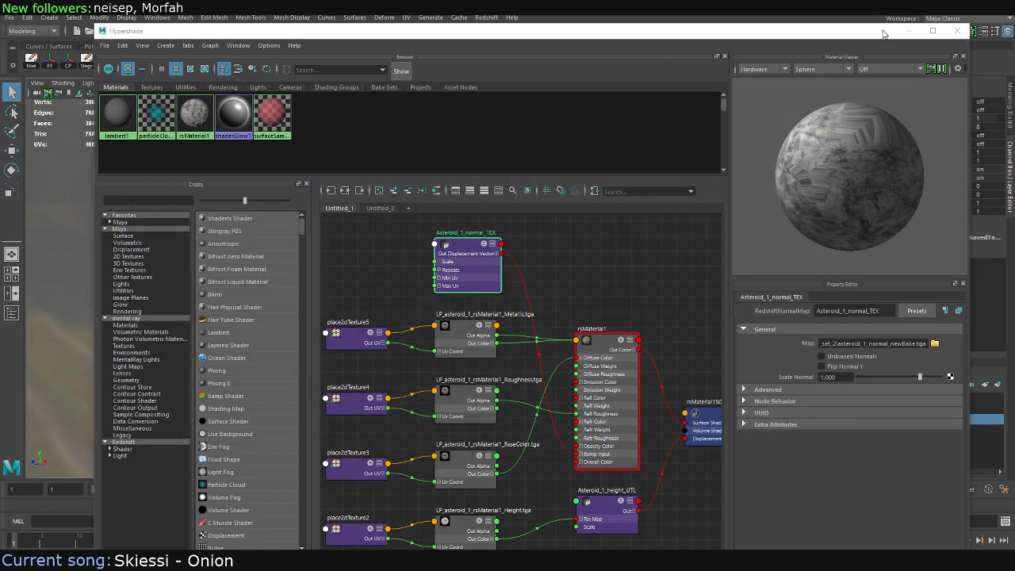
Re-render a region around the rock with Redshift, then clear the region and minimize the Render View
click(910, 31)
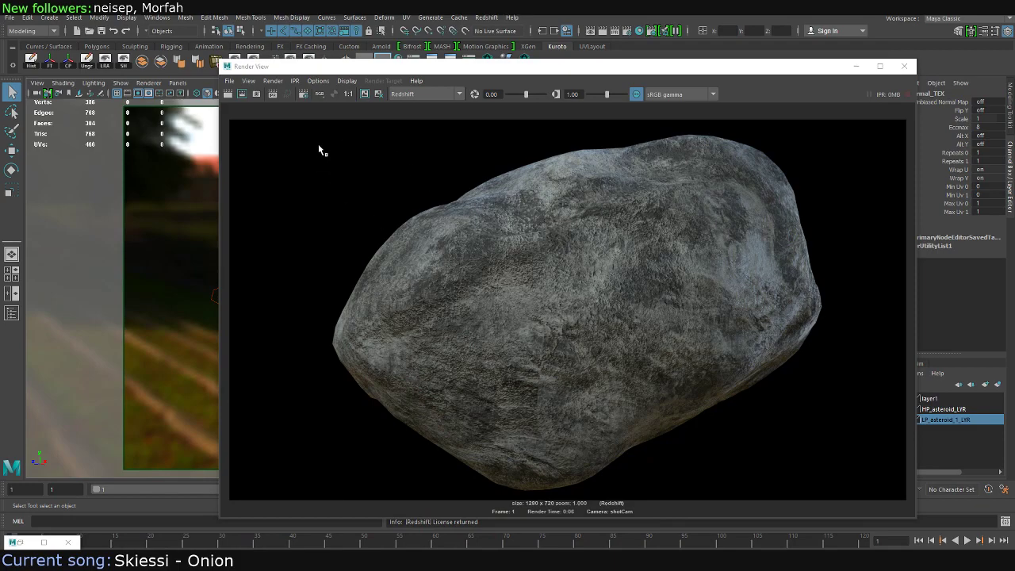
drag(303, 125, 833, 492)
click(242, 93)
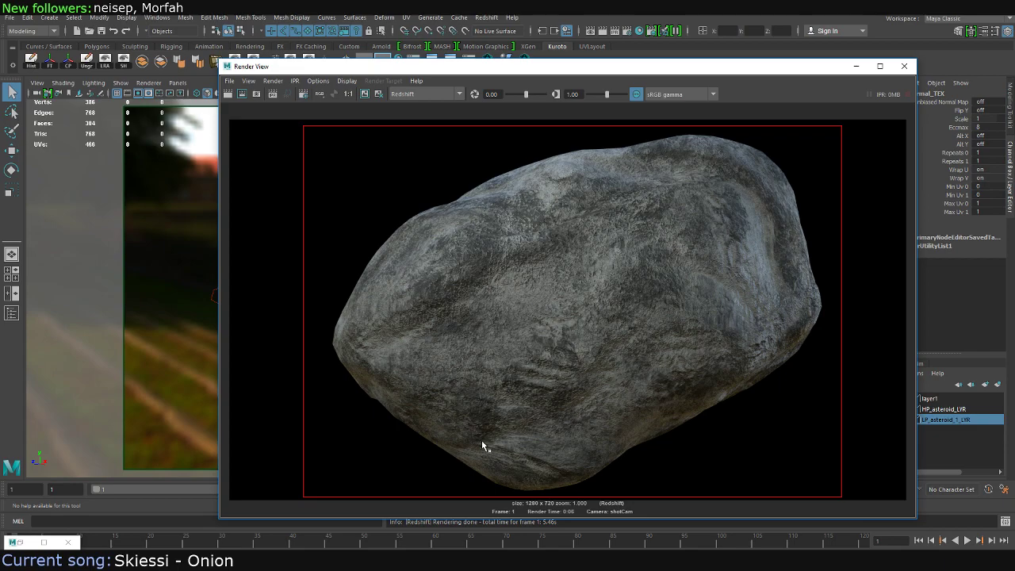
click(365, 93)
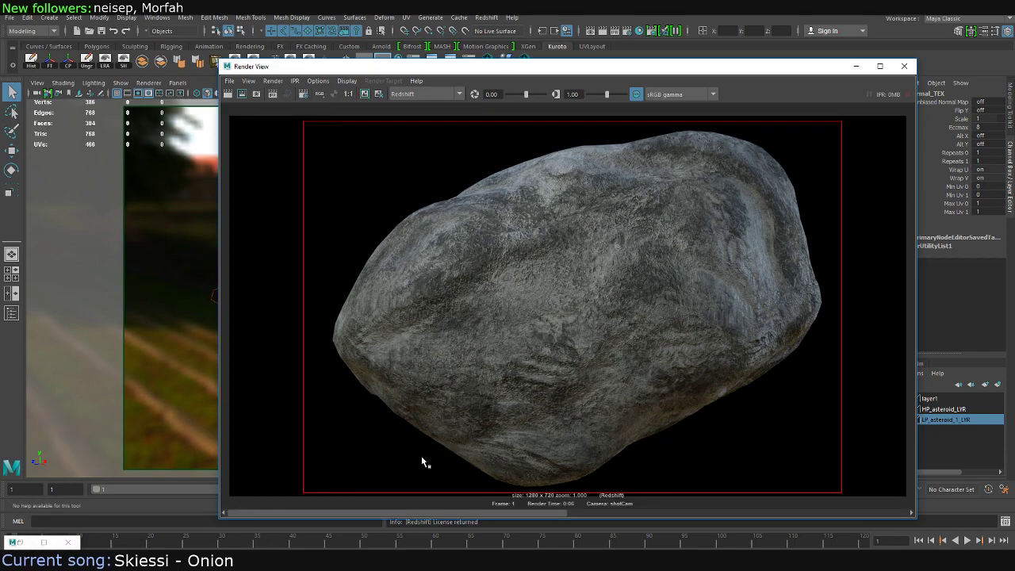
click(388, 502)
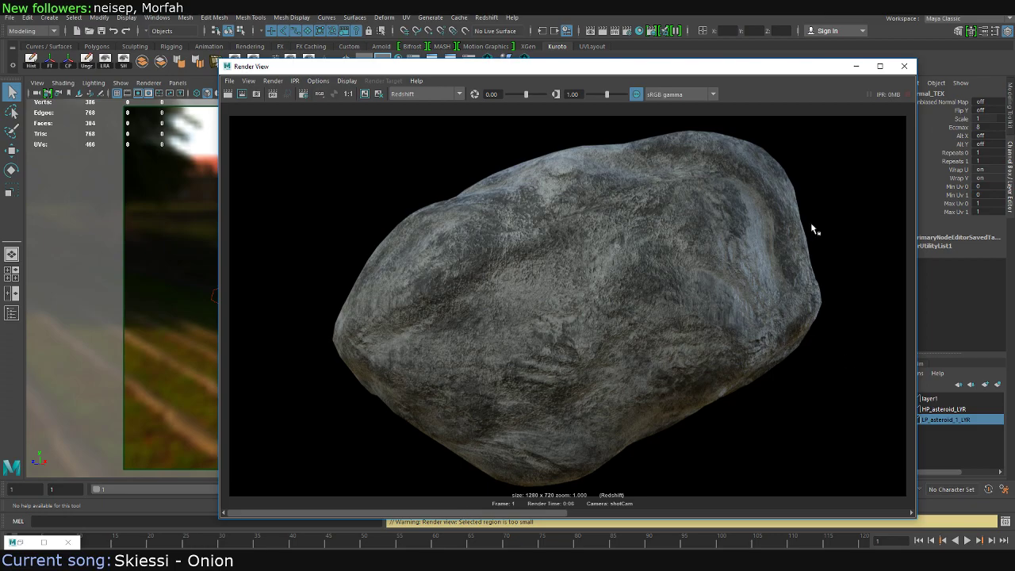
click(856, 67)
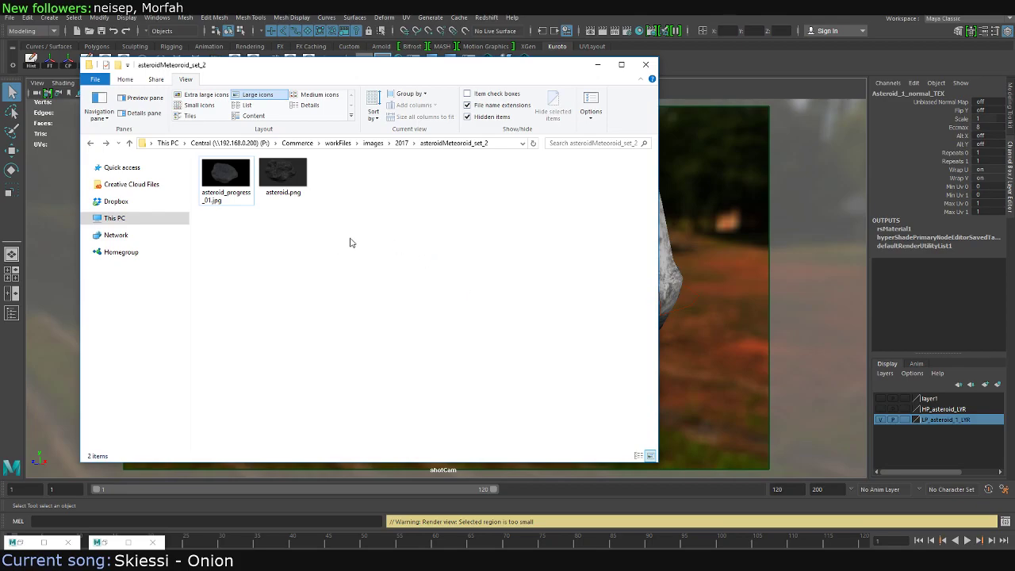
Browse File Explorer to sourceimages\2017\asteroidMeteoroid_set_2
click(599, 65)
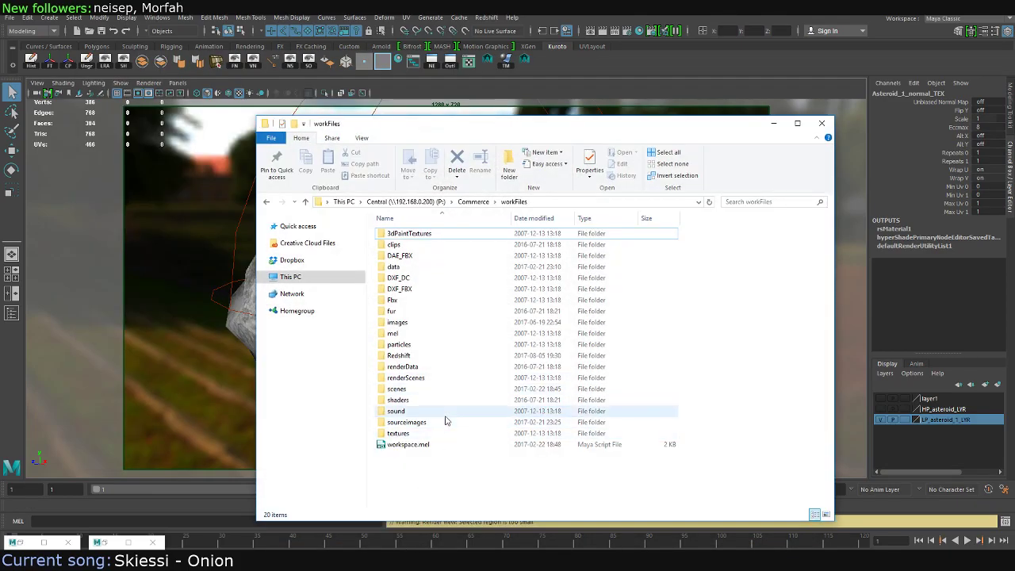
click(444, 366)
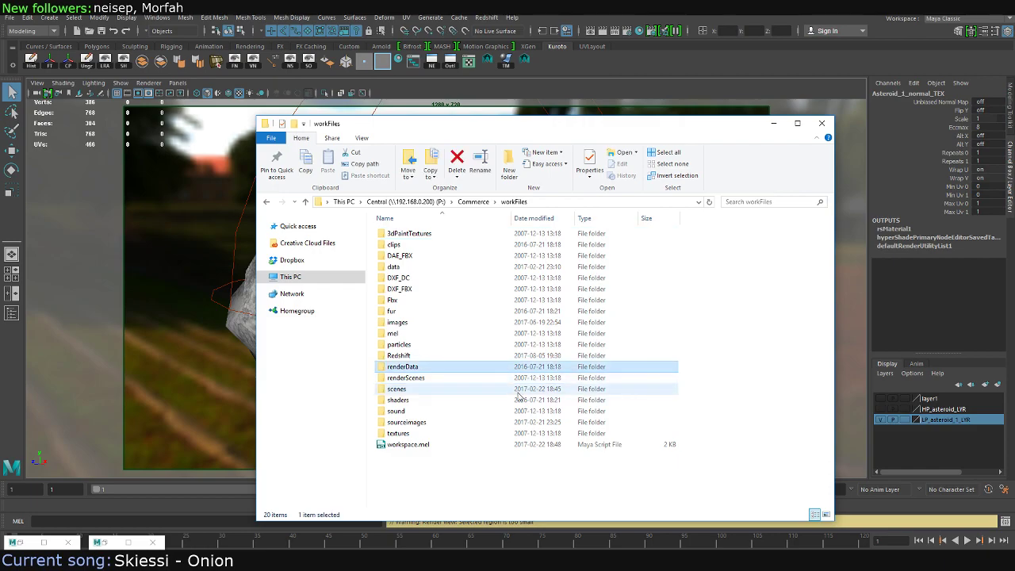
key(Down)
key(Down)
key(Down)
key(Down)
key(Down)
key(Return)
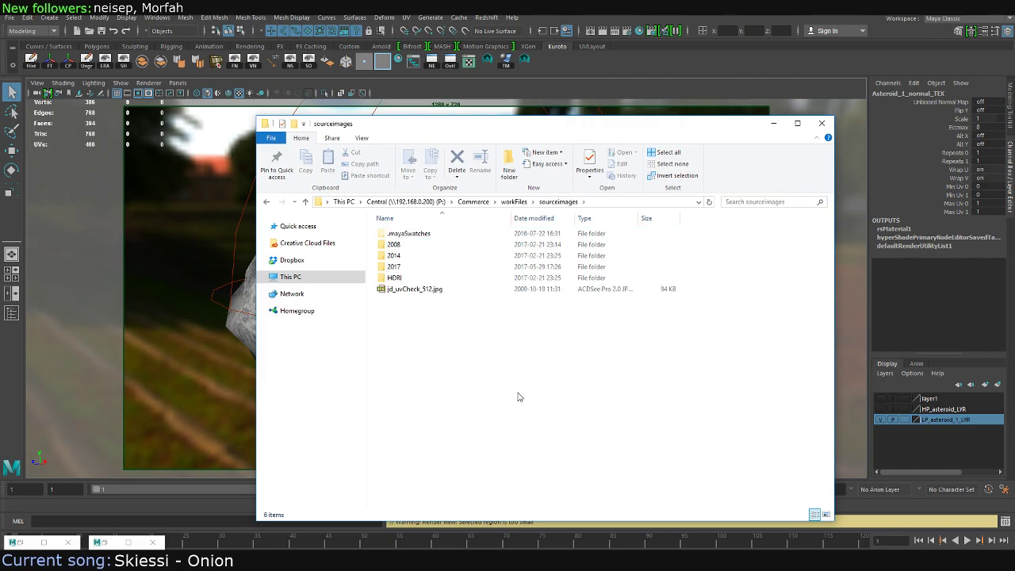
key(Down)
key(Down)
key(Down)
key(Down)
key(Return)
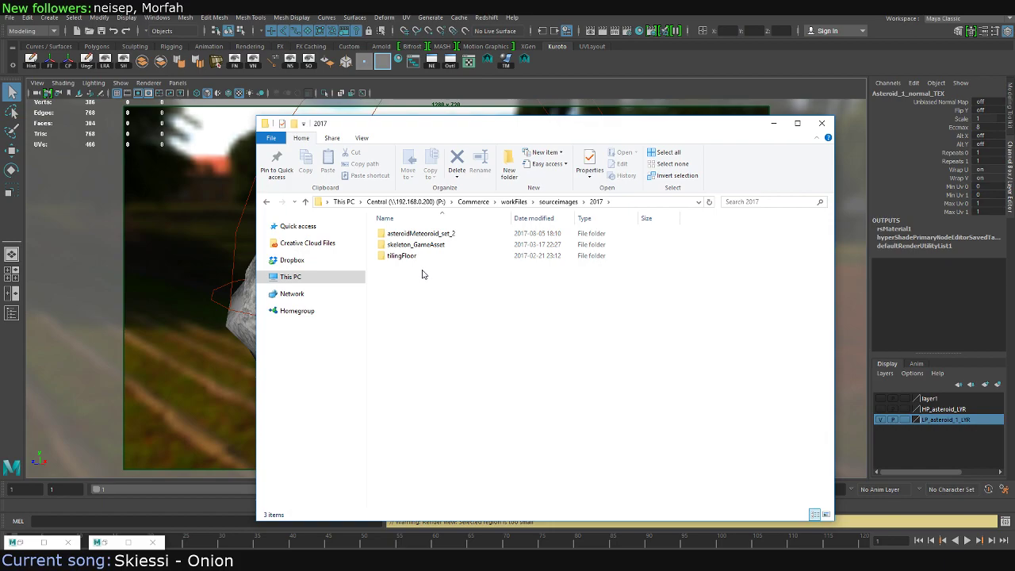
double_click(396, 233)
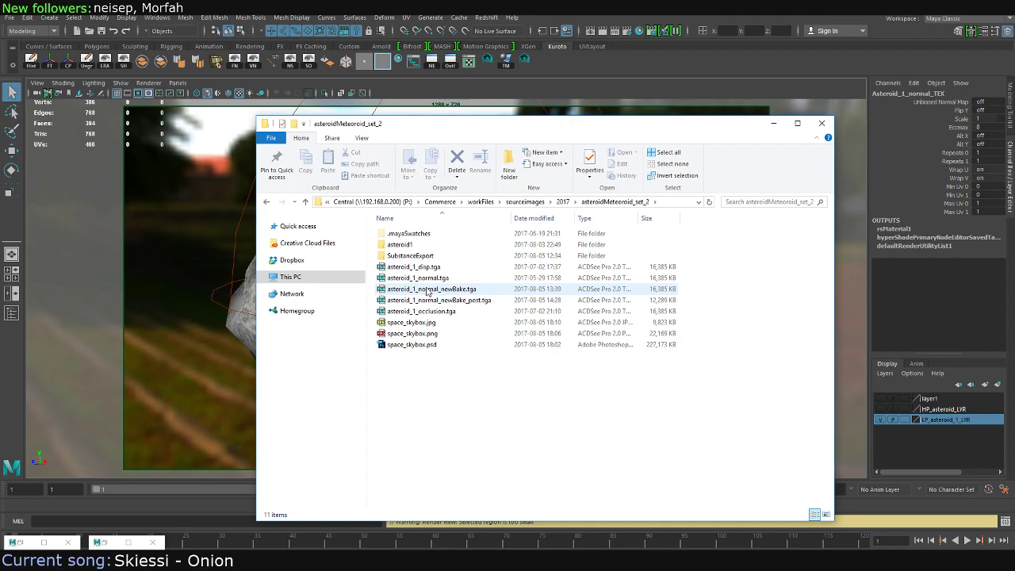
mouse_move(433, 289)
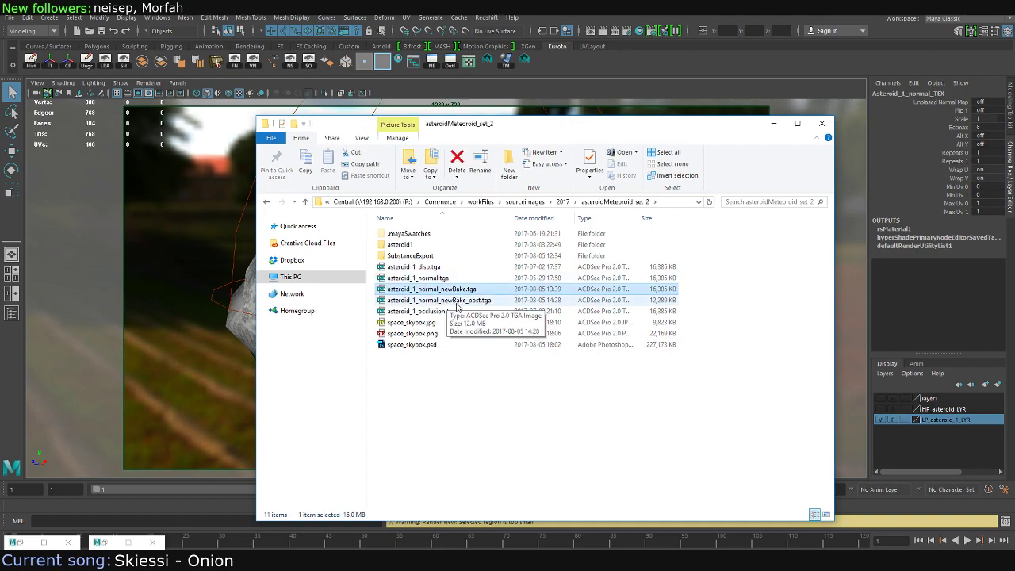
Delete asteroid_1_normal_newBake_post.tga
click(460, 300)
key(Delete)
key(Return)
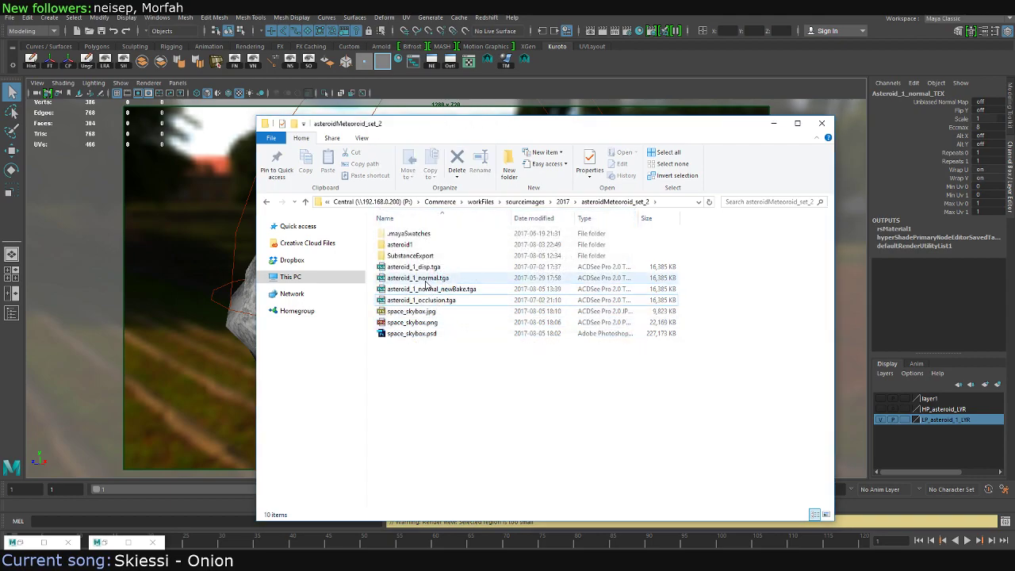
Rename asteroid_1_normal.tga to asteroid_1_normal_old.tga
click(420, 278)
key(F2)
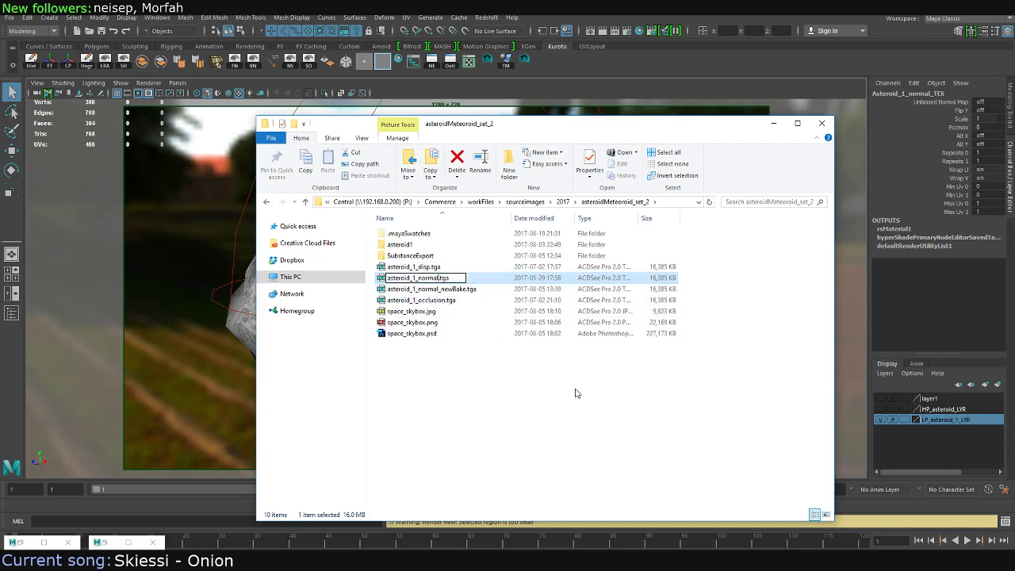
key(Right)
text(_old)
text(_substance)
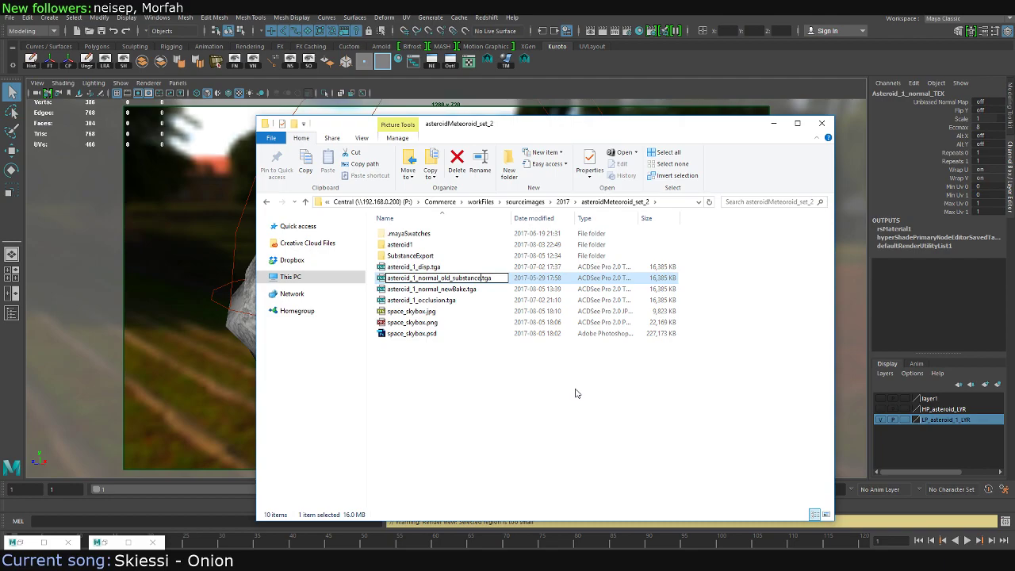
key(BackSpace)
key(BackSpace)
key(BackSpace)
key(BackSpace)
key(BackSpace)
key(BackSpace)
key(BackSpace)
key(BackSpace)
key(Return)
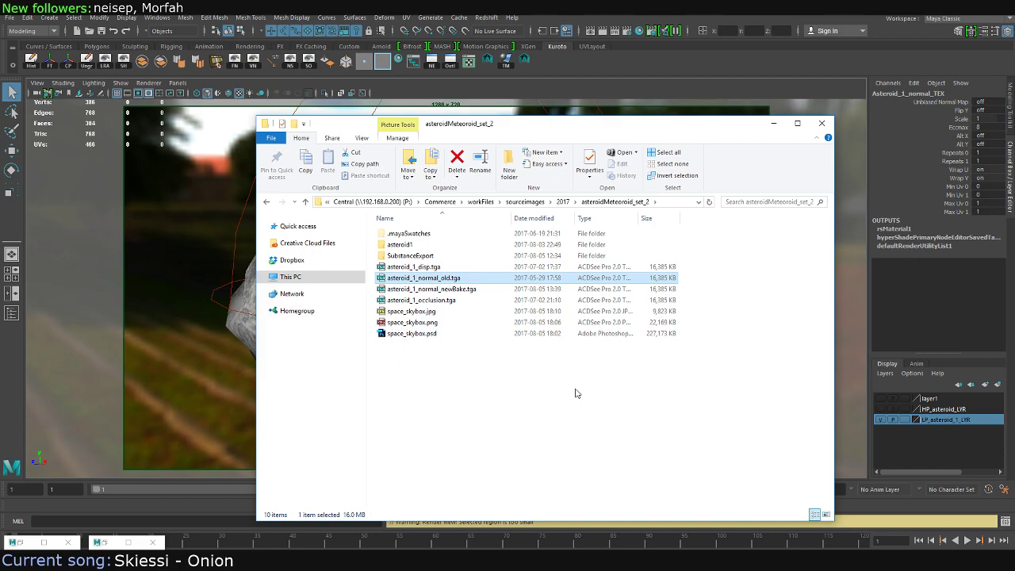
Compare asteroid_1_normal_old.tga with the exported LP_asteroid_1_rsMaterial1_Normal.tga in SubstanceExport
key(Return)
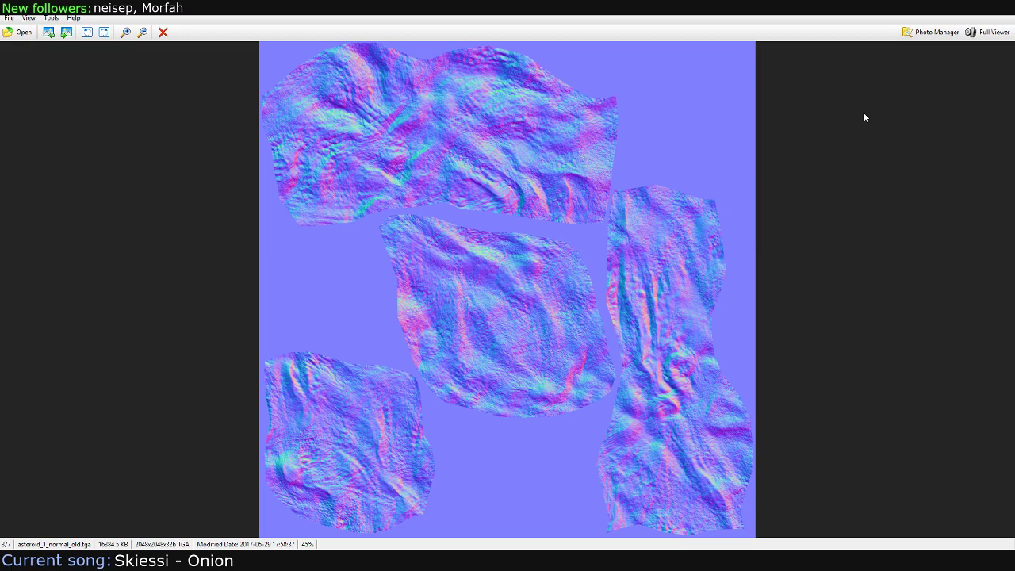
key(Escape)
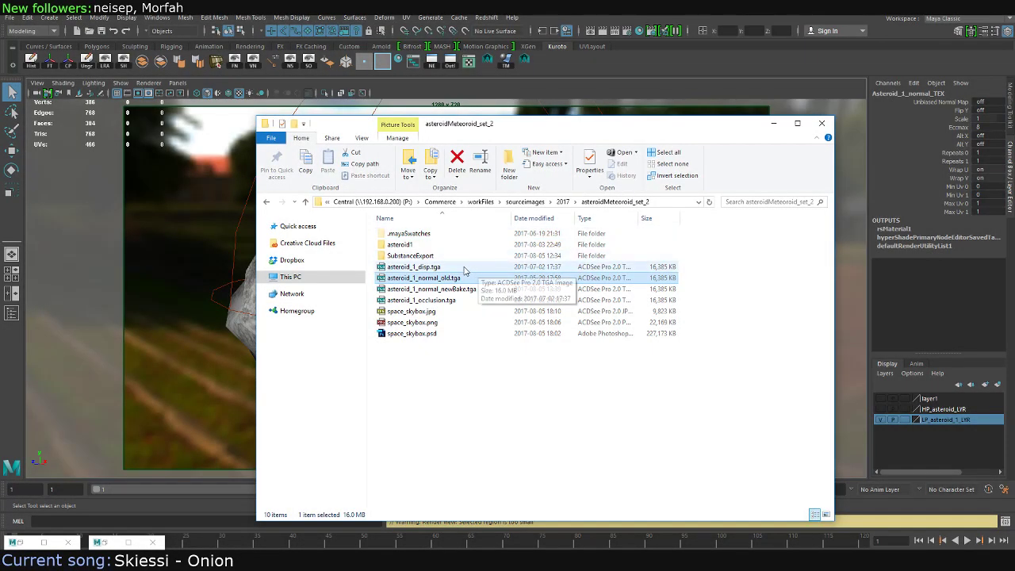
double_click(403, 256)
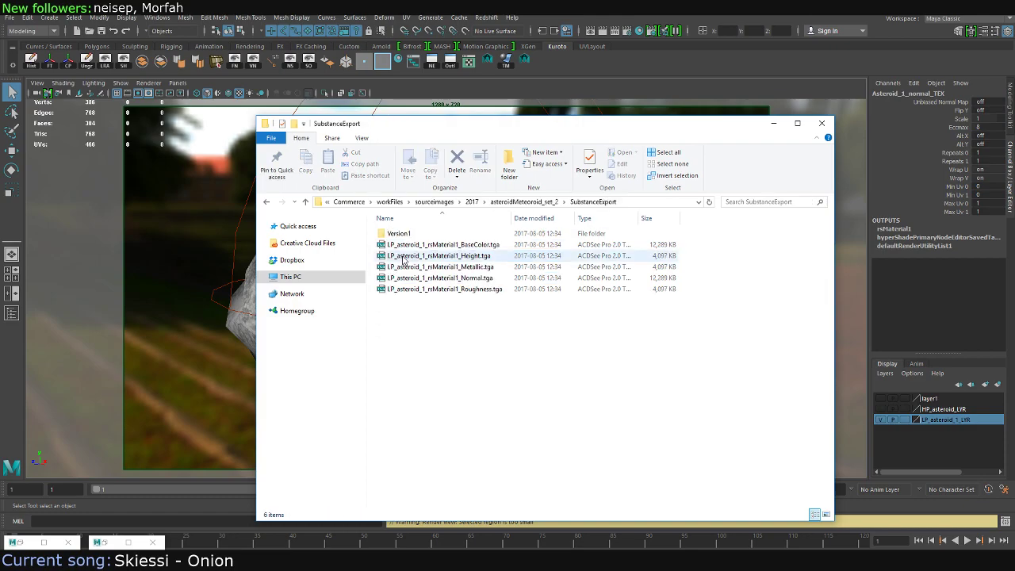
double_click(456, 284)
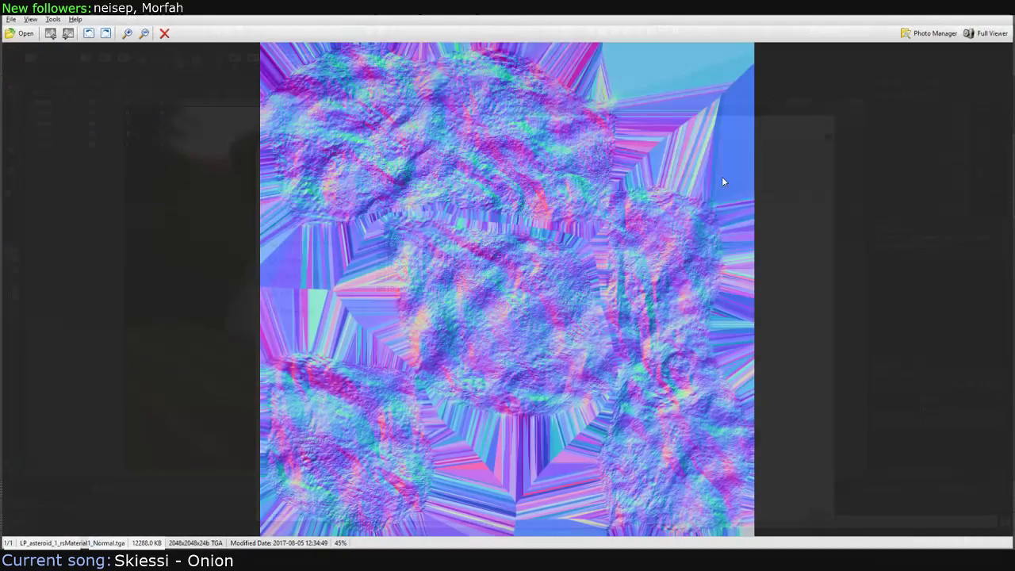
key(Escape)
key(BackSpace)
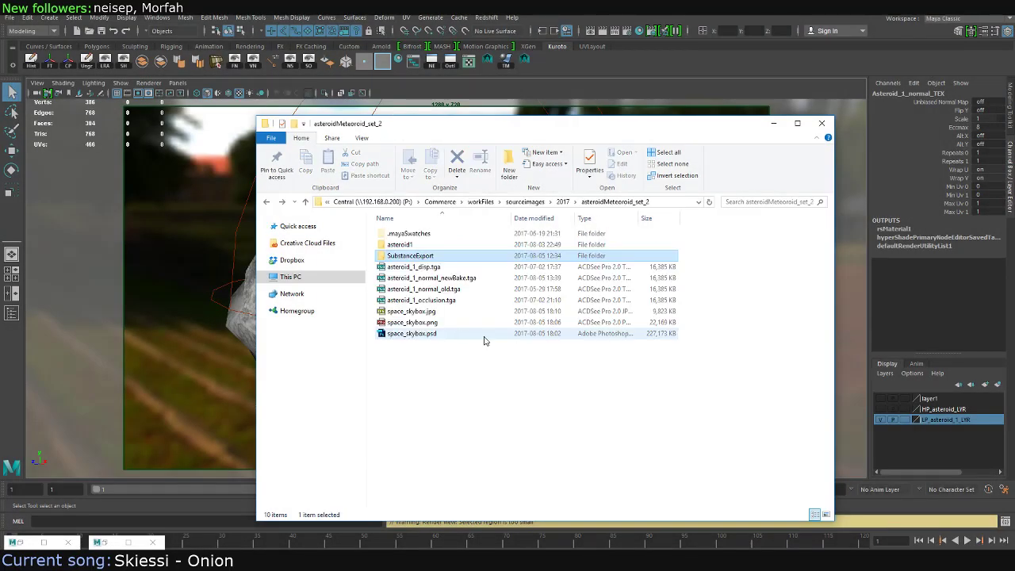
Delete asteroid_1_normal_old.tga and rename asteroid_1_normal_newBake.tga to asteroid_1_normal.tga
click(449, 289)
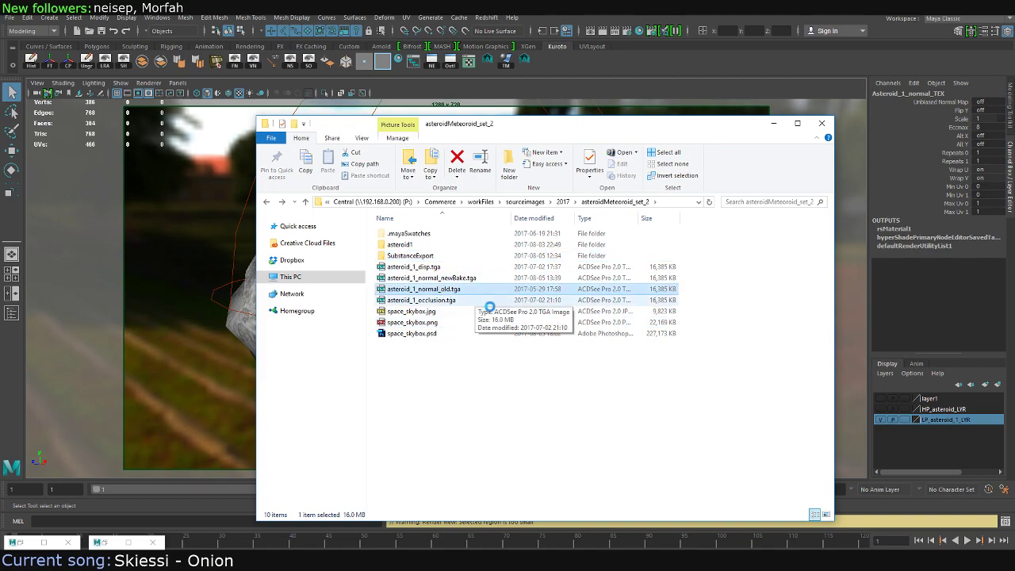
key(Delete)
key(Return)
key(F2)
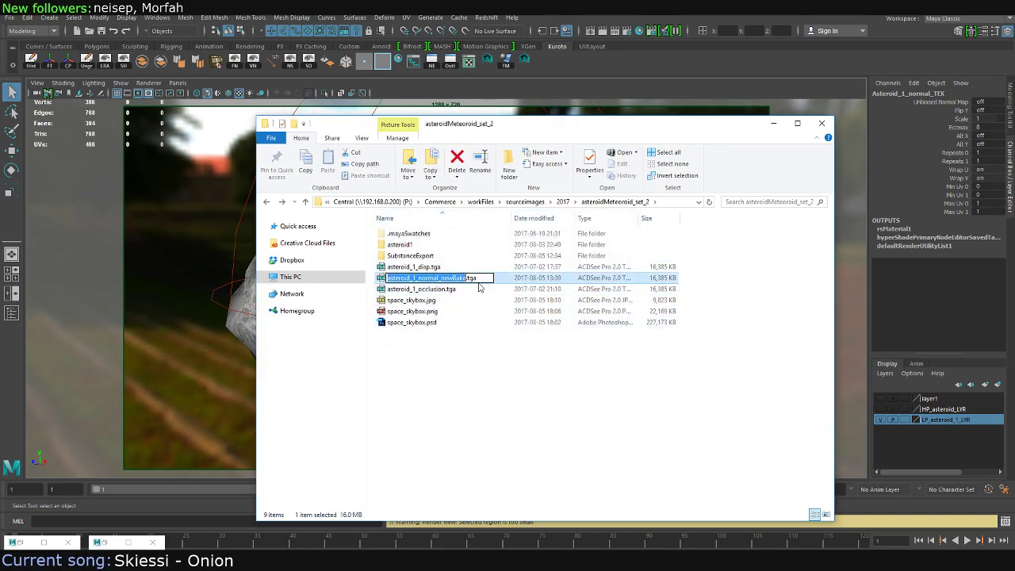
click(476, 279)
key(BackSpace)
key(BackSpace)
key(BackSpace)
key(Return)
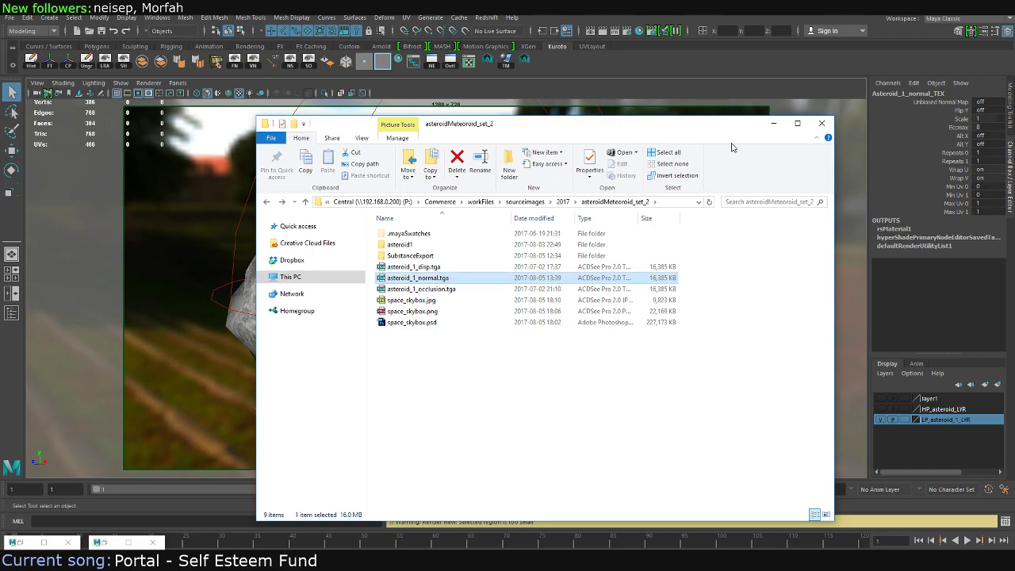
click(774, 123)
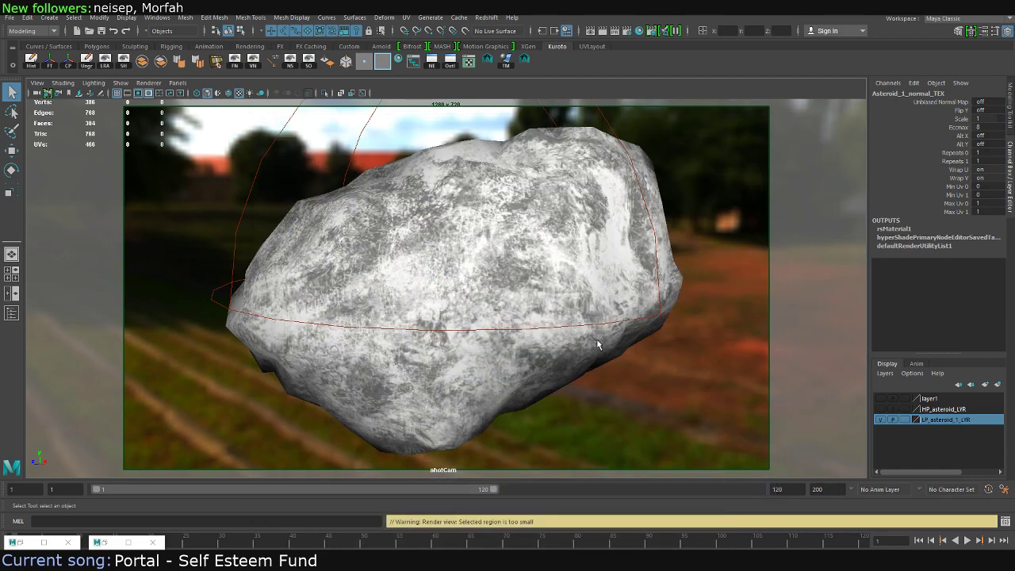
Reload asteroid_1_normal.tga from asteroidMeteoroid_set_2 into the normal map node and restore the Render View
click(22, 546)
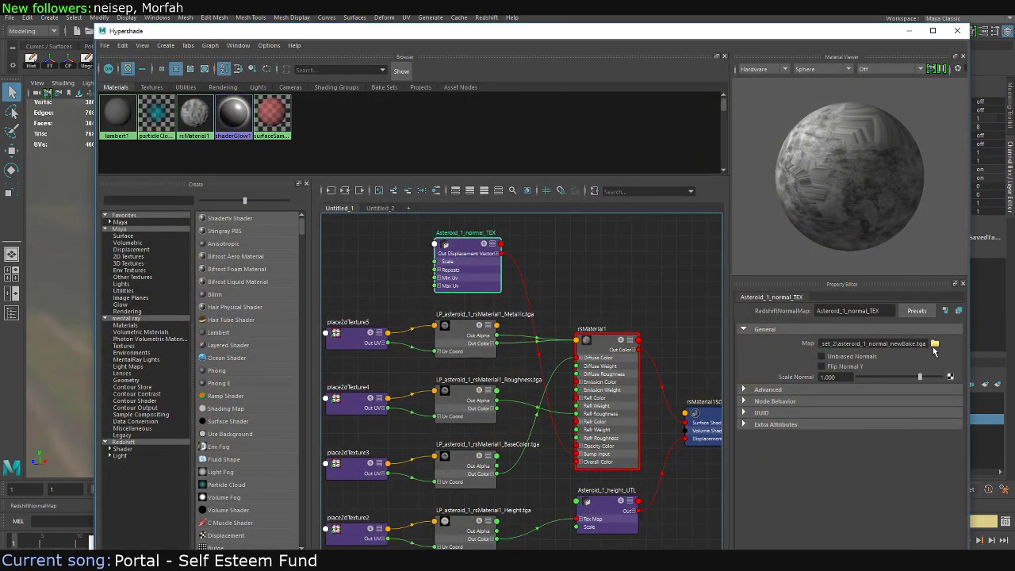
click(935, 343)
double_click(221, 290)
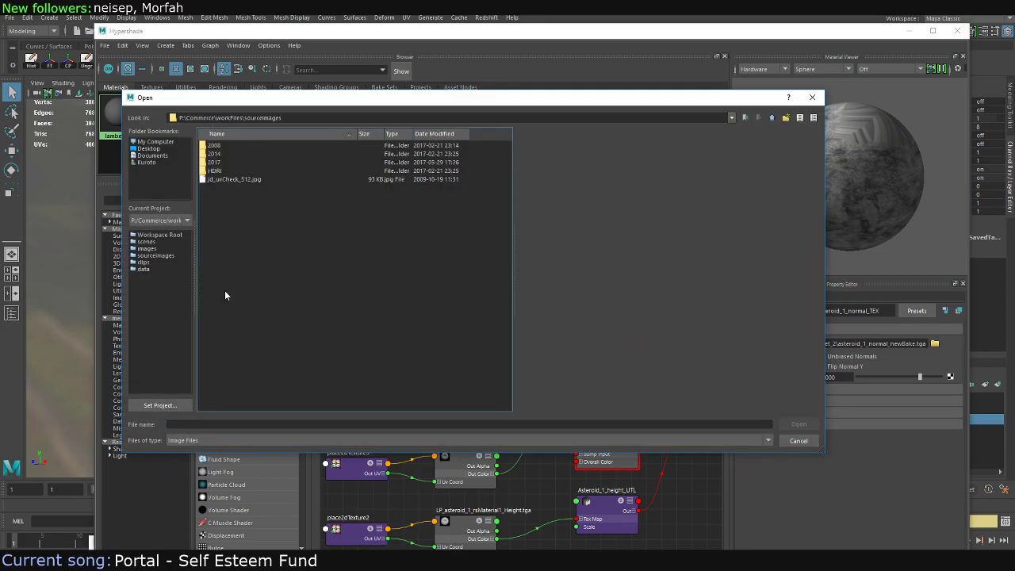
double_click(215, 163)
double_click(235, 147)
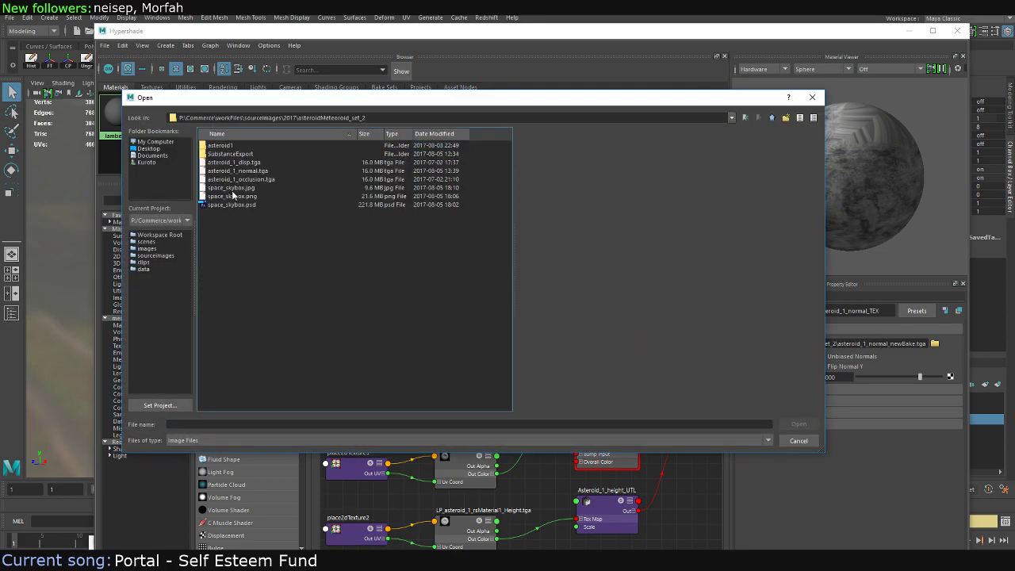
double_click(242, 171)
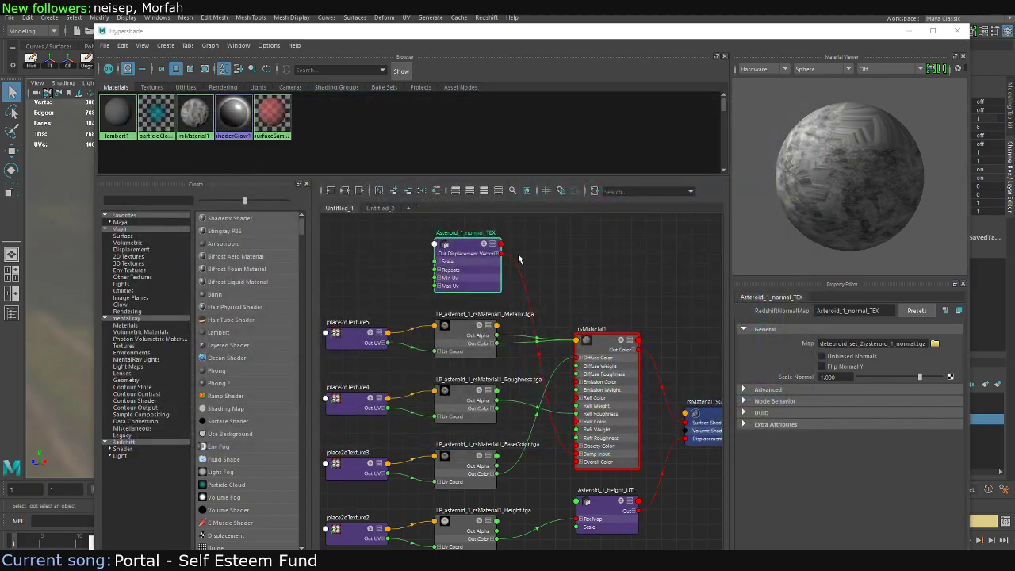
click(909, 31)
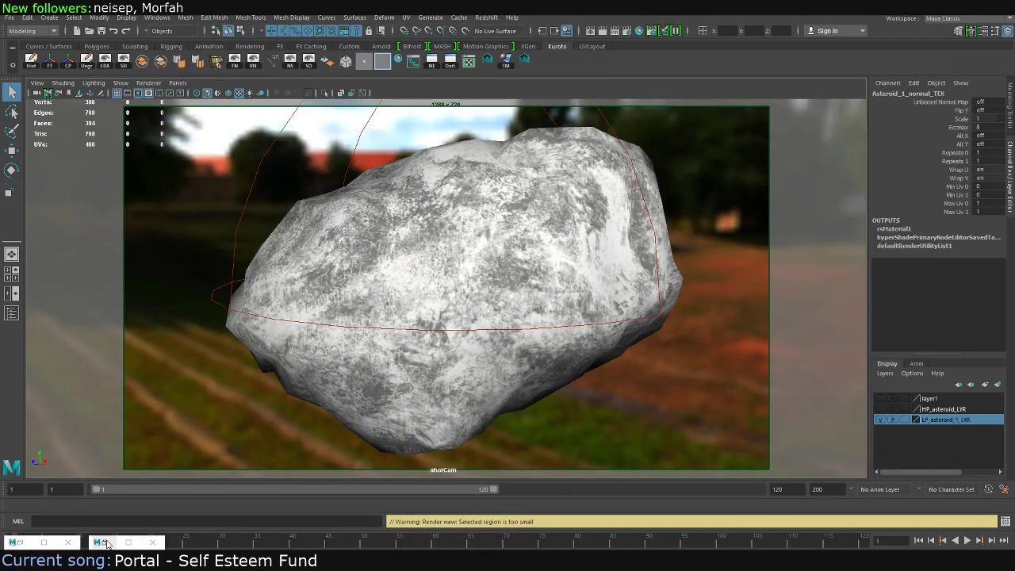
click(127, 542)
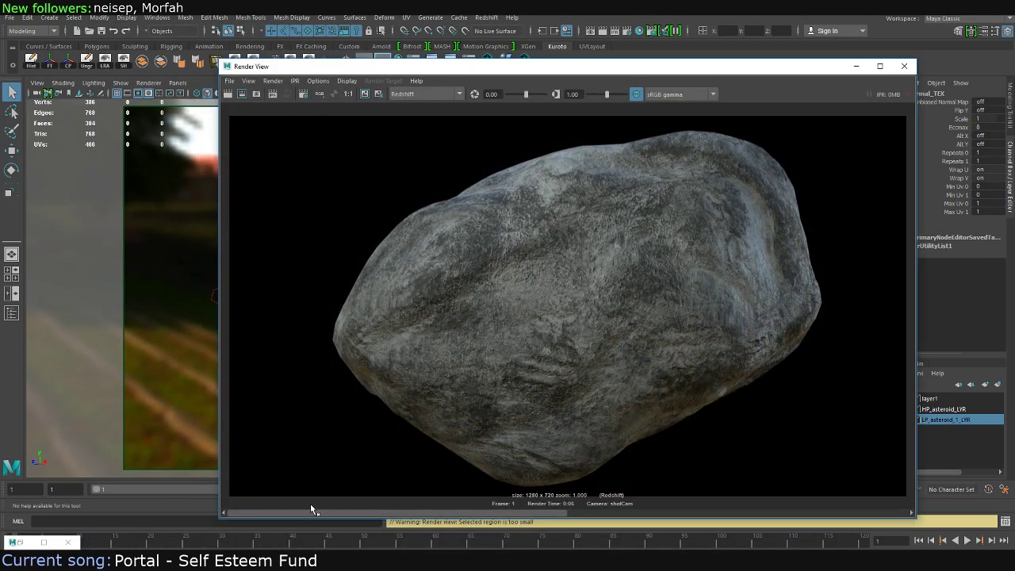
Re-render a region around the rock with the new normal map, then close Render View and Redshift Feedback
drag(312, 508, 855, 103)
click(242, 94)
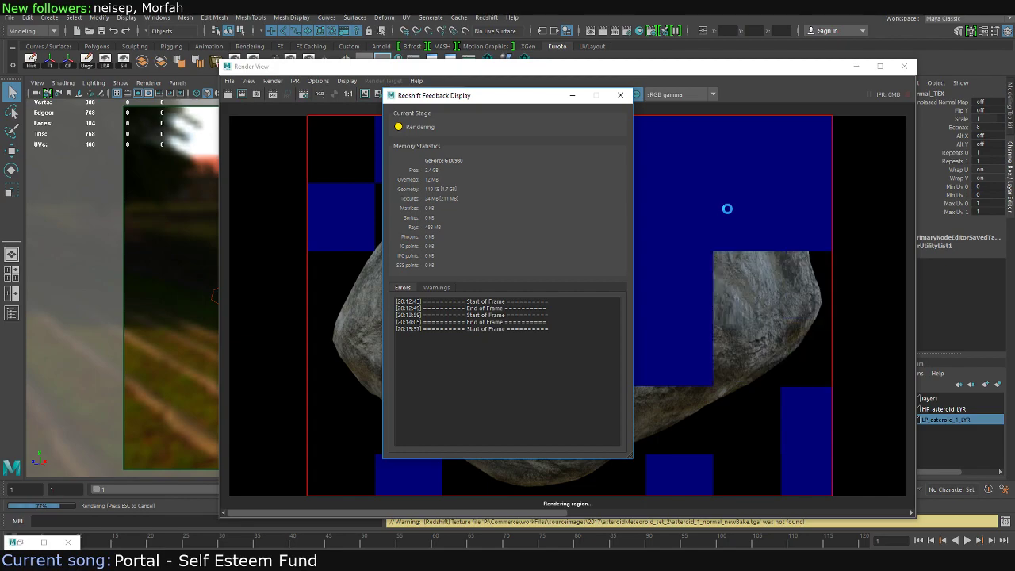
click(572, 95)
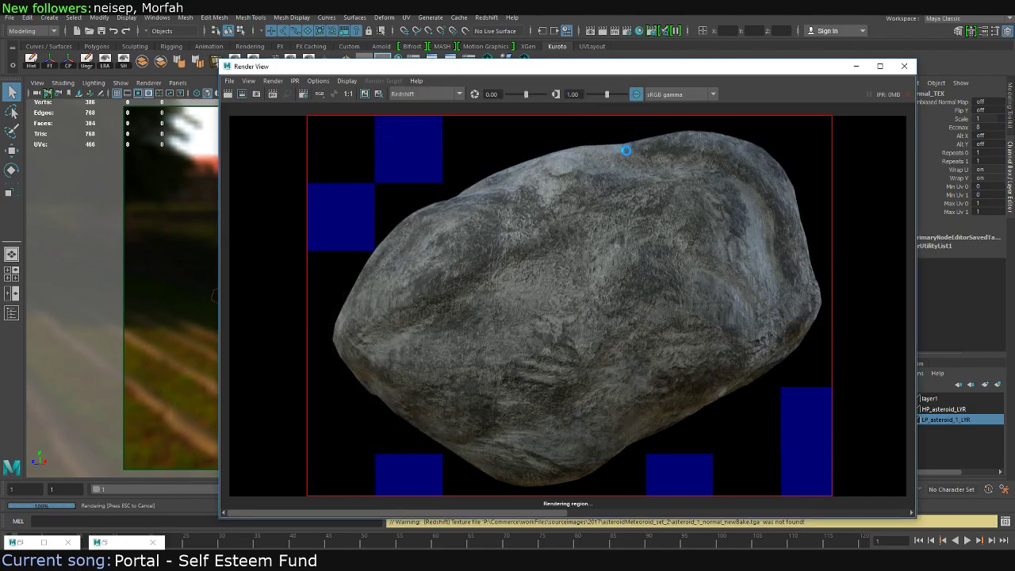
click(627, 150)
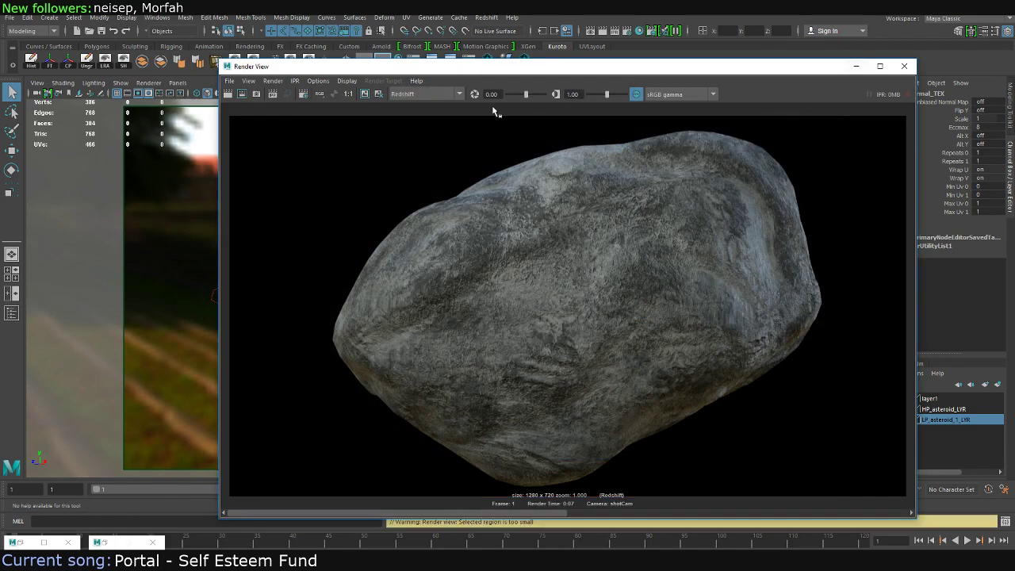
click(904, 66)
click(119, 542)
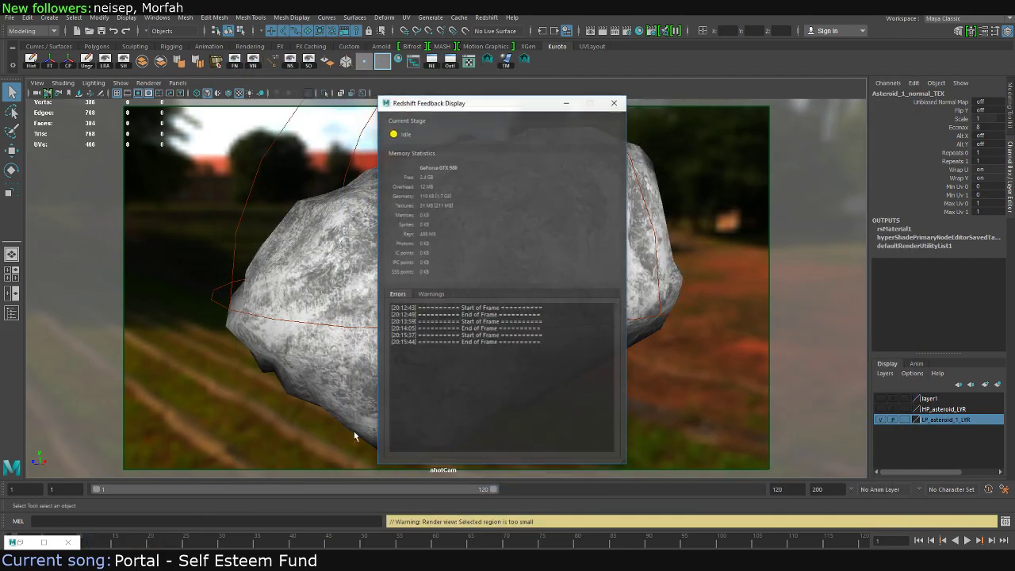
click(614, 103)
Review the material in Hypershade, select LP_asteroid_1, then switch to the asteroidMeteoroid_set_2 Explorer window
click(36, 542)
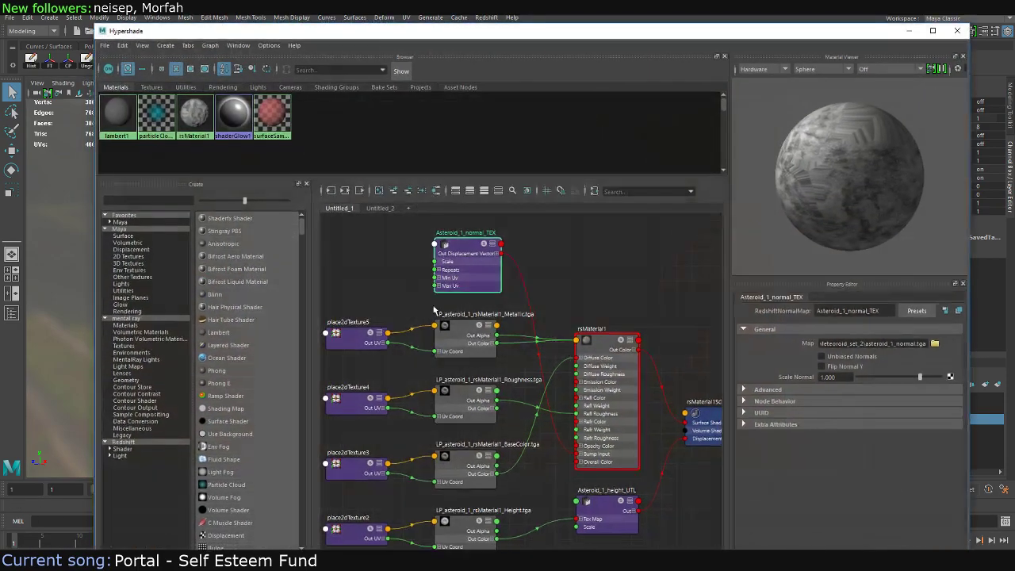
drag(531, 36, 557, 25)
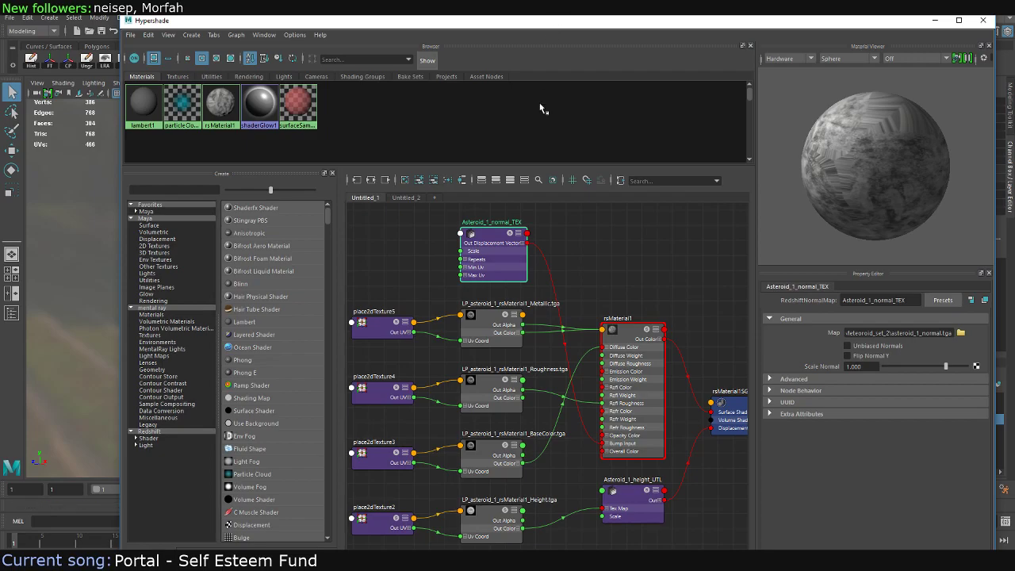
scroll(545, 355, down, 3)
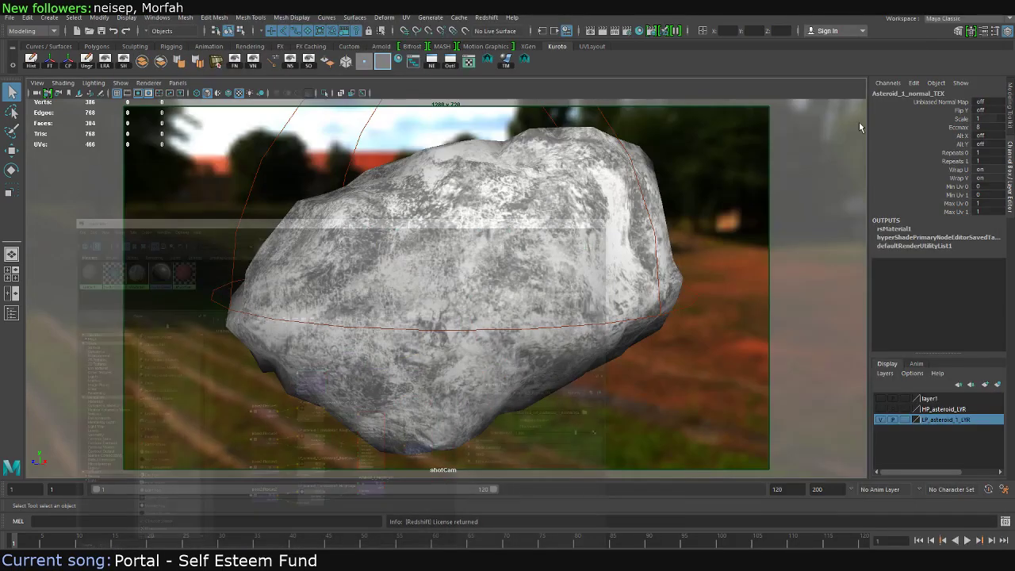
click(935, 20)
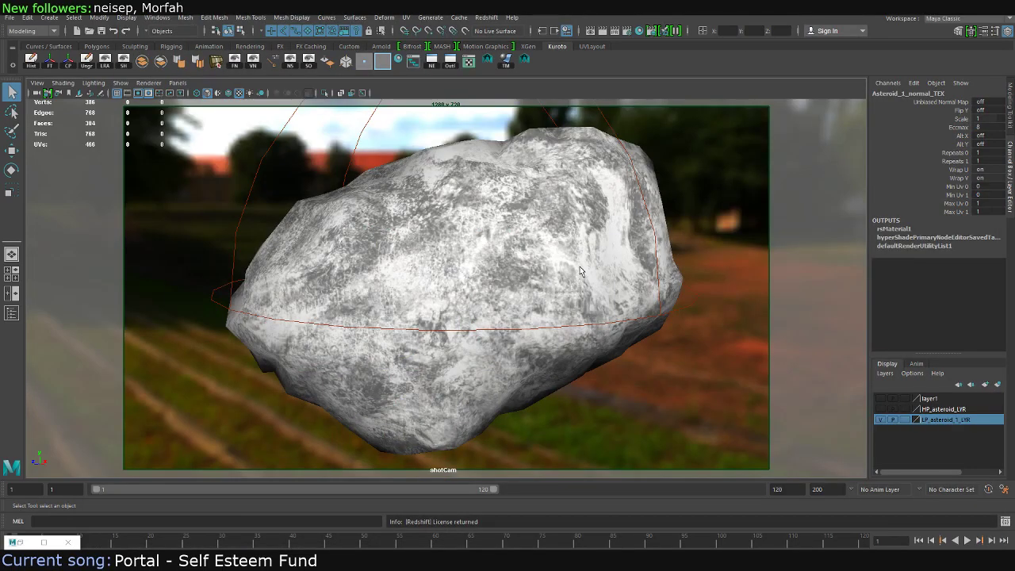
click(580, 271)
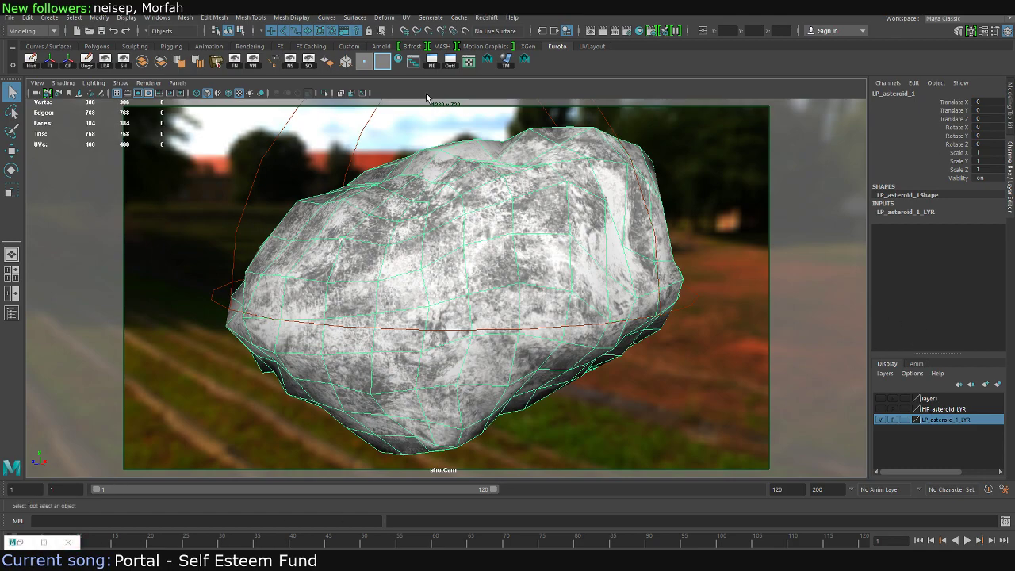
click(24, 543)
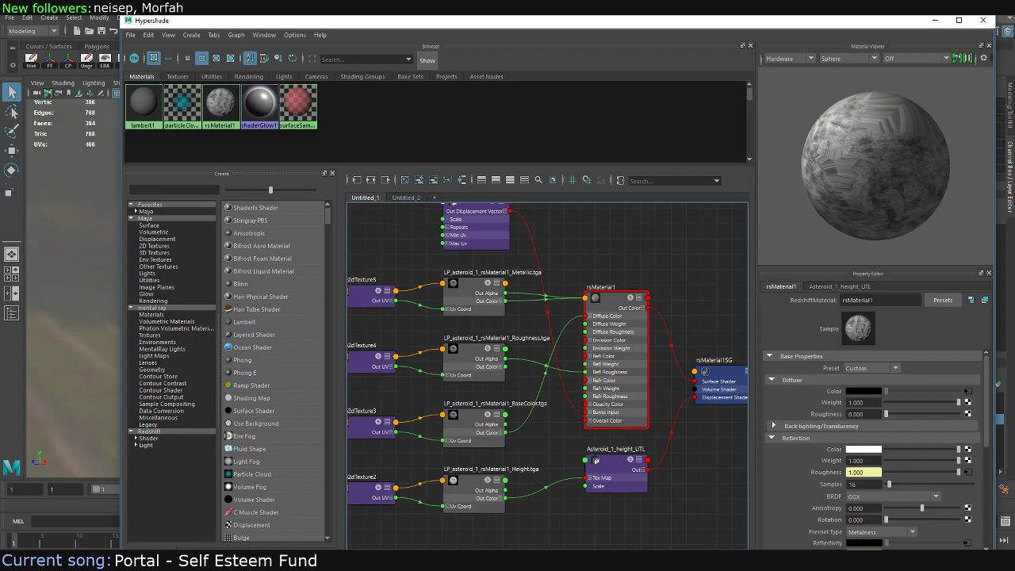
key(alt+Tab)
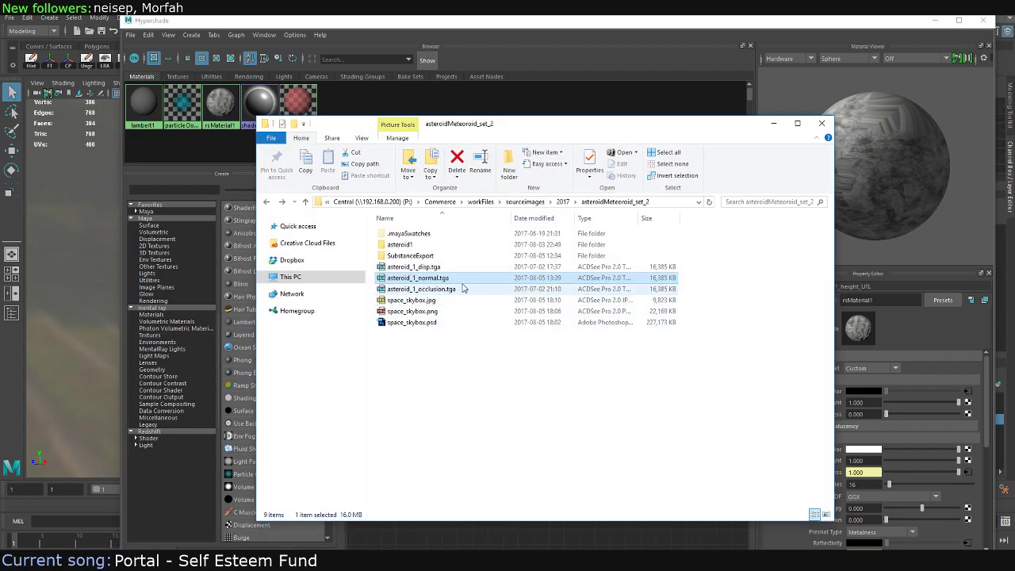
Pick out space_skybox.psd from the skybox files and delete it, confirming the prompt
click(426, 267)
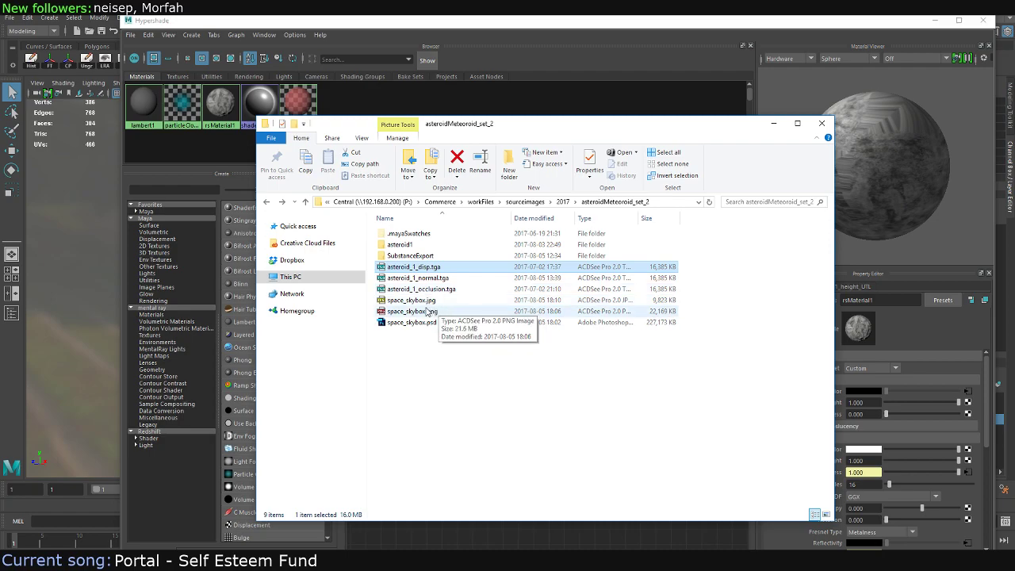
drag(722, 308, 585, 313)
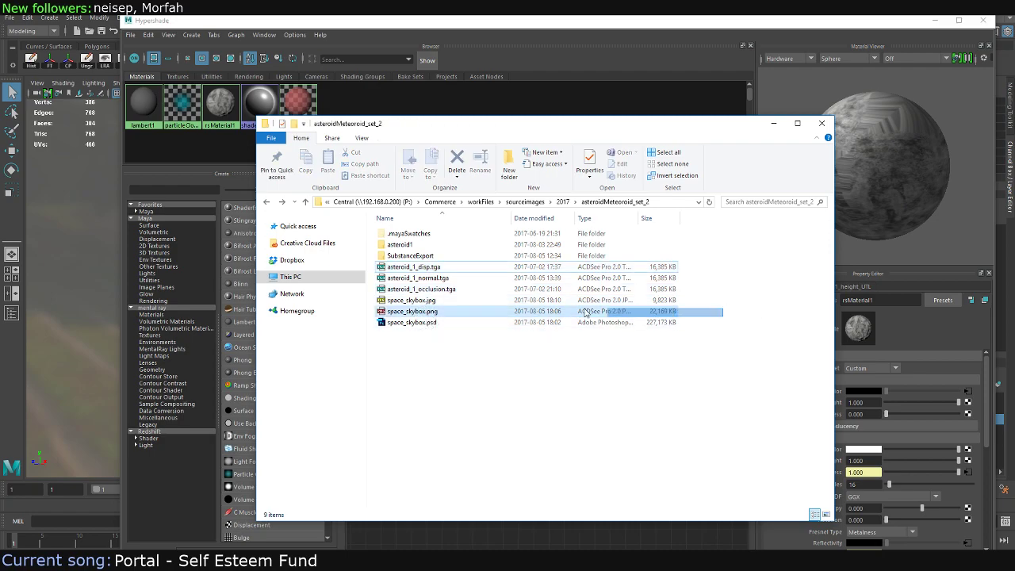
drag(469, 386, 379, 297)
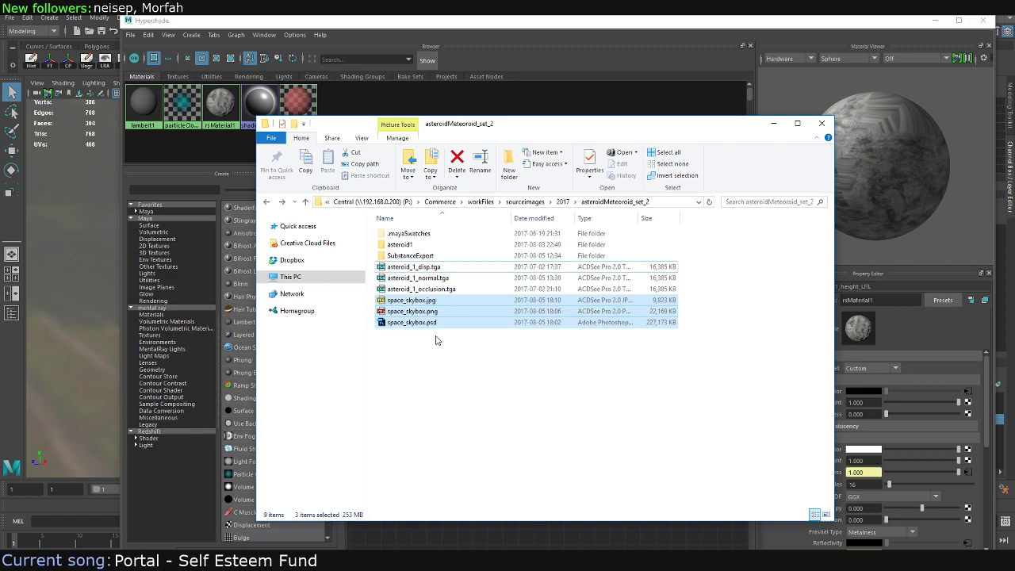
click(436, 353)
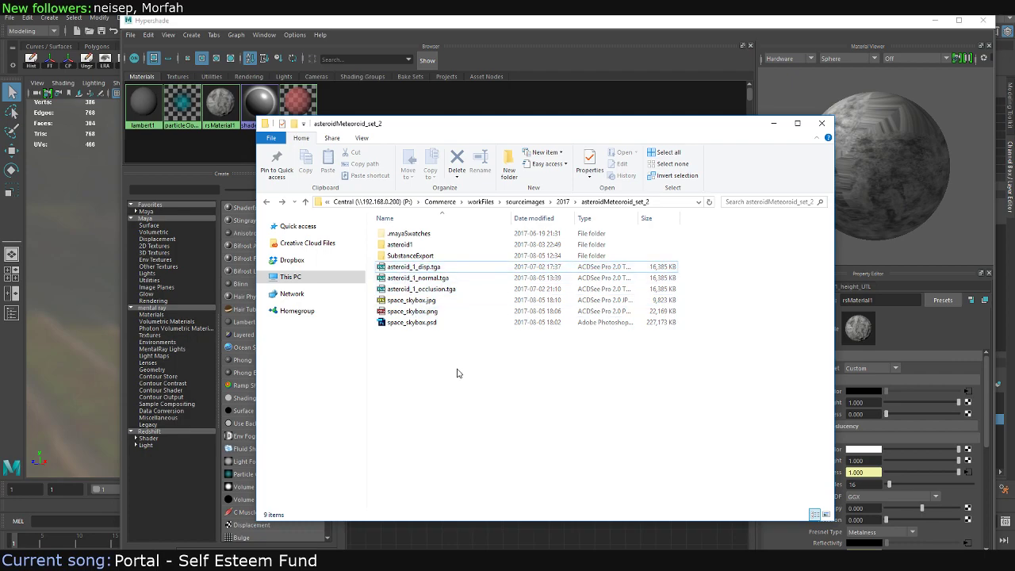
click(408, 323)
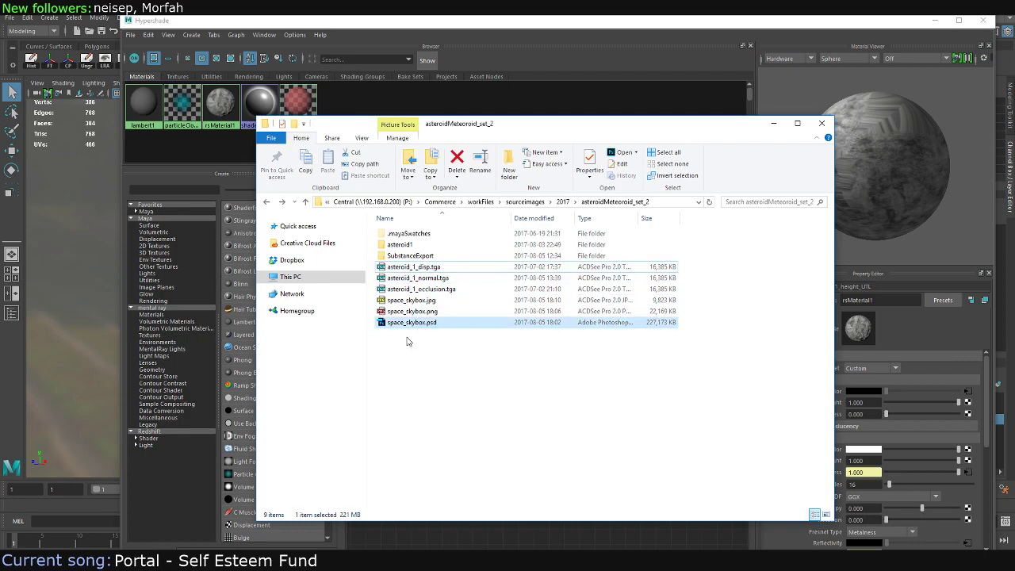
key(Delete)
key(Return)
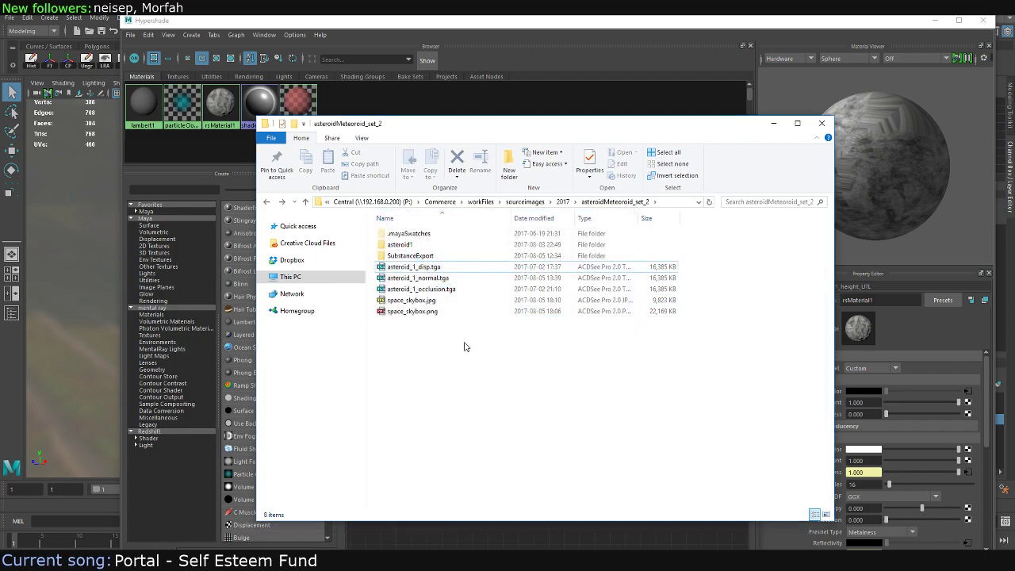
Look inside the asteroid1 and SubstanceExport folders, then return to asteroidMeteoroid_set_2
mouse_move(465, 347)
mouse_down()
mouse_move(429, 254)
mouse_move(400, 245)
mouse_up()
double_click(399, 244)
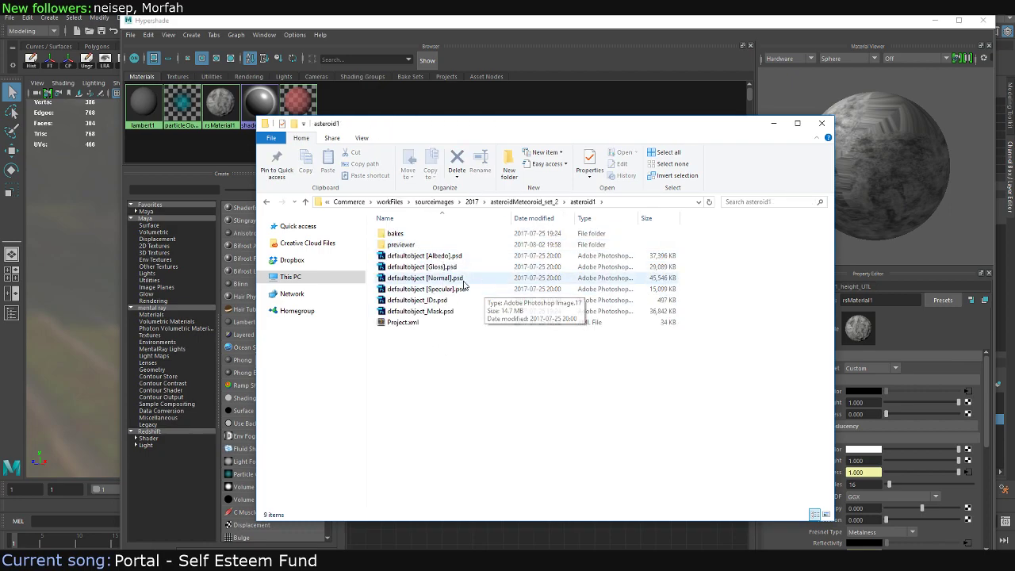
key(BackSpace)
double_click(432, 256)
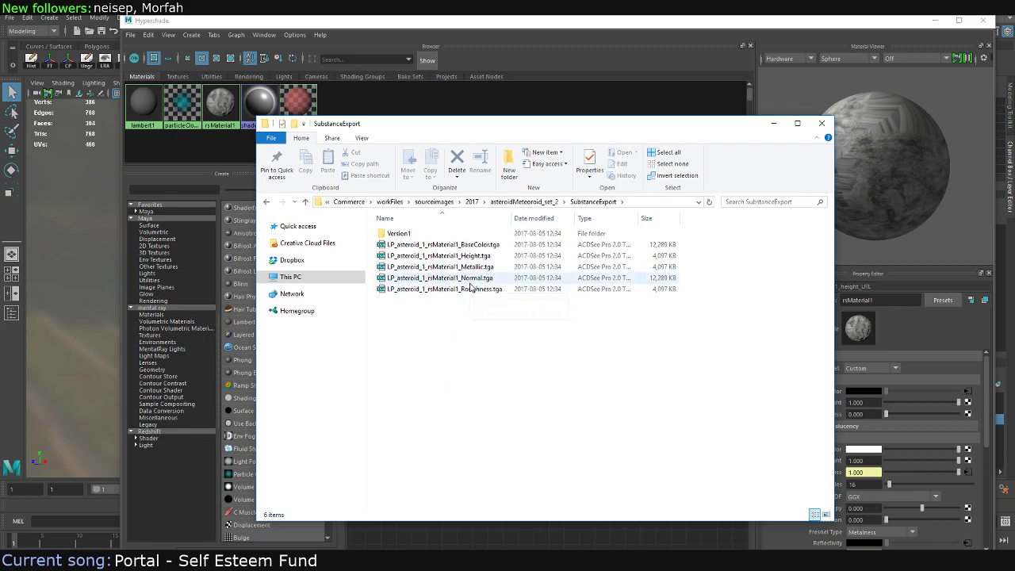
key(BackSpace)
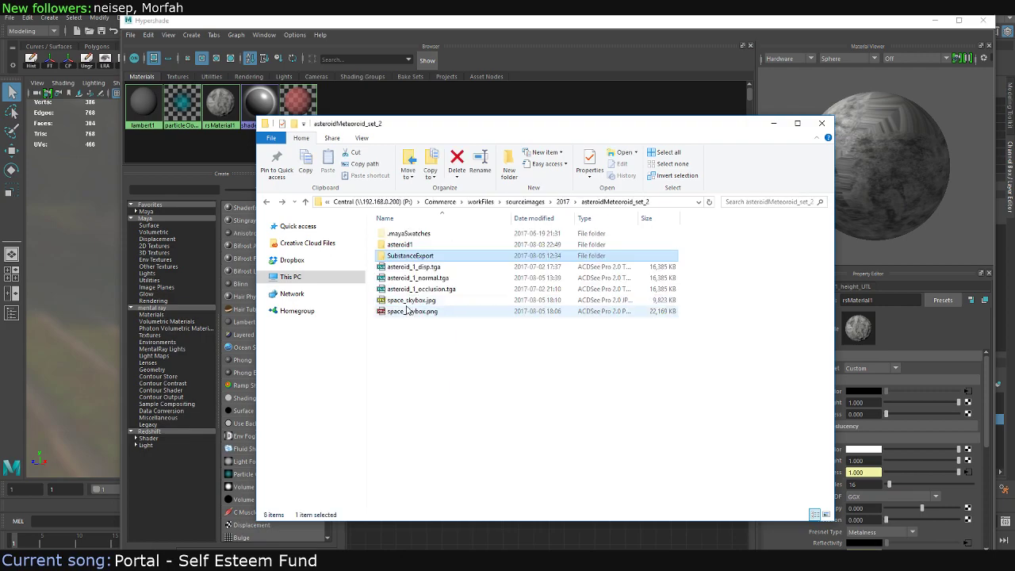
click(450, 337)
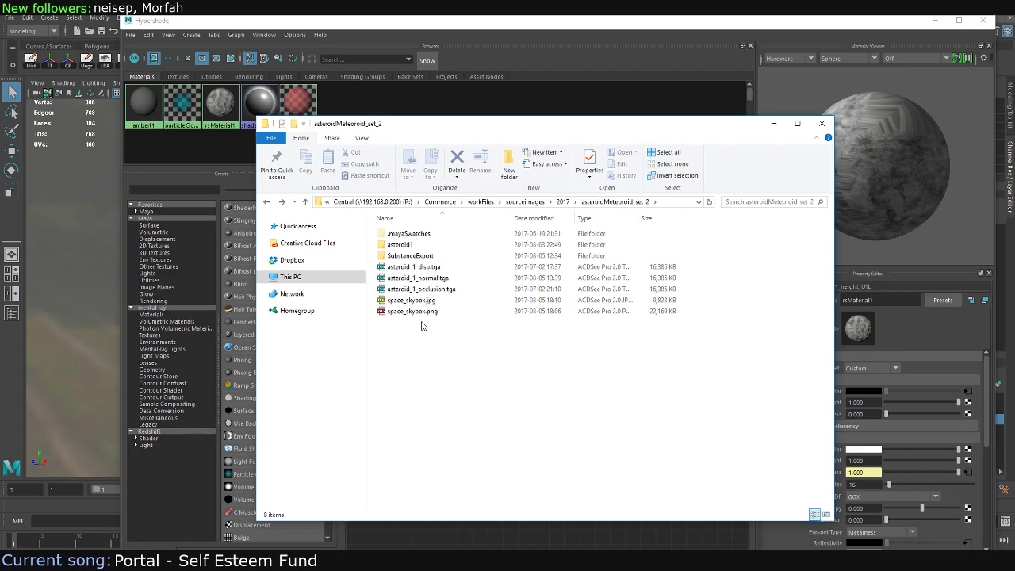
Minimize Explorer, maximize the Hypershade window, then switch back to Explorer
click(773, 122)
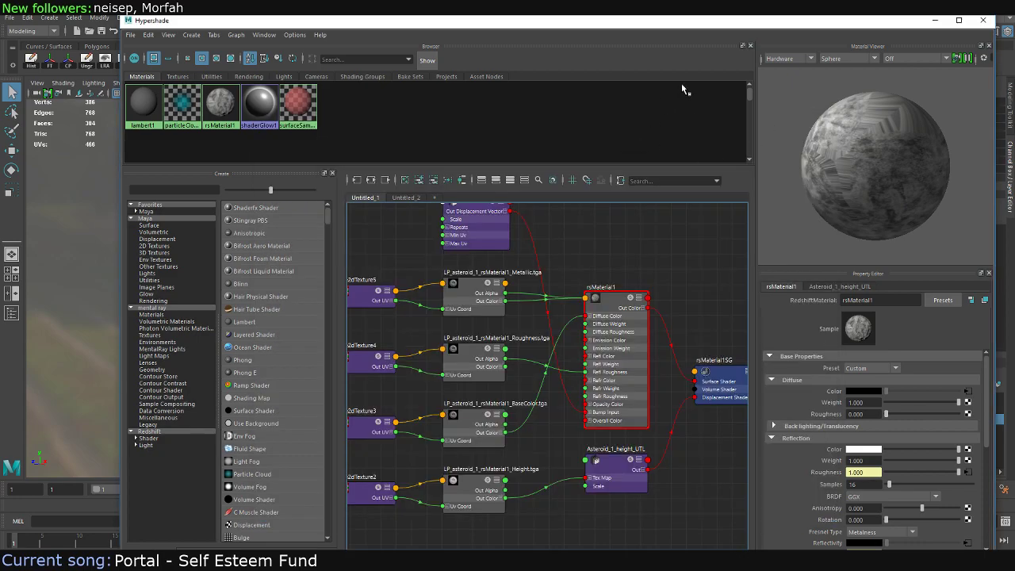
double_click(837, 17)
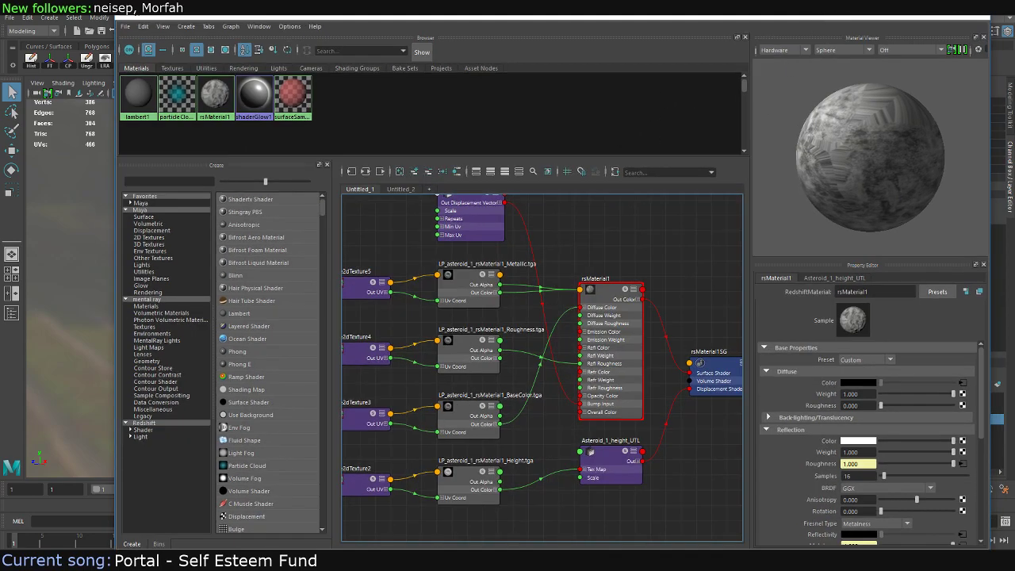
key(alt+Tab)
key(alt+Tab)
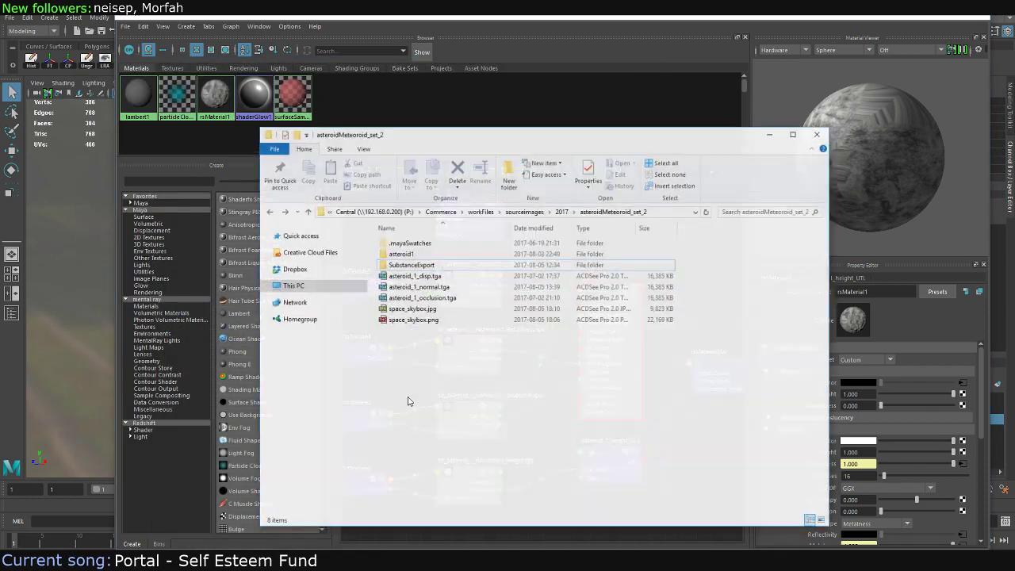
Copy the exported textures from SubstanceExport and go back to asteroidMeteoroid_set_2
double_click(410, 255)
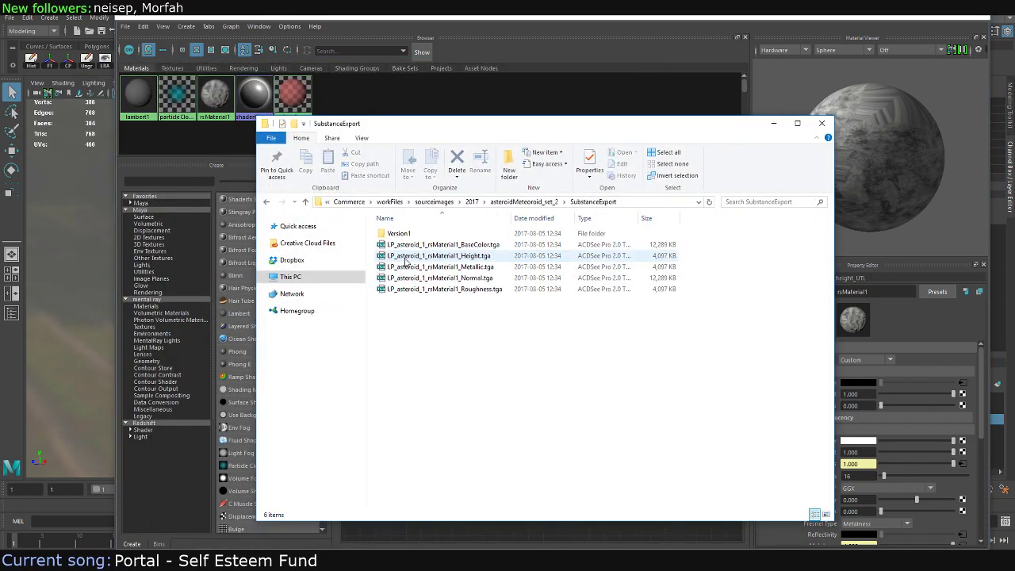
click(428, 245)
shift+click(436, 256)
shift+click(444, 289)
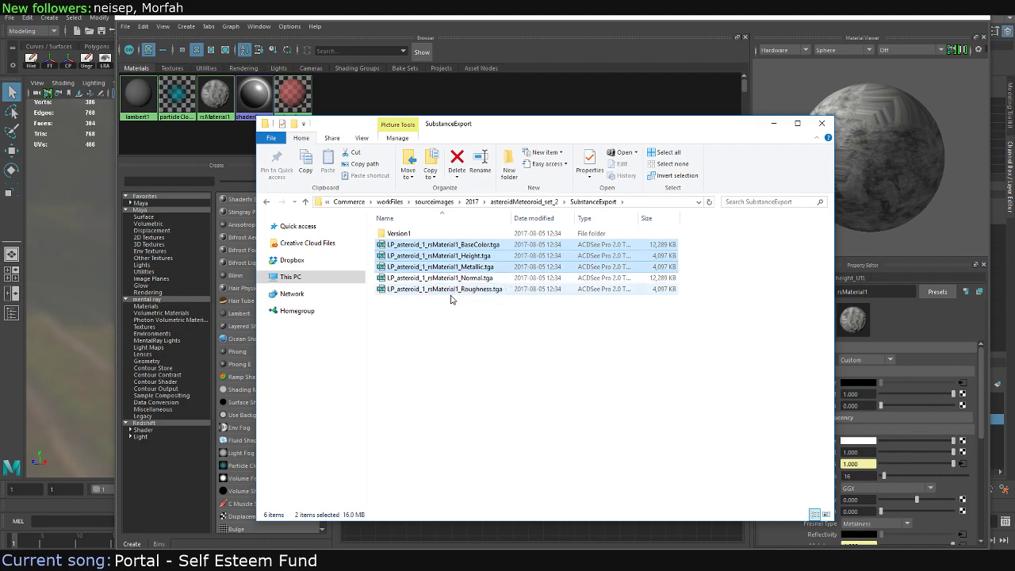
key(ctrl+c)
key(BackSpace)
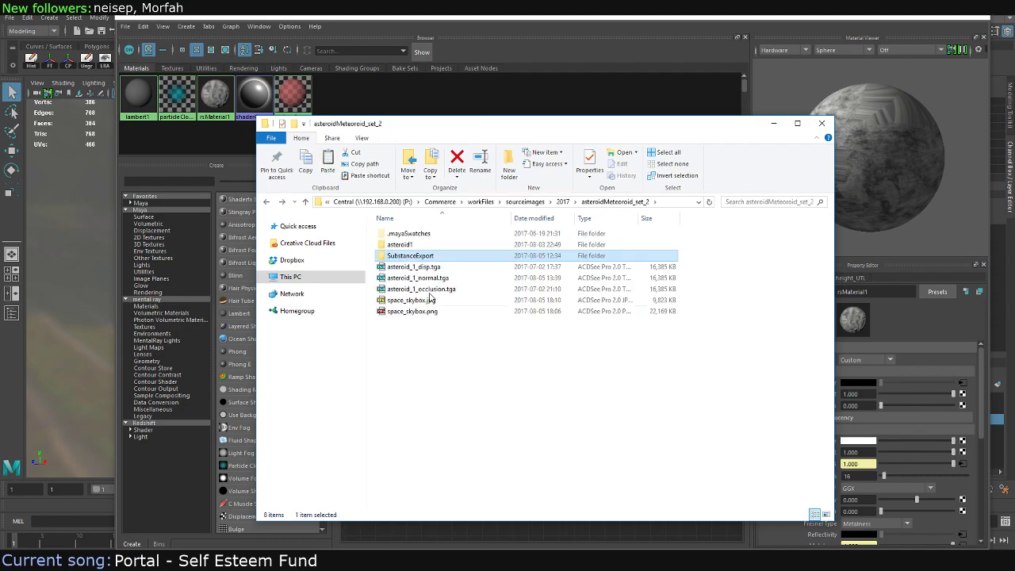
Preview asteroid_1_disp.tga and asteroid_1_occlusion.tga full-screen
double_click(412, 267)
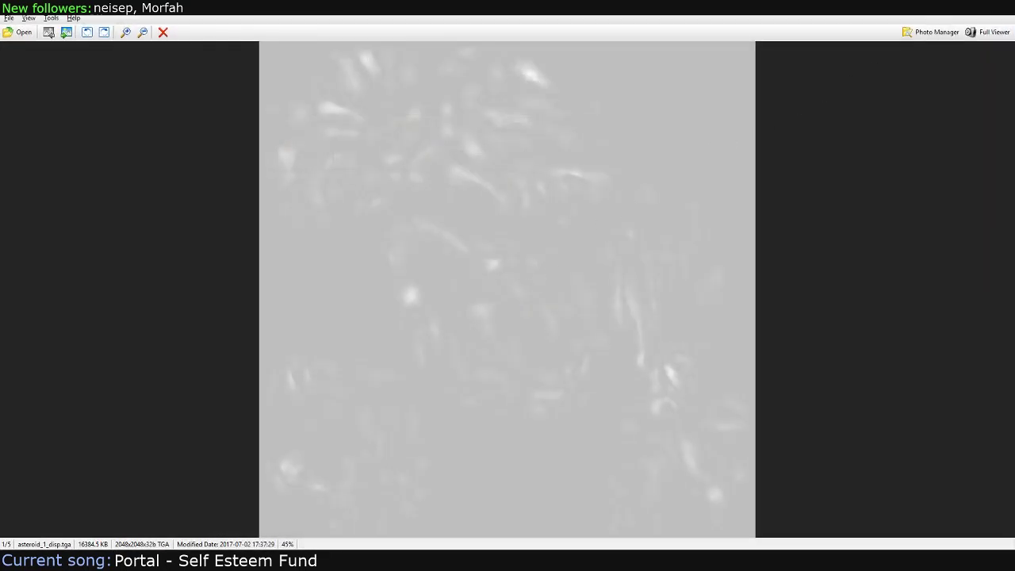
key(Escape)
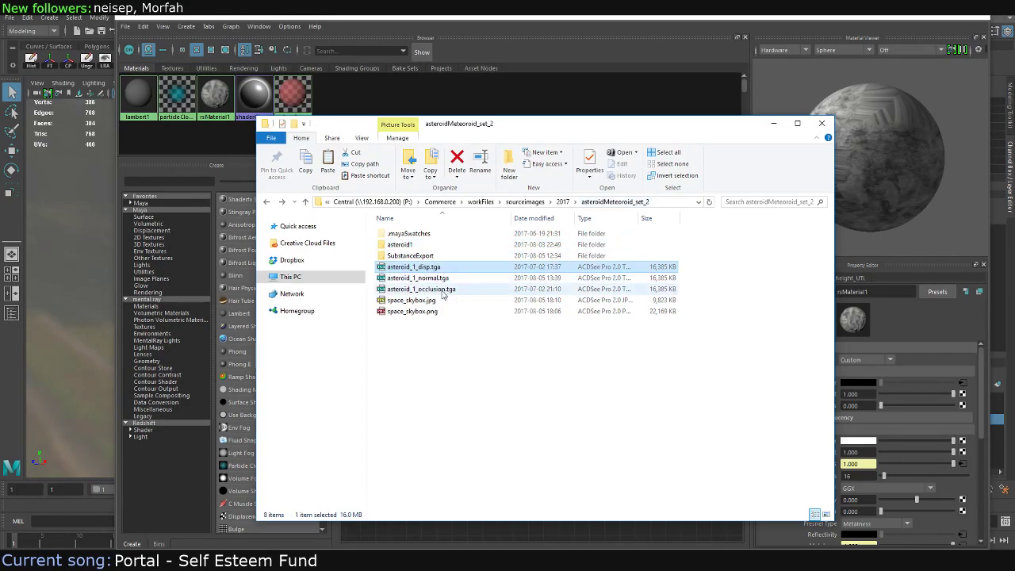
double_click(442, 290)
key(Escape)
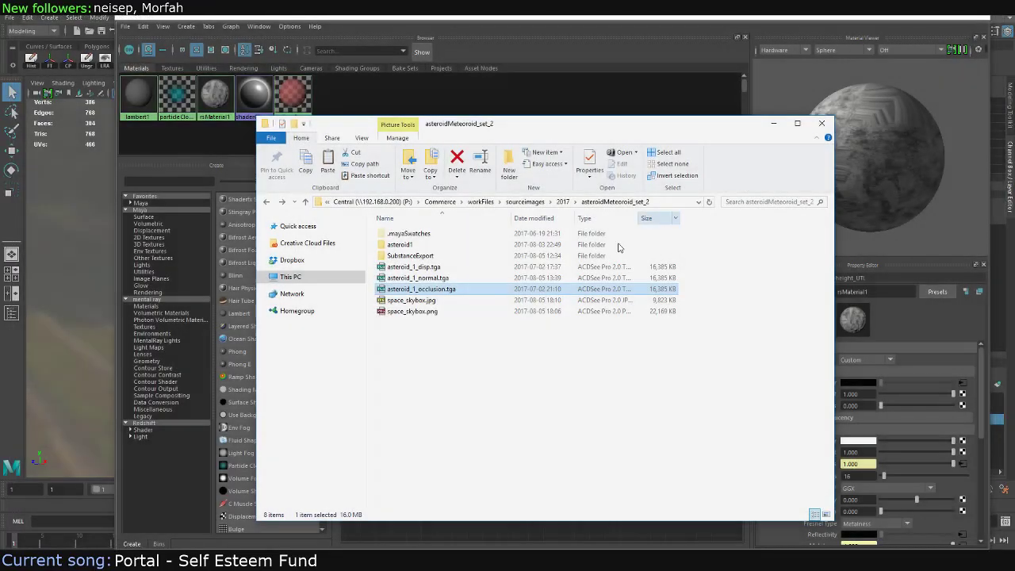
Select asteroid_1_disp.tga and asteroid_1_occlusion.tga together
click(406, 269)
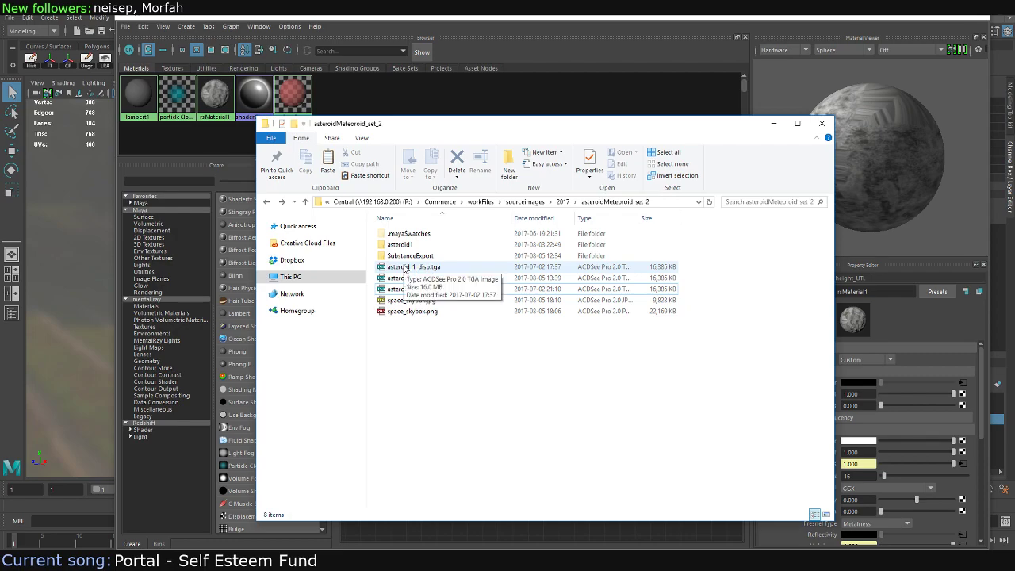
double_click(409, 255)
key(BackSpace)
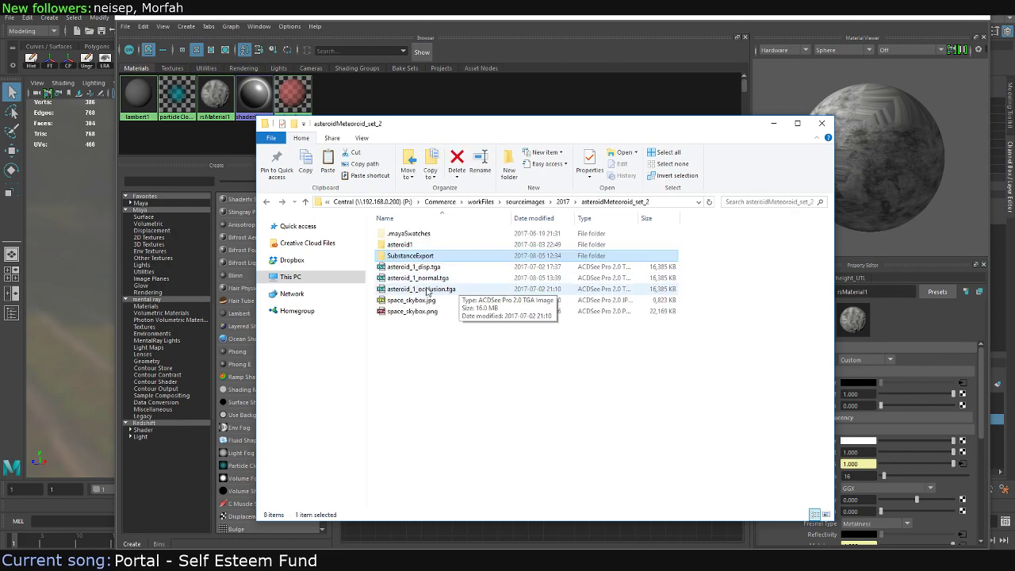
key(Down)
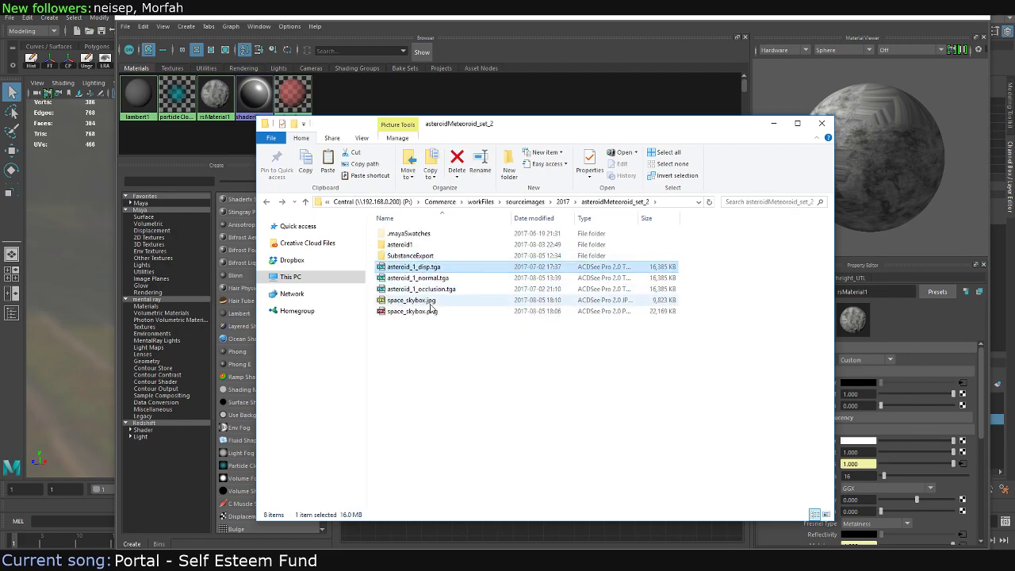
ctrl+click(440, 289)
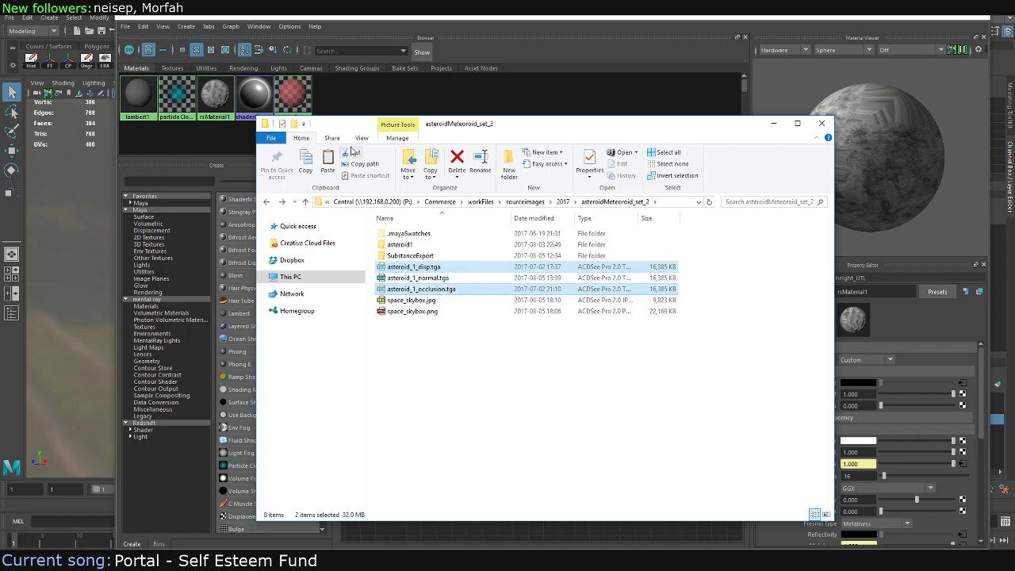
Create a NormalBakes folder and paste the disp and occlusion bakes into it
click(293, 124)
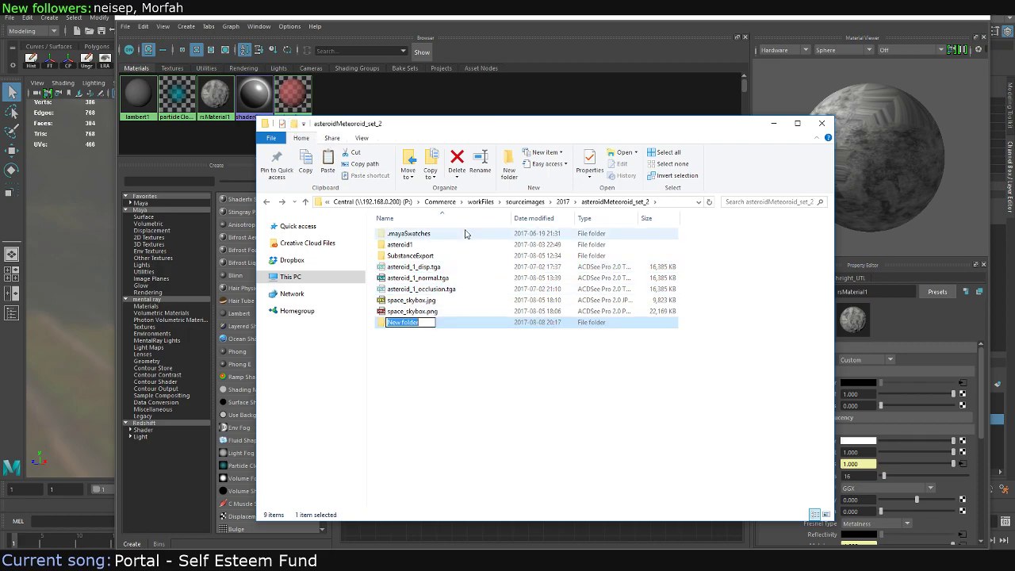
text(No)
text(rmal)
text(Bakes)
key(Return)
key(Return)
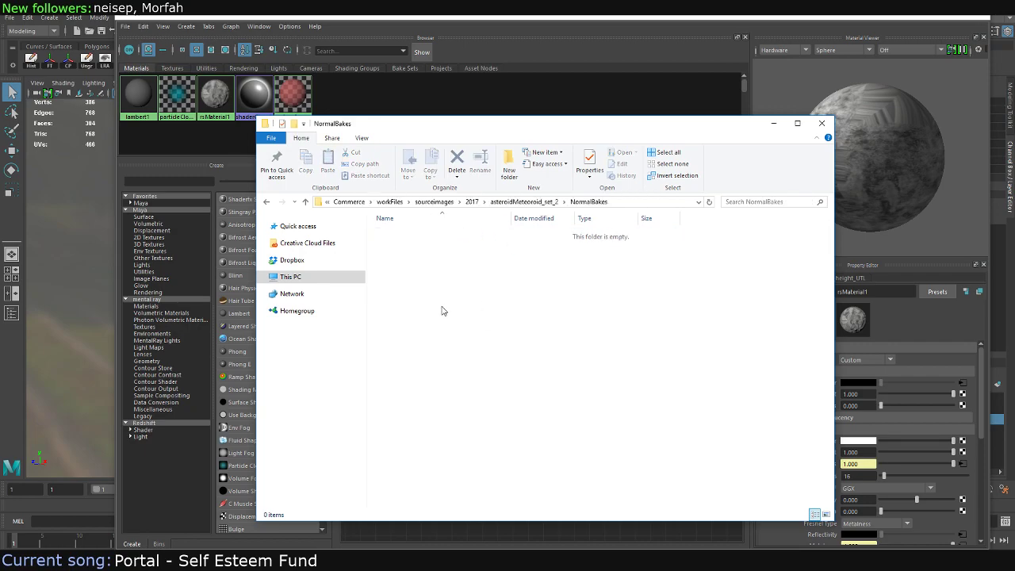
key(ctrl+v)
key(BackSpace)
Rename the NormalBakes folder to FirstPass_Bakes
click(407, 256)
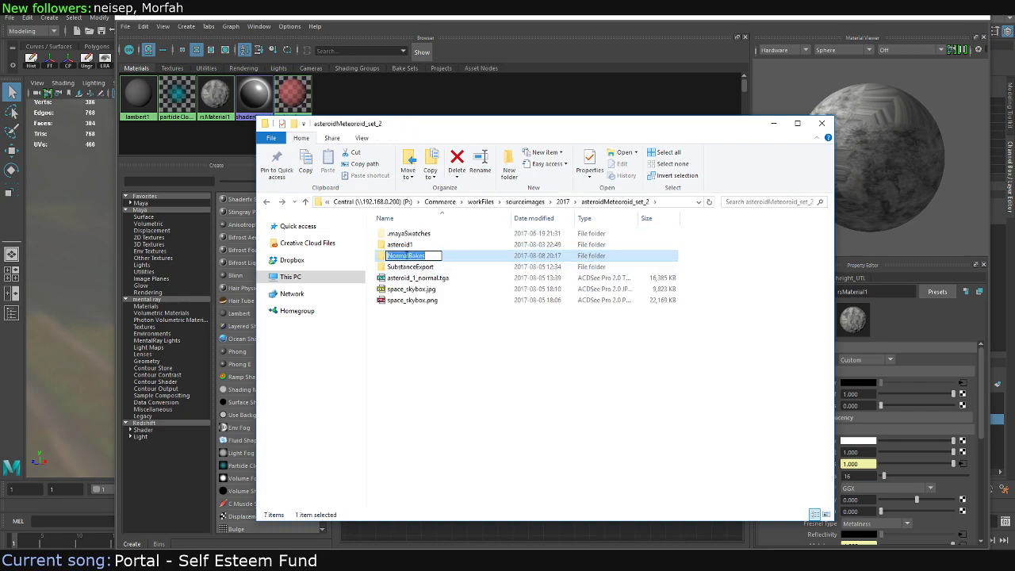
drag(386, 255, 406, 256)
key(BackSpace)
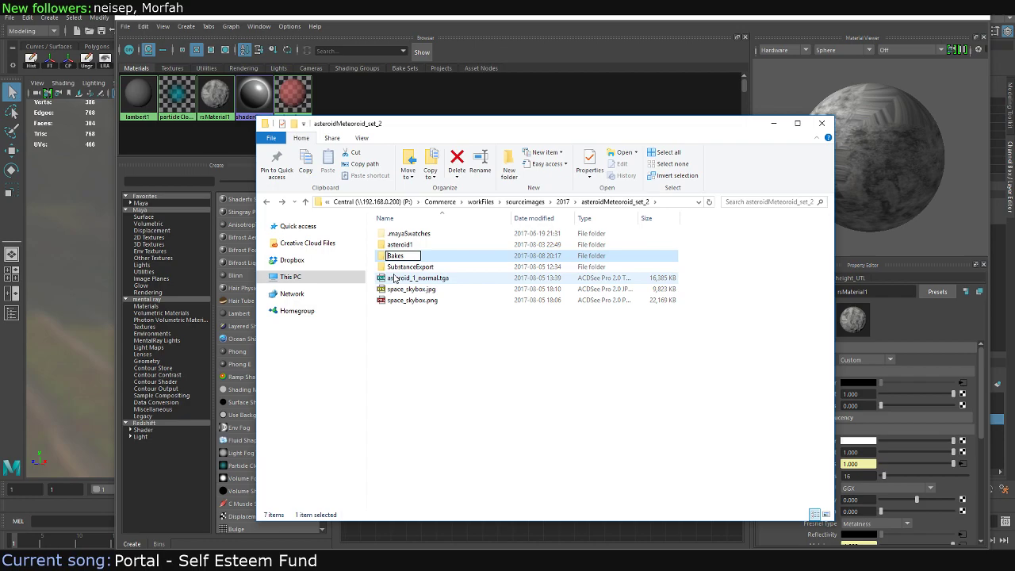
text(First)
text(Pass_)
key(Return)
Open SubstanceExport and select the BaseColor texture
click(453, 327)
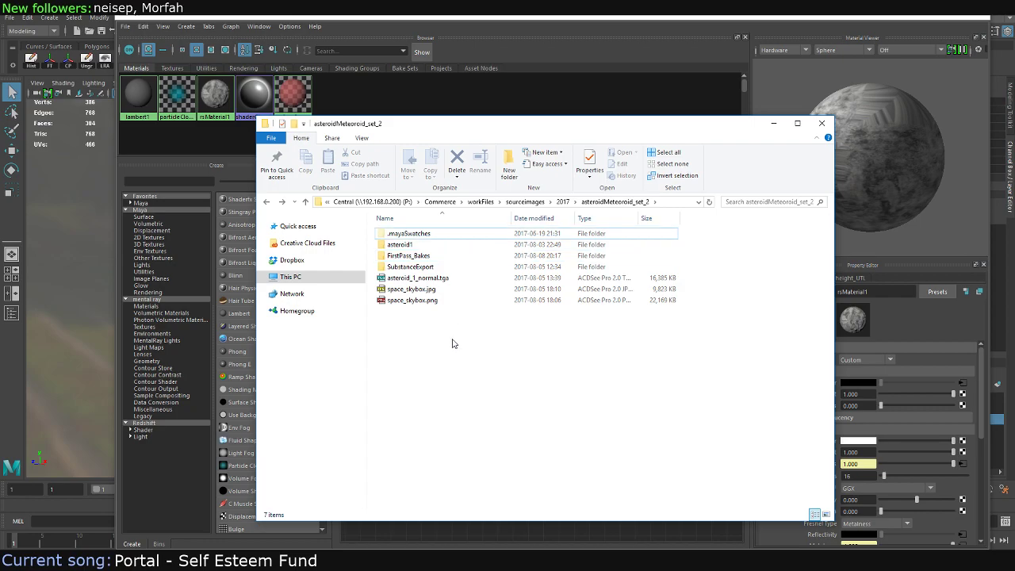
double_click(410, 267)
click(441, 244)
Move the BaseColor, Height, Metallic and Roughness textures up into asteroidMeteoroid_set_2
ctrl+click(443, 256)
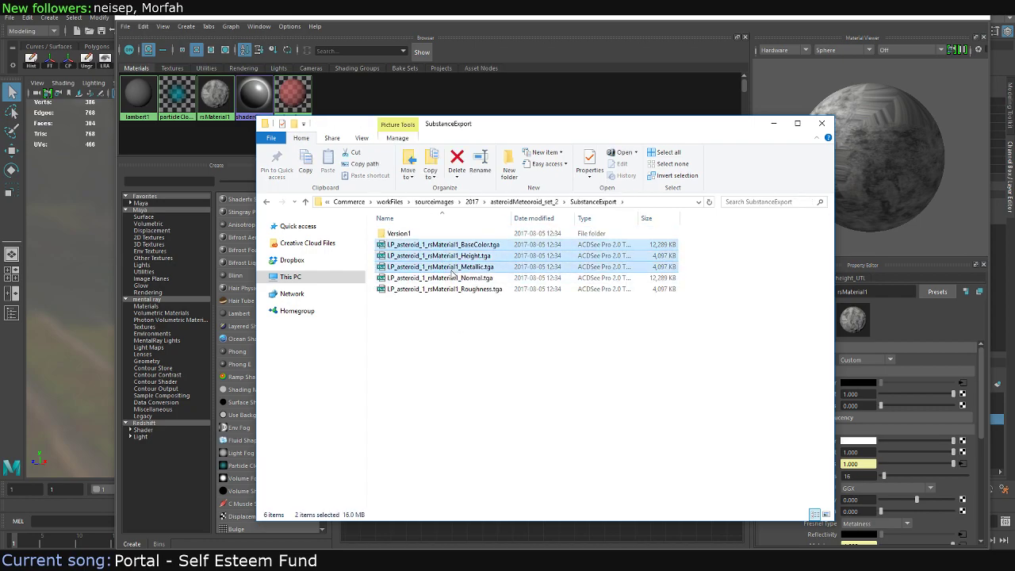
ctrl+click(453, 288)
key(ctrl+x)
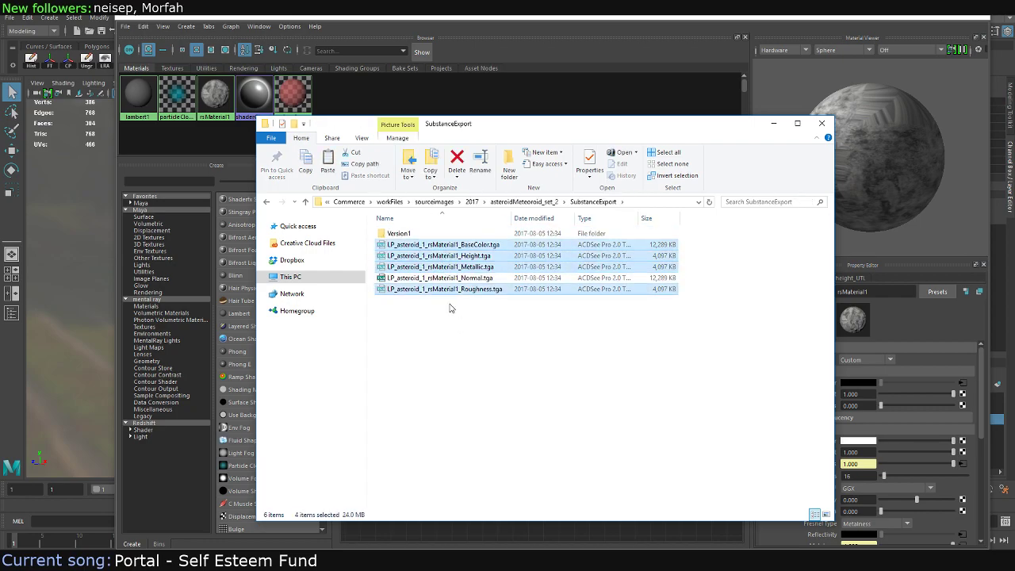
key(alt+Up)
key(ctrl+v)
Check the Version1 folder's contents in SubstanceExport, then delete Version1
double_click(410, 267)
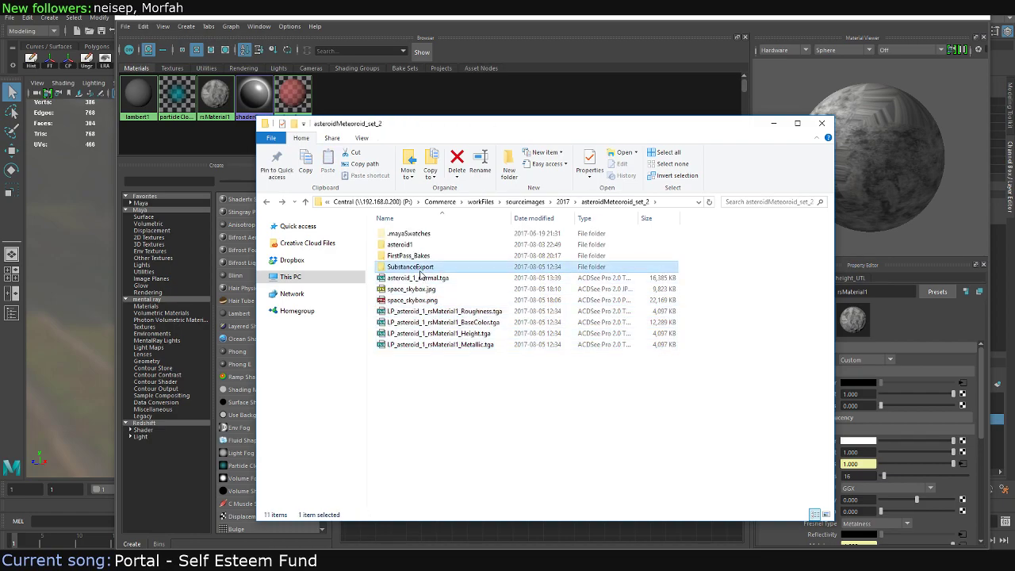
key(alt+Up)
double_click(412, 267)
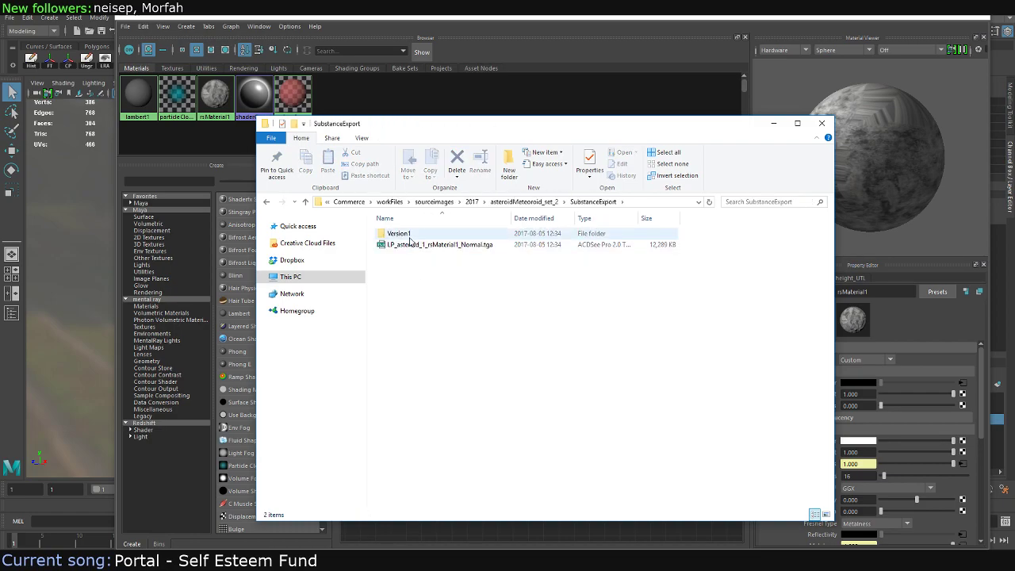
double_click(401, 234)
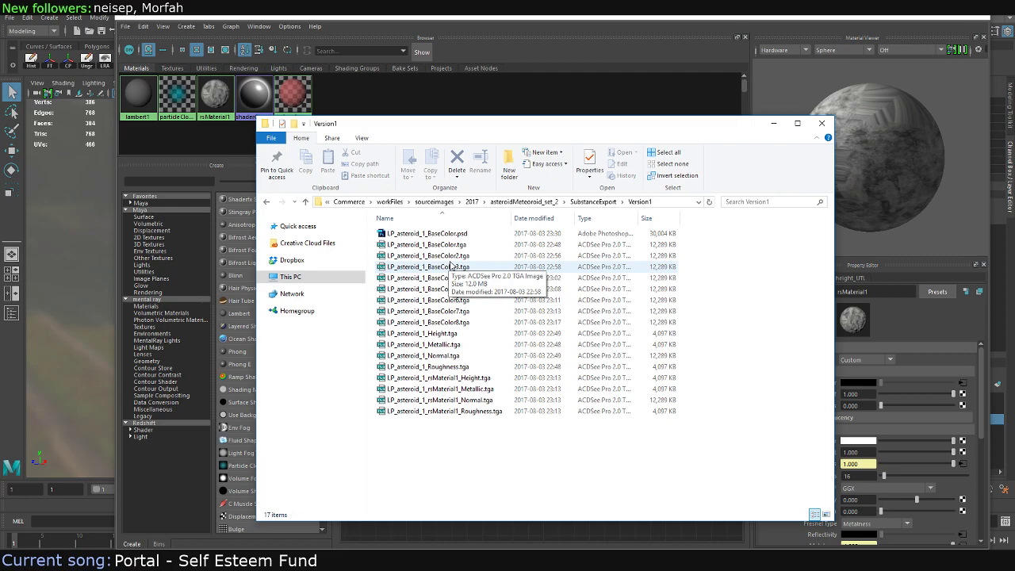
key(alt+Up)
key(Return)
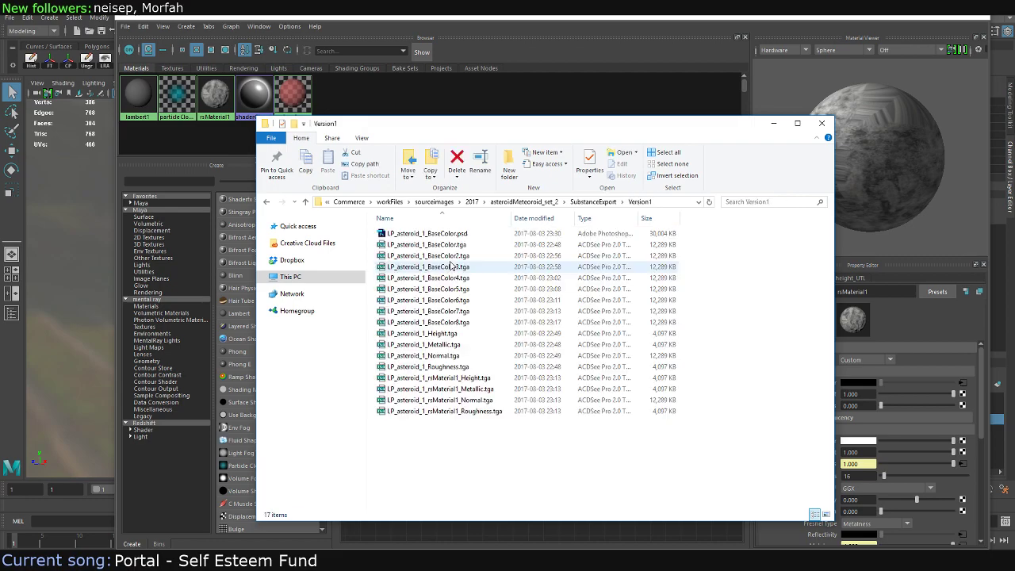
click(432, 315)
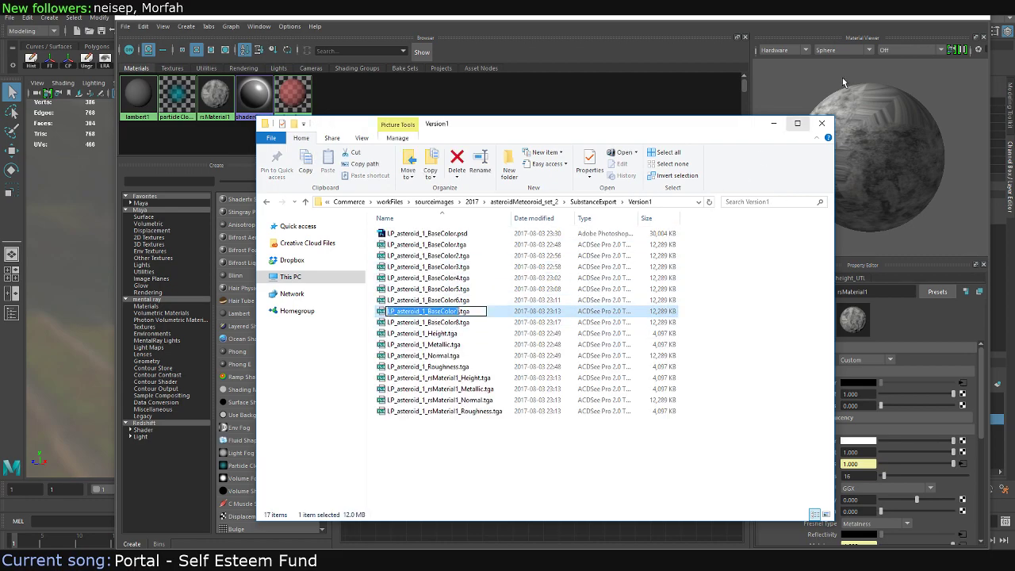
key(alt+Up)
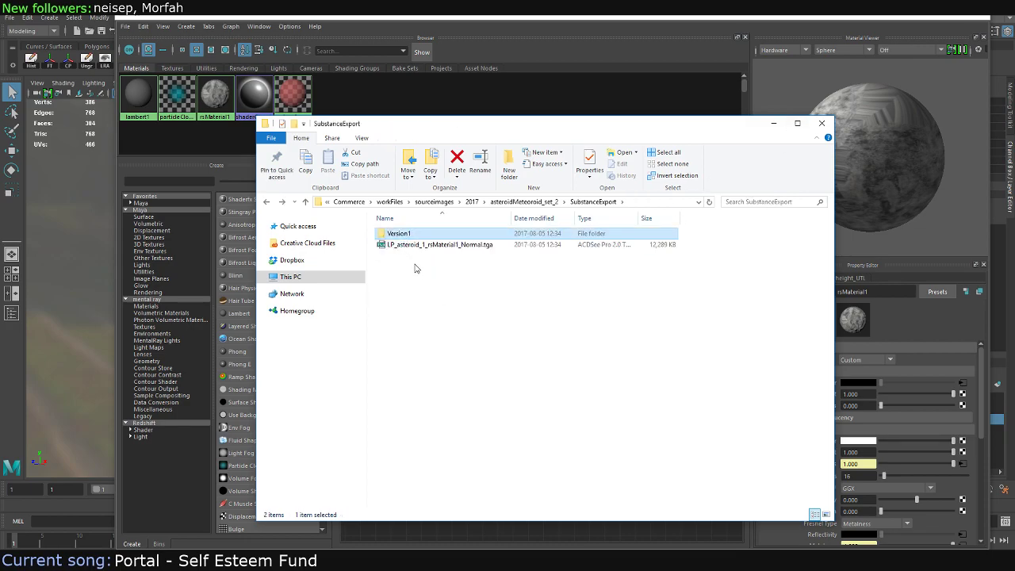
key(Delete)
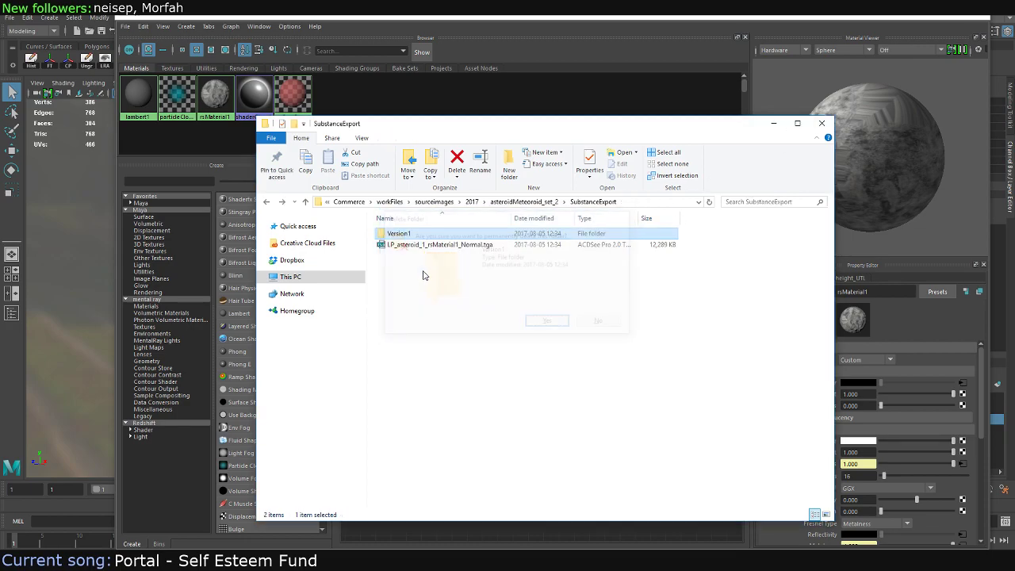
Permanently delete the leftover Normal texture and return to asteroidMeteoroid_set_2
click(437, 243)
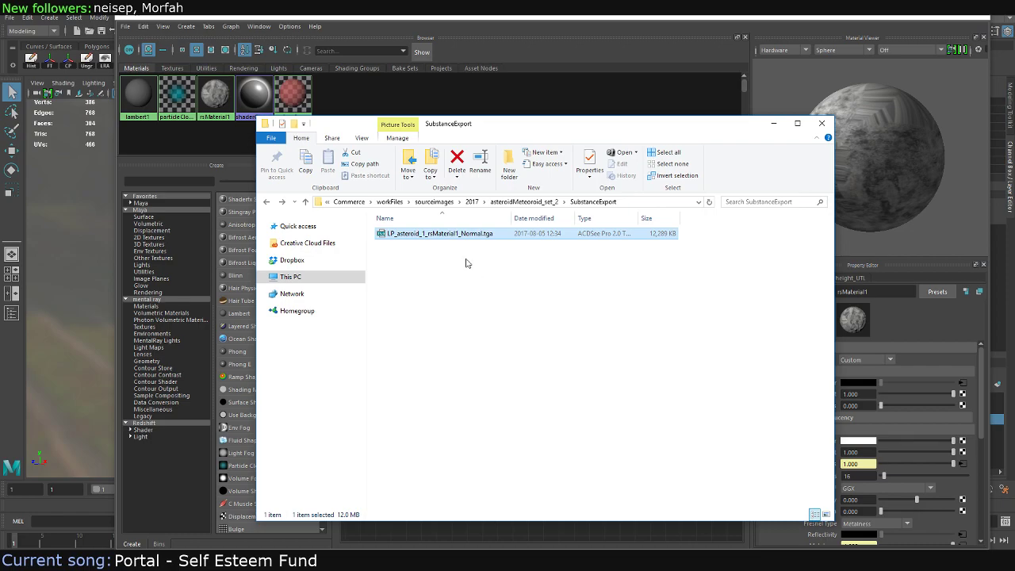
key(Delete)
key(Return)
key(alt+Up)
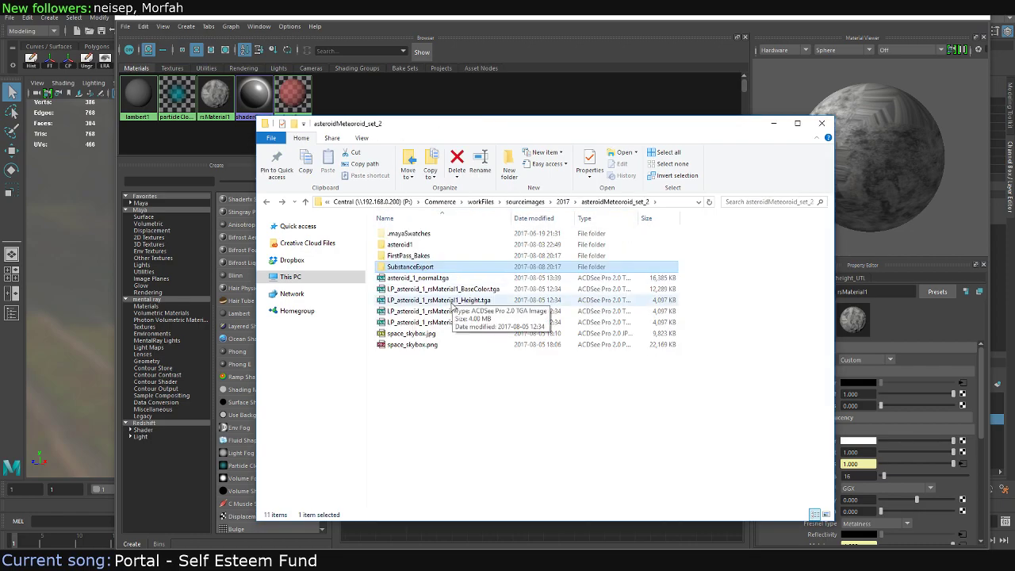
Rename the BaseColor and Height textures to asteroid_1_BaseColor and asteroid_1_Height
click(445, 293)
click(426, 290)
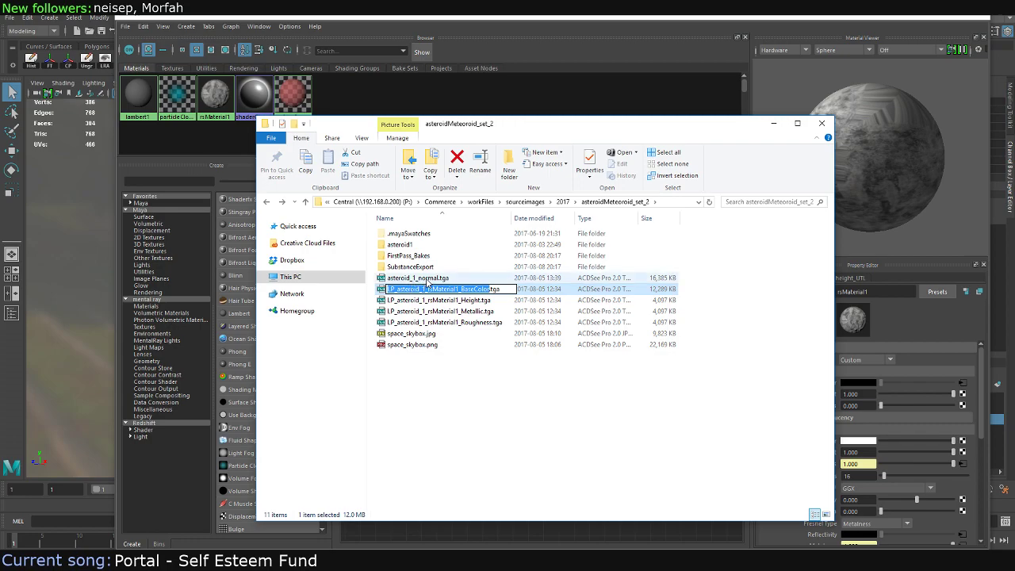
key(Home)
key(shift+Right)
key(shift+Right)
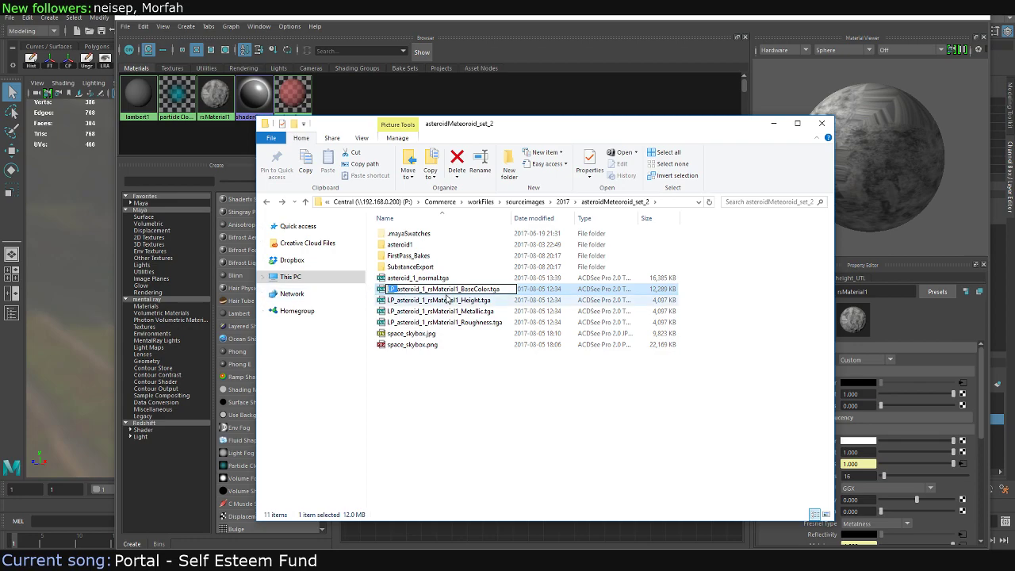
key(Delete)
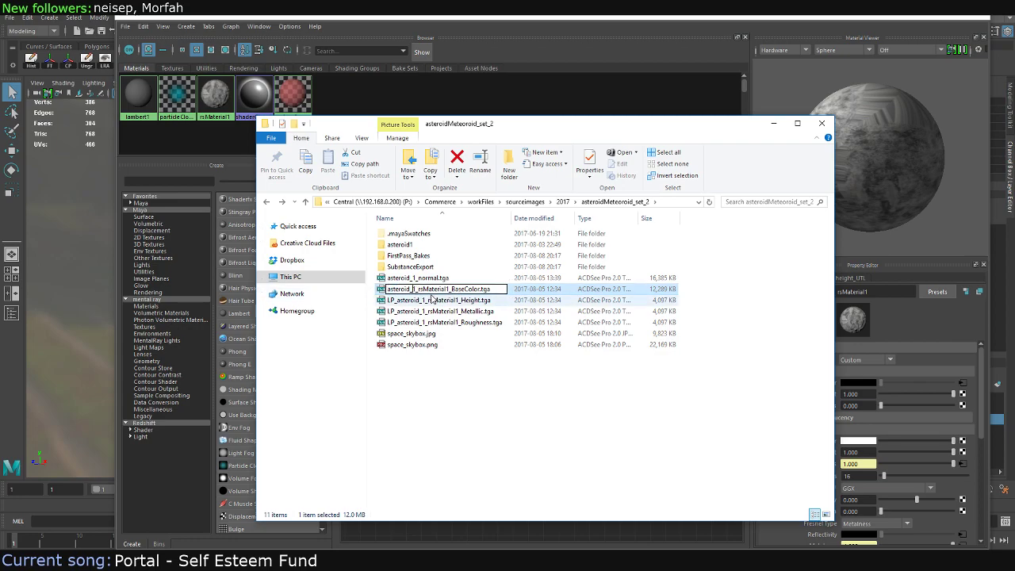
key(Delete)
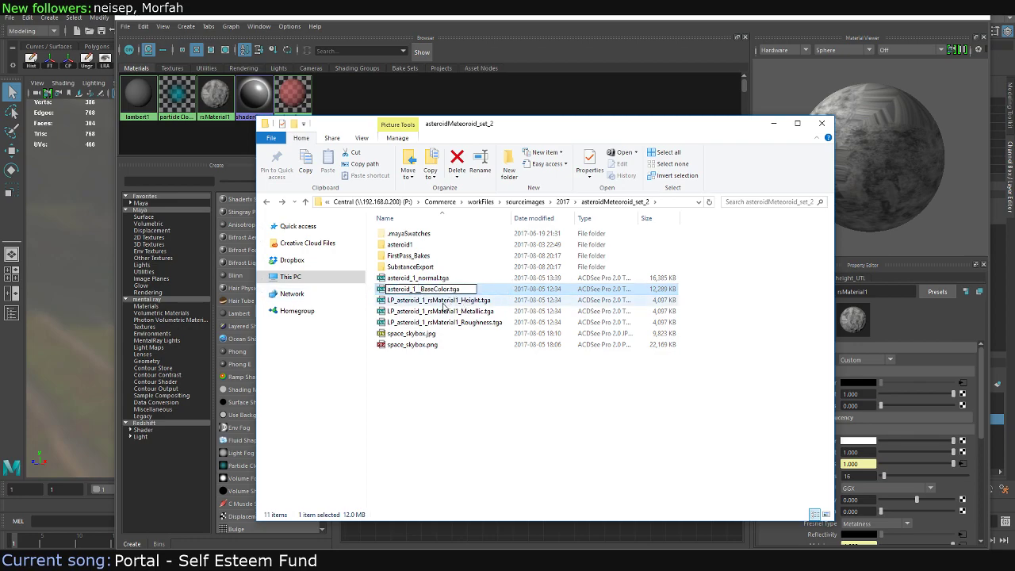
key(Tab)
drag(388, 300, 450, 299)
key(Delete)
key(Delete)
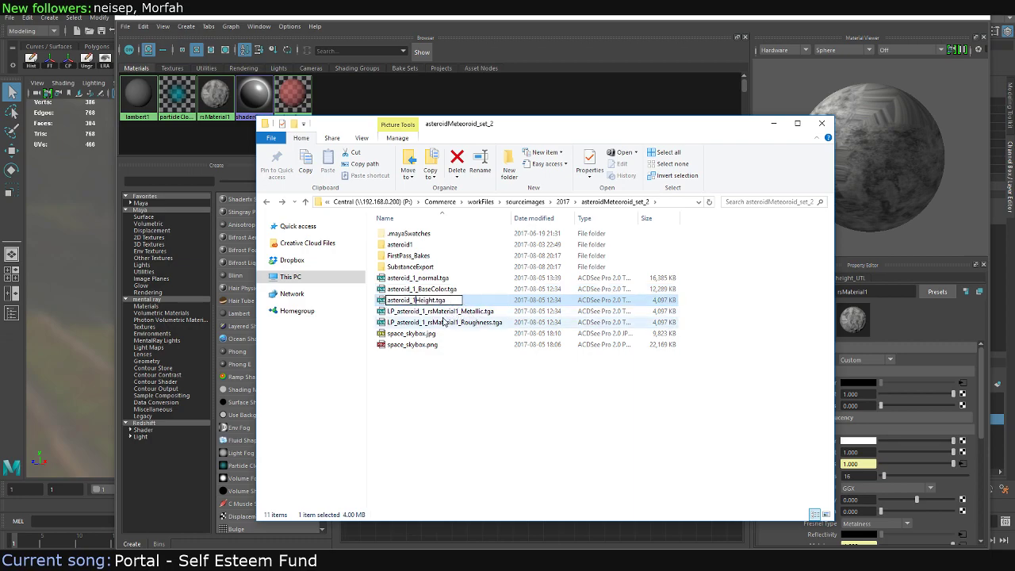
text(_)
key(Tab)
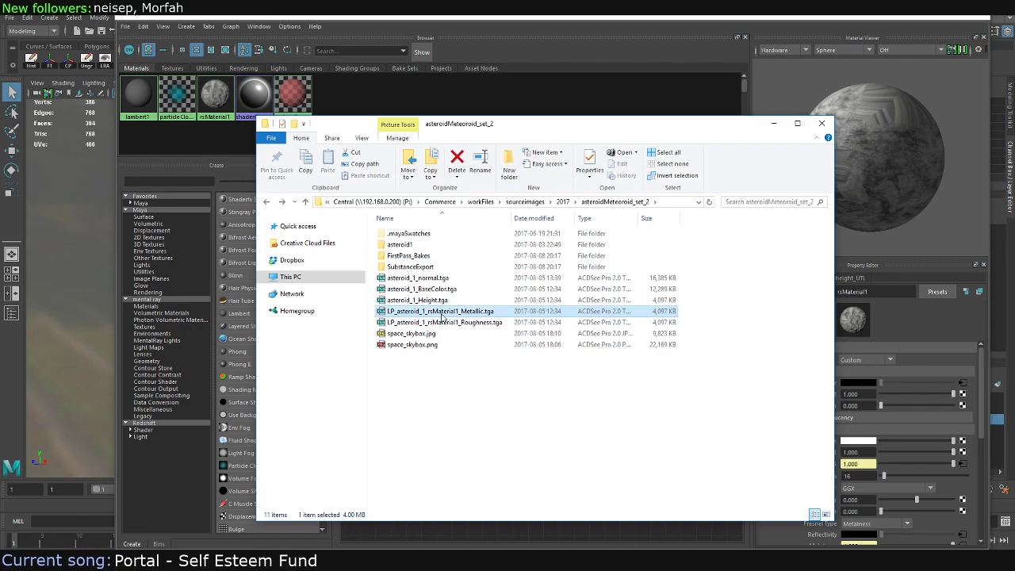
Rename the Metallic and Roughness textures to asteroid_1_Metallic and asteroid_1_Roughness
click(400, 312)
mouse_move(398, 312)
mouse_down()
mouse_move(387, 312)
mouse_move(442, 311)
mouse_up()
key(Delete)
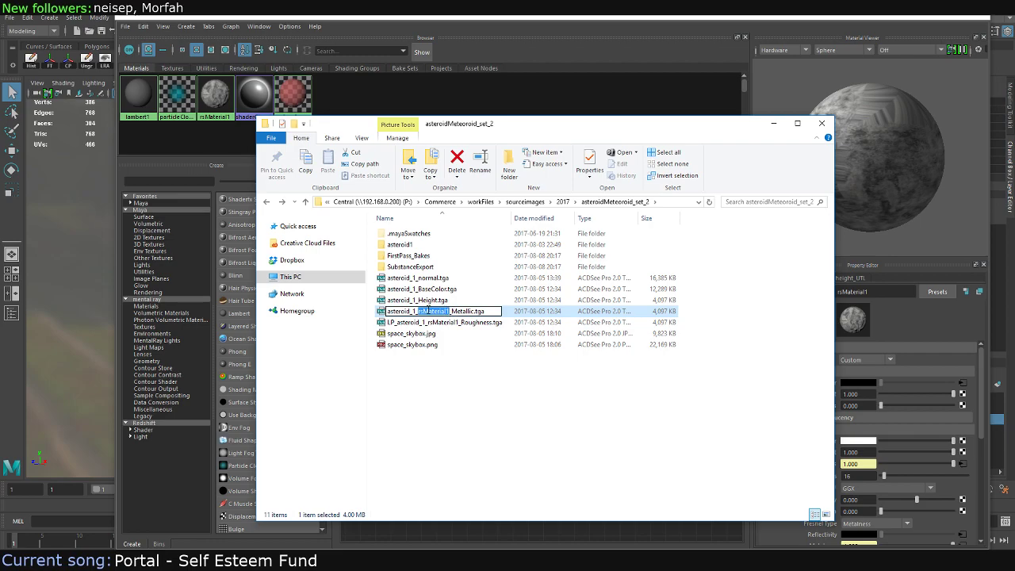
key(Delete)
key(Tab)
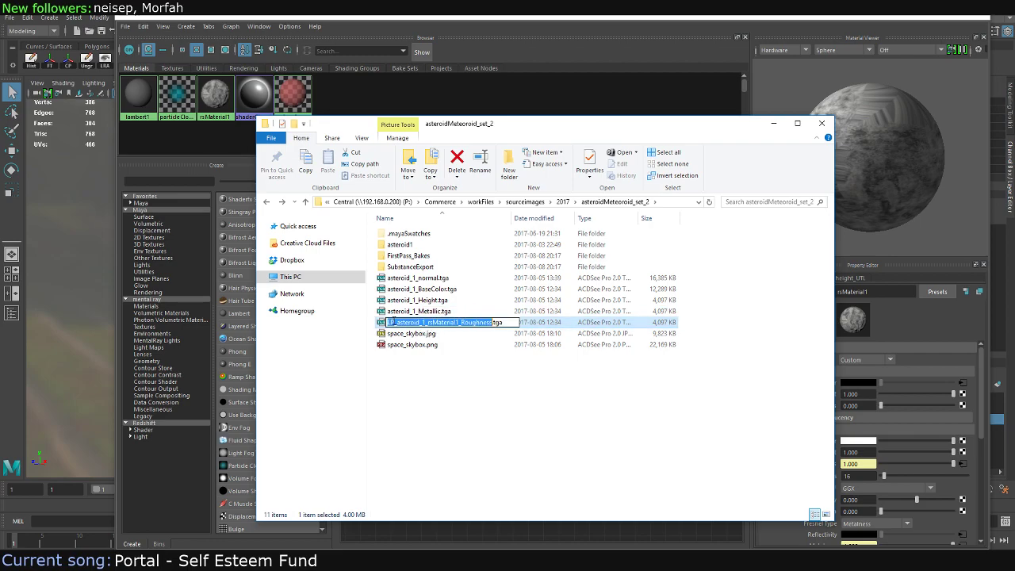
key(Delete)
drag(388, 323, 452, 322)
key(Delete)
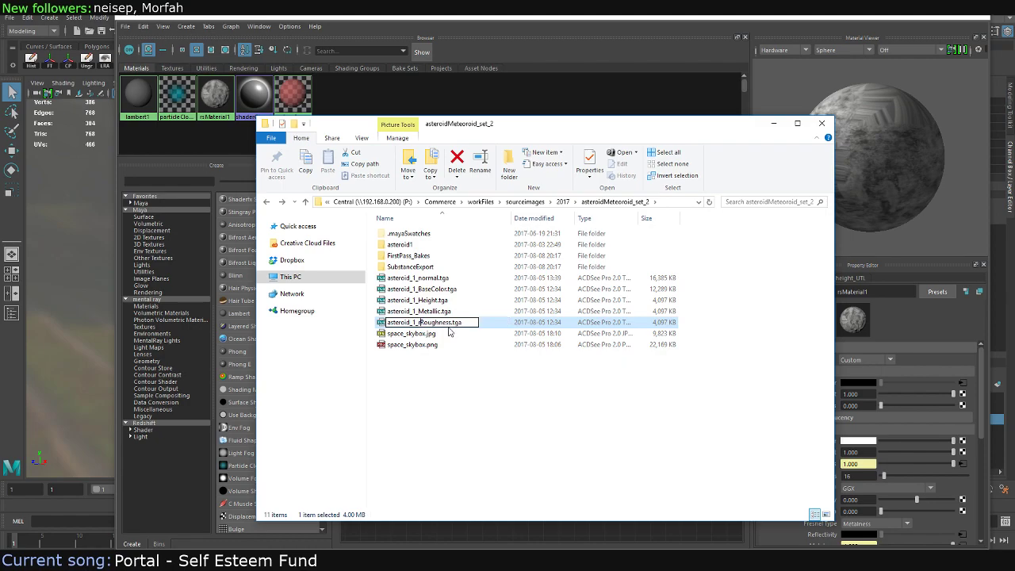
key(Return)
click(470, 366)
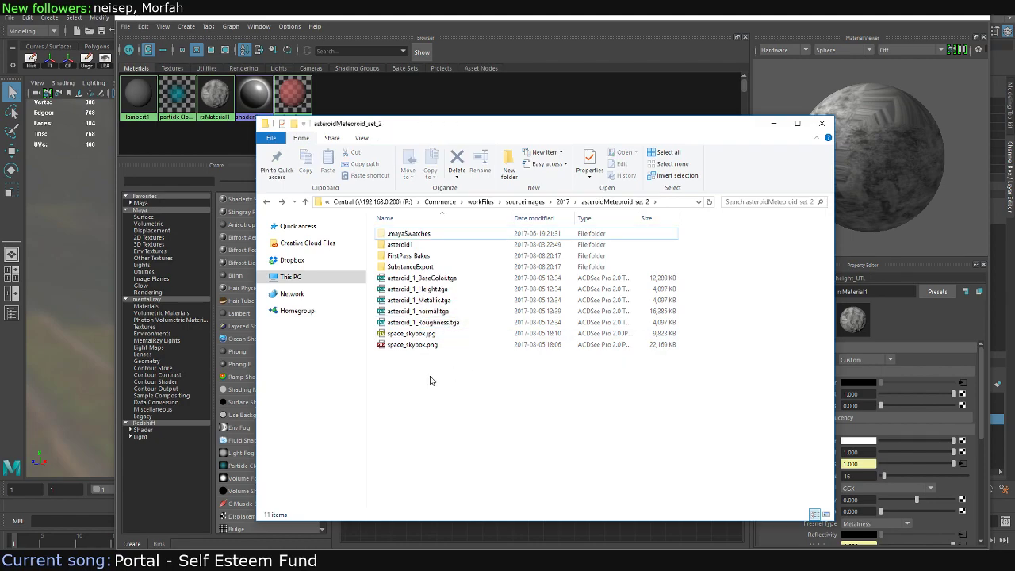
Relink the Metallic file node to asteroid_1_Metallic.tga in asteroidMeteoroid_set_2
click(591, 22)
click(458, 287)
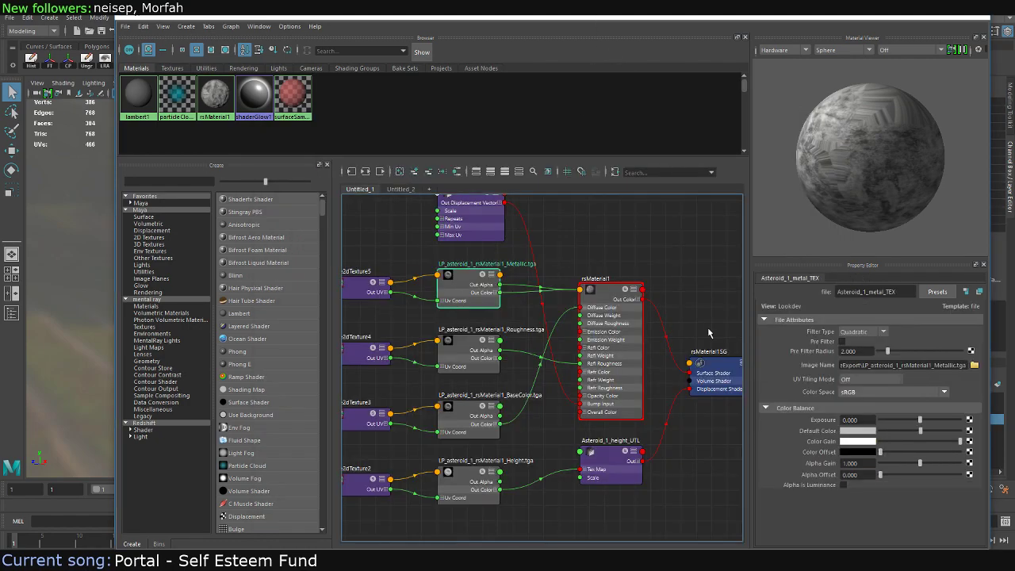
click(974, 365)
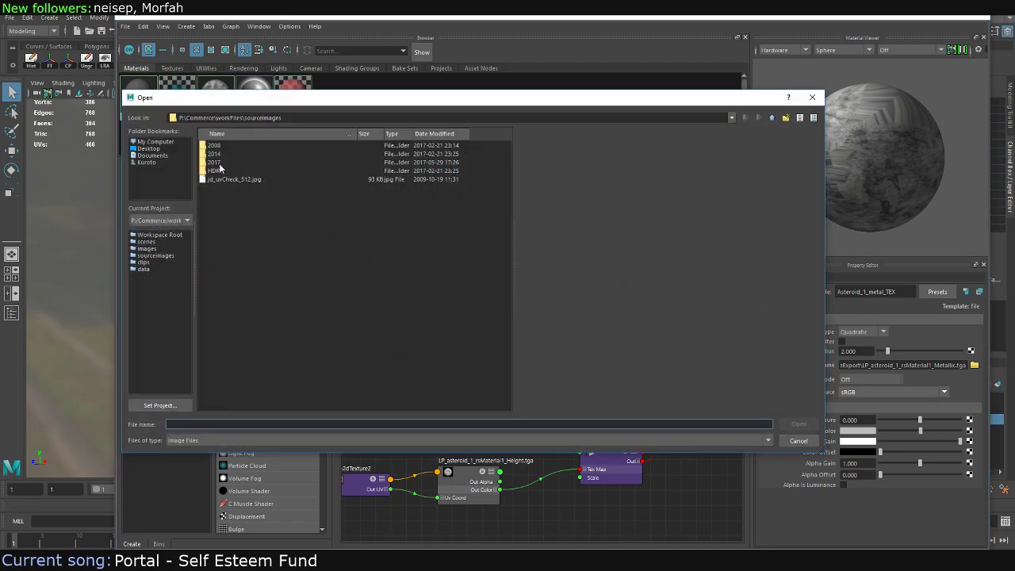
double_click(221, 163)
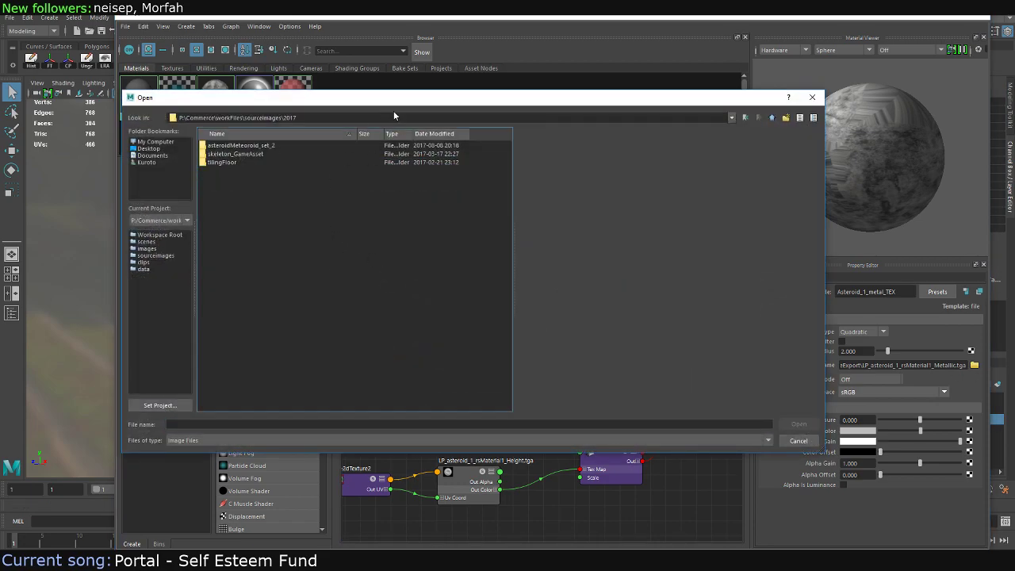
drag(405, 101, 406, 544)
drag(425, 346, 408, 89)
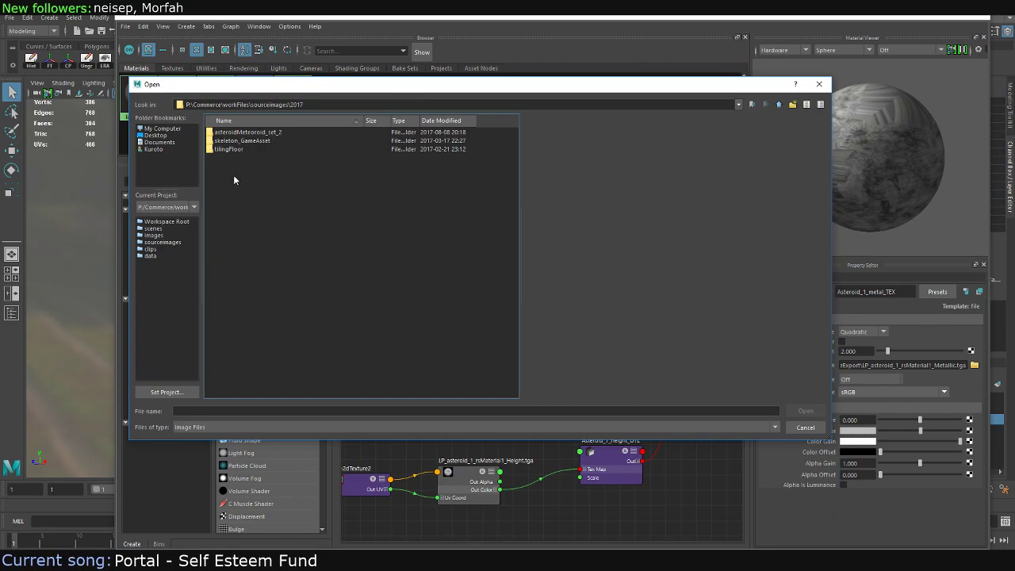
double_click(238, 134)
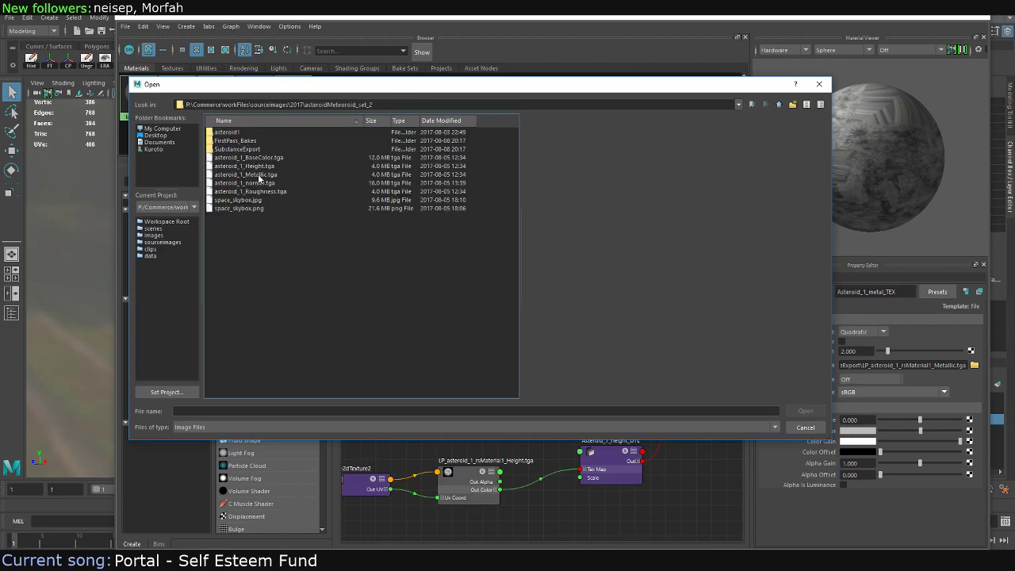
click(254, 175)
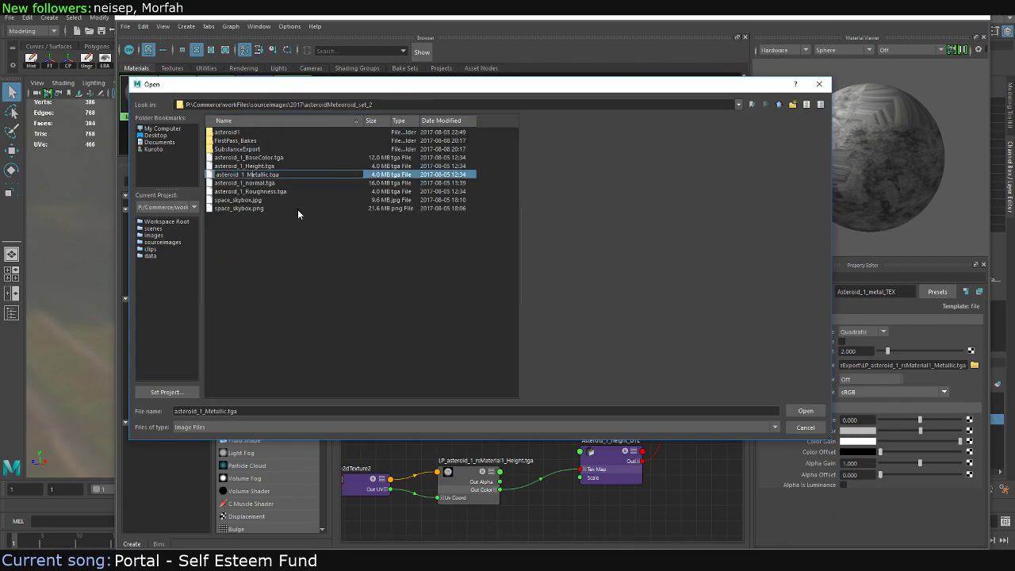
click(268, 166)
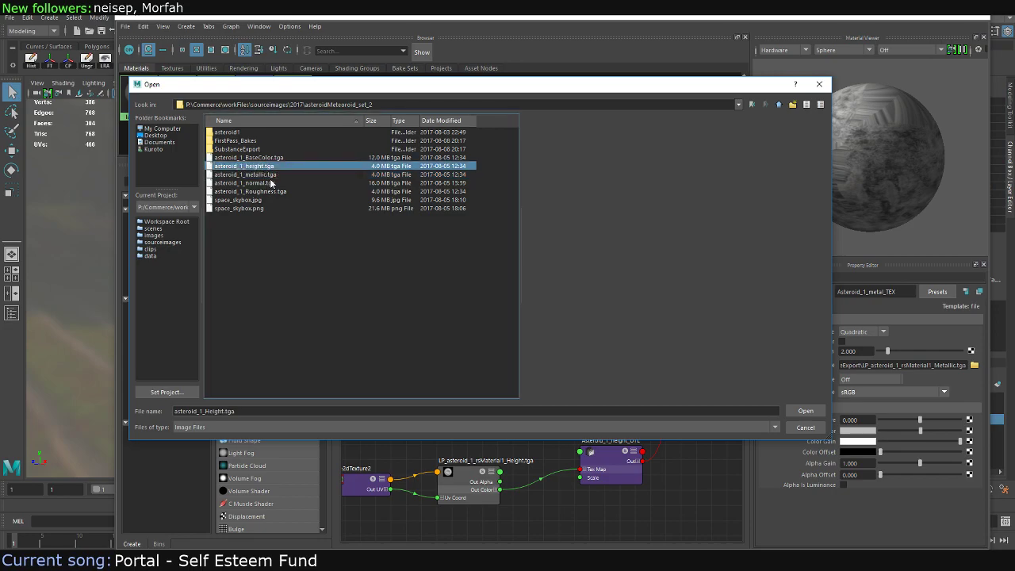
click(249, 158)
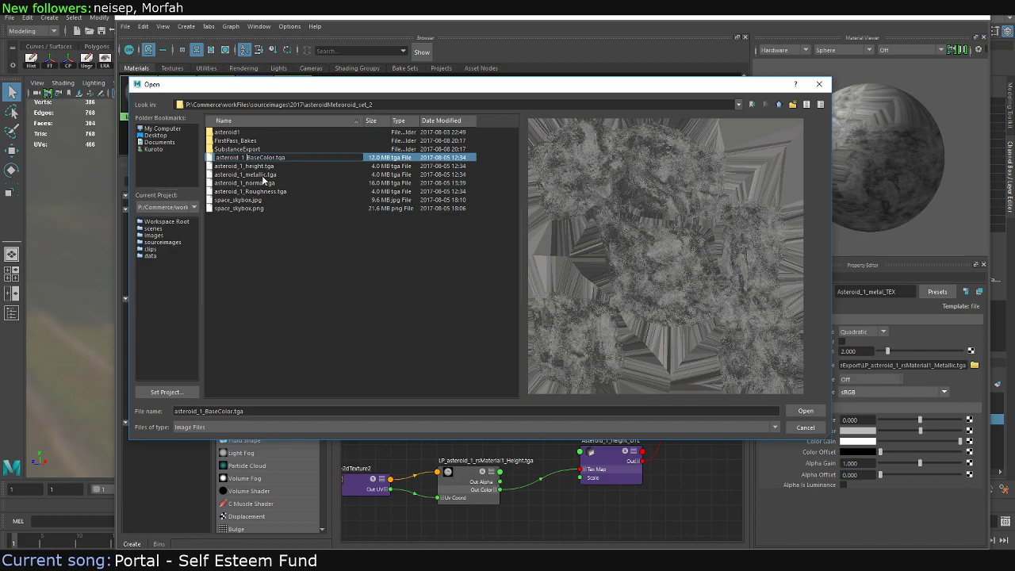
click(262, 192)
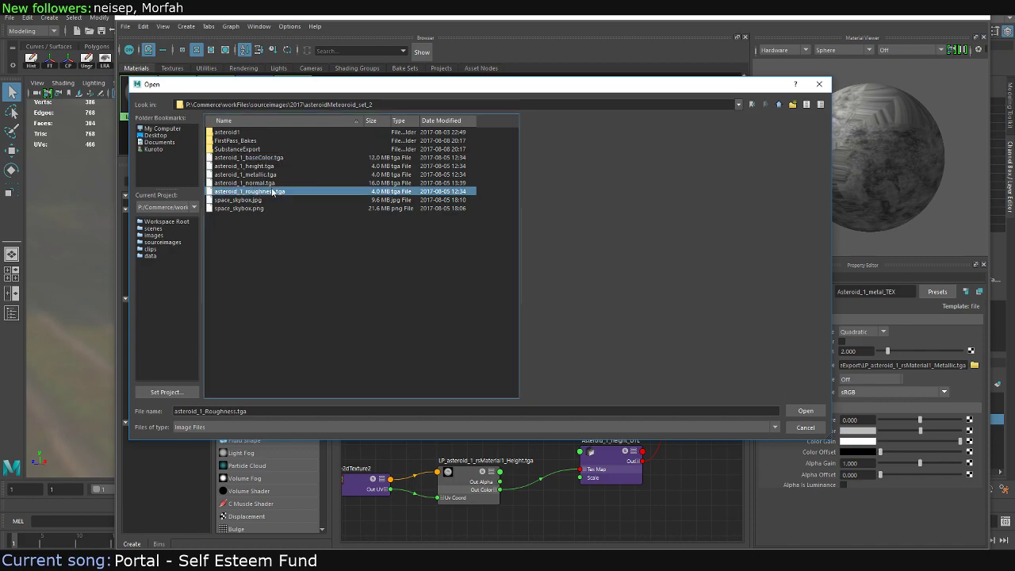
double_click(248, 175)
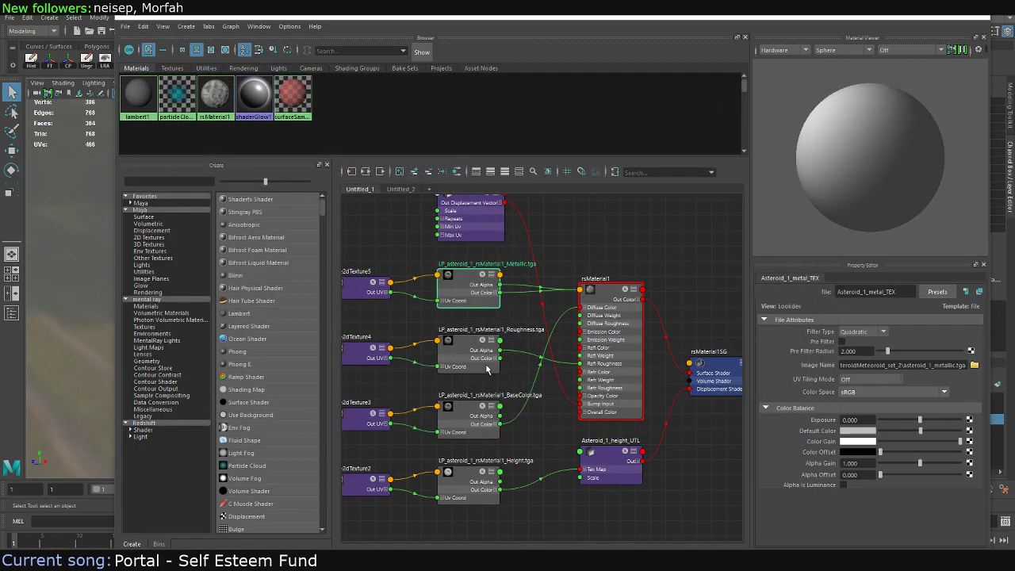
Relink the Roughness and BaseColor nodes to asteroid_1_Roughness.tga and asteroid_1_BaseColor.tga
click(481, 341)
click(975, 365)
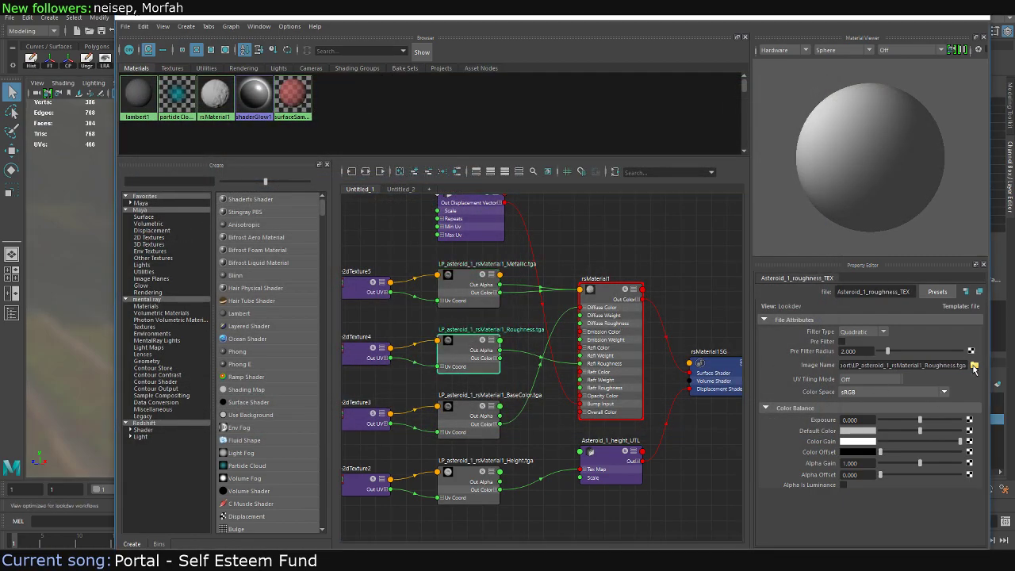
double_click(267, 192)
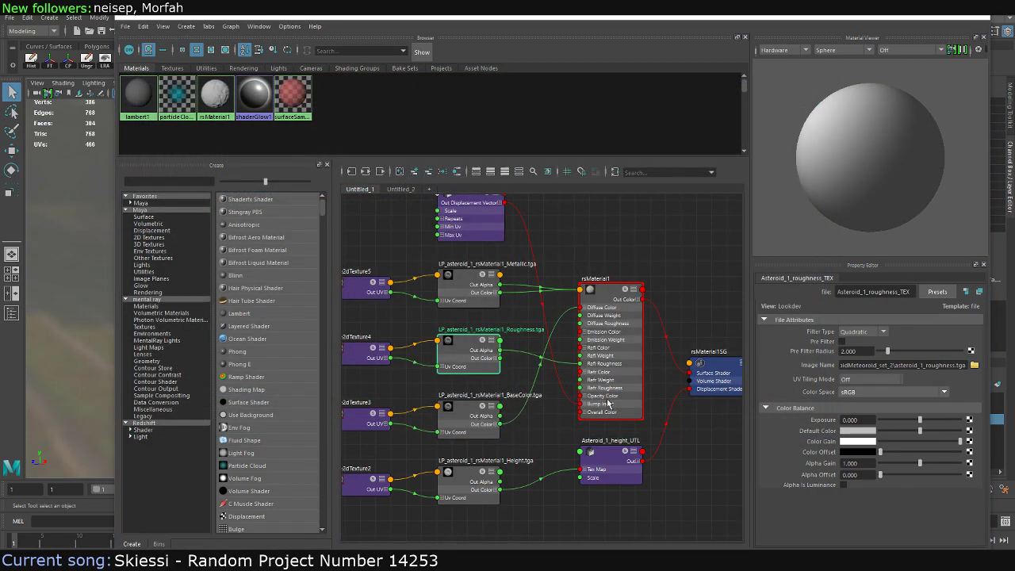
click(481, 407)
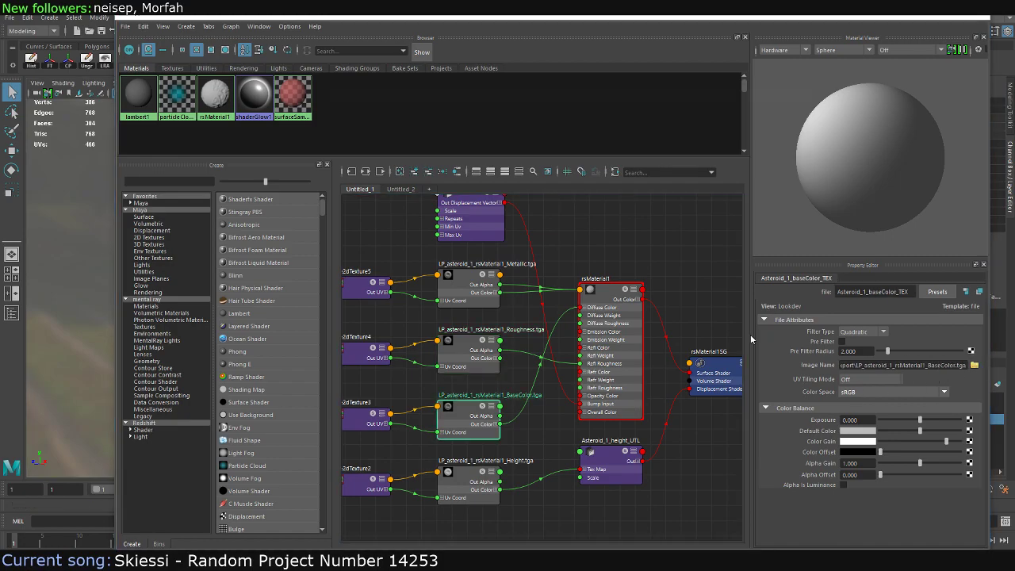
click(975, 365)
double_click(253, 158)
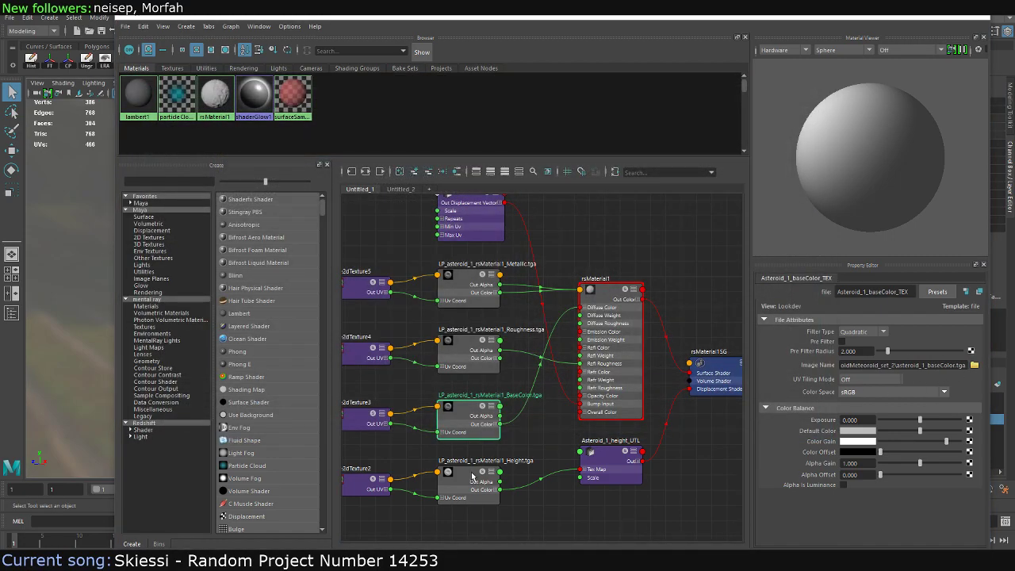
Assign a new image to the Height node and check its path via the displacement node
click(470, 476)
click(975, 365)
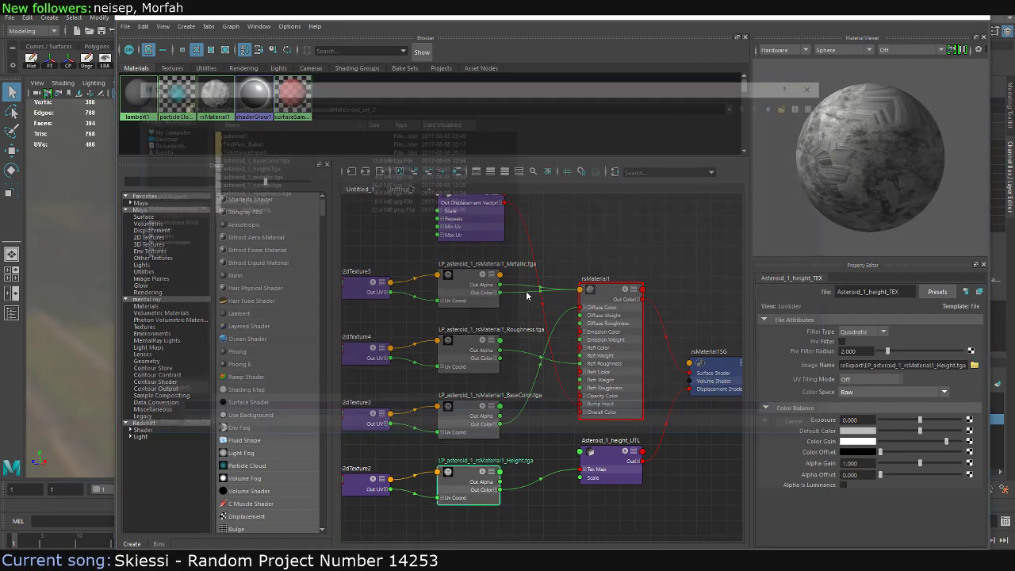
double_click(253, 167)
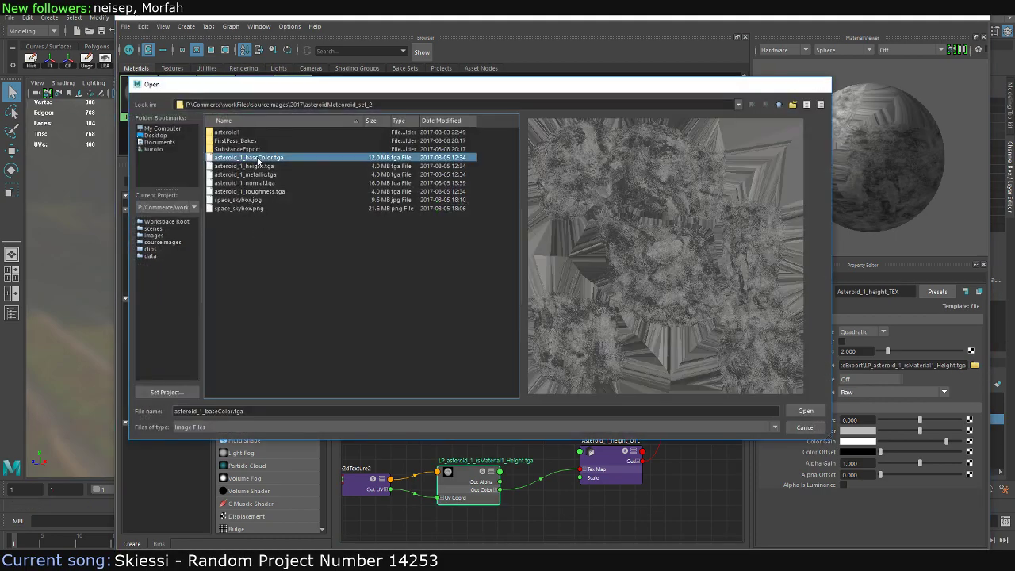
click(612, 460)
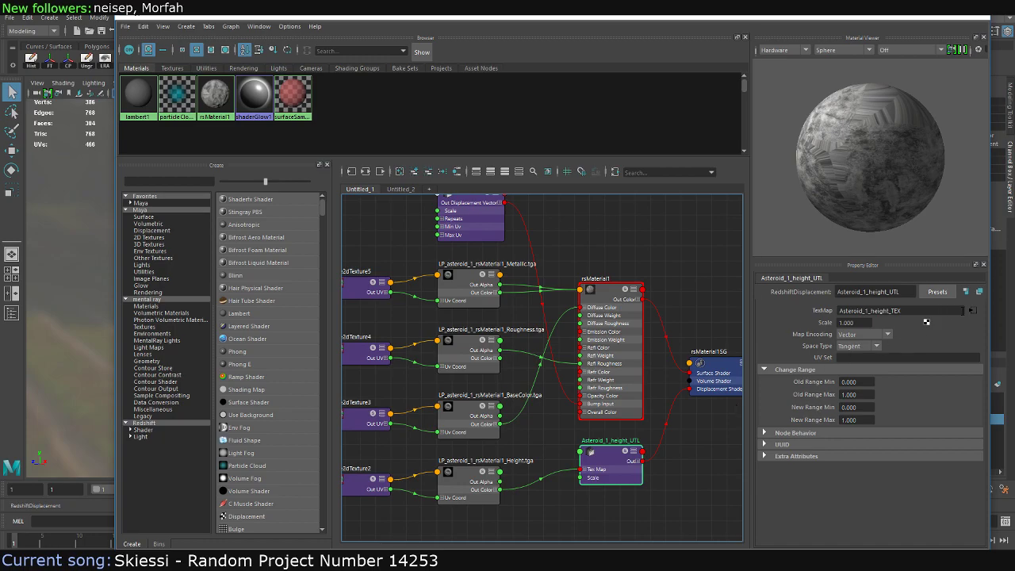
click(973, 311)
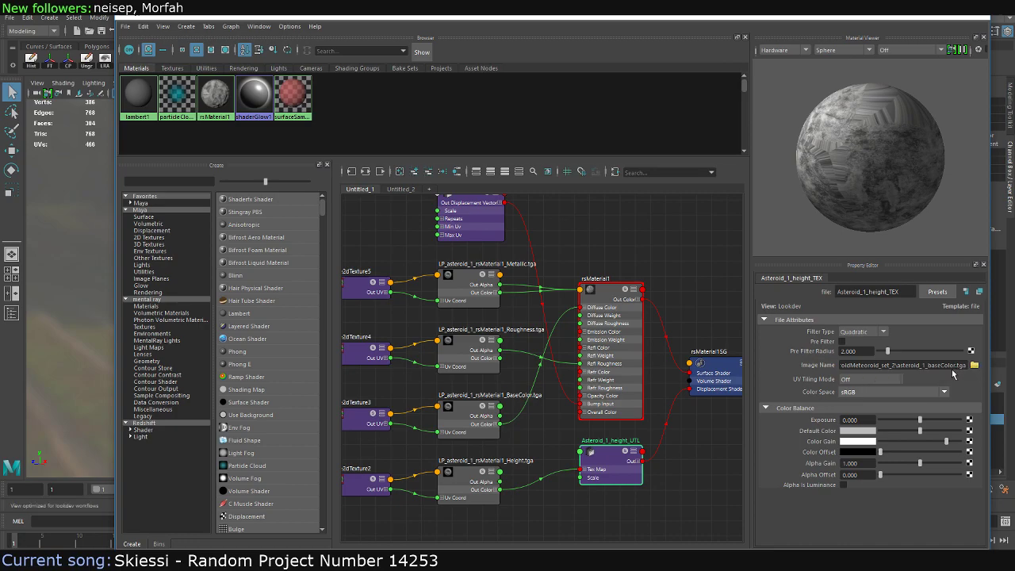
drag(967, 365, 923, 365)
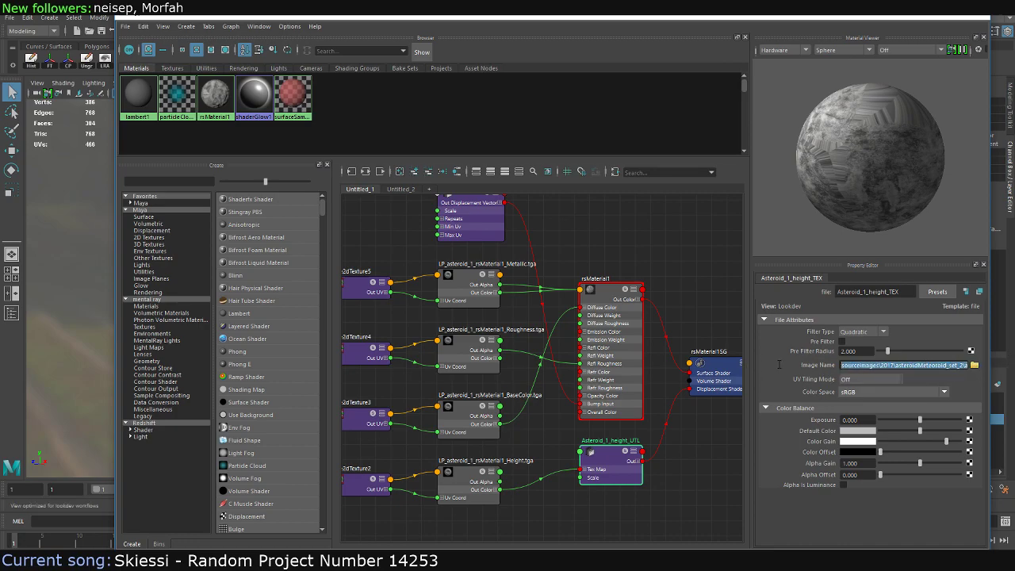
click(890, 365)
mouse_move(626, 426)
alt+middle_down()
mouse_move(664, 373)
mouse_move(502, 445)
mouse_move(447, 451)
mouse_move(487, 444)
alt+middle_up()
Load asteroid_1_height.tga into the Height node and verify it through the displacement node
click(449, 430)
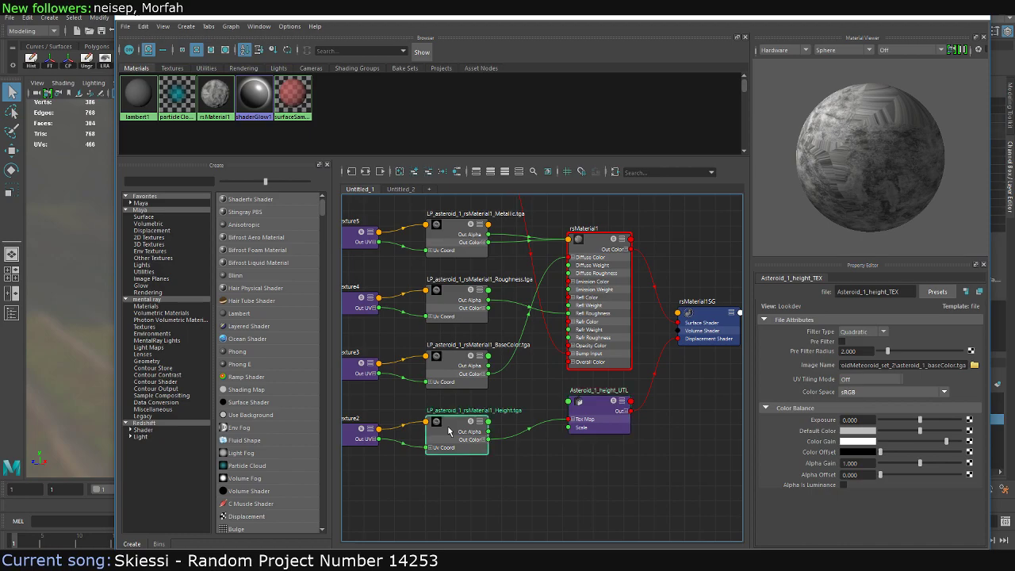
click(975, 365)
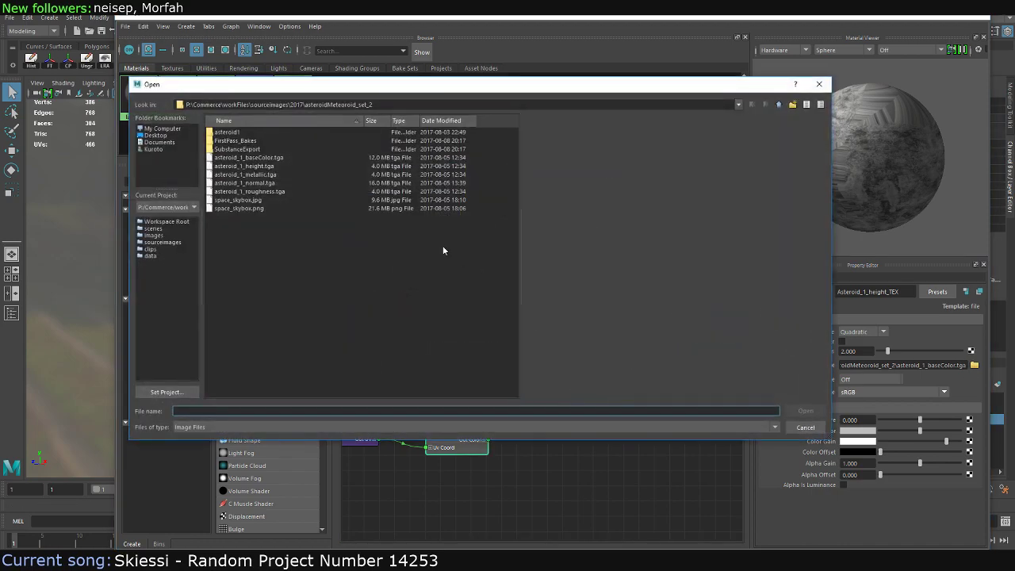
double_click(255, 166)
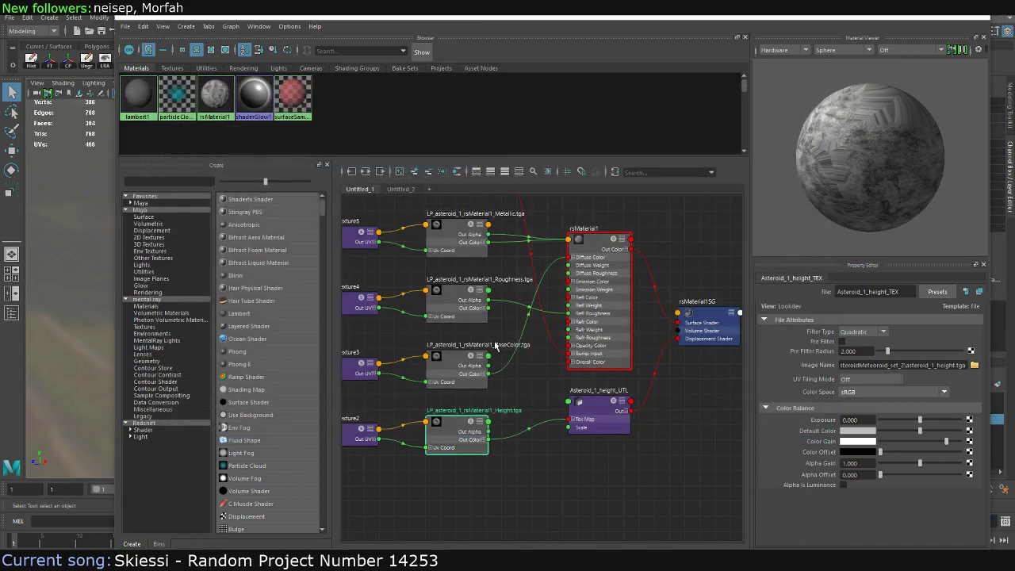
click(466, 359)
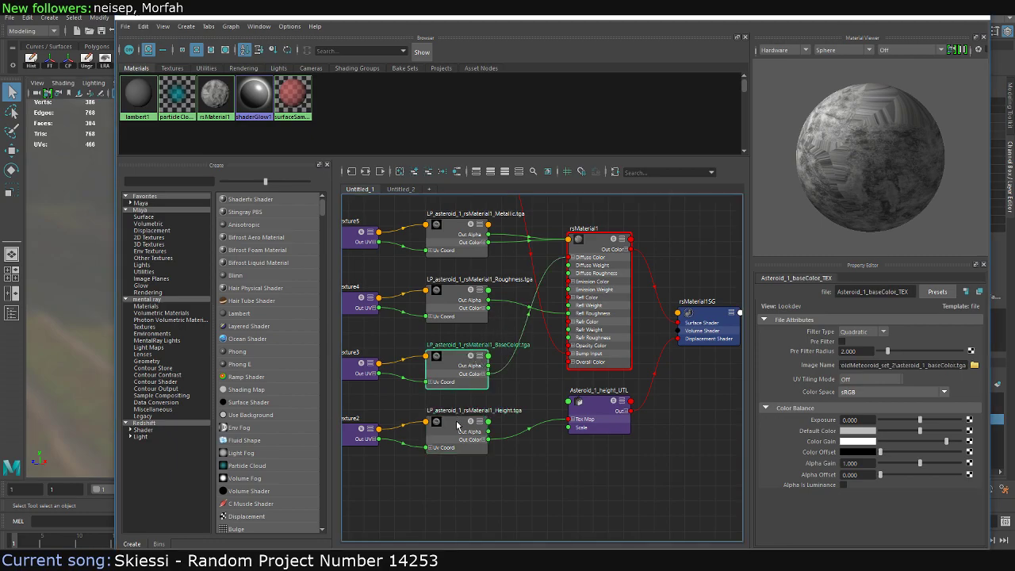
click(458, 430)
click(454, 369)
click(599, 416)
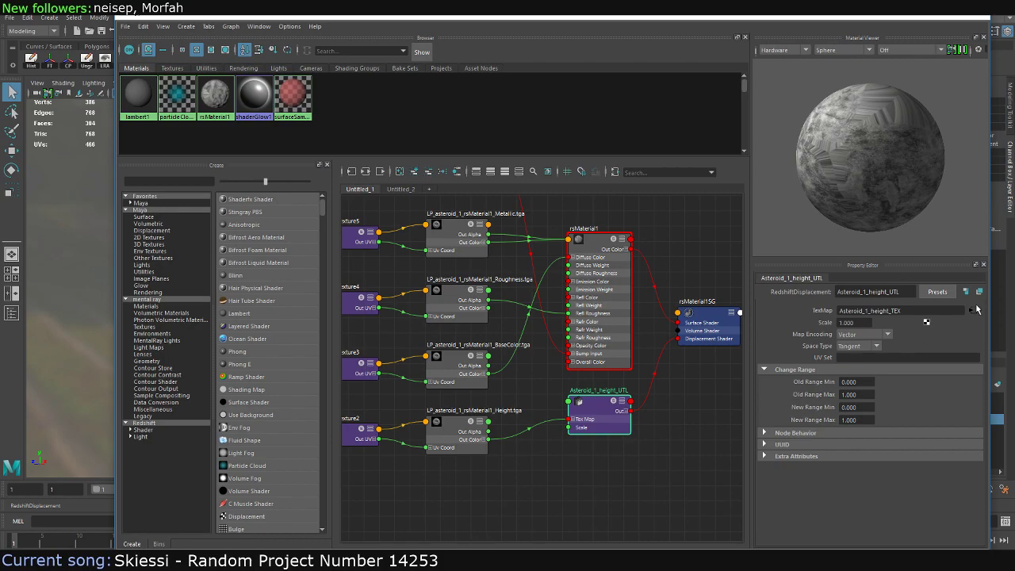
click(974, 310)
click(452, 436)
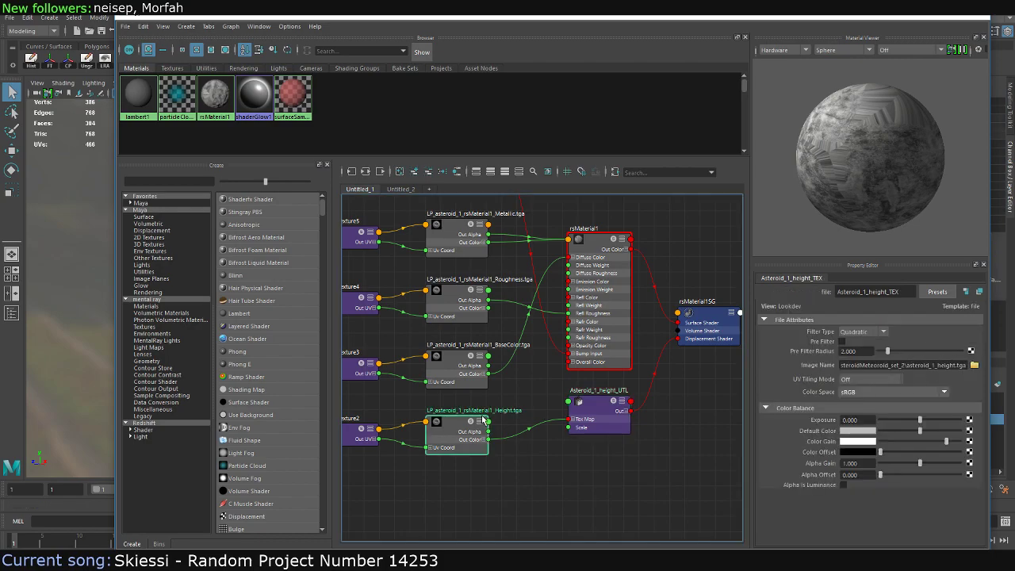
Rename the rock material rsMaterial1 to Asteroid_1_MAT
click(712, 335)
alt+middle_drag(666, 286, 656, 288)
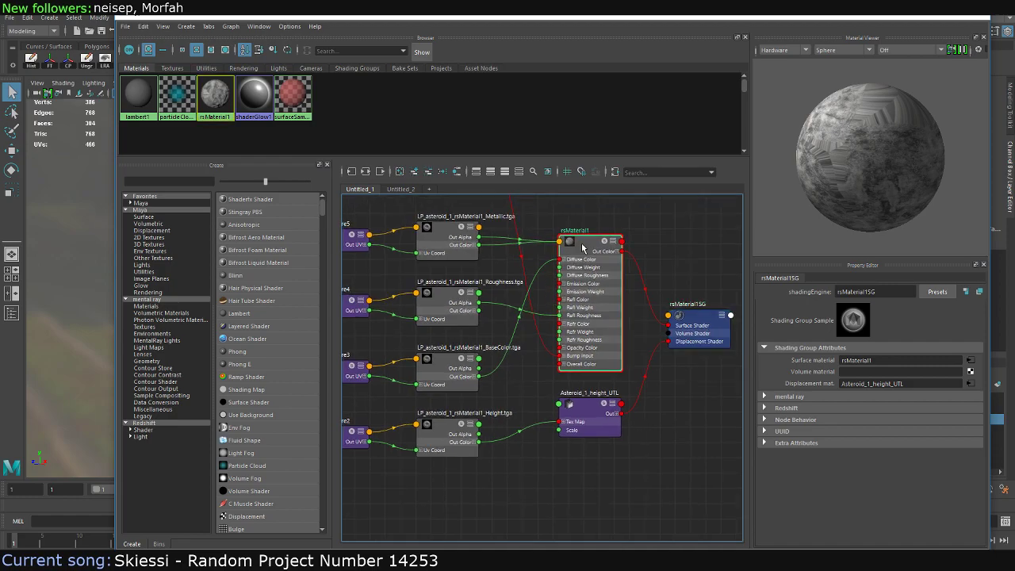
click(576, 236)
double_click(577, 237)
text(a)
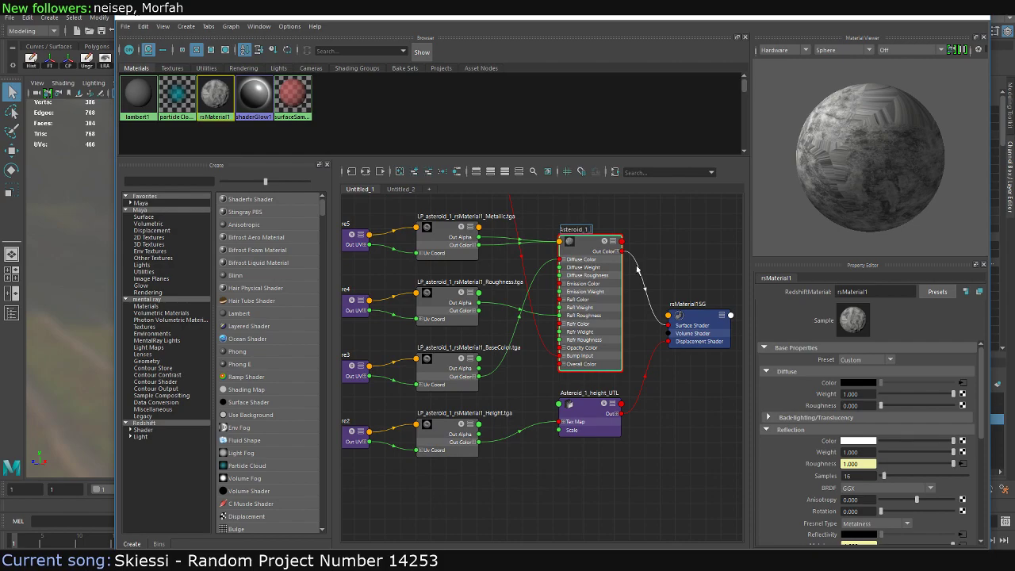
text(_MAT)
key(Return)
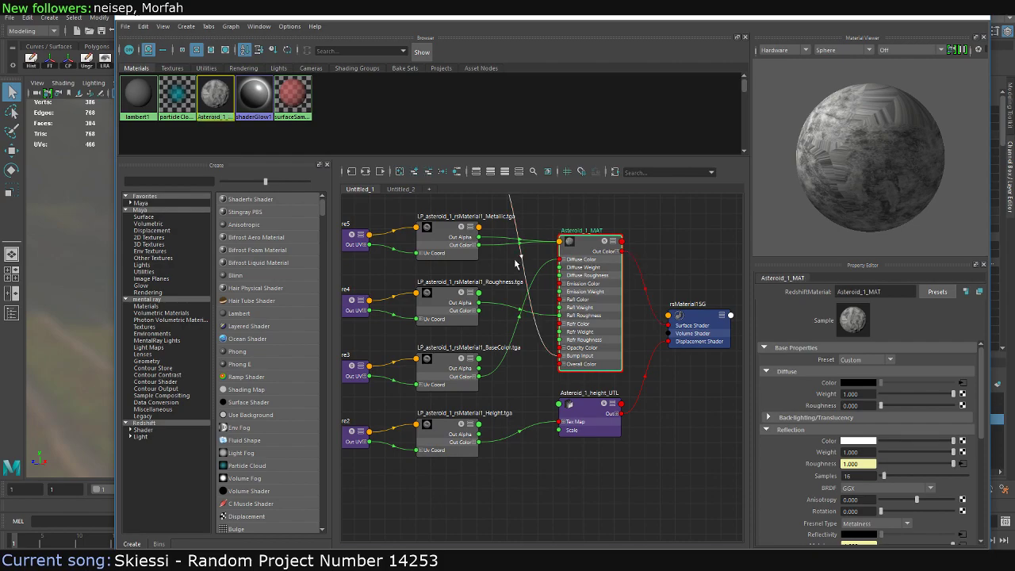
Reframe the texture network, select the Height node and move the Hypershade window aside
mouse_move(638, 269)
alt+middle_down()
mouse_move(533, 336)
mouse_move(503, 308)
alt+middle_up()
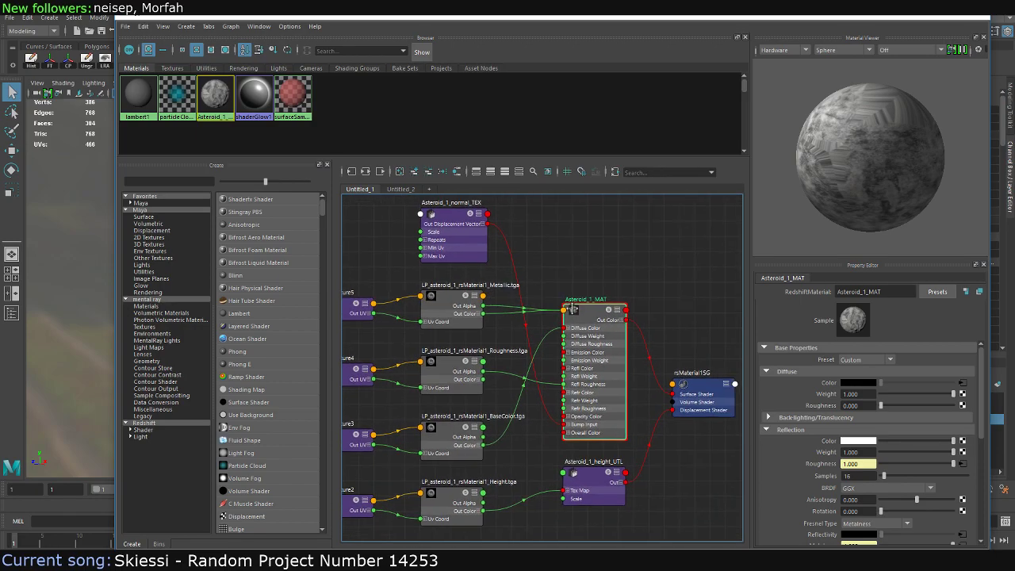
alt+middle_drag(592, 327, 568, 287)
click(464, 469)
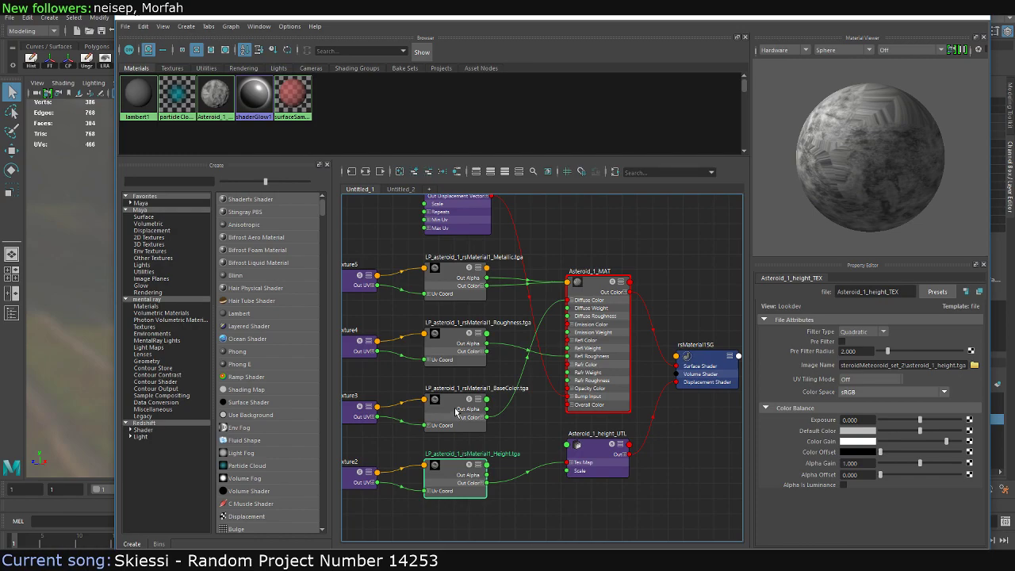
drag(934, 22, 847, 79)
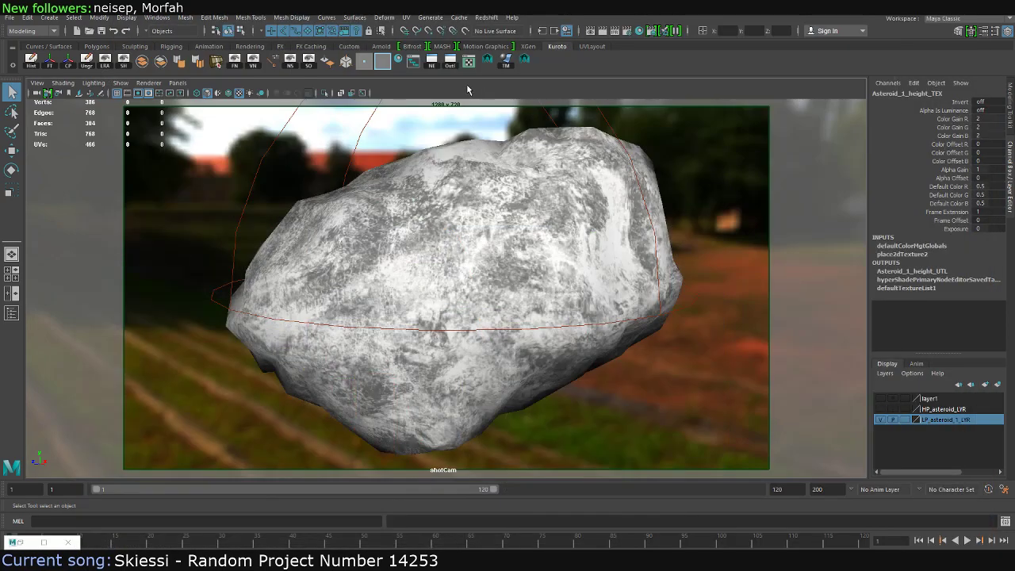
Render a Redshift region around the rock in Render View, then minimize the window
click(592, 30)
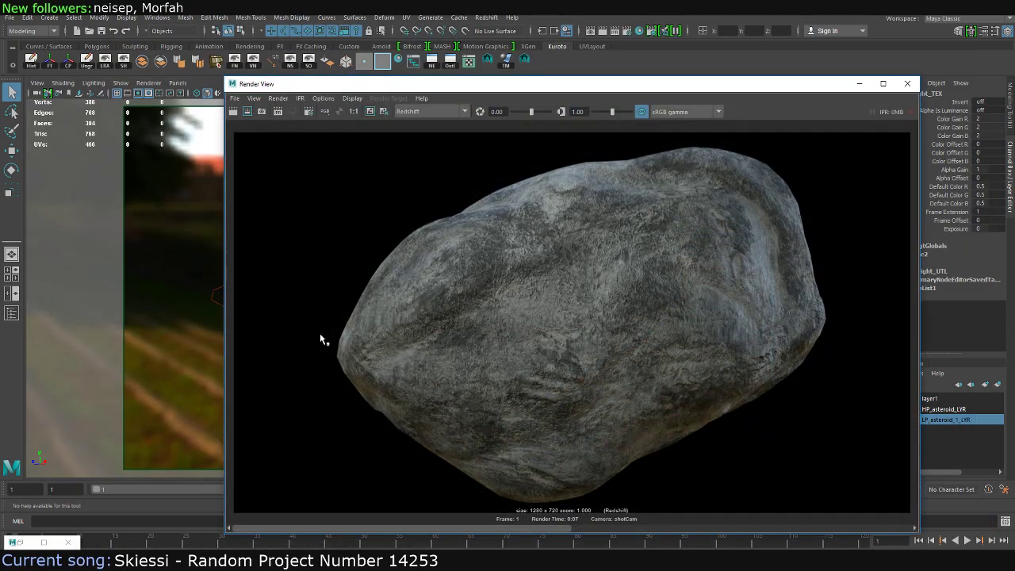
drag(315, 513, 872, 133)
click(248, 111)
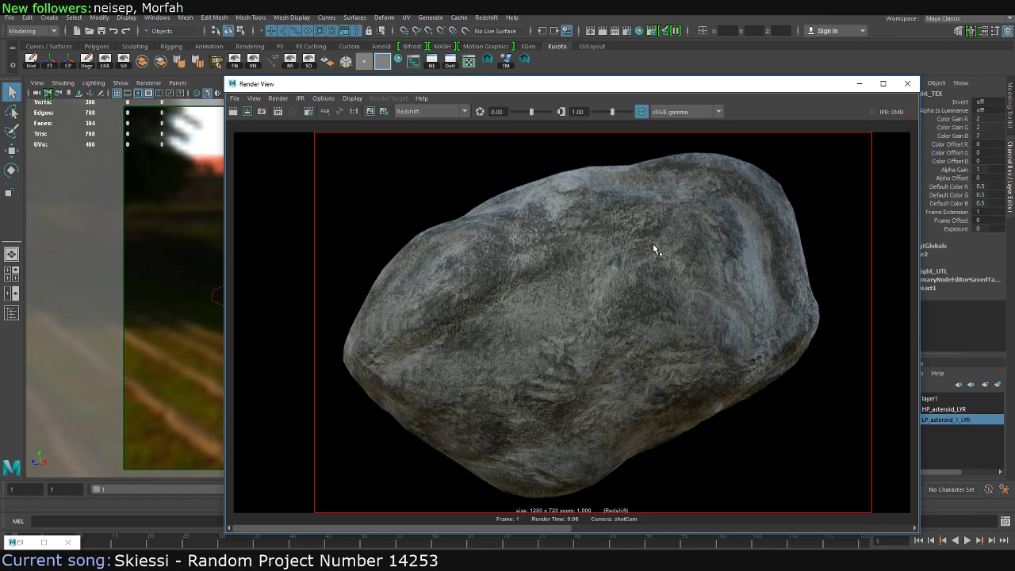
click(860, 83)
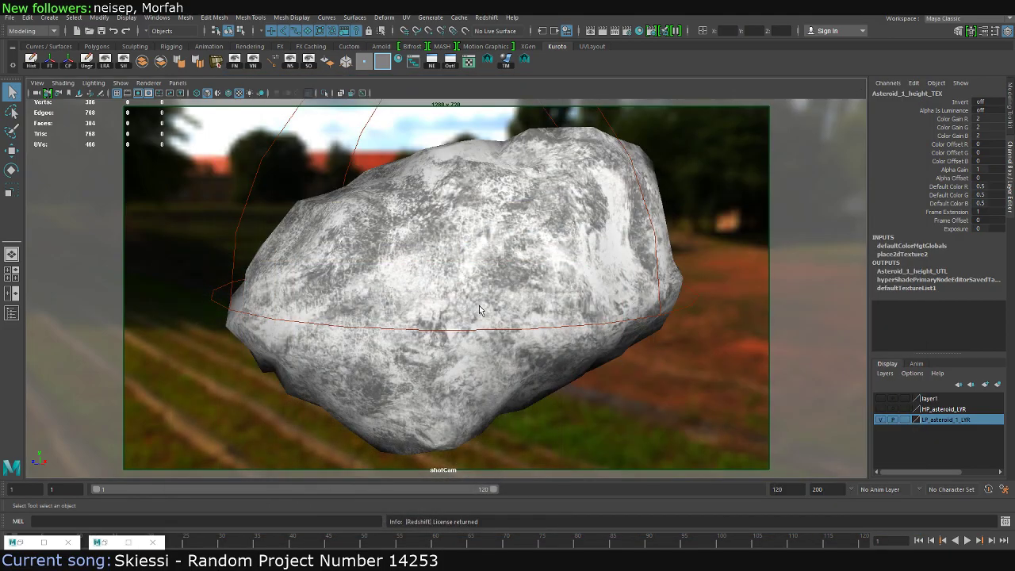
Launch Substance Painter, then save the Maya scene as 2017-08-05_asteroidMeteoroid.mb
key(super)
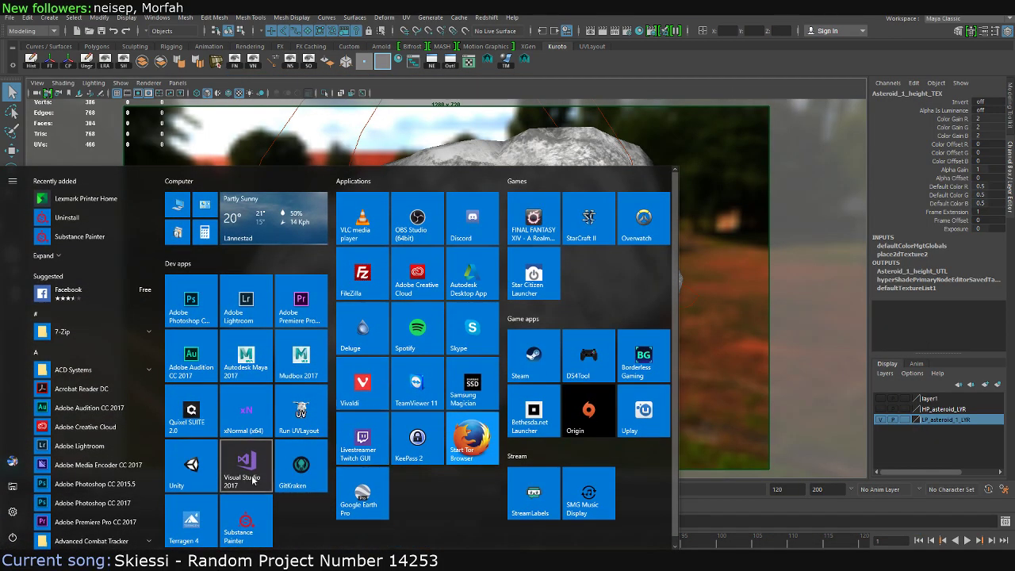
click(246, 516)
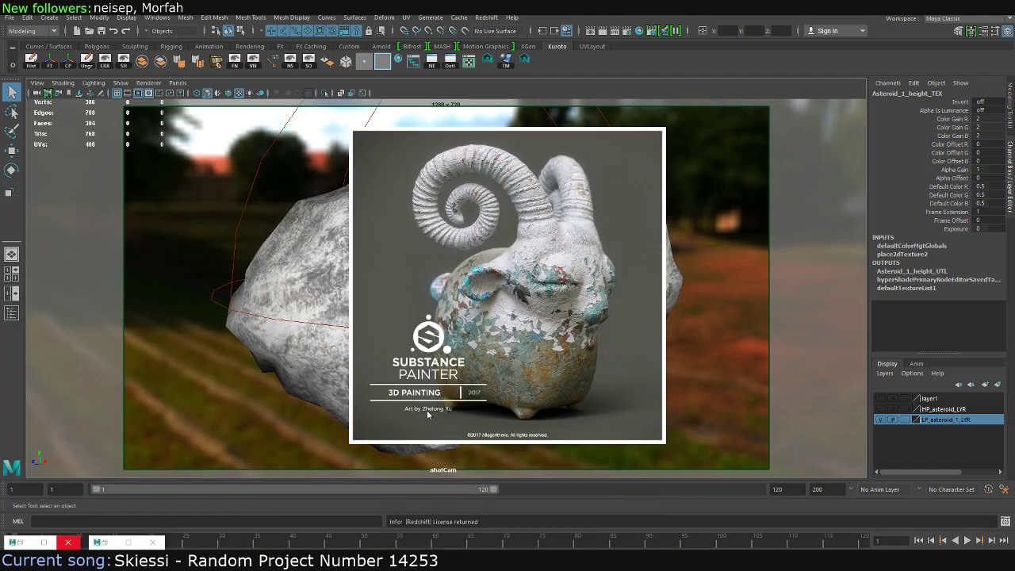
click(11, 17)
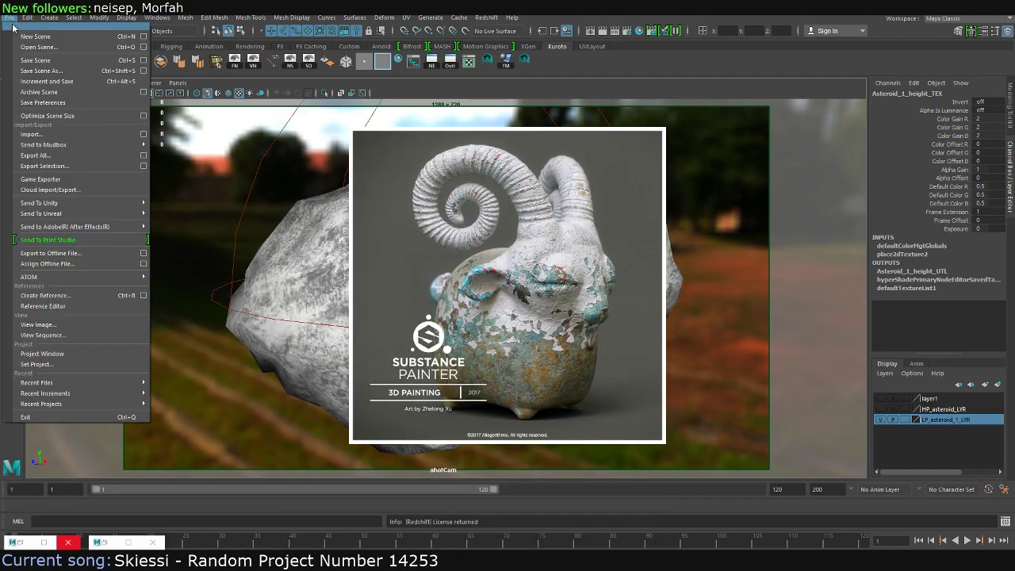
click(48, 71)
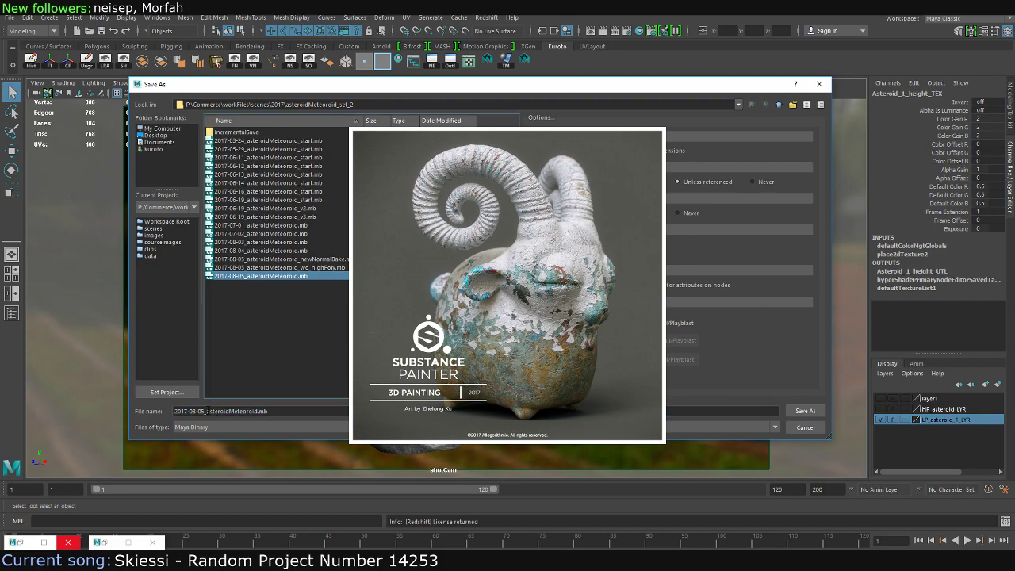
click(211, 411)
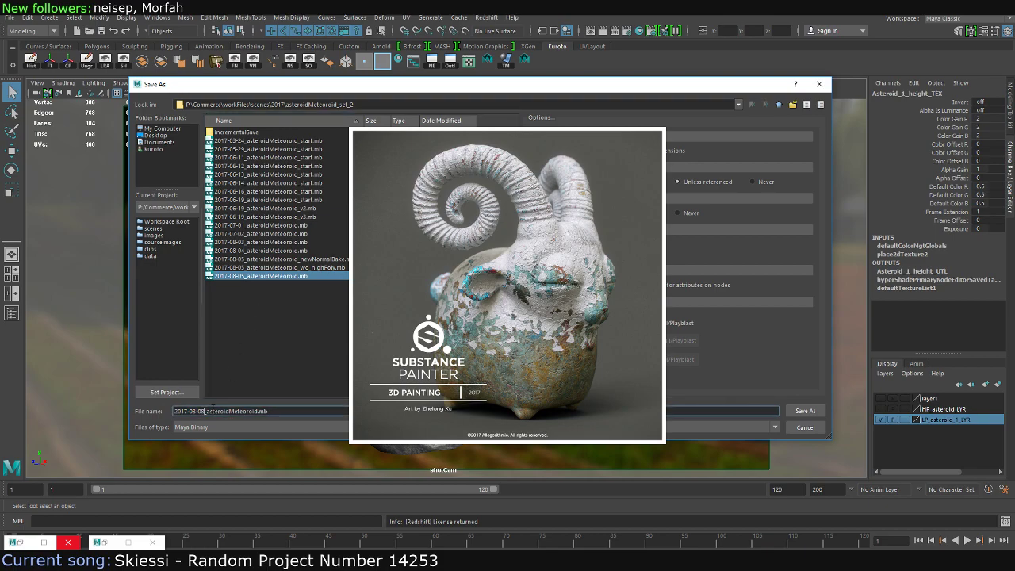
text(8)
click(805, 411)
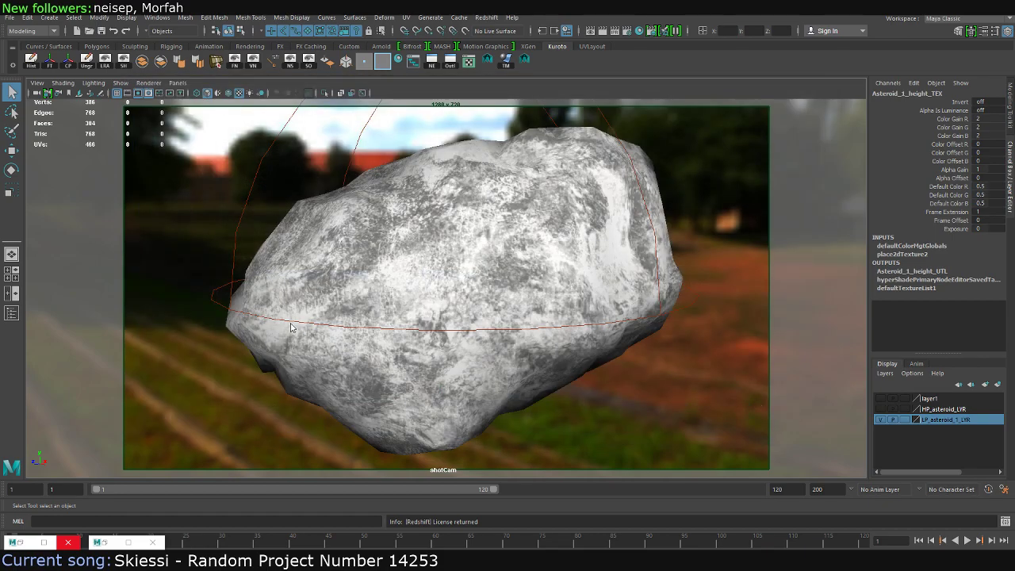
key(ctrl+s)
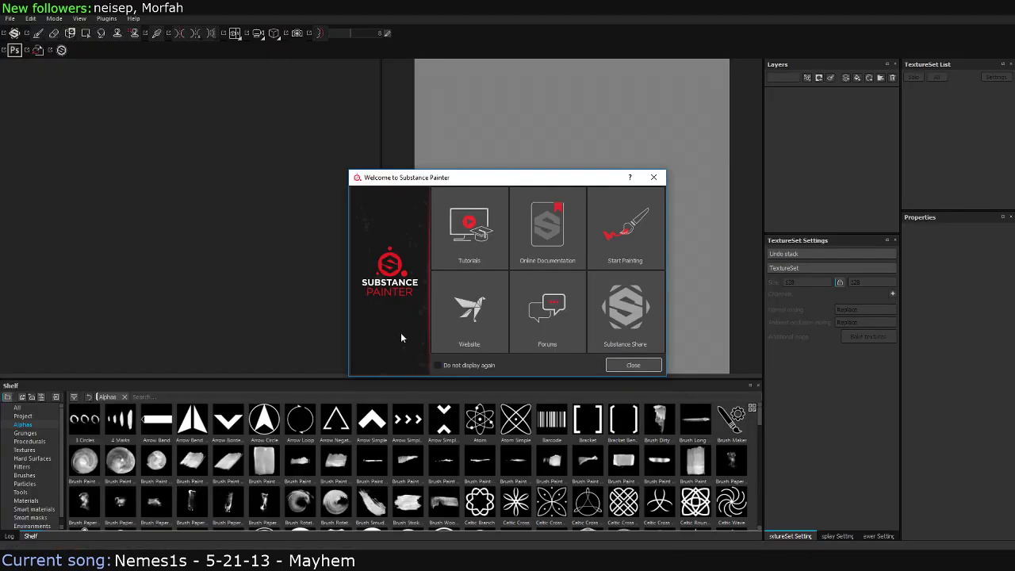
Close the Welcome screen and look for the Asteroid_1.spp project to open
click(635, 366)
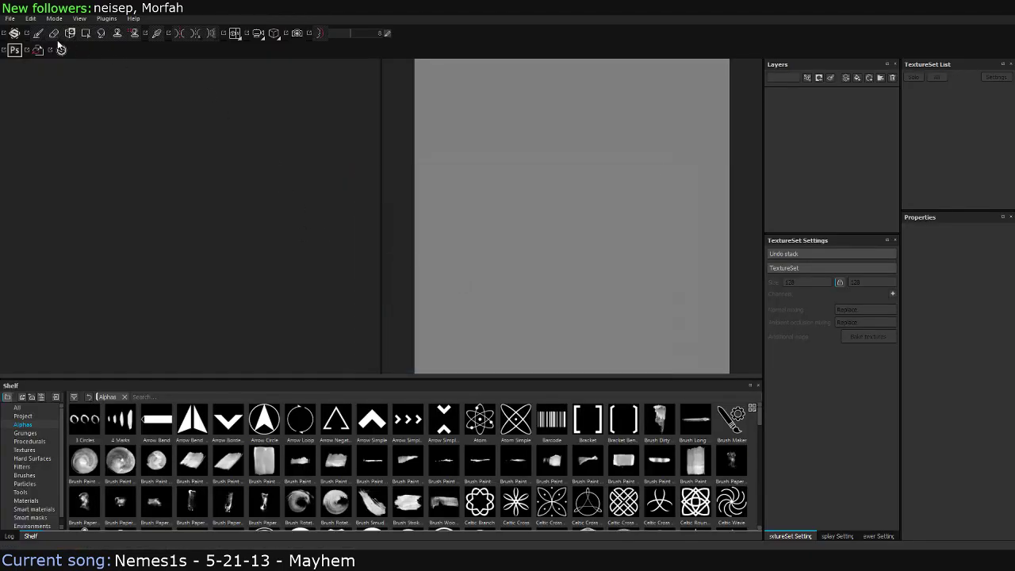
click(9, 18)
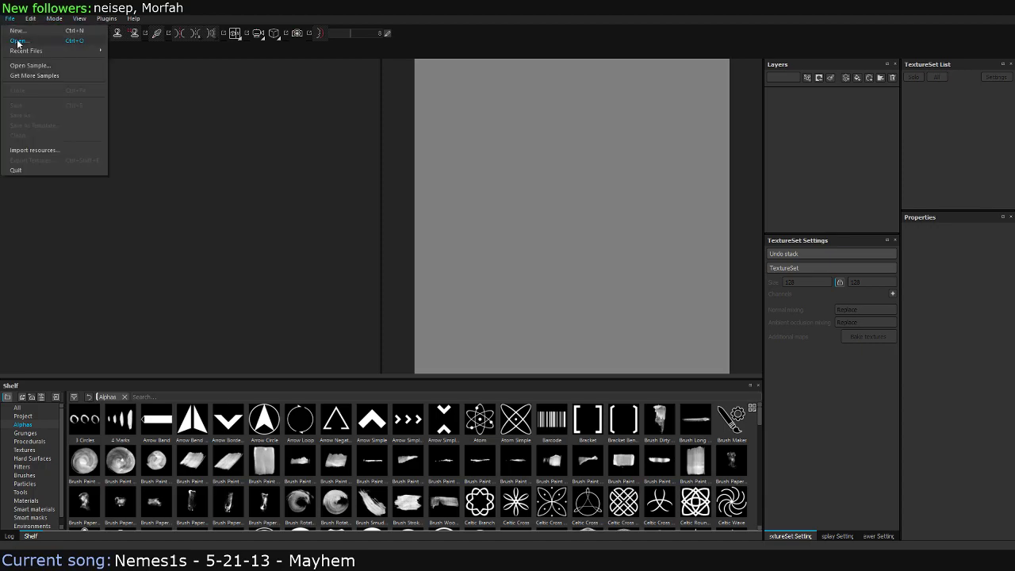
click(17, 42)
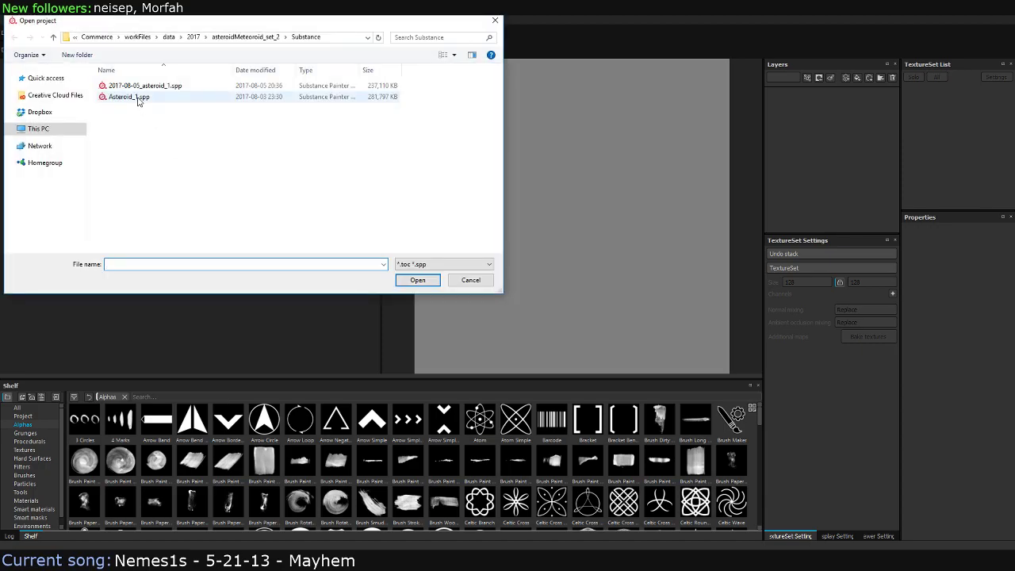
click(138, 97)
Cancel the project browser and start a new project from the File menu instead
click(418, 280)
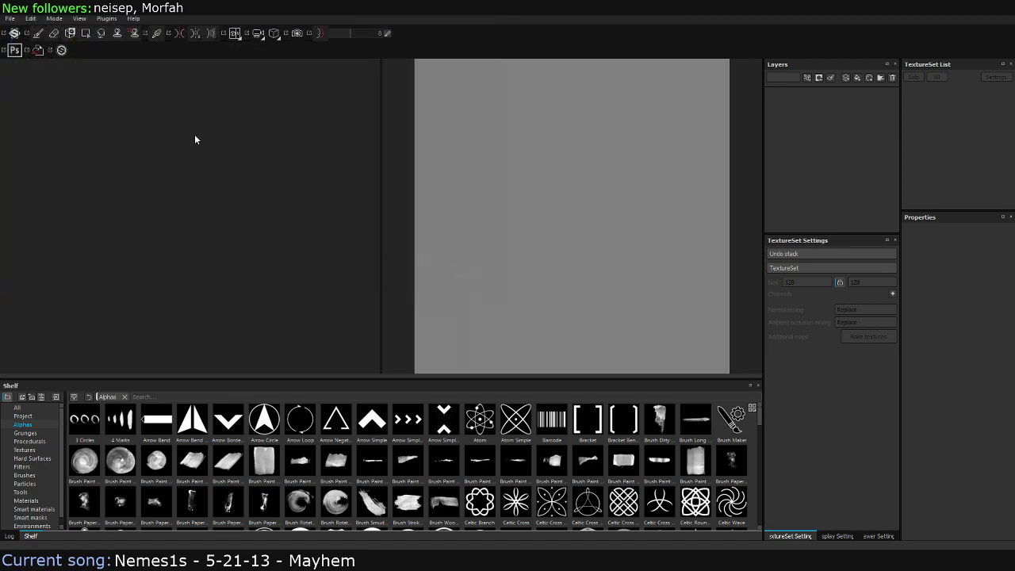
click(10, 18)
click(26, 33)
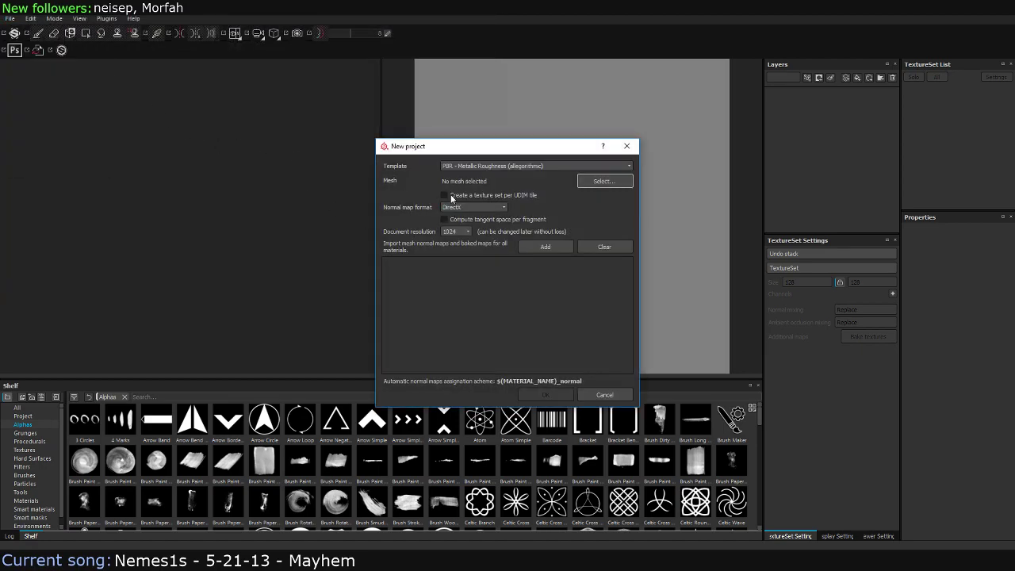
Keep the PBR - Metallic Roughness template and load LP_asteroid_1.fbx as the project mesh
click(545, 166)
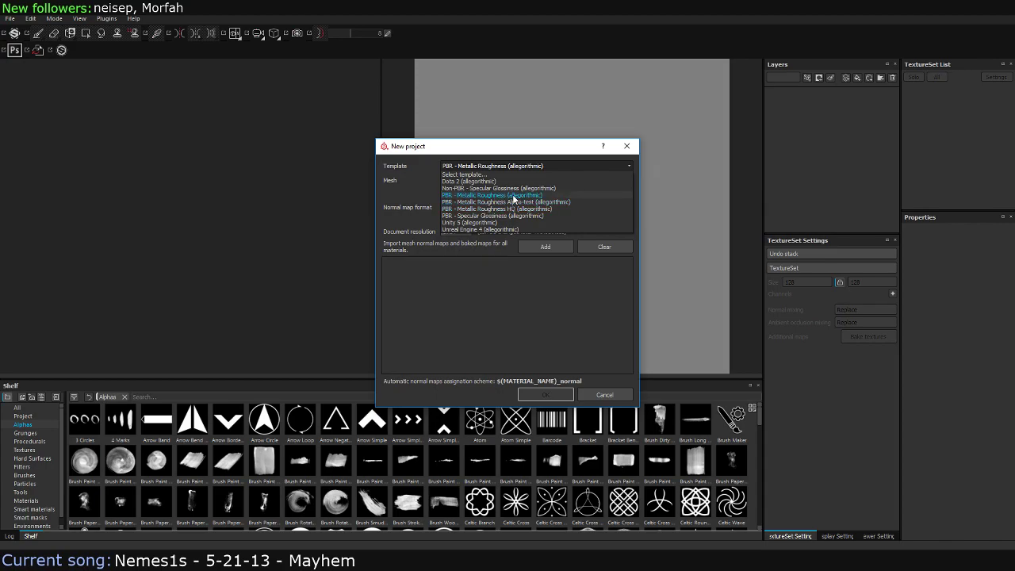
click(514, 198)
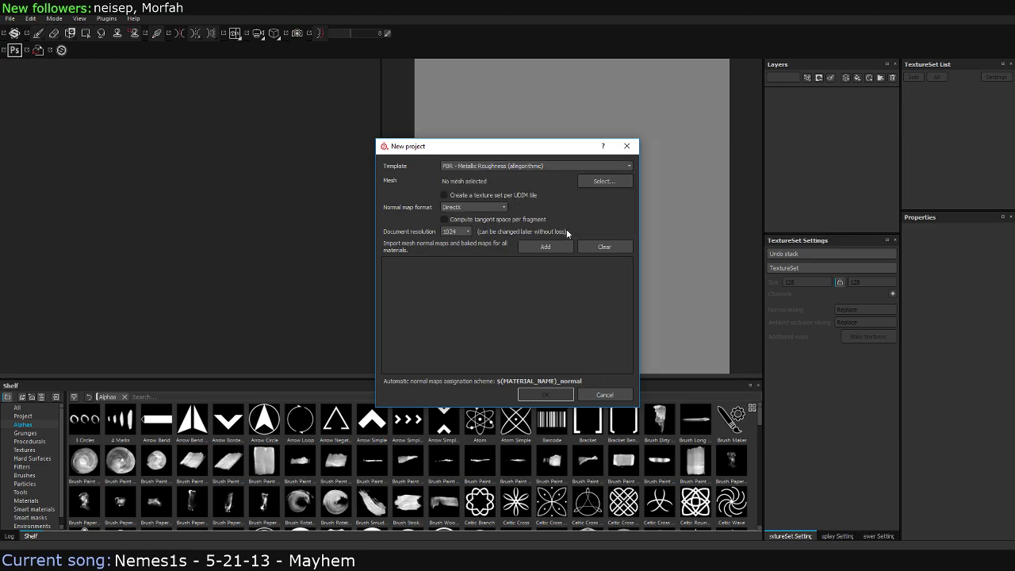
click(613, 183)
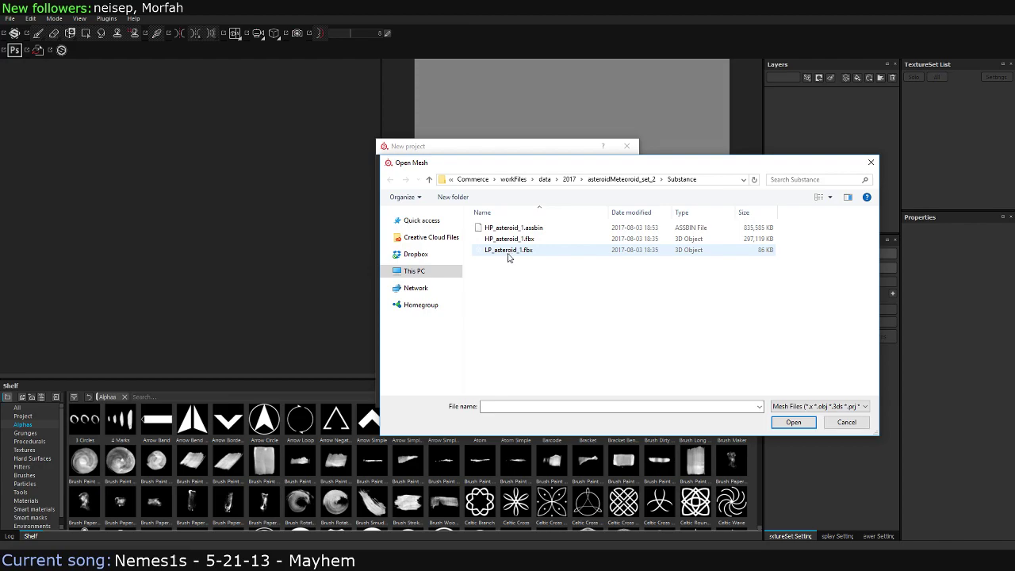
double_click(509, 251)
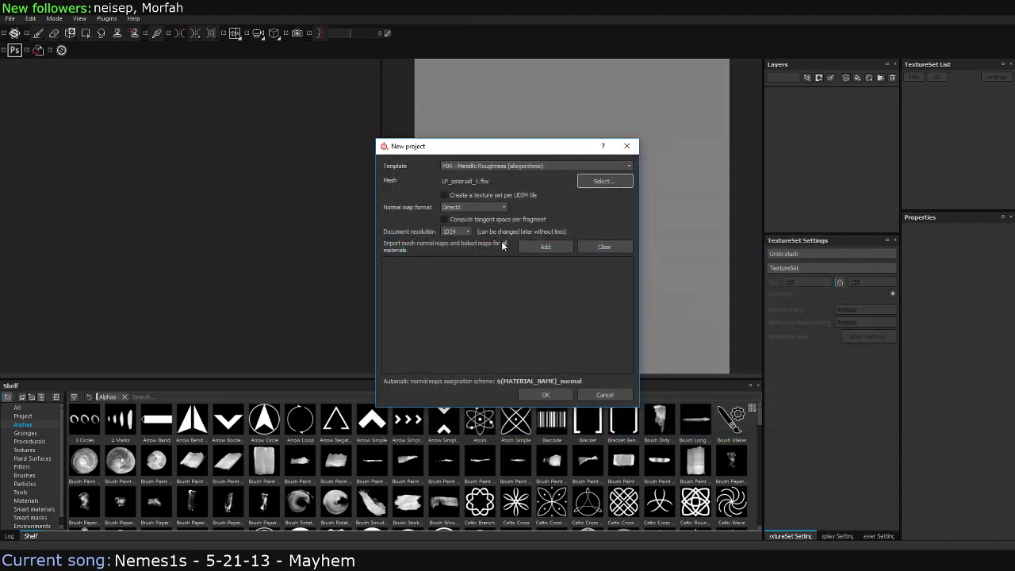
Set the document resolution to 2048 and begin adding existing texture maps
click(456, 231)
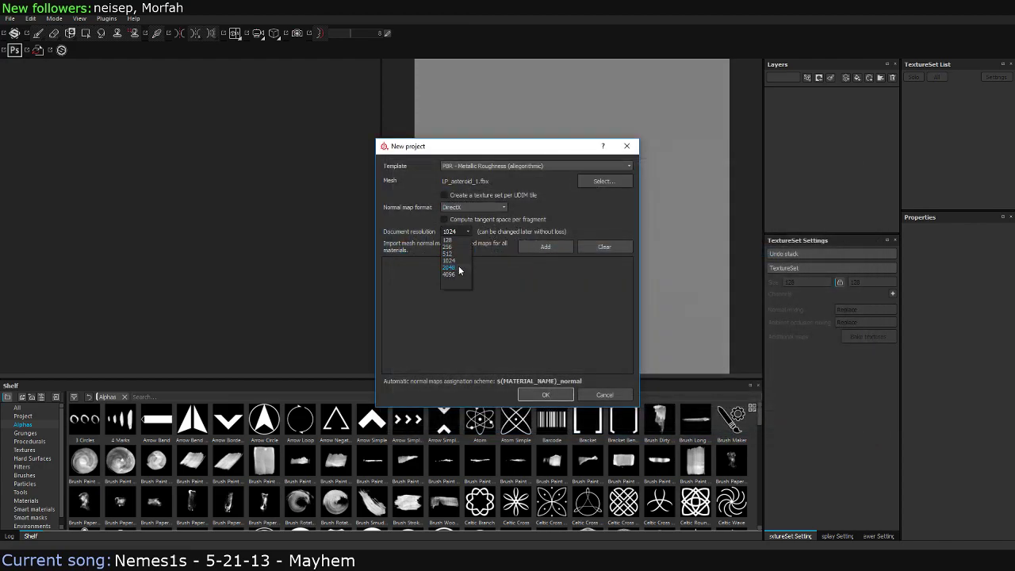
click(458, 265)
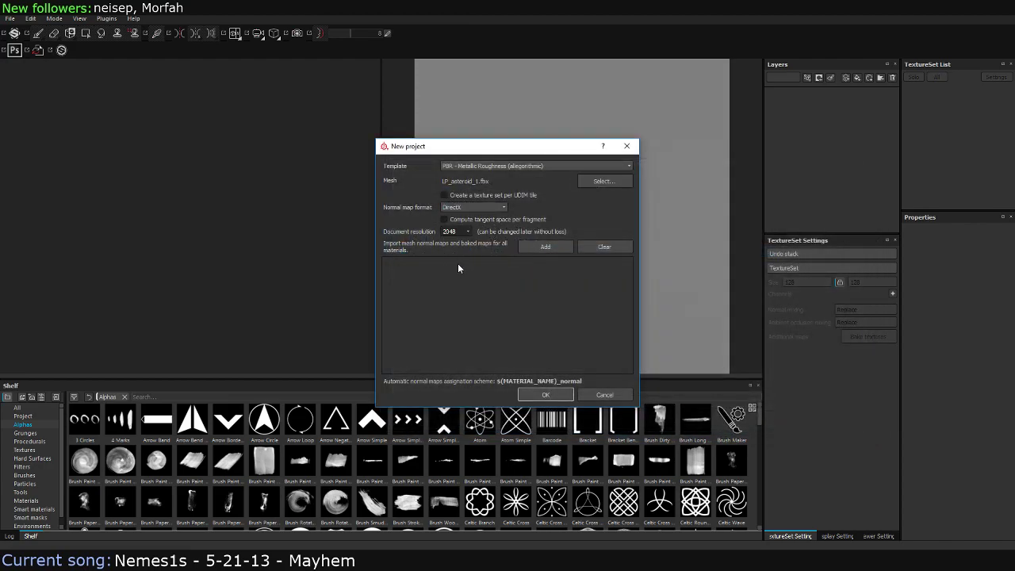
click(547, 248)
Navigate the Import images browser to sourceimages/2017/asteroidMeteroid_set_2
click(588, 183)
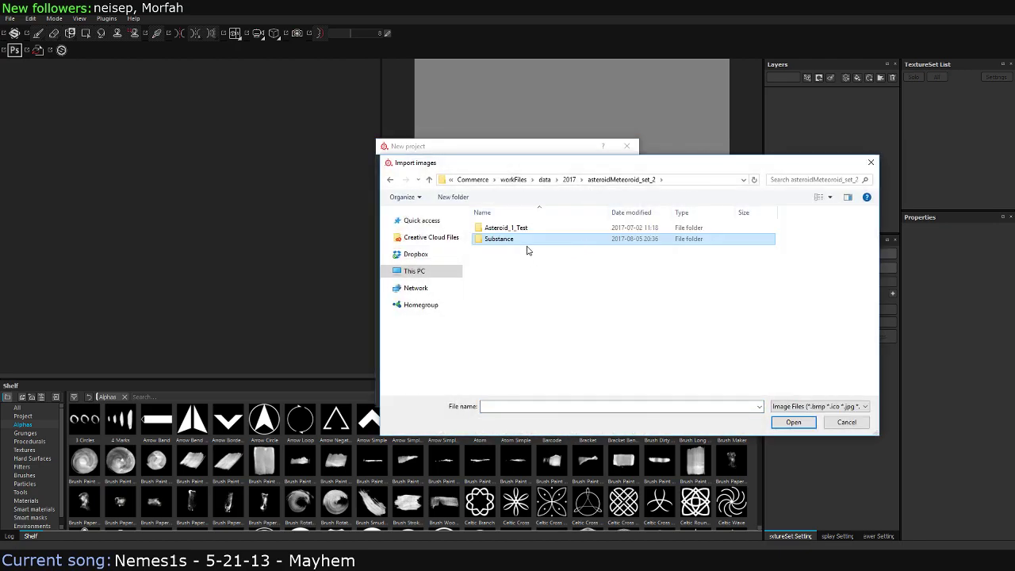
key(alt+Up)
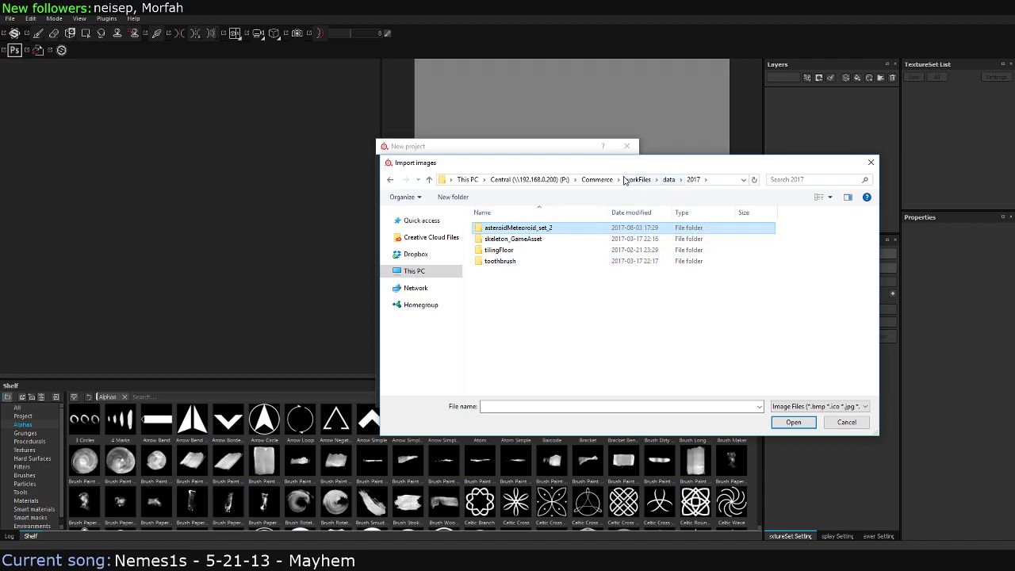
click(598, 179)
double_click(500, 261)
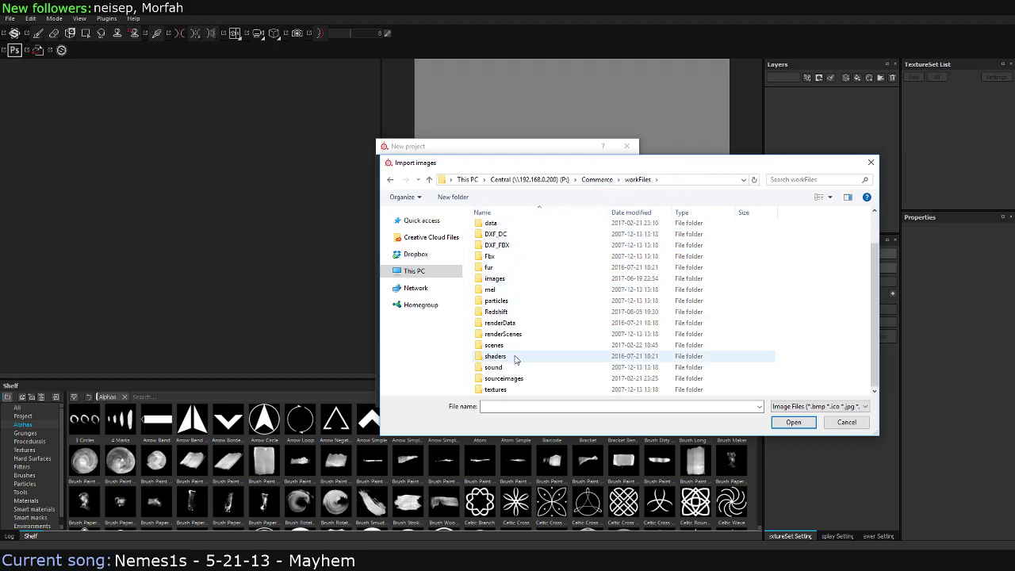
double_click(503, 378)
double_click(503, 262)
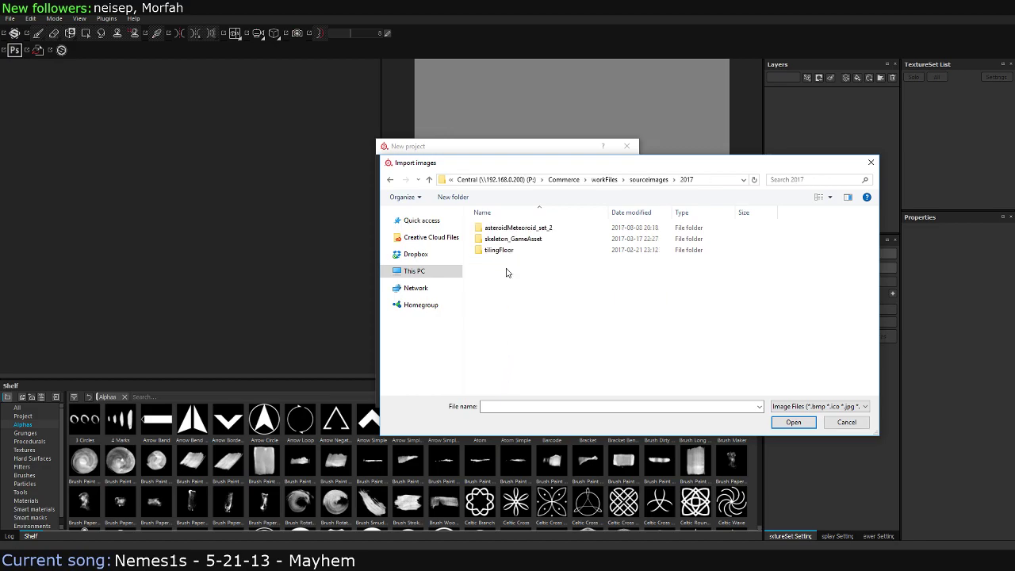
double_click(508, 229)
Import the five asteroid_1 .tga maps and create the project
click(520, 272)
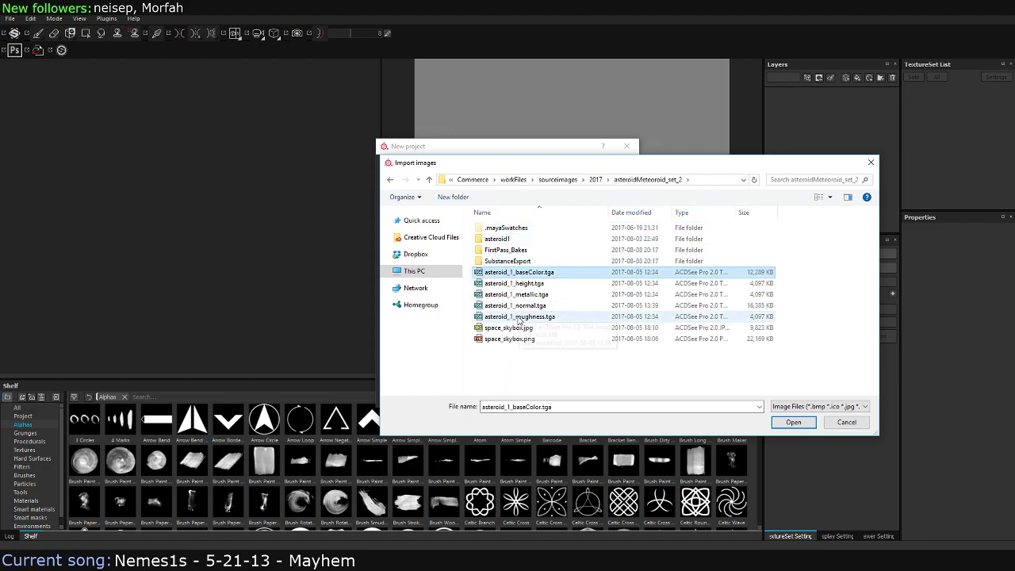
shift+click(519, 317)
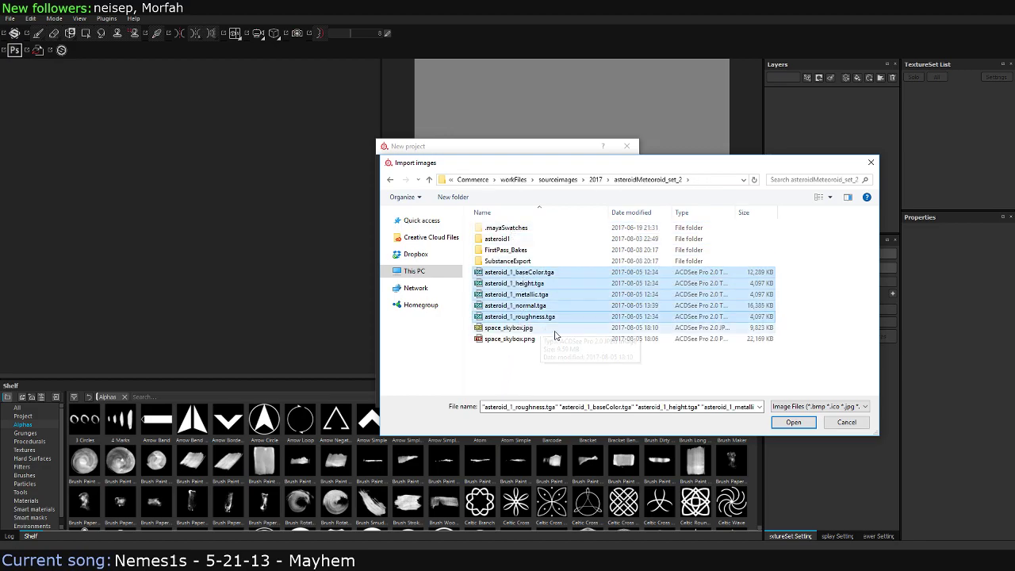
click(795, 425)
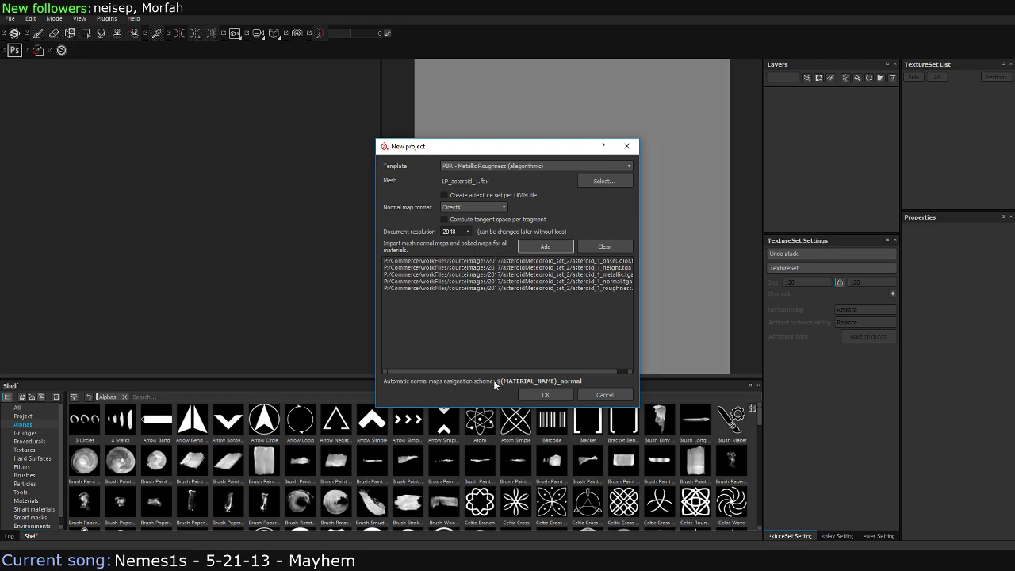
drag(389, 371, 525, 369)
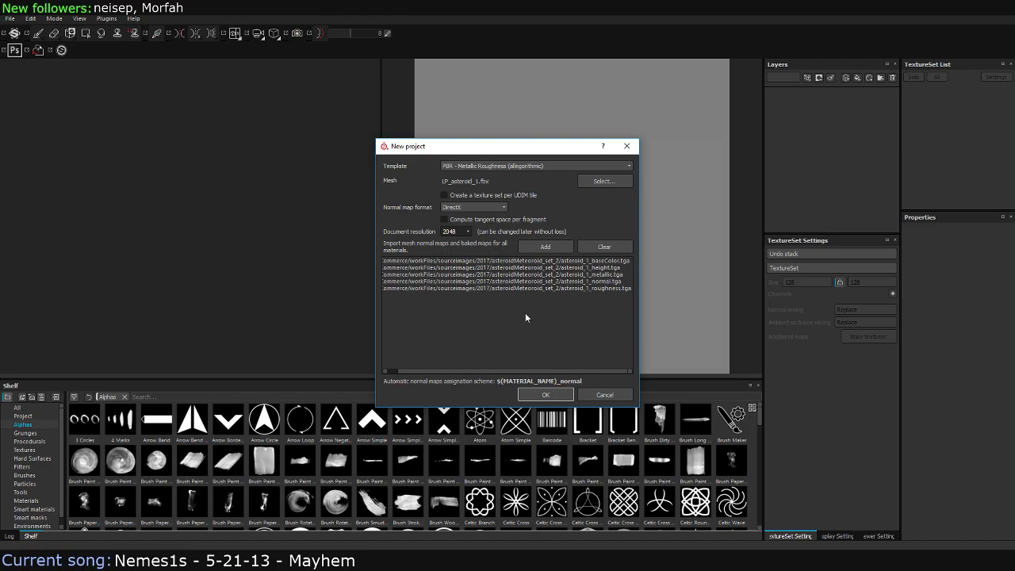
click(547, 395)
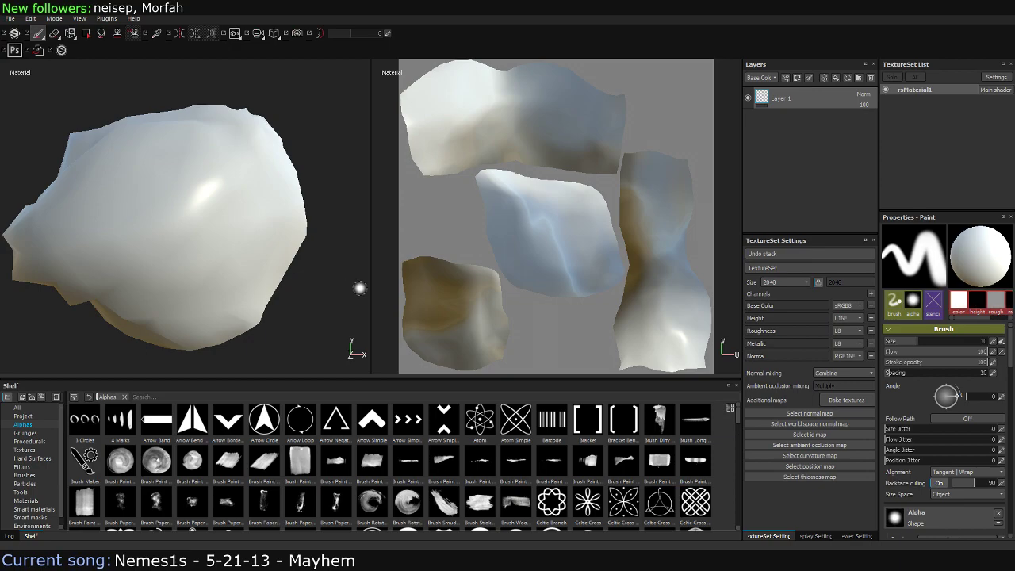
Assign asteroid_1_normal as the texture set's normal map
click(805, 414)
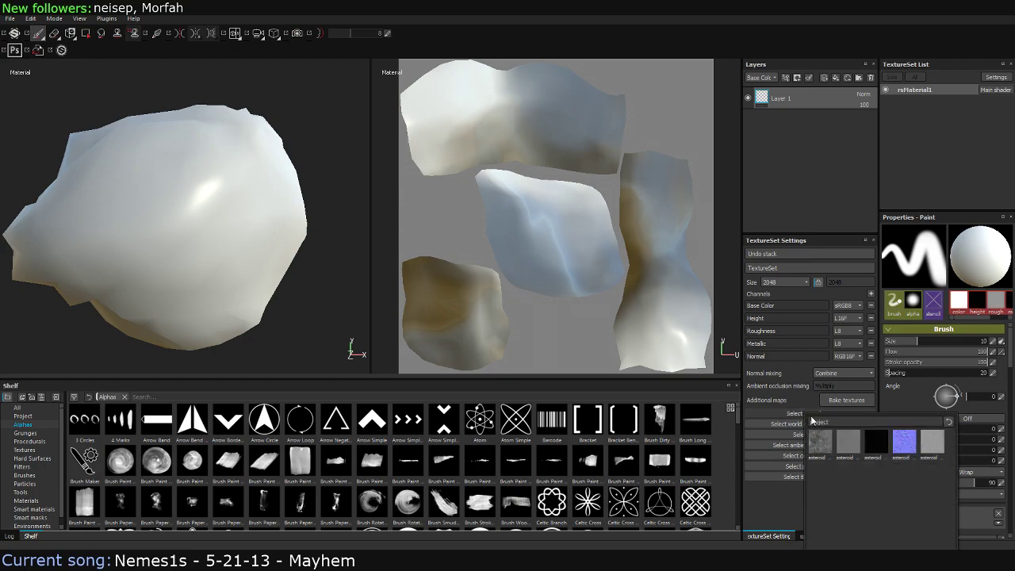
click(906, 446)
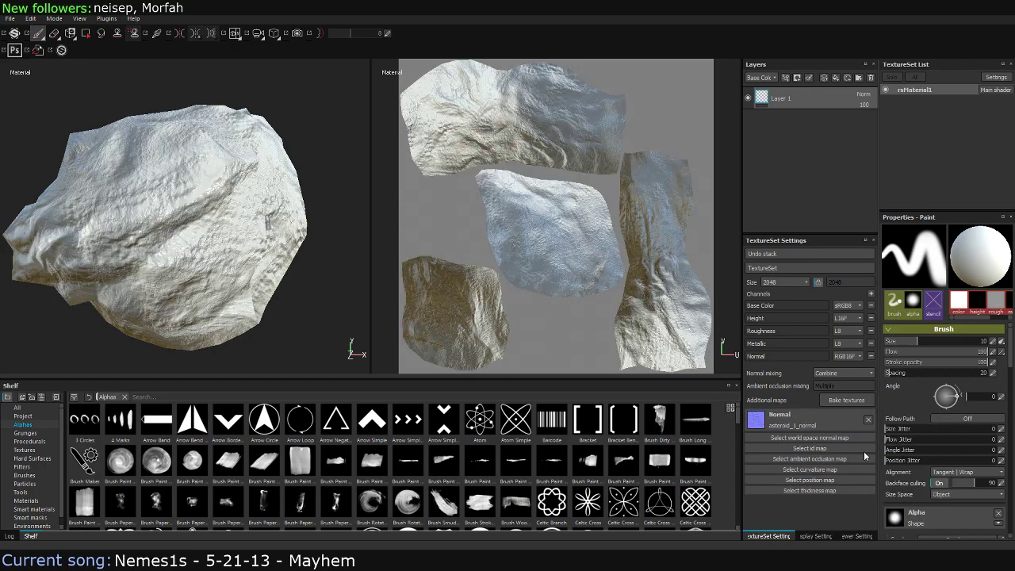
click(790, 438)
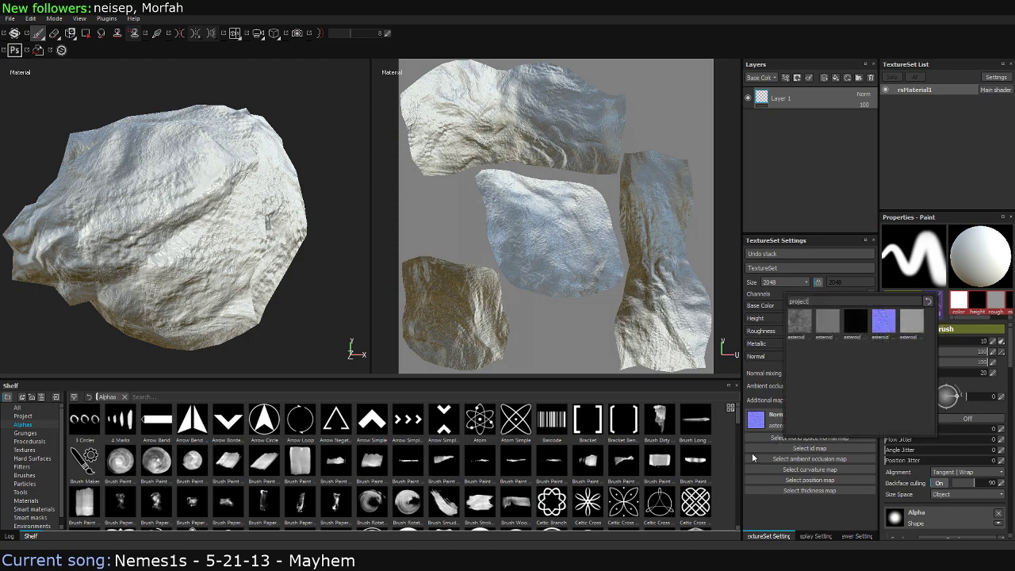
click(768, 459)
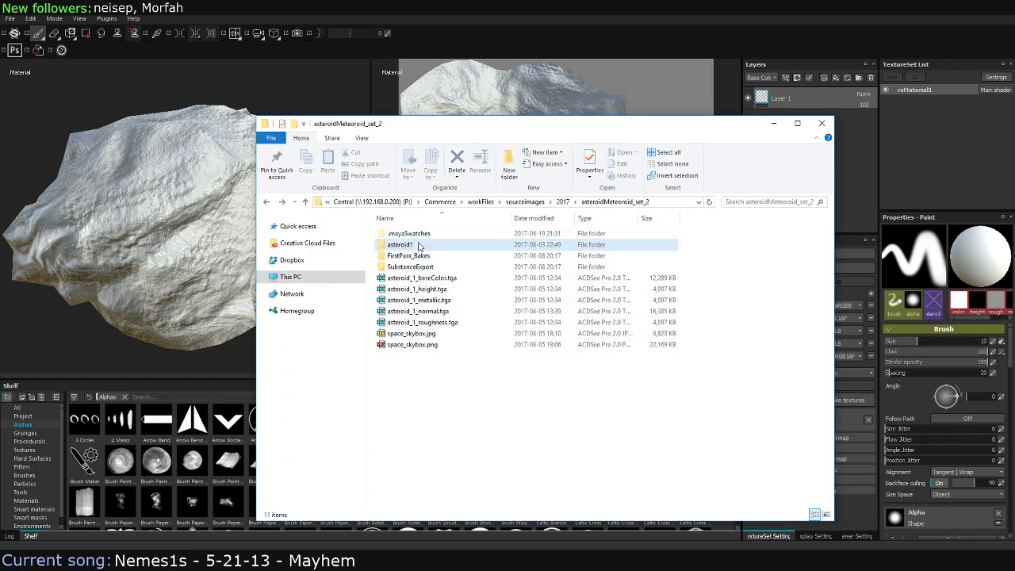
Paste asteroid_1_occlusion.tga into the asteroidMeteoroid_set_2 folder
click(421, 259)
double_click(421, 258)
key(alt+Left)
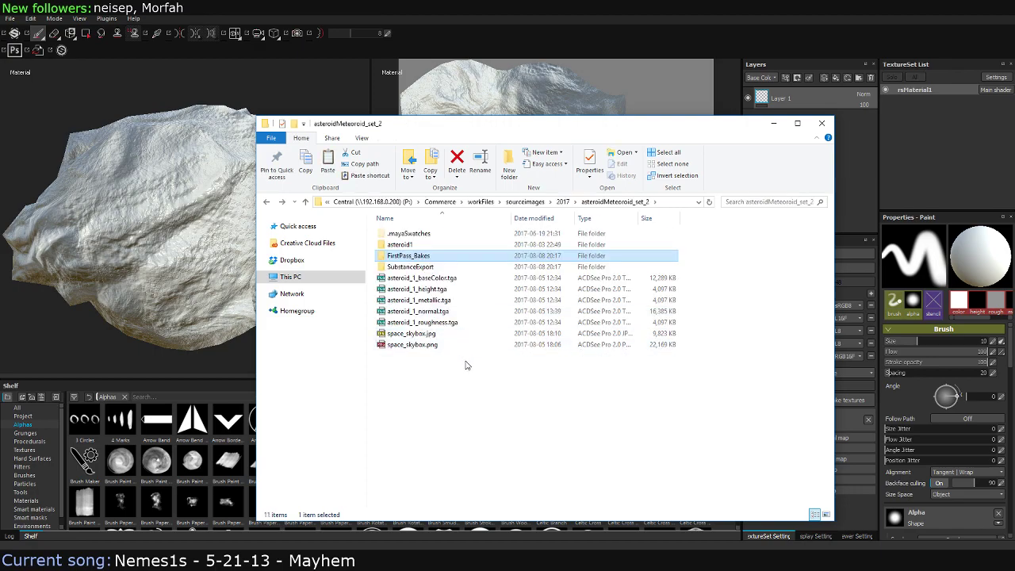
key(ctrl+v)
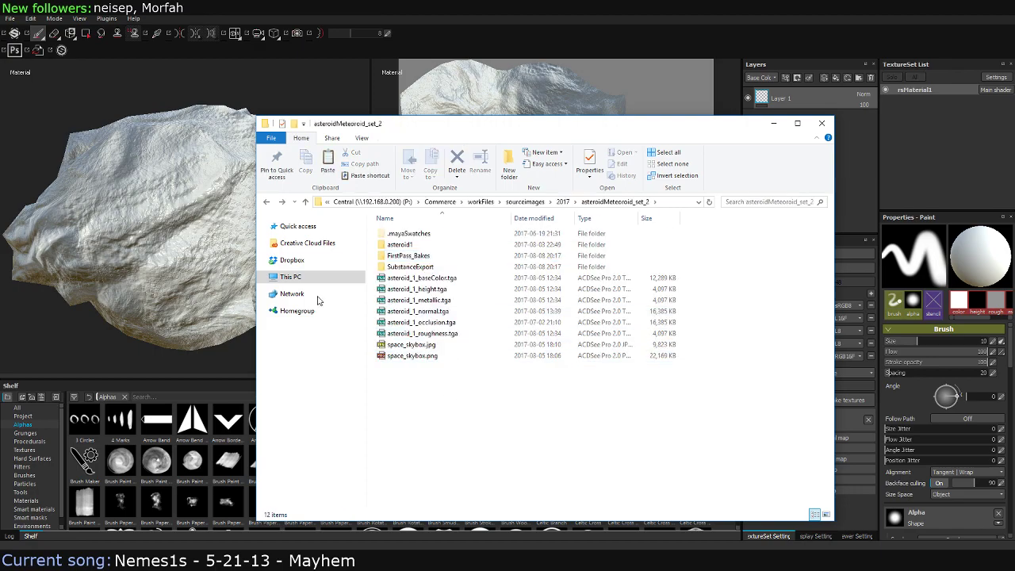
click(103, 23)
Start a new 2048-resolution project, discarding changes, with the six asteroid_1 maps added
click(16, 19)
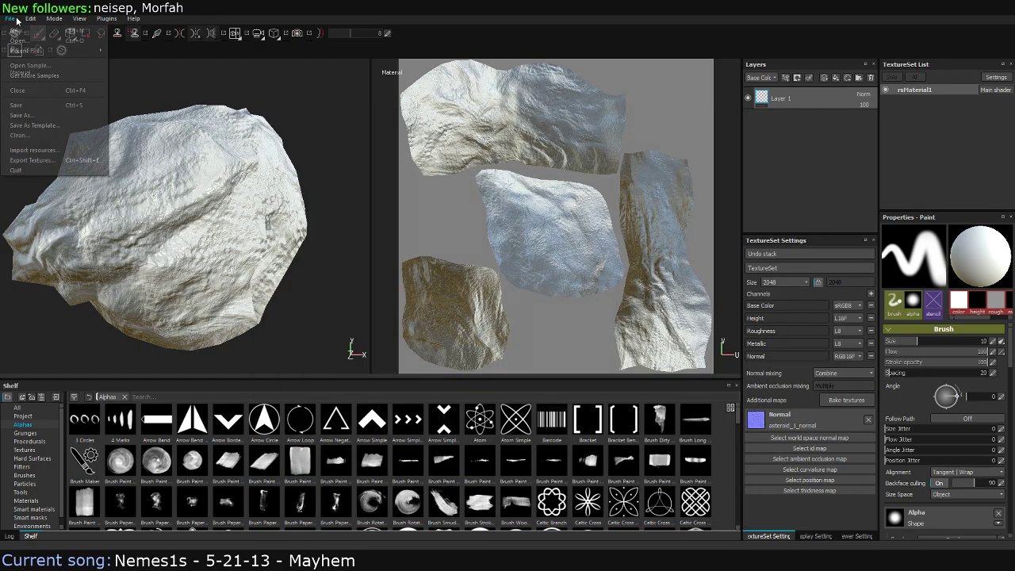
click(23, 32)
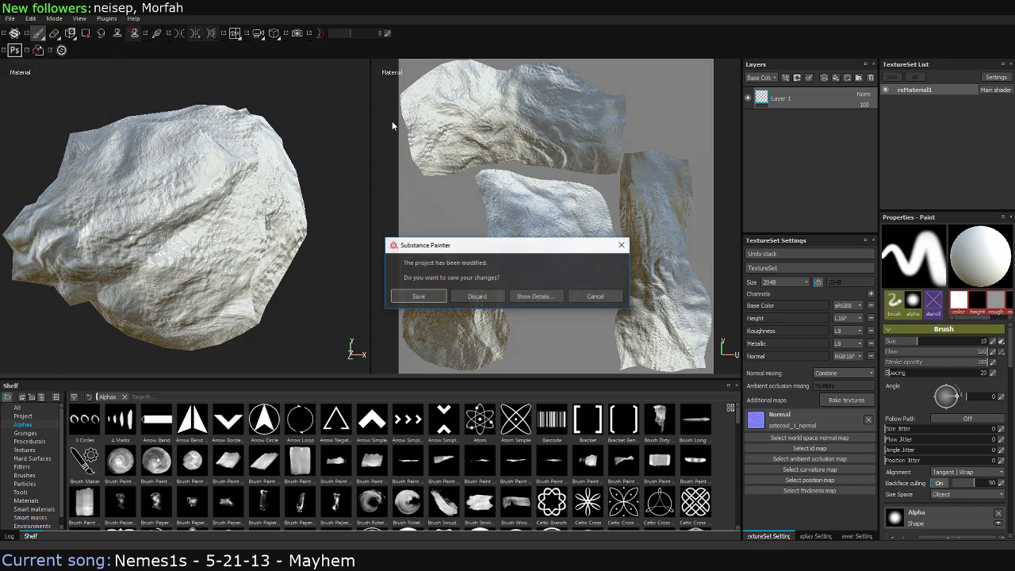
click(469, 298)
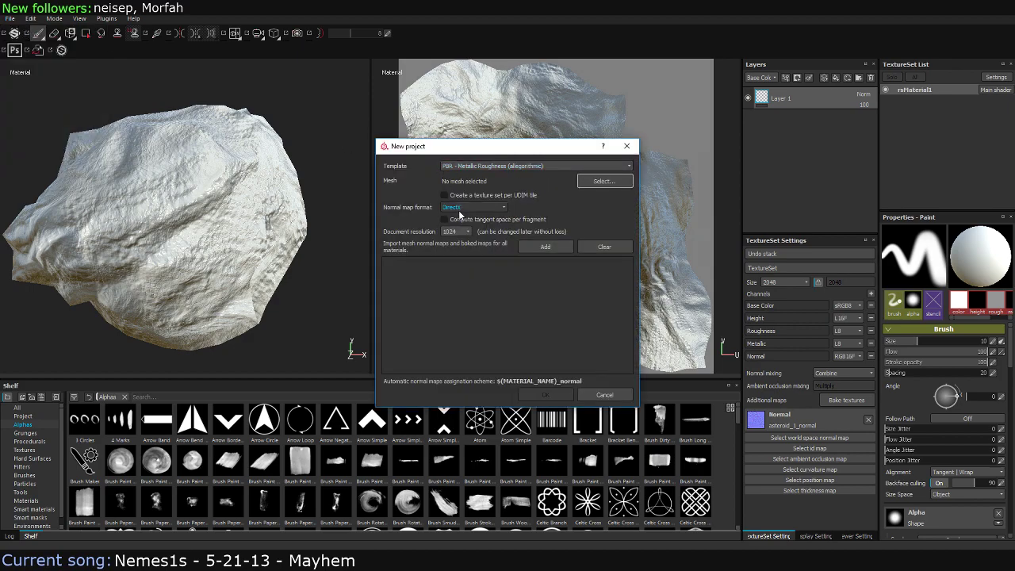
click(455, 231)
click(452, 275)
click(564, 252)
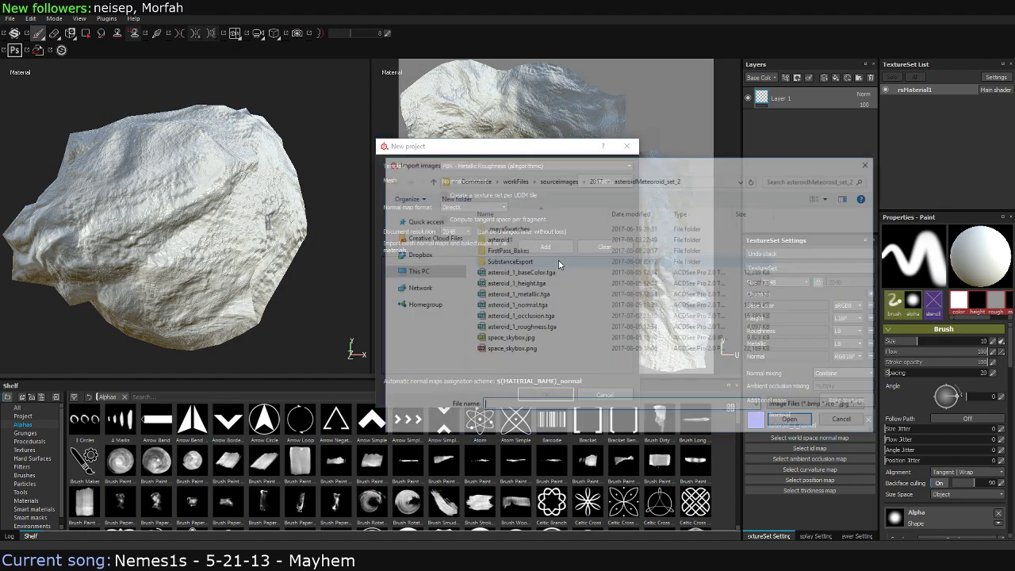
click(520, 272)
shift+click(603, 326)
key(Return)
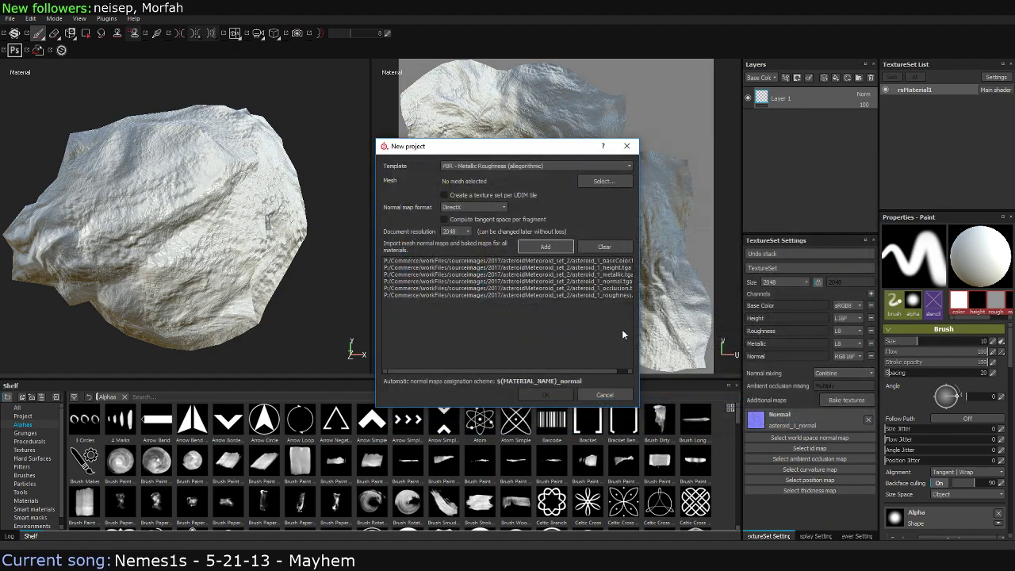
Browse to the asteroidMeteoroid_set_2 folder and pick LP_asteroid_1.fbx as the mesh
click(604, 181)
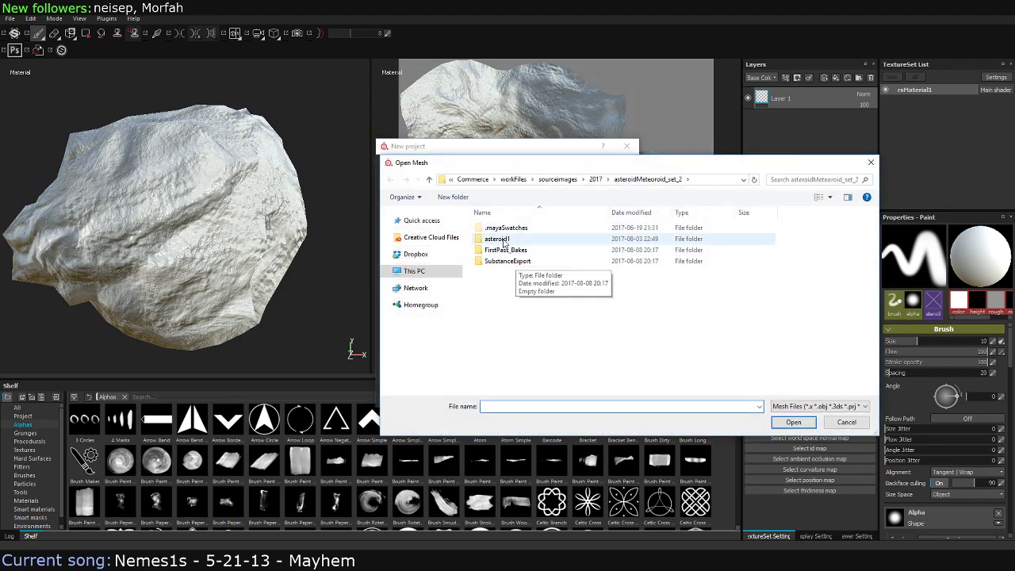
click(514, 179)
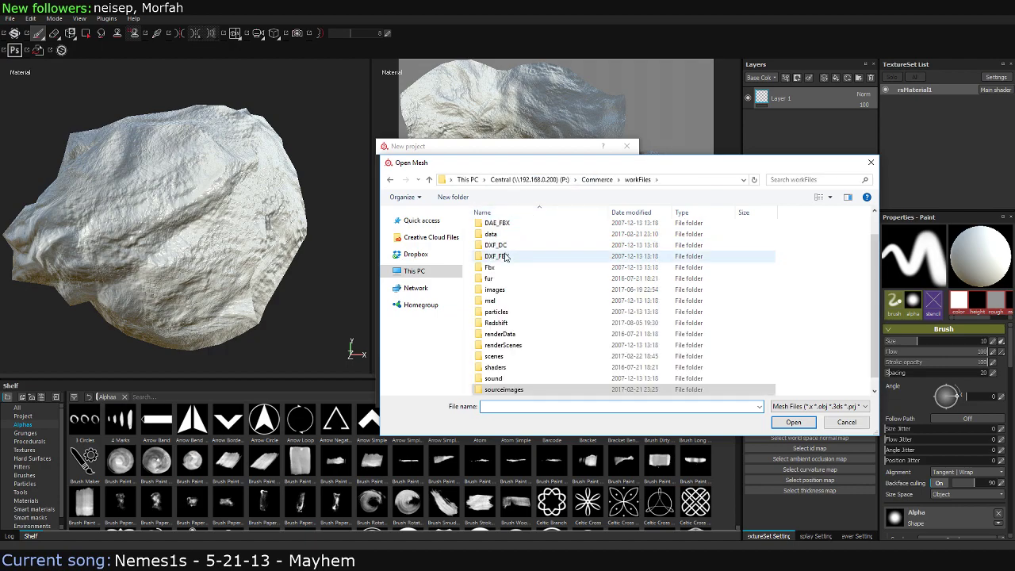
click(495, 289)
double_click(491, 234)
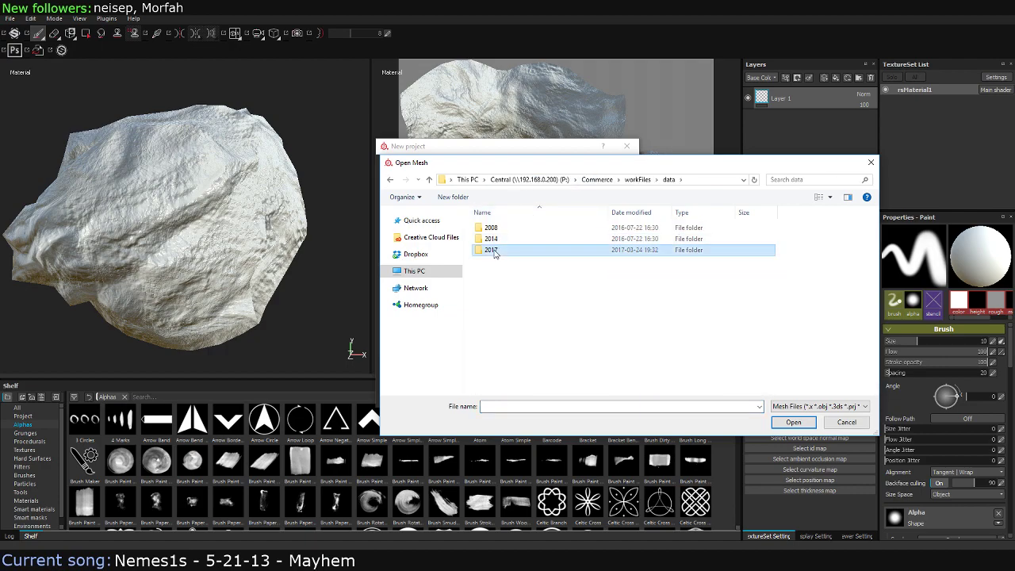
double_click(493, 251)
double_click(508, 229)
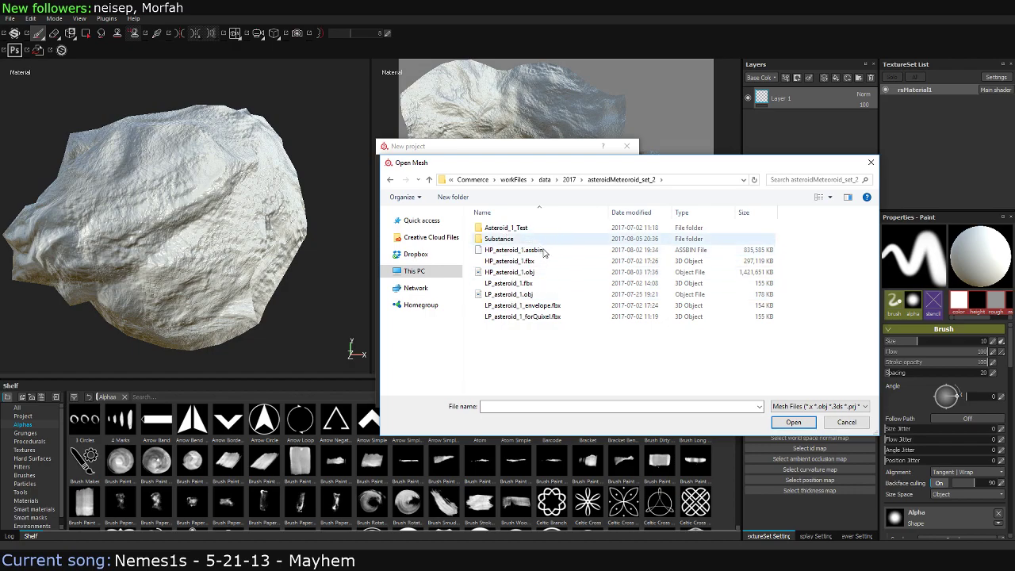
click(514, 285)
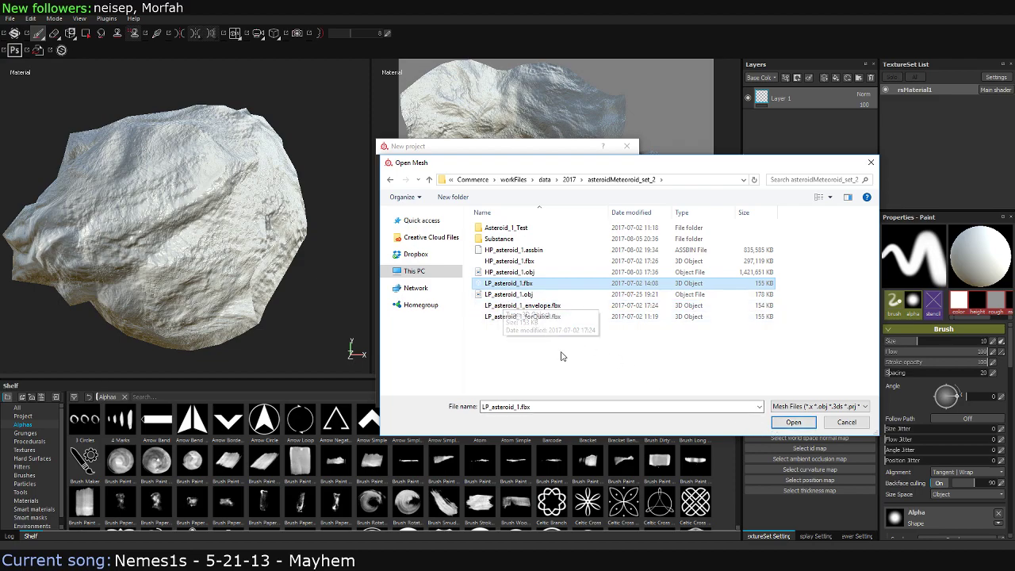
Load LP_asteroid_1.fbx from the Substance folder as the project mesh instead
click(569, 181)
double_click(542, 230)
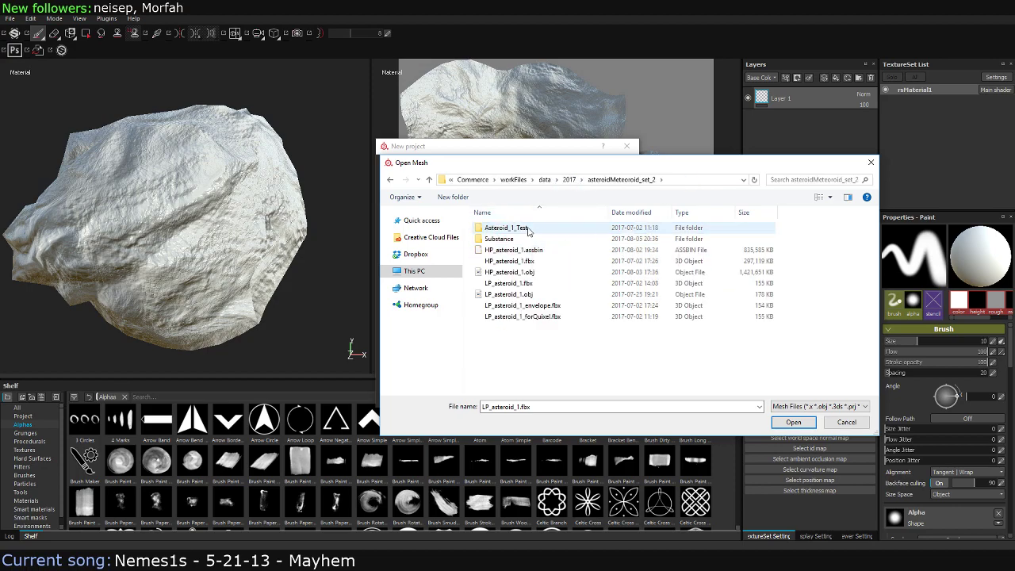
double_click(529, 229)
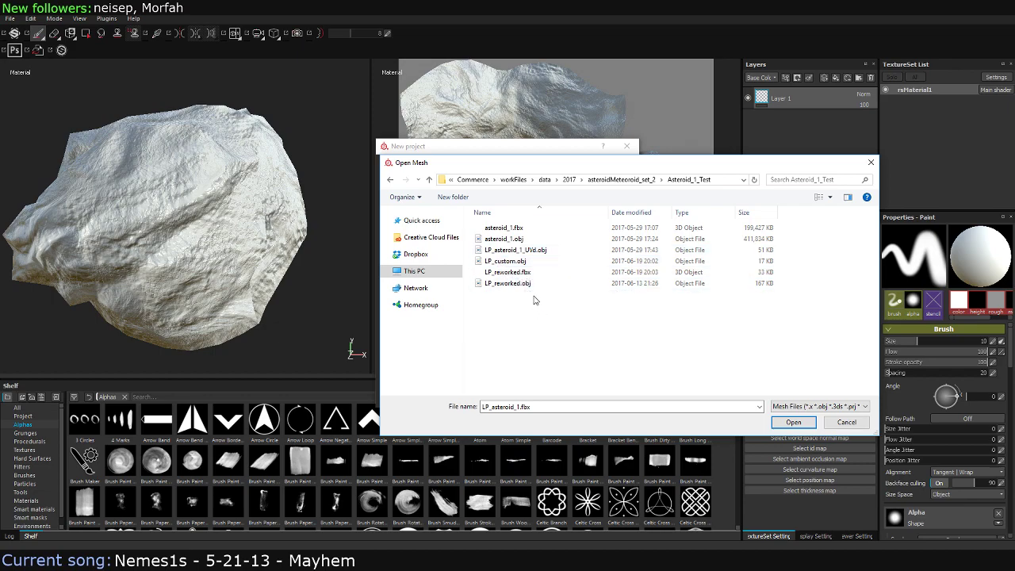
key(BackSpace)
double_click(507, 250)
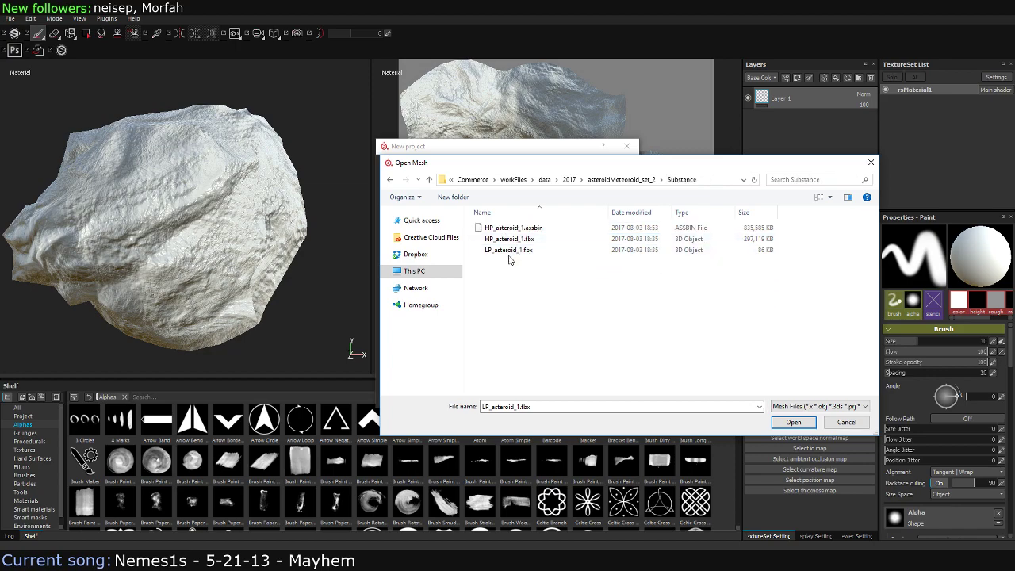
click(506, 252)
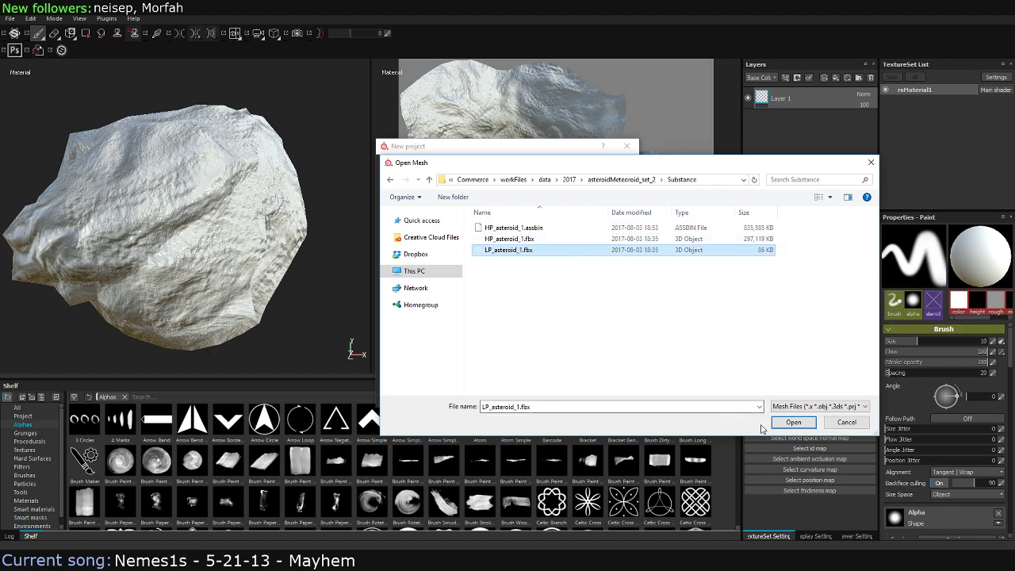
click(794, 422)
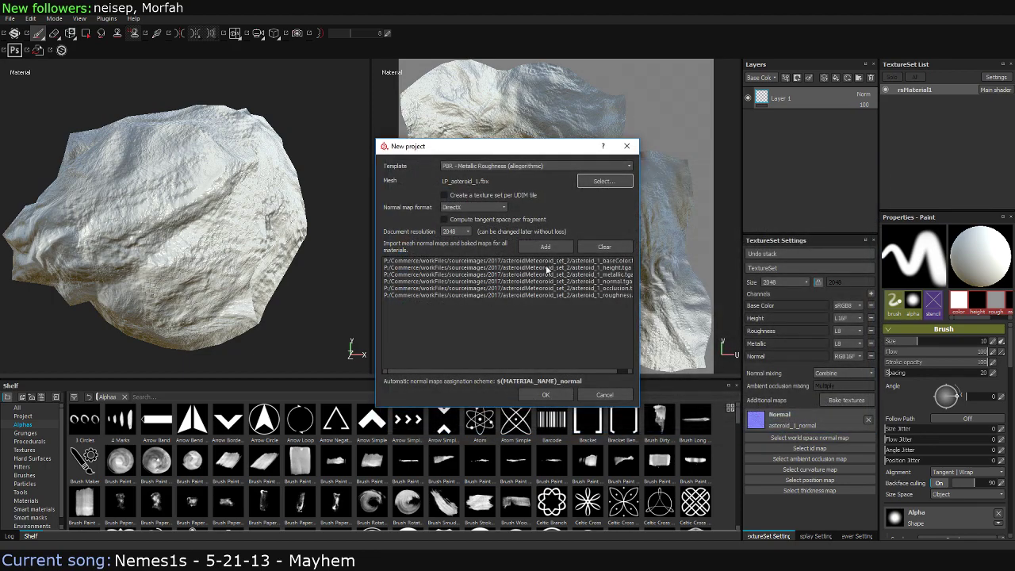
Create the project, then assign asteroid_1_normal as normal map and asteroid_1_occlusion as ambient occlusion
click(545, 395)
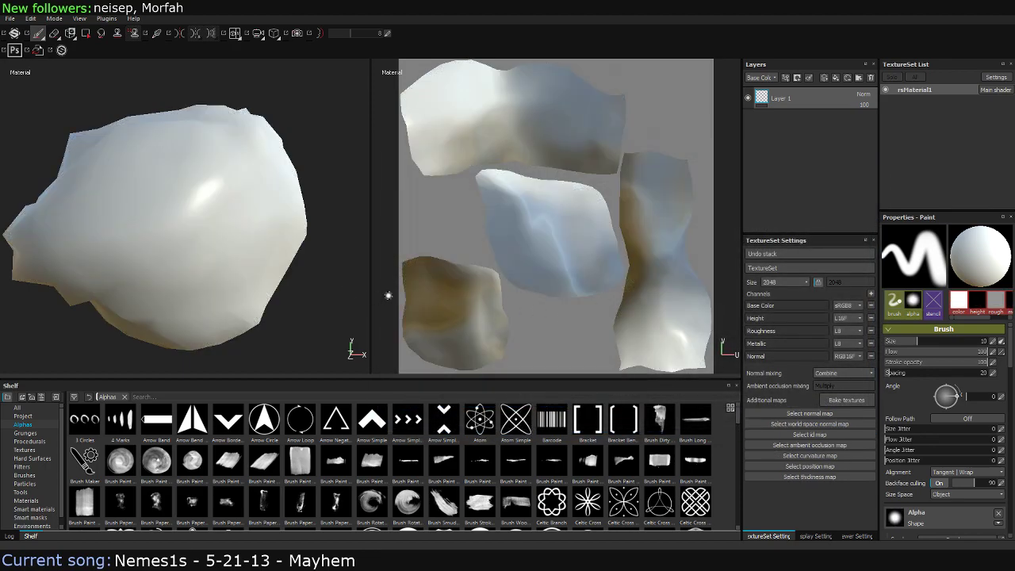
click(800, 415)
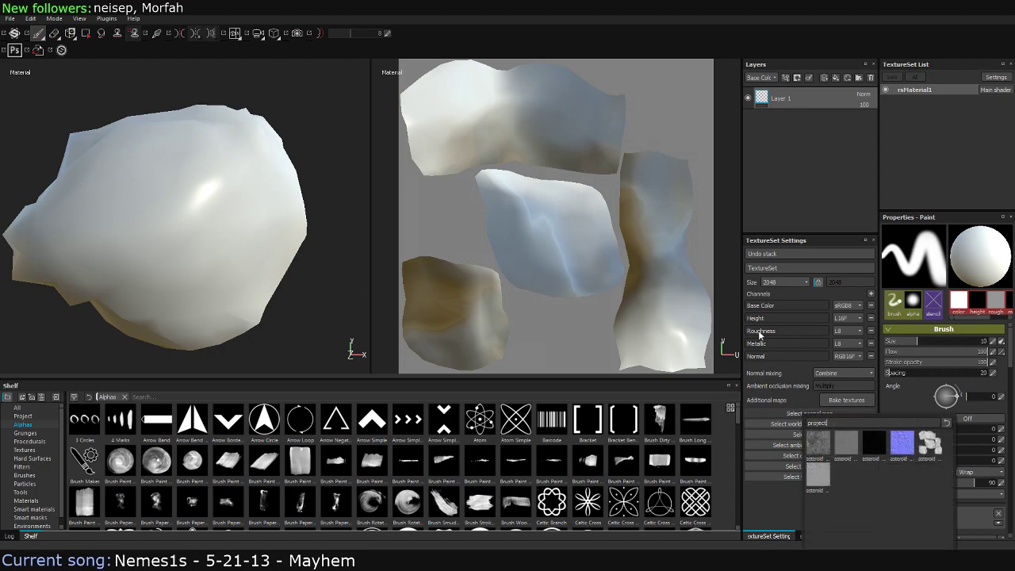
click(901, 442)
click(792, 456)
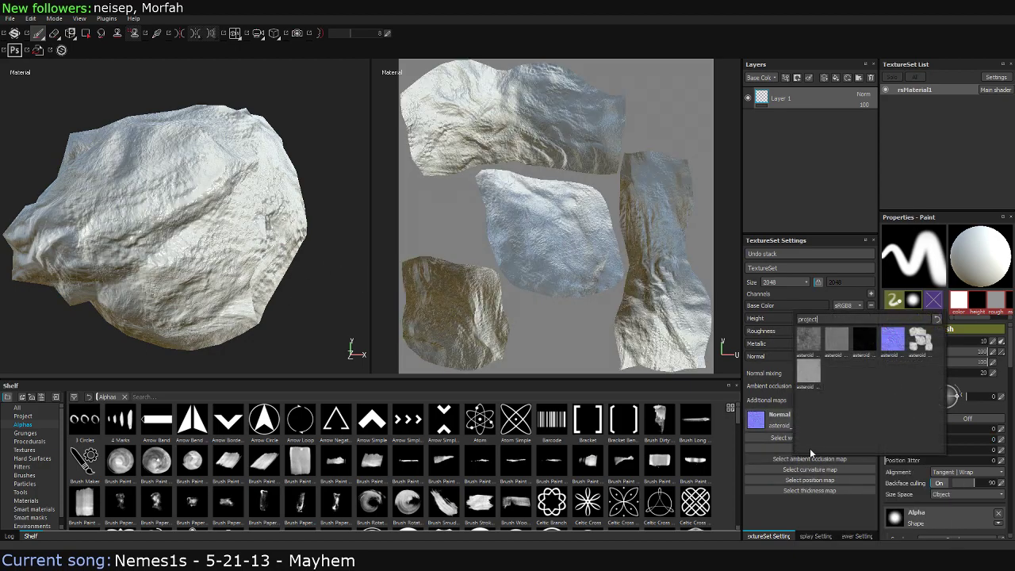
click(918, 339)
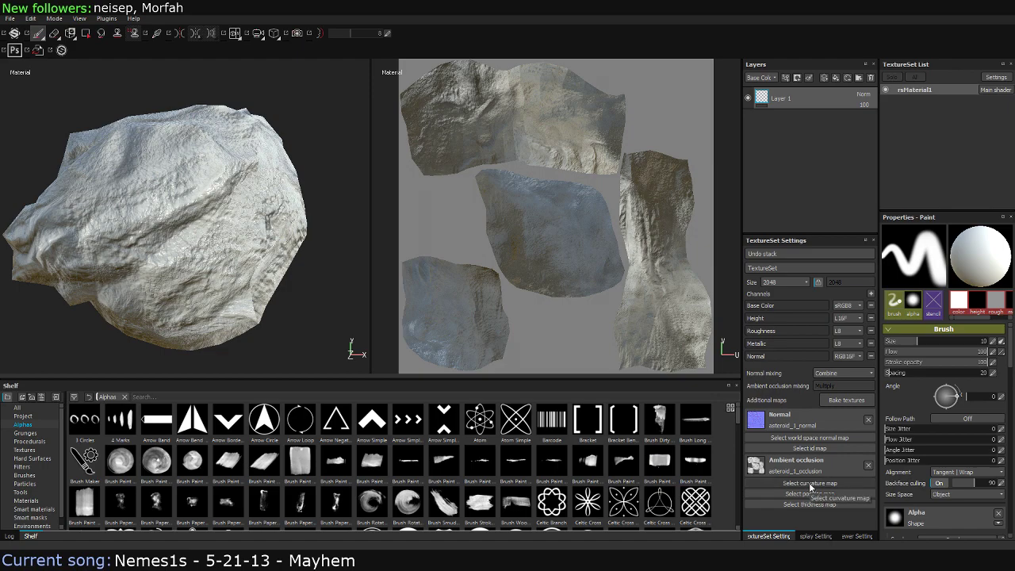
Remove the normal and ambient occlusion maps from the texture set
click(810, 484)
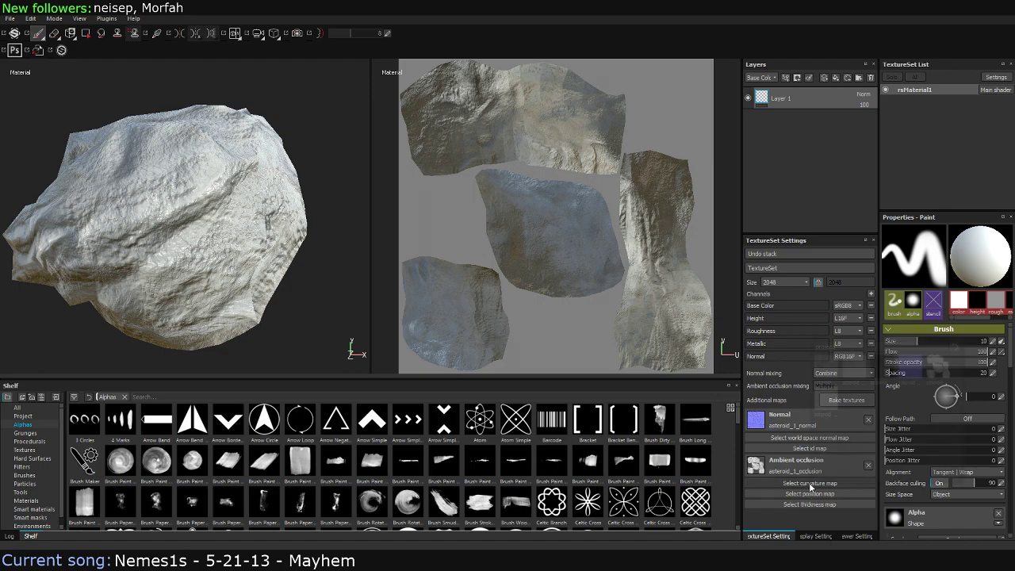
click(714, 384)
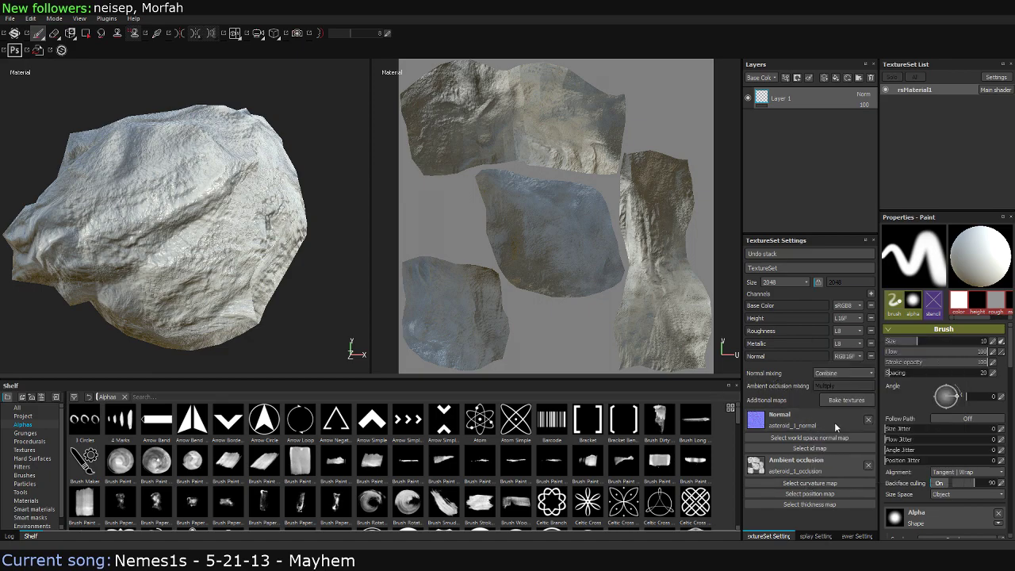
click(869, 420)
click(869, 448)
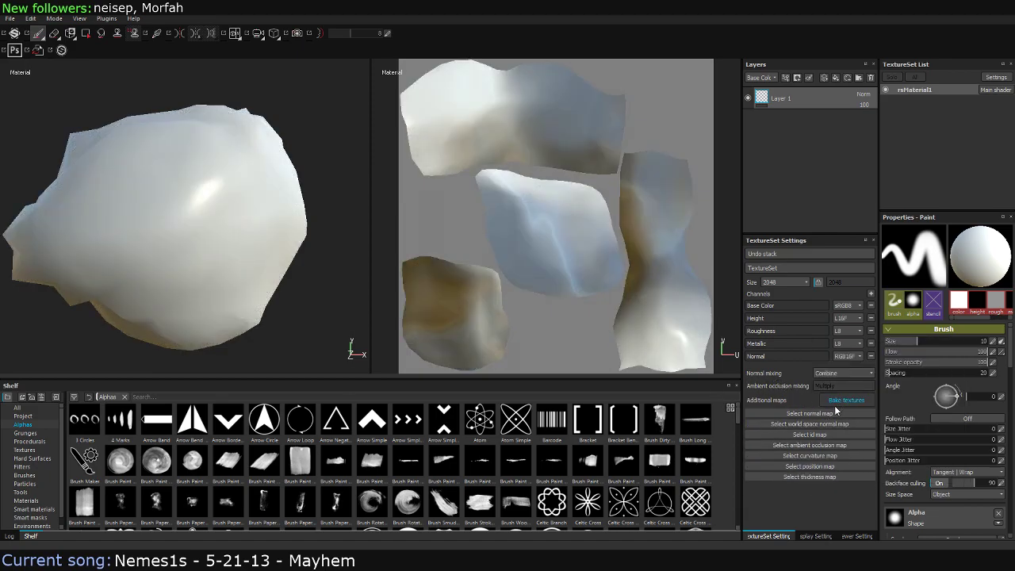
Check the bake settings without baking, then briefly assign and remove asteroid_1_height as thickness map
click(834, 402)
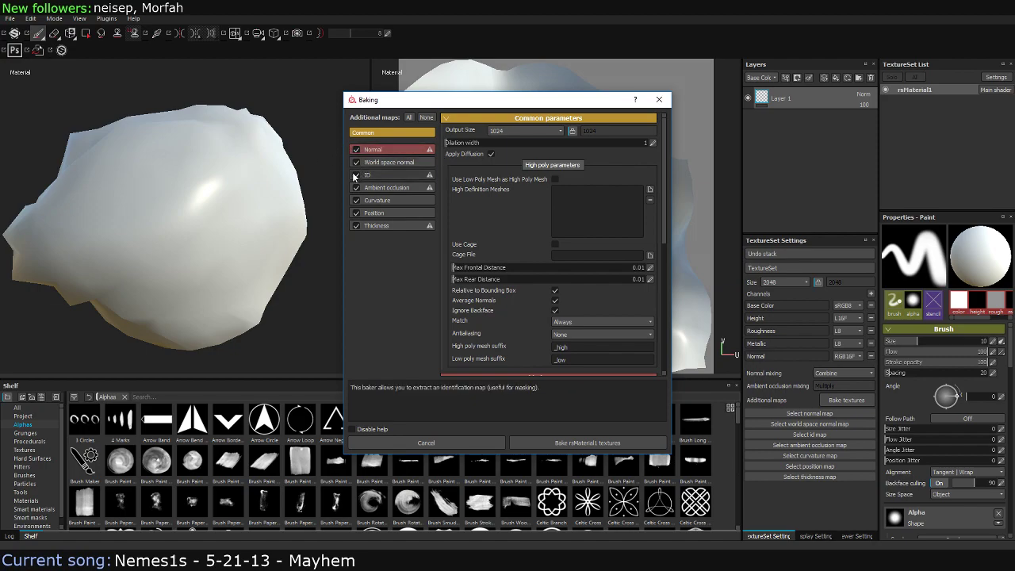
click(659, 101)
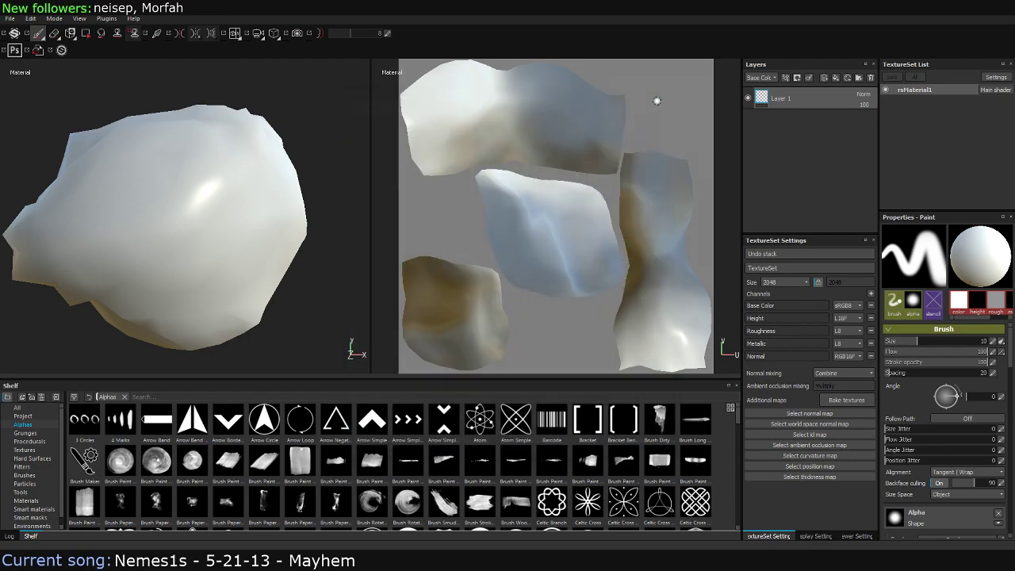
click(809, 478)
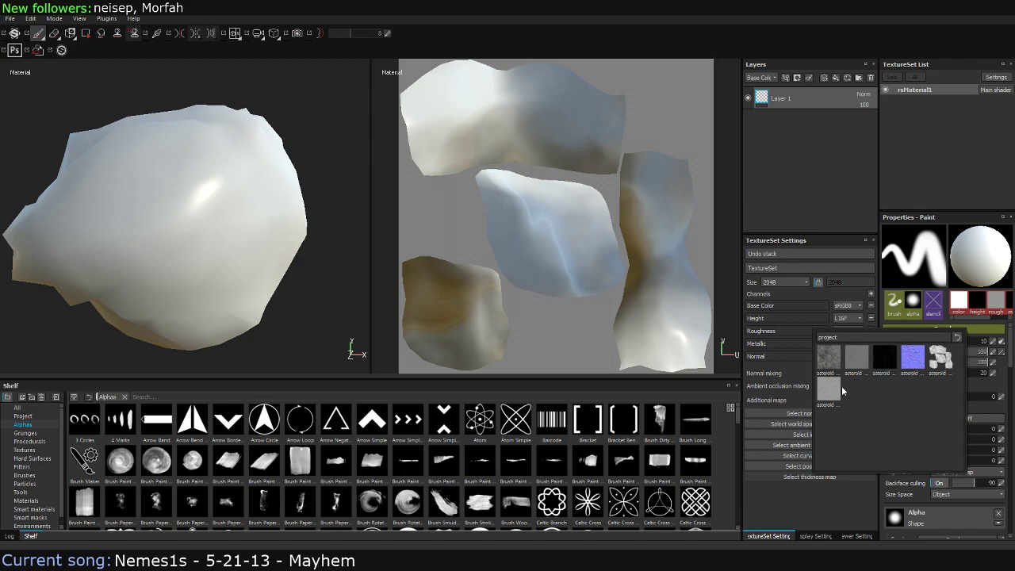
mouse_move(828, 358)
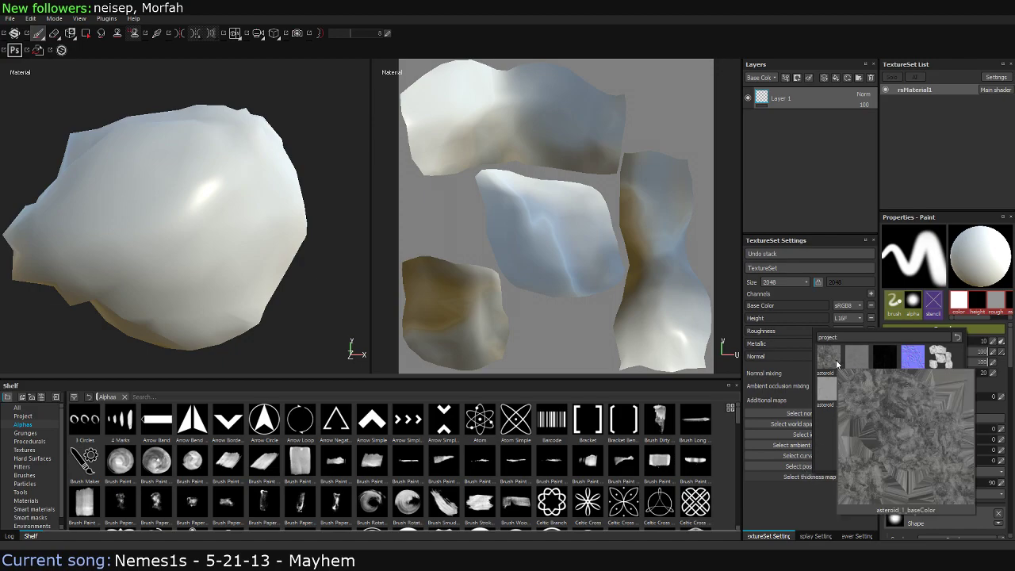
click(855, 357)
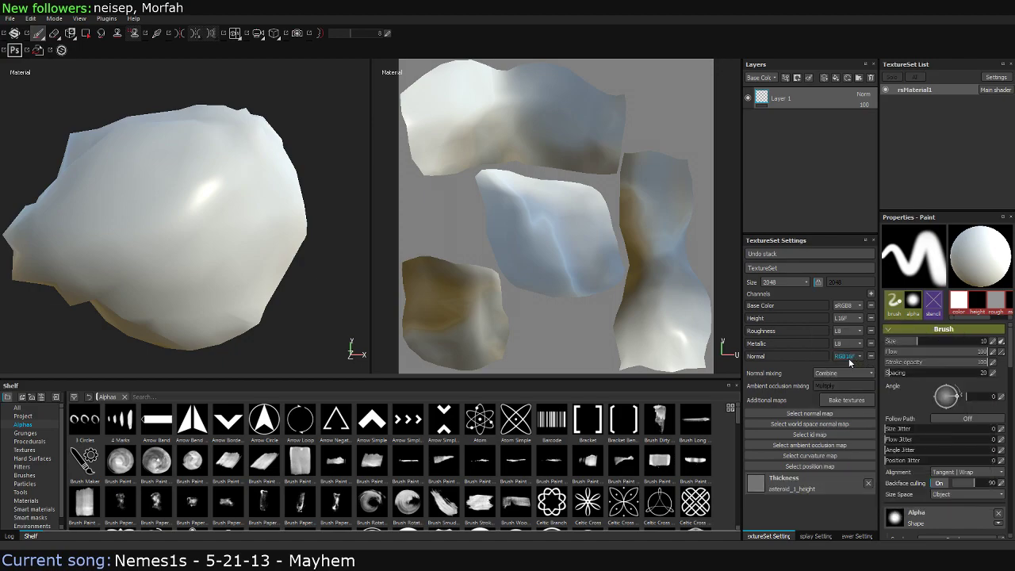
click(868, 484)
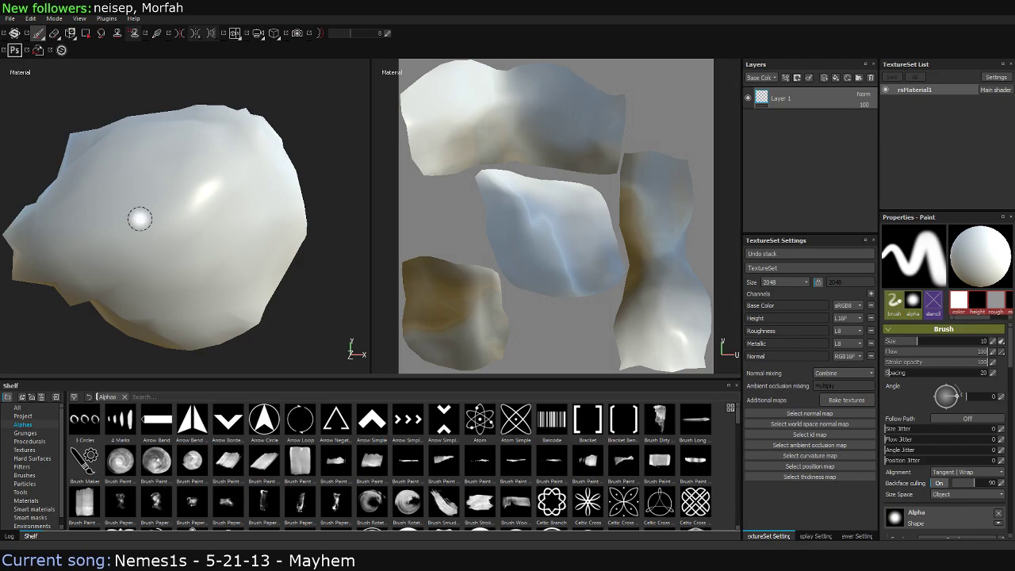
click(10, 17)
click(25, 41)
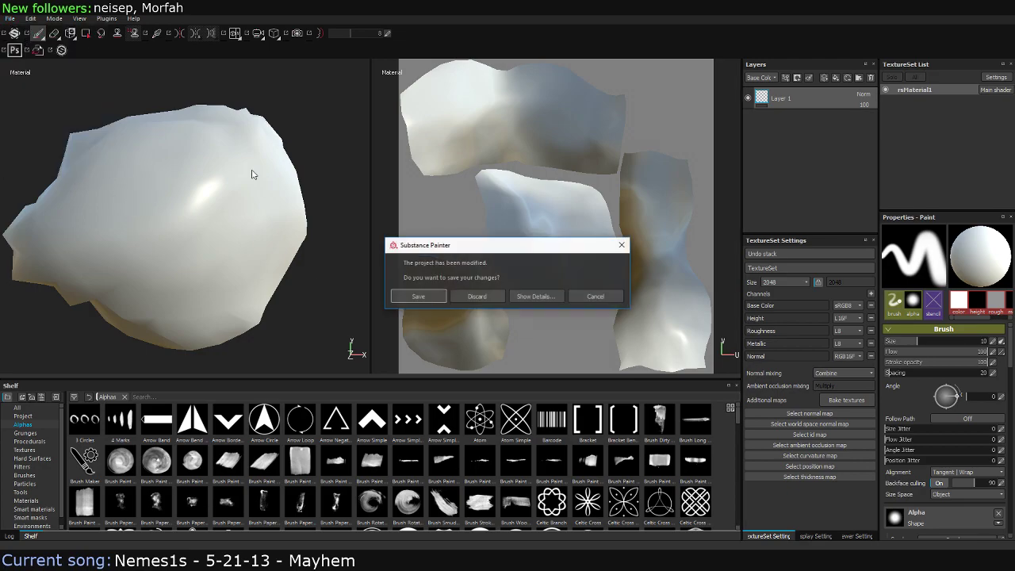
click(476, 296)
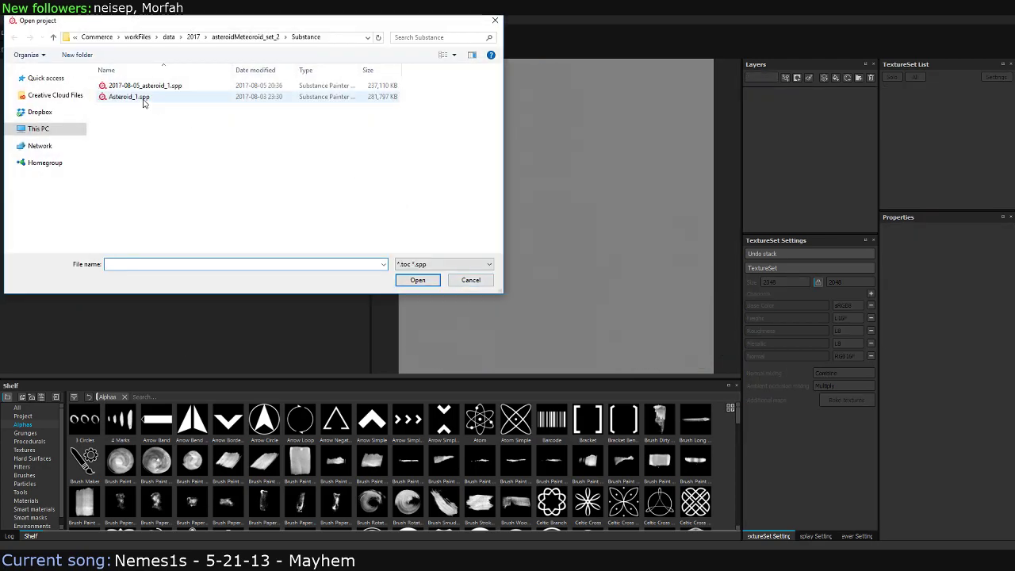
key(Escape)
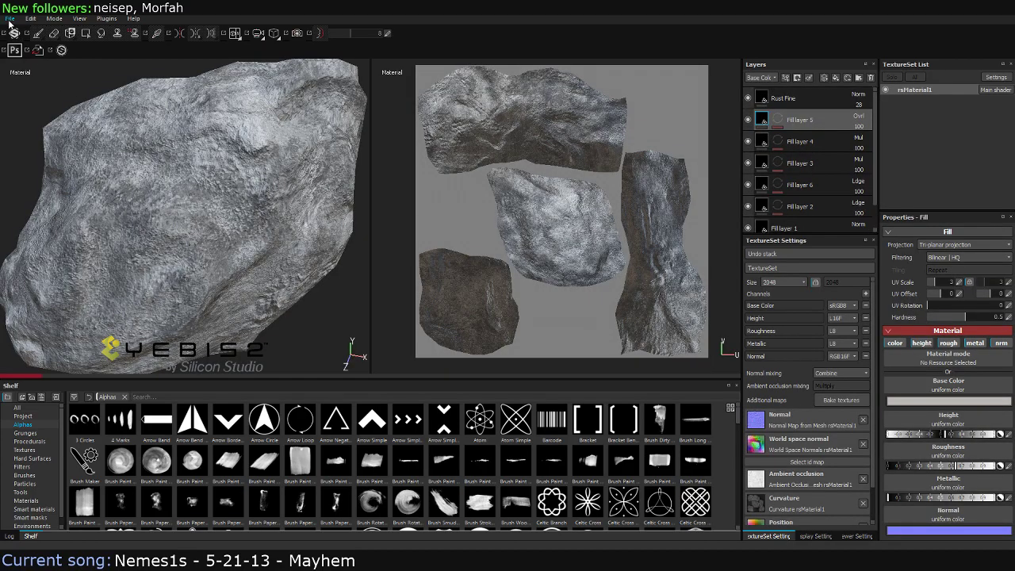
click(11, 18)
key(Escape)
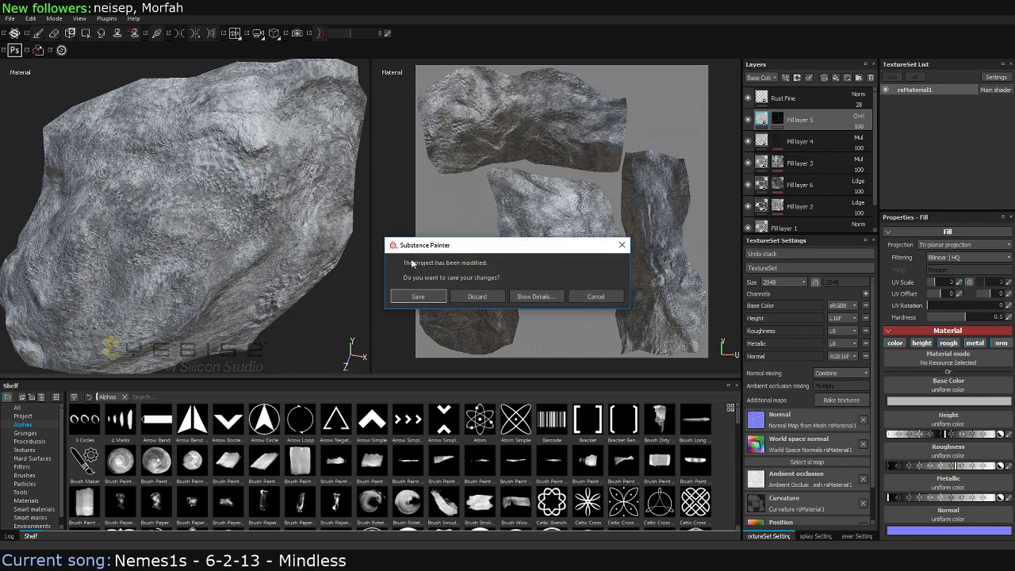
click(456, 297)
key(ctrl+o)
double_click(144, 85)
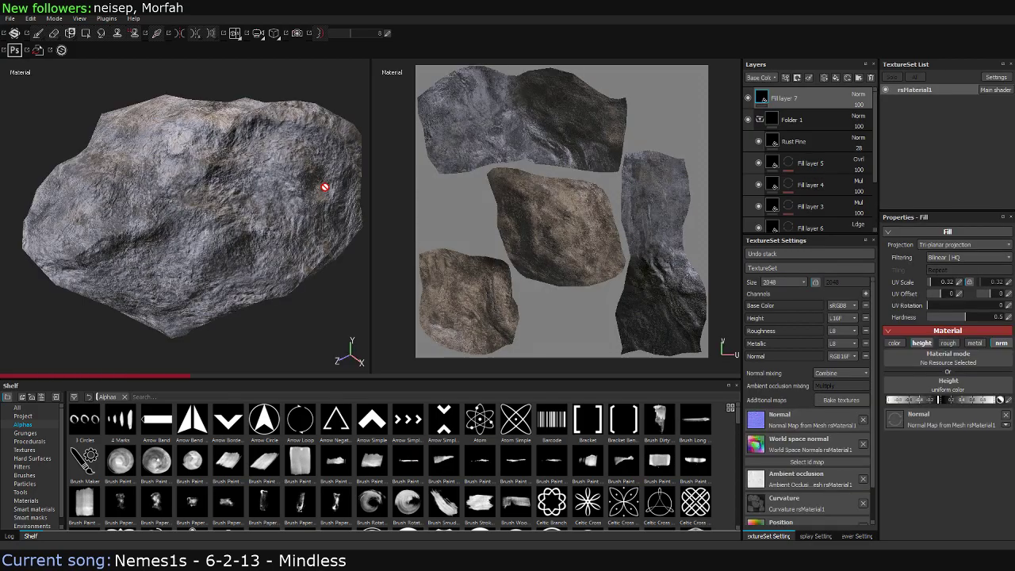
click(814, 414)
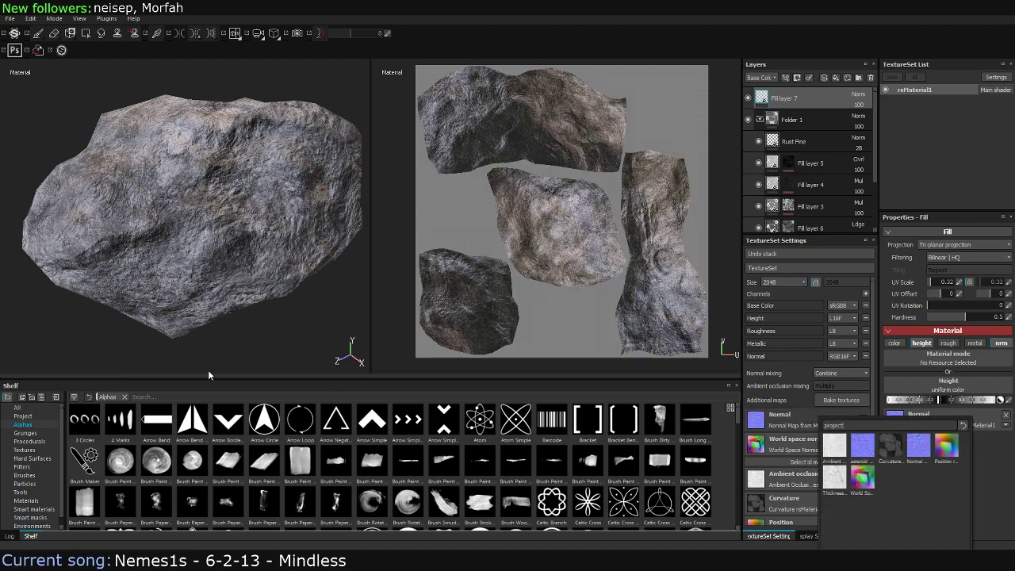
click(54, 396)
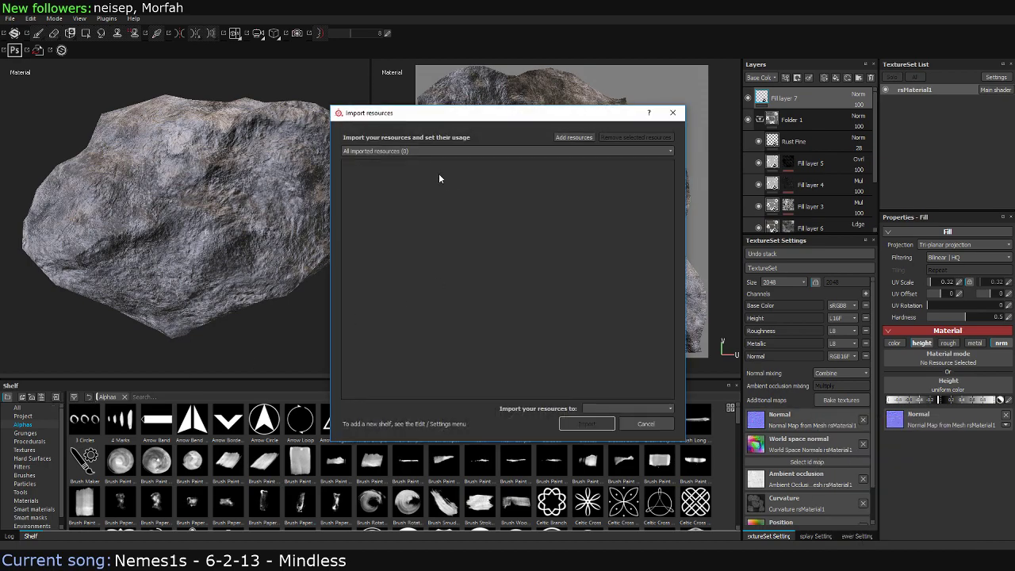
click(431, 149)
click(431, 150)
click(568, 138)
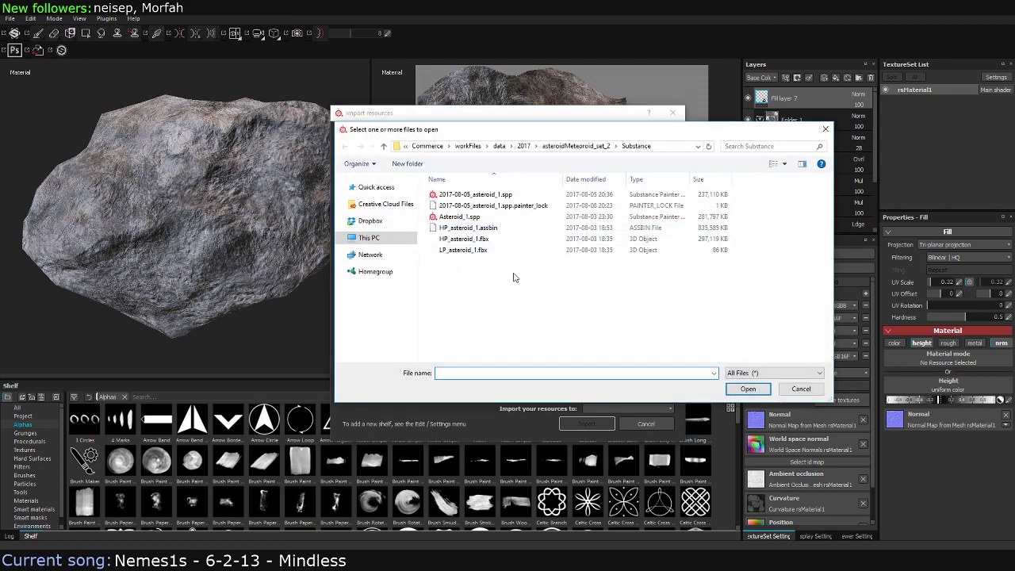
key(alt+Up)
key(alt+Up)
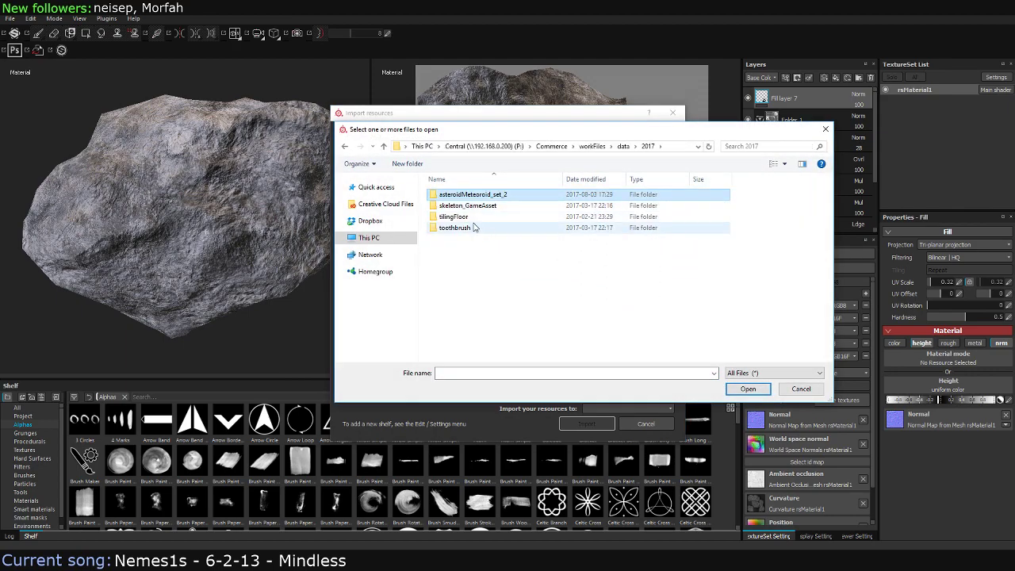
key(alt+Up)
key(alt+Up)
scroll(456, 317, down, 2)
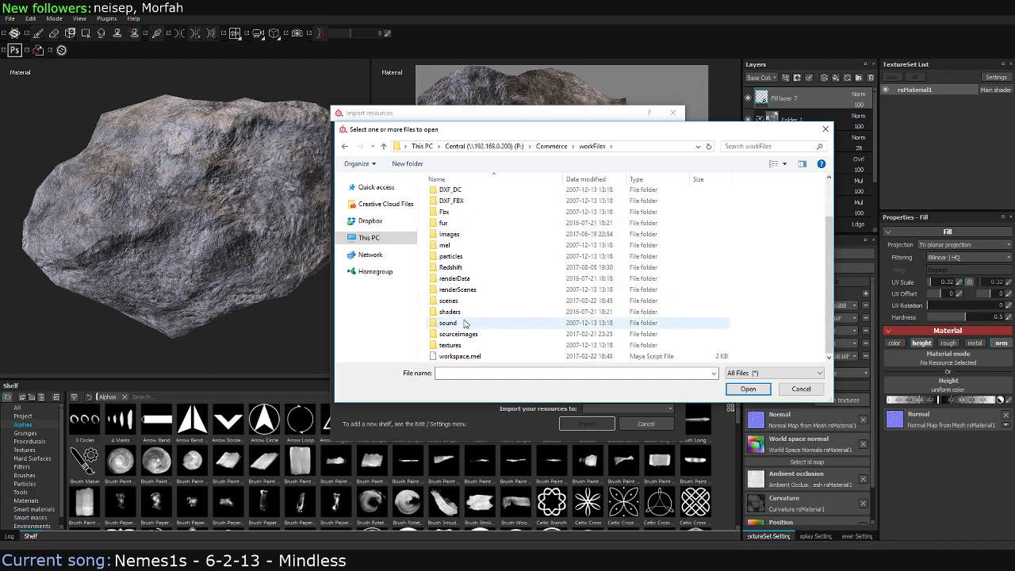
double_click(459, 334)
double_click(453, 226)
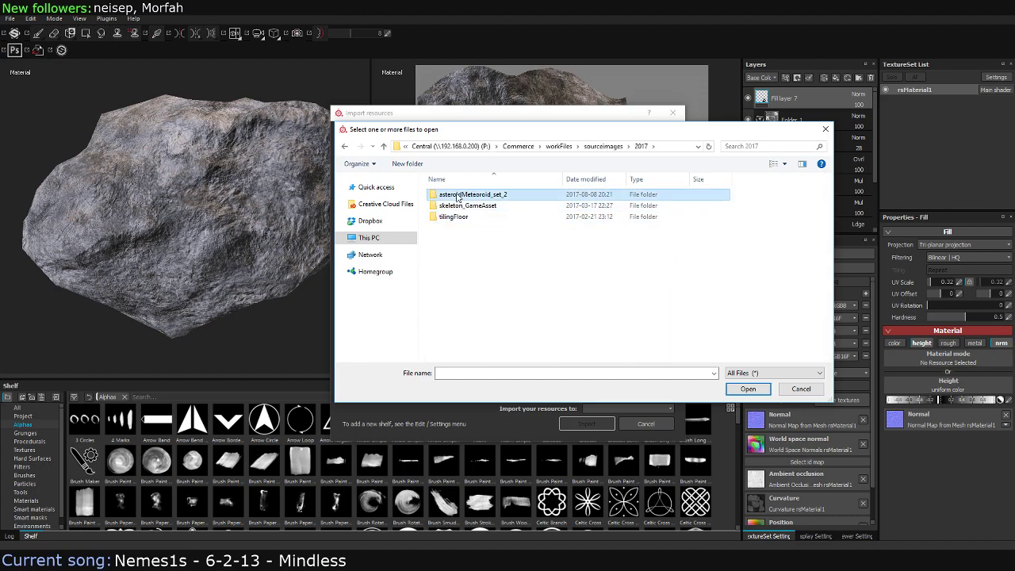
double_click(460, 194)
click(468, 239)
shift+click(475, 295)
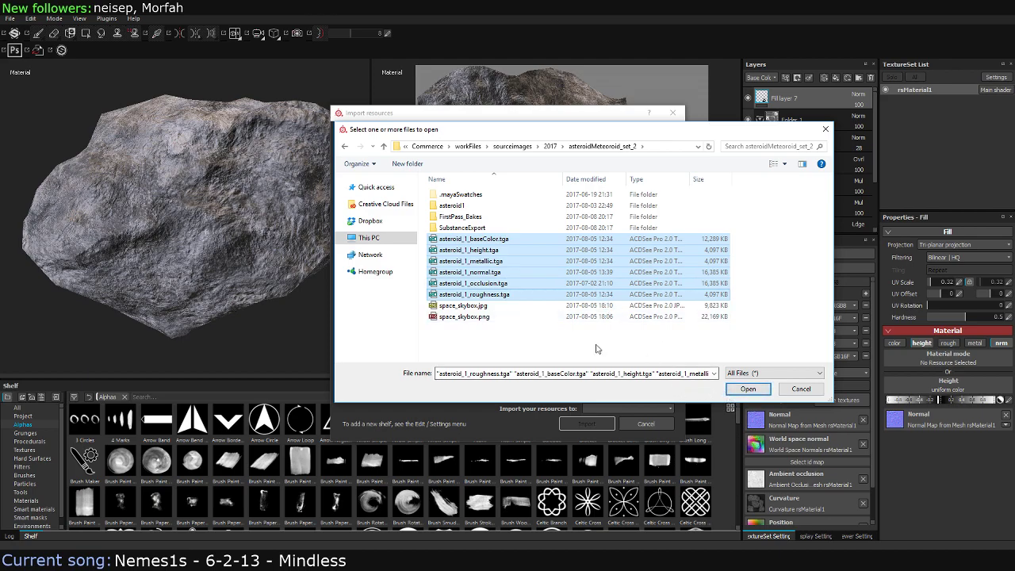
ctrl+click(499, 240)
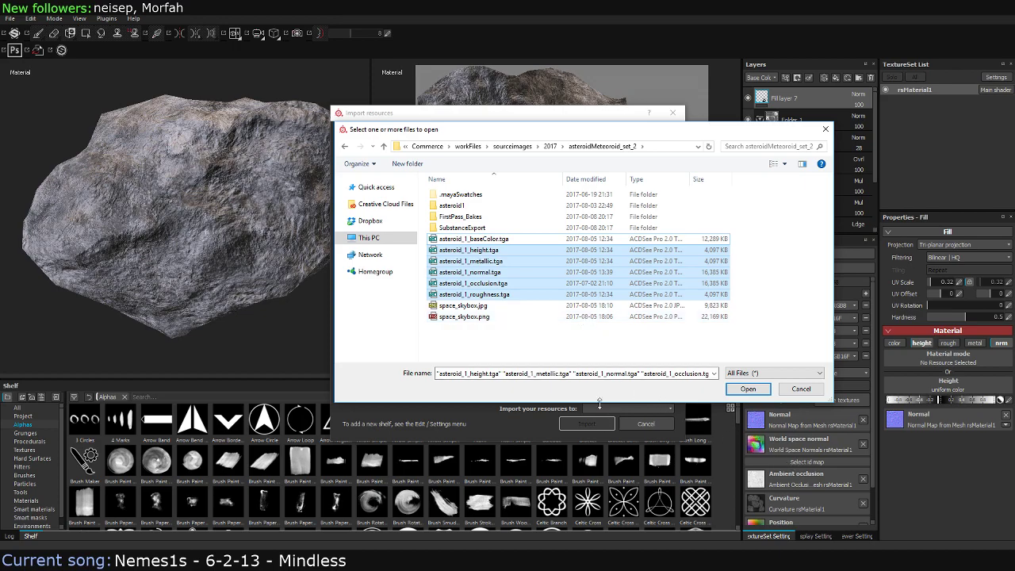
mouse_move(476, 295)
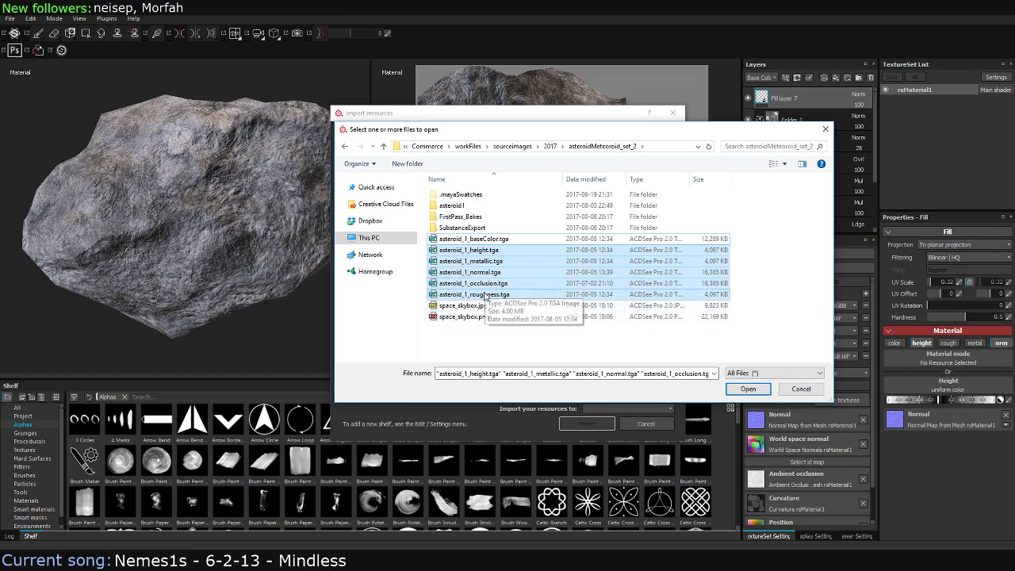
ctrl+click(482, 284)
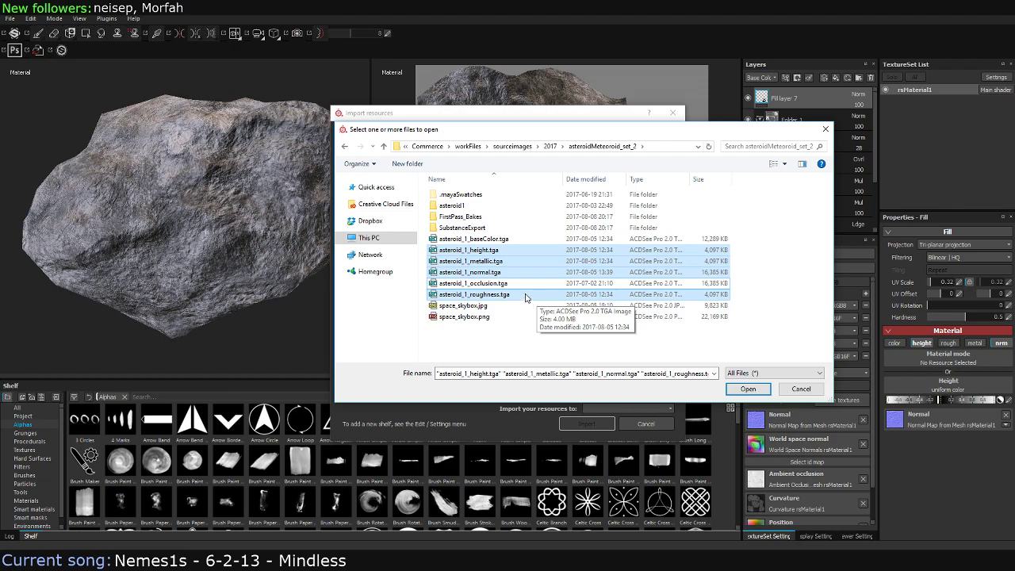
click(495, 262)
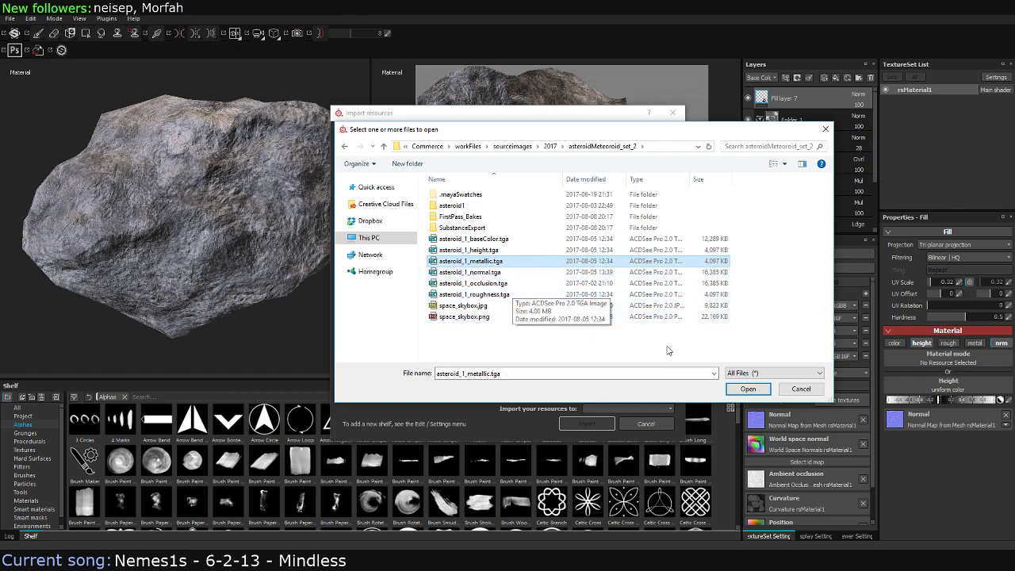
click(802, 389)
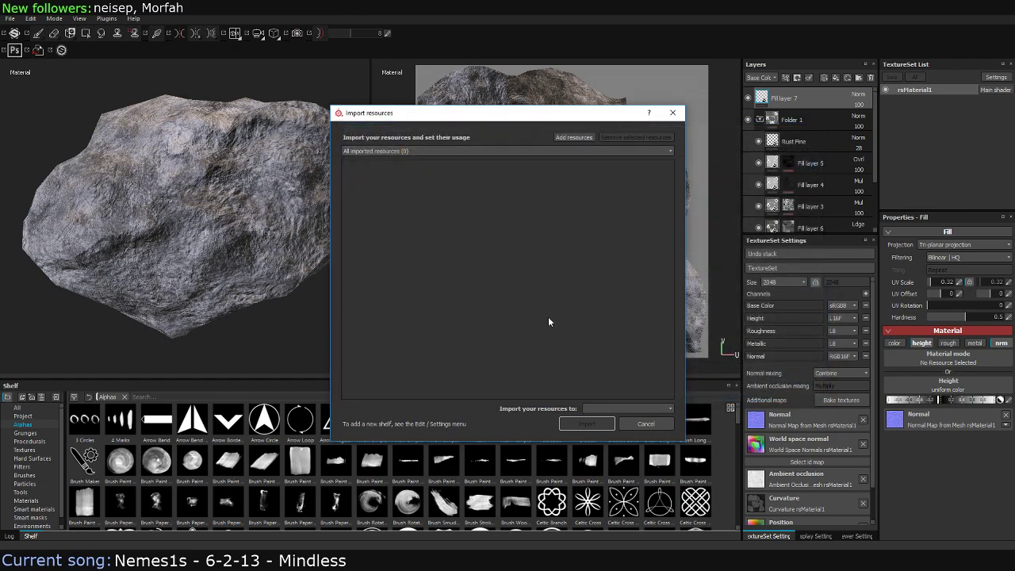
click(673, 115)
scroll(804, 449, down, 1)
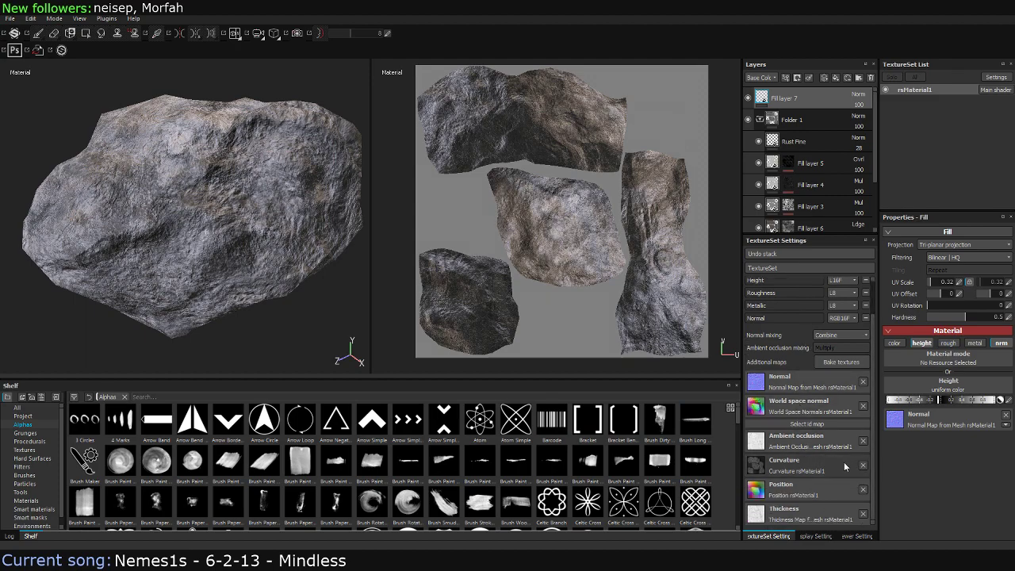
Put the baked Curvature rsMaterial1 map in the texture set's curvature slot
click(812, 462)
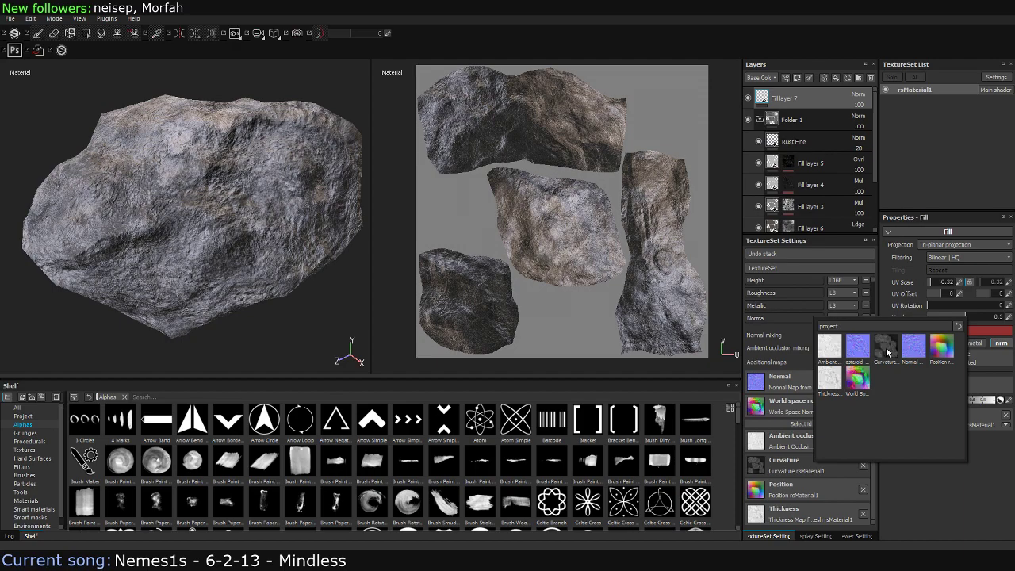
mouse_move(886, 346)
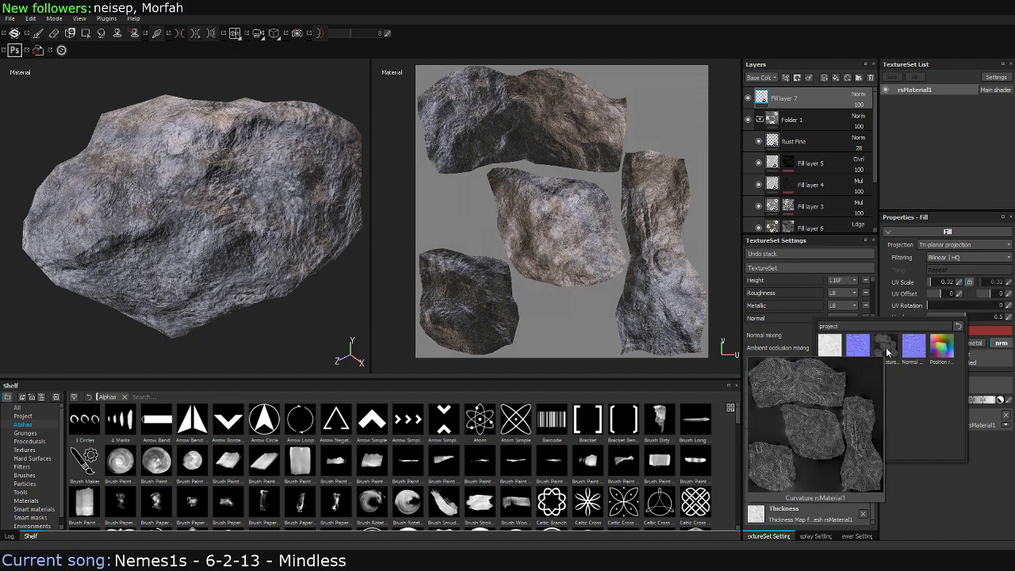
click(887, 349)
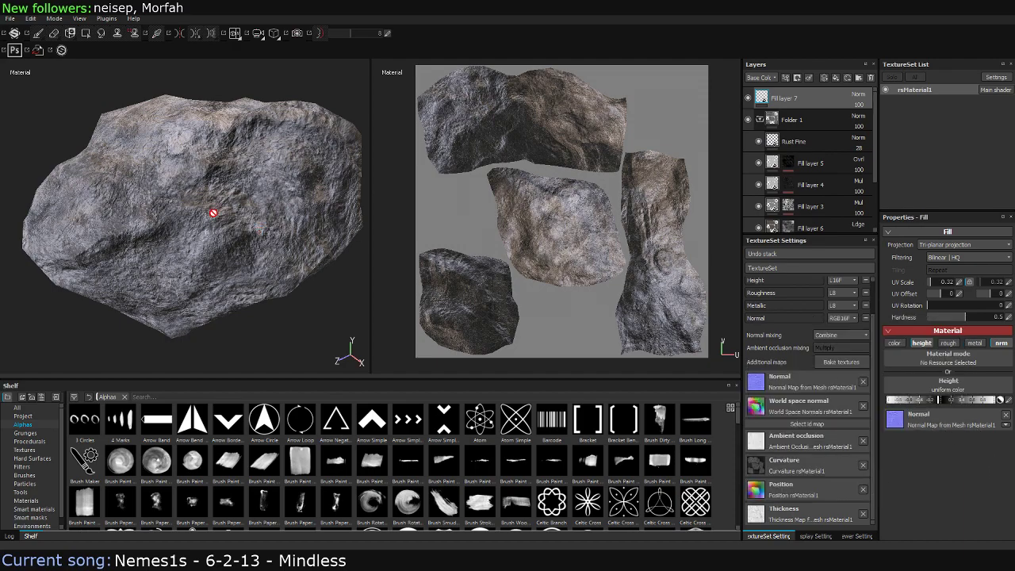
mouse_move(218, 183)
alt+mouse_down()
mouse_move(227, 181)
mouse_move(200, 197)
mouse_move(244, 172)
mouse_move(159, 183)
alt+mouse_up()
Orbit and zoom around the rock to inspect it from several sides
alt+right_drag(158, 182, 57, 190)
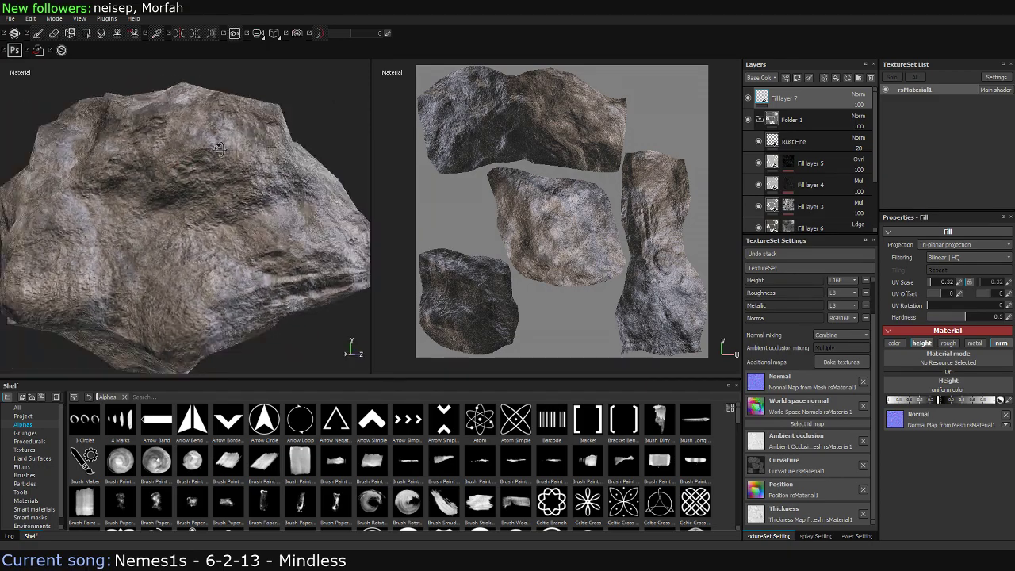
alt+drag(56, 190, 158, 182)
alt+right_drag(158, 183, 122, 152)
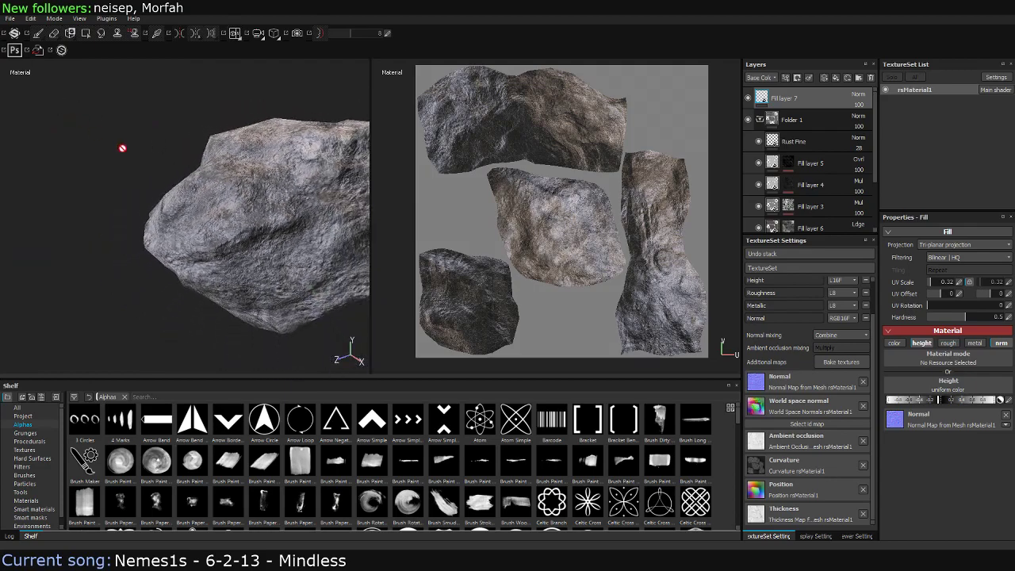
mouse_move(123, 152)
alt+mouse_down()
mouse_move(94, 163)
mouse_move(222, 150)
mouse_move(248, 200)
mouse_move(281, 159)
alt+mouse_up()
mouse_move(320, 96)
alt+mouse_down()
mouse_move(291, 135)
mouse_move(251, 129)
alt+mouse_up()
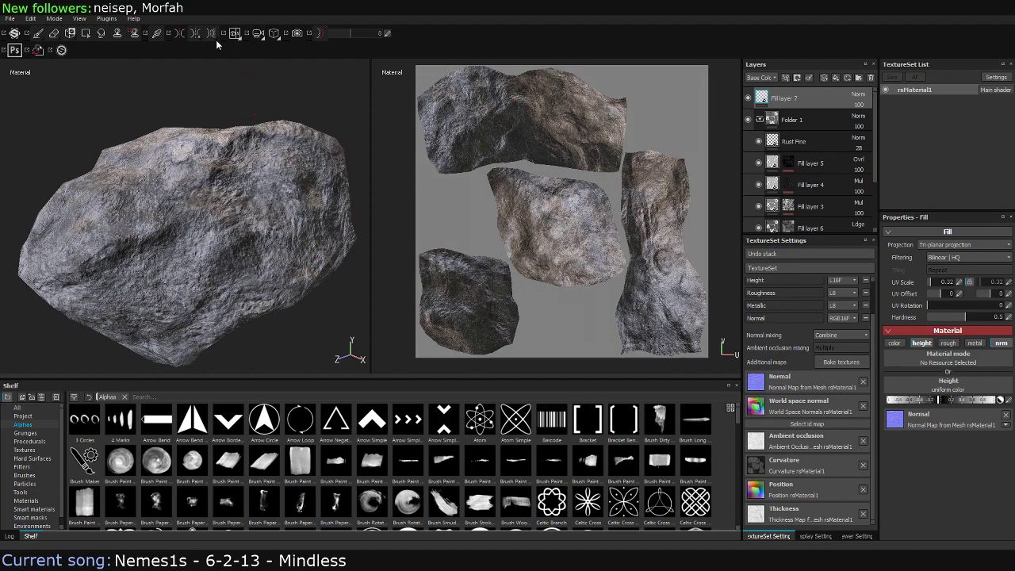
click(296, 34)
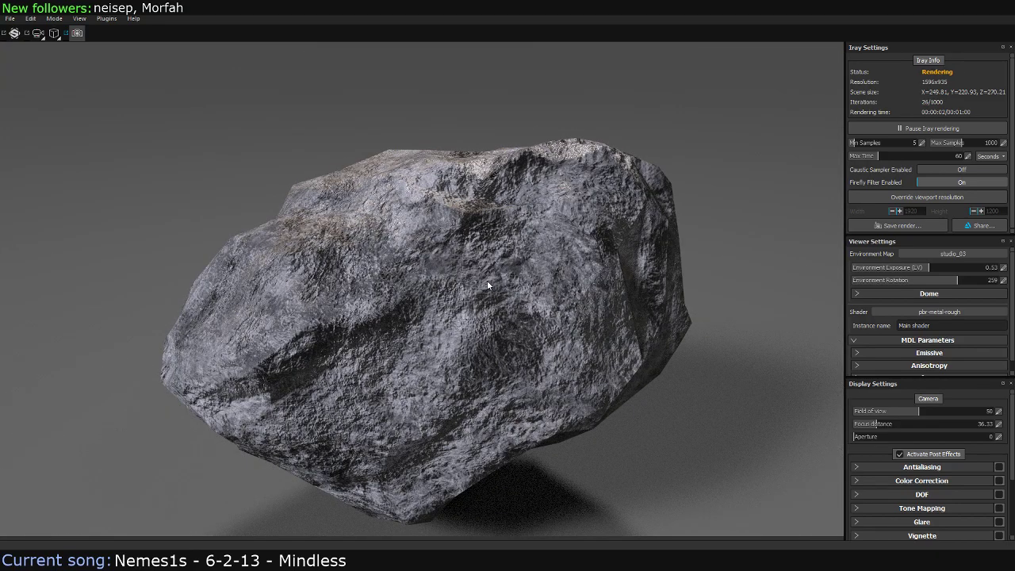
Orbit, zoom and pull back around the rock to view the Iray render from several angles
mouse_move(483, 261)
alt+mouse_down()
mouse_move(486, 232)
mouse_move(490, 259)
alt+mouse_up()
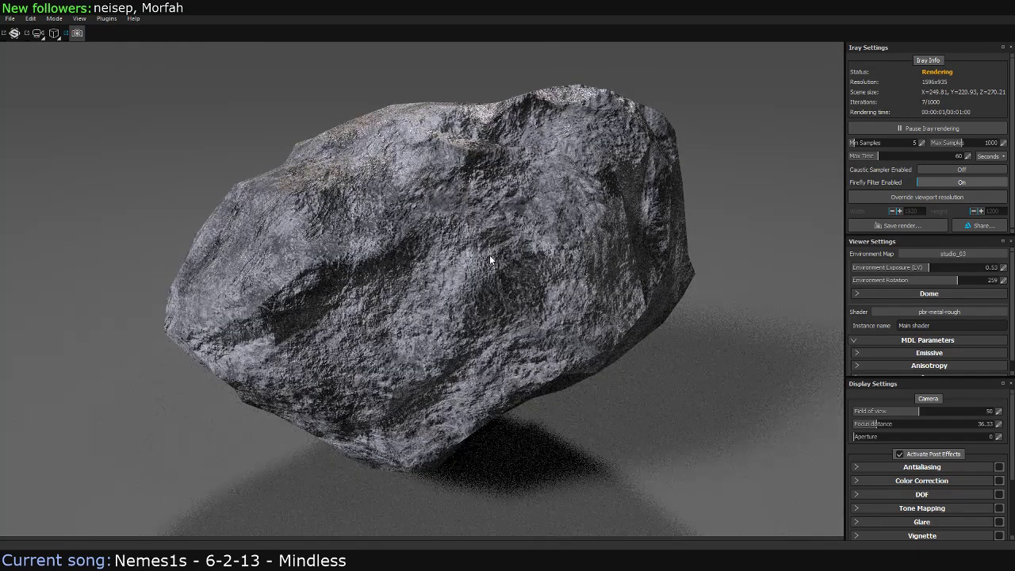
mouse_move(288, 230)
alt+mouse_down()
mouse_move(361, 220)
mouse_move(612, 273)
mouse_move(418, 242)
alt+mouse_up()
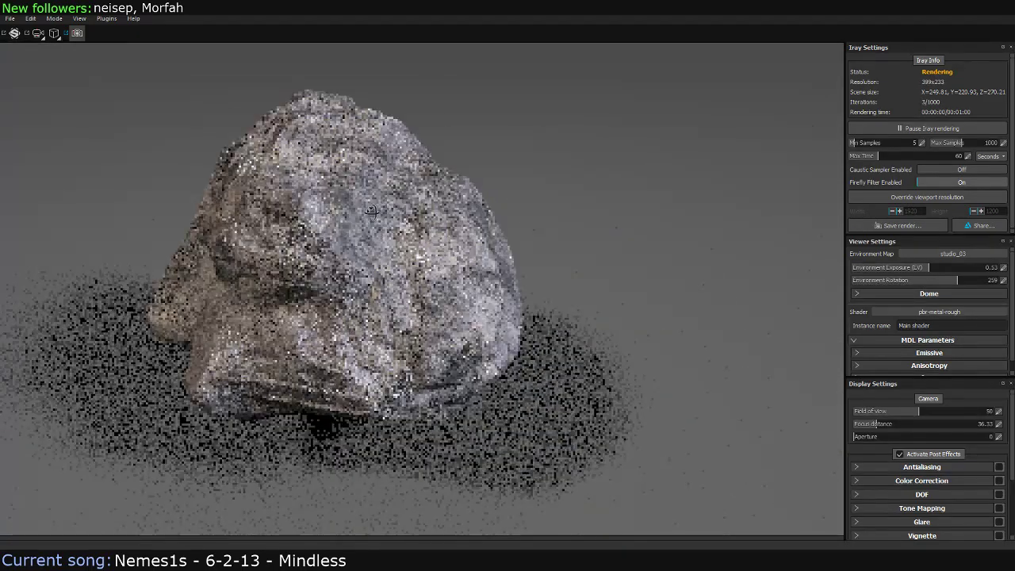
mouse_move(378, 234)
alt+mouse_down()
mouse_move(348, 214)
mouse_move(356, 229)
mouse_move(376, 215)
mouse_move(388, 223)
alt+mouse_up()
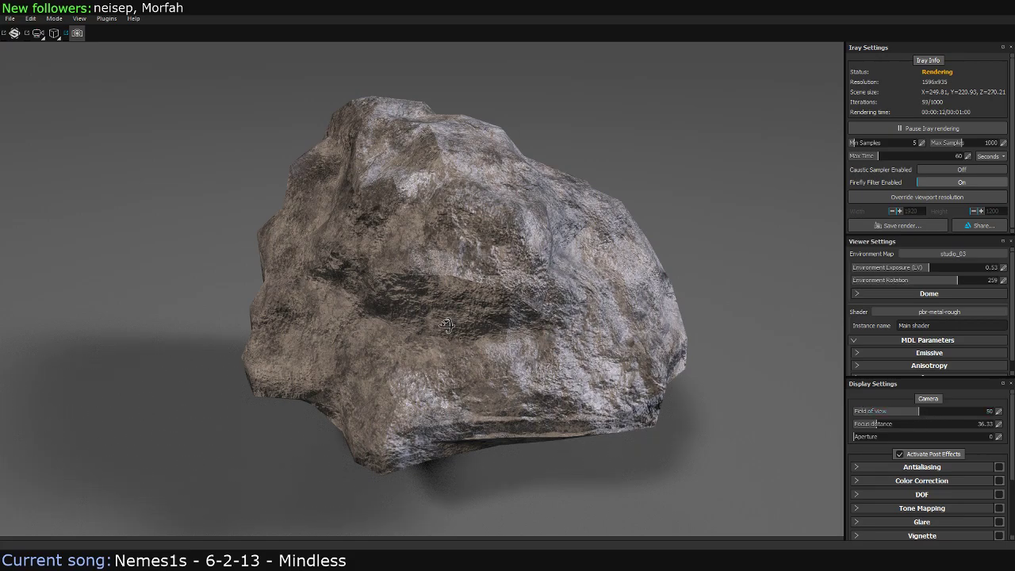
scroll(412, 316, up, 3)
mouse_move(418, 313)
middle_down()
mouse_move(524, 297)
mouse_move(496, 282)
mouse_move(627, 359)
middle_up()
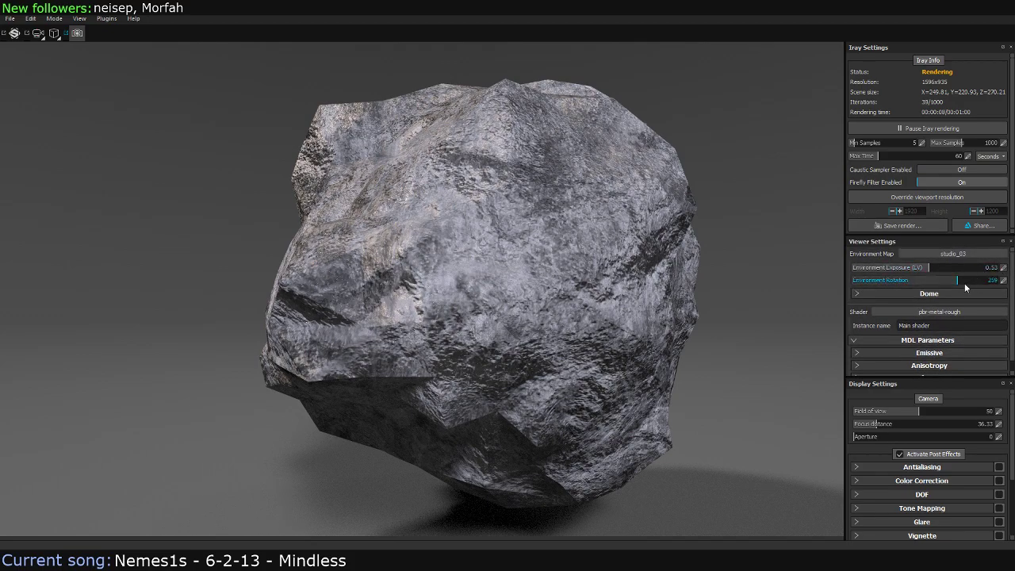
click(970, 311)
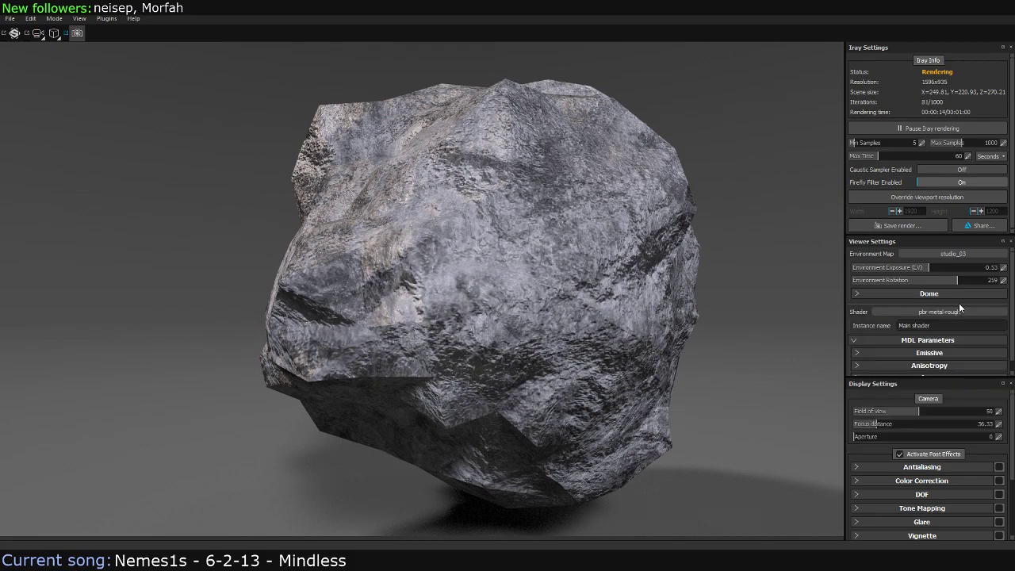
click(959, 310)
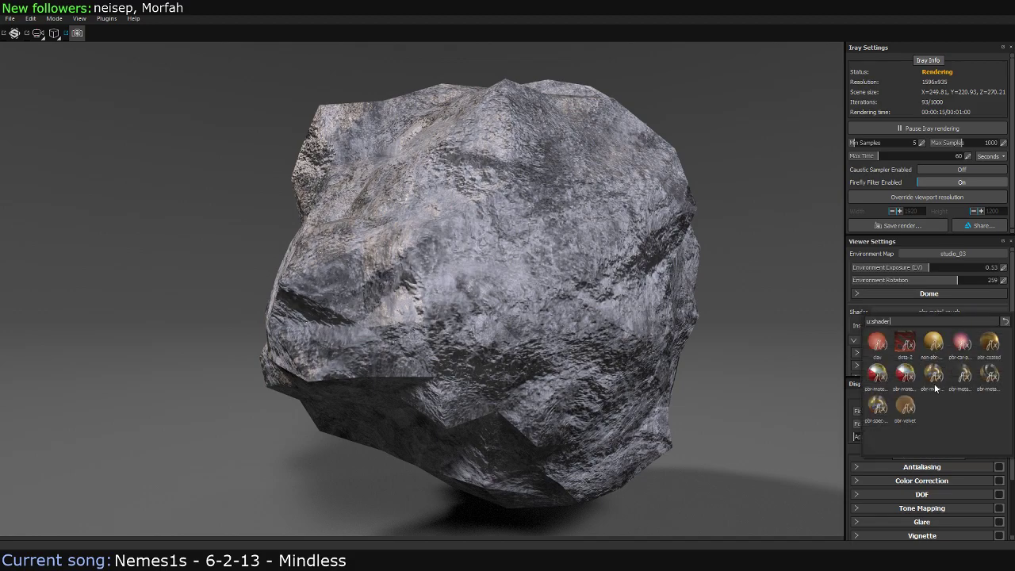
mouse_move(905, 374)
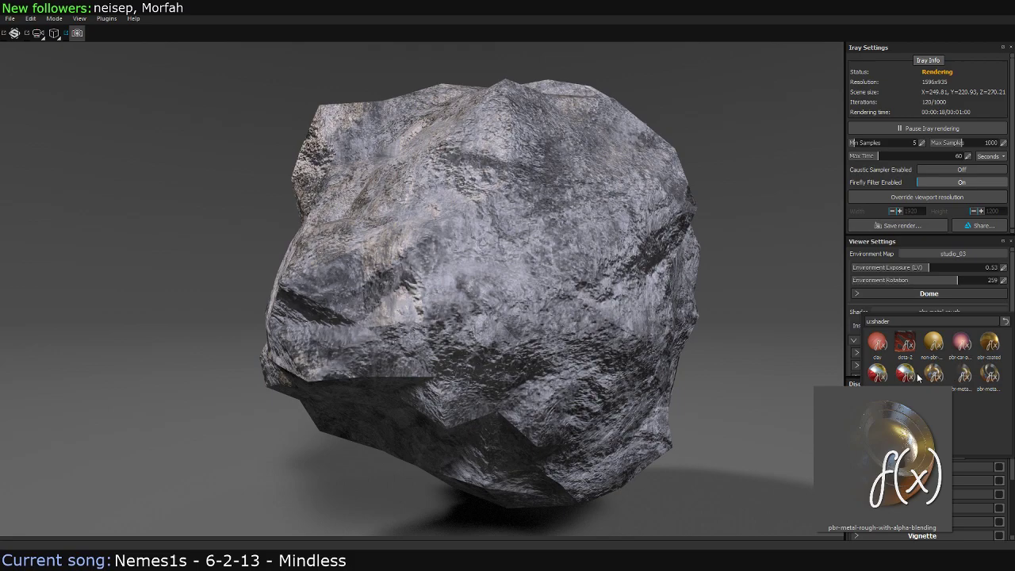
click(972, 304)
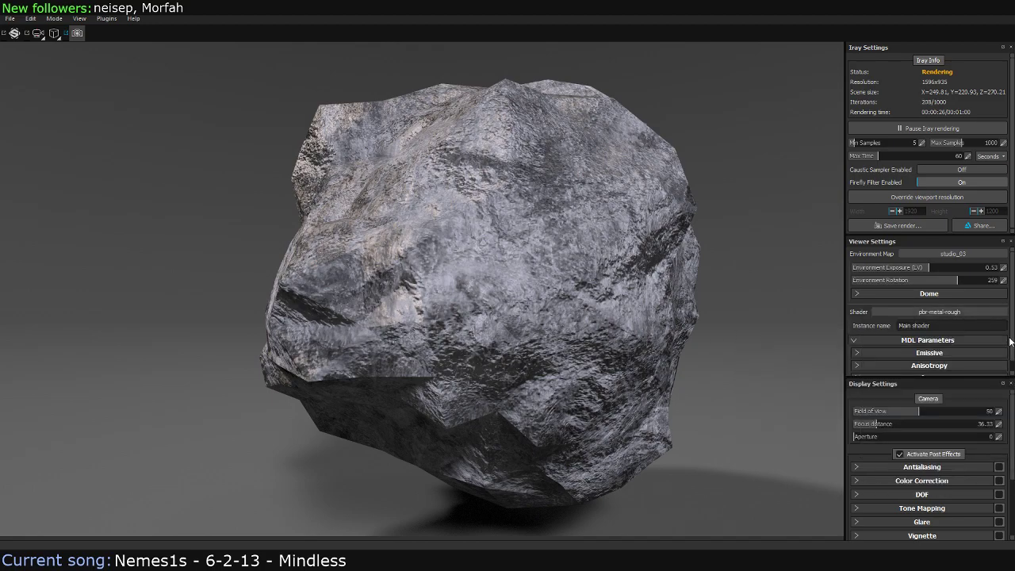
scroll(1004, 349, down, 1)
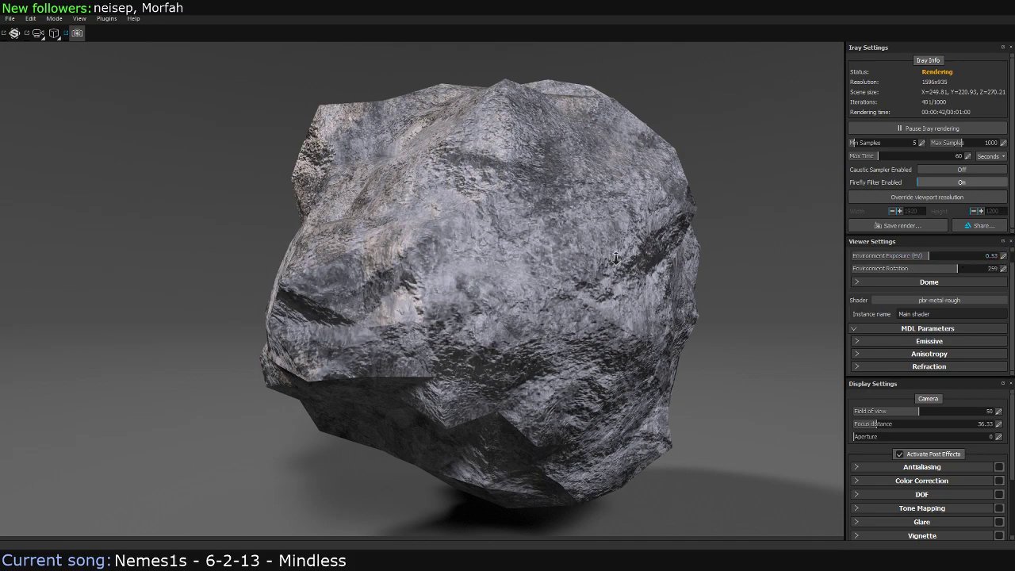
Zoom in and orbit the Iray preview to see the whole rock from a new angle
scroll(476, 276, up, 2)
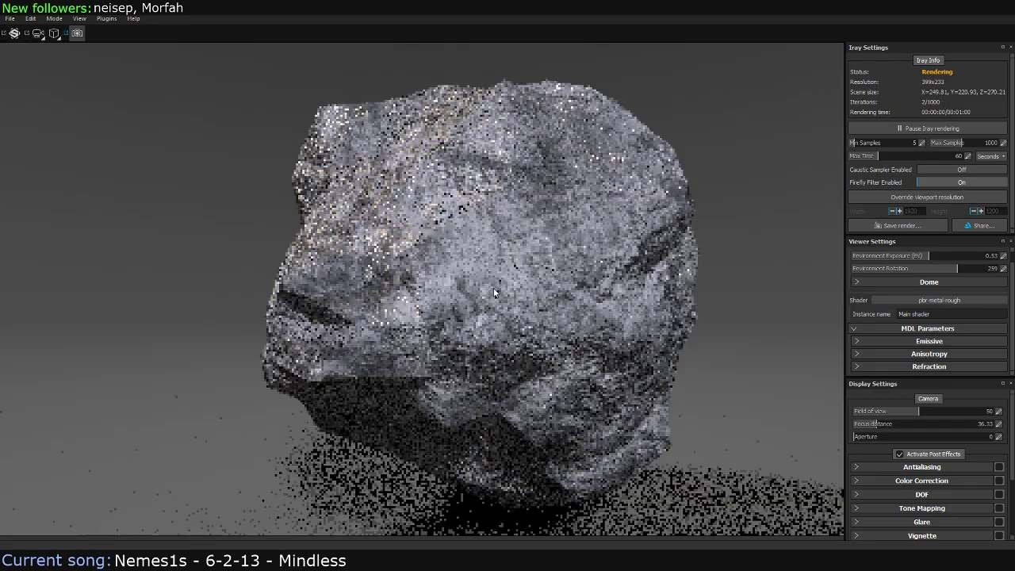
alt+middle_drag(477, 275, 528, 383)
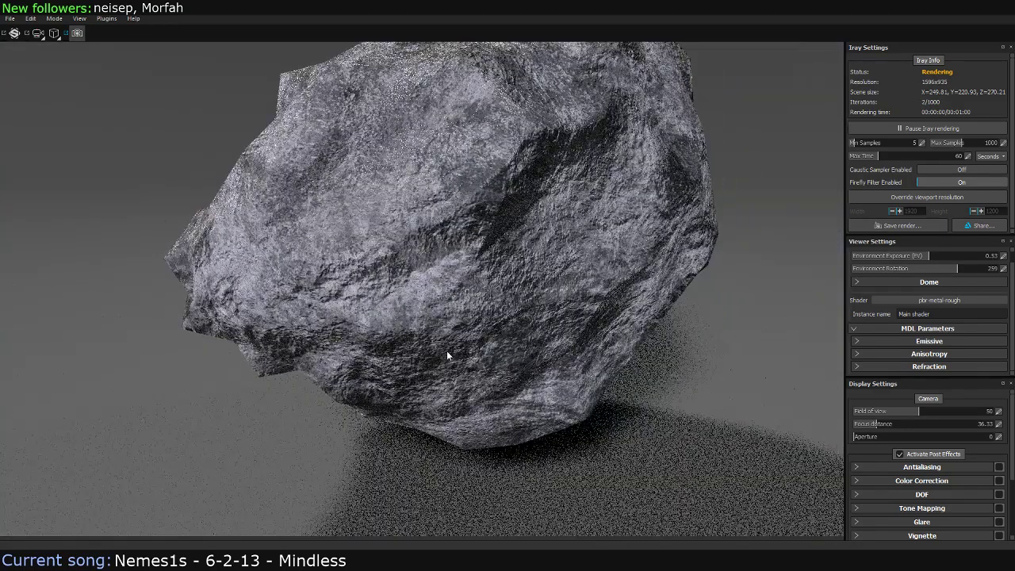
mouse_move(340, 324)
alt+mouse_down()
mouse_move(442, 313)
mouse_move(418, 304)
mouse_move(442, 304)
alt+mouse_up()
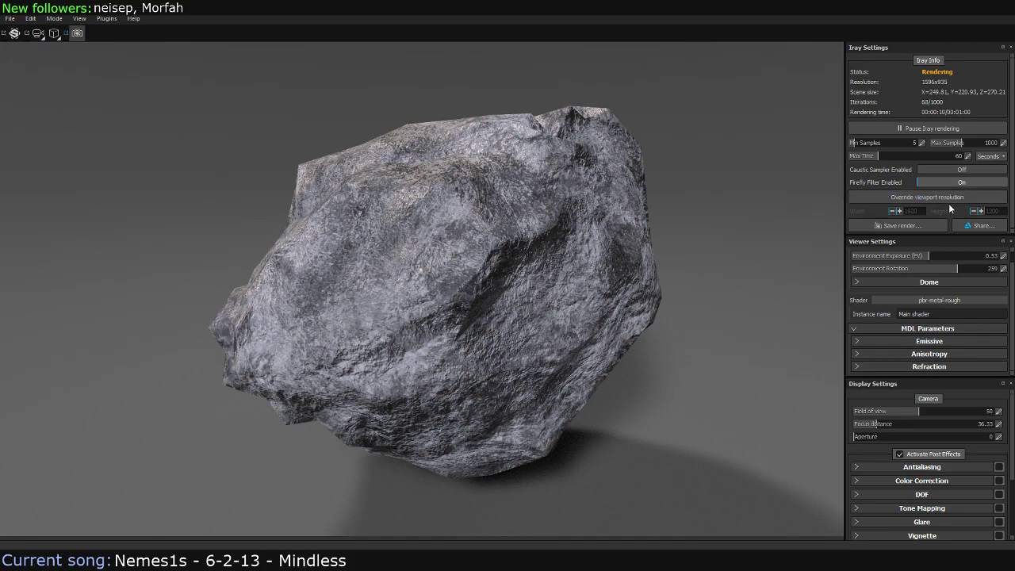
Turn on Override viewport resolution in the Iray settings
click(984, 199)
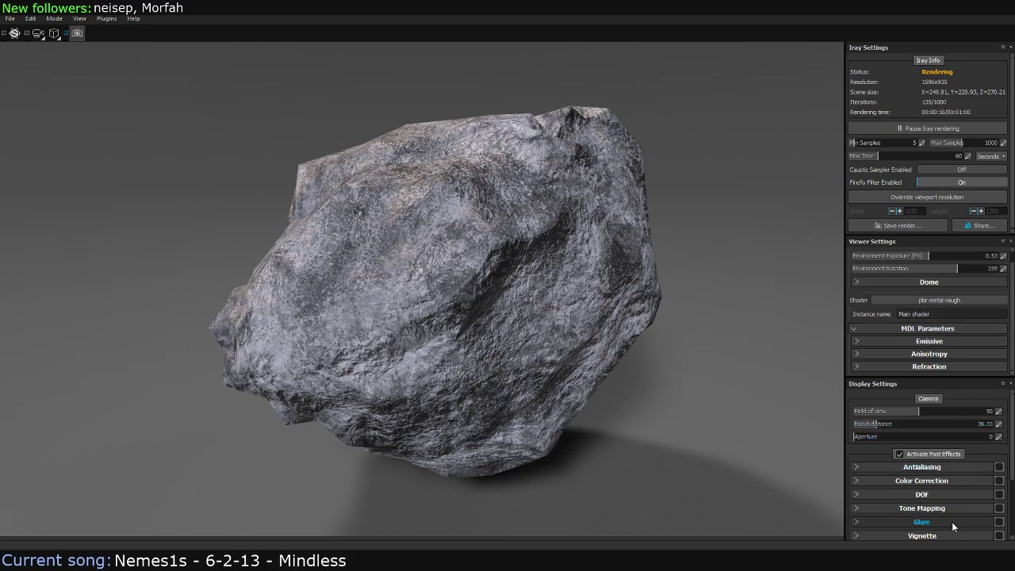
scroll(952, 522, down, 3)
scroll(952, 522, up, 2)
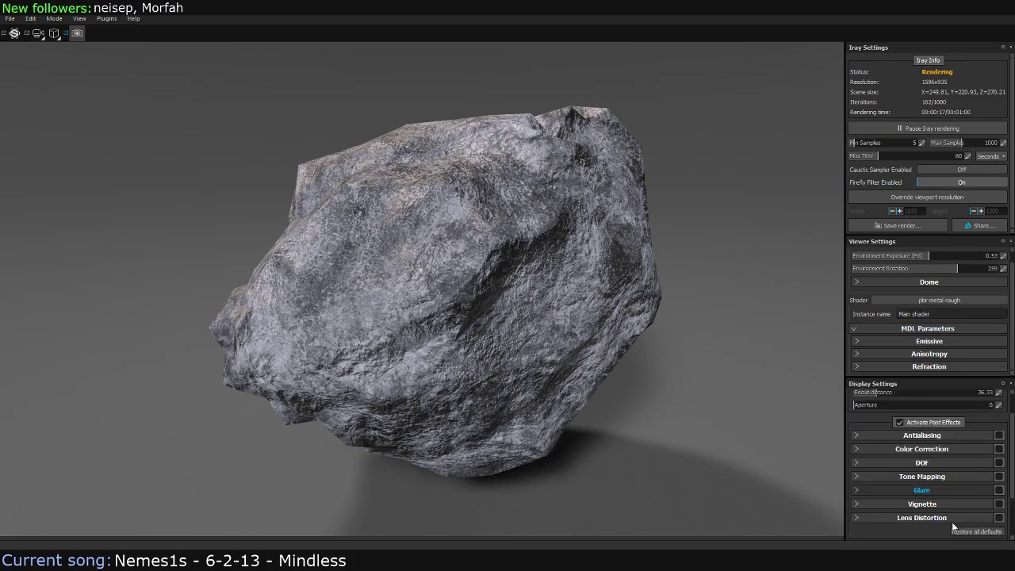
scroll(952, 522, up, 1)
scroll(947, 515, down, 1)
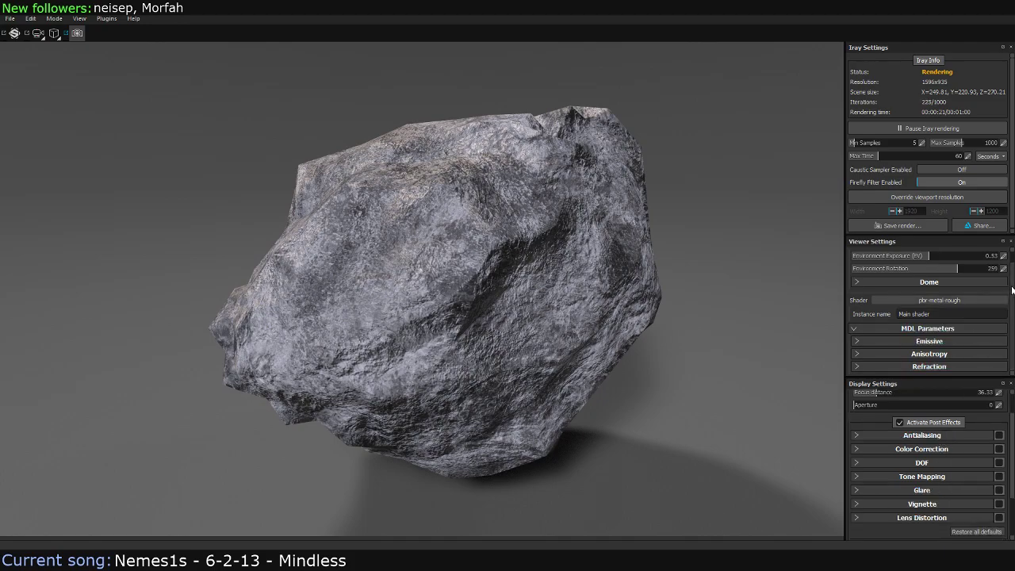
scroll(977, 270, up, 1)
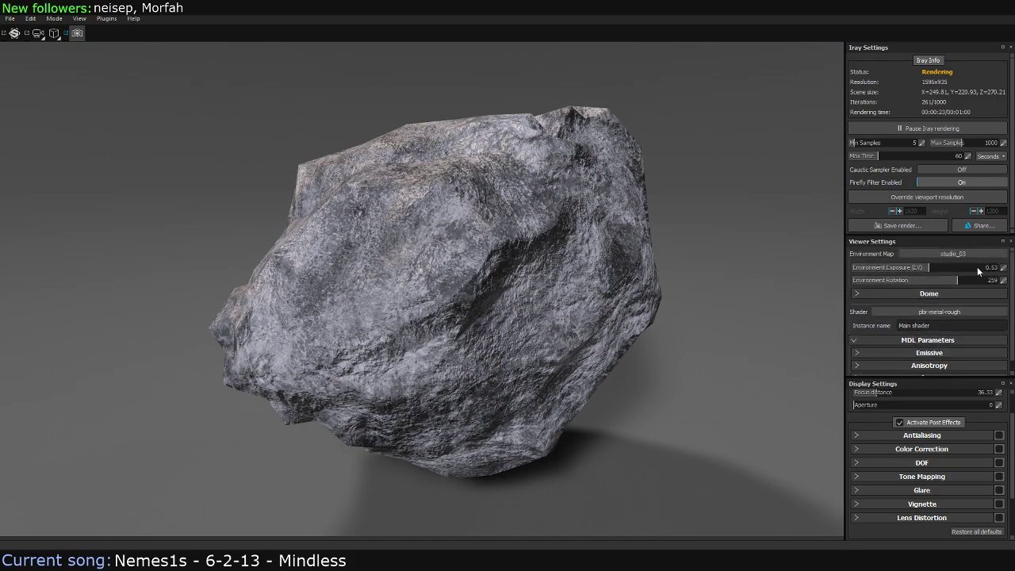
Set the Environment Exposure to 1
click(933, 269)
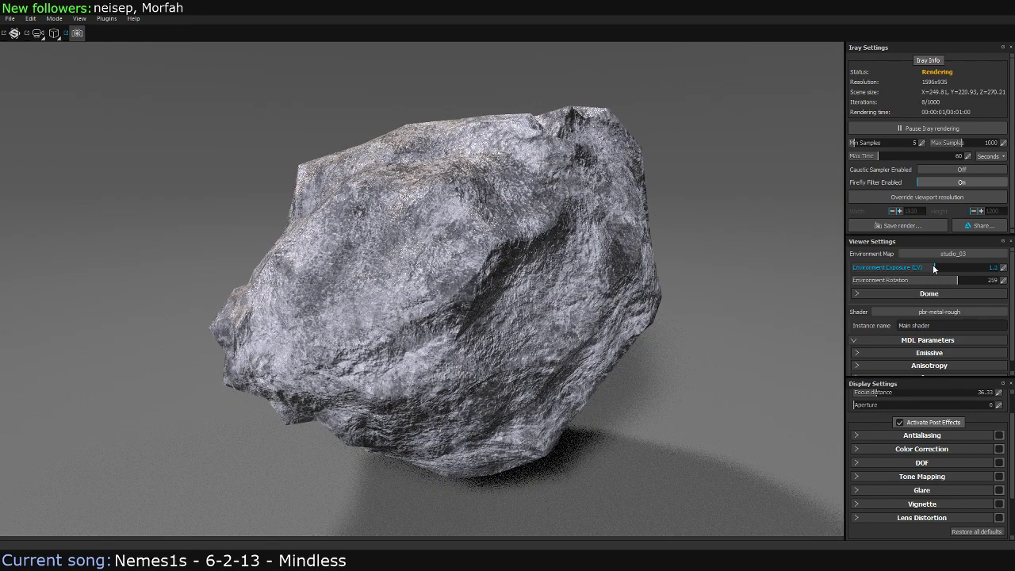
click(932, 266)
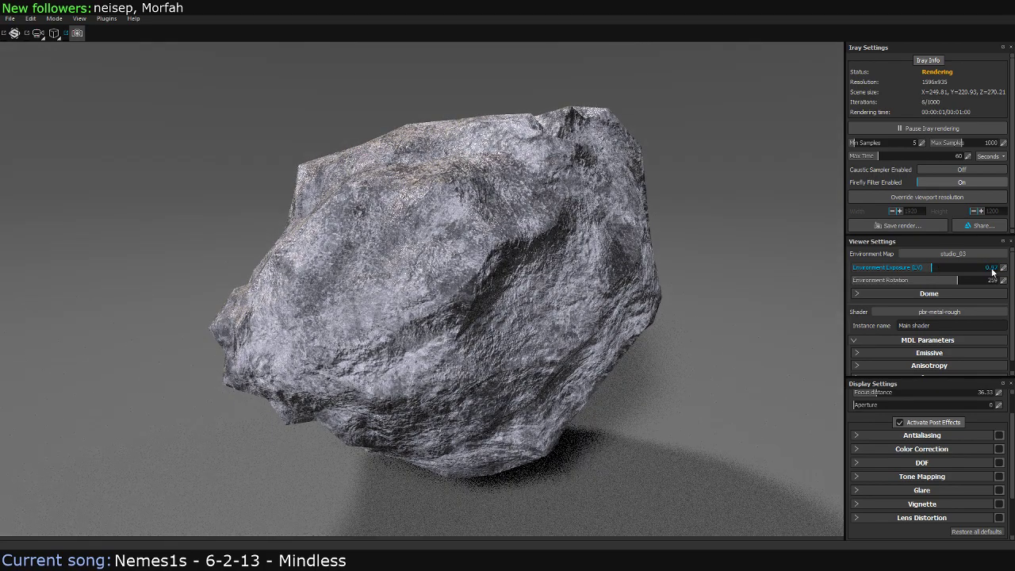
double_click(992, 270)
text(1)
key(Return)
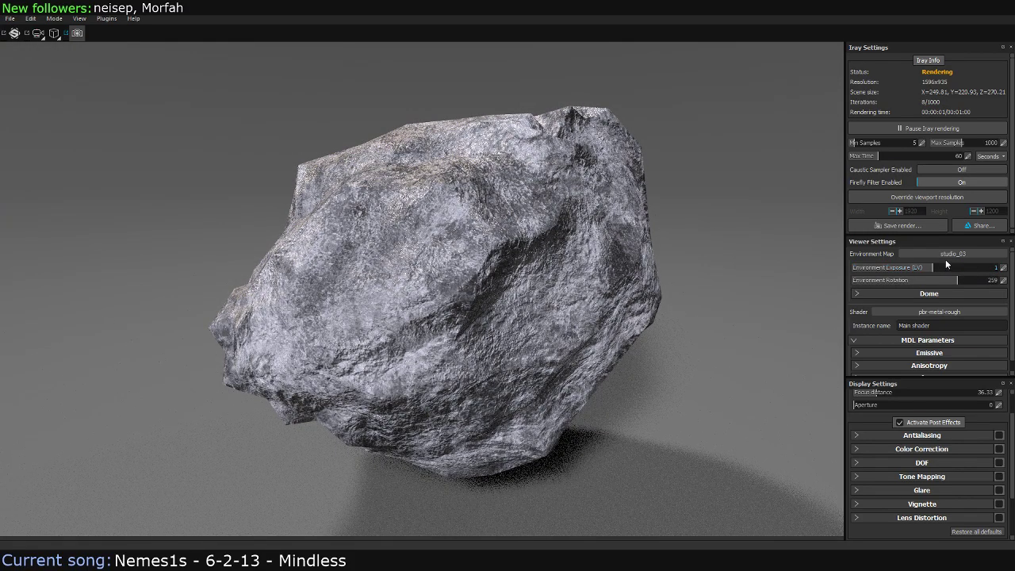
Try the bonifacio_street, cave_entry_in_the_forest and bus_garage maps, then choose over_the_clouds
click(947, 254)
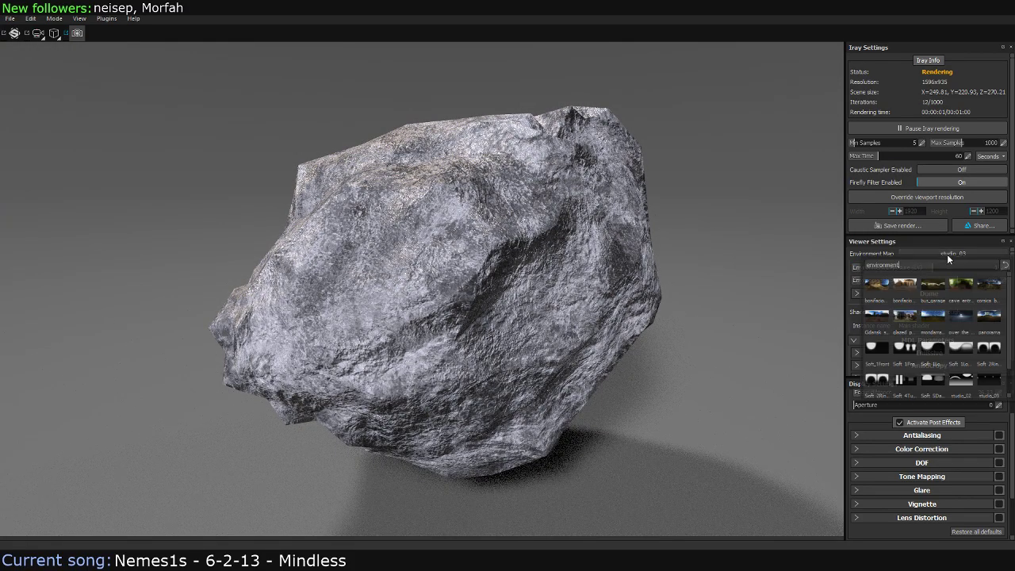
click(905, 287)
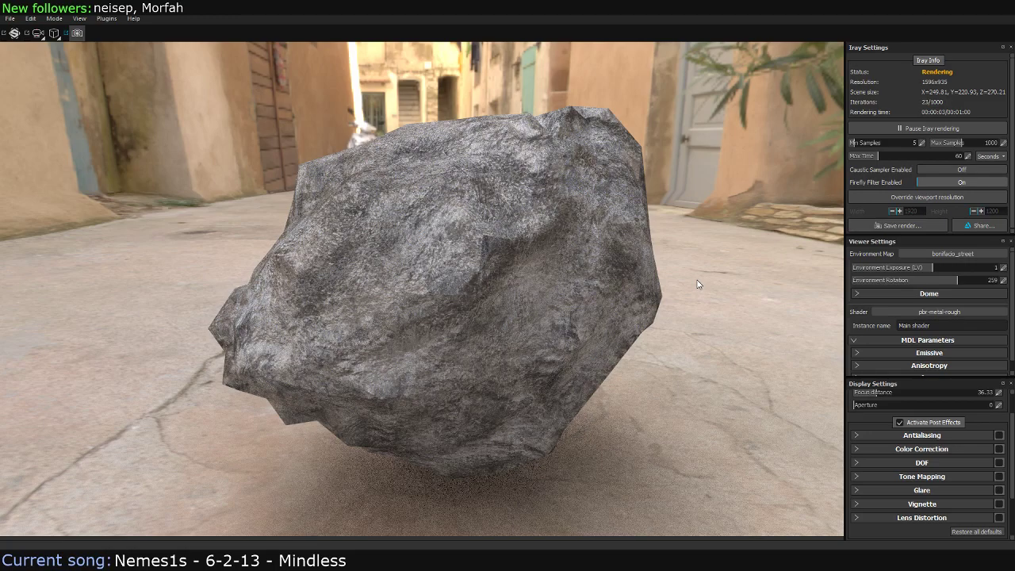
click(944, 257)
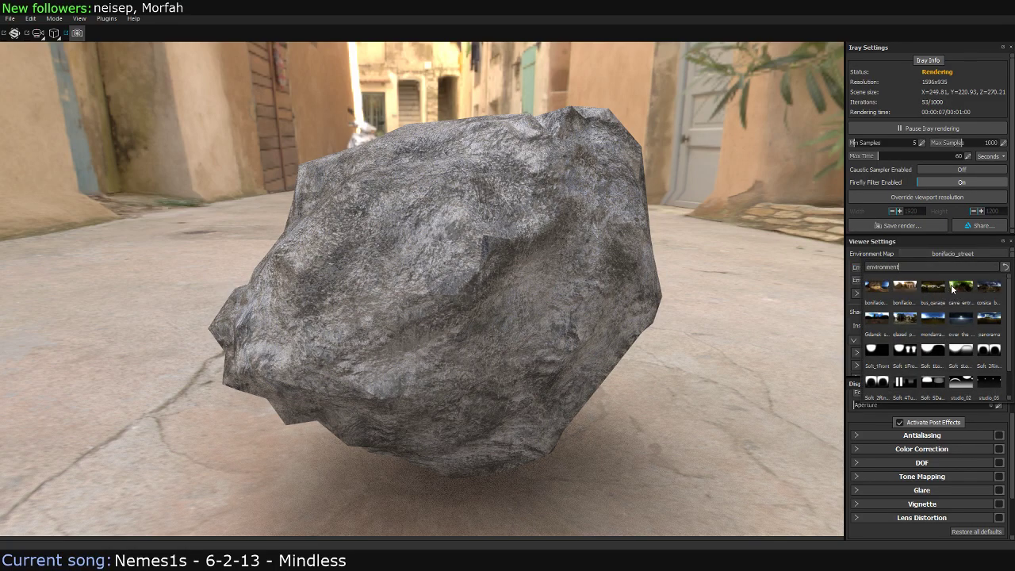
click(952, 289)
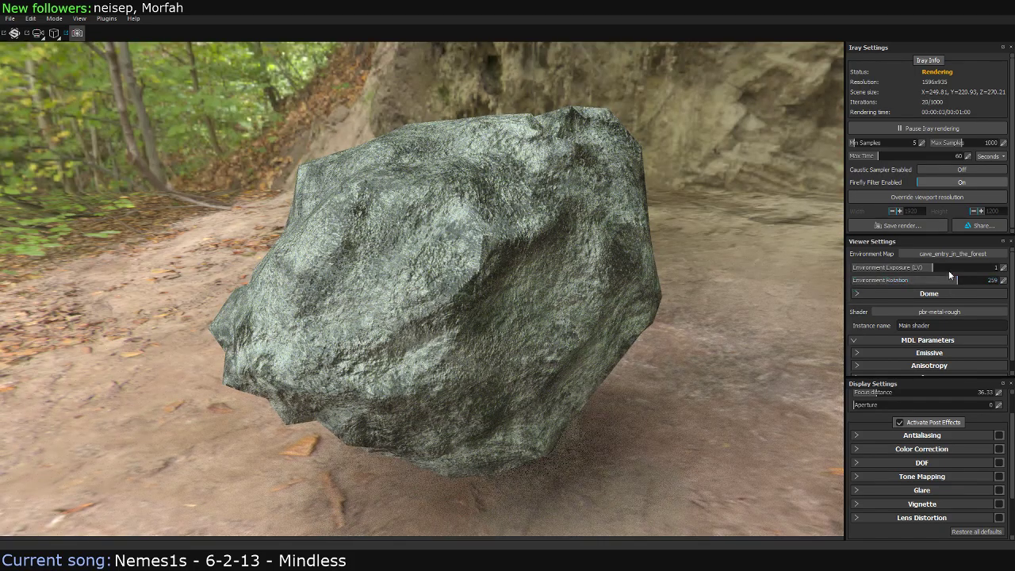
click(952, 254)
click(939, 282)
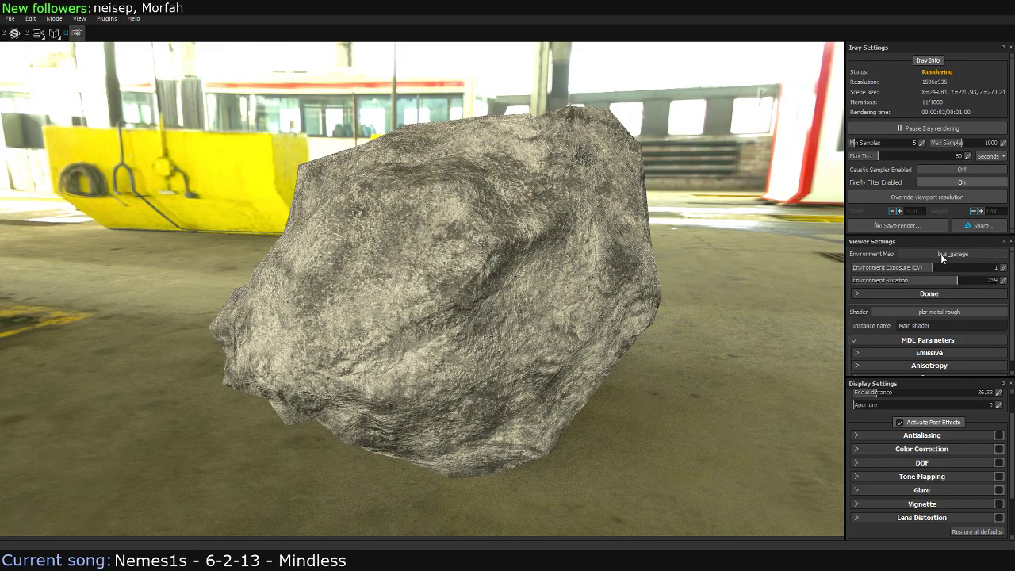
click(941, 254)
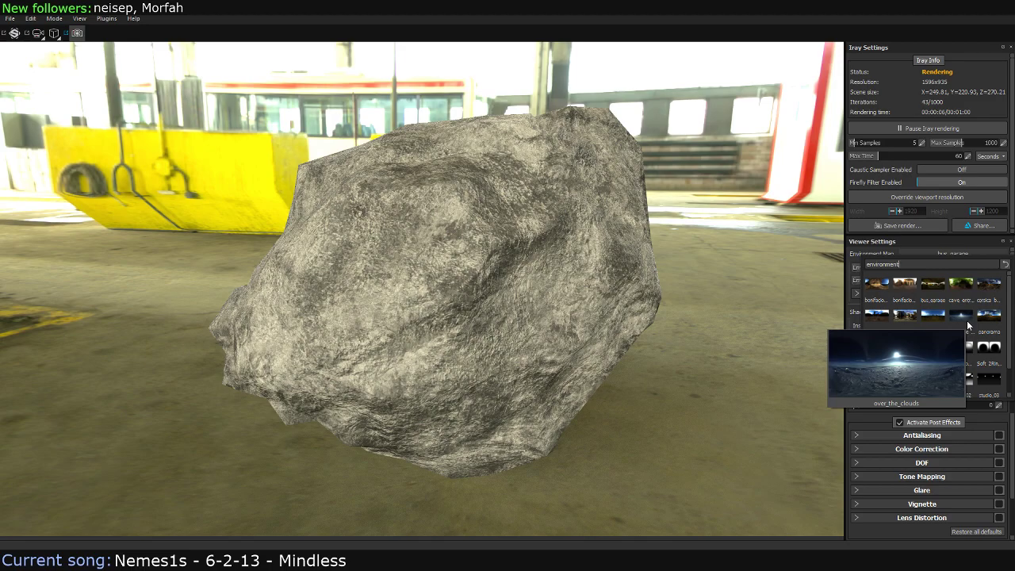
click(967, 321)
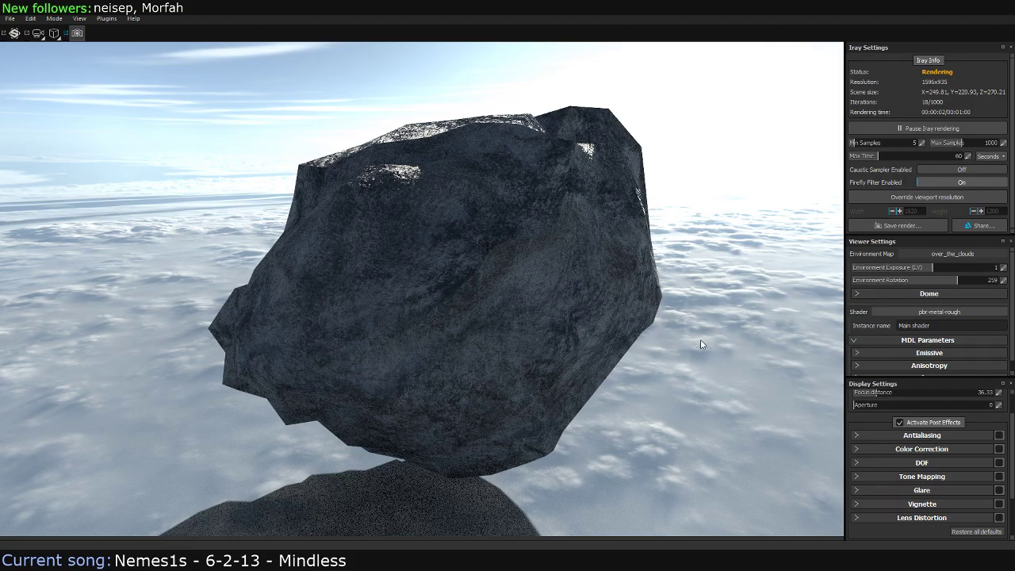
Orbit the camera until the rock and its long shadow over the clouds are framed
alt+drag(476, 261, 615, 289)
alt+drag(460, 268, 487, 292)
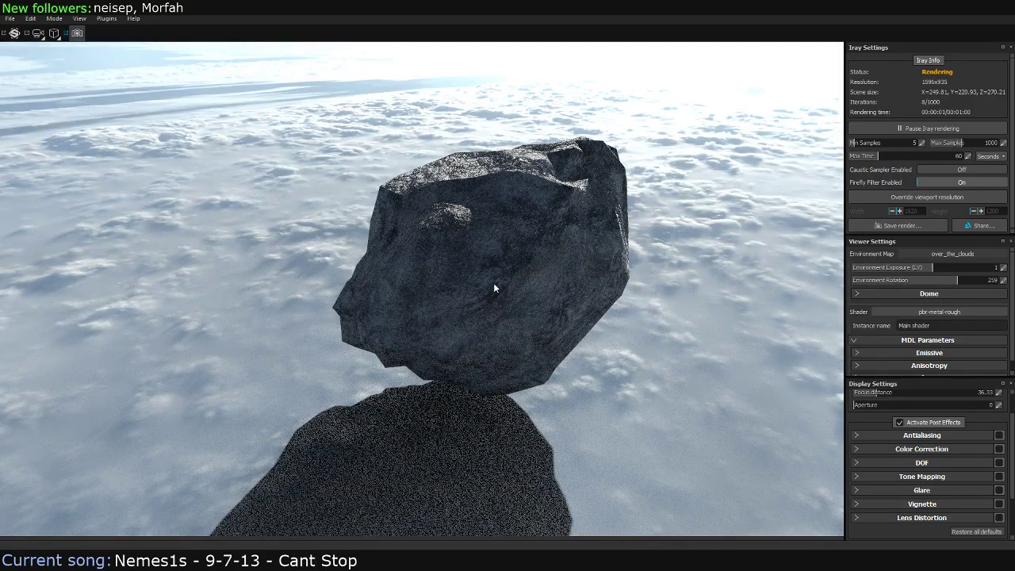
mouse_move(493, 286)
alt+mouse_down()
mouse_move(557, 285)
mouse_move(426, 314)
mouse_move(401, 286)
mouse_move(642, 309)
alt+mouse_up()
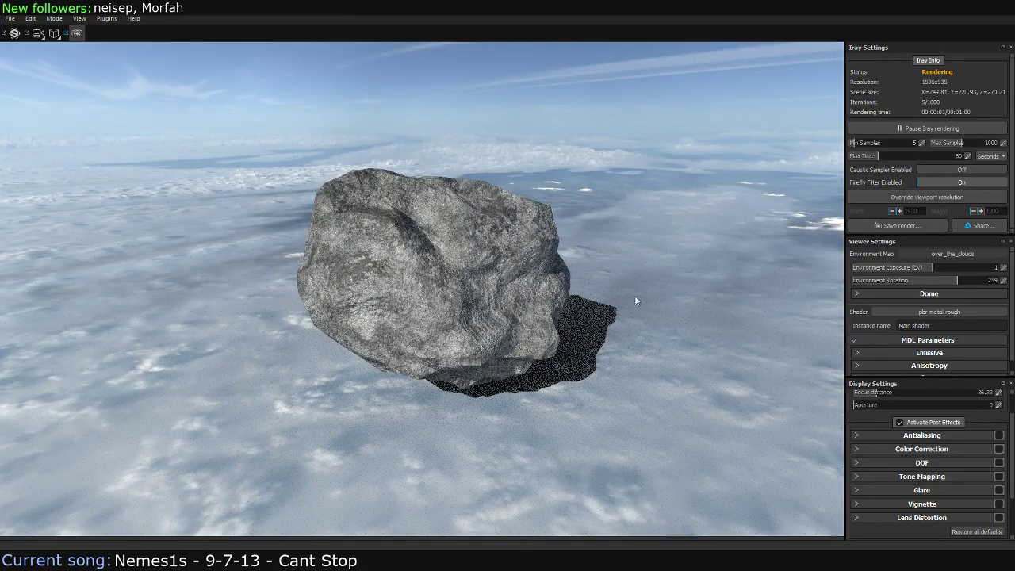
mouse_move(593, 277)
alt+mouse_down()
mouse_move(665, 322)
mouse_move(611, 304)
mouse_move(619, 300)
alt+mouse_up()
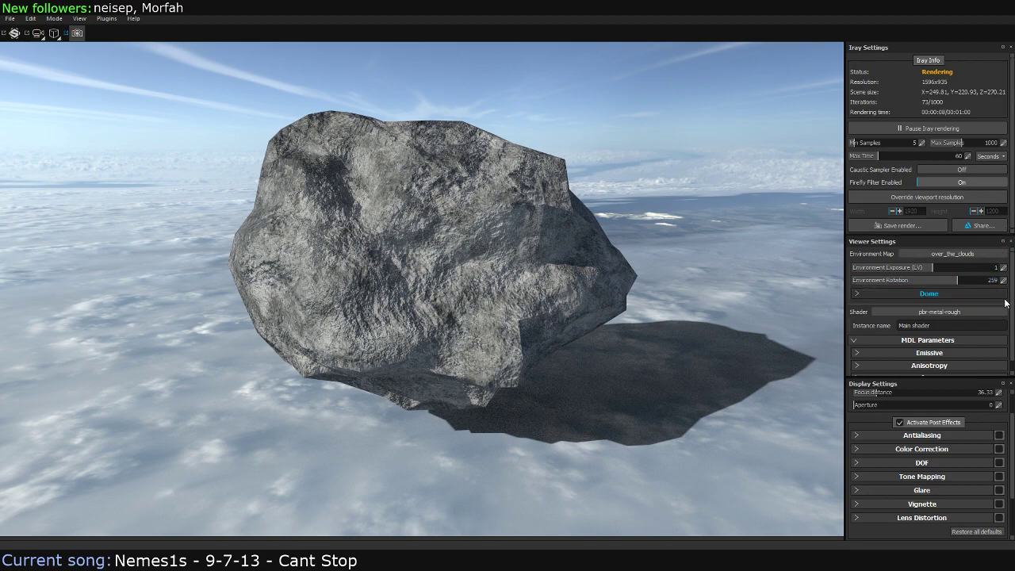
scroll(1013, 354, down, 1)
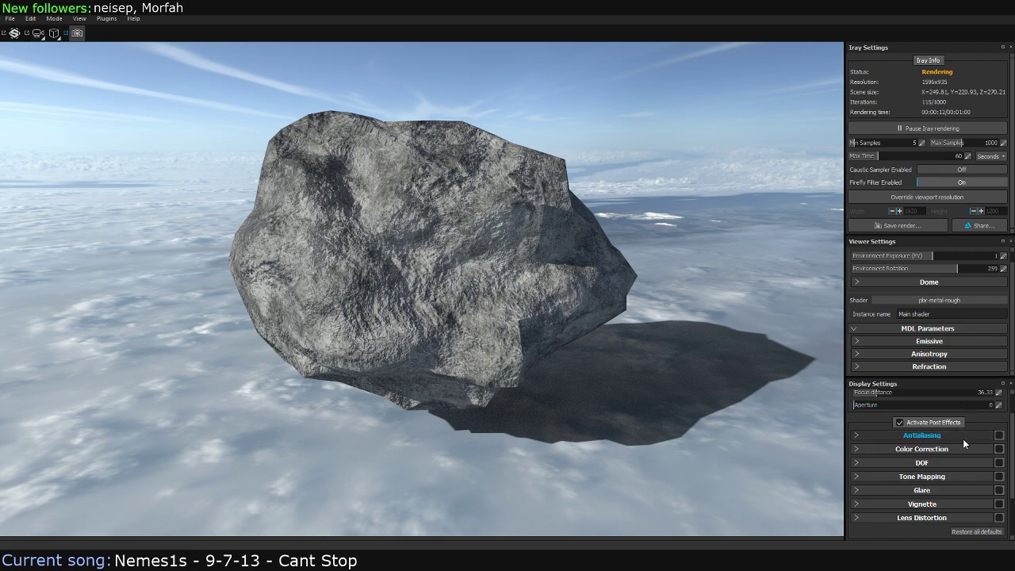
click(864, 404)
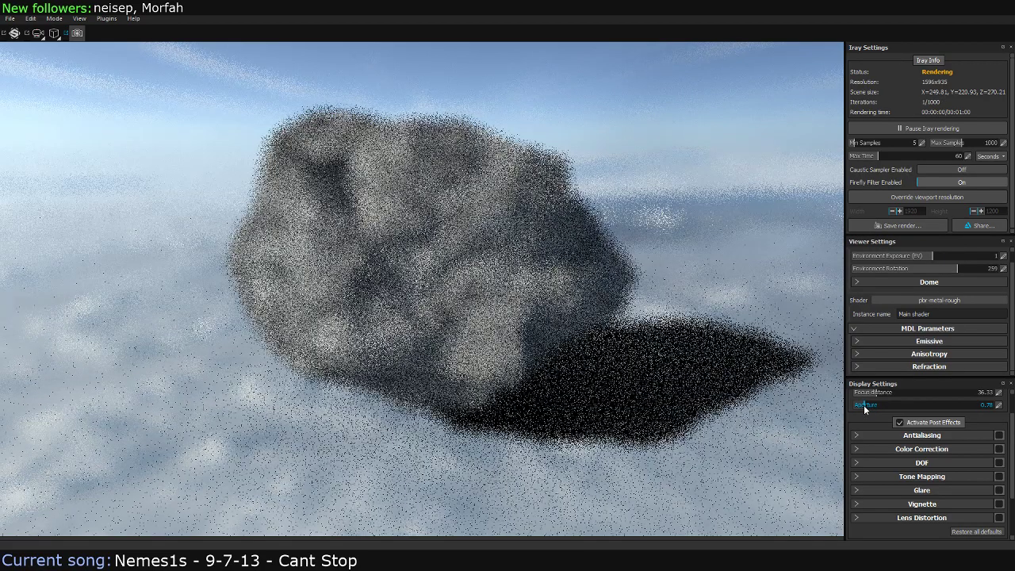
click(857, 406)
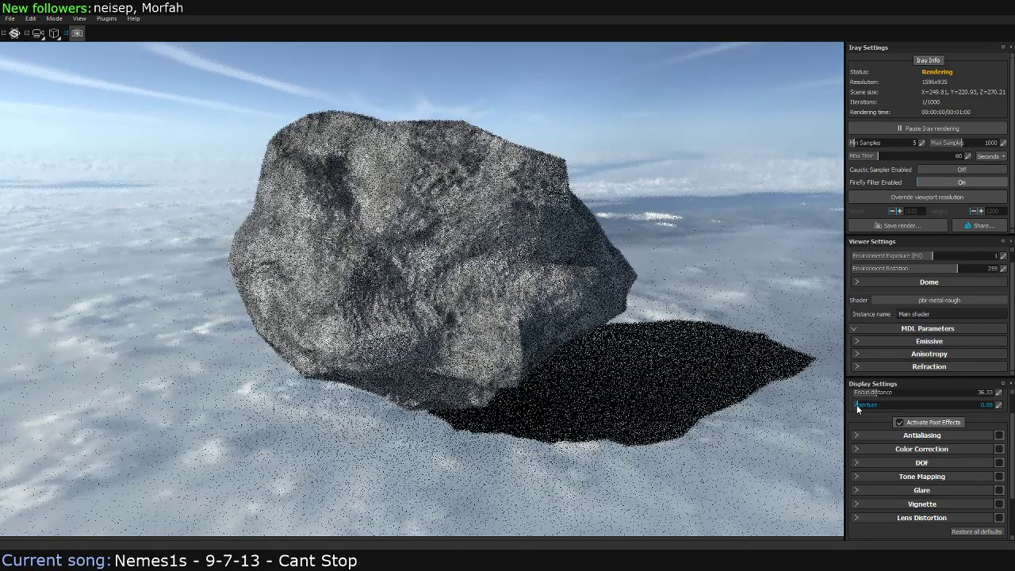
click(857, 404)
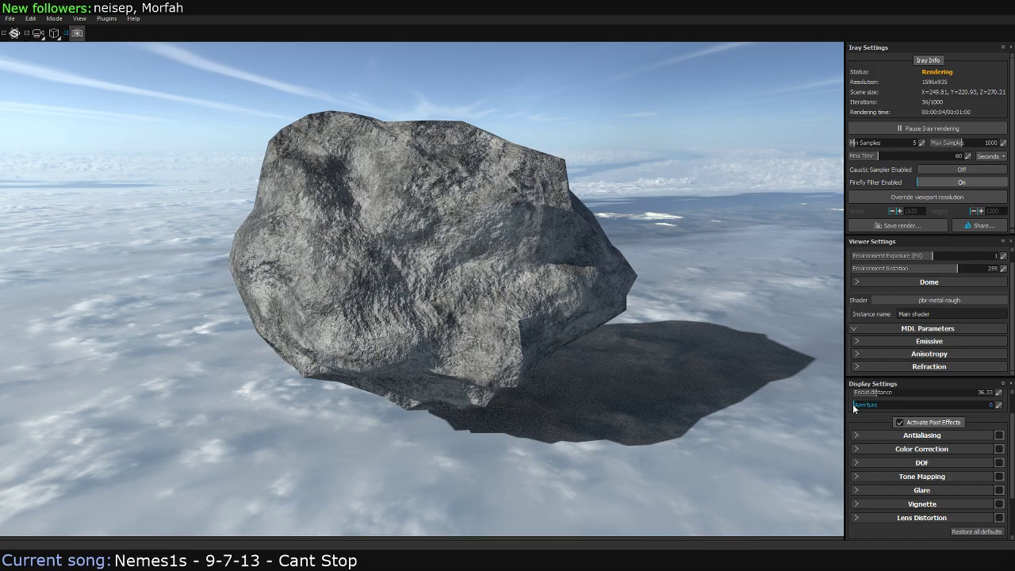
drag(855, 406, 944, 390)
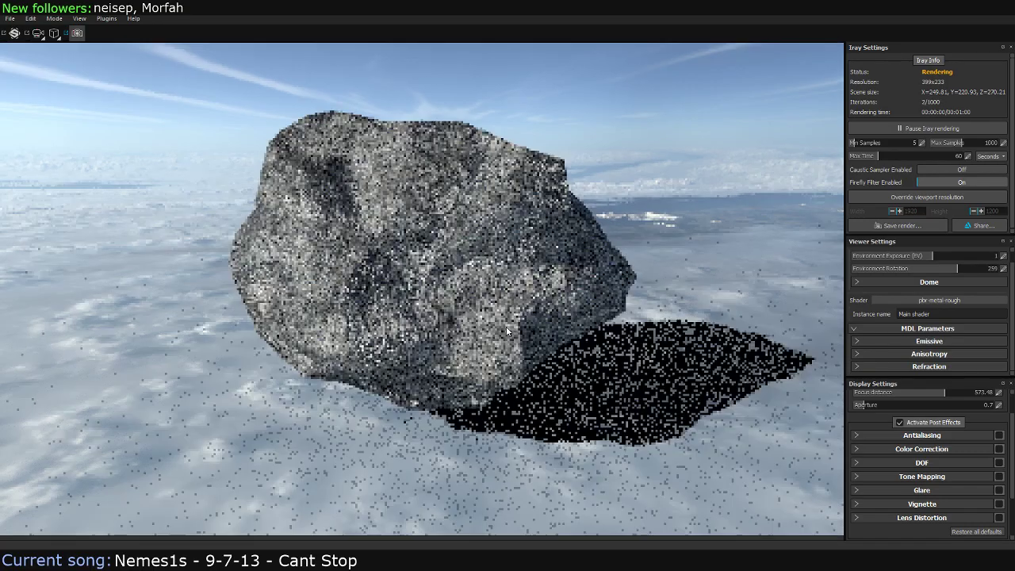
scroll(516, 328, up, 3)
mouse_move(560, 369)
alt+mouse_down()
mouse_move(536, 354)
mouse_move(548, 364)
mouse_move(579, 361)
alt+mouse_up()
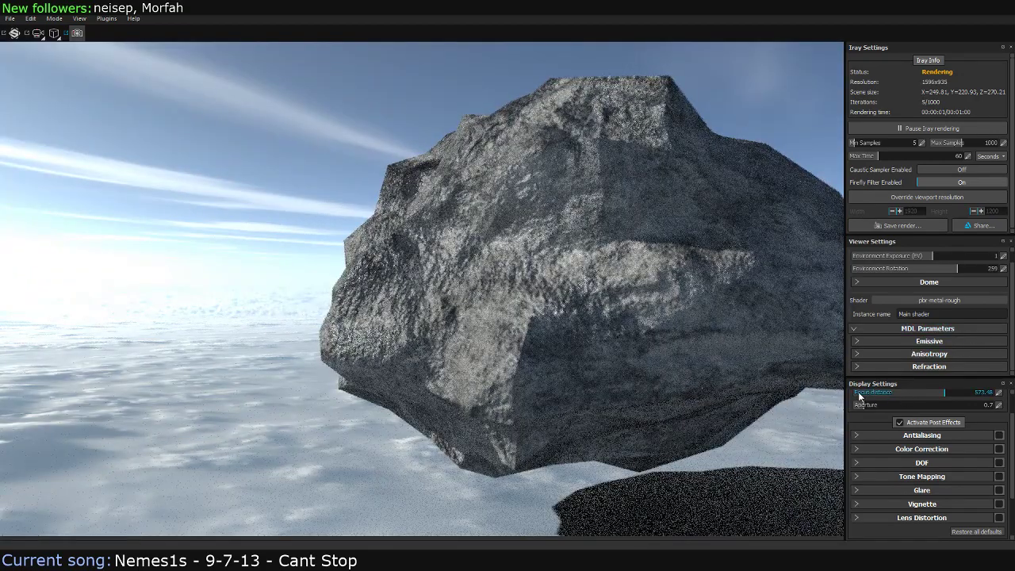
drag(944, 404, 858, 406)
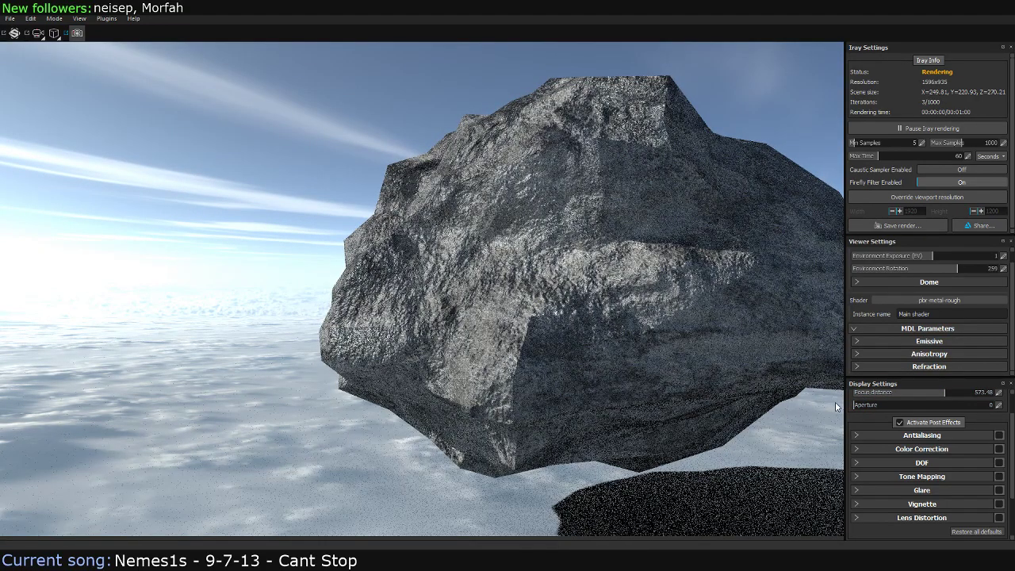
click(862, 405)
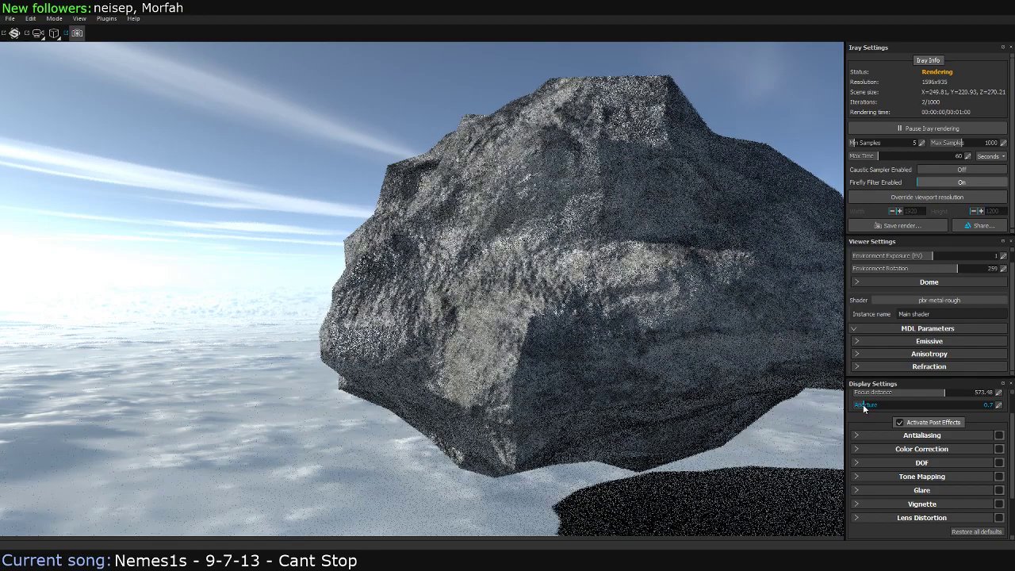
text(0.63)
key(Return)
drag(942, 392, 906, 393)
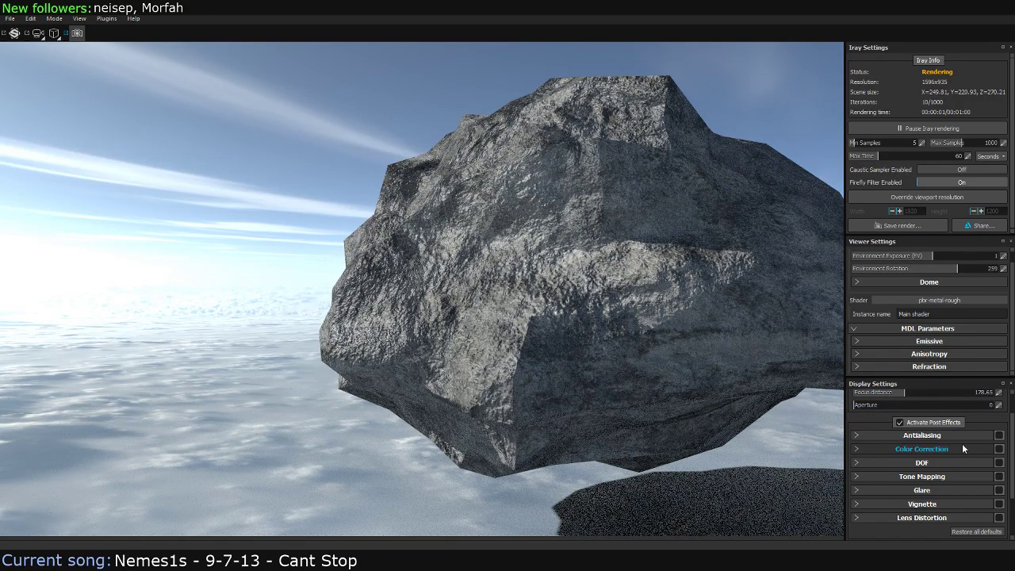
click(1000, 463)
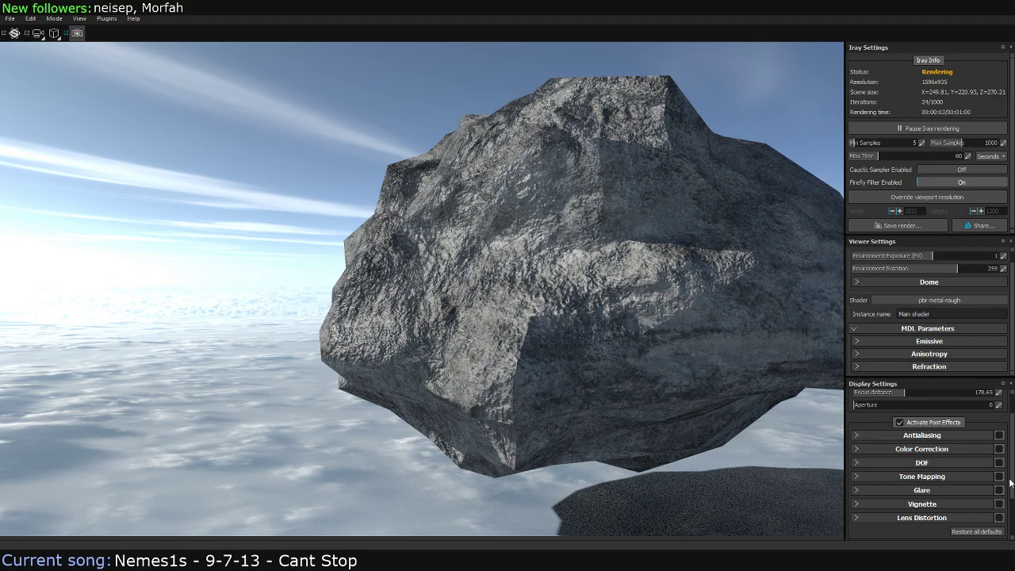
mouse_move(1010, 482)
mouse_down()
mouse_move(1009, 510)
mouse_move(1009, 449)
mouse_up()
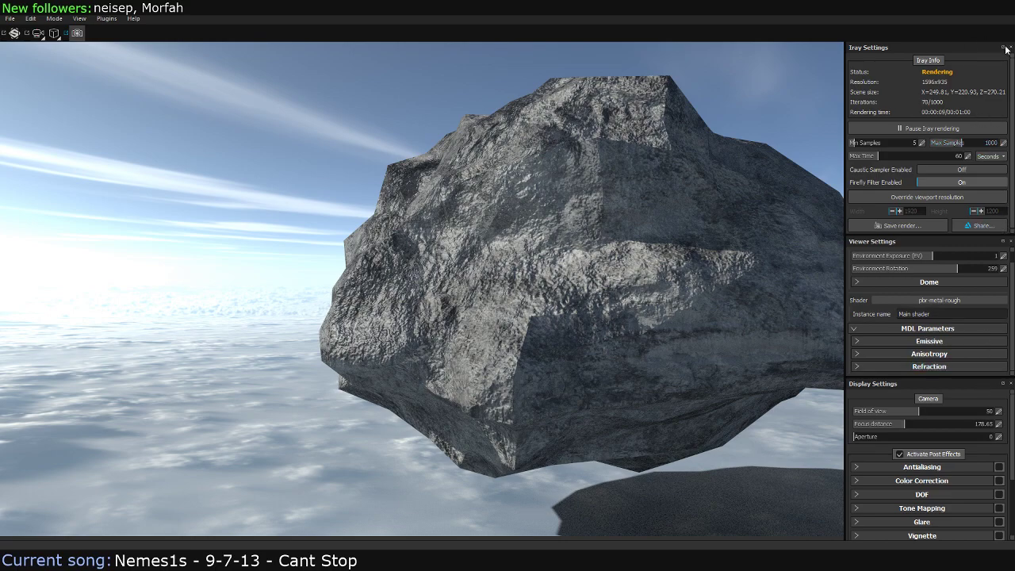
click(59, 39)
click(39, 35)
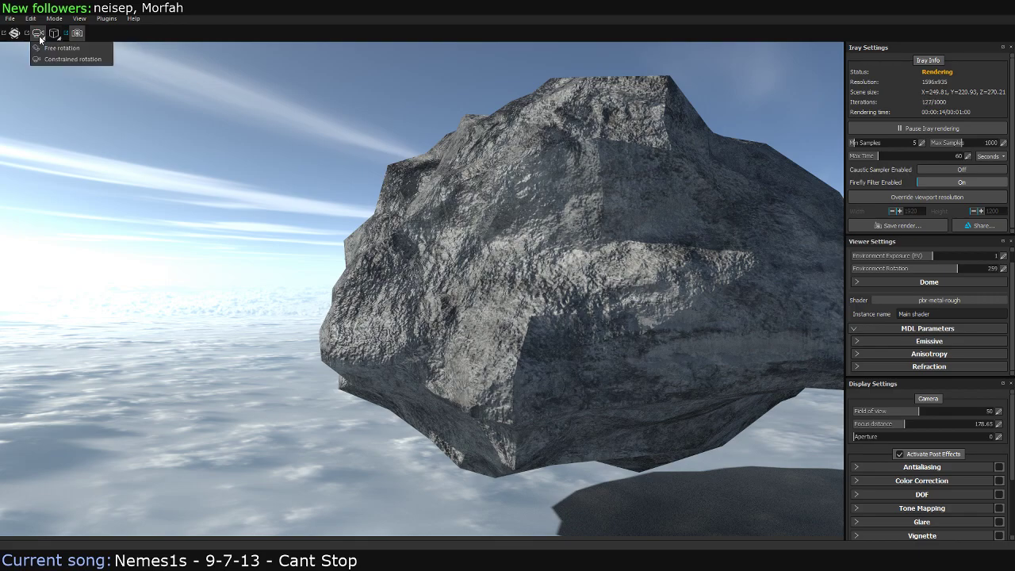
click(140, 35)
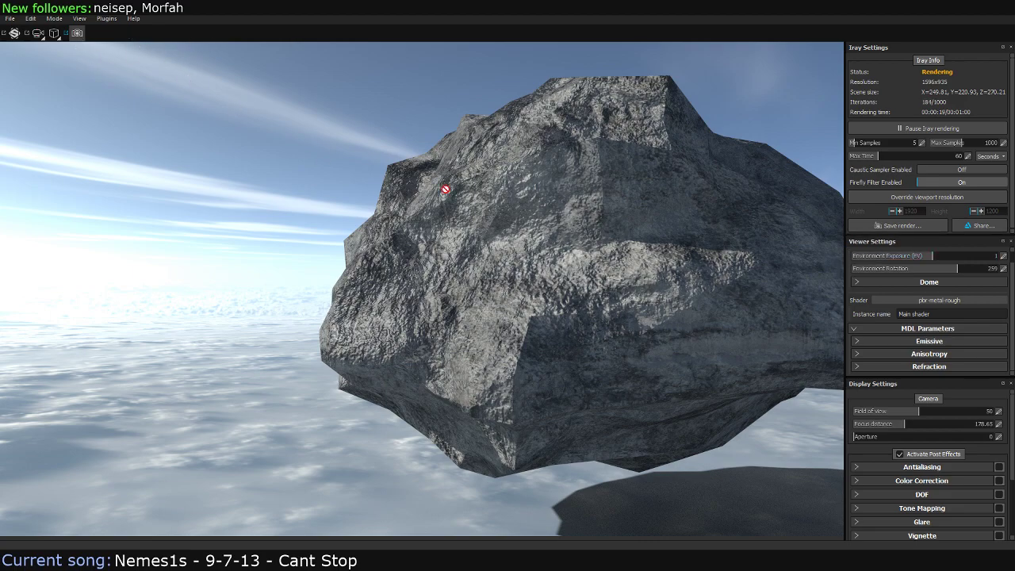
Exit the Iray render with F10 and orbit close to inspect the rock's surface and edges
key(F10)
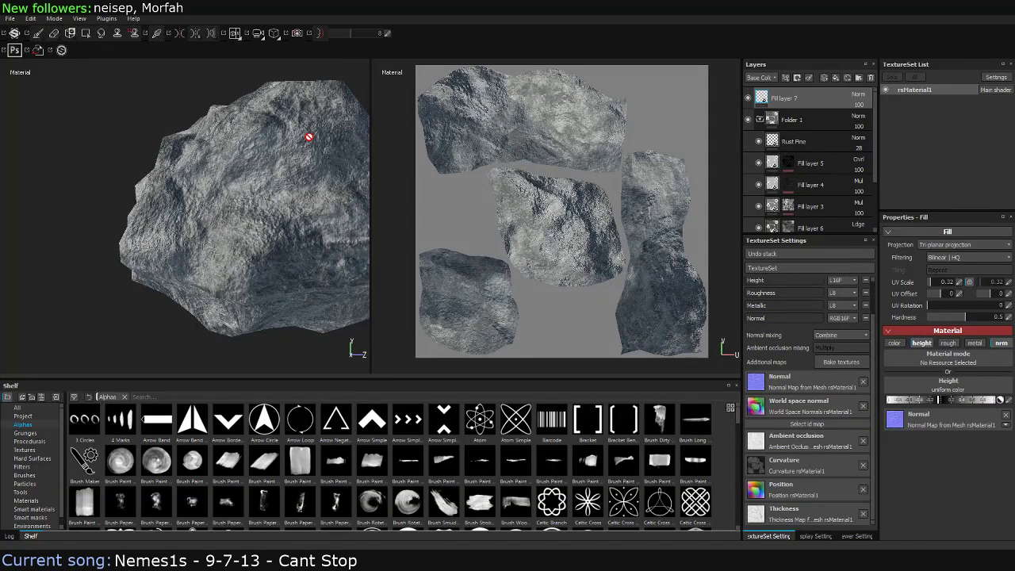
mouse_move(204, 187)
alt+mouse_down()
mouse_move(64, 188)
mouse_move(191, 209)
mouse_move(159, 193)
alt+mouse_up()
scroll(217, 232, up, 5)
mouse_move(217, 232)
alt+mouse_down()
mouse_move(145, 259)
mouse_move(220, 245)
mouse_move(140, 220)
mouse_move(257, 208)
mouse_move(159, 226)
mouse_move(227, 199)
mouse_move(206, 88)
mouse_move(204, 129)
mouse_move(235, 197)
mouse_move(274, 177)
mouse_move(198, 218)
alt+mouse_up()
alt+drag(219, 261, 272, 196)
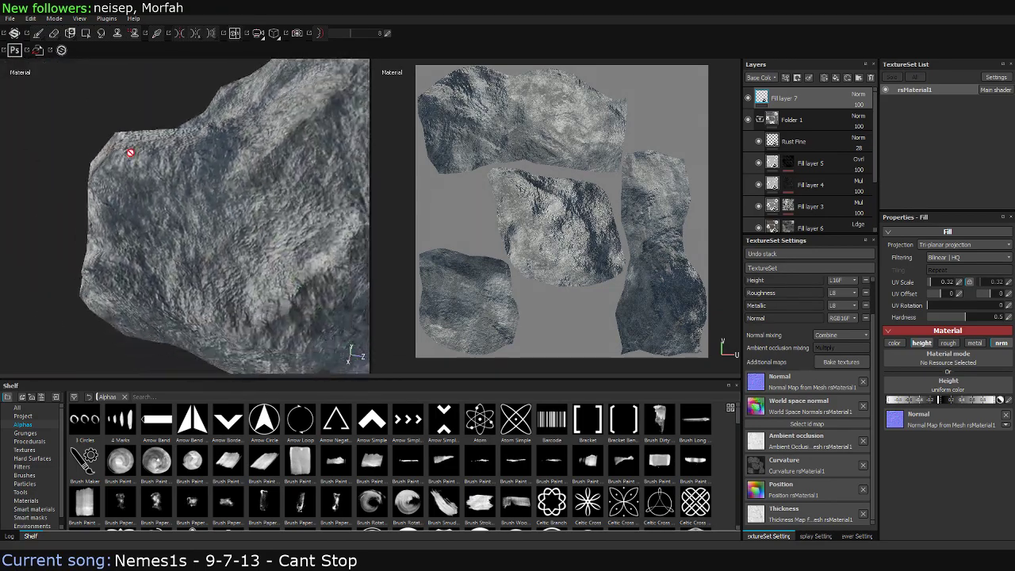
mouse_move(194, 164)
alt+mouse_down()
mouse_move(97, 140)
mouse_move(262, 259)
mouse_move(158, 172)
mouse_move(135, 172)
mouse_move(314, 178)
mouse_move(170, 164)
mouse_move(278, 168)
mouse_move(230, 173)
alt+mouse_up()
shift+right_drag(229, 172, 235, 186)
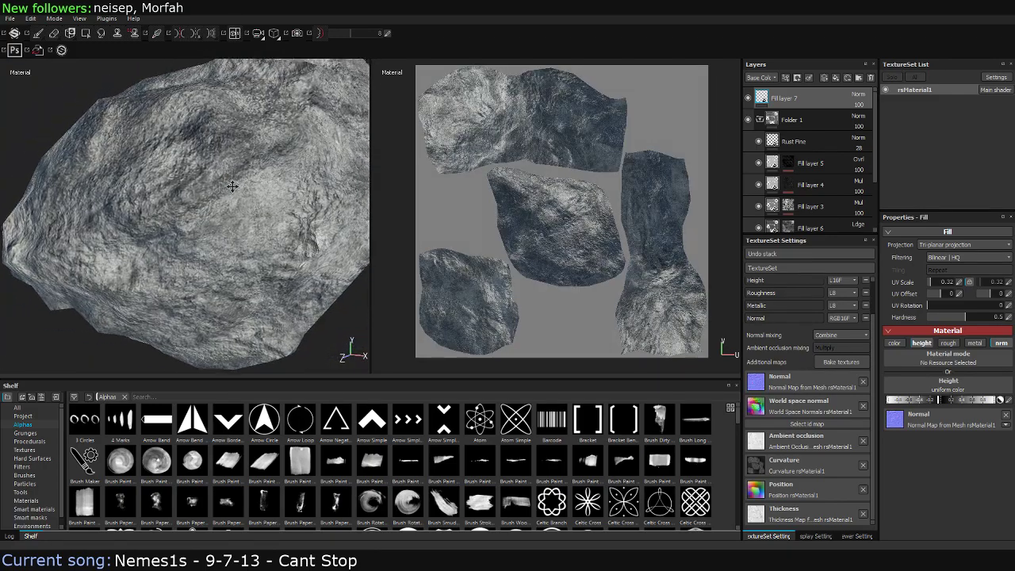
mouse_move(236, 186)
alt+mouse_down()
mouse_move(190, 208)
mouse_move(124, 193)
alt+mouse_up()
Rotate the environment lighting across the rock and view it from several other angles
shift+right_drag(125, 193, 254, 199)
mouse_move(254, 199)
alt+mouse_down()
mouse_move(145, 199)
mouse_move(233, 181)
mouse_move(203, 240)
mouse_move(307, 238)
mouse_move(227, 188)
mouse_move(253, 198)
mouse_move(238, 190)
mouse_move(145, 186)
mouse_move(146, 169)
mouse_move(109, 211)
mouse_move(280, 186)
alt+mouse_up()
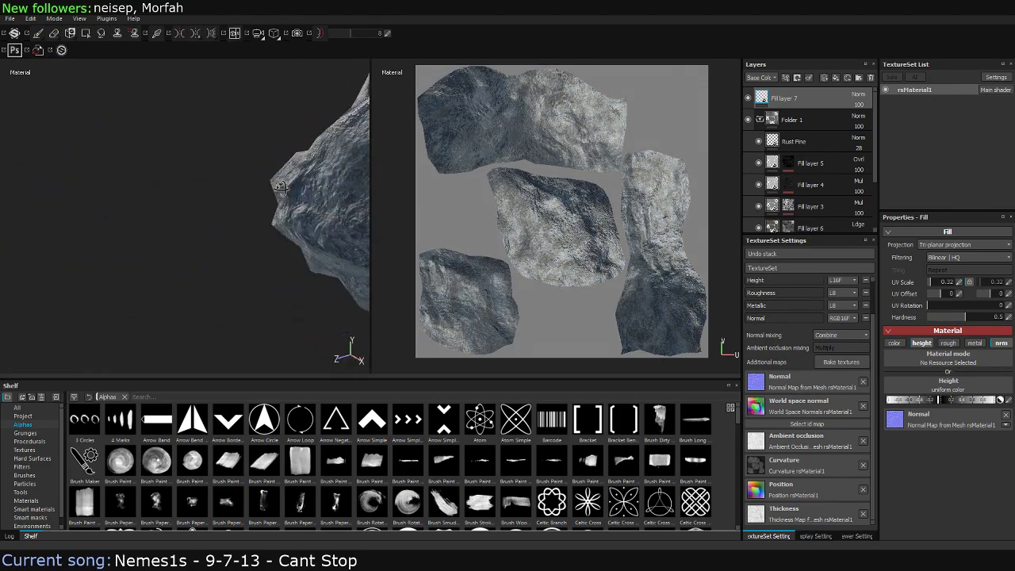
alt+middle_drag(280, 186, 203, 210)
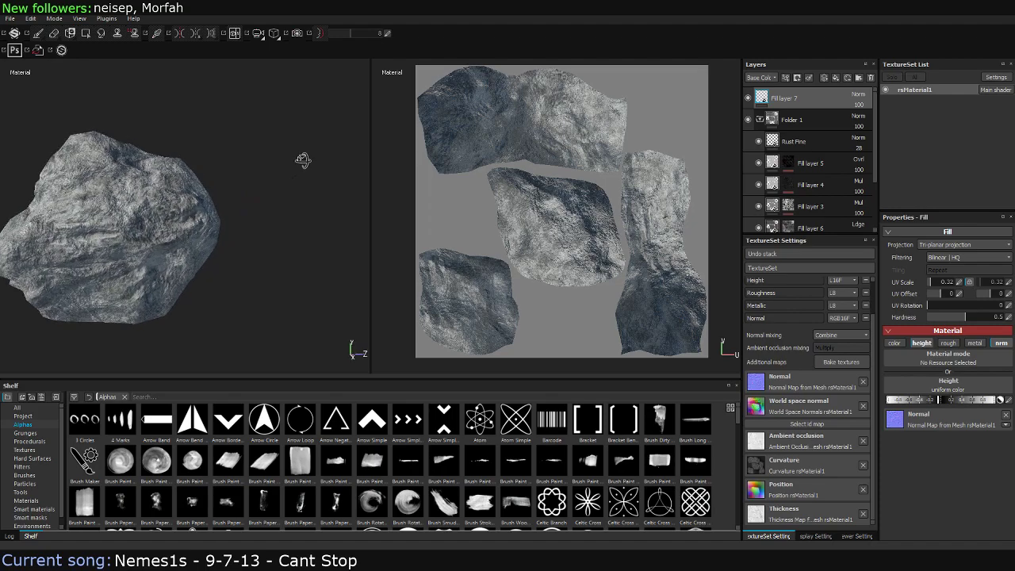
alt+drag(303, 159, 274, 121)
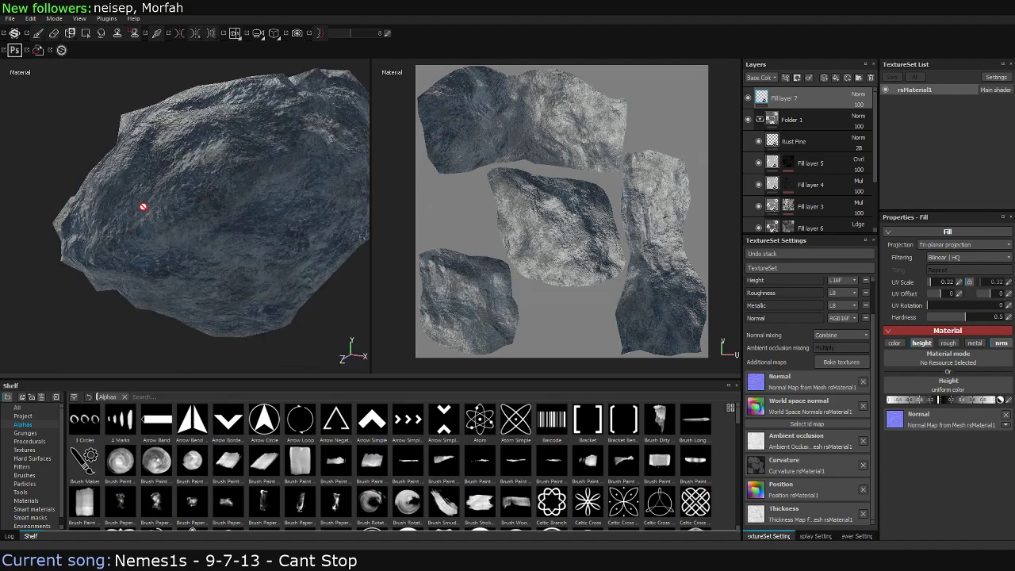
shift+right_drag(143, 207, 170, 179)
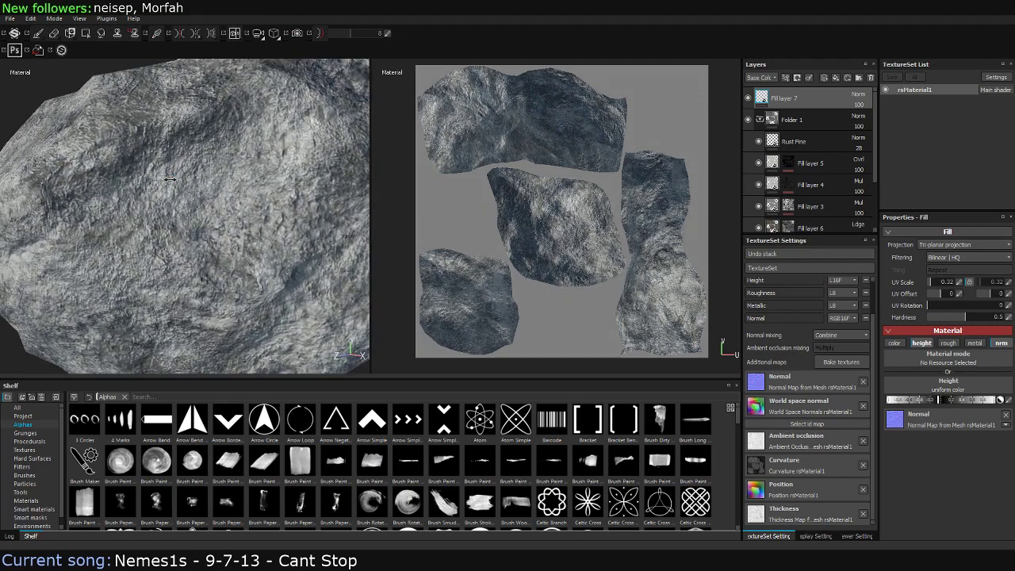
mouse_move(172, 180)
alt+mouse_down()
mouse_move(72, 198)
mouse_move(312, 168)
mouse_move(57, 174)
mouse_move(246, 198)
mouse_move(317, 225)
mouse_move(305, 235)
mouse_move(204, 170)
mouse_move(258, 188)
mouse_move(322, 182)
mouse_move(164, 161)
mouse_move(275, 165)
mouse_move(226, 153)
mouse_move(150, 204)
alt+mouse_up()
scroll(310, 238, down, 5)
scroll(275, 165, down, 4)
shift+right_drag(150, 204, 175, 157)
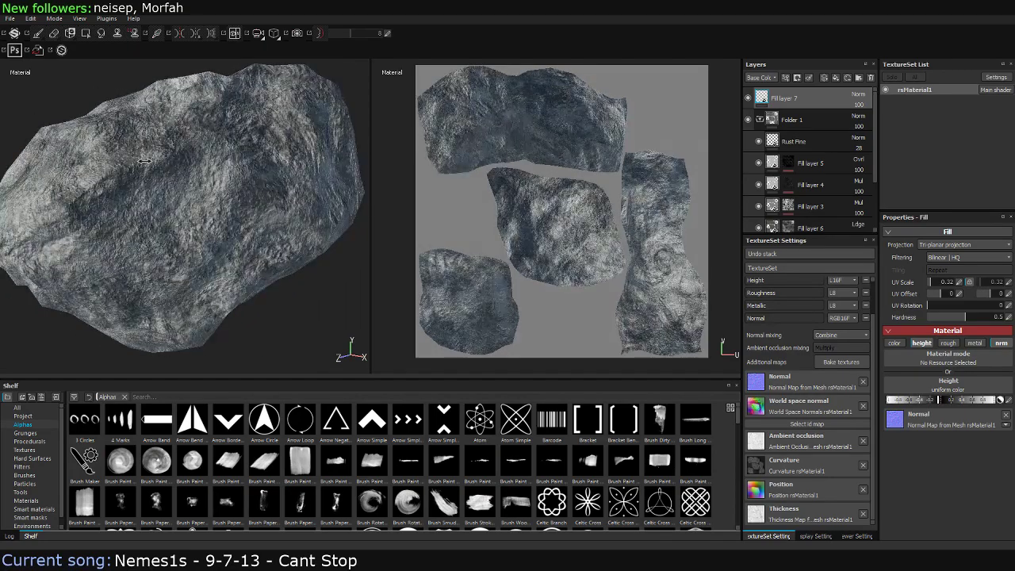
mouse_move(174, 159)
alt+mouse_down()
mouse_move(169, 181)
mouse_move(176, 157)
mouse_move(187, 184)
alt+mouse_up()
mouse_move(187, 184)
shift+right_down()
mouse_move(201, 213)
mouse_move(263, 232)
mouse_move(152, 227)
shift+right_up()
mouse_move(151, 227)
alt+mouse_down()
mouse_move(169, 141)
mouse_move(204, 196)
alt+mouse_up()
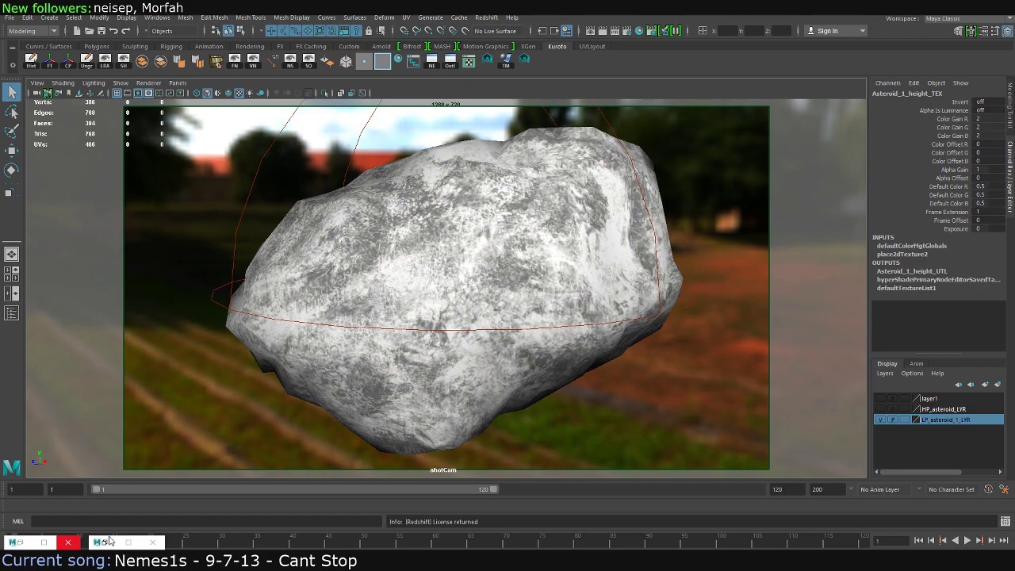
click(108, 541)
scroll(580, 321, down, 2)
scroll(580, 320, up, 3)
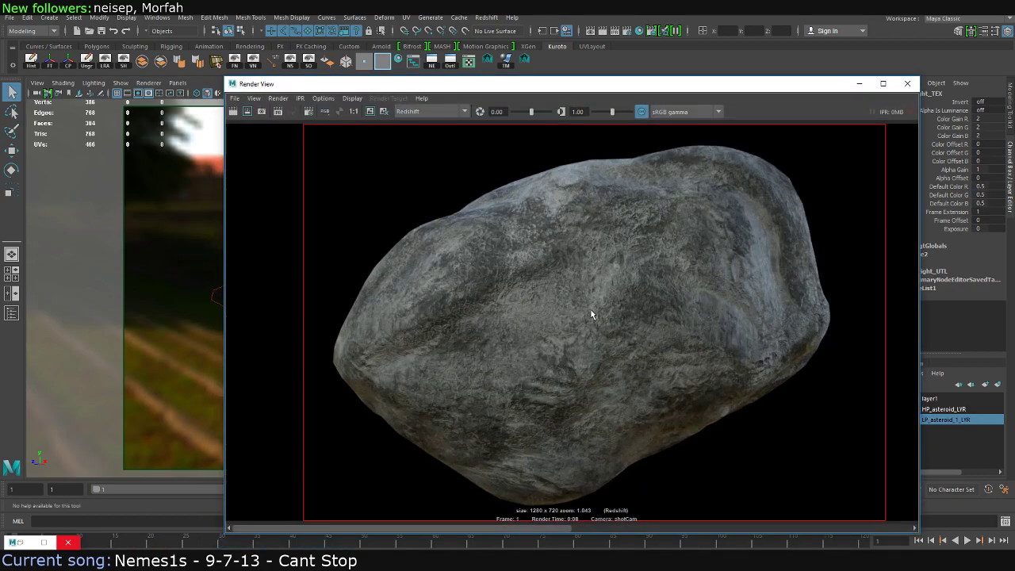
scroll(591, 315, down, 1)
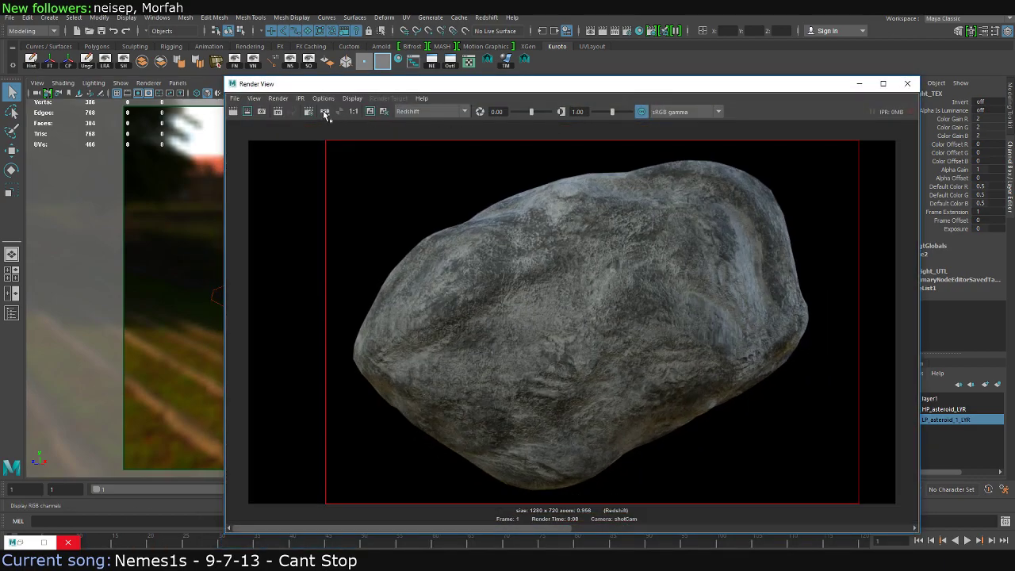
click(353, 111)
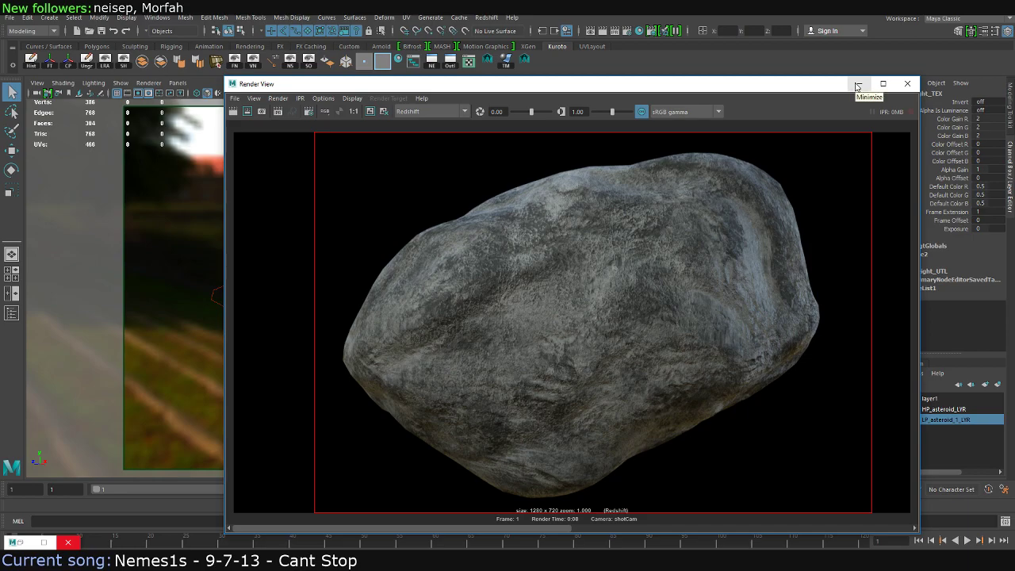
click(858, 86)
Open the asteroid mesh's attributes and expand its Displacement Map and Redshift sections
click(571, 227)
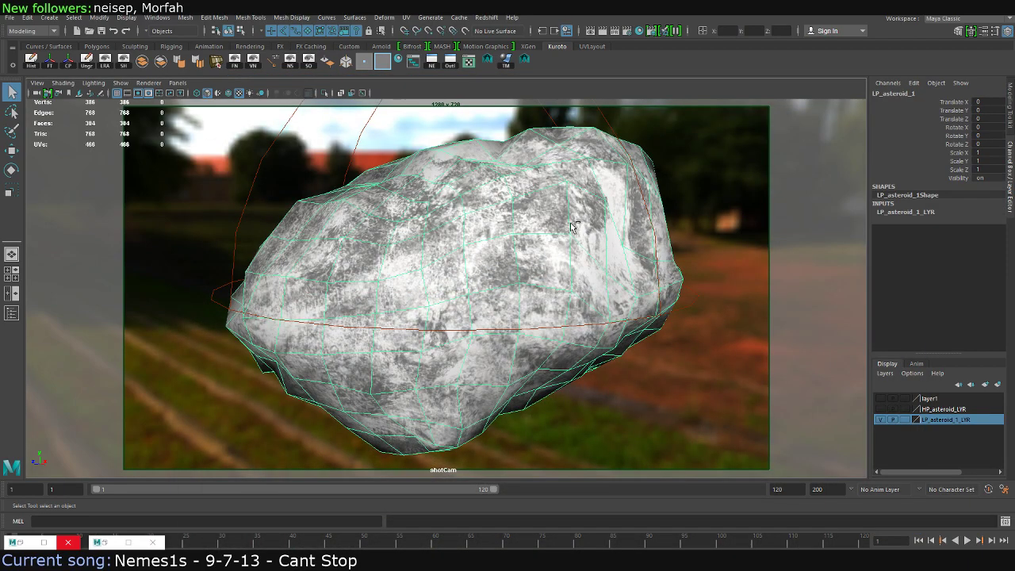
key(ctrl+a)
drag(493, 121, 577, 68)
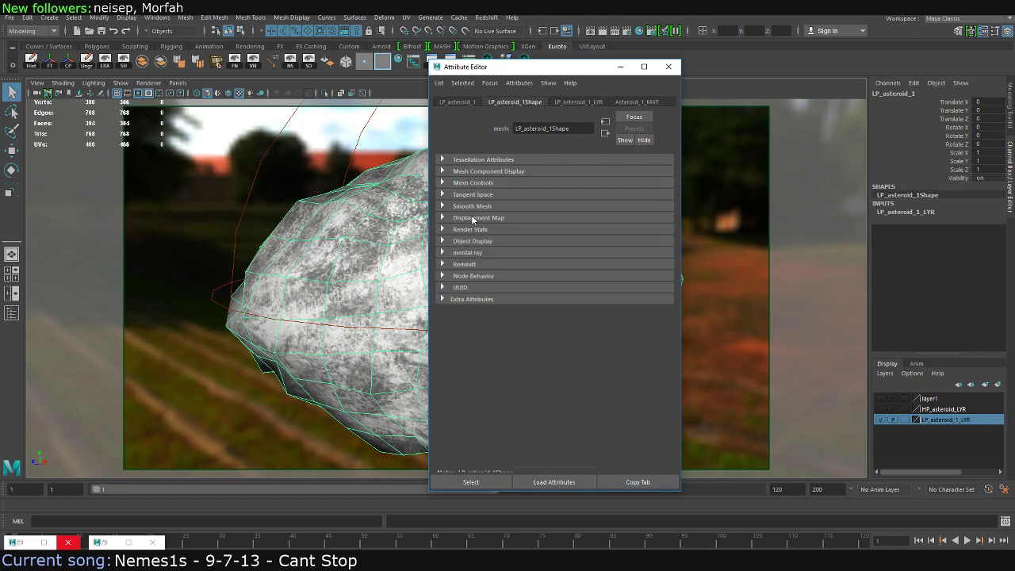
click(476, 218)
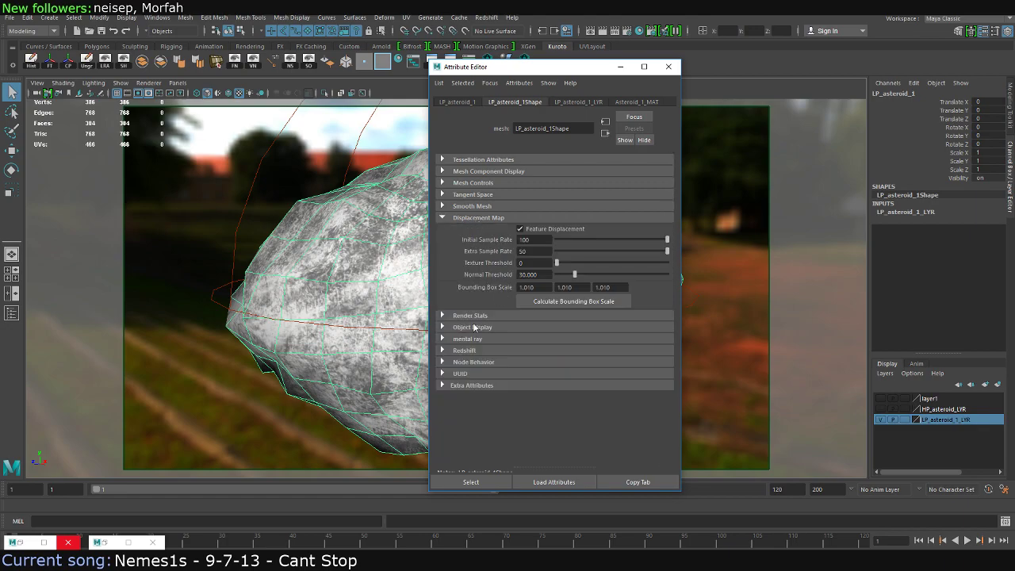
click(478, 350)
Uncheck Smooth Subdivision, close the Attribute Editor and re-render the rock with Redshift
scroll(497, 367, down, 1)
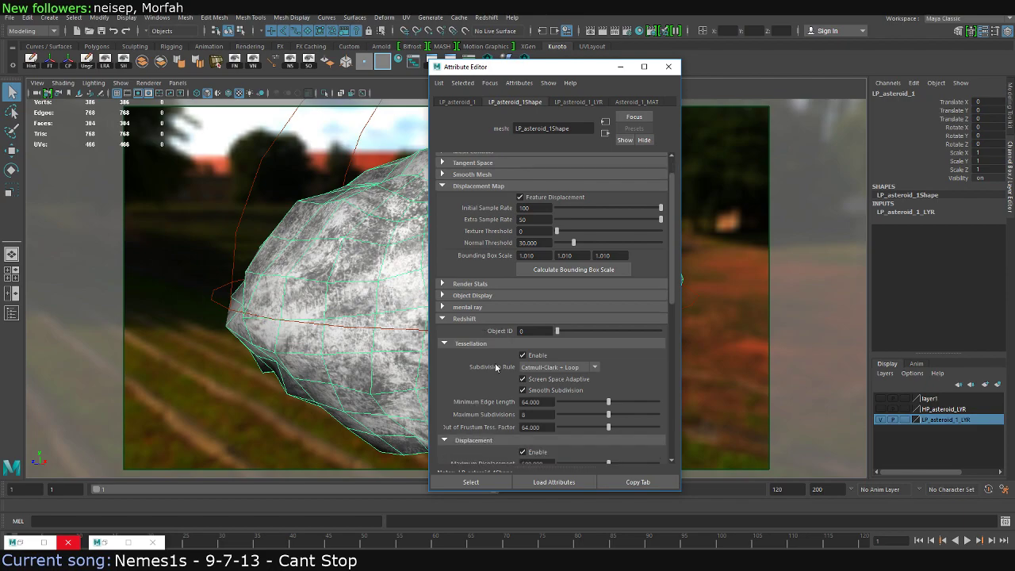
scroll(493, 367, down, 2)
scroll(491, 393, down, 2)
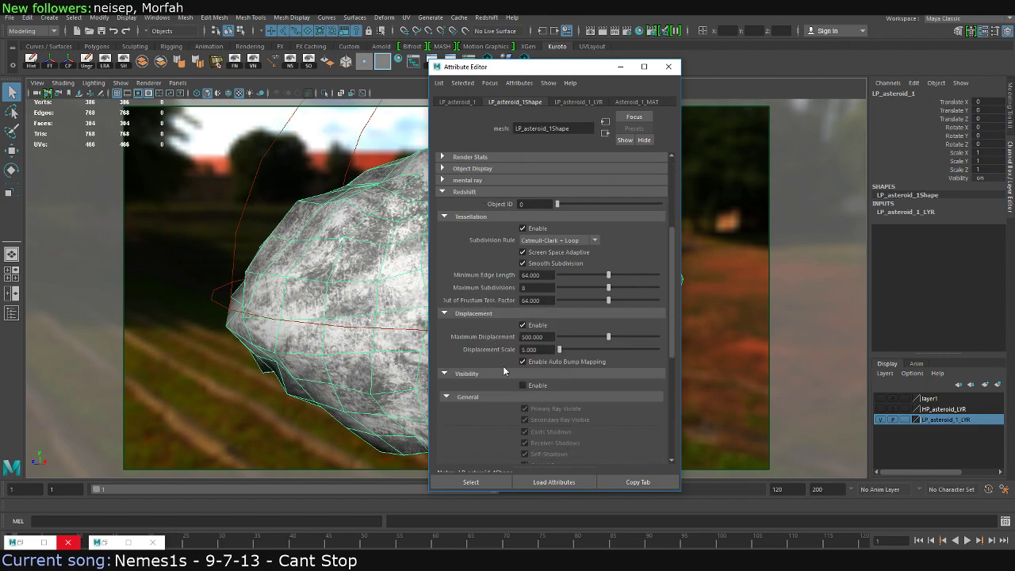
scroll(503, 364, down, 2)
scroll(504, 360, down, 3)
scroll(504, 356, down, 2)
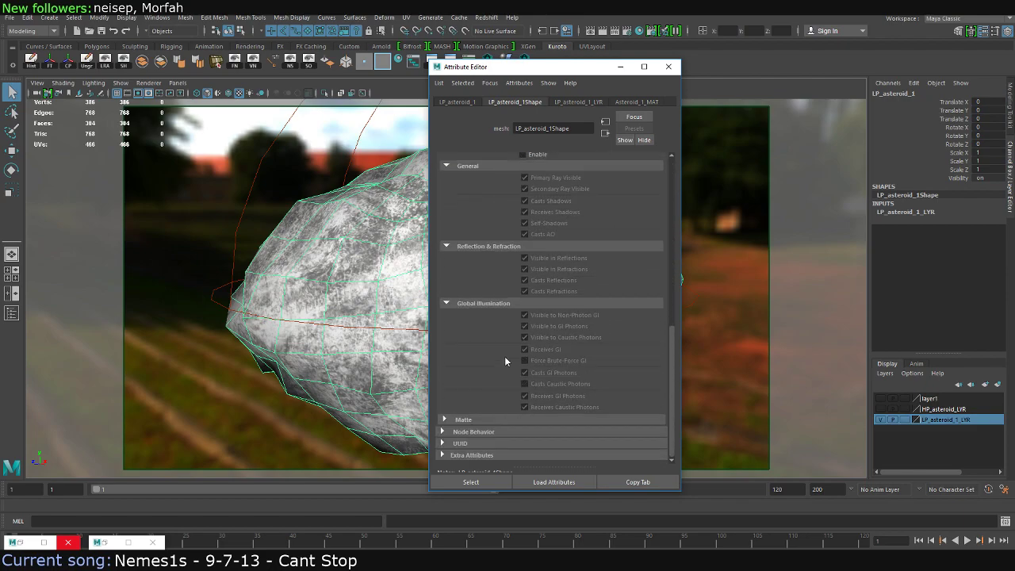
scroll(504, 356, up, 5)
scroll(505, 355, up, 3)
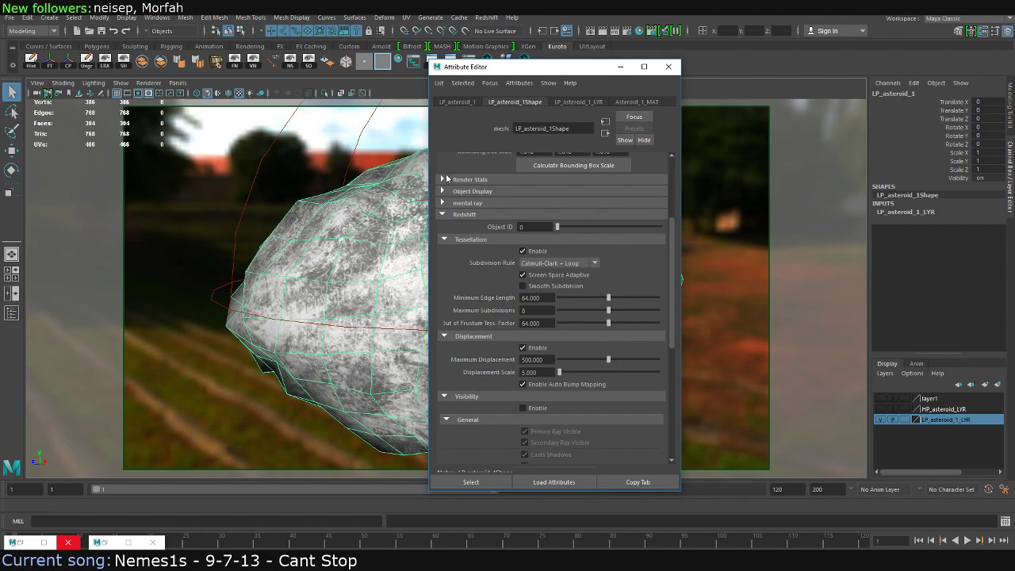
click(669, 66)
click(603, 31)
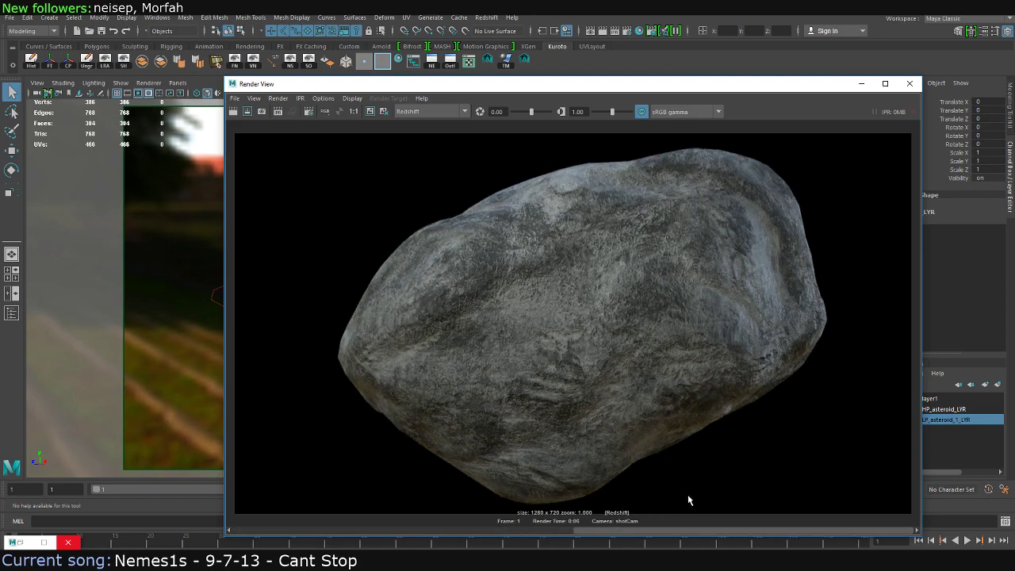
Keep the current render image, close Render View and save the scene
click(370, 112)
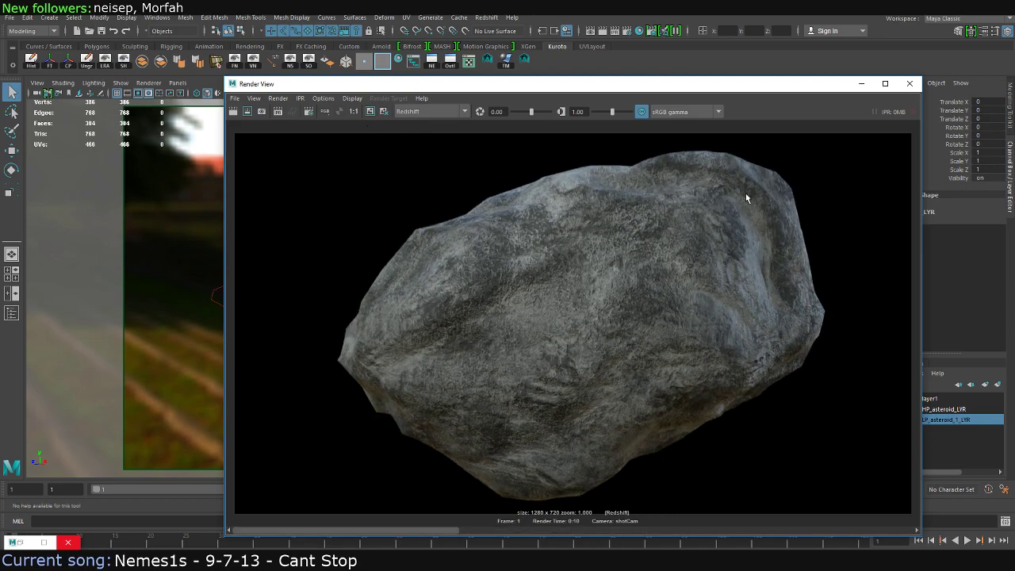
click(910, 84)
click(9, 18)
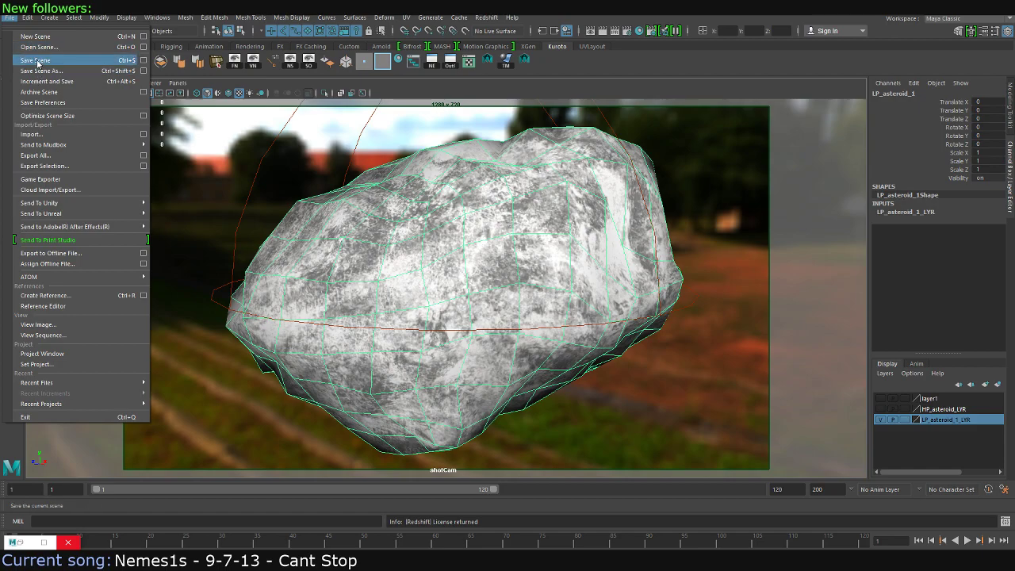
click(35, 60)
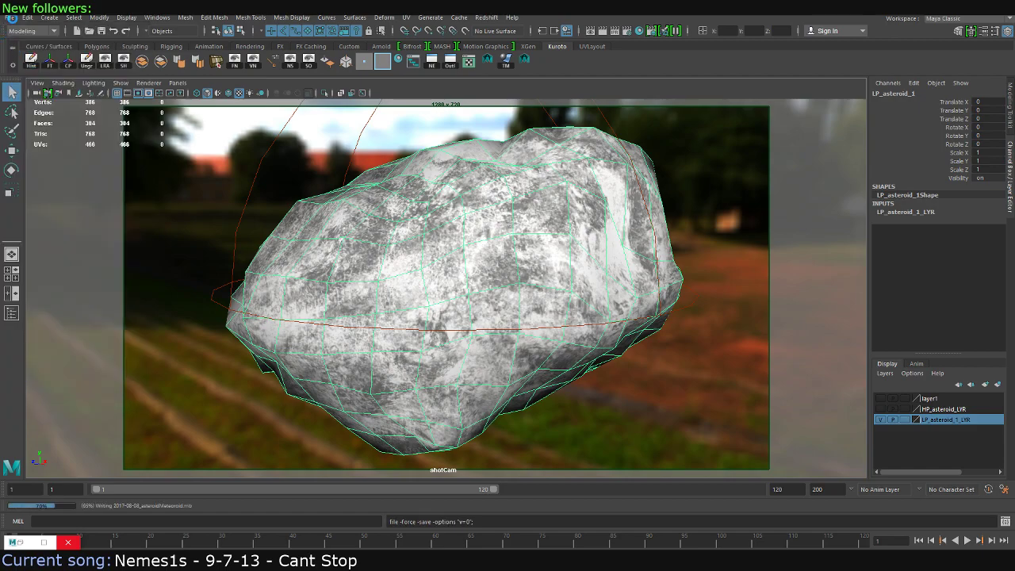
Open the newNormalBake asteroidMeteoroid .mb scene
click(10, 17)
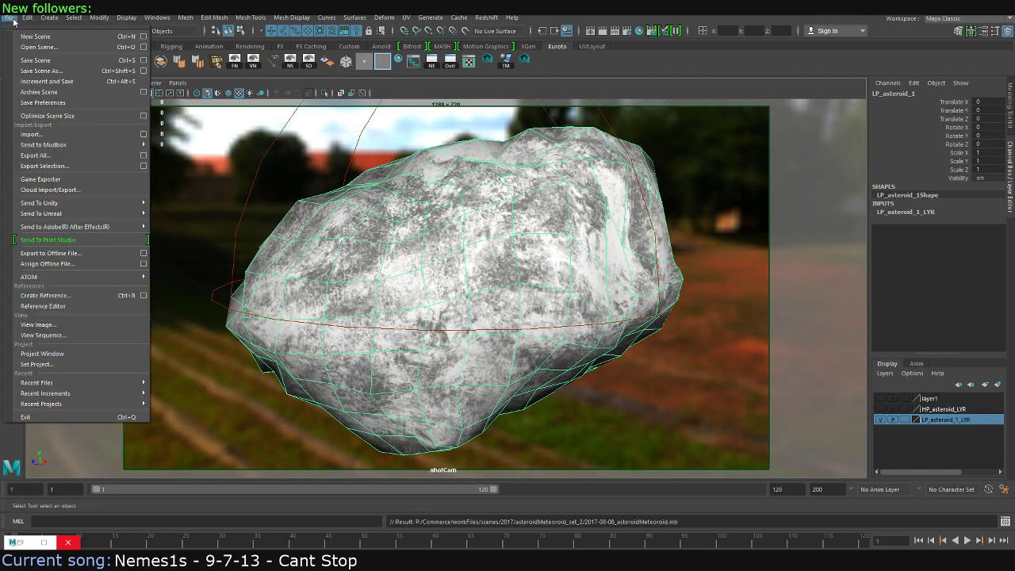
click(41, 48)
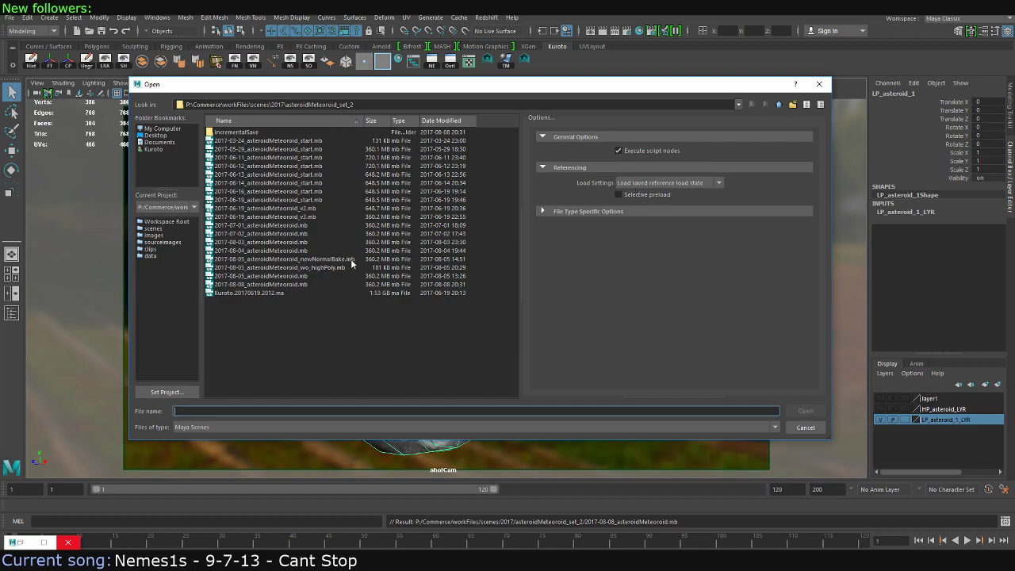
click(264, 276)
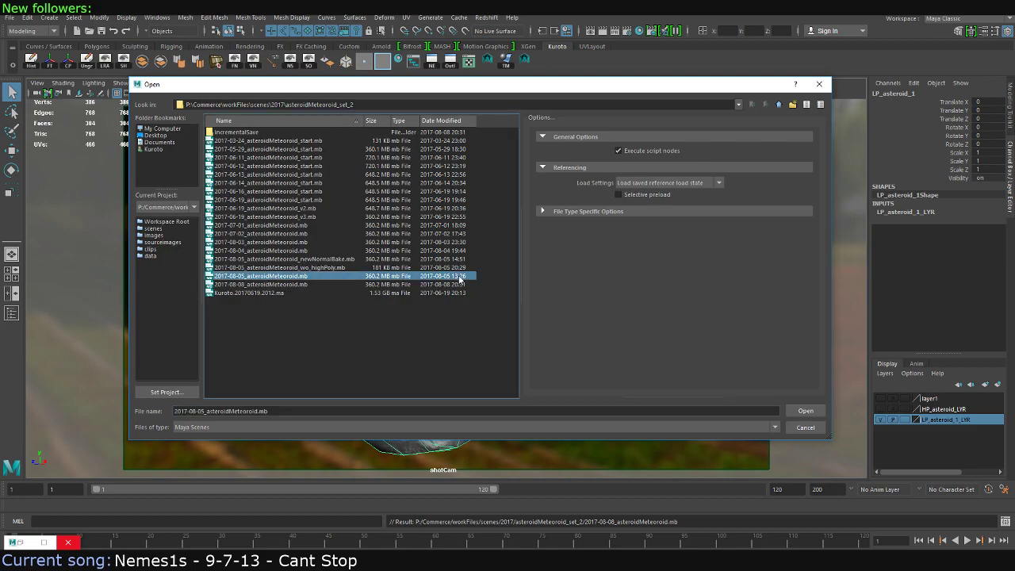
click(440, 261)
double_click(276, 262)
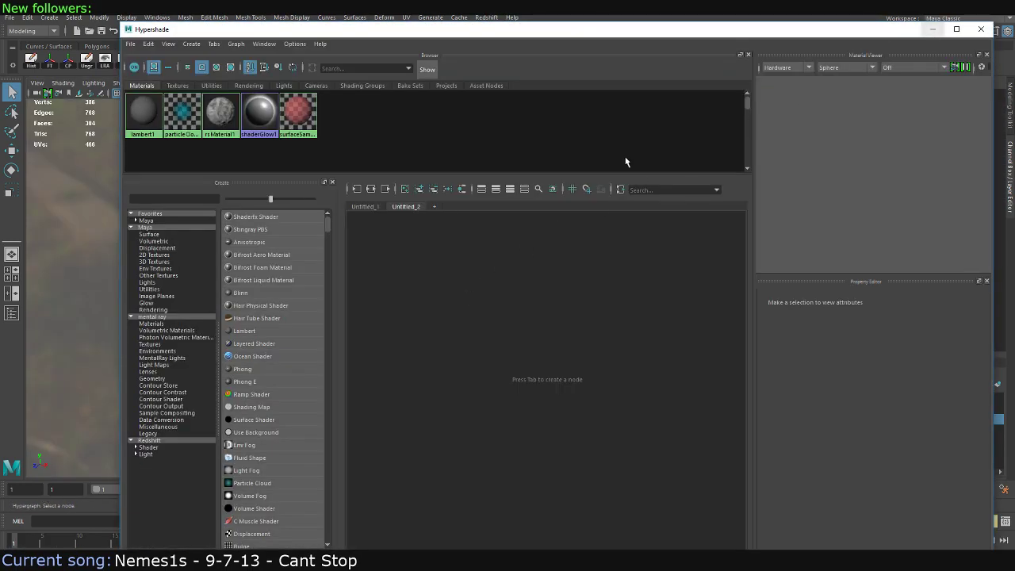
Relink Asteroid_1_normal_TEX to asteroid_1_normal.tga in sourceimages/2017/asteroidMeteoroid_set_2
click(357, 207)
click(495, 273)
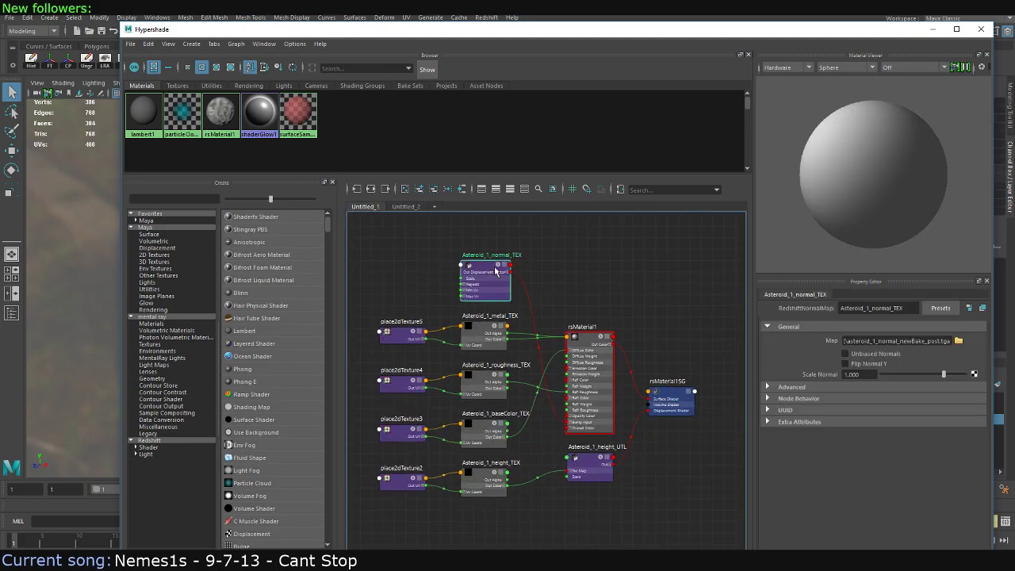
click(958, 341)
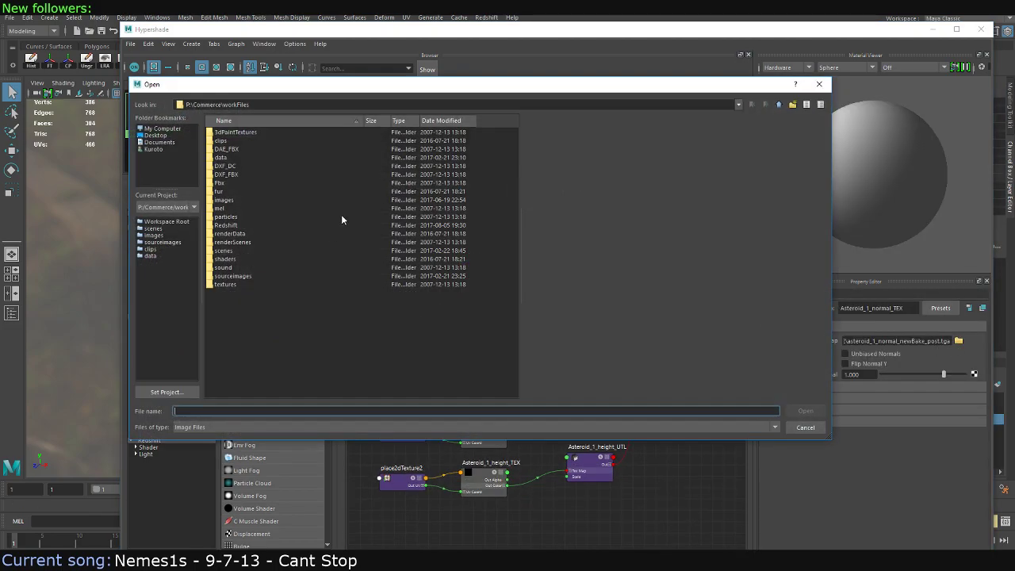
double_click(241, 278)
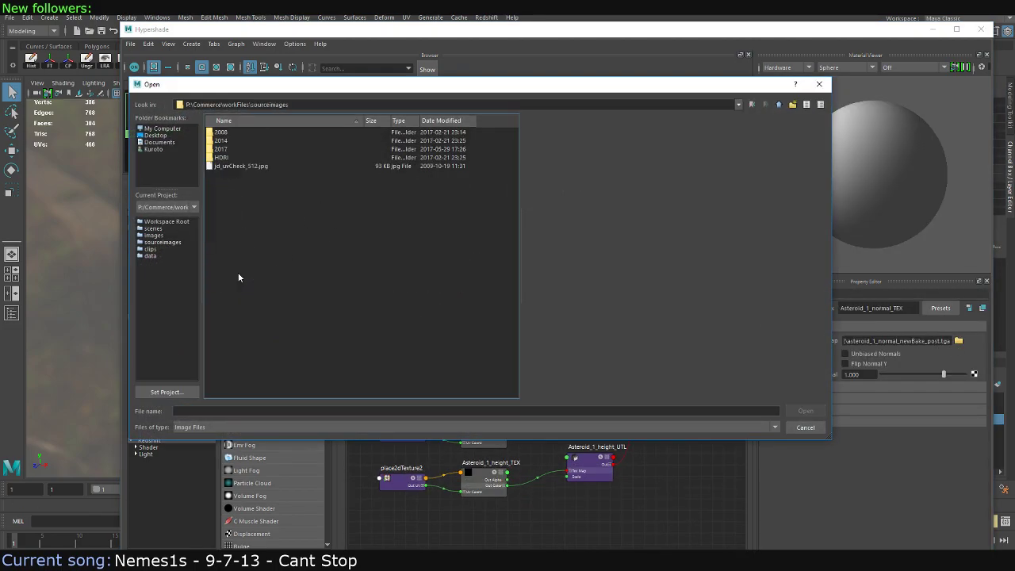
double_click(223, 159)
key(BackSpace)
double_click(221, 149)
double_click(227, 133)
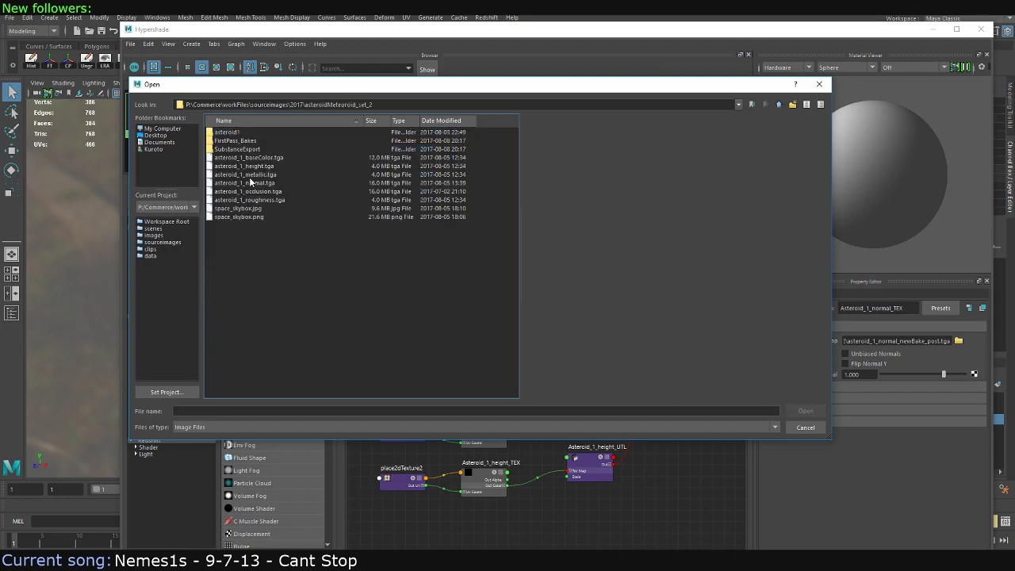
click(244, 182)
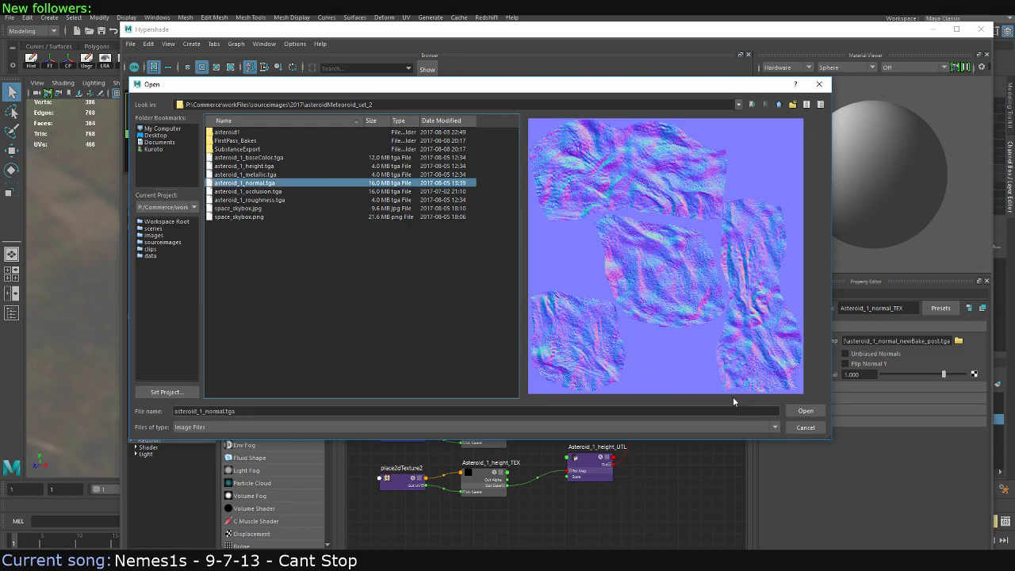
click(805, 411)
Relink the metal and roughness texture nodes, roughness to asteroid_1_roughness.tga
click(490, 348)
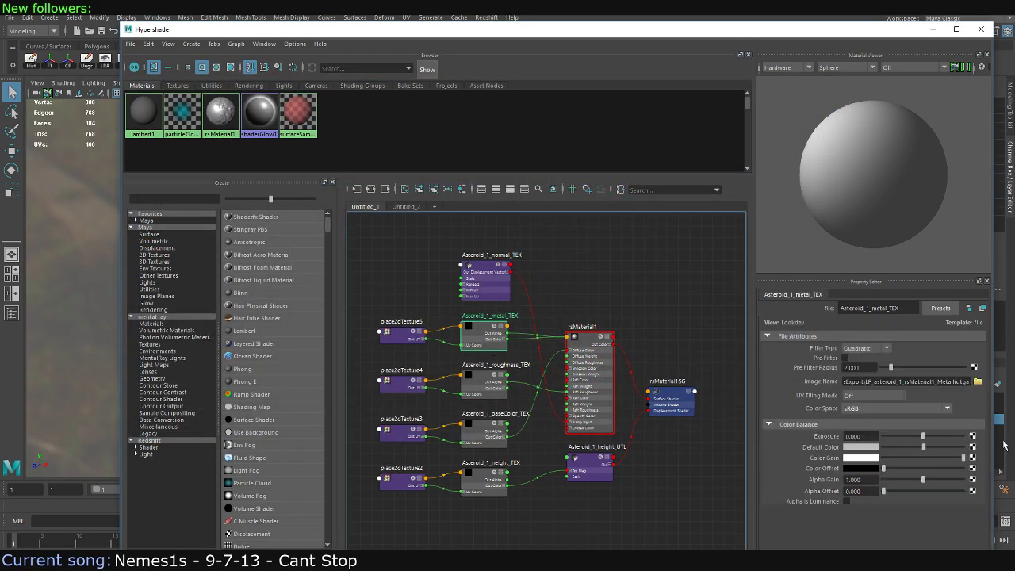
click(978, 382)
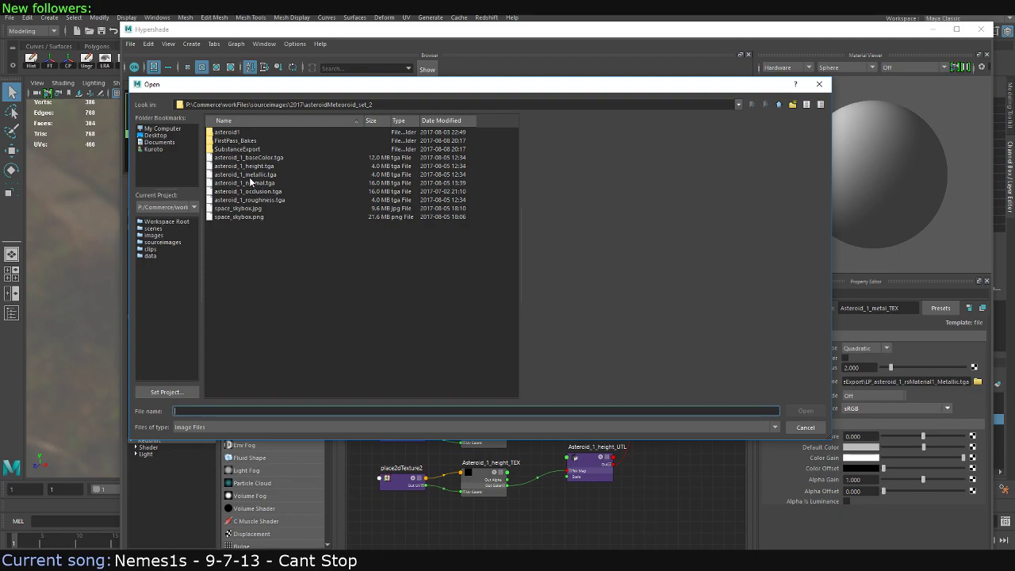
double_click(251, 175)
click(490, 386)
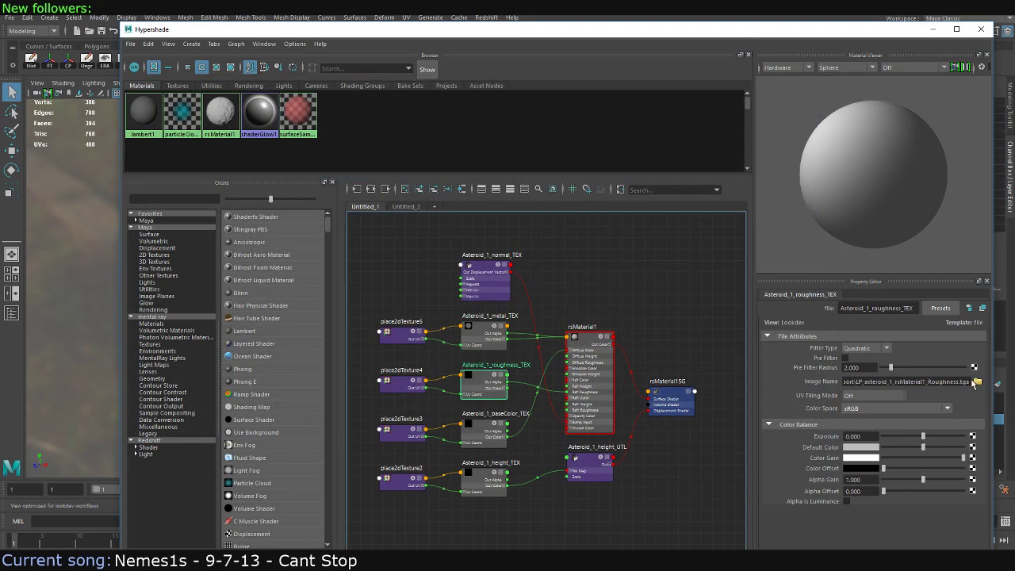
click(977, 383)
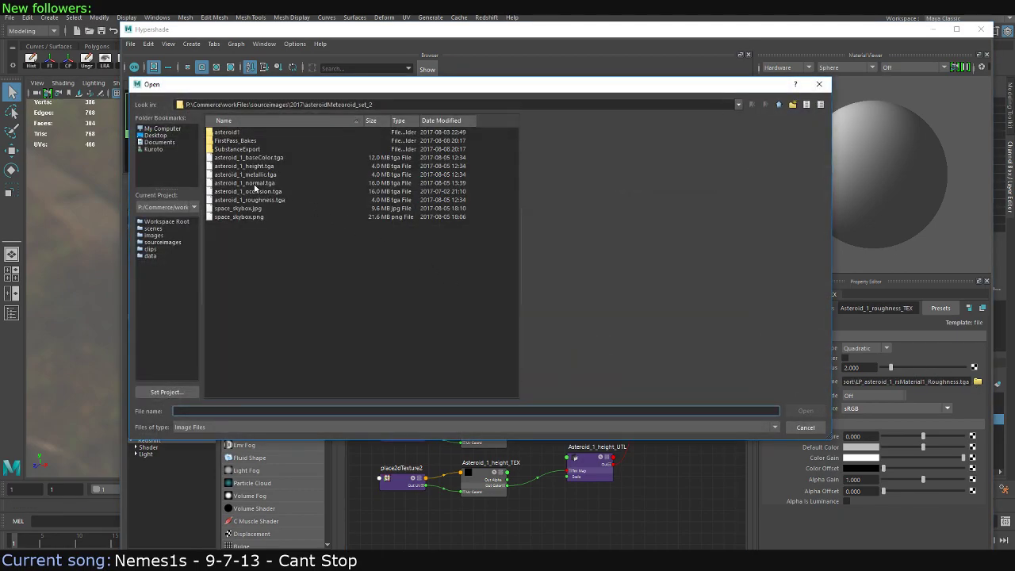
drag(395, 86, 382, 107)
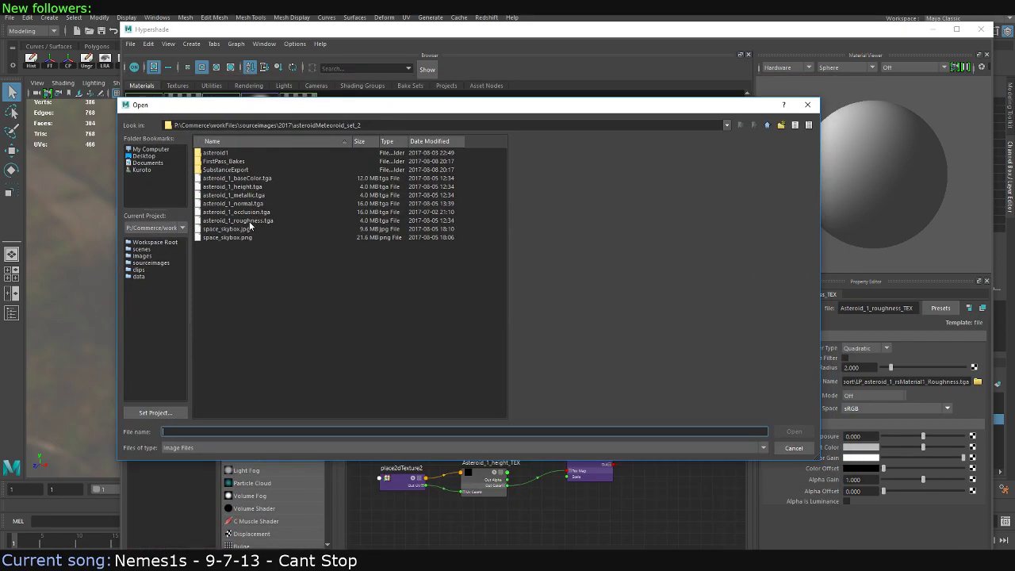
click(250, 226)
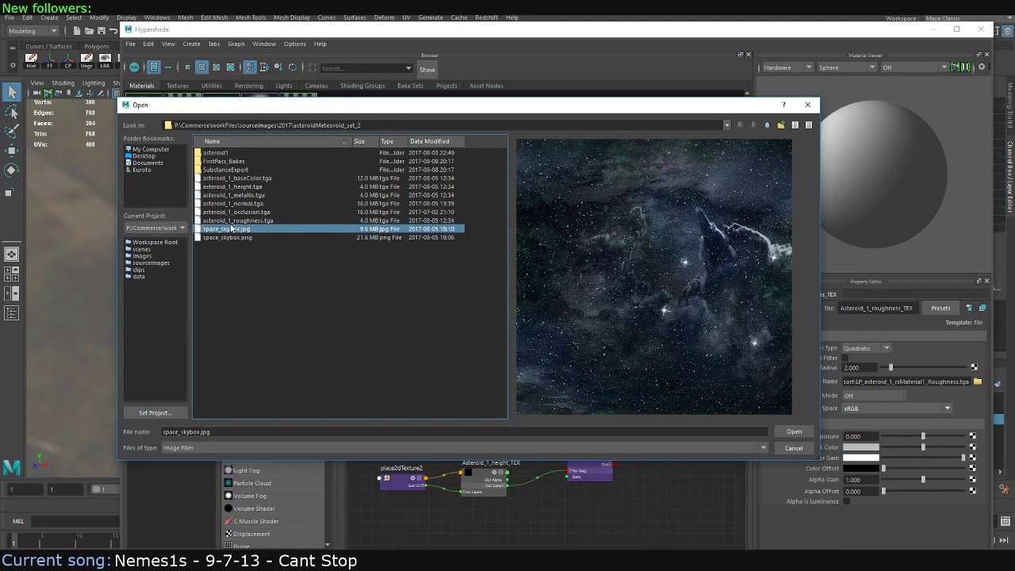
double_click(243, 221)
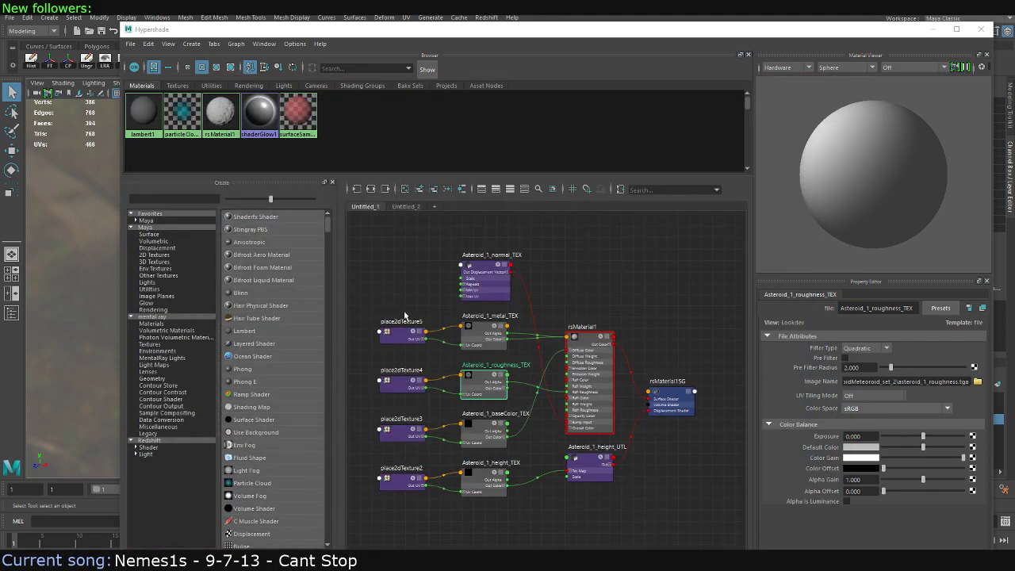
Relink the base colour and height nodes to asteroid_1_baseColor.tga and asteroid_1_height.tga
click(480, 433)
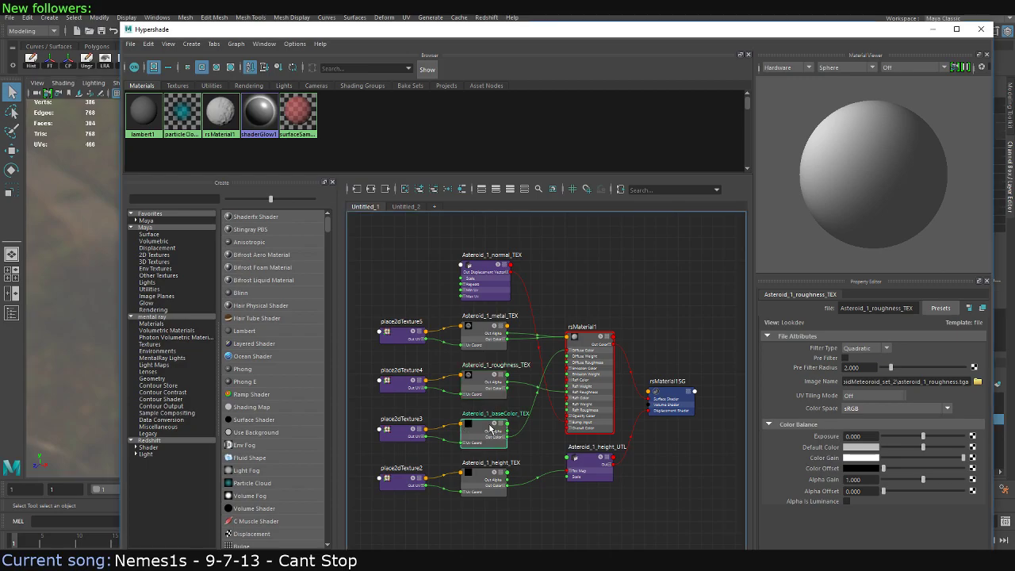
click(977, 381)
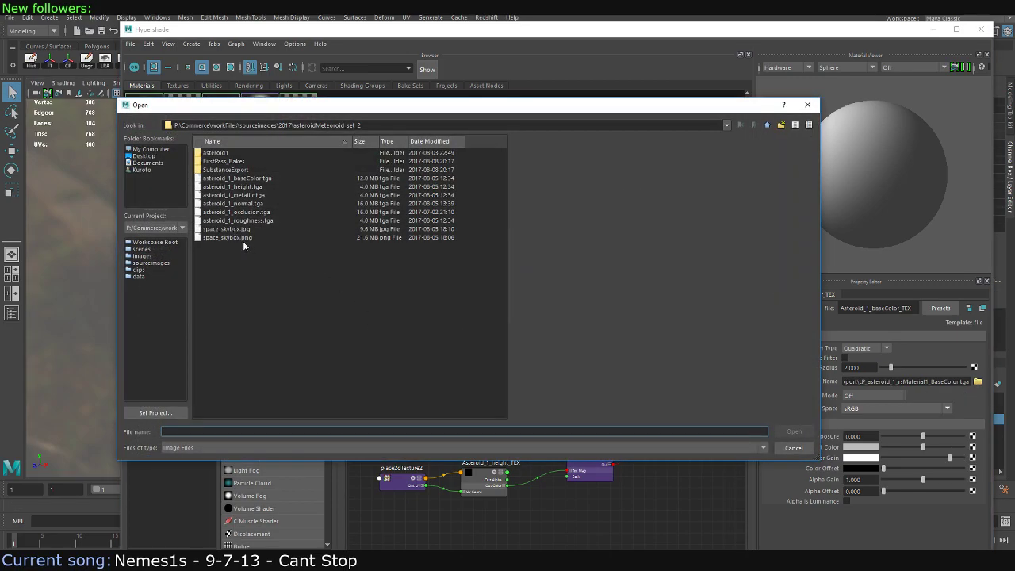
click(266, 229)
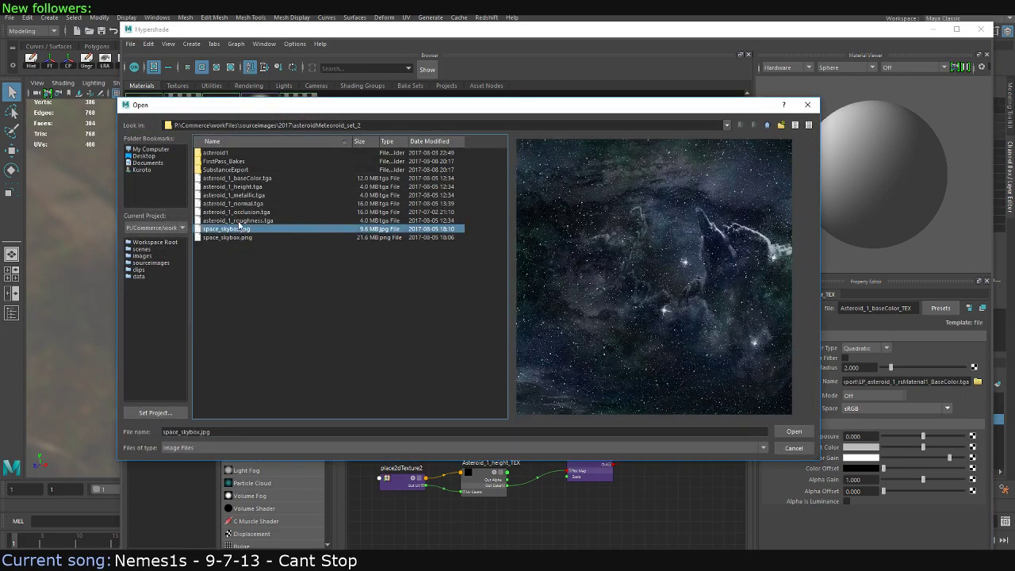
click(240, 204)
click(238, 179)
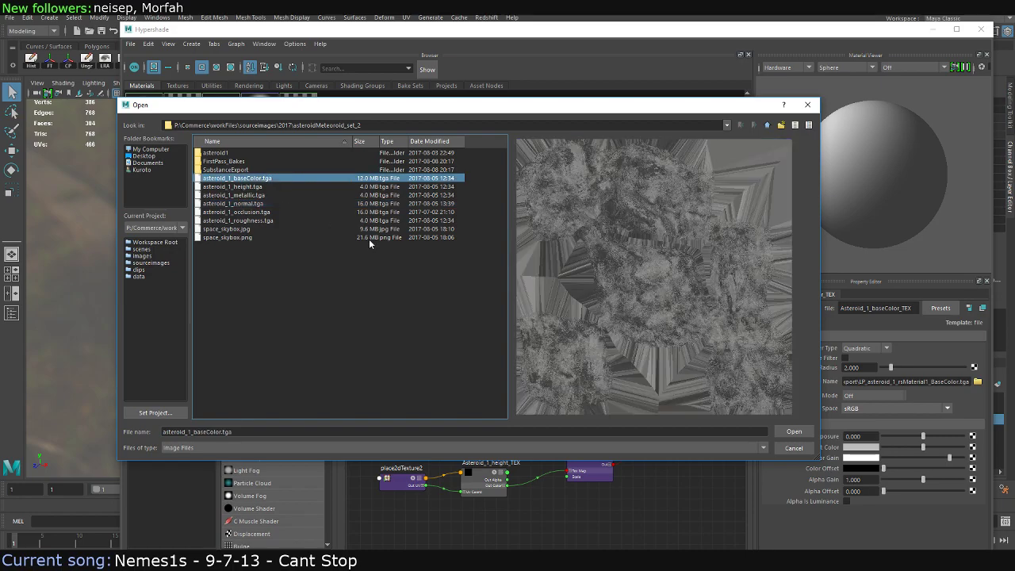
click(794, 431)
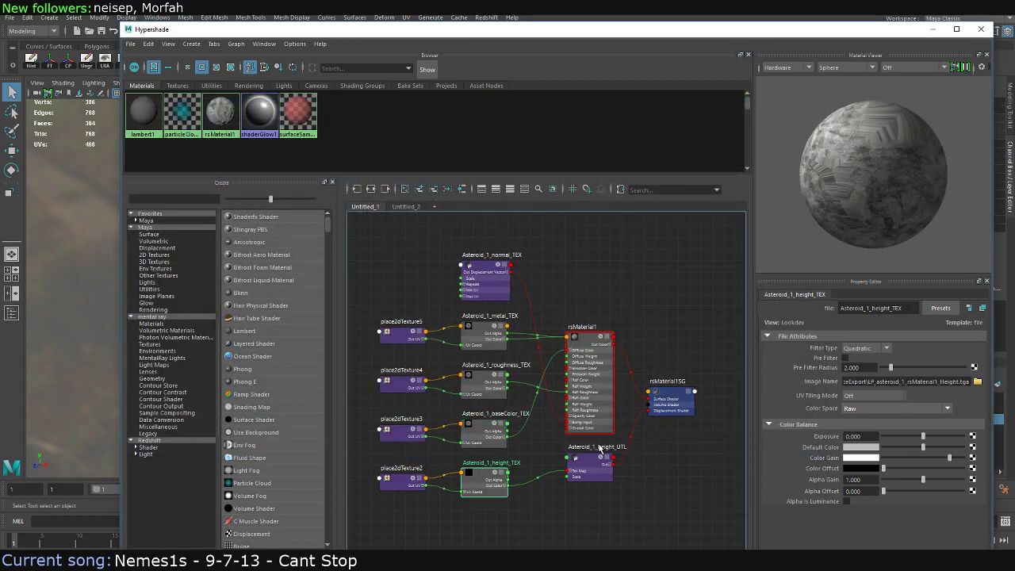
click(979, 382)
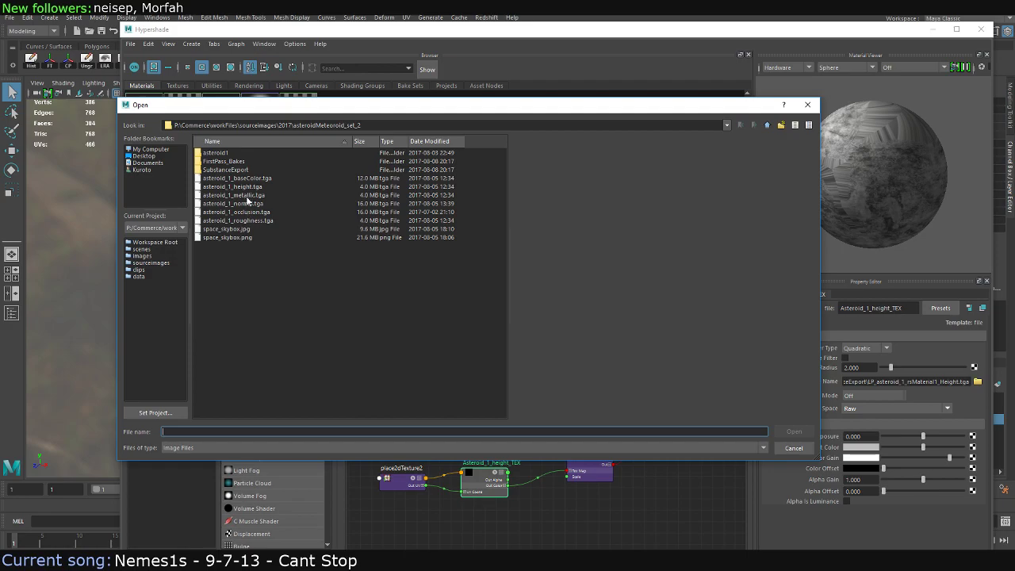
double_click(233, 188)
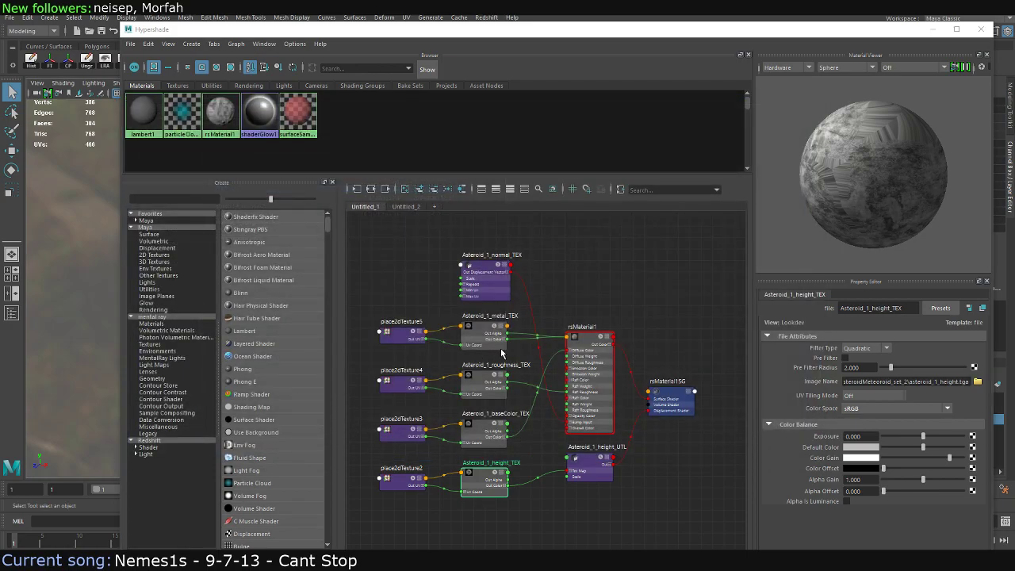
Close Hypershade and Save Scene As over 2017-08-08_asteroidMeteoroid.mb, confirming the replacement
click(933, 29)
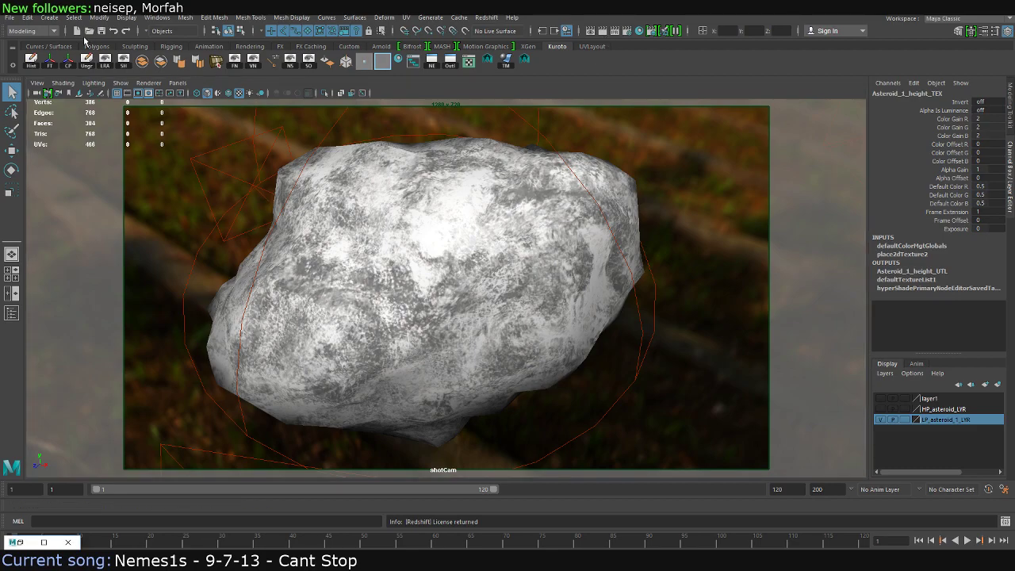
click(9, 18)
click(28, 71)
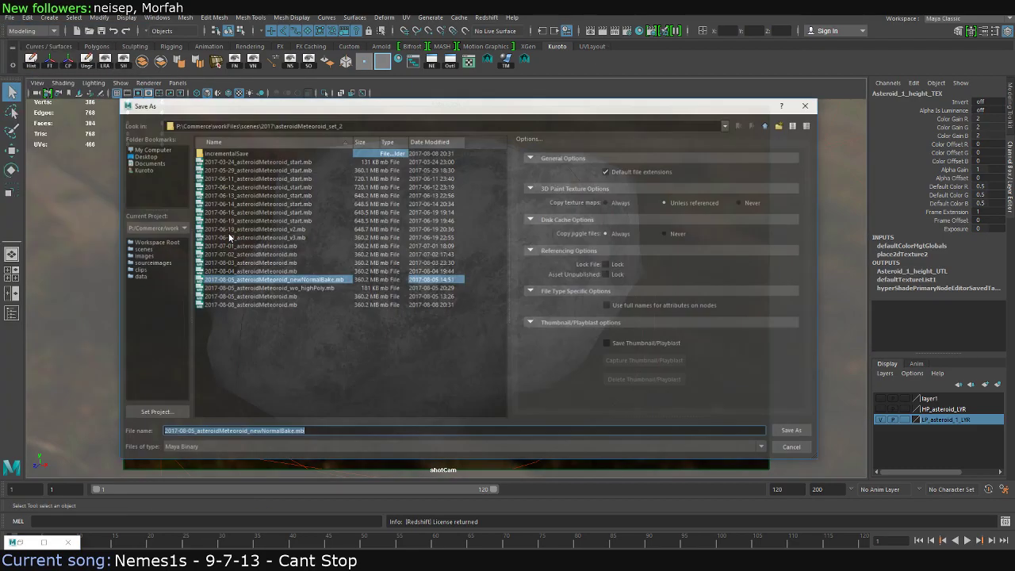
double_click(229, 306)
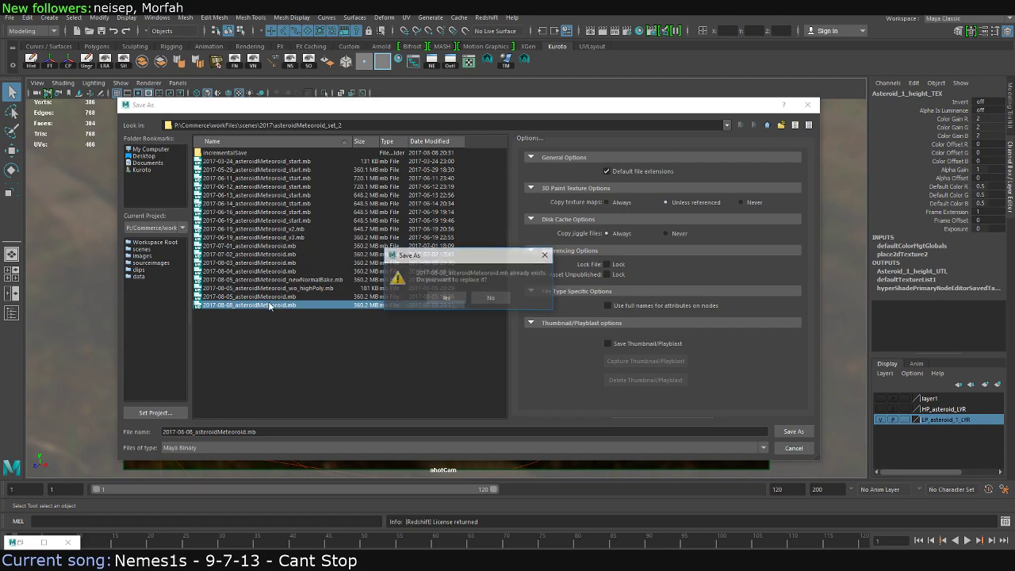
click(459, 300)
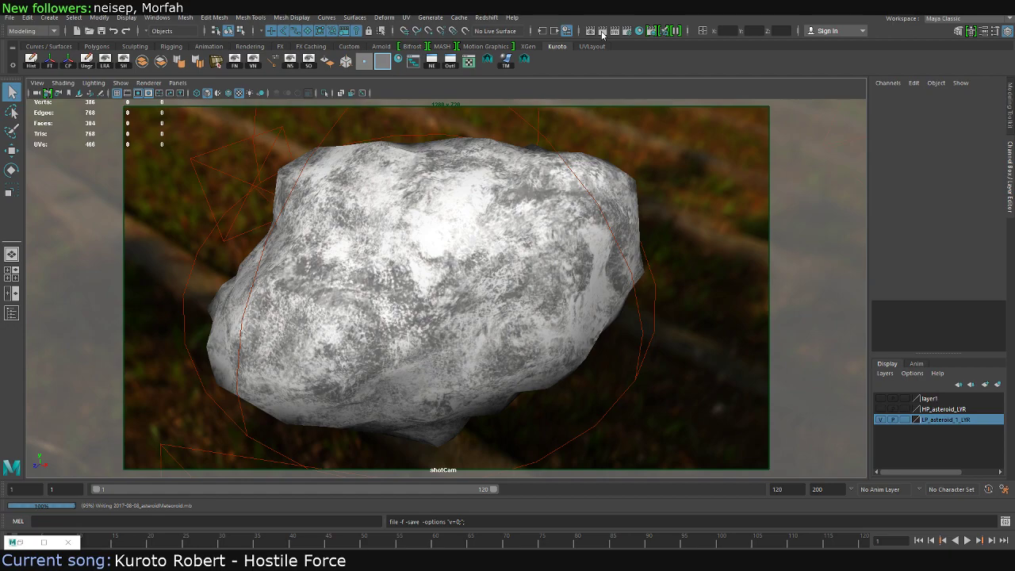
Render the relinked rock with Redshift, then open LP_asteroid_1Shape's attributes
click(602, 32)
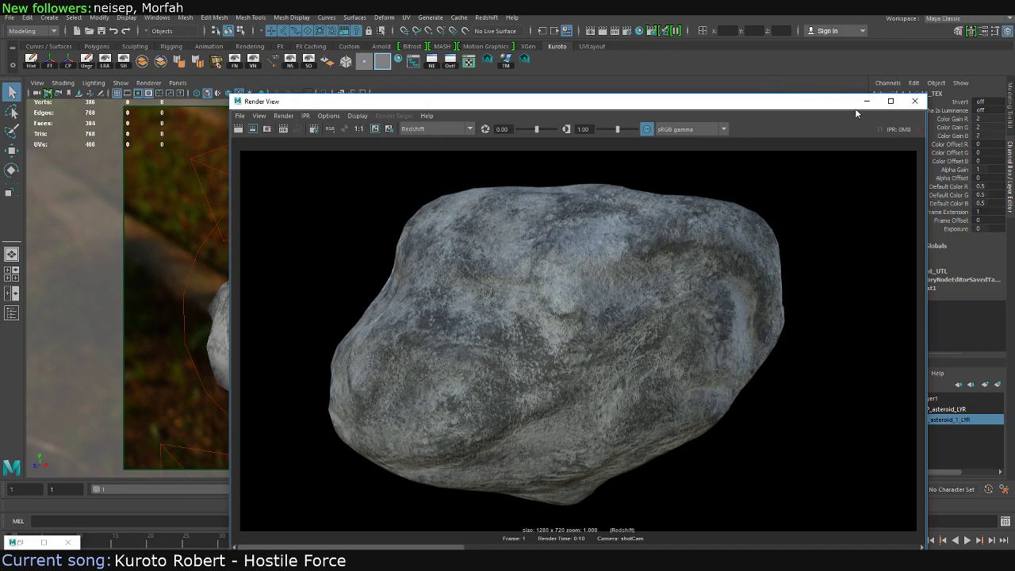
click(915, 101)
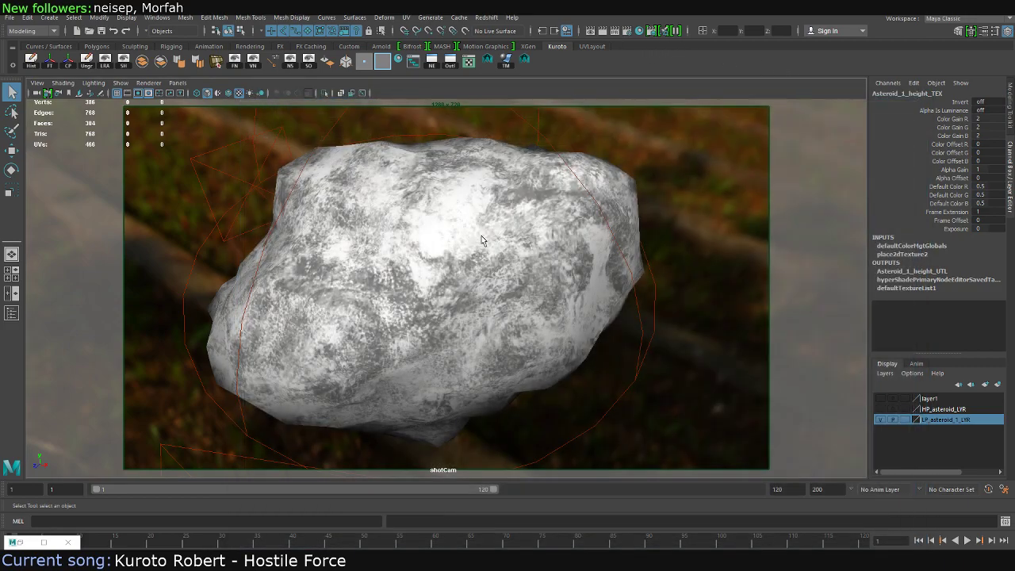
click(481, 237)
key(ctrl+a)
Save the scene with Ctrl+S, render the asteroid again with Redshift, and close Render View
key(ctrl+s)
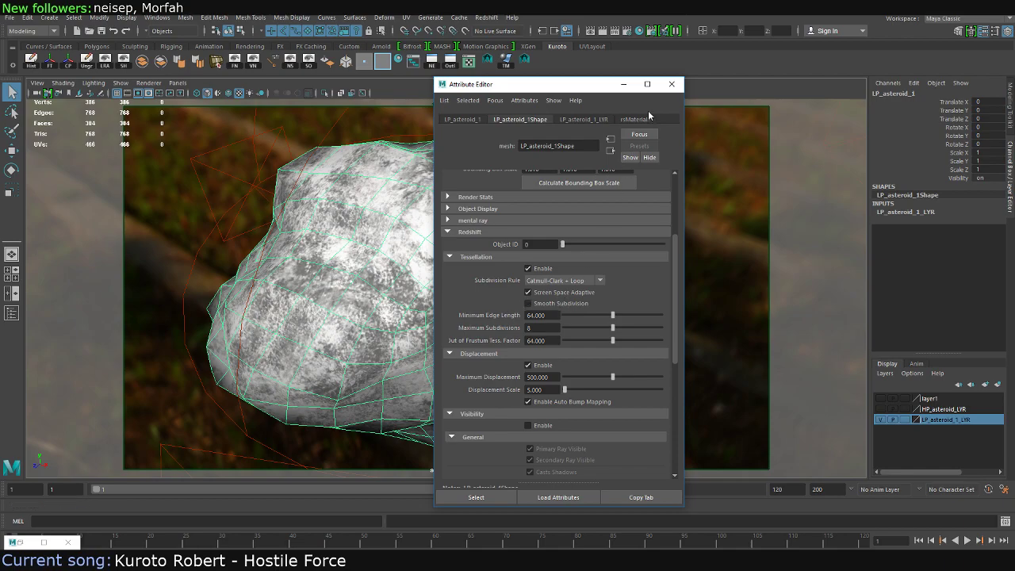
click(672, 84)
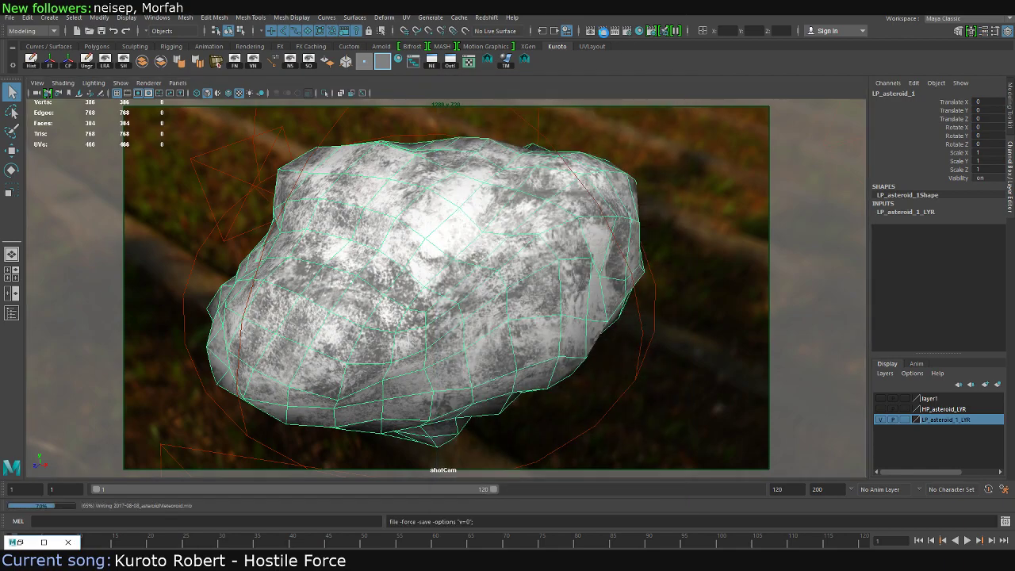
click(604, 30)
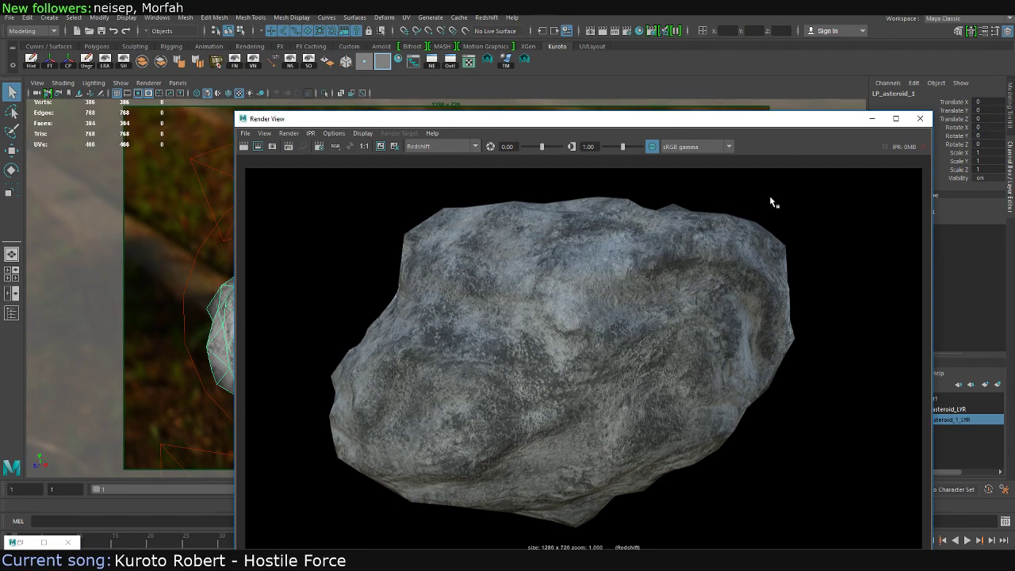
drag(724, 123, 673, 80)
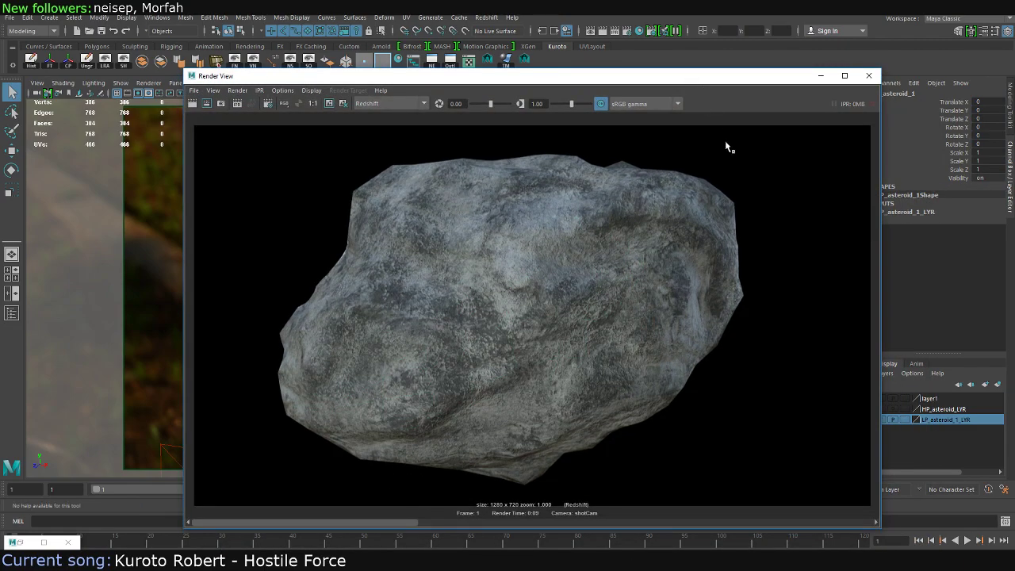
click(870, 76)
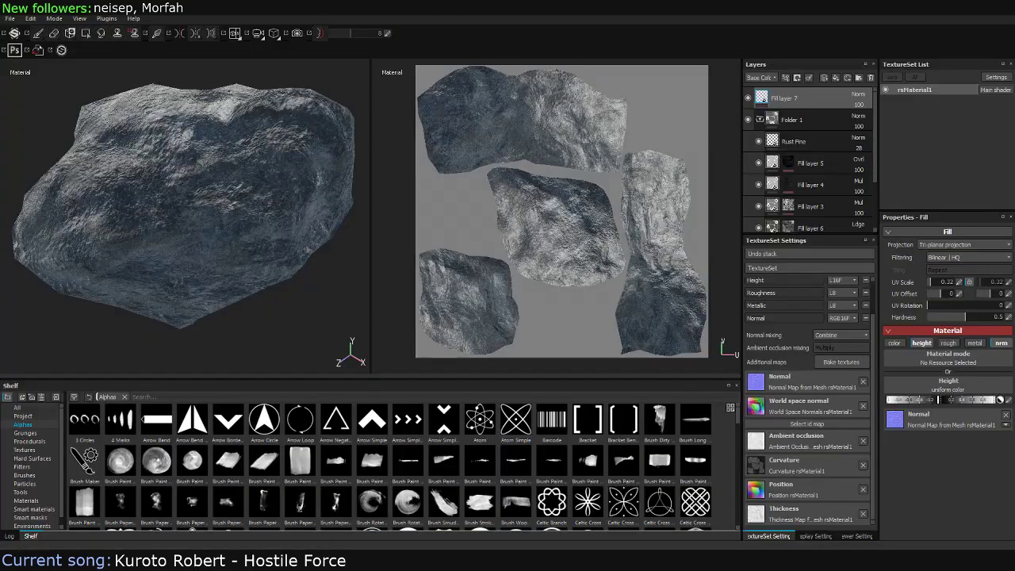
mouse_move(309, 168)
alt+mouse_down()
mouse_move(281, 204)
mouse_move(304, 196)
mouse_move(197, 188)
mouse_move(273, 198)
alt+mouse_up()
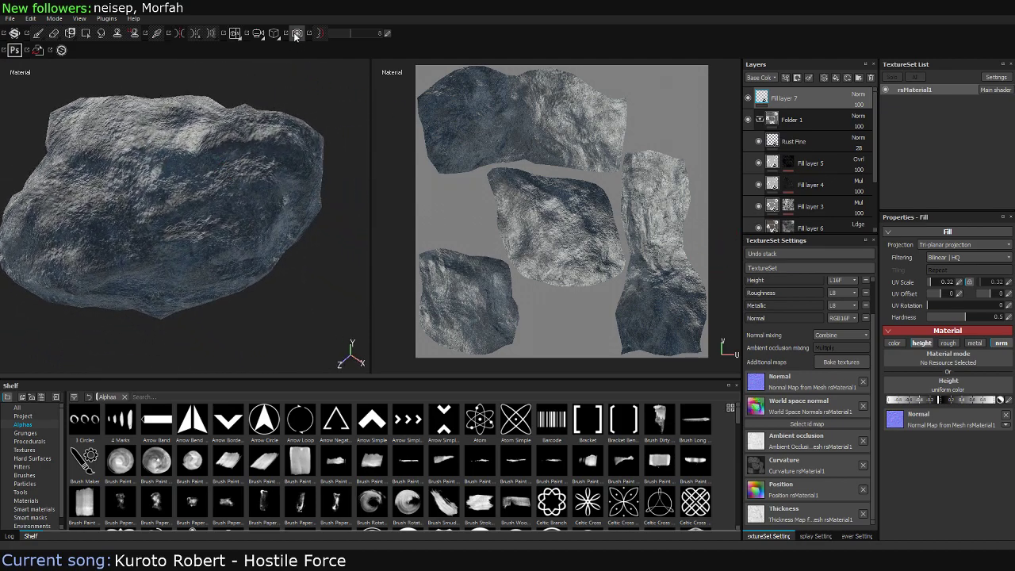
key(F10)
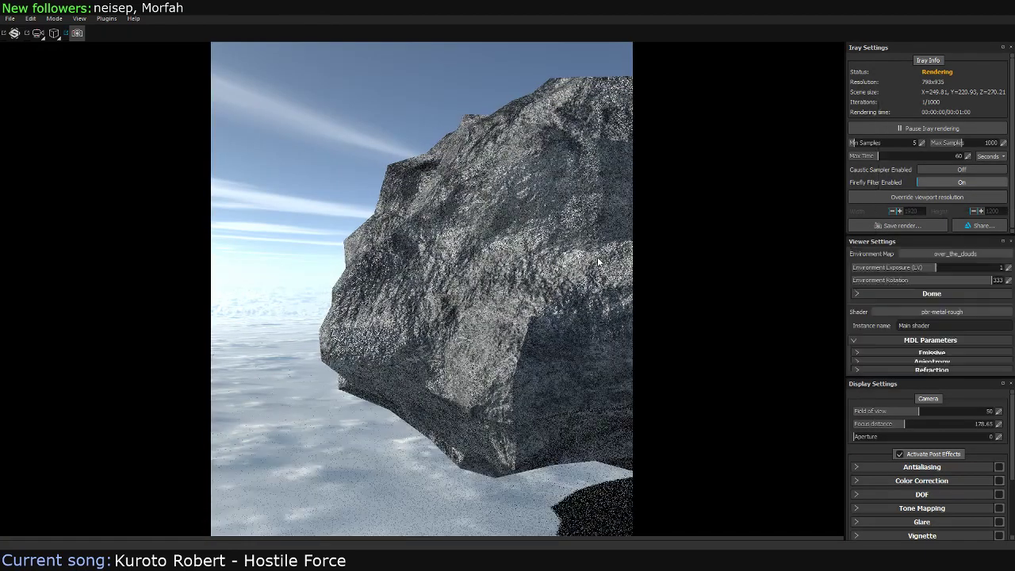
alt+drag(597, 257, 499, 294)
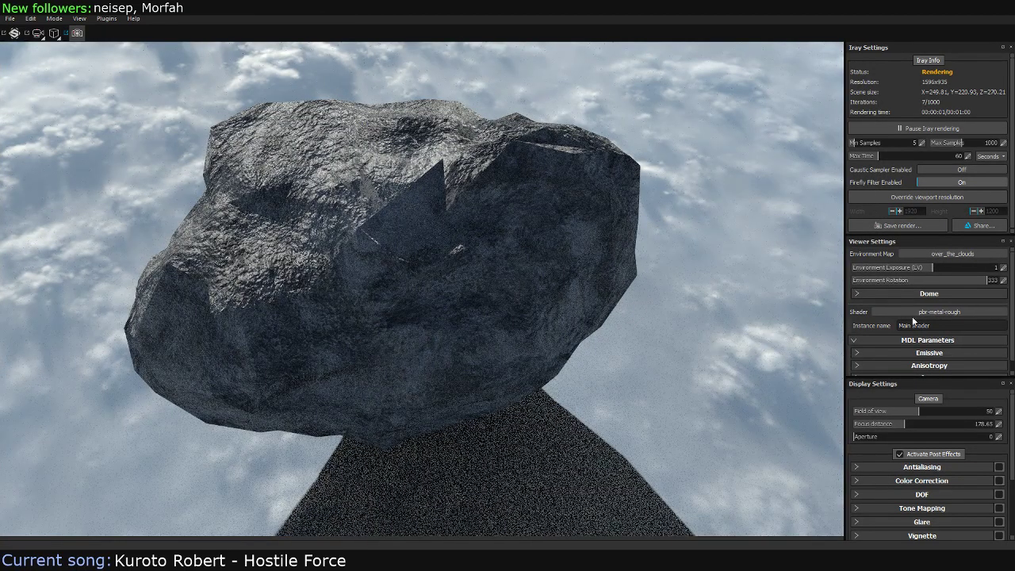
click(996, 256)
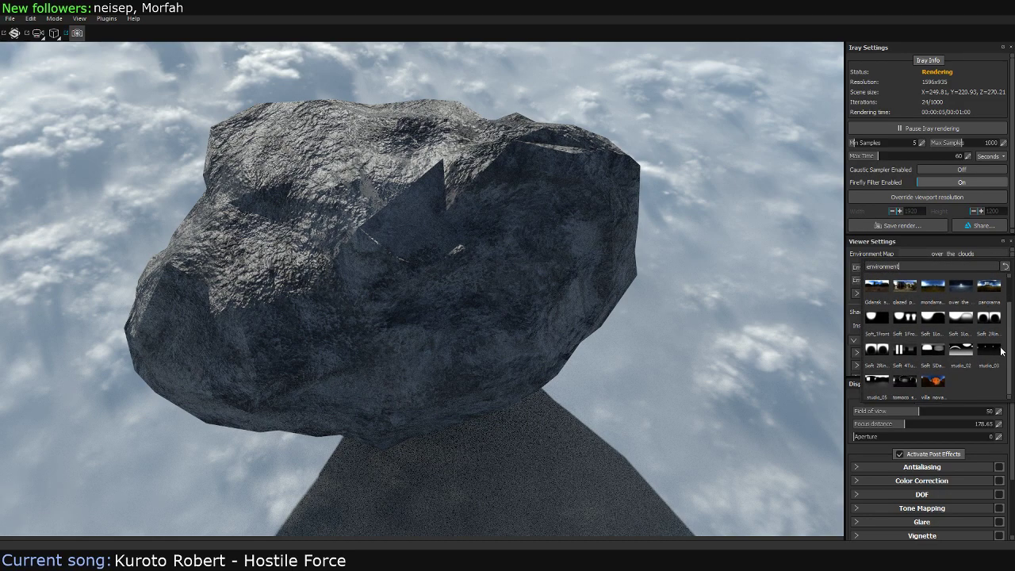
click(971, 257)
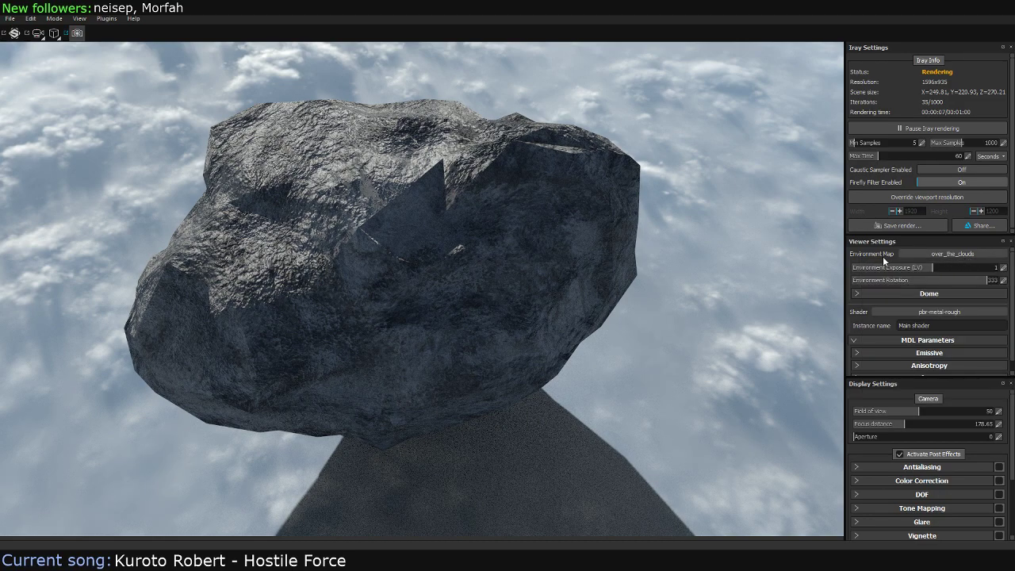
scroll(1010, 322, down, 1)
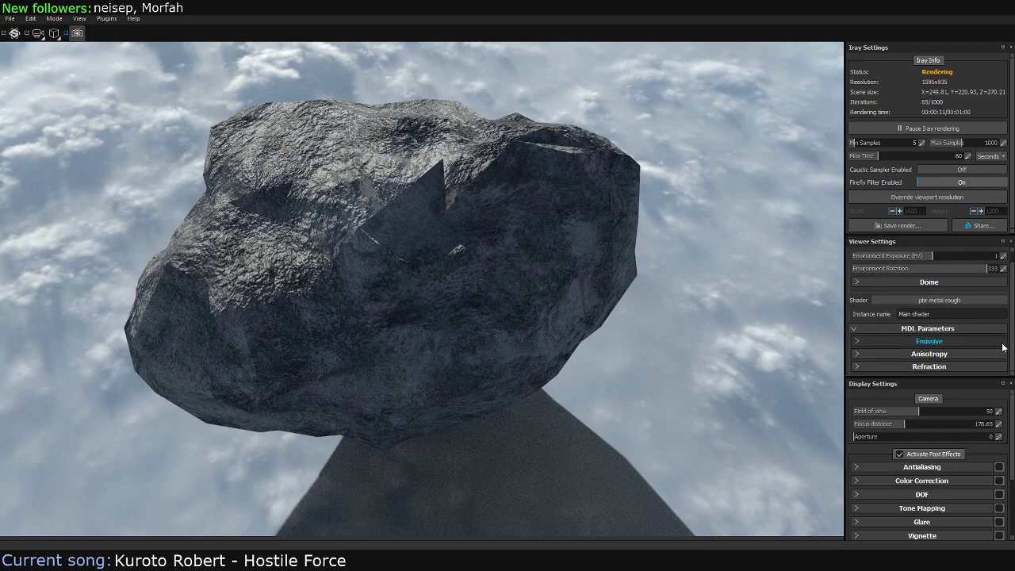
scroll(1007, 444, down, 2)
scroll(1011, 476, down, 3)
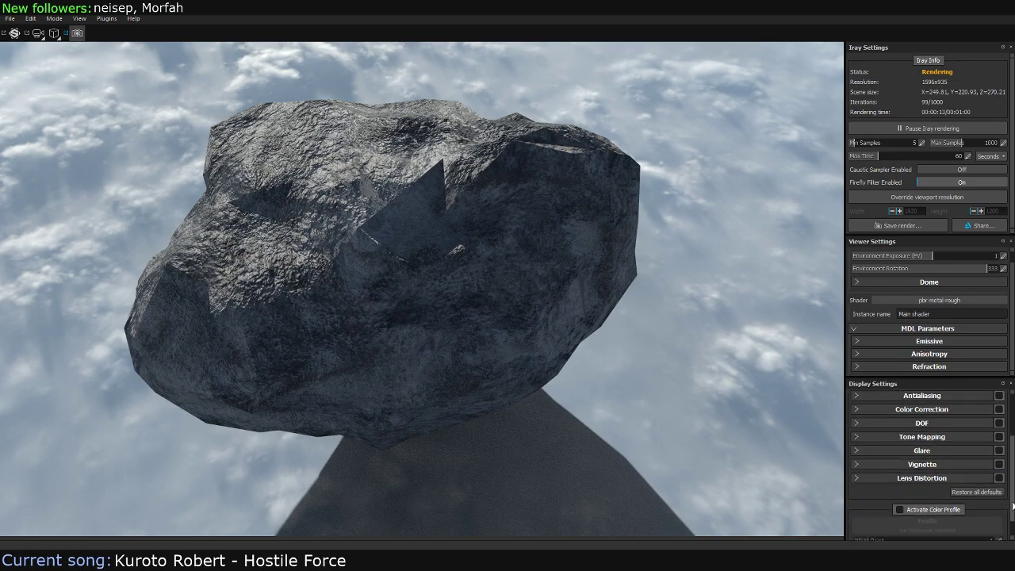
scroll(1013, 508, down, 3)
scroll(1012, 508, down, 1)
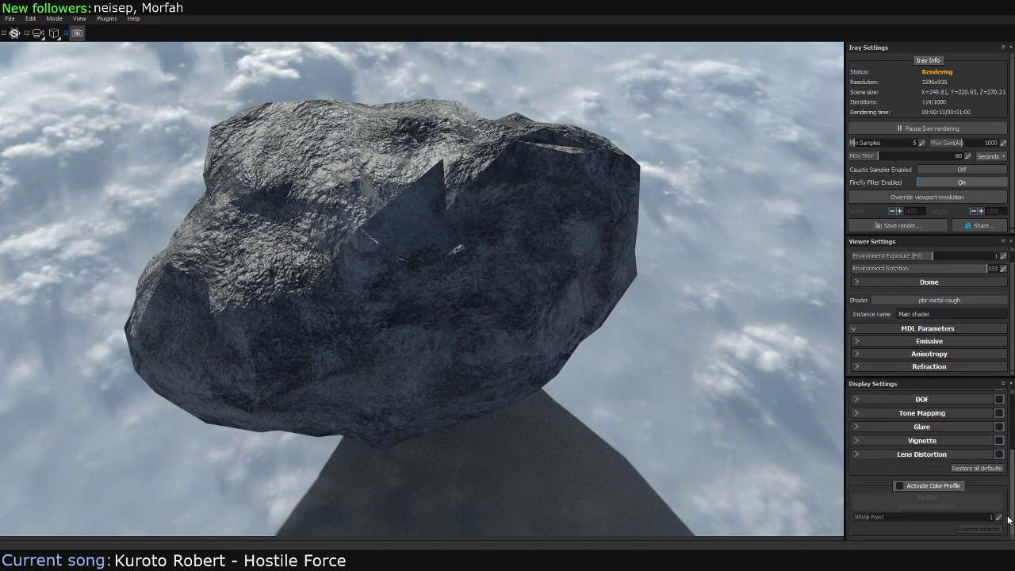
drag(1009, 520, 1006, 455)
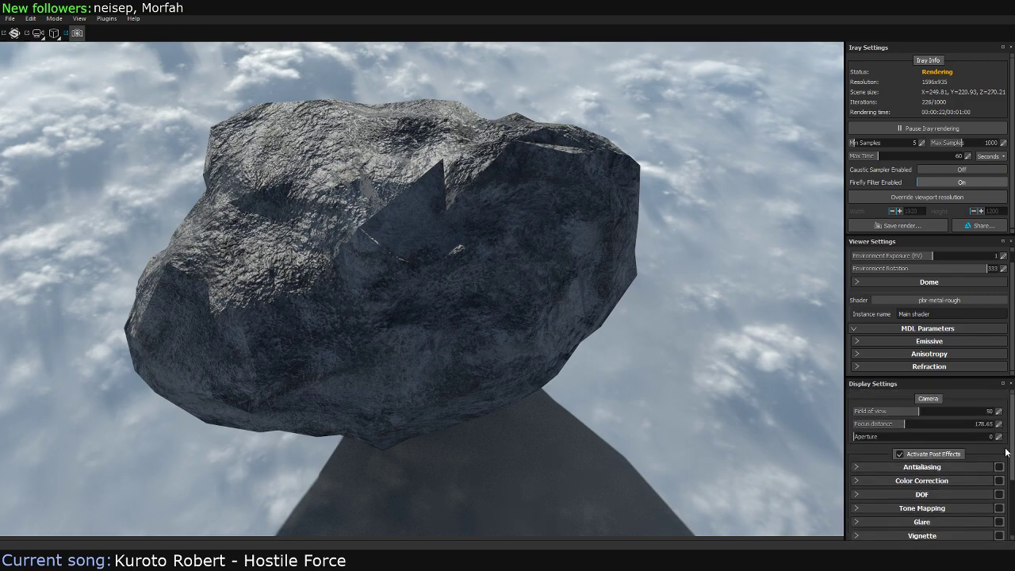
click(937, 328)
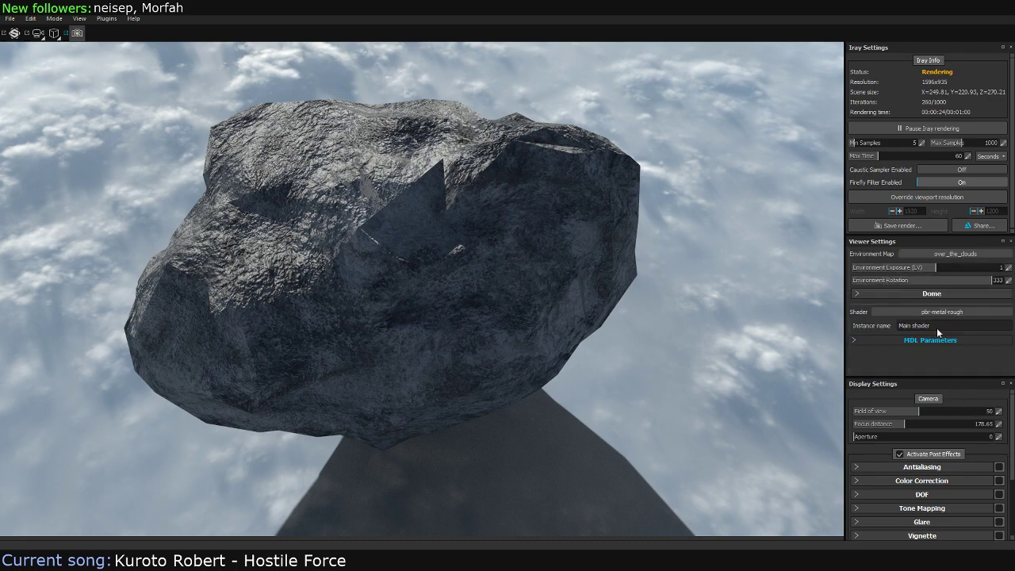
click(933, 340)
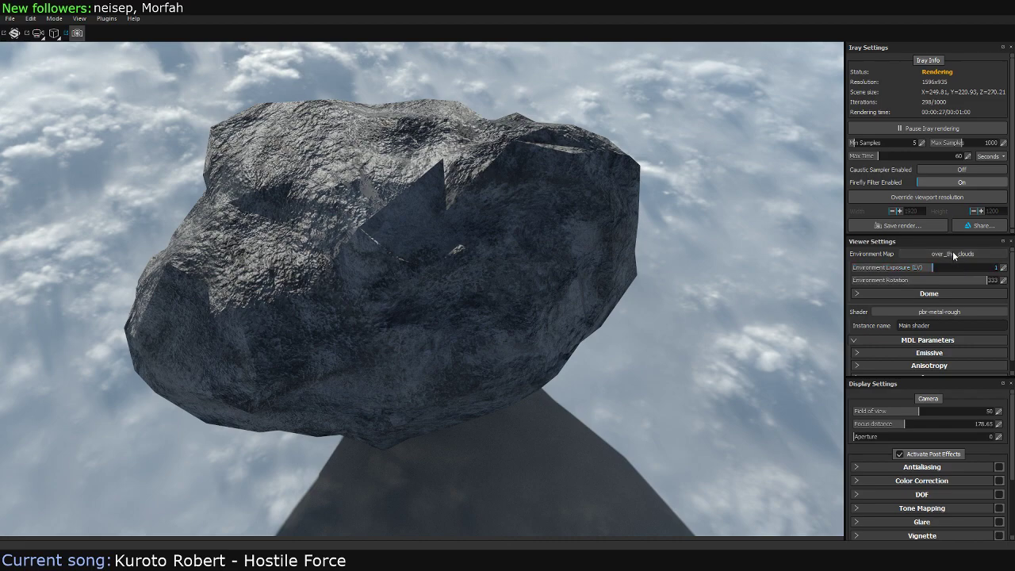
click(953, 253)
scroll(964, 349, down, 1)
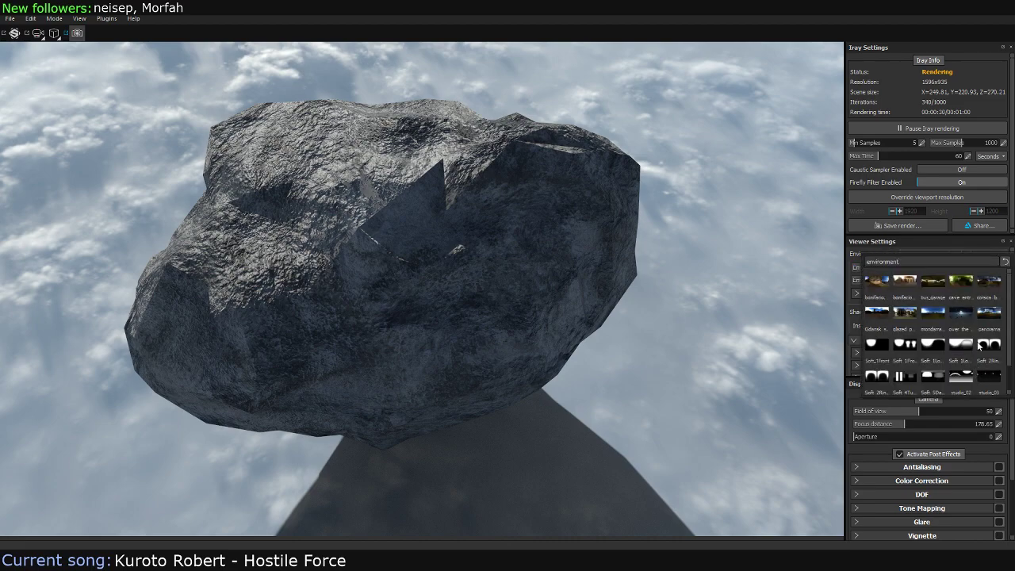
scroll(951, 308, up, 1)
click(942, 252)
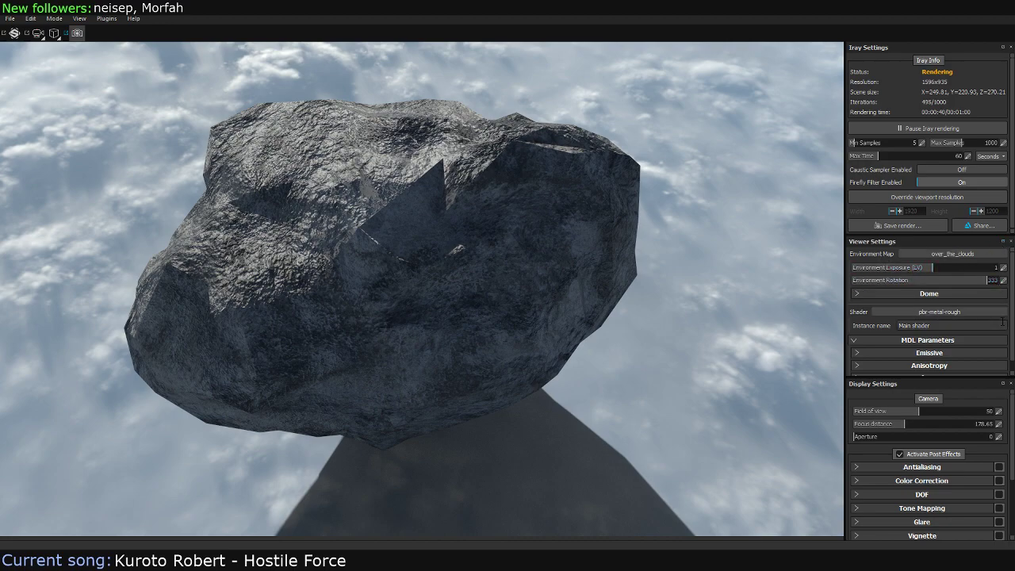
scroll(1012, 332, down, 1)
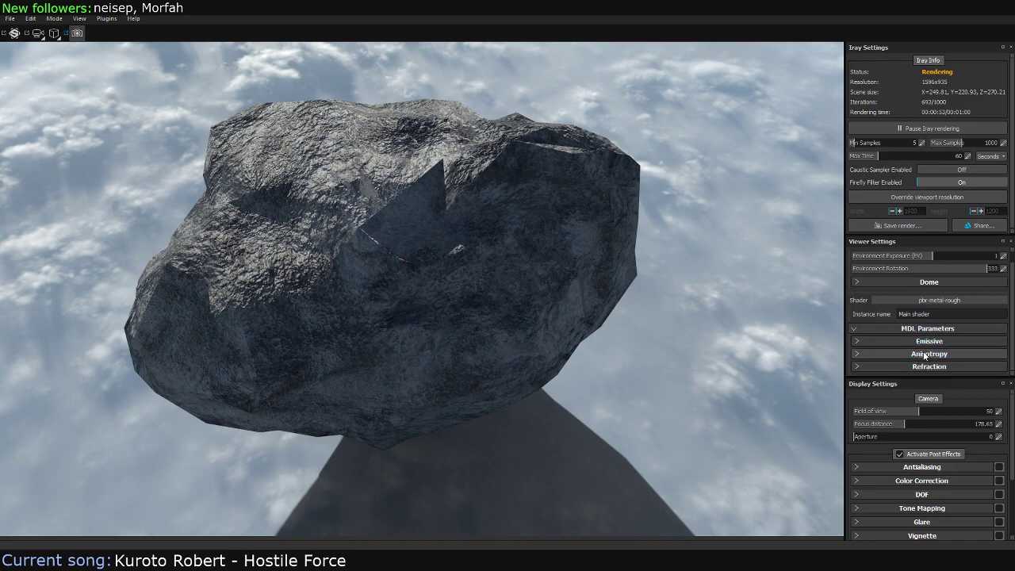
Set the Iray shader's Anisotropy Level to 0.19 and Anisotropy Angle to 0.68, then orbit to check the rock
click(925, 355)
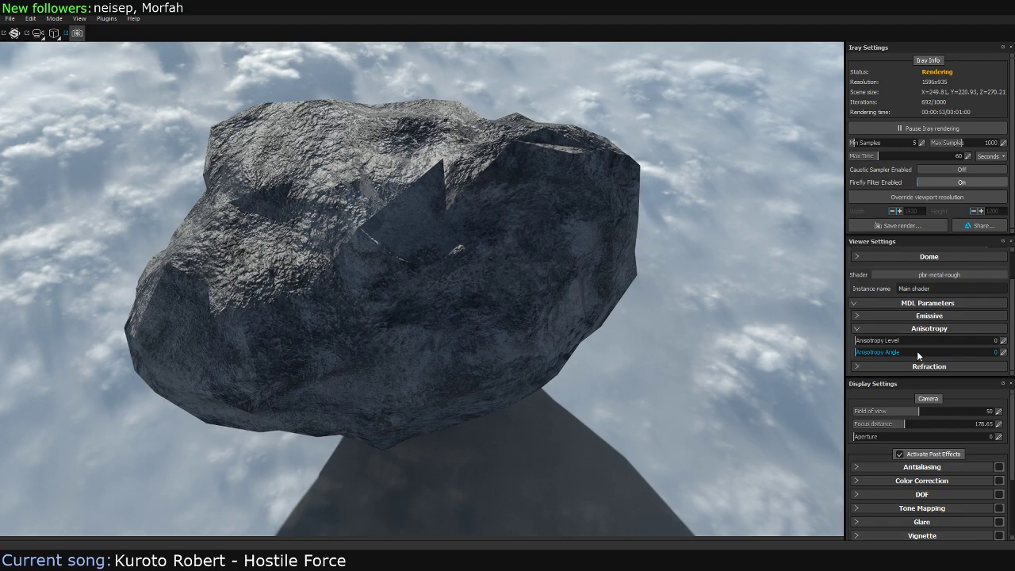
click(868, 346)
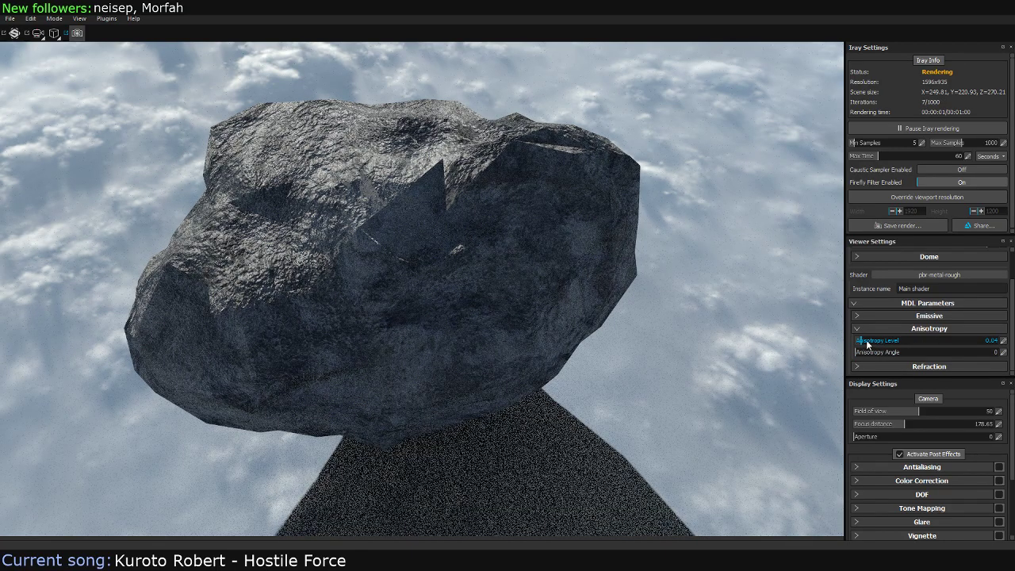
click(871, 340)
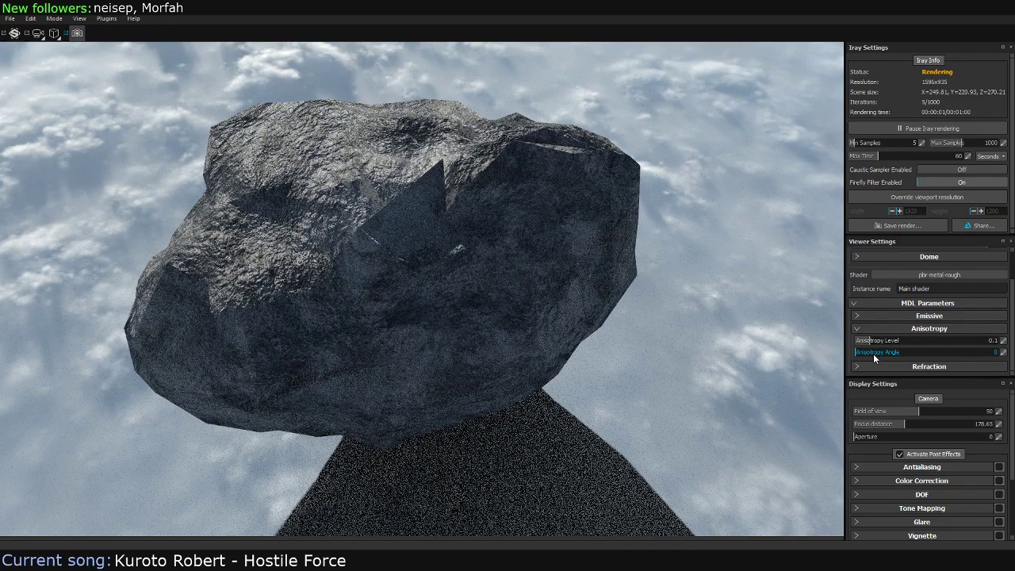
drag(871, 352, 951, 349)
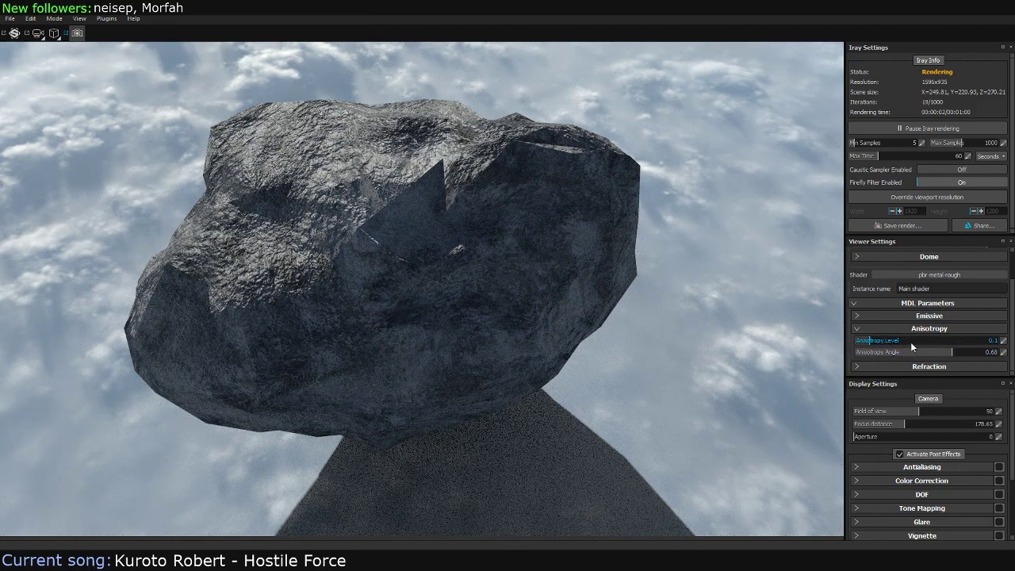
drag(911, 342, 921, 342)
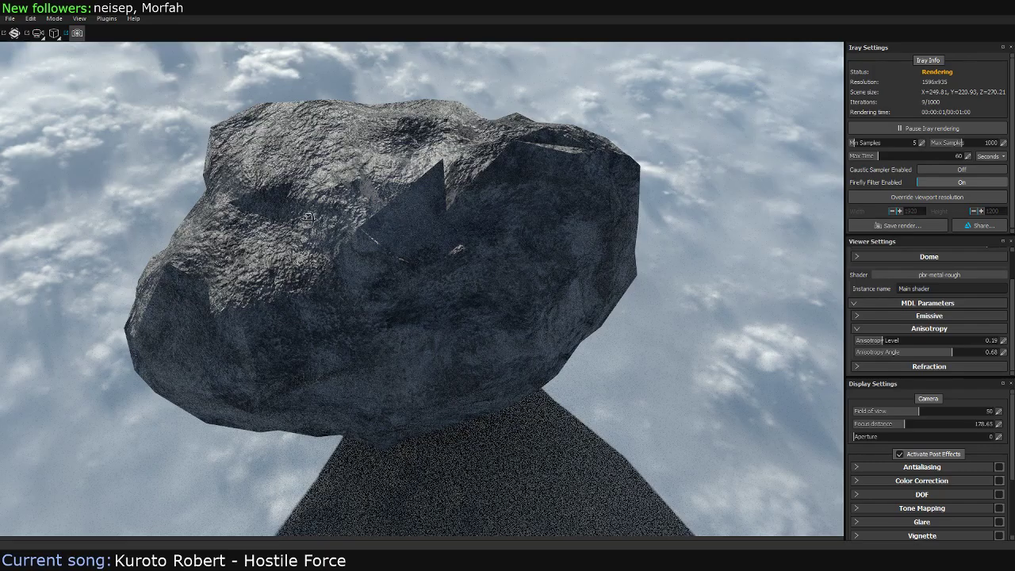
middle_drag(307, 217, 390, 270)
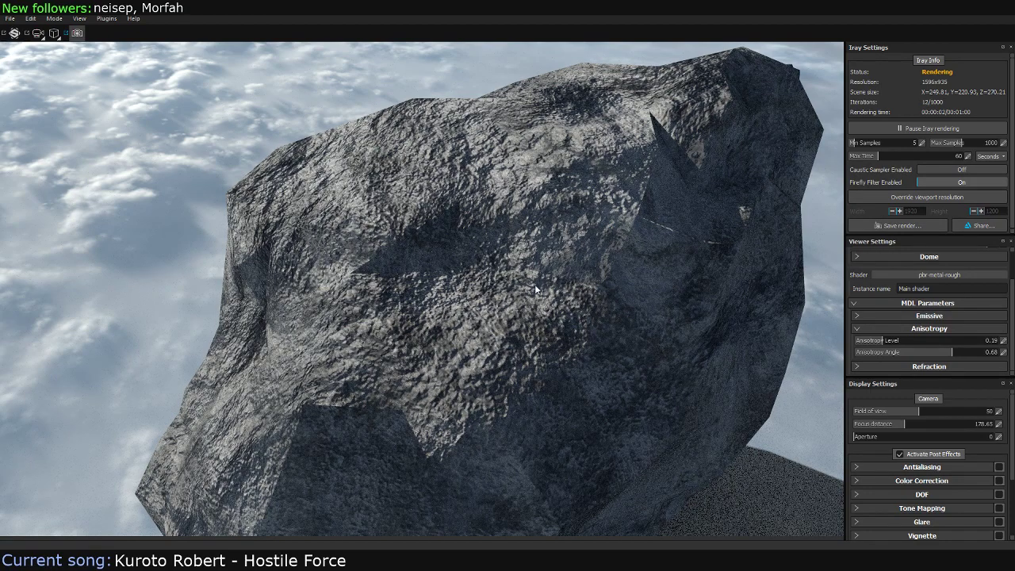
Rotate the over_the_clouds environment lighting from 333 to 151
scroll(1012, 294, up, 1)
scroll(1012, 294, up, 1)
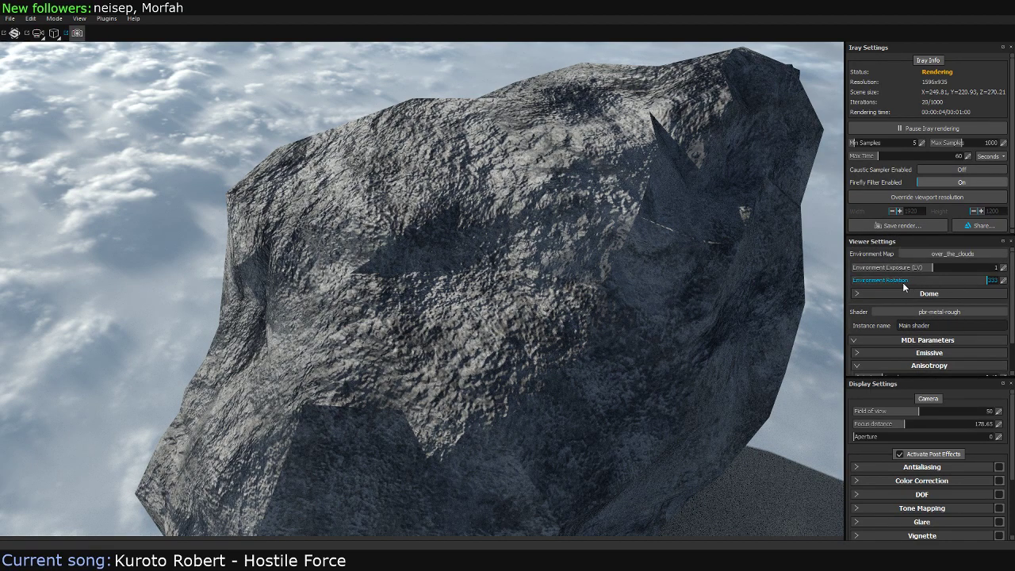
click(951, 278)
click(951, 277)
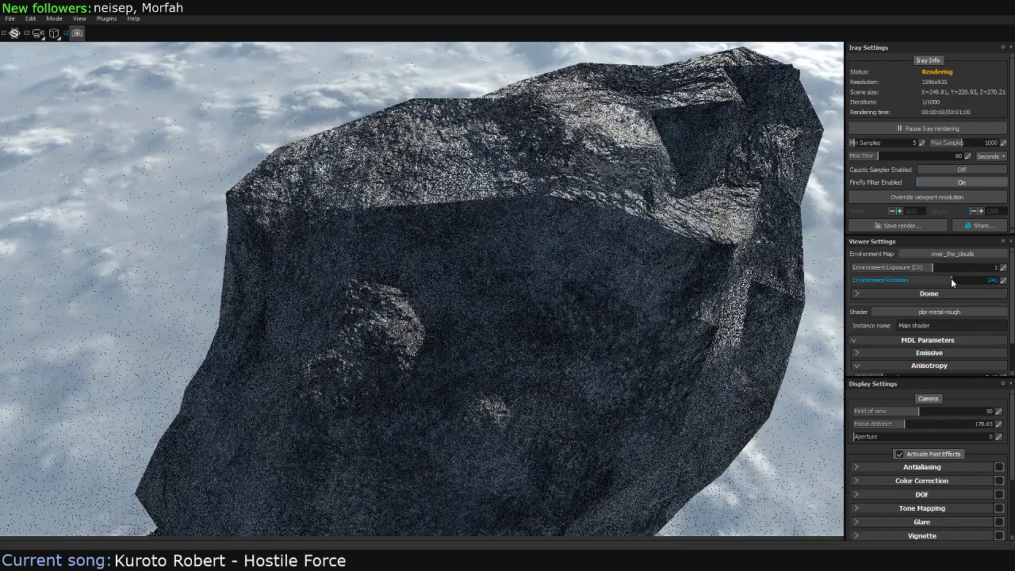
click(918, 278)
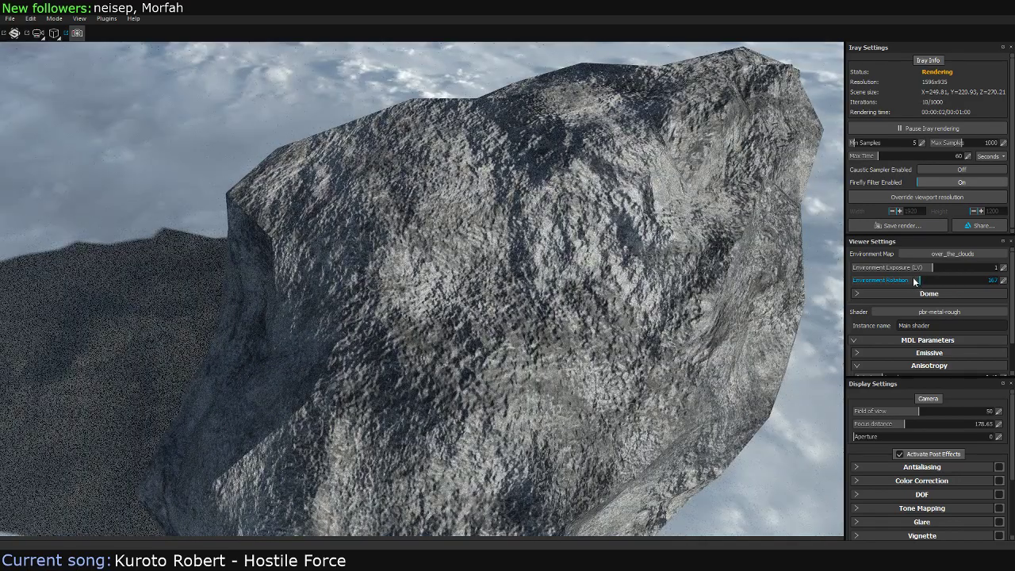
click(913, 277)
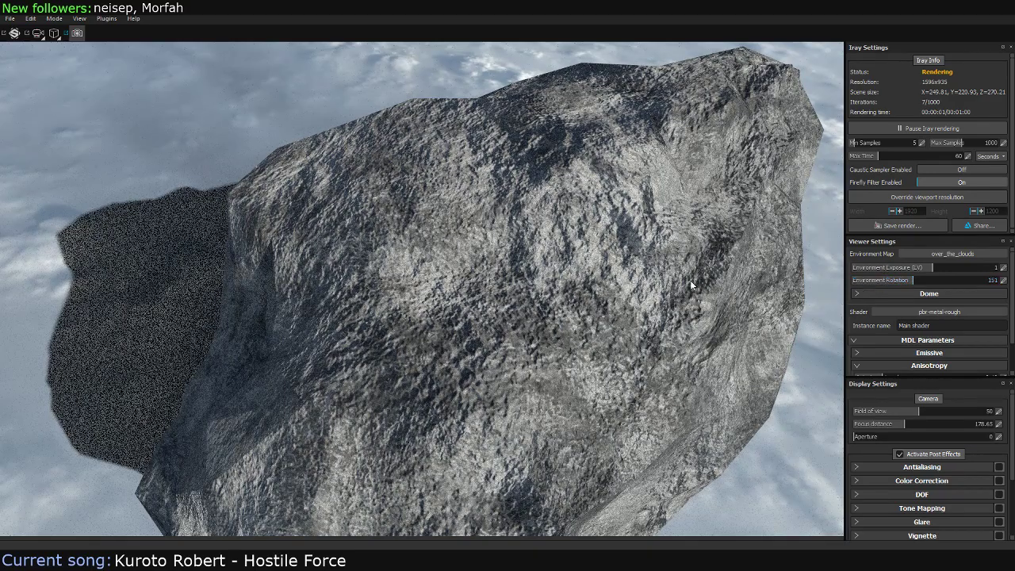
Orbit around the rock to inspect its lit face and shadow under the new lighting
mouse_move(720, 284)
alt+mouse_down()
mouse_move(544, 278)
mouse_move(424, 223)
alt+mouse_up()
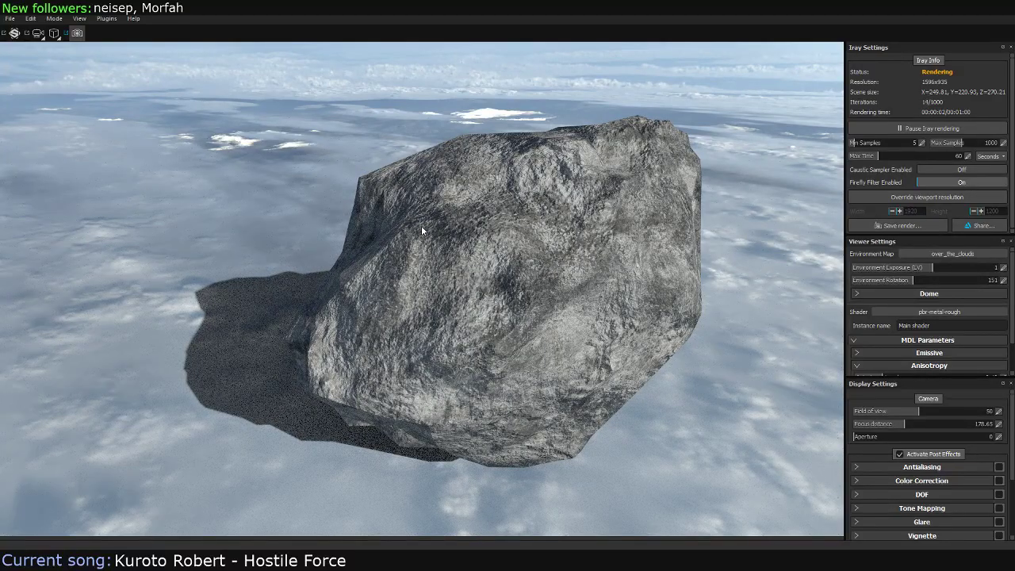
mouse_move(693, 244)
alt+mouse_down()
mouse_move(369, 232)
mouse_move(482, 212)
mouse_move(593, 229)
alt+mouse_up()
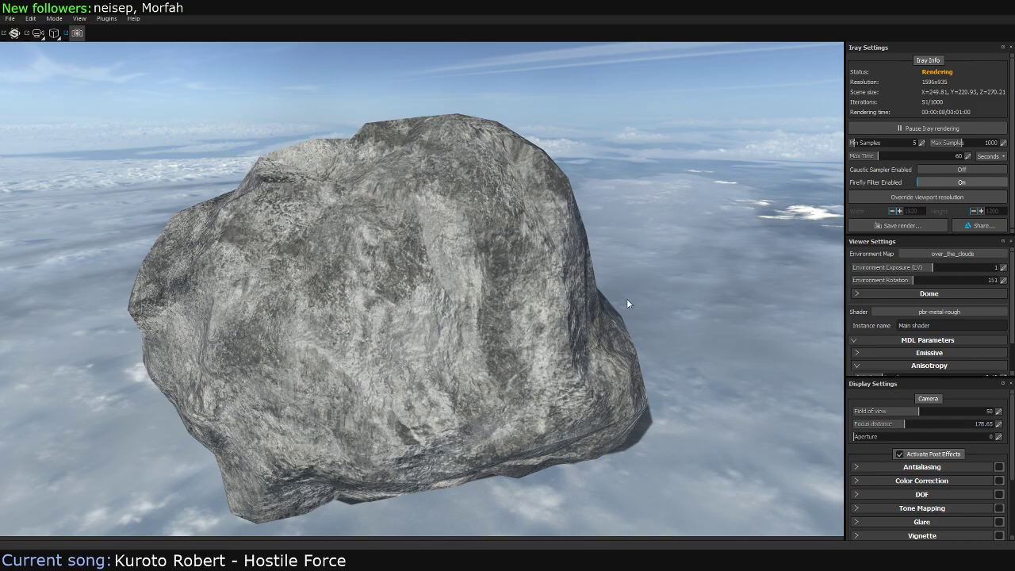
mouse_move(627, 298)
alt+mouse_down()
mouse_move(322, 294)
mouse_move(505, 286)
alt+mouse_up()
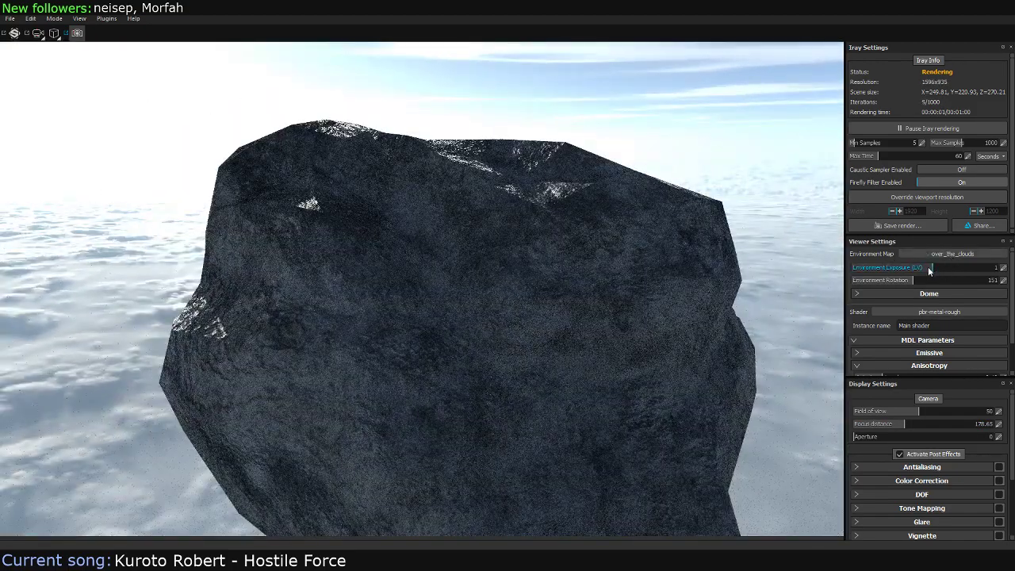
Set the environment exposure to 0.94, exit the Iray preview with F10, and switch back to Maya
drag(929, 270, 923, 268)
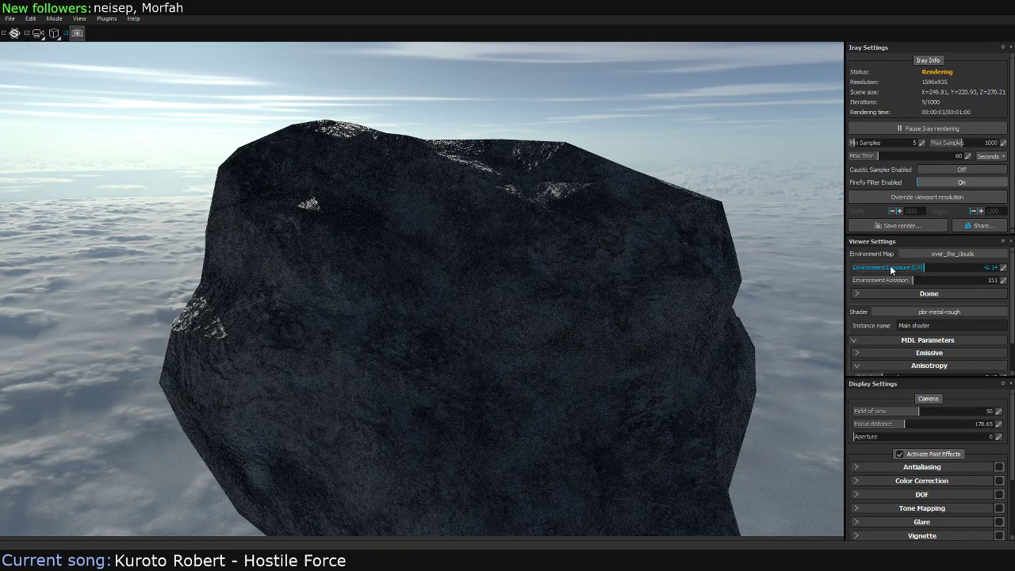
click(890, 270)
click(925, 269)
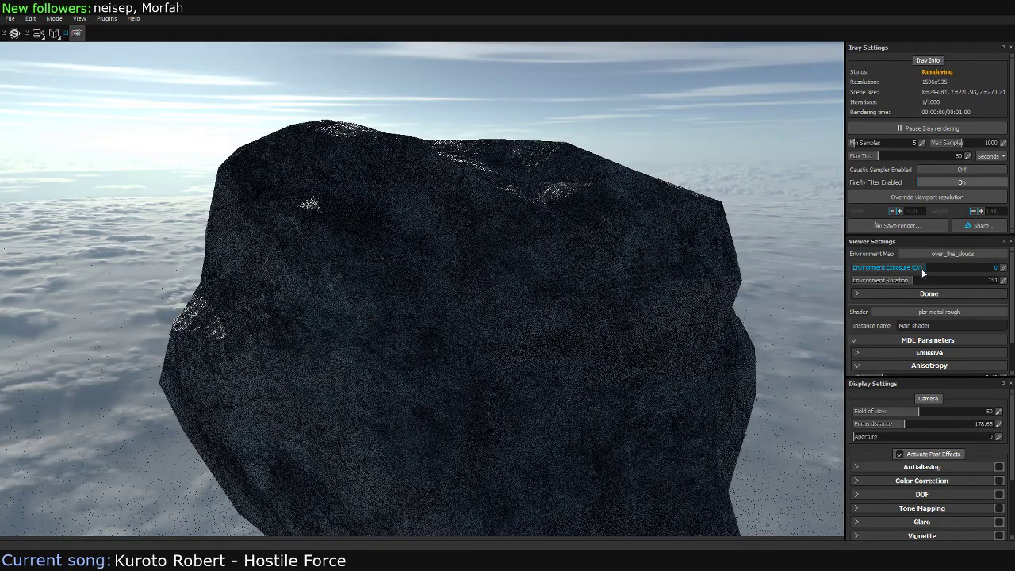
click(934, 267)
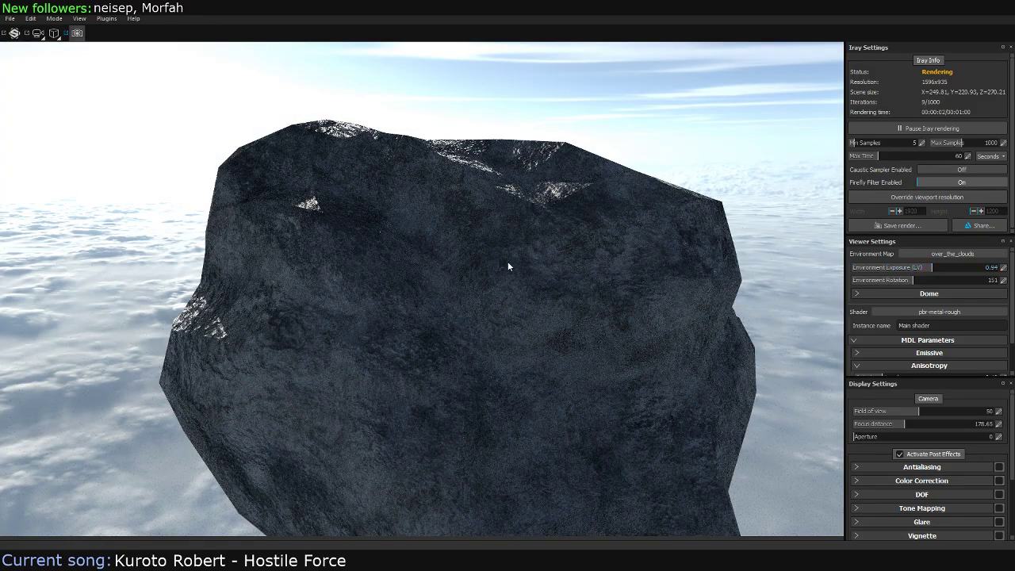
mouse_move(588, 258)
alt+mouse_down()
mouse_move(457, 268)
mouse_move(428, 247)
alt+mouse_up()
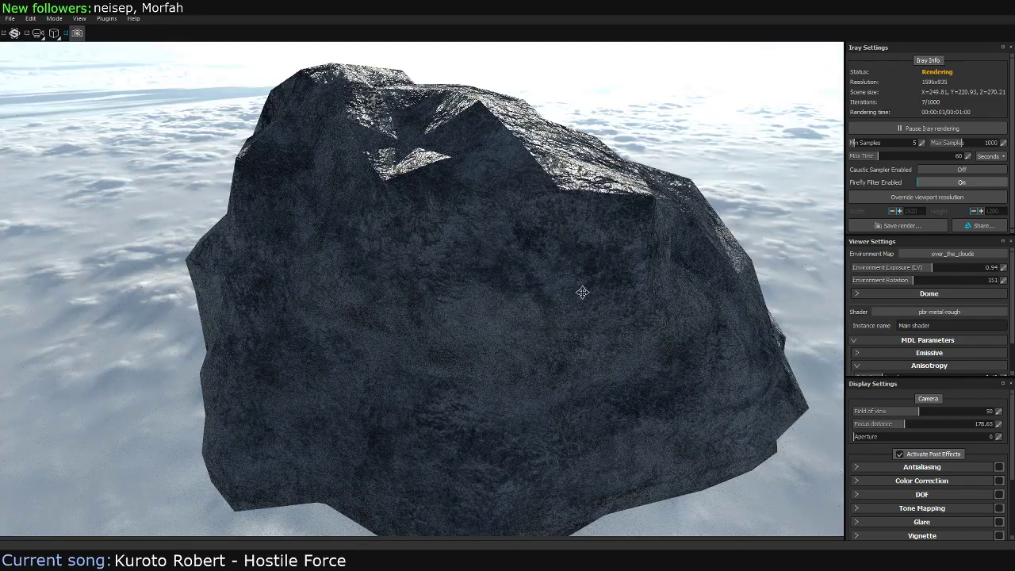
alt+drag(640, 290, 419, 279)
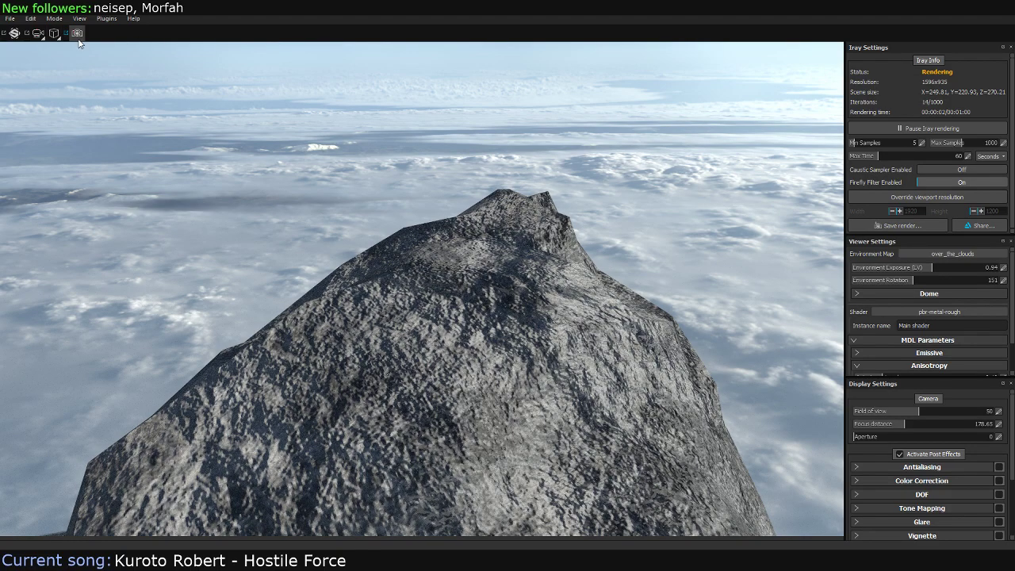
key(F10)
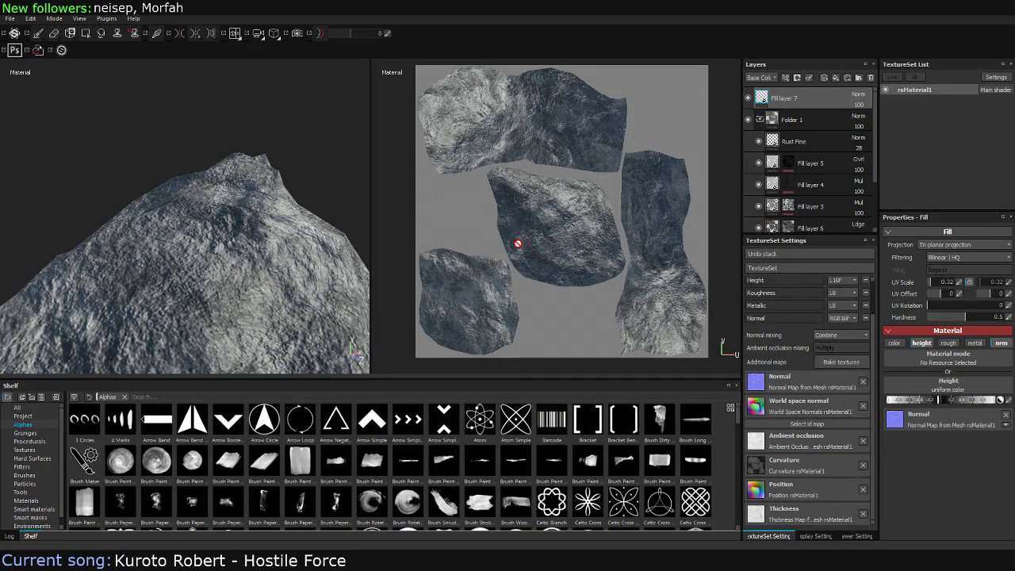
key(alt+Tab)
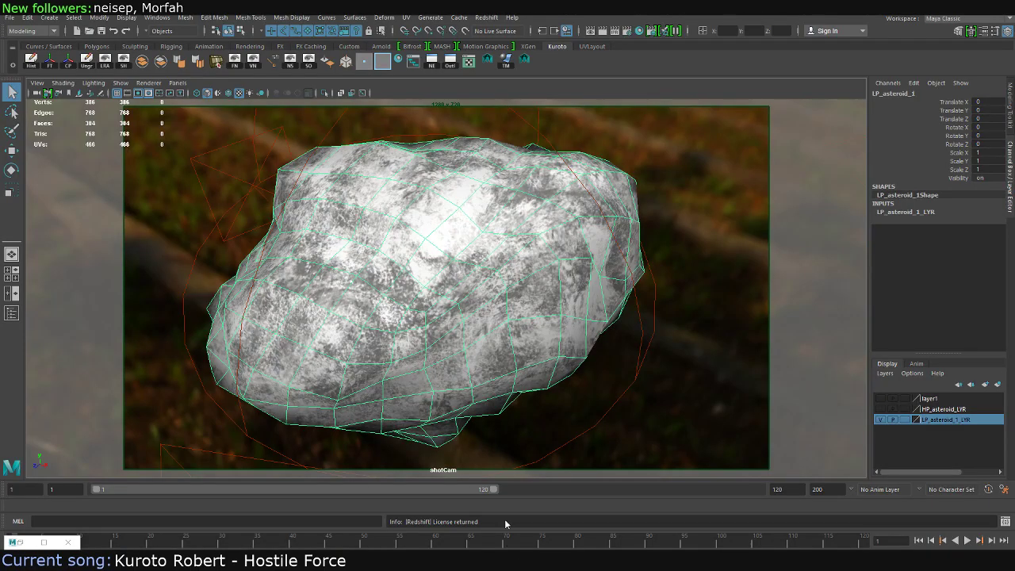
In the Hypershade, rename the rsMaterial1 node to Asteroid_1_MAT
click(44, 543)
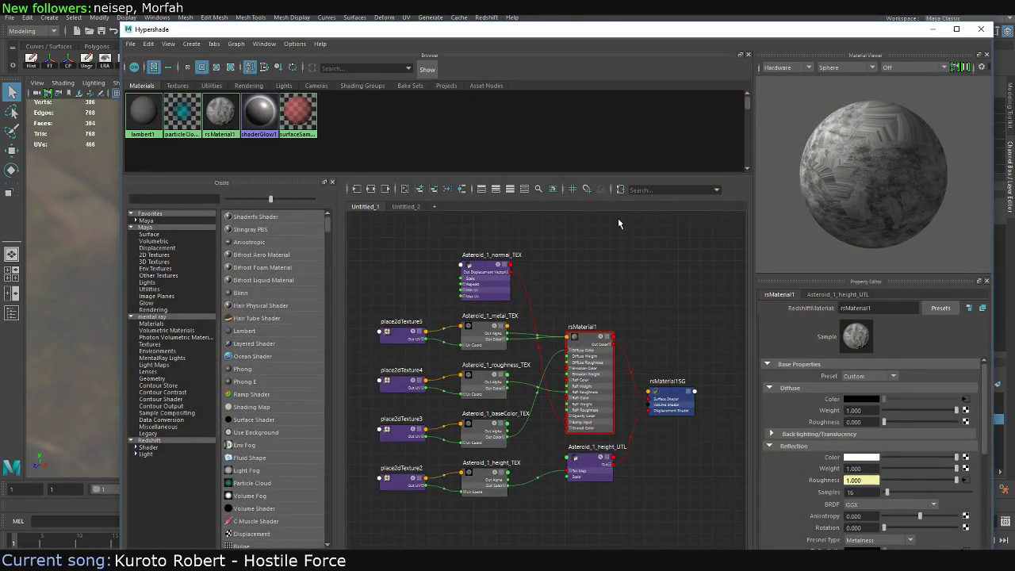
double_click(587, 317)
text(Aste)
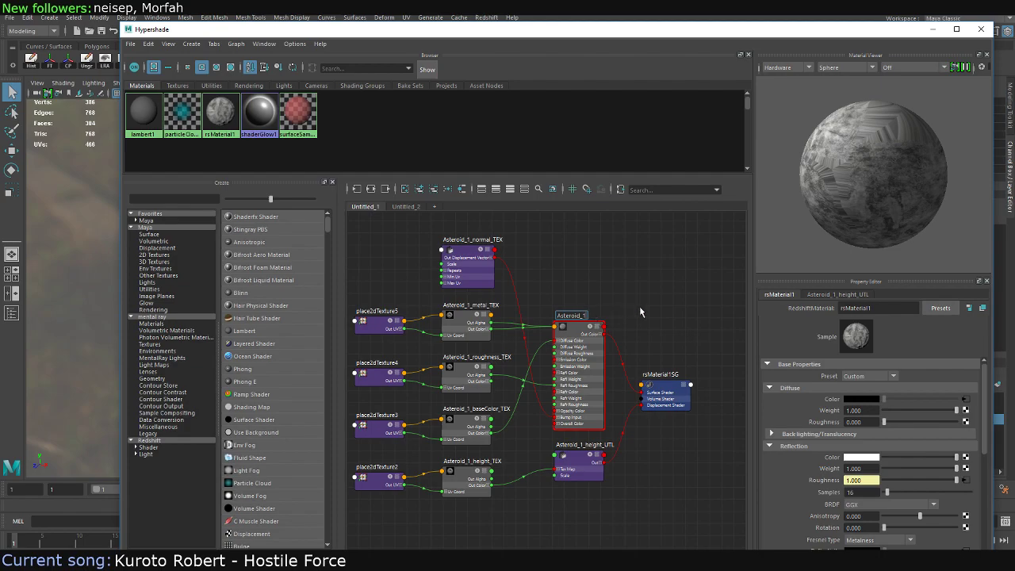
key(Return)
click(664, 379)
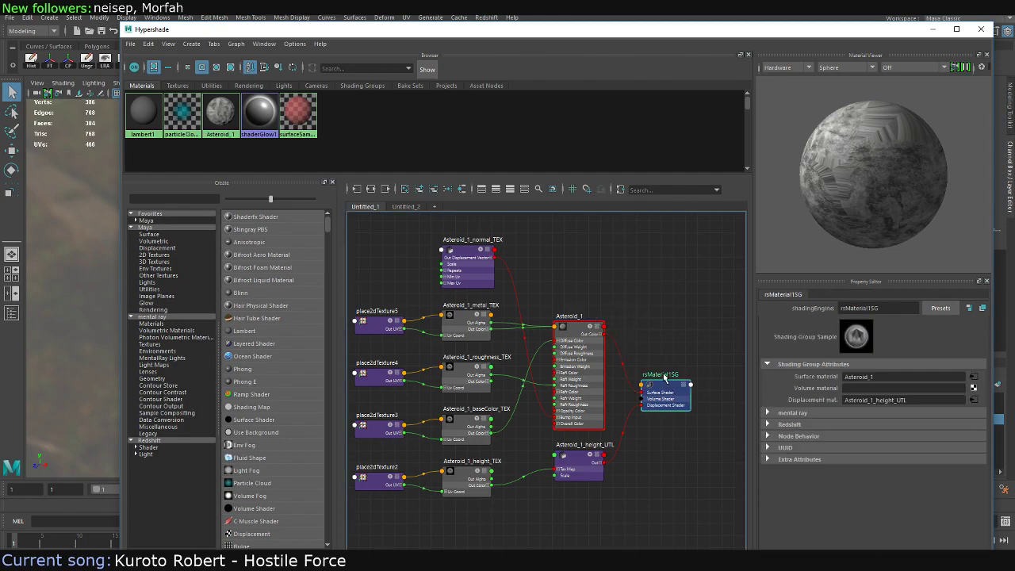
double_click(664, 377)
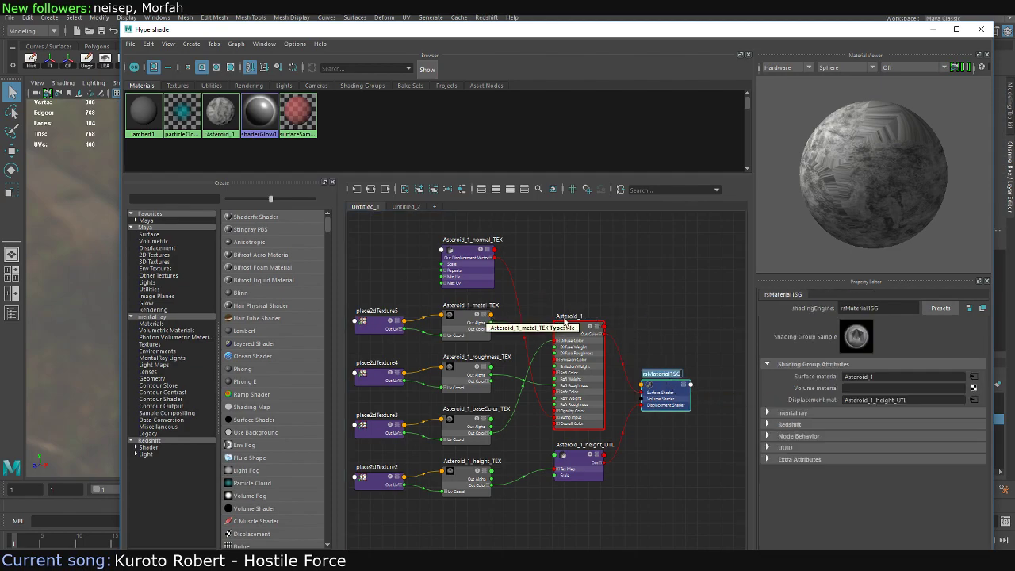
key(Escape)
text(_M)
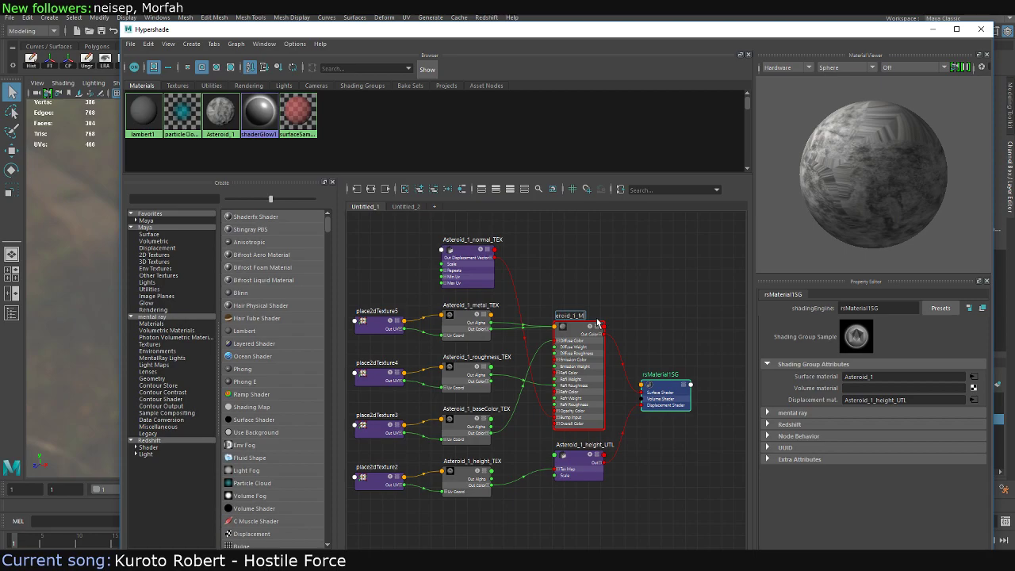
text(AT)
key(Return)
Rename the rsMaterial1SG shading group to Asteroid_1_SG
double_click(660, 375)
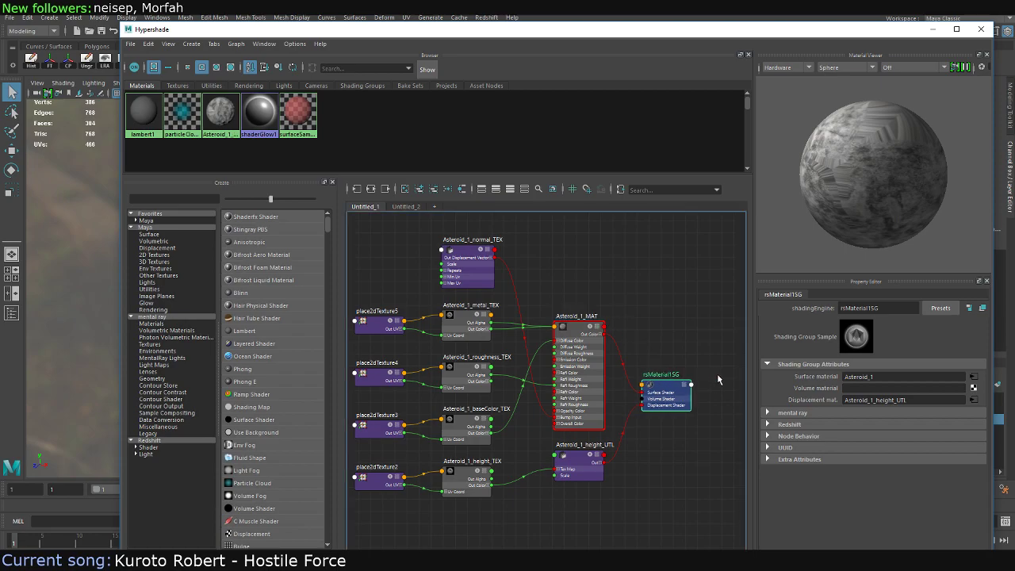
text(Asterpoid_1)
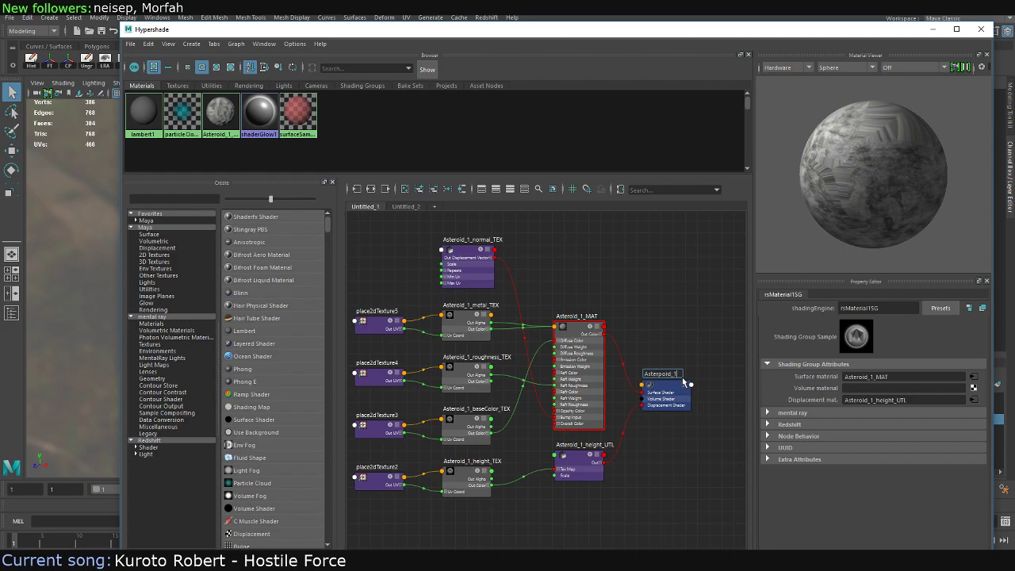
text(SG)
key(Return)
click(469, 254)
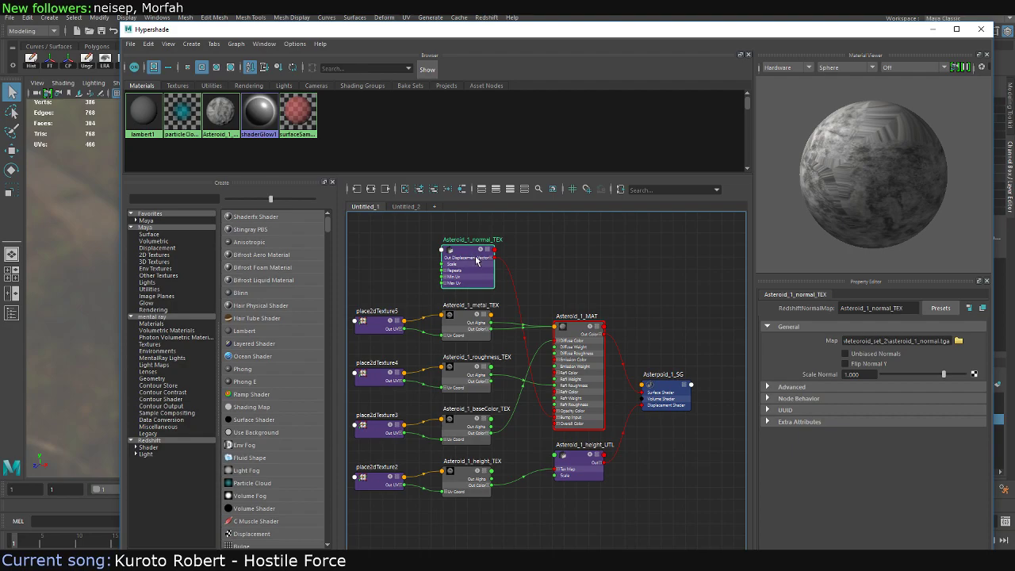
Rename place2dTexture5 and place2dTexture4 to Asteroid_1_metal_UTL and Asteroid_1_roughness_UTL
click(468, 320)
double_click(474, 304)
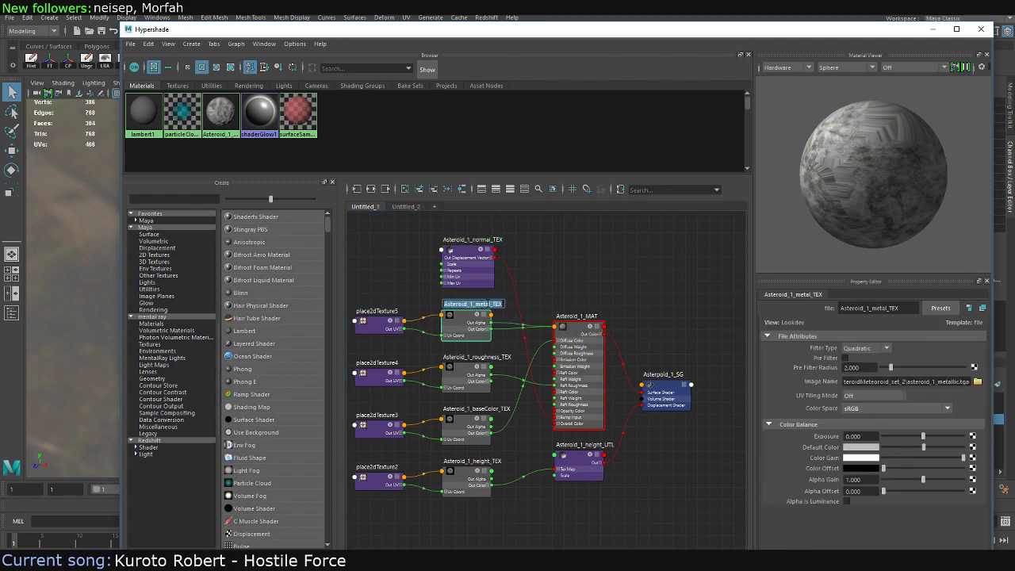
mouse_move(486, 304)
mouse_down()
mouse_move(432, 304)
mouse_move(441, 311)
mouse_up()
key(ctrl+c)
click(380, 325)
double_click(377, 311)
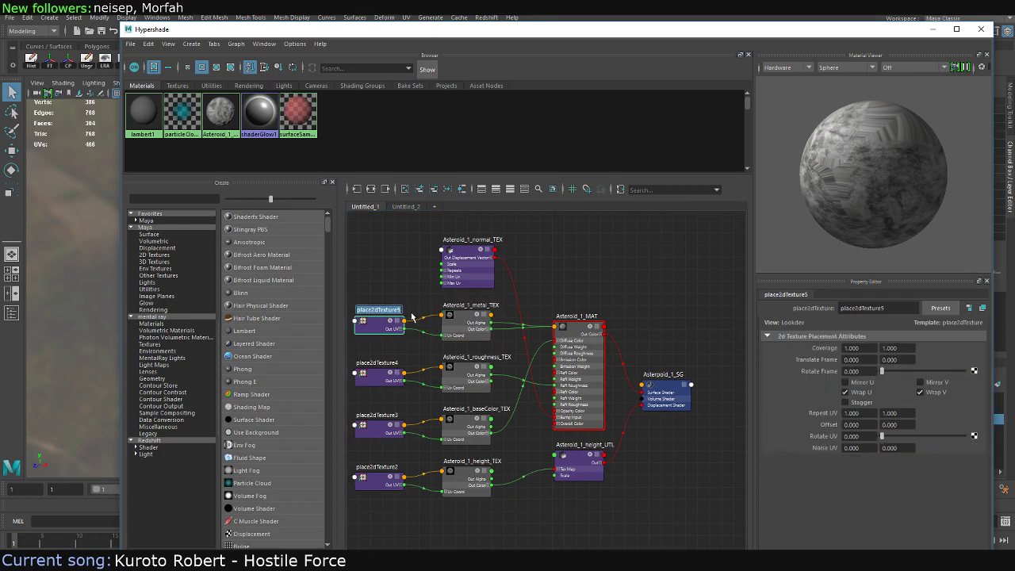
key(ctrl+v)
text(_UTL)
key(Return)
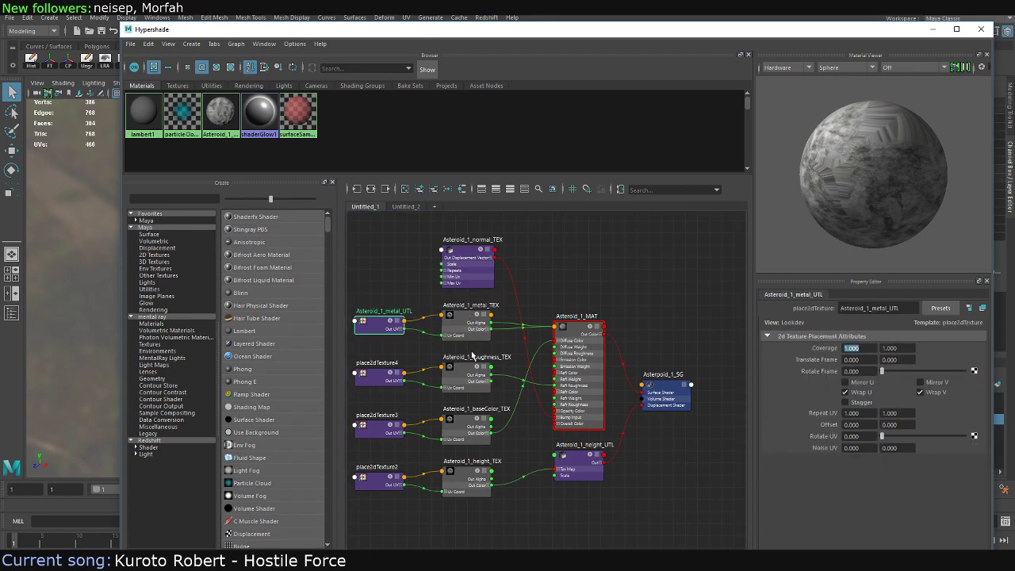
shift+click(476, 357)
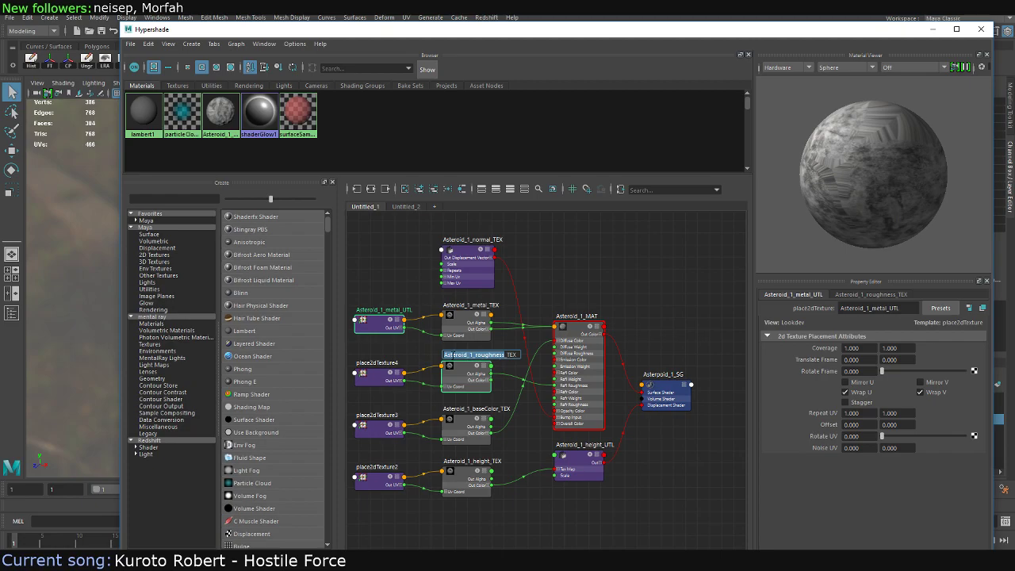
double_click(377, 362)
key(ctrl+v)
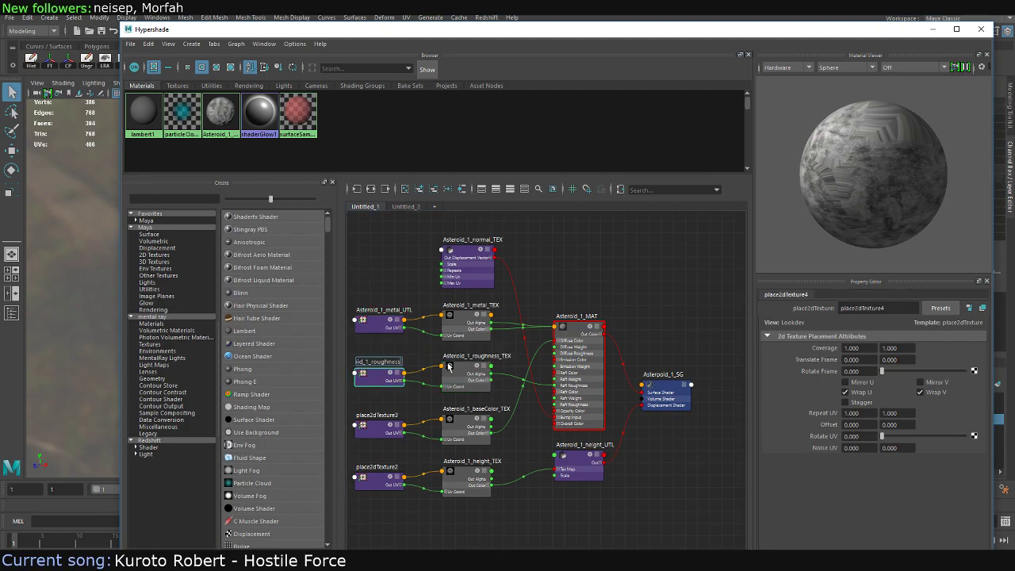
text(_UTL)
key(Return)
Rename place2dTexture3 and place2dTexture2 to Asteroid_1_baseColor_UTL and Asteroid_1_height_UTL1
double_click(500, 409)
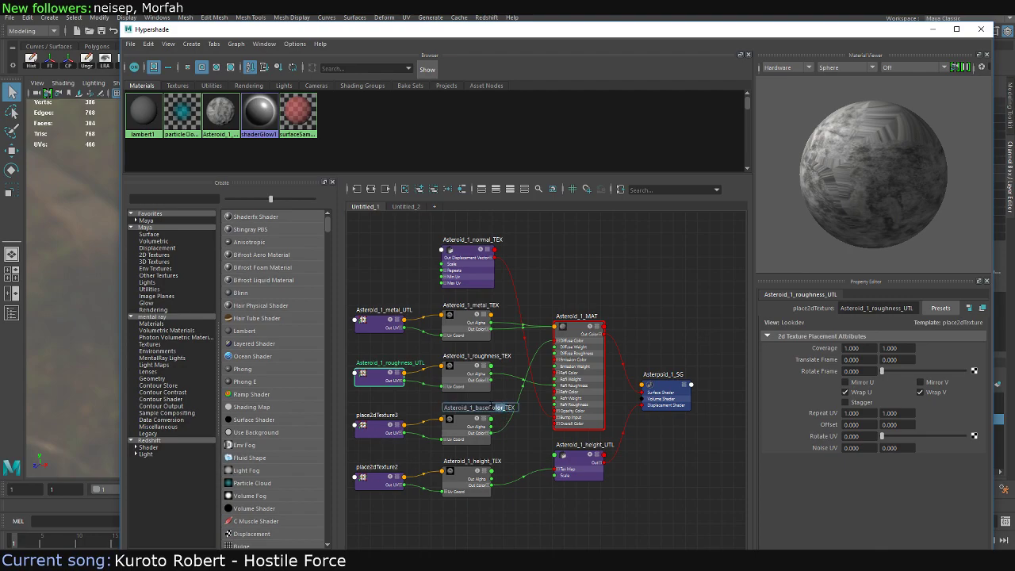
key(ctrl+c)
double_click(377, 414)
key(ctrl+v)
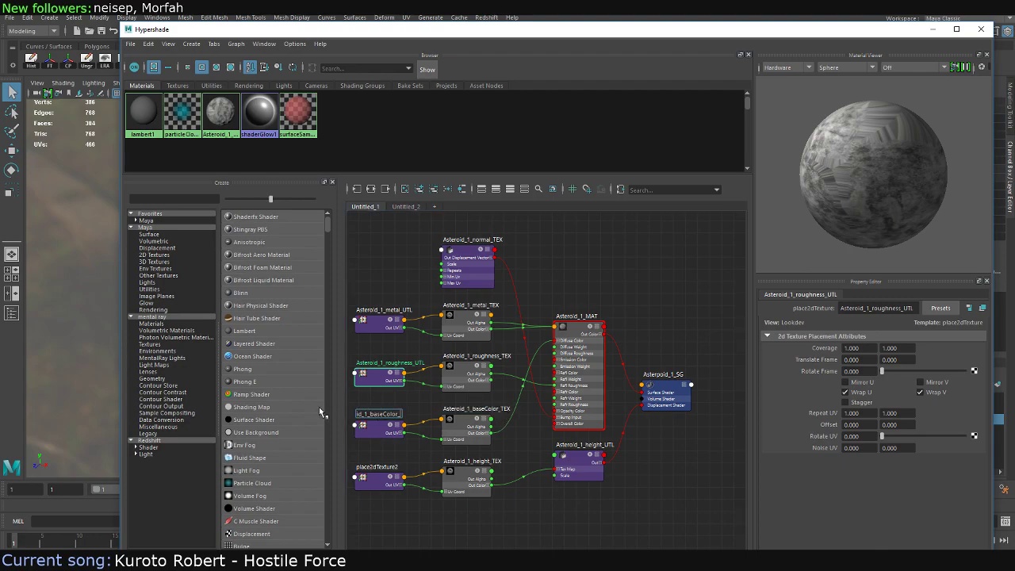
text(UTL)
key(Return)
double_click(481, 461)
double_click(484, 460)
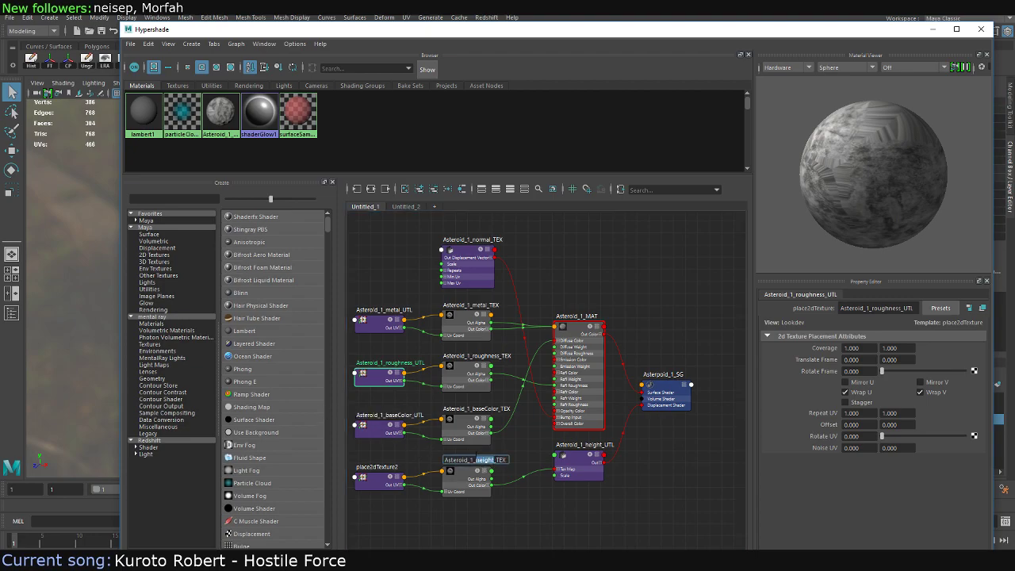
double_click(378, 467)
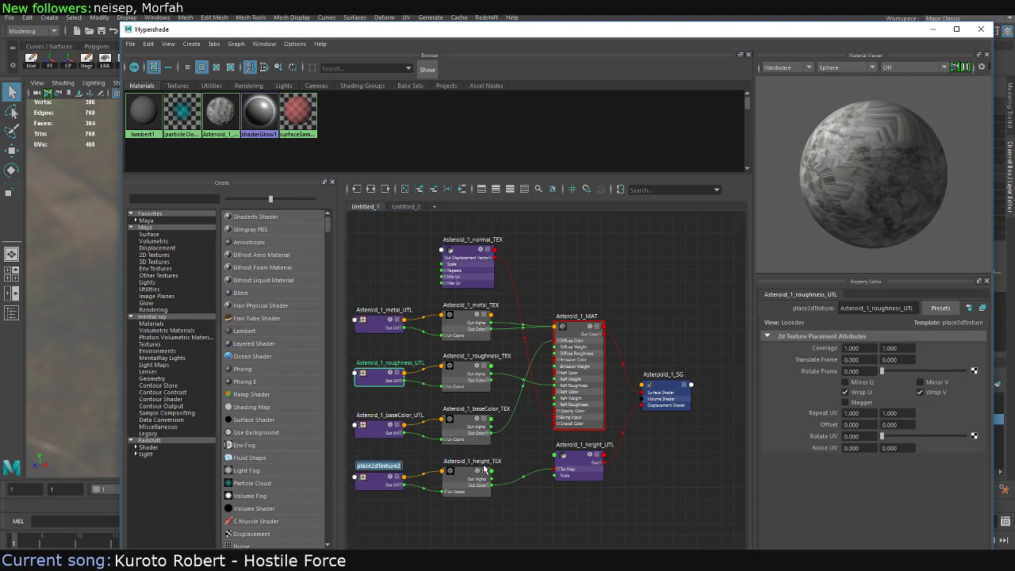
key(ctrl+v)
text(_UTL)
key(Return)
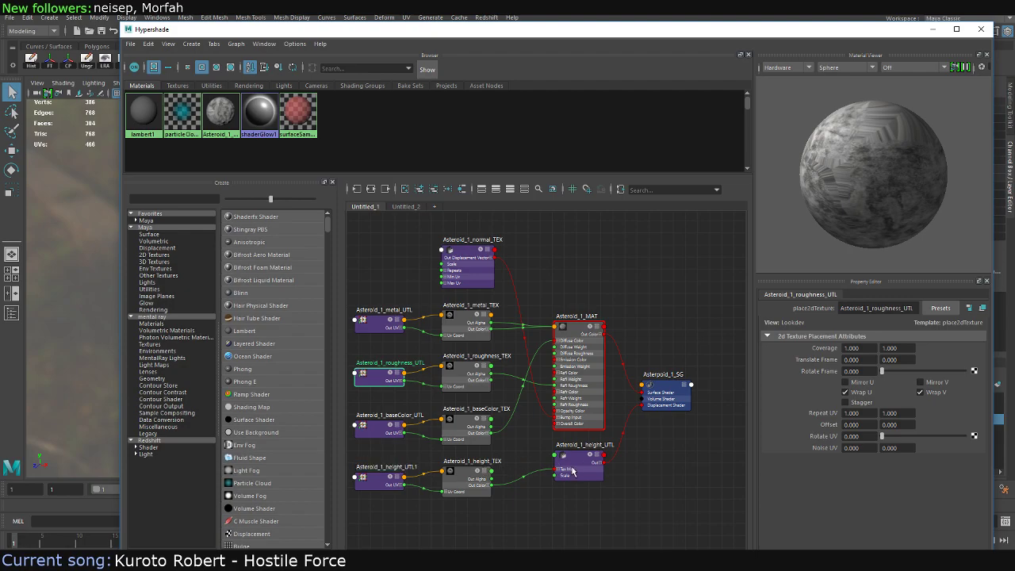
click(649, 471)
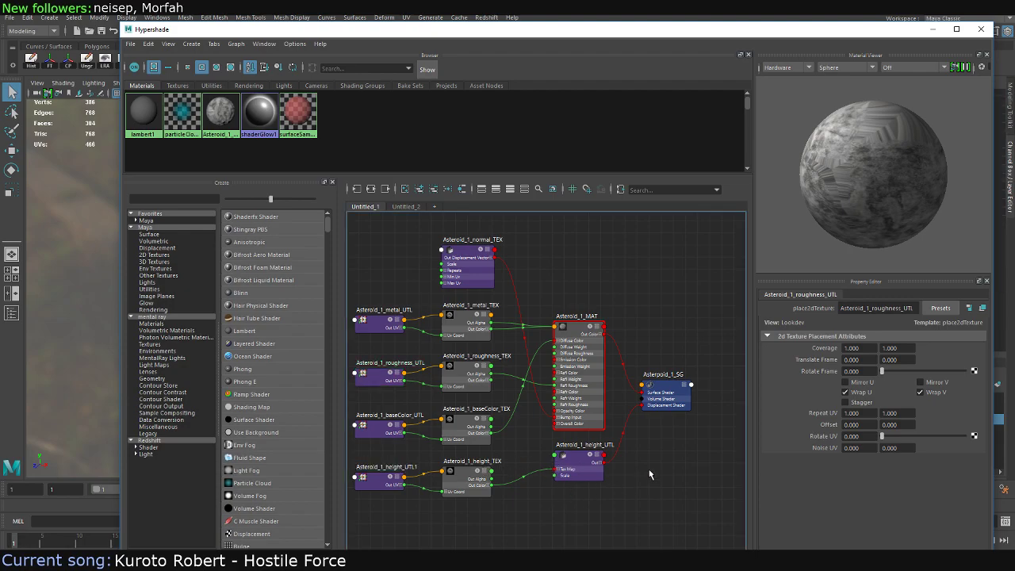
Return to the Untitled_1 asteroid graph and save the scene with File > Increment and Save
click(405, 207)
click(365, 206)
scroll(493, 315, down, 2)
scroll(493, 315, down, 2)
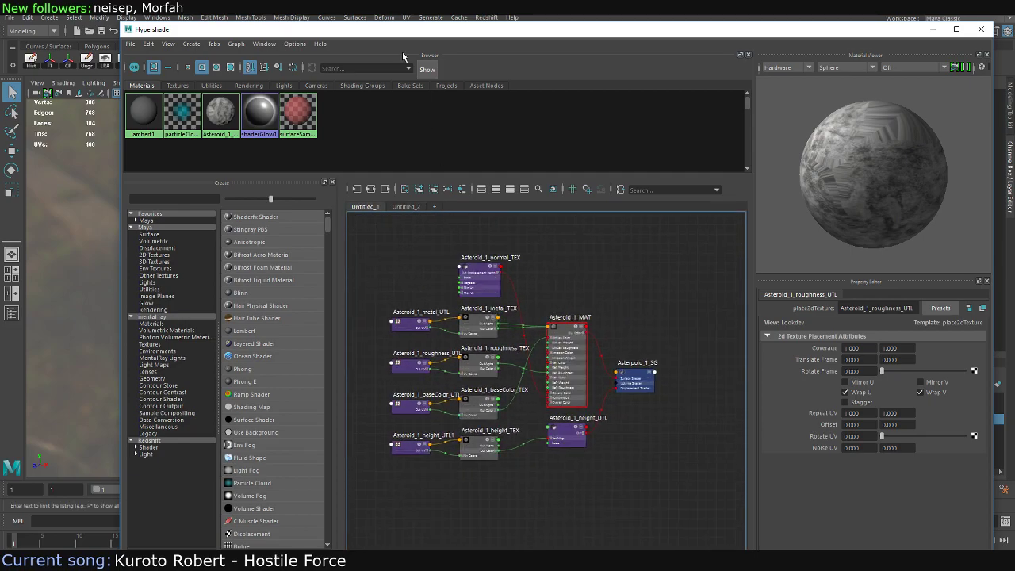
drag(349, 36, 343, 37)
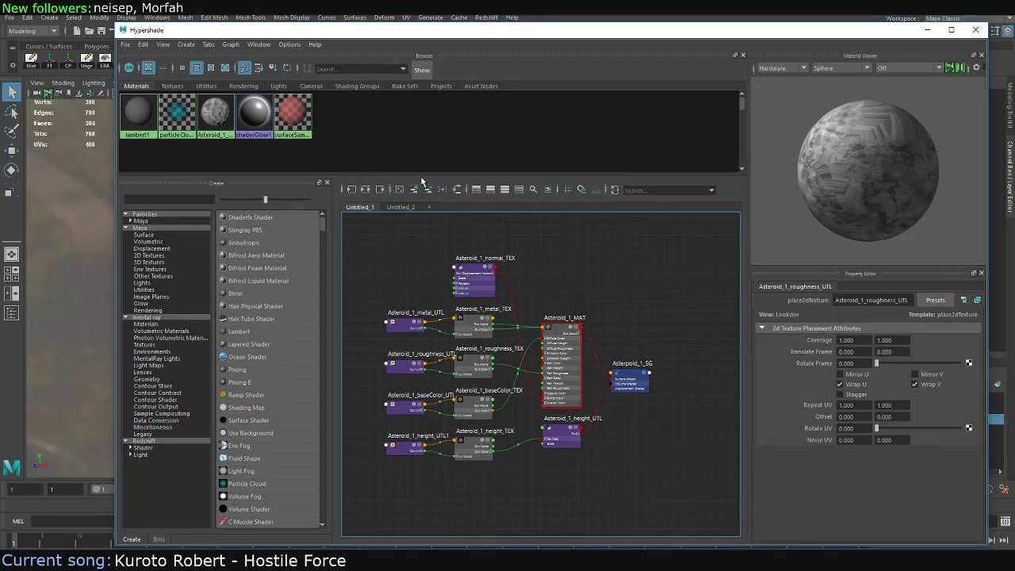
click(10, 17)
click(9, 17)
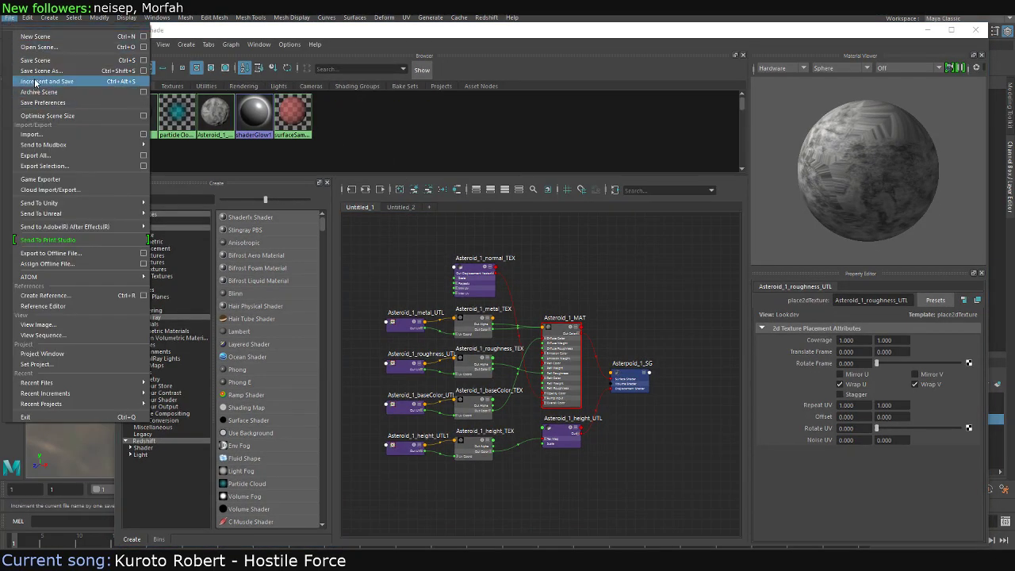
click(47, 77)
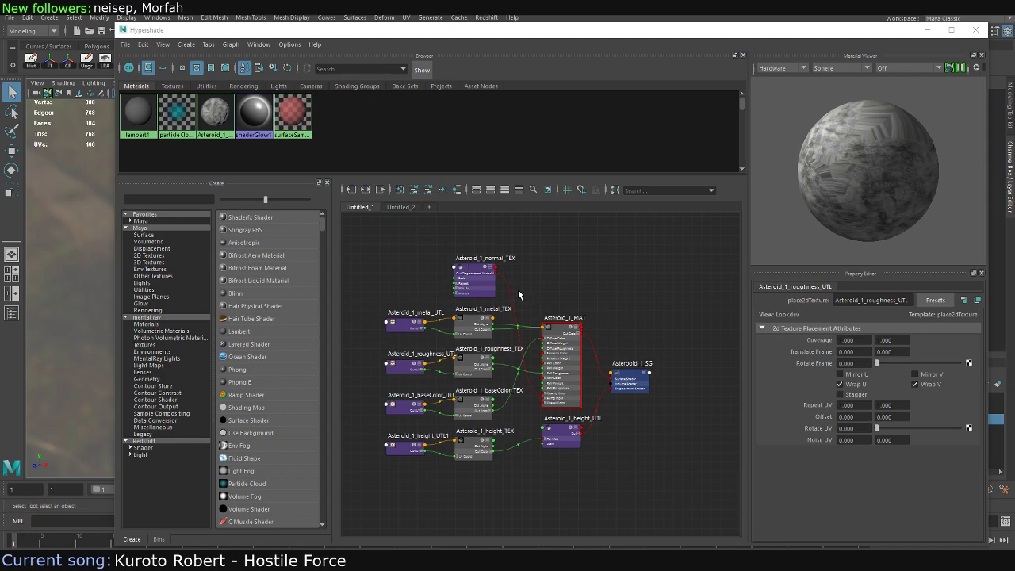
Minimize the Hypershade to view the textured asteroid, then restore it
click(928, 30)
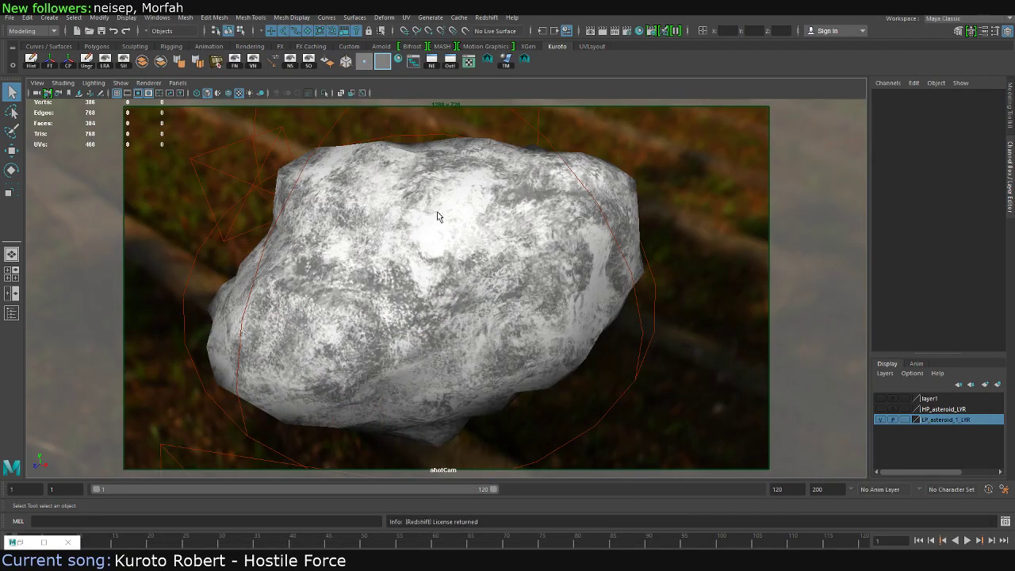
right_click(15, 542)
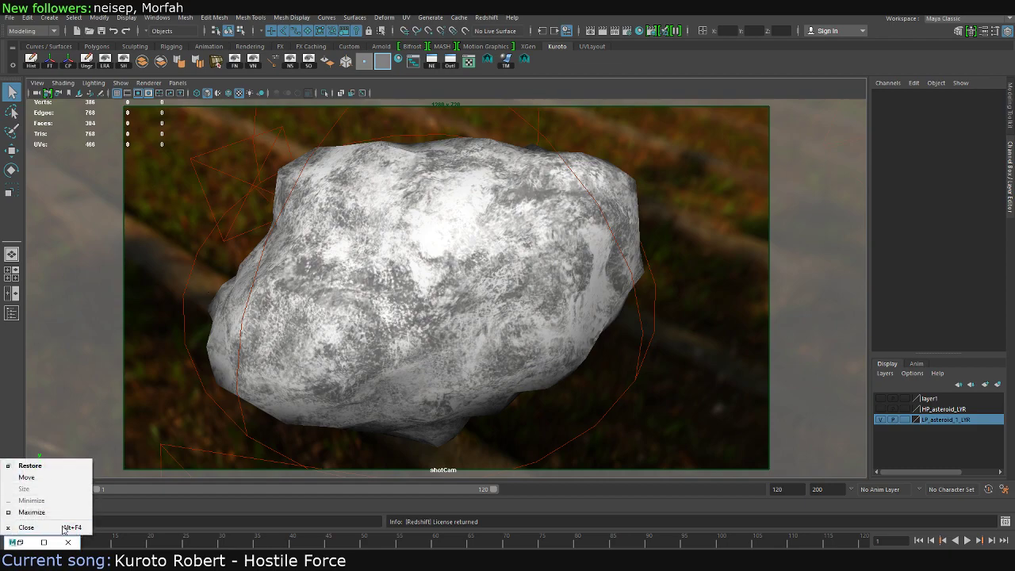
click(44, 543)
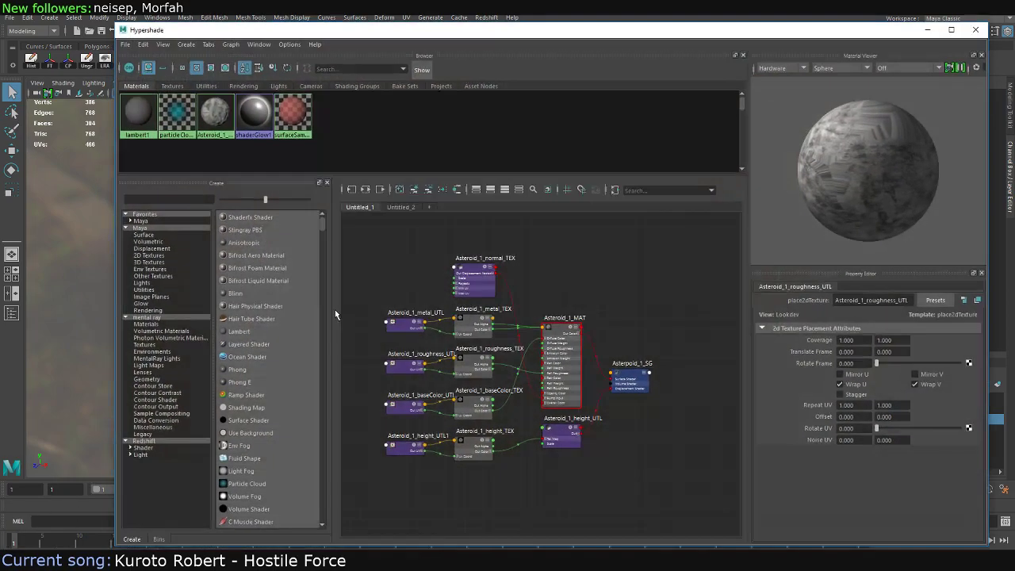
click(384, 216)
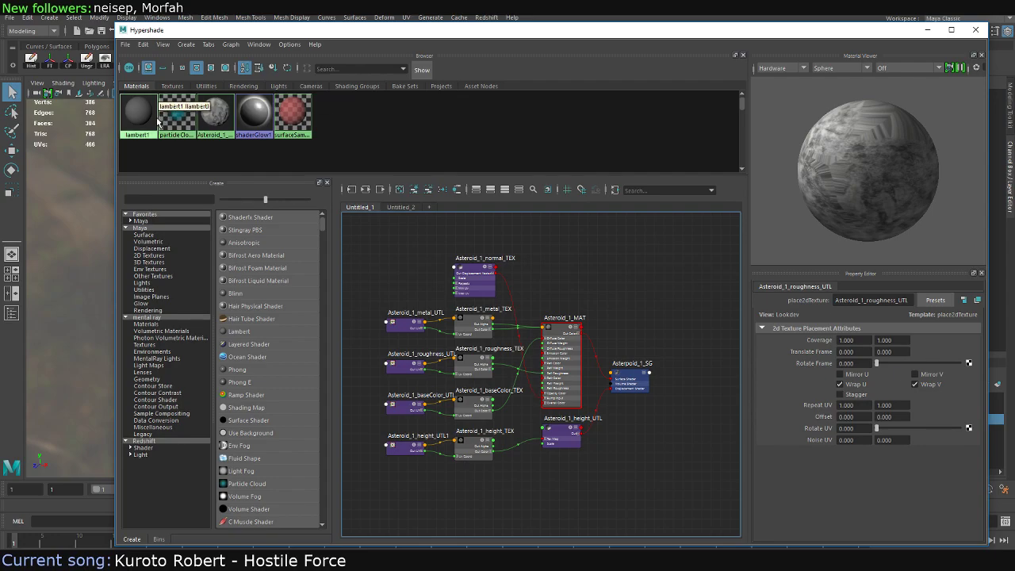
Open 2017-08-05_asteroidMeteoroid_wo_highPoly.mb instead of 2017-08-05_asteroidMeteoroid.mb via File > Open Scene
click(10, 16)
click(48, 48)
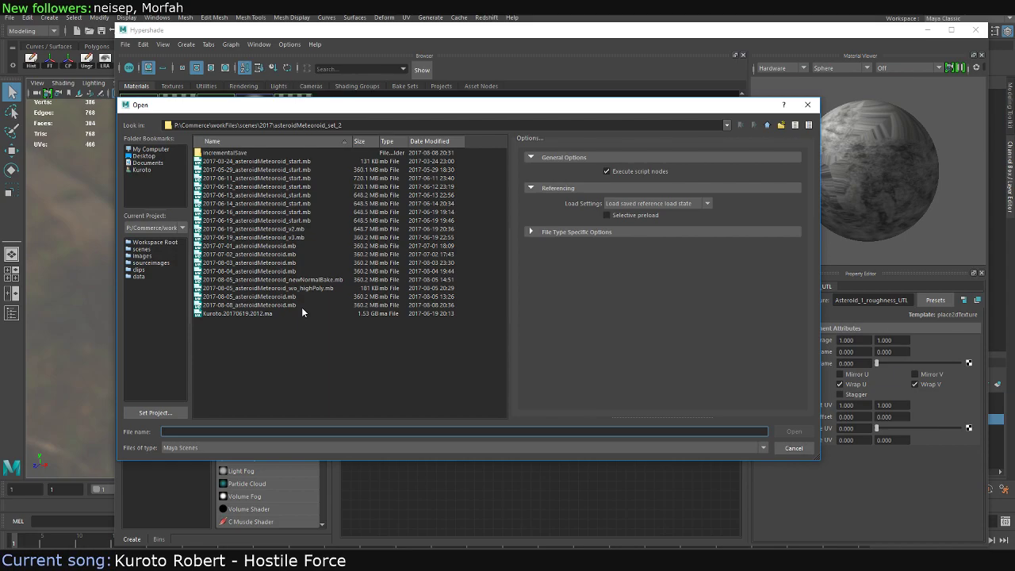
click(285, 297)
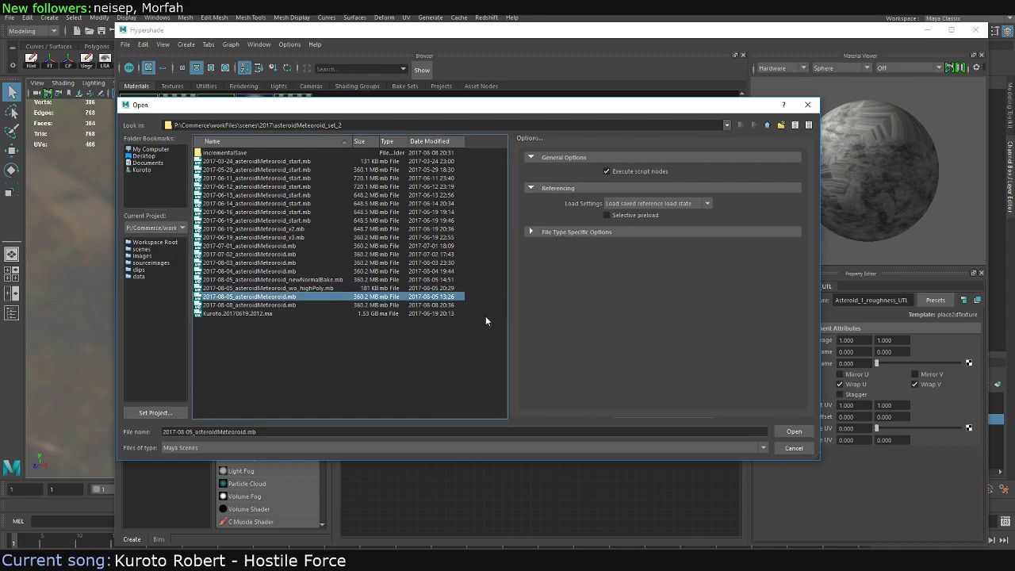
key(Up)
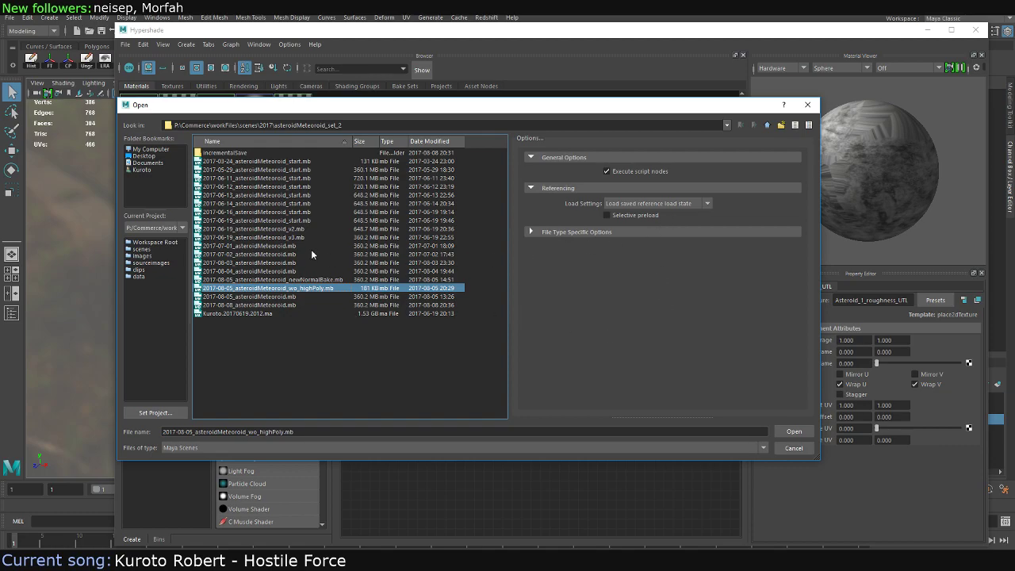
double_click(268, 288)
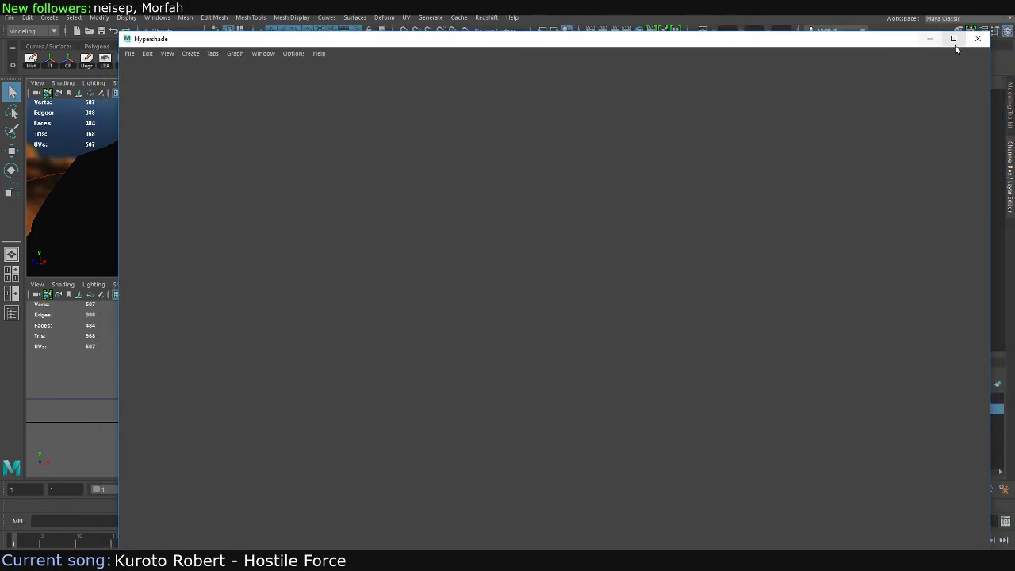
Close and reopen the Hypershade, then view the Backdrop and Asteroid_1 graphs
click(954, 47)
click(611, 140)
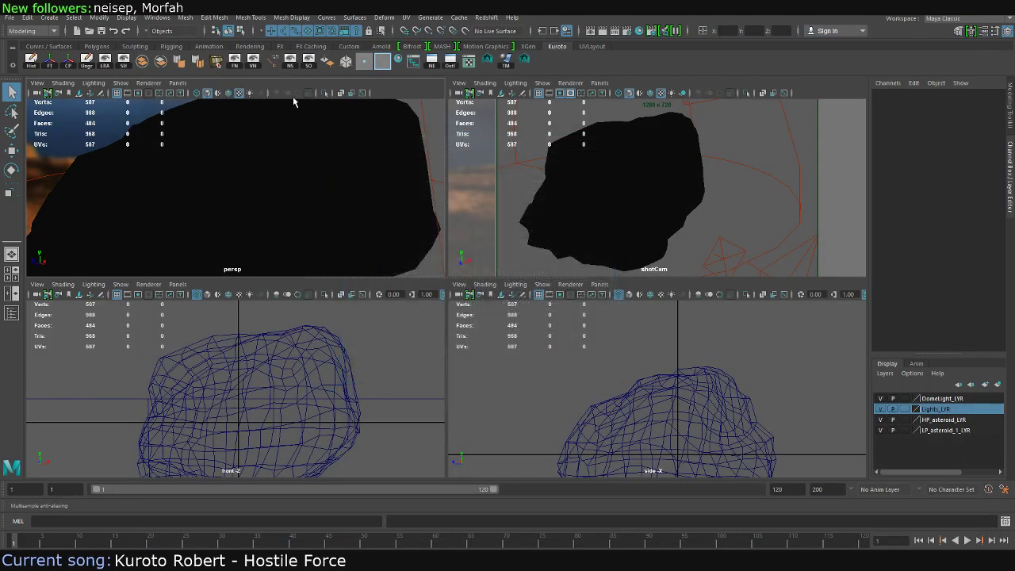
click(400, 61)
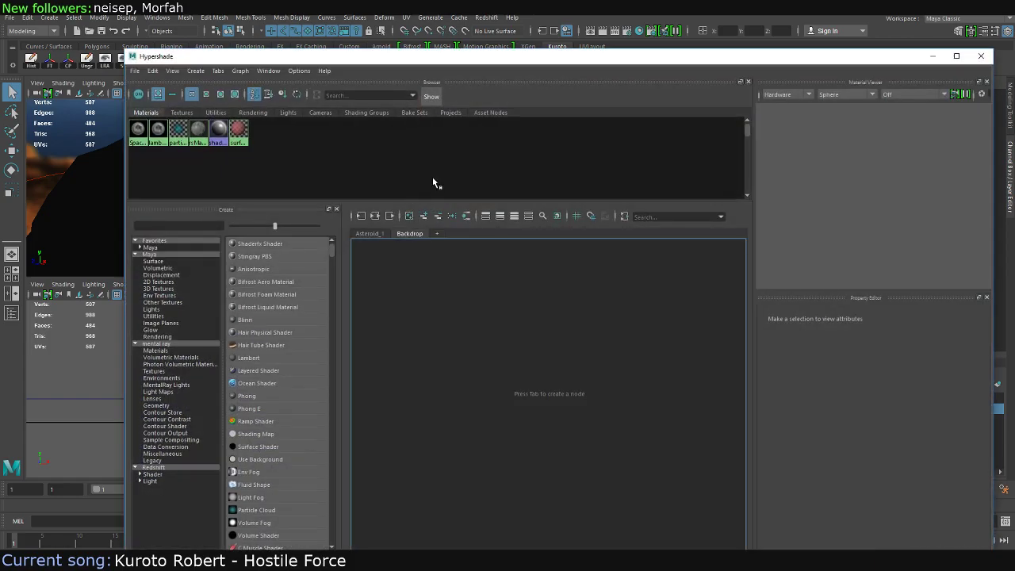
click(402, 235)
drag(484, 57, 506, 20)
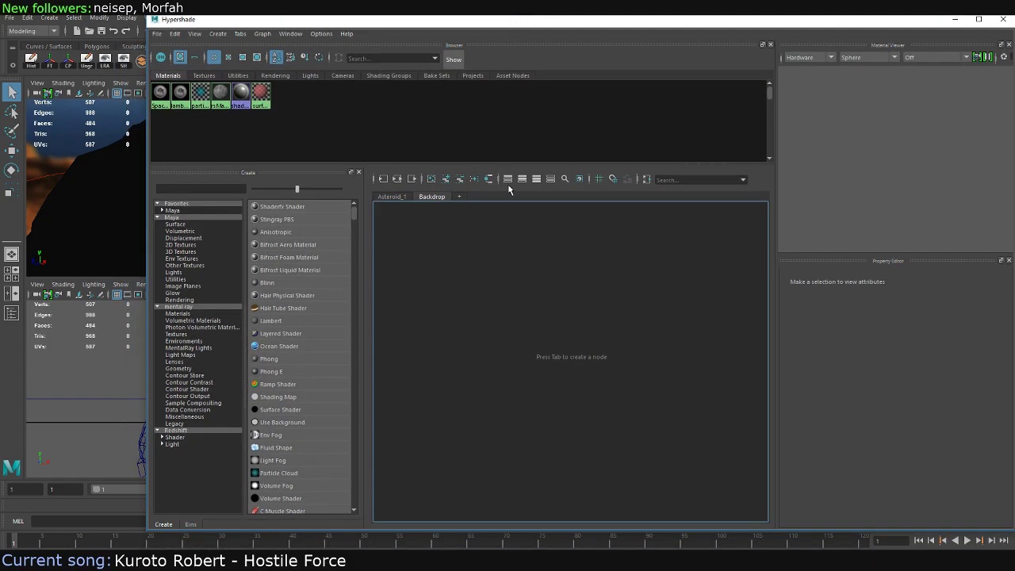
click(389, 197)
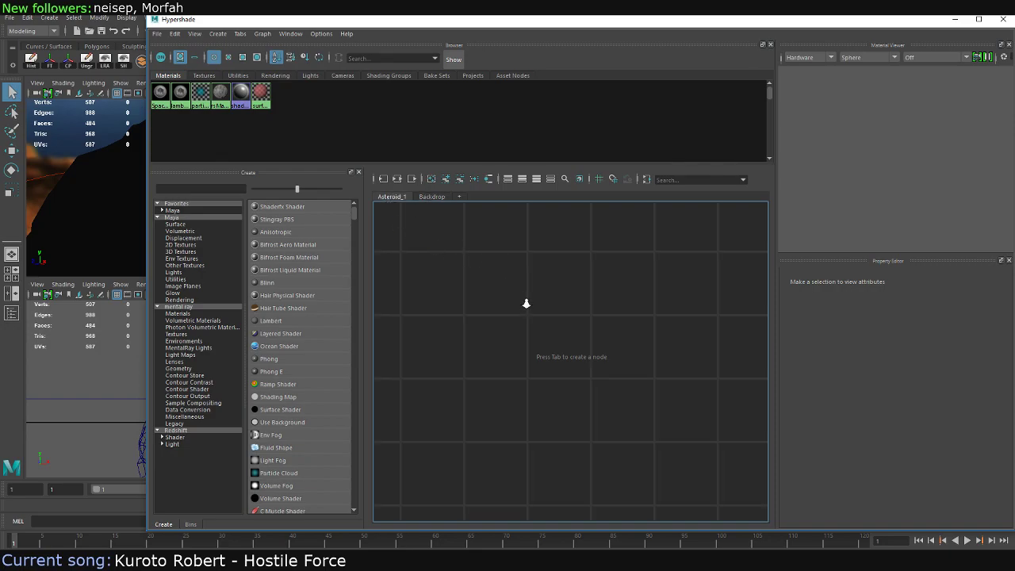
Compare the Backdrop and Asteroid_1 graphs, then close the Hypershade
scroll(508, 292, down, 2)
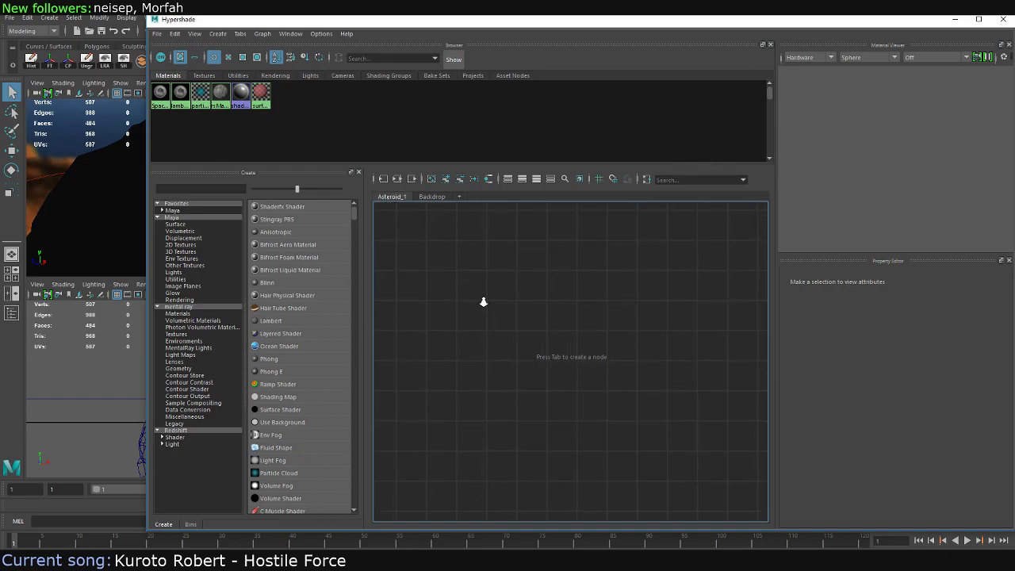
scroll(483, 302, up, 2)
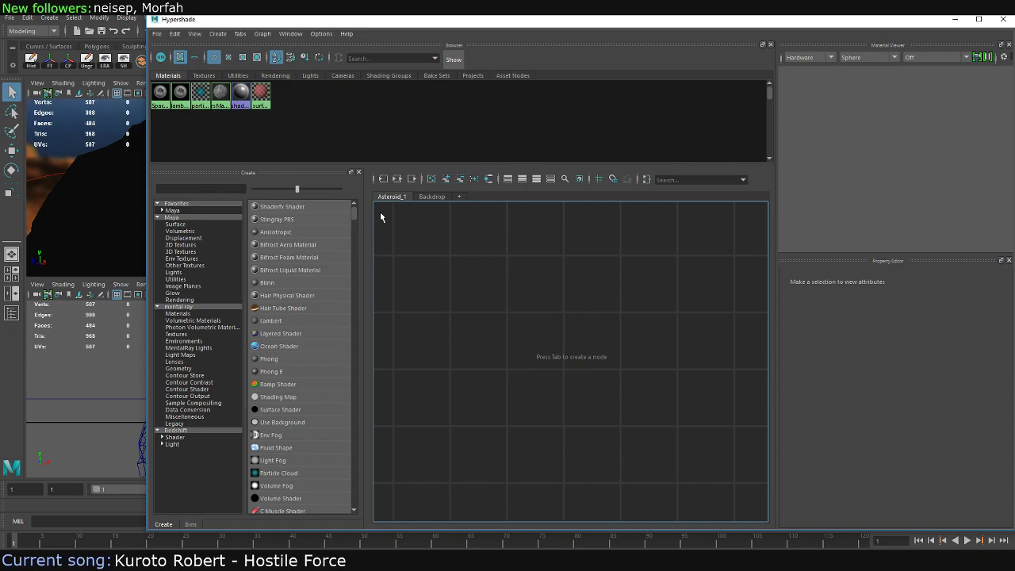
click(432, 197)
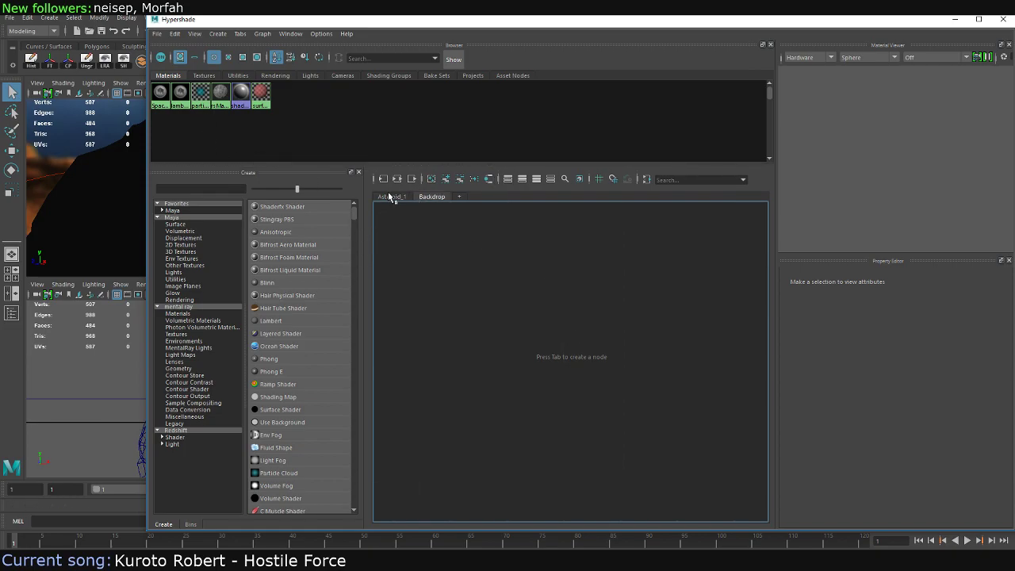
click(388, 193)
click(432, 197)
click(390, 196)
drag(914, 21, 832, 25)
click(920, 21)
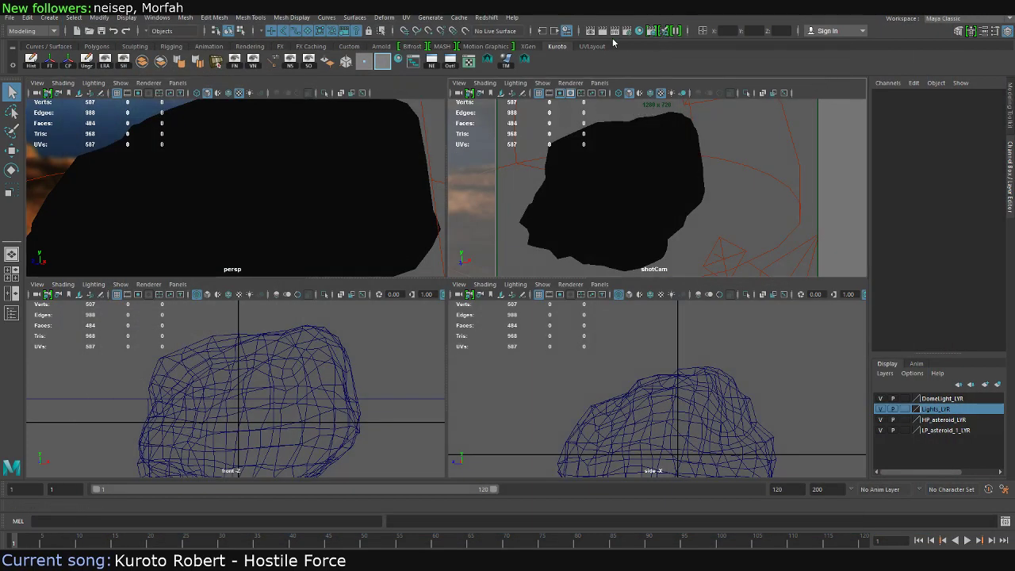
Render the current frame with Redshift, then close the feedback display and render view
click(602, 30)
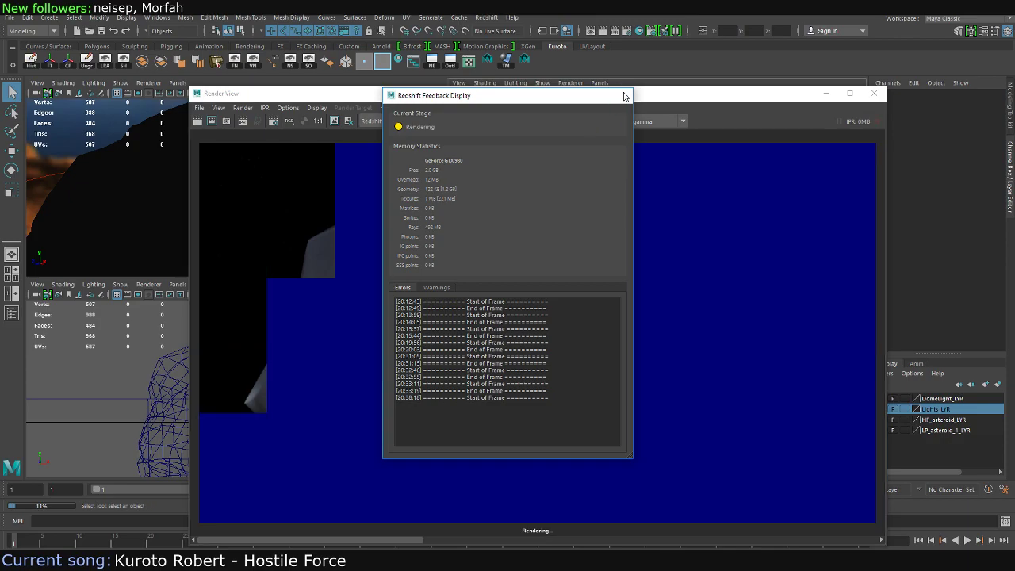
click(621, 95)
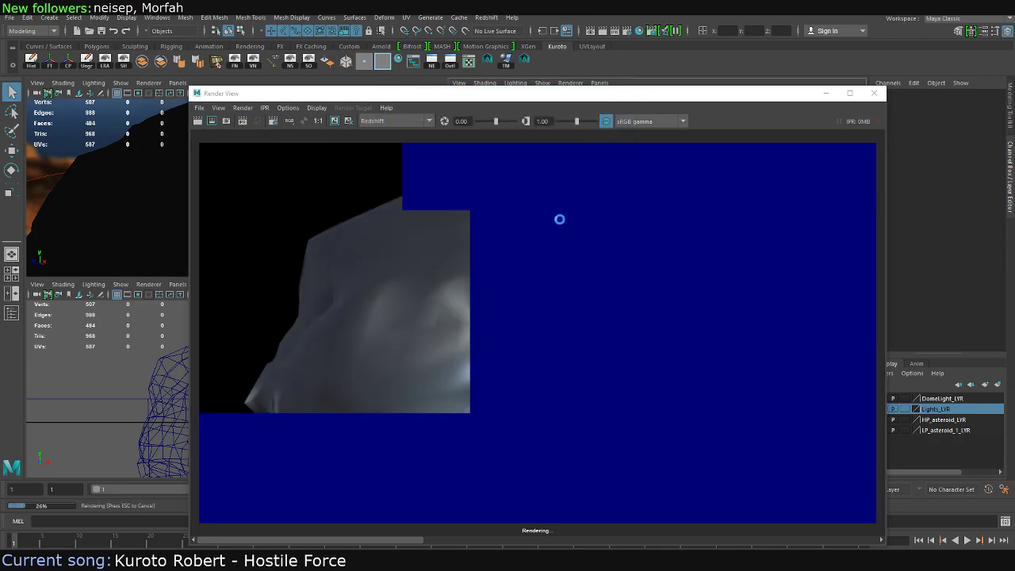
click(876, 95)
Show the asteroid shaded in the shotCam view and reopen the Hypershade
click(572, 191)
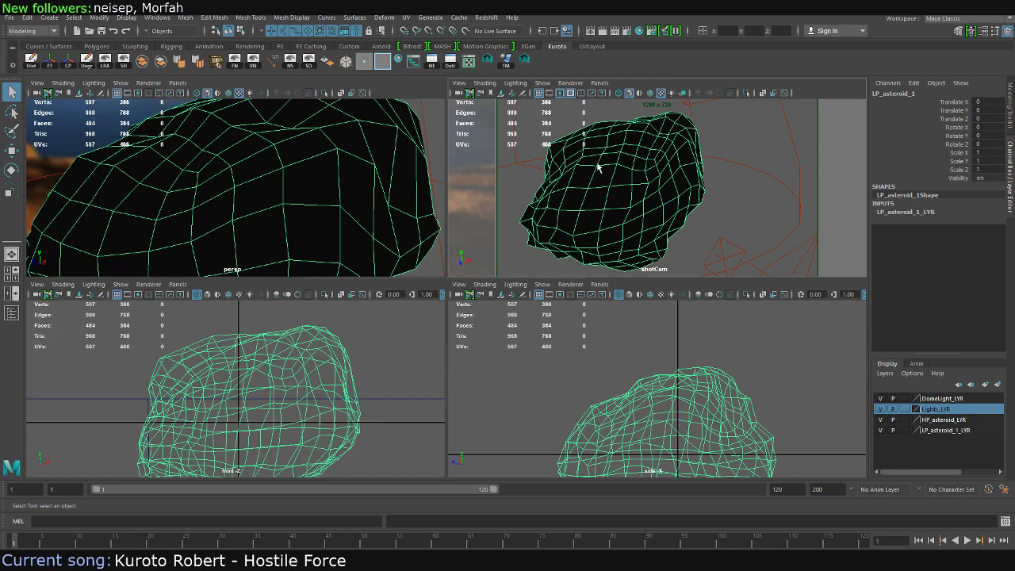
click(570, 83)
click(576, 106)
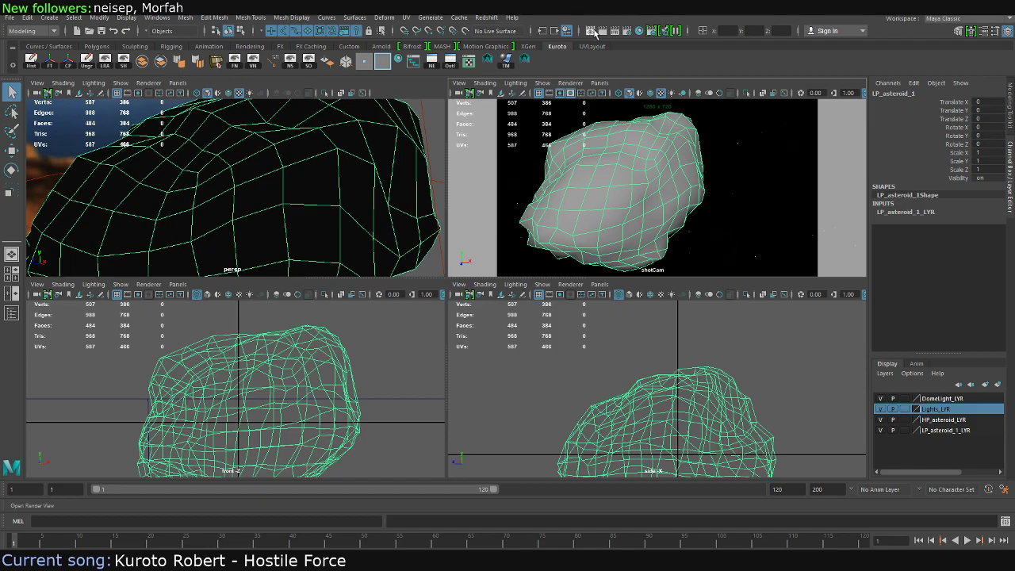
click(398, 60)
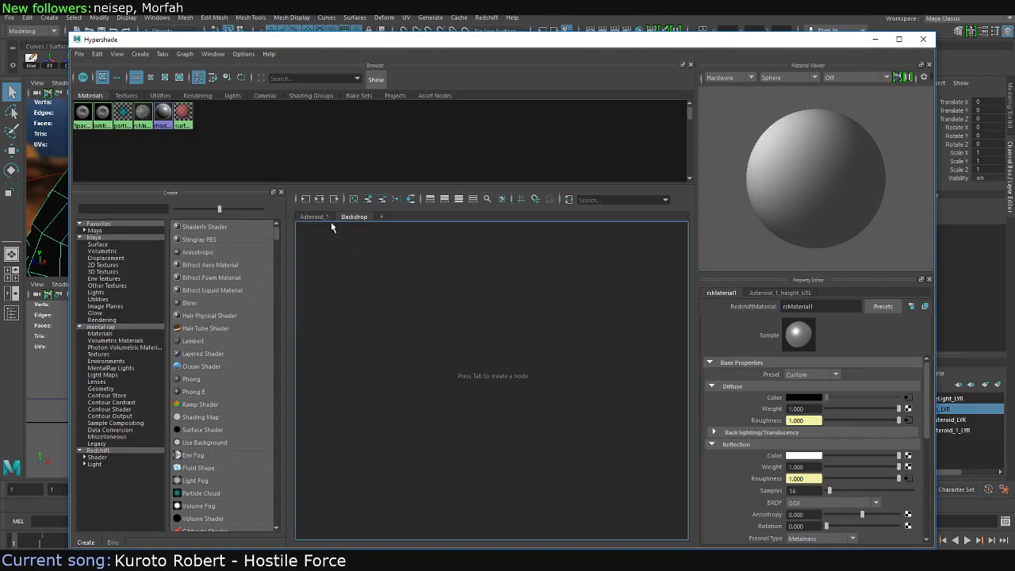
Graph rsMaterial1's network and reload the metal, roughness and base colour texture files
click(315, 216)
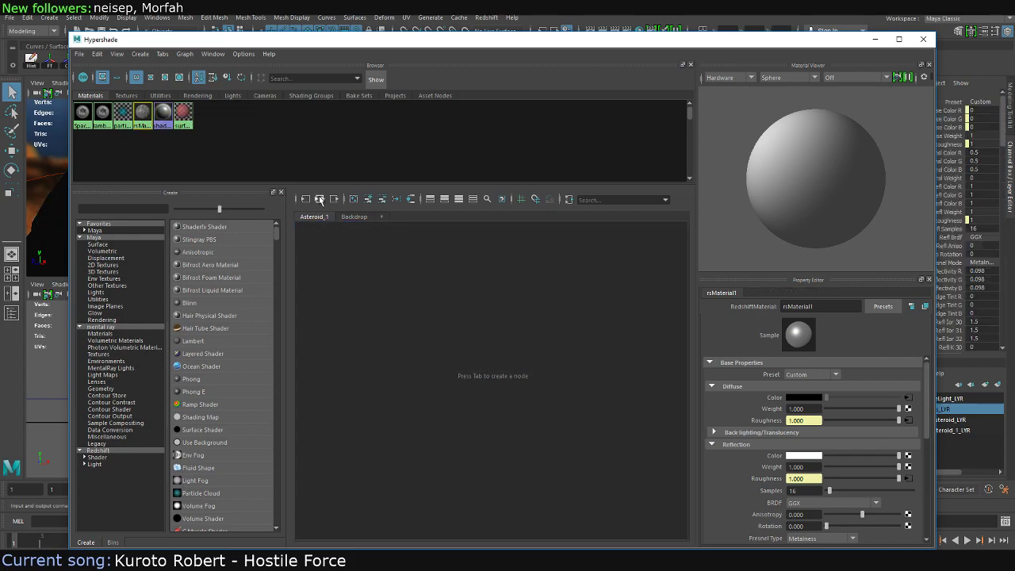
click(319, 198)
click(412, 295)
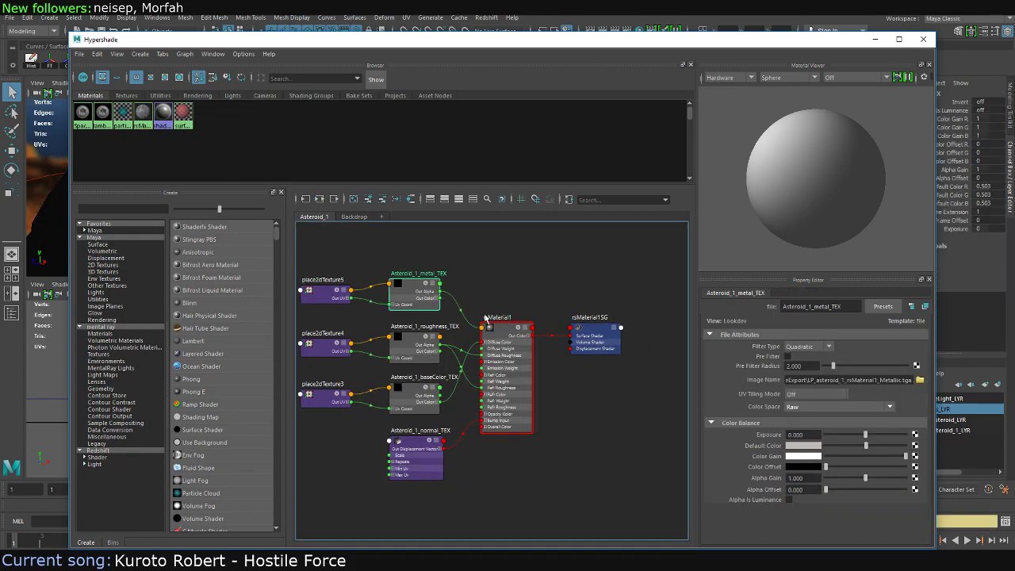
click(920, 380)
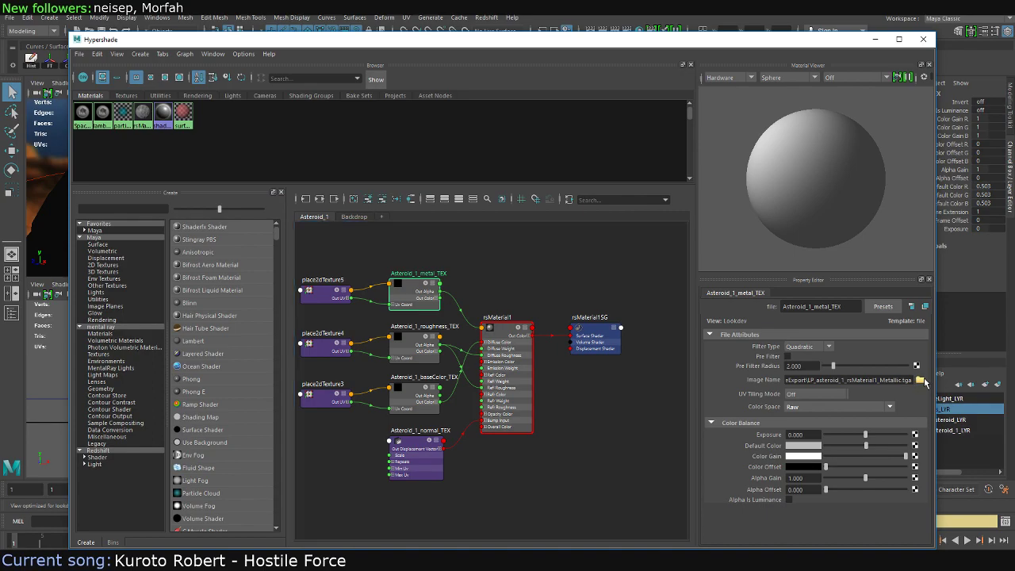
double_click(244, 194)
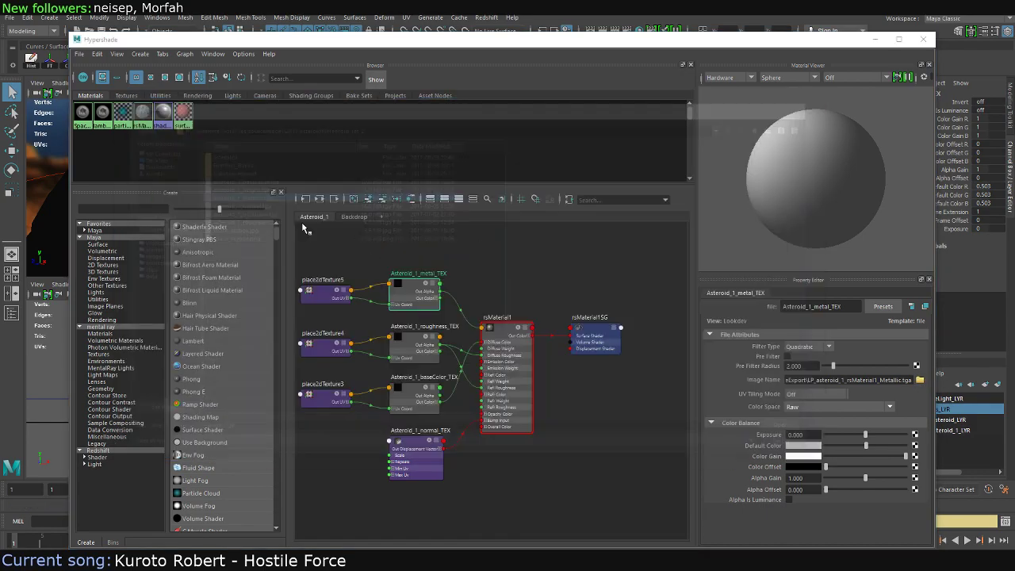
click(421, 342)
click(920, 380)
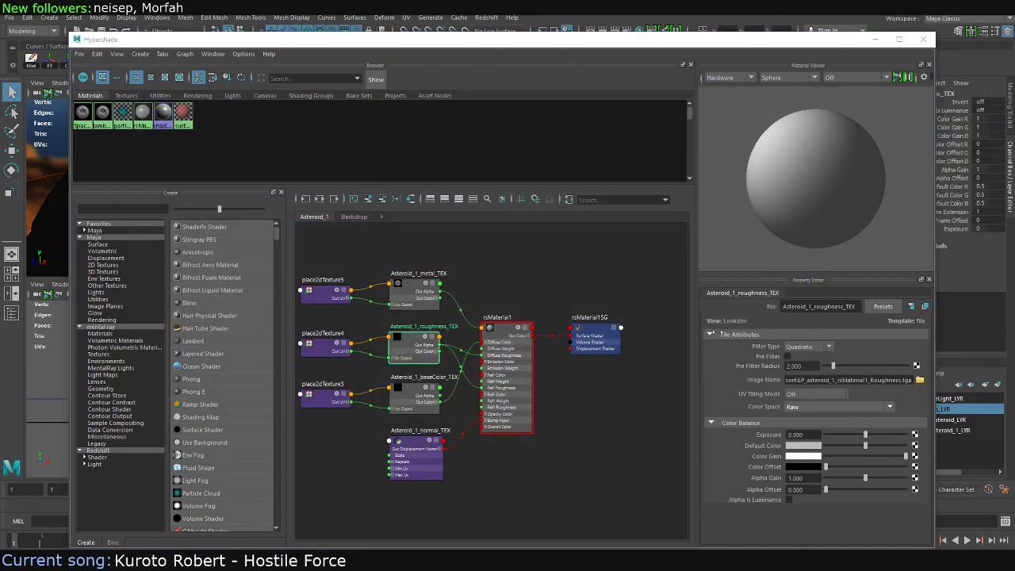
double_click(249, 220)
click(428, 390)
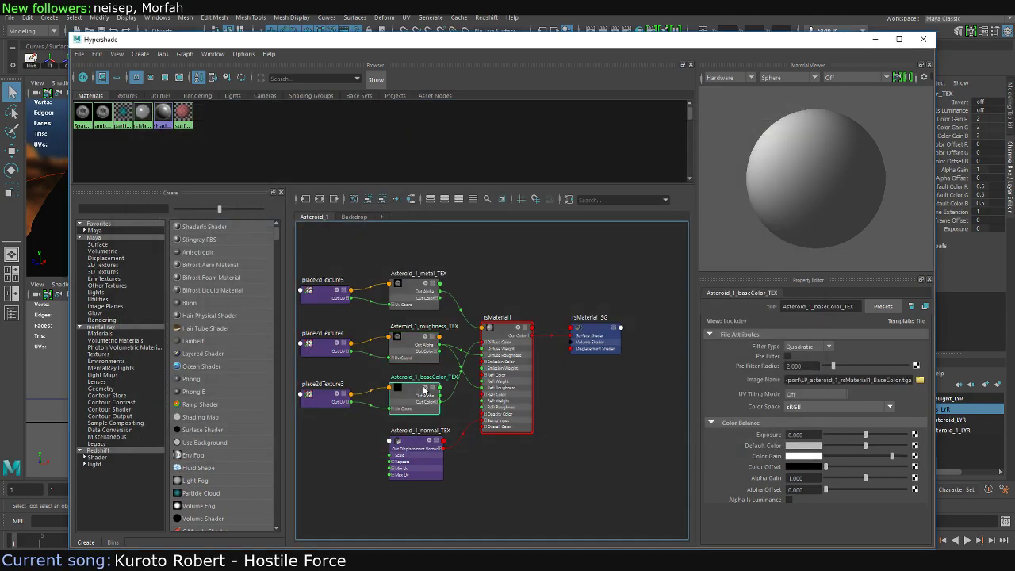
click(920, 380)
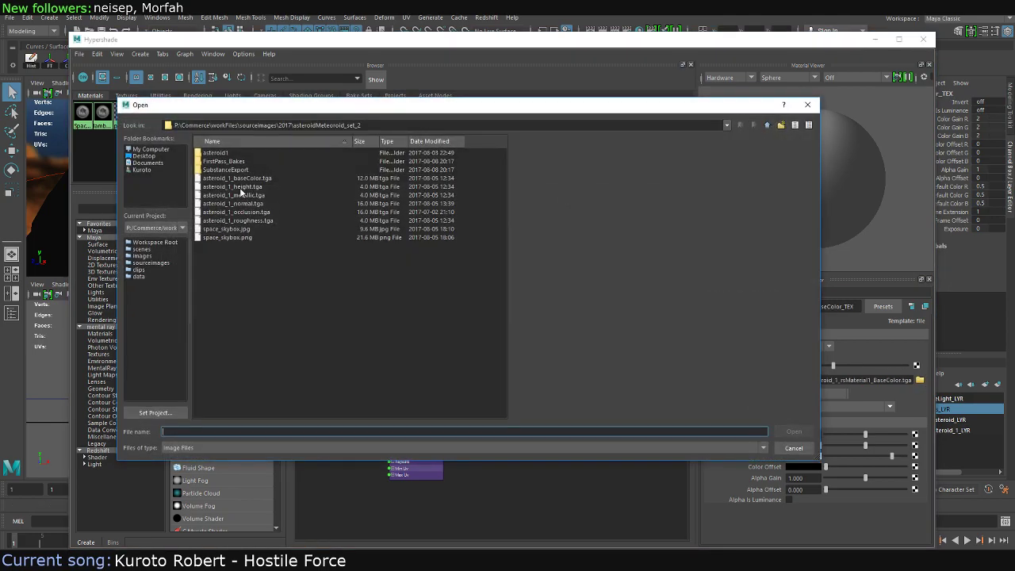
double_click(239, 178)
Reload asteroid_1_normal.tga from sourceimages/2017/asteroid texture folder as the normal map
click(426, 438)
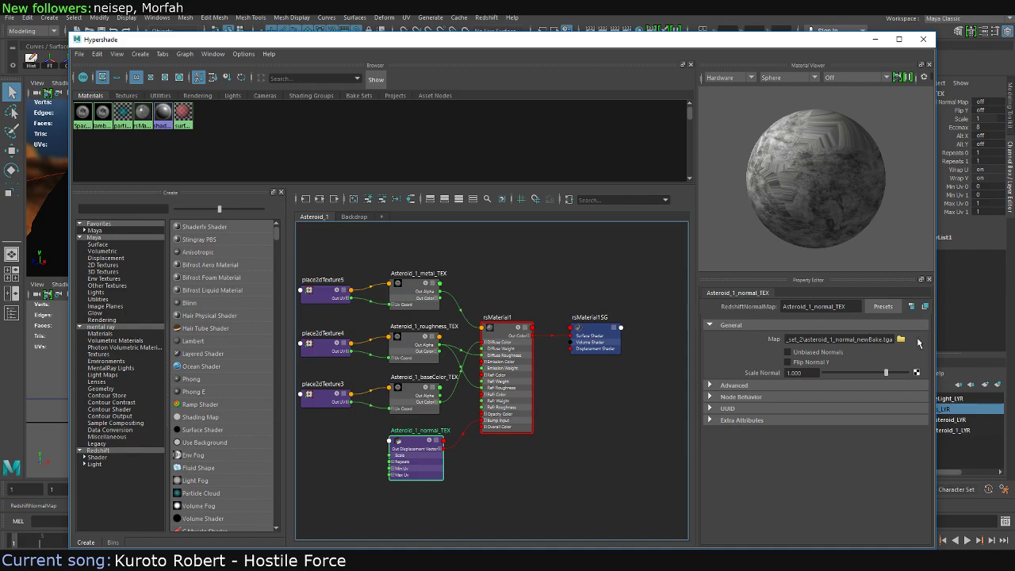
click(917, 372)
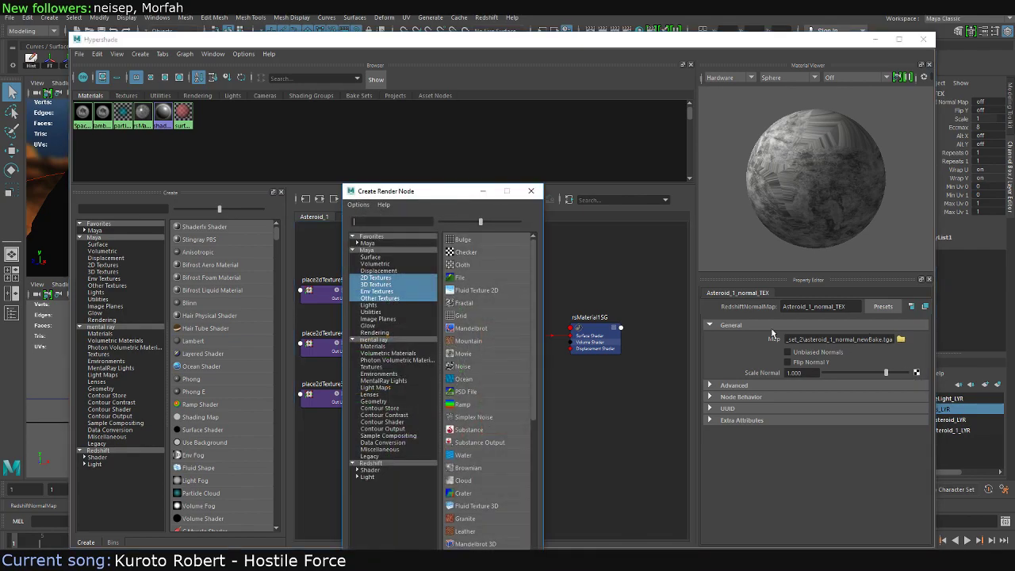
key(Escape)
click(901, 339)
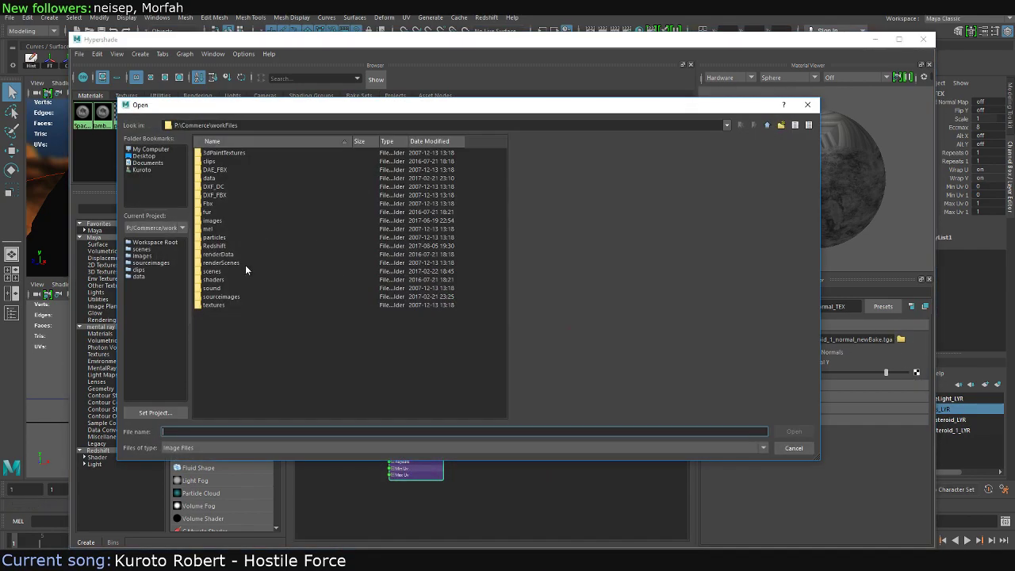
double_click(224, 299)
double_click(209, 170)
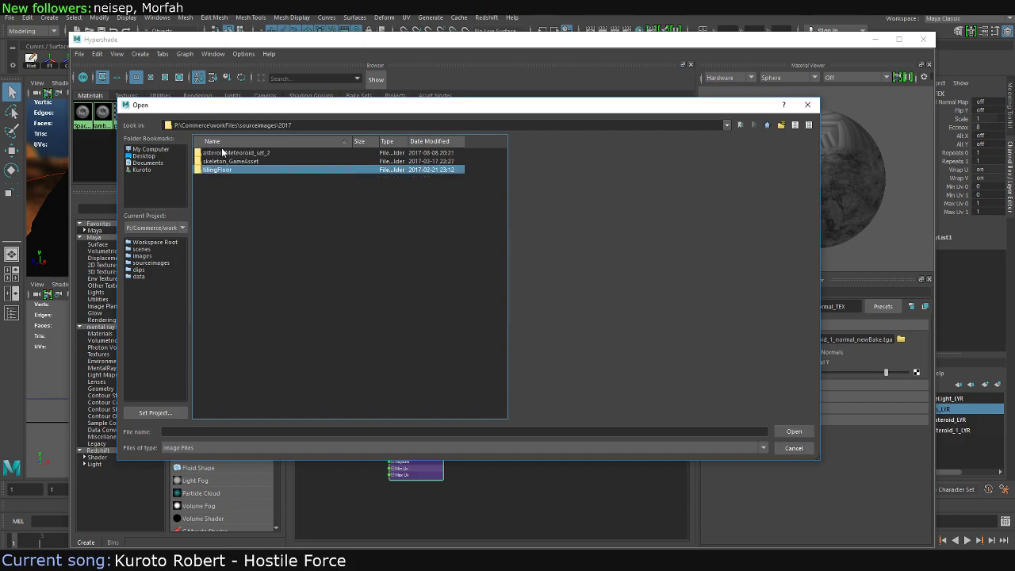
click(231, 153)
double_click(231, 154)
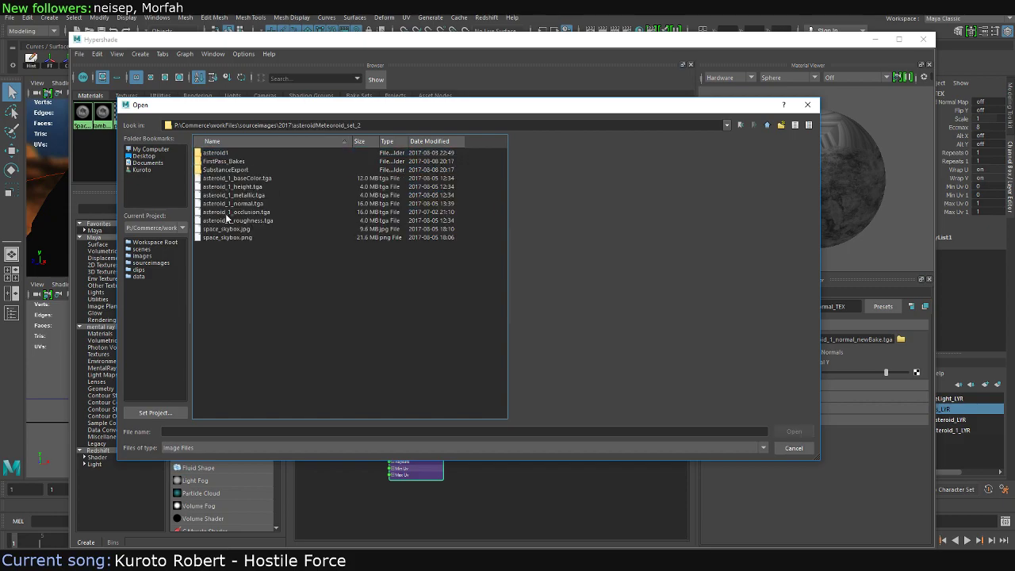
double_click(236, 205)
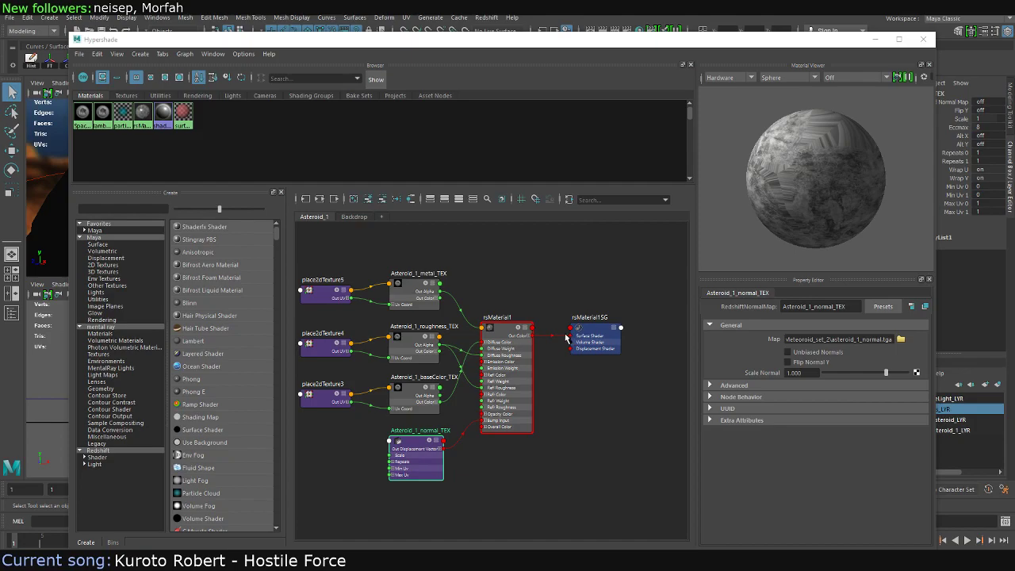
Add the Asteroid_1_height_TEX texture and its placement node to the Asteroid_1 graph
click(126, 95)
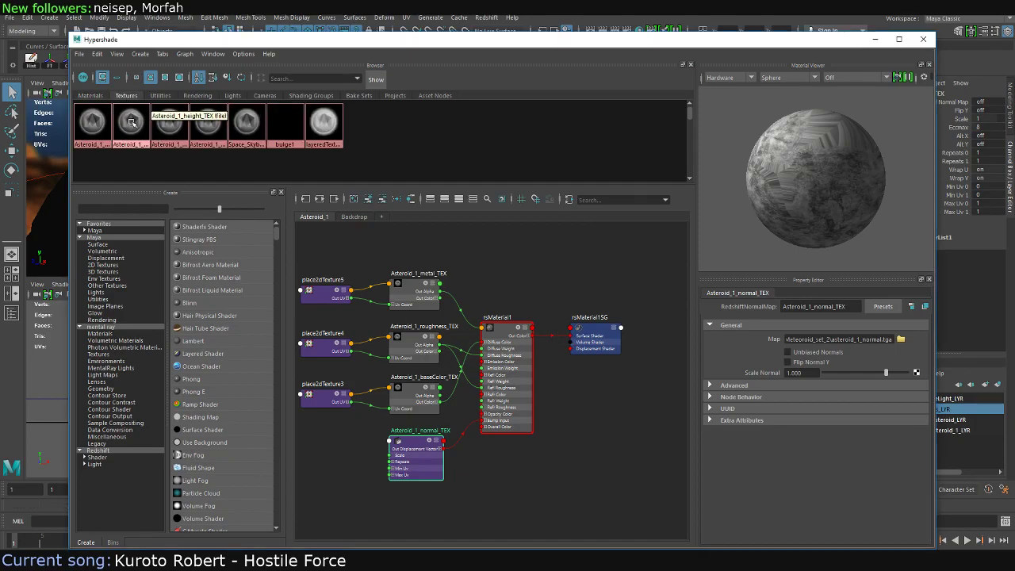
click(132, 124)
click(493, 326)
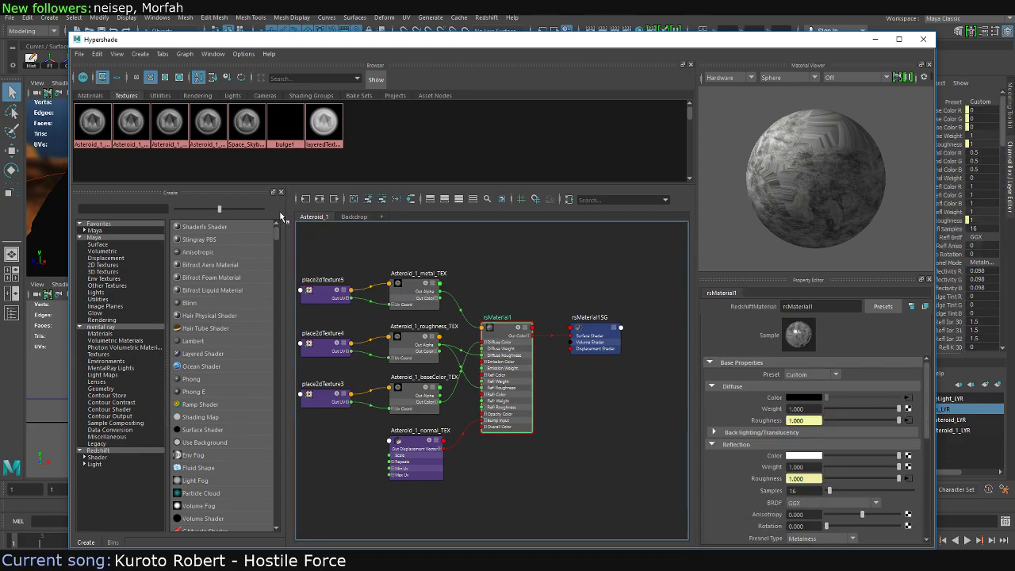
click(137, 125)
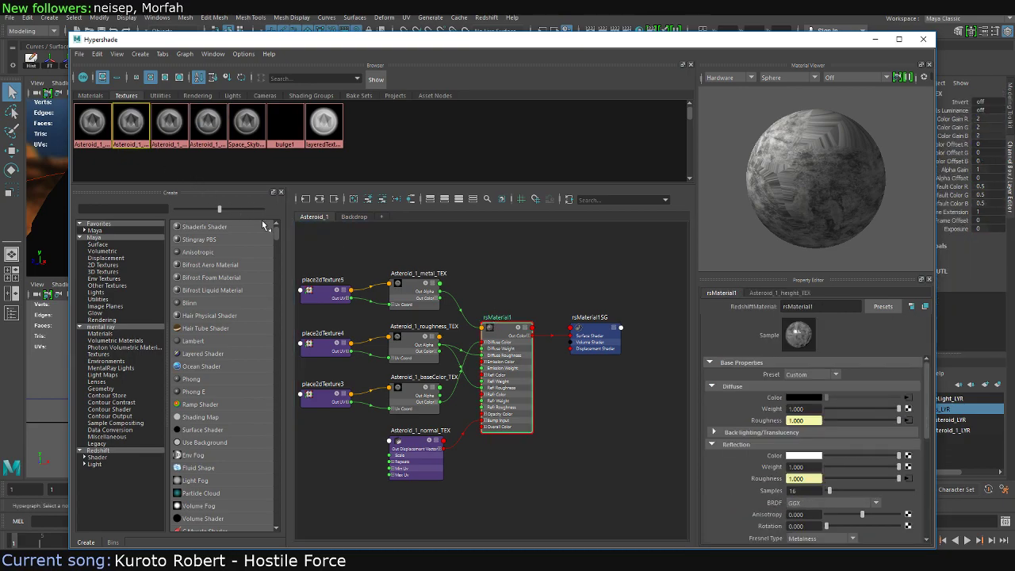
click(319, 200)
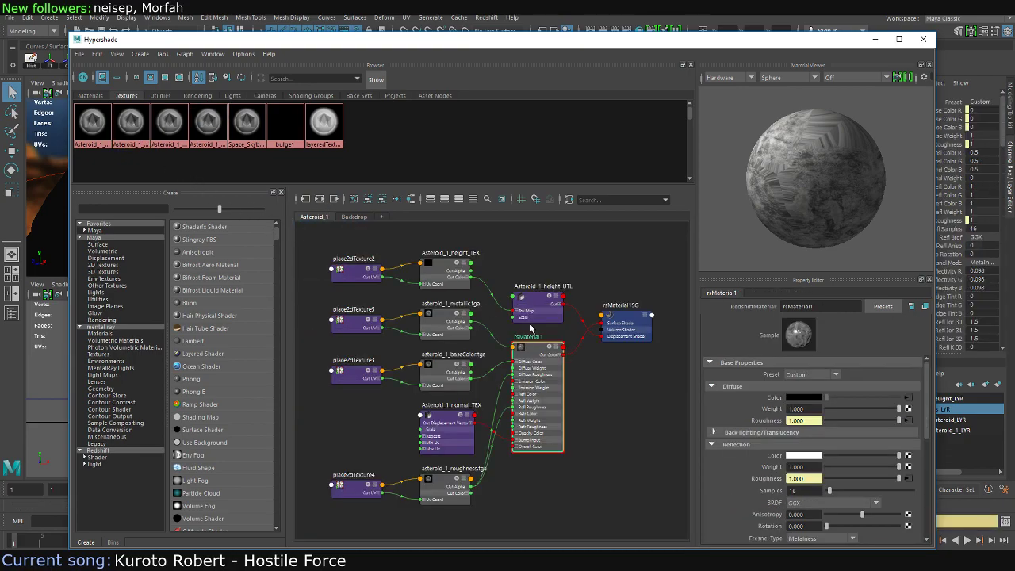
Load asteroid_1_roughness.tga into the roughness texture node and asteroid_1_height.tga into the height node
click(446, 486)
click(920, 380)
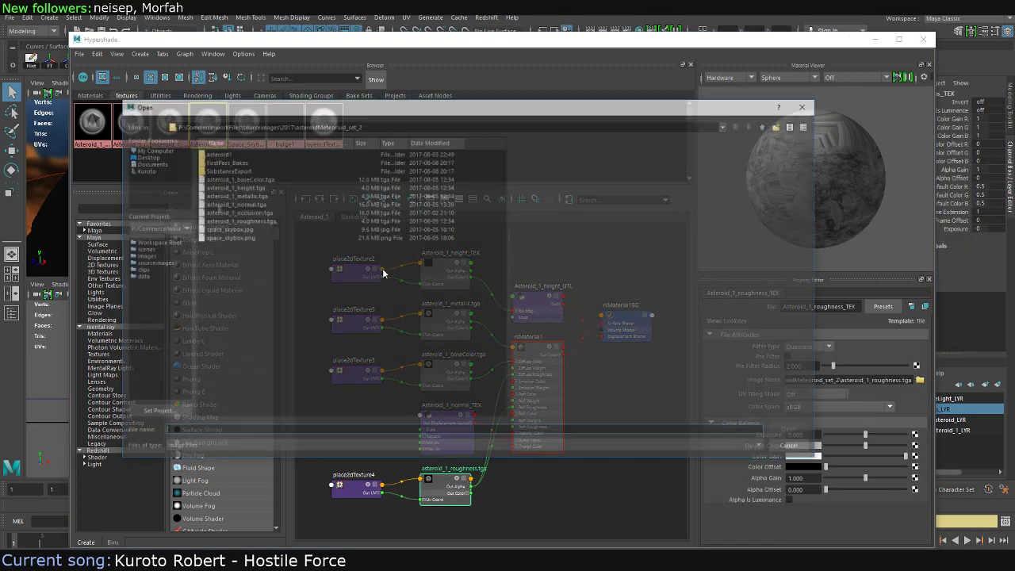
double_click(241, 187)
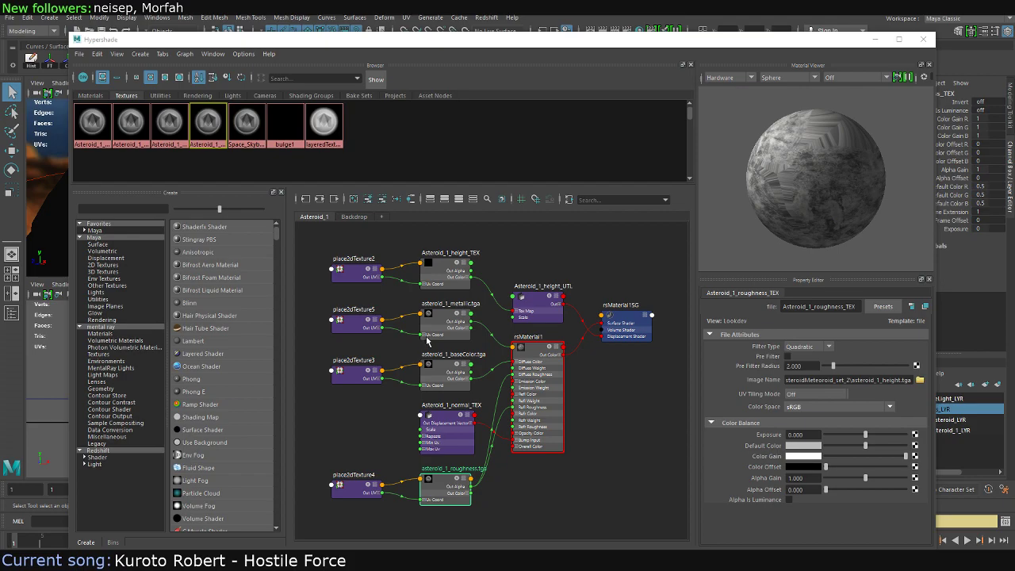
click(440, 275)
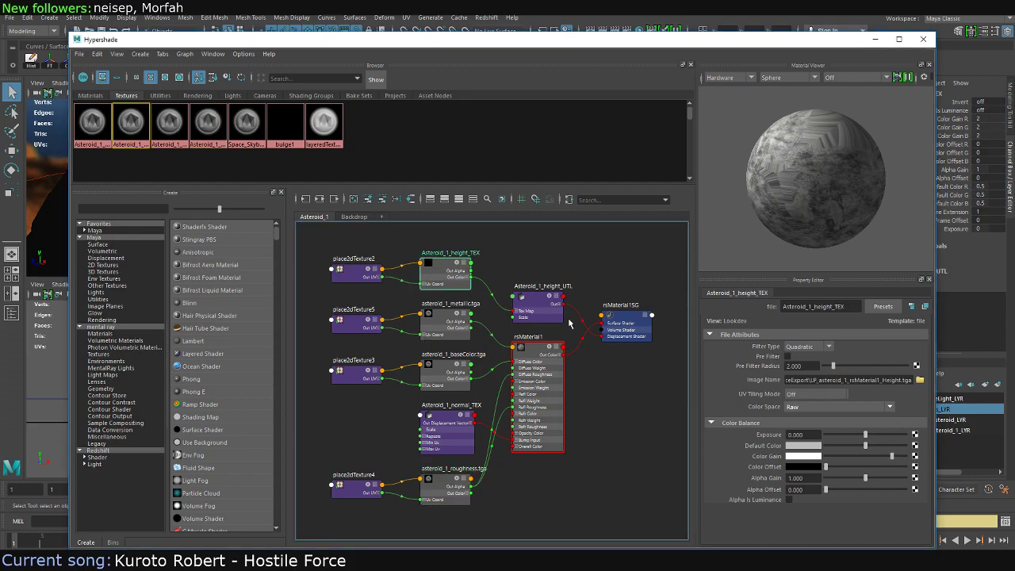
click(448, 486)
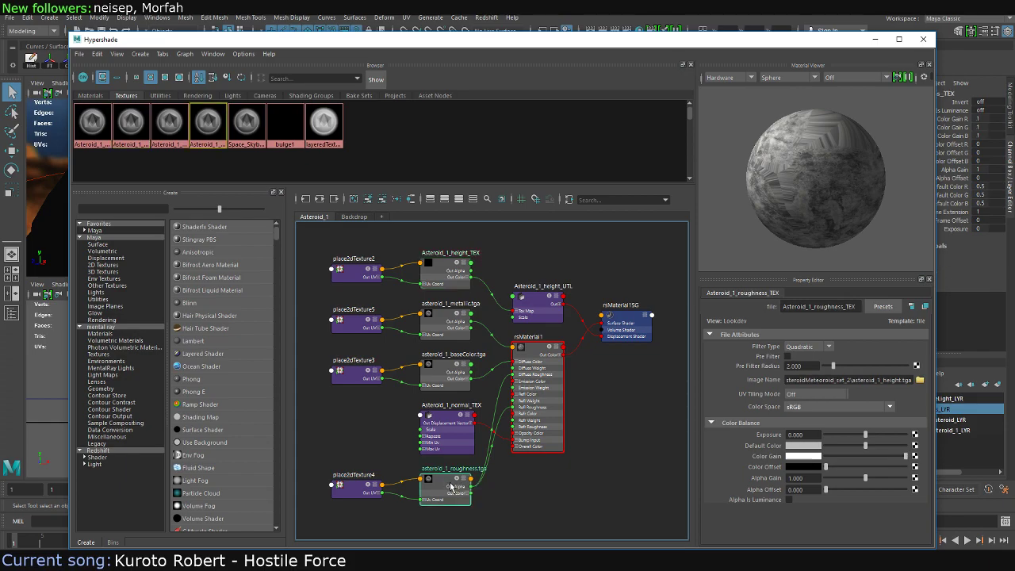
click(920, 380)
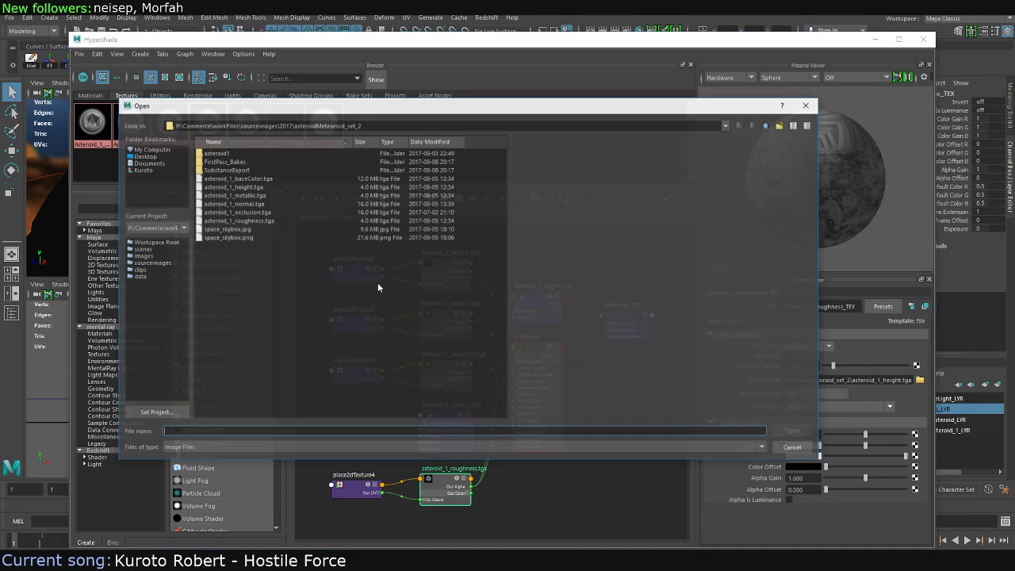
double_click(238, 222)
click(435, 273)
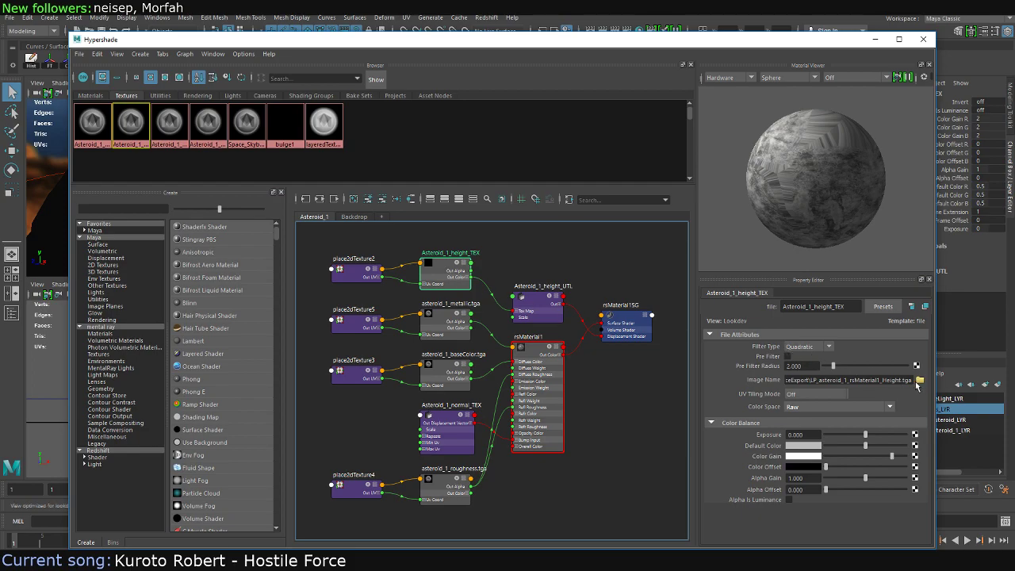
click(920, 380)
double_click(242, 188)
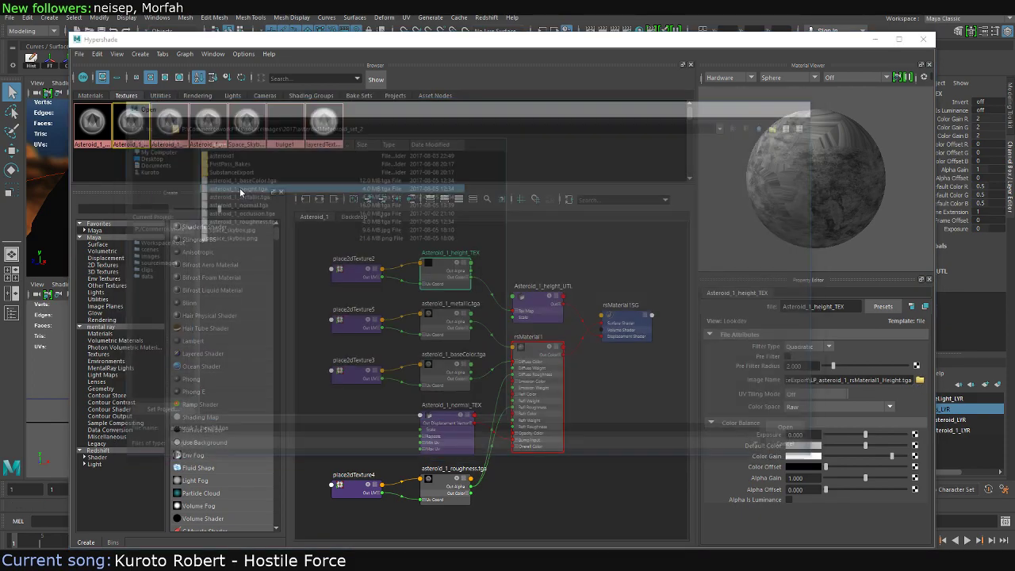
Review the image files of the metallic, baseColor, roughness and normal texture nodes
click(446, 325)
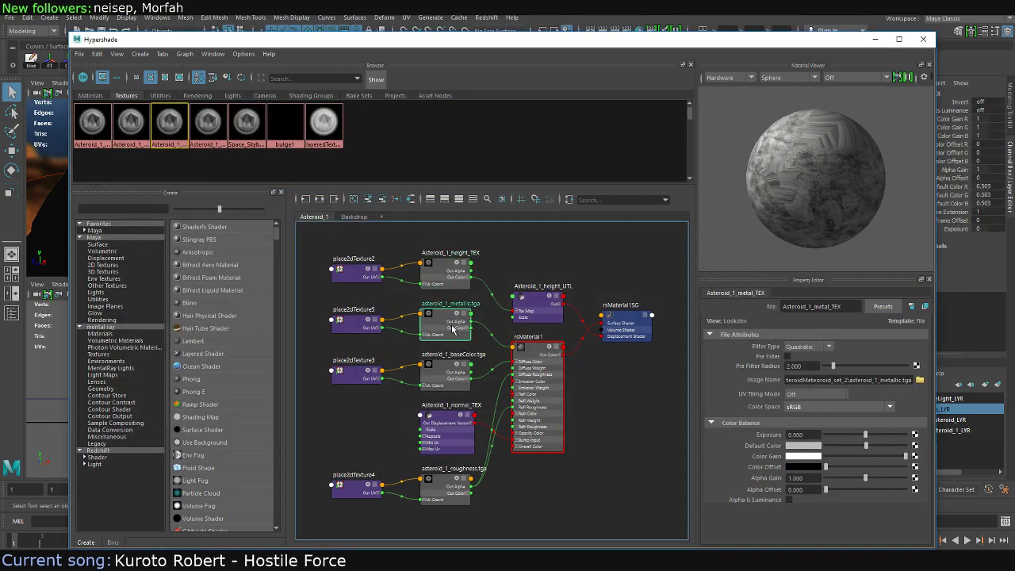
click(449, 376)
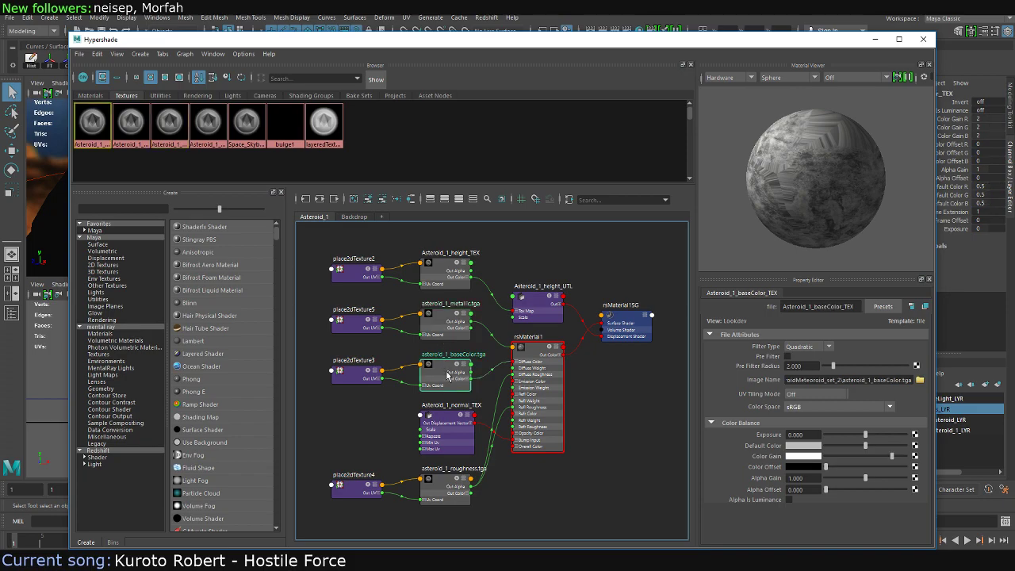
click(448, 493)
click(444, 418)
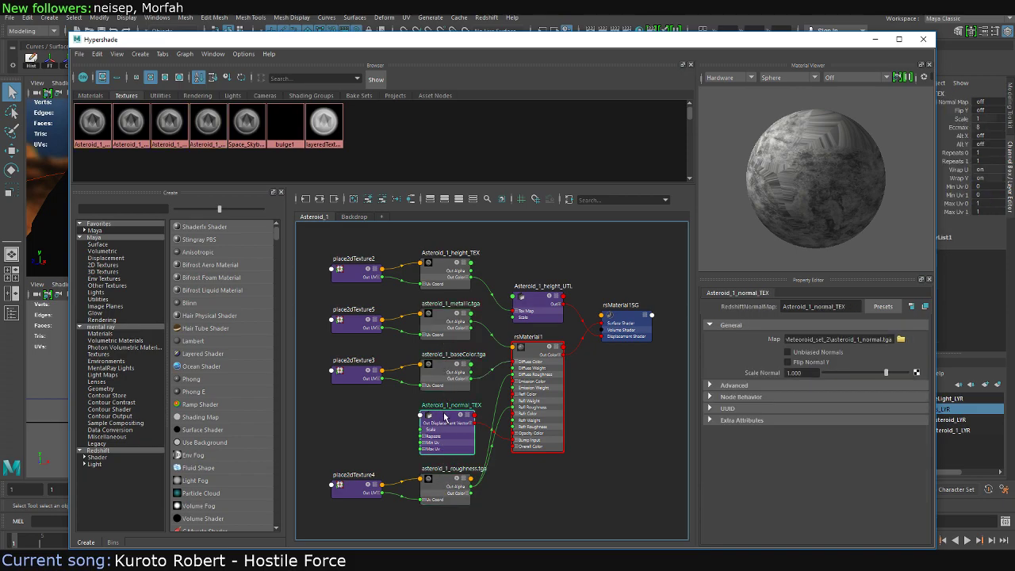
Rename the material to Asteroid_1_MAT and its shading group to Asteroid_1_SG
click(544, 348)
text(Asteroi)
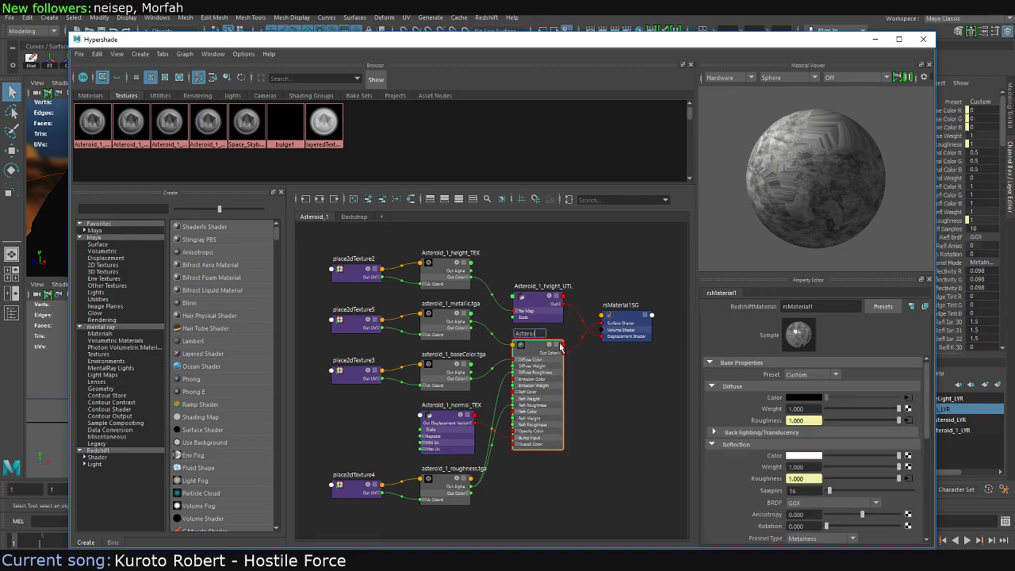
text(_1_)
text(MAT)
key(Return)
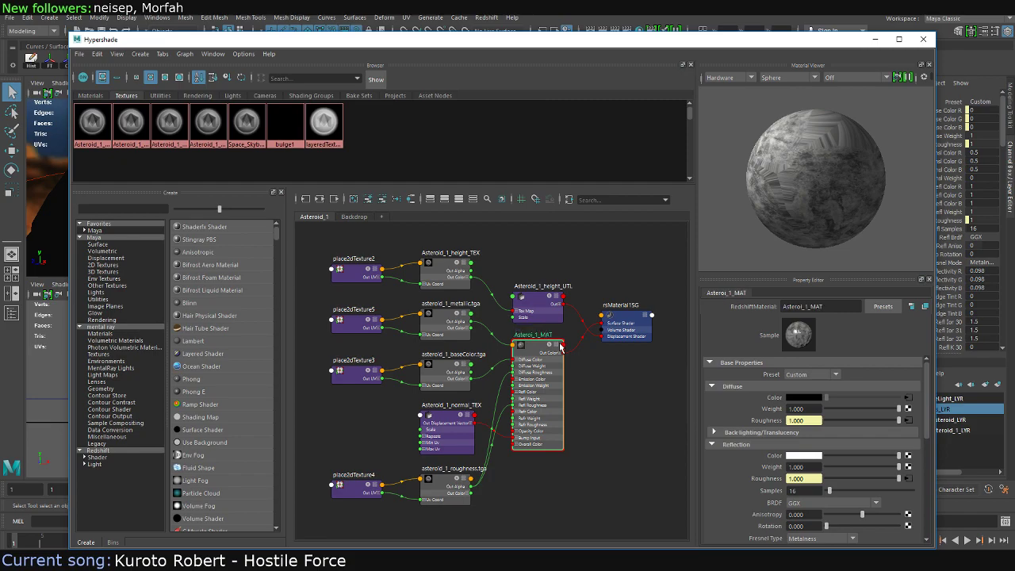
click(620, 317)
text(A)
text(SG)
key(Return)
Rename the height texture's place2dTexture2 node to Asteroid_1_height_P2D
click(457, 260)
double_click(474, 253)
key(ctrl+c)
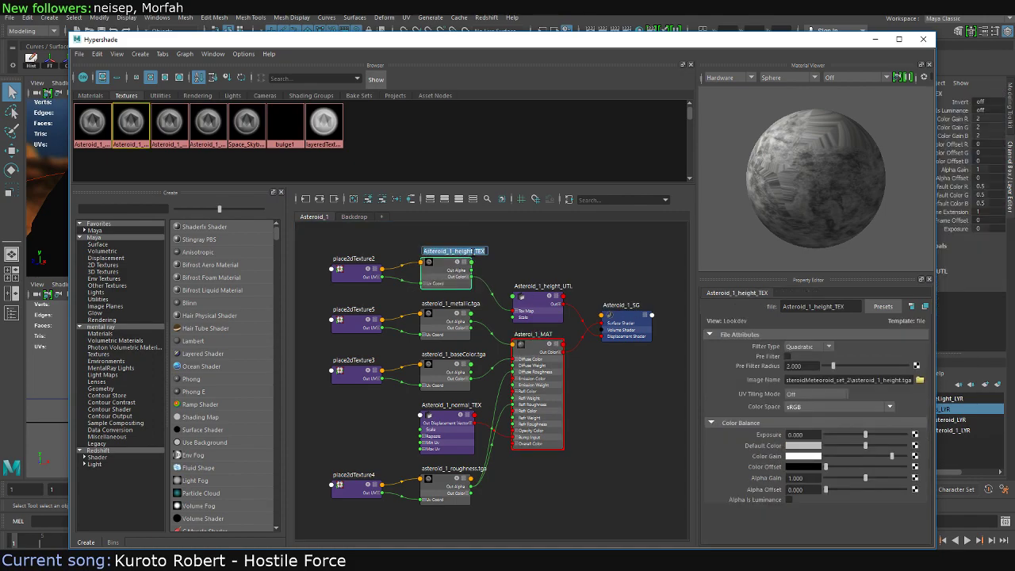
key(shift+Left)
double_click(354, 259)
key(ctrl+v)
text(UTL)
key(Return)
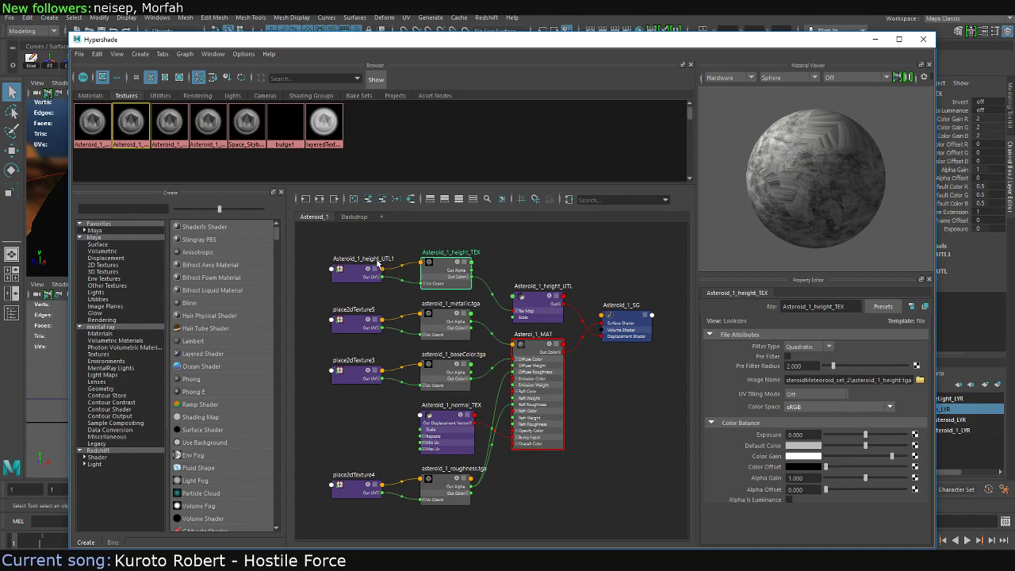
double_click(539, 289)
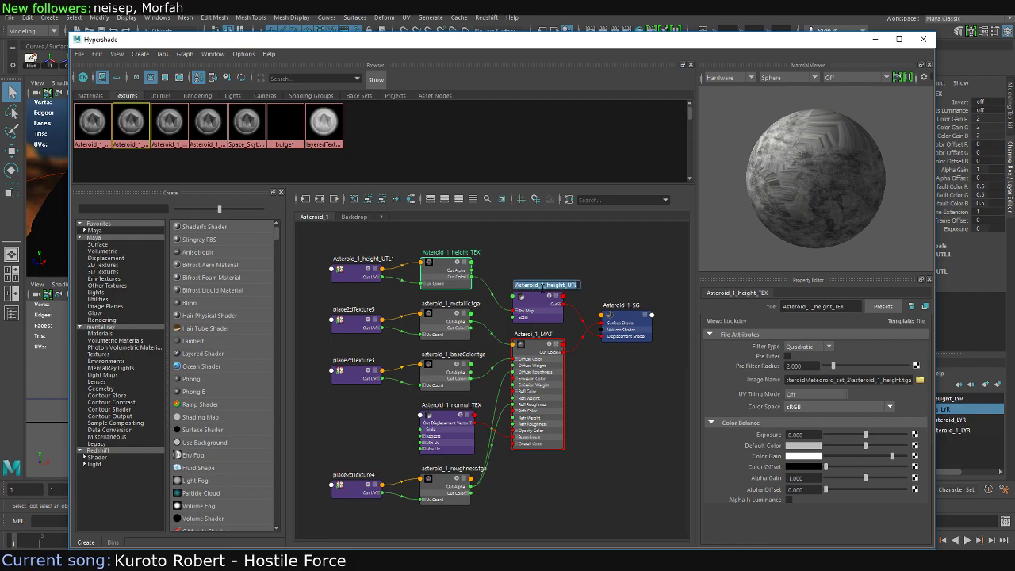
double_click(367, 260)
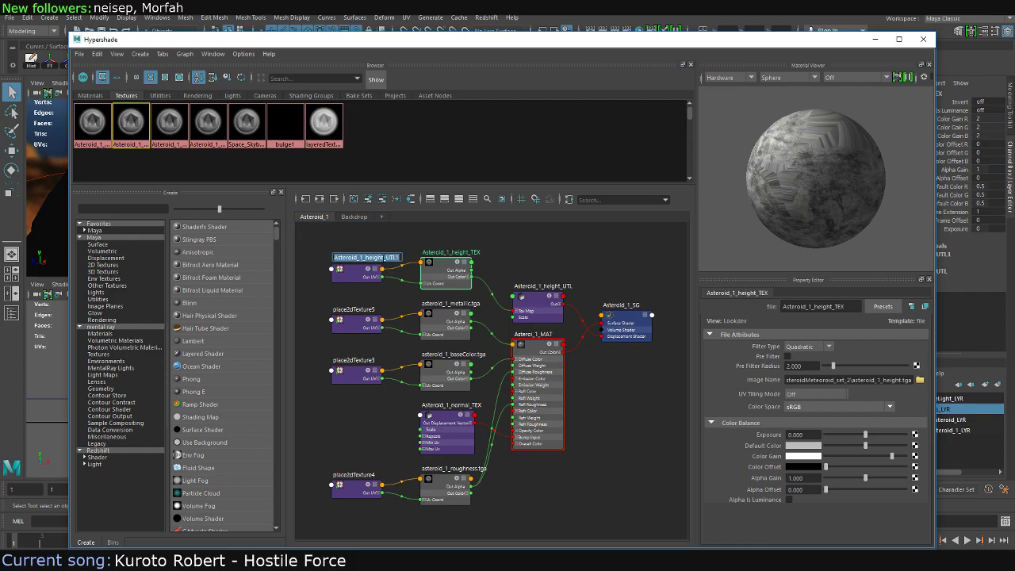
key(Right)
key(BackSpace)
key(BackSpace)
key(BackSpace)
text(B)
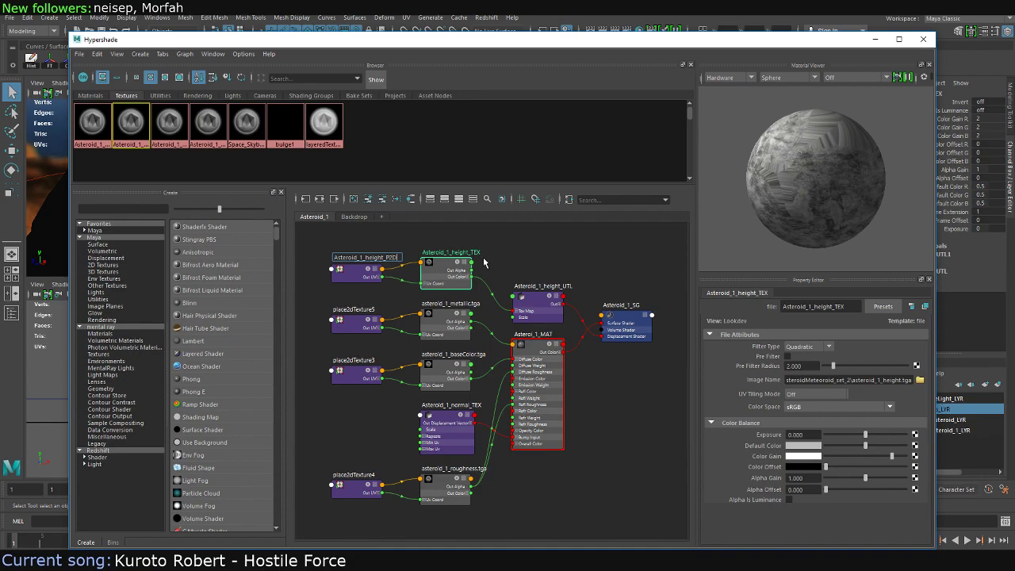
key(Return)
Rename the metallic texture's place2dTexture5 node to Asteroid_1_metal_P2D
shift+click(463, 307)
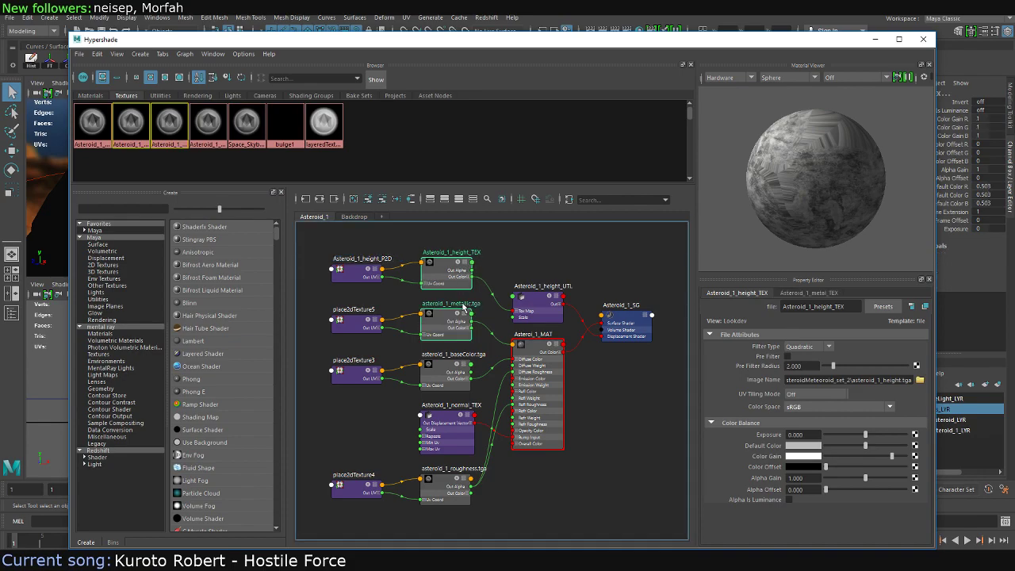
double_click(463, 306)
key(ctrl+c)
click(370, 315)
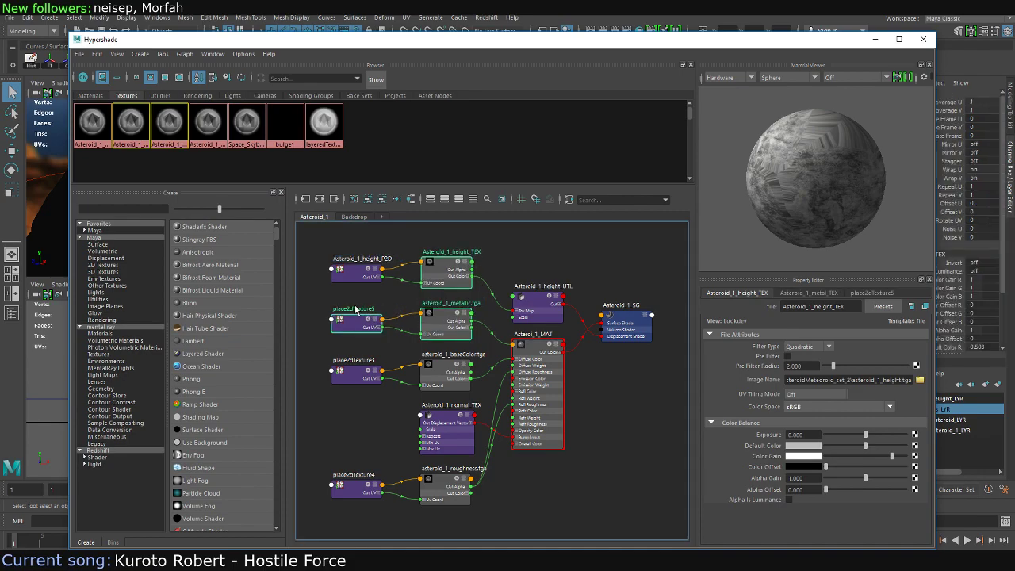
double_click(357, 309)
key(ctrl+v)
text(P2D)
key(Return)
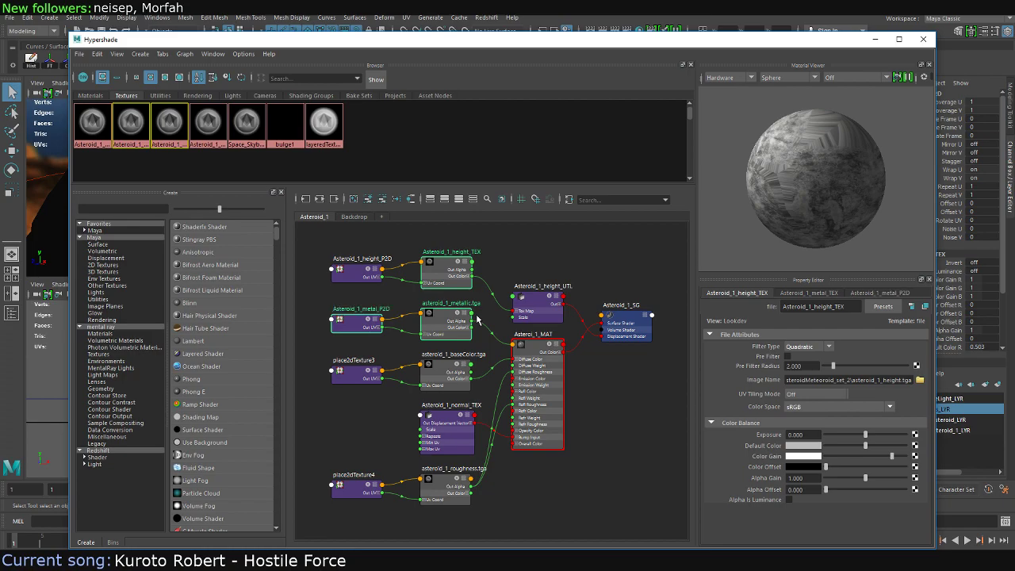
Rename the baseColor texture's place2dTexture3 node using the copied prefix plus P2D
double_click(456, 355)
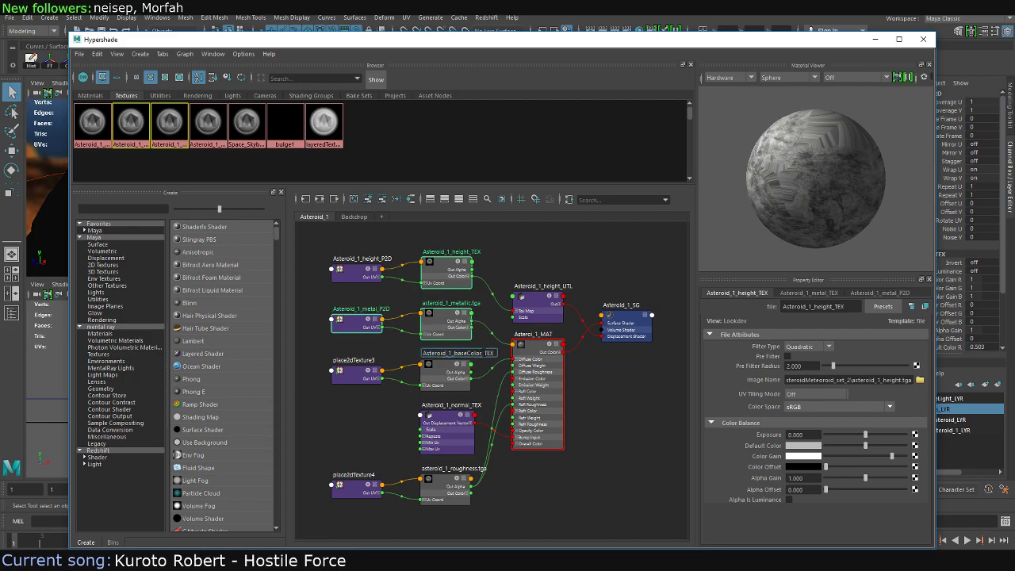
double_click(357, 359)
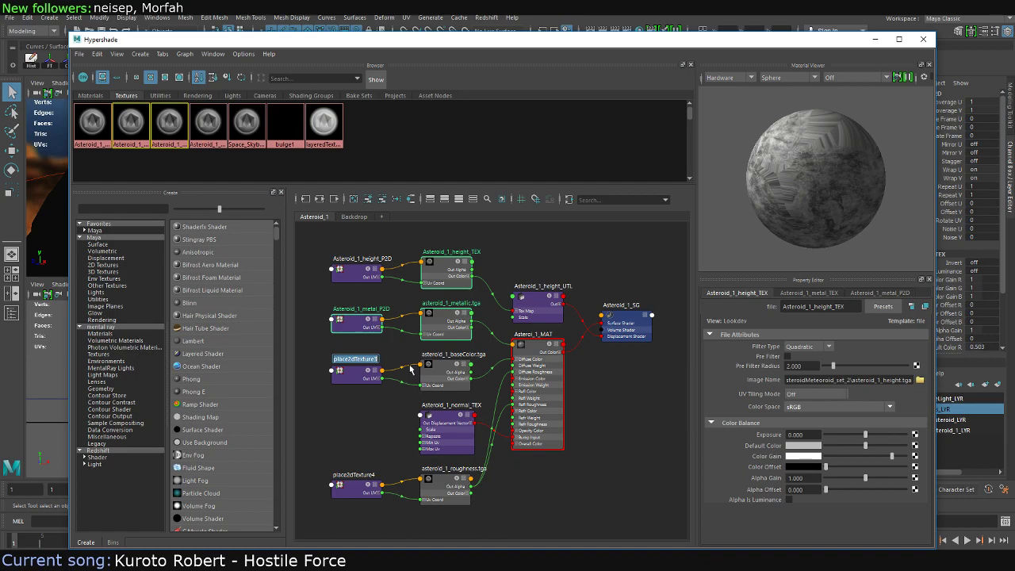
key(ctrl+v)
text(P2)
text(D)
key(Return)
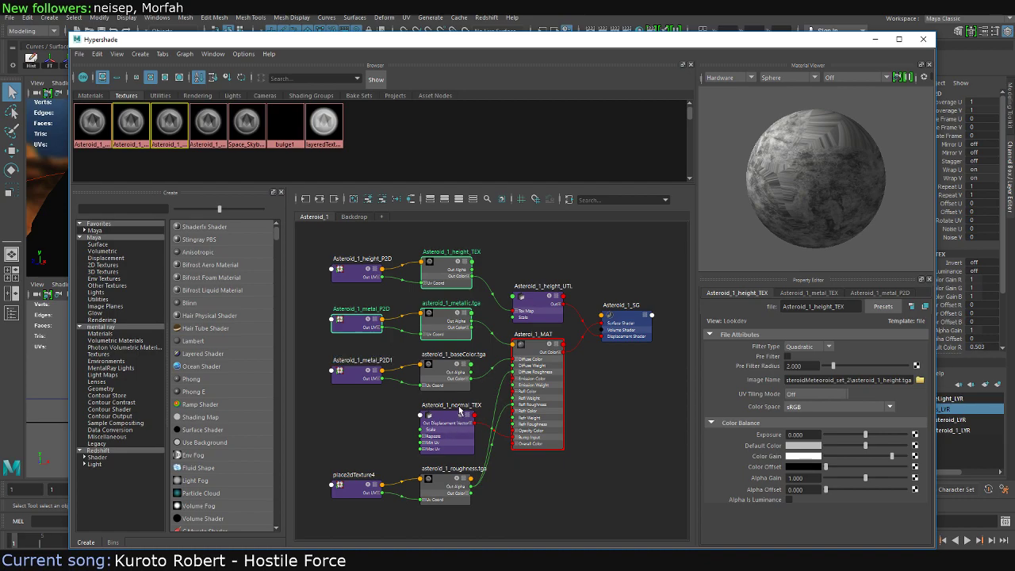
Rename the roughness texture's place2dTexture4 node to Asteroid_1_roughness_P2D, then select Asteroid_1_MAT
click(448, 405)
double_click(456, 468)
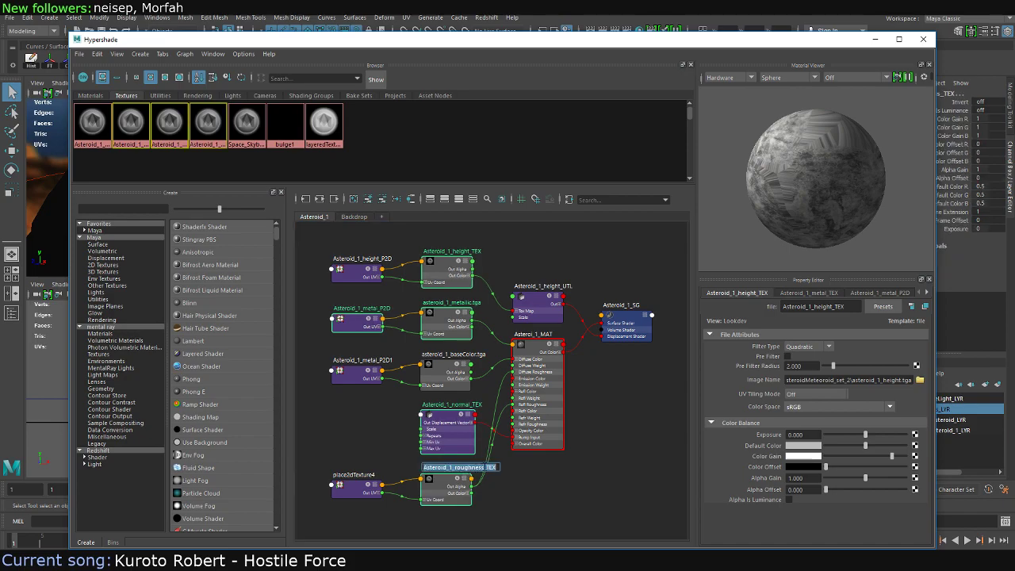
drag(484, 468, 331, 468)
key(ctrl+c)
double_click(357, 475)
key(ctrl+v)
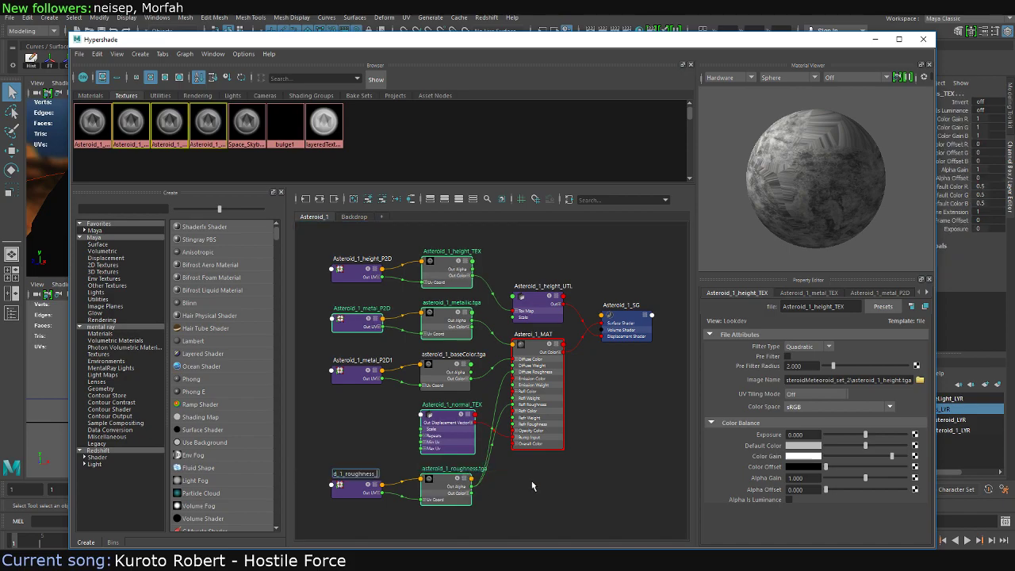
text(P2D)
key(Return)
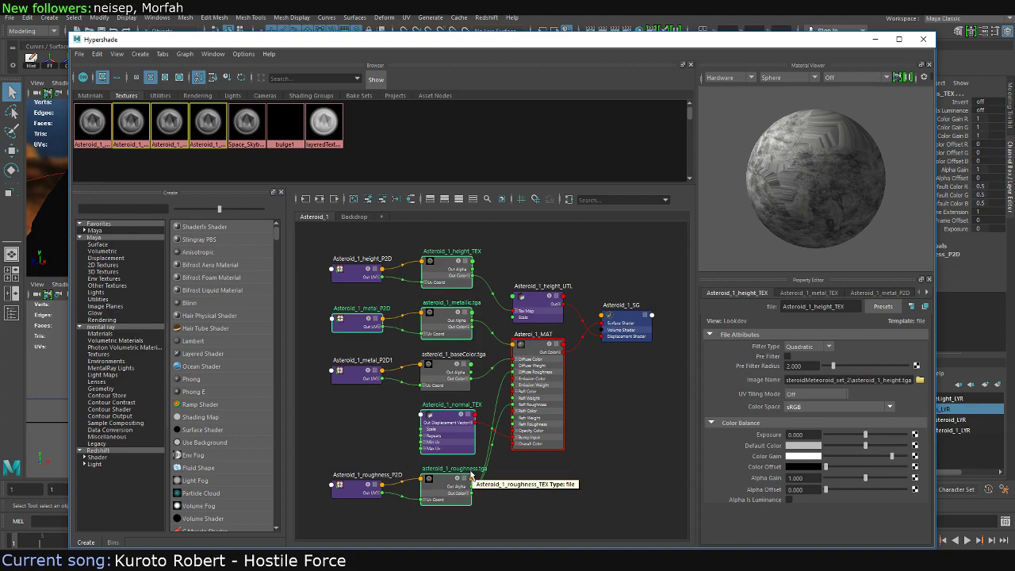
click(613, 406)
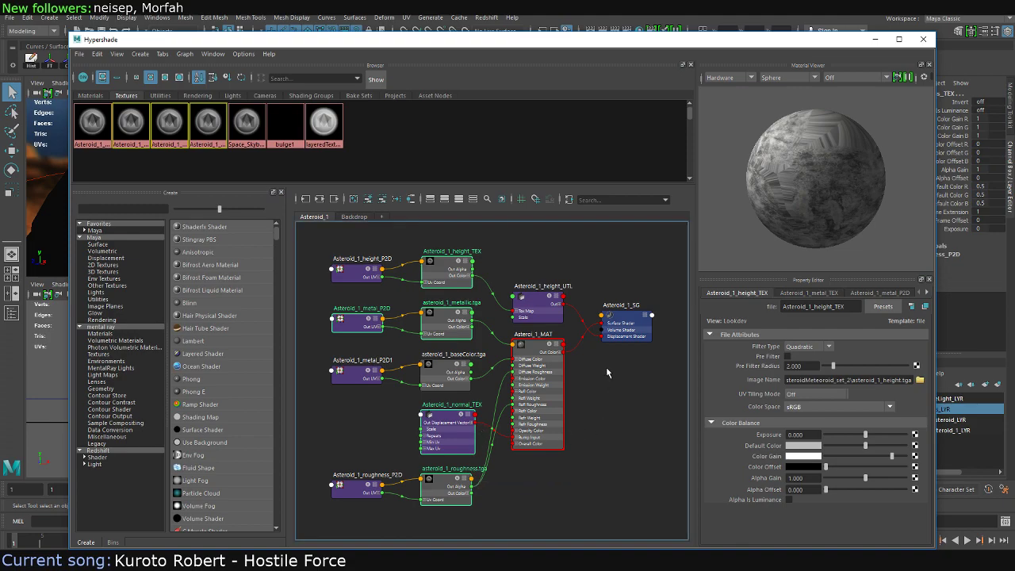
click(530, 349)
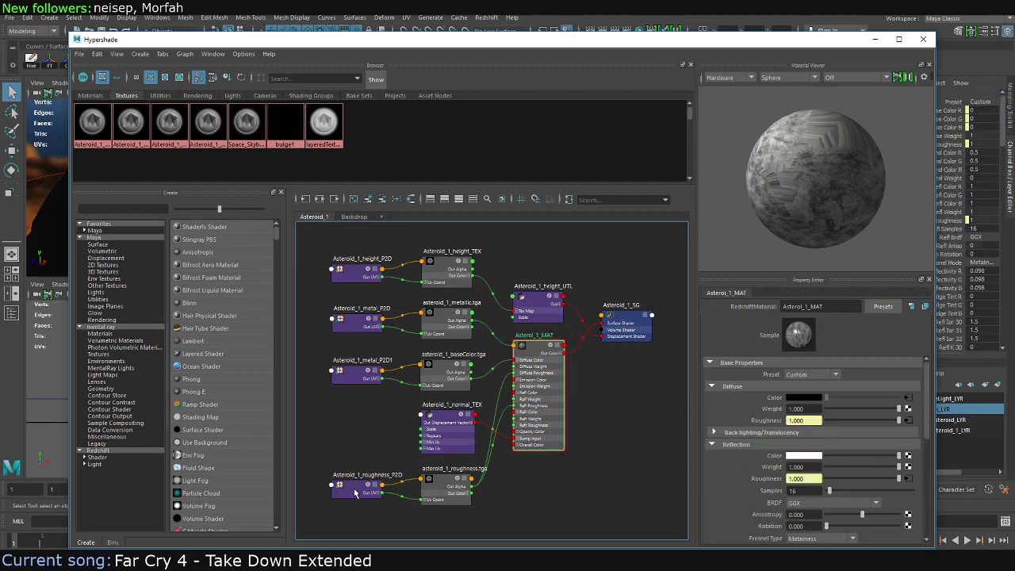
Rename the base colour file node to Asteroid_1_baseColor_TEX in the Property Editor
double_click(367, 362)
click(395, 359)
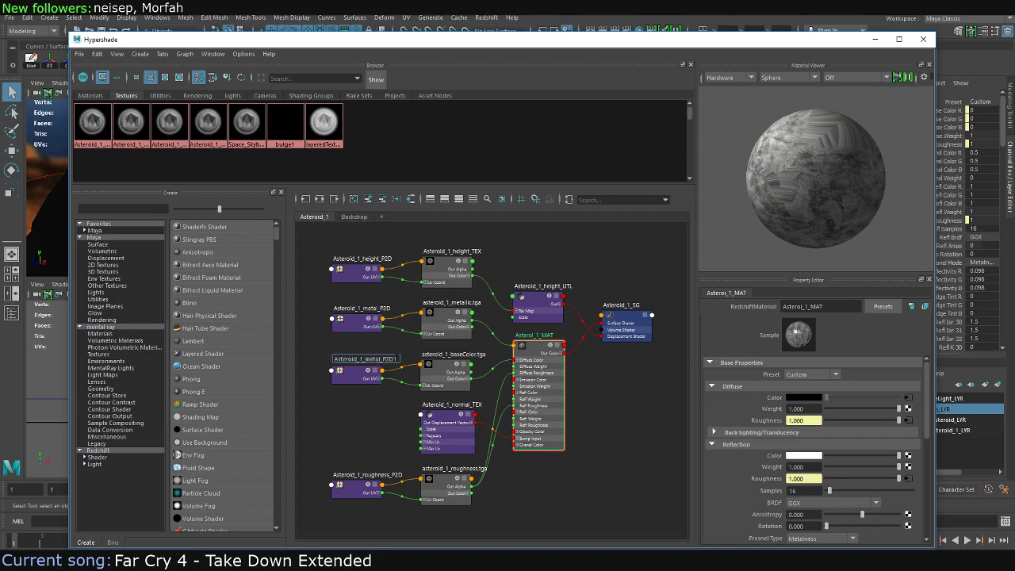
click(451, 359)
double_click(466, 357)
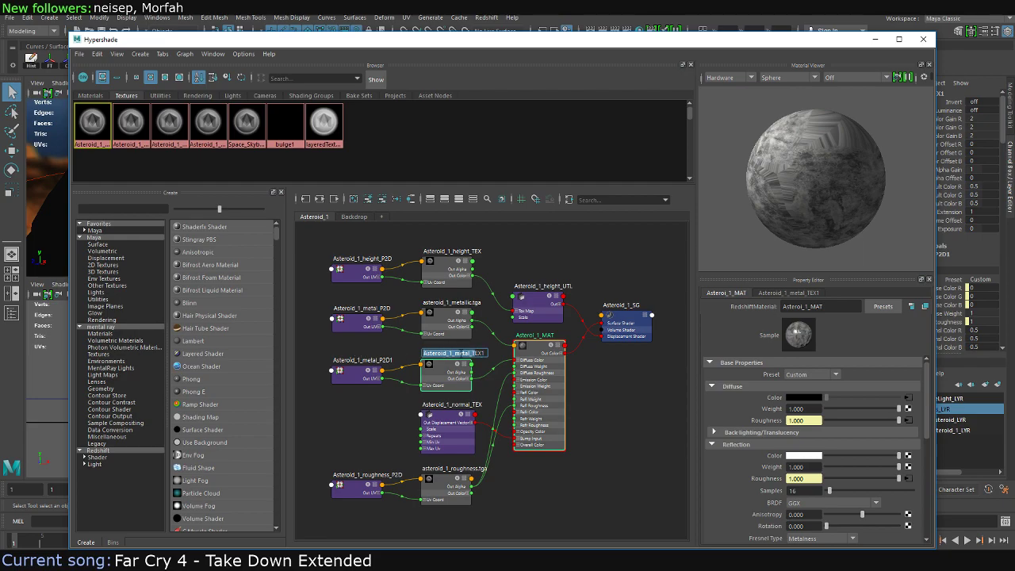
click(448, 368)
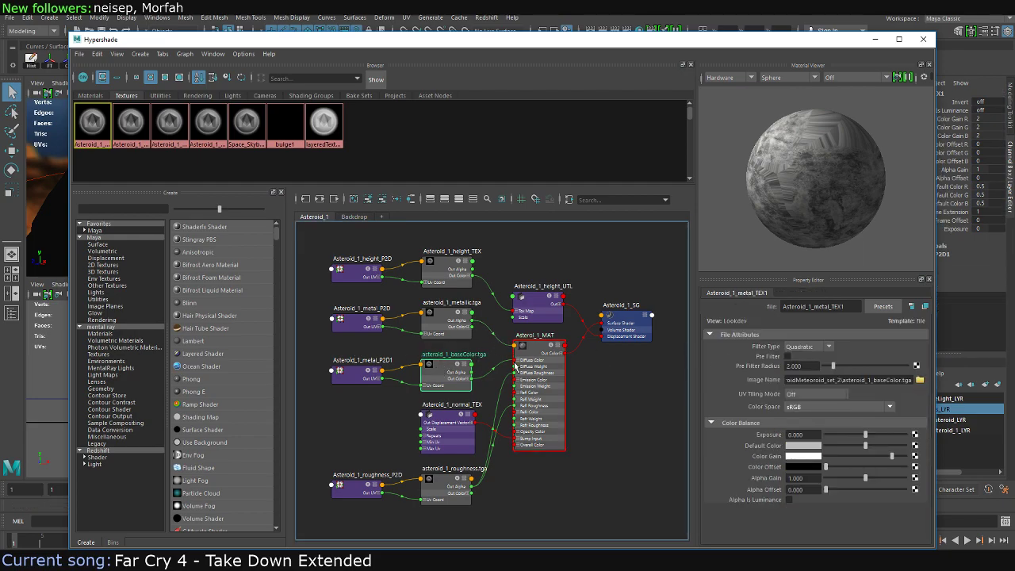
double_click(817, 306)
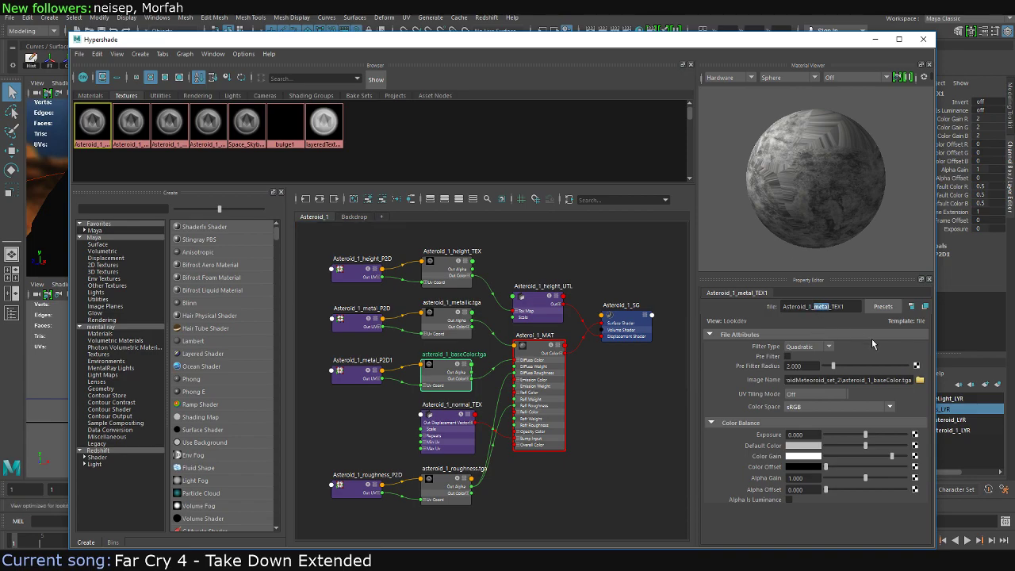
text(baseColor)
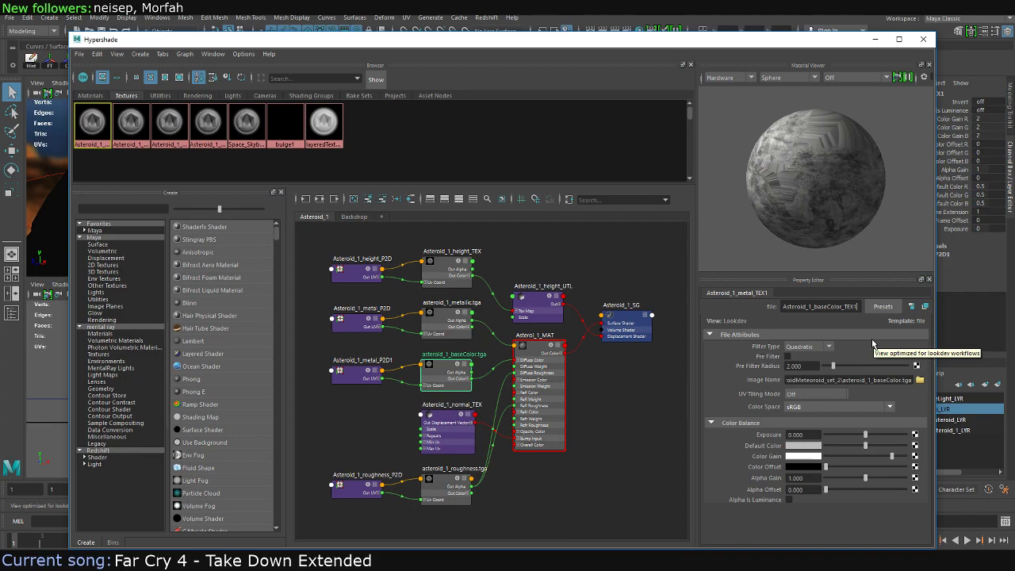
key(BackSpace)
key(Return)
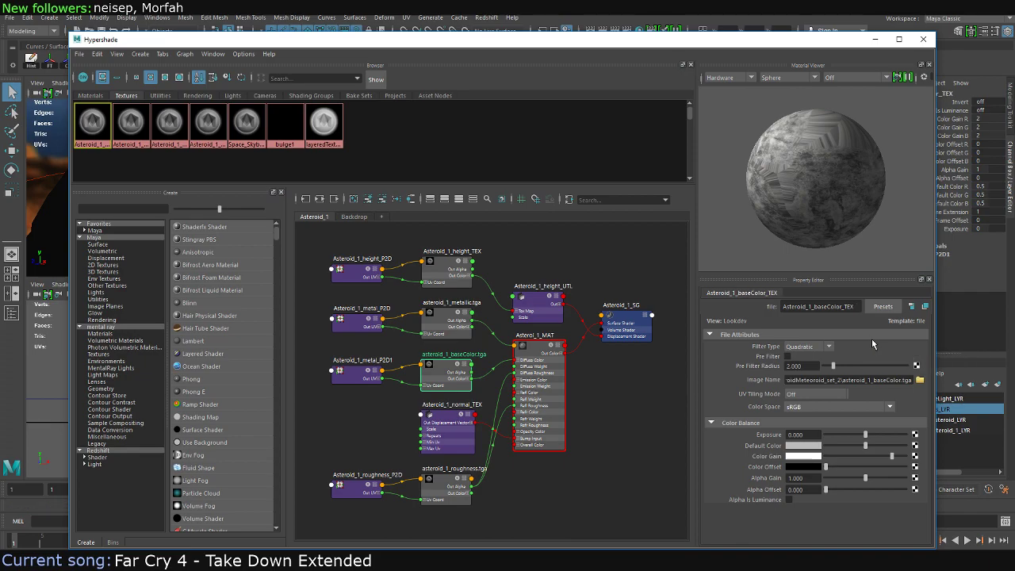
Change the Asteroid_1_metal_P2D1 placement node's name to Asteroid_1_baseColor_P2D1
double_click(445, 355)
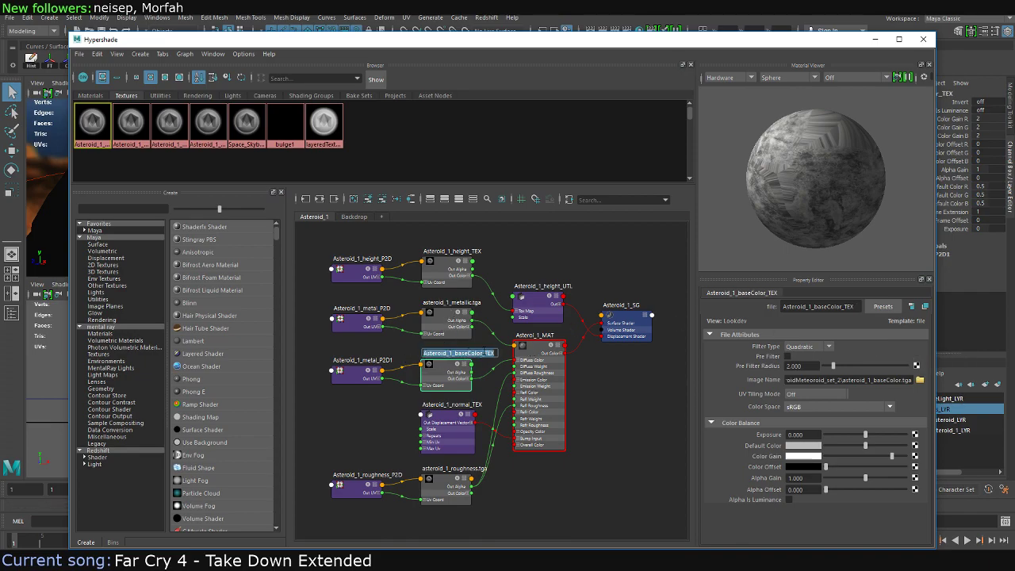
double_click(374, 361)
drag(379, 359, 309, 354)
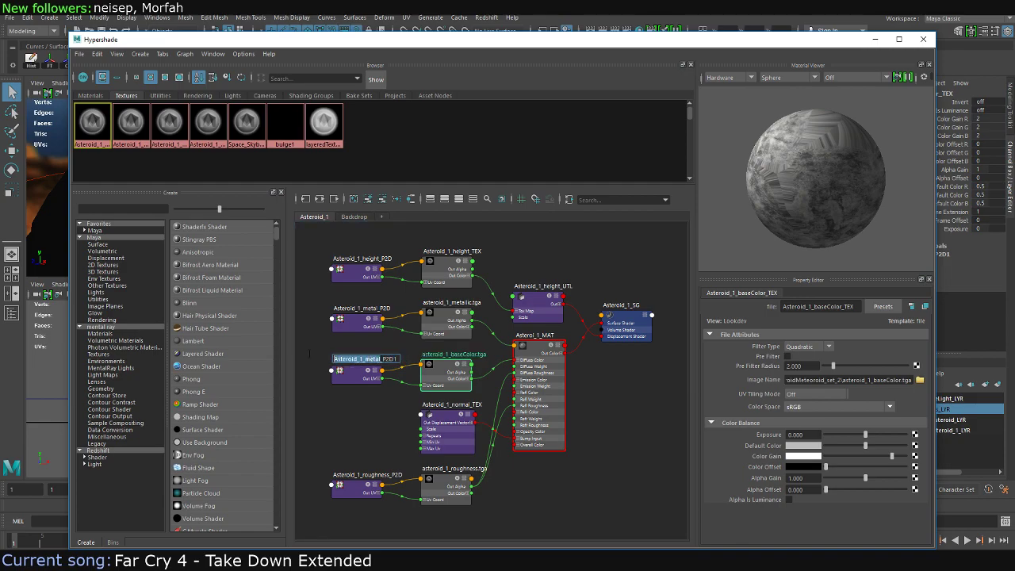
key(ctrl+v)
key(Return)
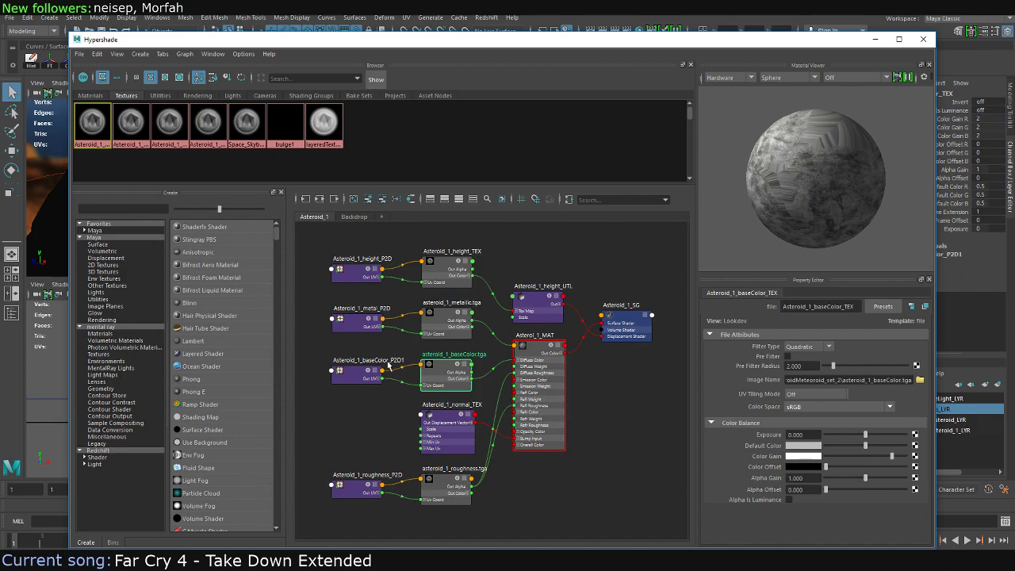
double_click(366, 309)
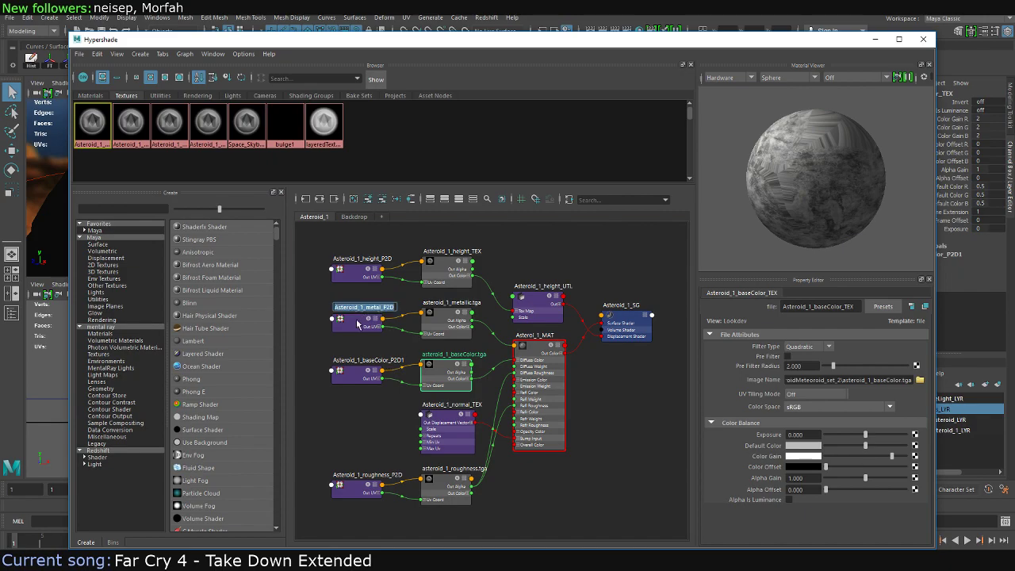
click(365, 268)
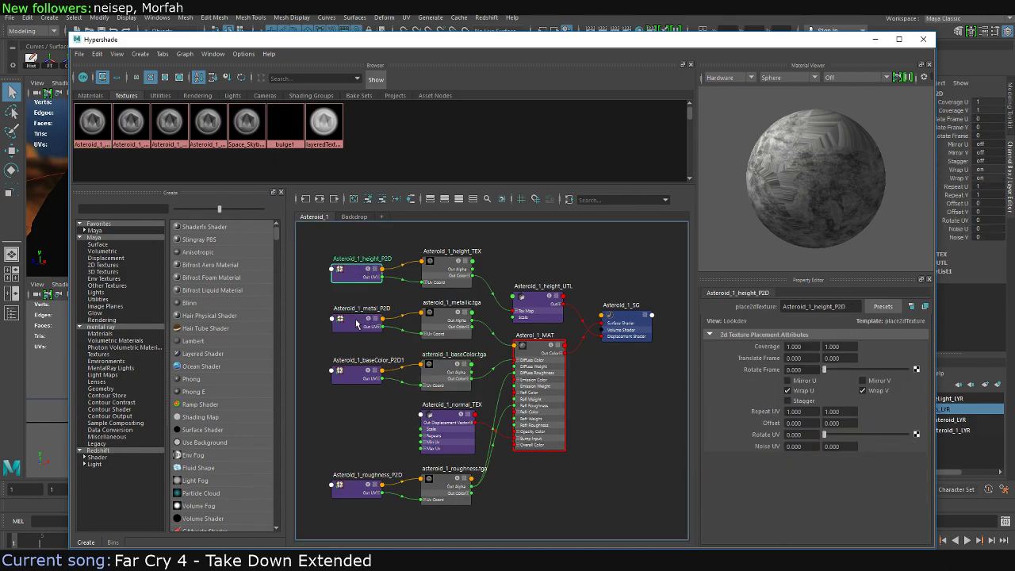
Drop the trailing 1 so the placement node reads Asteroid_1_baseColor_P2D
click(459, 320)
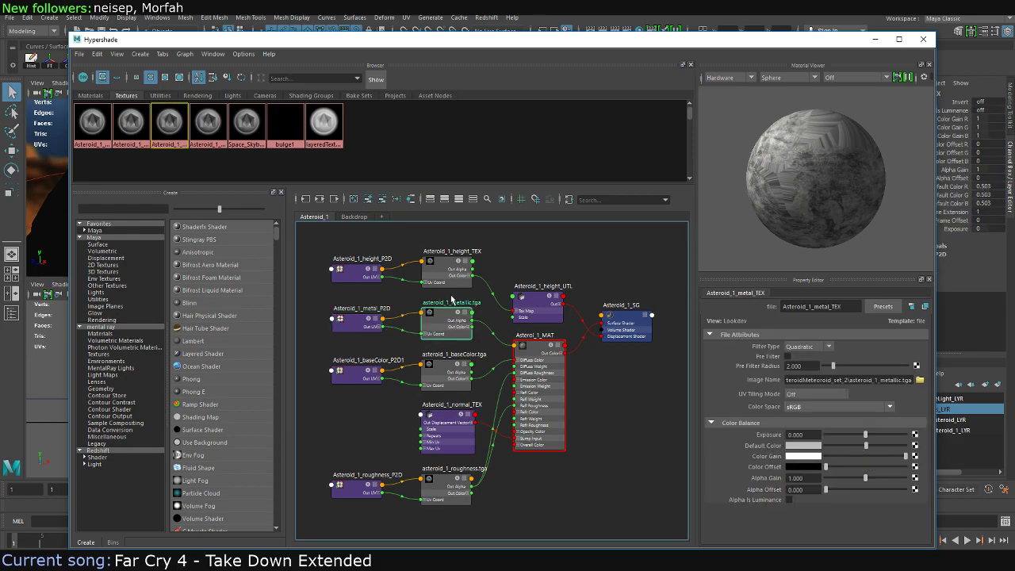
click(446, 488)
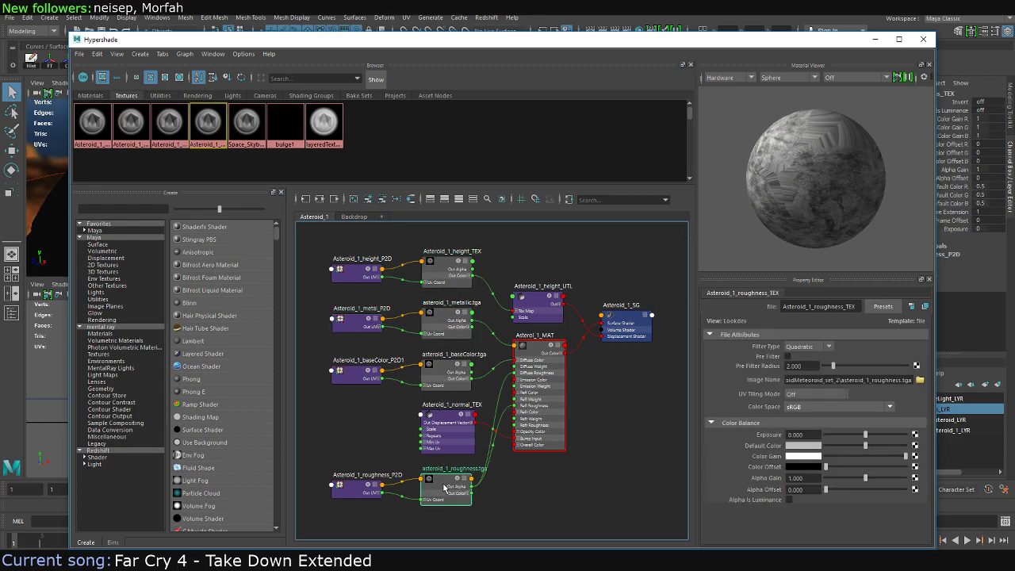
click(352, 492)
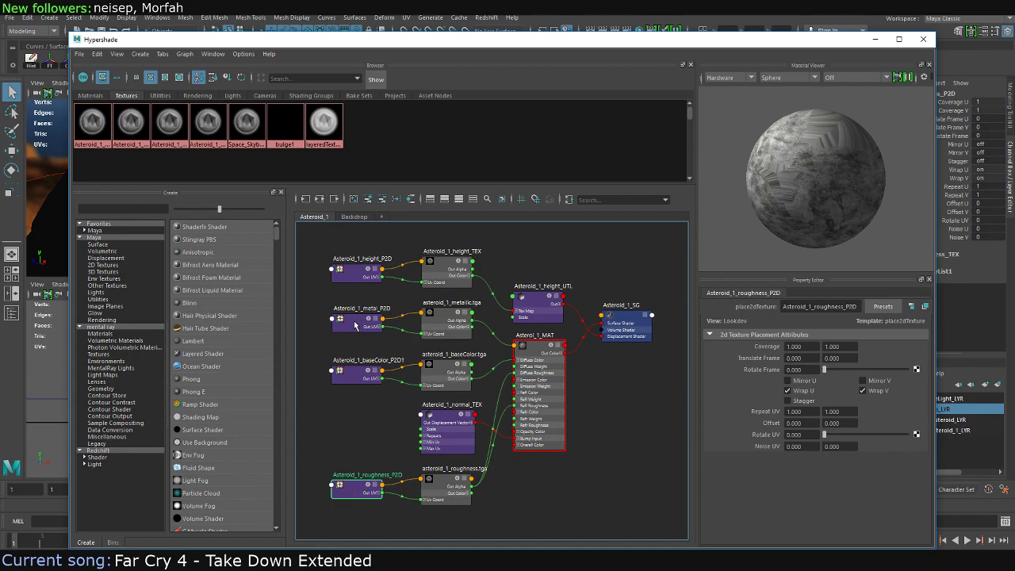
click(447, 371)
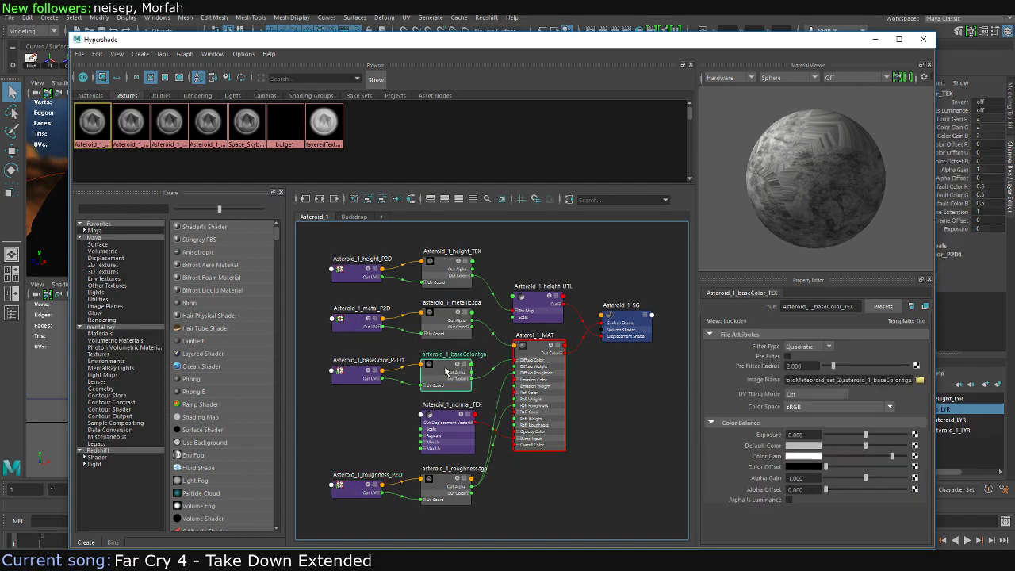
click(352, 371)
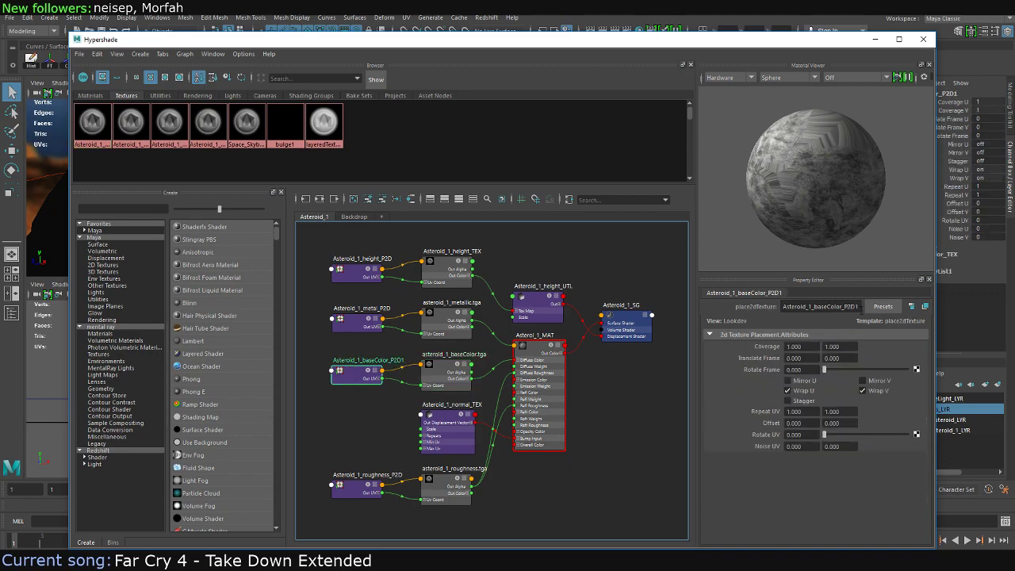
click(861, 310)
key(BackSpace)
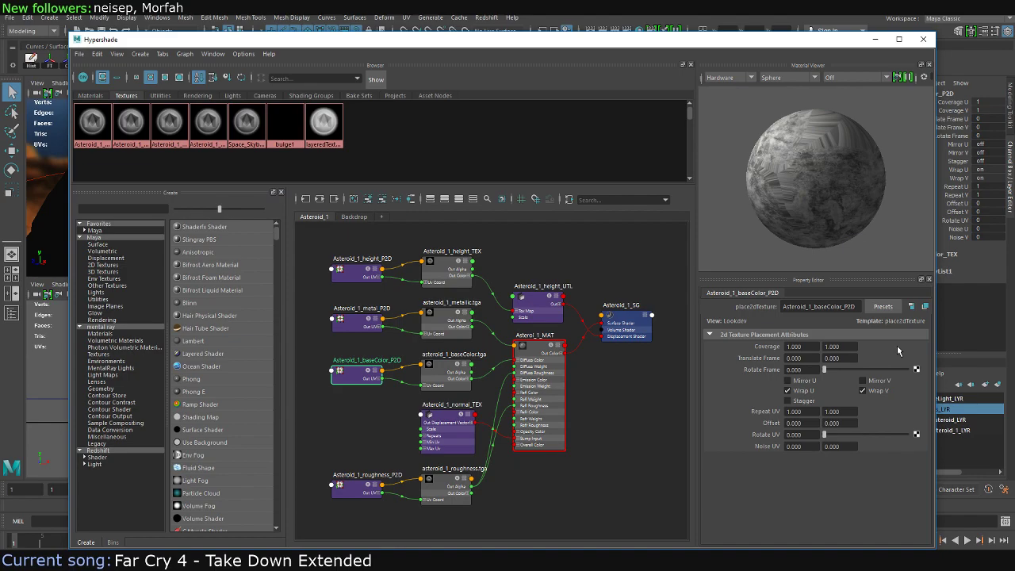
key(Return)
Review the texture and placement node names, then select the Asteroid_1_MAT material
click(441, 367)
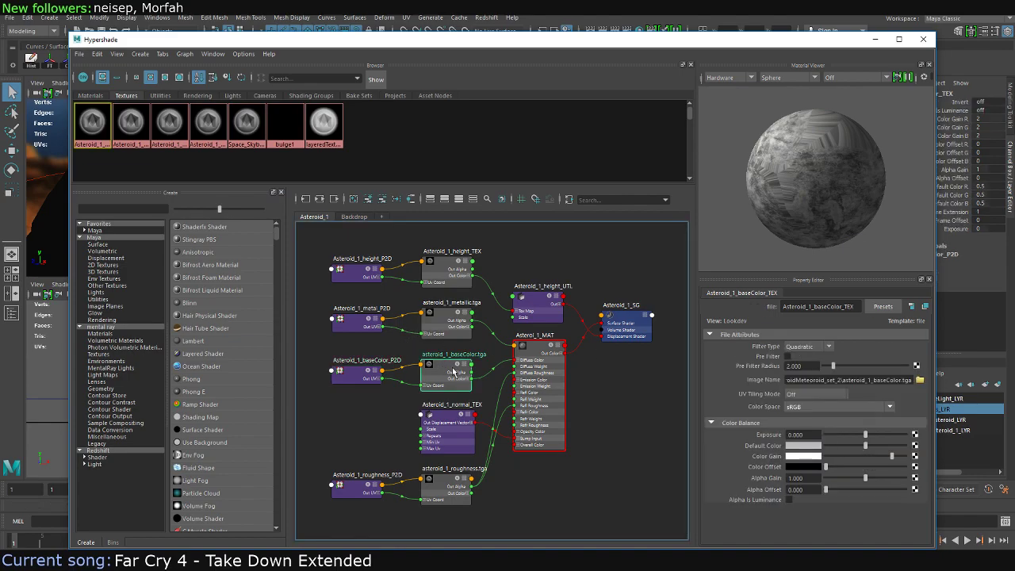
click(537, 309)
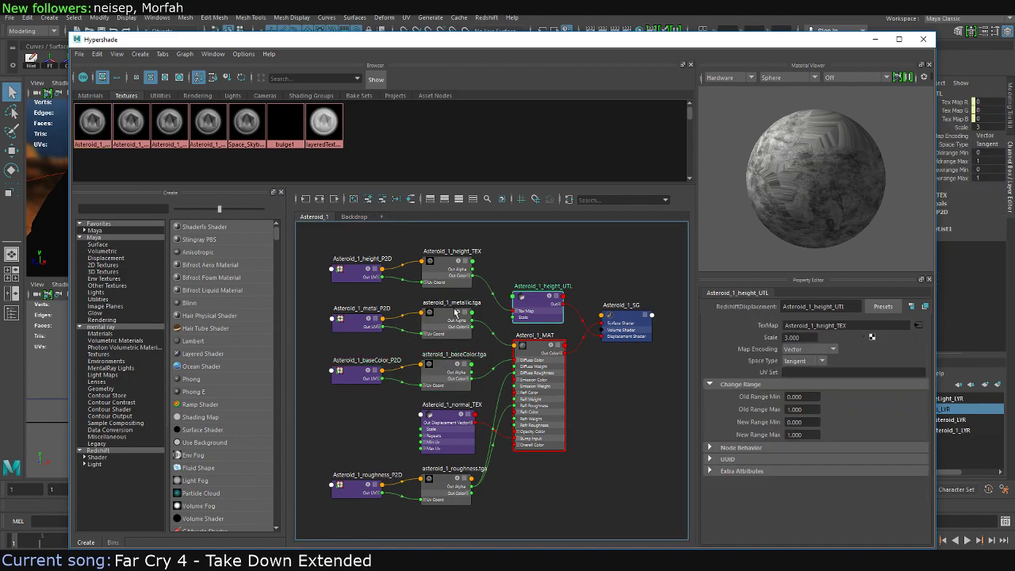
double_click(430, 357)
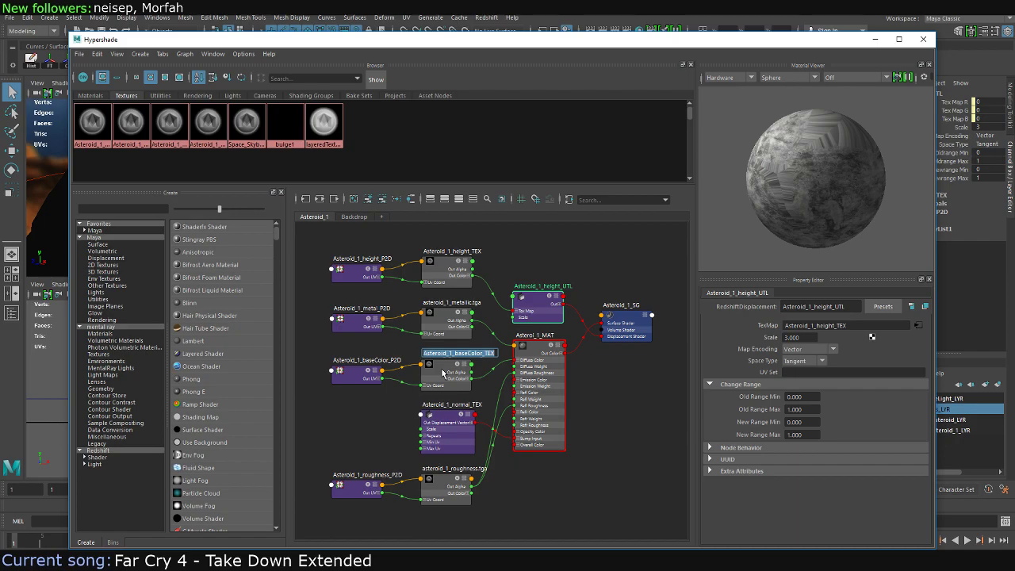
click(444, 333)
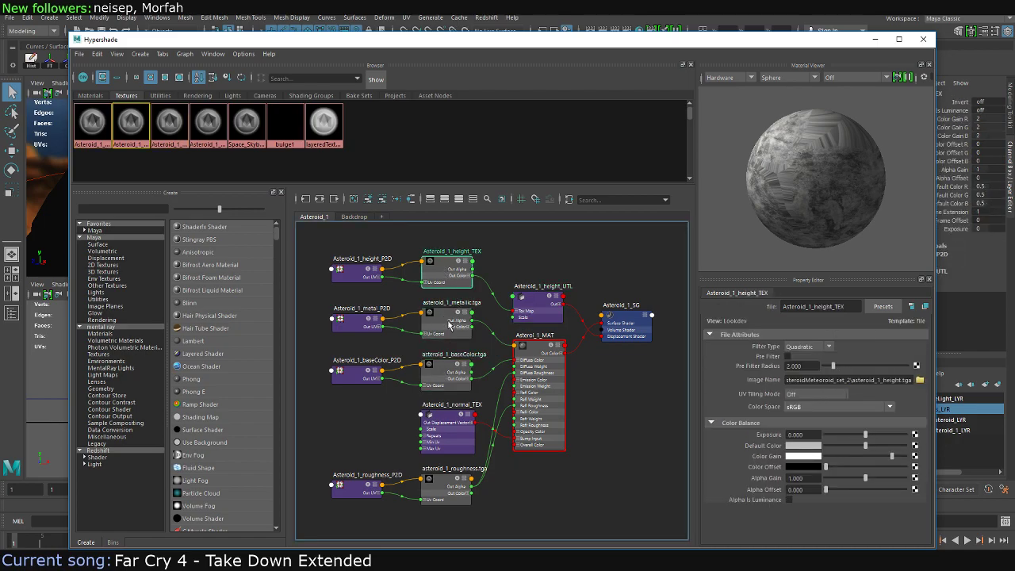
click(448, 381)
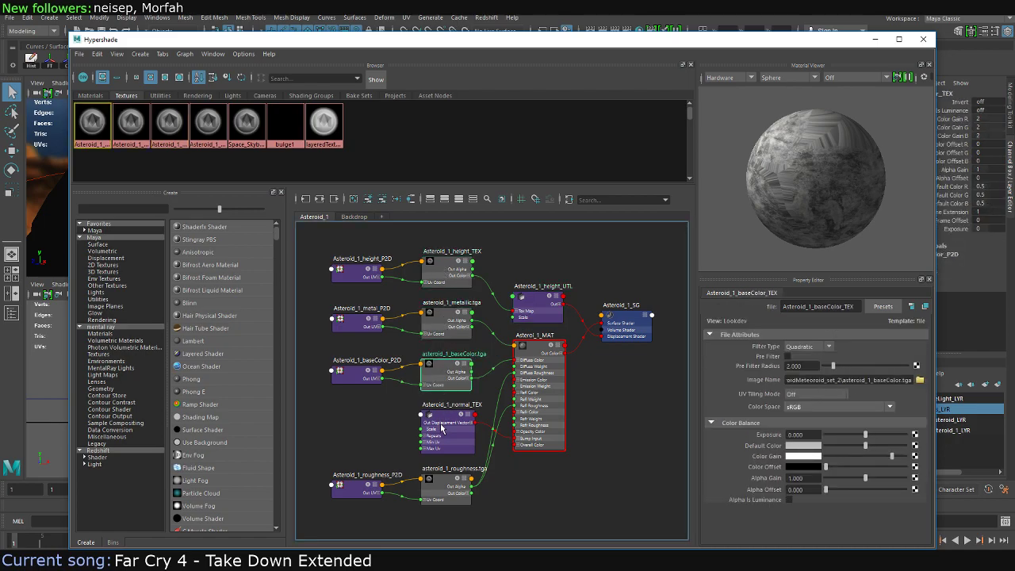
click(441, 435)
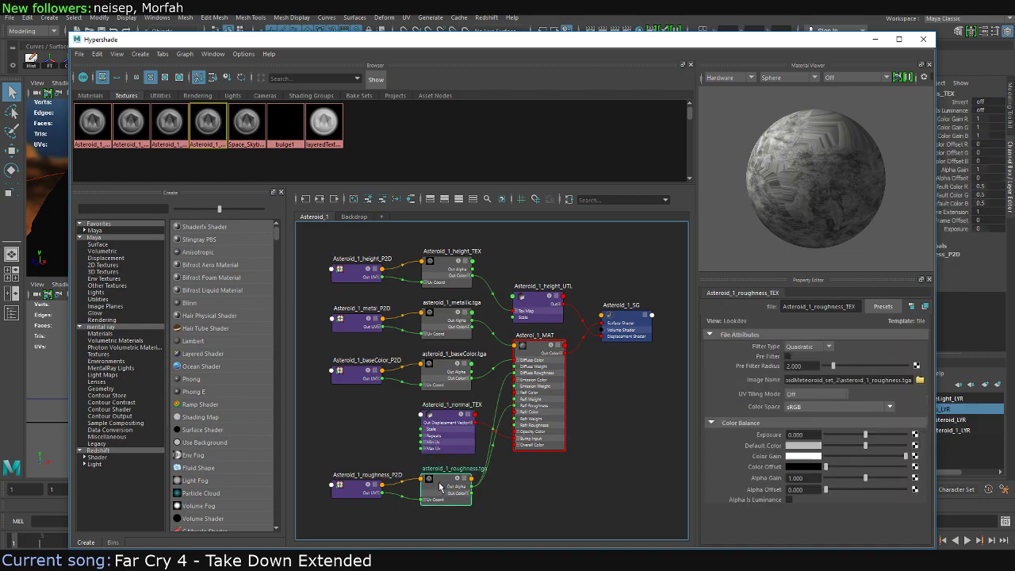
click(362, 488)
click(608, 381)
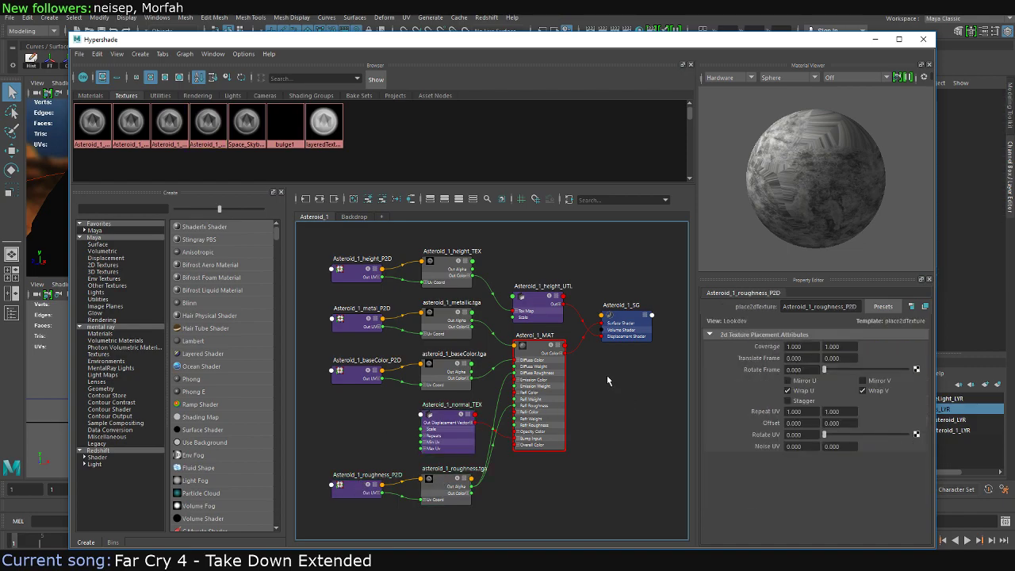
drag(538, 347, 541, 349)
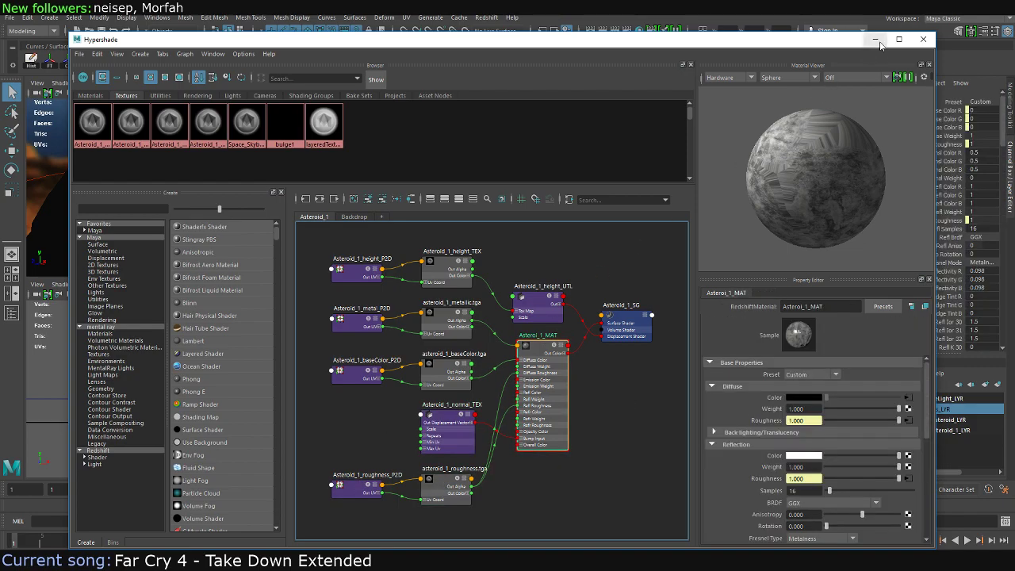
Save the scene, overwriting 2017-08-08_asteroidMeteoroid.mb
click(9, 16)
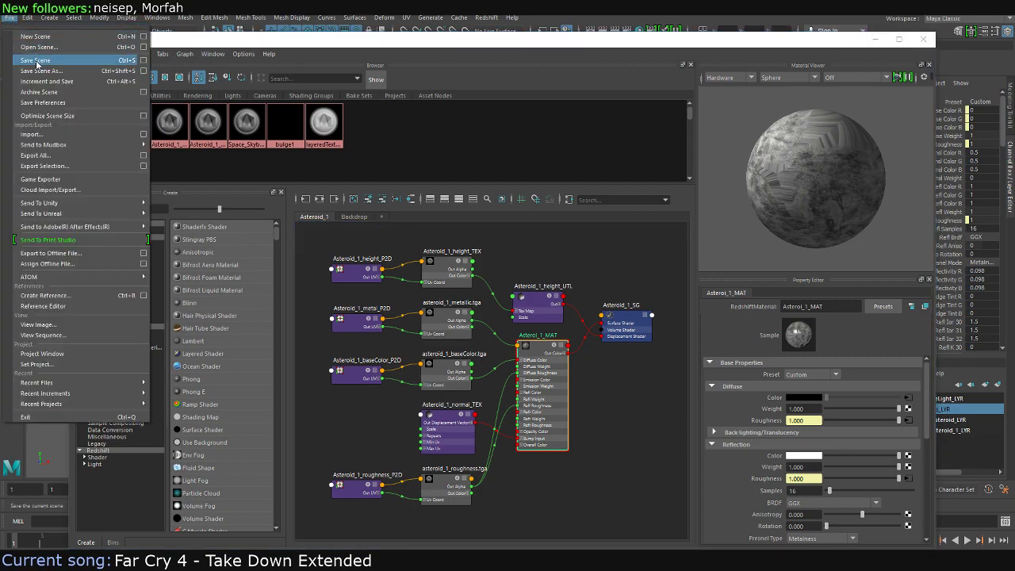
click(32, 111)
double_click(245, 305)
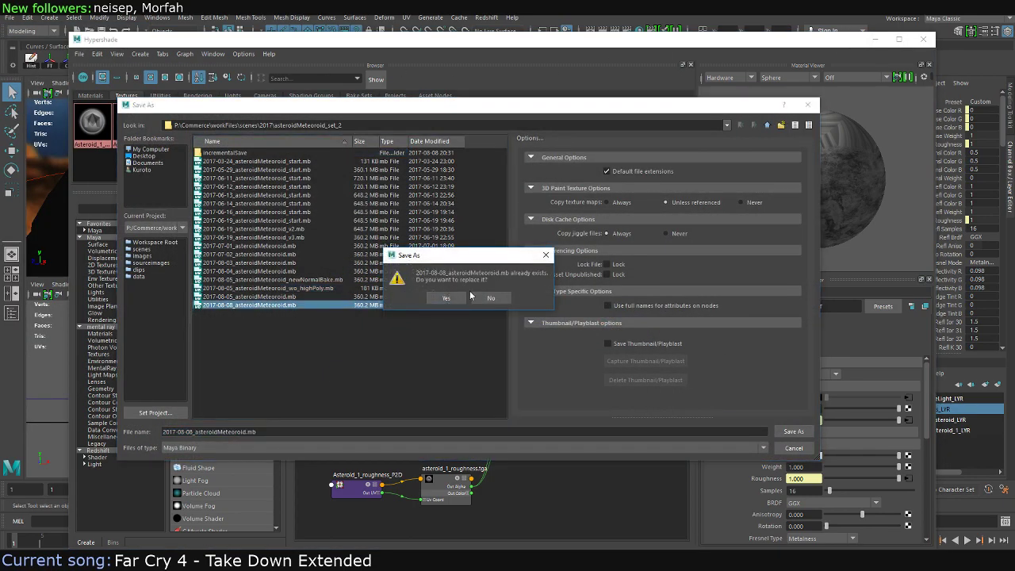
click(446, 301)
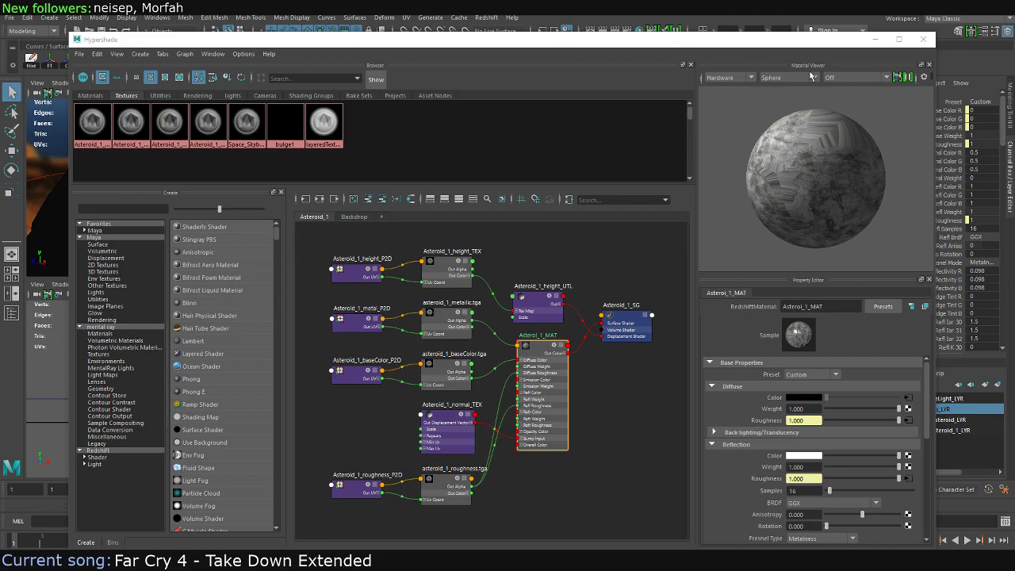
Minimize the Hypershade and render the current frame of the asteroid with Redshift
click(877, 39)
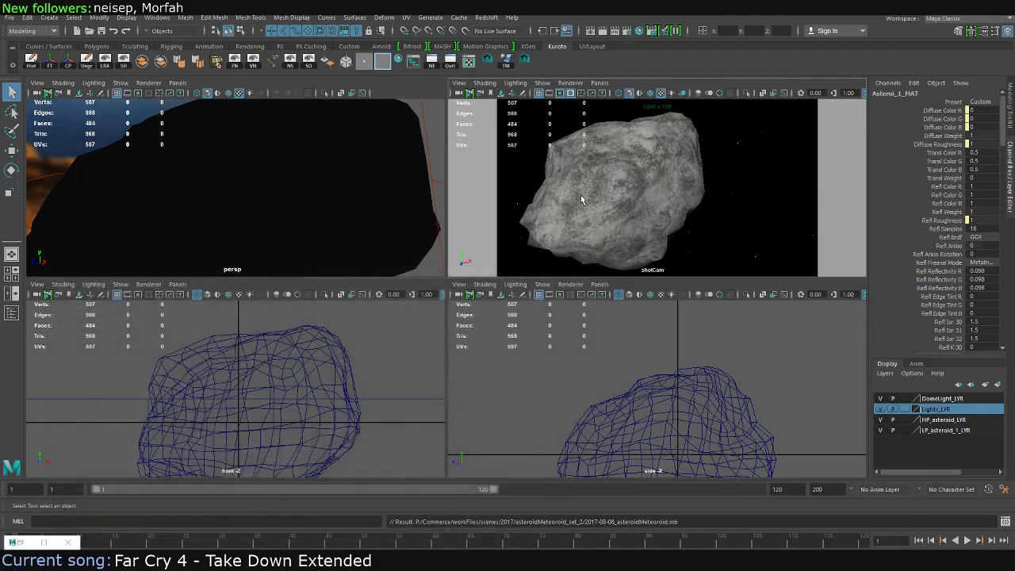
click(603, 30)
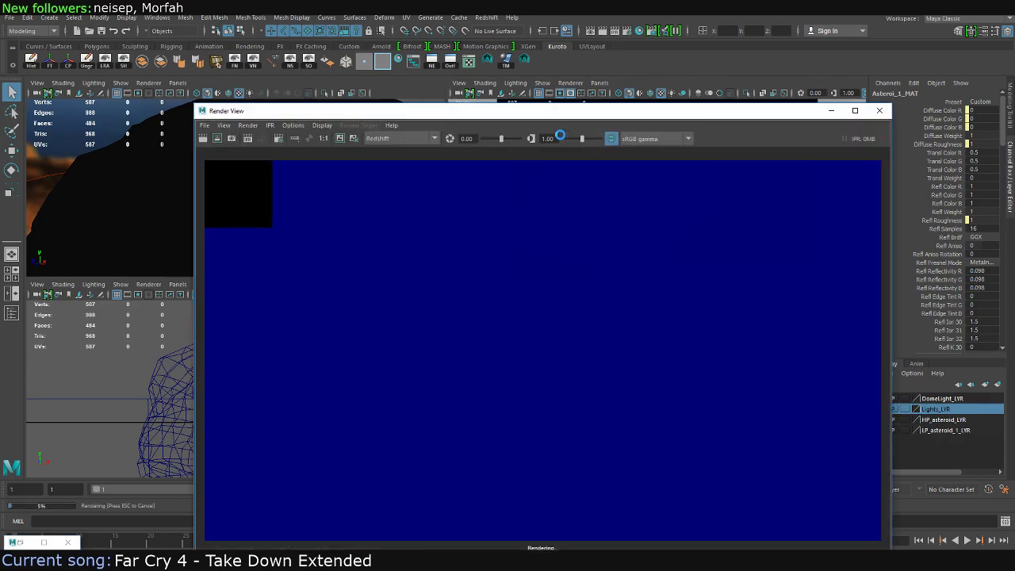
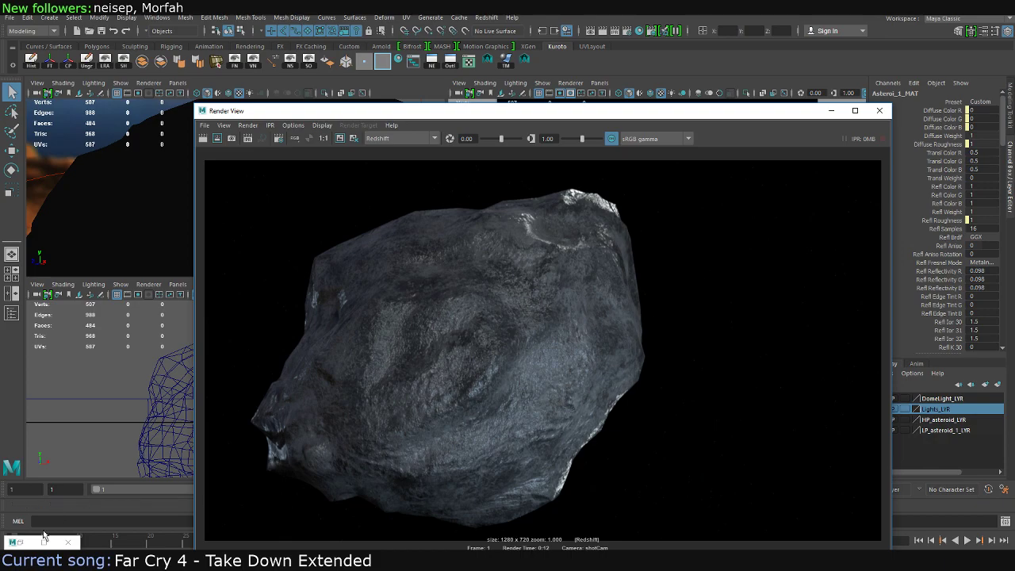
Select Asteroi_1_MAT in Hypershade and drag its Reflection Weight from 1.000 down to 0.674
right_click(11, 542)
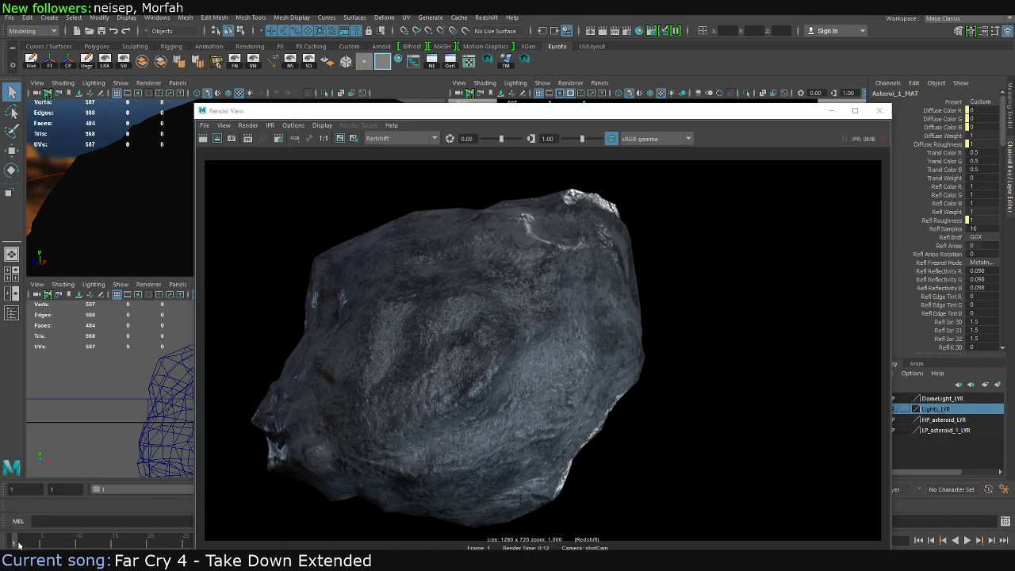
click(11, 542)
click(539, 336)
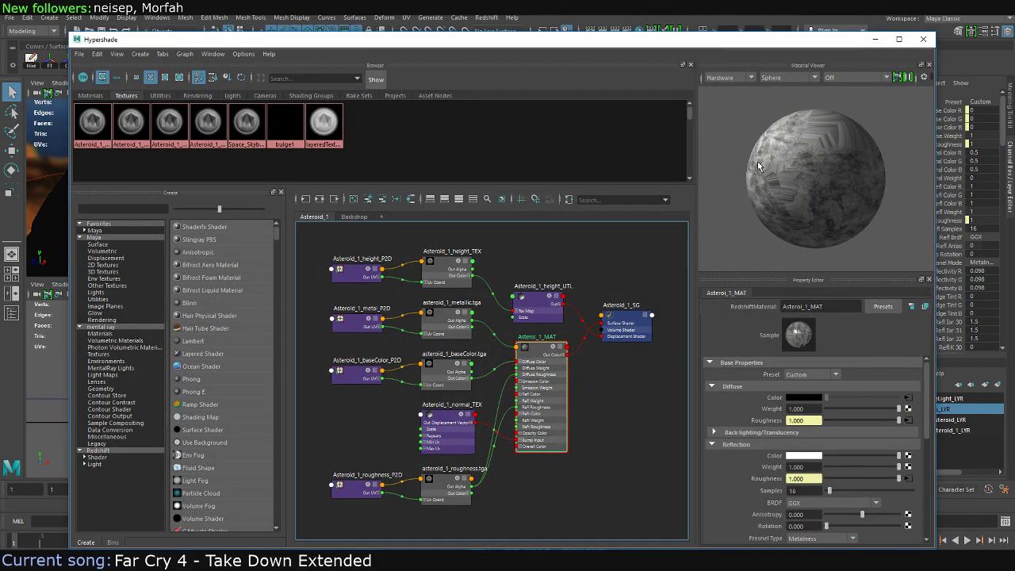
drag(784, 41, 790, 18)
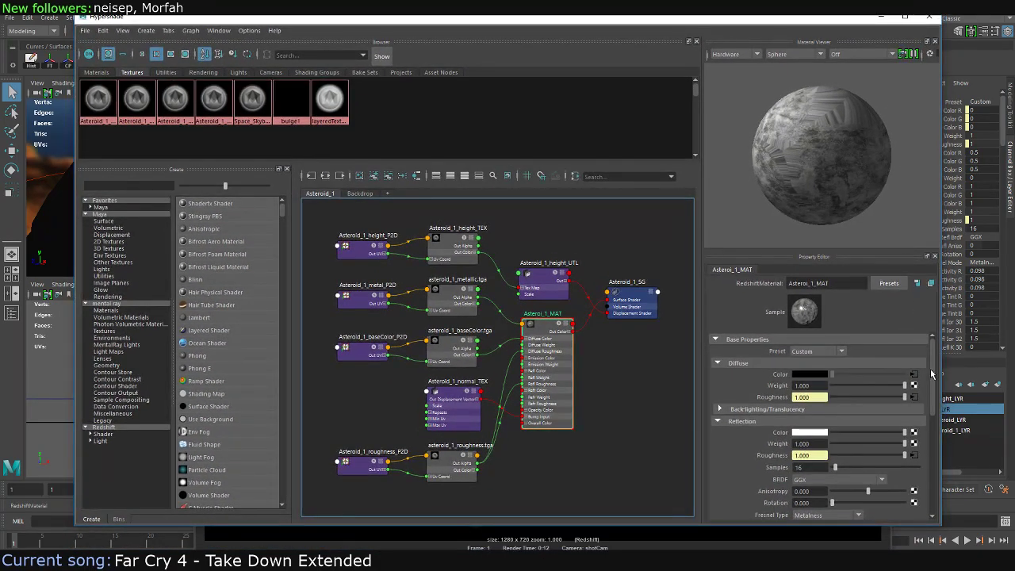
scroll(933, 386, down, 1)
scroll(936, 390, down, 1)
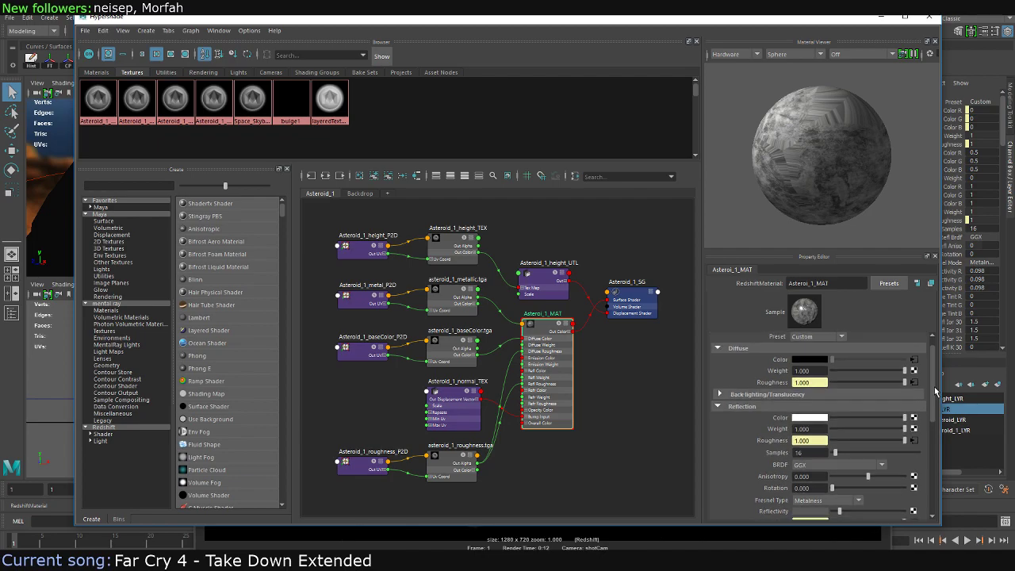
scroll(936, 390, down, 1)
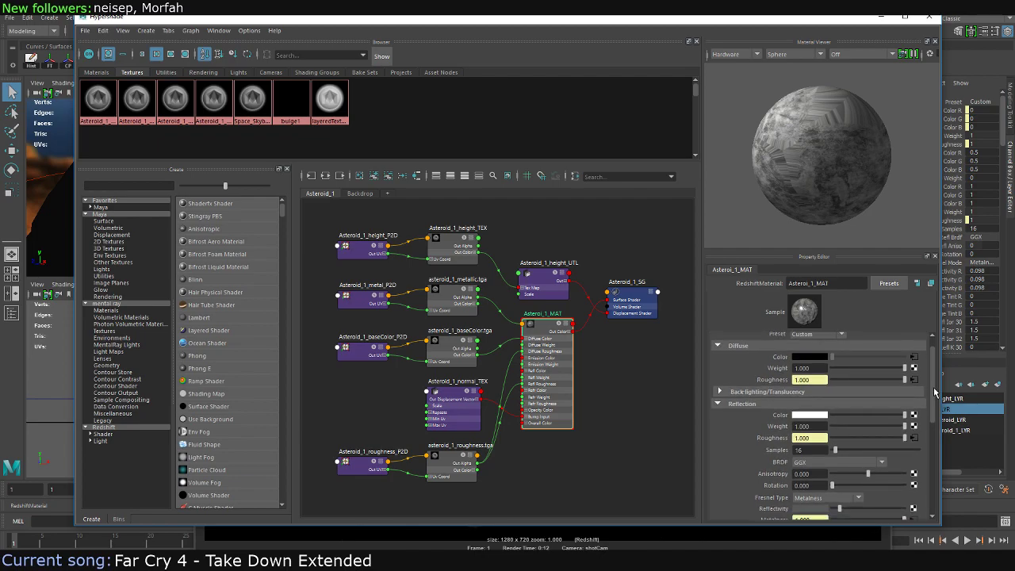
click(887, 428)
drag(883, 429, 881, 429)
Re-render the asteroid in Render View with the 0.674 reflection weight
click(929, 15)
drag(486, 106, 485, 68)
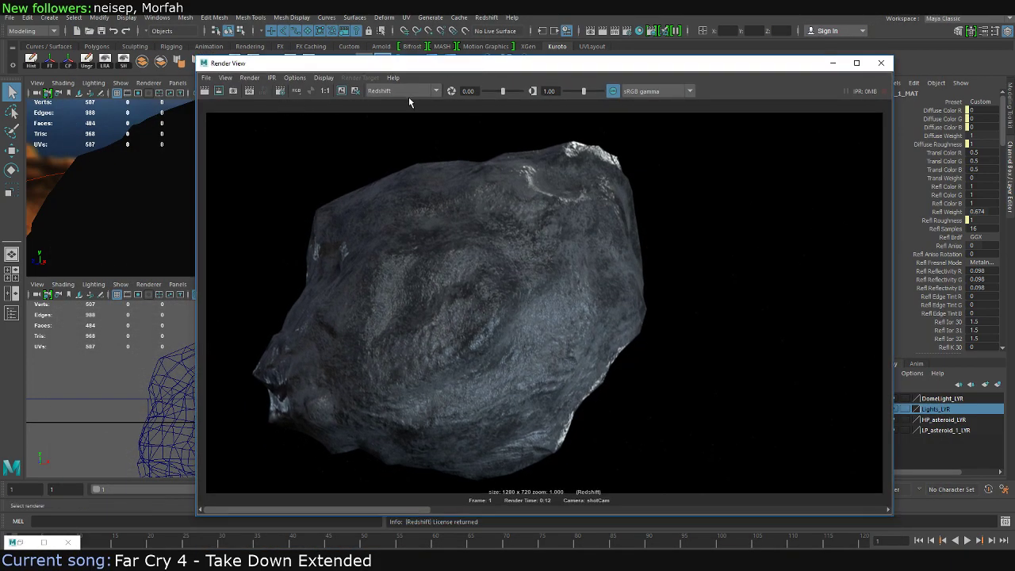
click(204, 91)
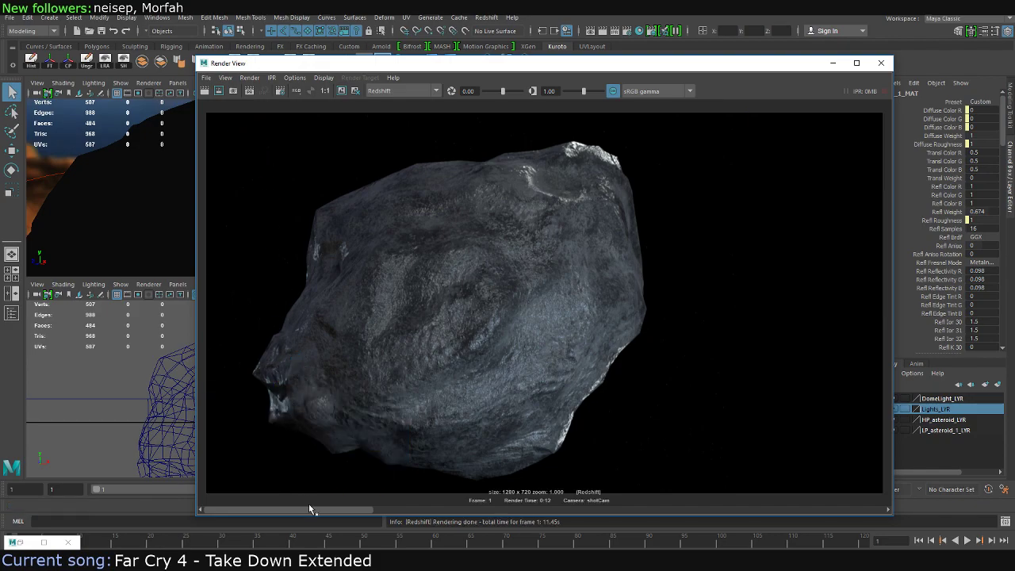
Compare with earlier renders in the history, remove the current image, and close Render View
mouse_move(359, 510)
mouse_down()
mouse_move(652, 506)
mouse_move(262, 509)
mouse_move(797, 496)
mouse_up()
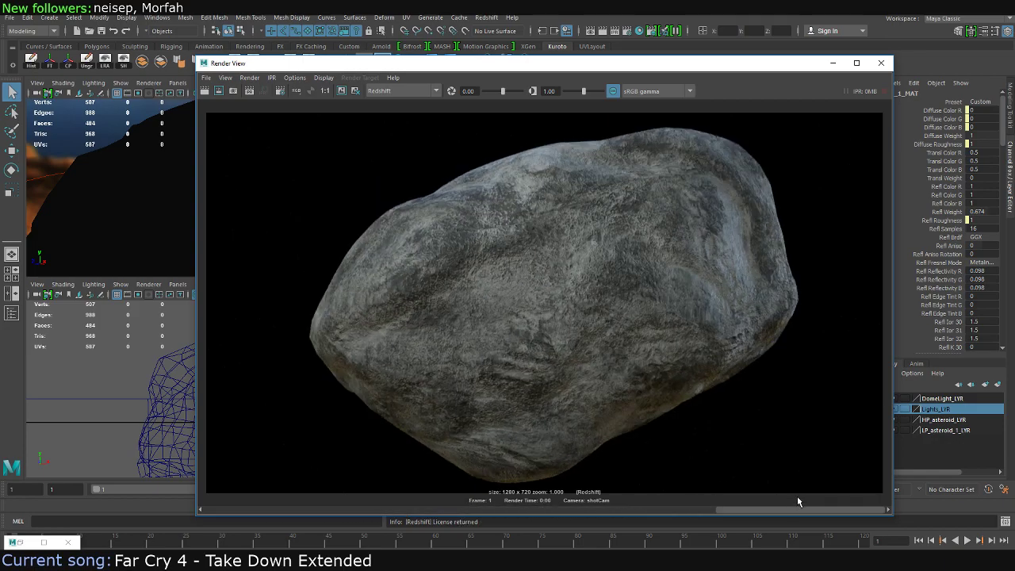
click(350, 89)
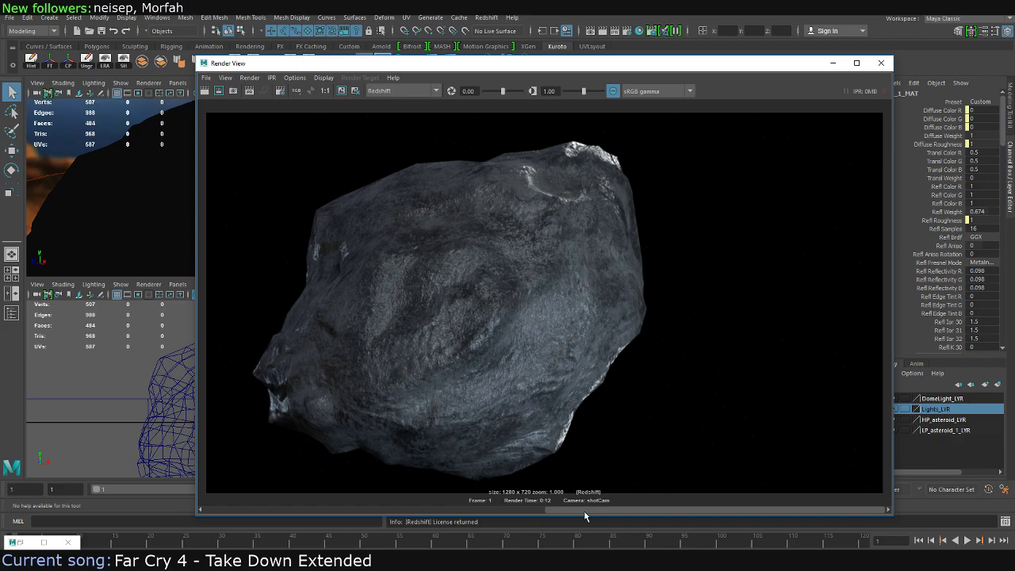
click(881, 62)
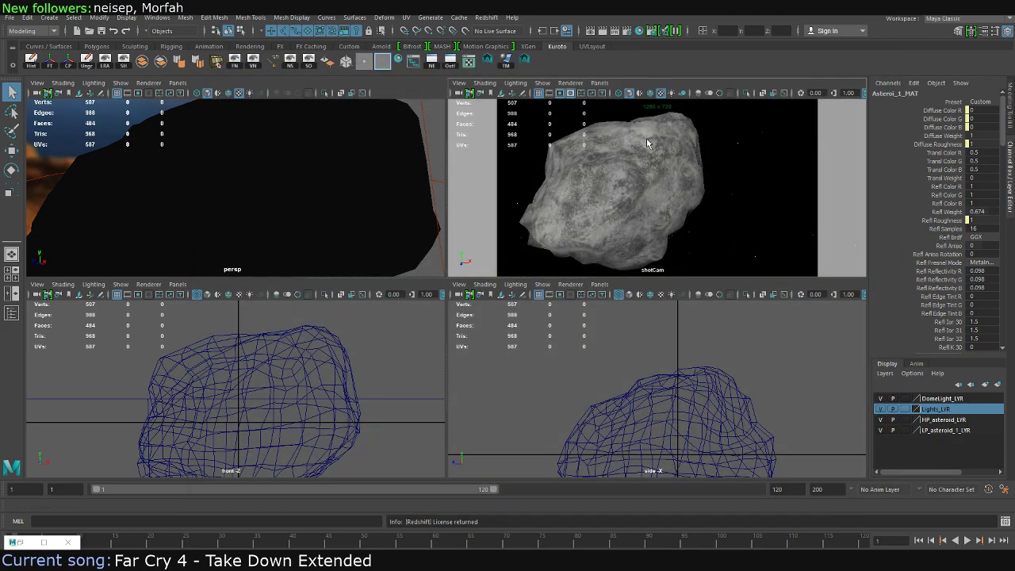
Reframe and maximize the shotCam view, then start a Redshift render of the current frame
mouse_move(647, 144)
alt+mouse_down()
mouse_move(565, 166)
mouse_move(635, 170)
alt+mouse_up()
key(space)
mouse_move(621, 184)
alt+middle_down()
mouse_move(417, 245)
mouse_move(415, 233)
mouse_move(420, 242)
alt+middle_up()
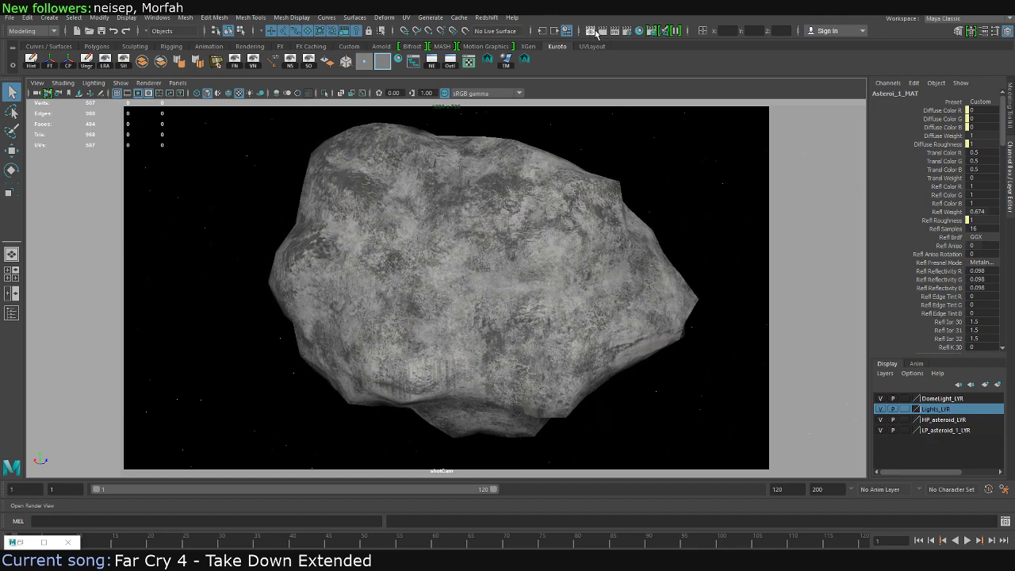
click(597, 31)
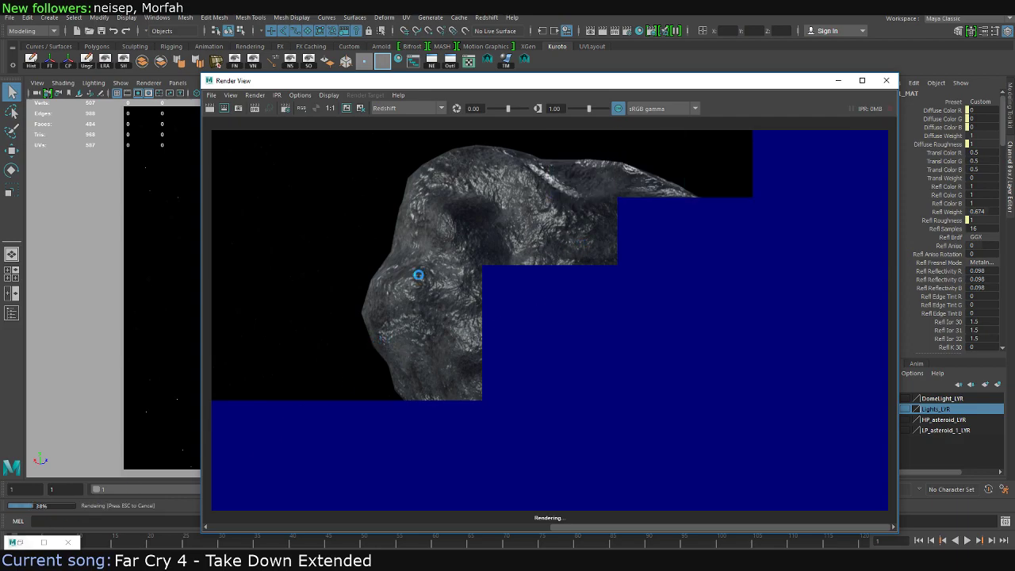
Review LP_asteroid_1Shape's tessellation and displacement attributes, then restore Render View
click(841, 83)
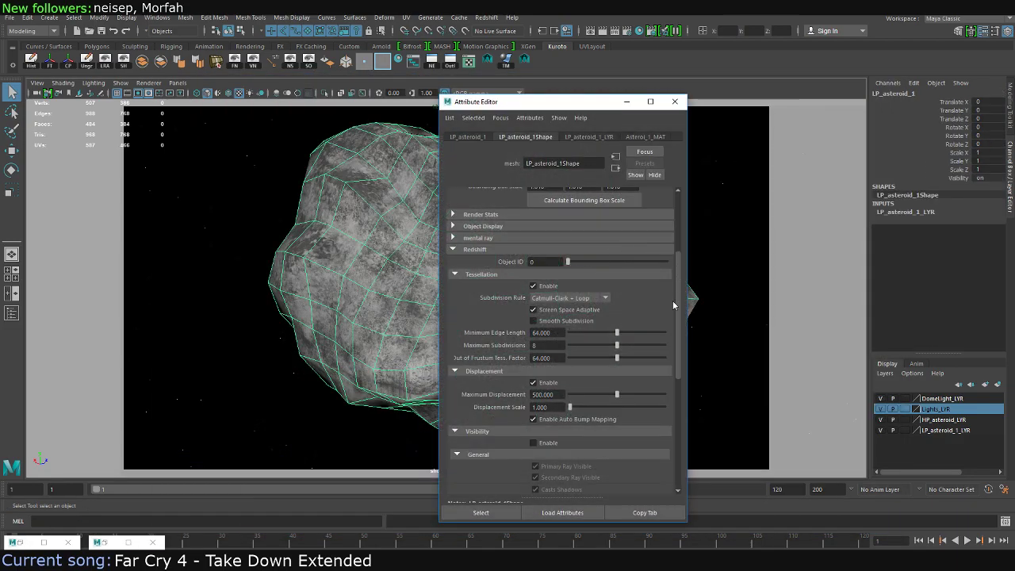
drag(677, 261, 671, 198)
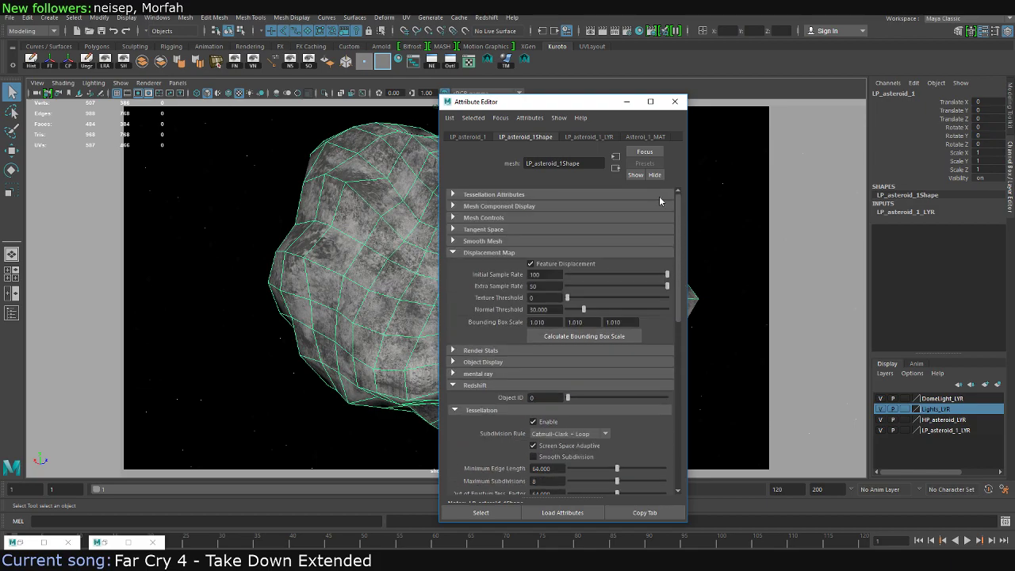
click(675, 101)
click(107, 543)
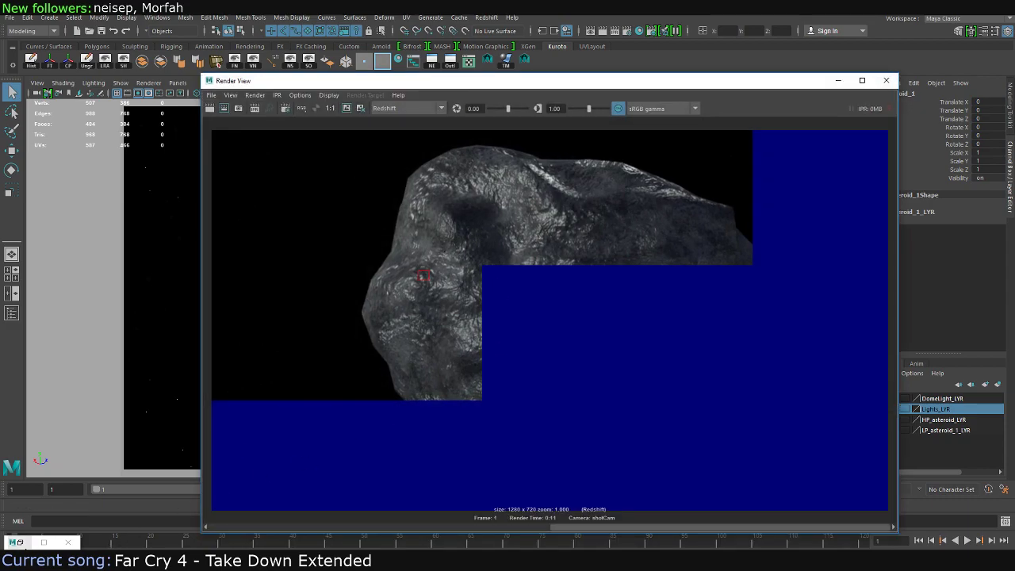
Adjust Asteroid_1_MAT's Reflection Weight slider and lower its Reflectivity slightly, then hide Hypershade
click(15, 542)
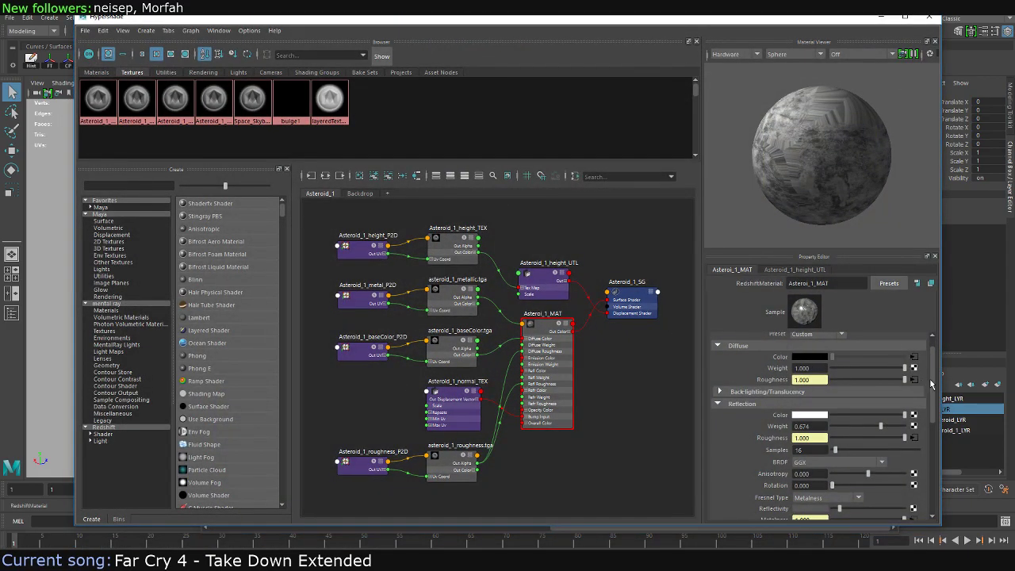
drag(932, 384, 938, 371)
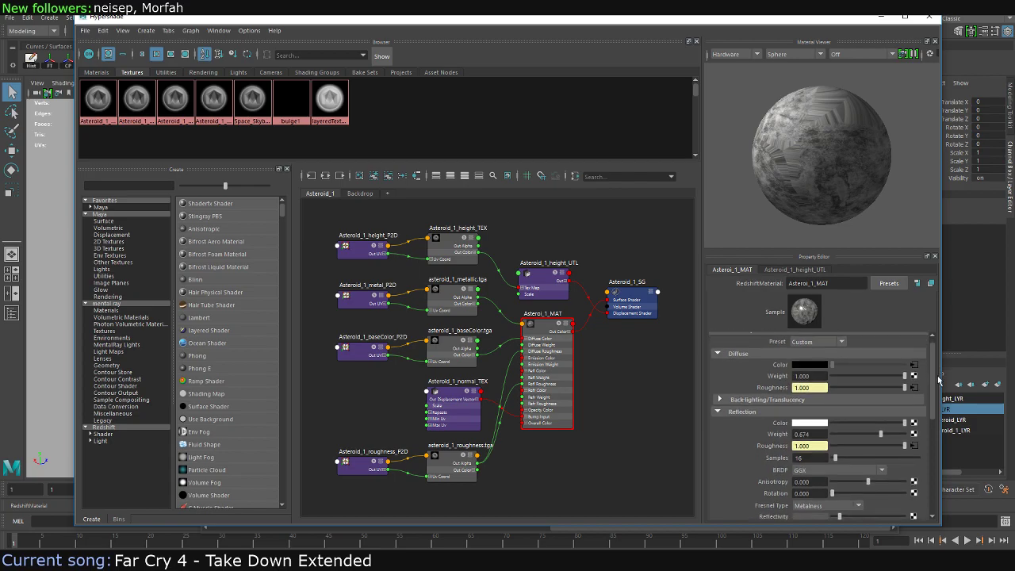
drag(939, 374, 936, 394)
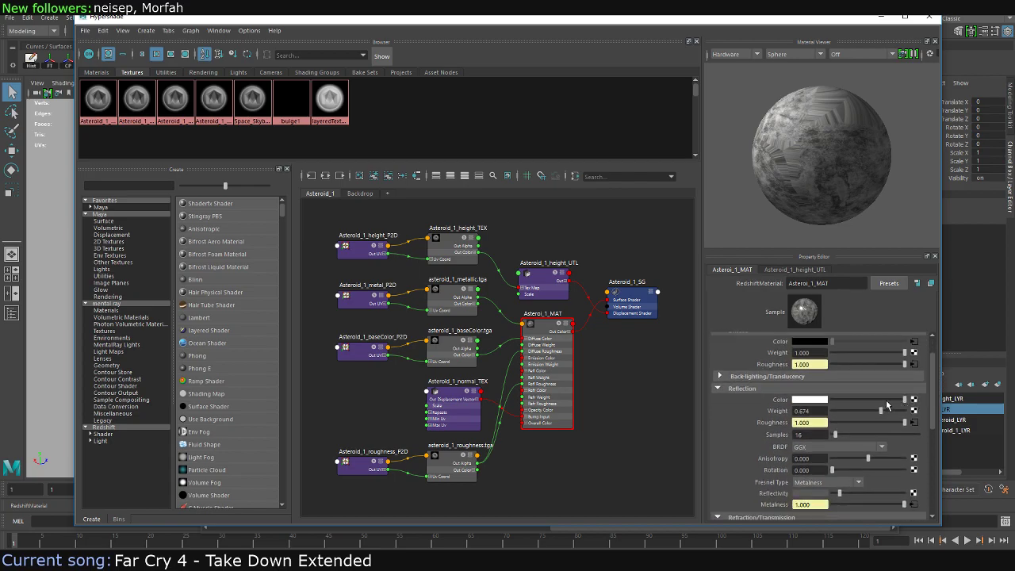
mouse_move(871, 412)
mouse_down()
mouse_move(845, 413)
mouse_move(891, 413)
mouse_move(935, 430)
mouse_move(925, 436)
mouse_up()
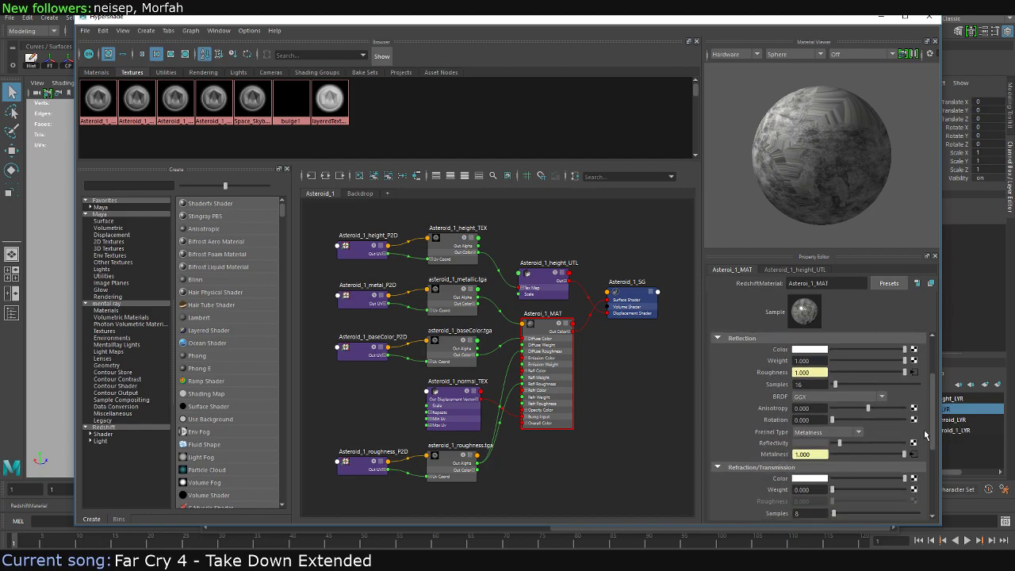
drag(838, 446, 834, 448)
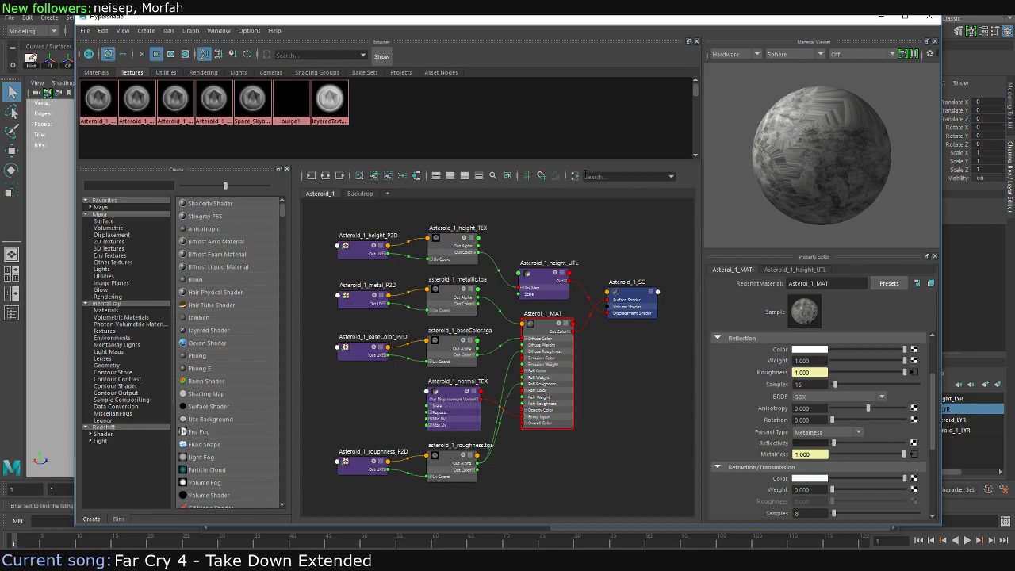
click(905, 17)
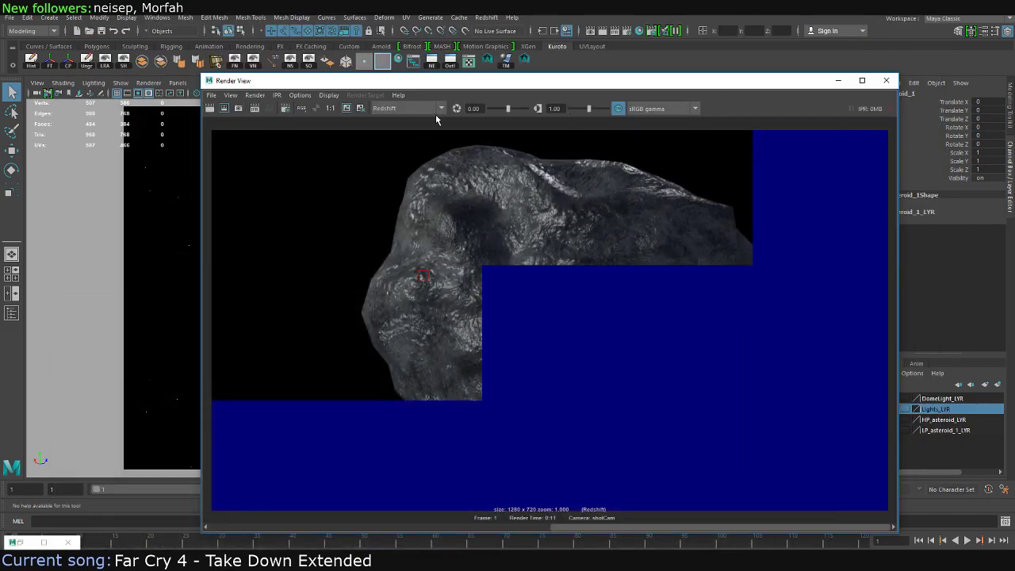
Draw render regions around the asteroid and re-render the bottom-left corner
drag(387, 433, 766, 130)
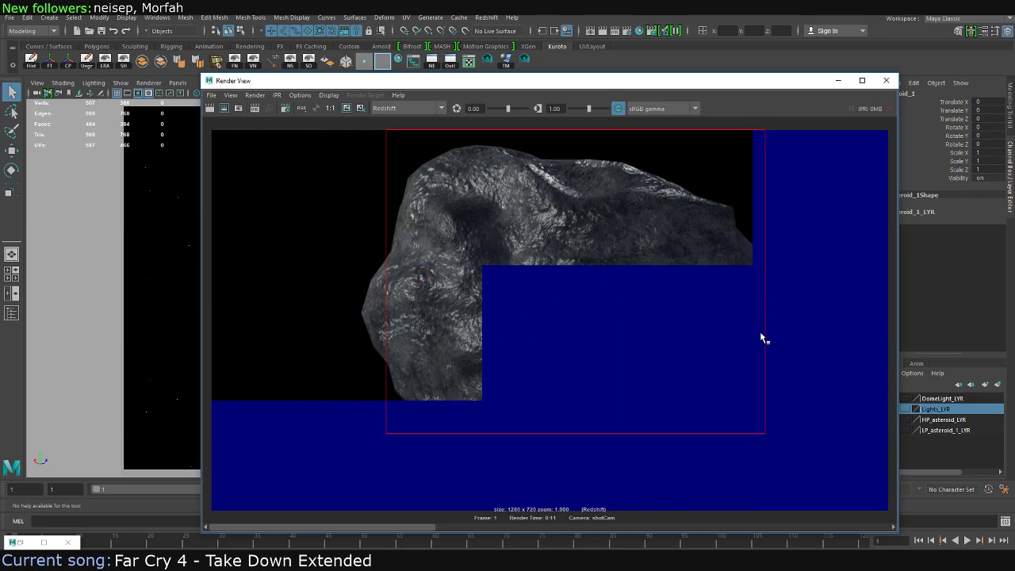
mouse_move(761, 435)
mouse_down()
mouse_move(341, 177)
mouse_move(355, 134)
mouse_up()
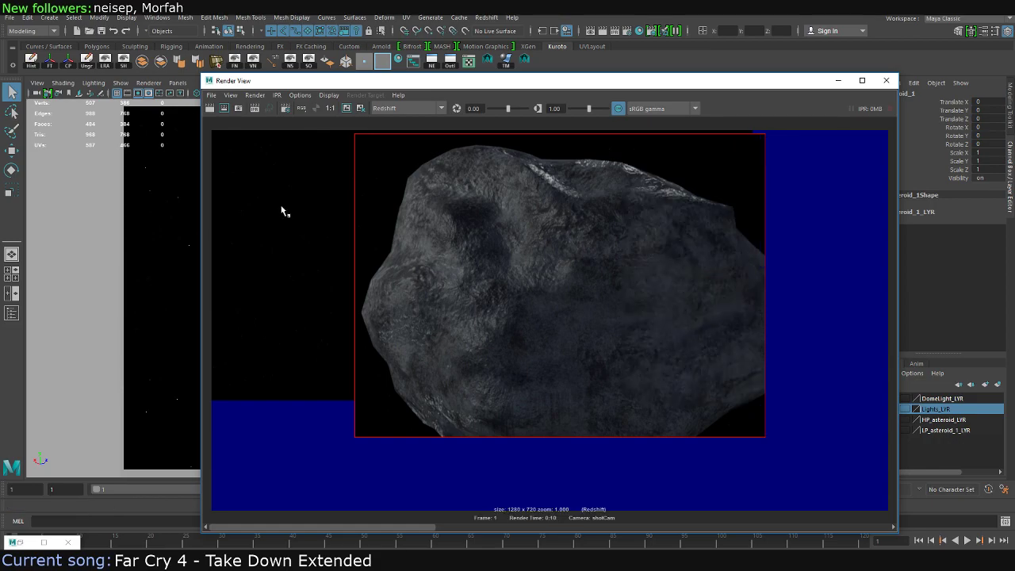
drag(380, 397, 211, 508)
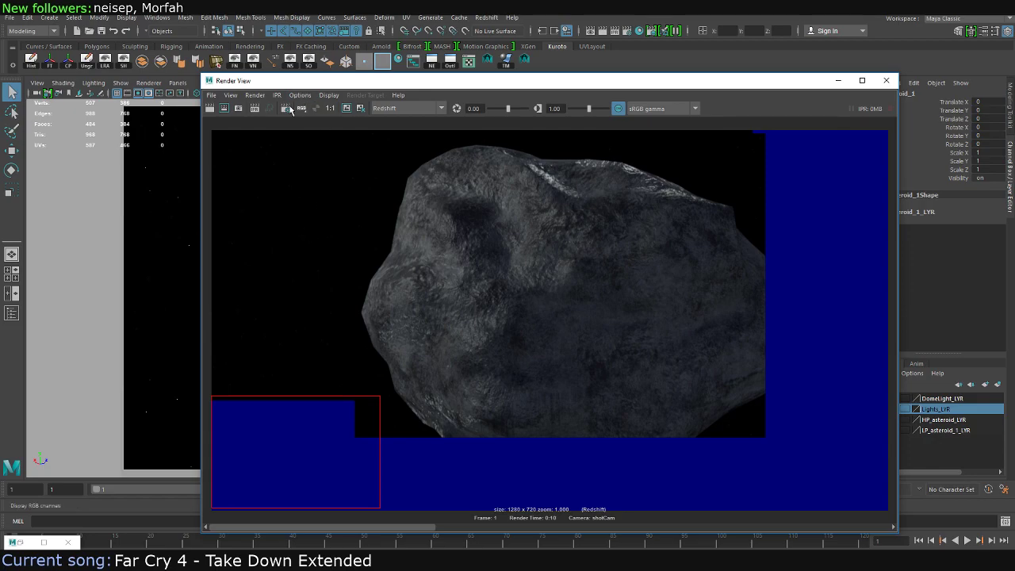
click(224, 108)
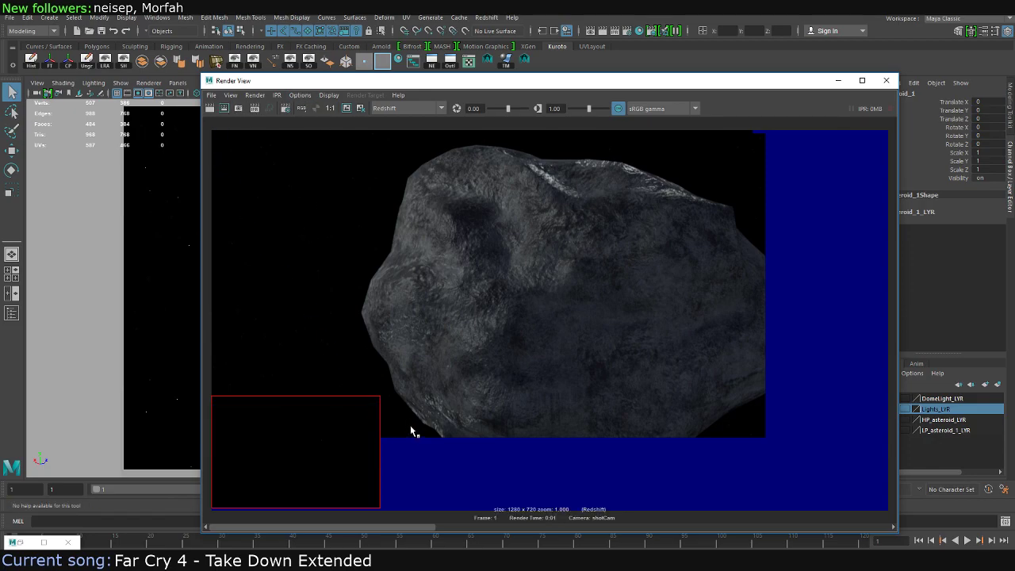
Re-render the bottom strip and right edge, then clear the region and scrub the render history
drag(366, 428, 441, 482)
drag(212, 429, 888, 509)
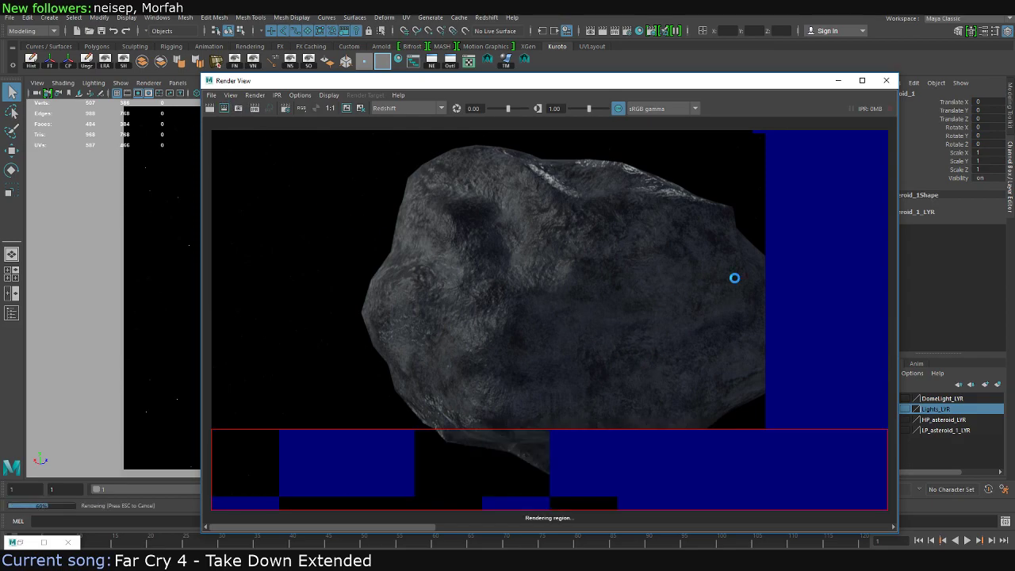
mouse_move(749, 121)
mouse_down()
mouse_move(796, 170)
mouse_move(924, 428)
mouse_up()
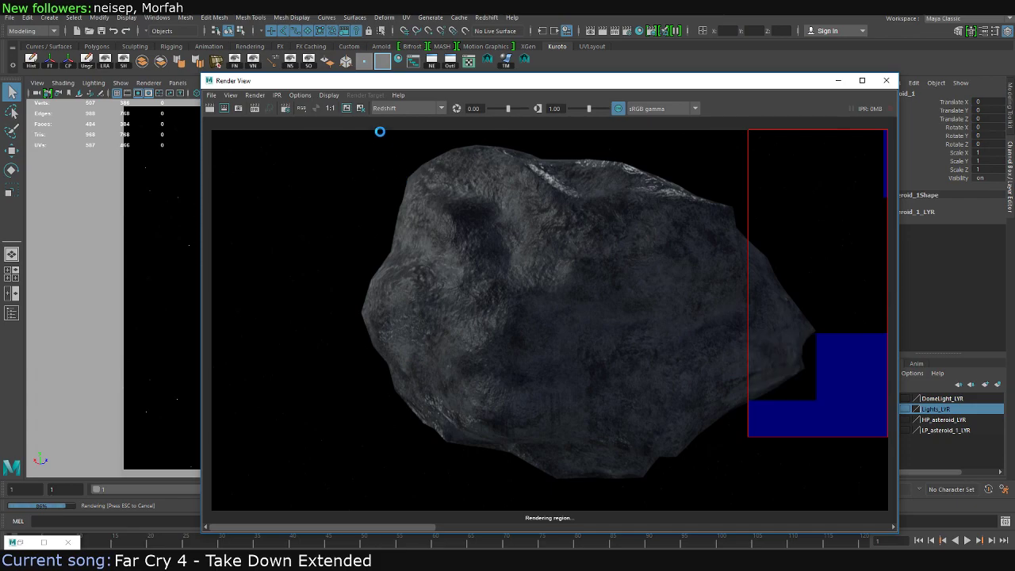
click(334, 514)
mouse_move(343, 526)
mouse_down()
mouse_move(469, 544)
mouse_move(632, 529)
mouse_move(597, 522)
mouse_up()
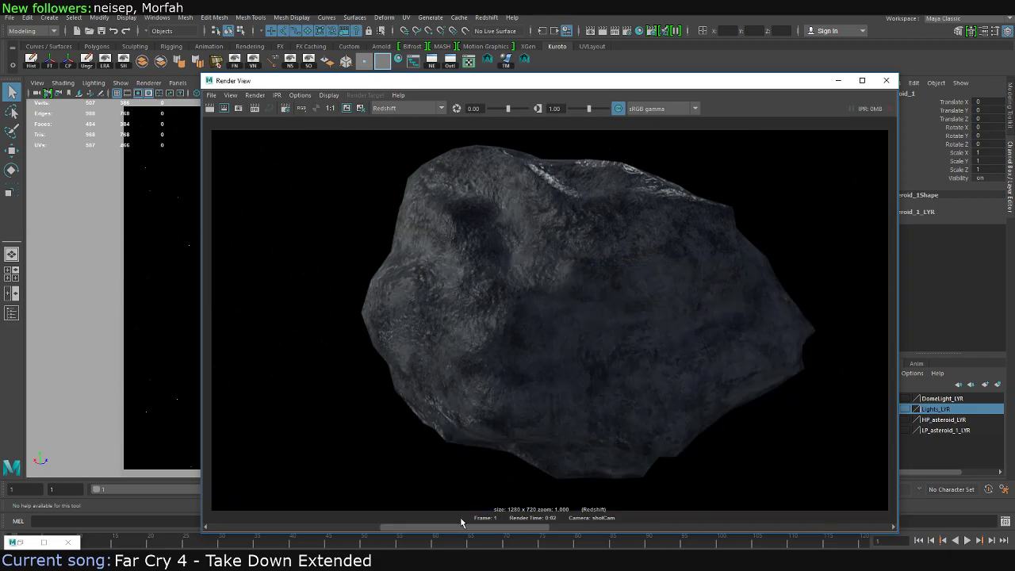
mouse_move(461, 521)
mouse_down()
mouse_move(657, 535)
mouse_move(460, 530)
mouse_up()
Start a Redshift IPR preview and dock Render View beside the shotCam viewport
click(887, 82)
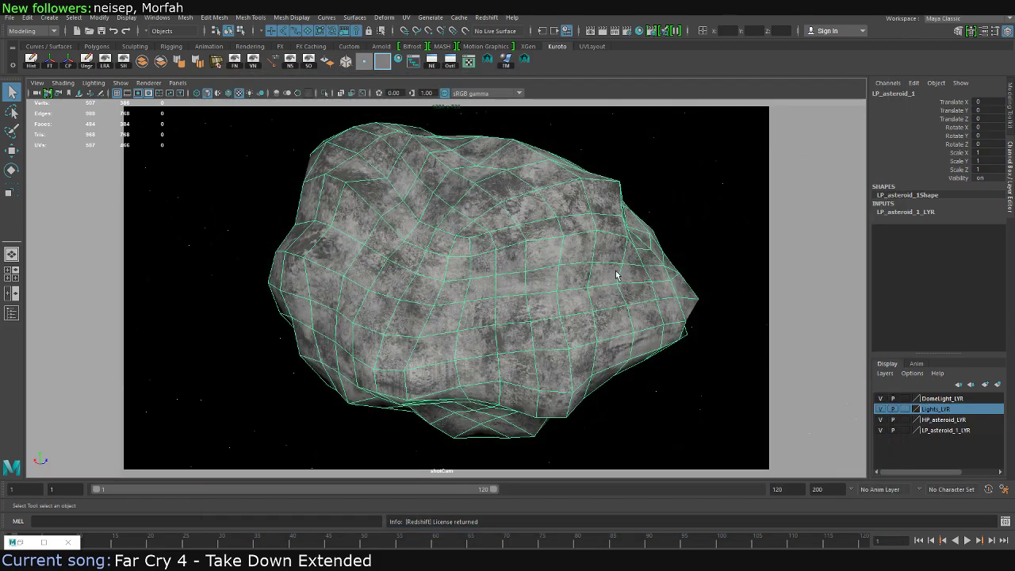
key(ctrl+shift+h)
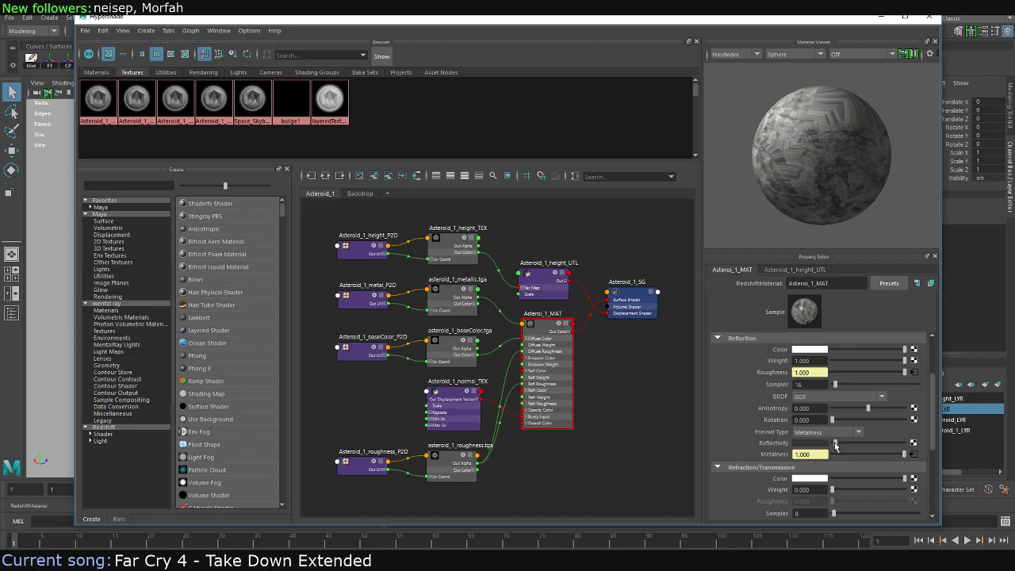
click(929, 16)
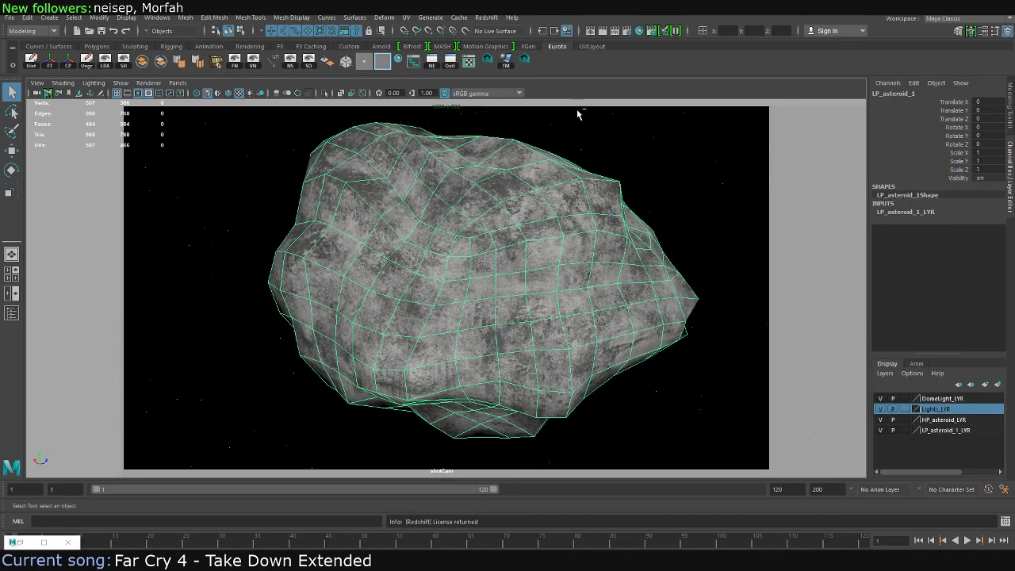
click(612, 31)
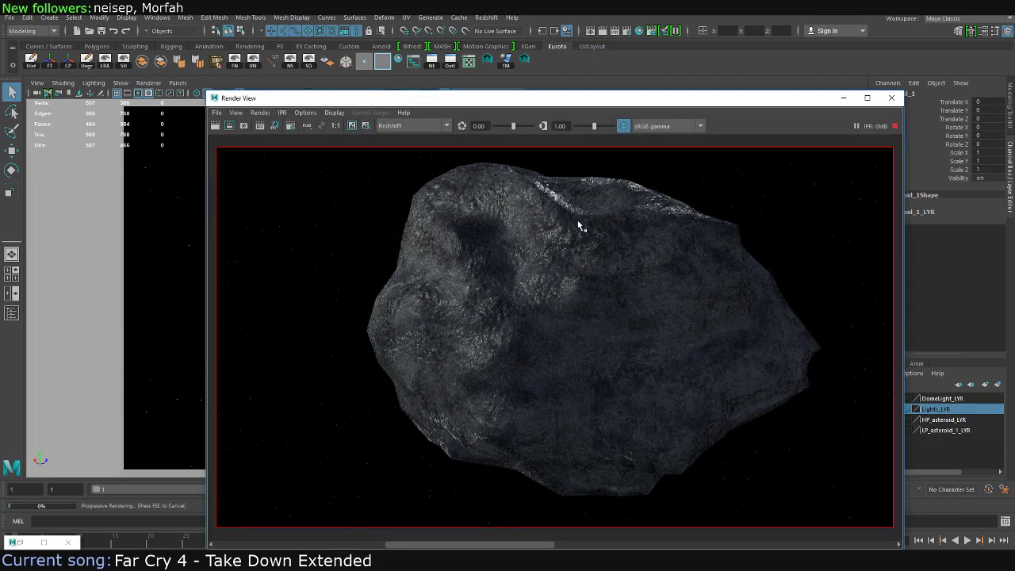
drag(514, 99, 598, 56)
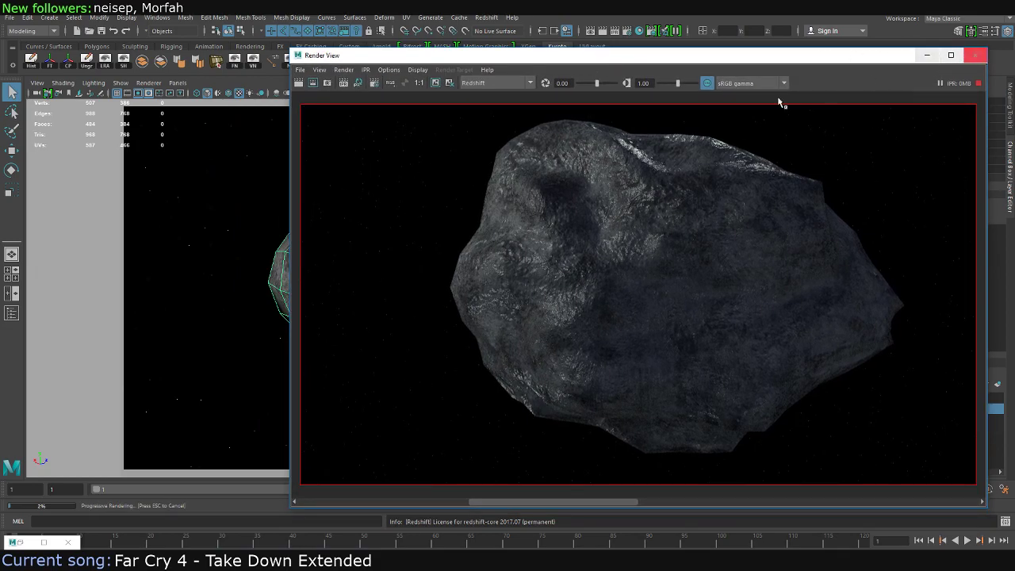
mouse_move(334, 59)
mouse_down()
mouse_move(273, 65)
mouse_move(870, 152)
mouse_up()
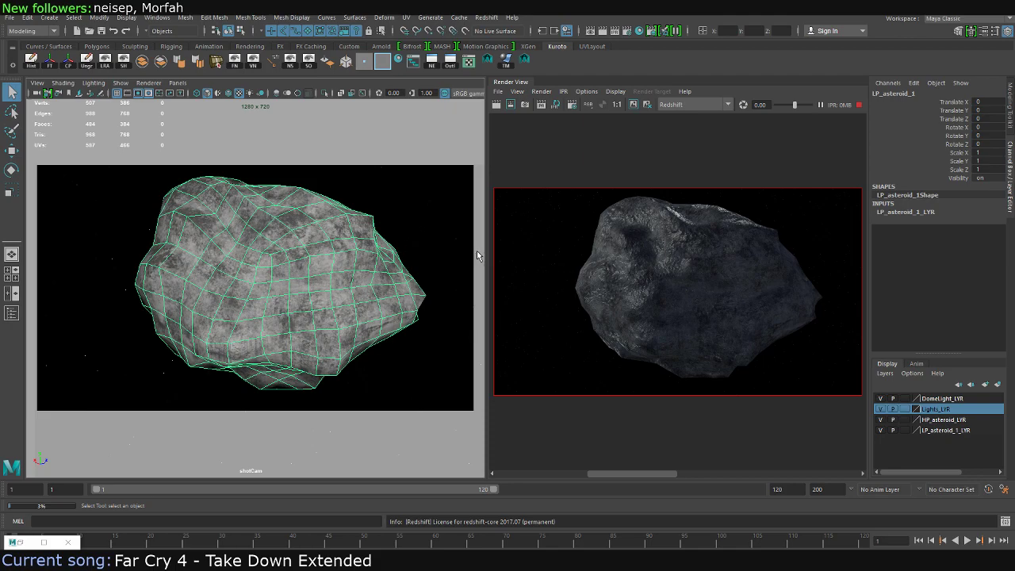
drag(486, 253, 292, 248)
Tumble and dolly shotCam so the live preview renders the asteroid from a closer, new angle
alt+drag(151, 253, 163, 251)
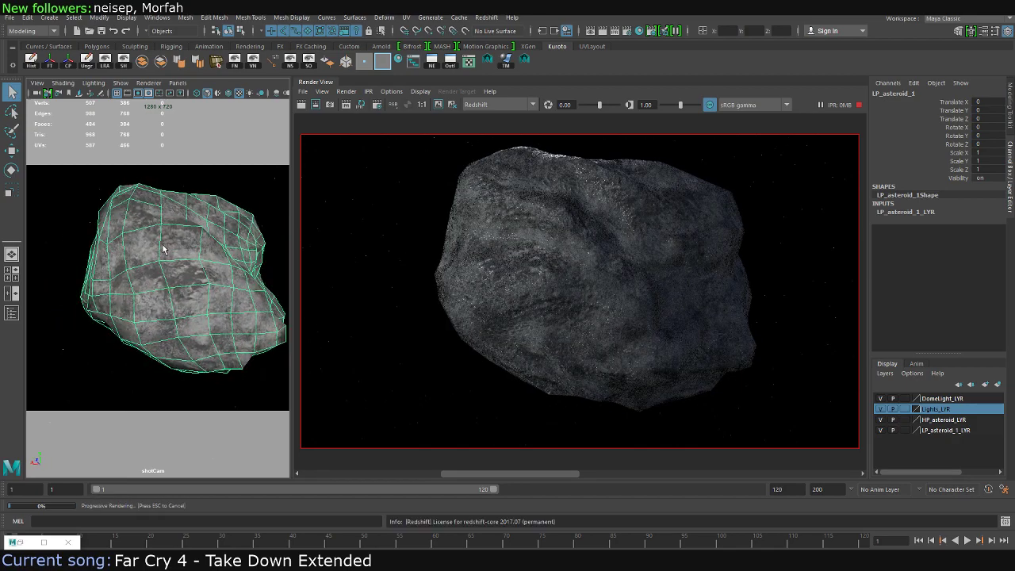
alt+drag(163, 250, 192, 260)
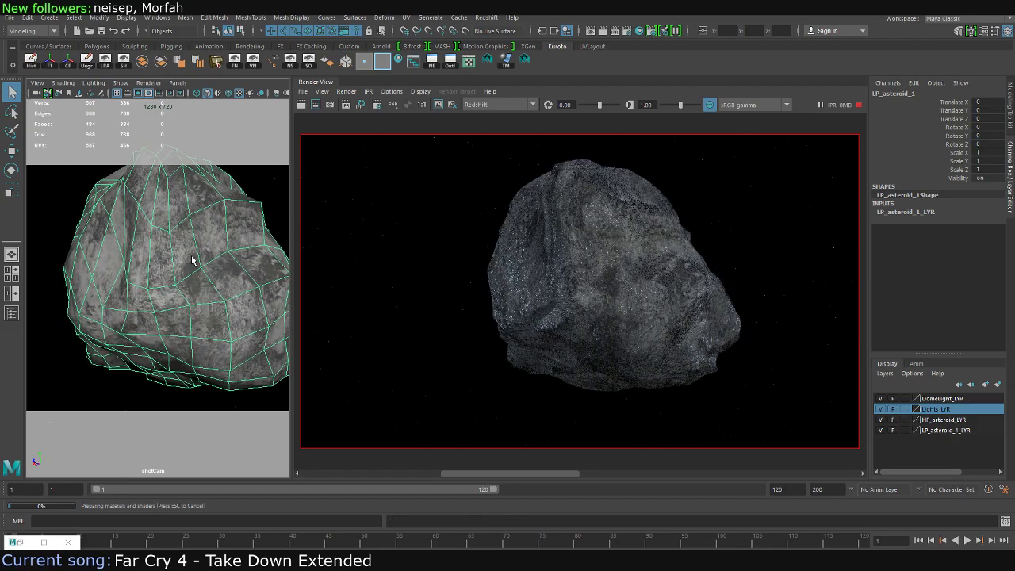
alt+right_drag(192, 260, 176, 271)
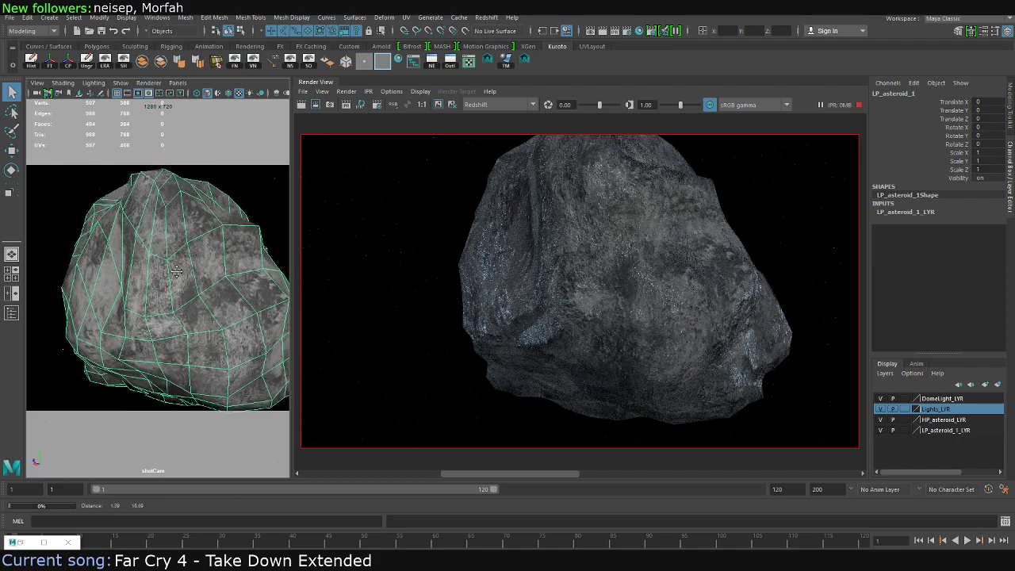
alt+drag(176, 271, 175, 280)
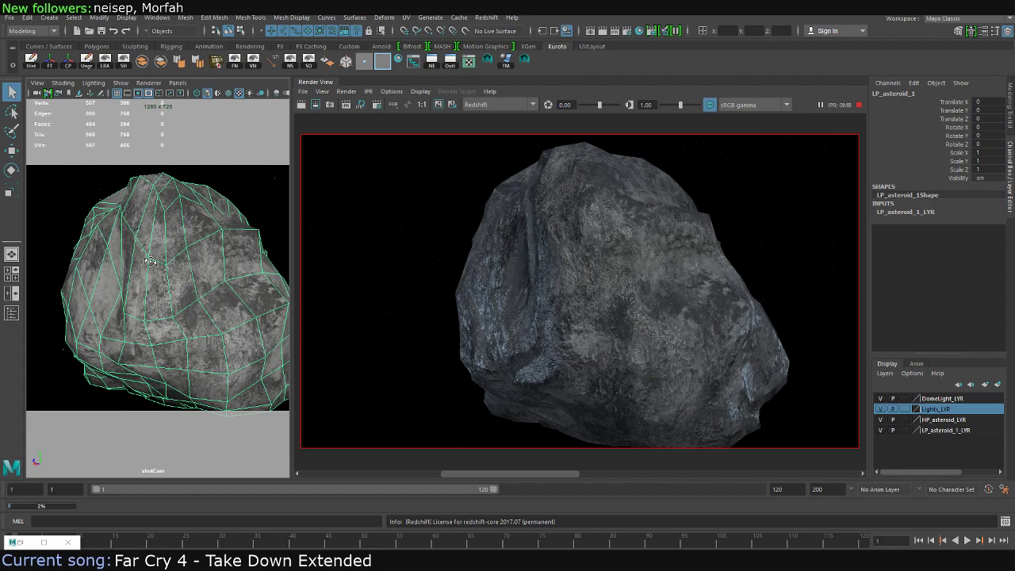
alt+drag(150, 262, 155, 258)
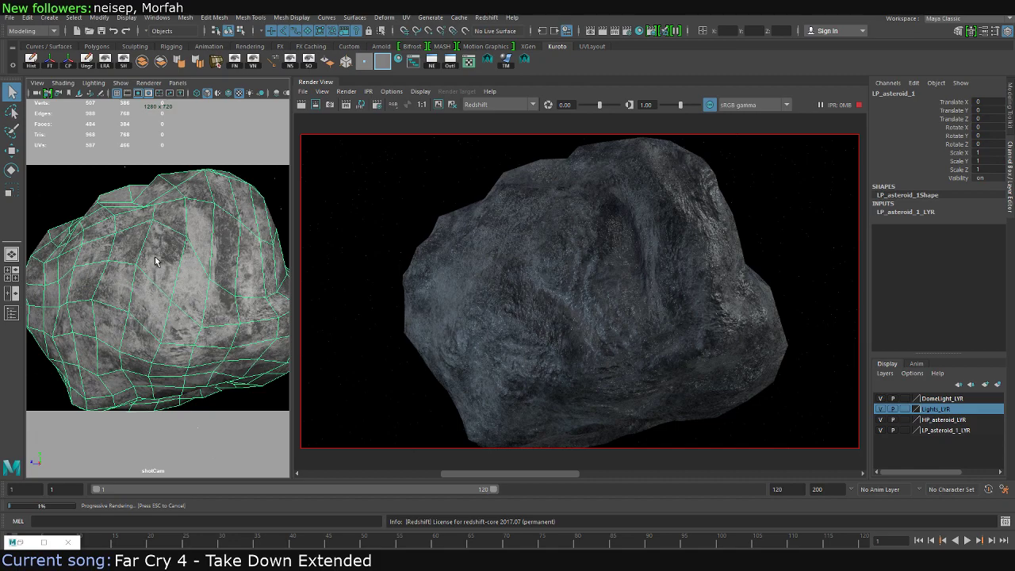
Make a full Redshift render of the asteroid, then undock and close Render View
click(601, 30)
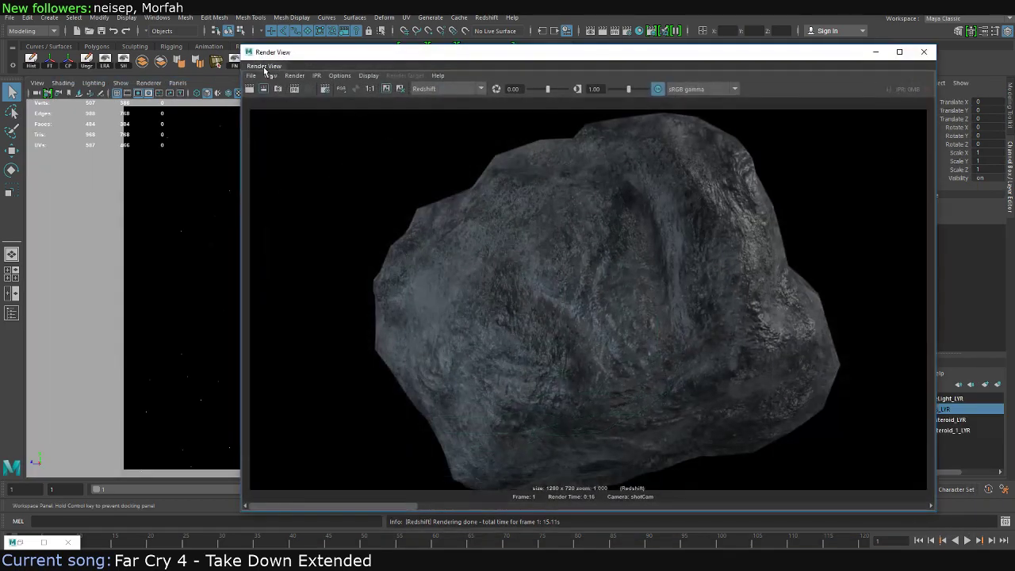
drag(294, 80, 238, 43)
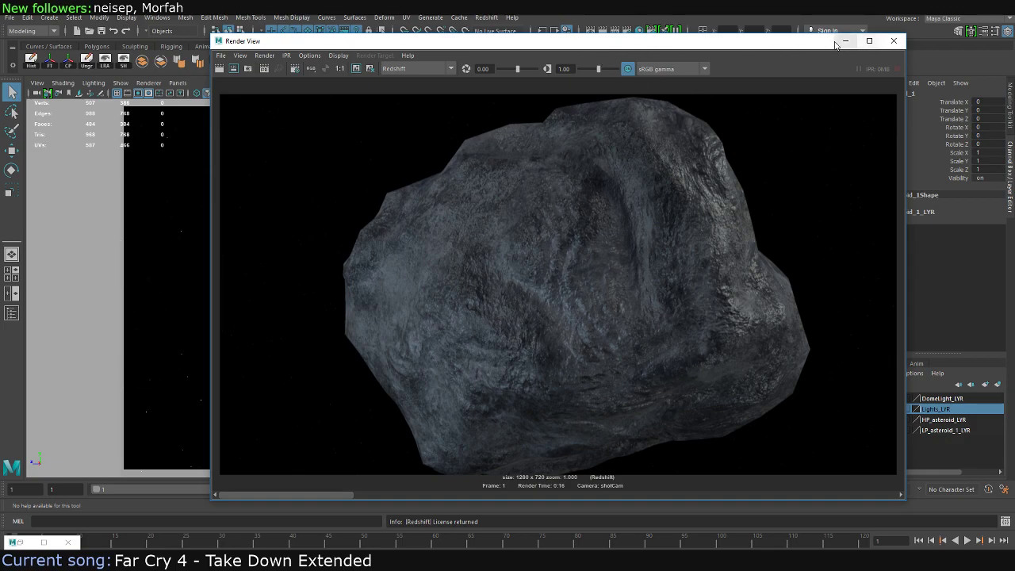
drag(768, 43, 755, 58)
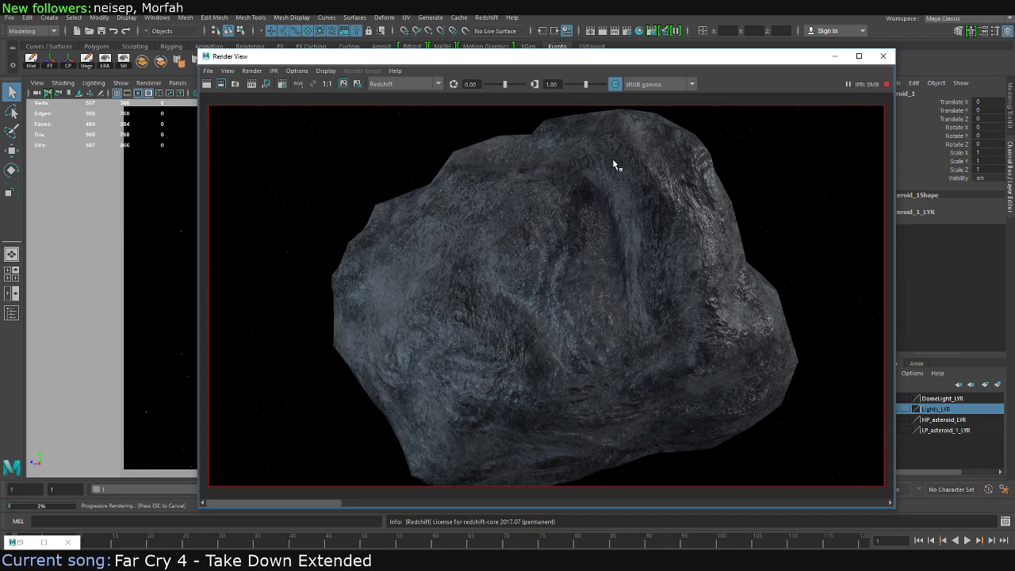
click(883, 55)
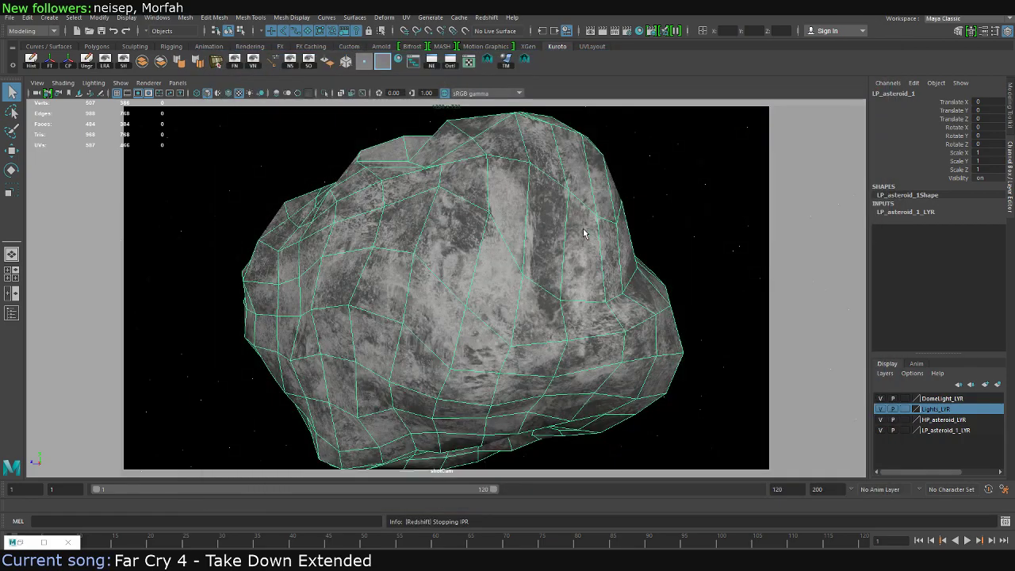
Reopen the Asteroid_1_MAT graph in Hypershade and launch Photoshop with the asteroidMeteoroid_set_2 texture folder
click(31, 539)
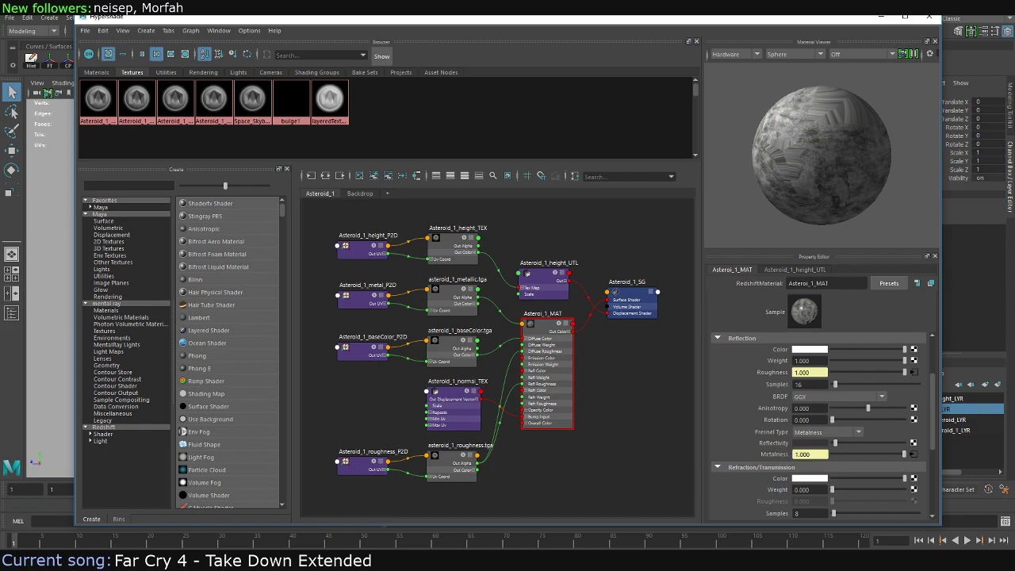
key(super)
key(super)
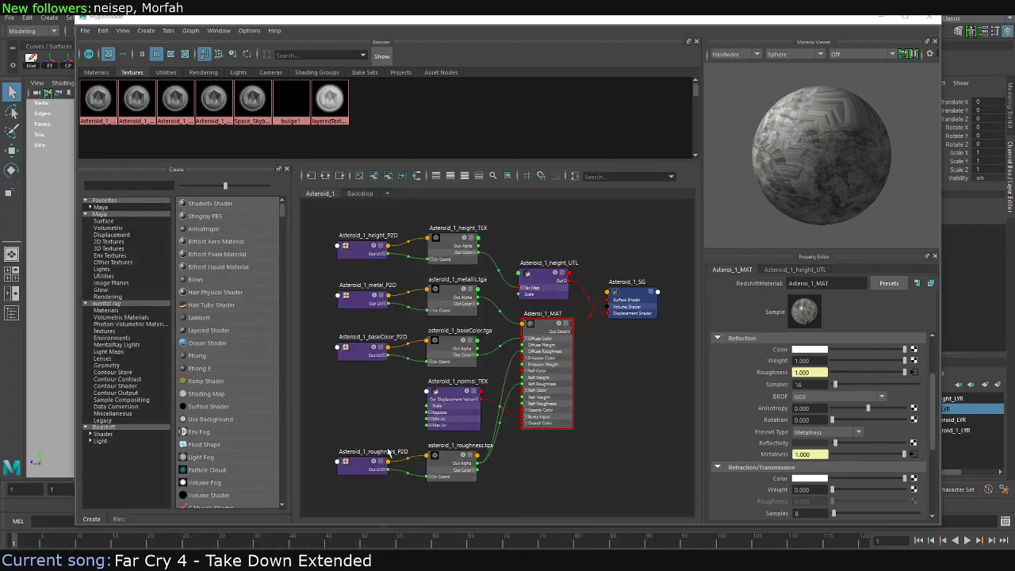
key(alt+Tab)
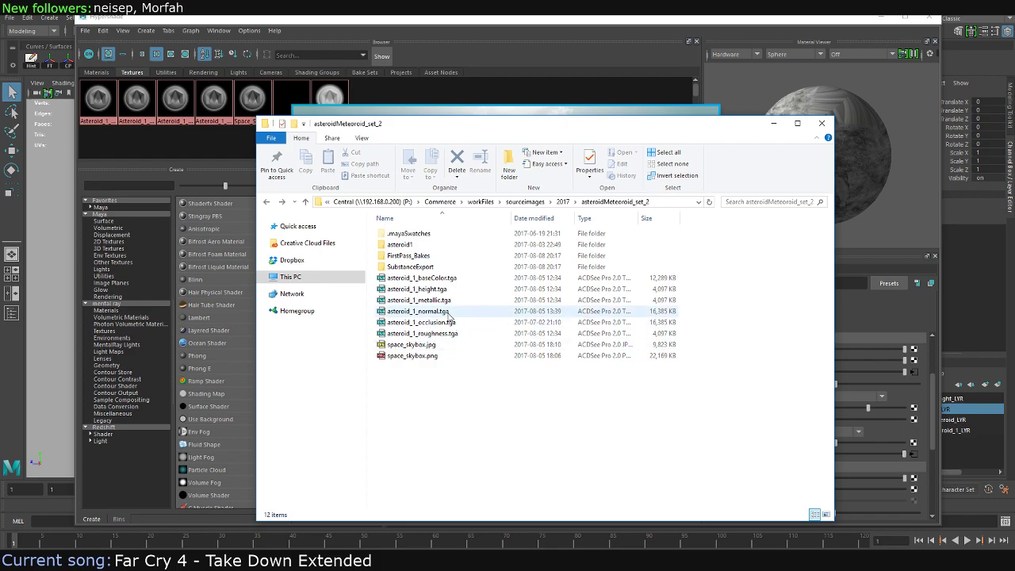
Open asteroid_1_metallic.tga in Photoshop and bring up the Image > Mode menu
click(438, 306)
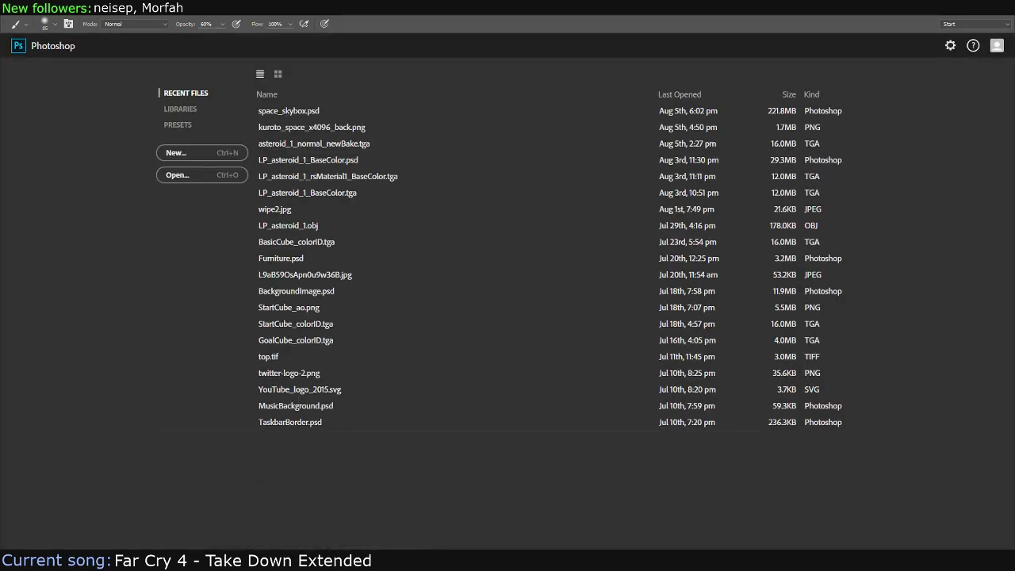
key(alt+Tab)
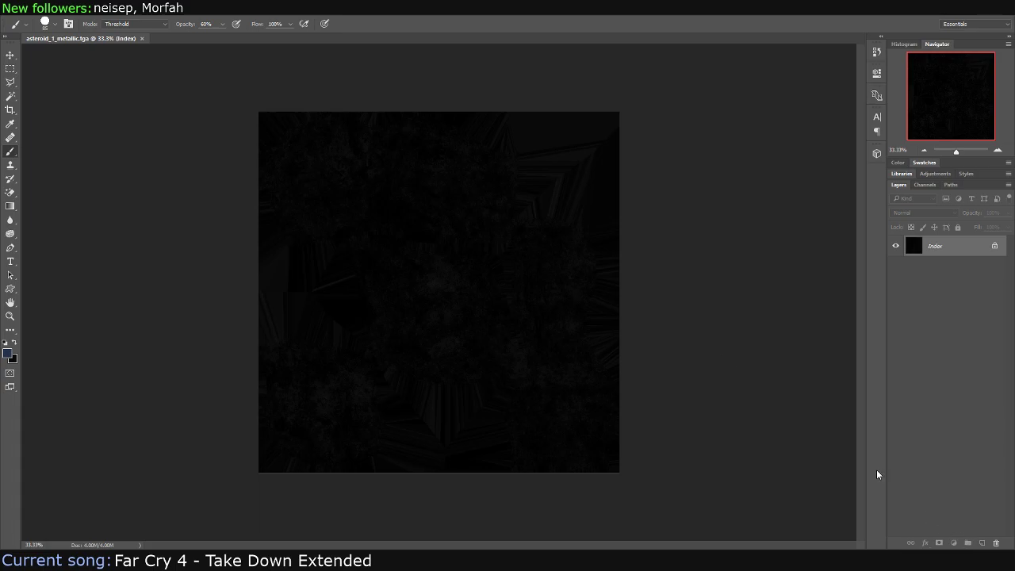
click(43, 16)
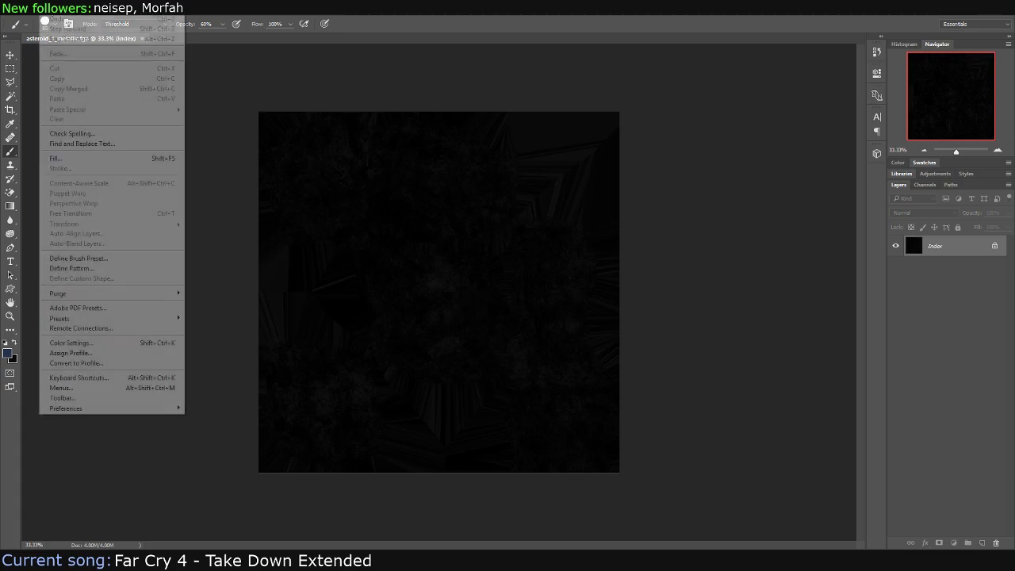
click(44, 16)
click(62, 16)
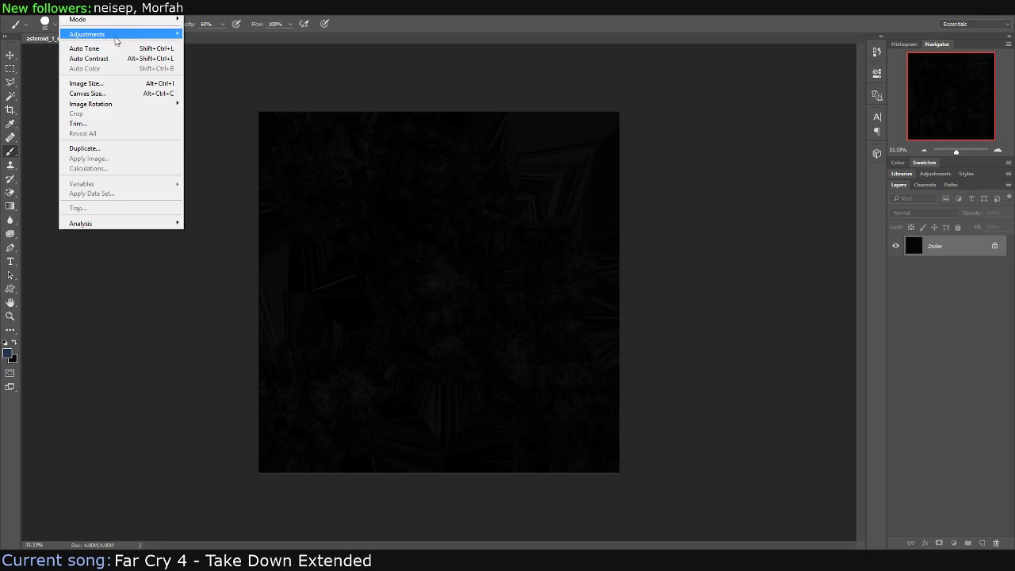
mouse_move(119, 19)
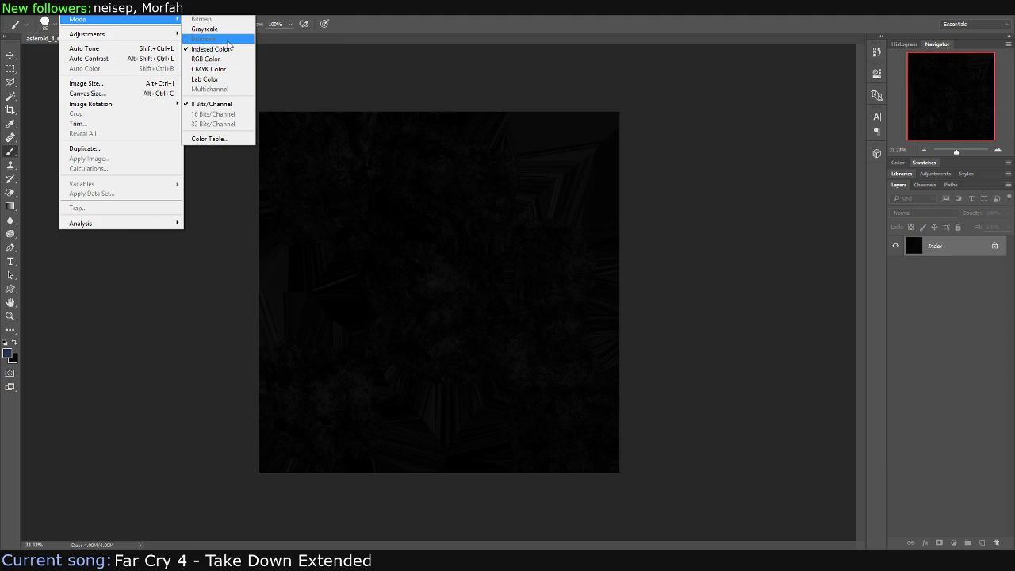
Convert the texture to Grayscale, discarding colour, and turn Background into Layer 0
click(205, 28)
click(486, 207)
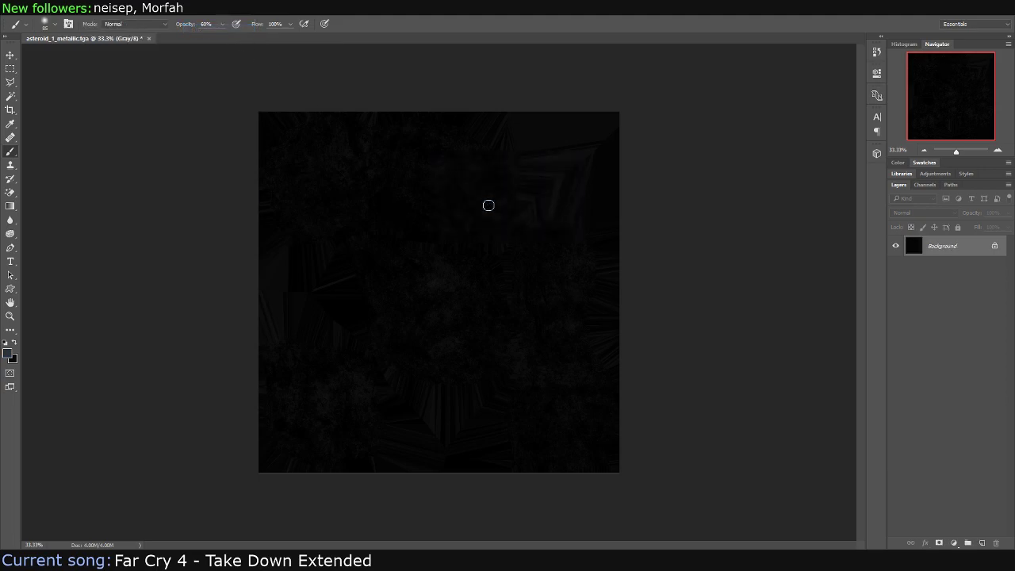
double_click(993, 250)
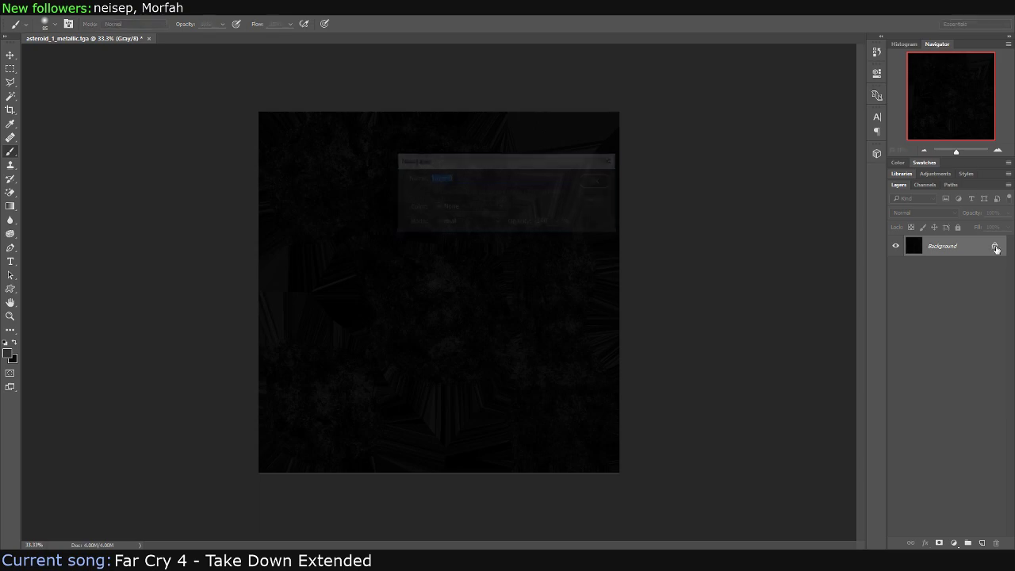
key(Return)
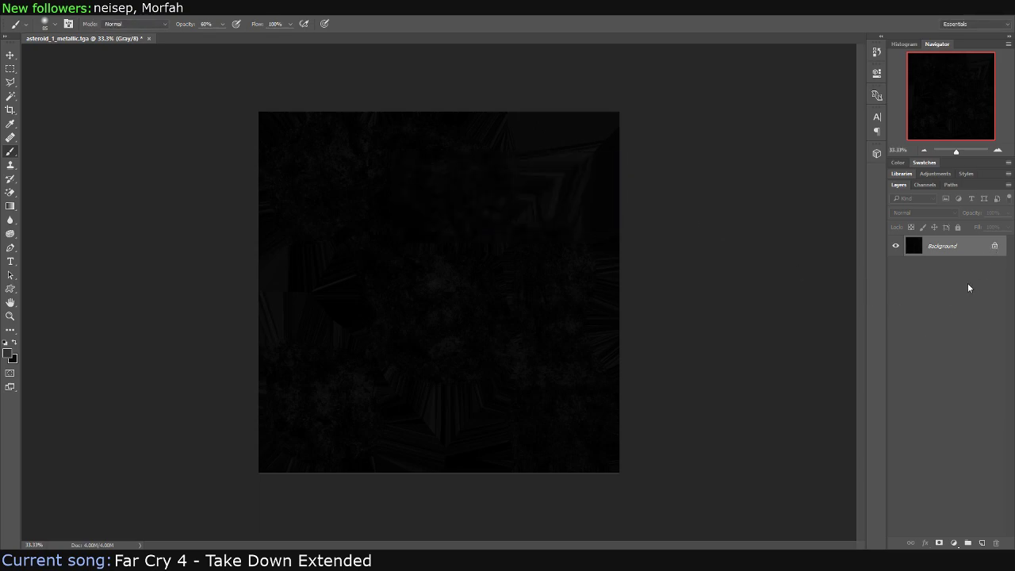
double_click(964, 247)
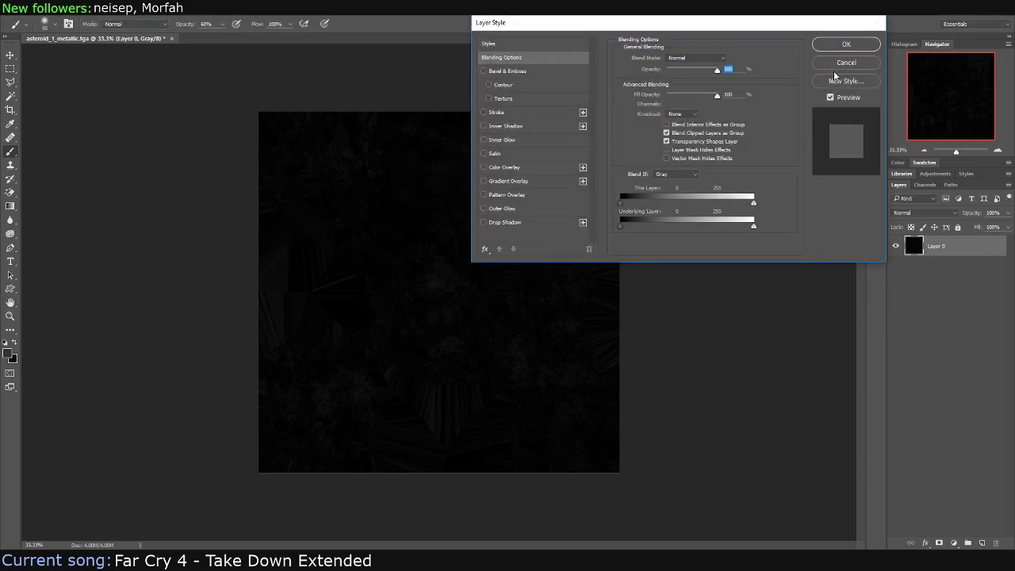
key(Escape)
Add a Brightness/Contrast adjustment layer set to Brightness 91 and Contrast 58
click(953, 544)
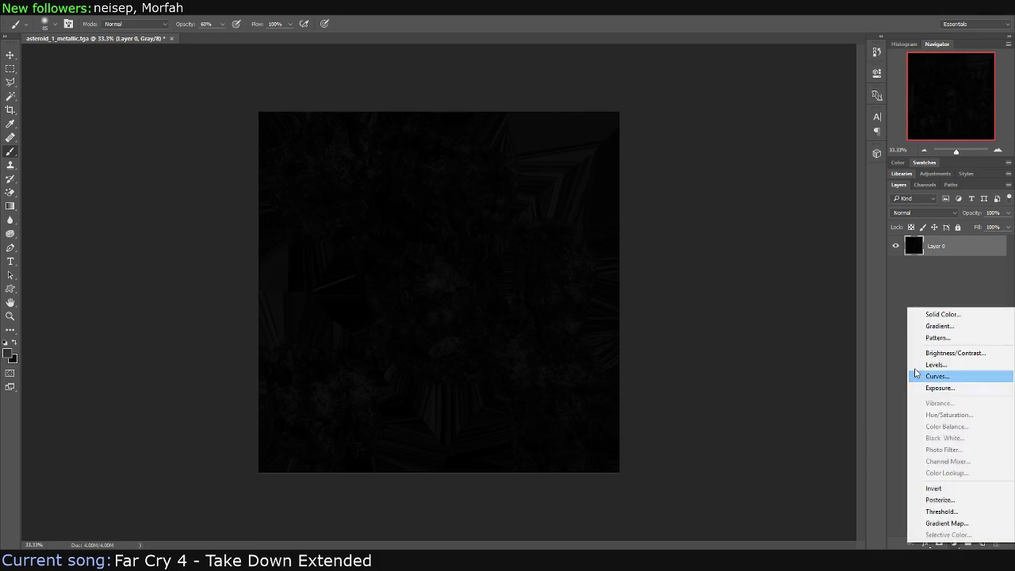
click(953, 354)
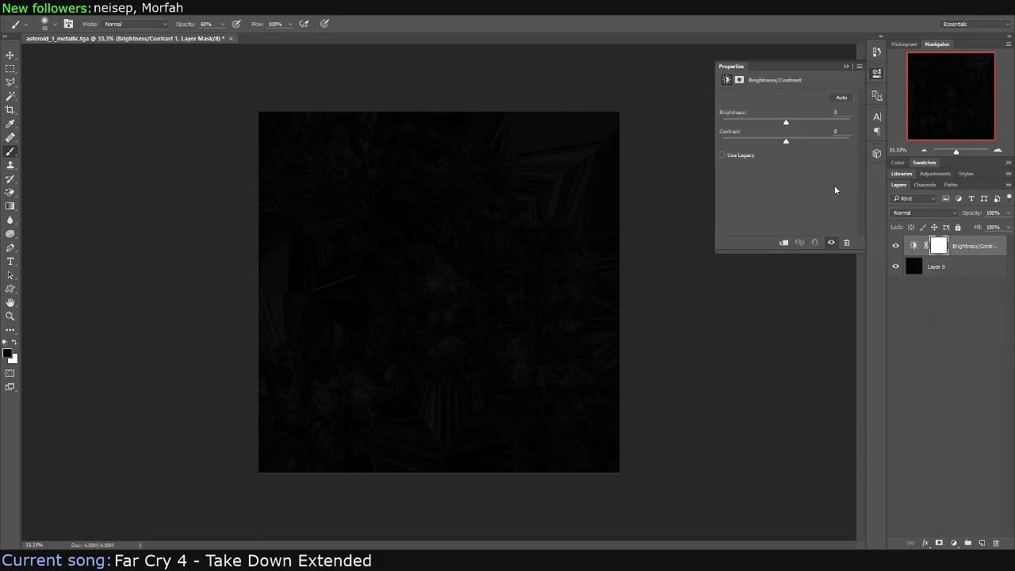
mouse_move(786, 121)
mouse_down()
mouse_move(809, 121)
mouse_move(793, 144)
mouse_move(813, 140)
mouse_up()
mouse_move(821, 143)
mouse_down()
mouse_move(826, 123)
mouse_move(827, 142)
mouse_up()
click(954, 543)
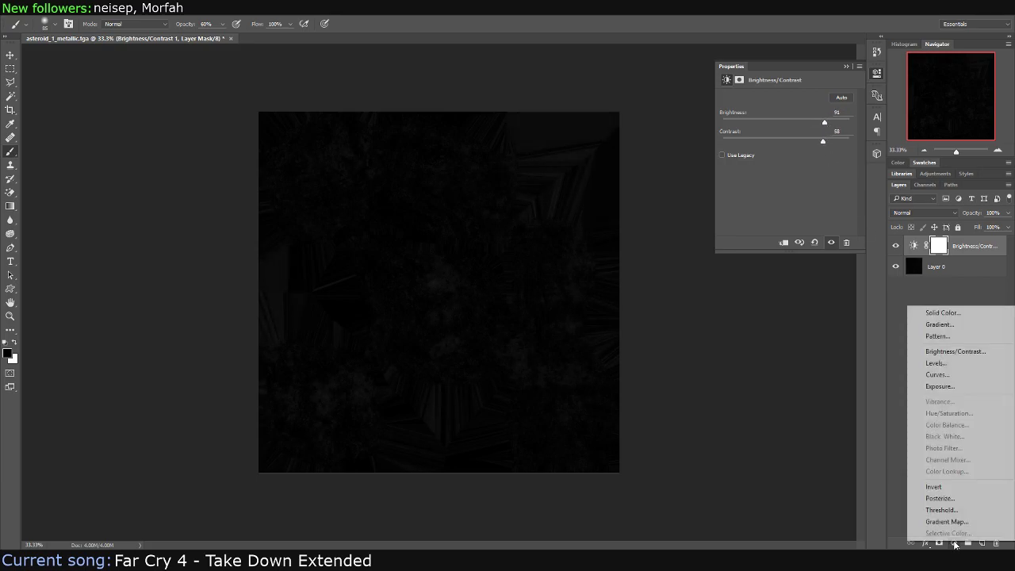
Add a Levels adjustment layer with input white 38 and midtone gamma 0.43
click(937, 363)
drag(852, 172, 781, 173)
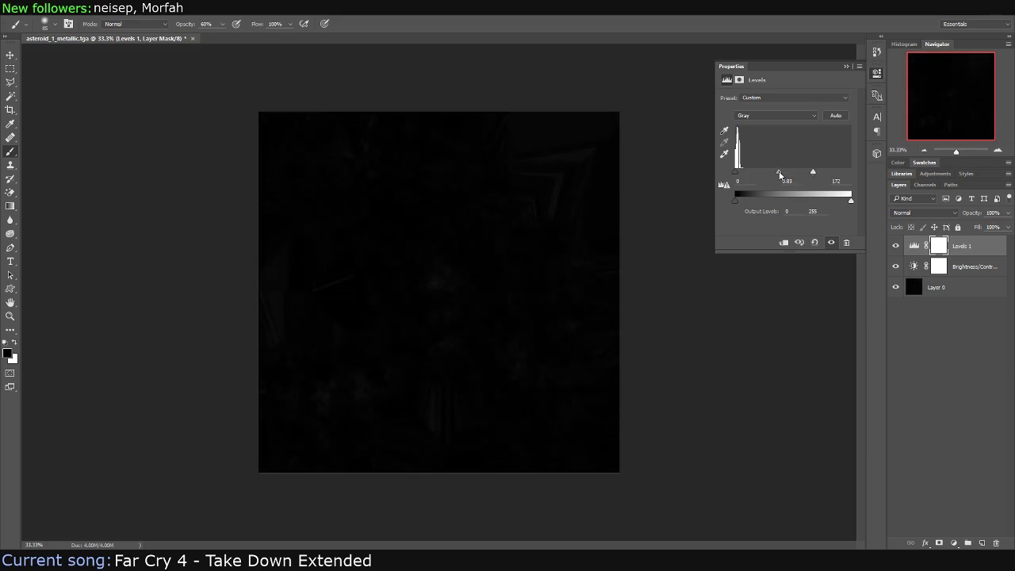
drag(810, 172, 745, 171)
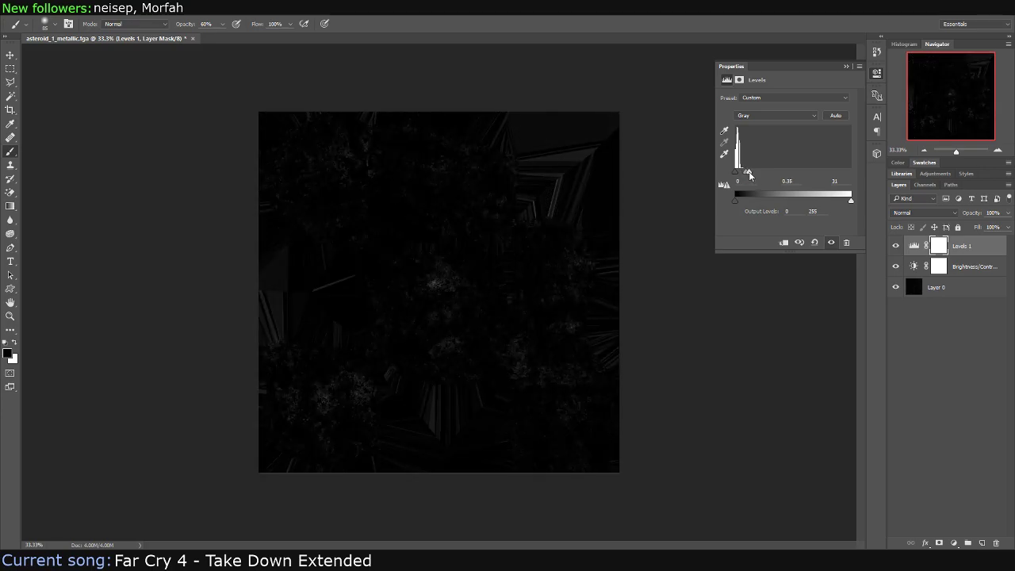
drag(749, 173, 750, 174)
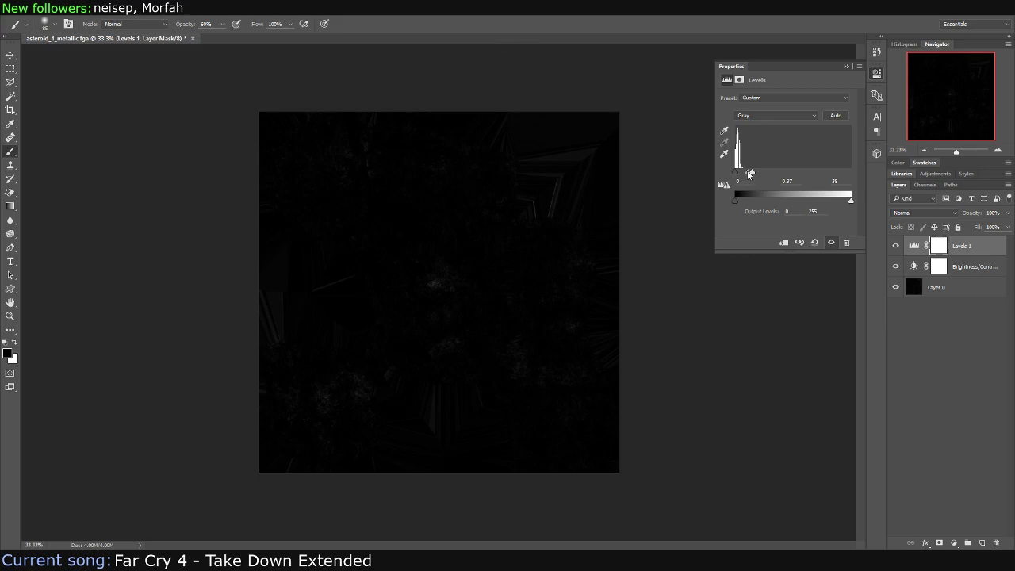
drag(750, 174, 748, 174)
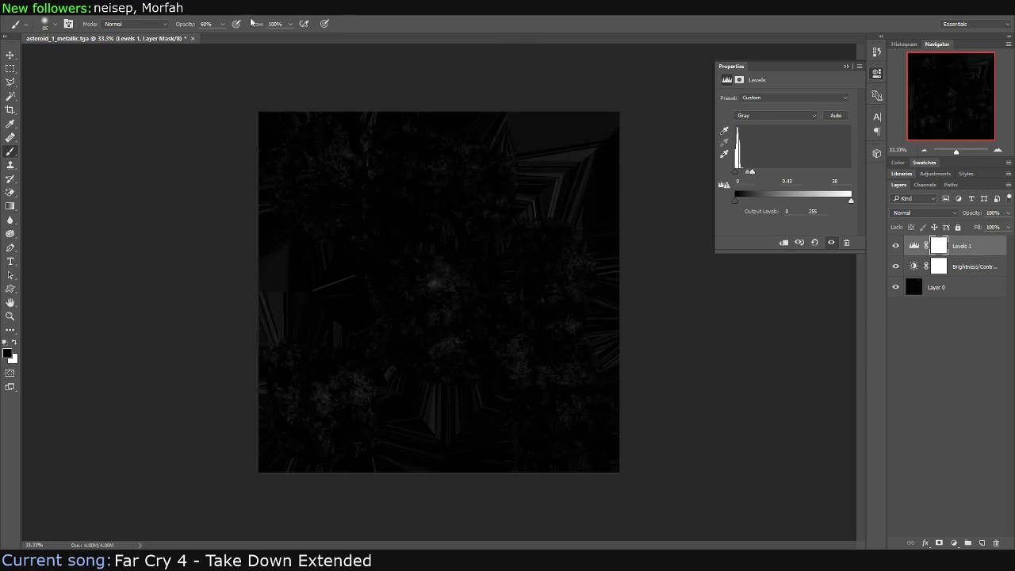
Save a Targa copy with '_r' appended to the file name, then return to Maya
click(28, 7)
click(83, 124)
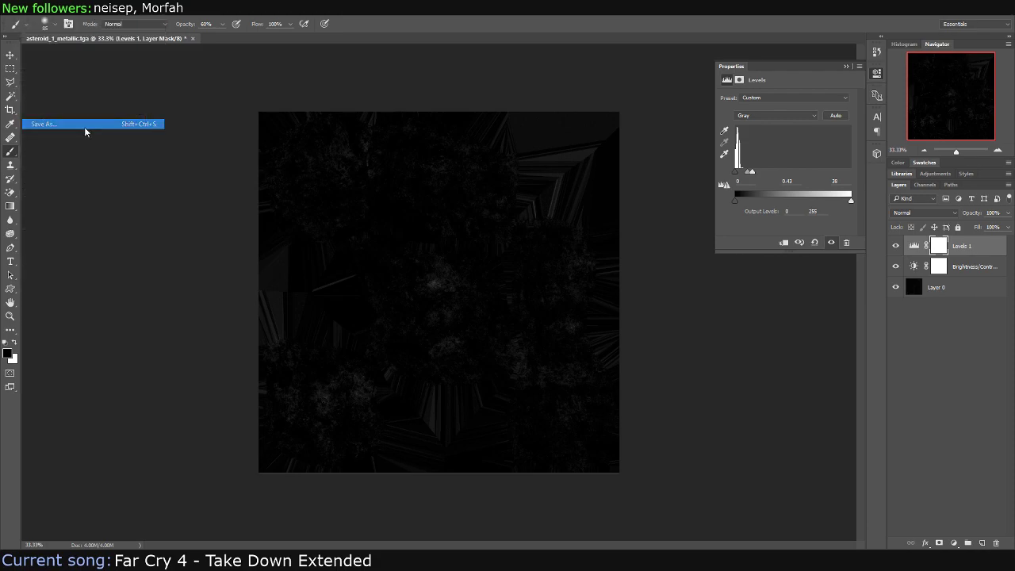
click(302, 245)
click(126, 419)
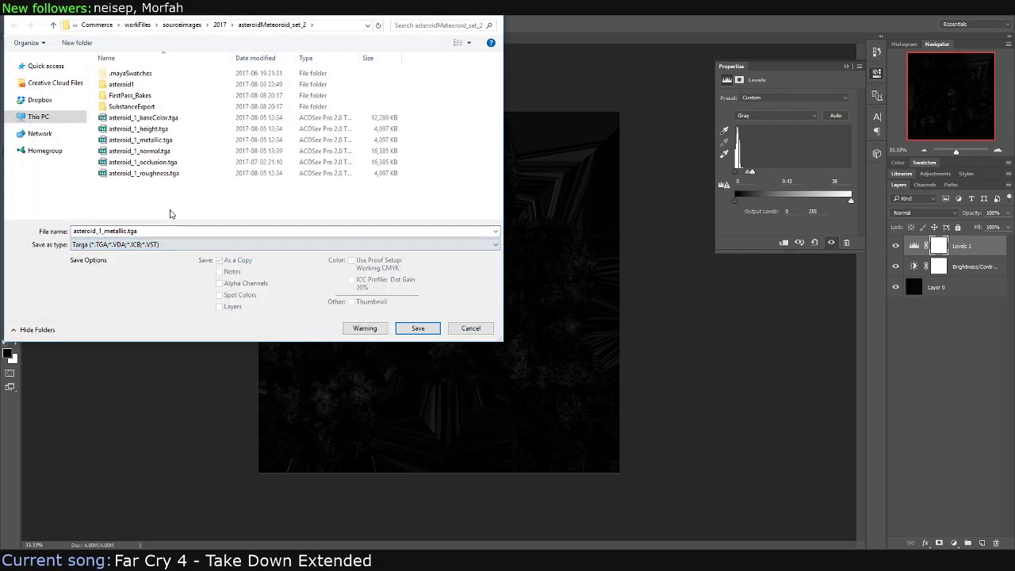
click(135, 230)
text(_ref)
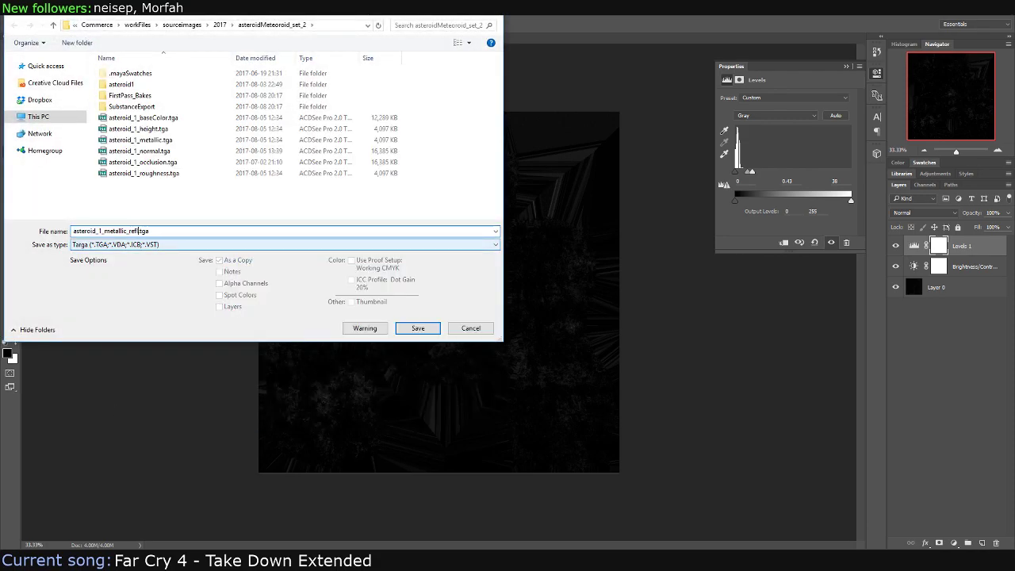
key(Return)
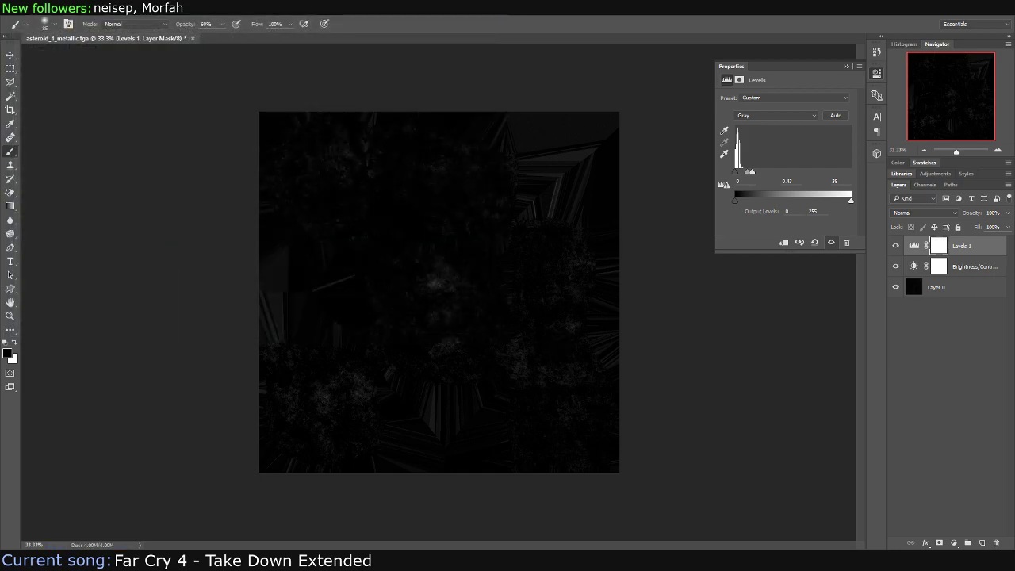
key(alt+Tab)
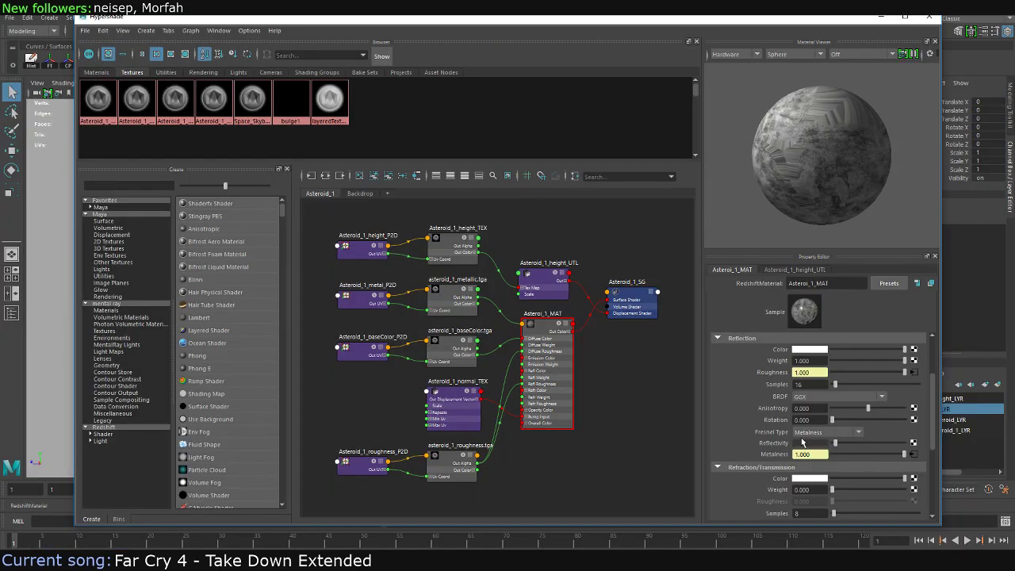
Create a 2D File texture node named Asteroid_1_MetallicReflective_TEX
click(914, 443)
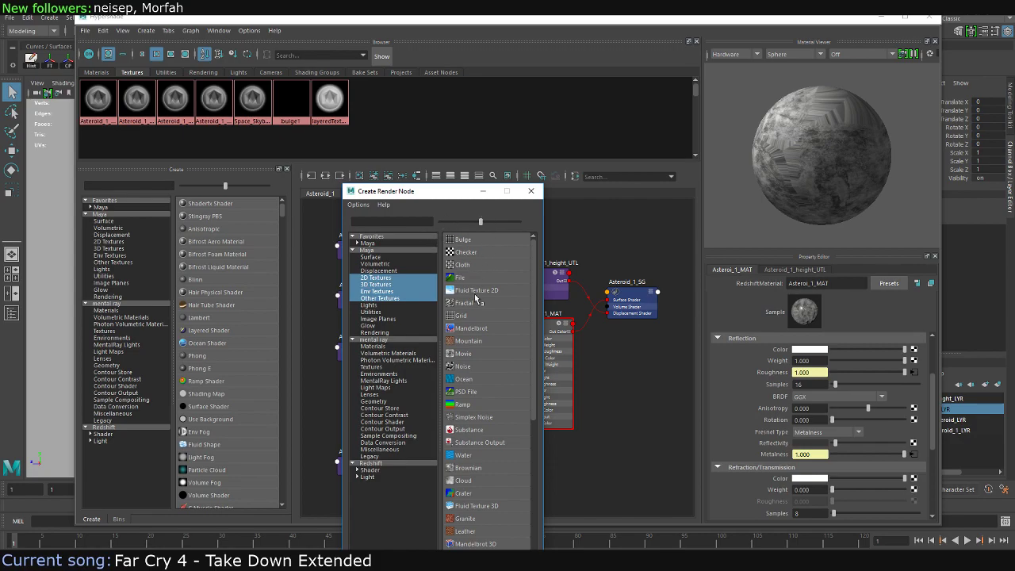
click(461, 277)
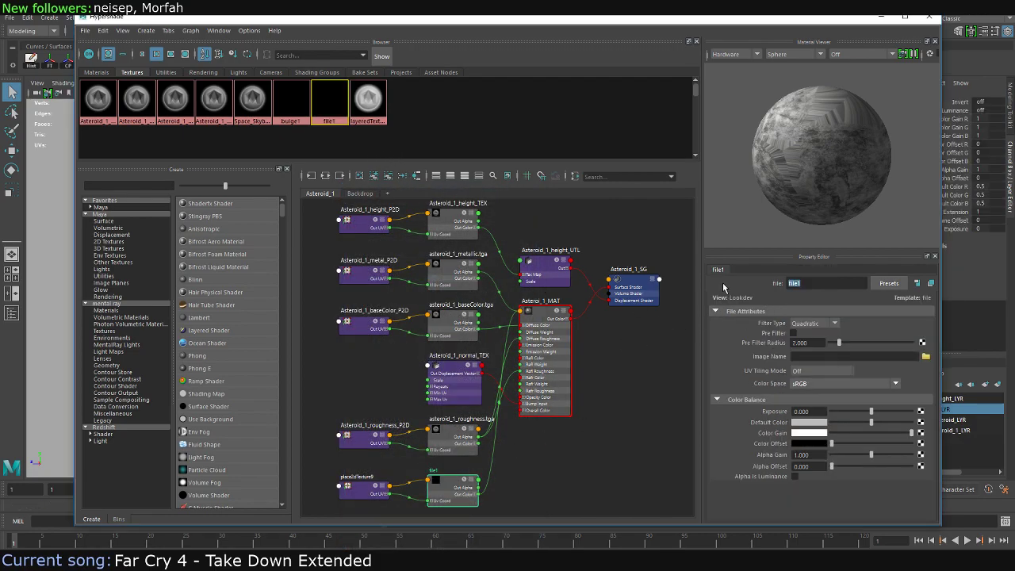
text(Aste)
text(ve)
text(_TEX)
key(Return)
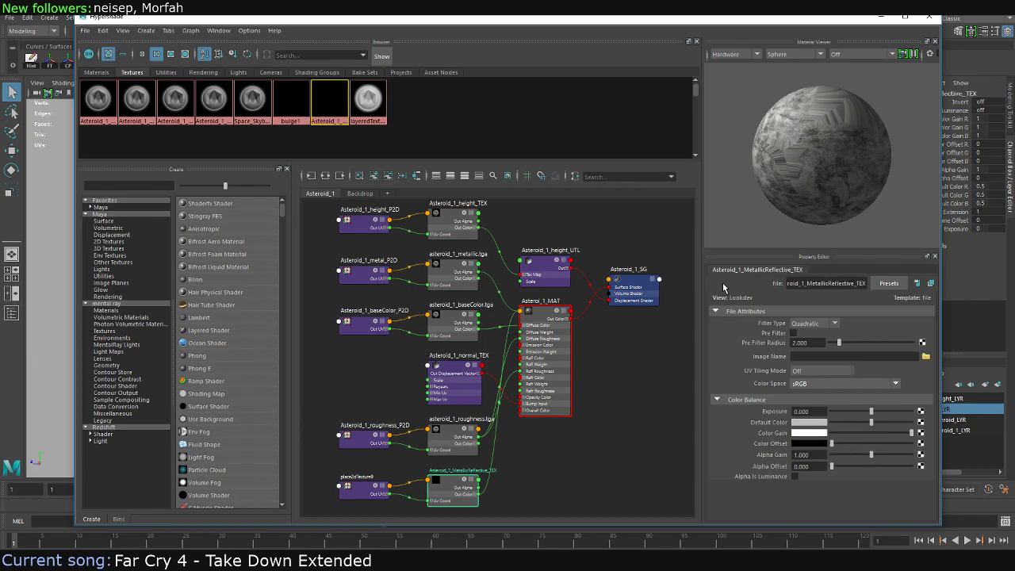
Load asteroid_1_metallic_refl.tga into the file node and render the asteroid
click(925, 356)
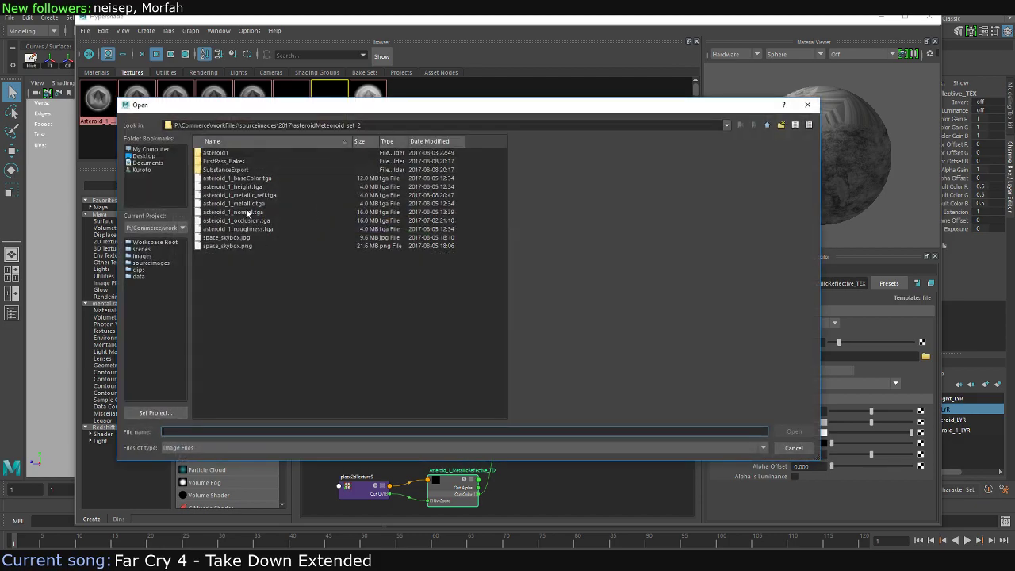
double_click(259, 195)
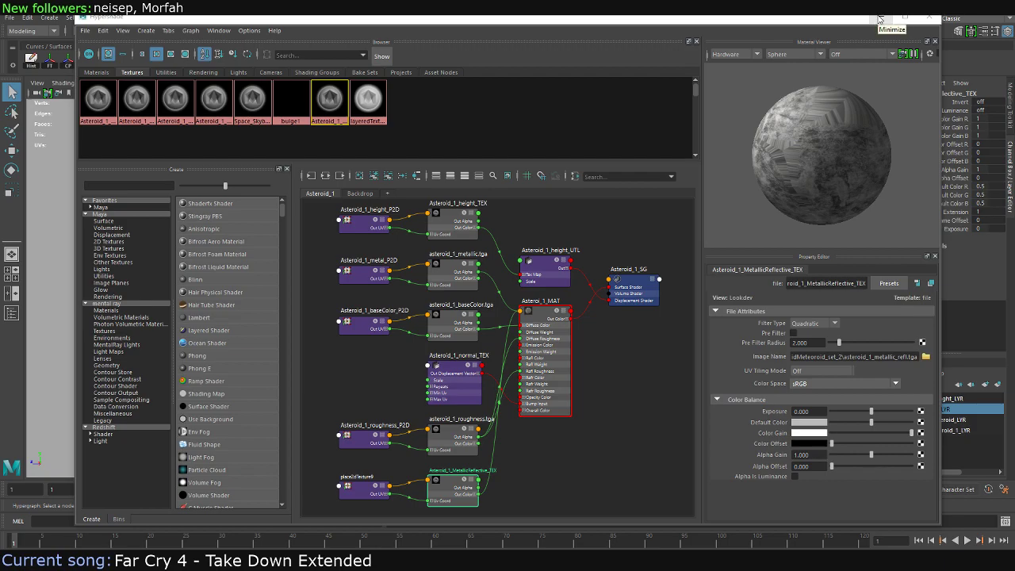
click(879, 17)
click(610, 32)
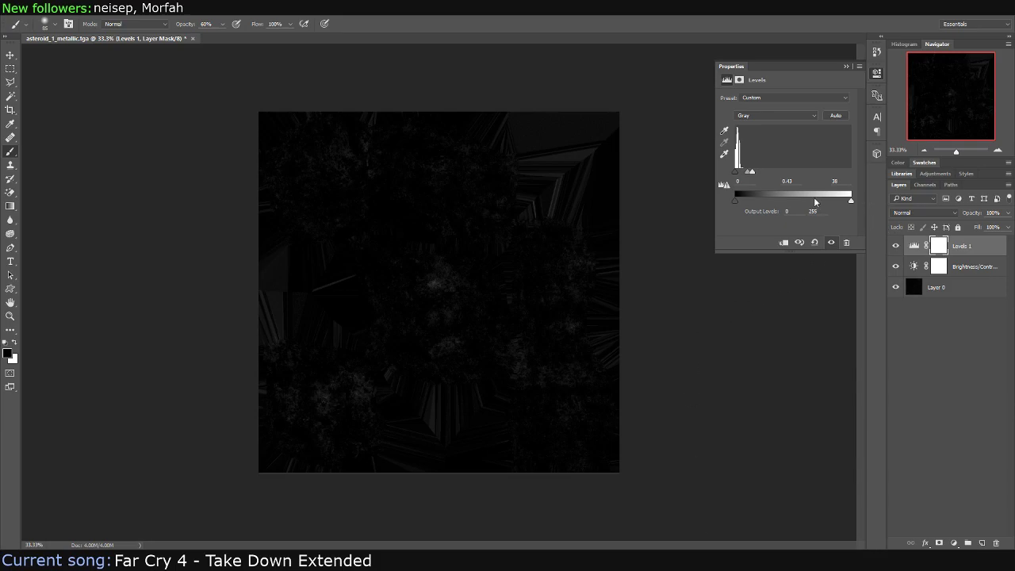
Set the Levels white input to 21 and overwrite asteroid_1_metallic_refl.tga as Targa
drag(752, 172, 744, 173)
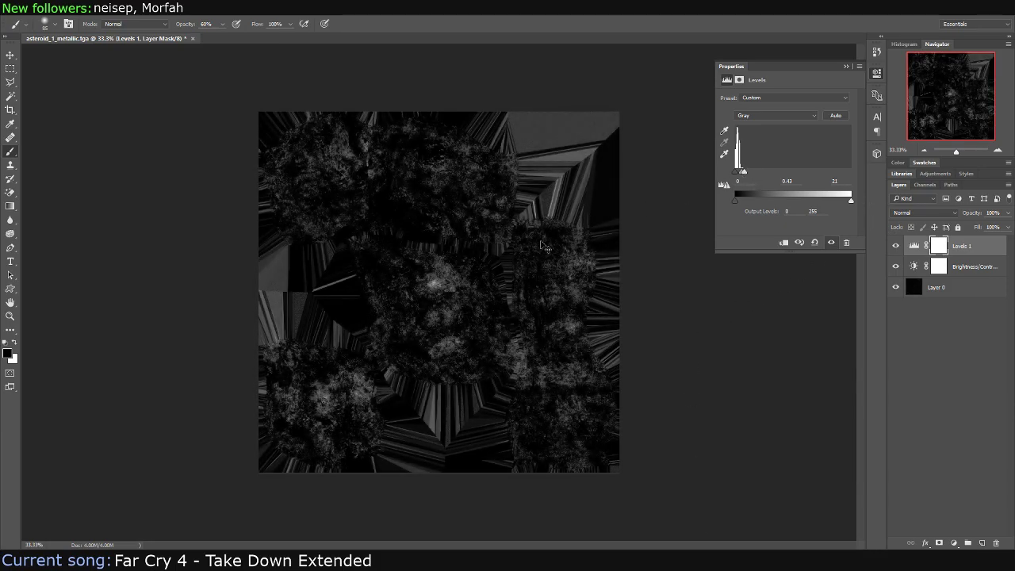
key(ctrl+shift+s)
click(325, 244)
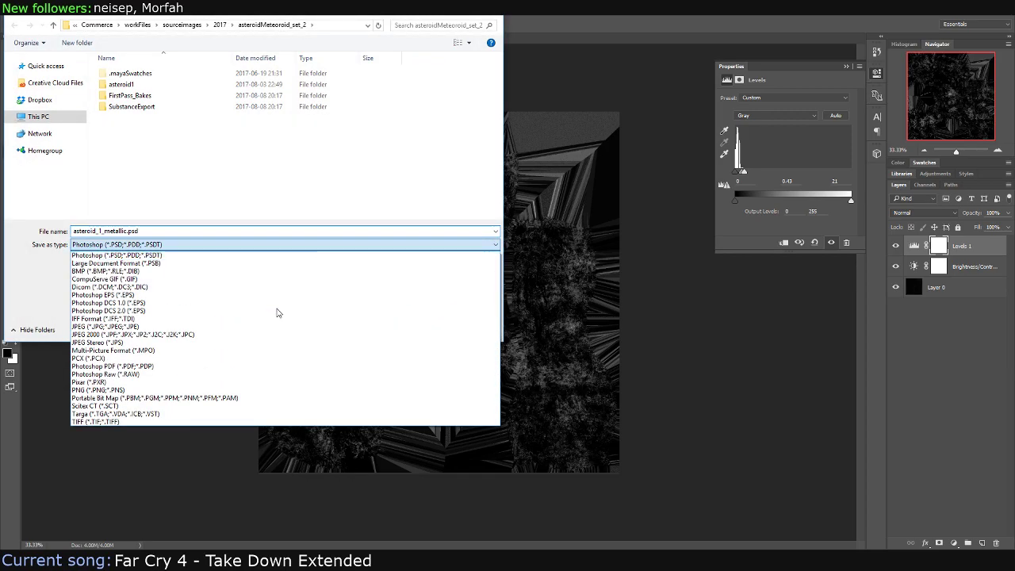
click(146, 414)
click(146, 150)
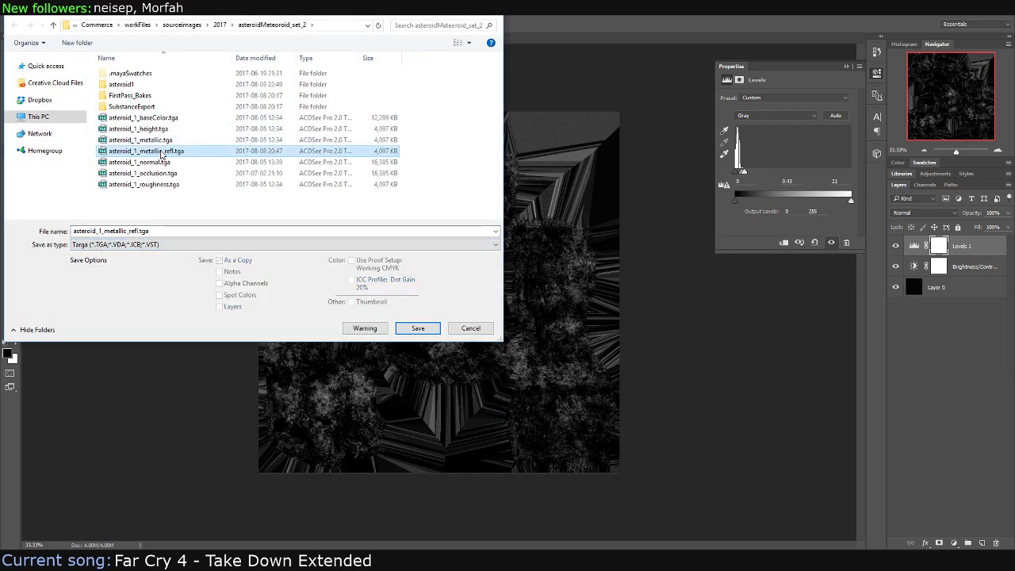
click(418, 328)
click(532, 281)
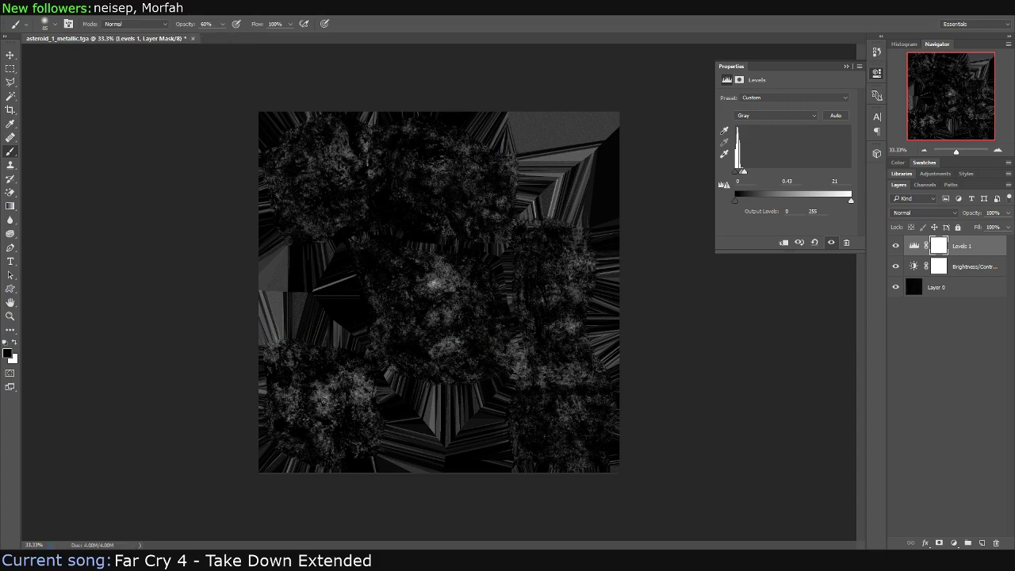
key(alt+Tab)
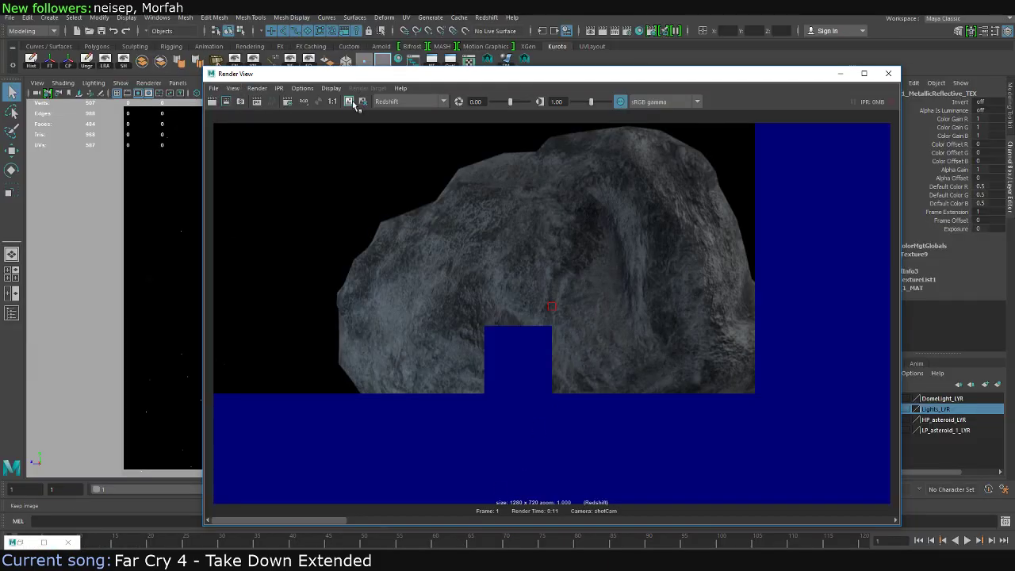
Keep the old render, re-render with the updated texture, and remove the incomplete stored render
click(350, 102)
click(212, 102)
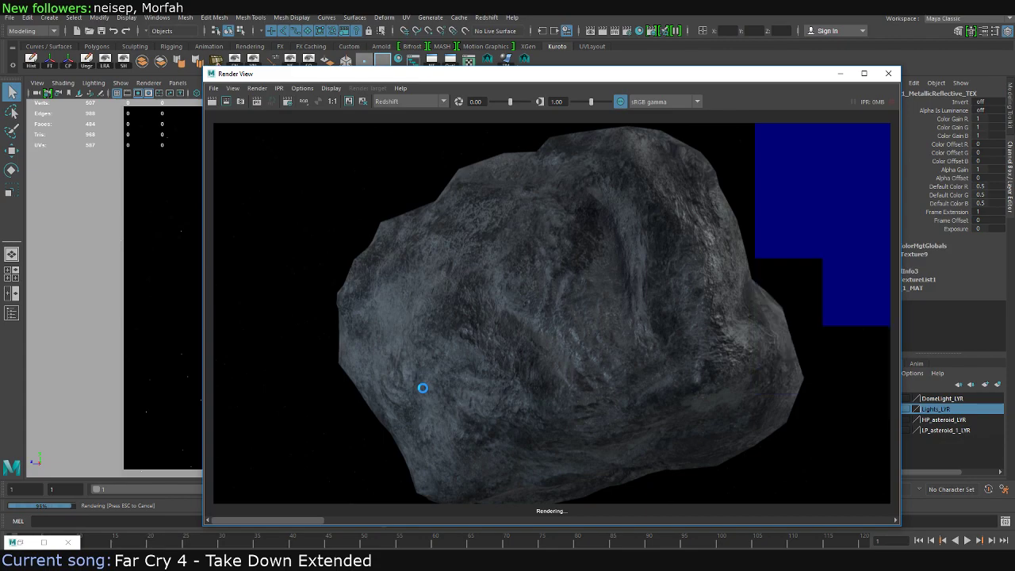
click(321, 522)
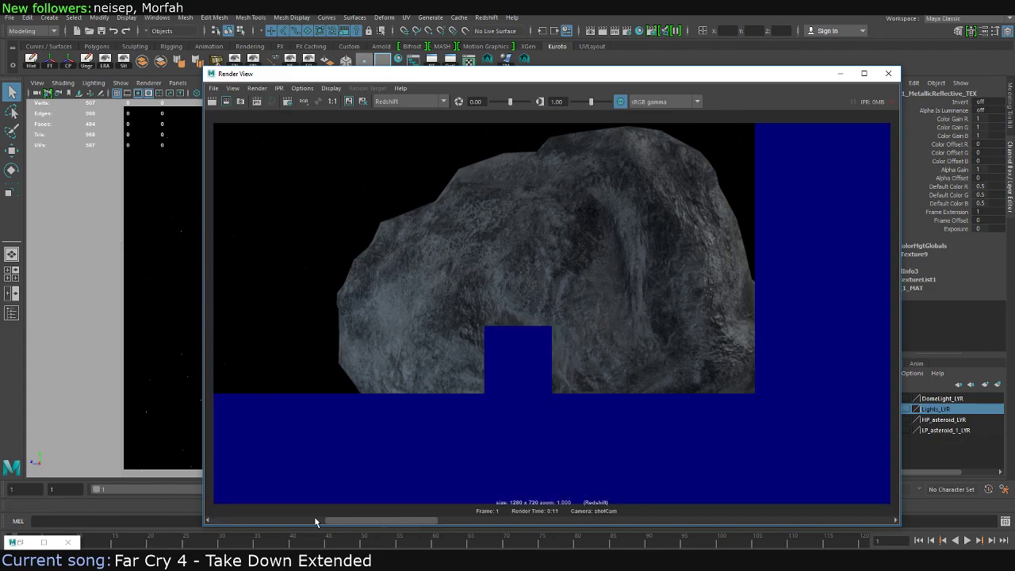
mouse_move(394, 522)
mouse_down()
mouse_move(270, 521)
mouse_move(302, 503)
mouse_move(523, 508)
mouse_up()
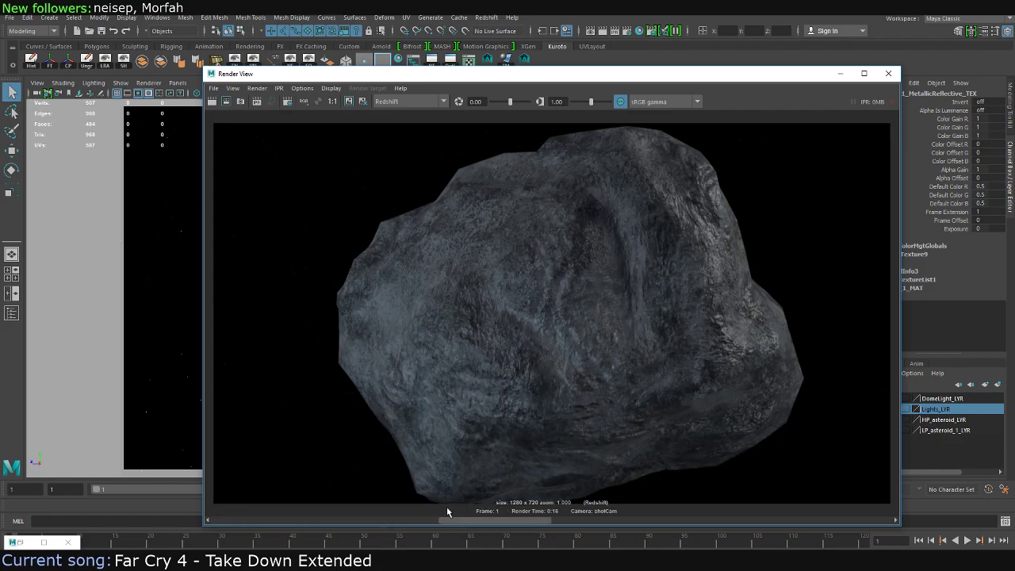
drag(447, 513, 413, 513)
click(363, 101)
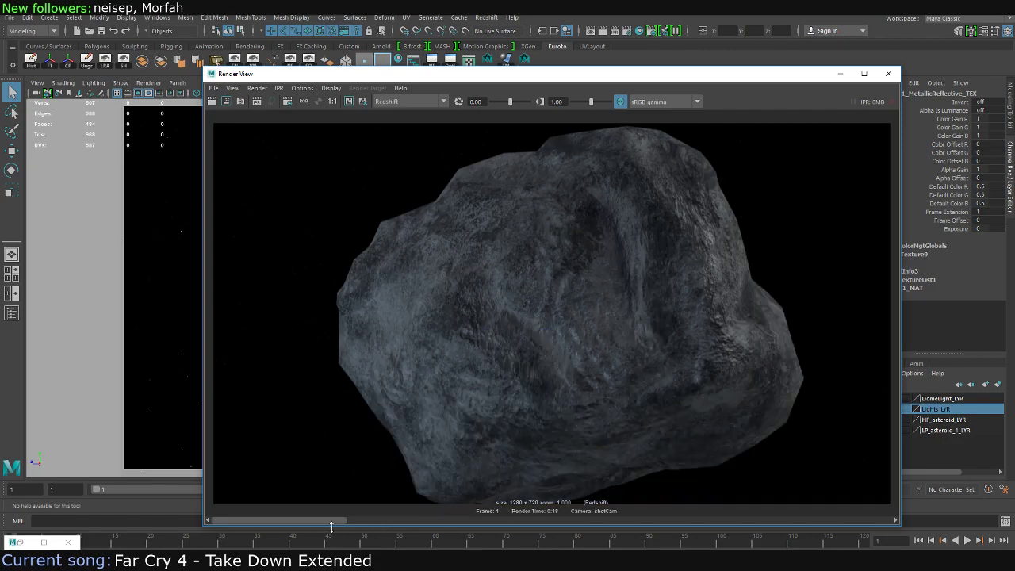
drag(332, 522, 480, 521)
Tumble the shotCam to a closer angle on the asteroid and render it
click(888, 73)
mouse_move(566, 247)
alt+mouse_down()
mouse_move(410, 247)
mouse_move(434, 207)
alt+mouse_up()
click(601, 31)
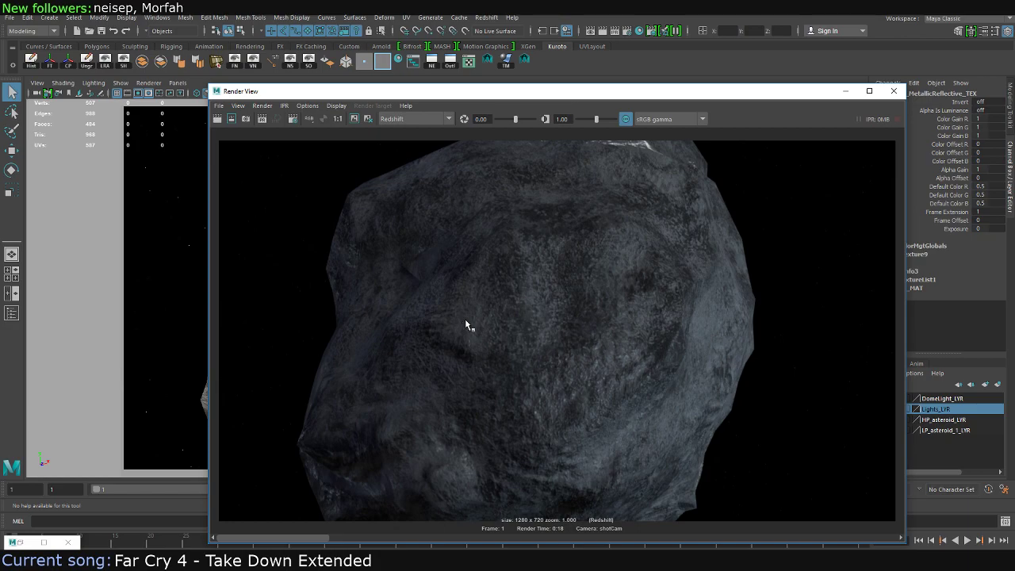
click(894, 90)
Dolly out and tumble the camera, then render the asteroid from that view
alt+right_drag(608, 266, 492, 256)
alt+drag(492, 256, 516, 256)
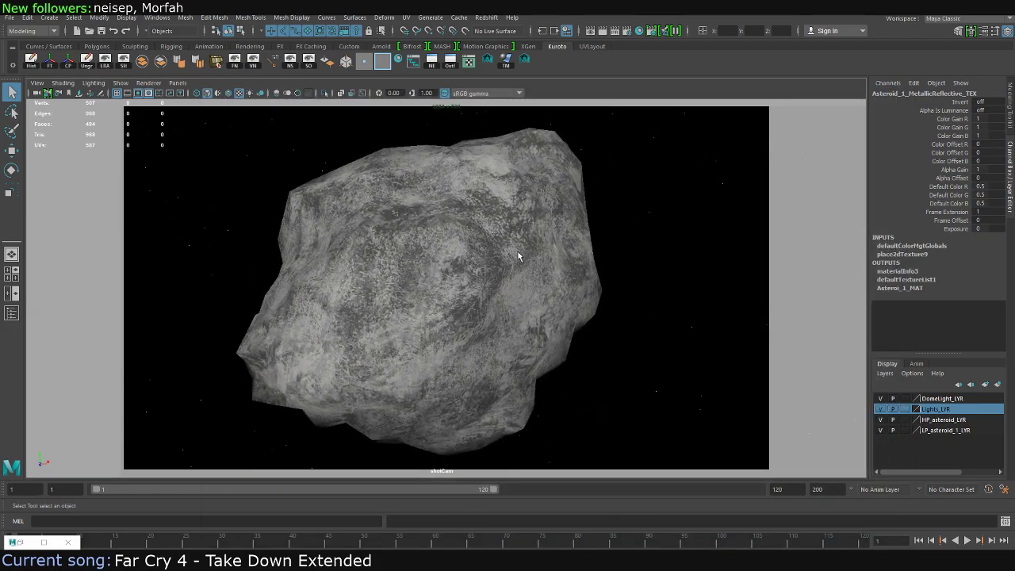
click(601, 31)
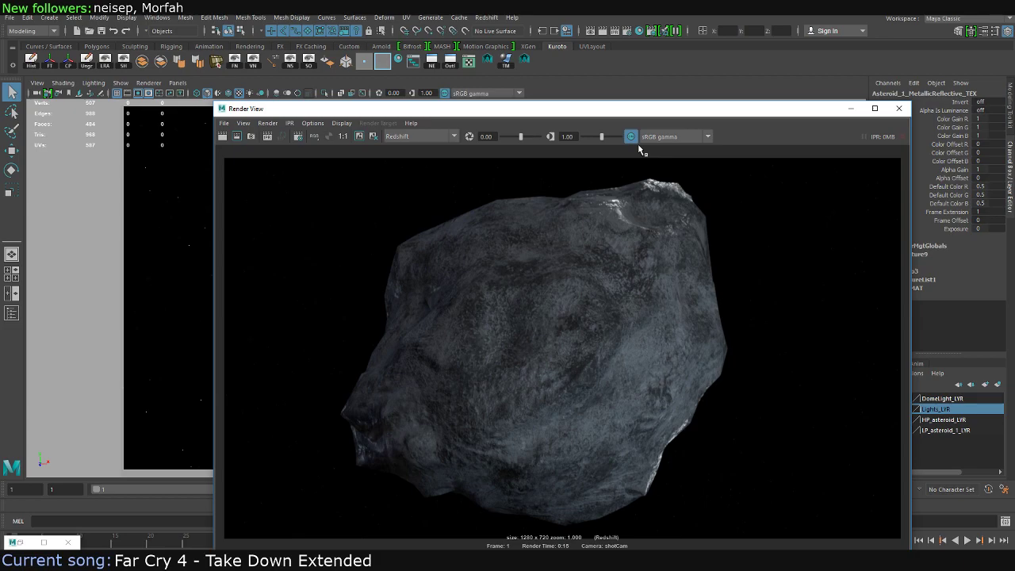
click(899, 108)
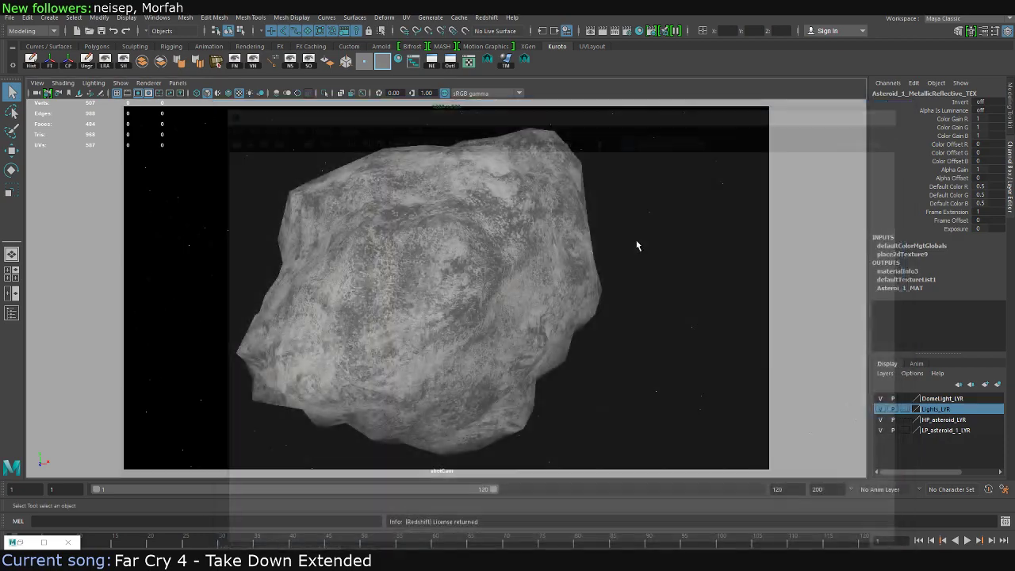
Tumble to another angle and render again, then close Render View and minimize Hypershade
mouse_move(635, 245)
alt+mouse_down()
mouse_move(482, 245)
mouse_move(540, 201)
alt+mouse_up()
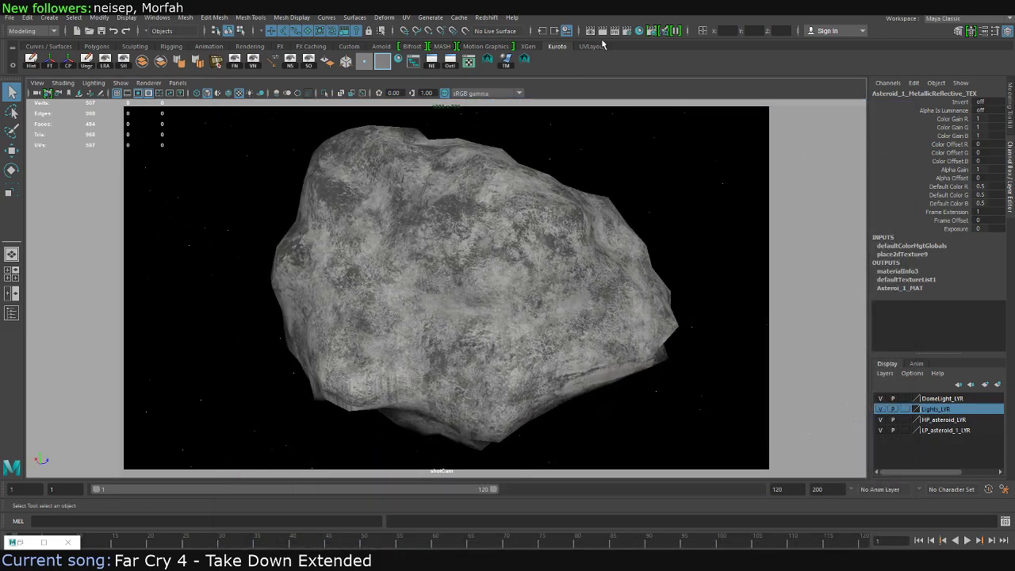
click(603, 30)
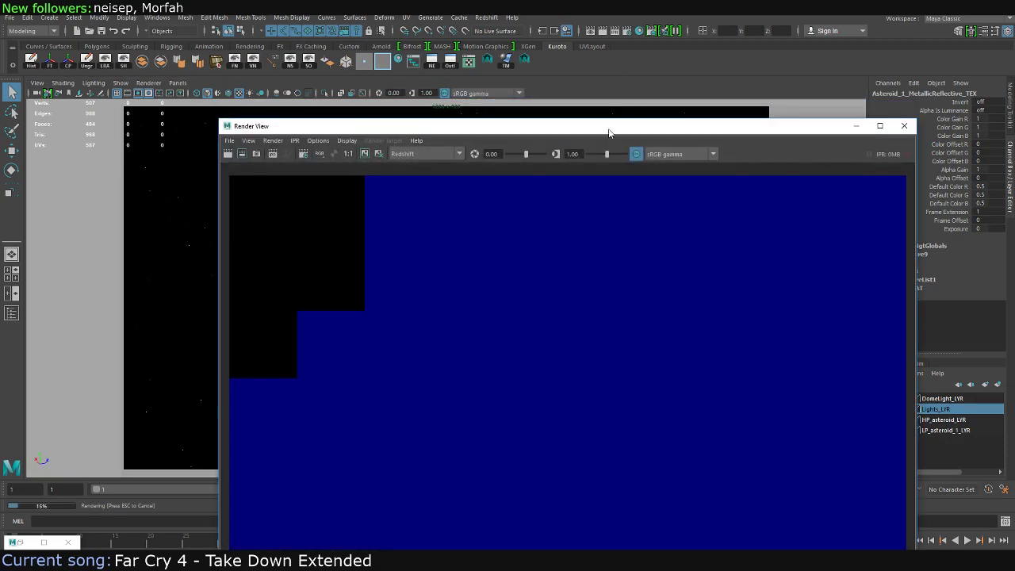
drag(607, 131, 603, 74)
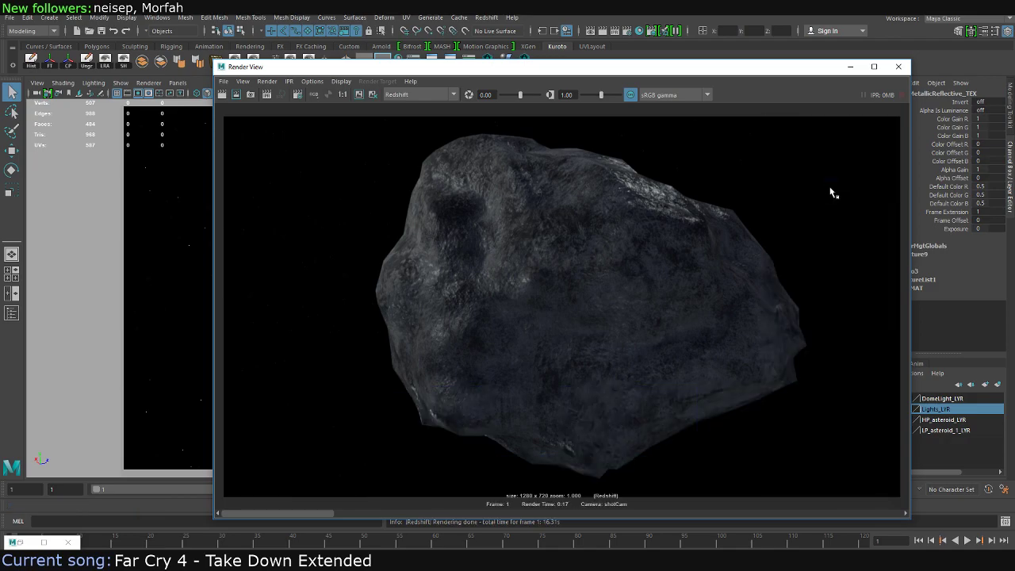
click(898, 67)
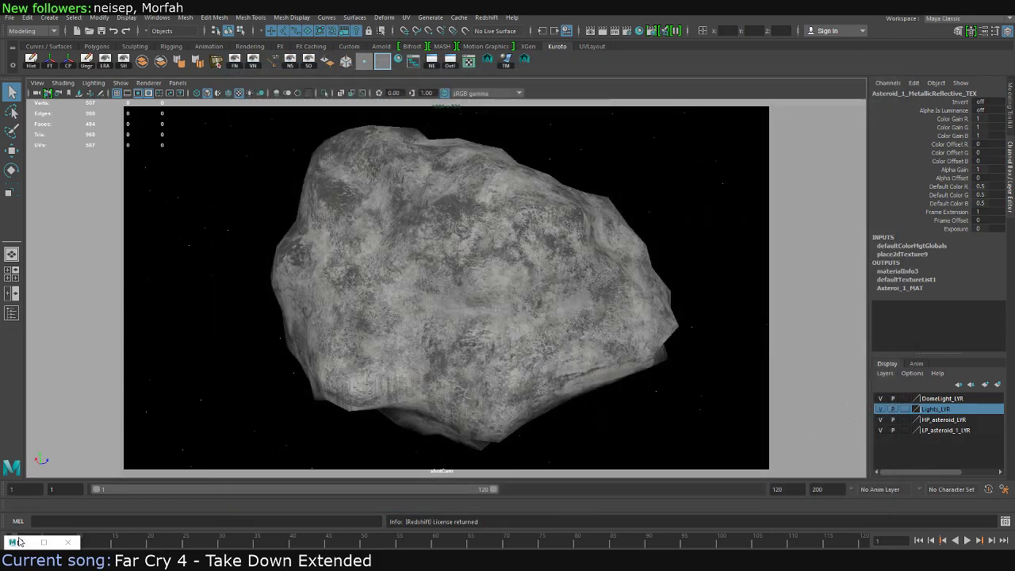
click(676, 31)
click(879, 22)
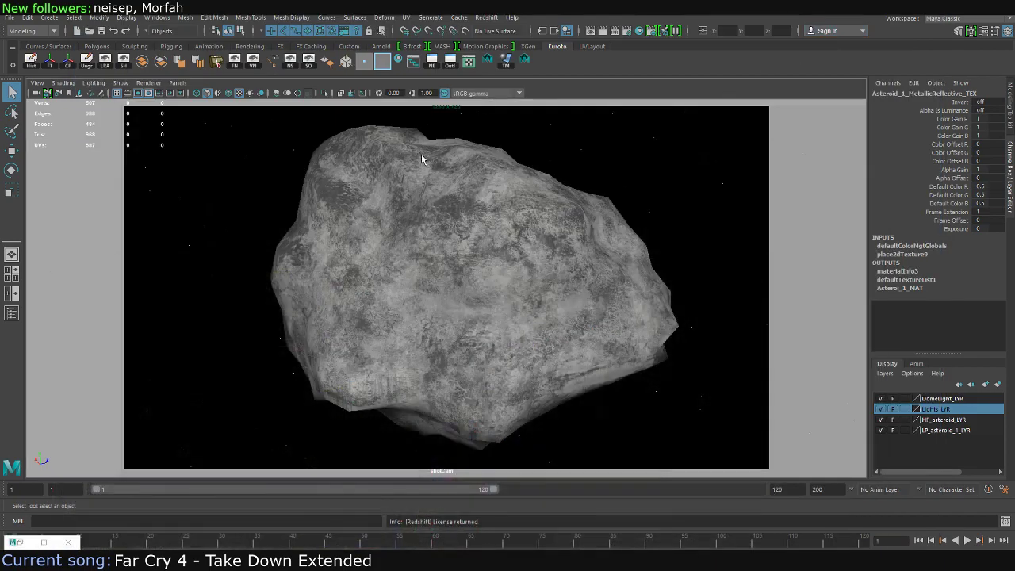
Drag the Space_Skybox material from the Materials list into the Backdrop graph and zoom in
click(37, 540)
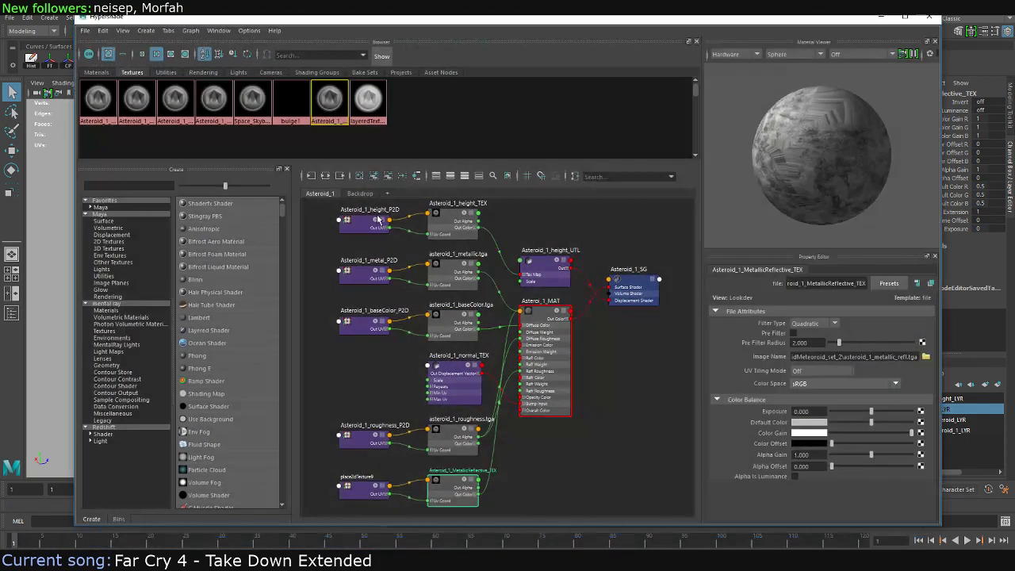
click(355, 196)
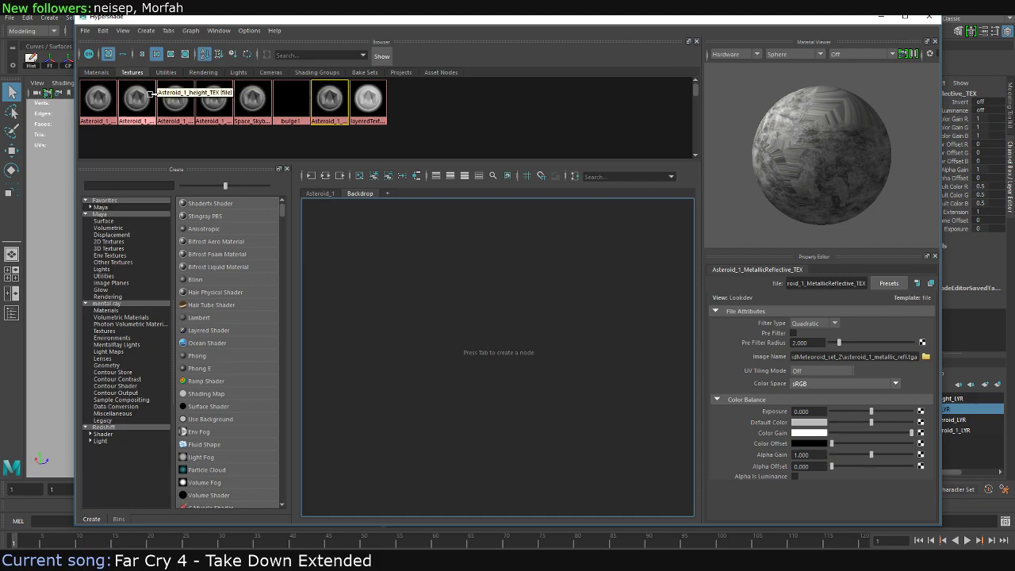
click(96, 72)
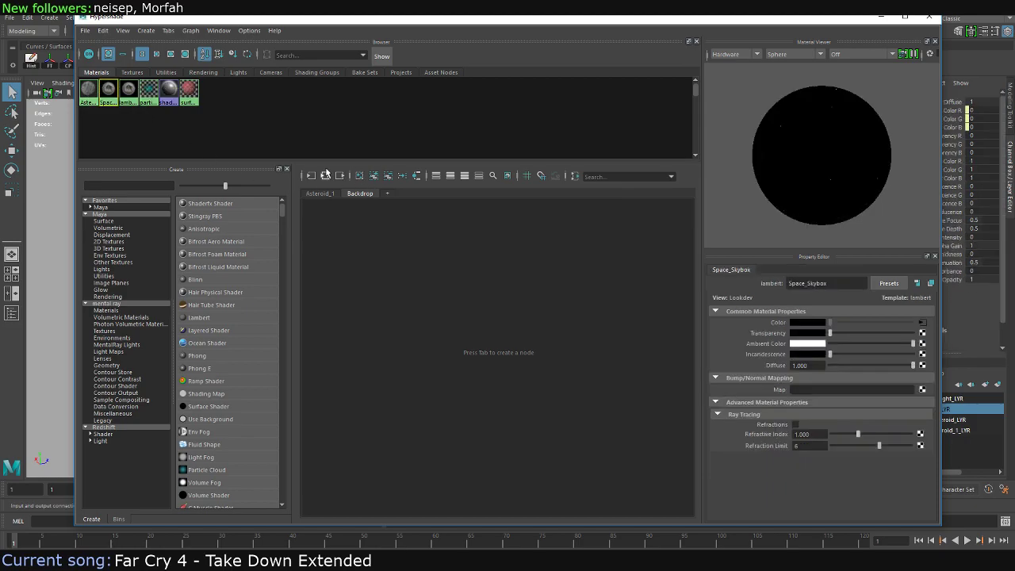
drag(107, 87, 427, 320)
scroll(446, 391, up, 2)
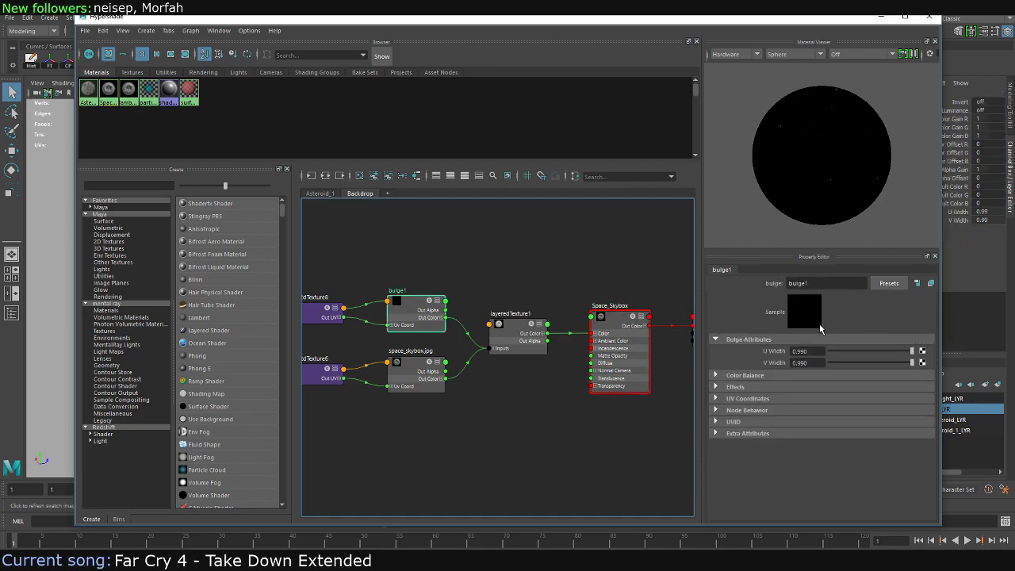
Set bulge1's Color Offset to a faint blue (hue about 235), then close Hypershade
click(511, 327)
click(412, 307)
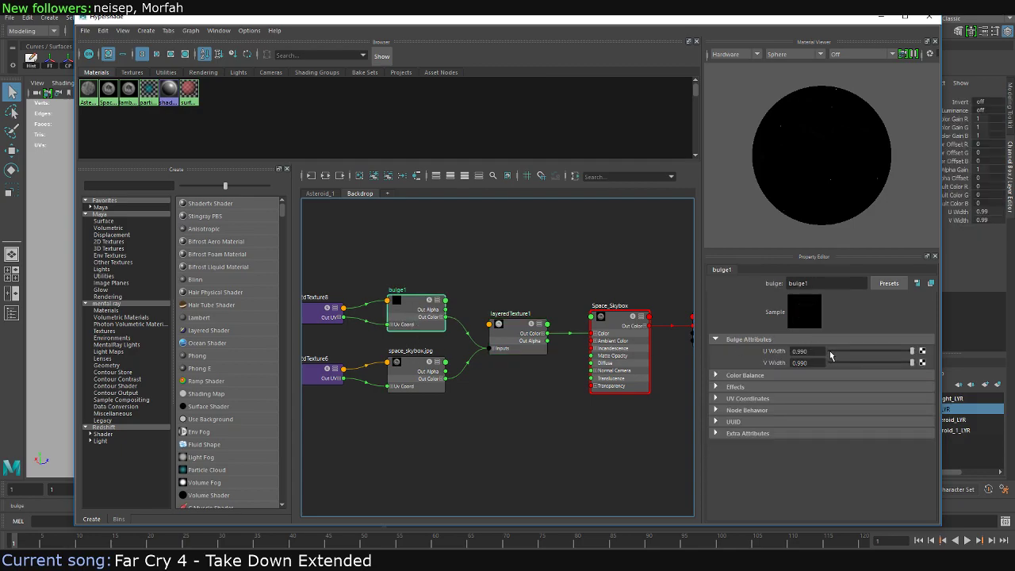
click(735, 376)
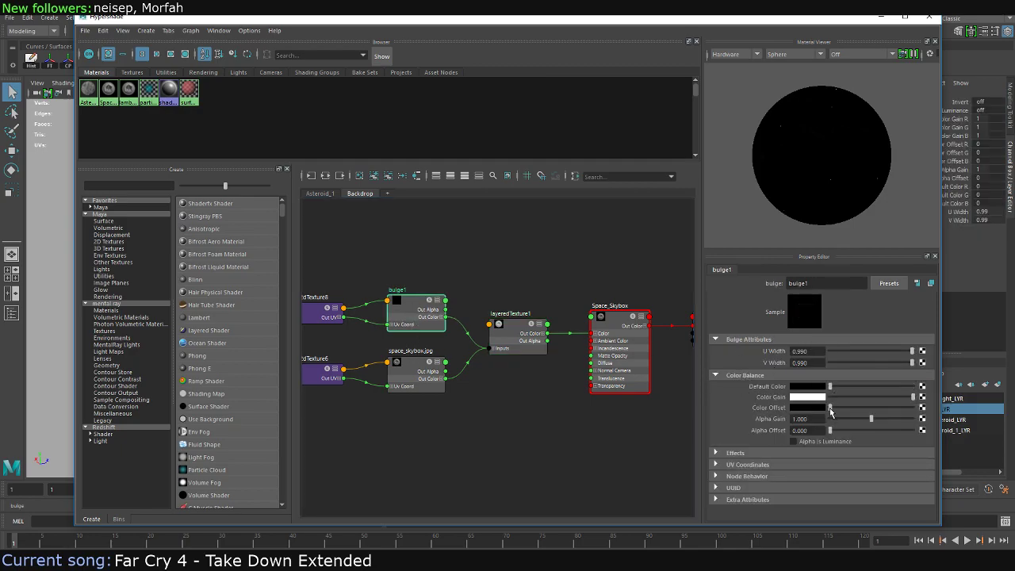
drag(830, 410, 832, 412)
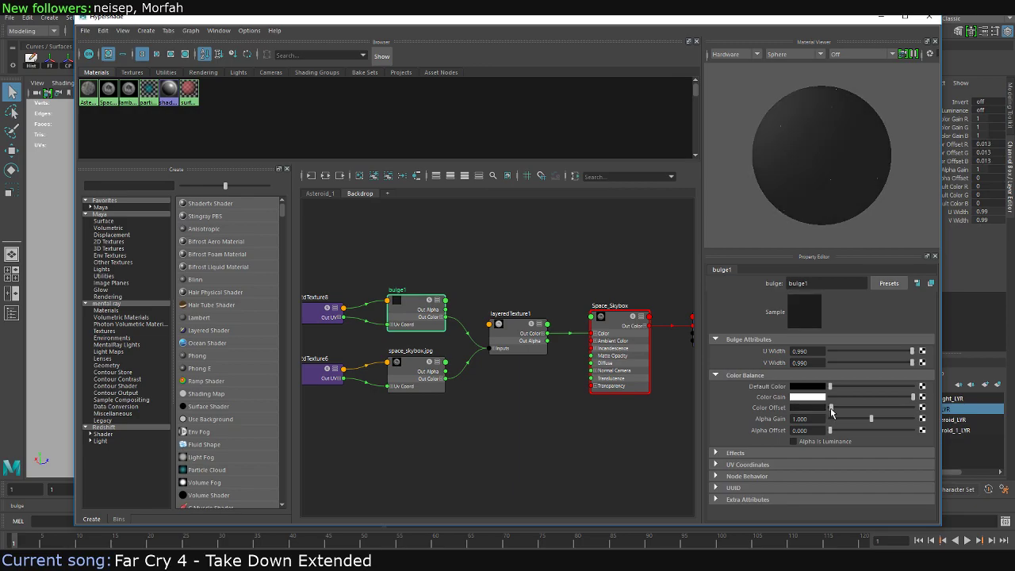
click(817, 409)
drag(779, 440, 821, 438)
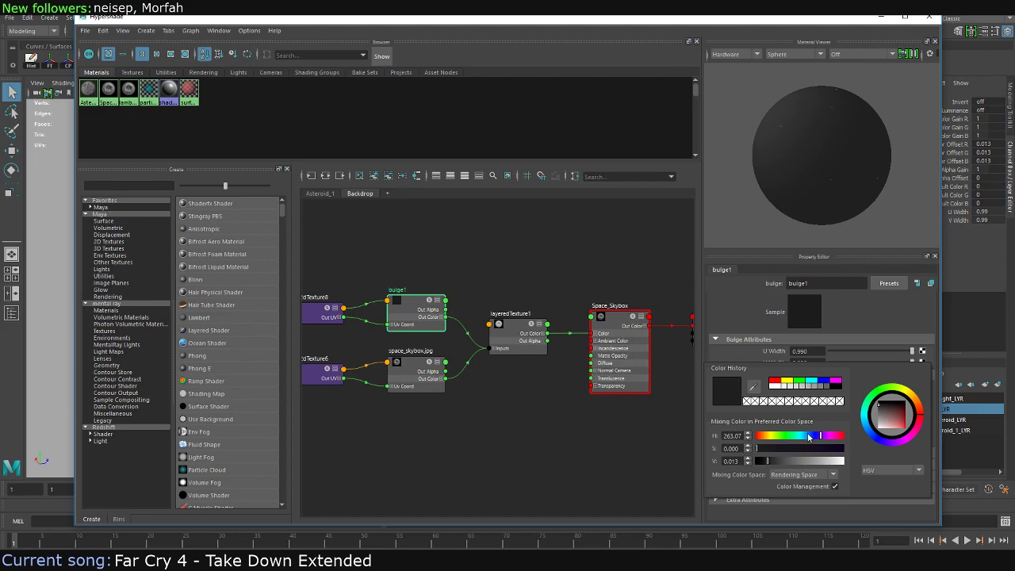
drag(809, 437, 797, 451)
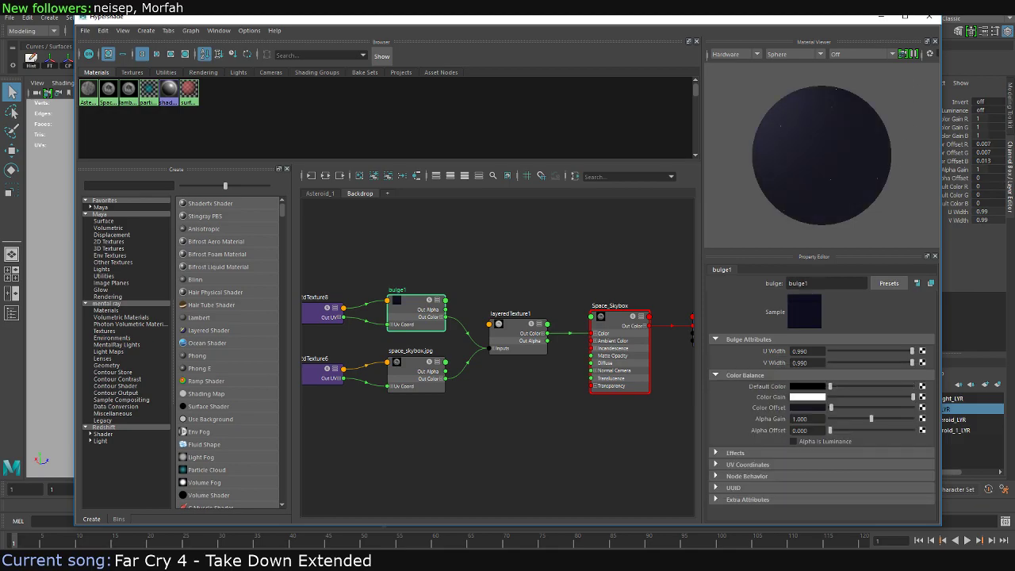
click(929, 16)
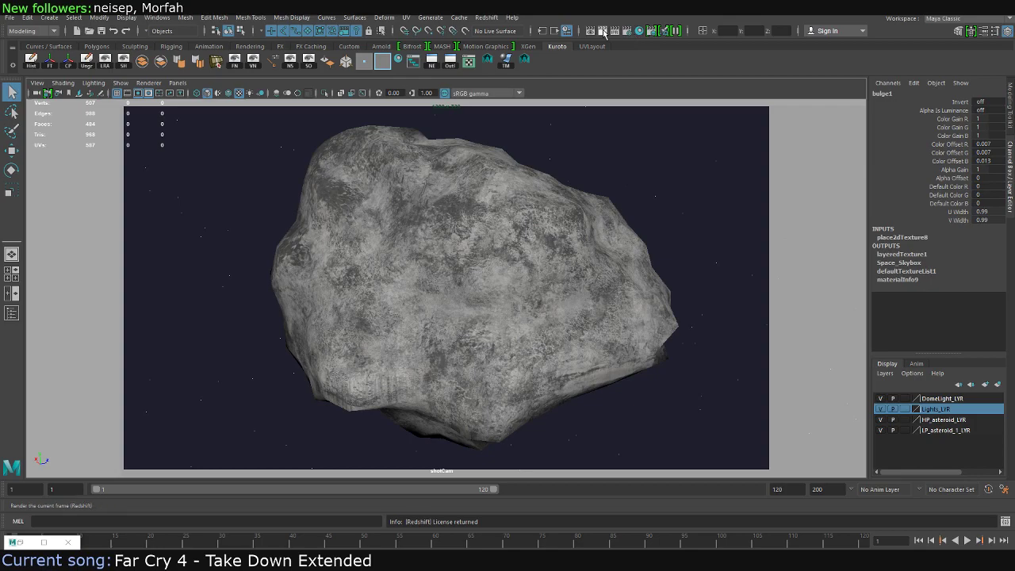
Start and cancel a Redshift test render, then reset bulge1's Color Offset to black
click(603, 32)
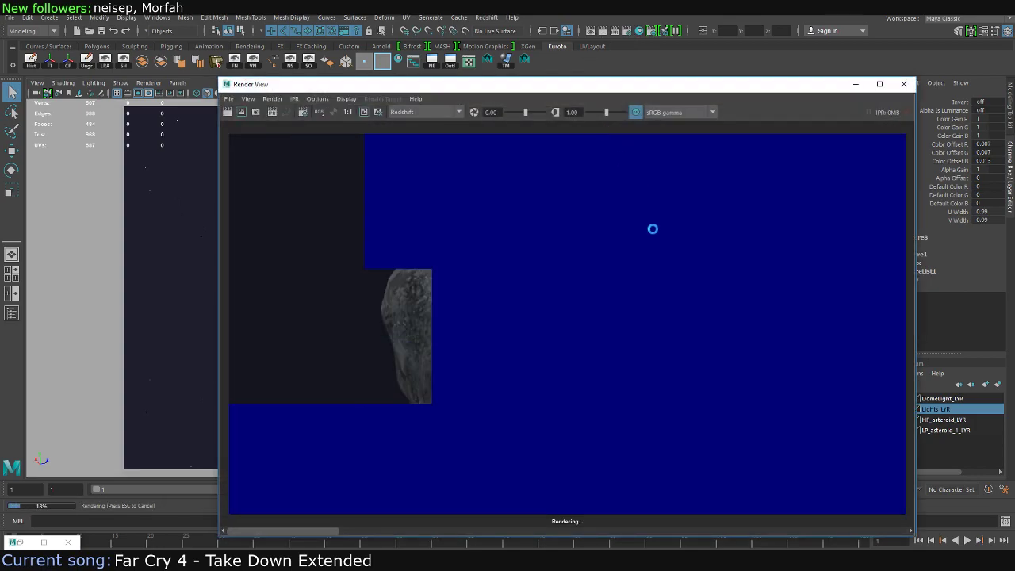
key(Escape)
click(903, 83)
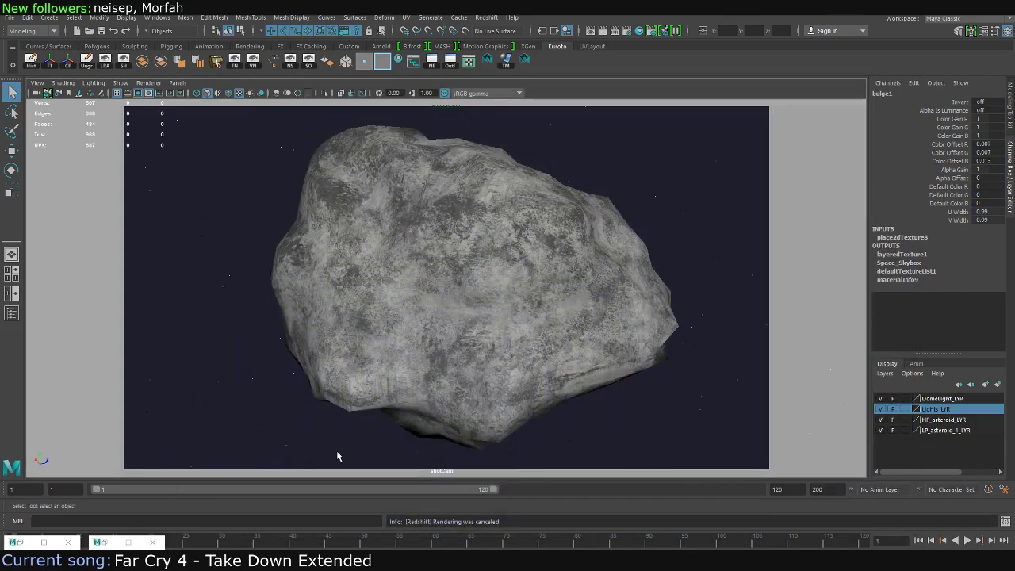
click(99, 543)
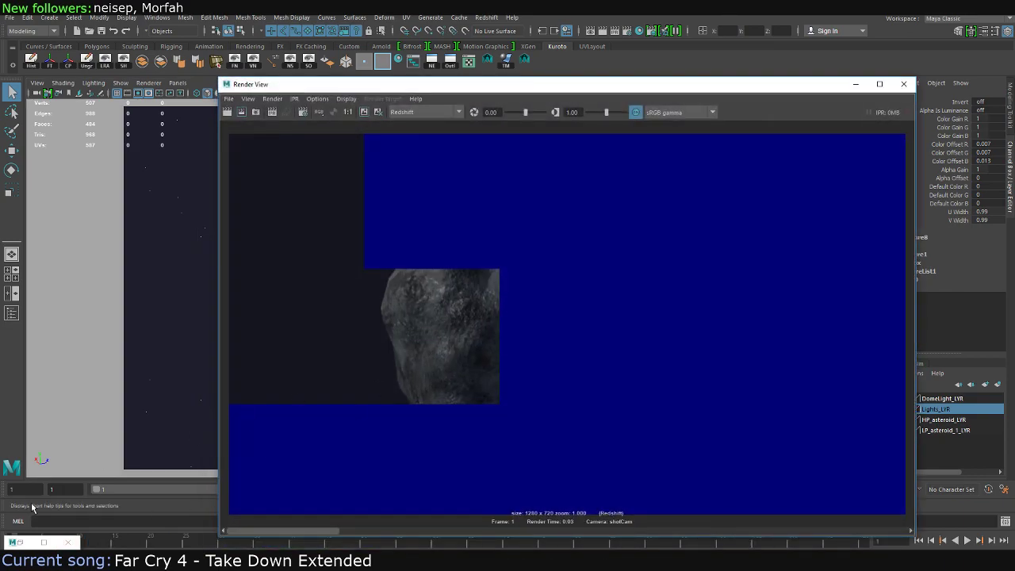
click(24, 543)
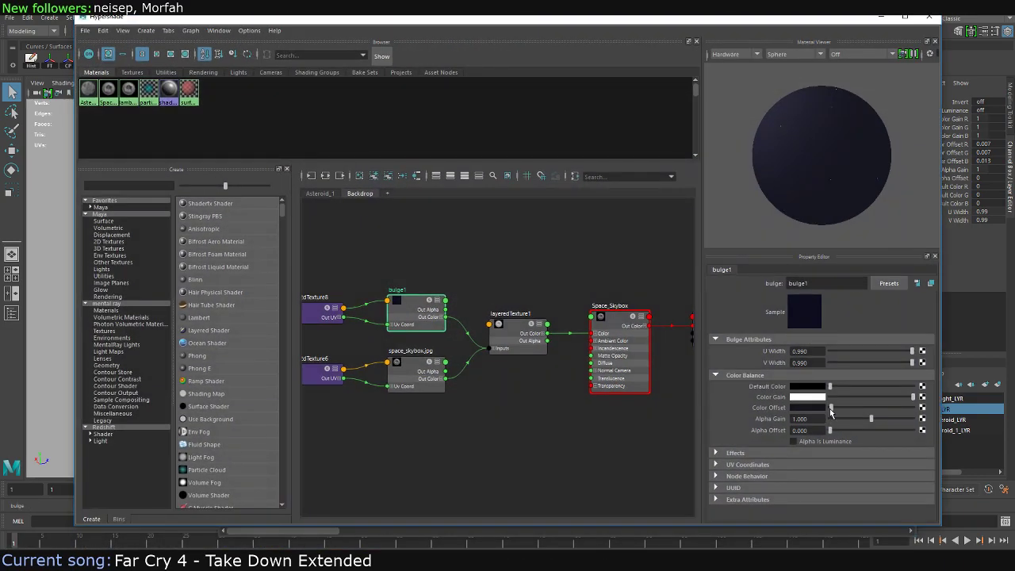
click(831, 412)
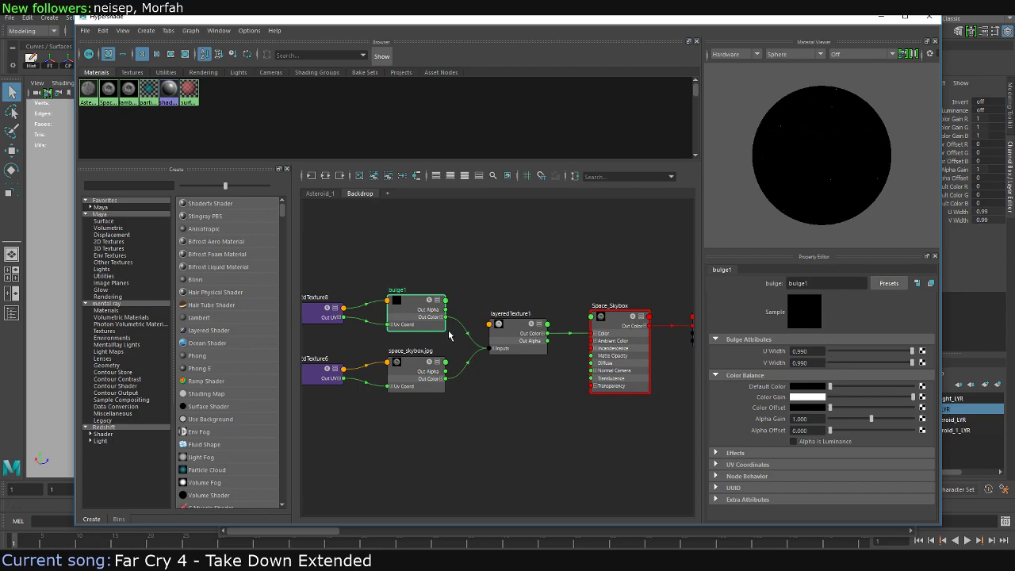
Set place2dTexture8 coverage to 1 by 1 and start a new Redshift render
click(409, 369)
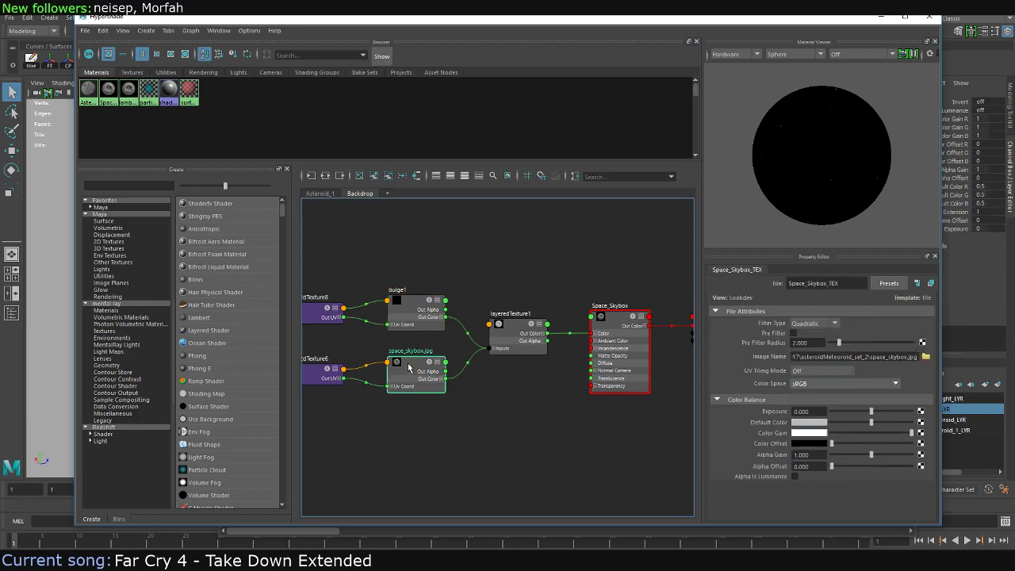
click(415, 306)
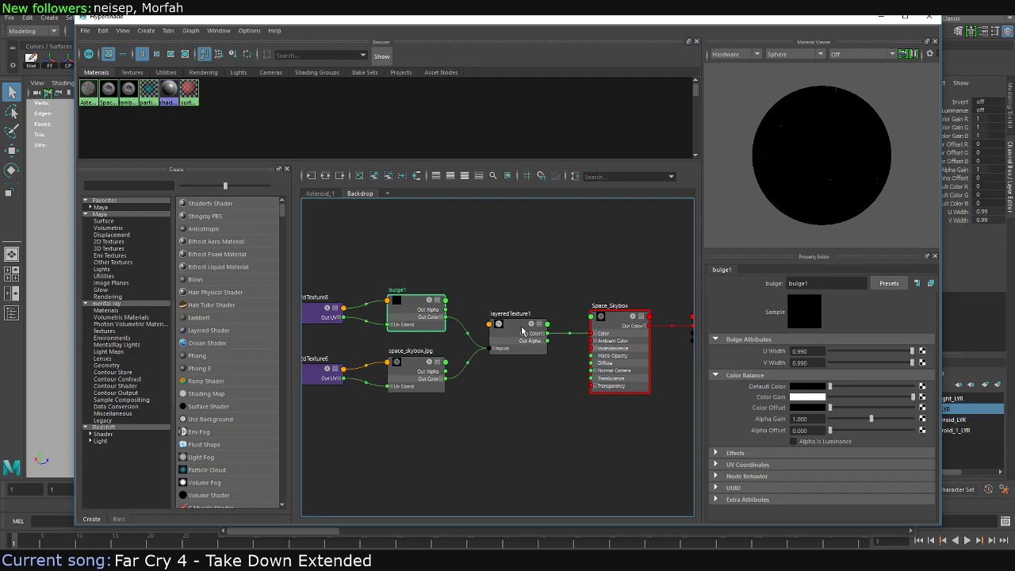
click(319, 316)
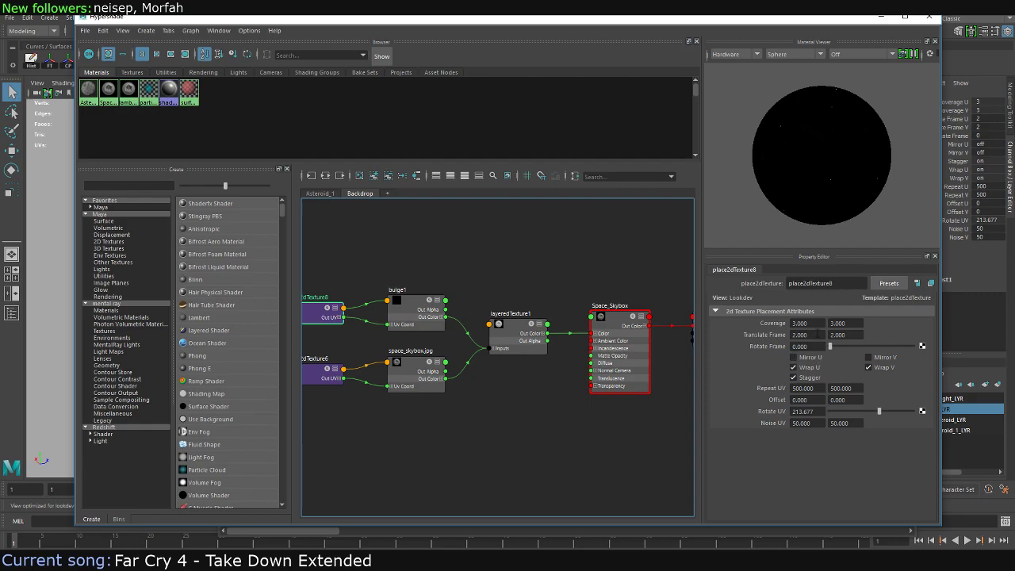
click(801, 322)
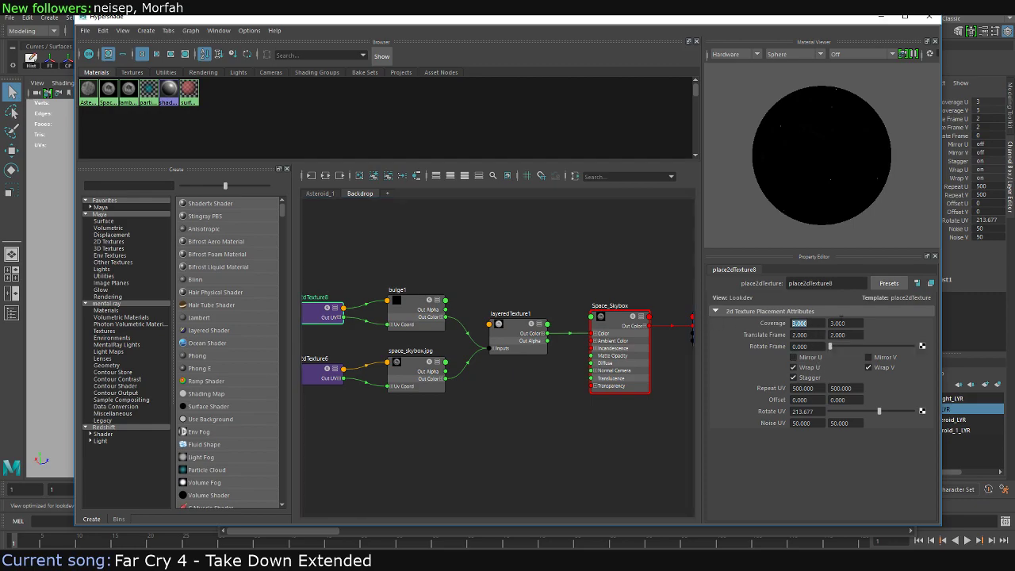
text(1)
key(Tab)
text(1)
drag(686, 19, 686, 52)
click(592, 32)
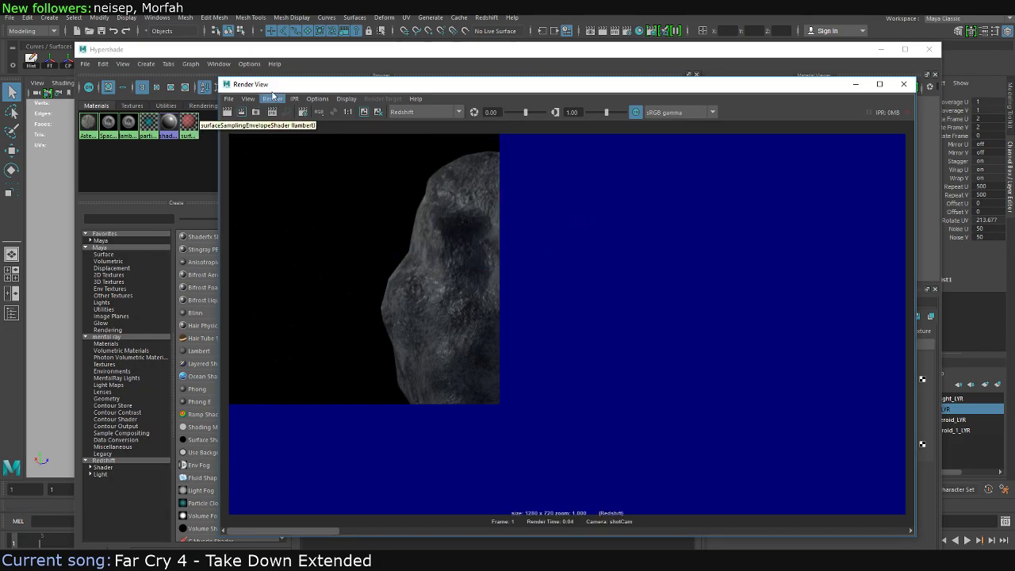
Minimize the render window, commit the Coverage value of 1, and select the bulge1 node
drag(340, 85, 339, 91)
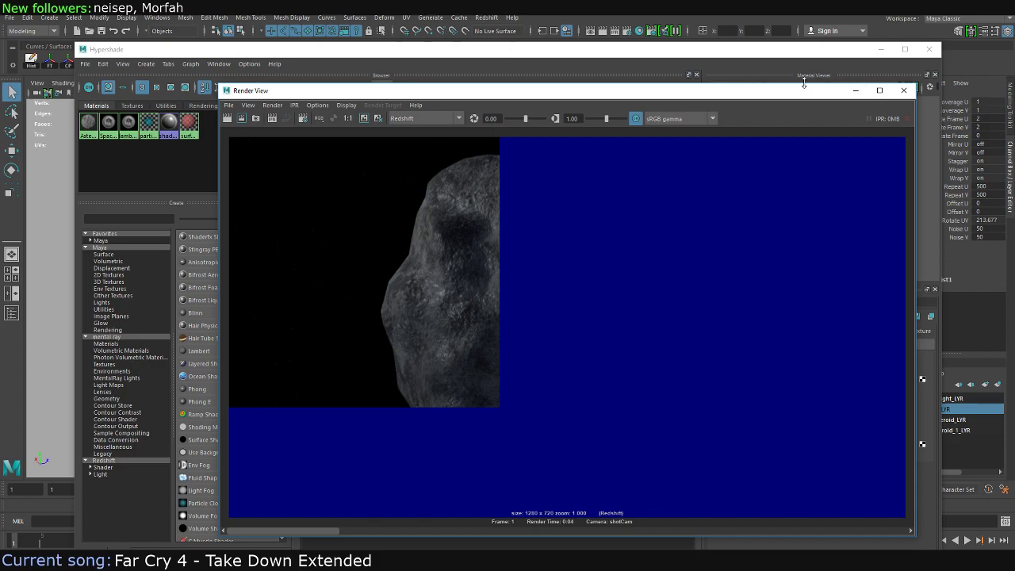
click(856, 89)
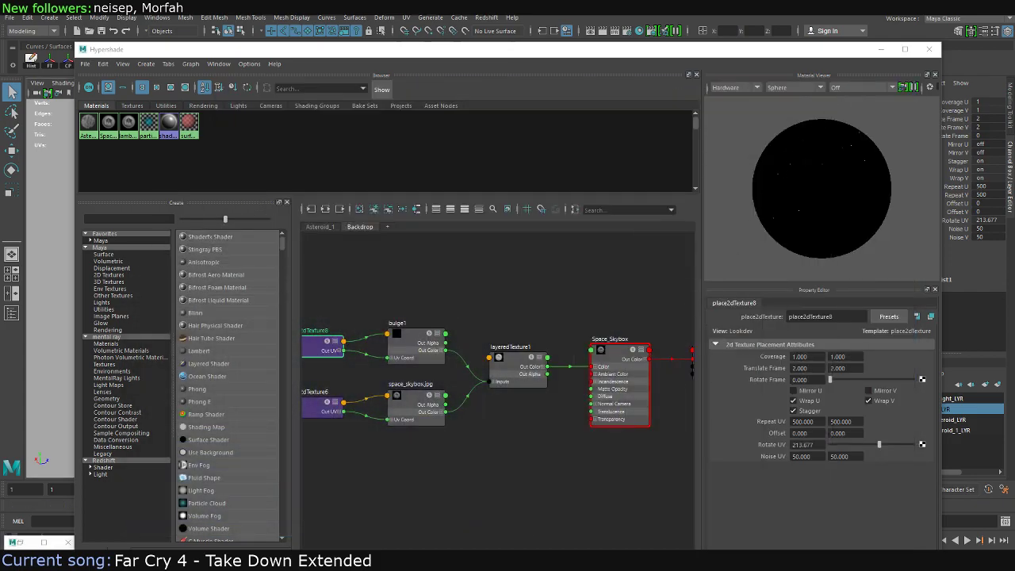
click(800, 357)
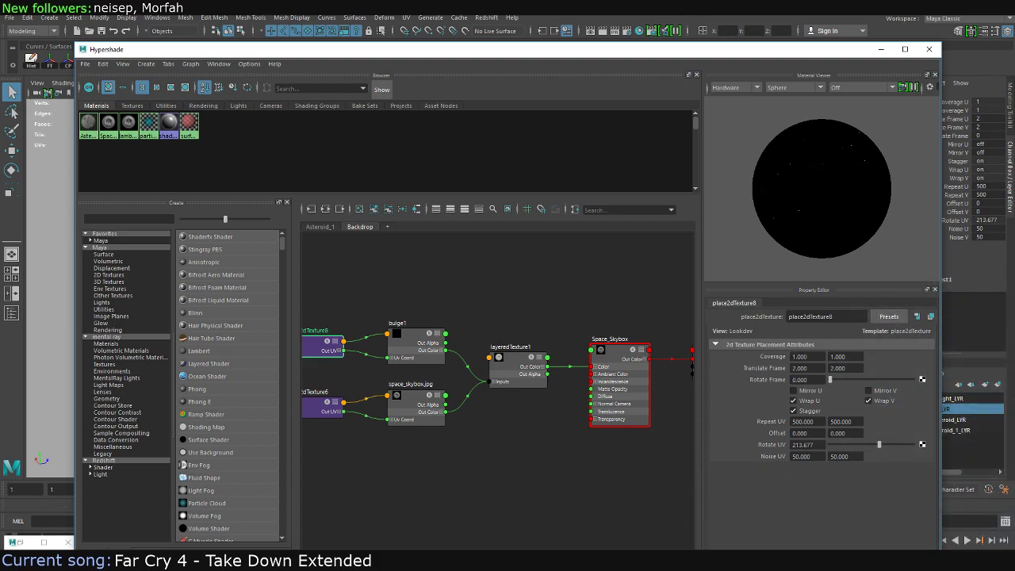
key(Return)
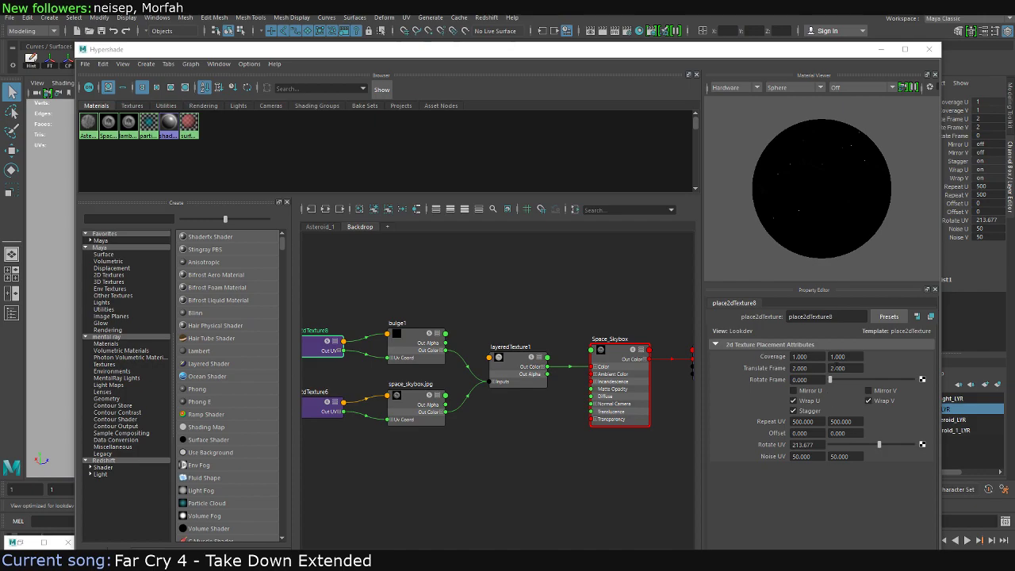
click(433, 351)
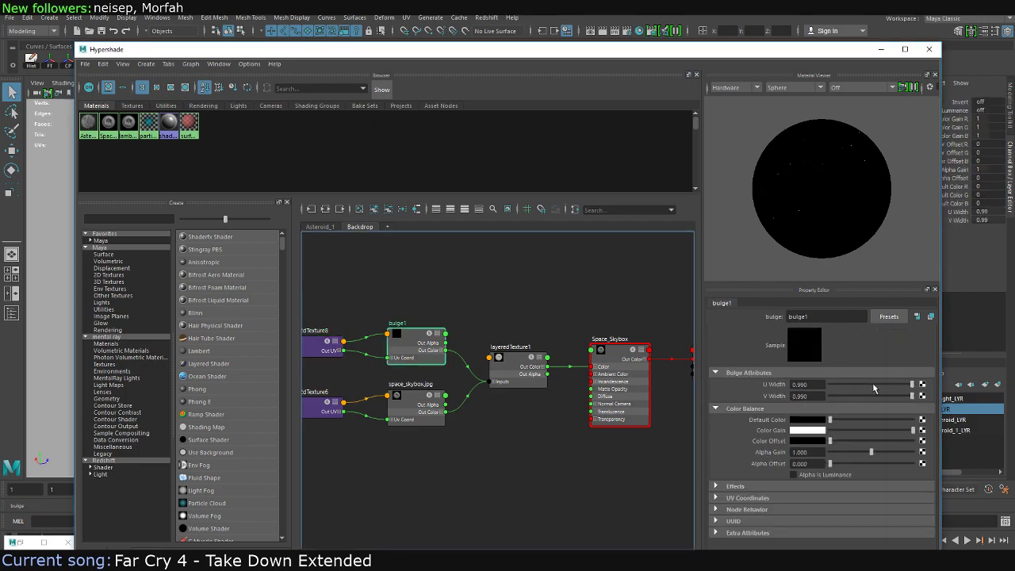
Narrow bulge1's U width and set its V width to 0.613, then render a test frame
drag(873, 383, 877, 382)
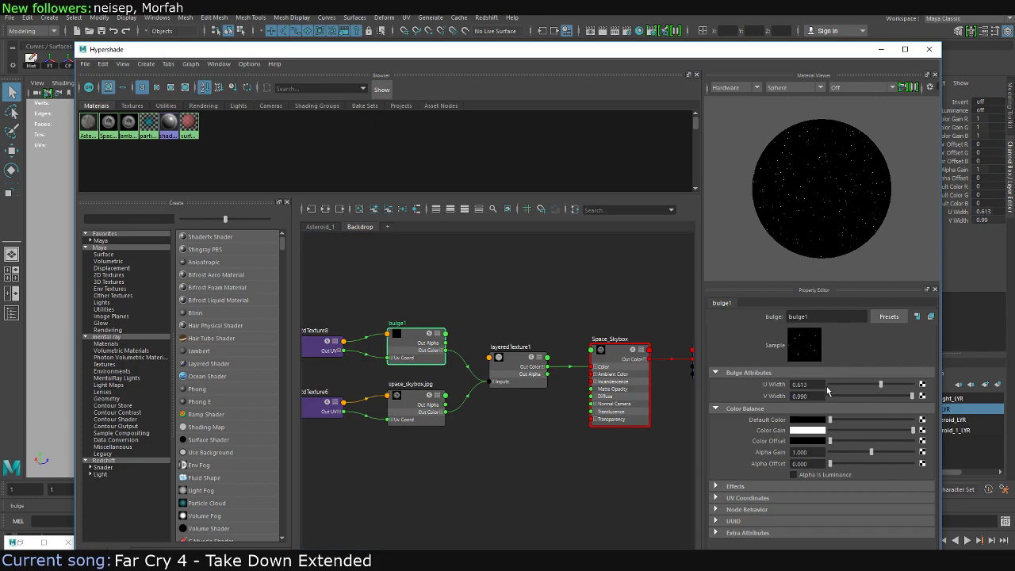
click(810, 396)
text(0.613)
key(Return)
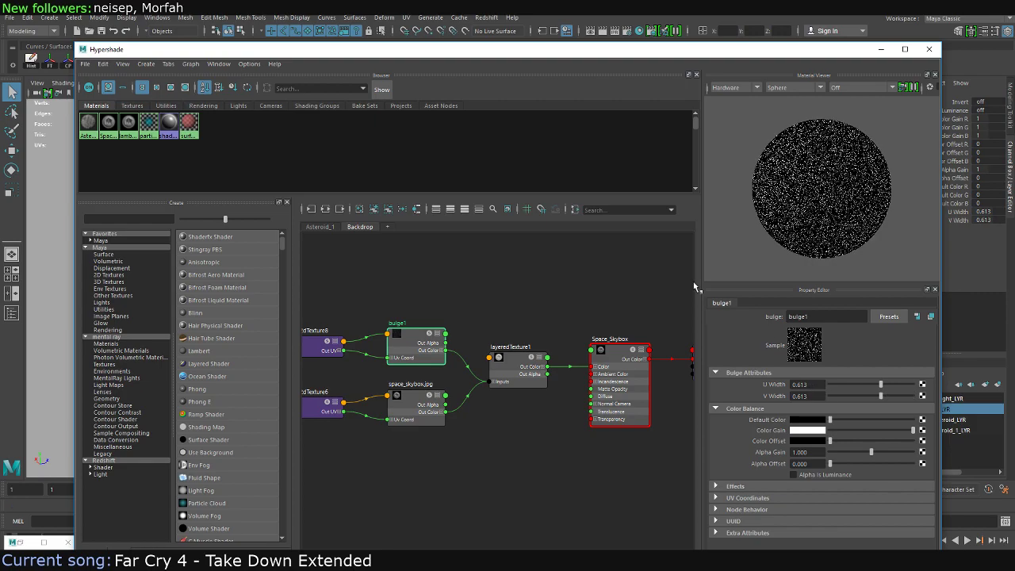
click(601, 30)
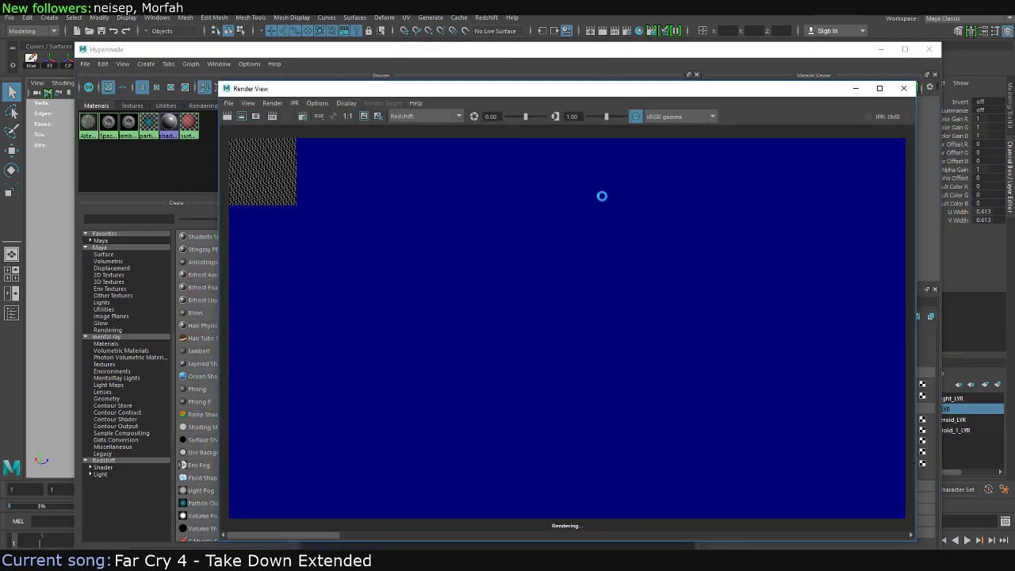
click(856, 88)
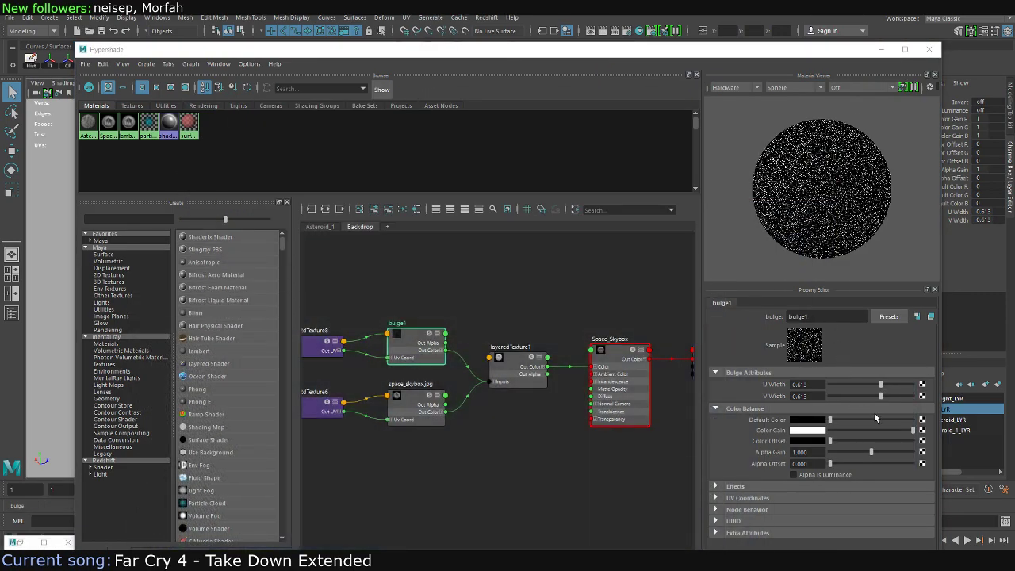
Widen bulge1's U and V widths to 0.929 and start a new Redshift render
click(907, 384)
click(908, 395)
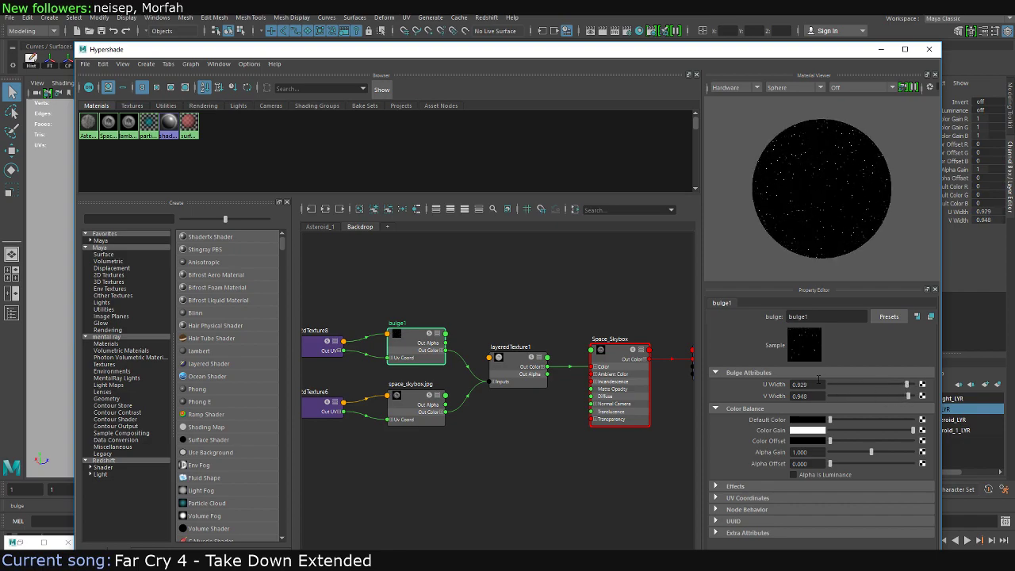
click(800, 384)
key(Tab)
text(0.929)
key(Return)
click(601, 31)
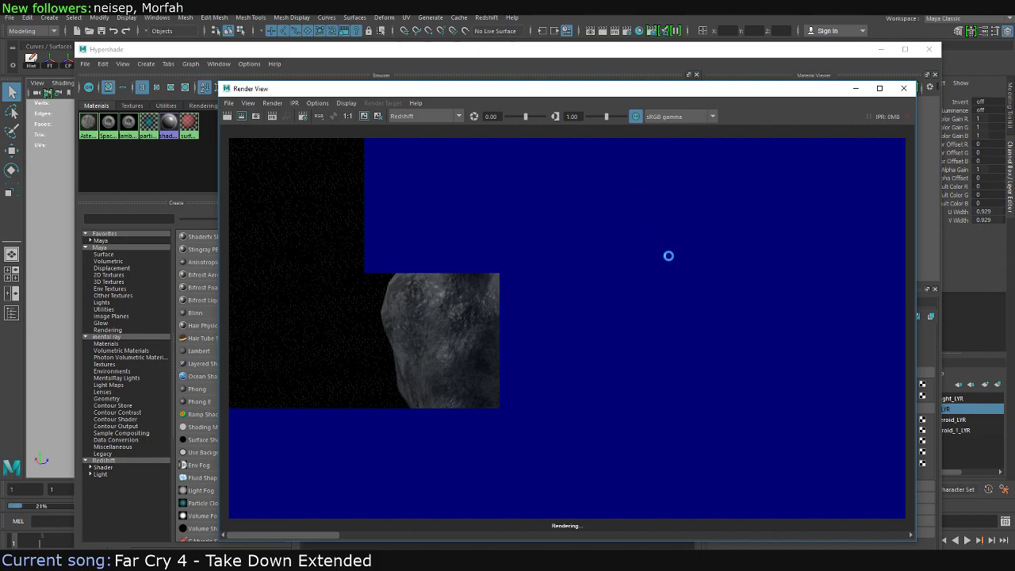
click(856, 88)
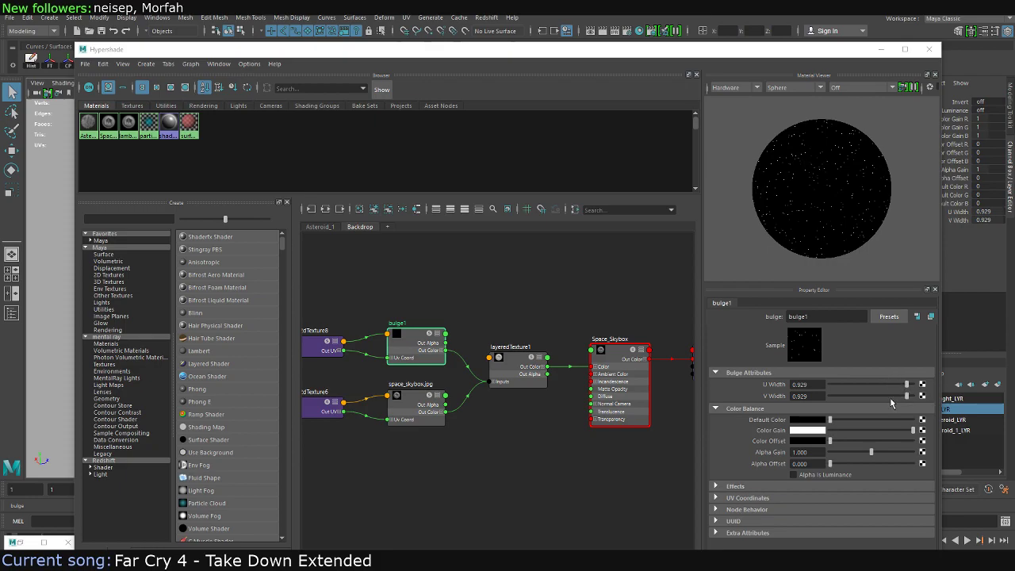
Set place2dTexture8's Repeat UV to 50 by 50 and render to check the stars
click(338, 346)
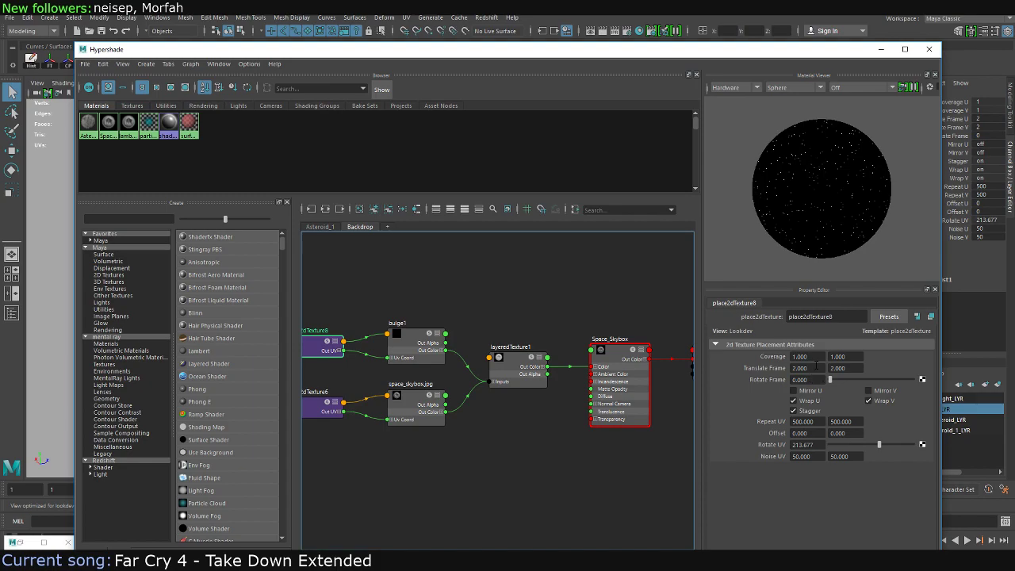
click(803, 422)
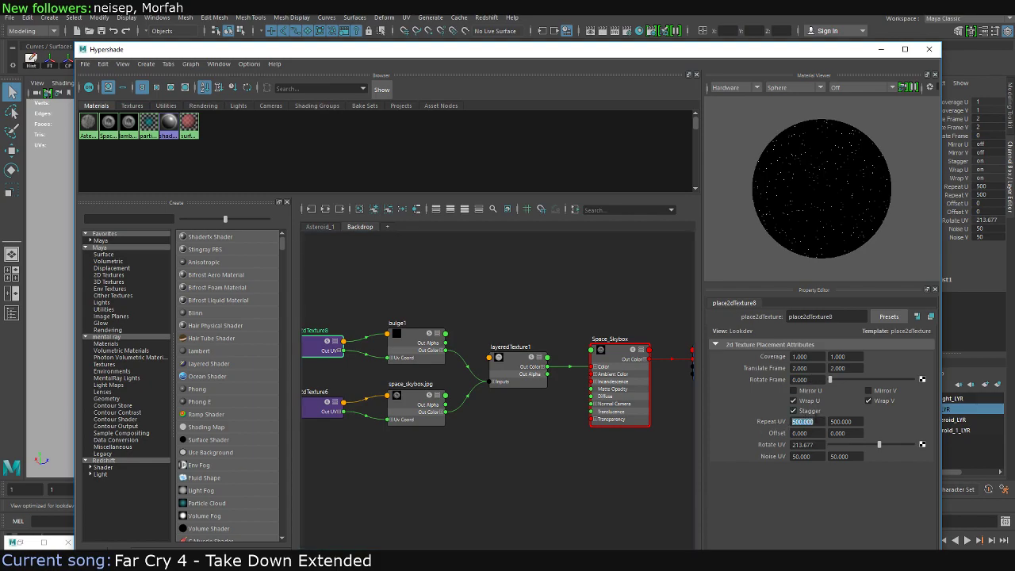
text(50)
key(Tab)
text(50)
click(600, 31)
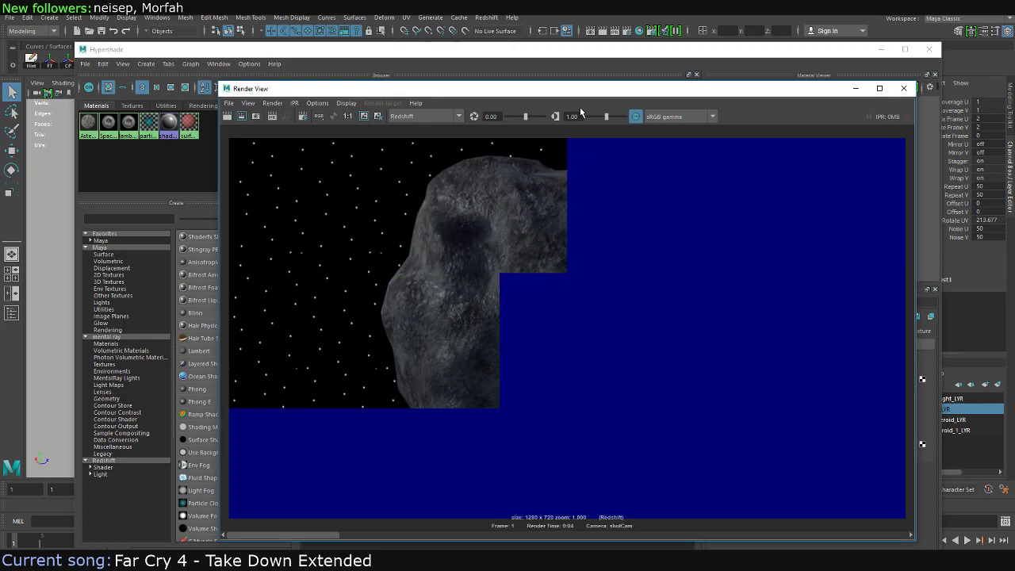
click(856, 89)
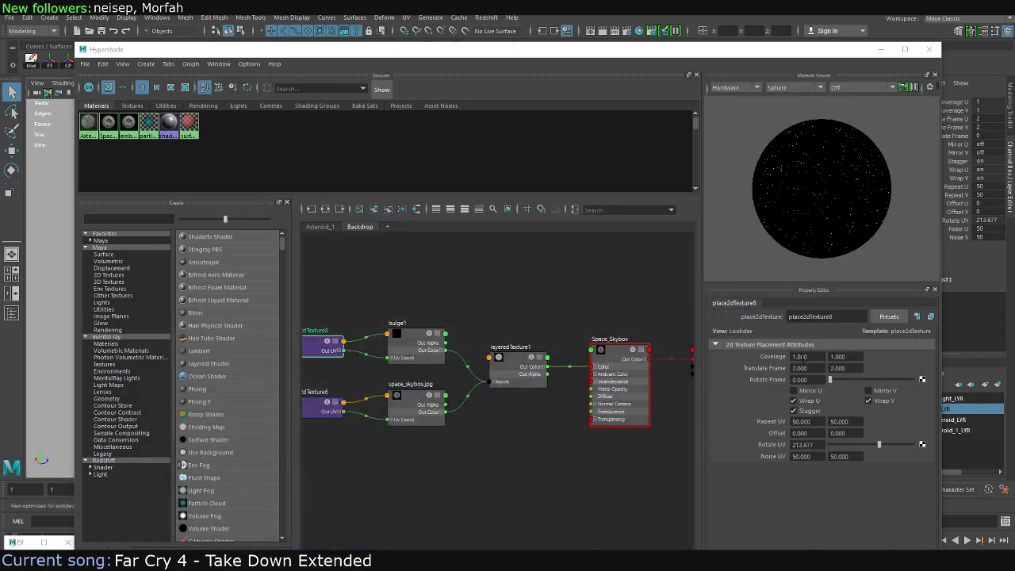
Set bulge1's U and V widths to 0.95 and render a test frame
click(414, 337)
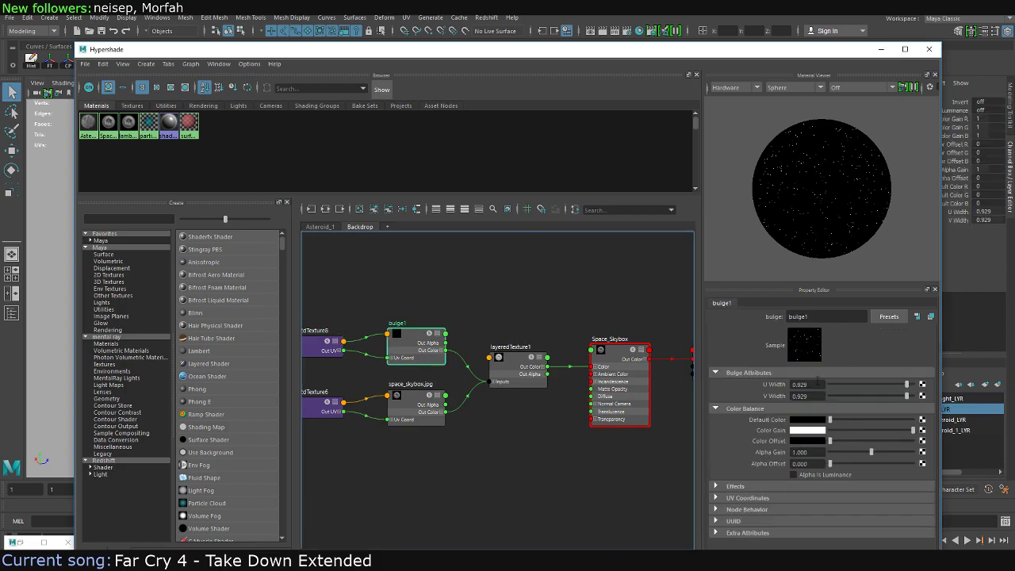
double_click(815, 384)
text(0.95)
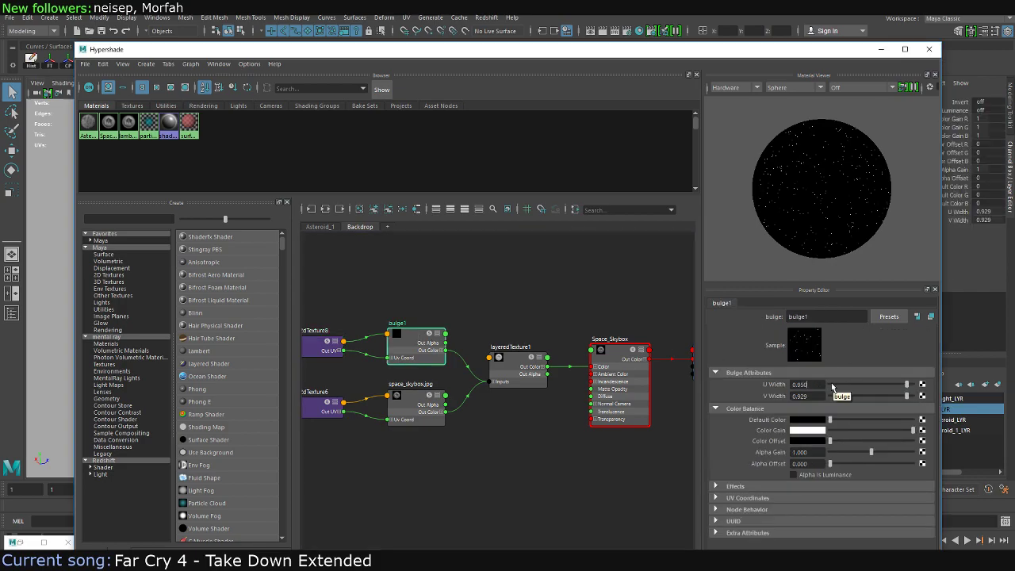
key(Tab)
text(0.950)
click(593, 31)
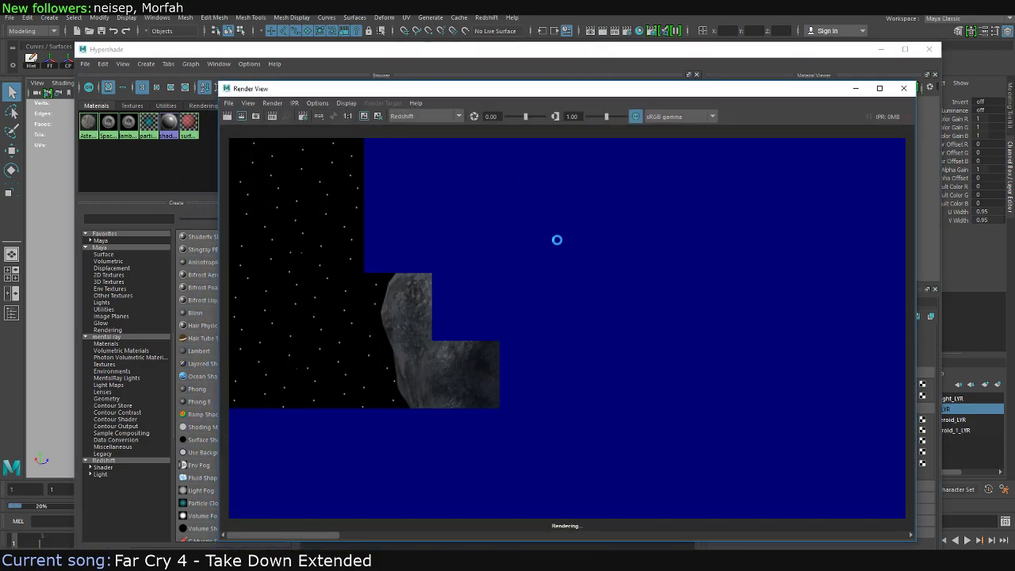
click(856, 88)
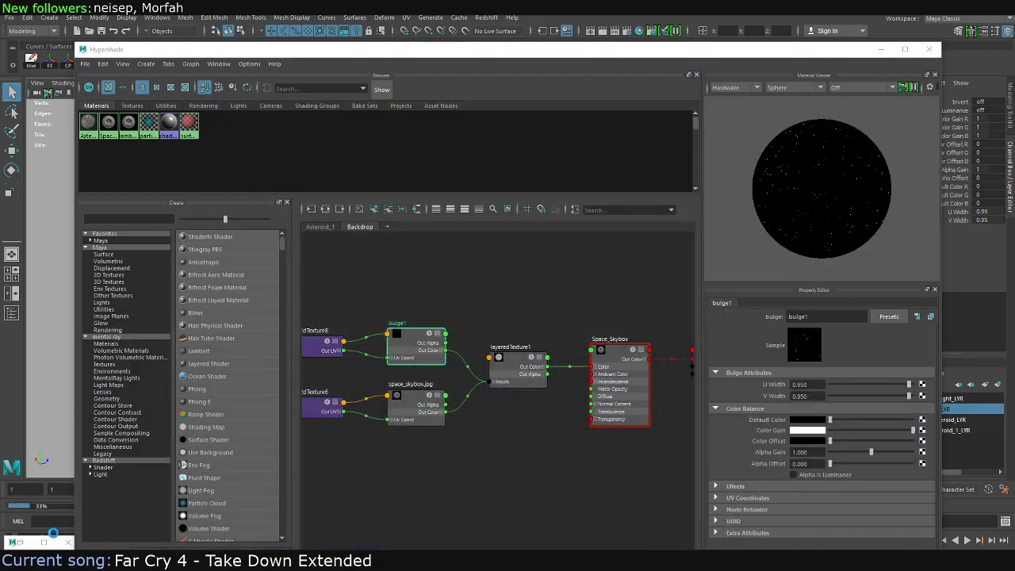
Commit bulge1 widths of 0.99, re-render, and close the finished render
click(45, 542)
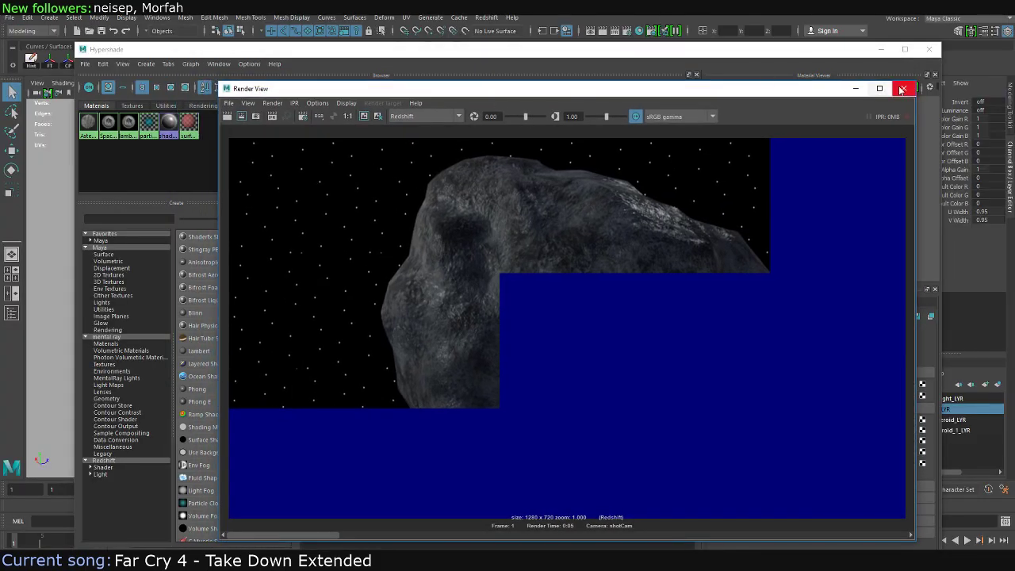
click(906, 86)
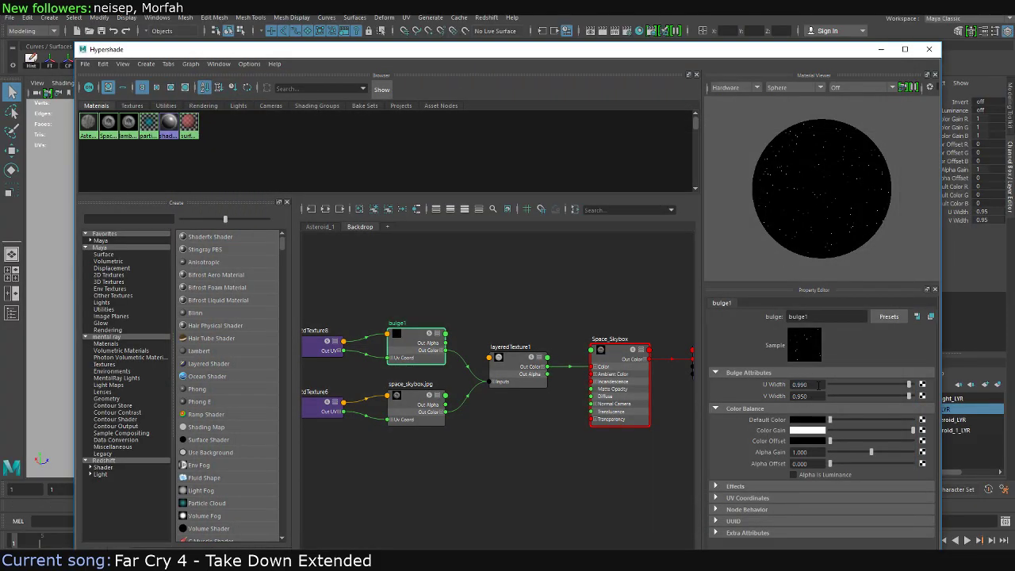
click(806, 395)
click(604, 30)
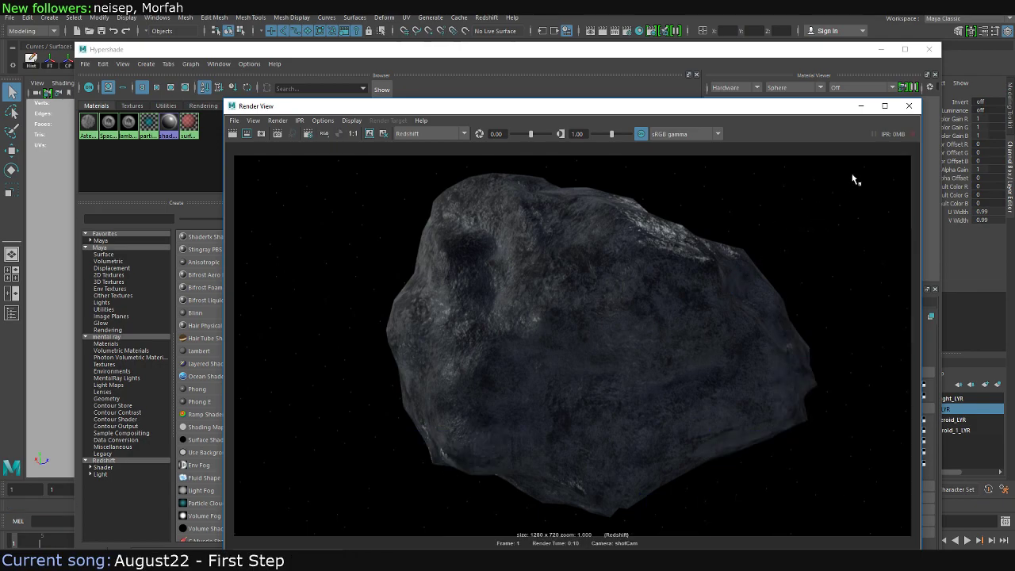
click(861, 106)
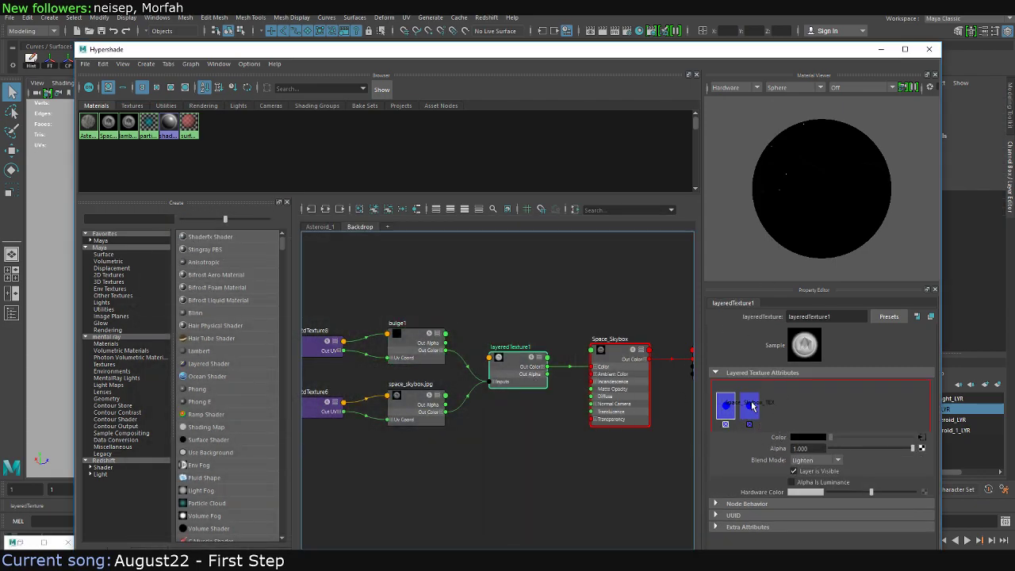
Set layeredTexture1's second layer alpha to 0.05 and render to check it
click(749, 402)
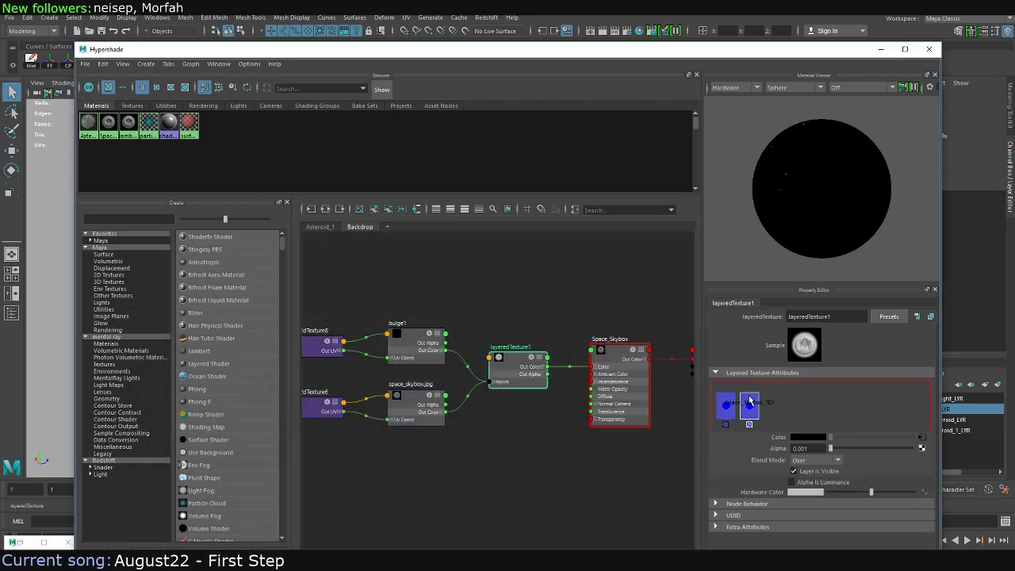
click(831, 449)
text(0.05)
key(Return)
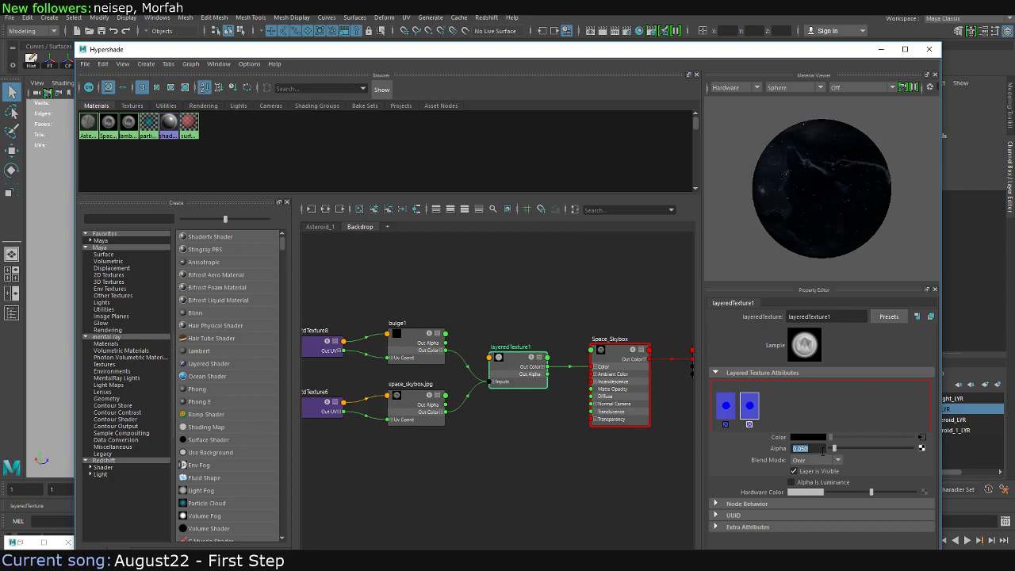
text(0.05)
key(Return)
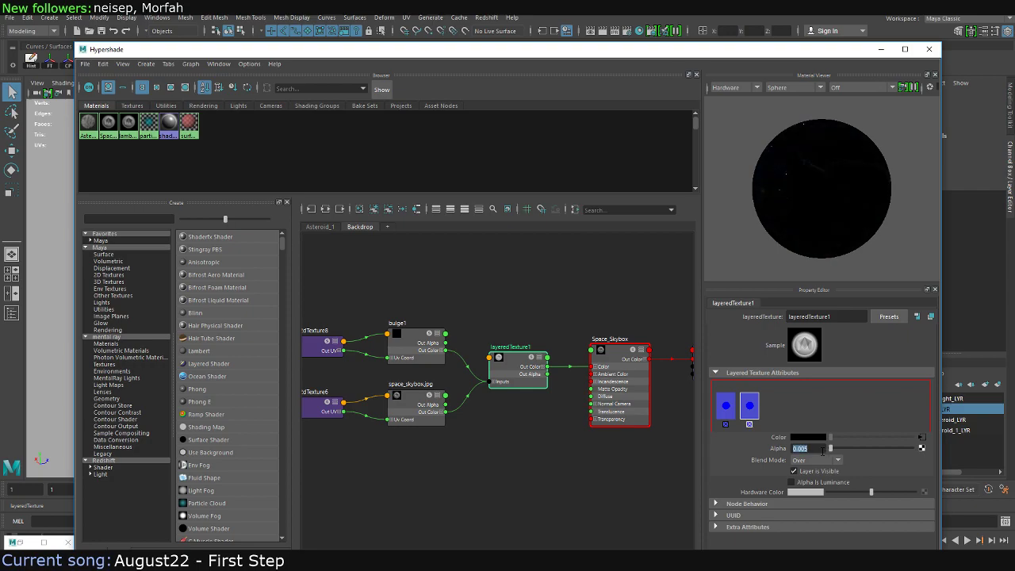
click(606, 31)
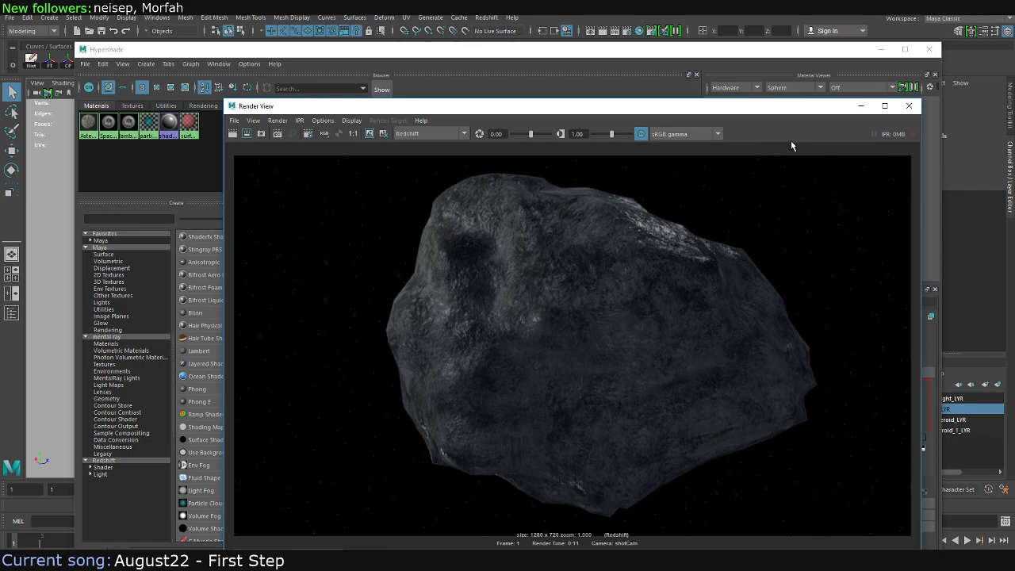
Close the render and Hypershade, then orbit the viewport around the asteroid
click(909, 106)
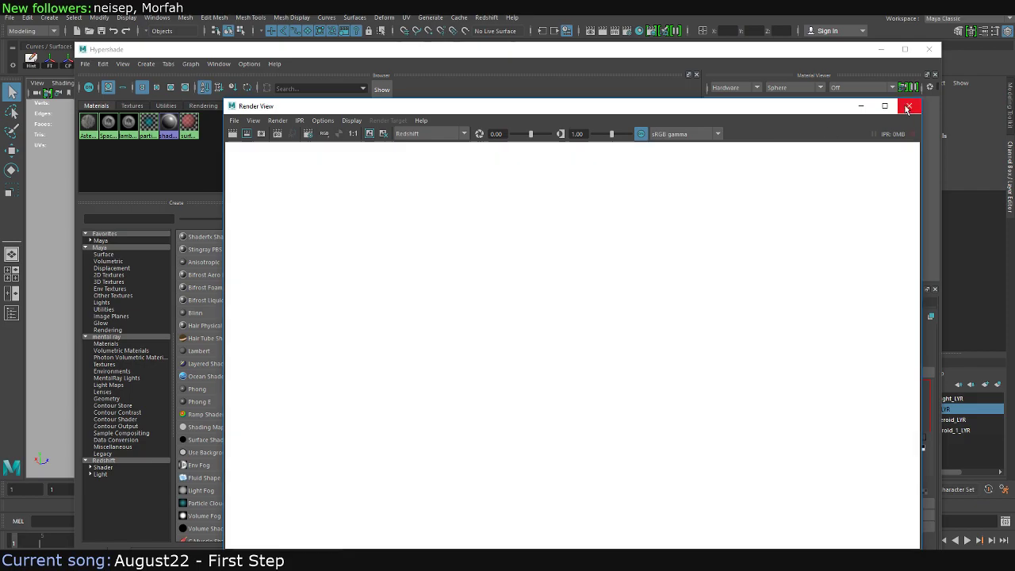
click(884, 51)
alt+drag(408, 227, 547, 178)
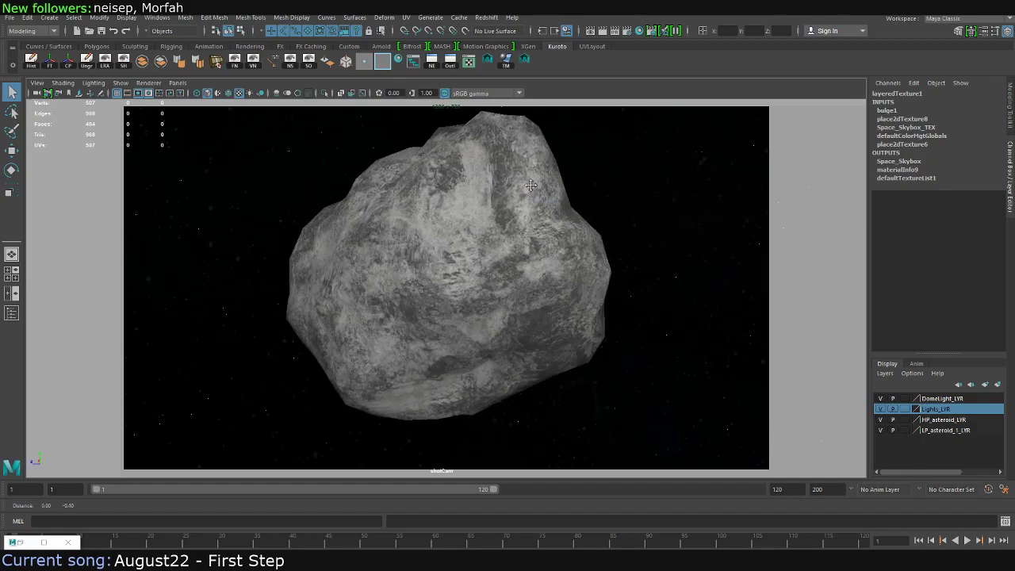
Zoom the viewport in and render the current asteroid frame
scroll(556, 171, up, 3)
scroll(556, 171, up, 1)
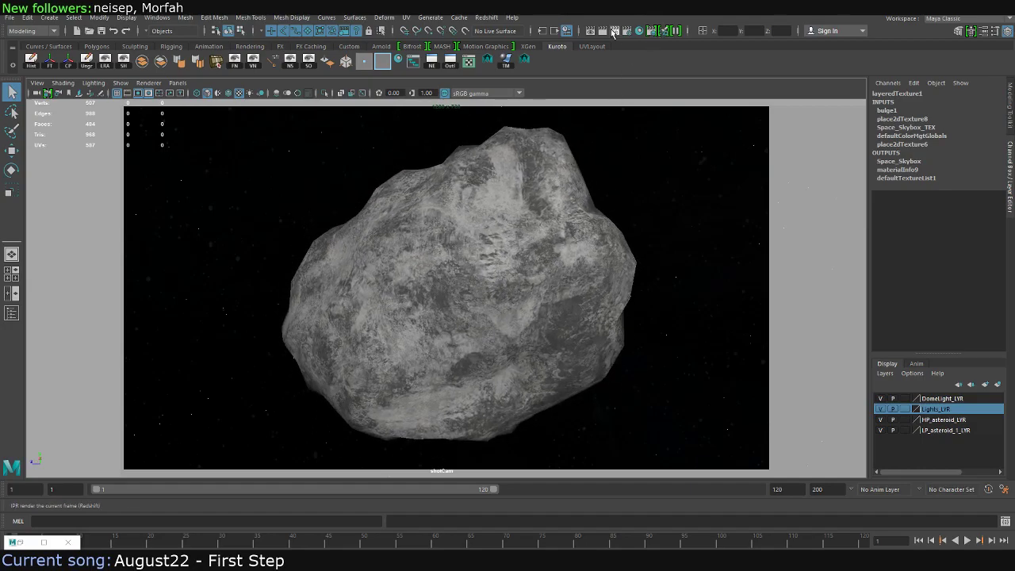
click(615, 31)
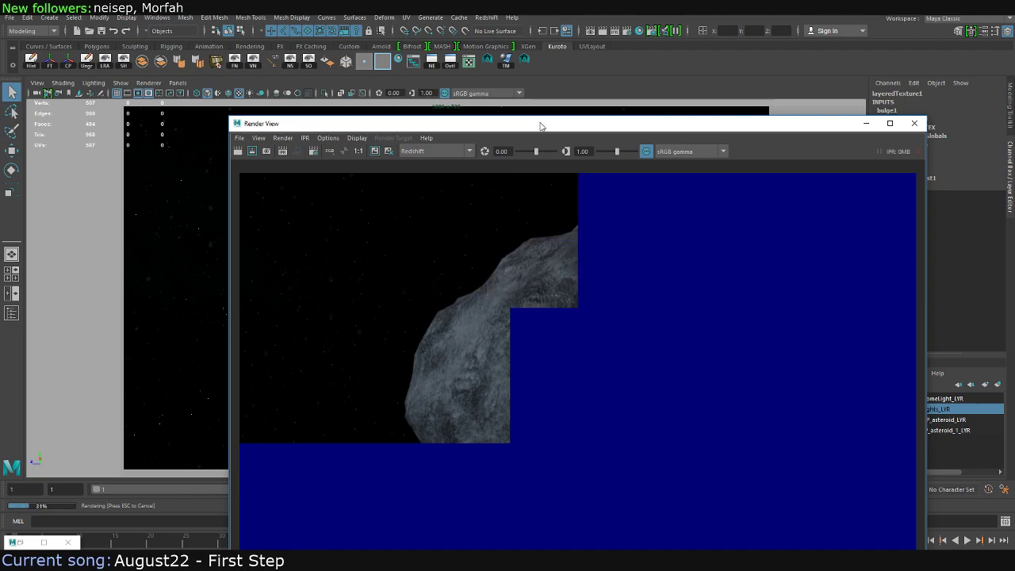
Restore Hypershade, commit layeredTexture1's layer alpha, re-render, then close both windows
right_click(26, 541)
click(279, 483)
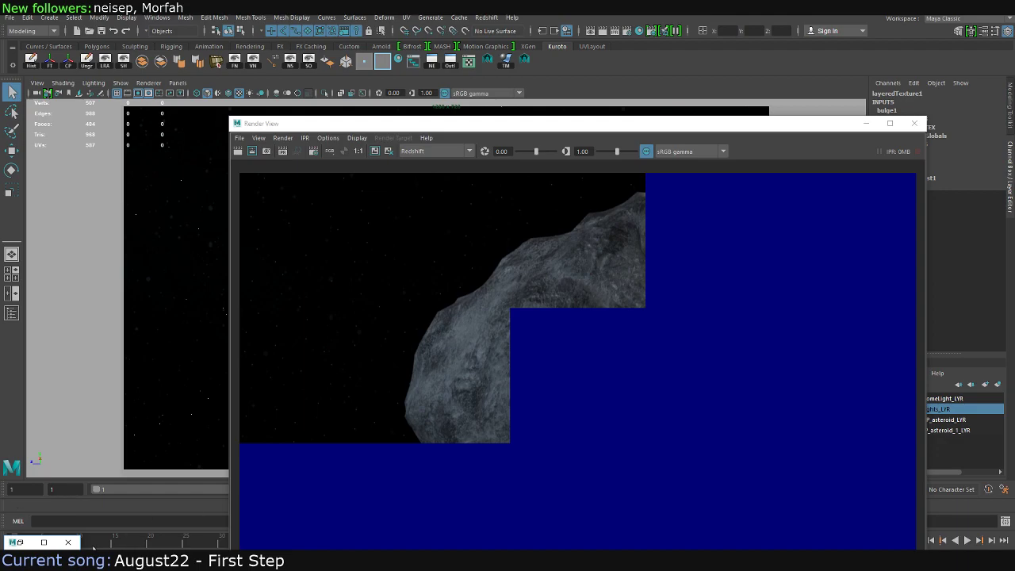
click(23, 543)
text(0.001)
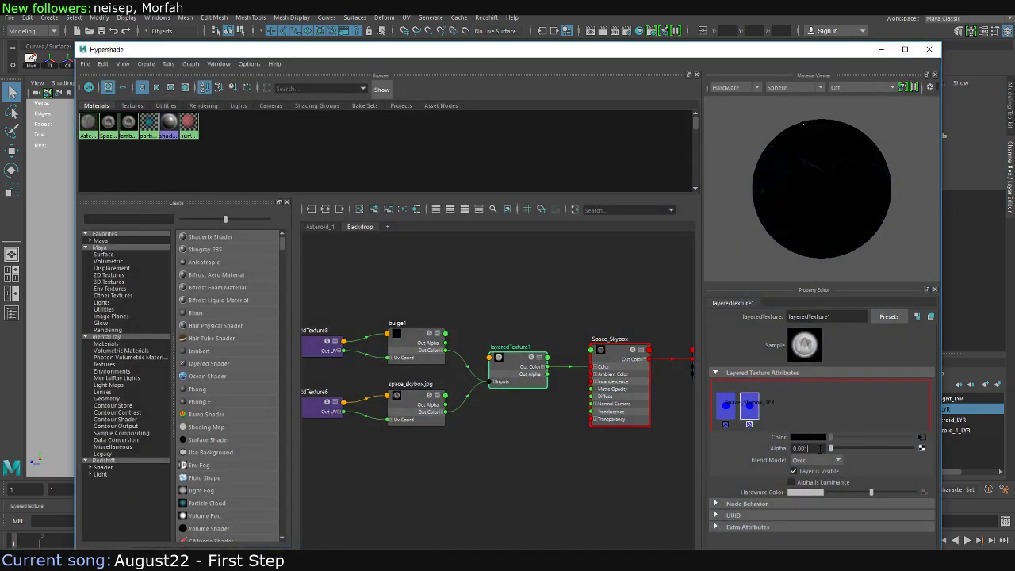
key(Return)
click(603, 31)
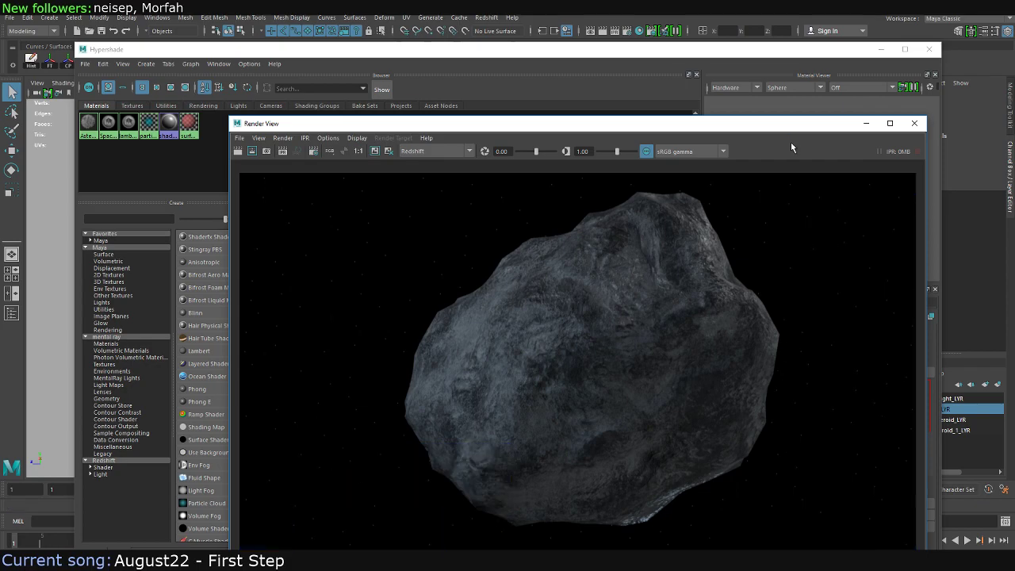
drag(780, 125, 741, 51)
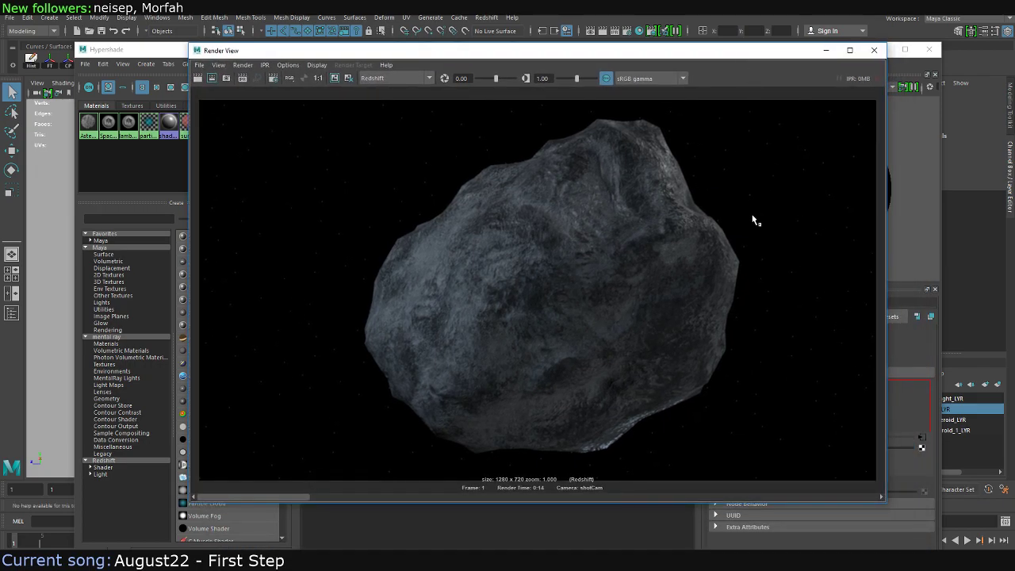
click(874, 50)
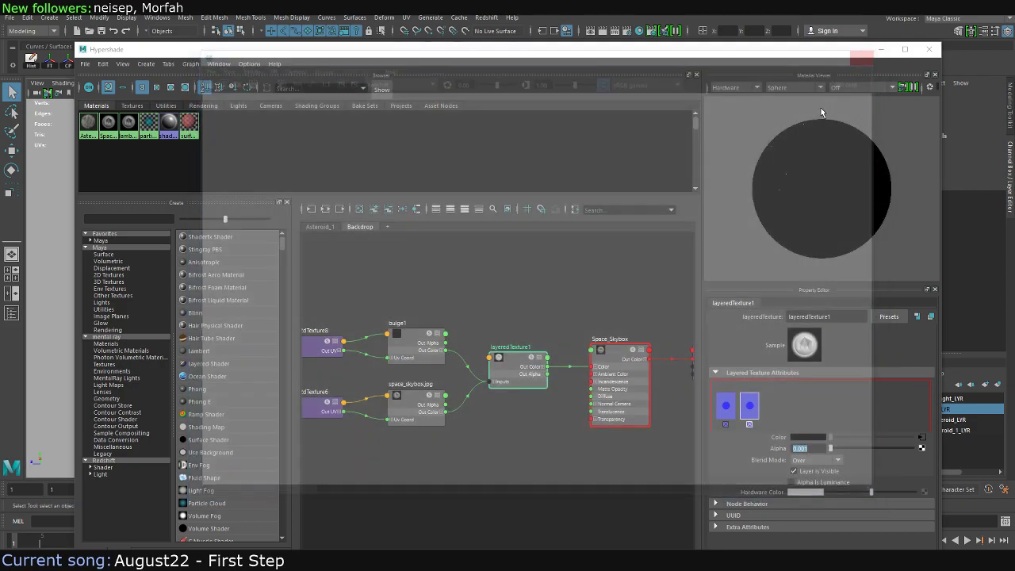
click(929, 49)
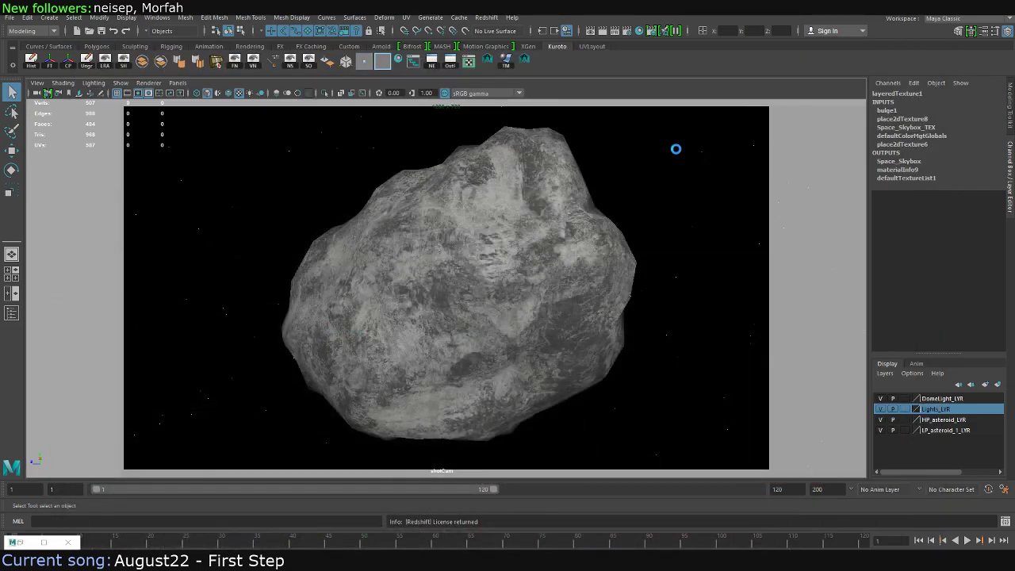
Check the renderer list in Render Settings without changing it
click(627, 30)
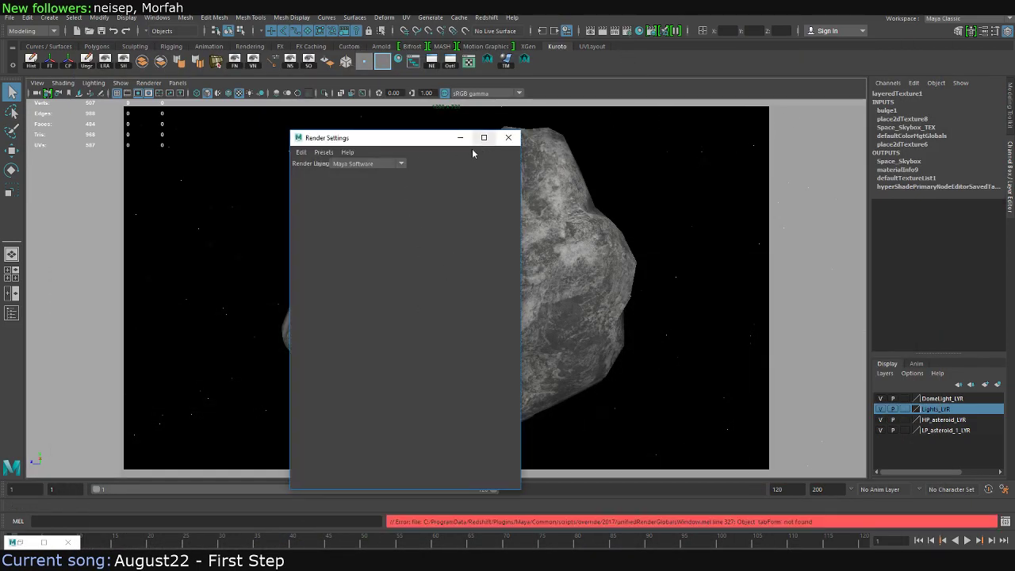
click(367, 165)
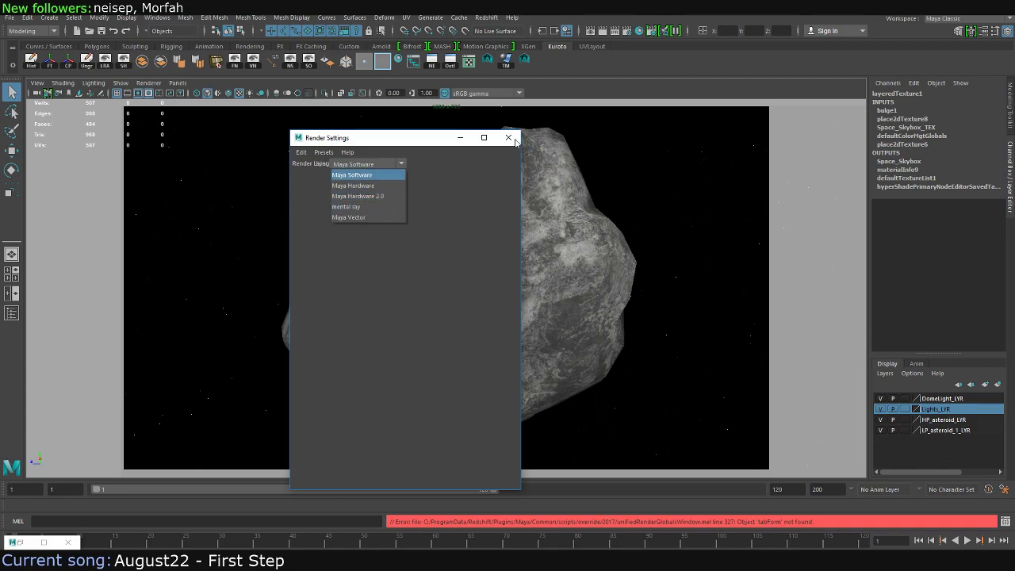
click(516, 141)
click(516, 141)
Confirm the Redshift plug-in stays loaded in the Plug-in Manager
click(216, 17)
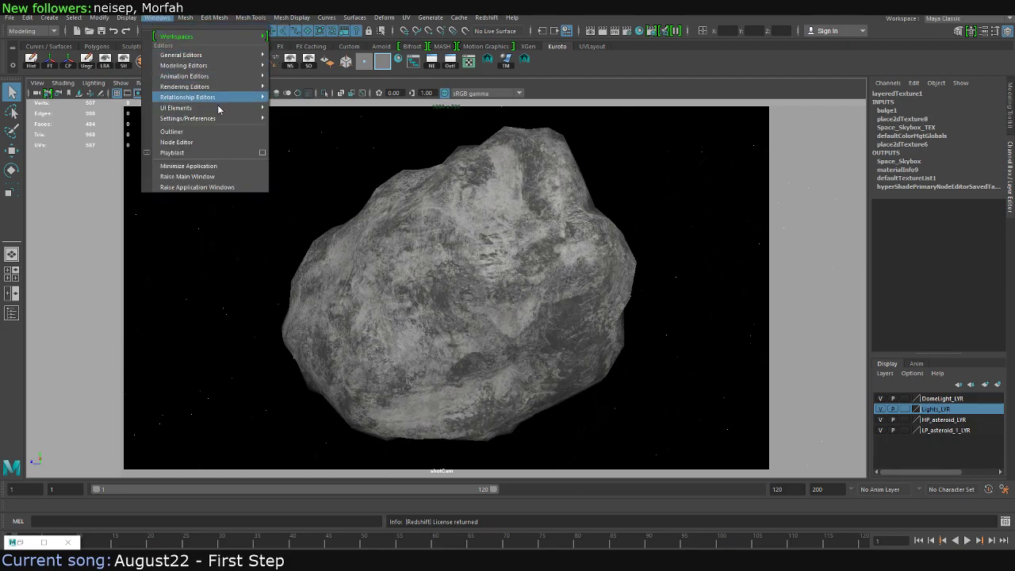
click(326, 208)
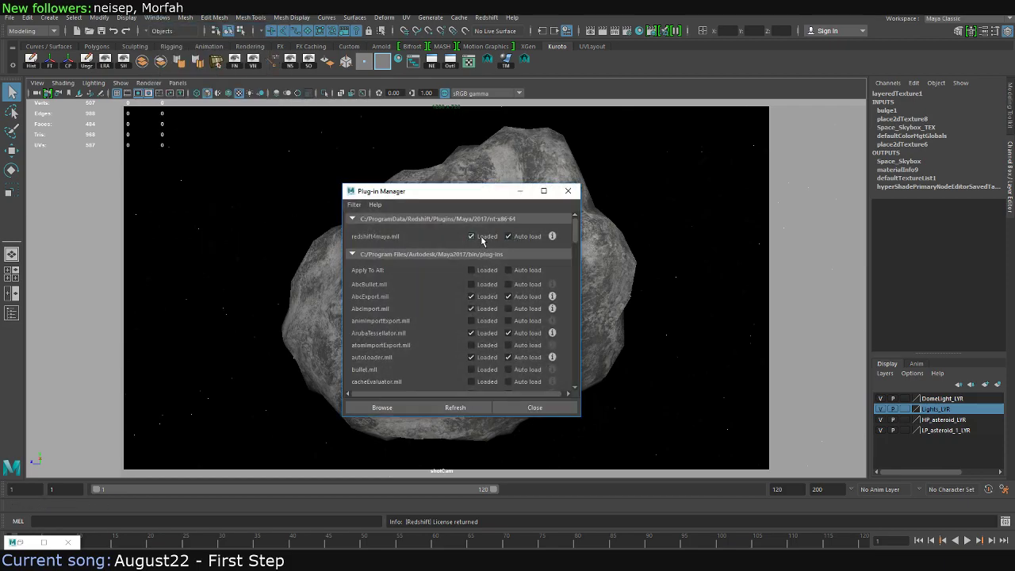
click(482, 238)
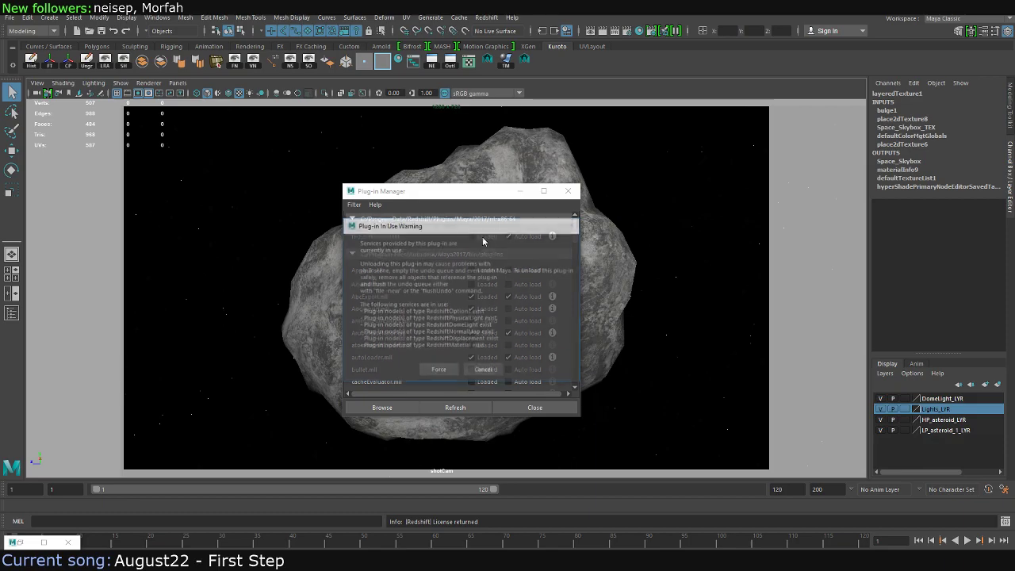
click(480, 370)
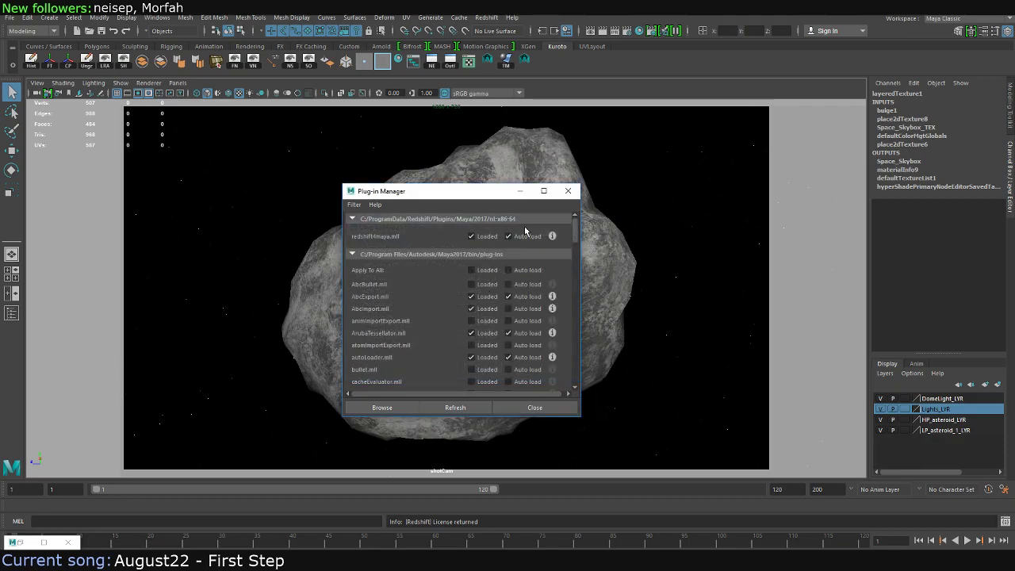
click(514, 406)
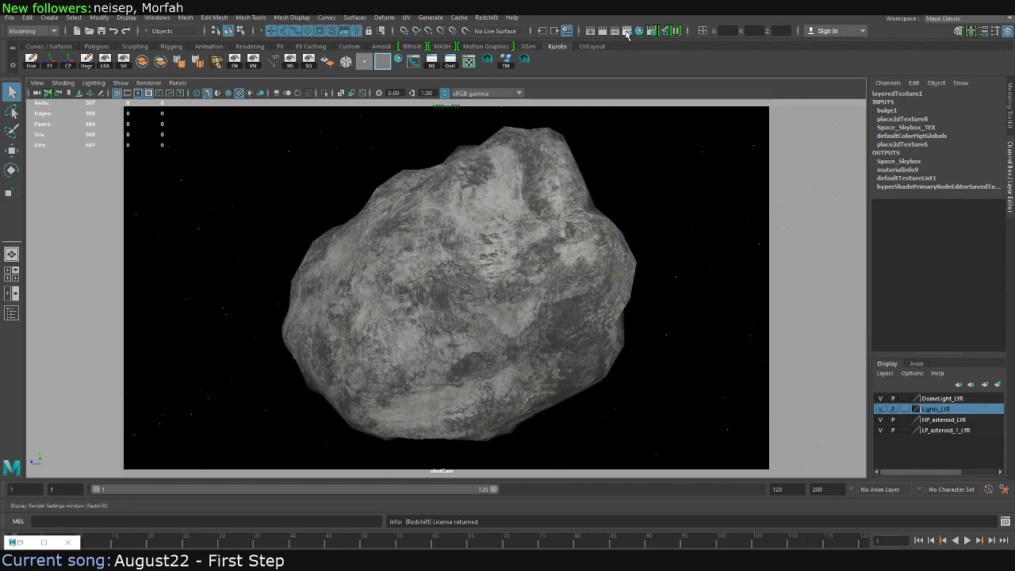
Keep Maya Software as the renderer, start a test render, and cancel it
click(627, 31)
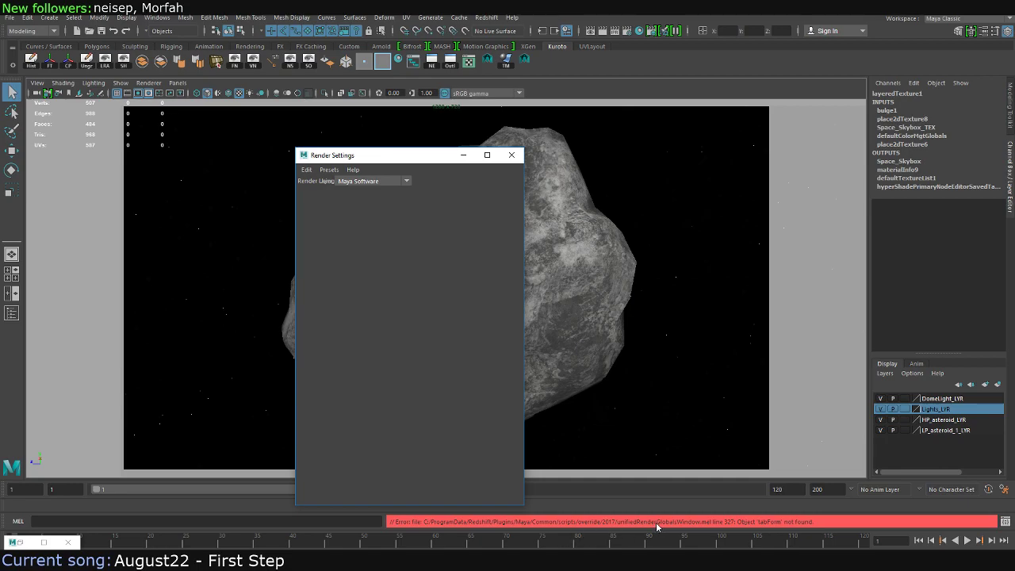
click(381, 183)
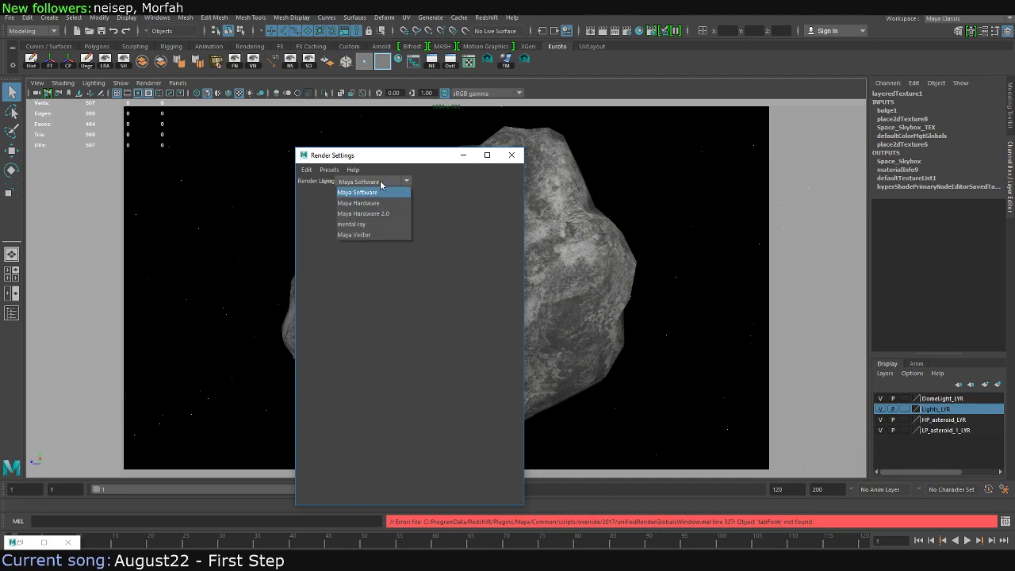
click(426, 256)
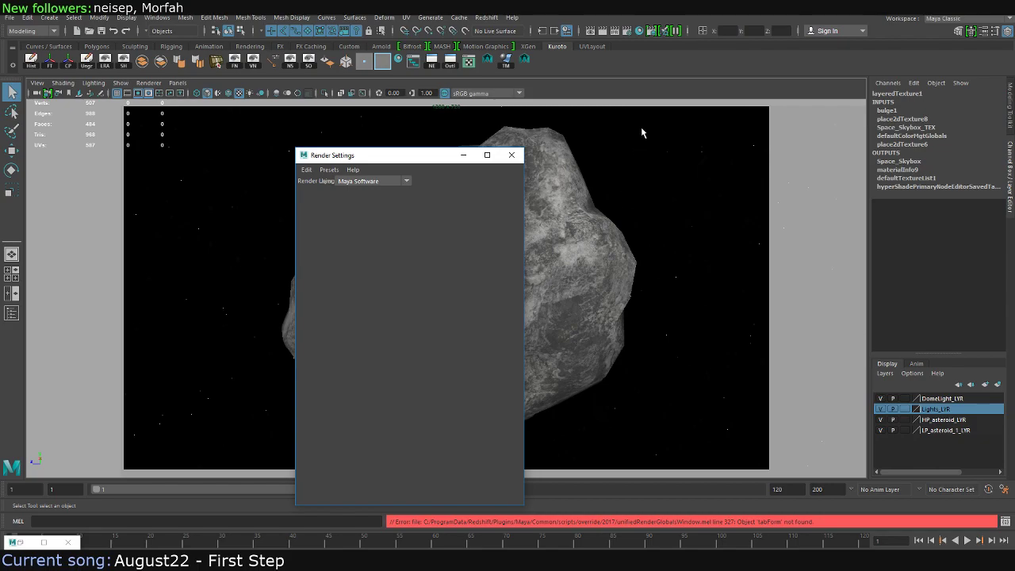
click(612, 30)
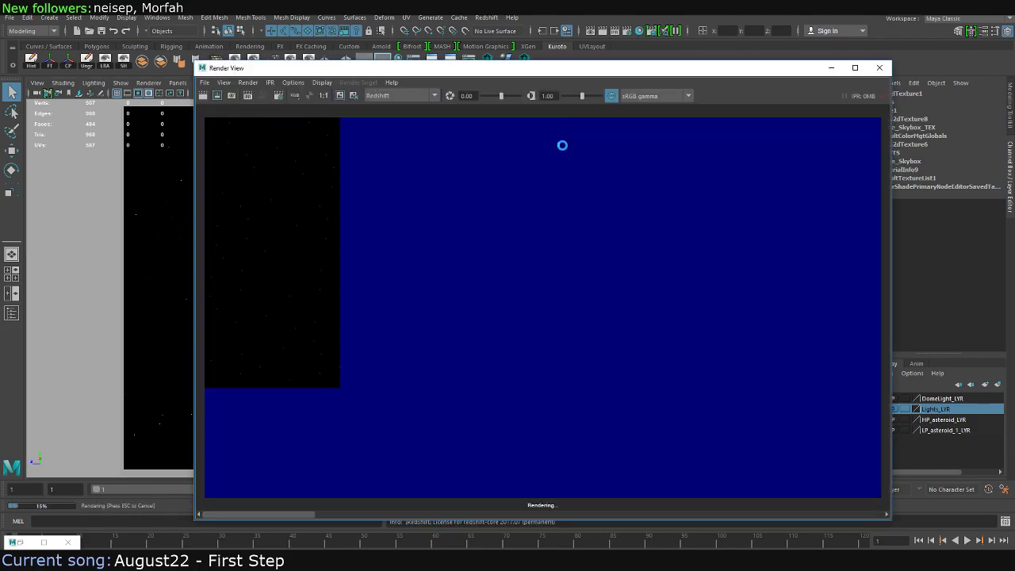
click(623, 180)
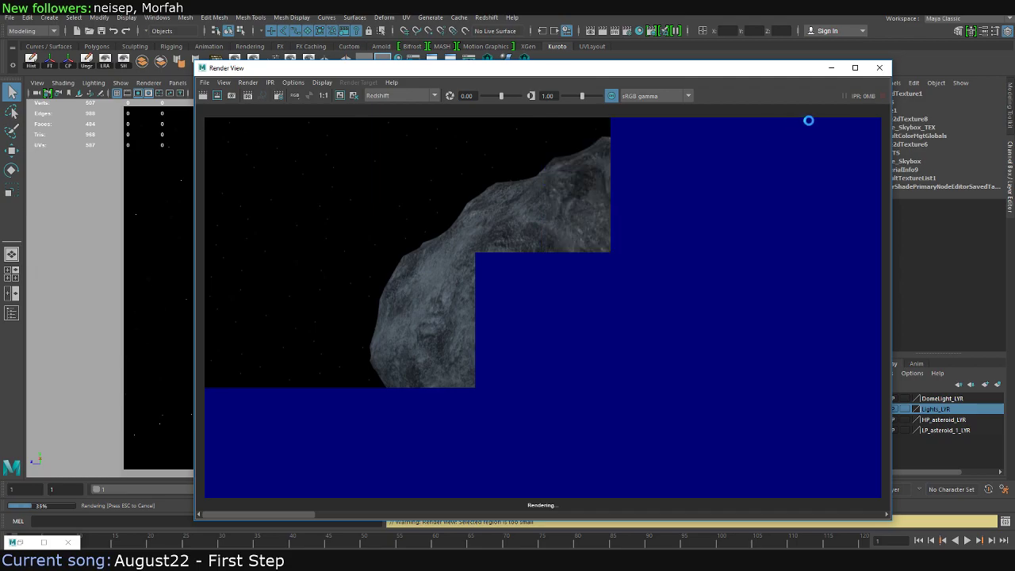
key(Escape)
click(880, 67)
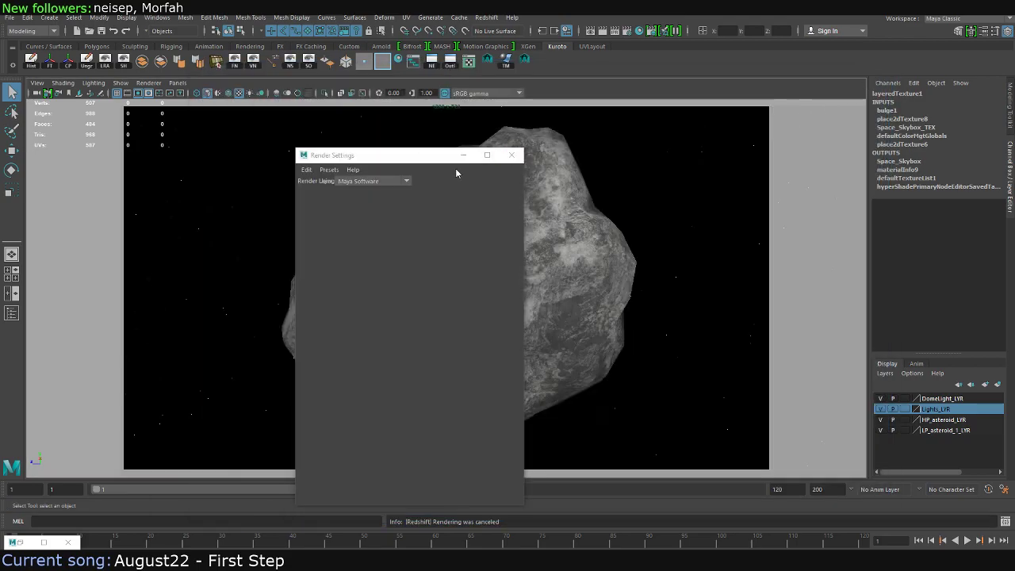
Recheck the renderer is unchanged and start a new empty scene
click(399, 182)
click(474, 161)
click(512, 155)
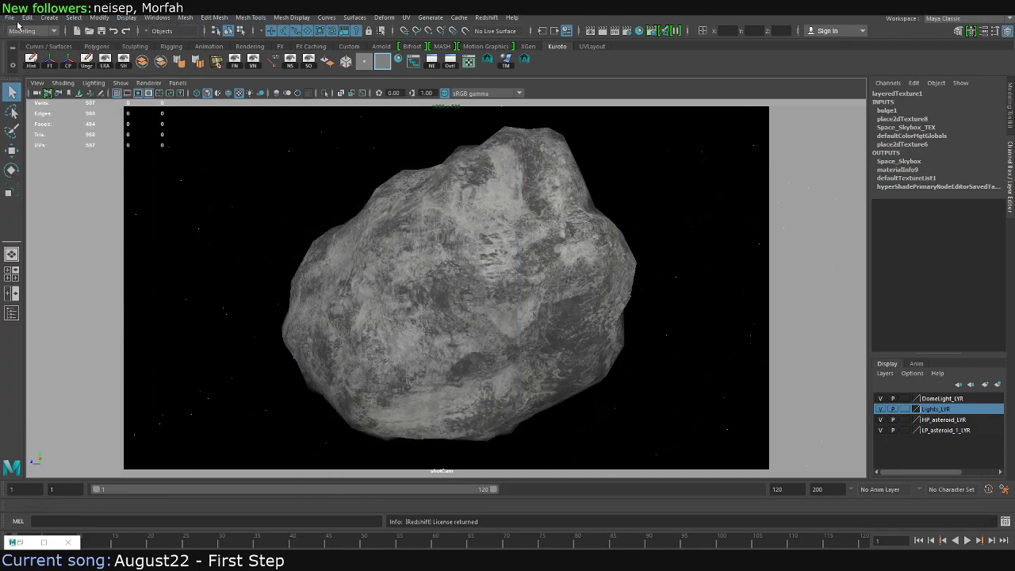
click(10, 17)
click(32, 36)
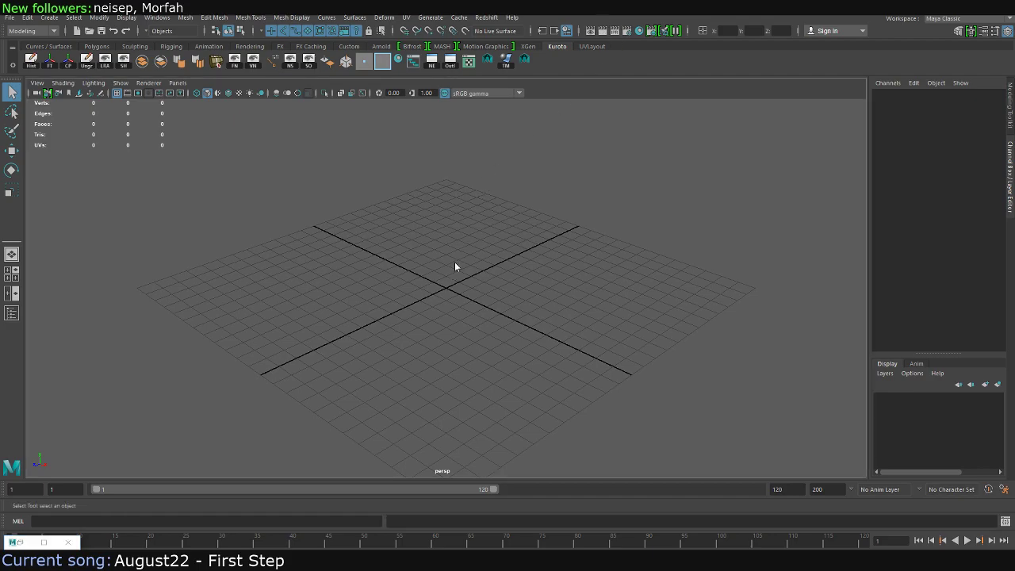
Create a polygon cylinder, scale it to about 1.4, and move it up
shift+right_drag(455, 262, 418, 268)
key(r)
drag(446, 290, 446, 222)
key(w)
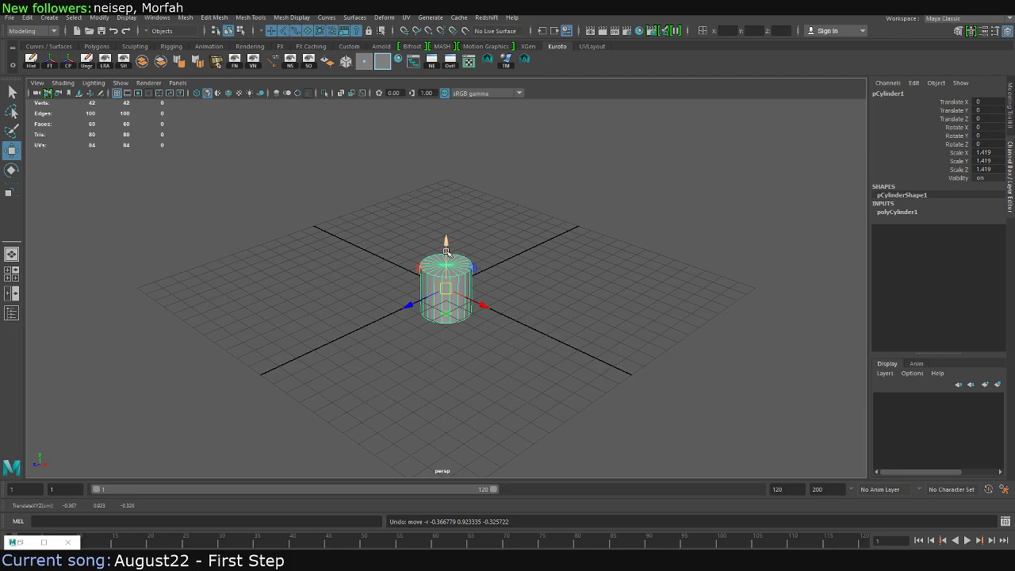
click(393, 207)
Add a polygon plane scaled up to 33.15 to cover the grid
shift+right_drag(401, 202, 302, 192)
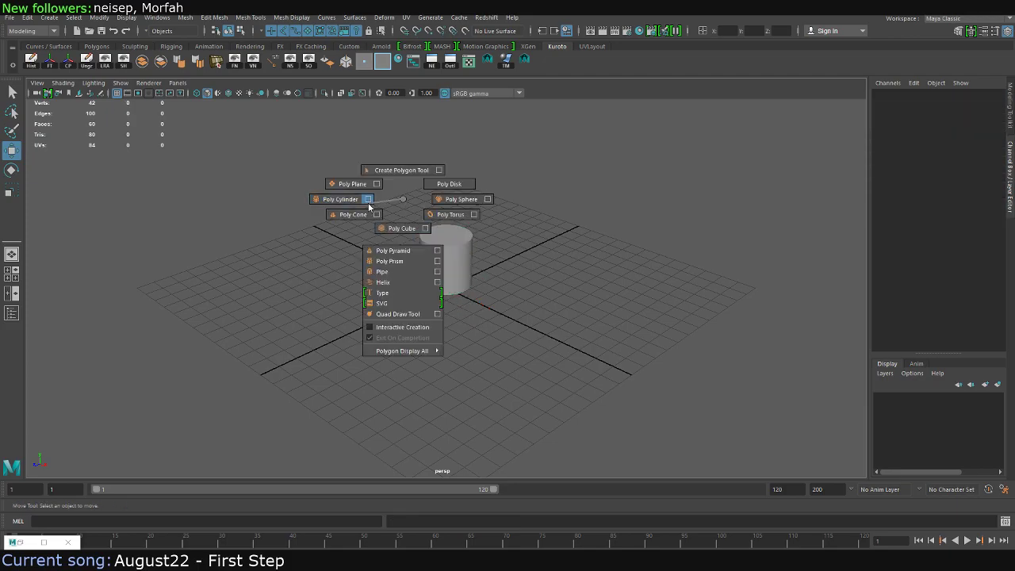
key(e)
key(r)
middle_drag(302, 192, 317, 200)
click(240, 161)
Check the Plug-in Manager and Render Settings, then open the Script Editor
click(49, 17)
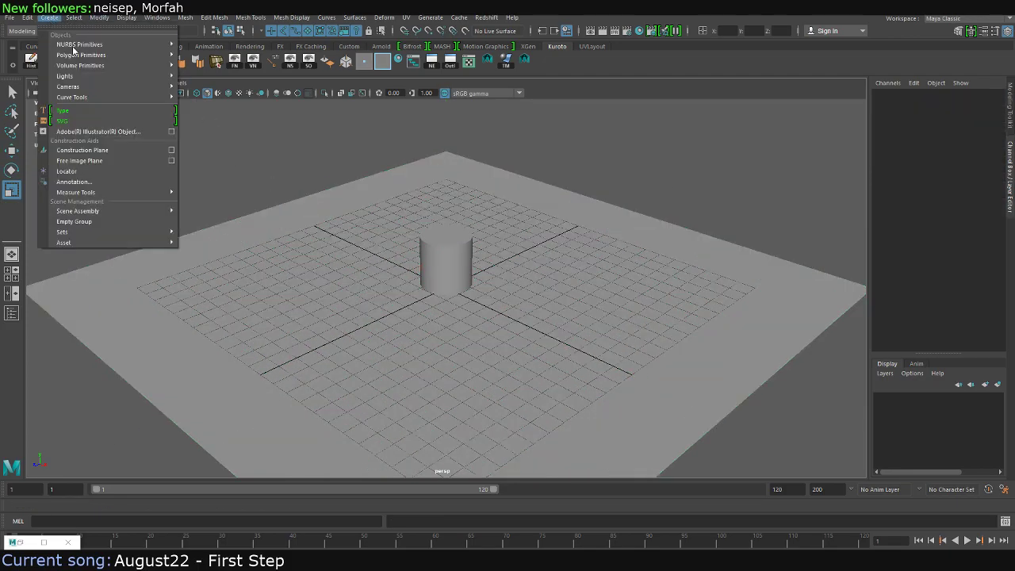
click(49, 17)
click(185, 18)
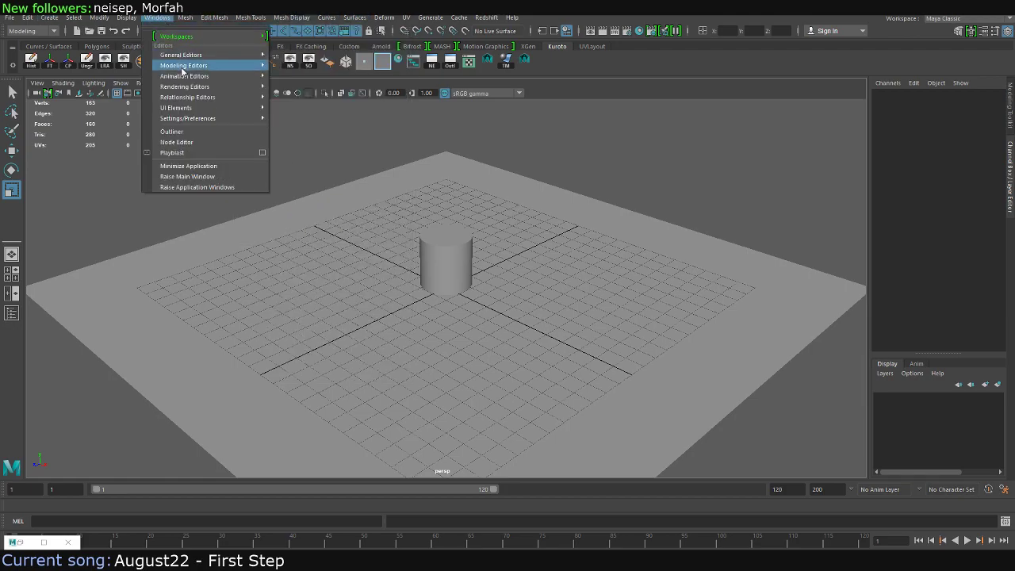
click(309, 207)
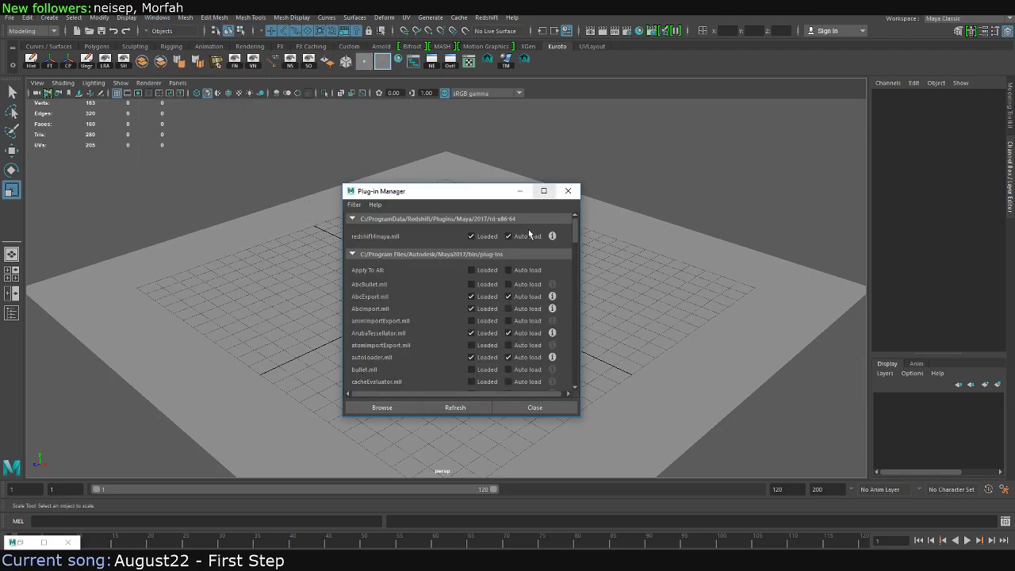
click(568, 191)
click(627, 31)
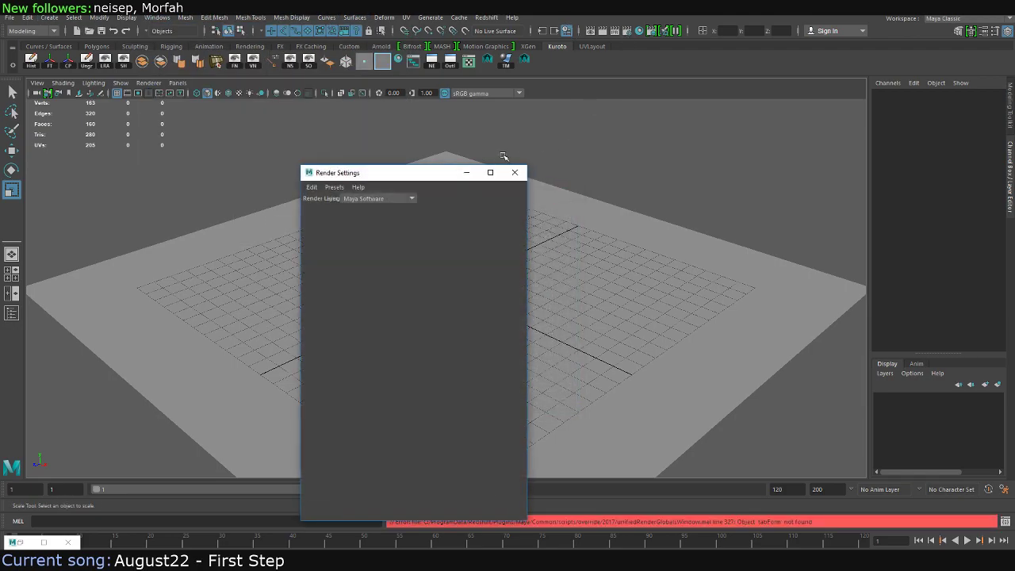
click(395, 199)
click(396, 204)
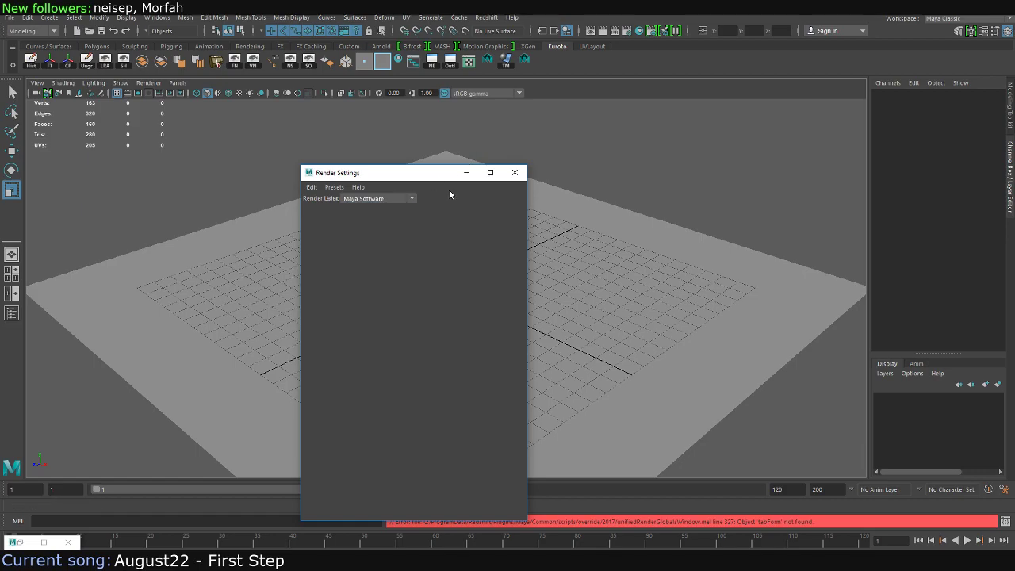
click(515, 172)
click(1004, 521)
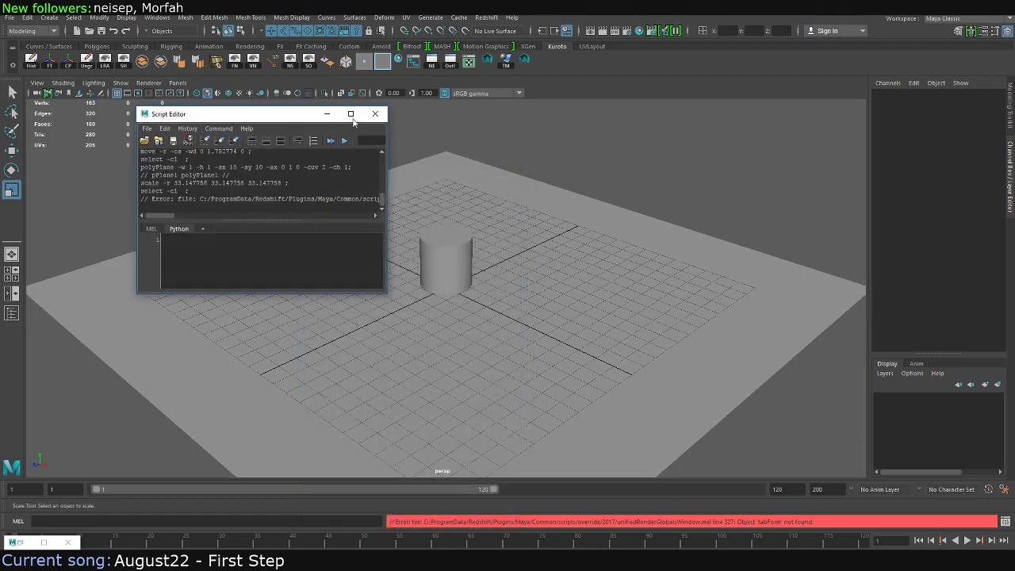
Select the whole Redshift 'tabForm' error line in the maximized Script Editor and switch to the browser
click(351, 114)
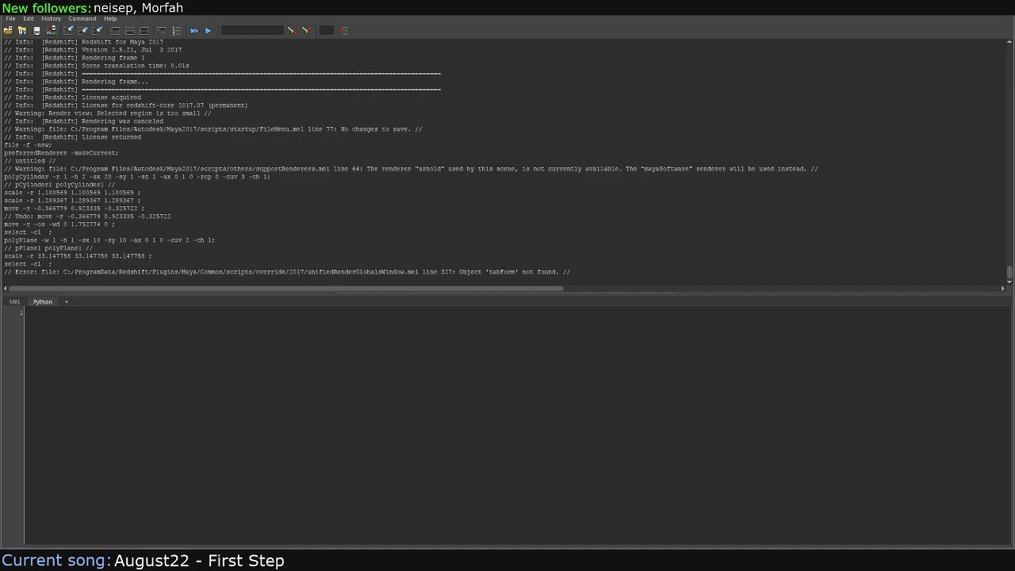
double_click(99, 271)
click(161, 277)
double_click(194, 271)
mouse_move(463, 271)
mouse_down()
mouse_move(560, 271)
mouse_move(490, 271)
mouse_up()
click(532, 272)
mouse_move(578, 271)
mouse_down()
mouse_move(70, 271)
mouse_move(560, 271)
mouse_up()
mouse_move(447, 280)
mouse_down()
mouse_move(8, 272)
mouse_move(607, 276)
mouse_move(5, 271)
mouse_up()
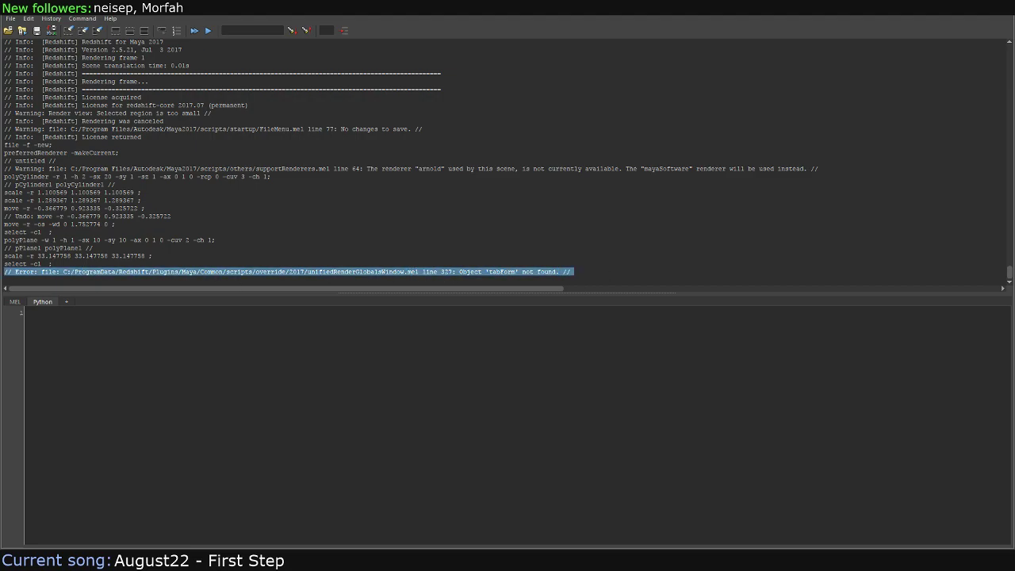
click(295, 266)
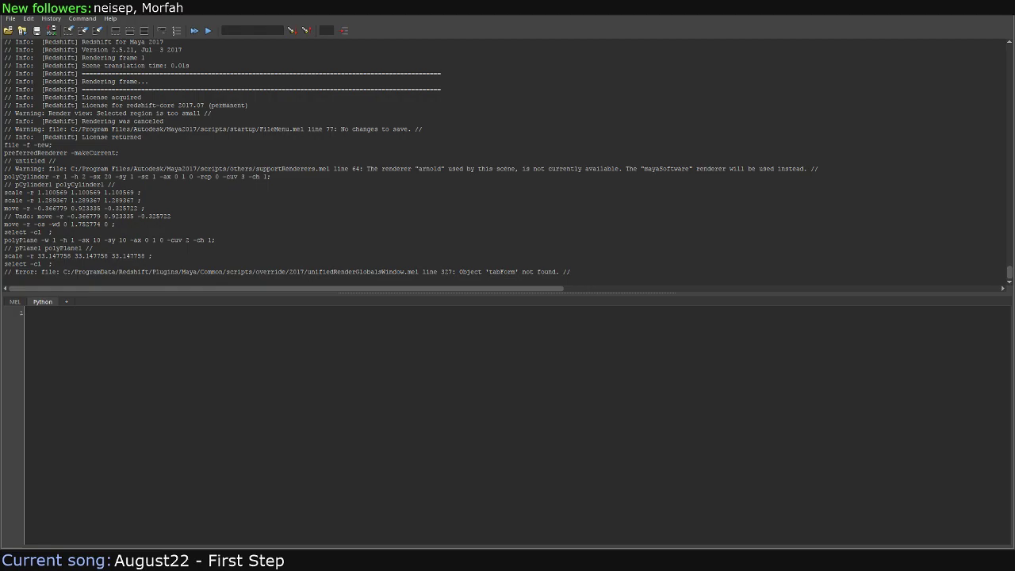
key(alt+Tab)
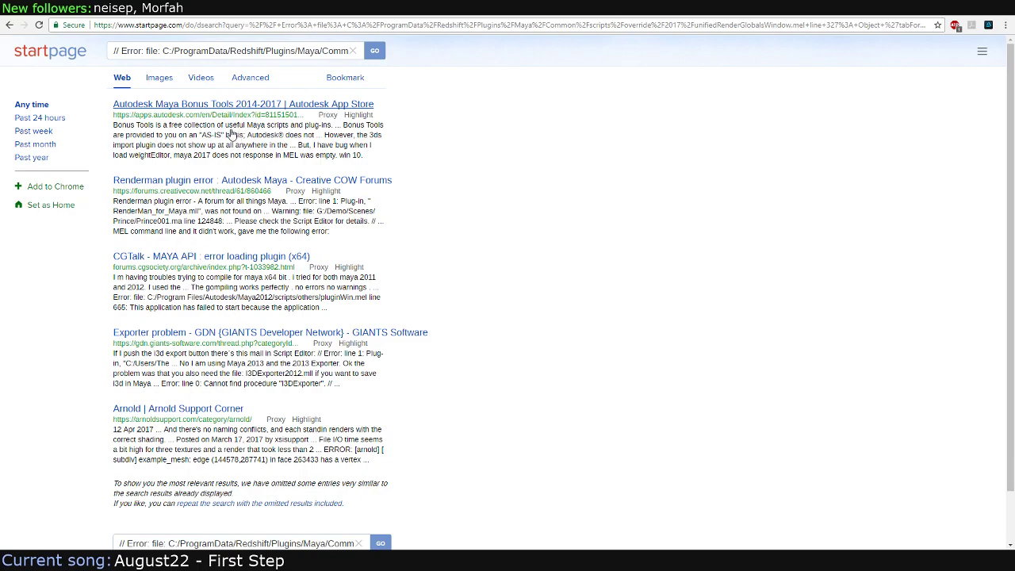
Trim the leading error prefix from the Startpage query and search again
click(116, 50)
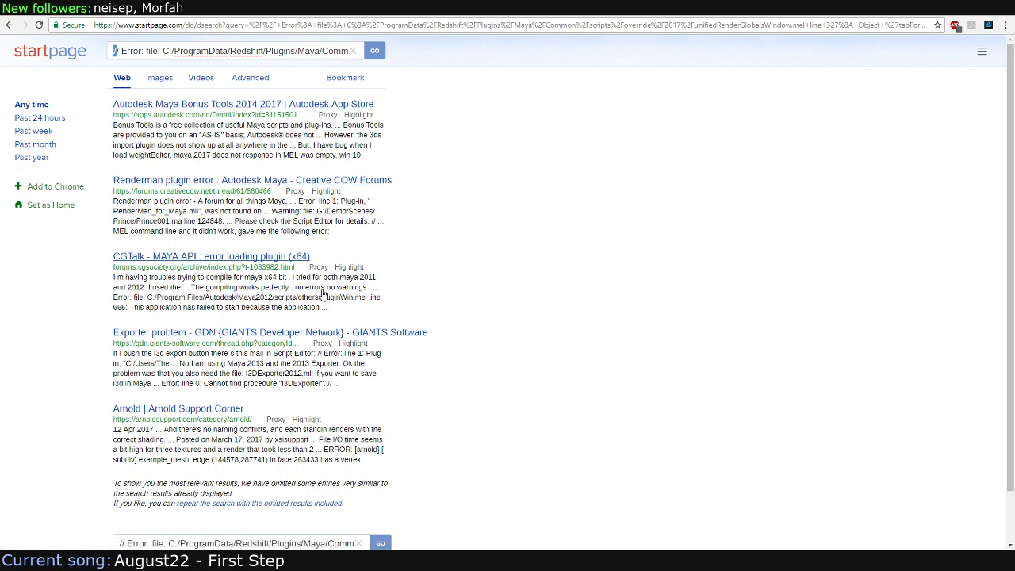
key(BackSpace)
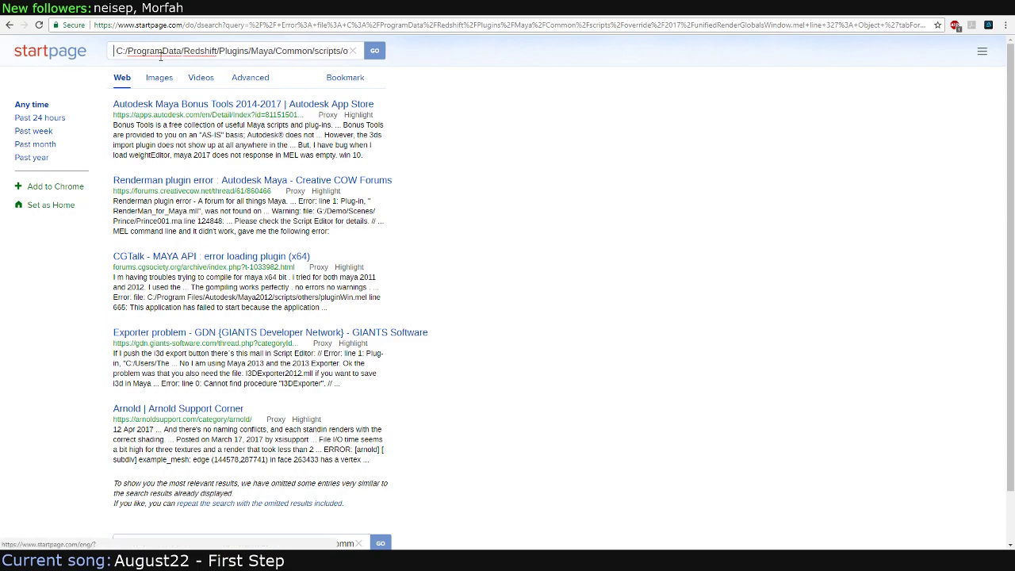
key(Return)
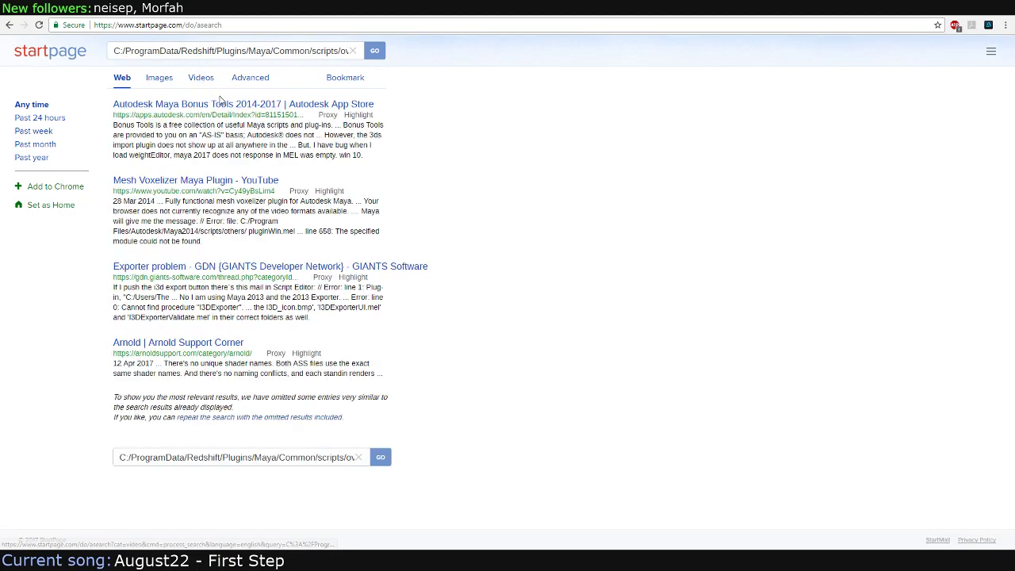
Search Google for the full pasted error and open the Google Groups thread
click(280, 24)
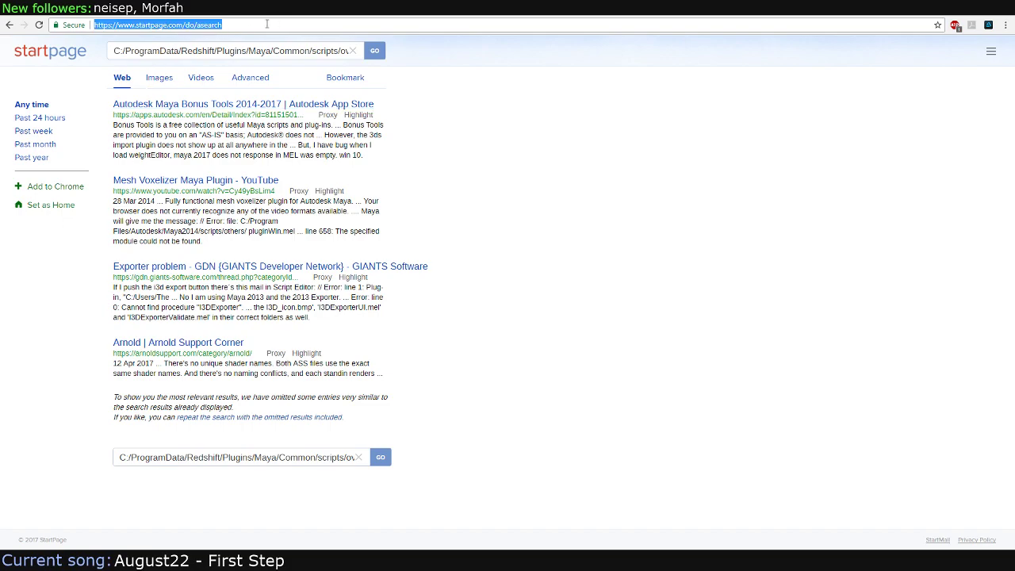
text(gl)
key(Return)
key(ctrl+v)
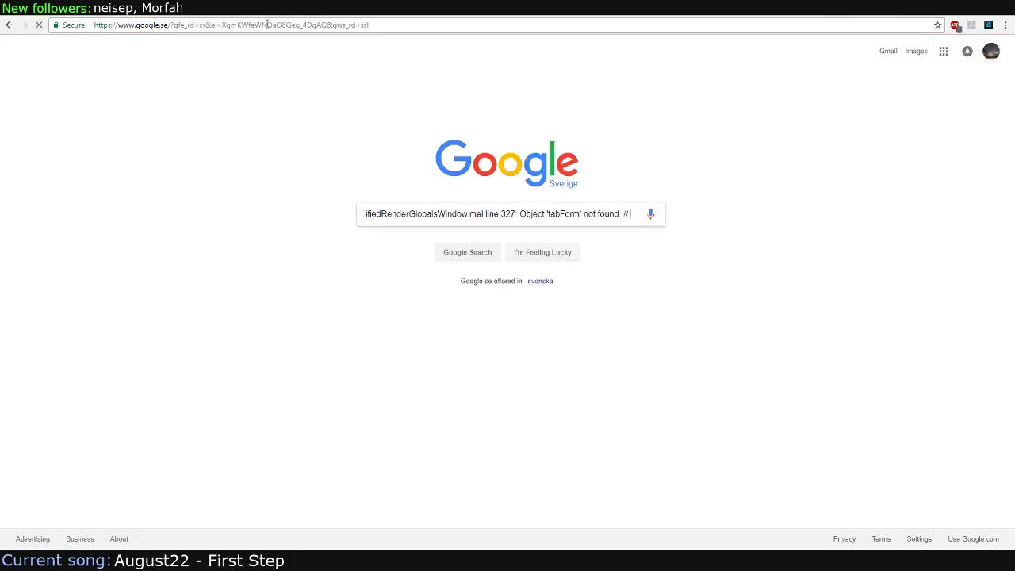
key(Return)
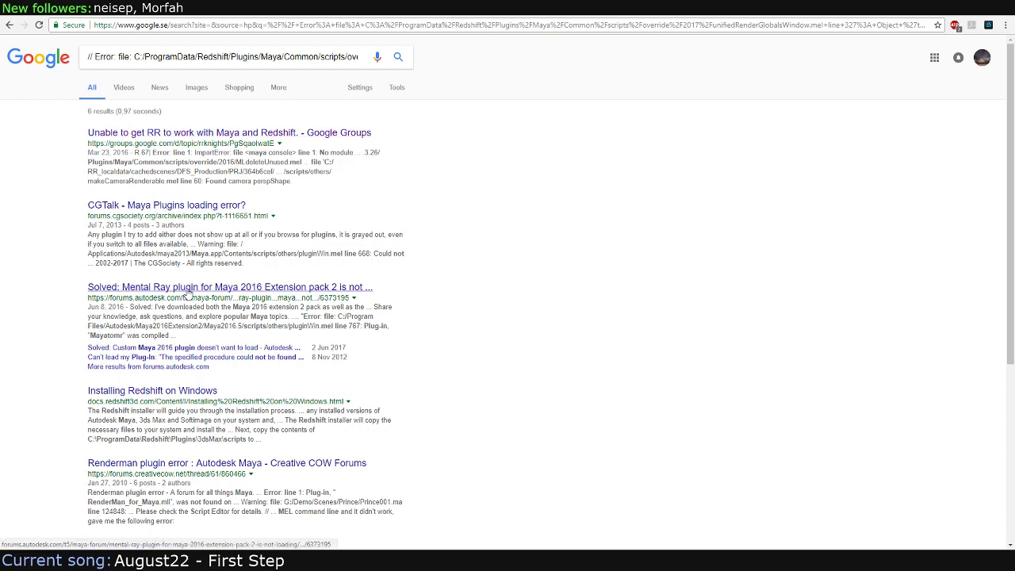
key(alt+Right)
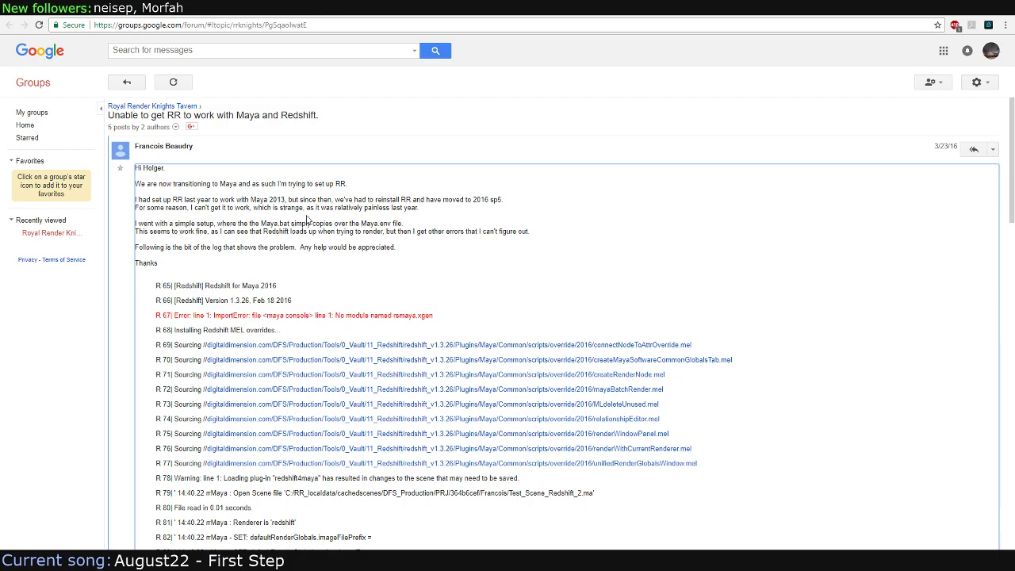
Read down the Redshift Google Groups thread through its last reply
scroll(463, 262, down, 3)
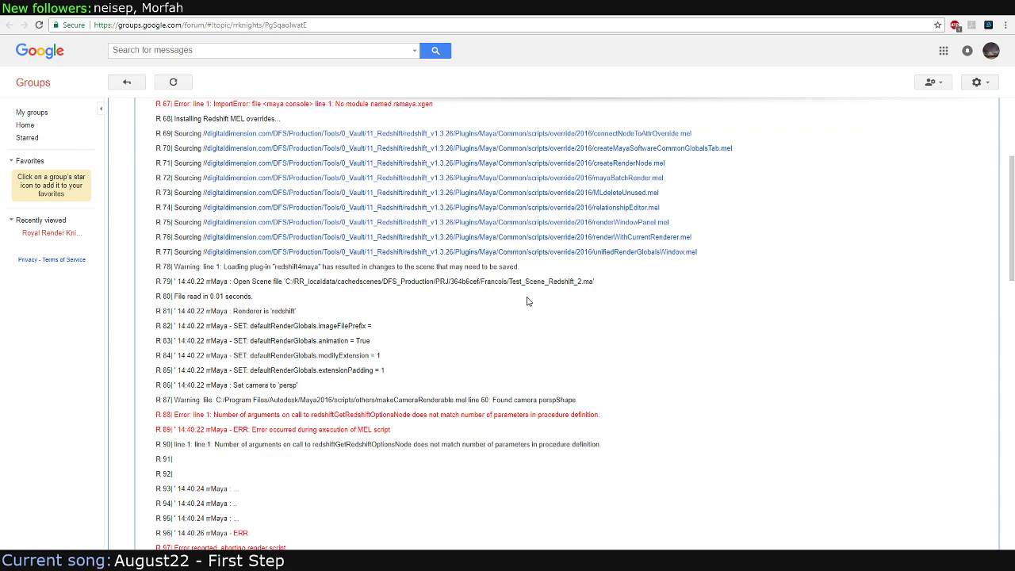
scroll(528, 301, up, 2)
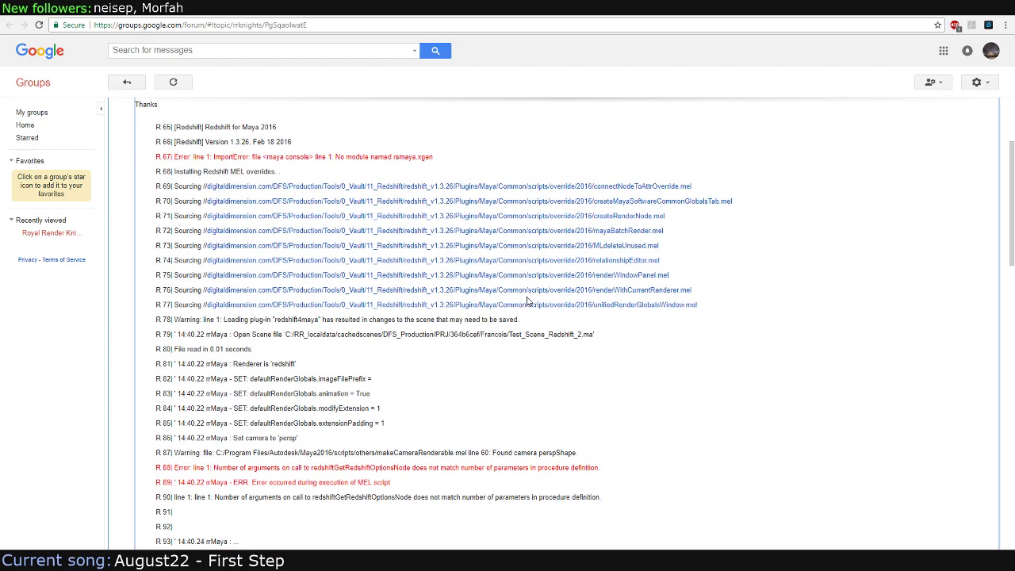
scroll(528, 299, down, 2)
scroll(528, 297, down, 5)
scroll(528, 299, down, 5)
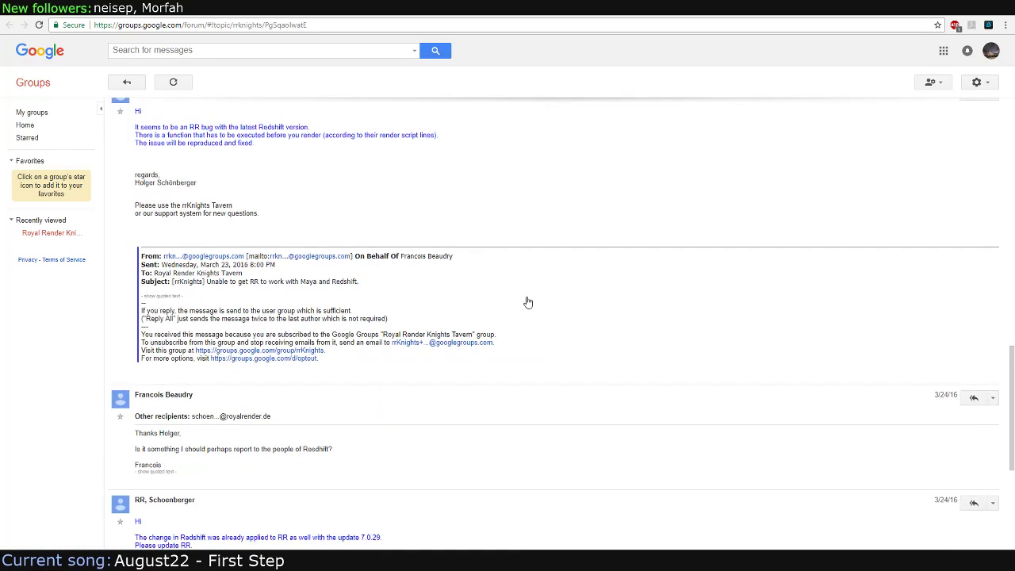
scroll(528, 302, up, 2)
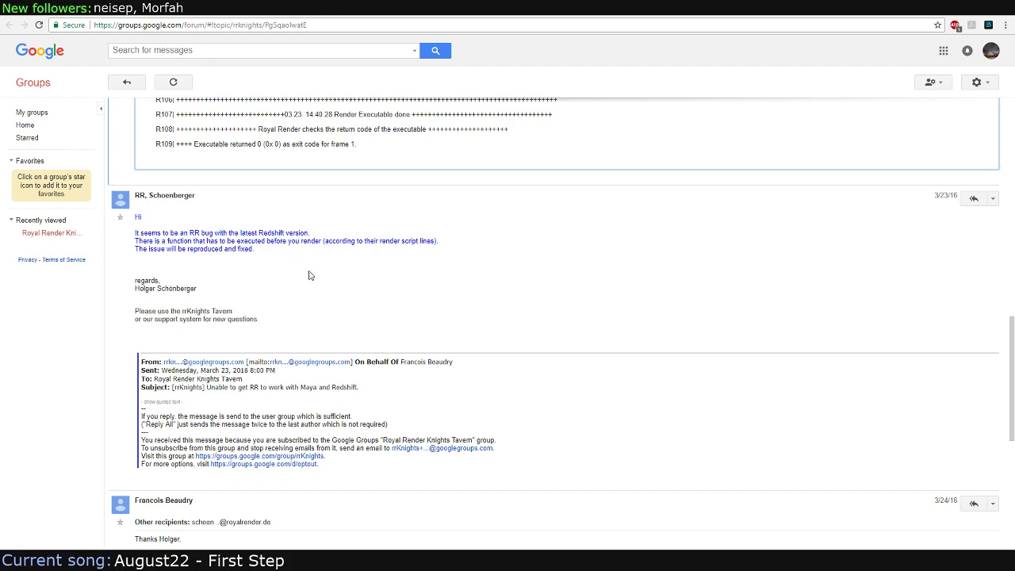
scroll(312, 278, down, 1)
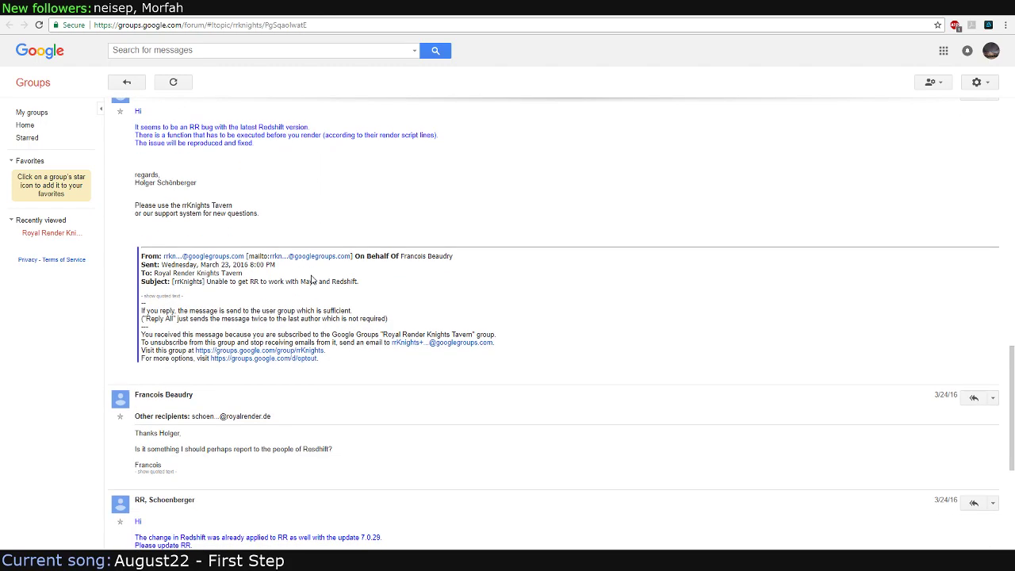
scroll(312, 279, down, 1)
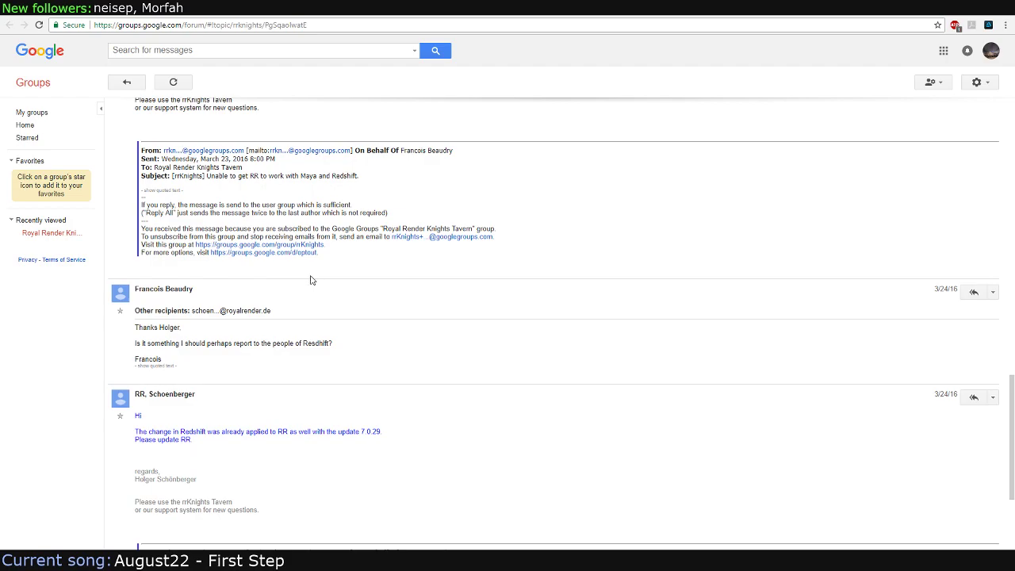
scroll(359, 290, down, 1)
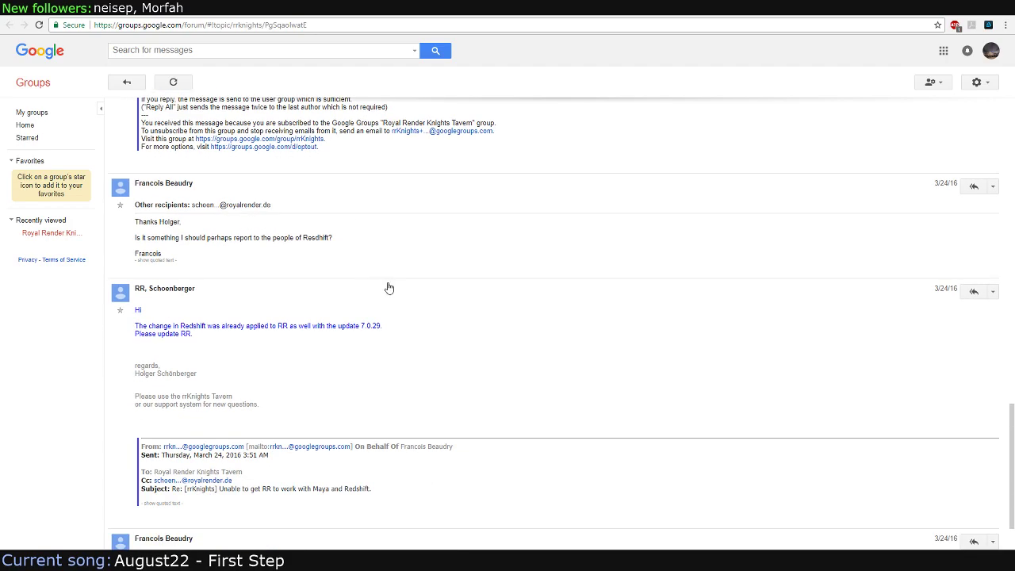
scroll(389, 287, down, 1)
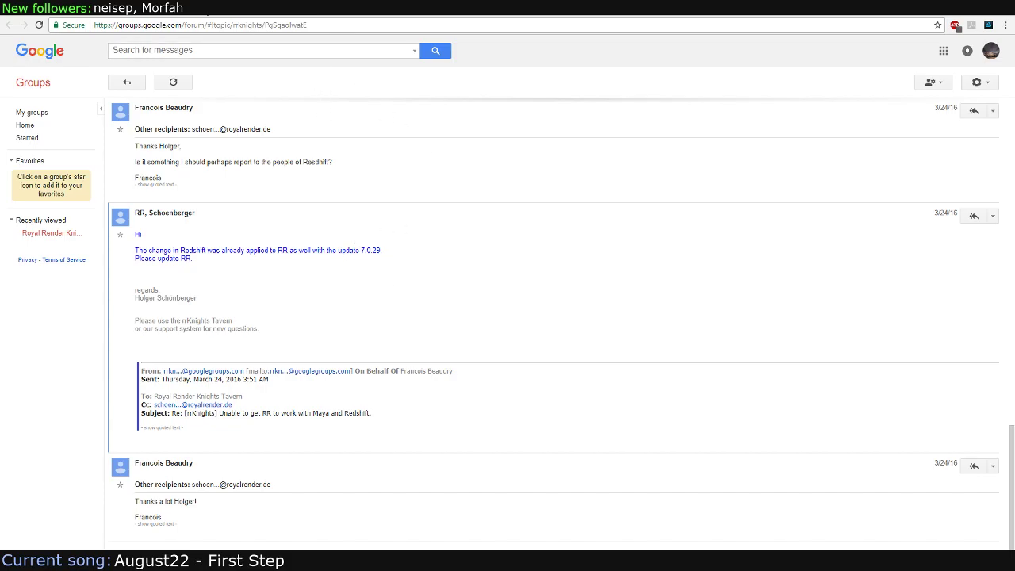
Scroll back to the top, return to the results, and switch back to Maya's Script Editor
scroll(285, 130, up, 3)
scroll(285, 129, up, 5)
scroll(285, 130, up, 5)
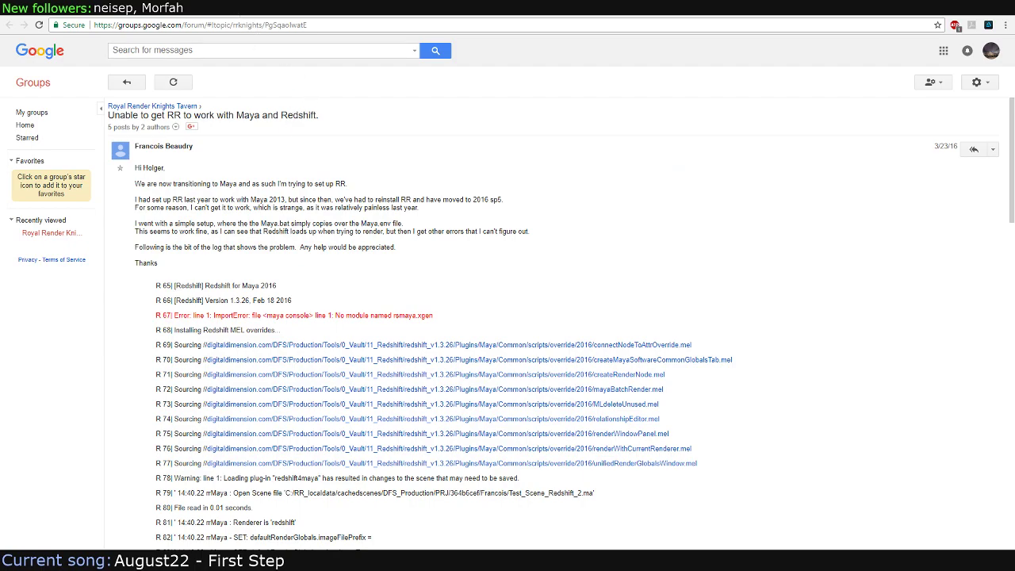
key(alt+Left)
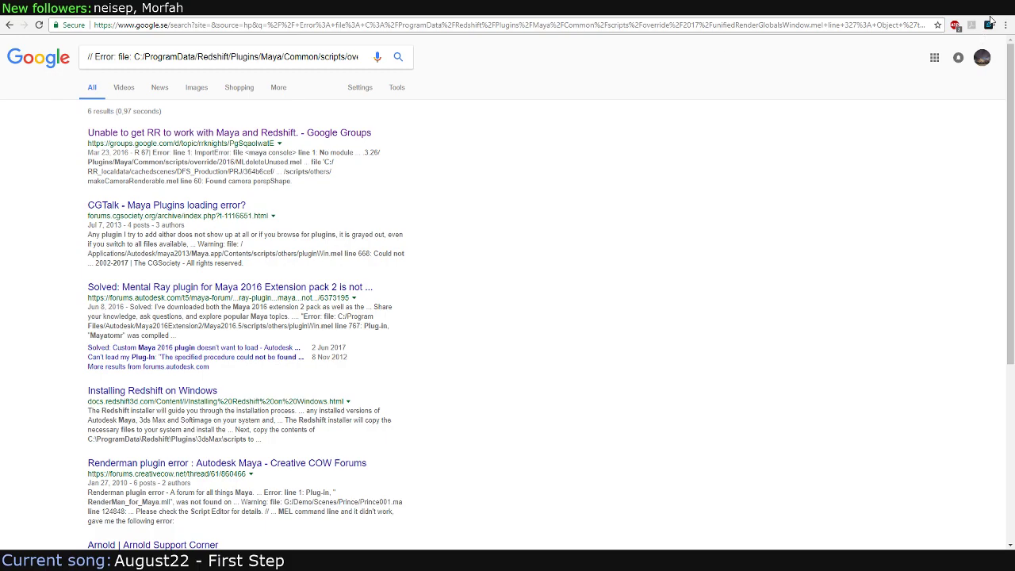
key(alt+Tab)
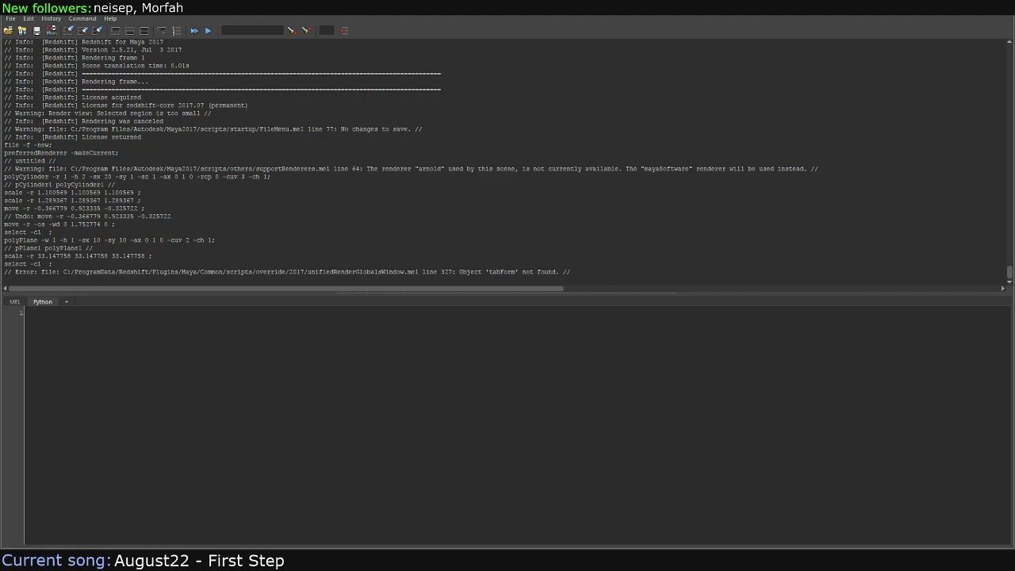
Close the Script Editor and confirm Render Settings lists no Redshift renderer, leaving Maya Software
drag(560, 272, 311, 272)
click(1008, 21)
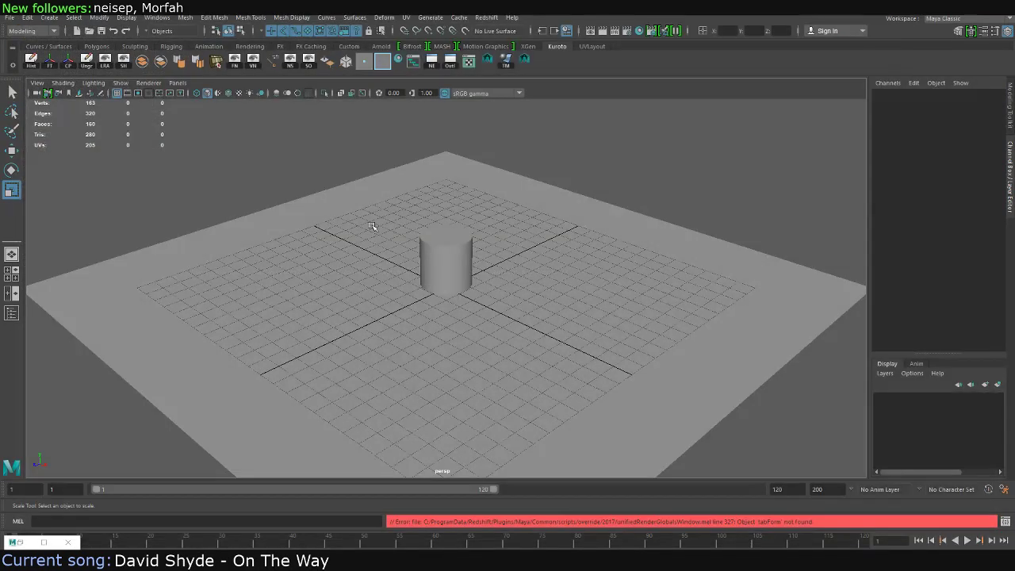
click(628, 31)
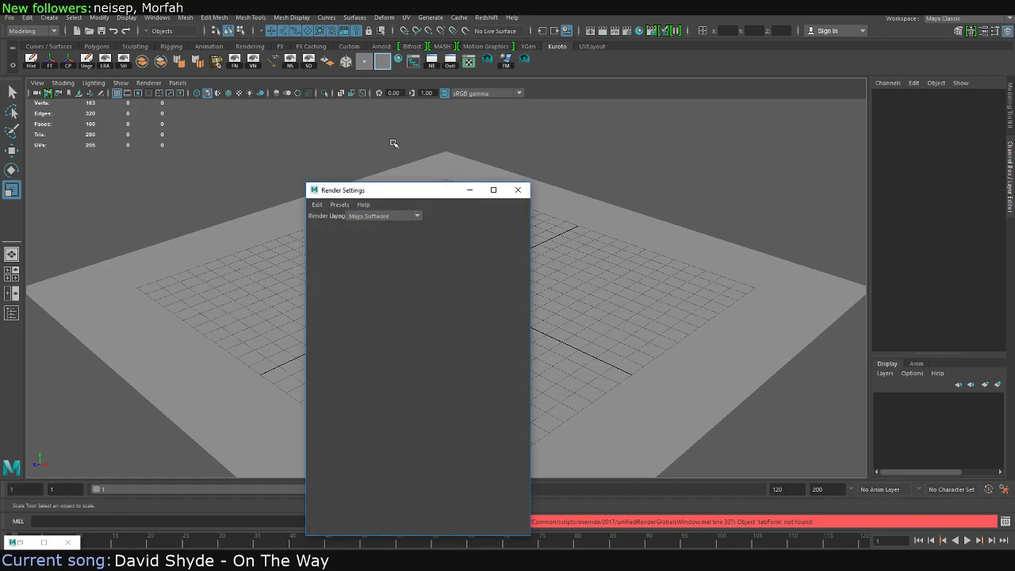
click(388, 218)
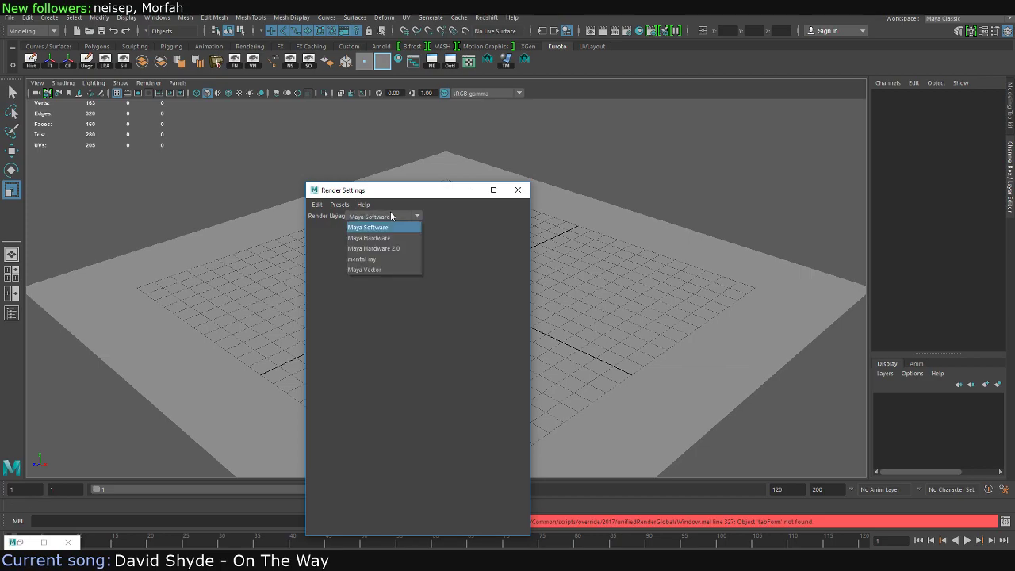
click(403, 198)
drag(403, 198, 425, 155)
click(437, 171)
click(544, 149)
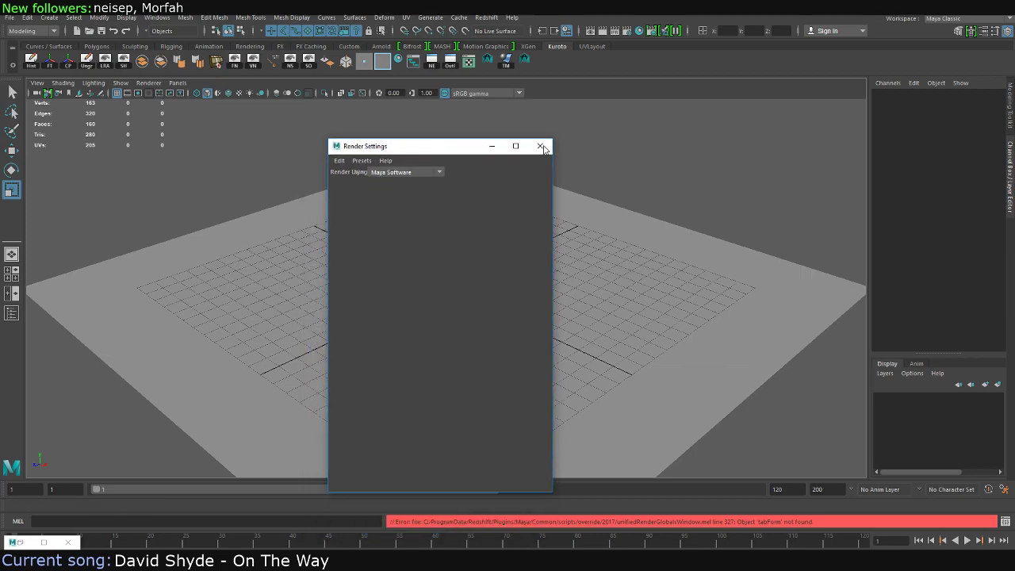
click(541, 147)
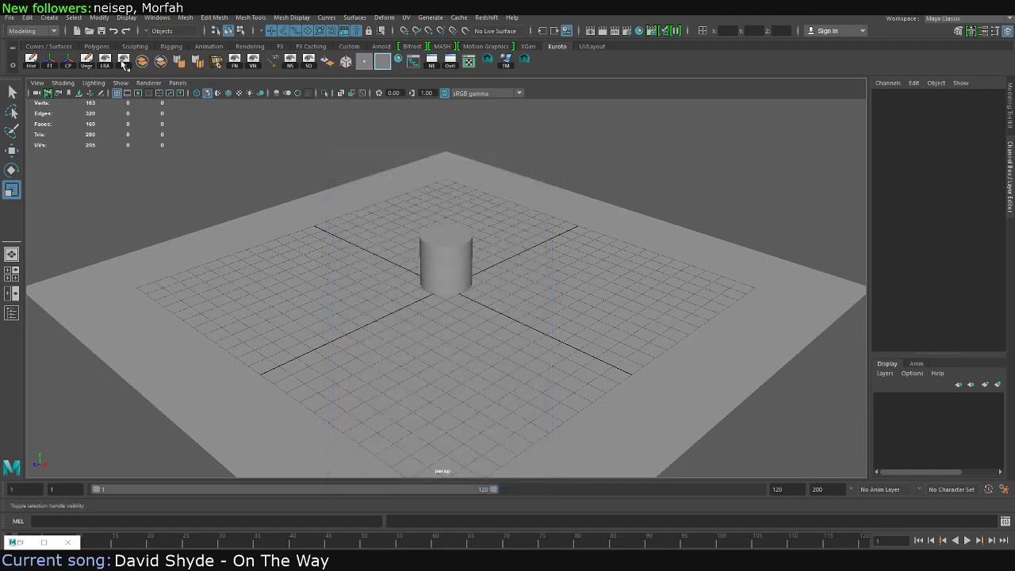
Open 2017-08-08_asteroidMeteoroid.mb without saving the untitled scene
click(16, 19)
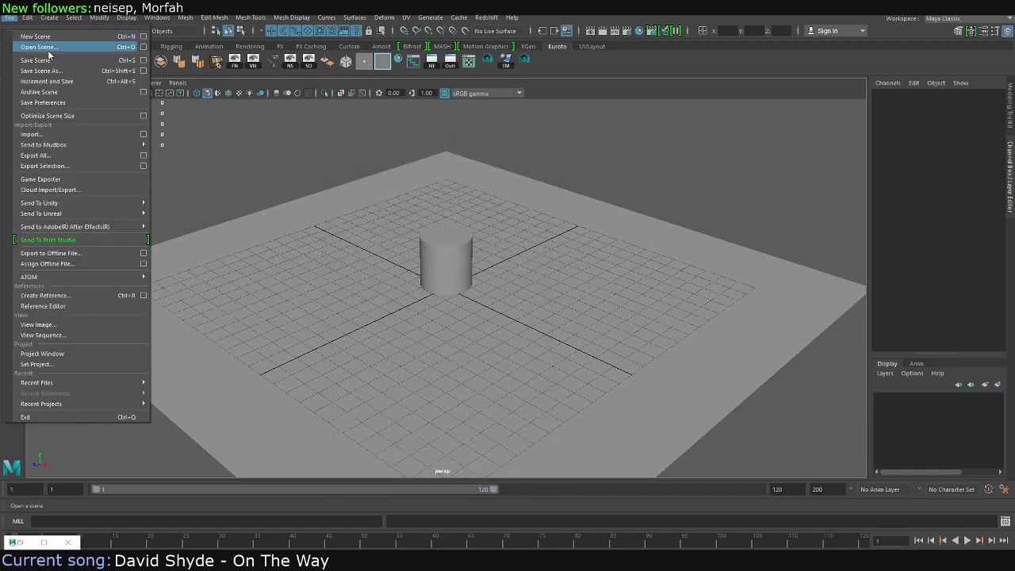
click(53, 49)
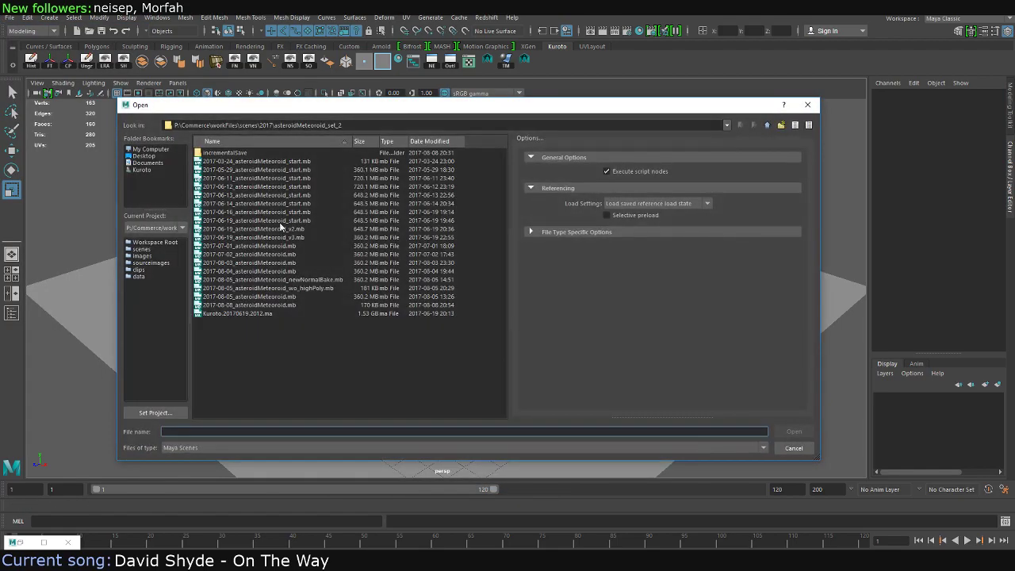
click(270, 307)
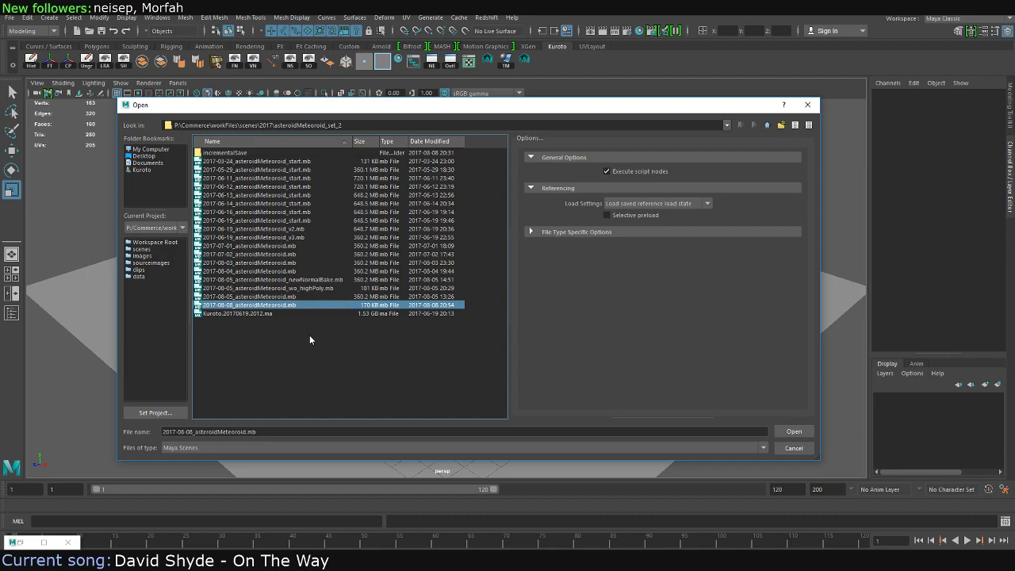
key(Return)
click(516, 287)
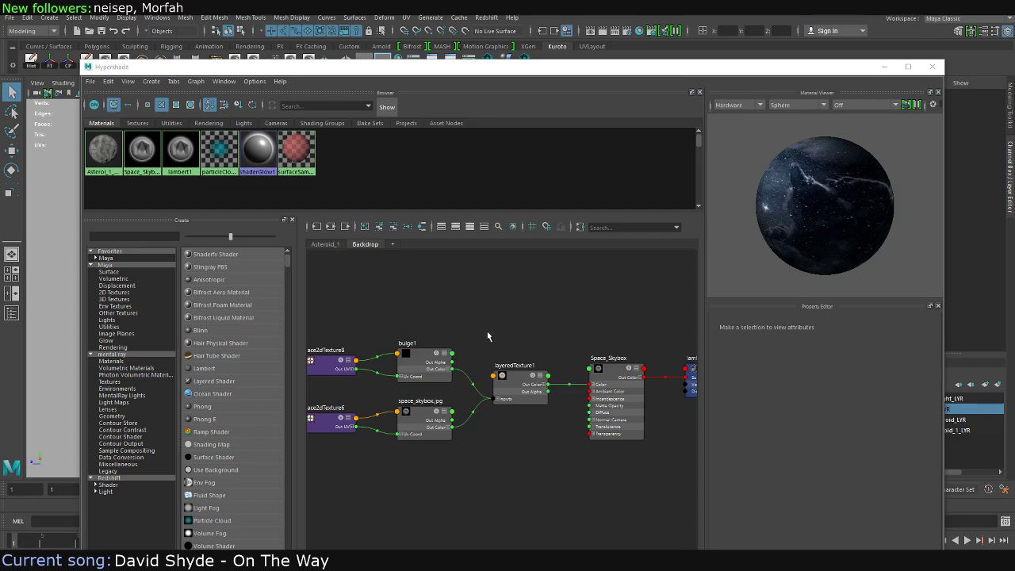
Inspect the space_skybox.jpg and layeredTexture1 nodes, then close the Hypershade
click(522, 298)
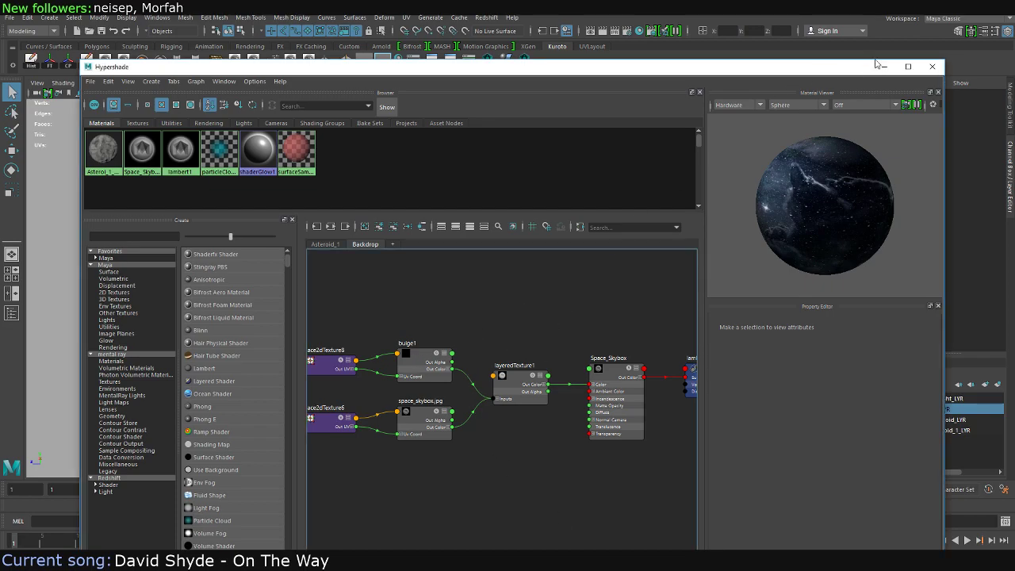
click(447, 418)
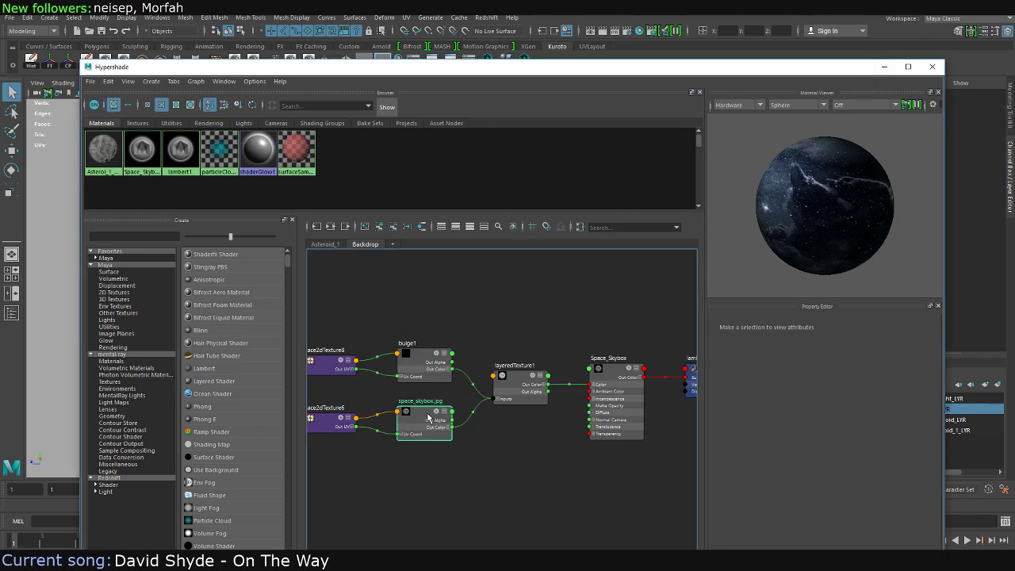
click(516, 385)
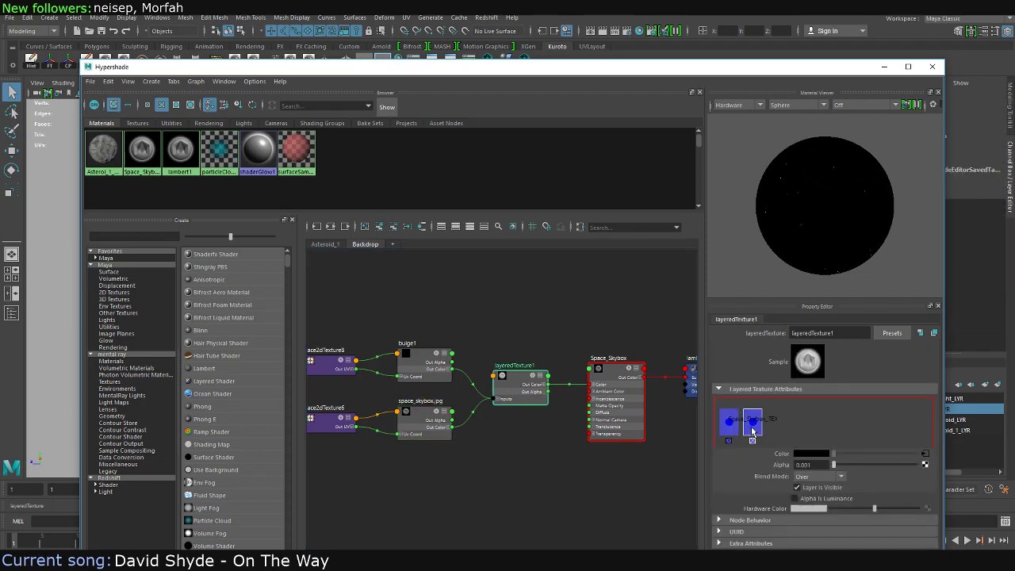
click(625, 267)
click(884, 66)
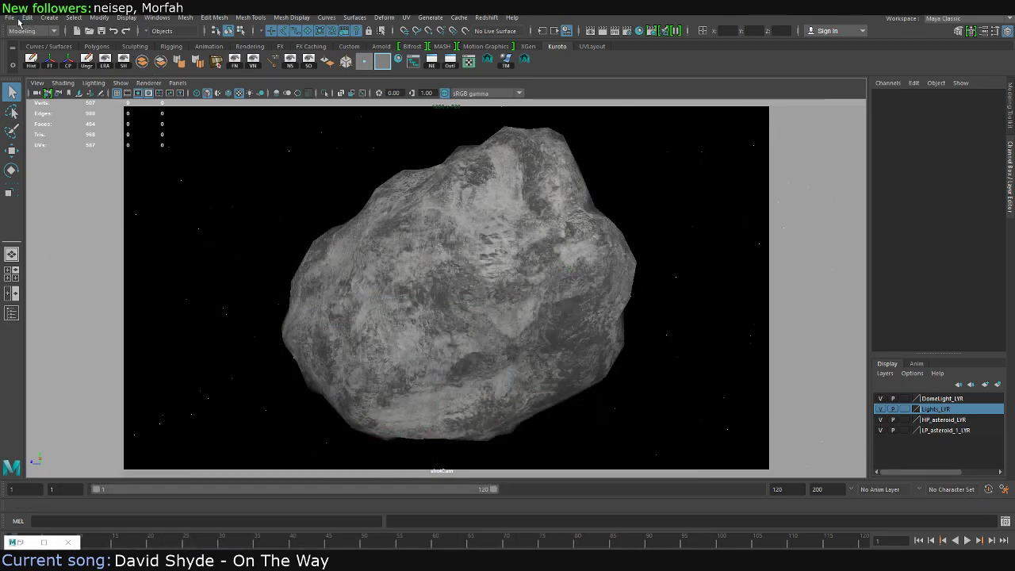
Render the asteroid with Redshift from a rotated view and close the finished render
click(17, 21)
click(17, 21)
mouse_move(468, 127)
alt+mouse_down()
mouse_move(456, 176)
mouse_move(508, 143)
alt+mouse_up()
click(603, 30)
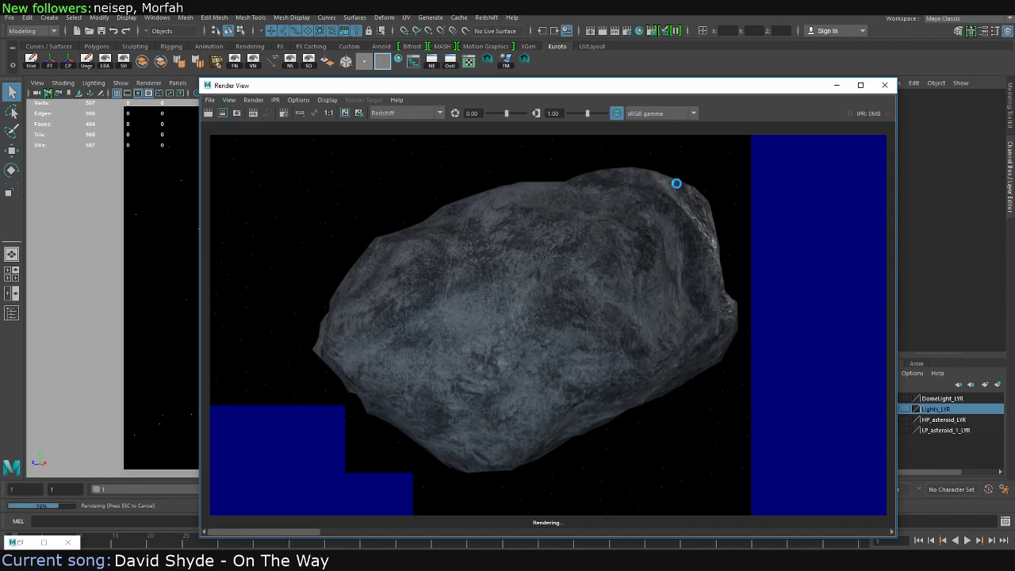
click(885, 86)
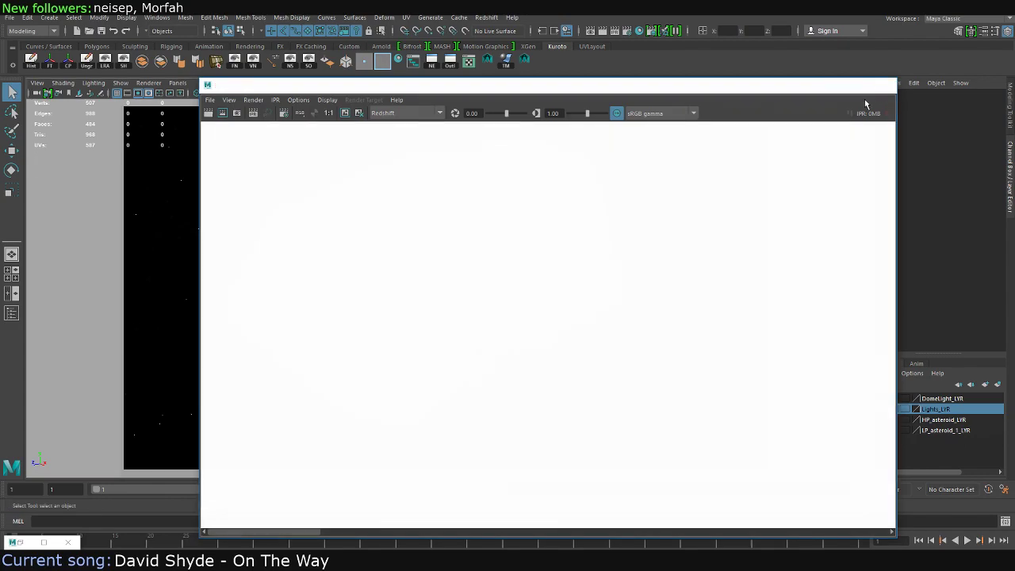
Select asteroid_1_metallic_refl.tga in the texture folder and set the folder aside
key(alt+Tab)
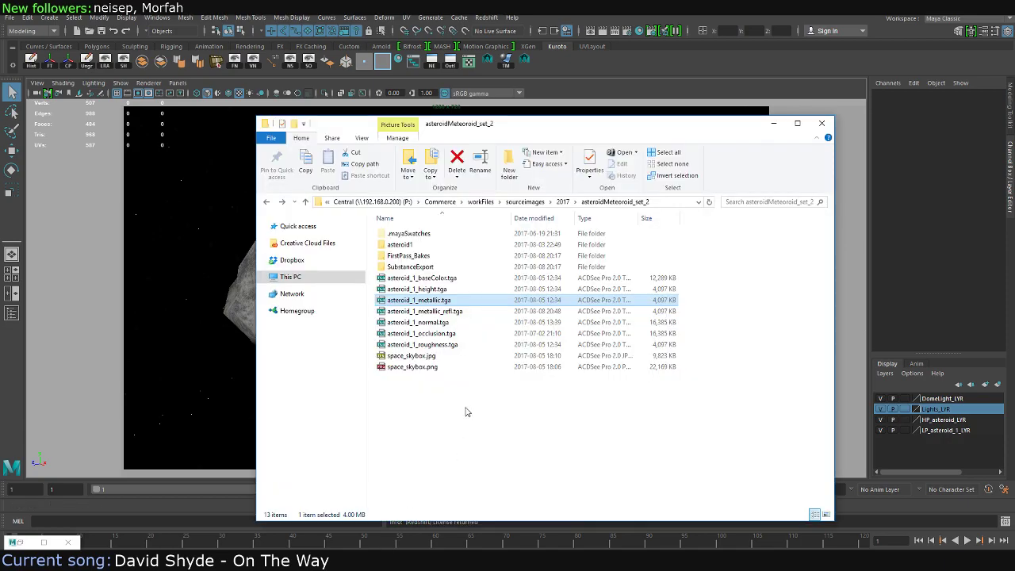
click(456, 312)
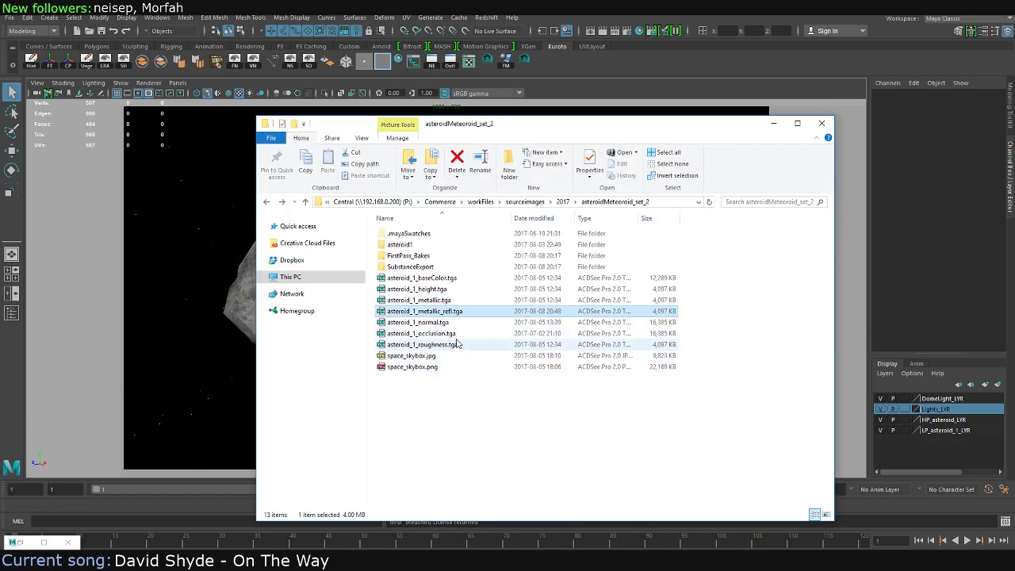
click(776, 125)
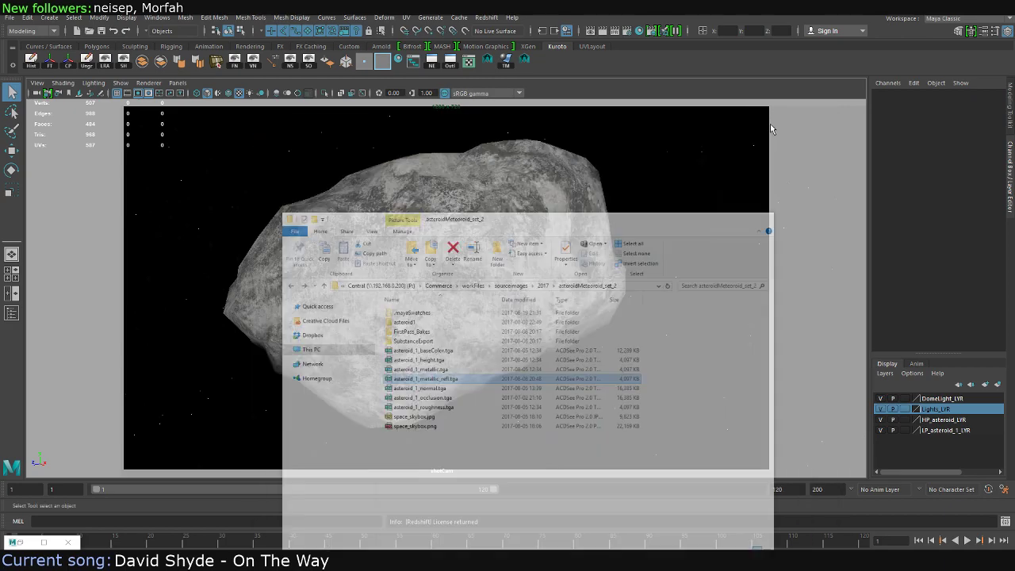
Open the Asteroid_1 material network in the Hypershade and scroll through its properties
click(18, 543)
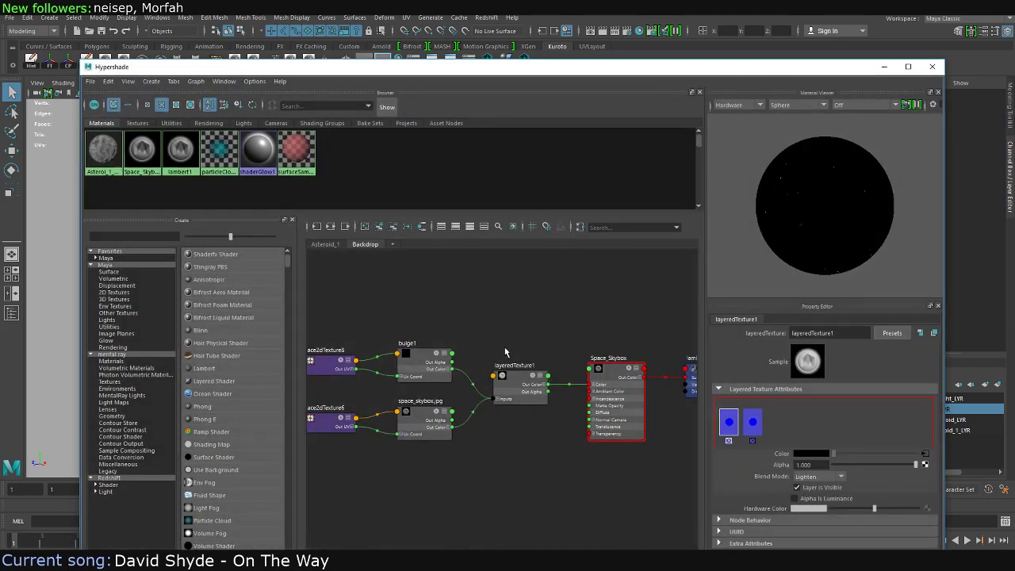
click(312, 243)
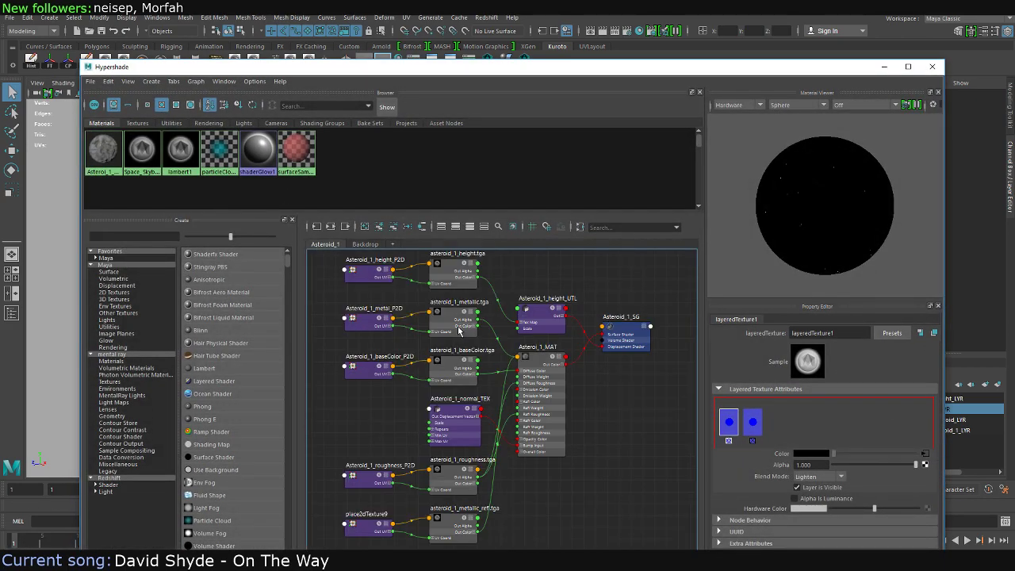
middle_drag(588, 406, 588, 369)
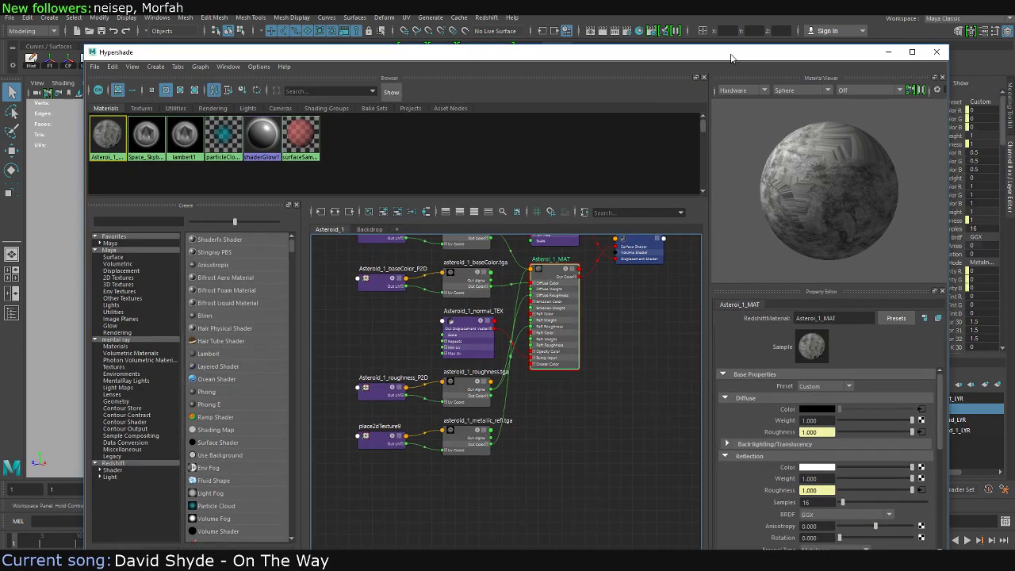
drag(737, 66, 742, 29)
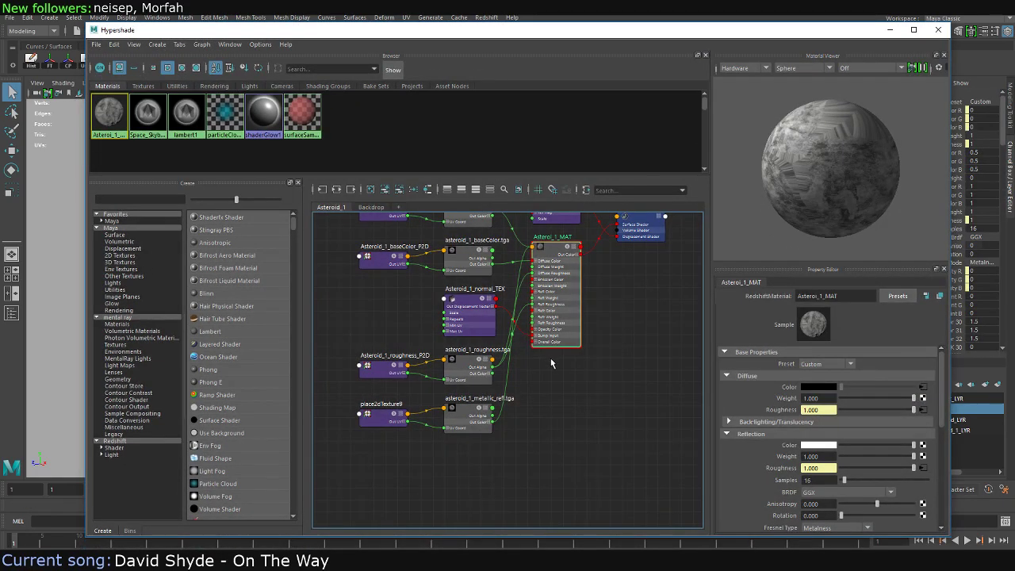
scroll(843, 419, down, 2)
scroll(842, 419, down, 2)
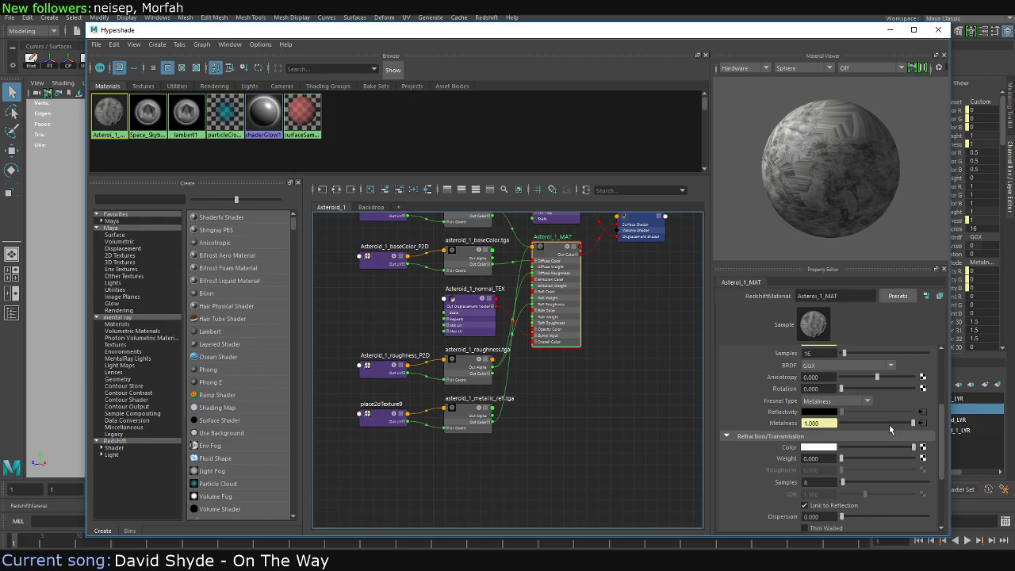
scroll(941, 431, up, 1)
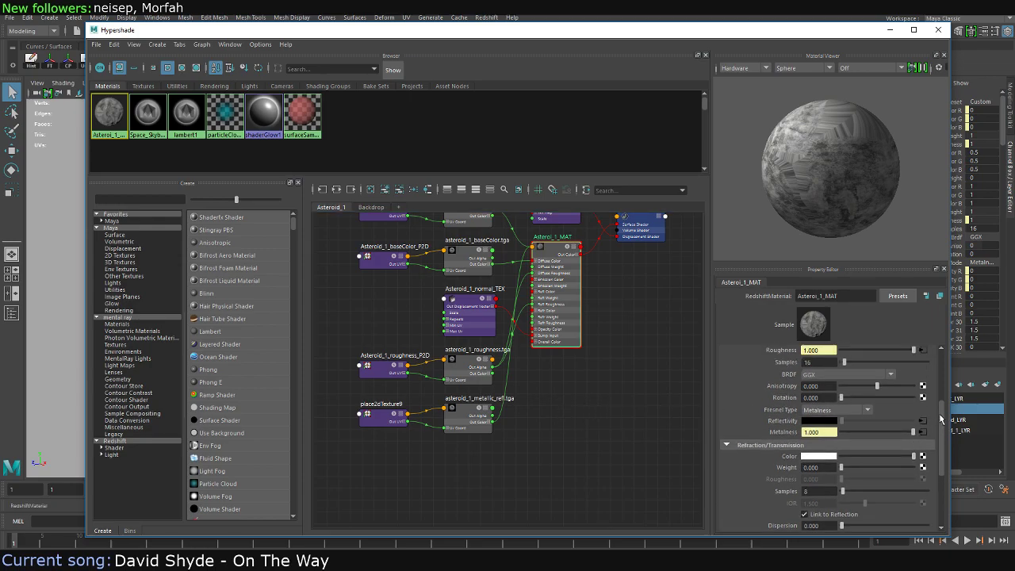
scroll(942, 419, down, 1)
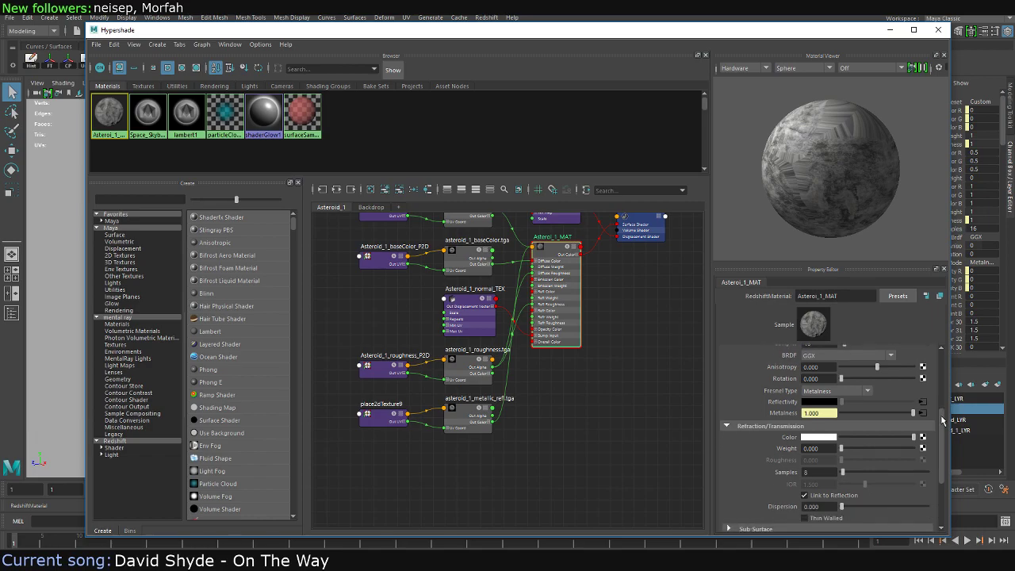
Confirm the metallic texture drives Reflectivity, then minimize the Hypershade to show the render
drag(943, 420, 920, 404)
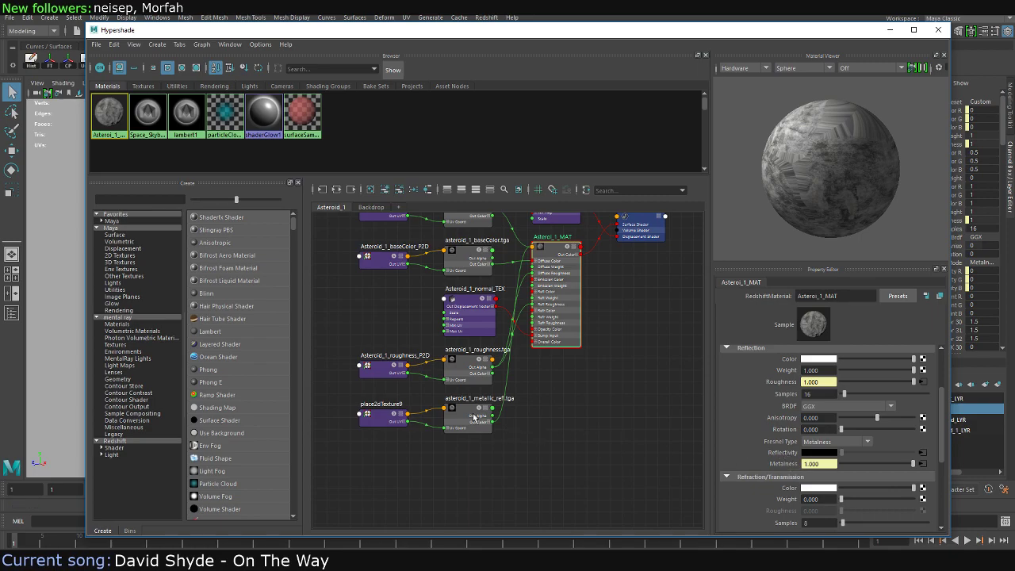
middle_drag(787, 456, 667, 348)
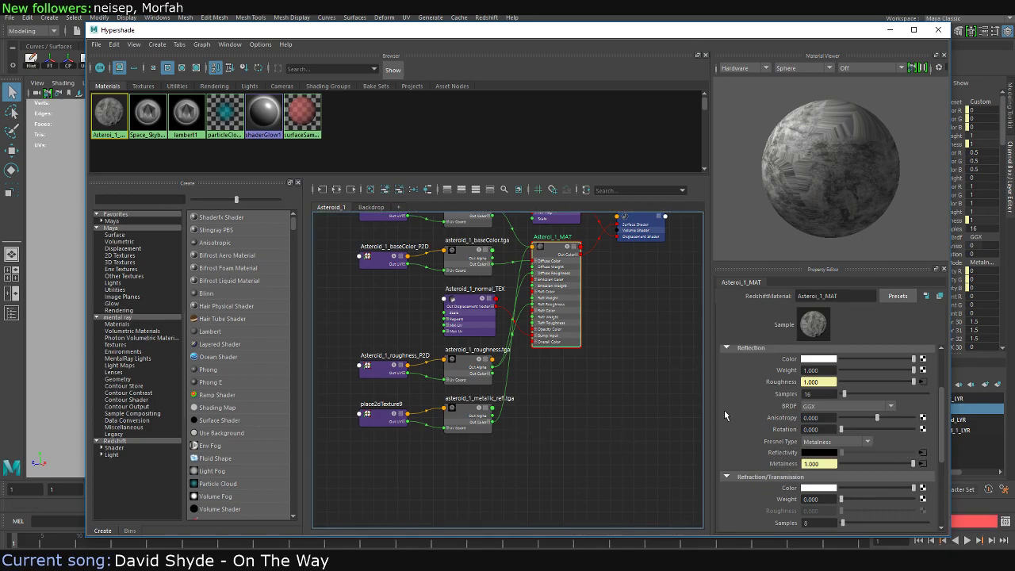
right_click(795, 453)
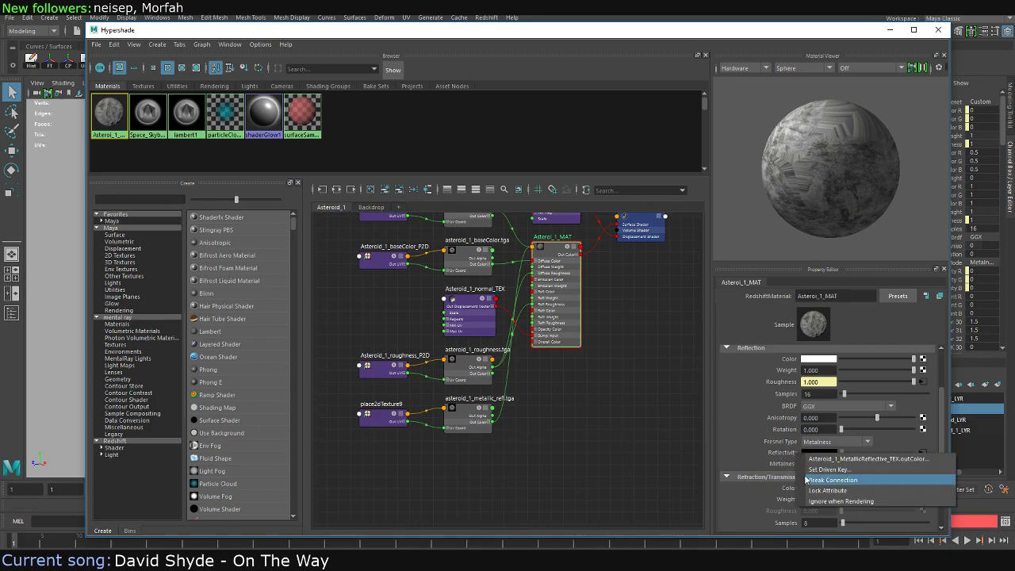
click(648, 443)
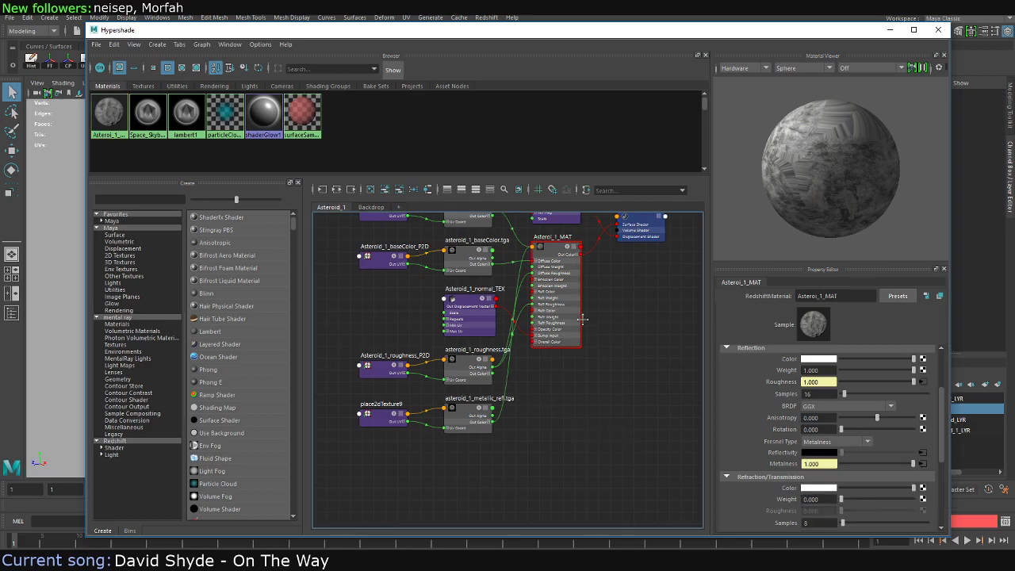
middle_drag(583, 320, 580, 380)
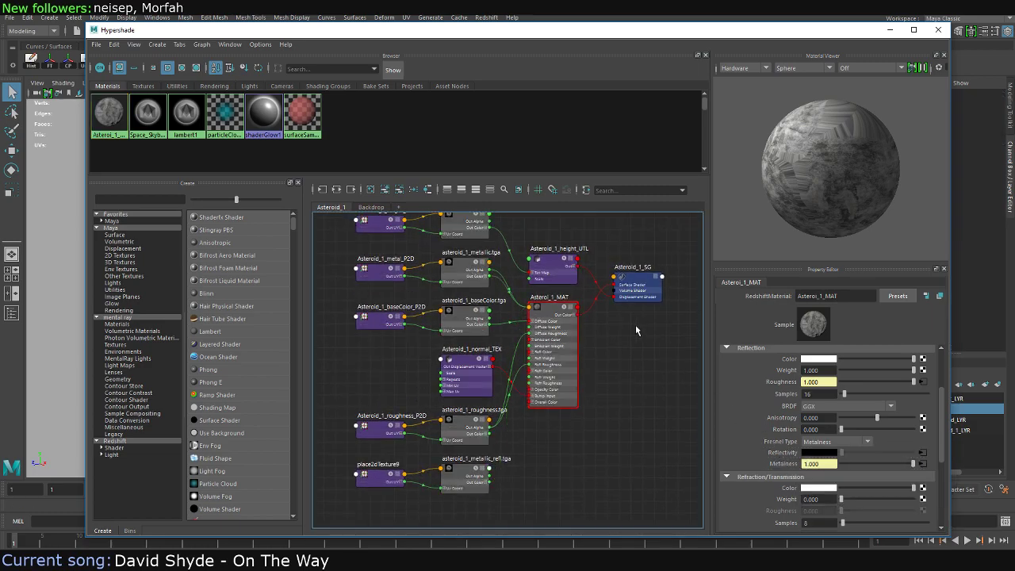
click(890, 29)
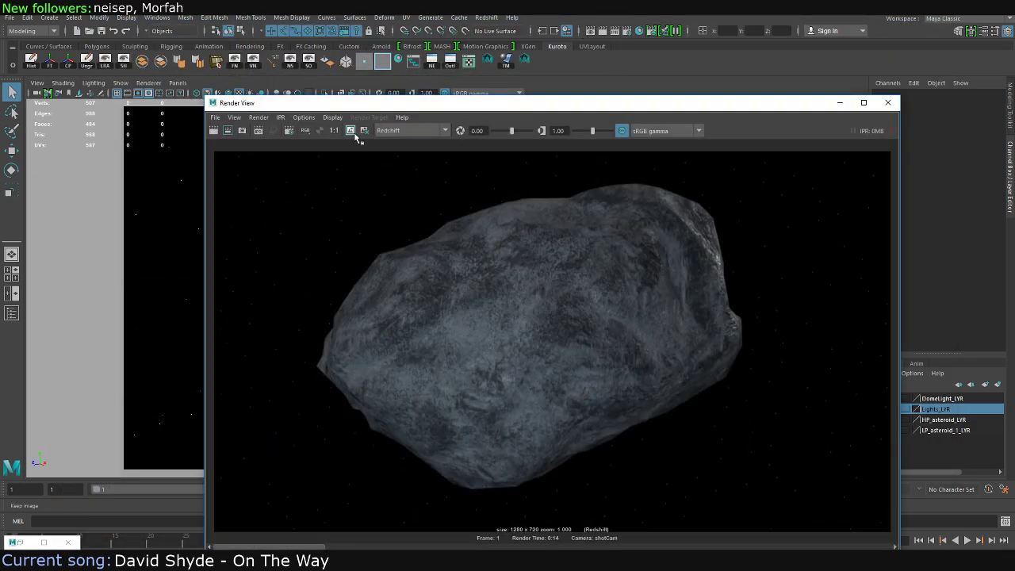
Redo the Redshift render of the asteroid with the current material
drag(437, 102, 438, 68)
click(603, 31)
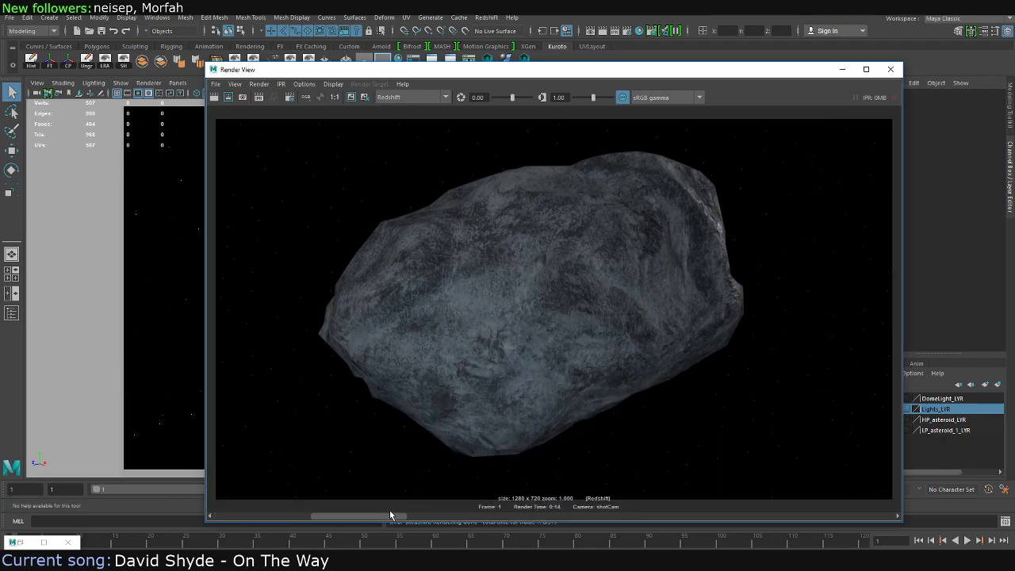
drag(390, 514, 291, 515)
double_click(822, 70)
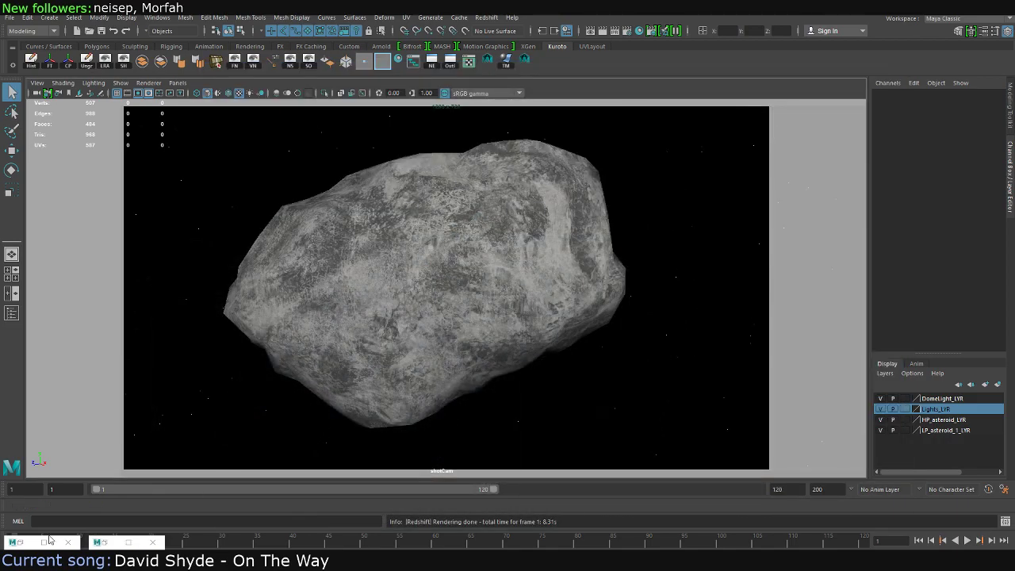
Review the height texture nodes in the Hypershade, then minimize it
click(16, 543)
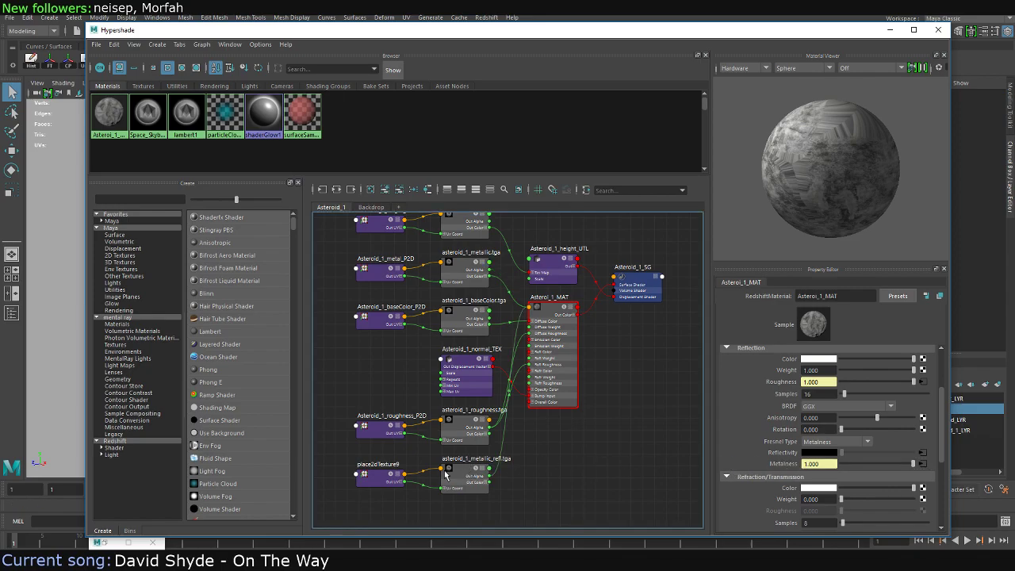
click(572, 456)
alt+middle_drag(586, 250, 557, 262)
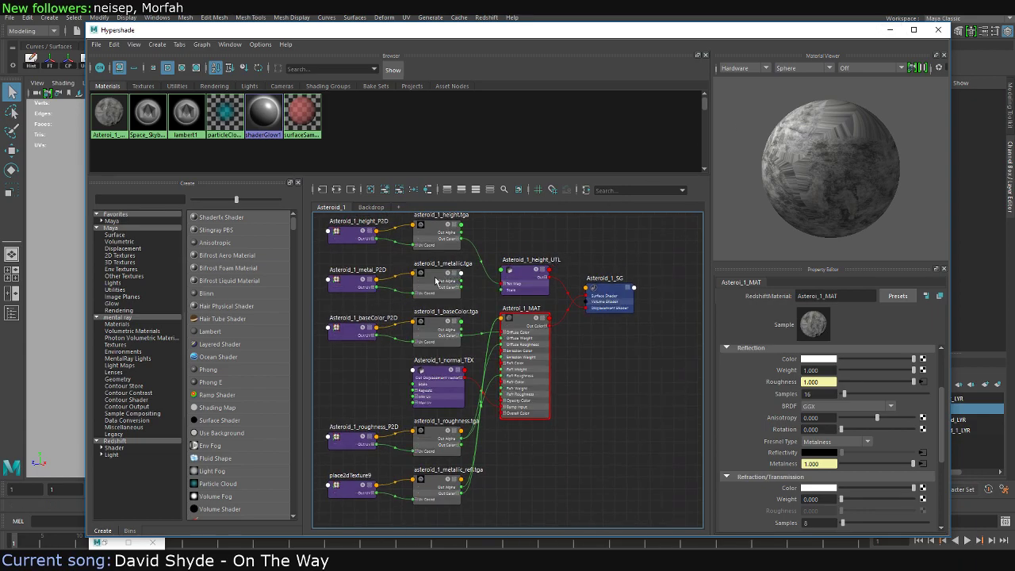
click(888, 30)
Render the asteroid again and compare it against earlier stored renders
click(591, 31)
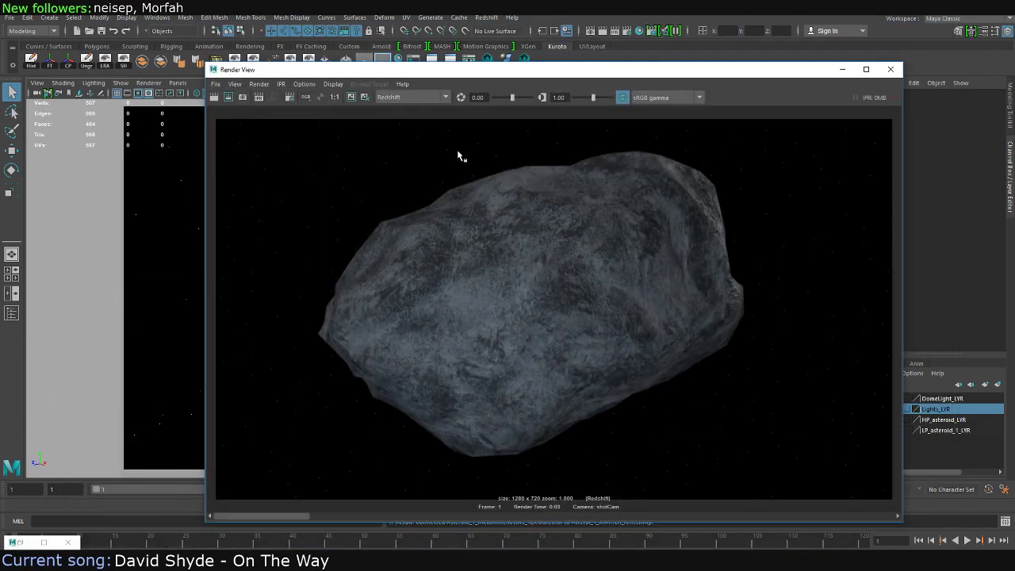
click(215, 99)
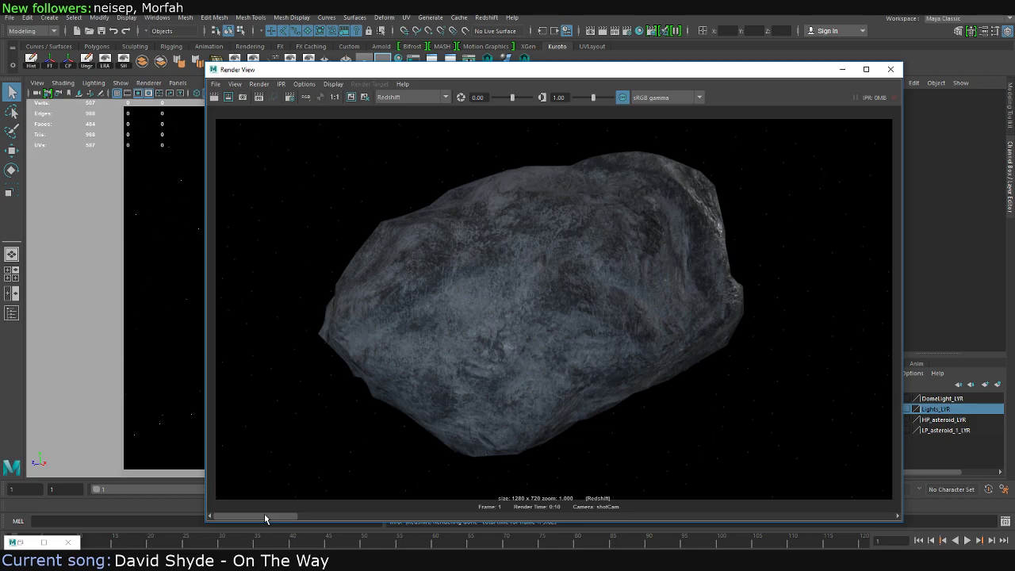
mouse_move(265, 519)
mouse_down()
mouse_move(376, 513)
mouse_move(426, 294)
mouse_up()
drag(414, 519, 376, 460)
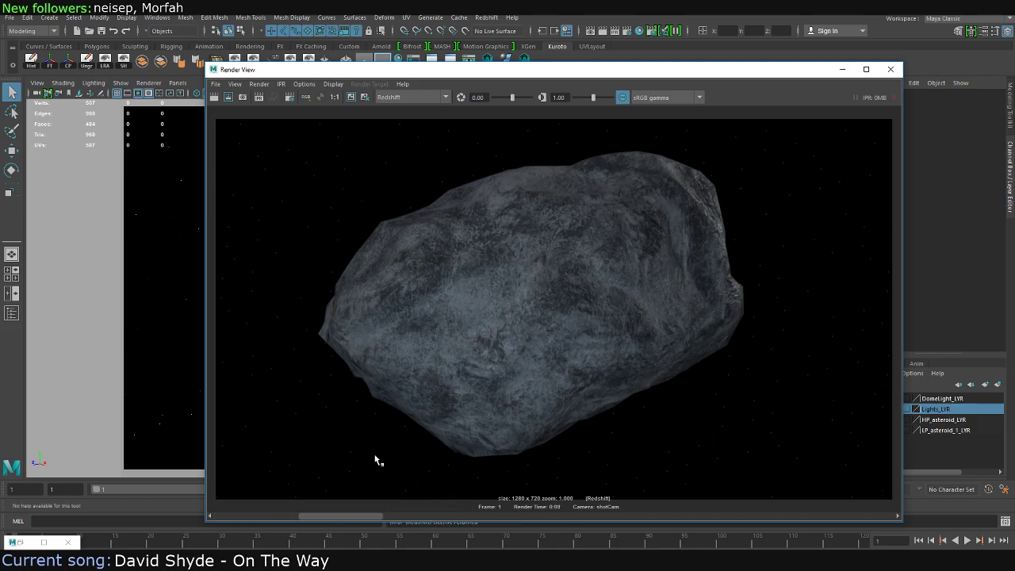
click(365, 97)
mouse_move(276, 520)
mouse_down()
mouse_move(445, 509)
mouse_move(295, 514)
mouse_move(342, 513)
mouse_move(313, 517)
mouse_up()
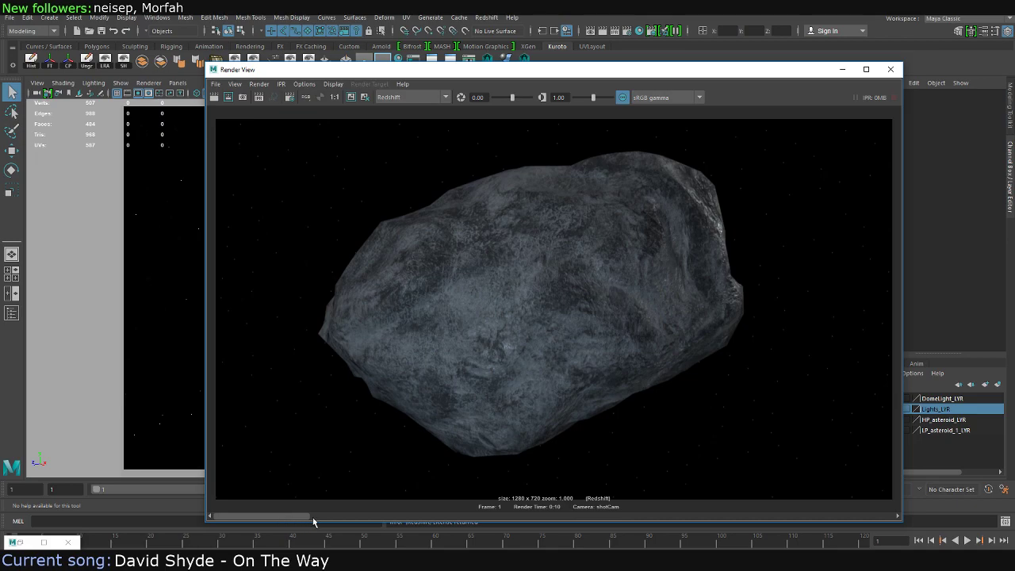
click(842, 70)
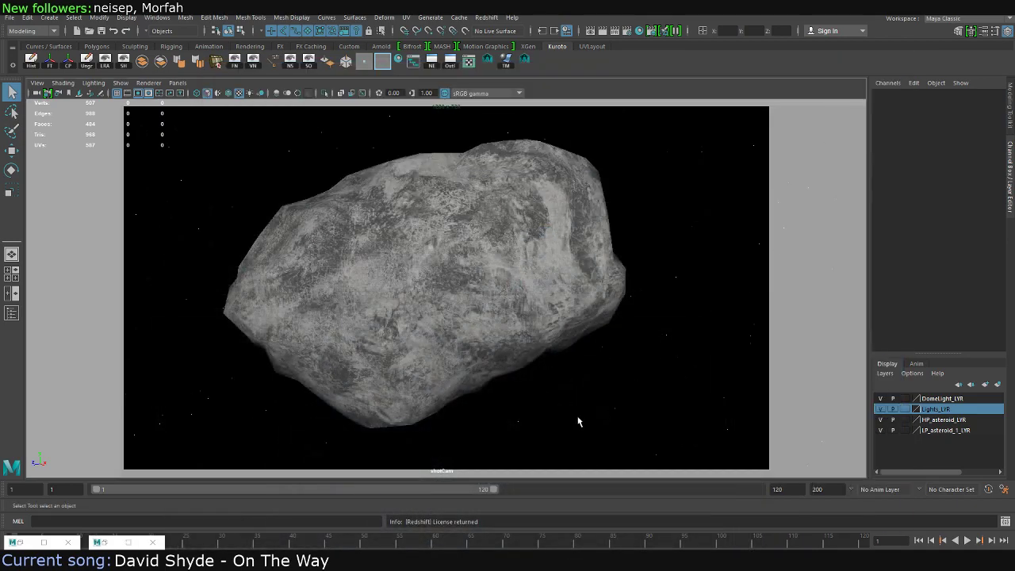
Rename asteroid_1_metallic.tga to asteroid_1_metallic_old.tga
key(alt+Tab)
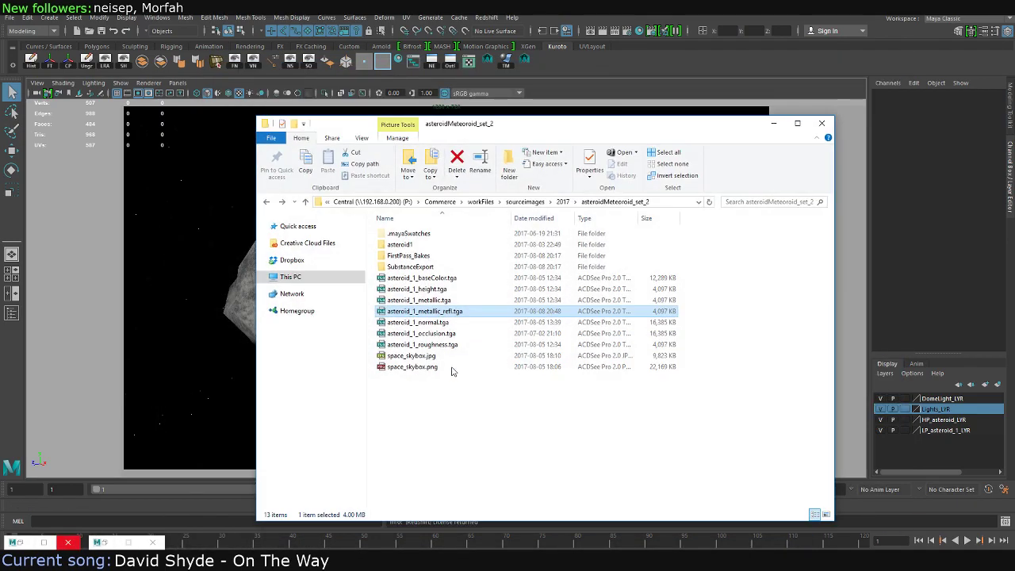
click(420, 300)
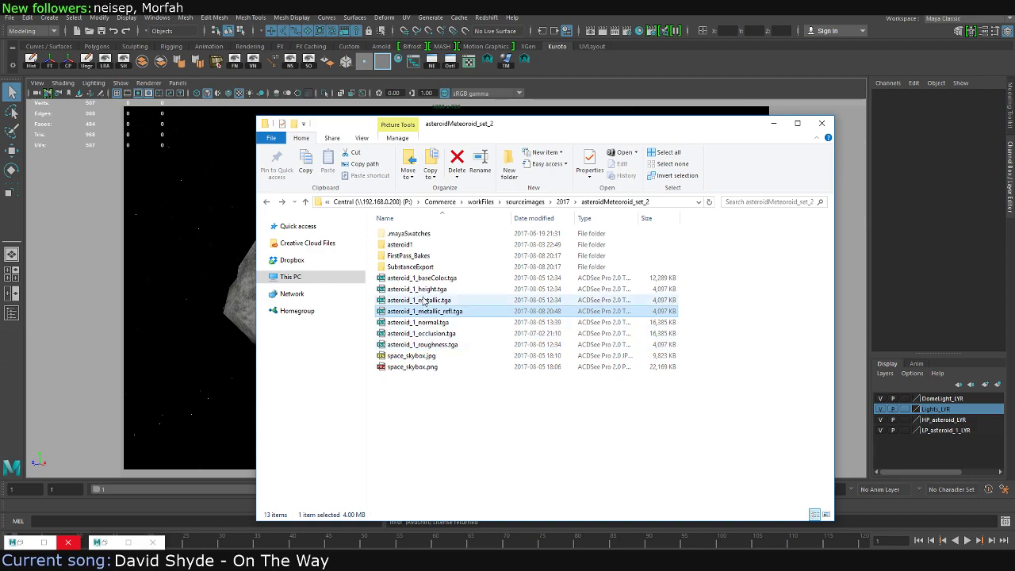
click(420, 299)
click(451, 300)
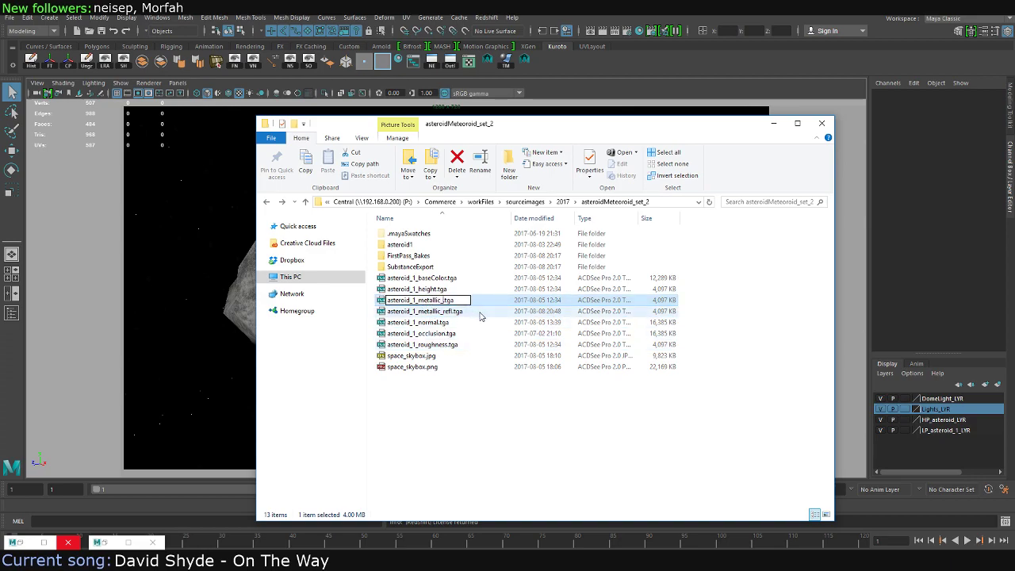
text(old)
key(Return)
Rename asteroid_1_metallic_refl.tga to asteroid_1_metallic.tga
click(452, 311)
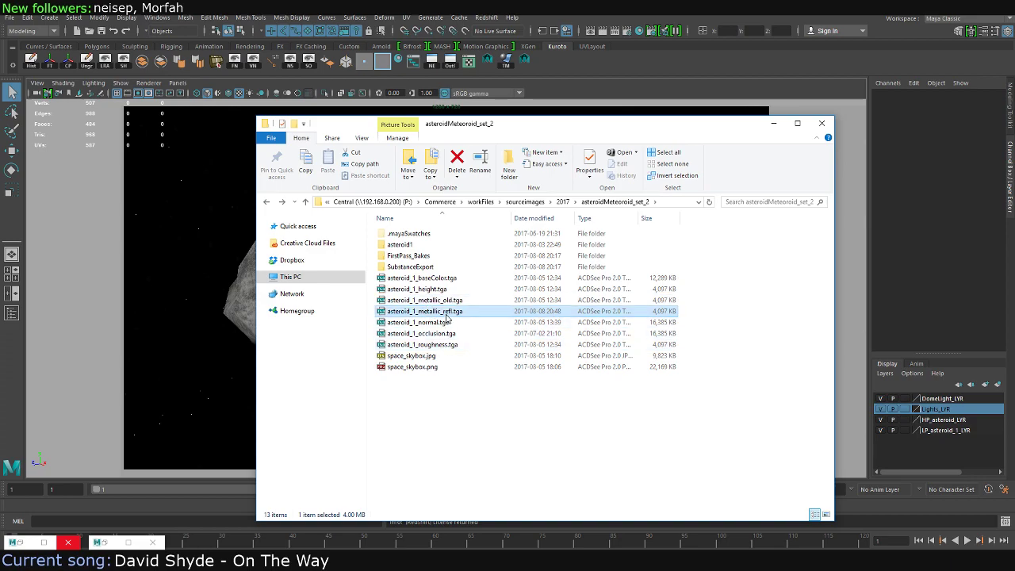
click(452, 311)
key(BackSpace)
key(BackSpace)
key(BackSpace)
key(BackSpace)
key(Return)
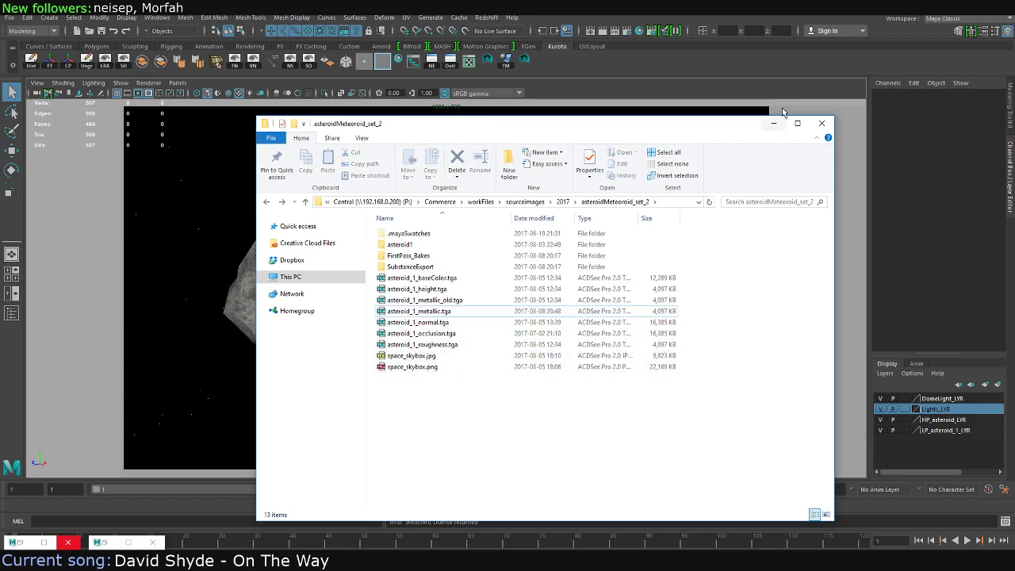
Close the texture folder and Render View, and bring the Hypershade back up
click(143, 516)
click(101, 543)
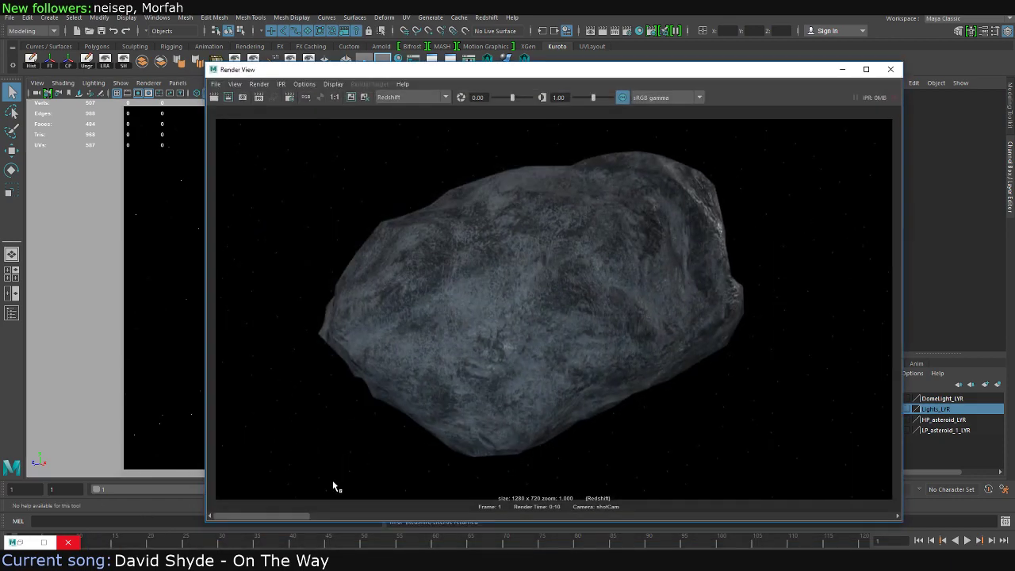
click(892, 70)
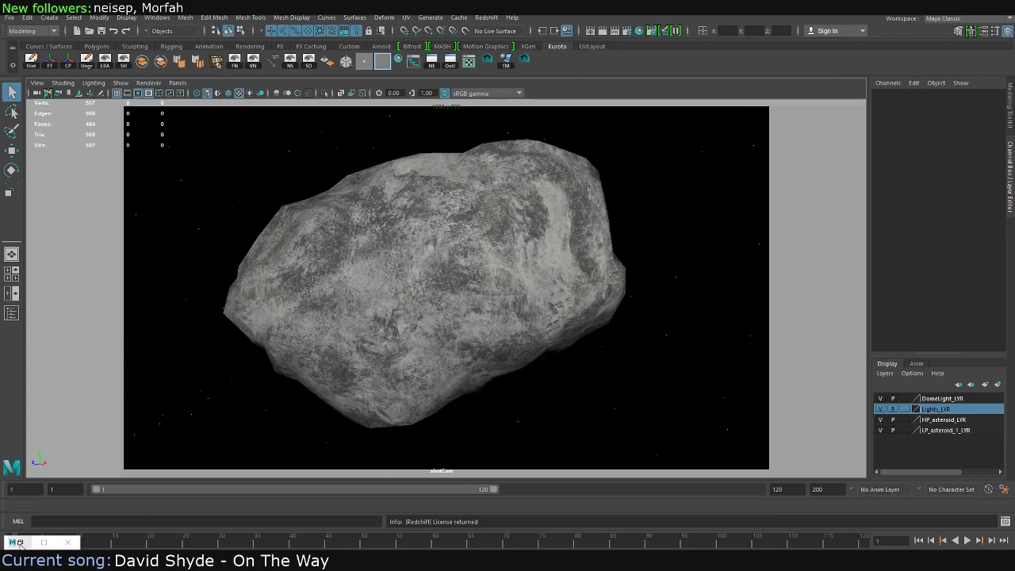
click(44, 542)
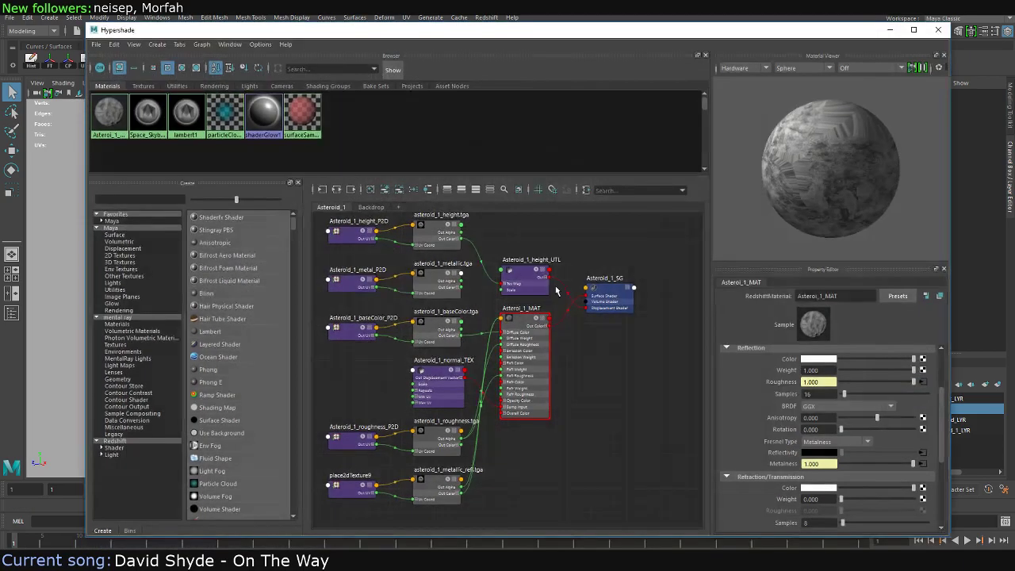
Point the metallic texture node's Image Name to asteroid_1_metallic.tga
click(441, 481)
click(935, 370)
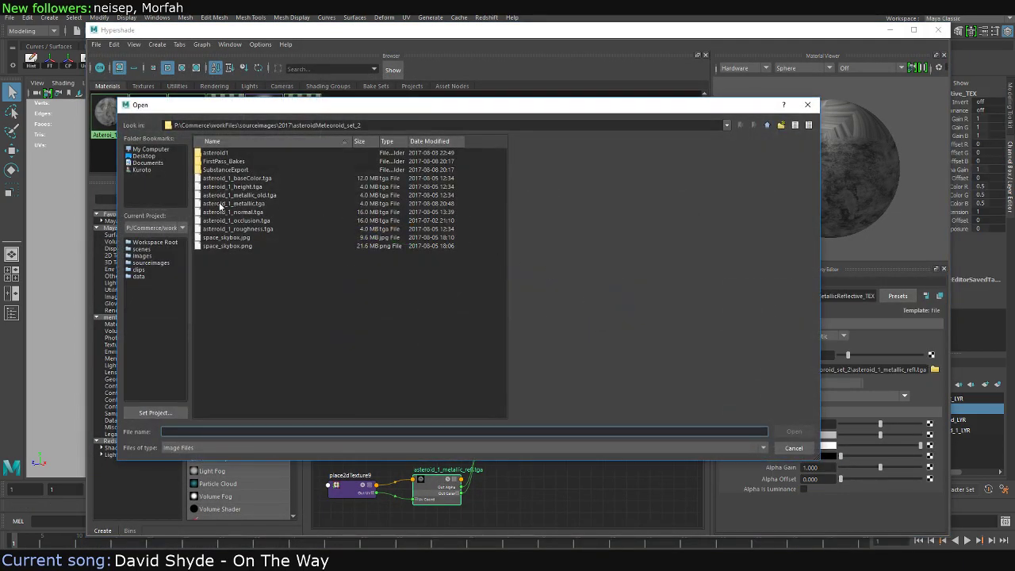
click(236, 205)
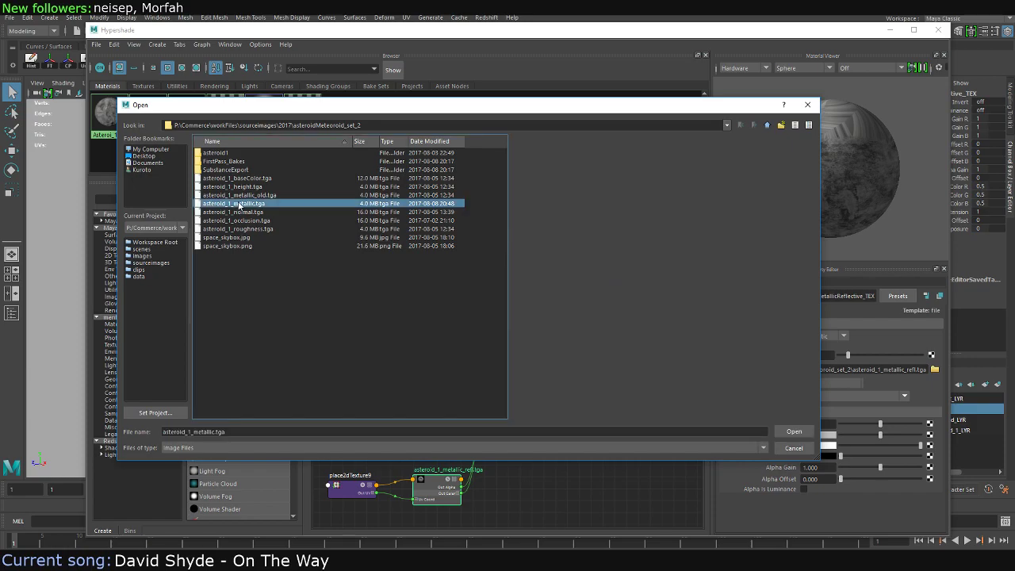
double_click(238, 204)
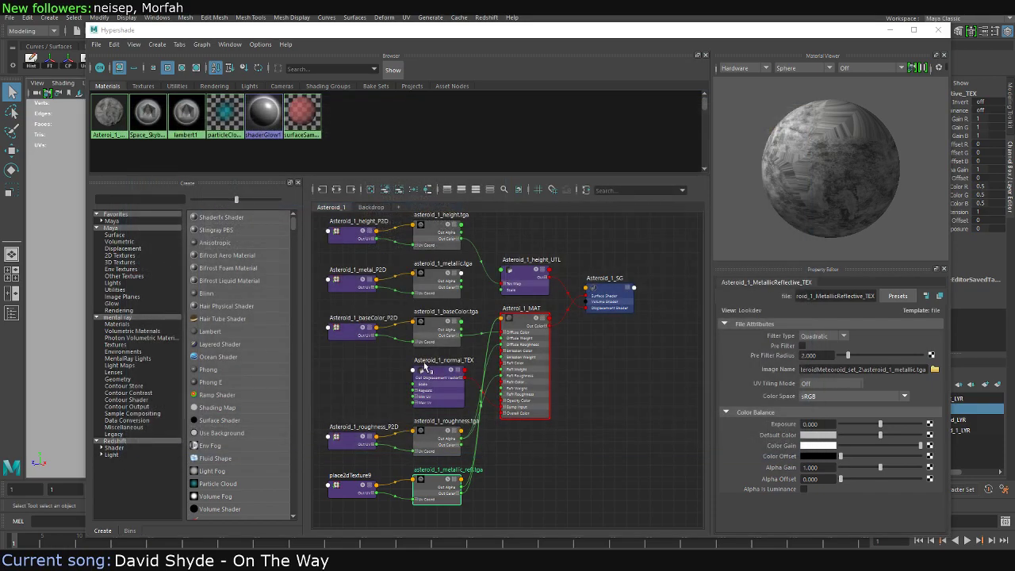
double_click(448, 469)
click(651, 492)
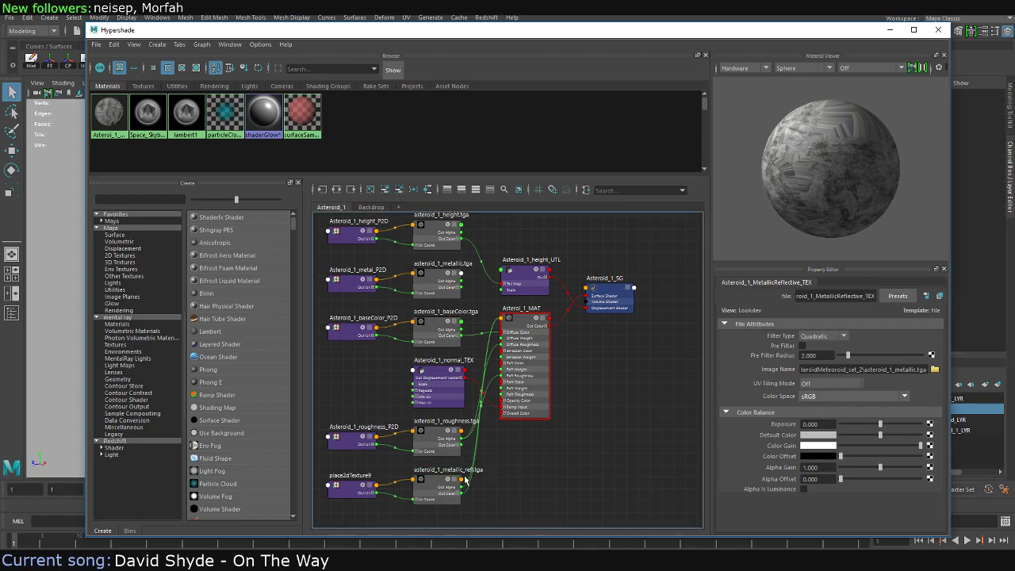
Delete the old metal placement and texture nodes, naming place2dTexture9 Asteroid_1_metal_P2D
drag(329, 259, 445, 294)
double_click(367, 272)
key(Delete)
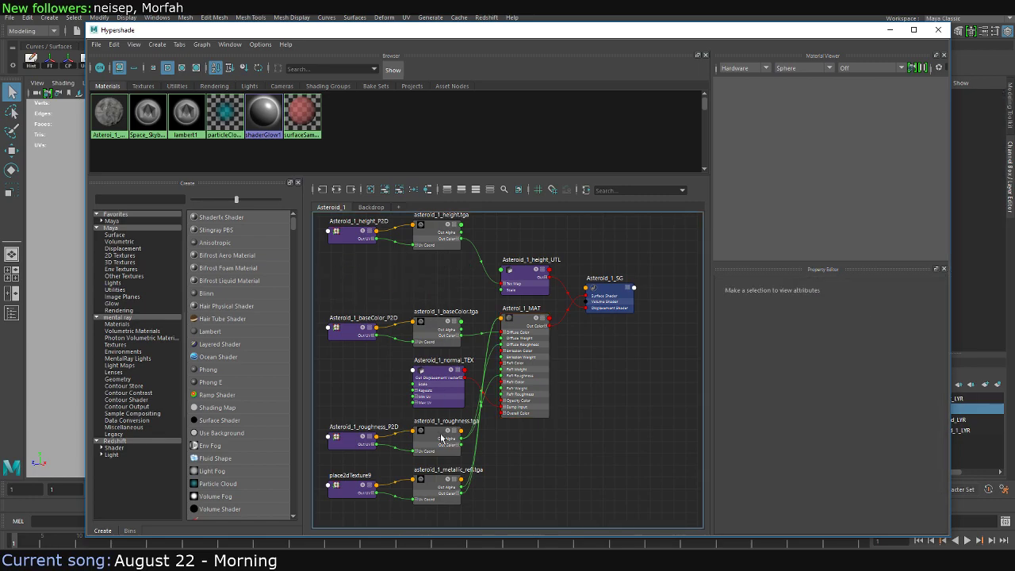
key(ctrl+z)
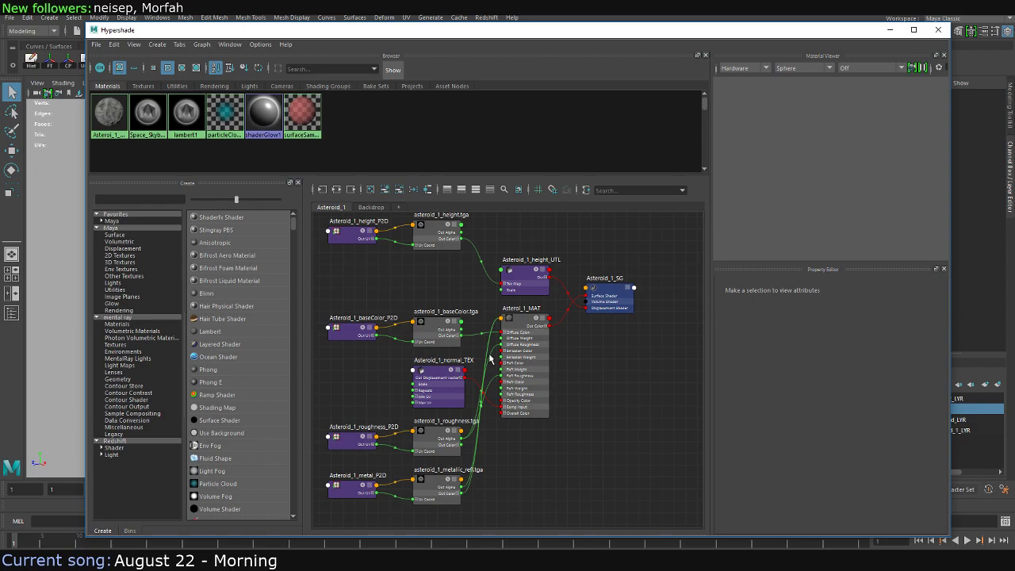
Rearrange the Asteroid_1_MAT and Asteroid_1_height_UTL network into a tidy layout
alt+middle_drag(577, 283, 601, 301)
click(539, 373)
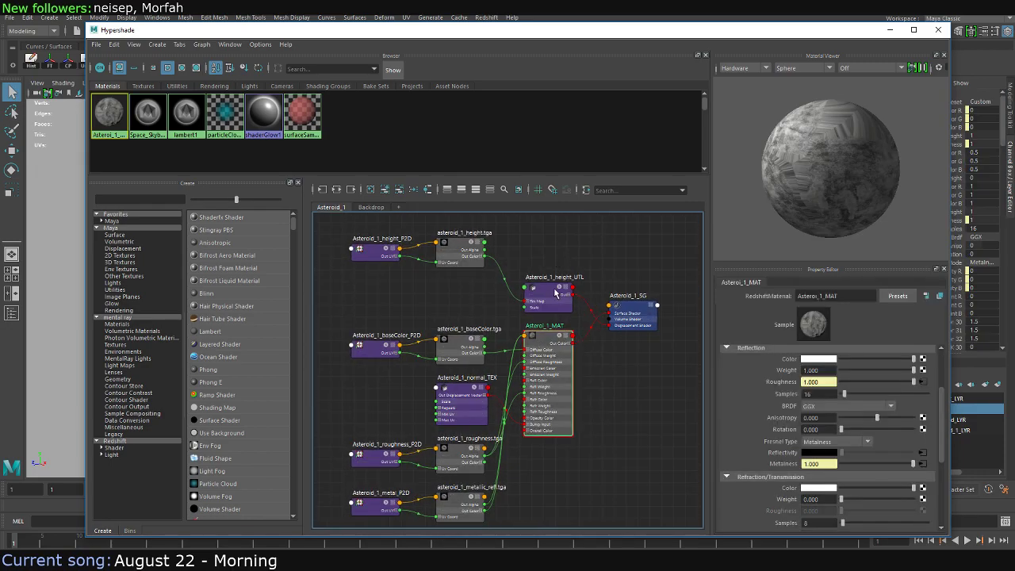
shift+click(555, 292)
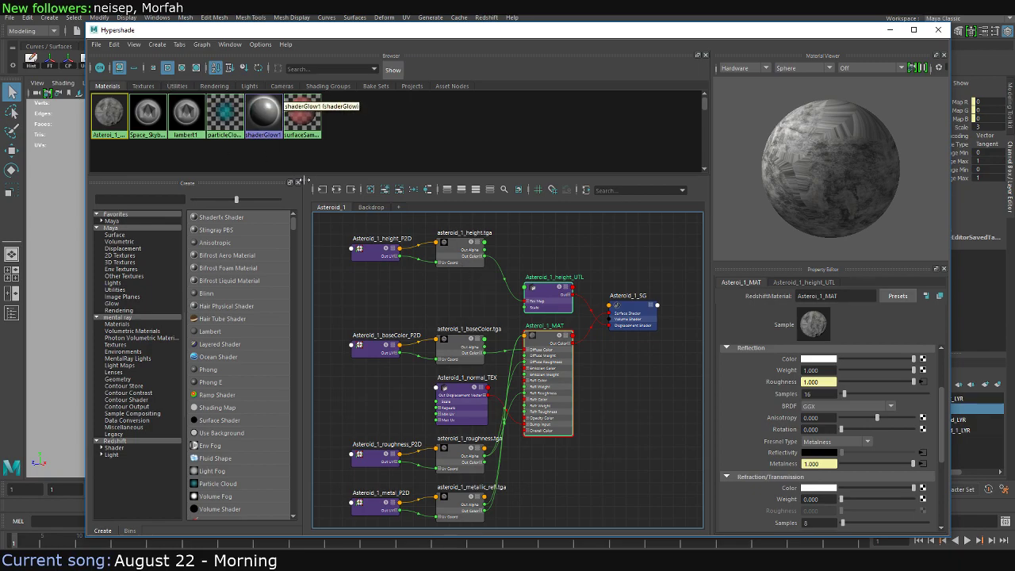
click(323, 190)
click(548, 339)
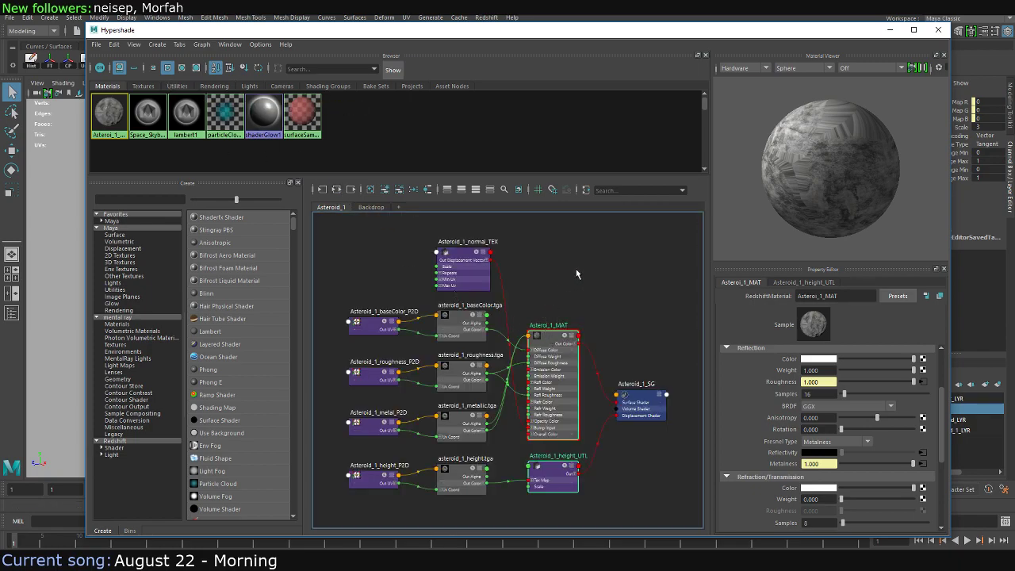
click(890, 29)
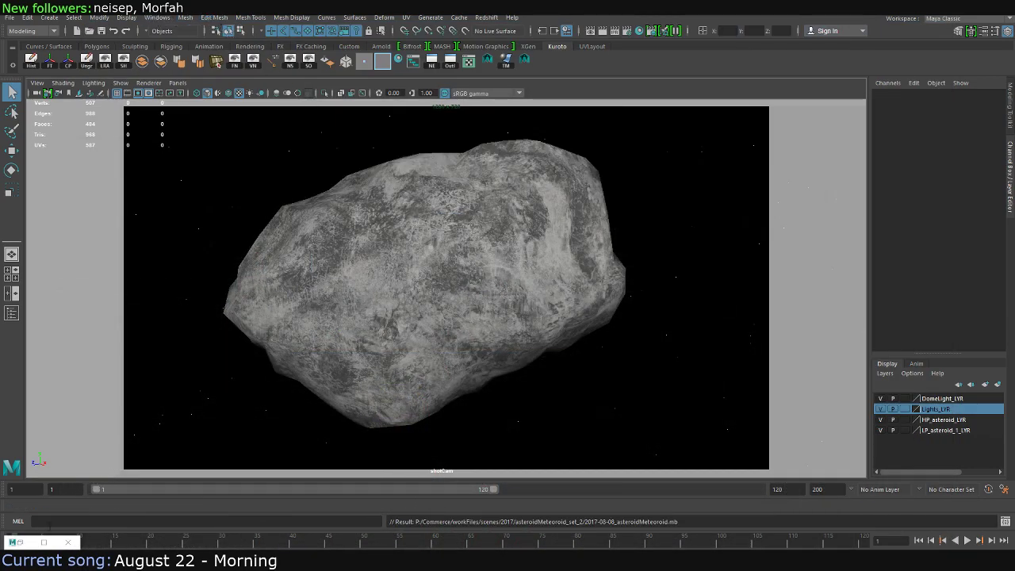
Launch Unity, open the Buzzles project and orbit around the cube clusters
click(16, 561)
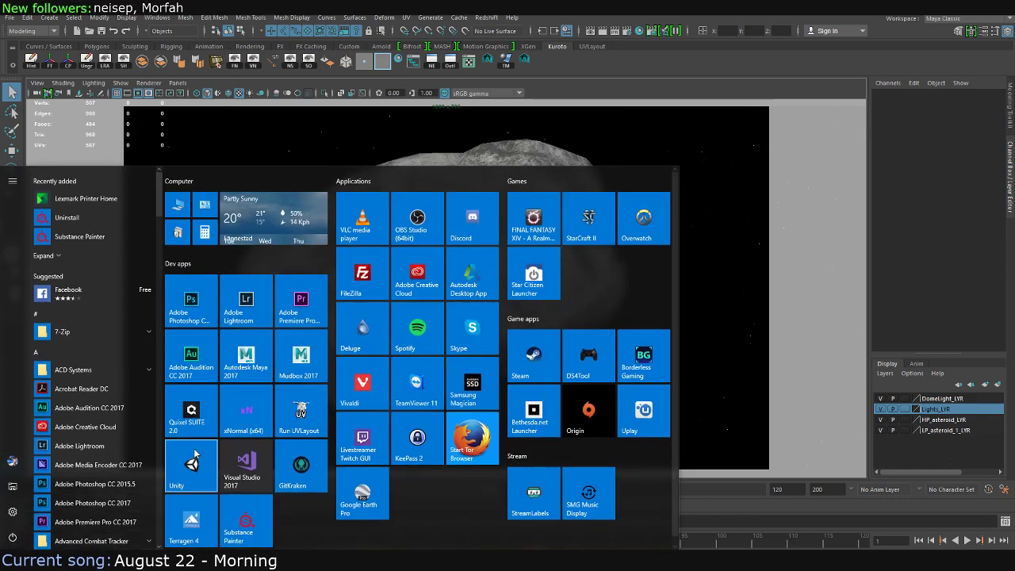
key(Escape)
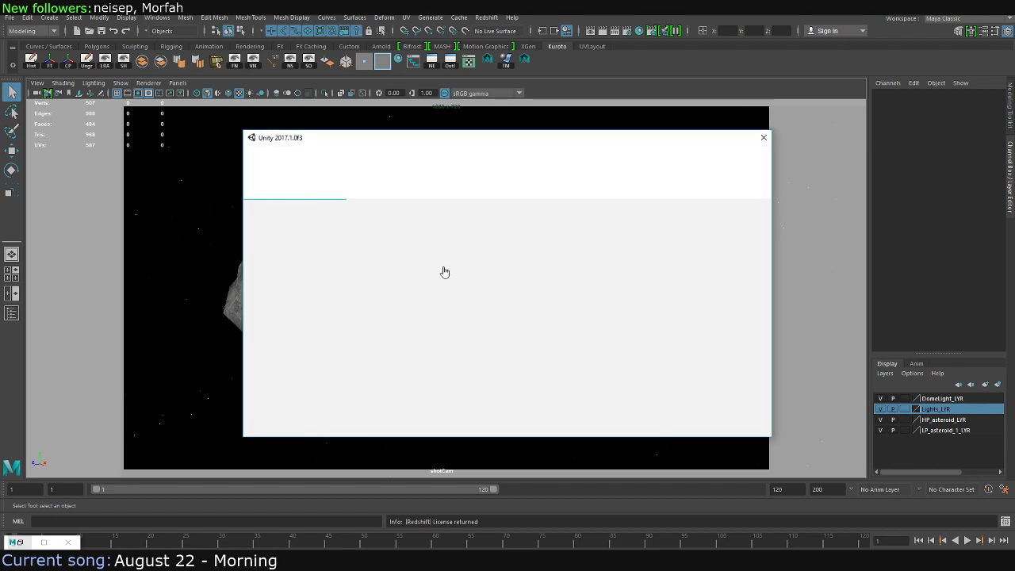
click(396, 229)
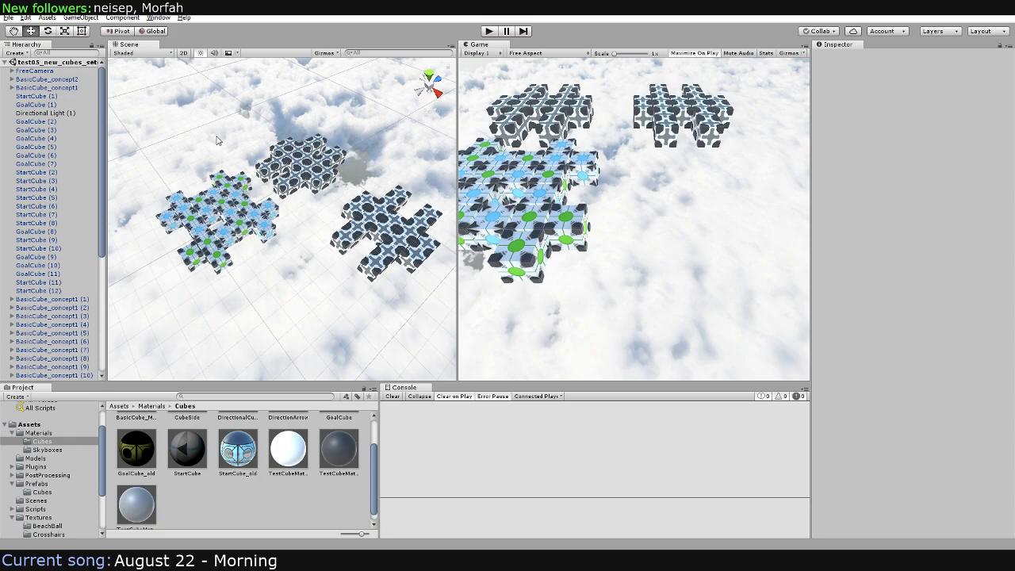
alt+drag(226, 144, 276, 148)
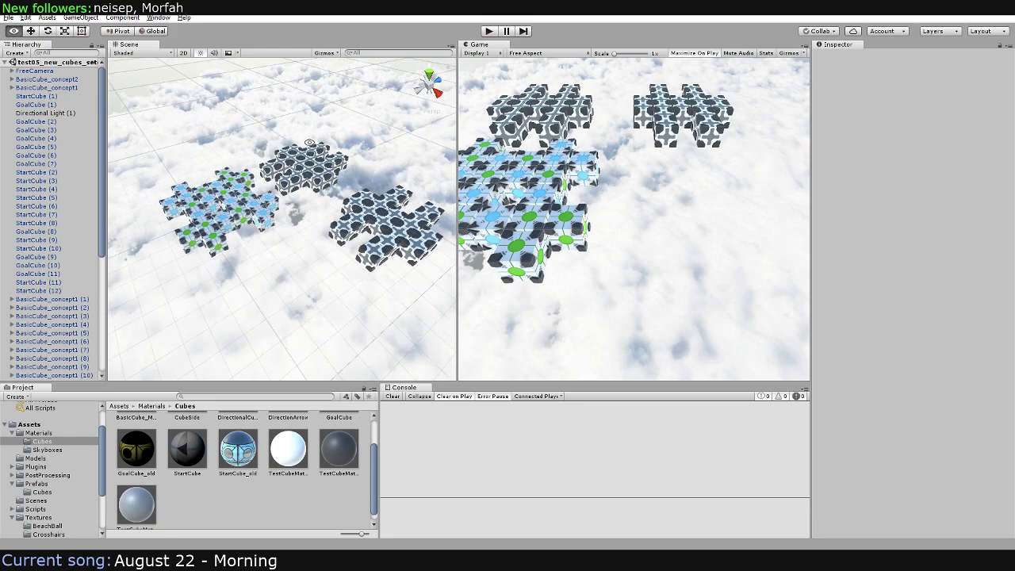
alt+drag(276, 148, 236, 115)
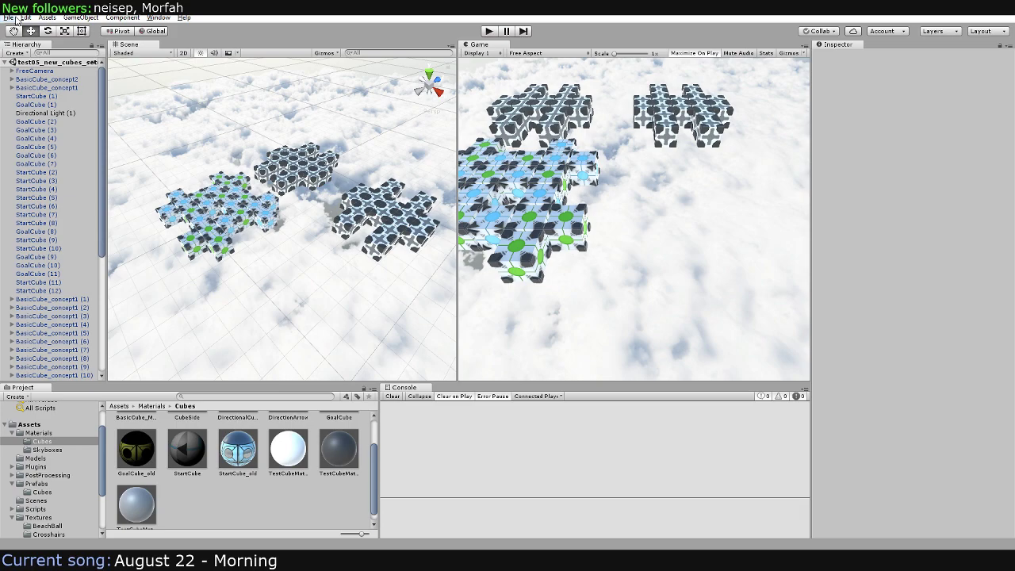
Select all the cube groups in the Scene view, then clear the selection
click(16, 19)
click(284, 115)
drag(166, 90, 435, 338)
drag(125, 92, 460, 355)
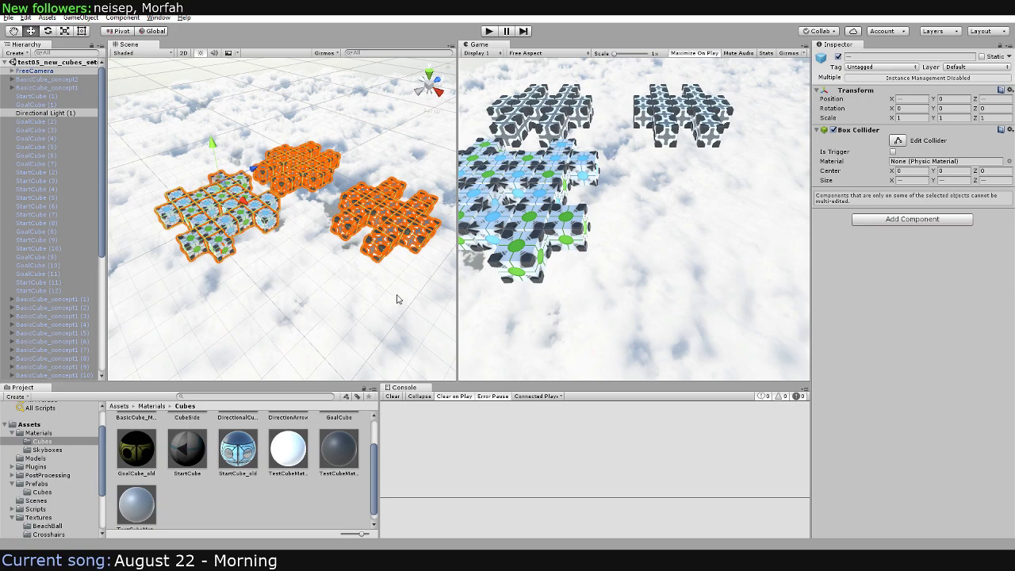
click(329, 315)
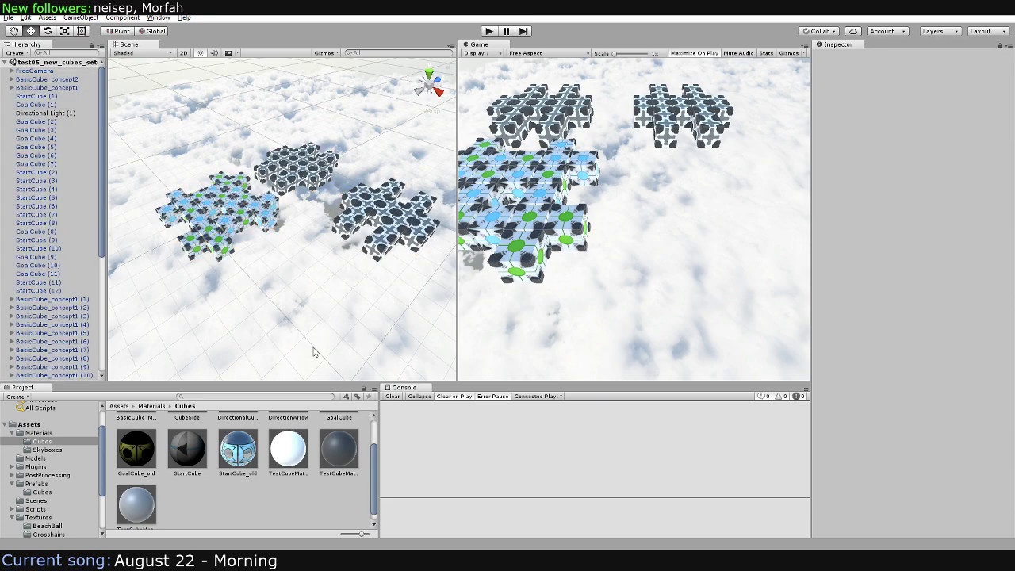
click(7, 18)
mouse_move(25, 17)
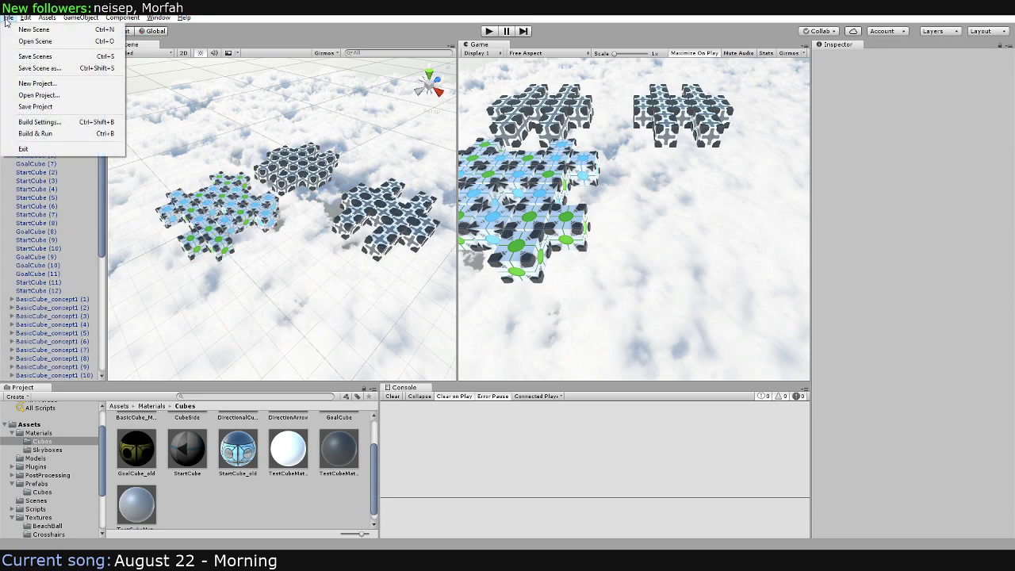
key(Escape)
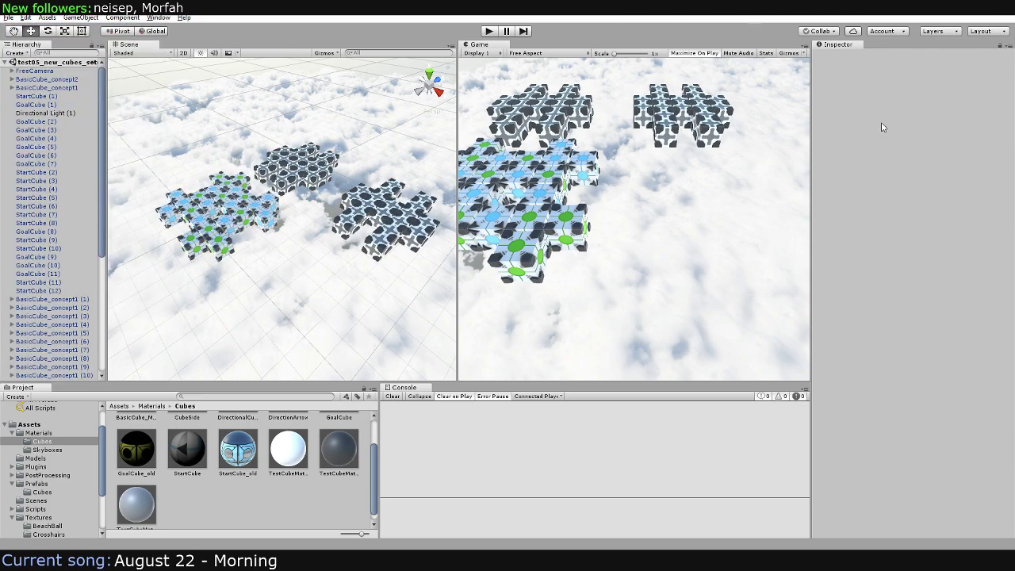
Relaunch Unity and open MyLearningExperience despite the editor version mismatch
key(super)
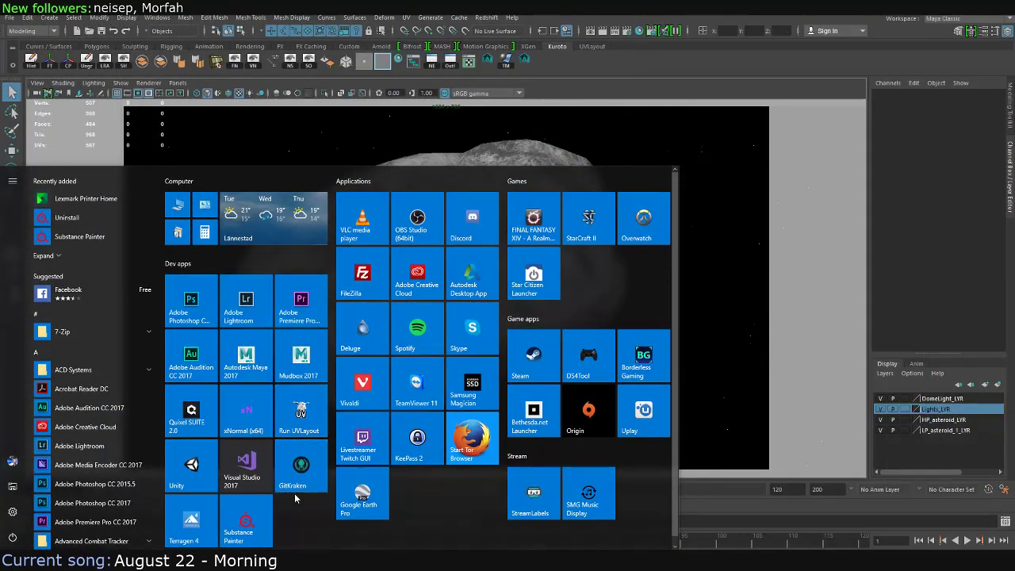
click(192, 468)
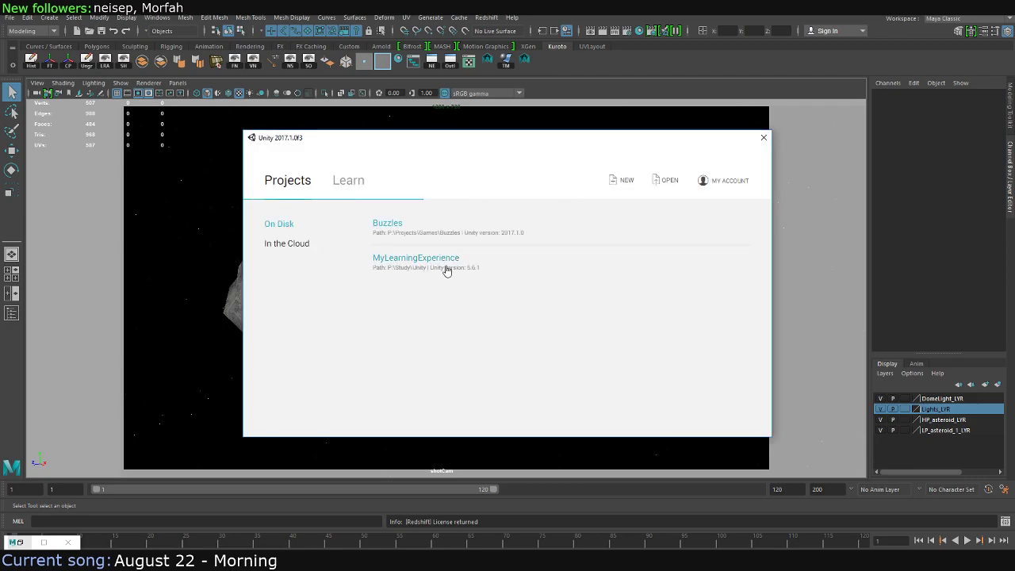
click(454, 266)
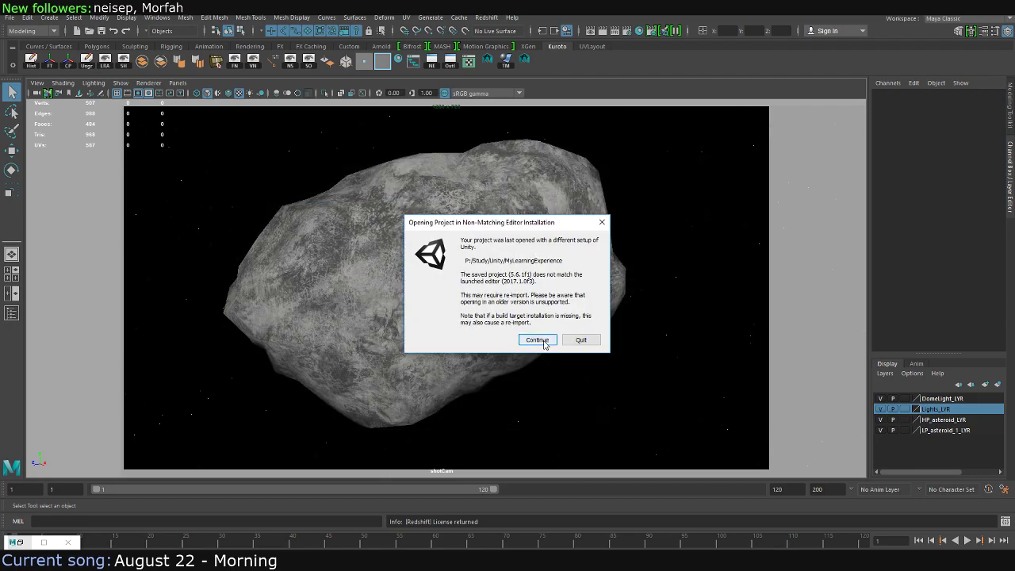
click(538, 343)
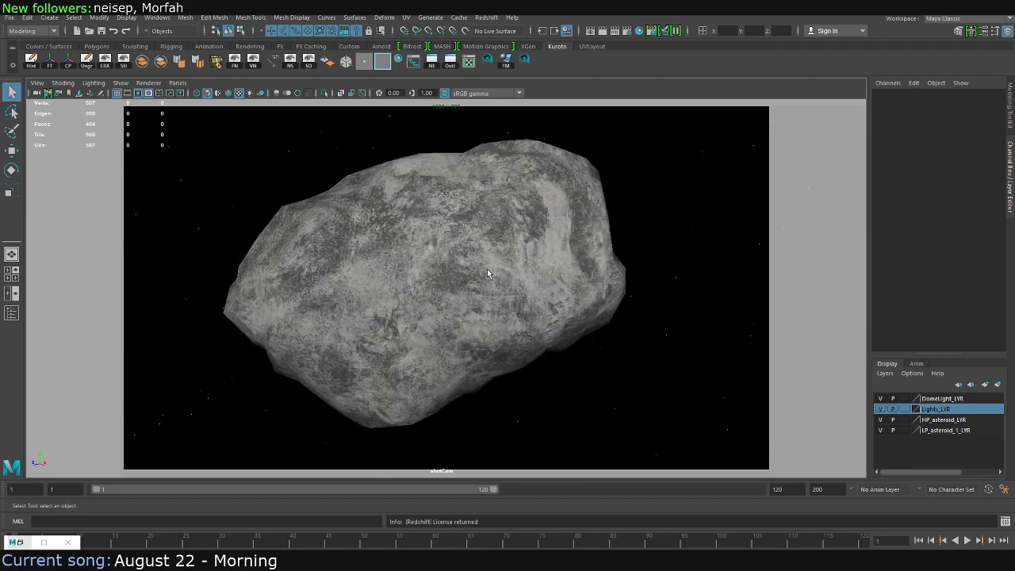
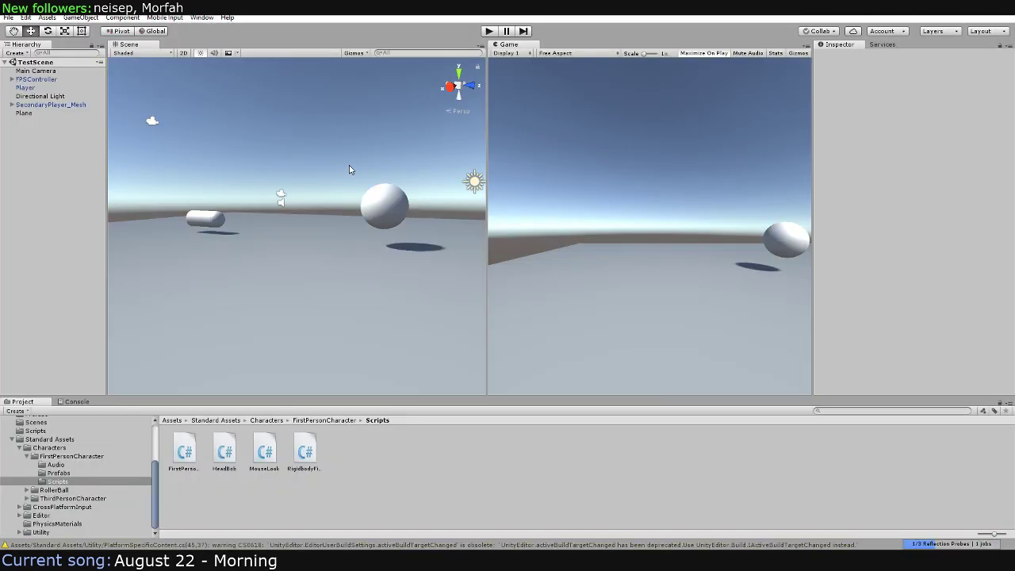
Test-run the scene in Play mode, then stop playback
click(7, 18)
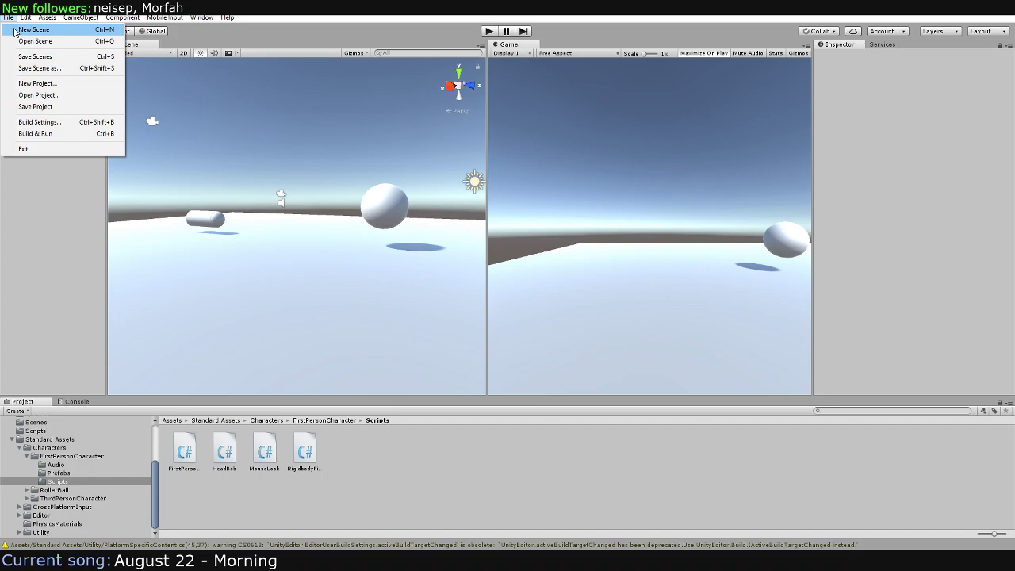
click(238, 125)
click(488, 31)
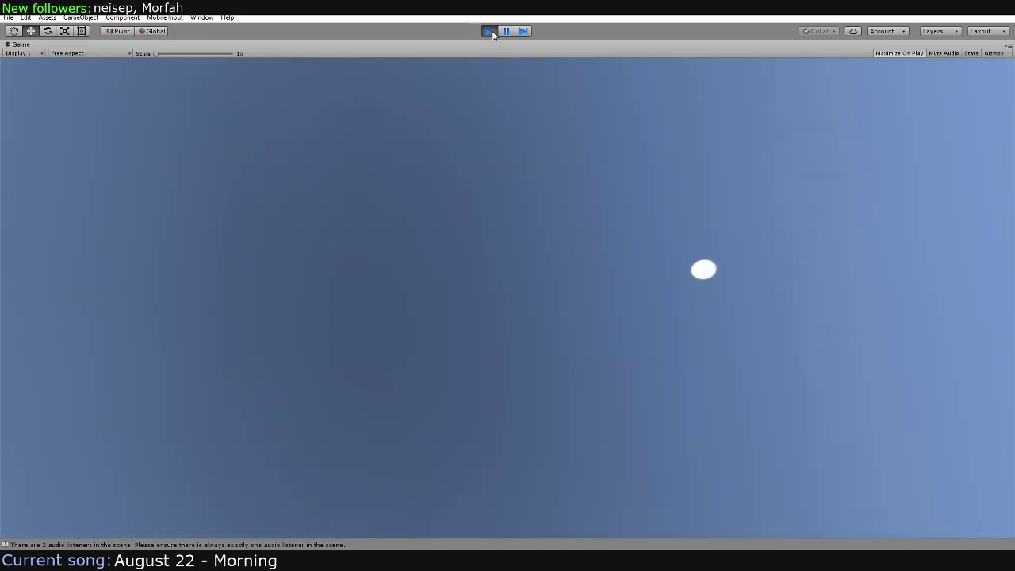
key(ctrl+p)
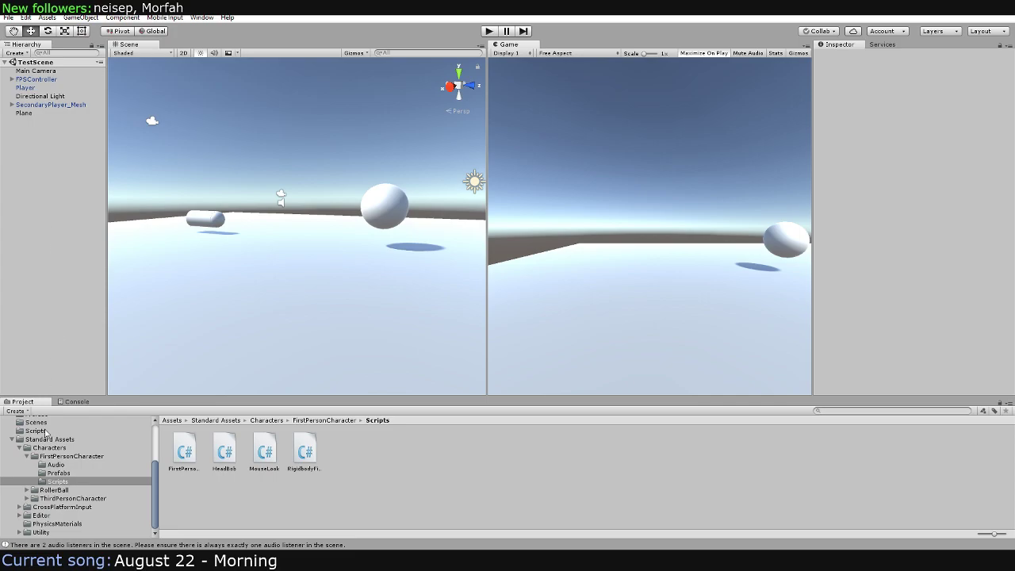
Create an empty Models folder under Assets and show it in File Explorer
scroll(41, 456, up, 2)
click(11, 472)
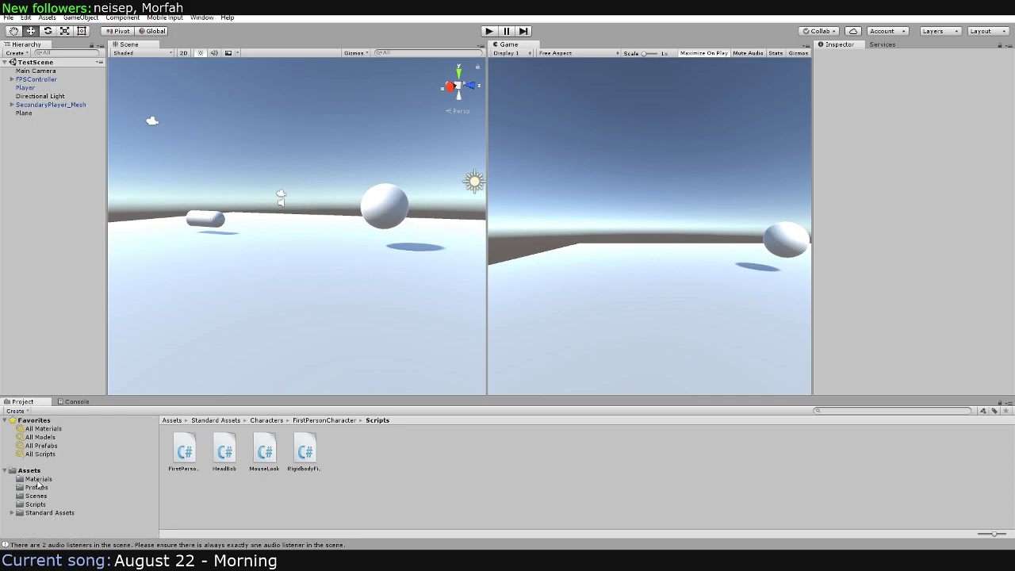
right_click(30, 471)
mouse_move(57, 278)
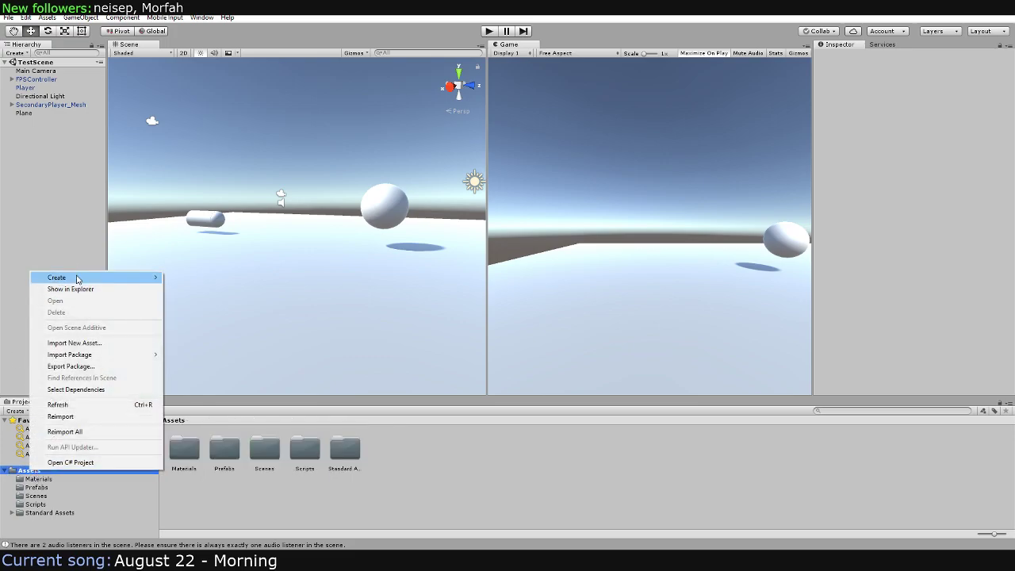
click(187, 236)
text(Models)
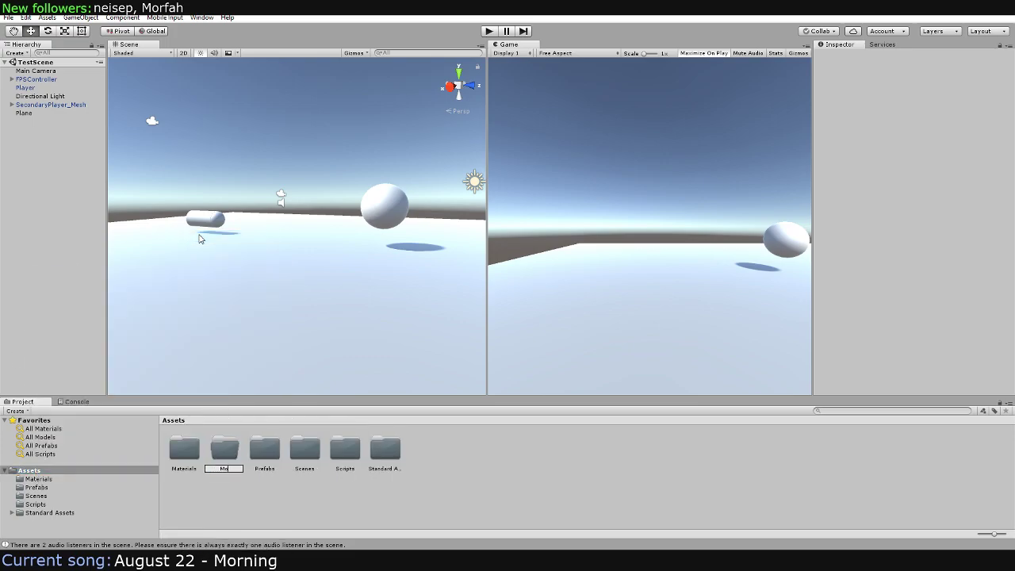
key(Return)
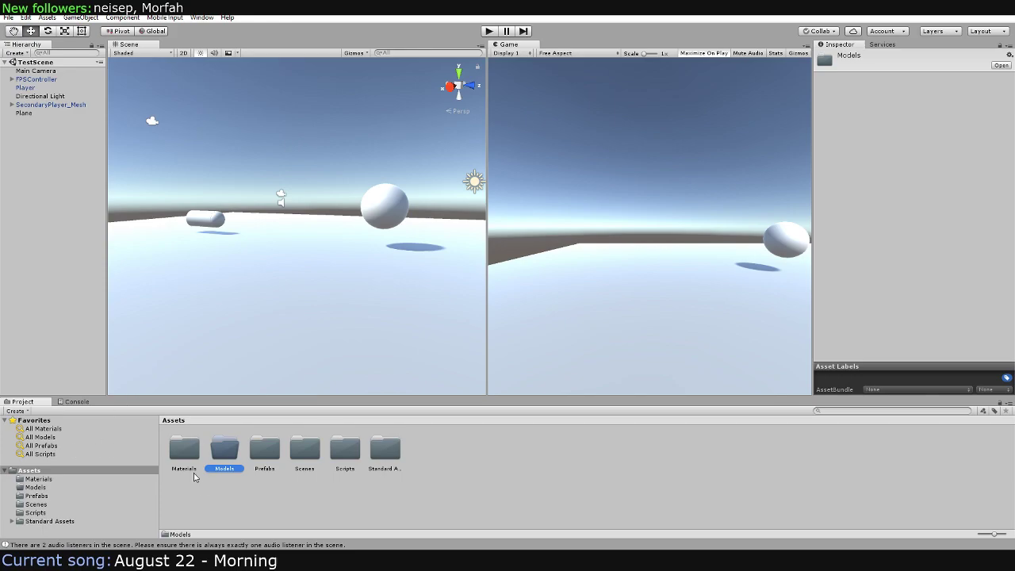
double_click(230, 455)
right_click(259, 477)
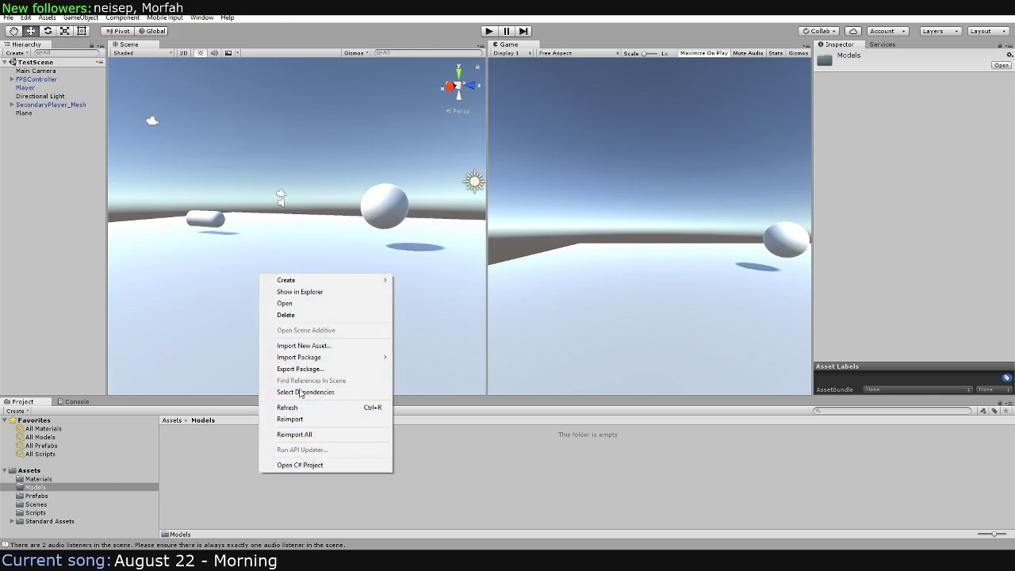
click(258, 485)
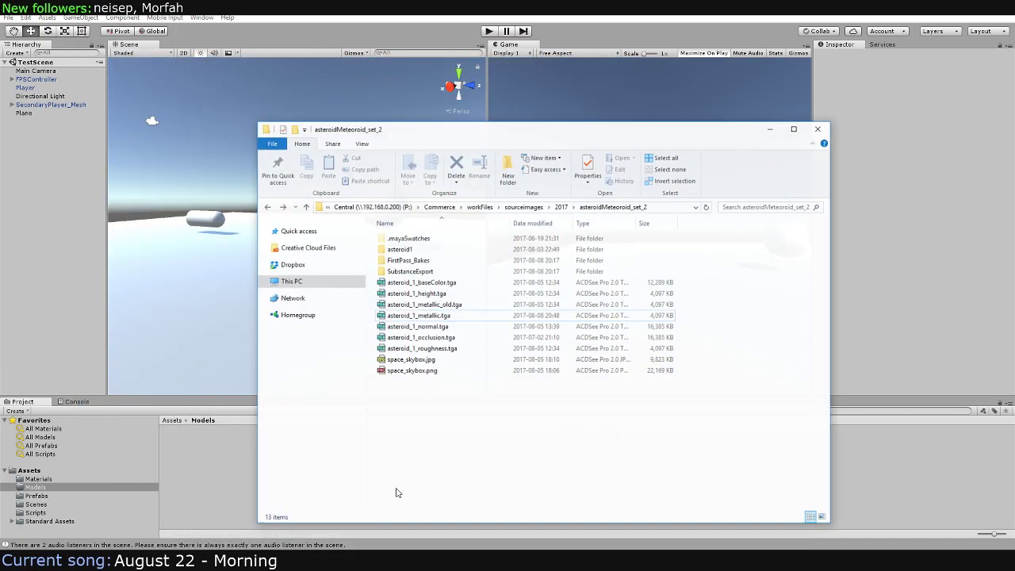
Drag LP_asteroid_1.fbx from data\2017\asteroidMeteoroid_set_2\Substance into Unity's Models folder
key(alt+Up)
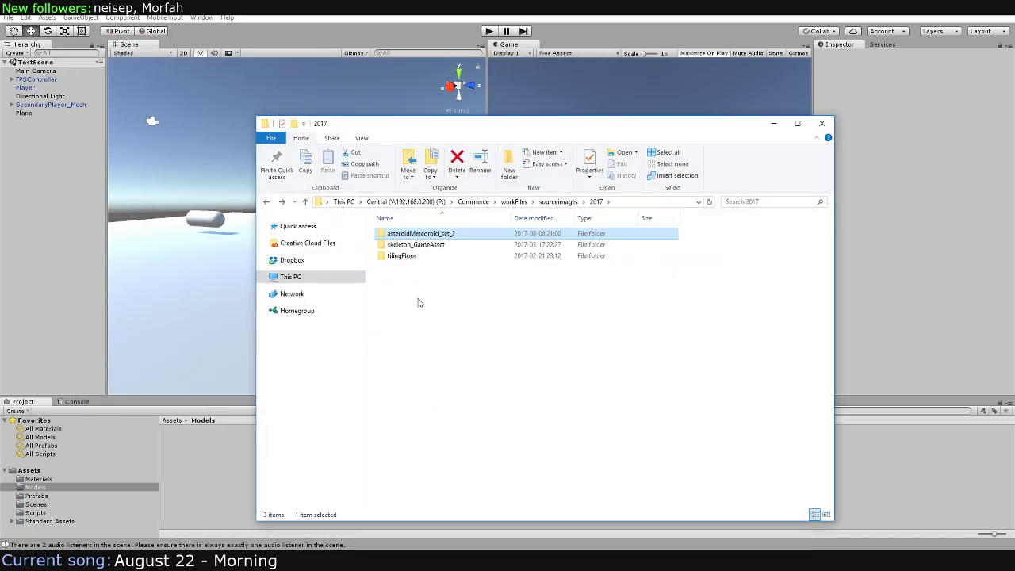
key(alt+Up)
key(alt+Up)
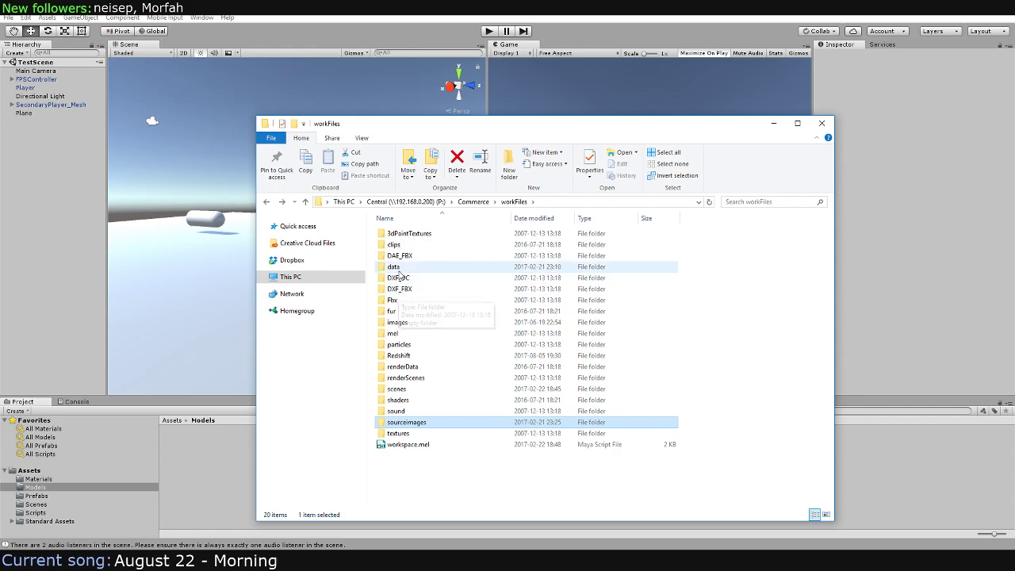
double_click(394, 258)
double_click(394, 258)
double_click(403, 235)
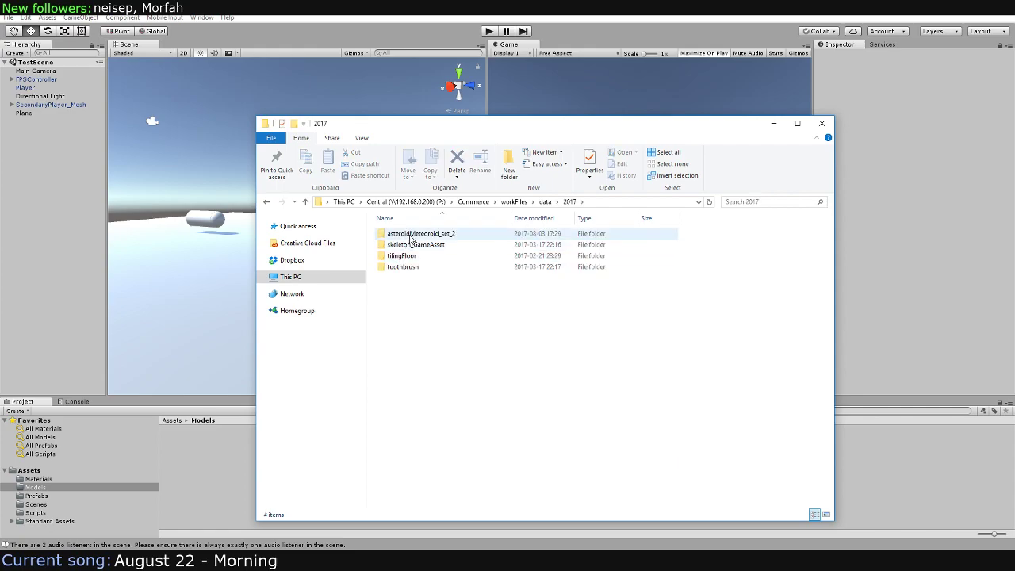
double_click(407, 245)
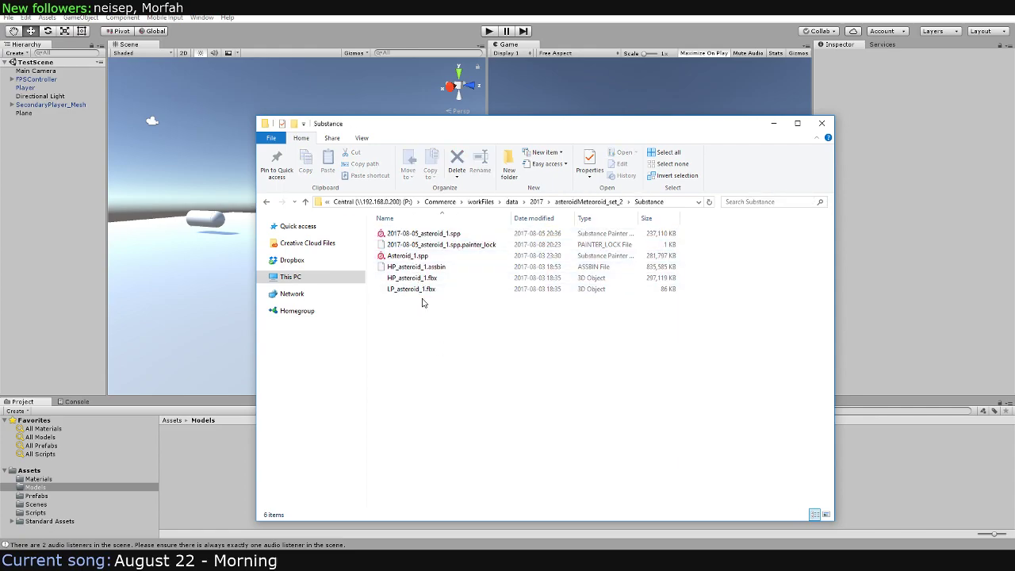
drag(407, 294, 369, 348)
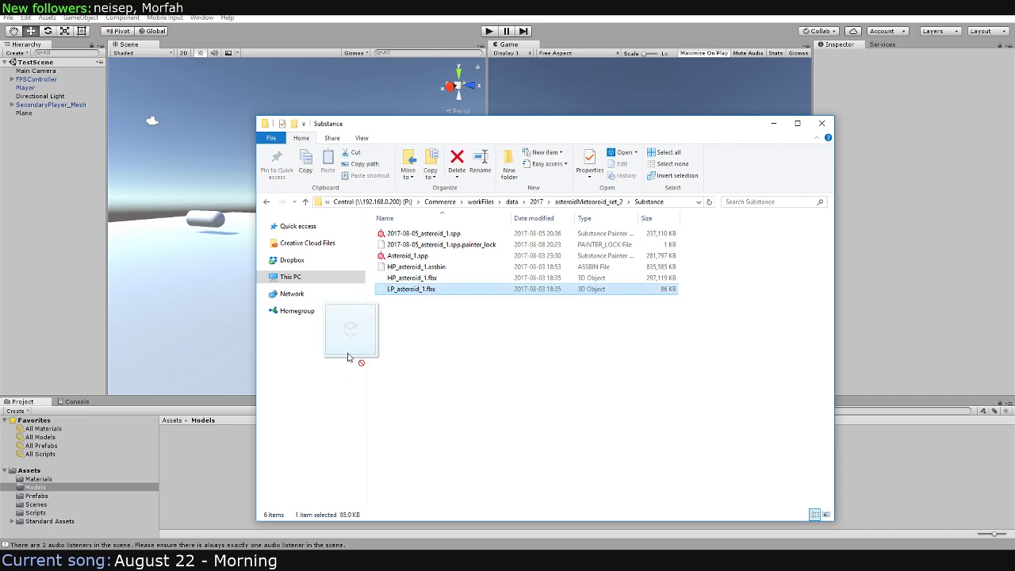
mouse_move(369, 347)
mouse_down()
mouse_move(174, 464)
mouse_move(196, 472)
mouse_up()
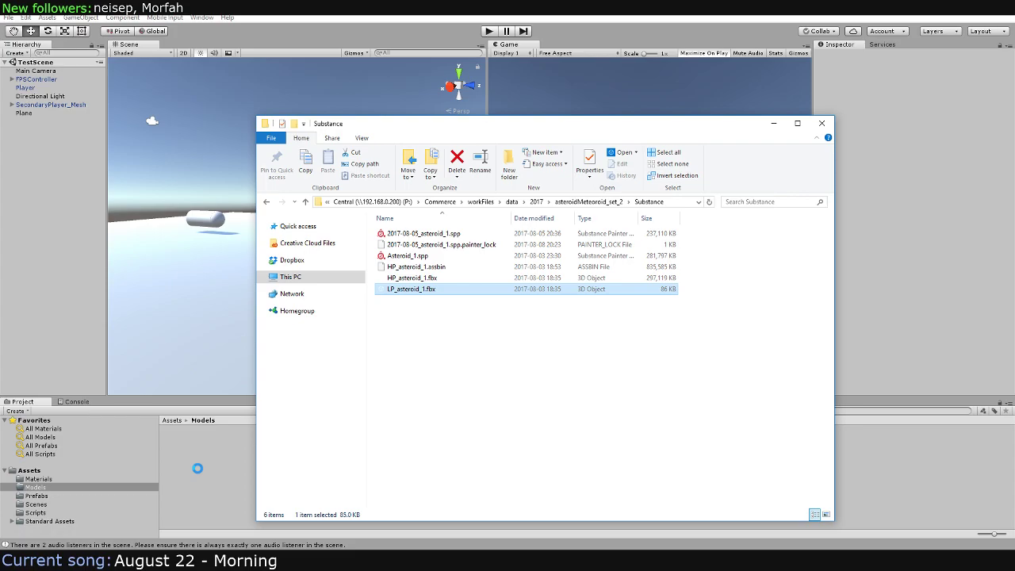
click(220, 487)
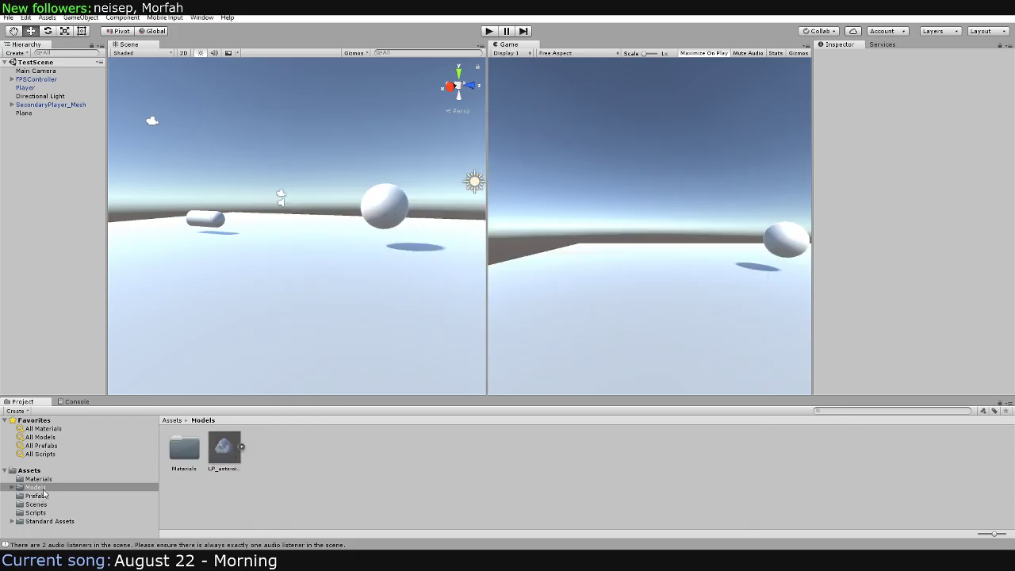
Create a Textures folder under Assets
right_click(31, 471)
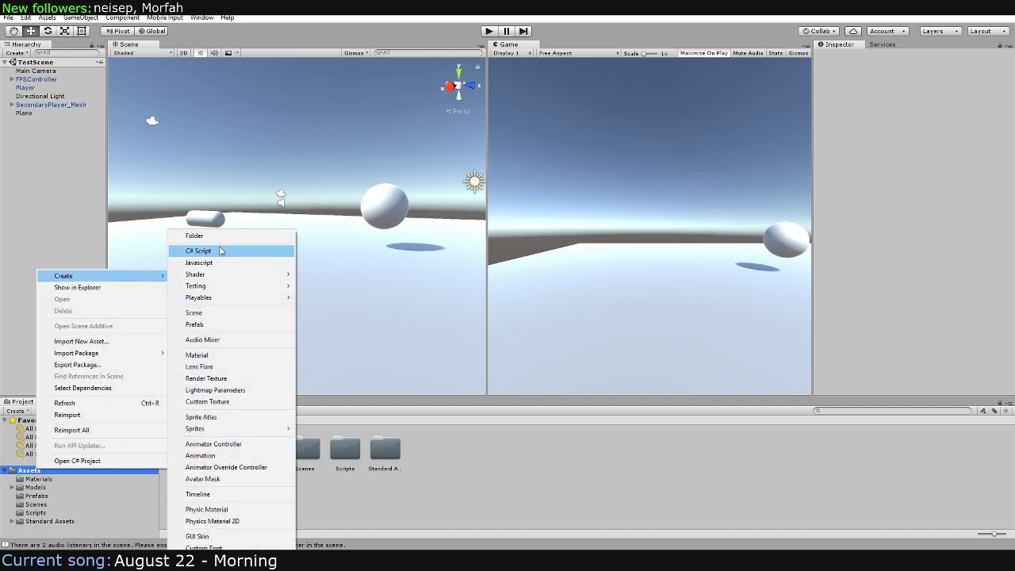
click(222, 238)
text(Textures)
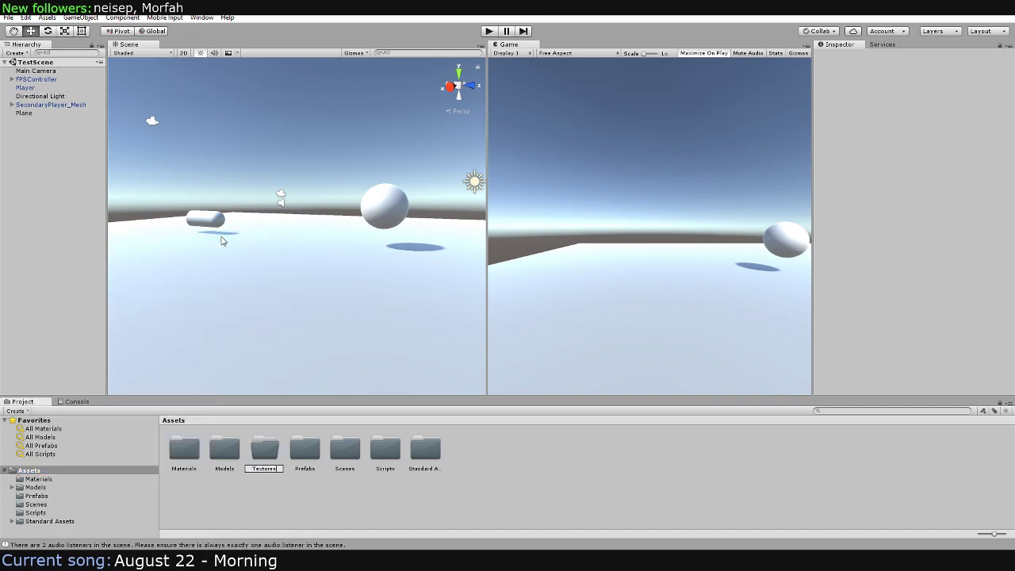
key(Return)
Add an Asteroid_1 subfolder inside the Textures folder
click(57, 530)
right_click(188, 485)
mouse_move(216, 293)
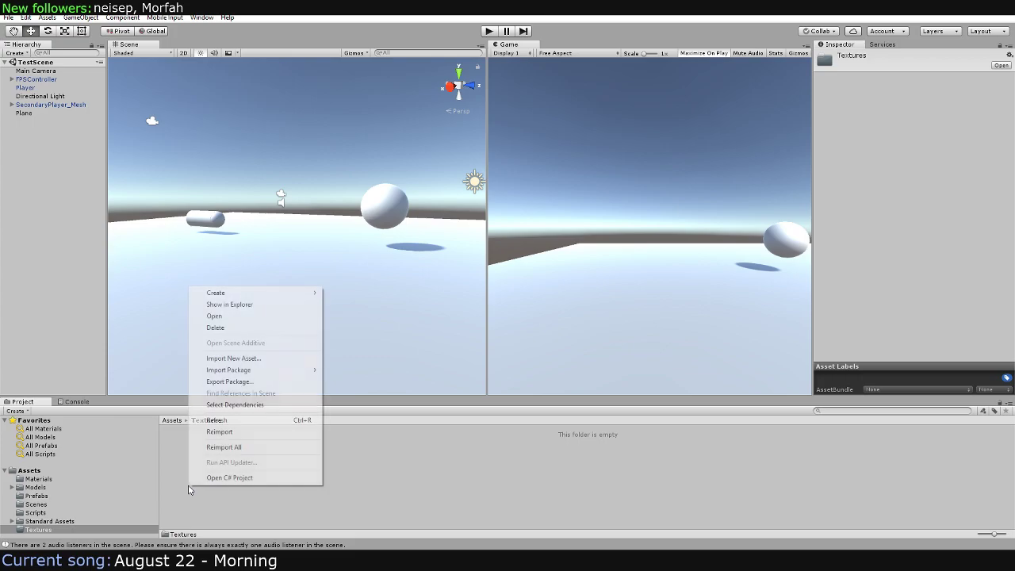
click(356, 237)
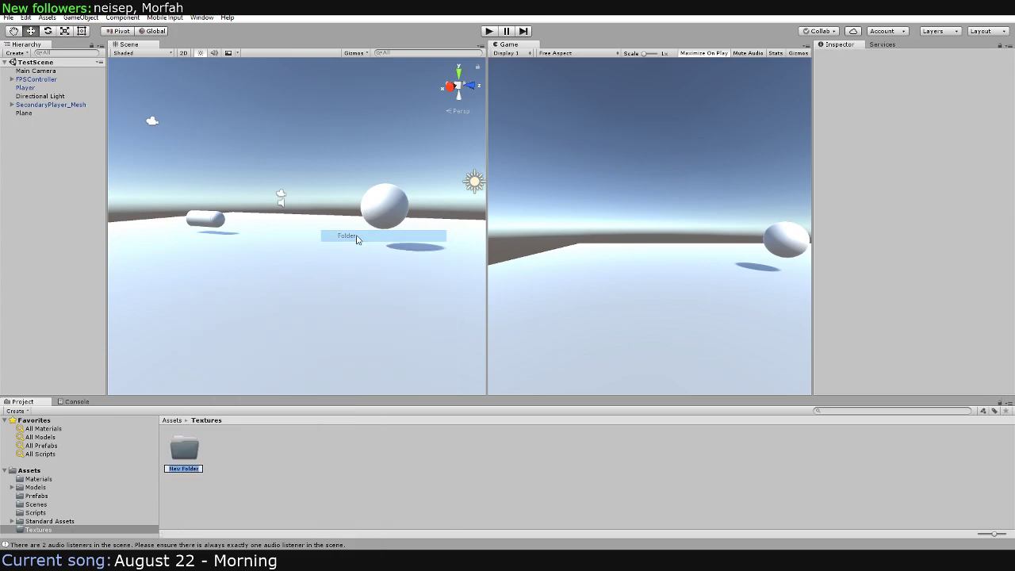
text(Asteroid_1)
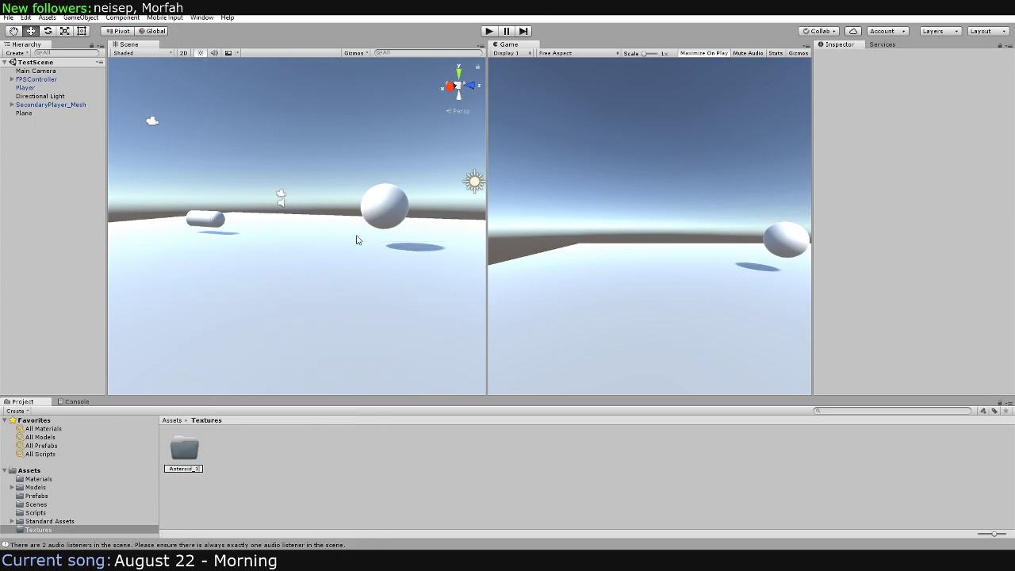
key(Return)
In File Explorer, go to sourceimages\2017\asteroidMeteoroid_set_2
key(alt+Tab)
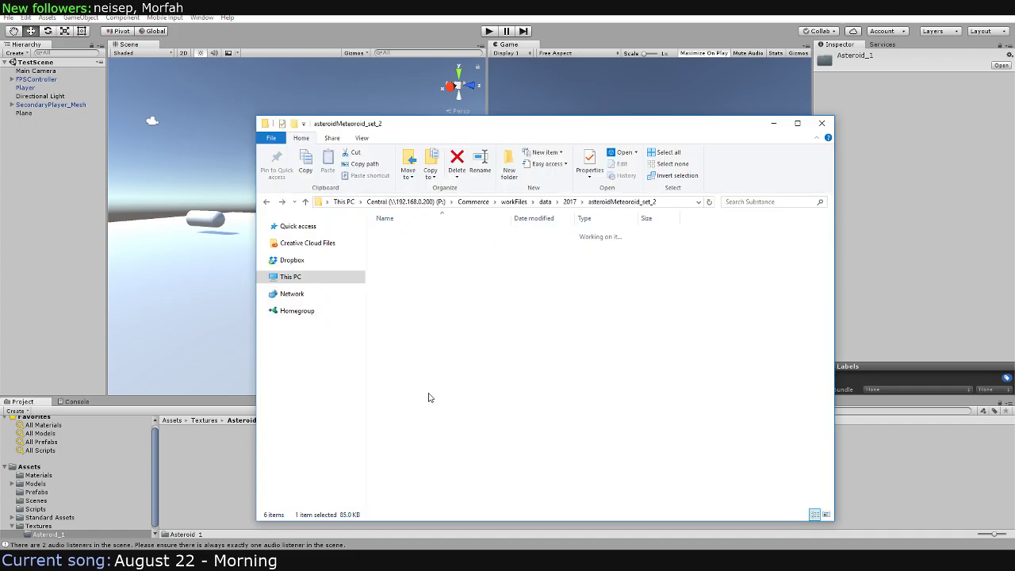
key(alt+Up)
key(alt+Up)
key(alt+Up)
double_click(437, 401)
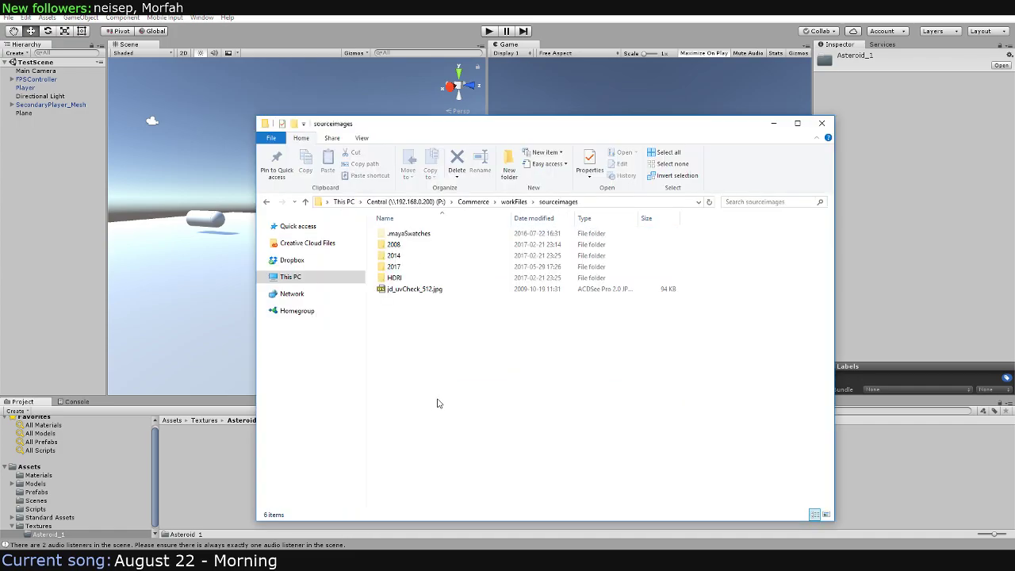
double_click(404, 269)
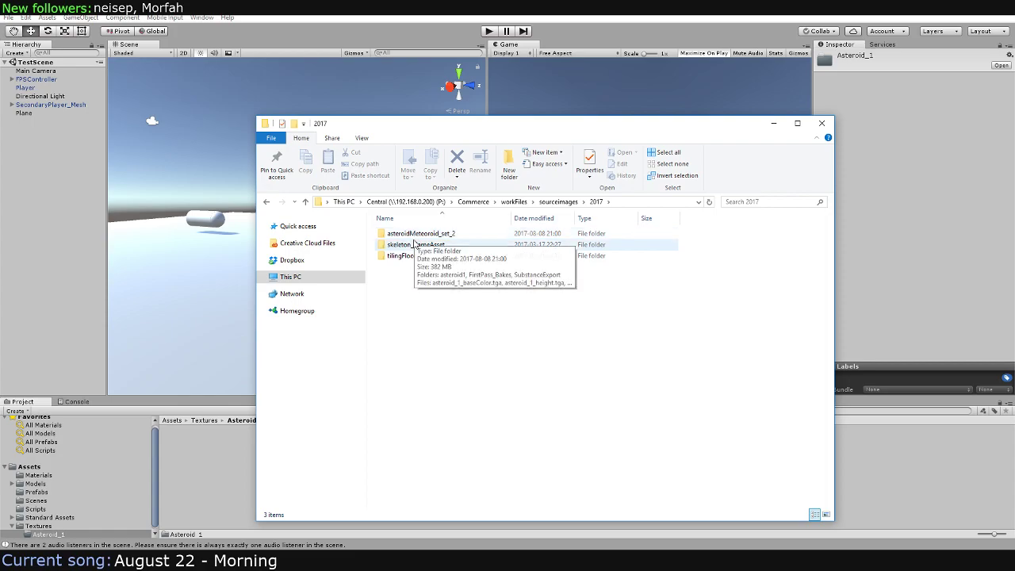
double_click(415, 235)
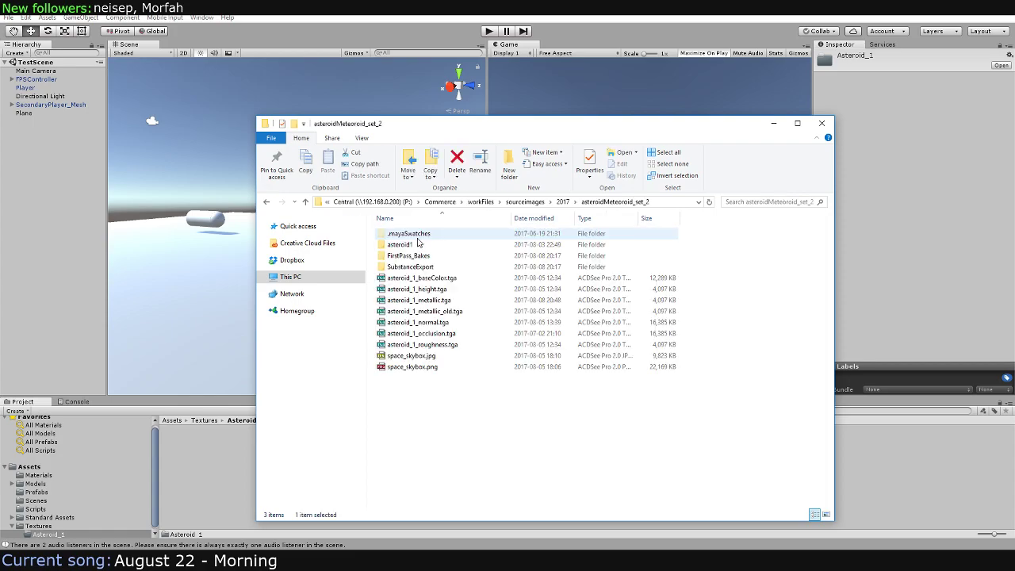
Move asteroid_1_metallic_old.tga into a new Old subfolder
click(419, 279)
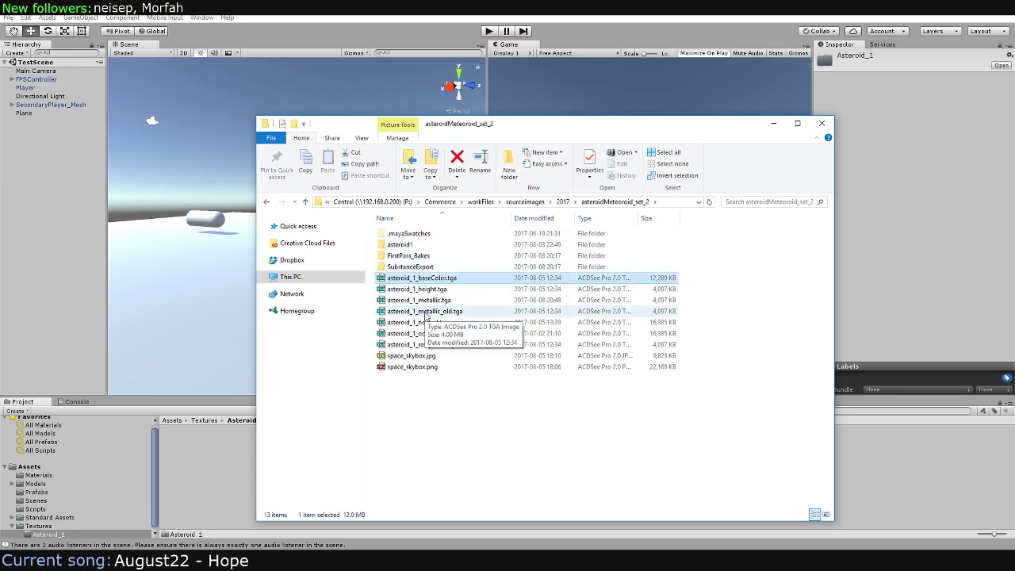
click(421, 301)
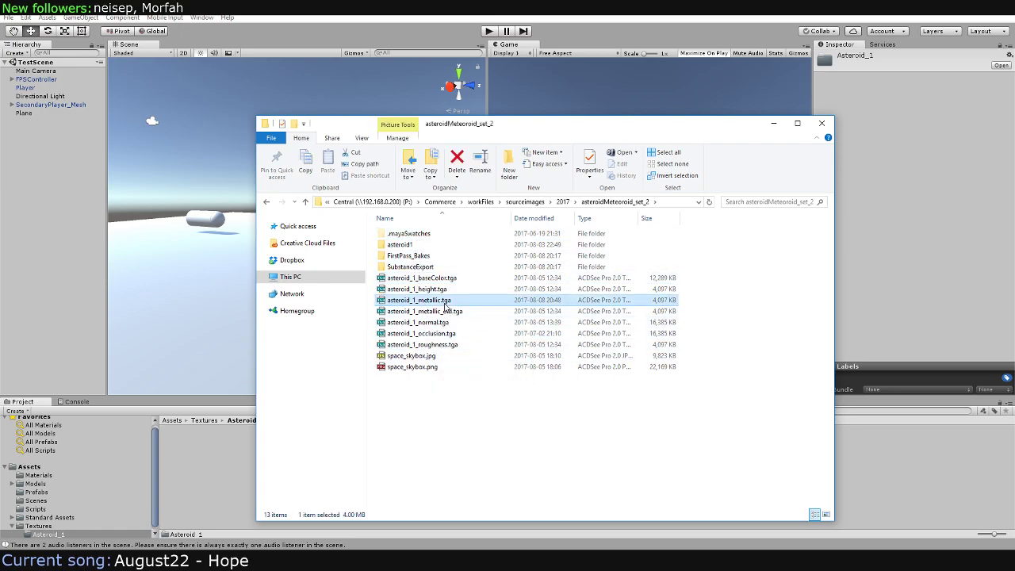
click(441, 314)
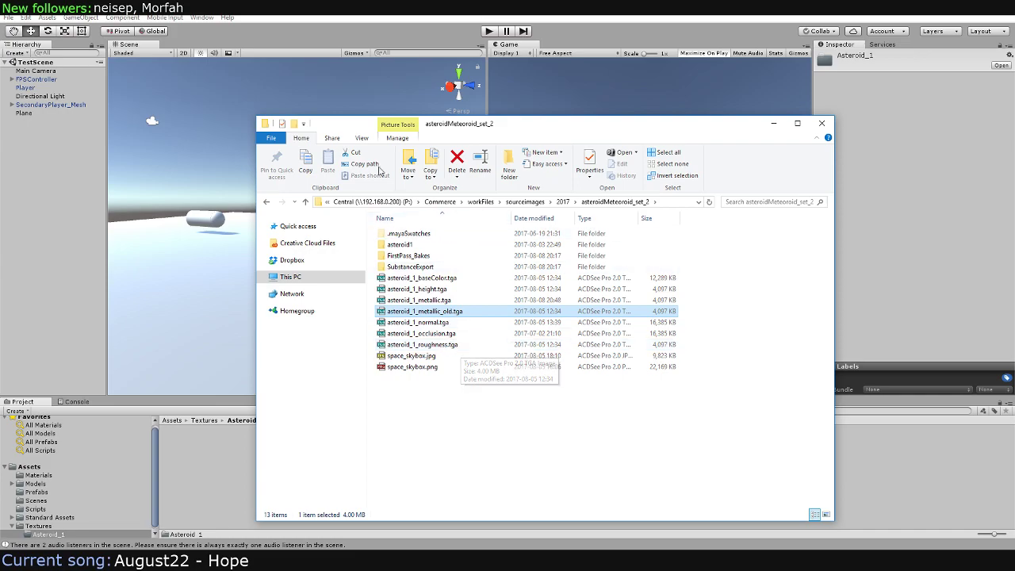
click(295, 123)
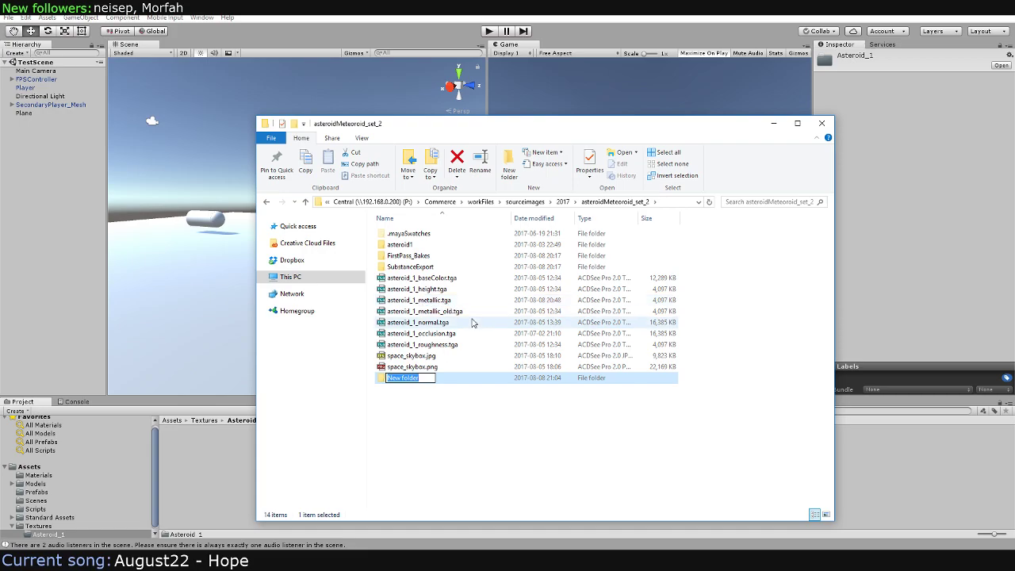
text(Old)
key(Return)
drag(439, 318, 392, 377)
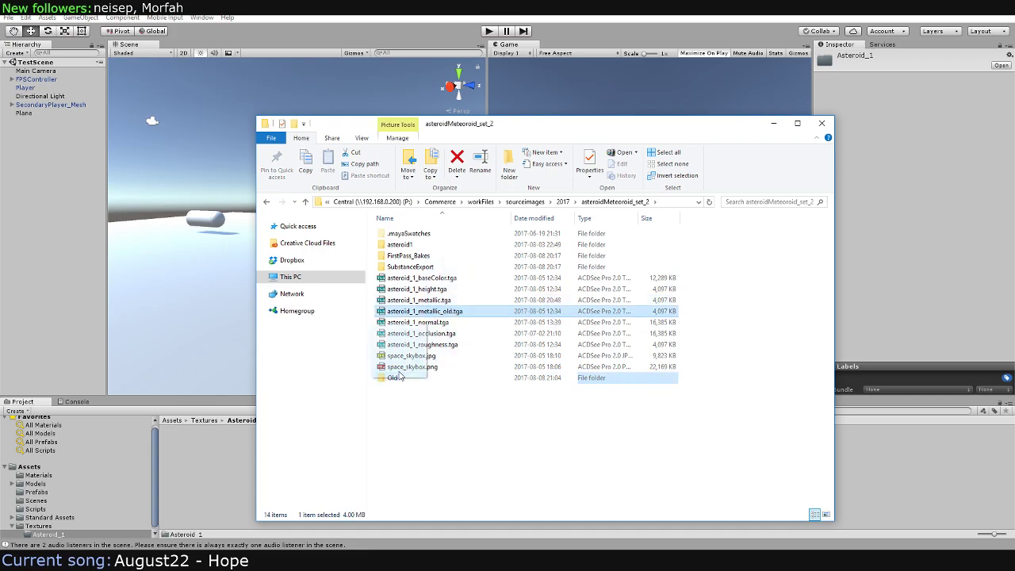
click(530, 284)
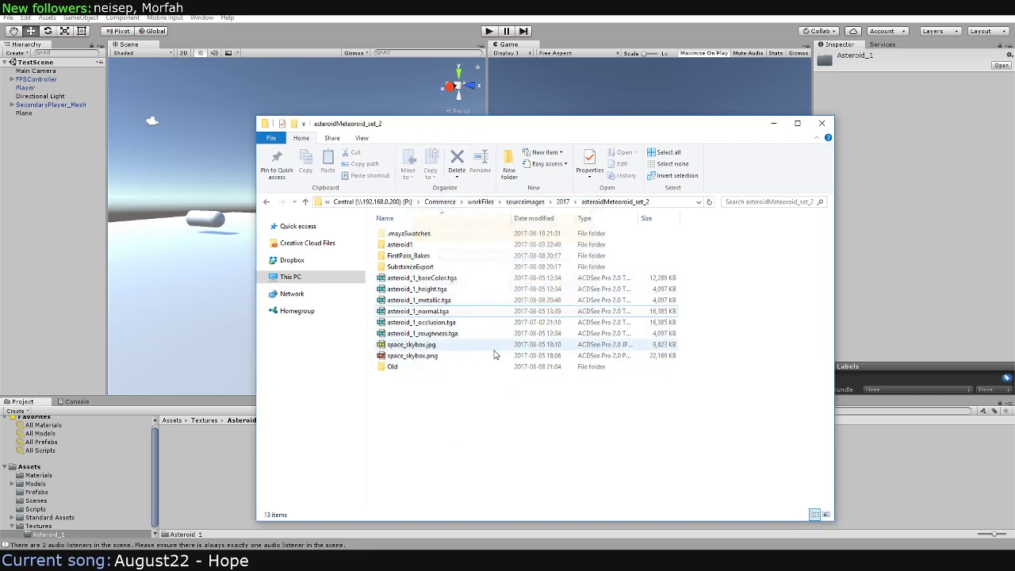
Select all six asteroid_1 textures and bring them into Unity's Textures/Asteroid_1 folder
click(434, 280)
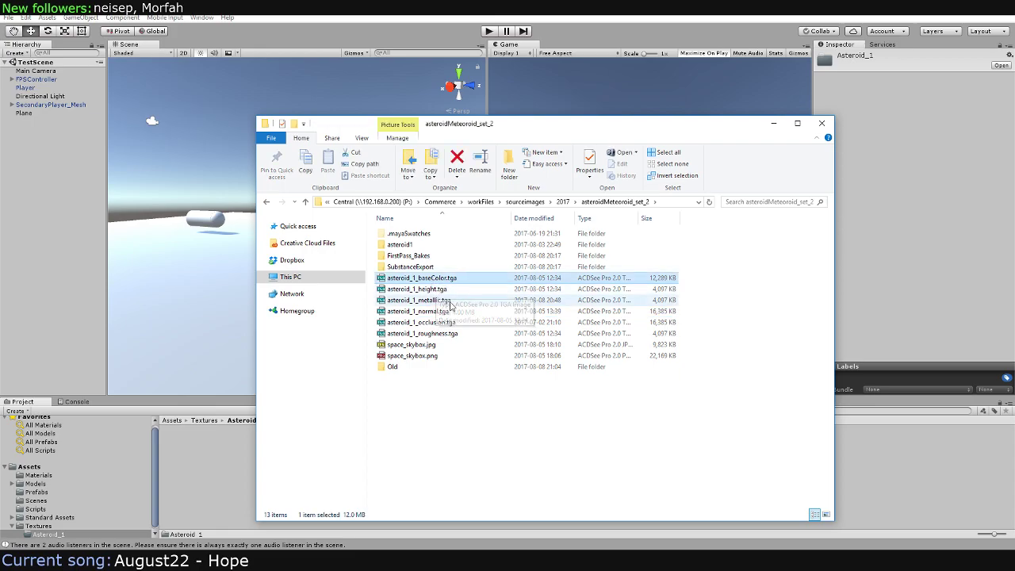
shift+click(425, 333)
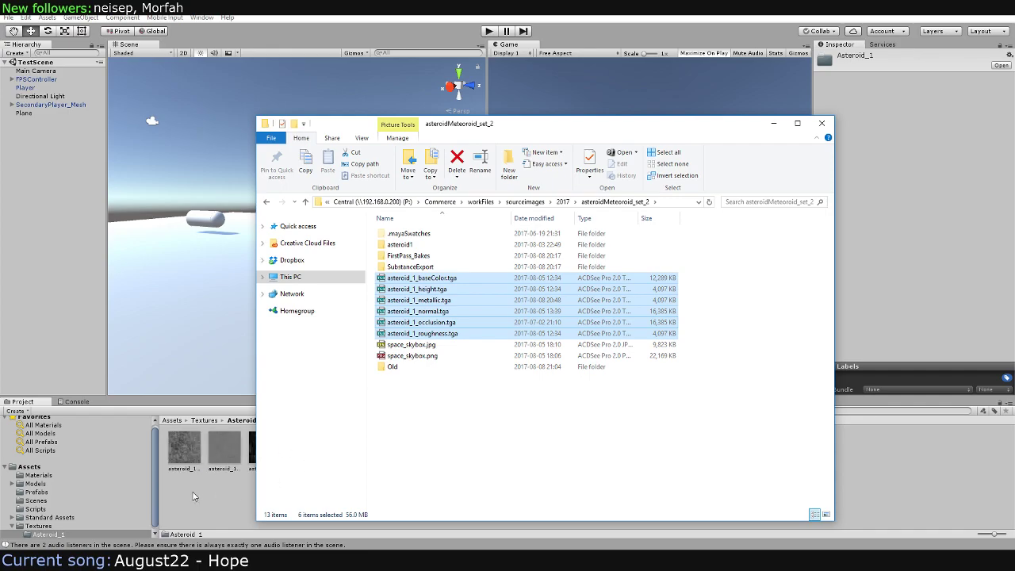
click(194, 490)
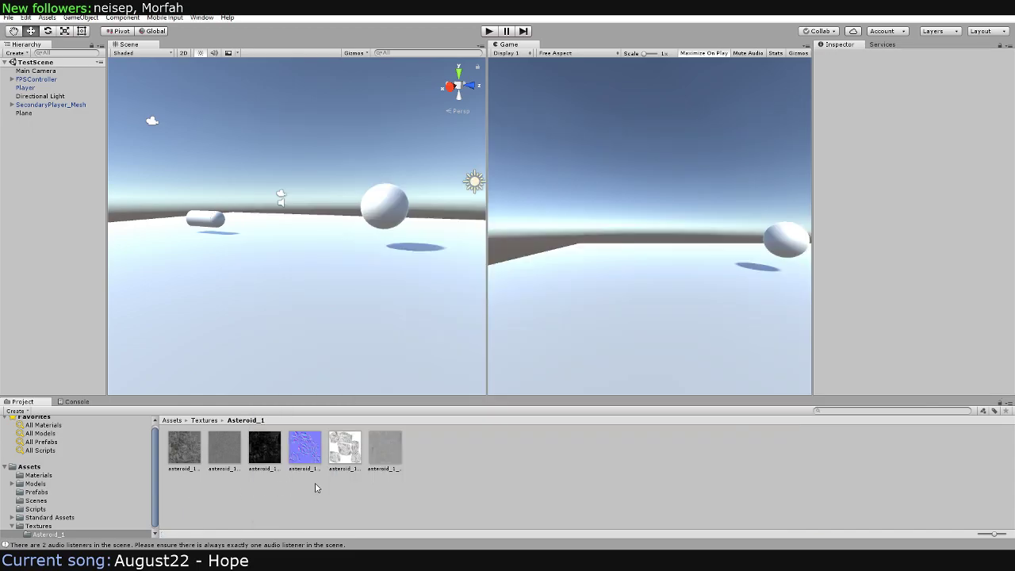
Move the asteroid material from Models/Materials into the main Assets/Materials folder
click(32, 486)
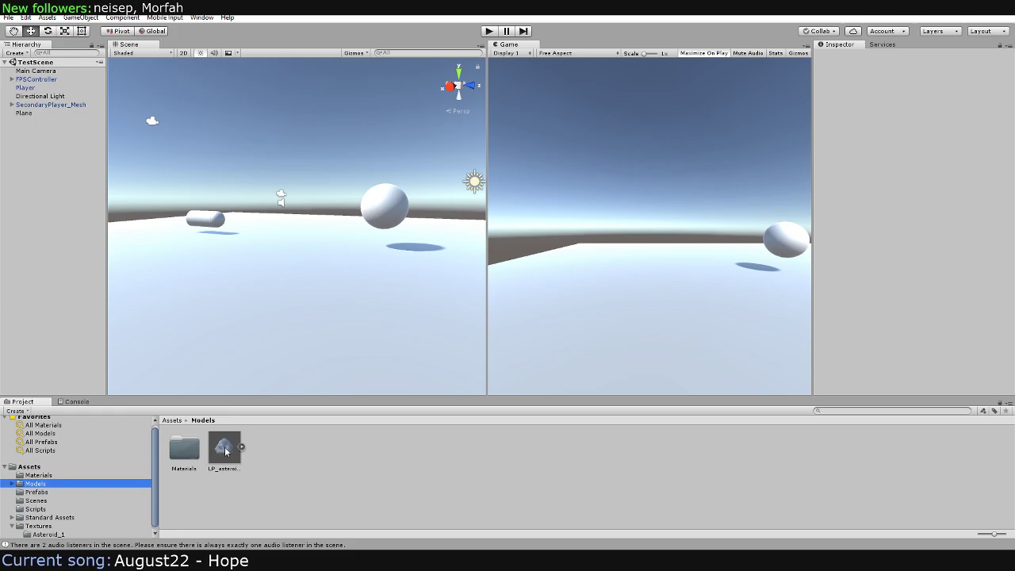
click(32, 468)
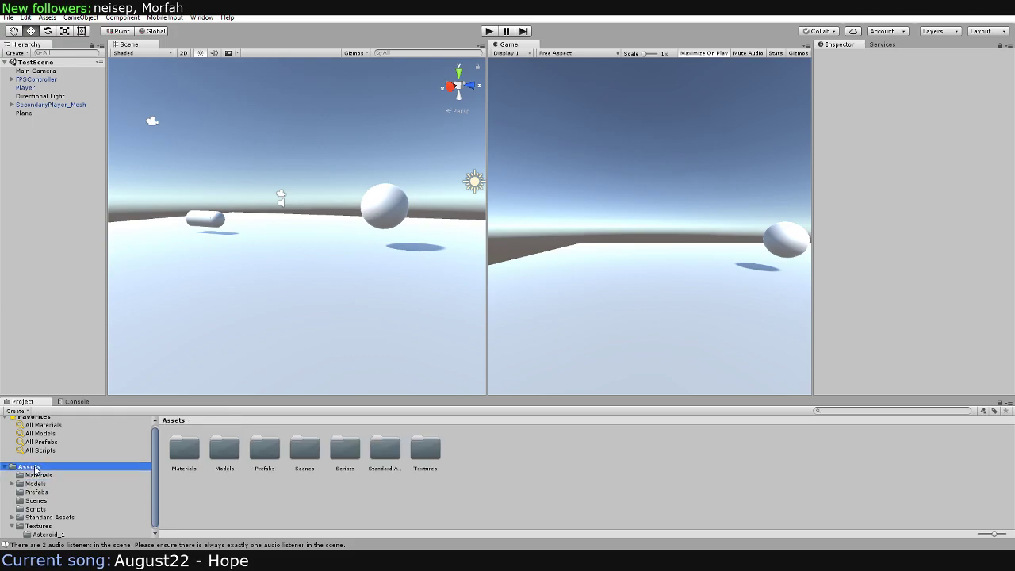
right_click(34, 469)
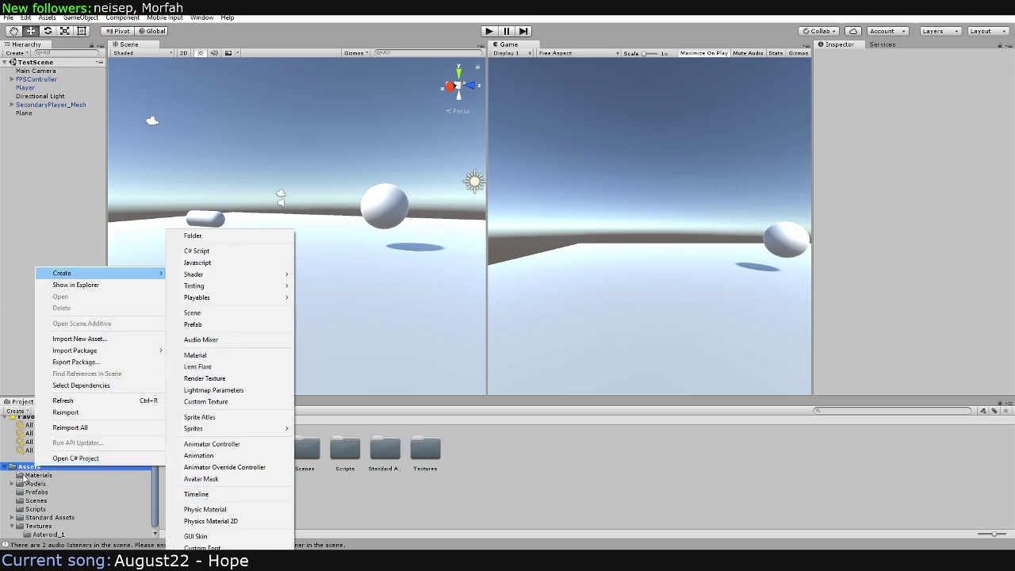
click(102, 474)
click(30, 467)
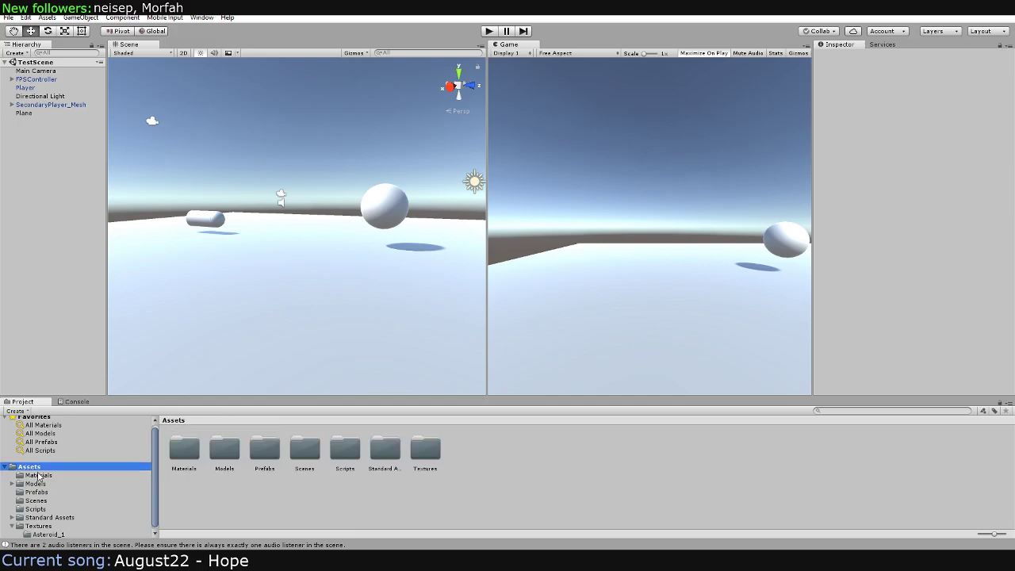
click(36, 484)
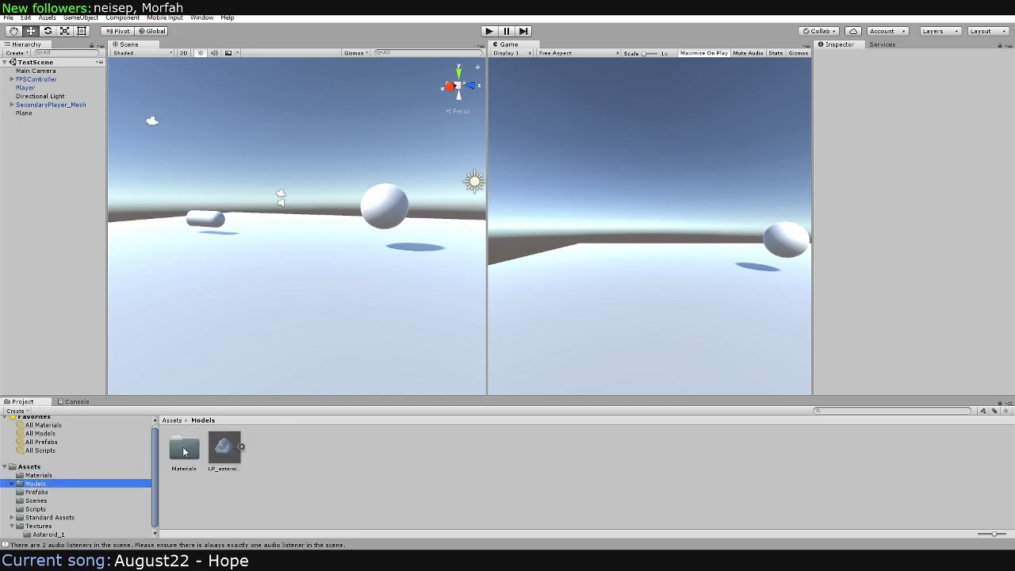
click(11, 483)
click(42, 493)
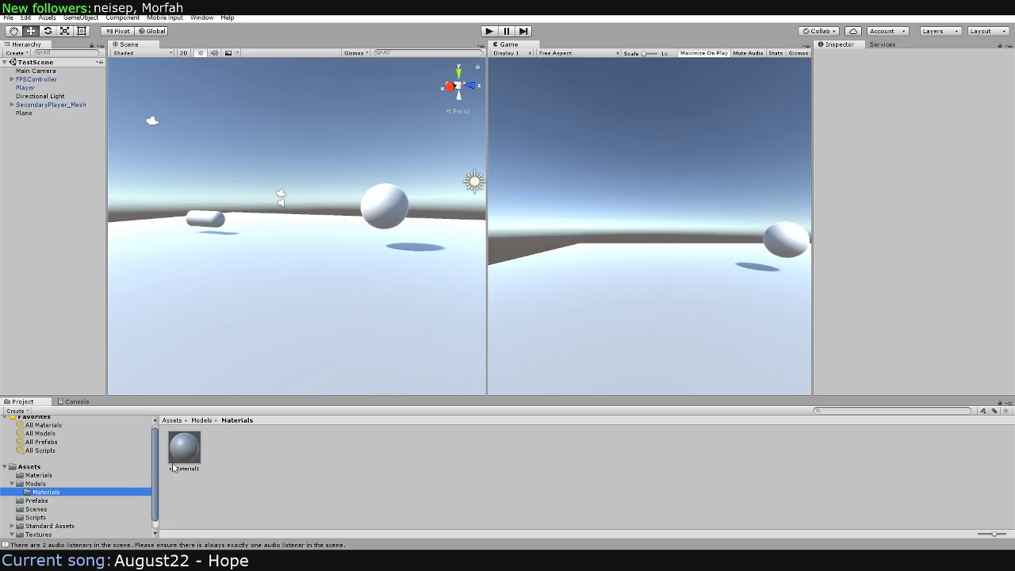
drag(184, 448, 40, 482)
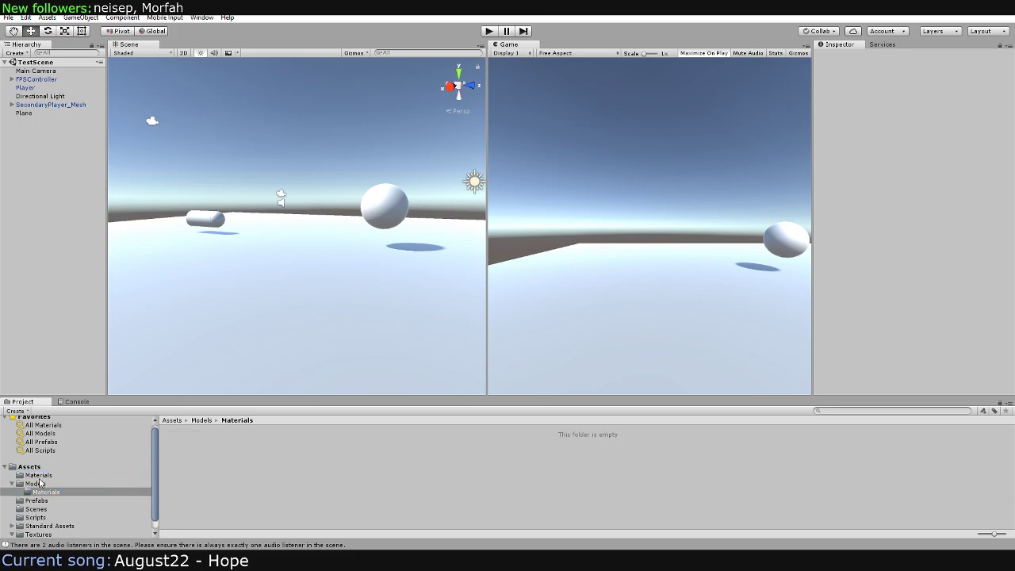
Delete the now-empty Materials subfolder inside Models
click(10, 484)
click(183, 446)
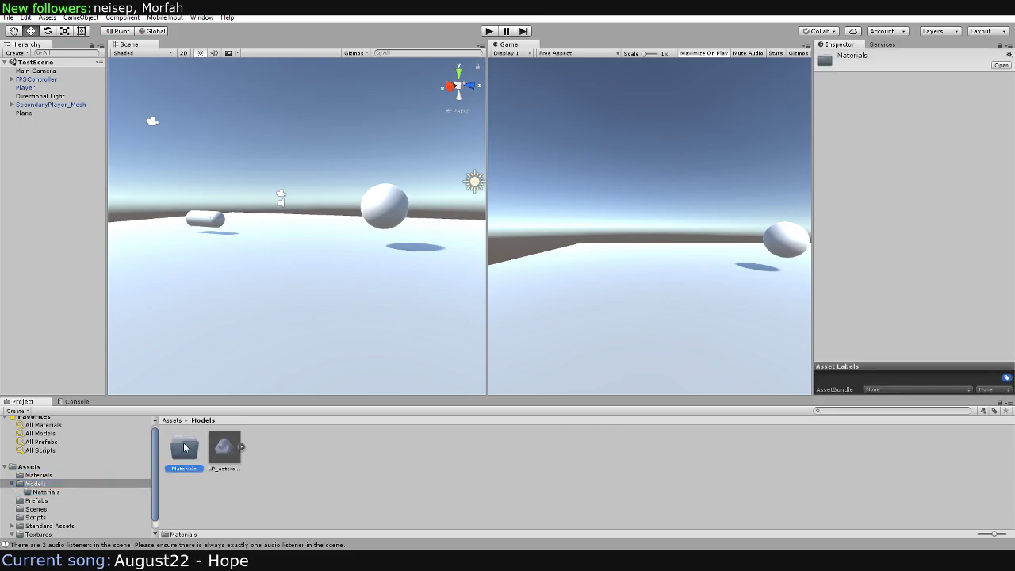
key(Delete)
key(Escape)
Rename the rsMaterial1 material to Asteroid_1
click(57, 476)
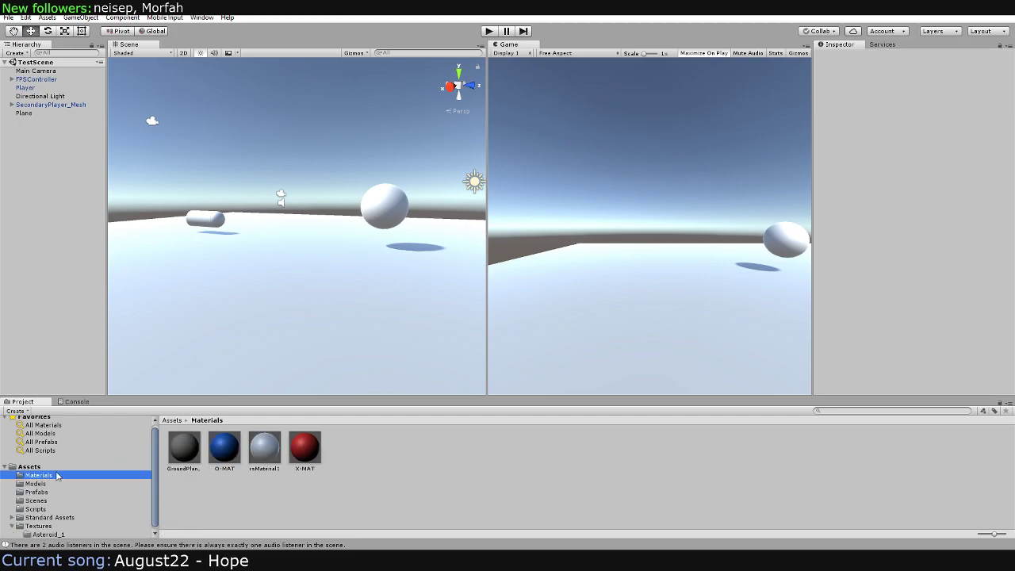
click(264, 451)
key(F2)
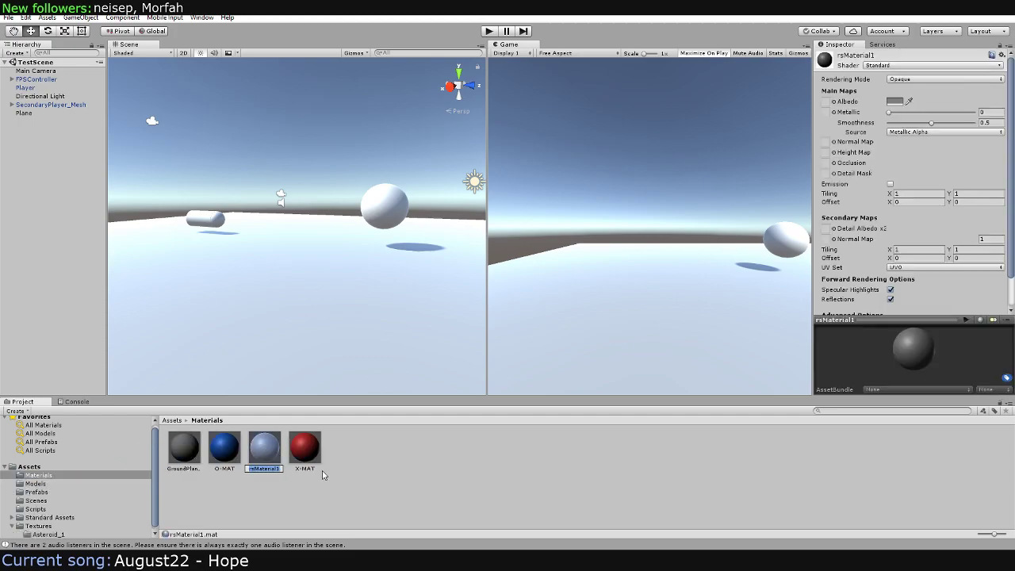
text(Asteroid_1)
key(Return)
Keep Asteroid_1 on the Standard shader in Opaque mode
click(924, 80)
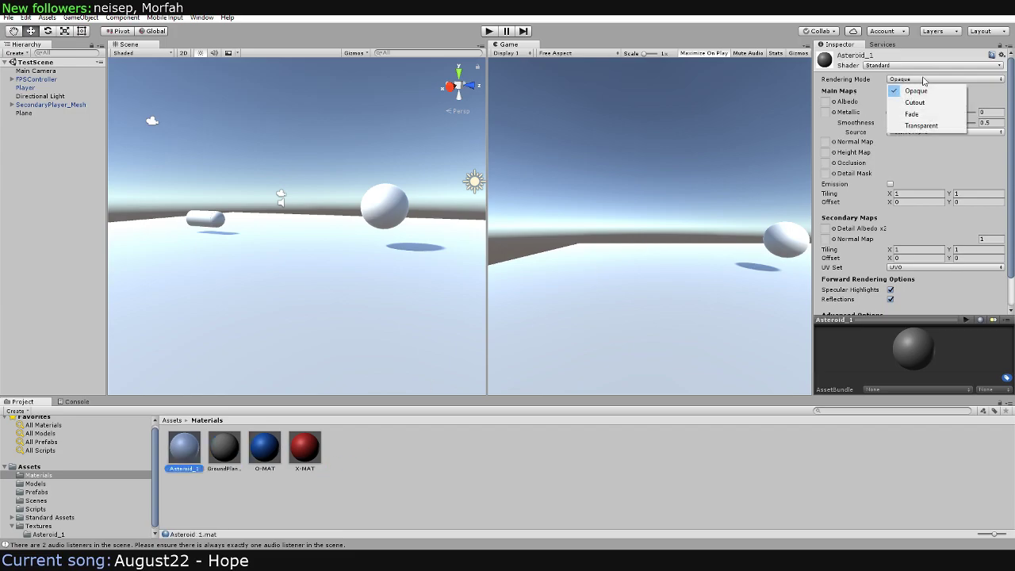
click(916, 66)
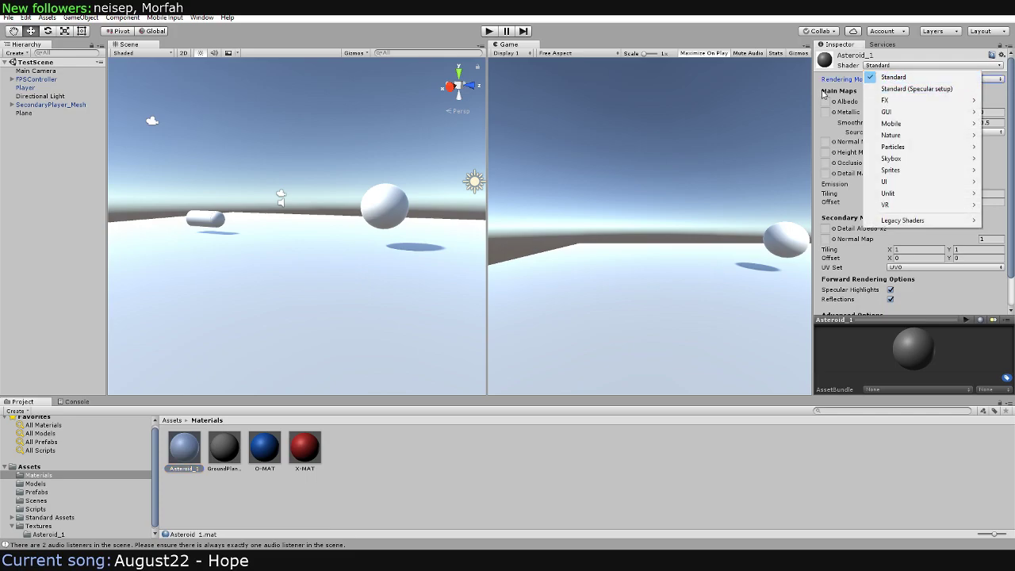
click(809, 89)
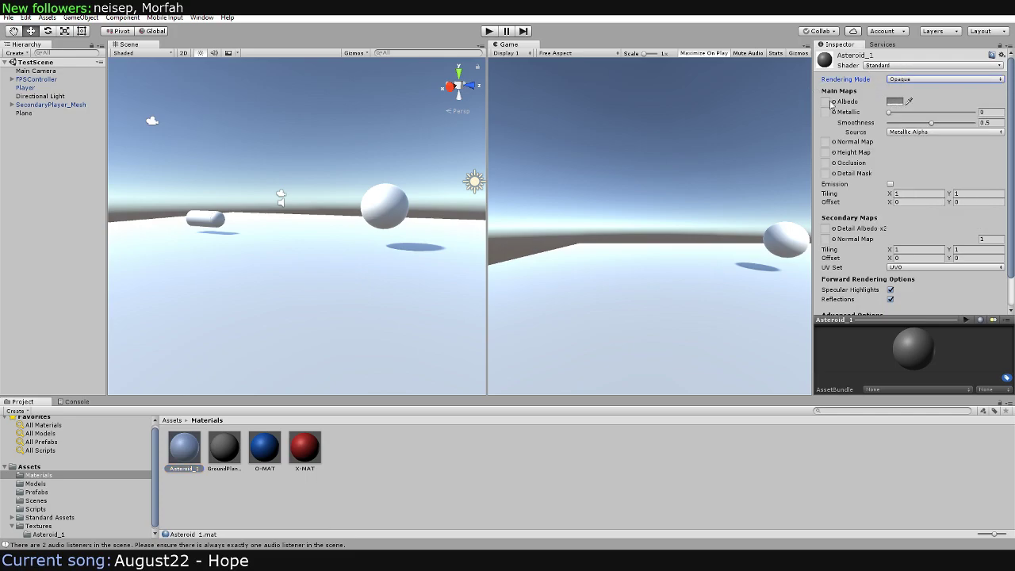
click(829, 103)
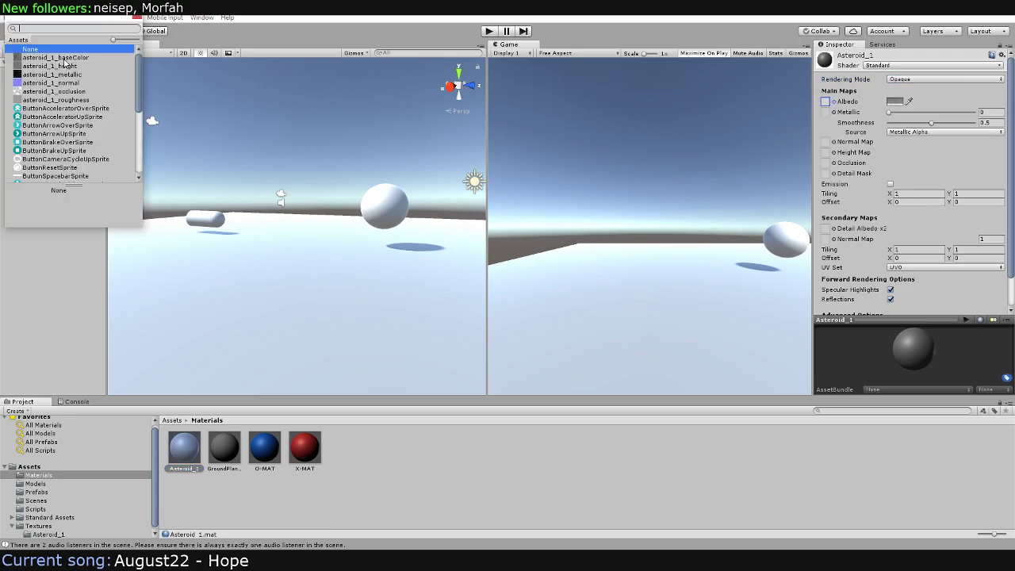
Assign asteroid_1_baseColor as albedo and asteroid_1_metallic as the metallic map
click(64, 59)
click(826, 113)
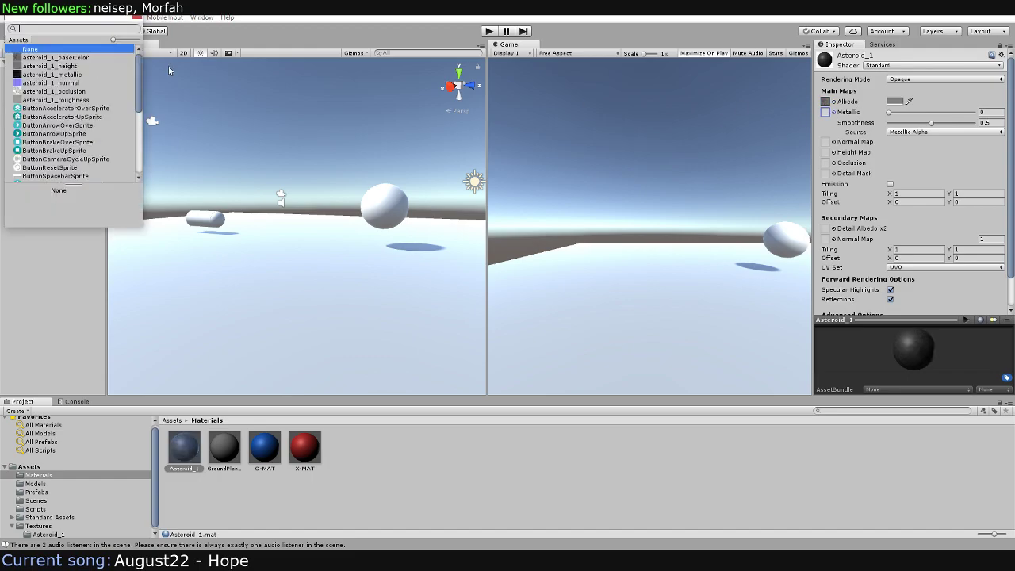
key(Down)
key(Down)
key(Down)
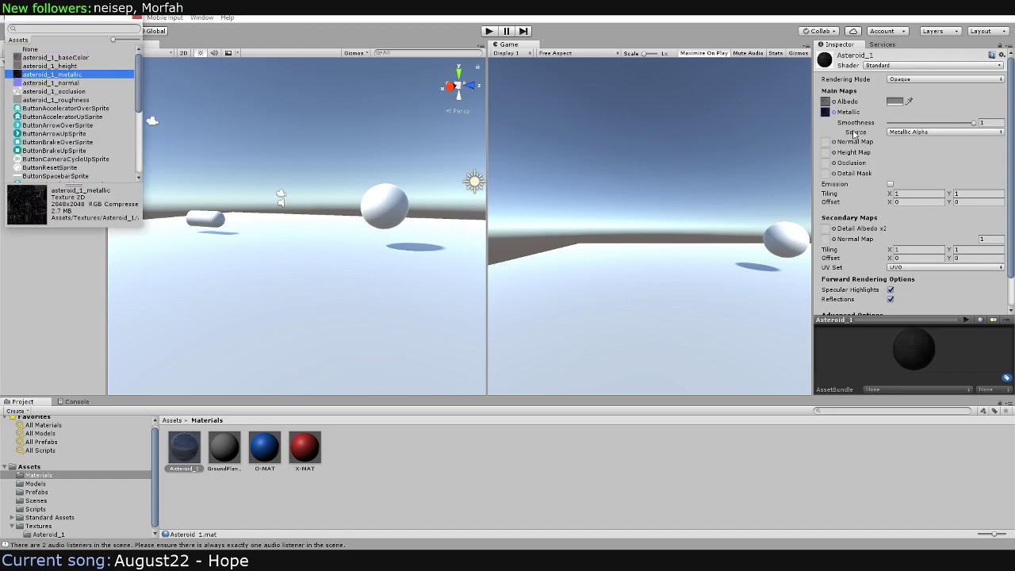
click(834, 141)
key(Escape)
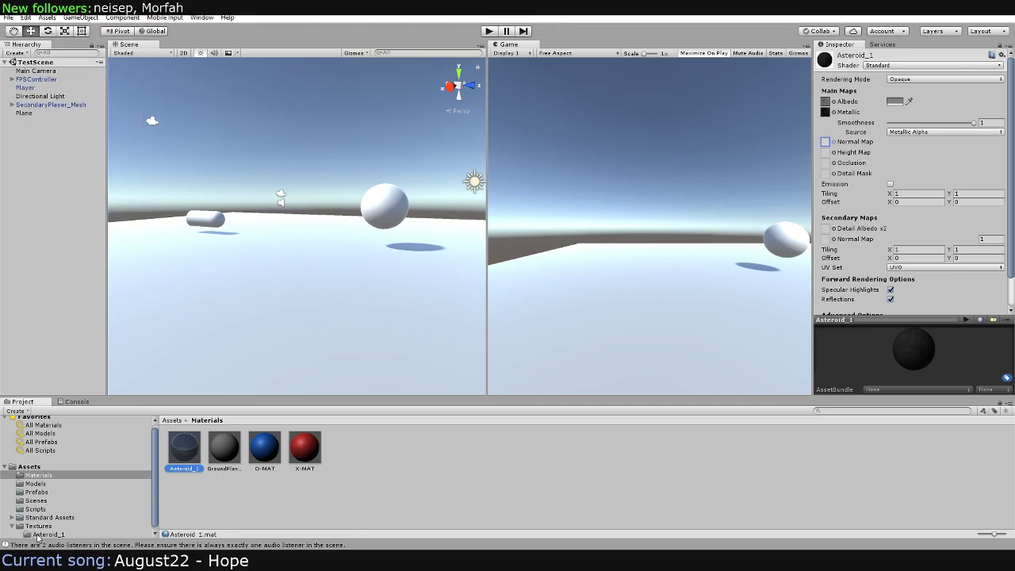
Set asteroid_1_normal's Texture Type to Normal map and apply it
click(48, 534)
click(305, 449)
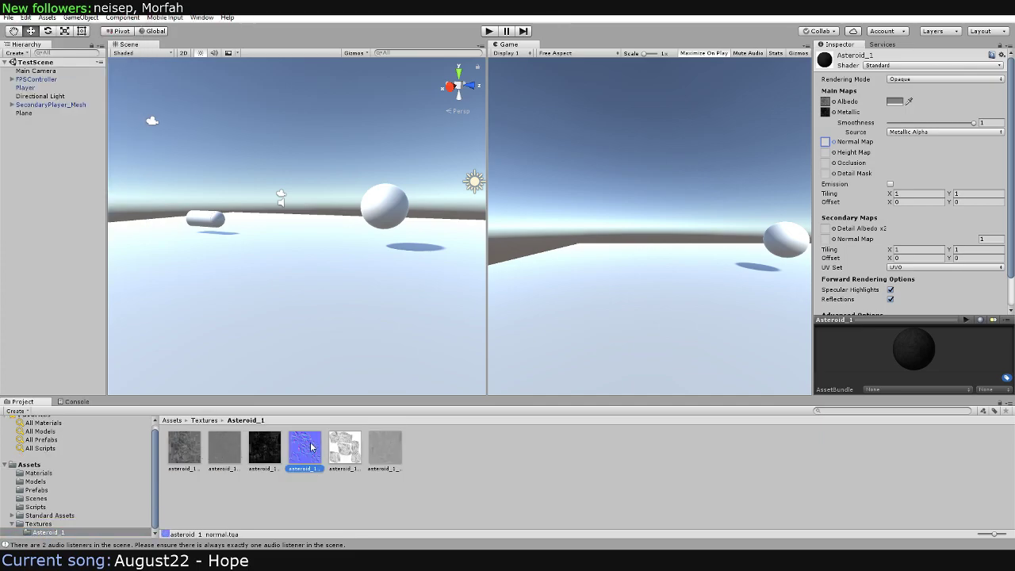
click(932, 82)
click(918, 107)
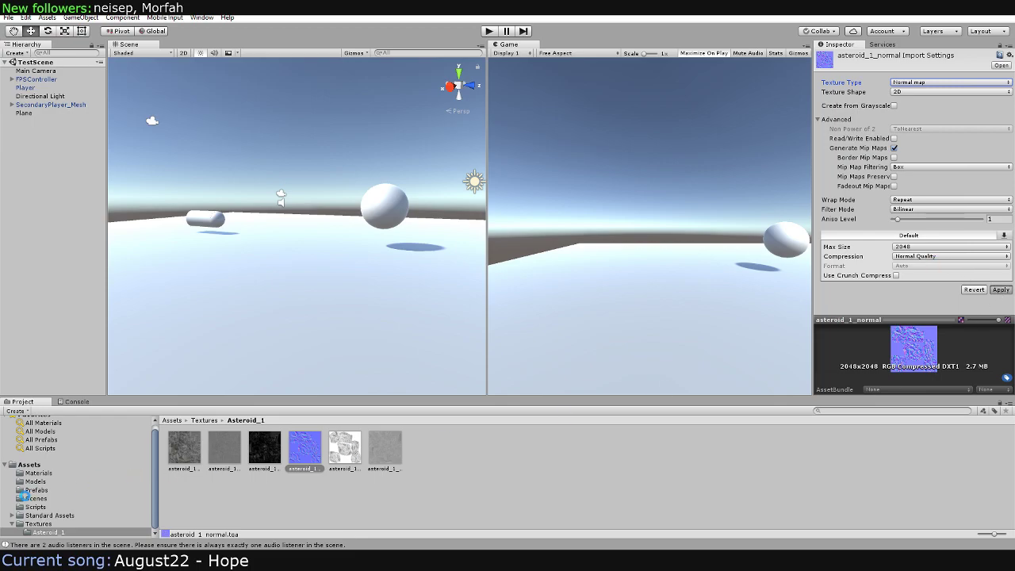
click(35, 482)
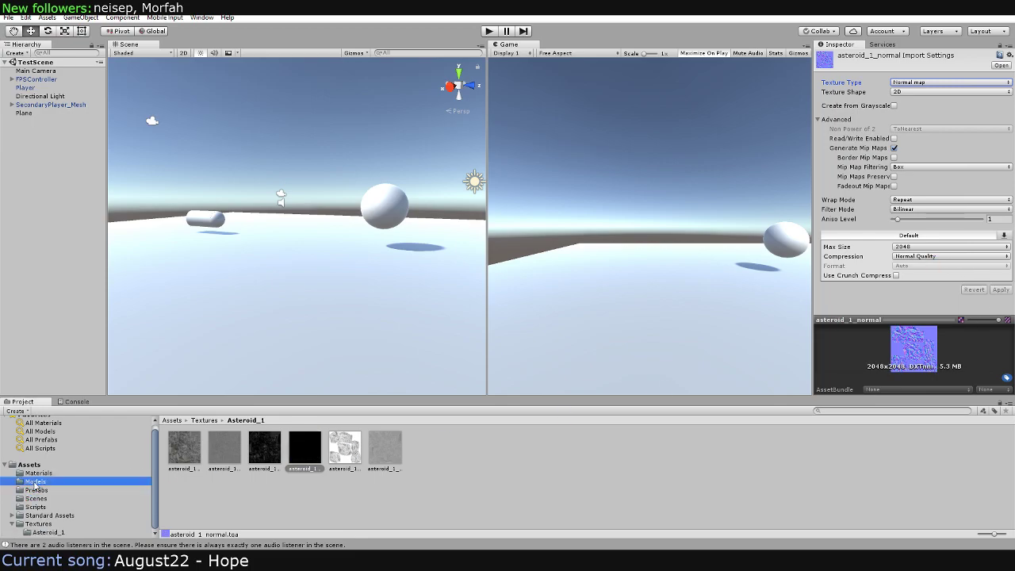
Assign asteroid_1 normal, height, occlusion and roughness (detail mask) textures to Asteroid_1
click(37, 473)
click(184, 449)
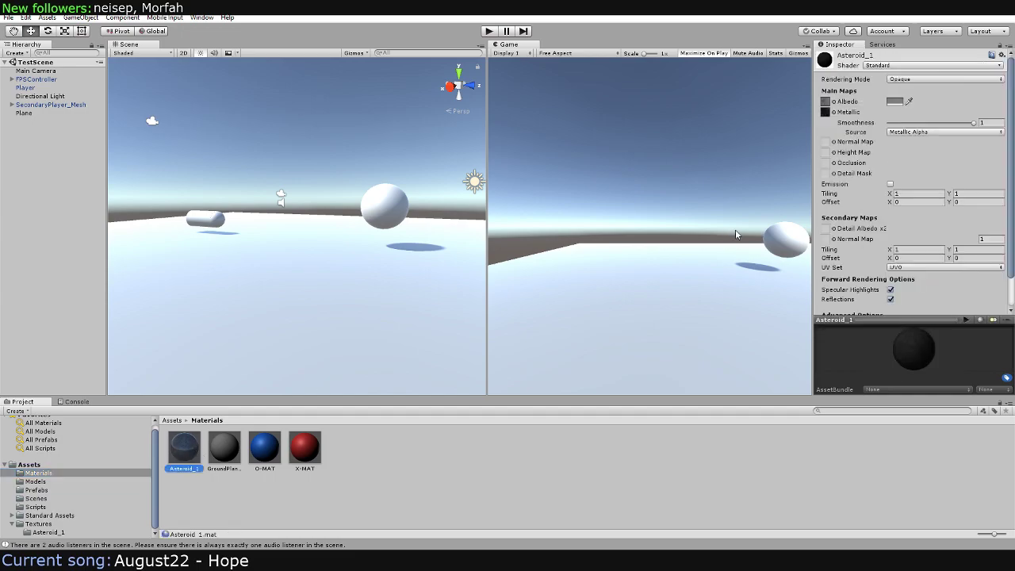
click(834, 141)
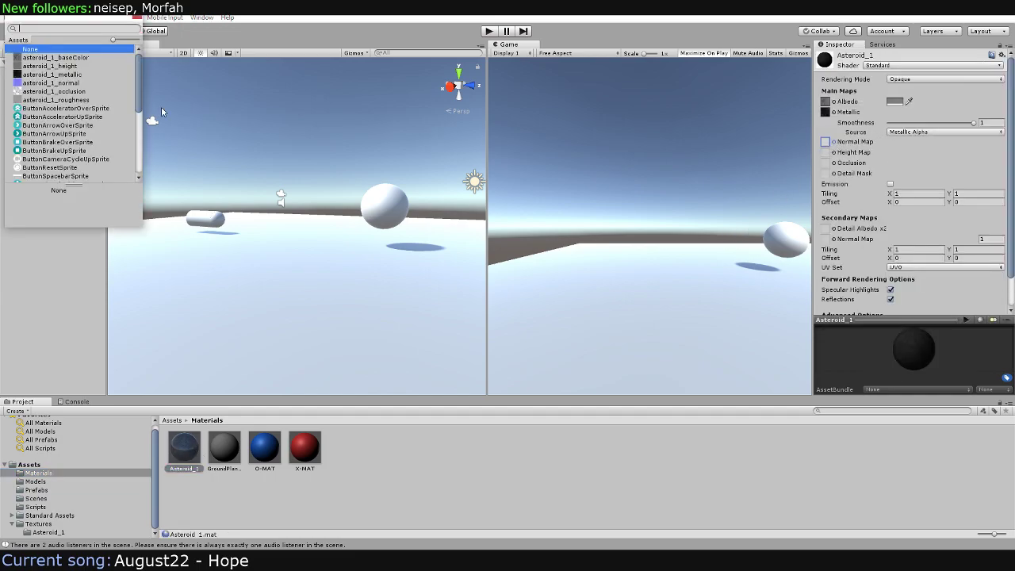
key(Down)
key(Down)
key(Down)
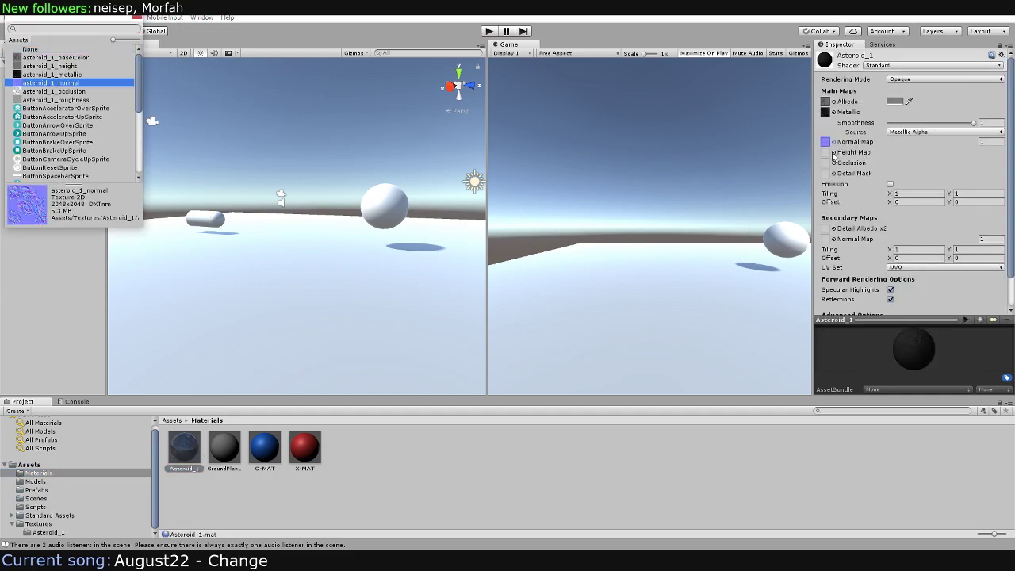
click(833, 152)
key(Down)
key(Down)
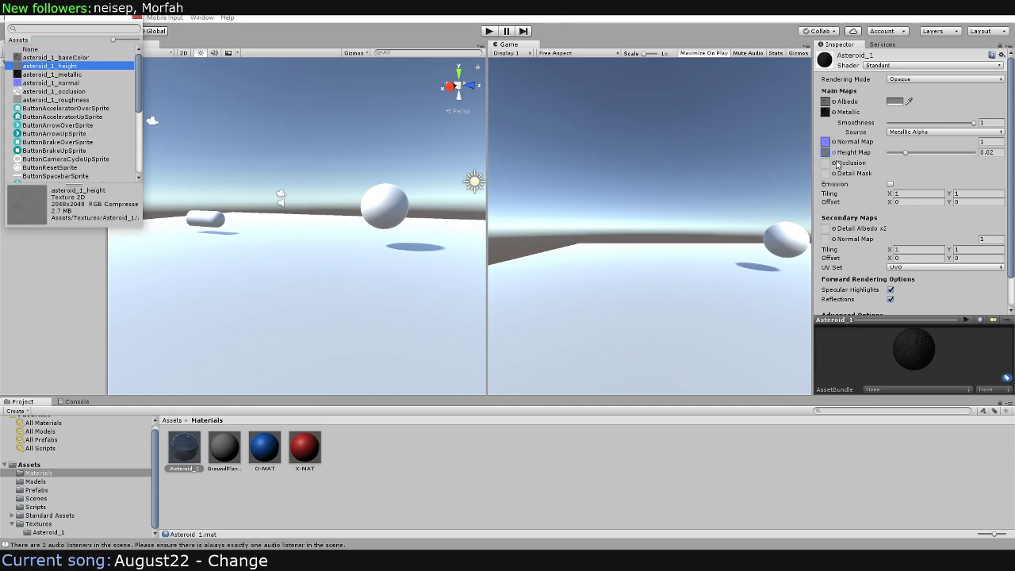
click(834, 162)
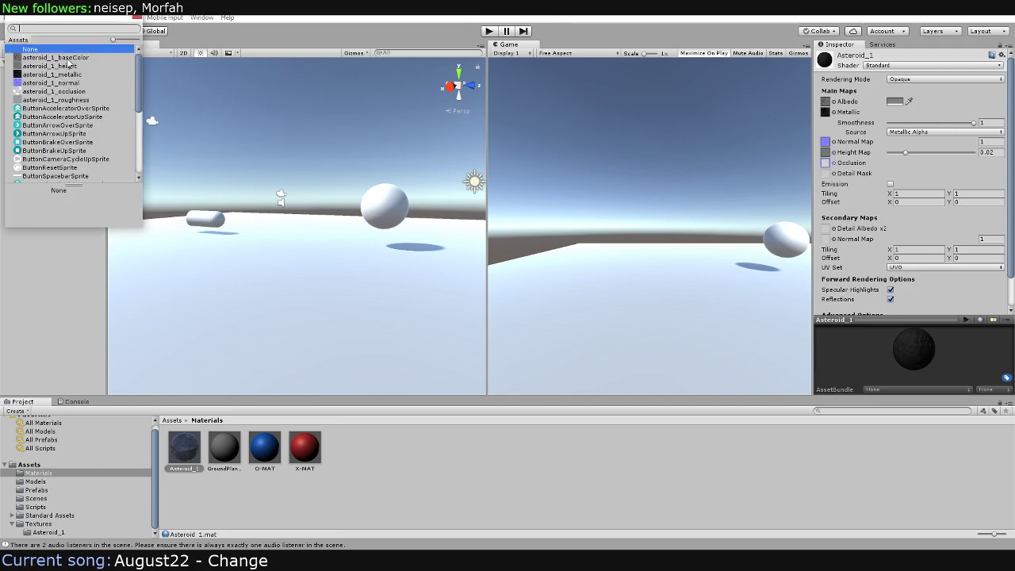
click(62, 93)
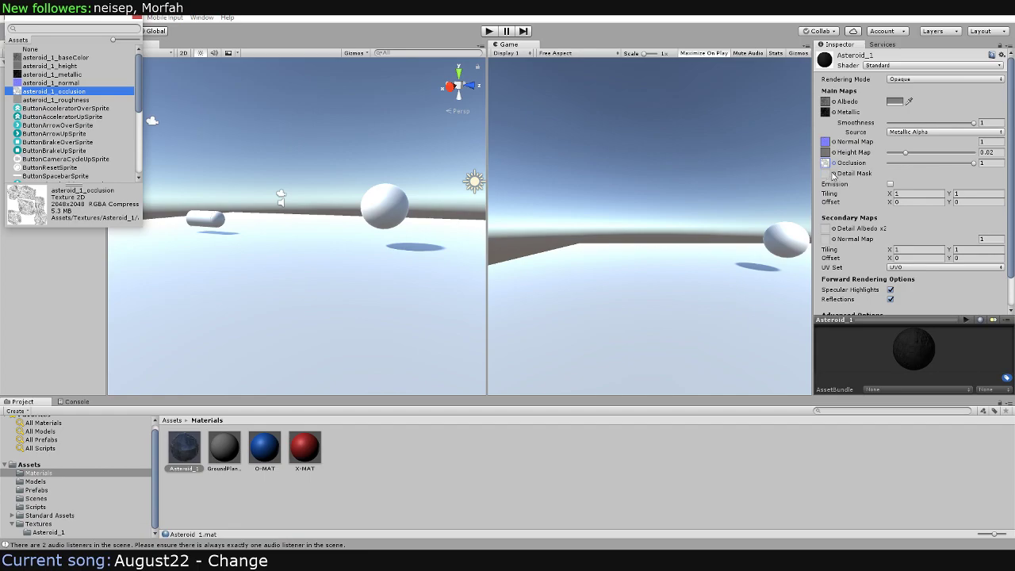
click(833, 174)
click(89, 99)
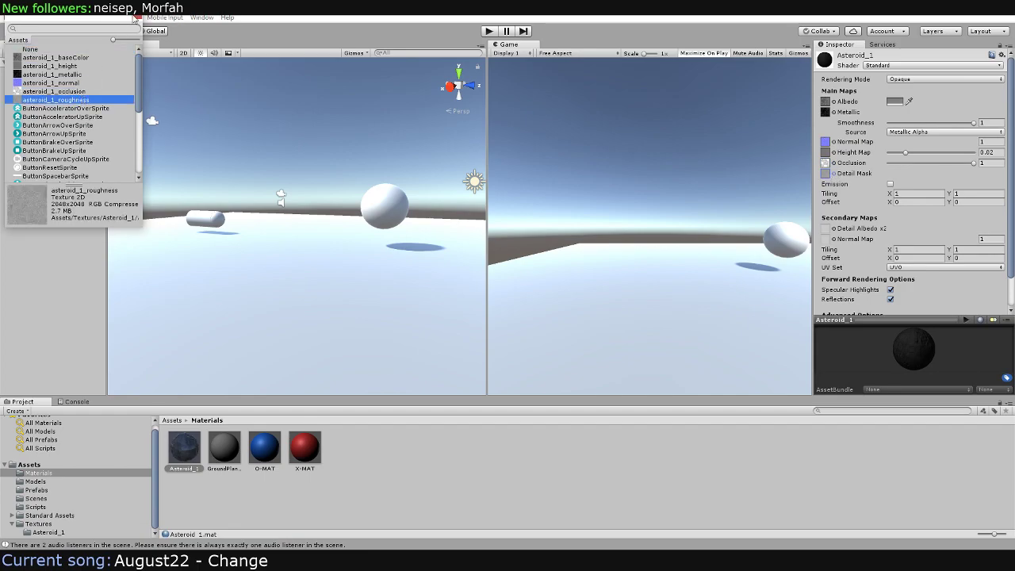
click(136, 17)
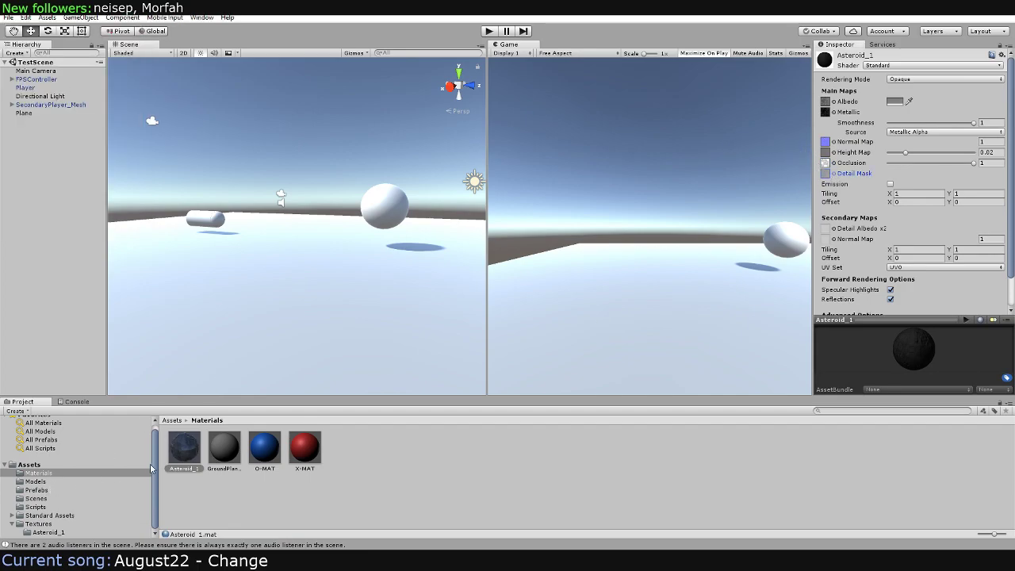
click(35, 481)
Place LP_asteroid_1 in the scene and lift it to Position Y 7.408
mouse_move(171, 457)
mouse_down()
mouse_move(356, 231)
mouse_move(333, 248)
mouse_move(346, 218)
mouse_move(349, 127)
mouse_up()
key(f)
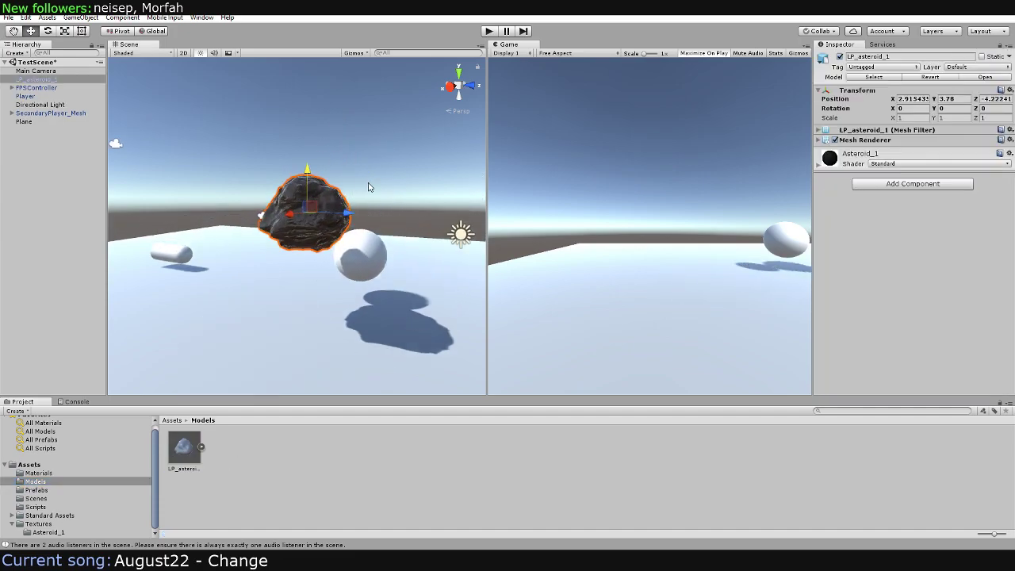
drag(296, 199, 296, 87)
scroll(262, 209, down, 3)
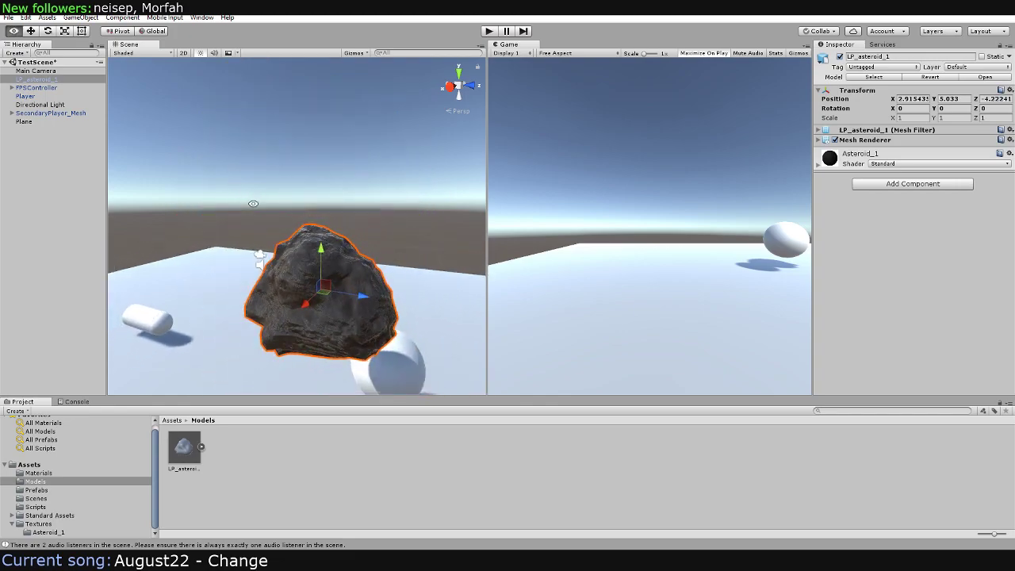
drag(283, 306, 283, 143)
mouse_move(284, 143)
right_down()
mouse_move(283, 238)
mouse_move(267, 265)
right_up()
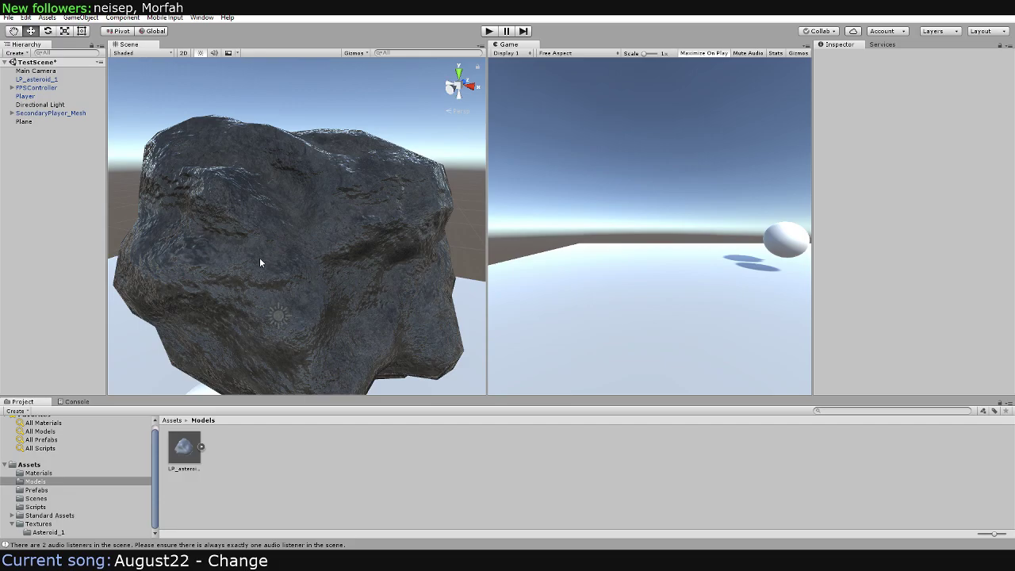
mouse_move(259, 263)
right_down()
mouse_move(231, 211)
mouse_move(362, 153)
mouse_move(312, 169)
mouse_move(346, 172)
mouse_move(362, 135)
mouse_move(268, 209)
right_up()
scroll(267, 198, down, 3)
click(261, 183)
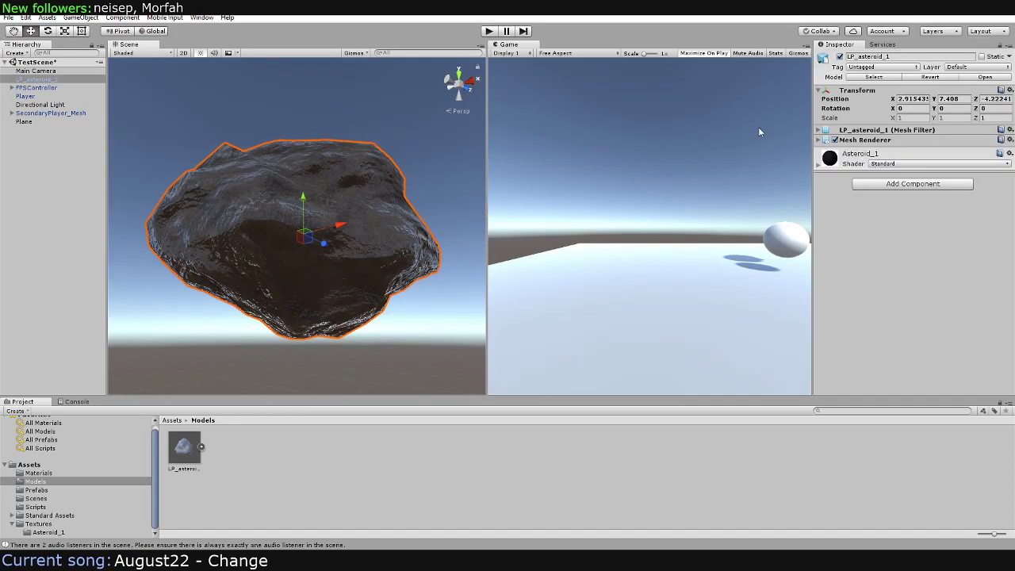
Expand the Asteroid_1 material and try Smoothness values between about 0.09 and 0.68
click(843, 161)
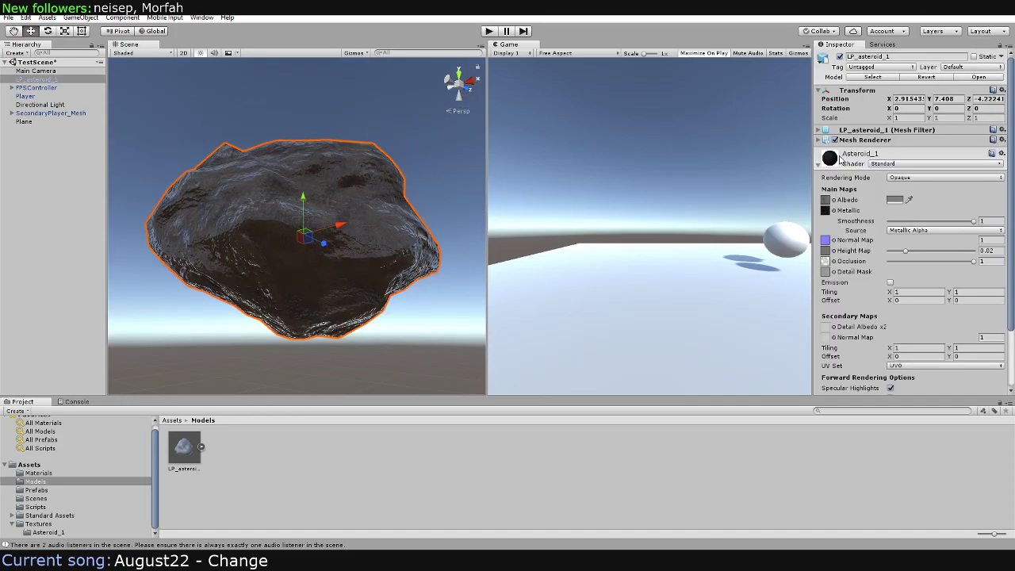
drag(952, 225, 913, 222)
scroll(370, 175, up, 2)
scroll(370, 175, up, 2)
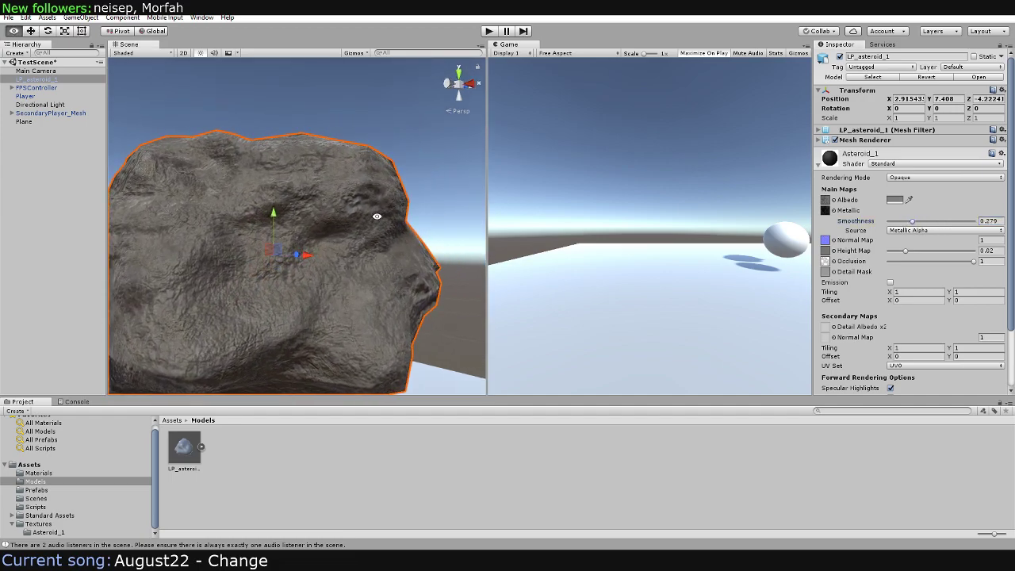
right_drag(373, 191, 385, 237)
drag(913, 223, 902, 224)
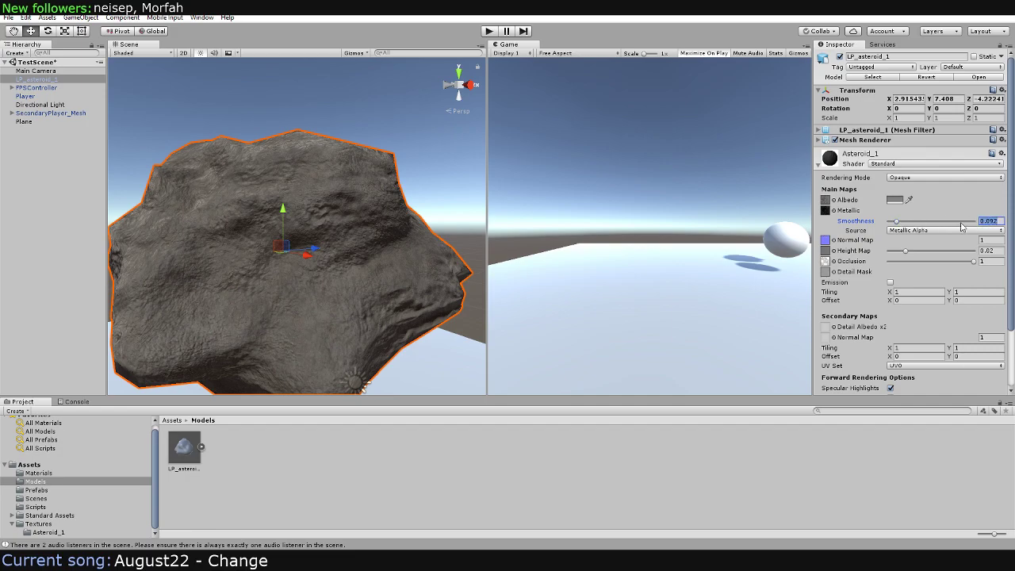
drag(964, 225, 811, 216)
scroll(337, 182, up, 2)
scroll(337, 182, up, 2)
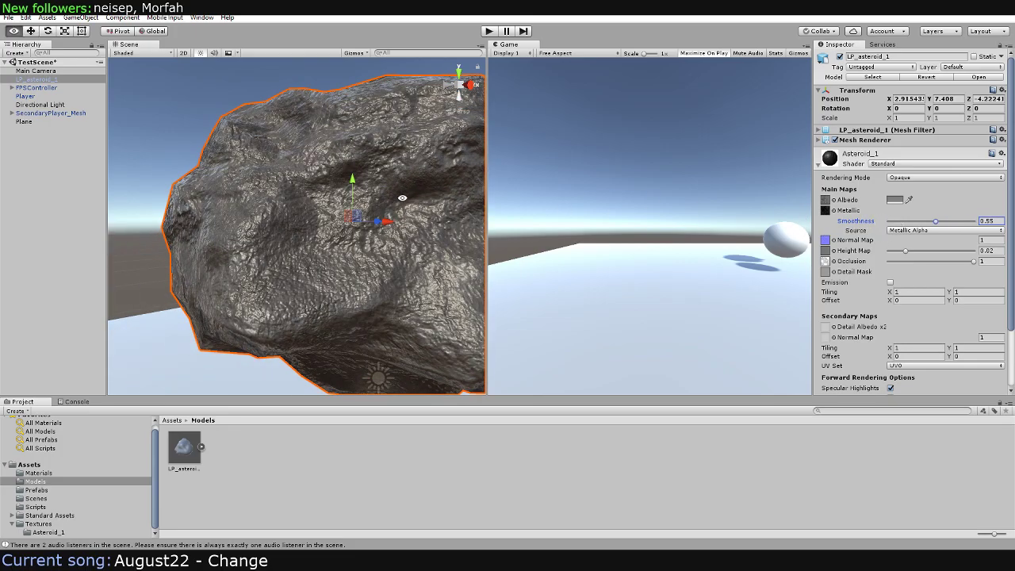
Compare Smoothness from 0 to 0.55 while orbiting, settling at about 0.235
alt+drag(400, 197, 292, 213)
drag(913, 225, 909, 226)
mouse_move(242, 294)
alt+mouse_down()
mouse_move(284, 226)
mouse_move(386, 258)
mouse_move(286, 269)
mouse_move(225, 335)
mouse_move(297, 247)
mouse_move(272, 310)
mouse_move(305, 289)
mouse_move(334, 238)
alt+mouse_up()
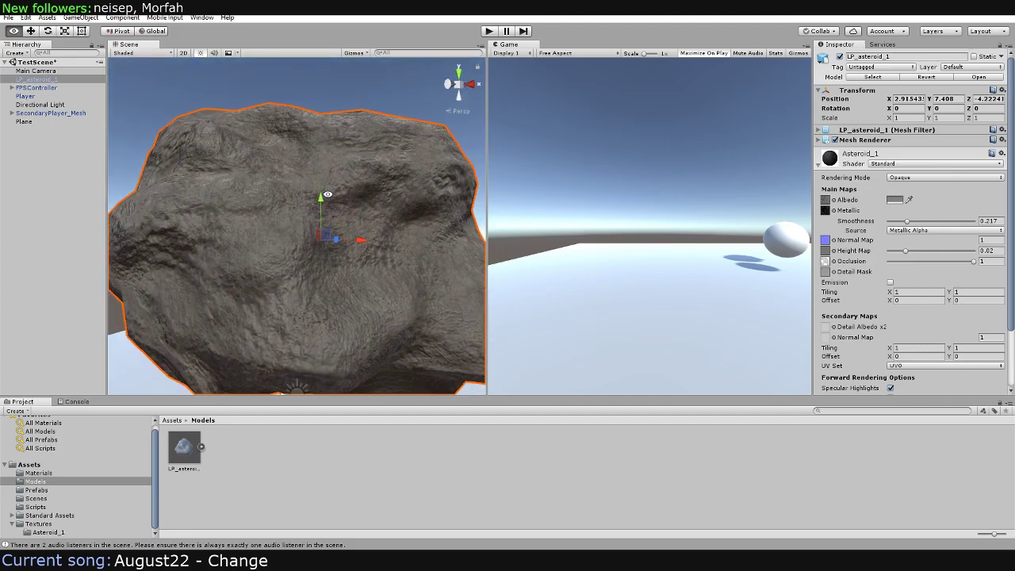
drag(886, 220, 936, 222)
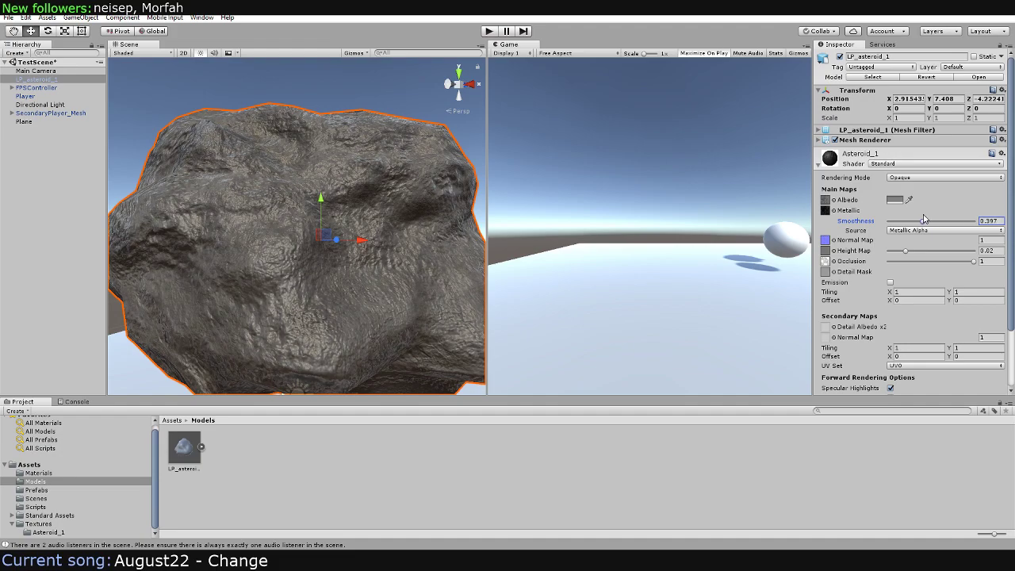
mouse_move(349, 203)
alt+mouse_down()
mouse_move(308, 159)
mouse_move(291, 188)
alt+mouse_up()
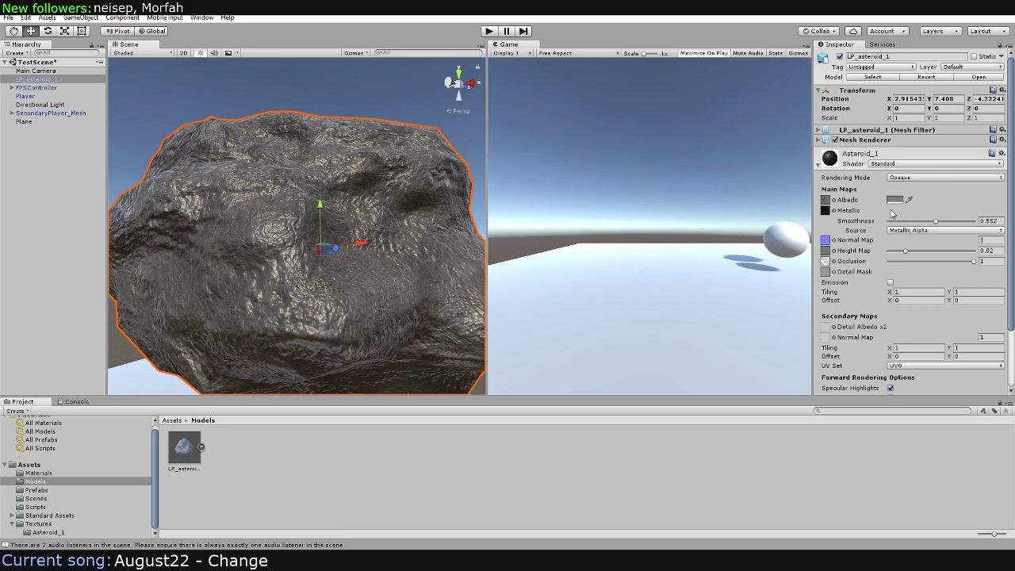
drag(936, 221, 841, 221)
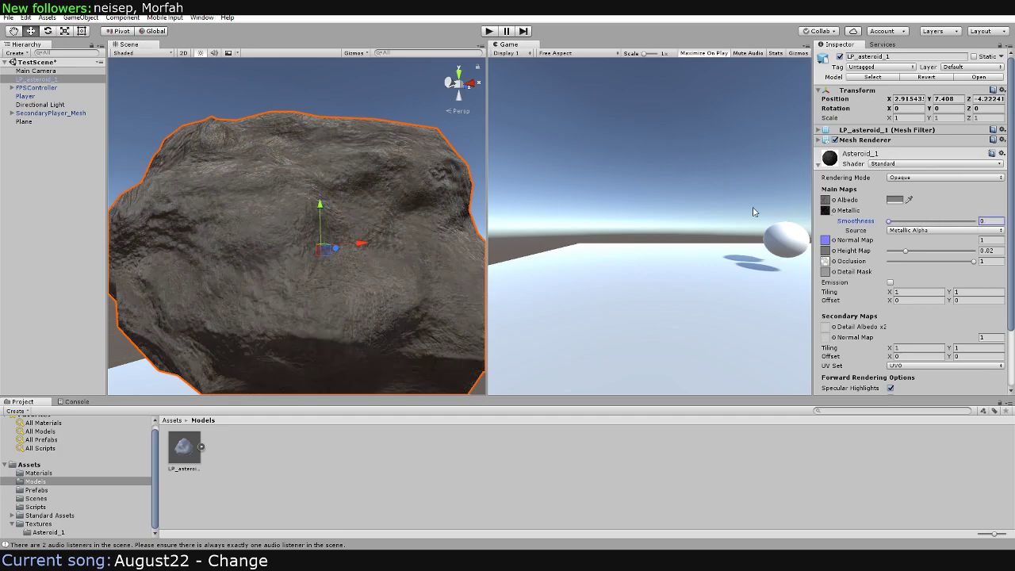
mouse_move(349, 198)
alt+mouse_down()
mouse_move(322, 220)
mouse_move(476, 182)
alt+mouse_up()
mouse_move(890, 222)
mouse_down()
mouse_move(922, 224)
mouse_move(908, 228)
mouse_up()
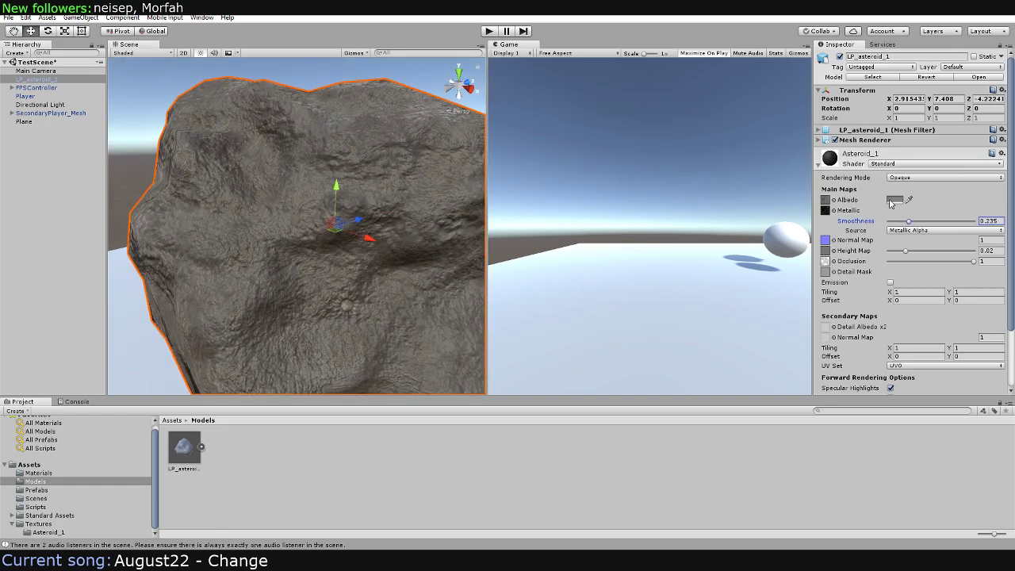
Set the Asteroid_1 albedo colour to white (FFFFFF) and Smoothness to 1
click(892, 201)
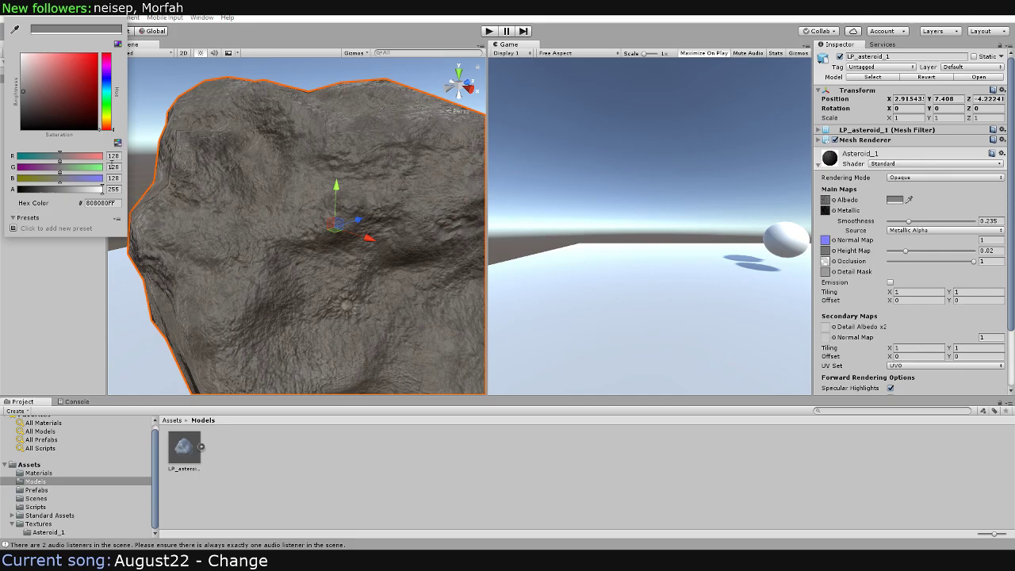
drag(24, 57, 23, 54)
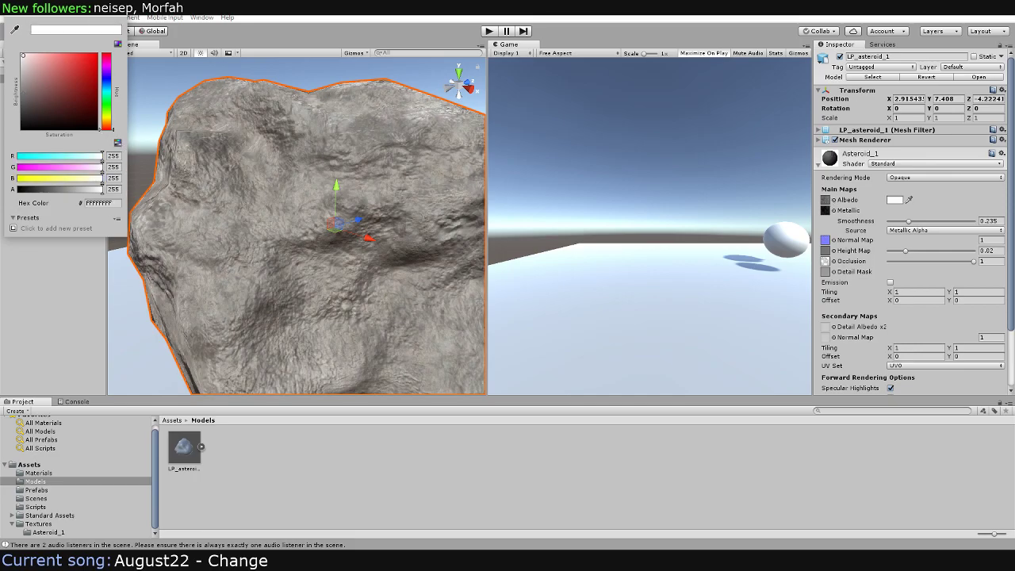
mouse_move(342, 198)
alt+mouse_down()
mouse_move(333, 252)
mouse_move(573, 180)
alt+mouse_up()
drag(910, 221, 978, 221)
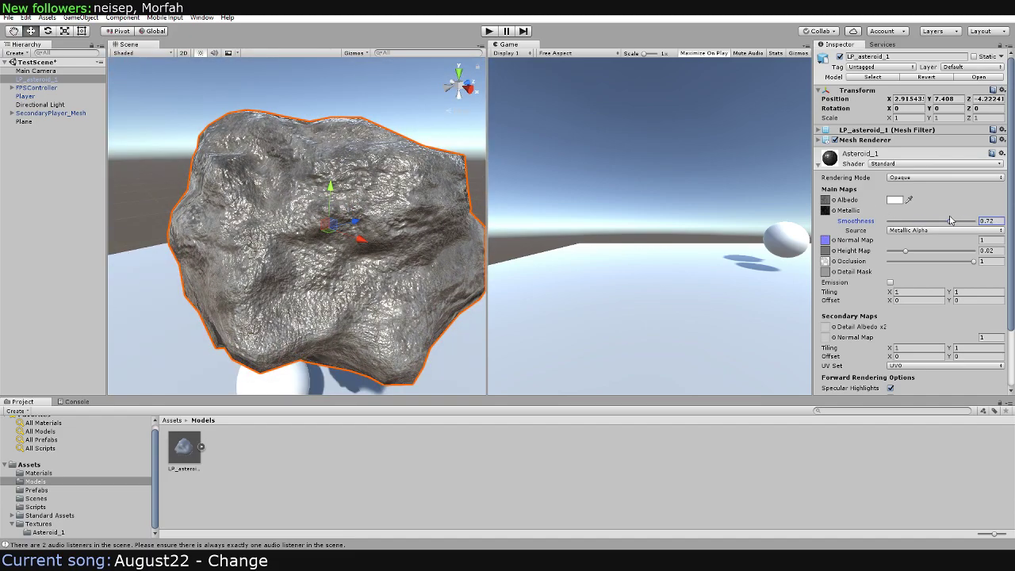
alt+drag(373, 238, 305, 147)
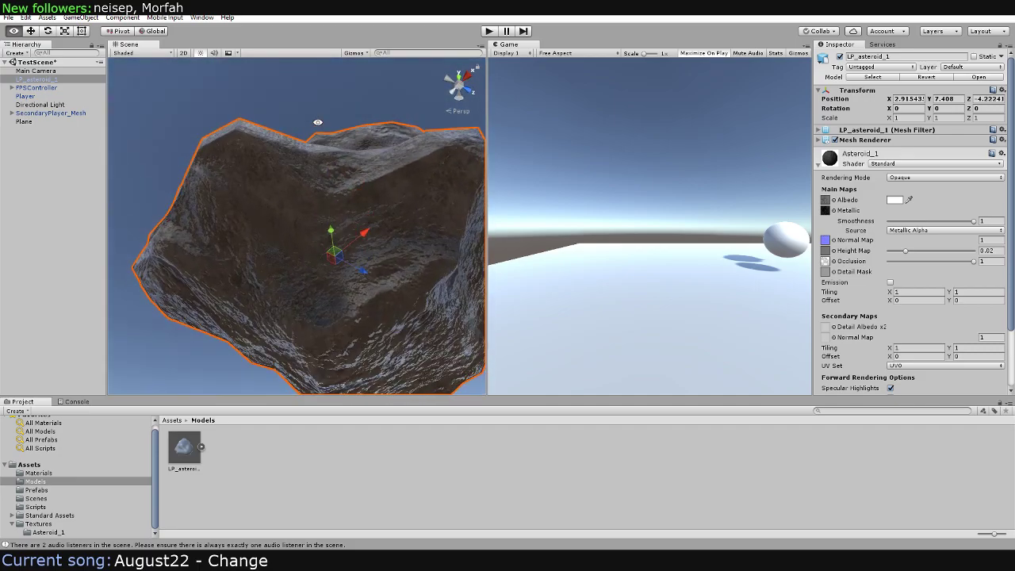
alt+right_drag(305, 146, 329, 211)
mouse_move(329, 212)
alt+mouse_down()
mouse_move(280, 234)
mouse_move(341, 163)
mouse_move(355, 168)
mouse_move(385, 267)
mouse_move(433, 198)
mouse_move(283, 193)
alt+mouse_up()
Try Albedo Alpha as the smoothness source, then revert to Metallic Alpha
click(414, 187)
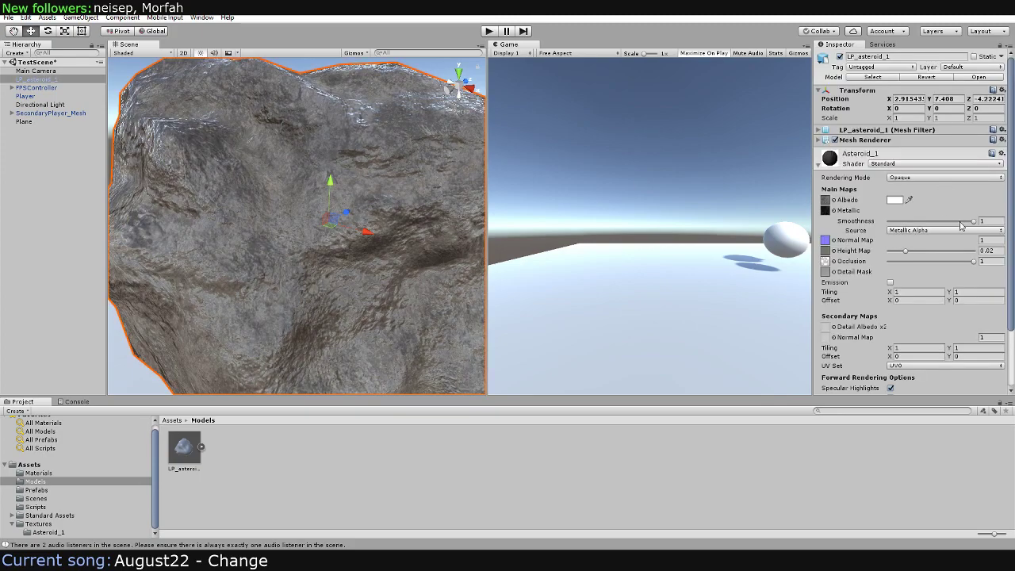
key(f)
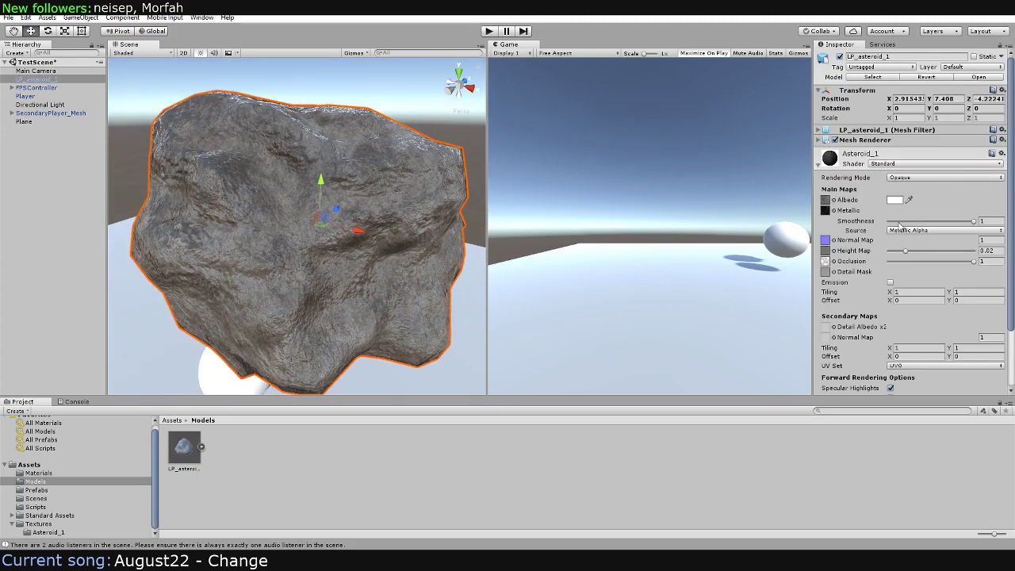
click(938, 231)
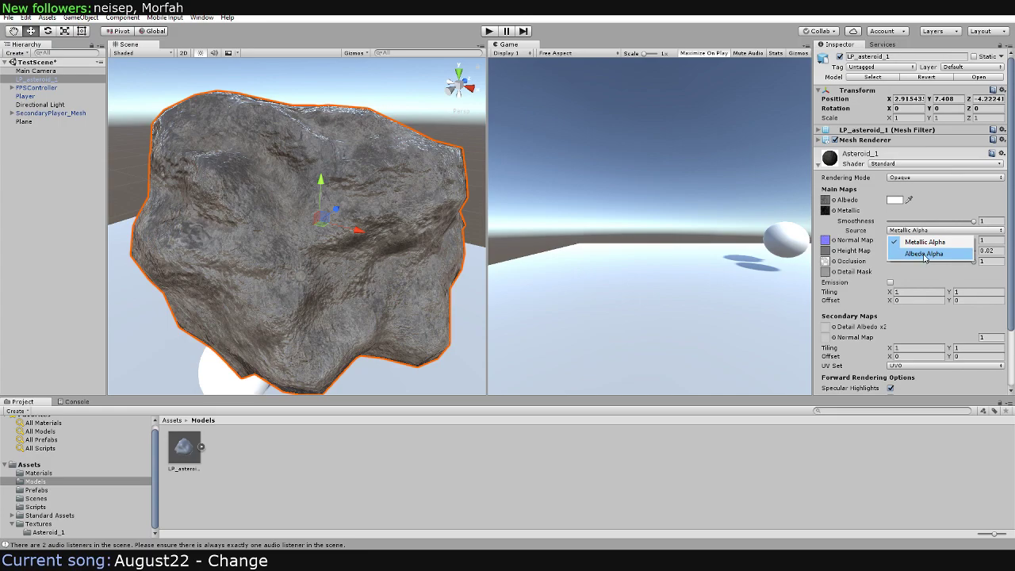
click(922, 254)
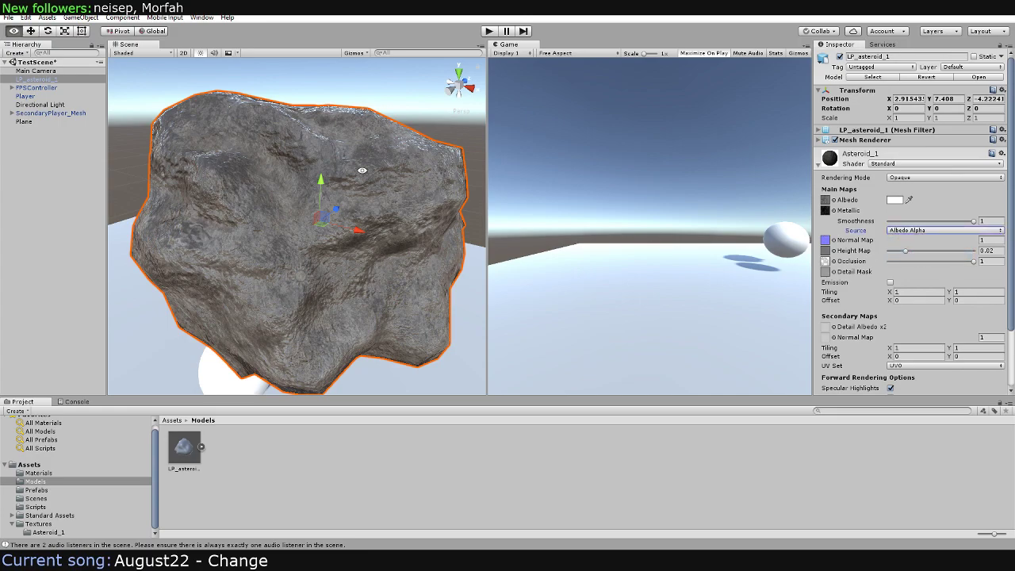
alt+drag(362, 171, 444, 194)
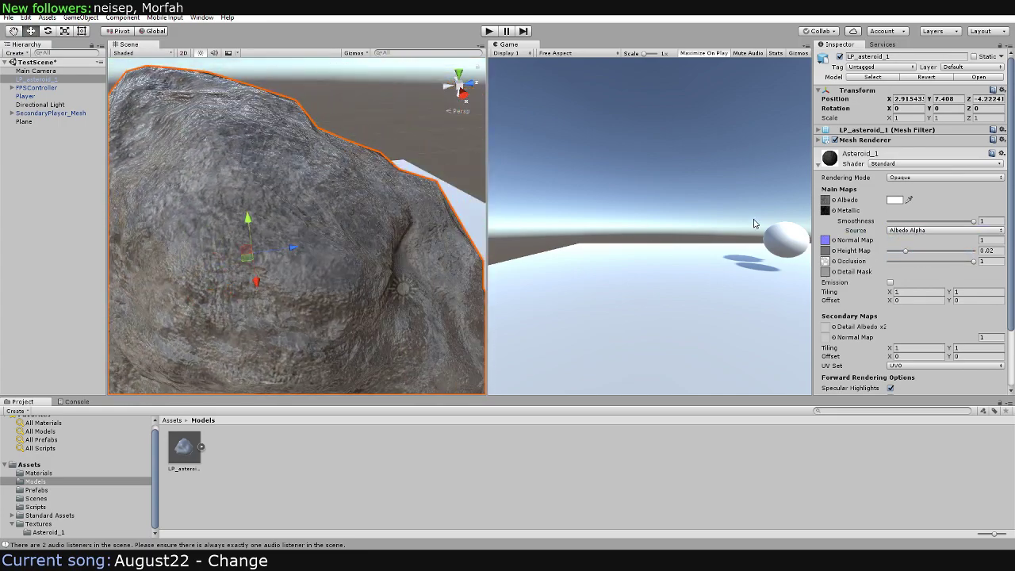
click(922, 233)
click(918, 241)
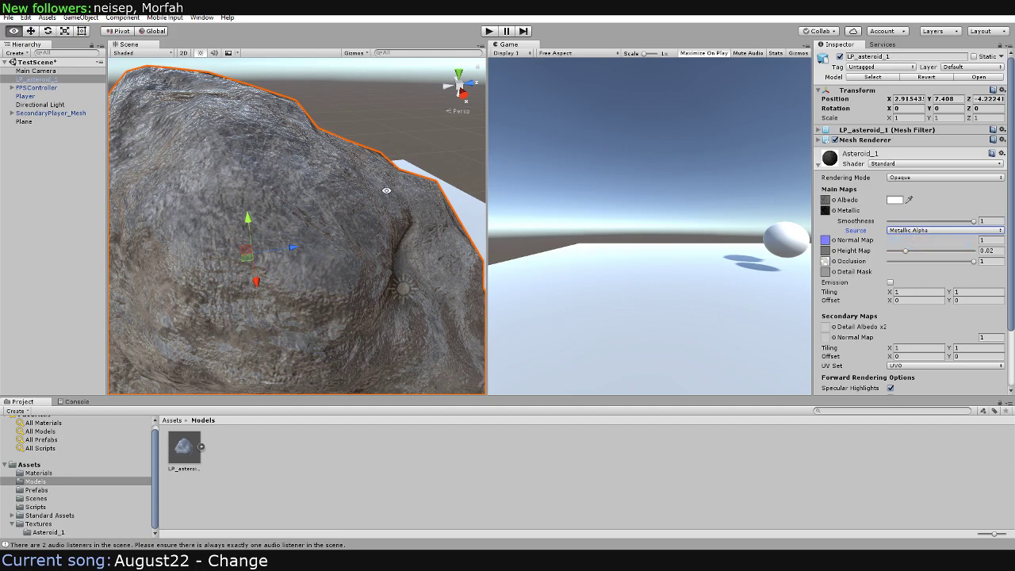
mouse_move(386, 191)
alt+mouse_down()
mouse_move(303, 183)
mouse_move(333, 171)
mouse_move(365, 178)
alt+mouse_up()
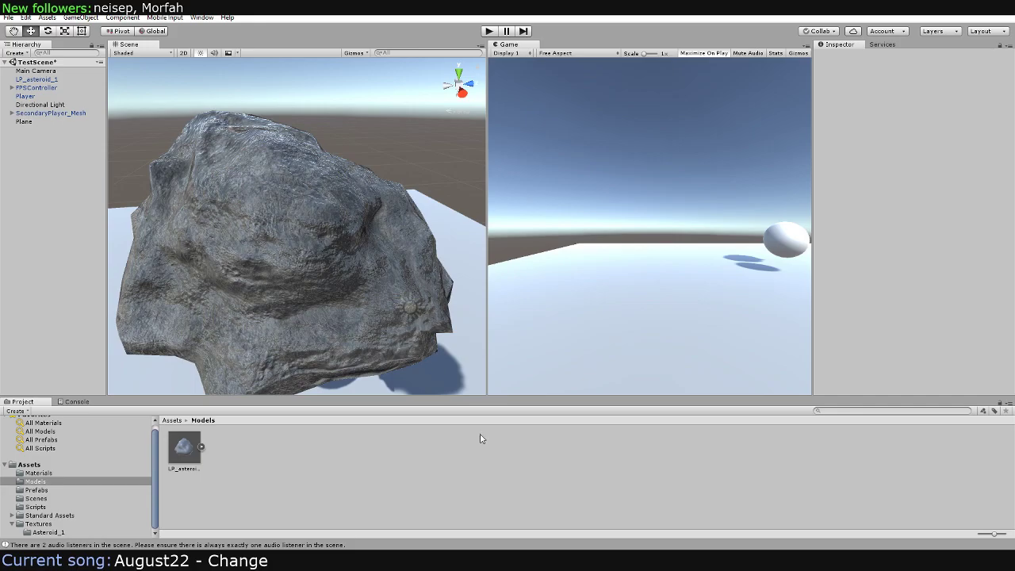
key(alt+Tab)
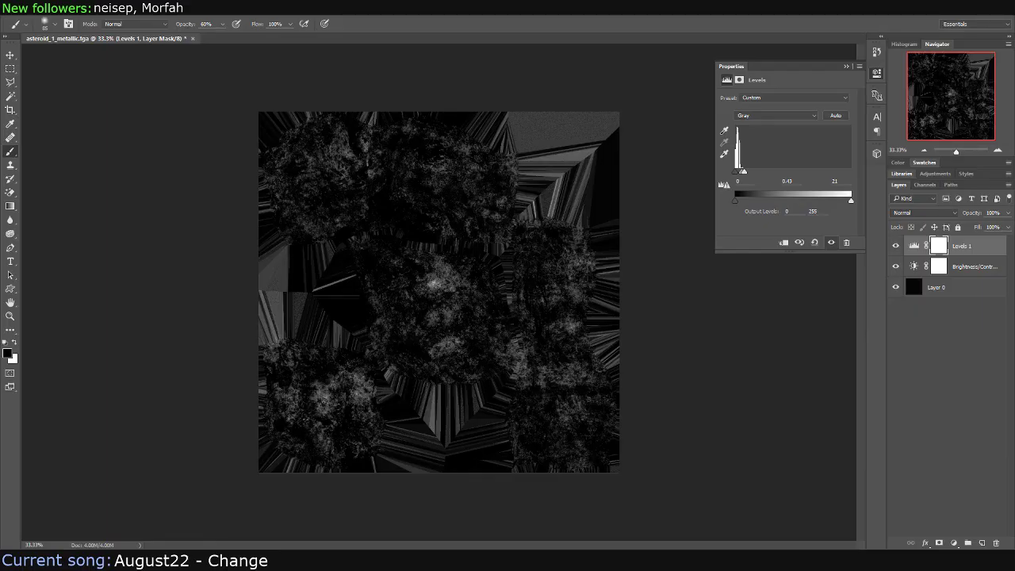
Close the Levels properties and try converting asteroid_1_metallic to 32 bits per channel, merging layers
click(846, 68)
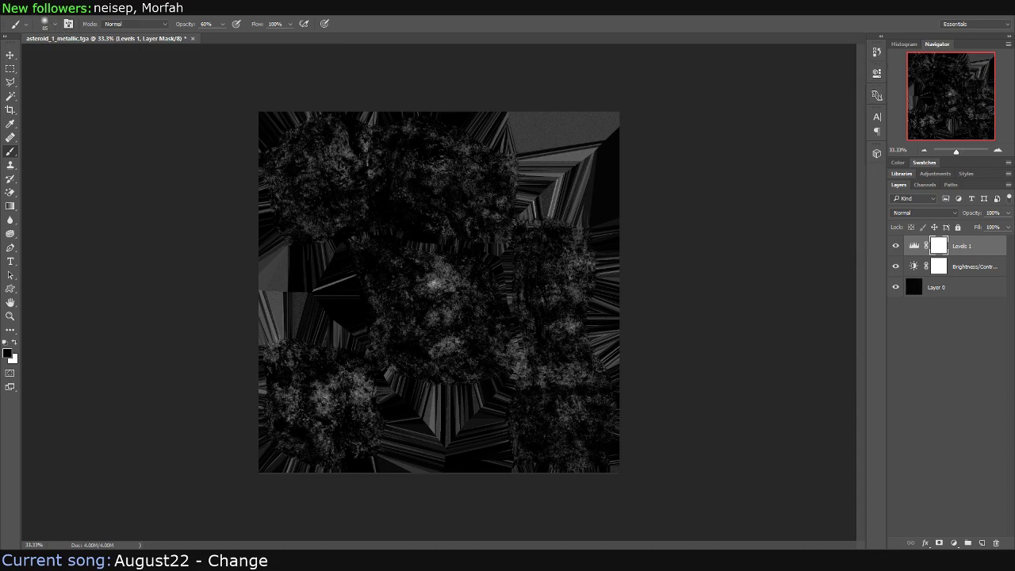
click(72, 8)
mouse_move(87, 19)
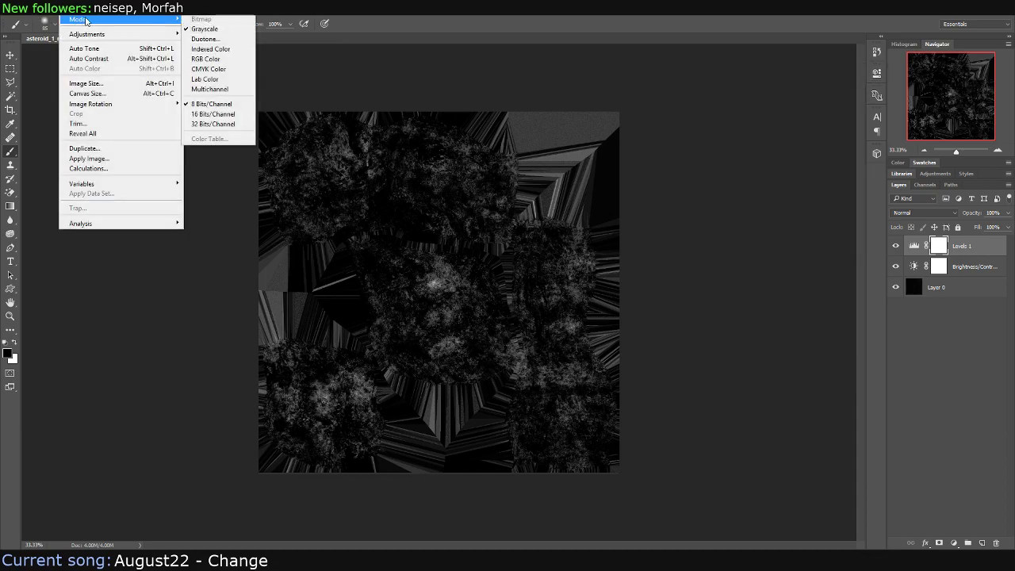
click(229, 125)
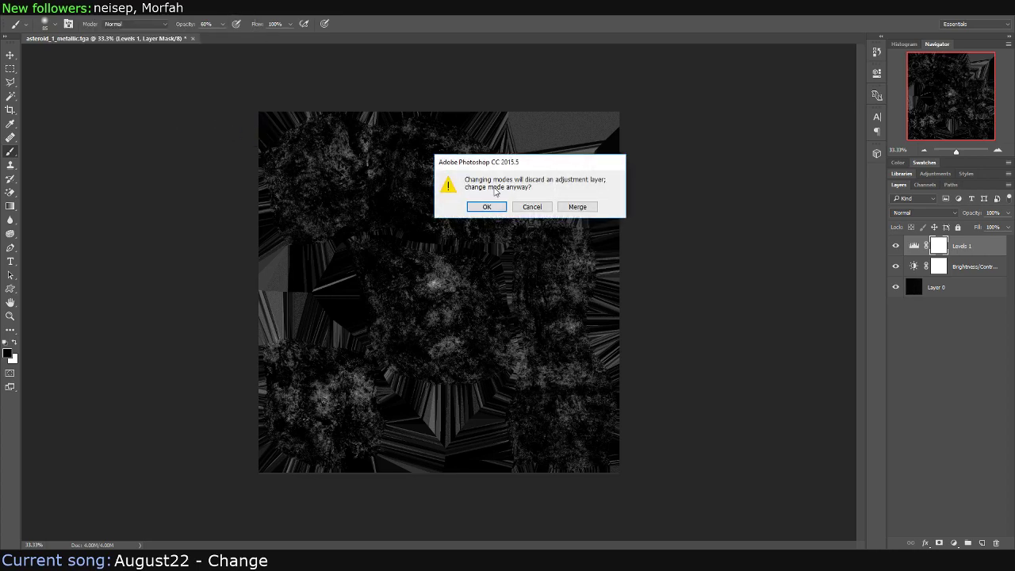
click(588, 208)
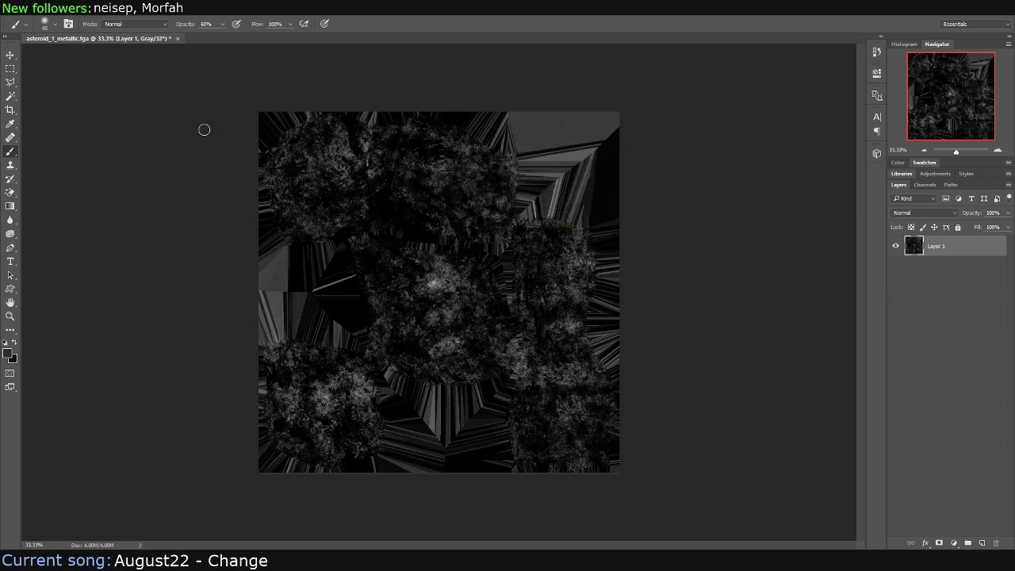
Check the Save As format list, cancel, then convert the texture to 16 bits per channel
click(101, 16)
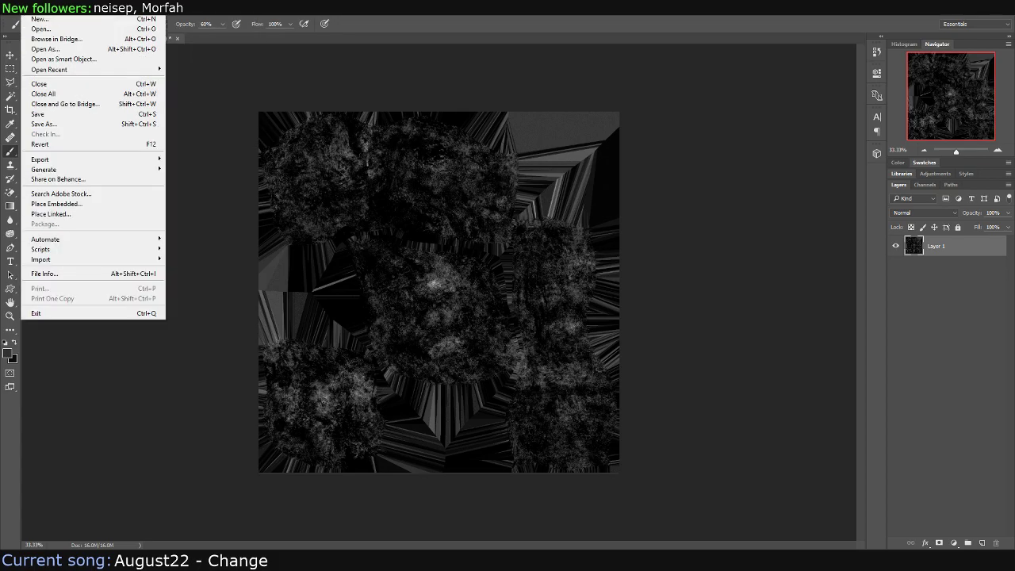
click(95, 128)
click(204, 245)
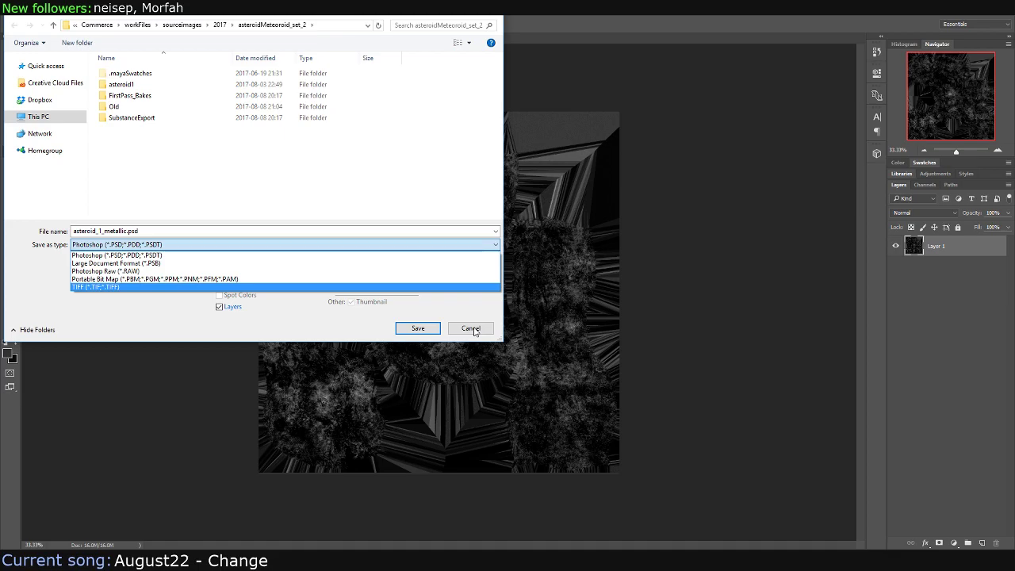
click(474, 330)
click(472, 328)
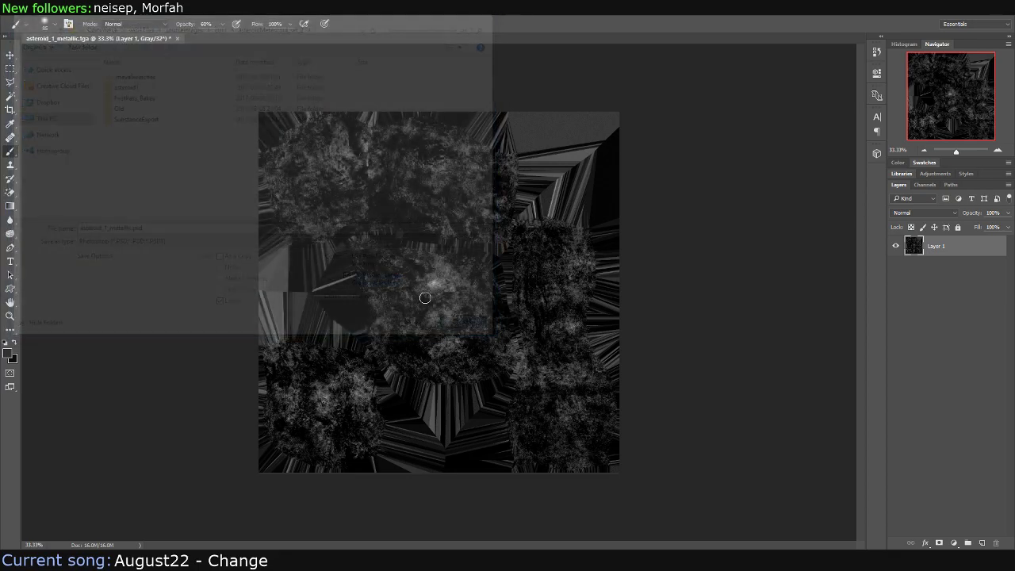
click(74, 16)
mouse_move(74, 46)
click(216, 113)
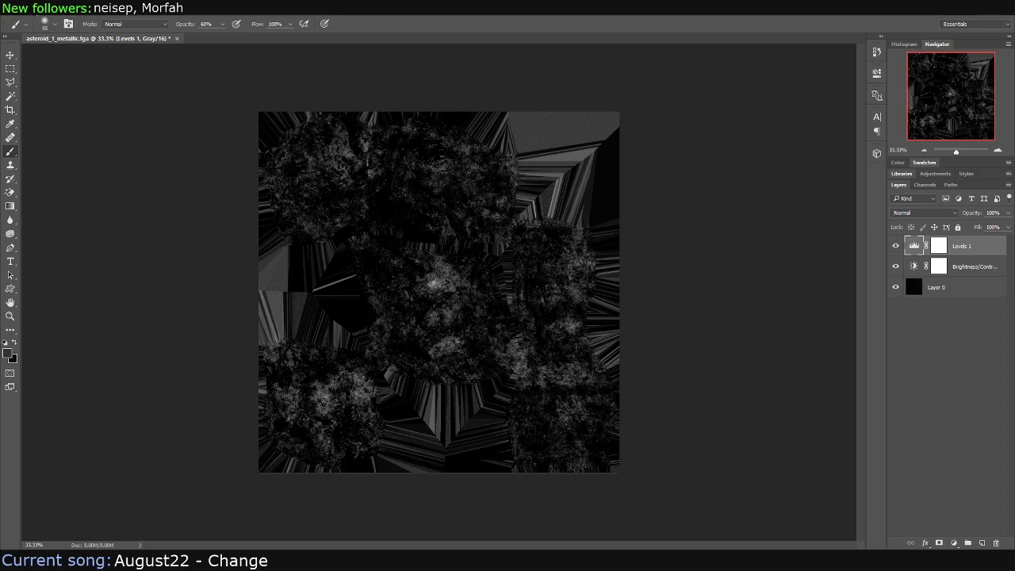
Check which texture the asteroid's Metallic slot uses without changing it
key(alt+Tab)
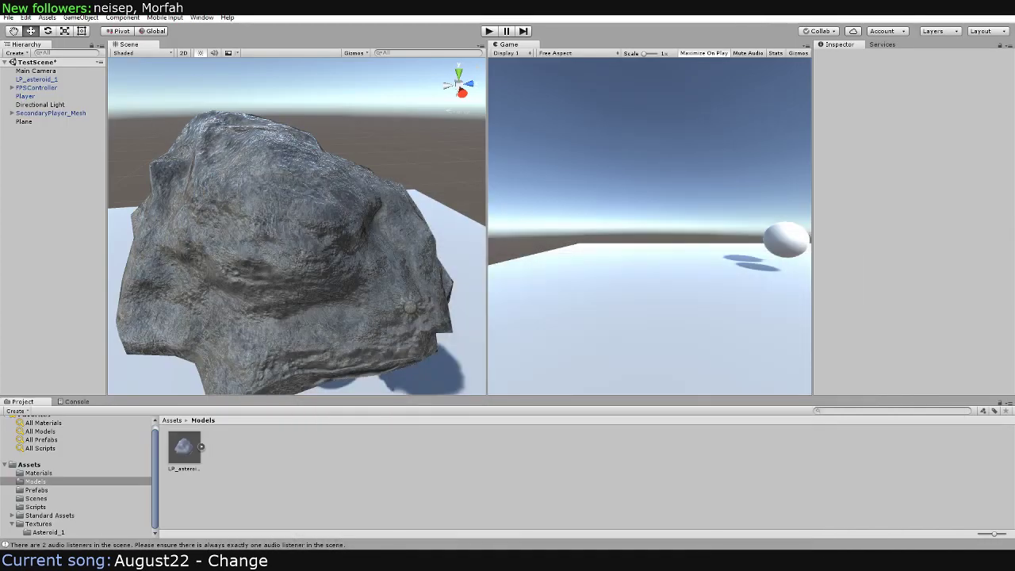
click(314, 270)
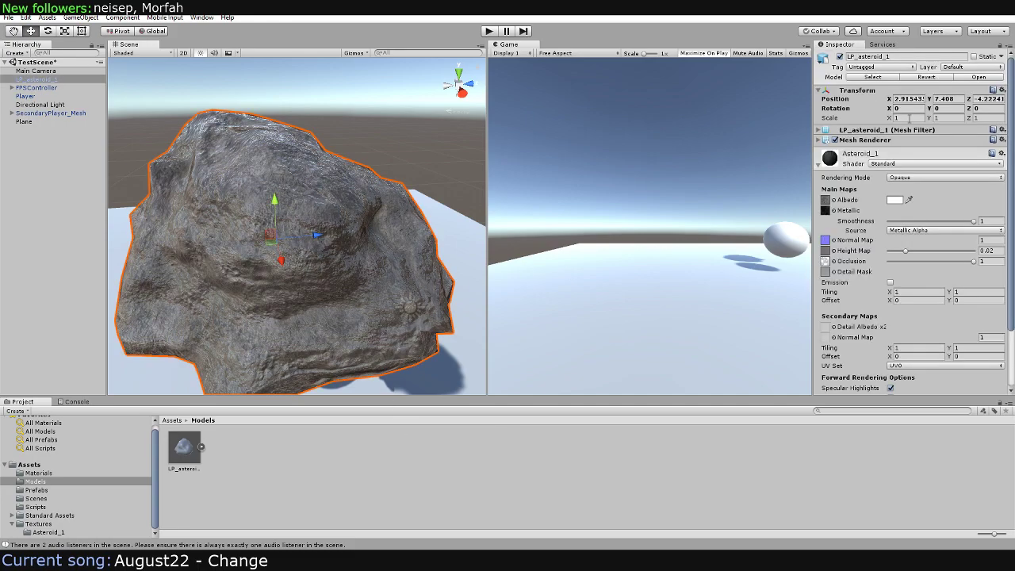
click(834, 211)
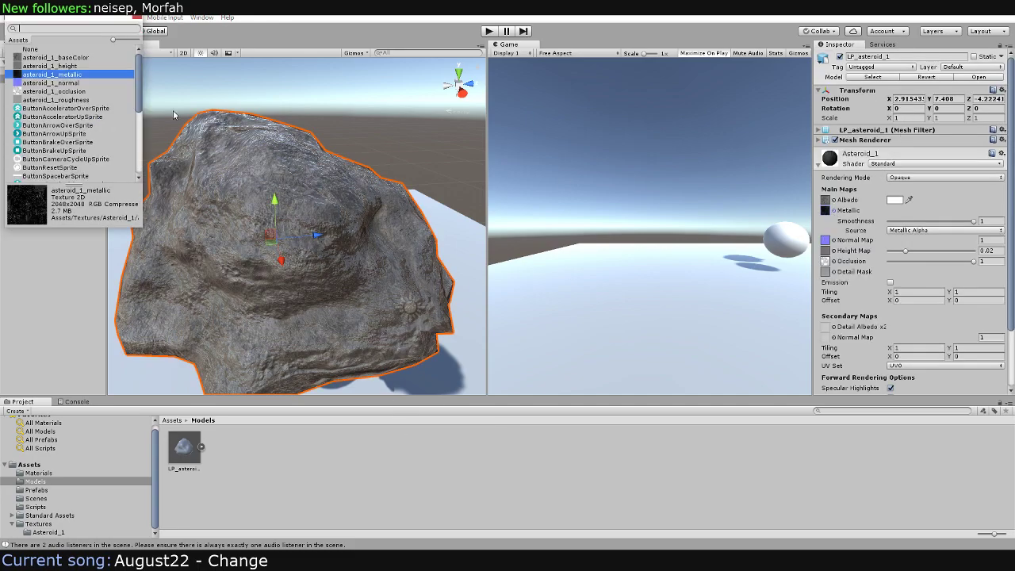
key(Escape)
Show the Textures > Asteroid_1 folder contents in the Project window
click(36, 533)
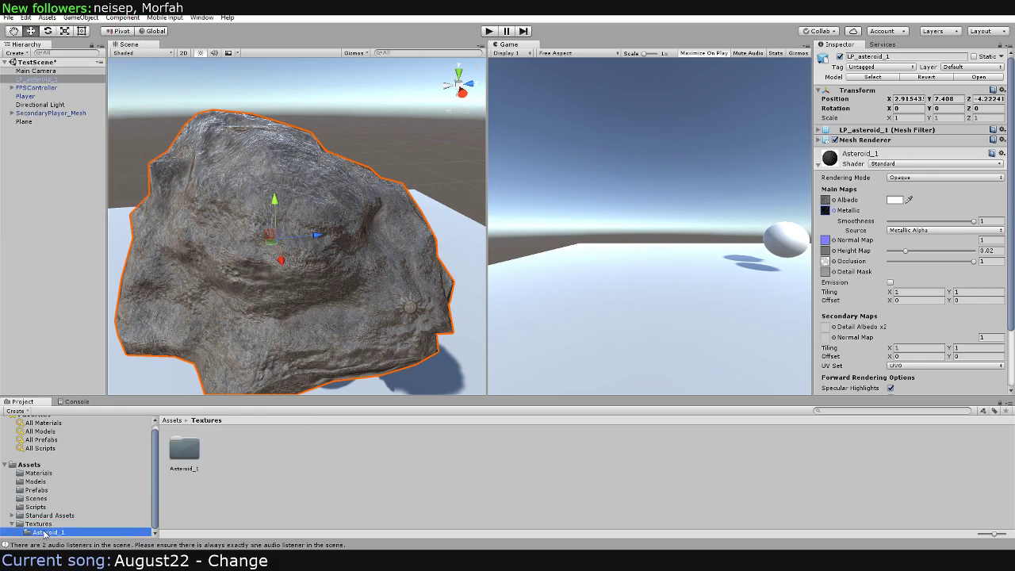
click(266, 514)
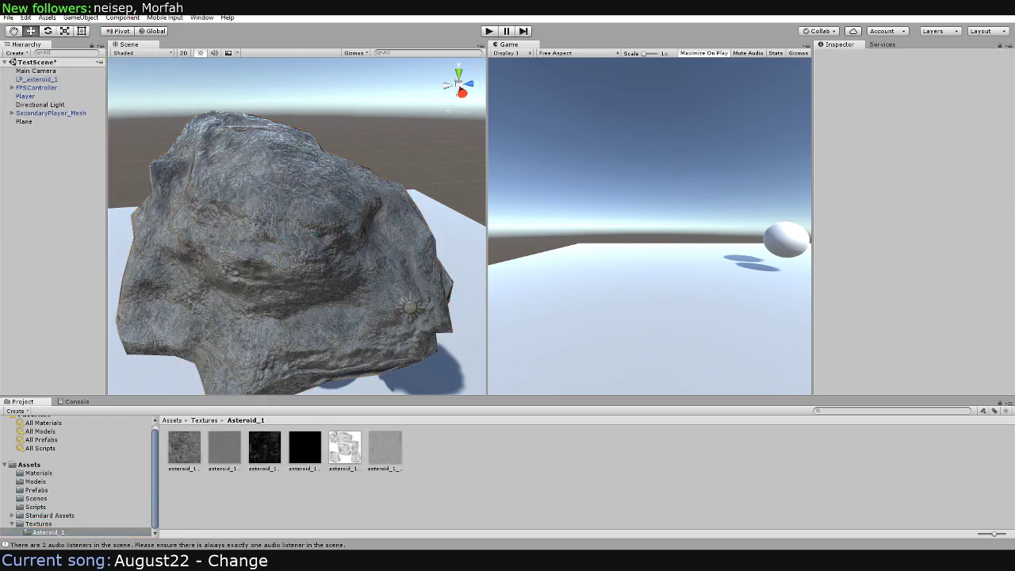
key(alt+Tab)
Drag asteroid_1_metallic_old.tga from the Old folder into Unity's Asteroid_1 textures folder
double_click(395, 370)
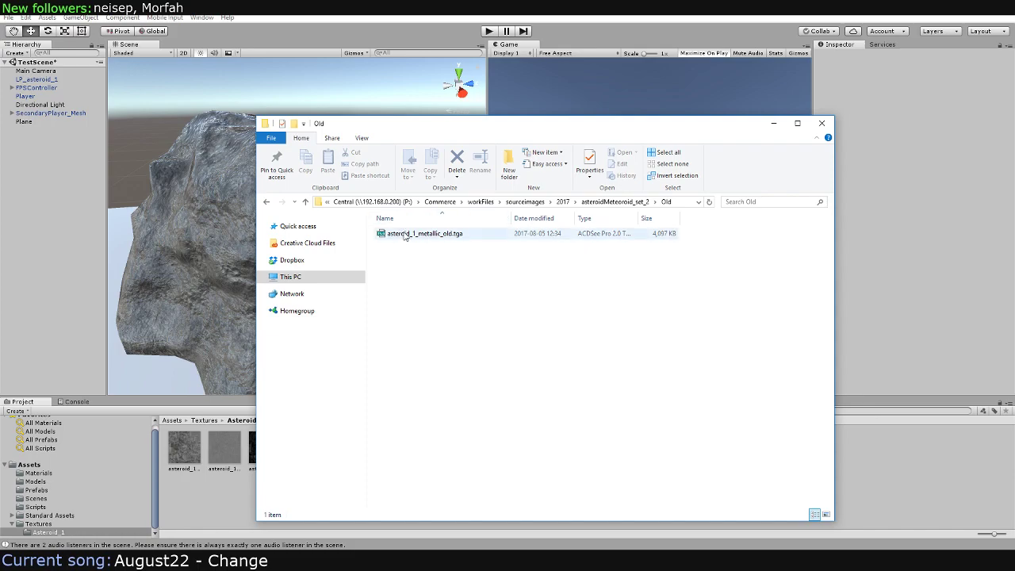
drag(405, 236, 228, 486)
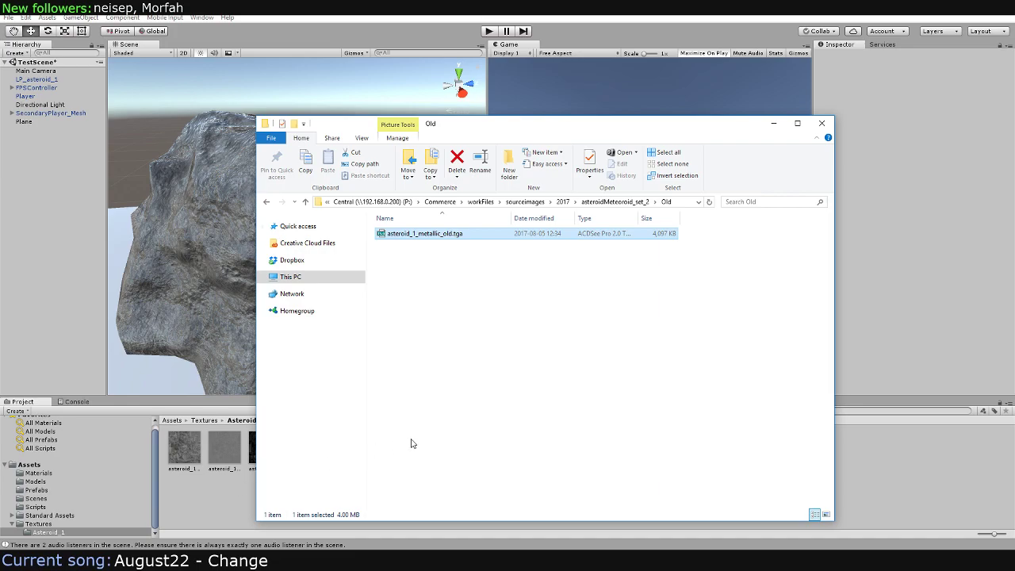
key(alt+Up)
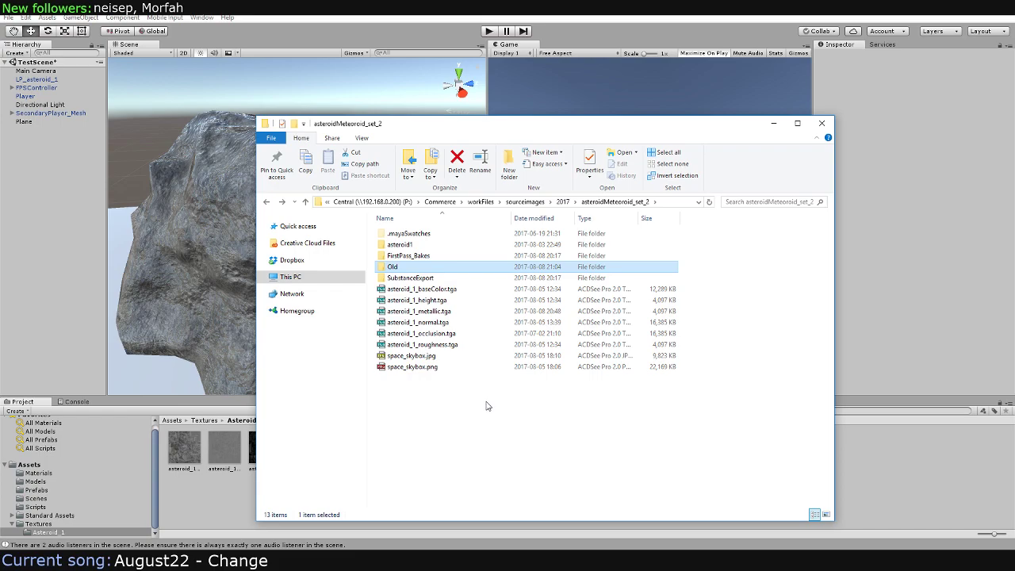
key(Return)
click(214, 488)
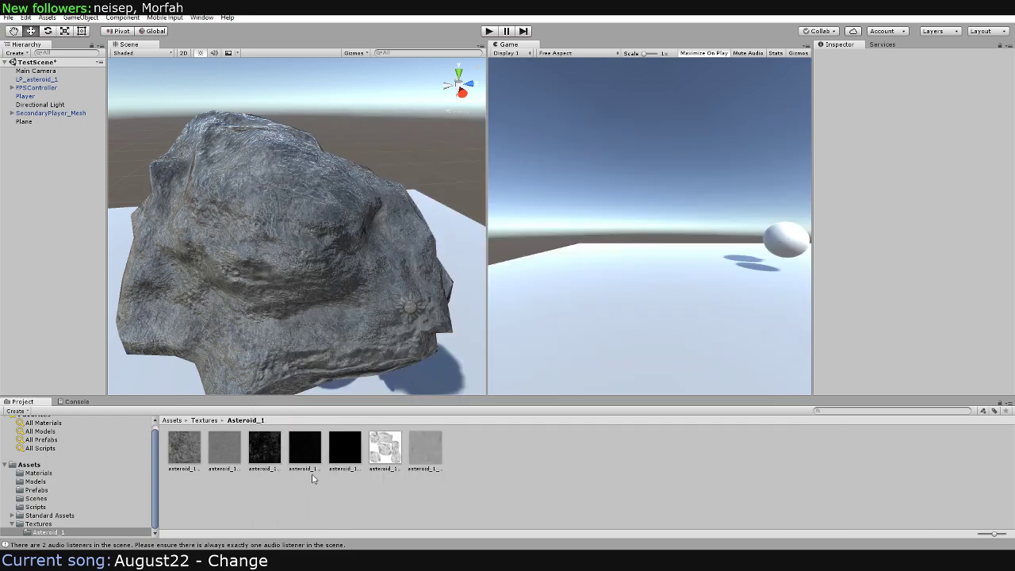
Inspect the import settings of asteroid_1_normal and asteroid_1_metallic_old
click(344, 449)
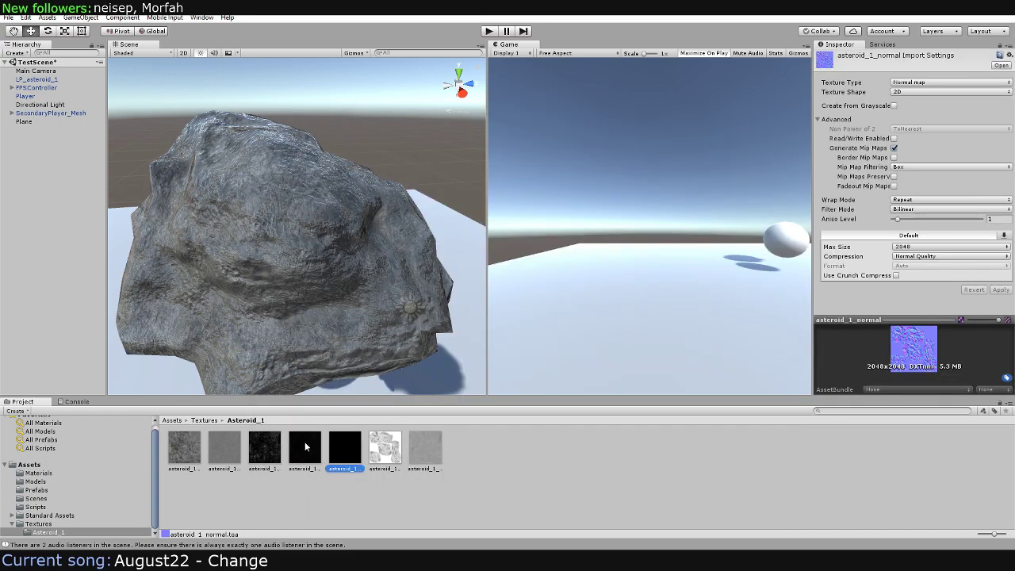
click(305, 447)
click(335, 451)
click(311, 453)
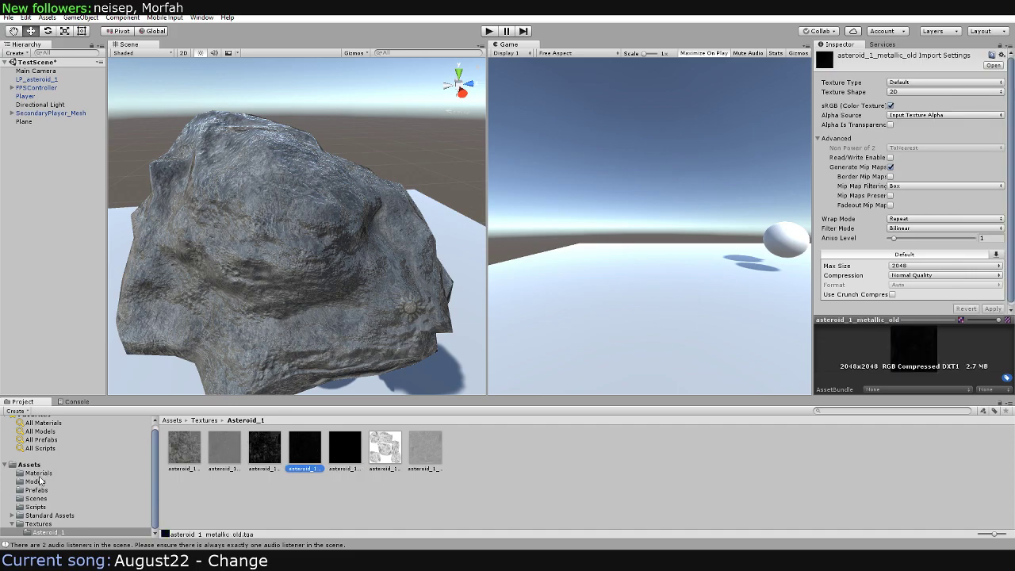
Assign asteroid_1_metallic_old as the LP_asteroid_1 rock's Metallic map and view it from above
click(209, 317)
click(833, 211)
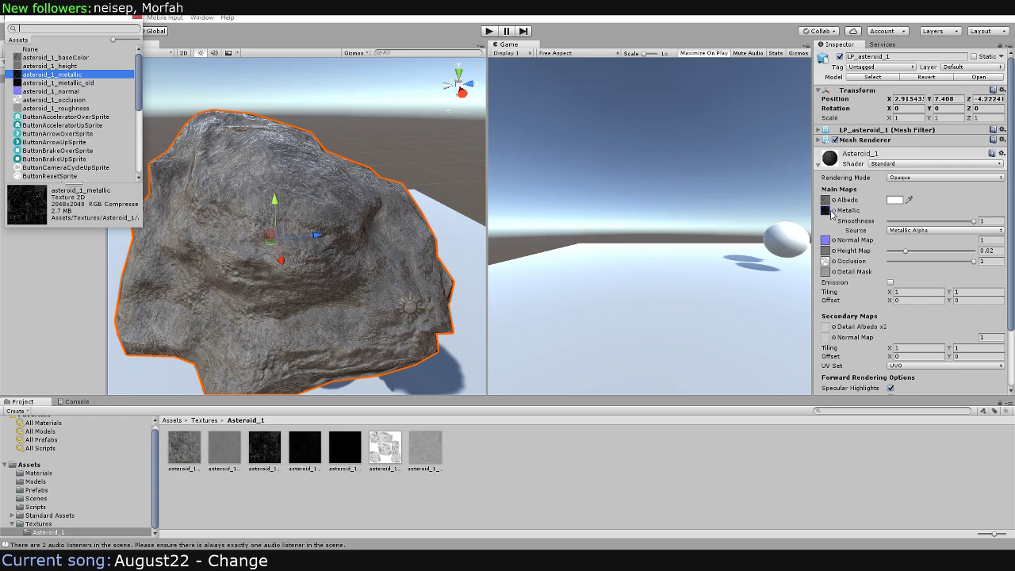
click(74, 83)
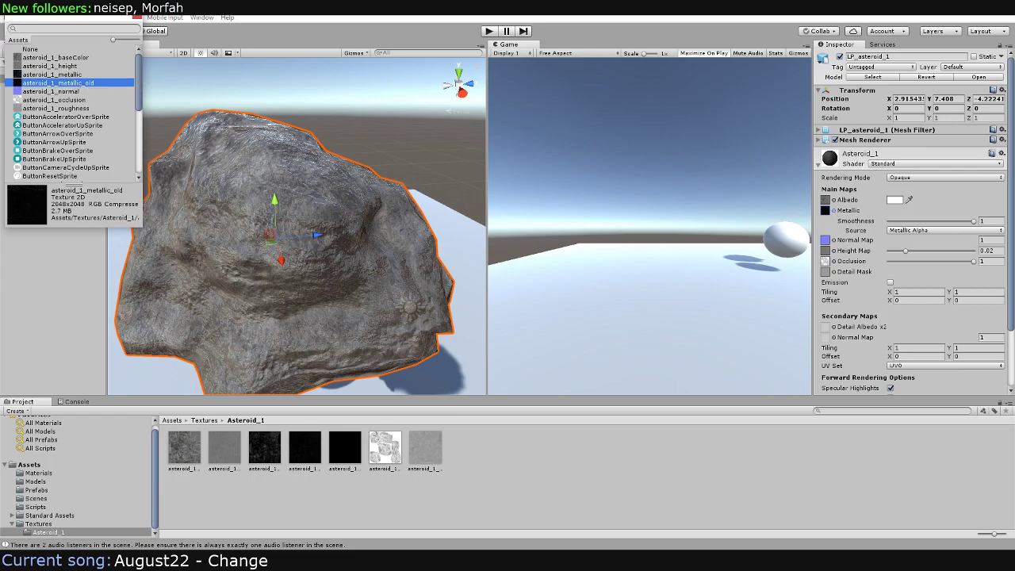
key(Return)
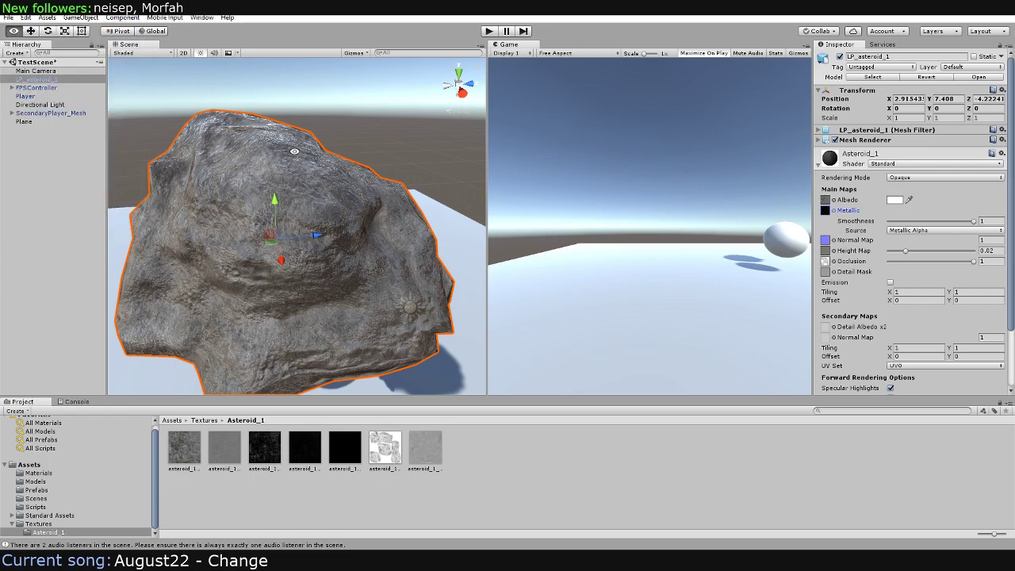
mouse_move(294, 152)
alt+mouse_down()
mouse_move(329, 145)
mouse_move(280, 200)
mouse_move(341, 230)
mouse_move(238, 136)
mouse_move(333, 150)
mouse_move(223, 154)
mouse_move(246, 204)
mouse_move(231, 268)
mouse_move(227, 256)
mouse_move(313, 236)
mouse_move(302, 211)
mouse_move(370, 132)
alt+mouse_up()
Select the Asteroid_1 material from the Materials folder and orbit to judge it
click(308, 216)
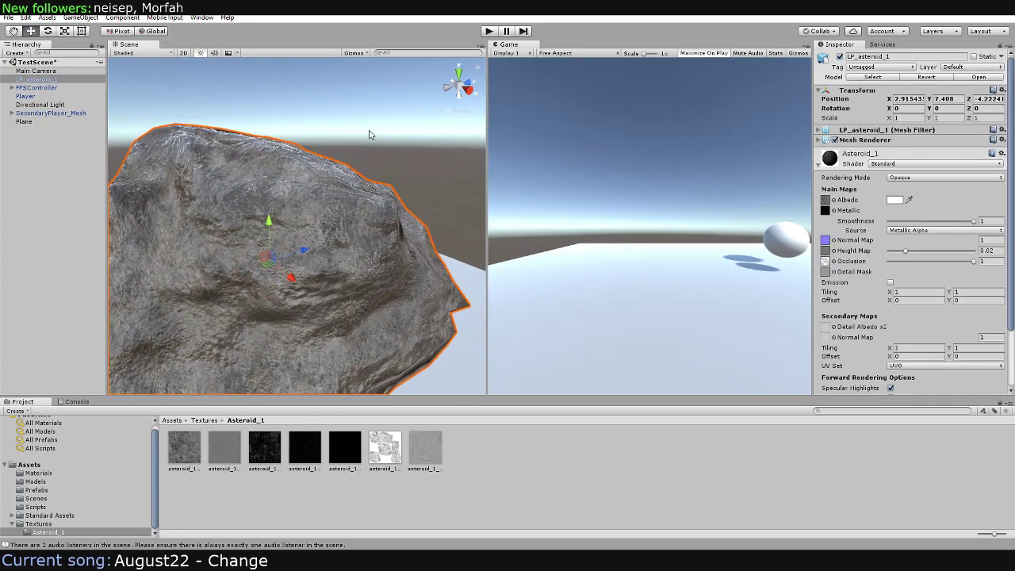
click(252, 394)
click(38, 474)
click(190, 451)
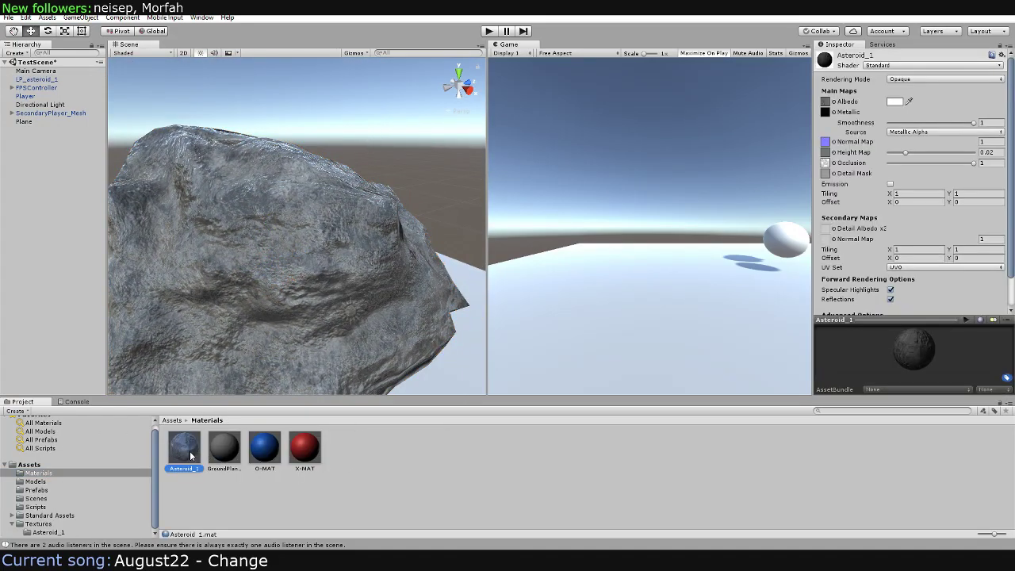
mouse_move(324, 144)
alt+mouse_down()
mouse_move(310, 199)
mouse_move(644, 129)
alt+mouse_up()
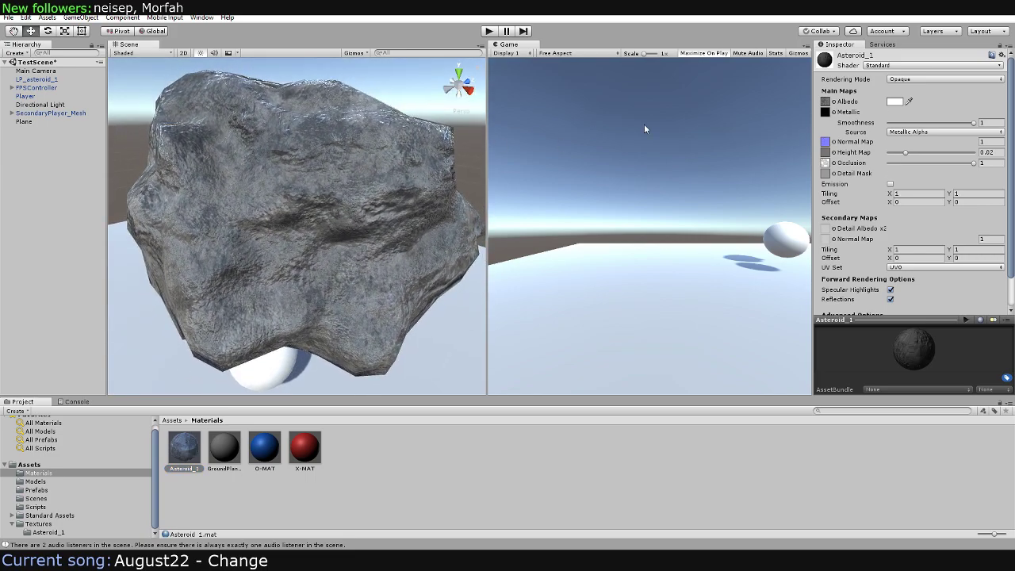
Toggle the Metallic map between asteroid_1_metallic and asteroid_1_metallic_old
click(834, 112)
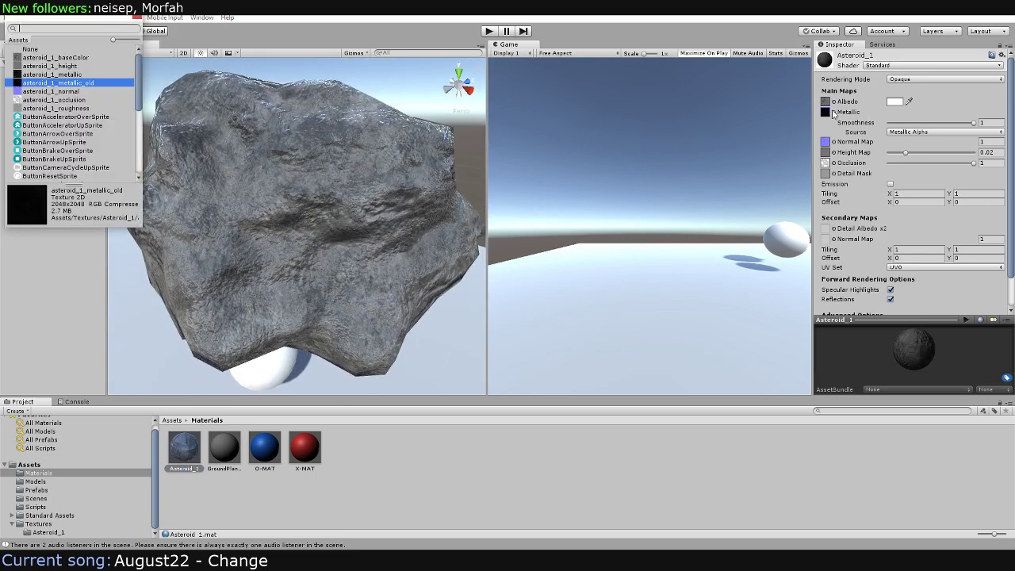
click(58, 76)
click(62, 82)
click(59, 74)
mouse_move(294, 112)
right_down()
mouse_move(203, 109)
mouse_move(389, 159)
right_up()
Flip repeatedly between the two metallic textures, ending on asteroid_1_metallic
click(834, 114)
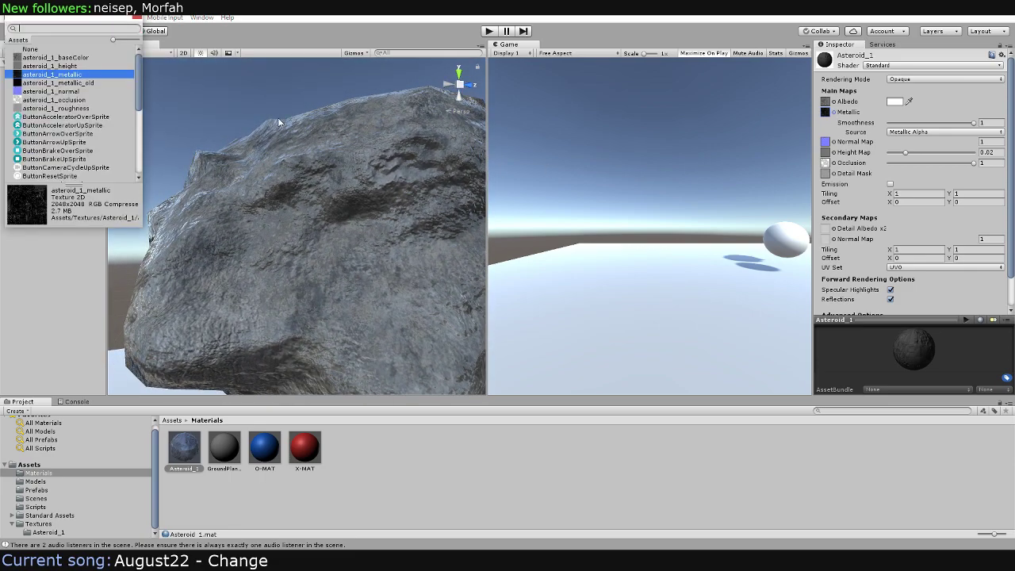
click(54, 83)
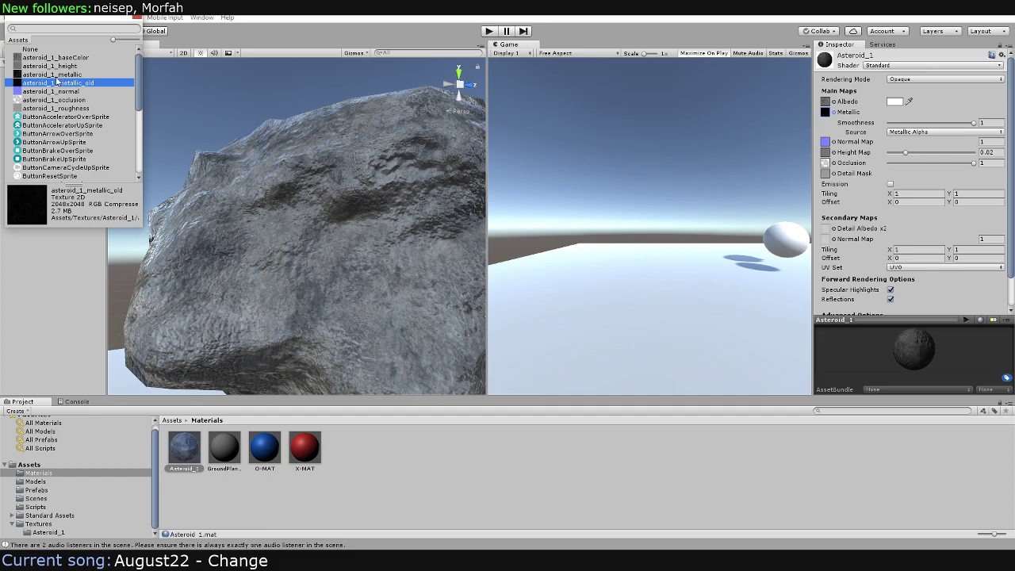
key(Up)
click(57, 83)
key(Up)
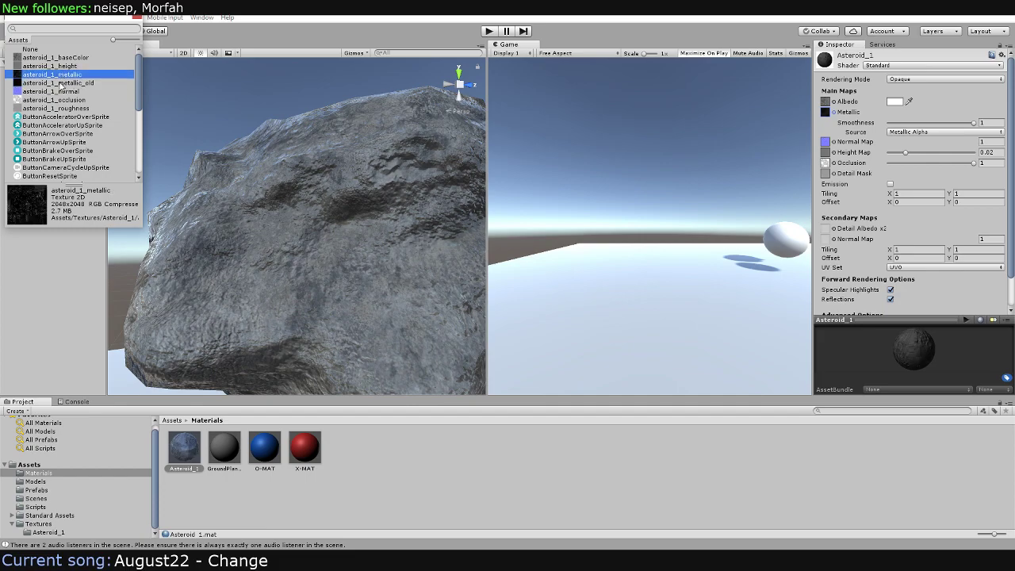
click(60, 83)
click(68, 75)
alt+drag(285, 119, 254, 179)
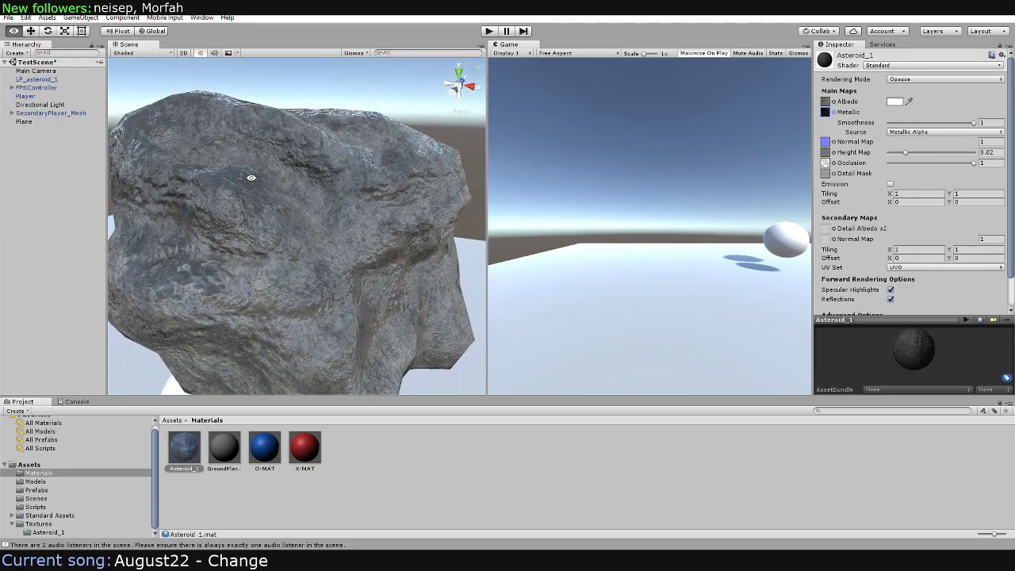
Set the Metallic map to asteroid_1_metallic_old and inspect the rock
click(834, 112)
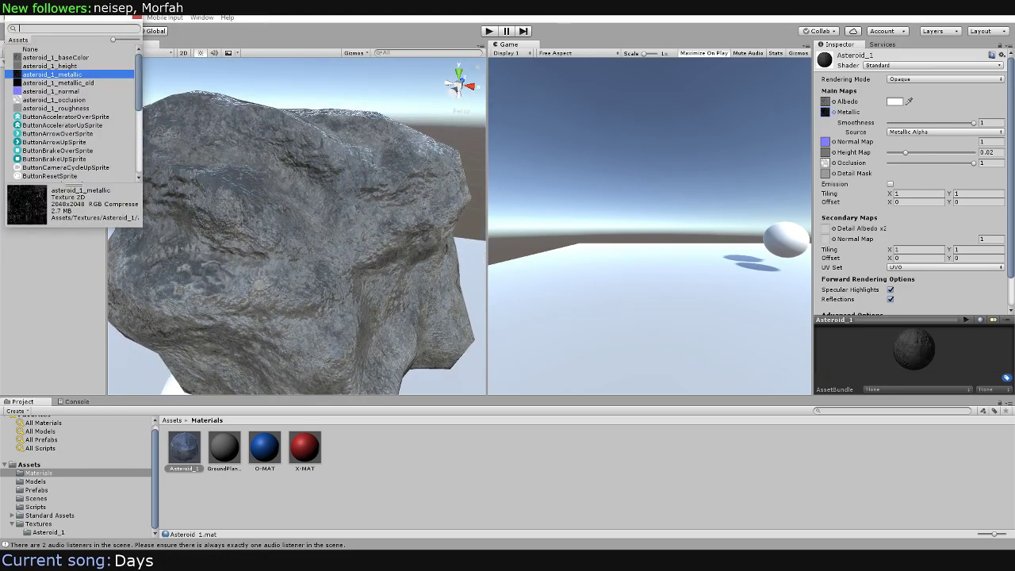
click(70, 83)
mouse_move(293, 112)
alt+mouse_down()
mouse_move(289, 122)
mouse_move(326, 111)
mouse_move(286, 167)
mouse_move(342, 215)
alt+mouse_up()
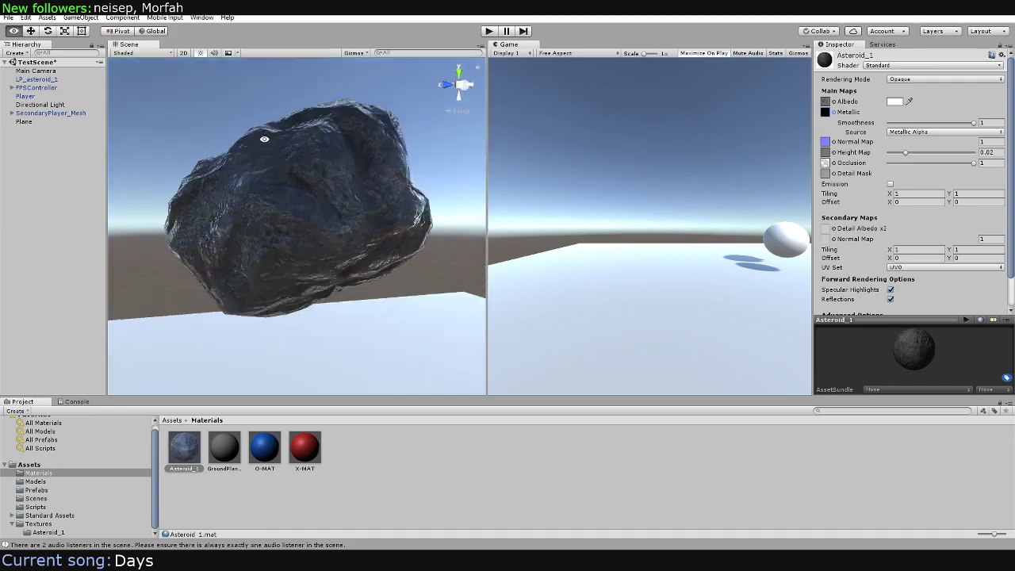
Lower the asteroid material's Smoothness to 0.161
mouse_move(343, 215)
alt+mouse_down()
mouse_move(326, 175)
mouse_move(382, 180)
alt+mouse_up()
click(327, 175)
click(365, 178)
click(354, 187)
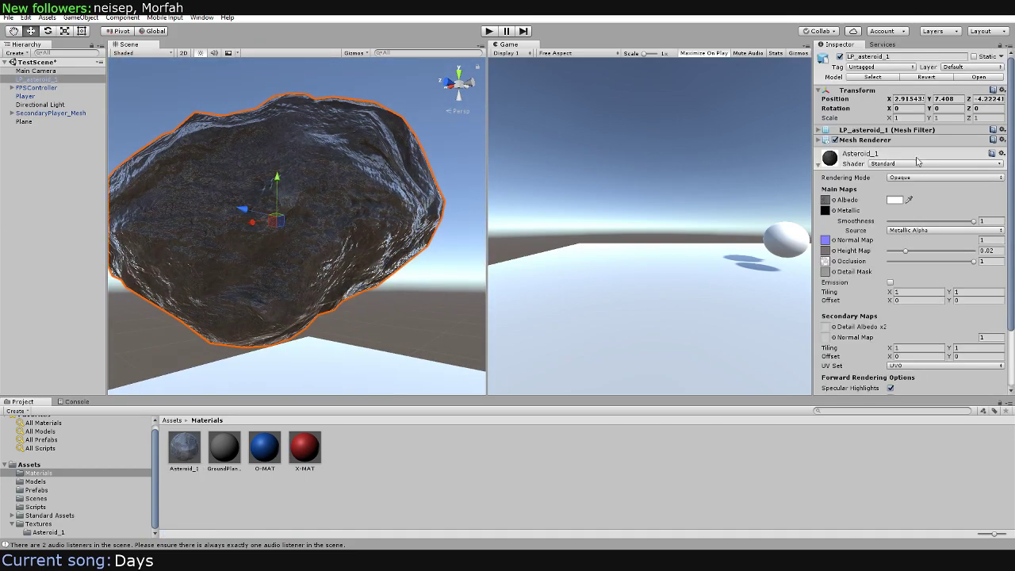
drag(941, 222, 905, 225)
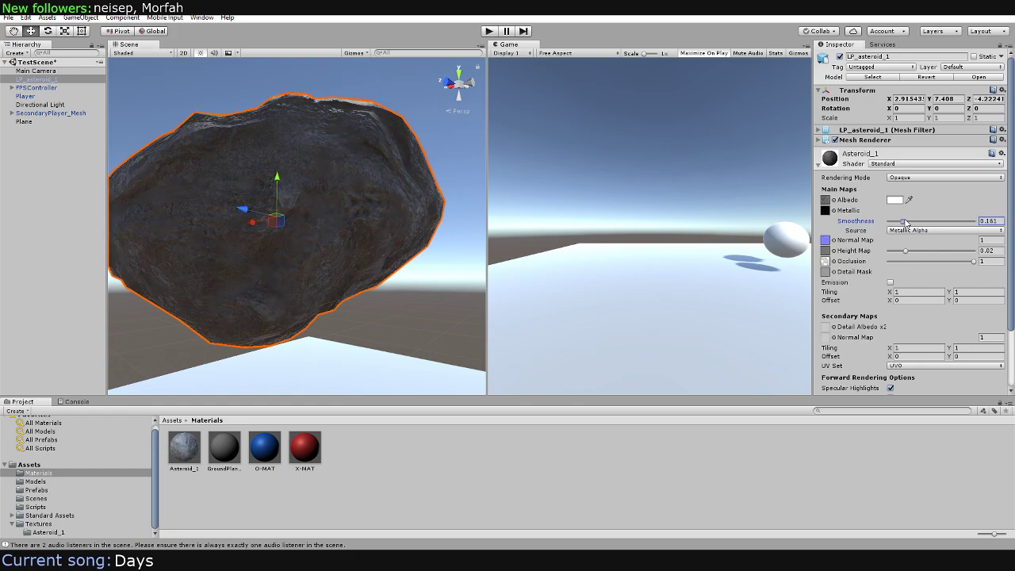
Raise the Smoothness to 0.459 while viewing the rock from above
click(439, 115)
mouse_move(439, 115)
alt+mouse_down()
mouse_move(267, 186)
mouse_move(352, 222)
mouse_move(120, 250)
mouse_move(317, 214)
alt+mouse_up()
scroll(318, 214, up, 5)
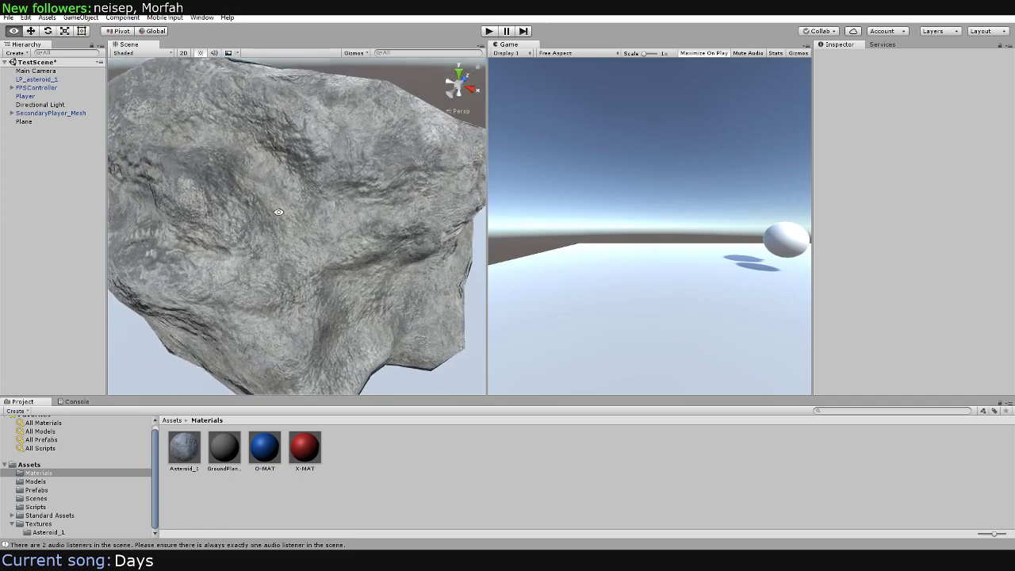
click(317, 214)
drag(906, 222, 930, 226)
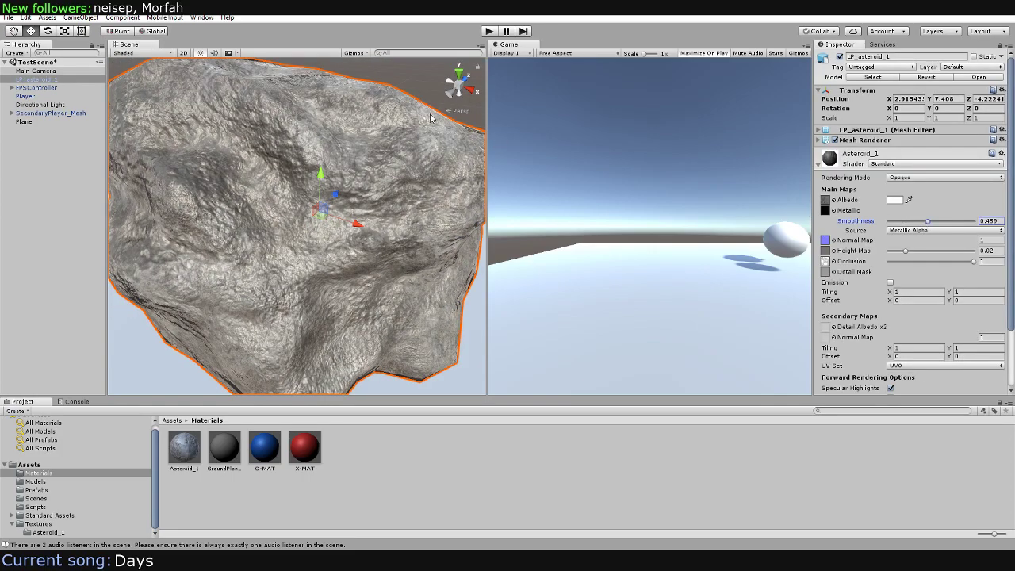
scroll(430, 118, down, 5)
Compare the metallic textures, keep asteroid_1_metallic_old, and raise Smoothness back to 1
mouse_move(431, 117)
alt+mouse_down()
mouse_move(274, 103)
mouse_move(375, 143)
mouse_move(382, 100)
alt+mouse_up()
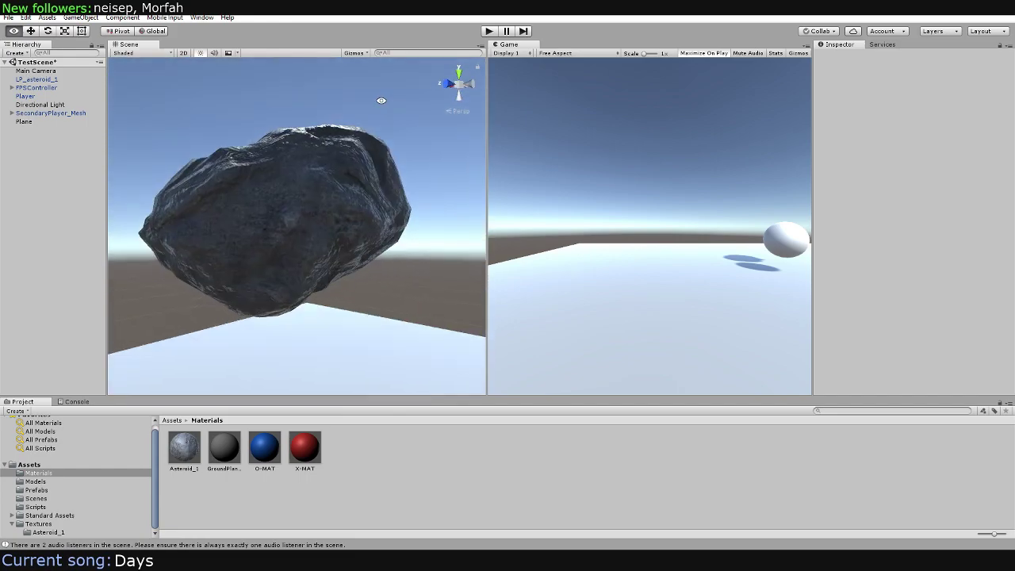
alt+drag(382, 100, 299, 186)
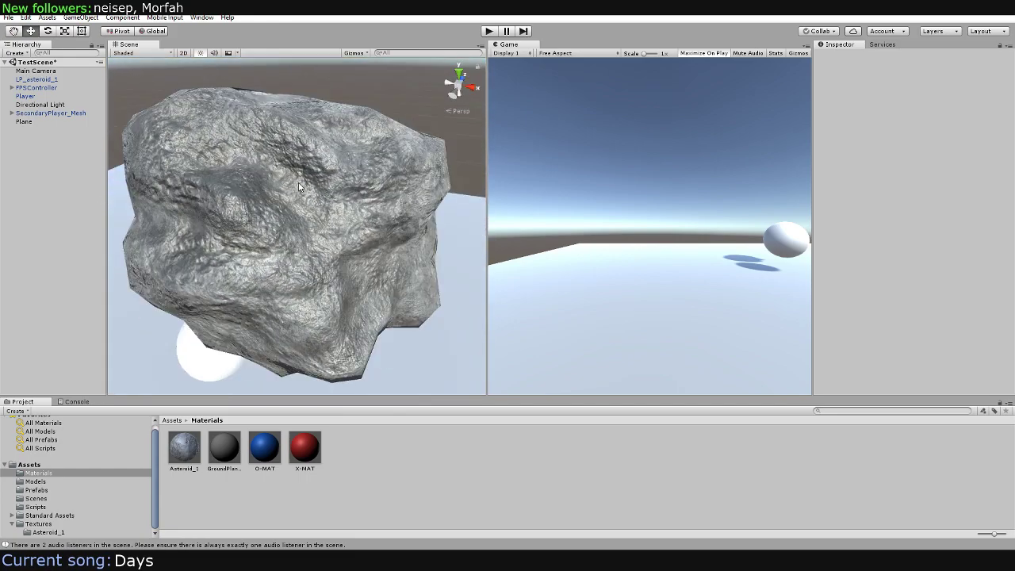
click(298, 186)
click(834, 211)
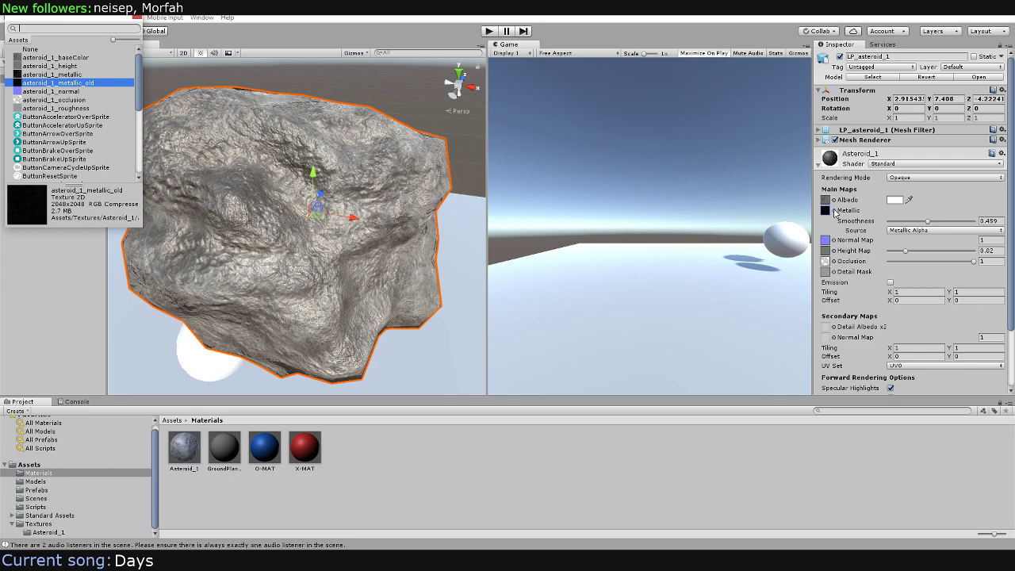
click(58, 76)
click(58, 82)
click(58, 76)
click(59, 81)
click(58, 75)
click(56, 83)
click(58, 75)
click(57, 82)
drag(929, 222, 976, 223)
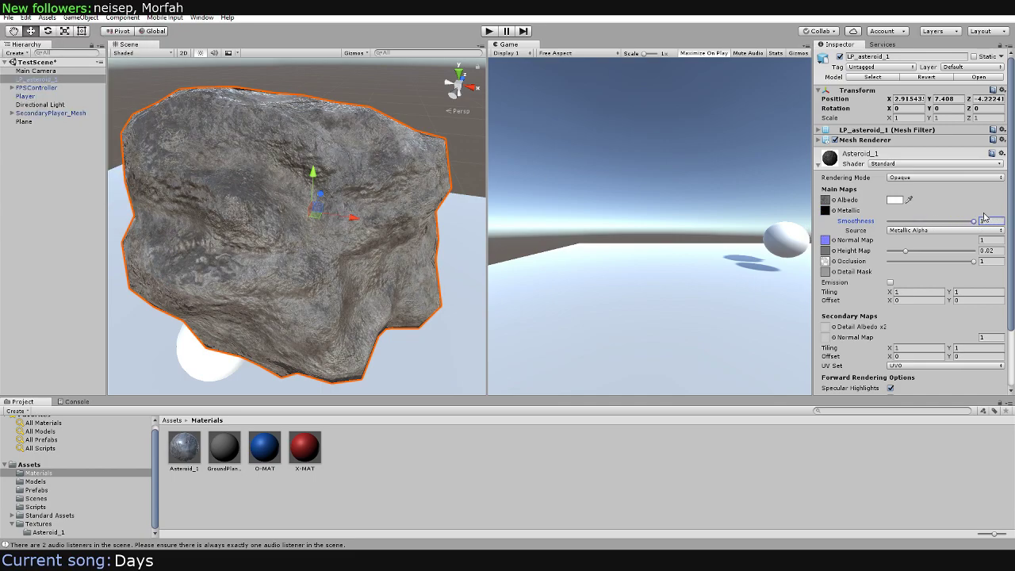
Test a Height Map strength of 0.08, then return it to 0.005
scroll(277, 193, up, 5)
scroll(334, 219, down, 2)
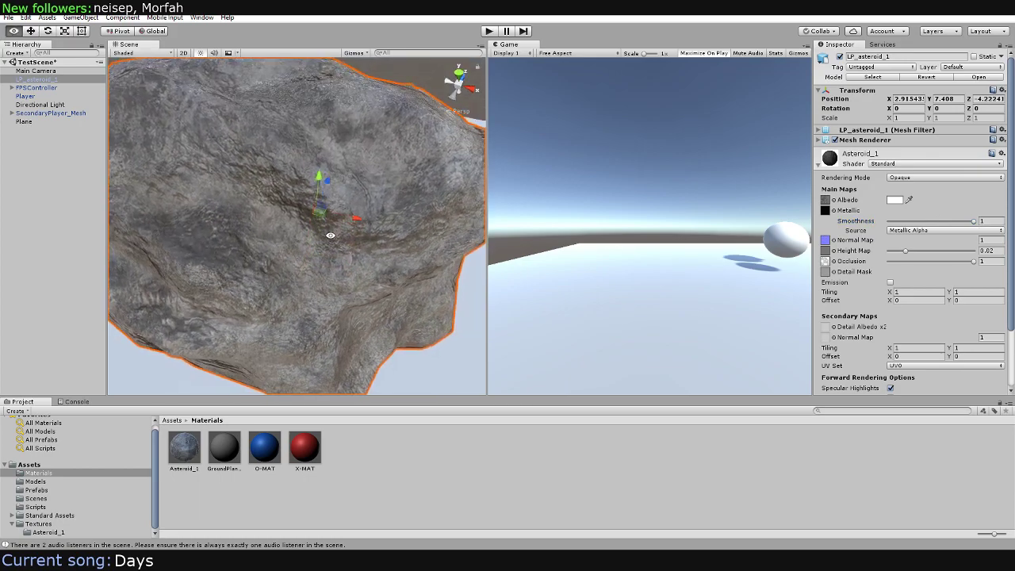
scroll(372, 215, up, 3)
mouse_move(372, 215)
alt+mouse_down()
mouse_move(266, 134)
mouse_move(356, 175)
mouse_move(717, 213)
alt+mouse_up()
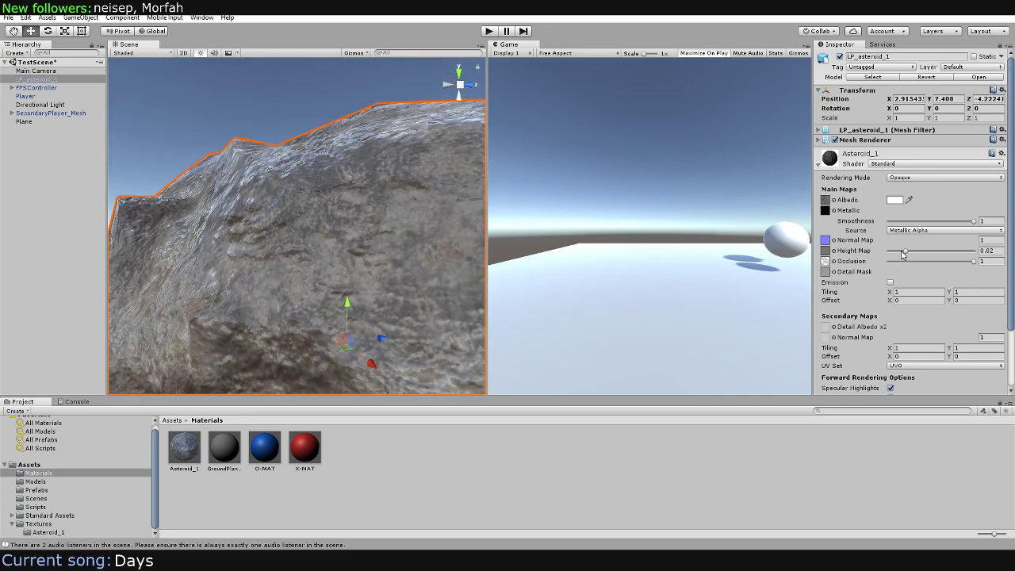
alt+drag(468, 230, 459, 221)
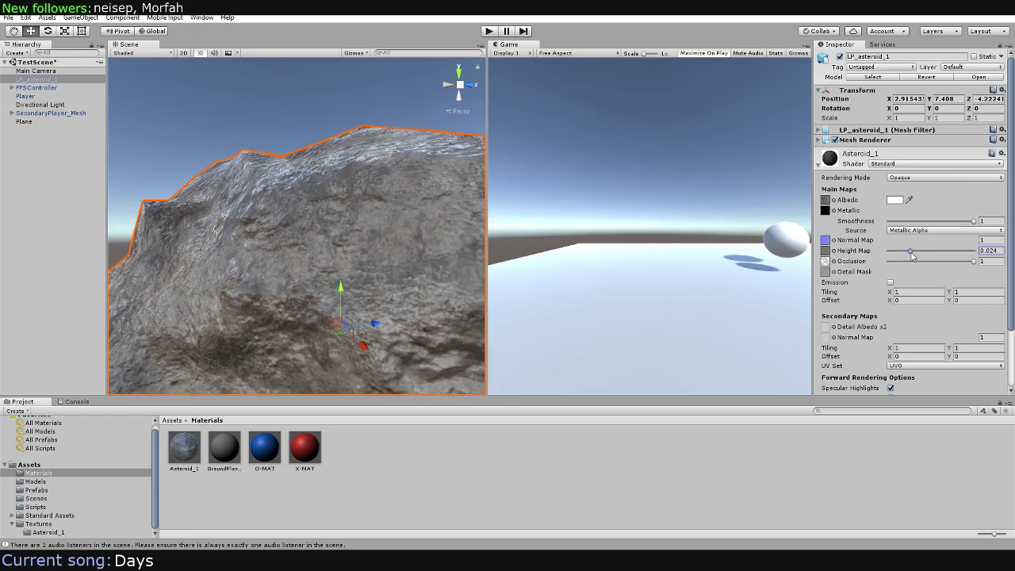
drag(913, 254, 876, 256)
mouse_move(889, 251)
mouse_down()
mouse_move(1013, 252)
mouse_move(877, 256)
mouse_up()
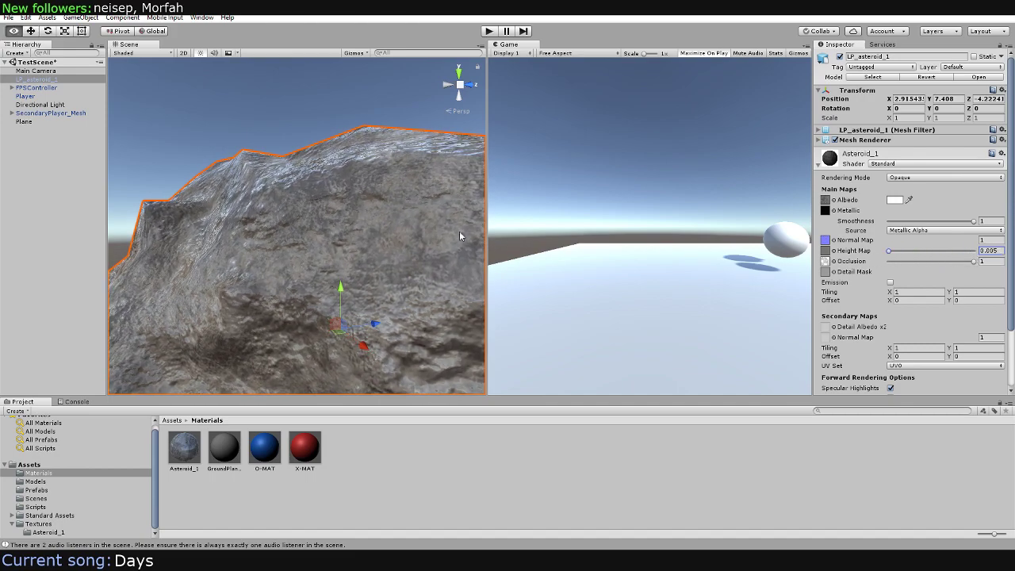
mouse_move(460, 233)
alt+mouse_down()
mouse_move(378, 230)
mouse_move(311, 211)
mouse_move(238, 277)
alt+mouse_up()
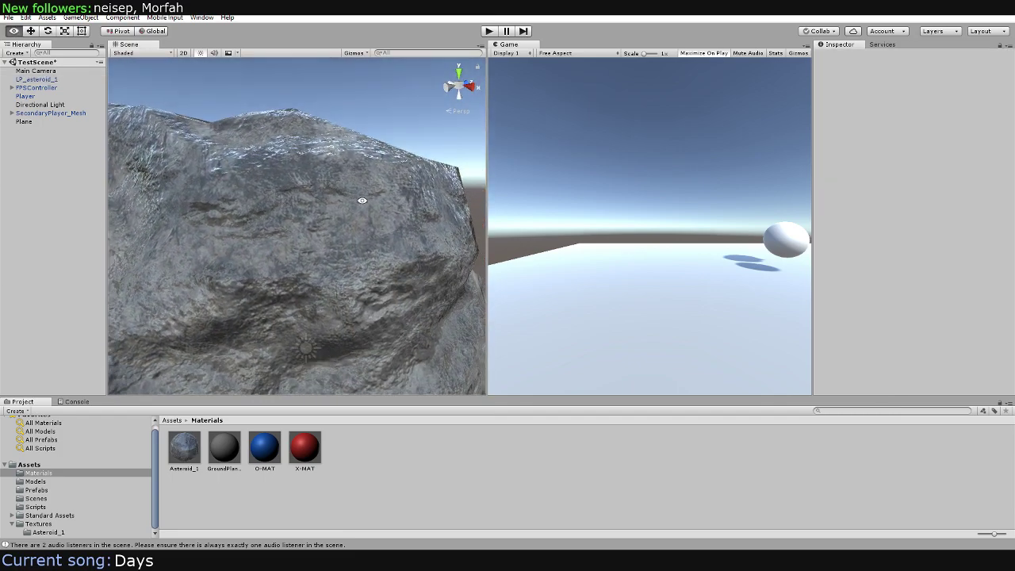
Try Height Map strength 0.032 on the Asteroid_1 material, then drop it back to 0.005
click(183, 449)
scroll(317, 265, up, 3)
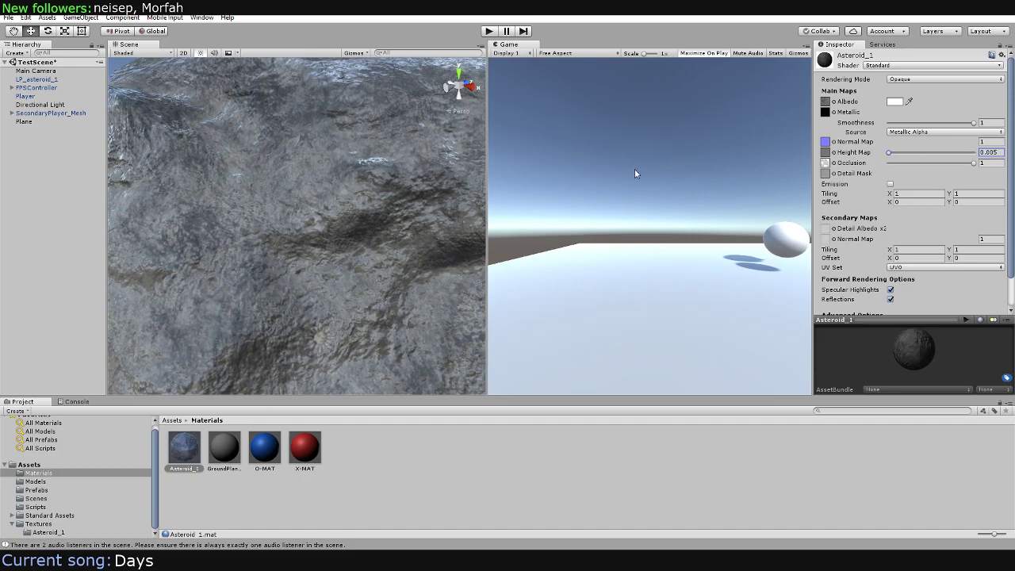
mouse_move(357, 183)
alt+mouse_down()
mouse_move(289, 226)
mouse_move(288, 199)
mouse_move(370, 227)
mouse_move(362, 208)
mouse_move(372, 214)
alt+mouse_up()
click(918, 152)
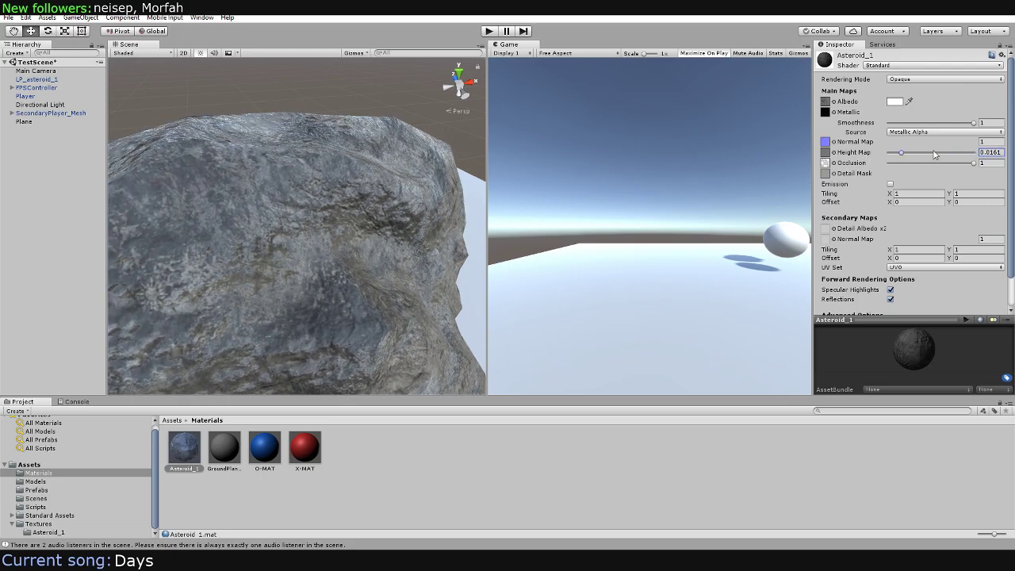
drag(938, 153, 766, 161)
mouse_move(317, 198)
alt+mouse_down()
mouse_move(362, 176)
mouse_move(268, 161)
mouse_move(347, 139)
mouse_move(295, 176)
mouse_move(389, 169)
mouse_move(270, 183)
mouse_move(295, 177)
mouse_move(430, 242)
mouse_move(372, 249)
mouse_move(246, 236)
mouse_move(217, 211)
mouse_move(141, 249)
mouse_move(182, 230)
mouse_move(285, 218)
mouse_move(317, 193)
alt+mouse_up()
click(317, 193)
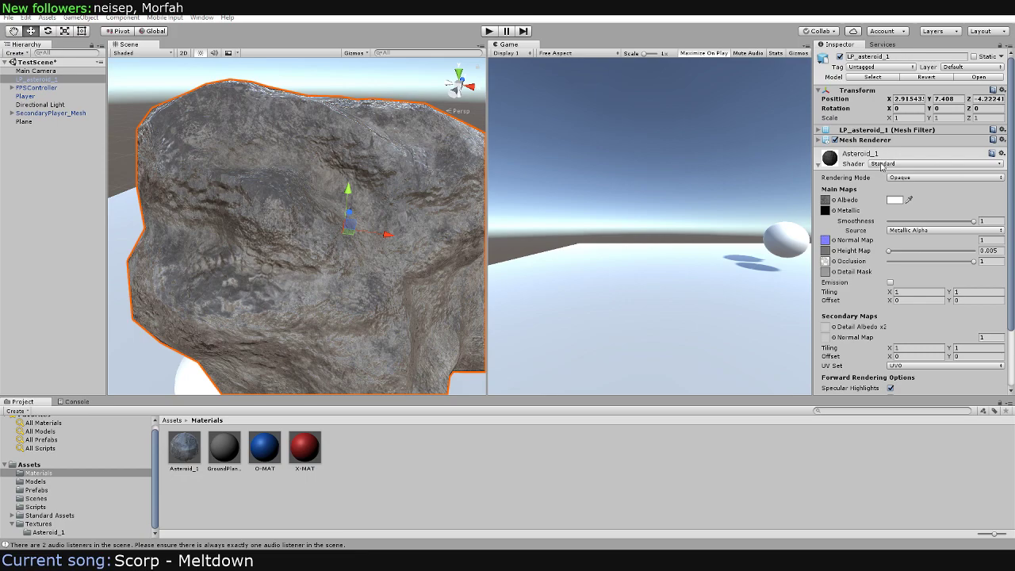
Compare asteroid_1_metallic and asteroid_1_metallic_old in the metallic slot
click(834, 211)
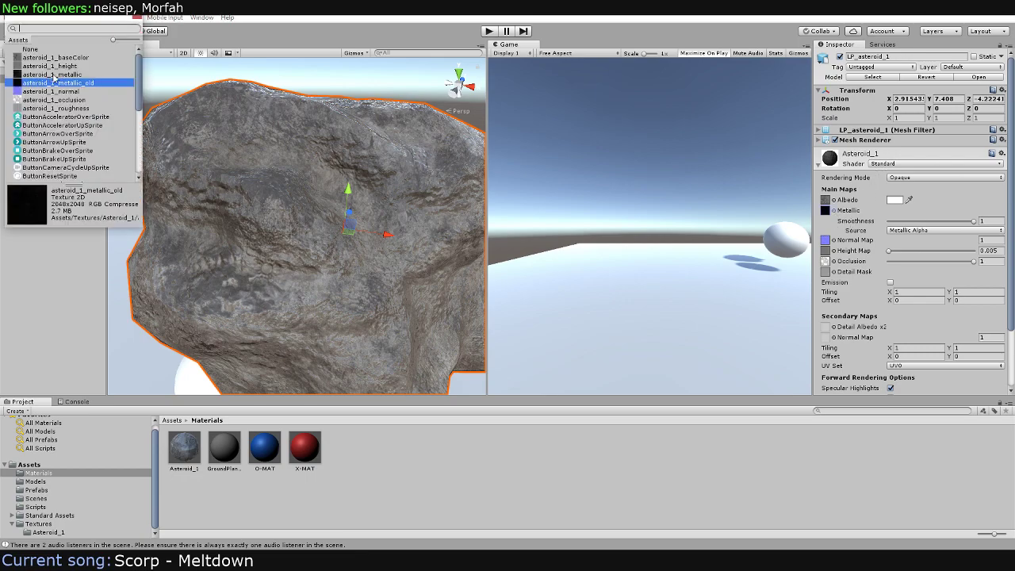
click(60, 76)
click(59, 83)
click(60, 74)
key(Escape)
mouse_move(312, 129)
right_down()
mouse_move(308, 168)
mouse_move(863, 151)
right_up()
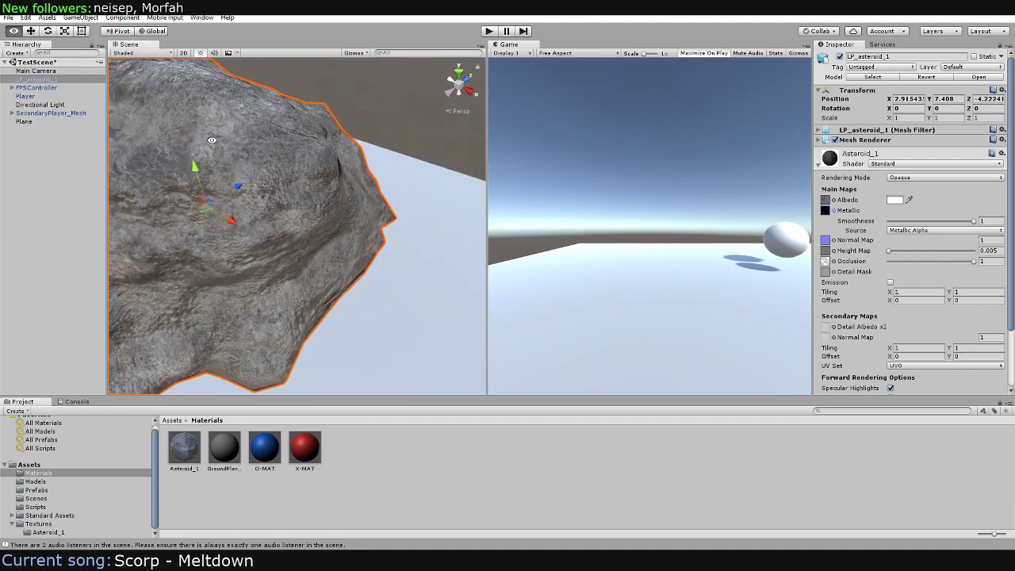
Choose asteroid_1_metallic as the material's metallic texture and check it from several angles
click(834, 211)
click(37, 74)
key(Escape)
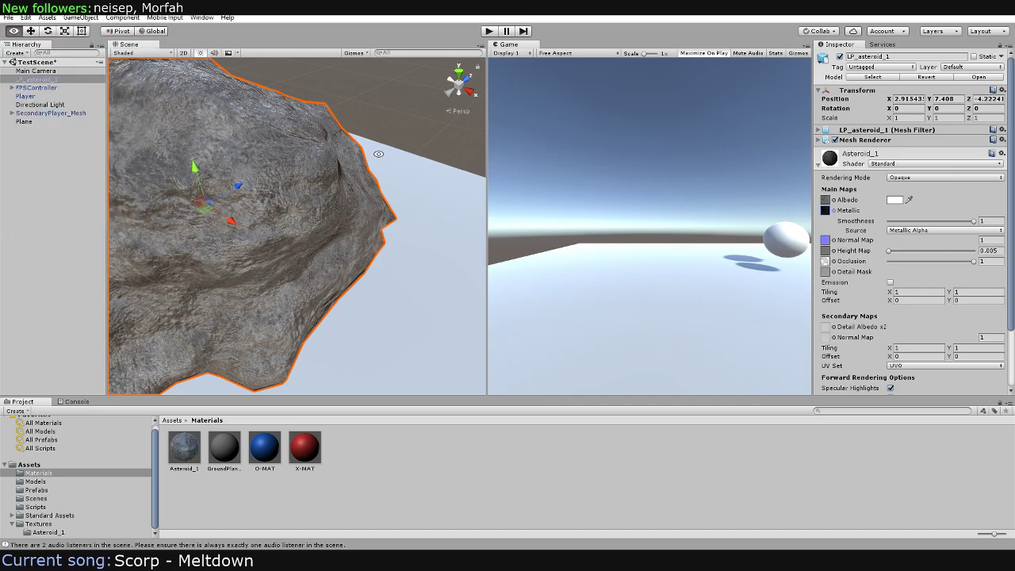
right_drag(351, 162, 304, 165)
alt+drag(220, 141, 271, 148)
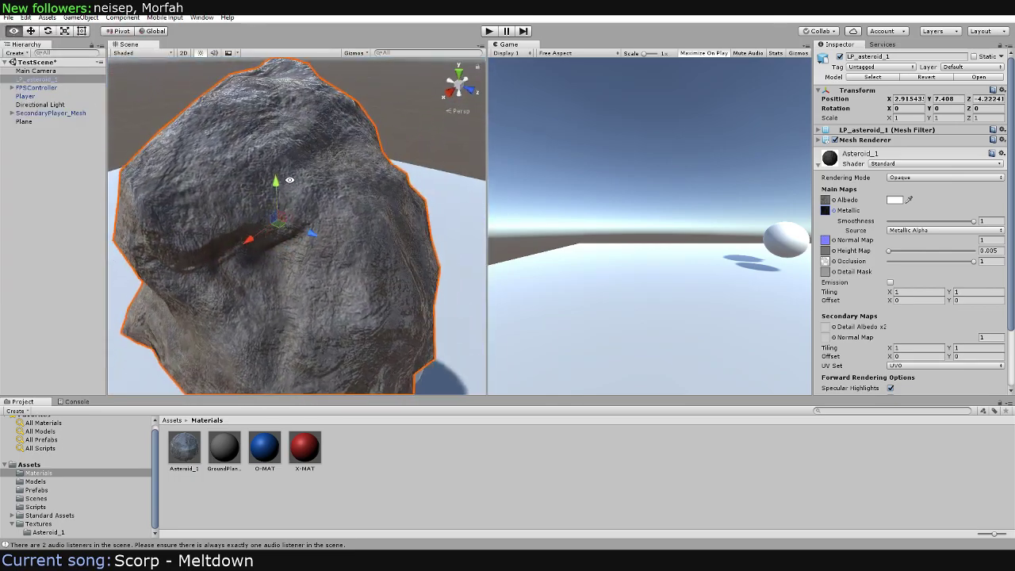
click(826, 213)
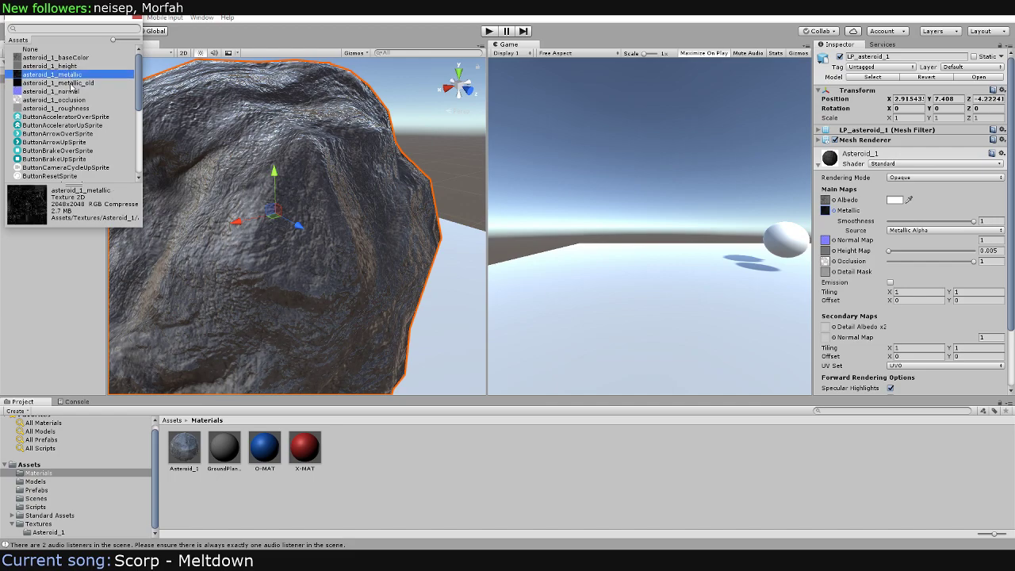
click(168, 94)
scroll(277, 222, down, 3)
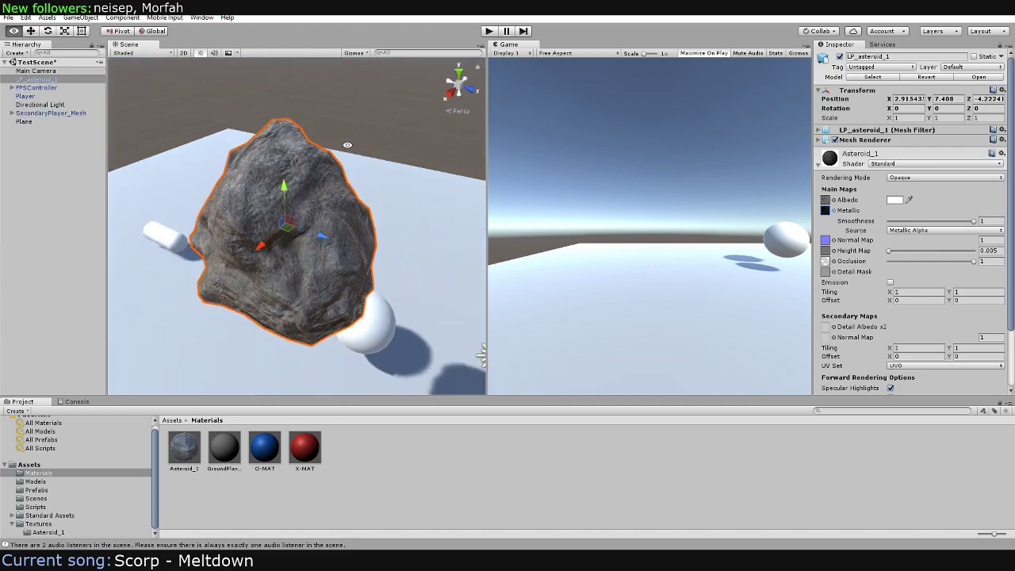
mouse_move(476, 340)
alt+mouse_down()
mouse_move(302, 198)
mouse_move(327, 235)
mouse_move(367, 223)
mouse_move(303, 215)
mouse_move(261, 281)
mouse_move(269, 256)
alt+mouse_up()
Rotate the asteroid to a new orientation with the rotate gizmo
click(311, 216)
key(e)
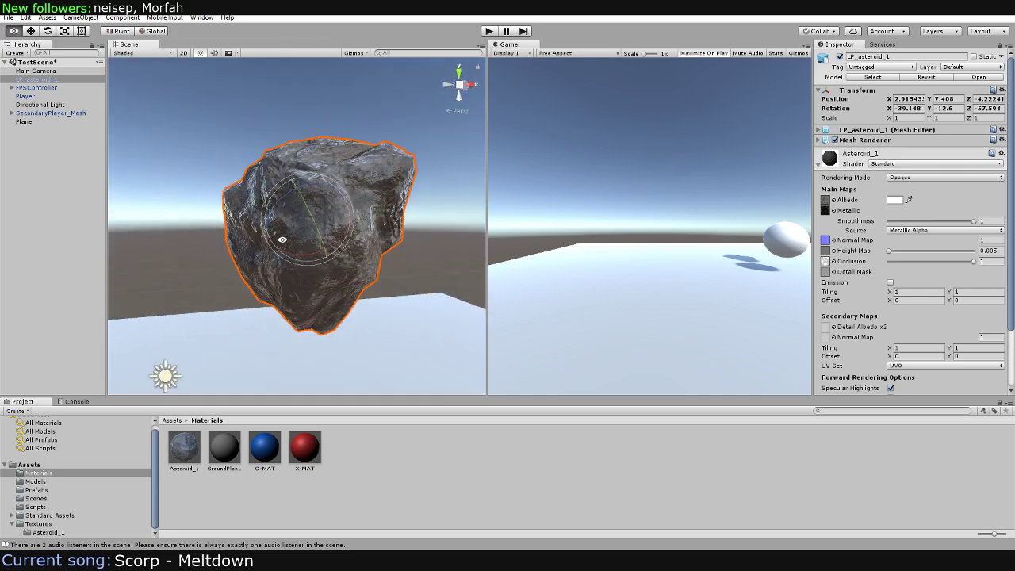
scroll(269, 257, up, 5)
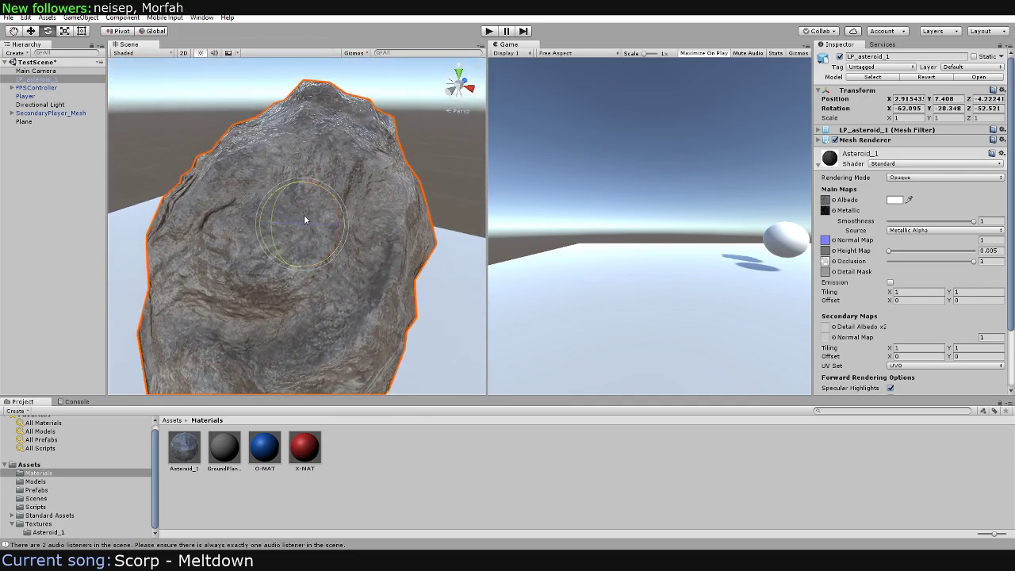
mouse_move(304, 215)
mouse_down()
mouse_move(302, 234)
mouse_move(284, 232)
mouse_move(289, 200)
mouse_move(285, 238)
mouse_move(329, 230)
mouse_move(302, 236)
mouse_move(315, 245)
mouse_move(267, 211)
mouse_move(329, 243)
mouse_move(270, 212)
mouse_up()
mouse_move(343, 236)
mouse_down()
mouse_move(361, 226)
mouse_move(340, 194)
mouse_move(238, 211)
mouse_move(383, 232)
mouse_move(376, 251)
mouse_move(109, 315)
mouse_up()
scroll(258, 210, down, 5)
scroll(383, 232, down, 2)
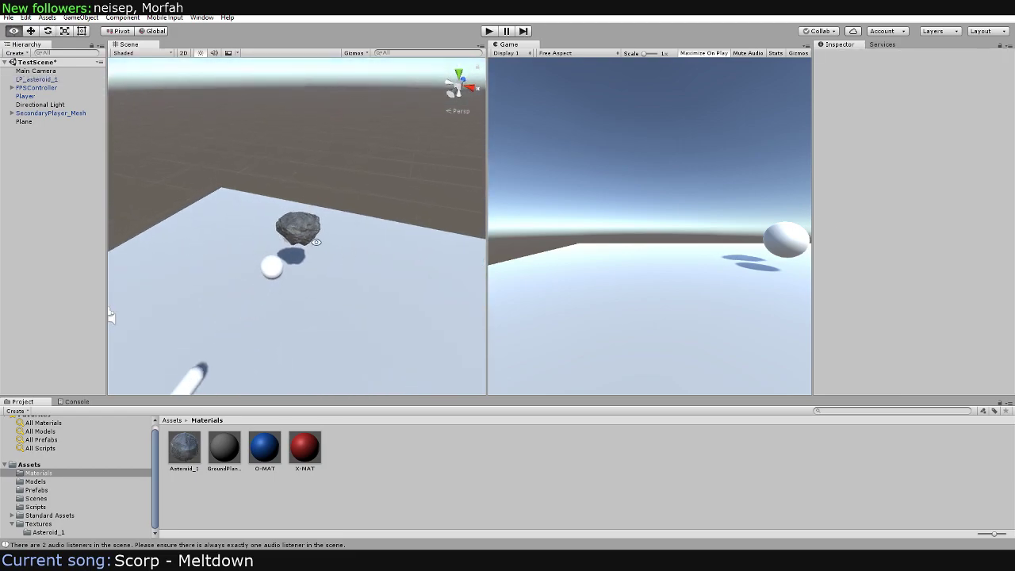
alt+drag(335, 259, 202, 248)
Delete the box-selected cameras and player, undo it, then select the Directional Light
key(e)
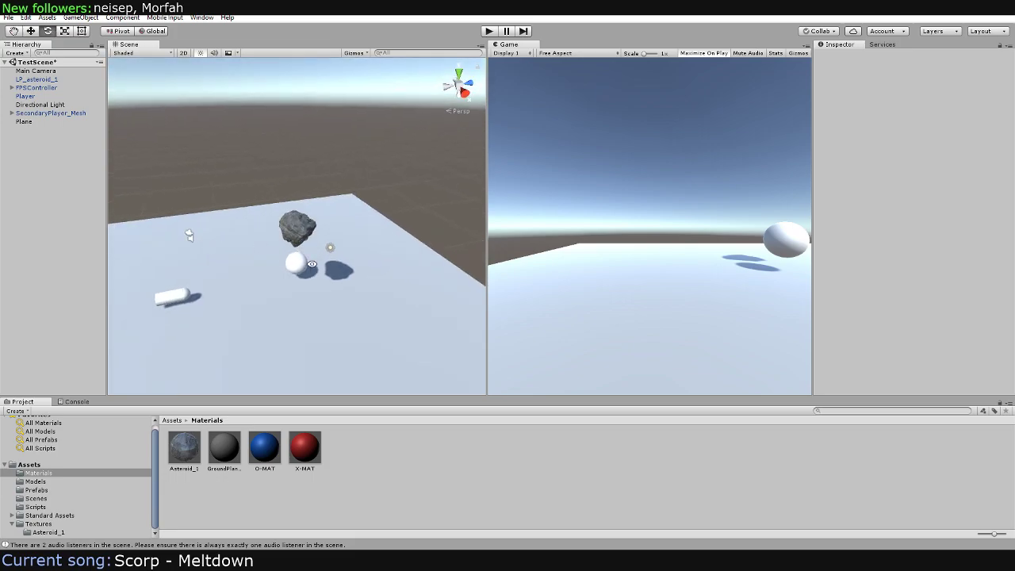
alt+drag(312, 265, 310, 230)
drag(164, 208, 271, 332)
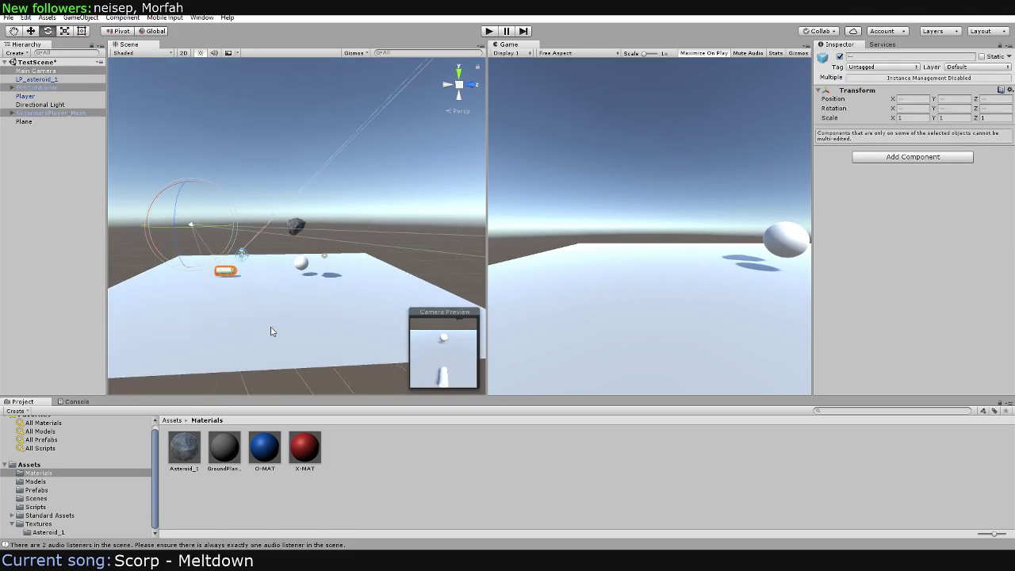
key(Delete)
drag(270, 248, 375, 292)
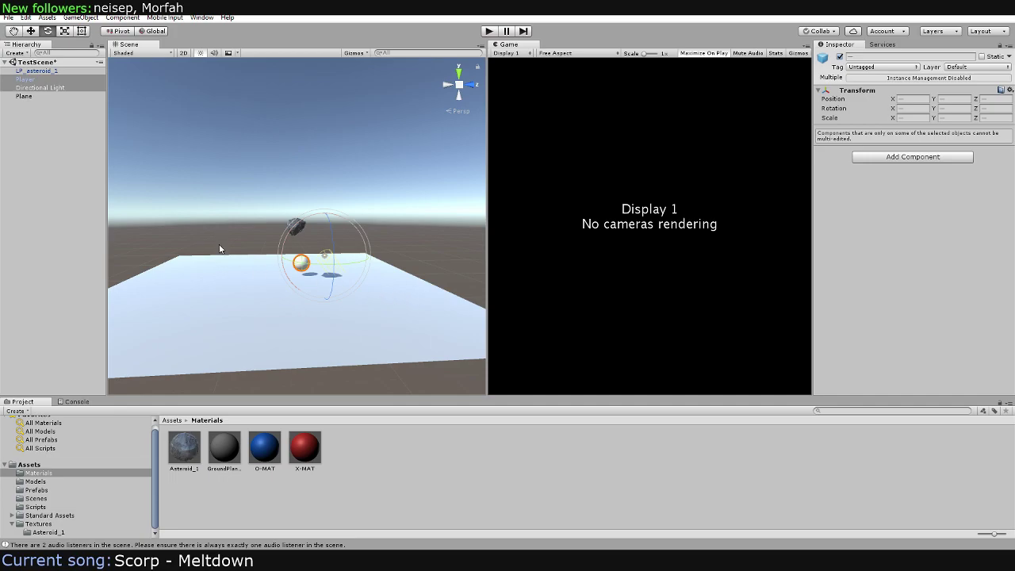
key(ctrl+z)
key(ctrl+z)
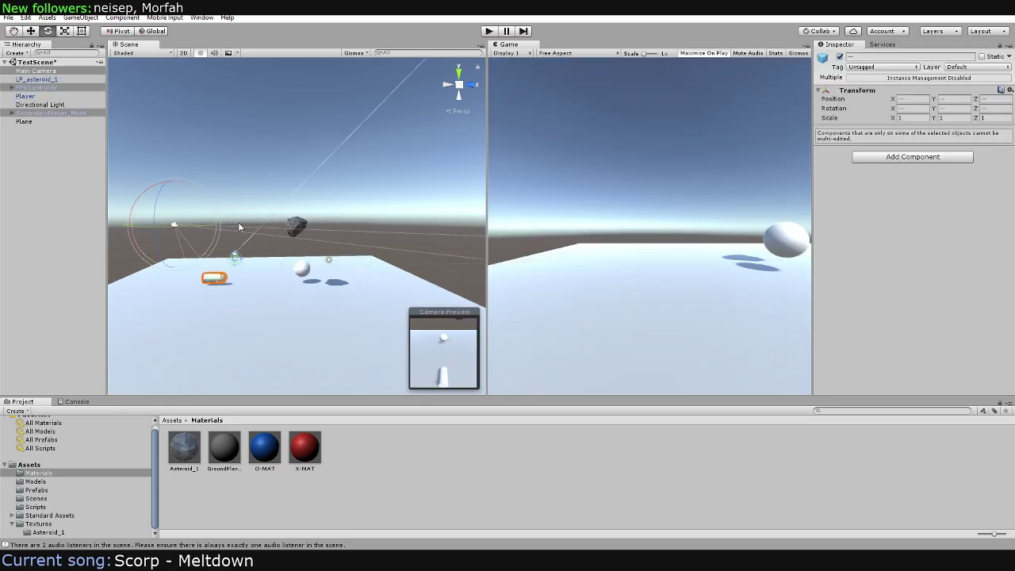
click(205, 223)
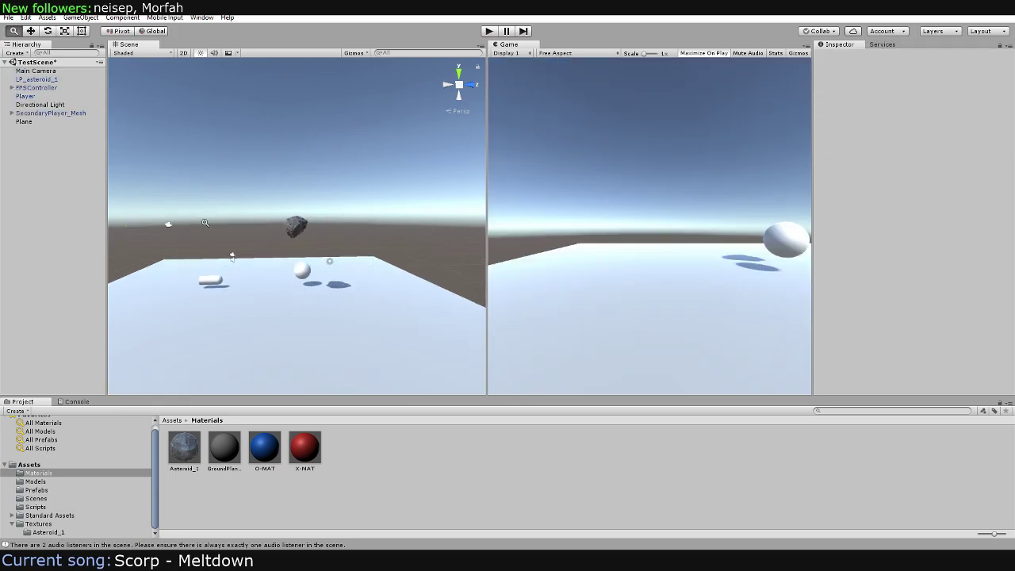
click(334, 267)
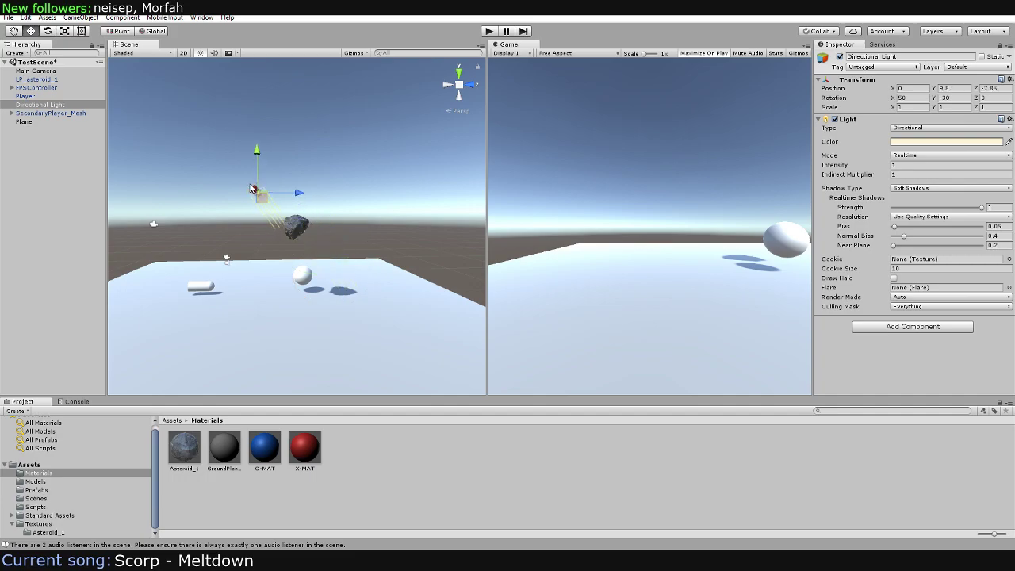
Move the Directional Light sideways and up, then duplicate it as Directional Light (1)
alt+drag(251, 189, 371, 236)
mouse_move(243, 203)
alt+mouse_down()
mouse_move(265, 208)
mouse_move(372, 181)
mouse_move(311, 215)
mouse_move(328, 193)
mouse_move(428, 176)
mouse_move(309, 151)
alt+mouse_up()
key(ctrl+d)
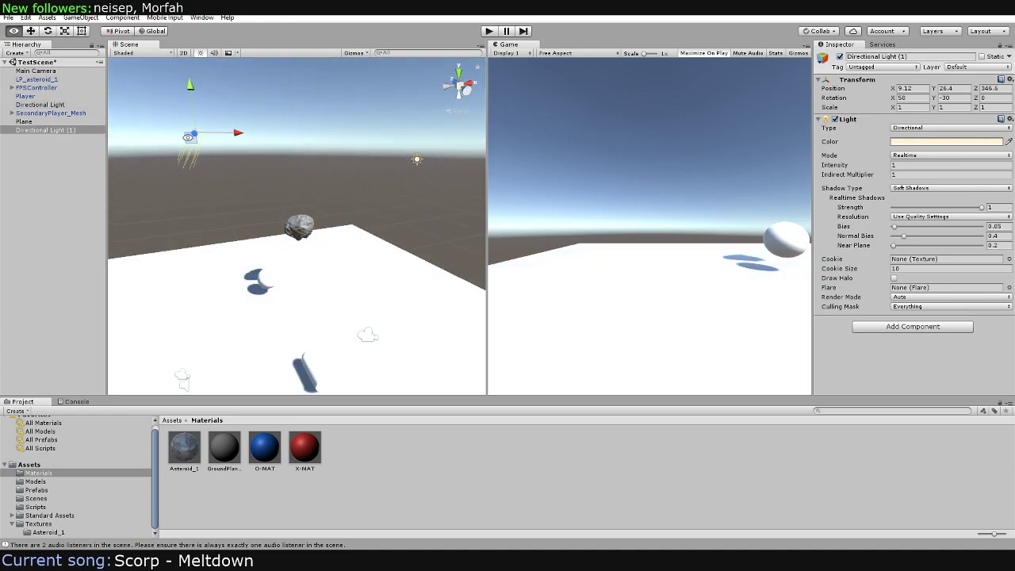
Rotate Directional Light (1) to shift the shadow direction across the asteroid and plane
alt+drag(286, 188, 343, 187)
drag(228, 151, 236, 134)
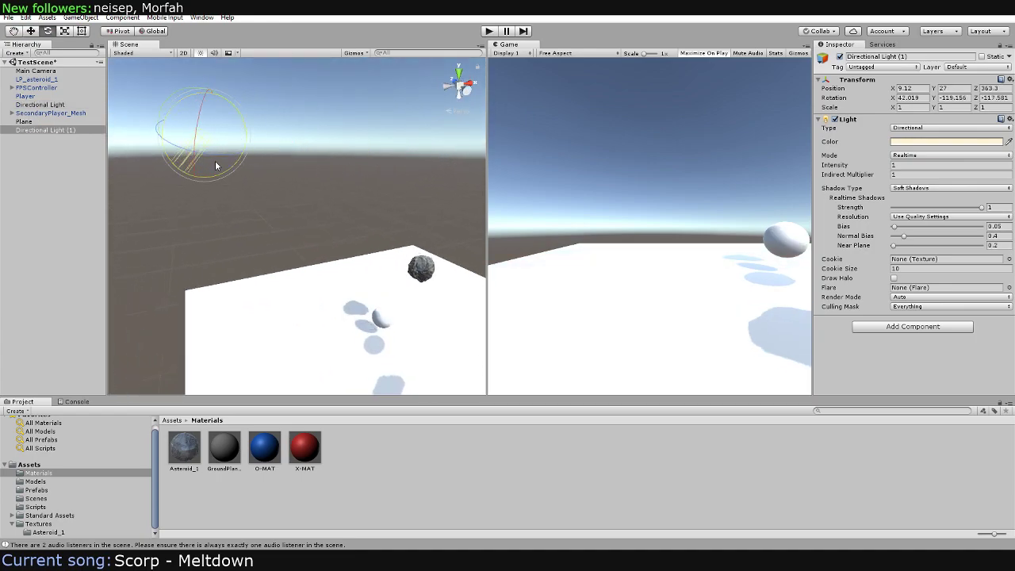
mouse_move(216, 165)
mouse_down()
mouse_move(418, 174)
mouse_move(173, 161)
mouse_move(169, 147)
mouse_up()
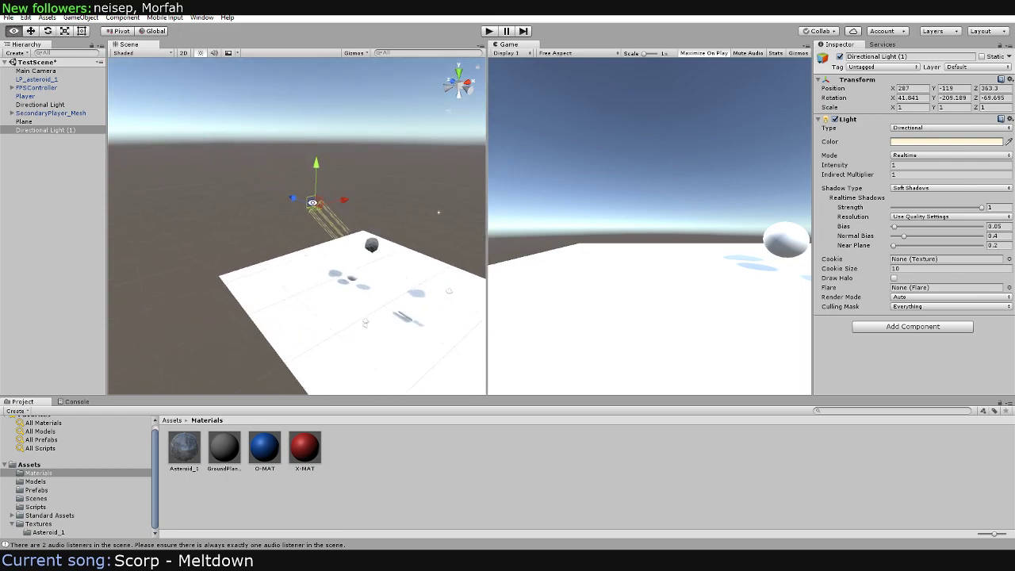
mouse_move(439, 212)
alt+mouse_down()
mouse_move(417, 200)
mouse_move(458, 220)
mouse_move(444, 215)
alt+mouse_up()
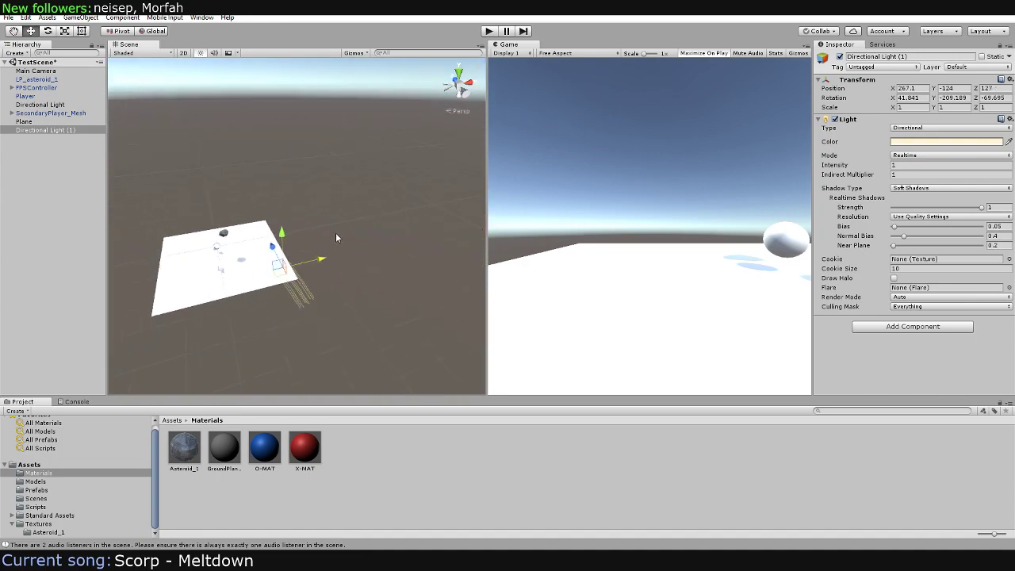
mouse_move(216, 258)
alt+mouse_down()
mouse_move(151, 333)
mouse_move(157, 294)
alt+mouse_up()
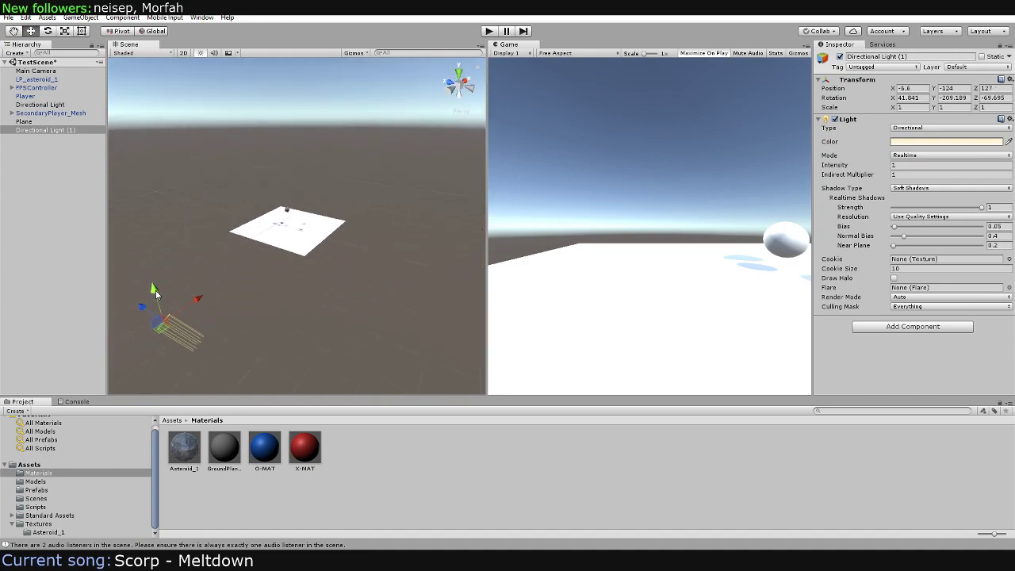
alt+right_drag(246, 198, 237, 188)
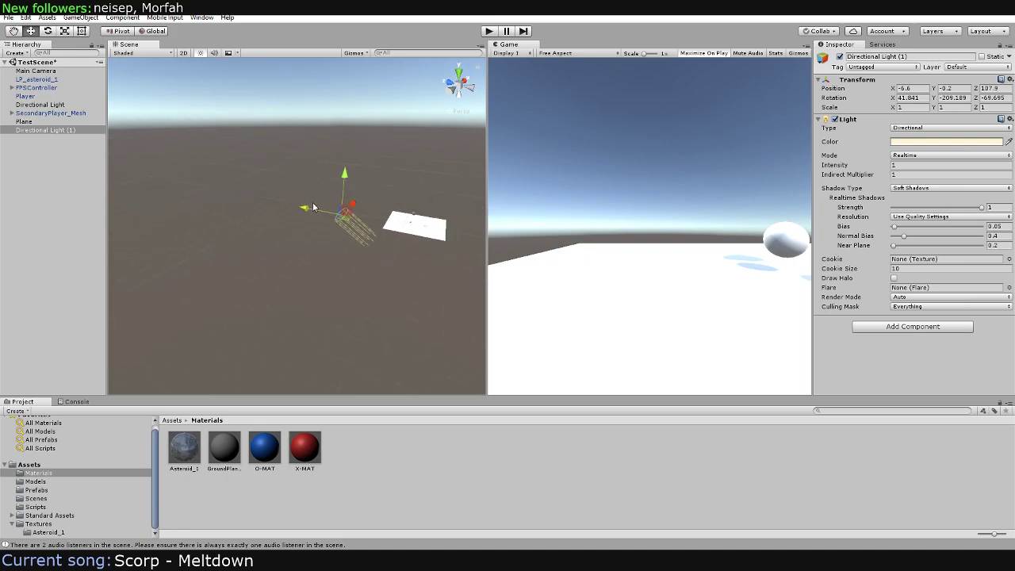
mouse_move(347, 206)
alt+mouse_down()
mouse_move(161, 145)
mouse_move(265, 223)
alt+mouse_up()
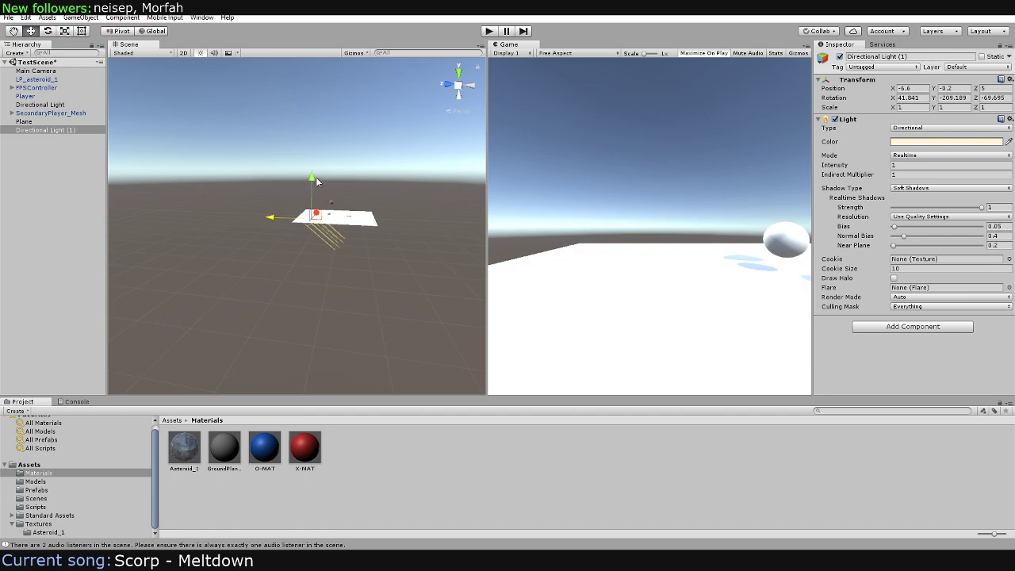
scroll(309, 151, up, 5)
mouse_move(310, 151)
alt+mouse_down()
mouse_move(309, 171)
mouse_move(266, 184)
mouse_move(121, 205)
alt+mouse_up()
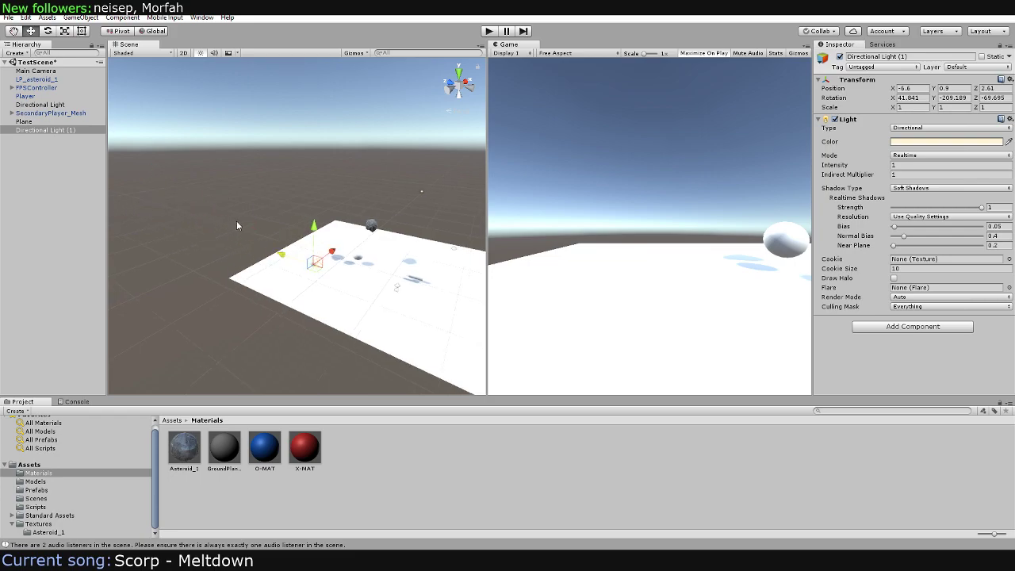
Raise Directional Light (1) above the plane and tilt it to roughly X -27, Y -191, Z -76
mouse_move(314, 230)
mouse_down()
mouse_move(317, 168)
mouse_move(232, 216)
mouse_move(238, 203)
mouse_move(341, 179)
mouse_move(307, 276)
mouse_move(316, 208)
mouse_up()
alt+right_drag(315, 209, 440, 232)
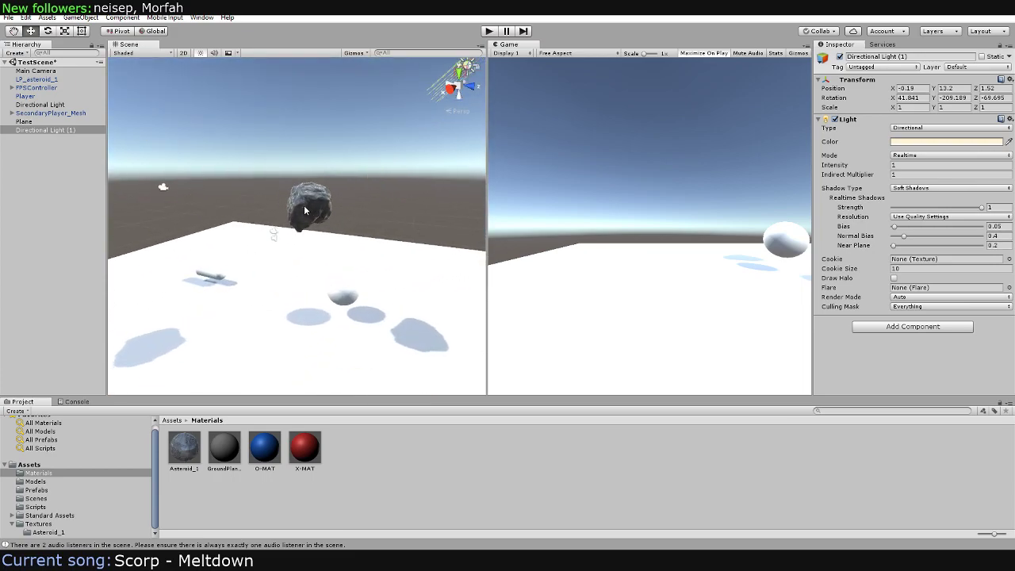
mouse_move(305, 211)
alt+right_down()
mouse_move(299, 251)
mouse_move(360, 125)
alt+right_up()
alt+drag(351, 206, 384, 163)
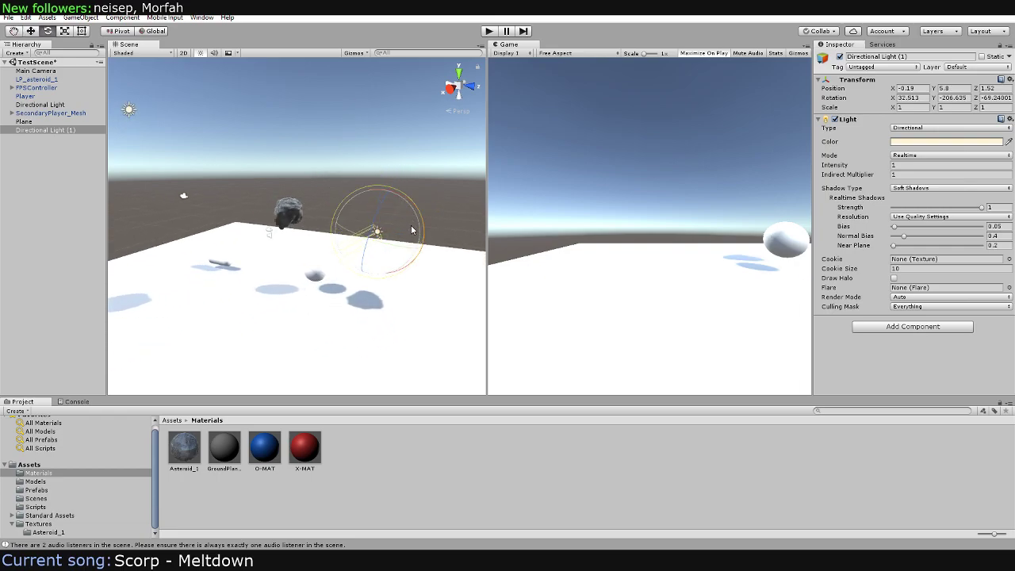
mouse_move(412, 230)
mouse_down()
mouse_move(399, 288)
mouse_move(349, 328)
mouse_move(393, 355)
mouse_up()
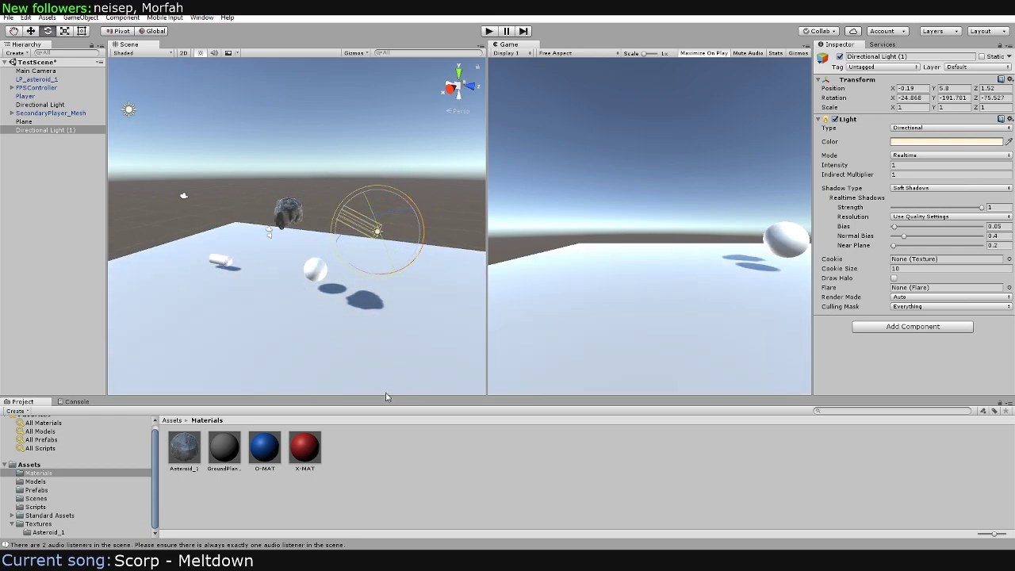
alt+drag(276, 181, 336, 161)
key(w)
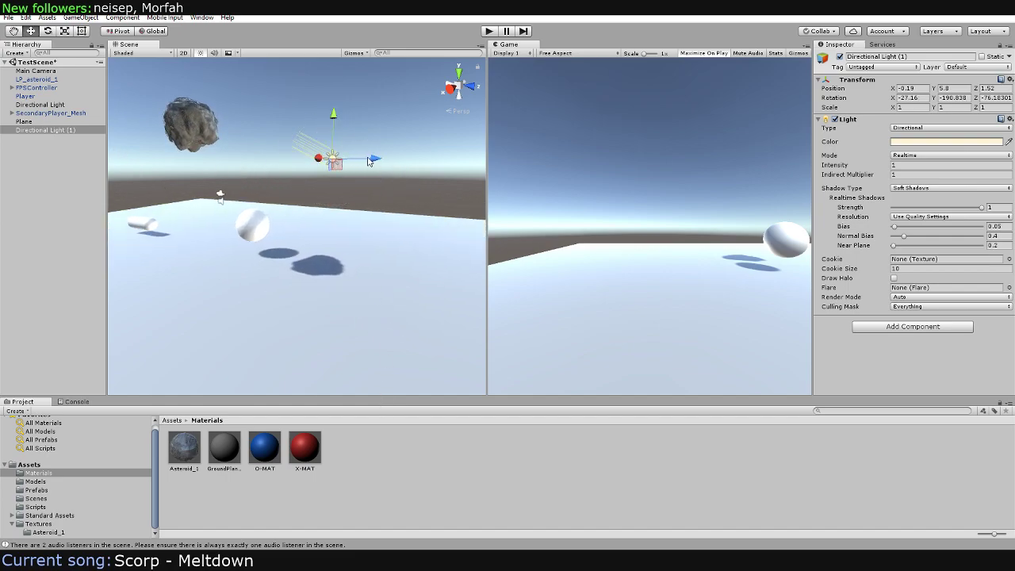
click(190, 123)
Delete the ground Plane from under the asteroid, then select FPSController
key(f)
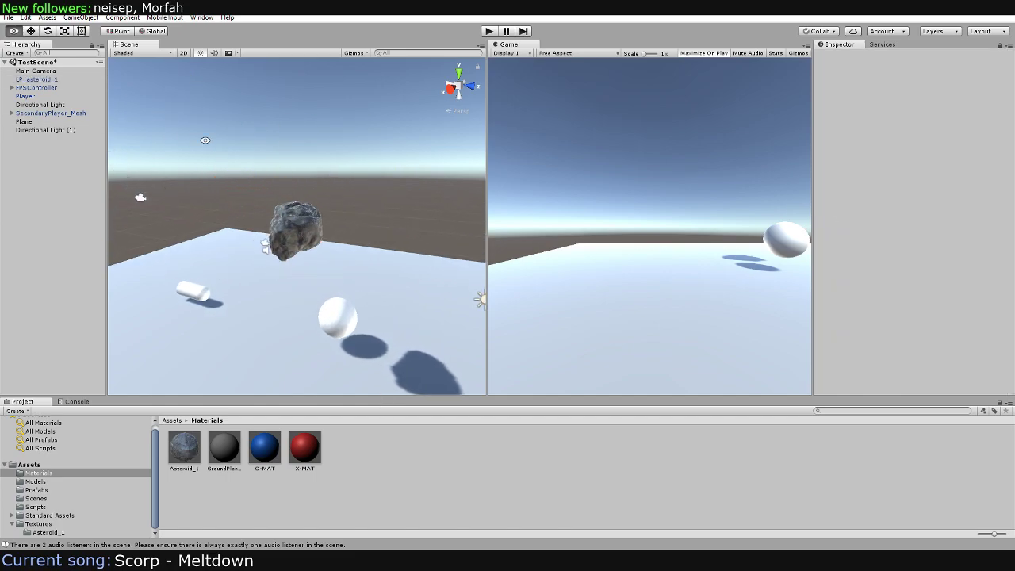
mouse_move(204, 135)
alt+mouse_down()
mouse_move(240, 176)
mouse_move(213, 120)
mouse_move(209, 218)
alt+mouse_up()
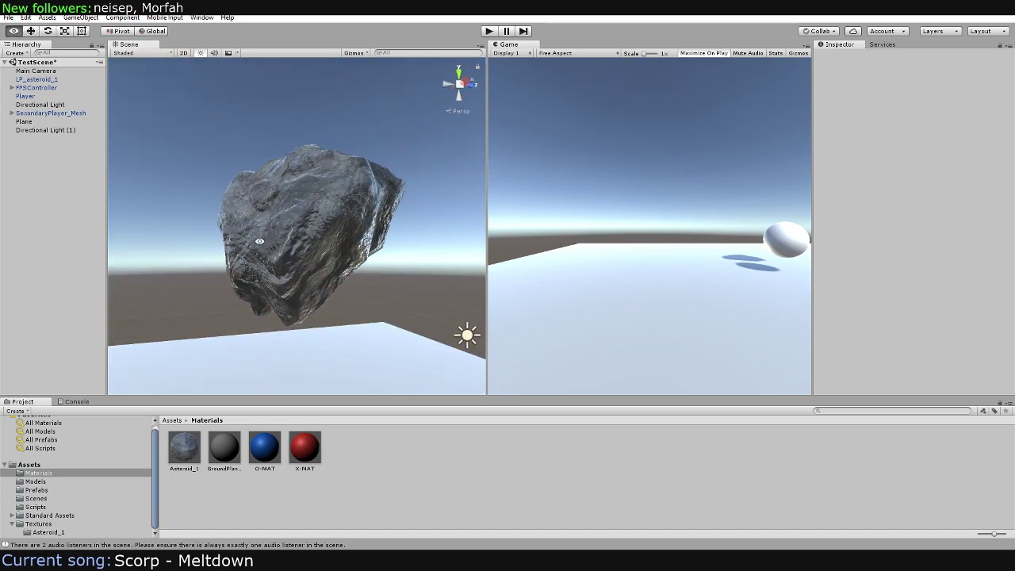
scroll(246, 200, down, 5)
alt+right_drag(246, 200, 262, 238)
alt+drag(262, 238, 281, 296)
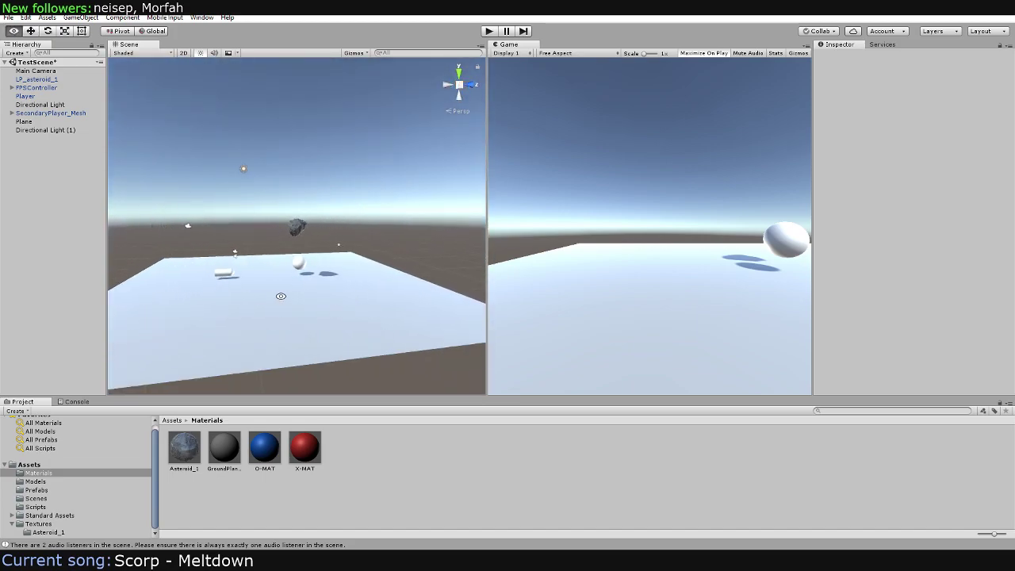
click(262, 282)
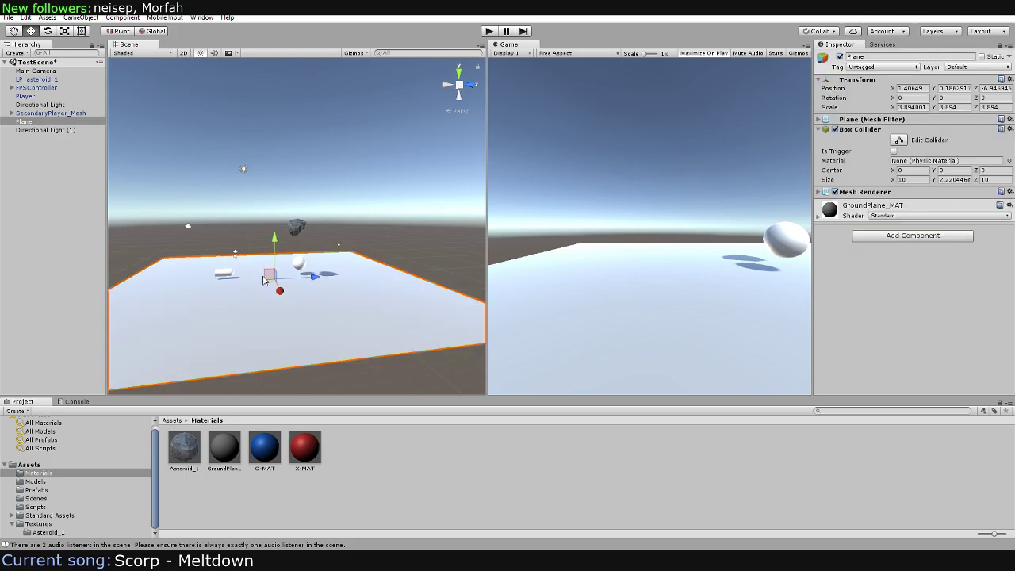
key(Delete)
click(235, 254)
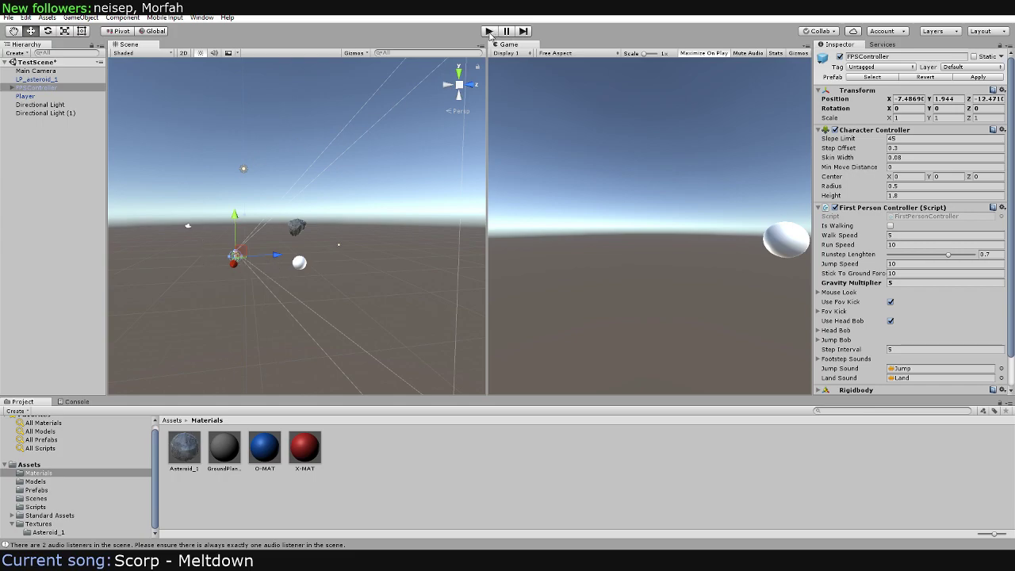
Undo the Plane deletion, then run and stop a test play of the scene
key(ctrl+z)
key(ctrl+z)
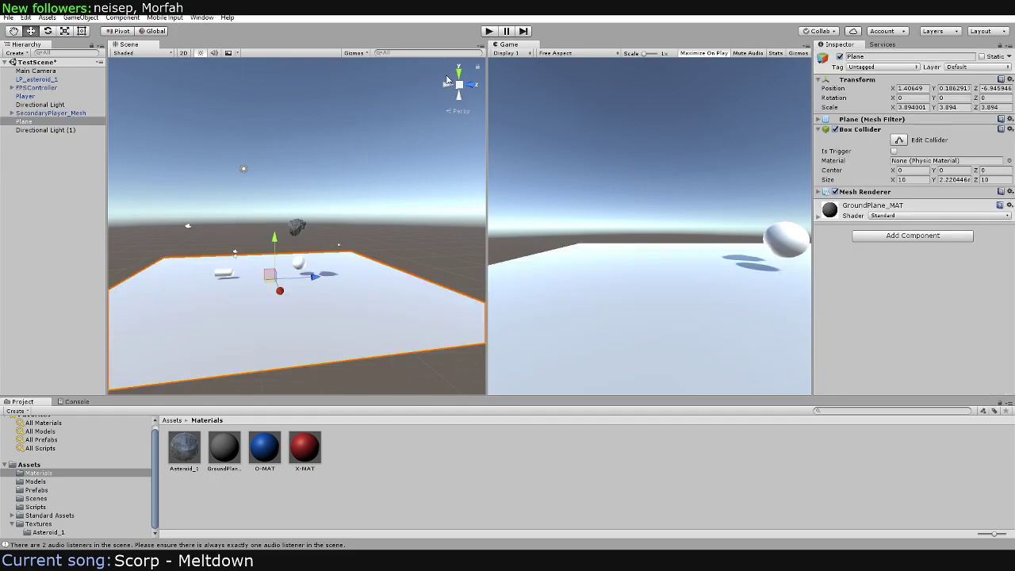
click(490, 32)
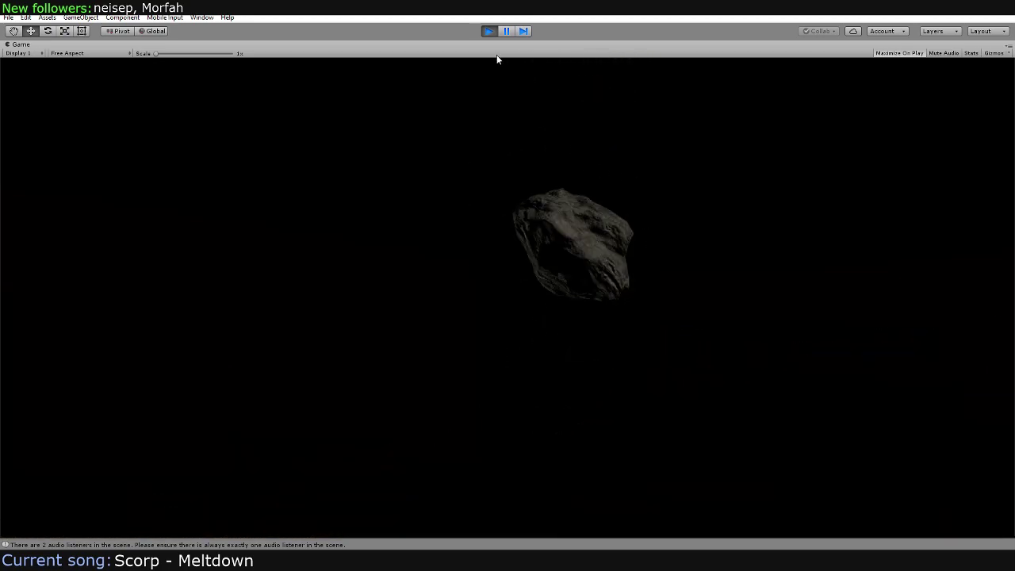
click(488, 31)
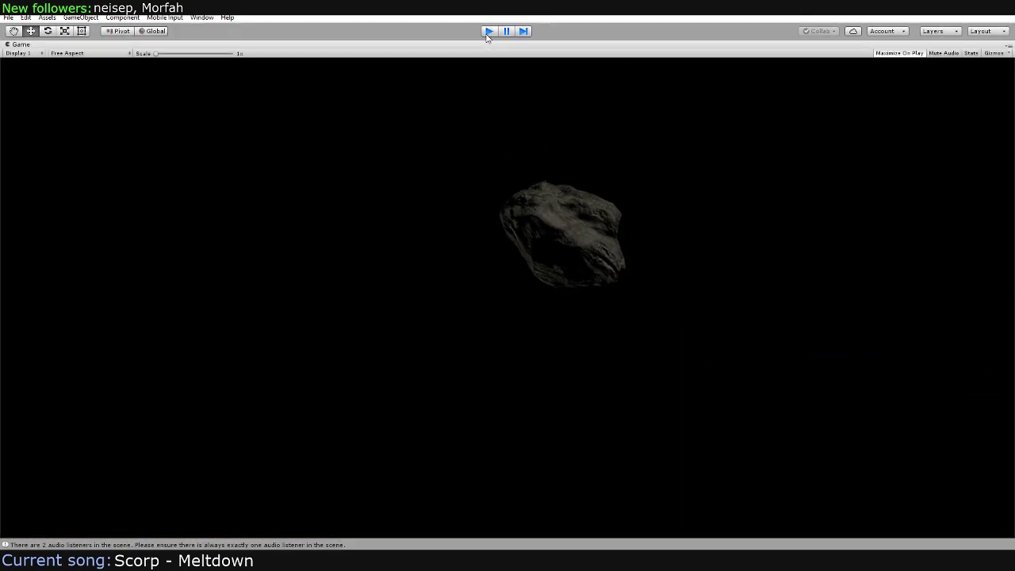
click(370, 184)
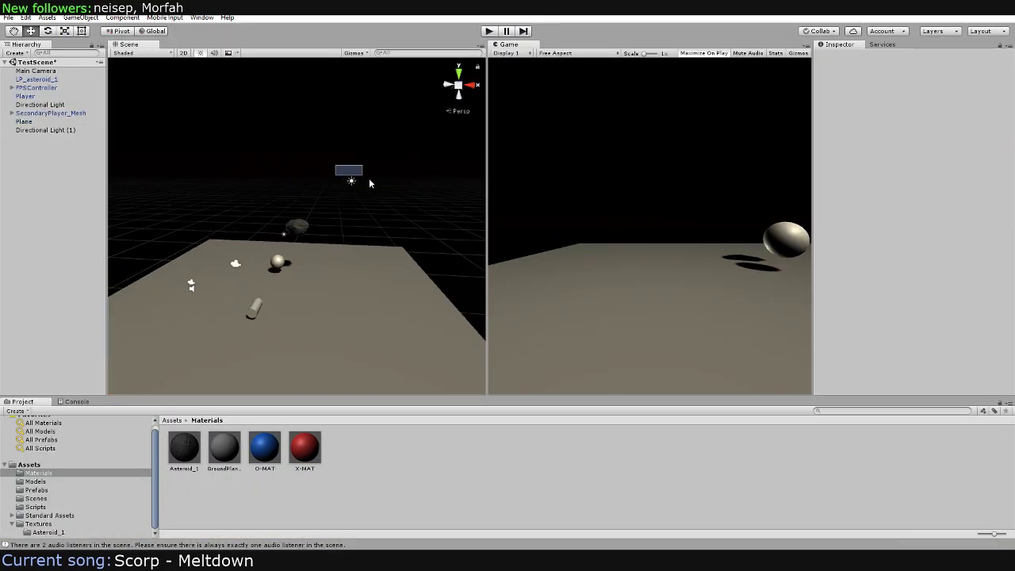
Select the original light, the Plane, Directional Light (1) and the asteroid in turn to inspect them
click(351, 181)
alt+drag(347, 189, 333, 333)
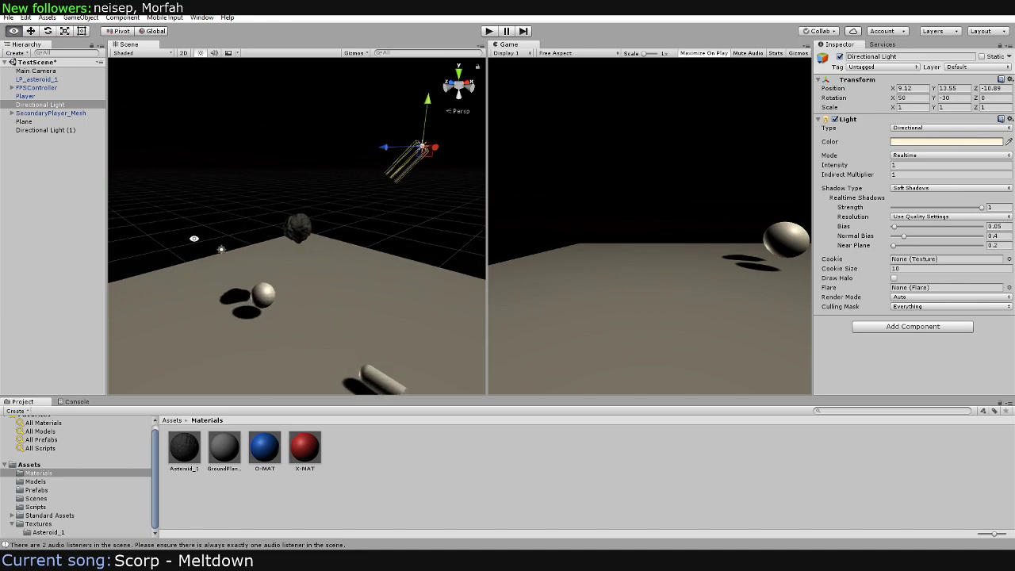
click(212, 254)
click(205, 264)
click(203, 255)
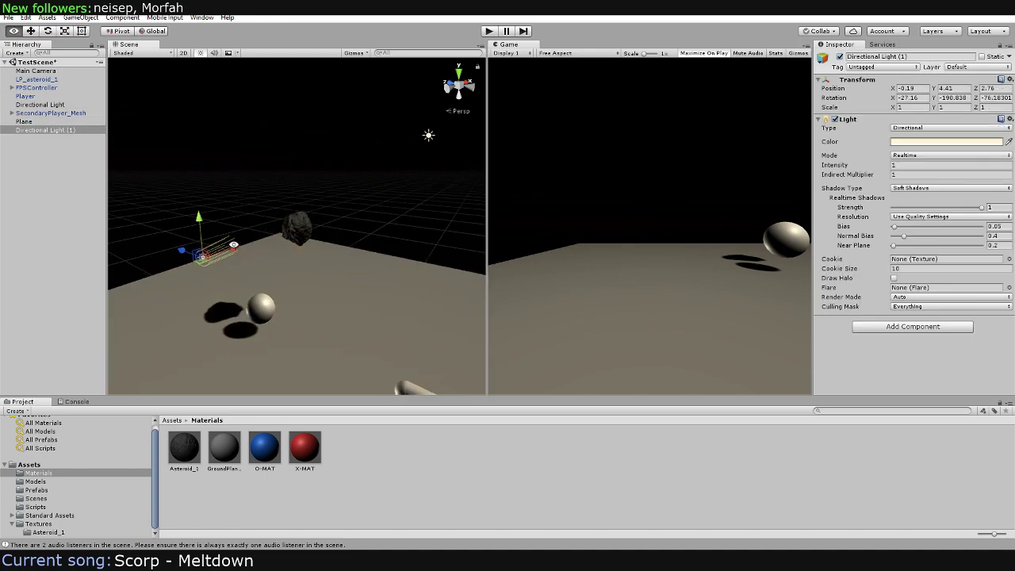
alt+drag(302, 317, 301, 198)
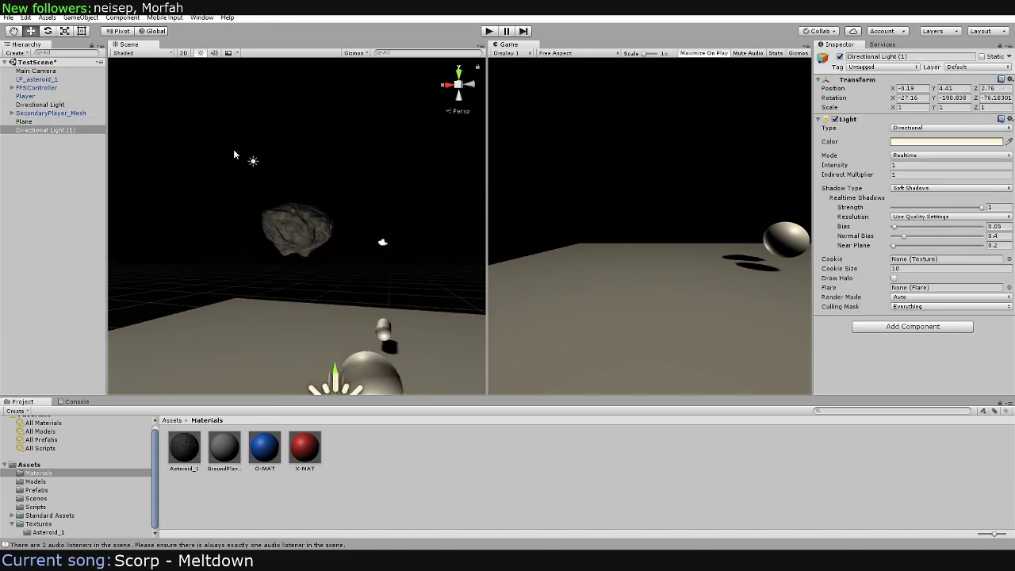
click(252, 161)
click(295, 229)
click(397, 159)
Look over the asteroid's surface, then select and delete Directional Light (1)
scroll(444, 207, up, 5)
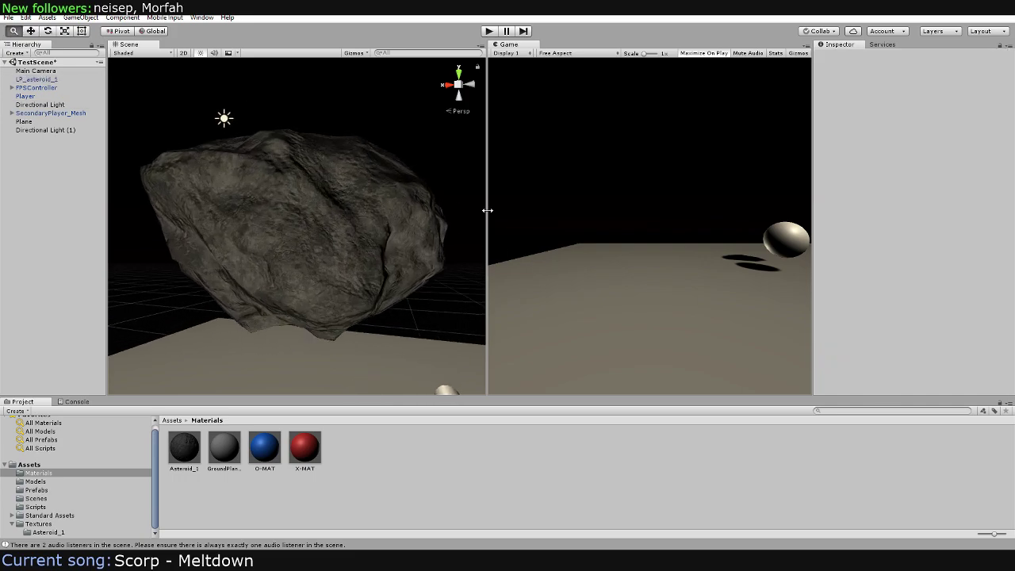
mouse_move(476, 206)
alt+mouse_down()
mouse_move(306, 193)
mouse_move(333, 215)
mouse_move(347, 182)
mouse_move(289, 209)
mouse_move(318, 231)
mouse_move(351, 151)
mouse_move(342, 200)
mouse_move(373, 195)
alt+mouse_up()
click(373, 194)
mouse_move(308, 183)
alt+mouse_down()
mouse_move(356, 161)
mouse_move(390, 164)
mouse_move(294, 185)
mouse_move(380, 177)
mouse_move(392, 150)
alt+mouse_up()
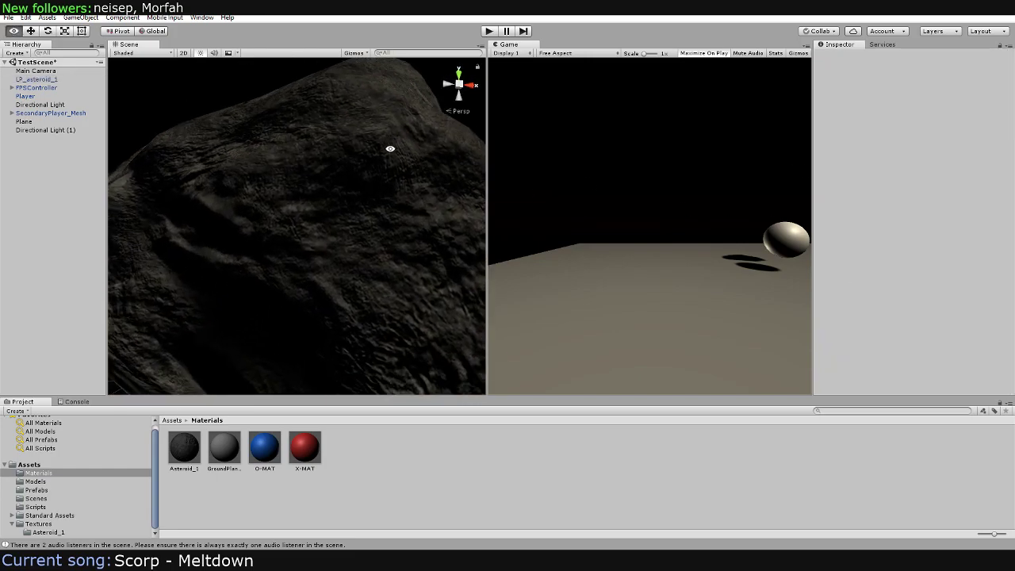
scroll(297, 213, down, 3)
scroll(263, 151, down, 5)
mouse_move(262, 152)
alt+mouse_down()
mouse_move(363, 162)
mouse_move(199, 169)
alt+mouse_up()
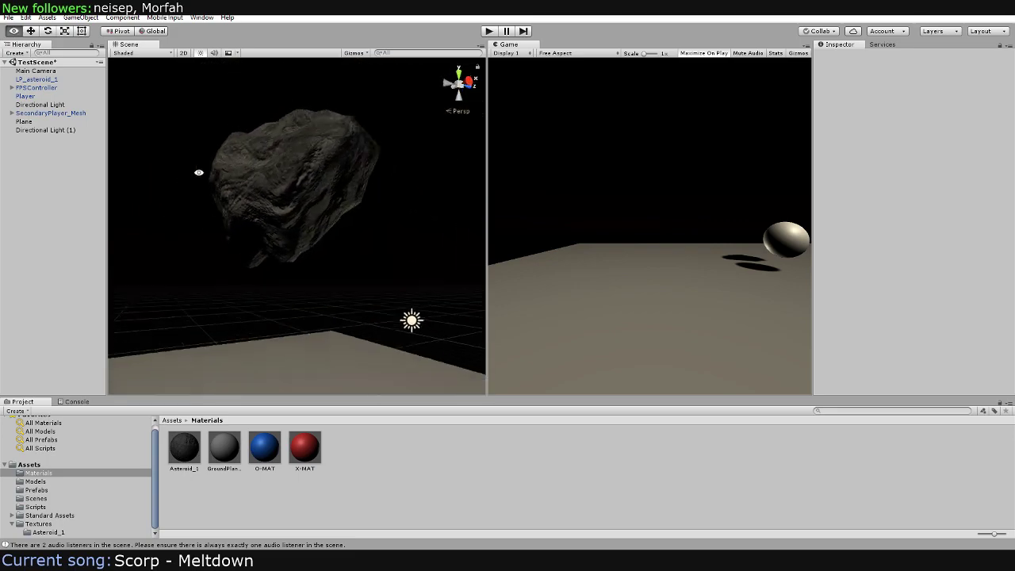
scroll(317, 195, down, 3)
scroll(318, 195, down, 2)
click(397, 269)
scroll(298, 229, down, 2)
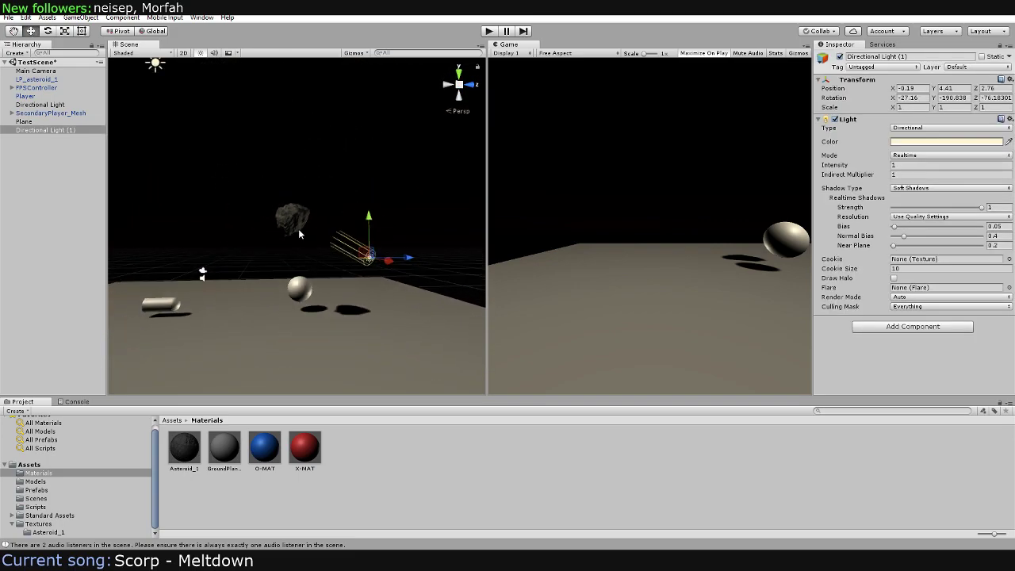
key(Delete)
alt+drag(298, 228, 169, 86)
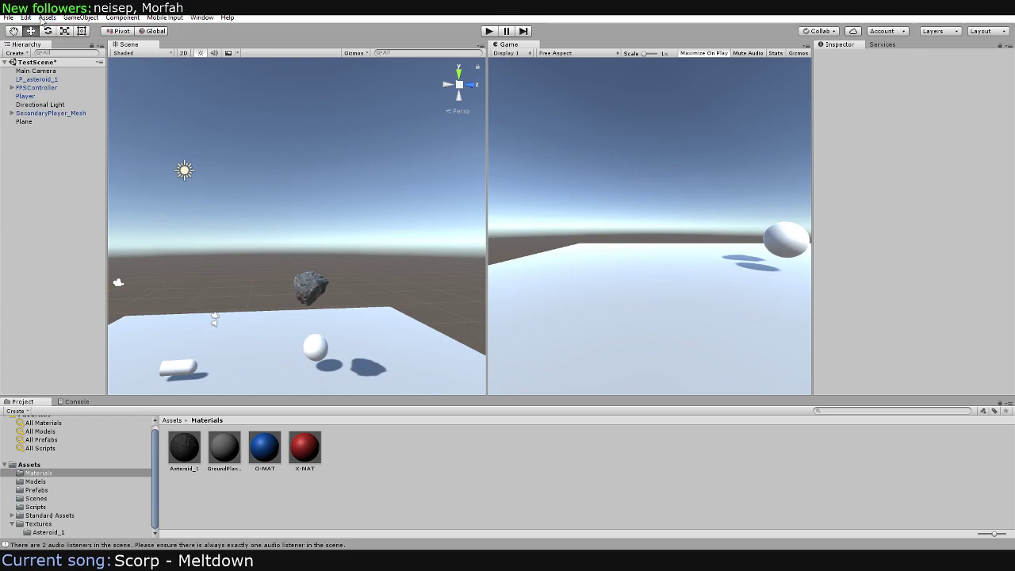
Add a new Directional Light via GameObject > Light and select it
click(26, 17)
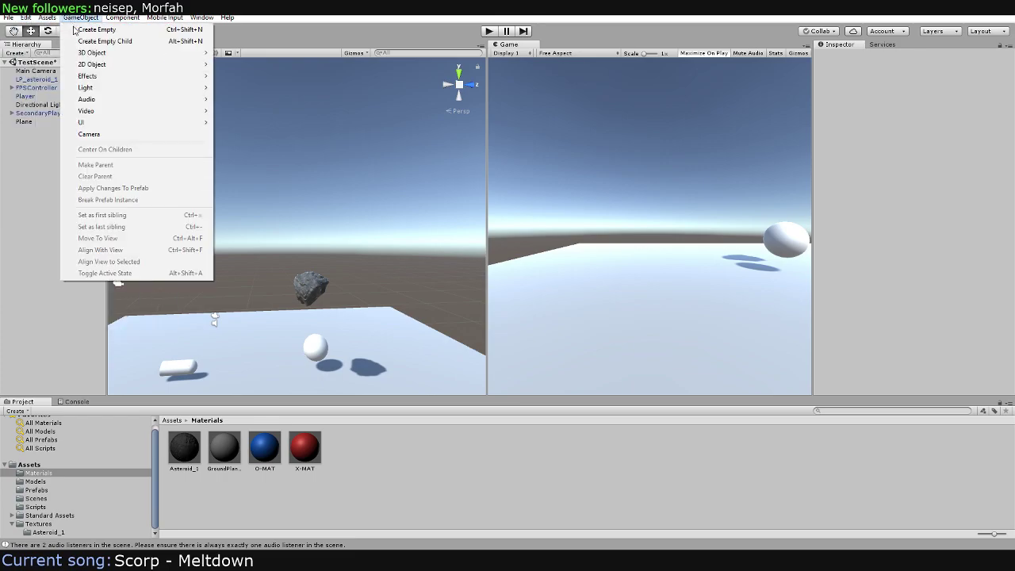
mouse_move(85, 87)
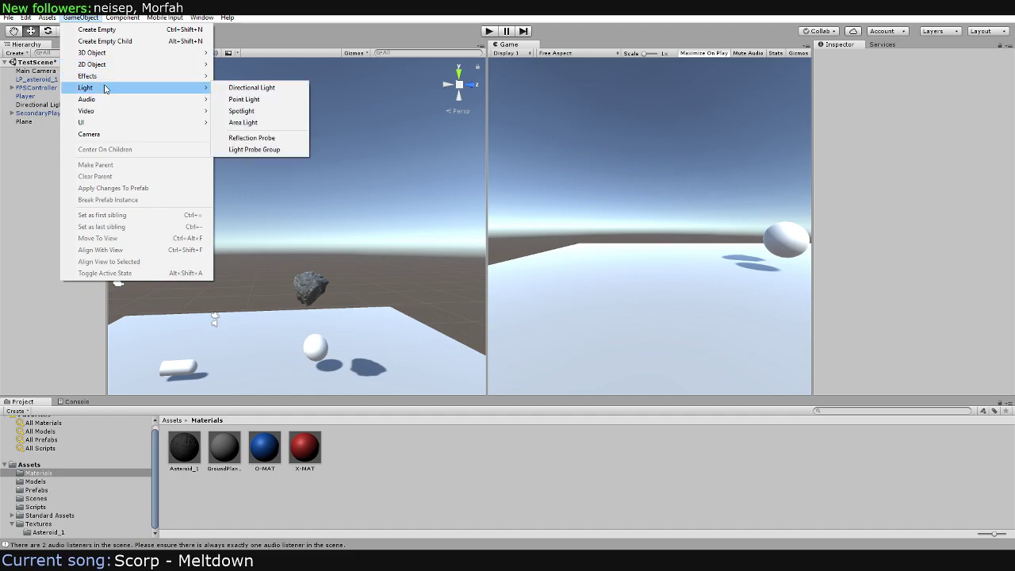
click(290, 88)
drag(326, 220, 380, 222)
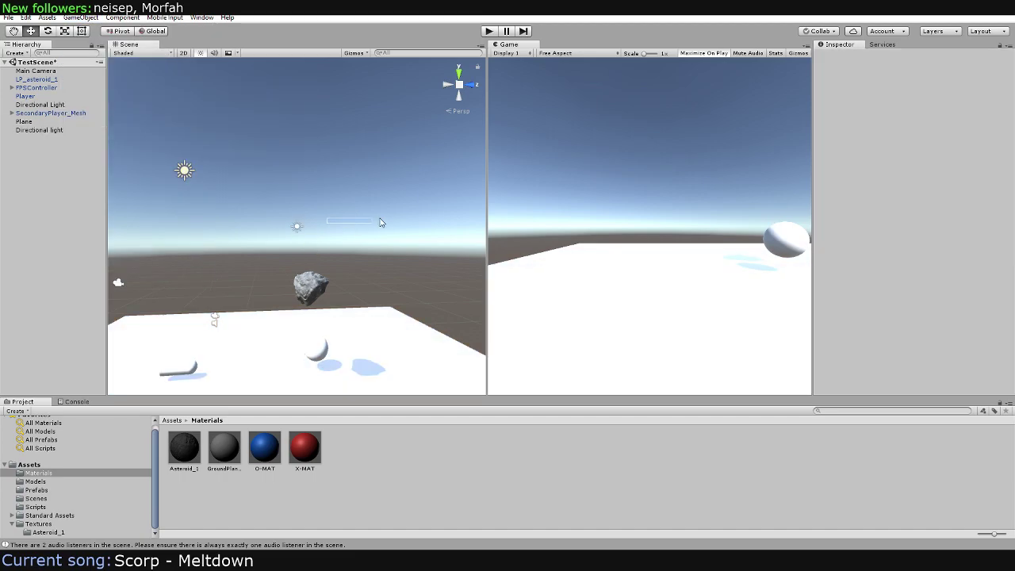
click(302, 229)
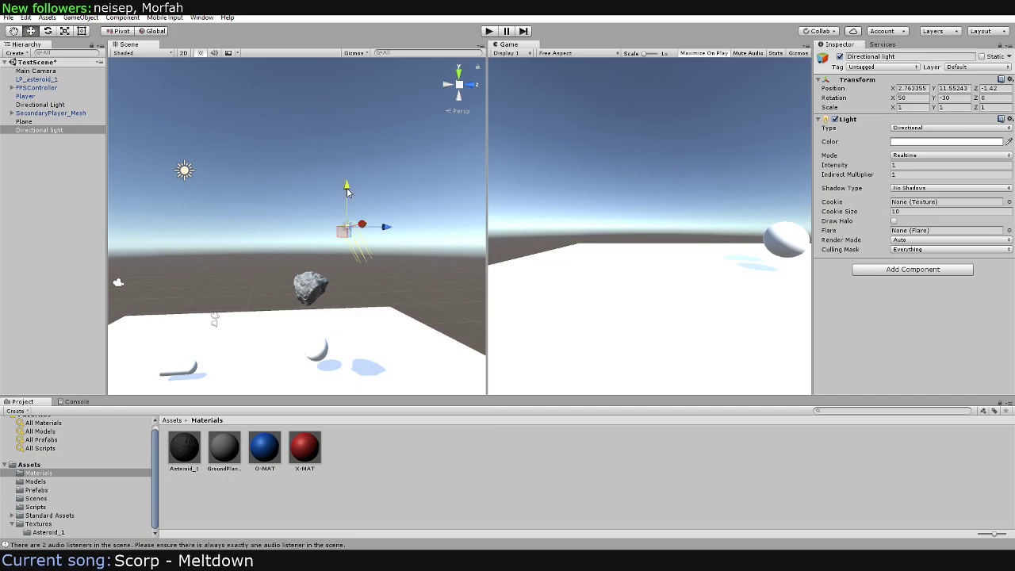
Rotate the new light to about -51.8, -149.3, -180.9 so it lights the asteroid
mouse_move(350, 264)
alt+mouse_down()
mouse_move(276, 215)
mouse_move(668, 234)
alt+mouse_up()
key(e)
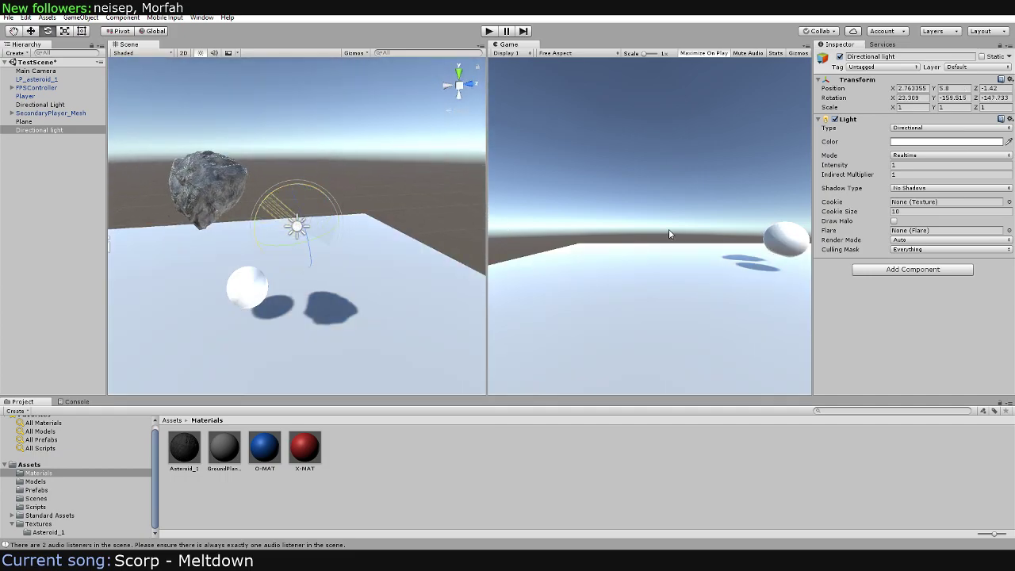
alt+right_drag(278, 238, 379, 188)
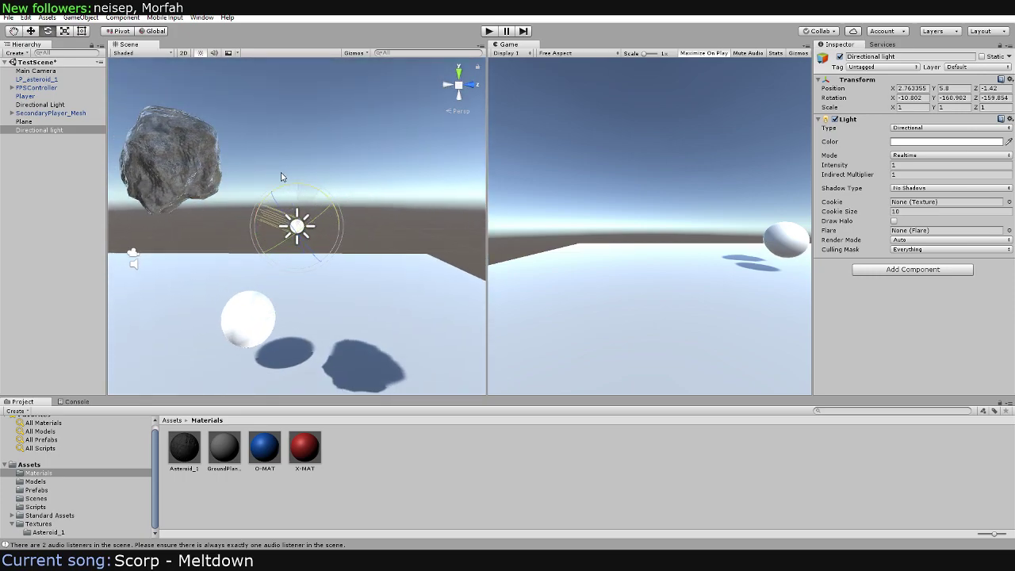
drag(281, 173, 323, 187)
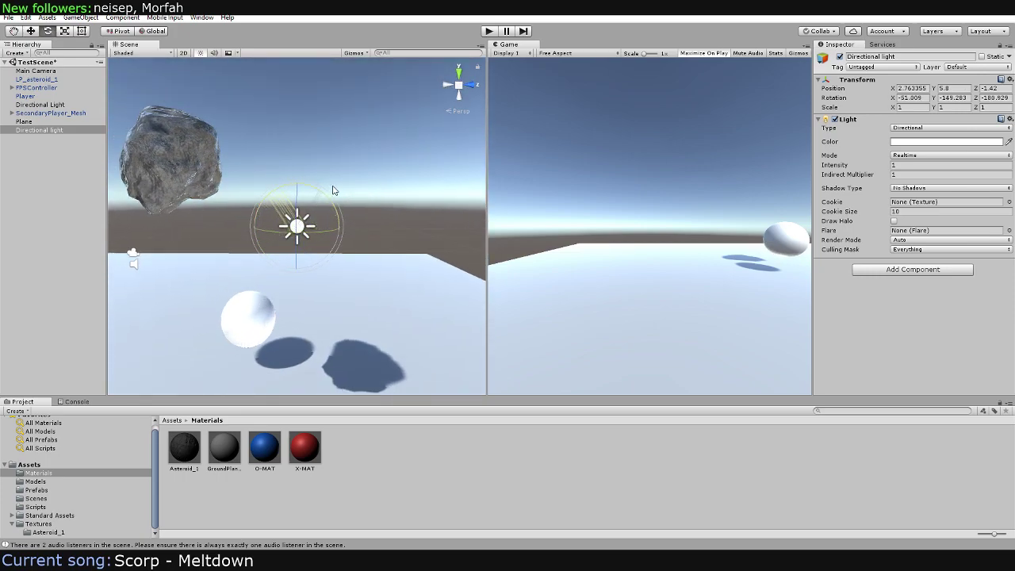
alt+right_drag(334, 190, 323, 215)
key(w)
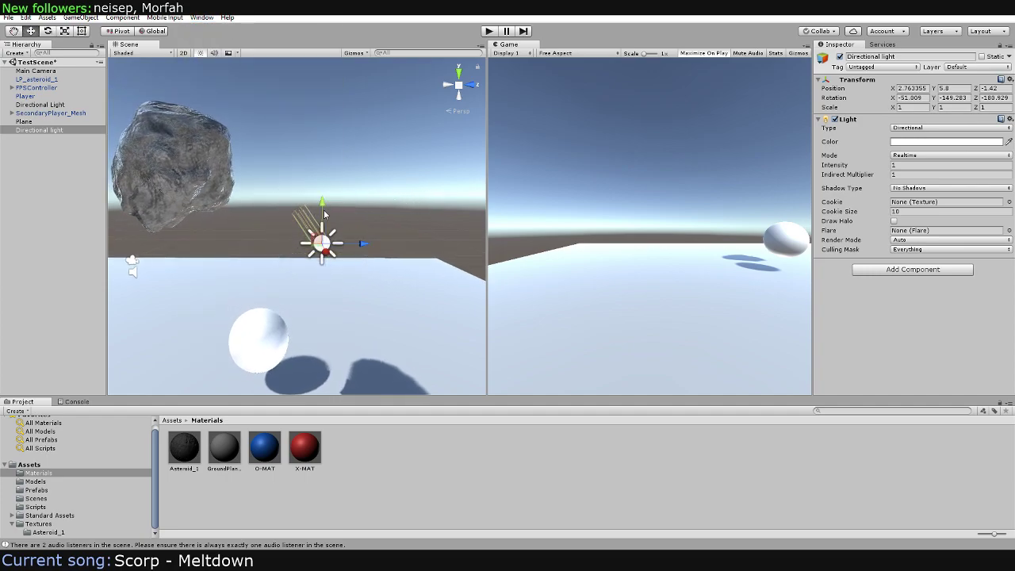
mouse_move(347, 272)
alt+mouse_down()
mouse_move(319, 182)
mouse_move(267, 193)
mouse_move(356, 203)
mouse_move(335, 199)
mouse_move(353, 127)
alt+mouse_up()
click(353, 121)
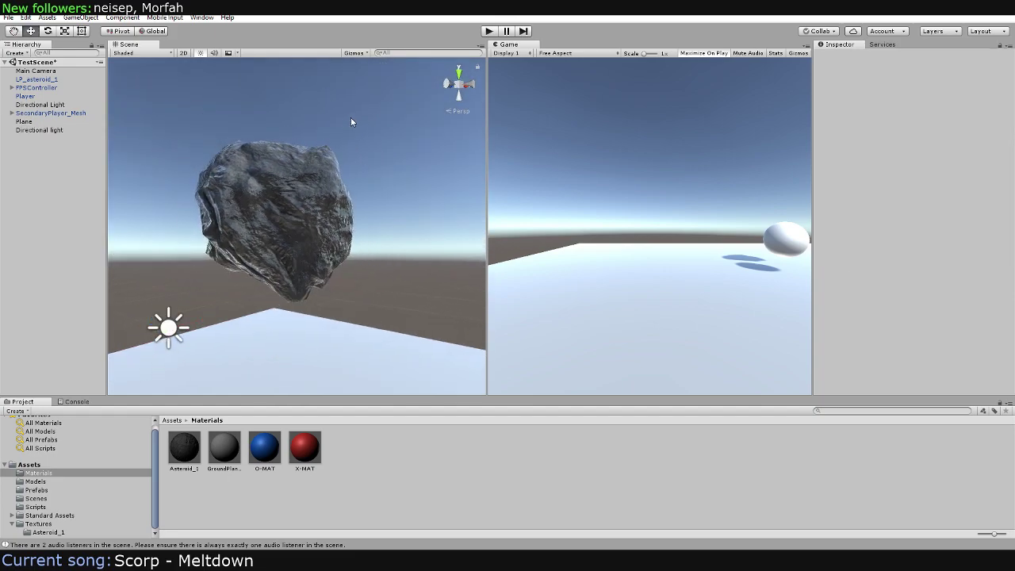
Save the scene as Asteroids in the Assets/Scenes folder
click(8, 18)
click(95, 67)
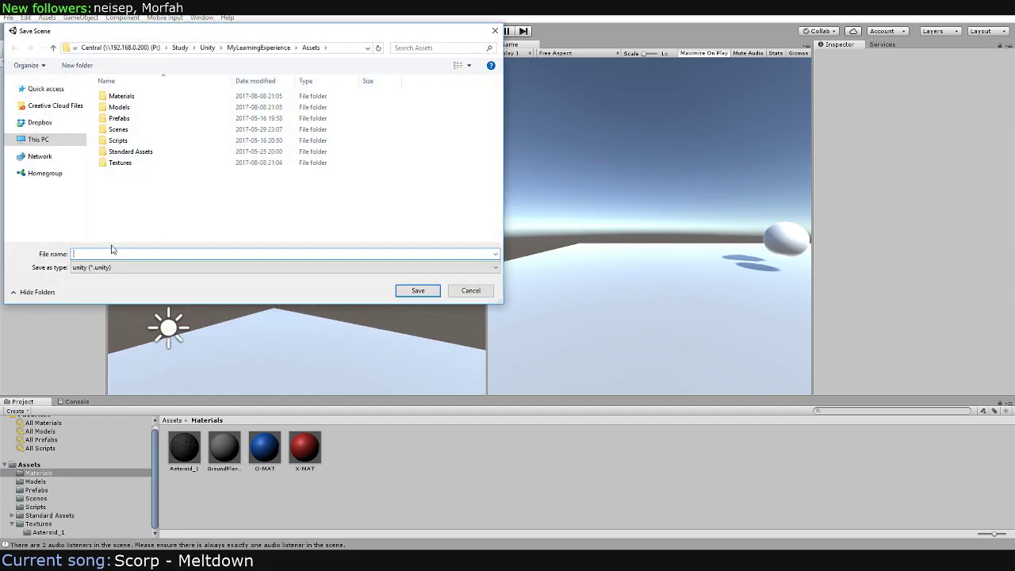
double_click(117, 129)
text(Asteroids)
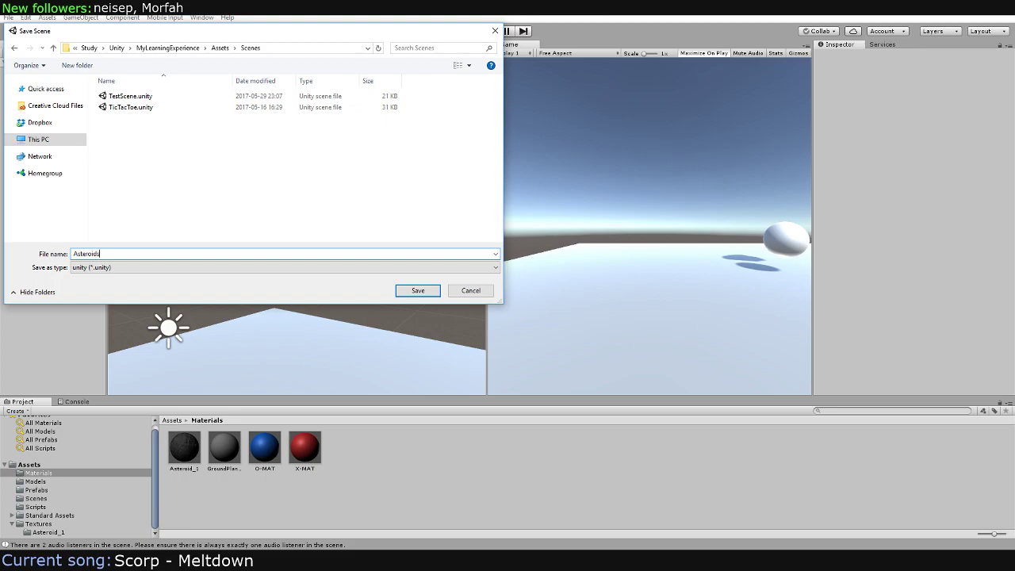
click(420, 295)
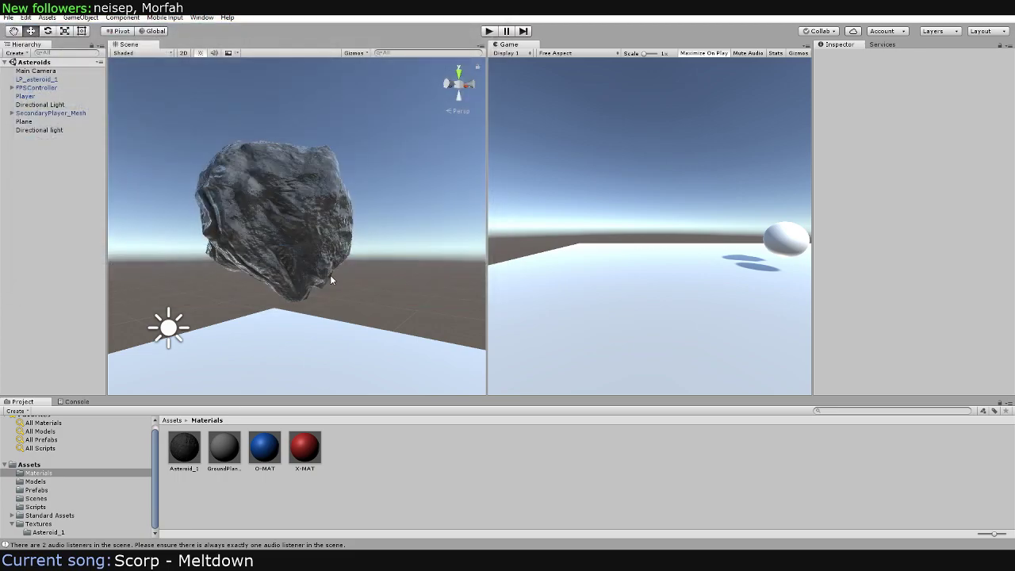
Start Play mode to test the Asteroids scene
drag(330, 254, 333, 212)
scroll(333, 212, down, 3)
scroll(334, 211, down, 3)
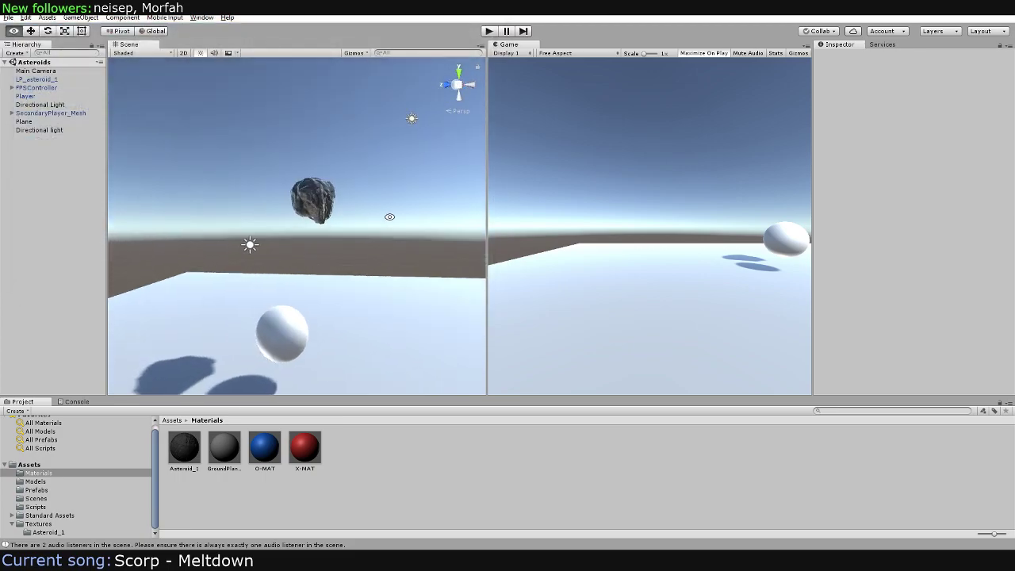
scroll(365, 222, down, 2)
scroll(397, 231, down, 1)
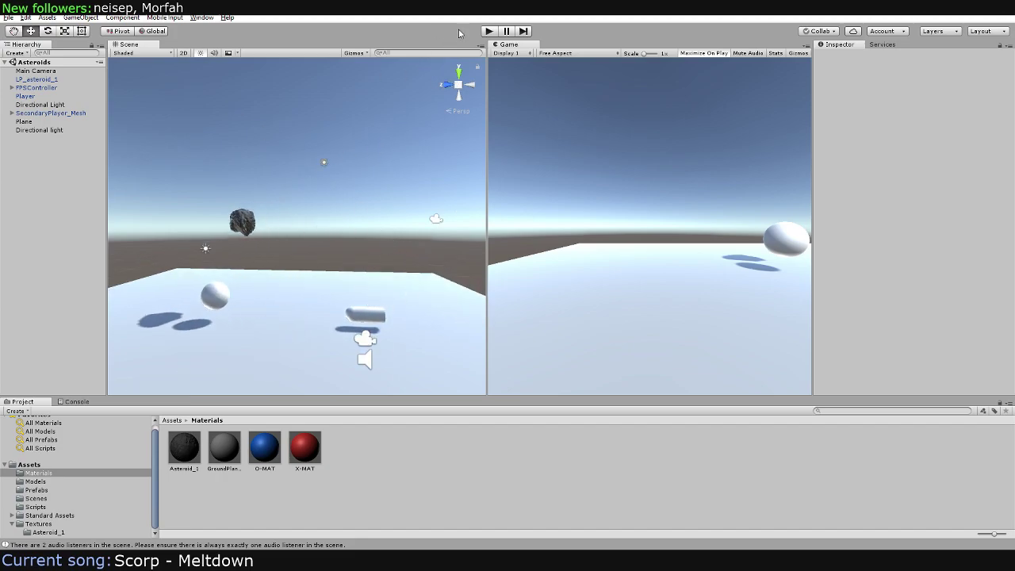
click(488, 31)
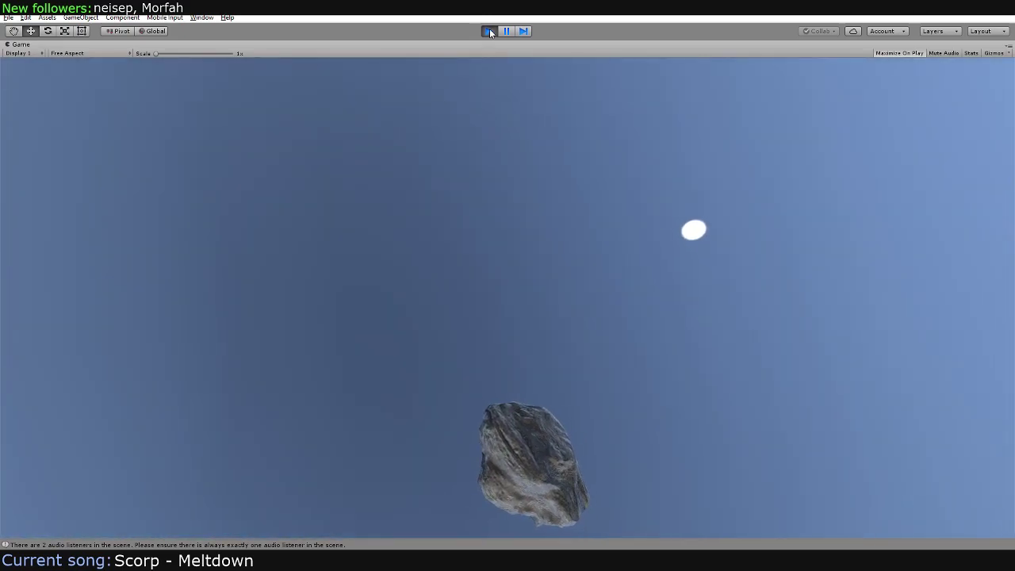
Stop playing and move the asteroid to -3.74, 2.29, -5.68, shifting the player sphere too
click(489, 32)
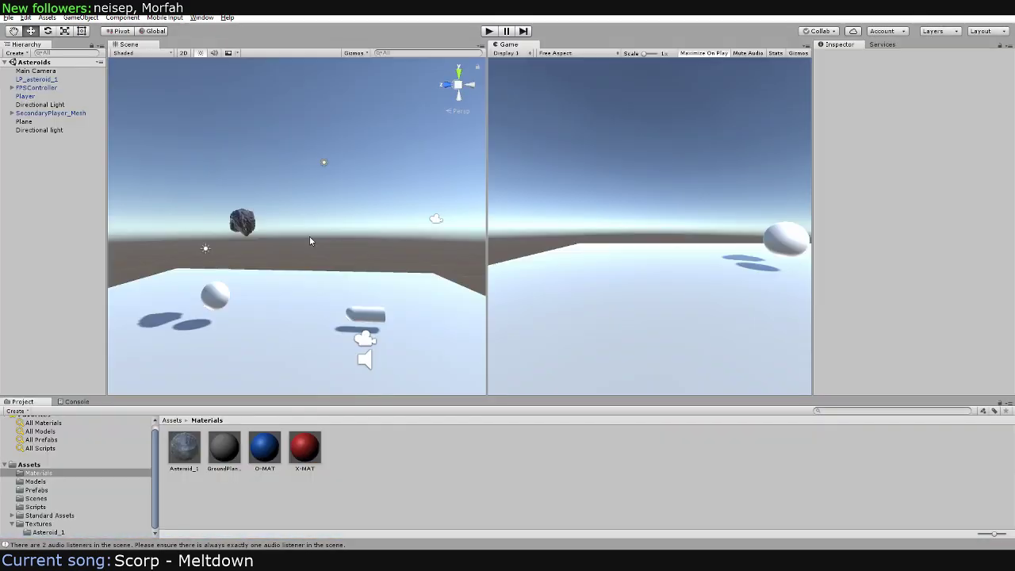
click(234, 228)
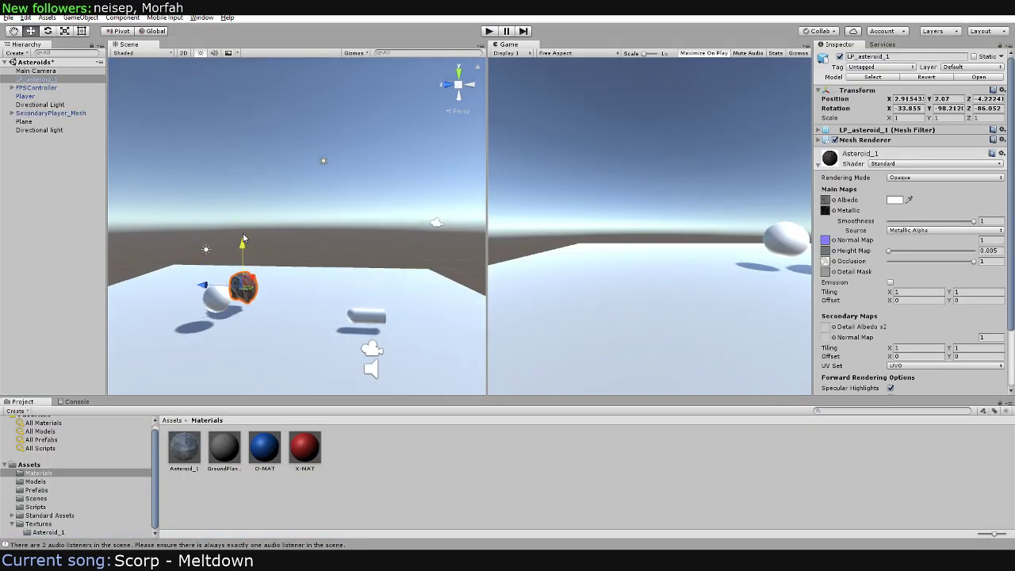
mouse_move(243, 238)
alt+mouse_down()
mouse_move(339, 148)
mouse_move(242, 275)
alt+mouse_up()
click(227, 252)
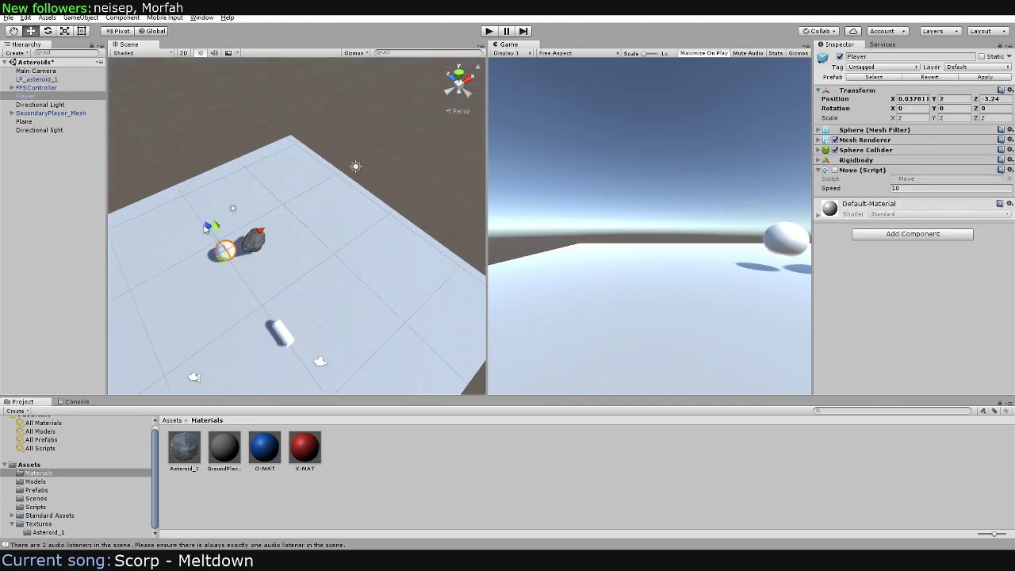
alt+drag(213, 187, 333, 238)
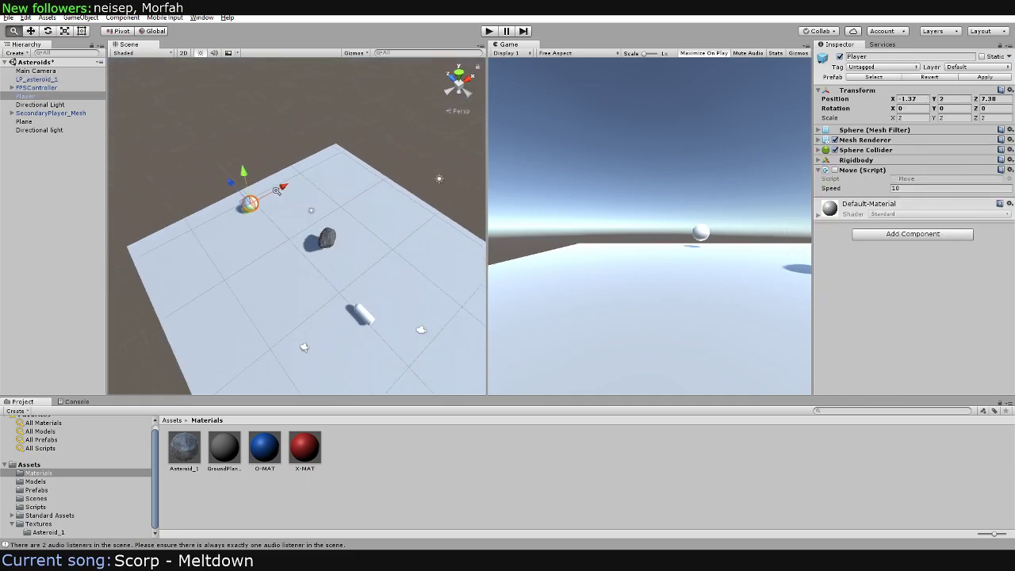
click(333, 238)
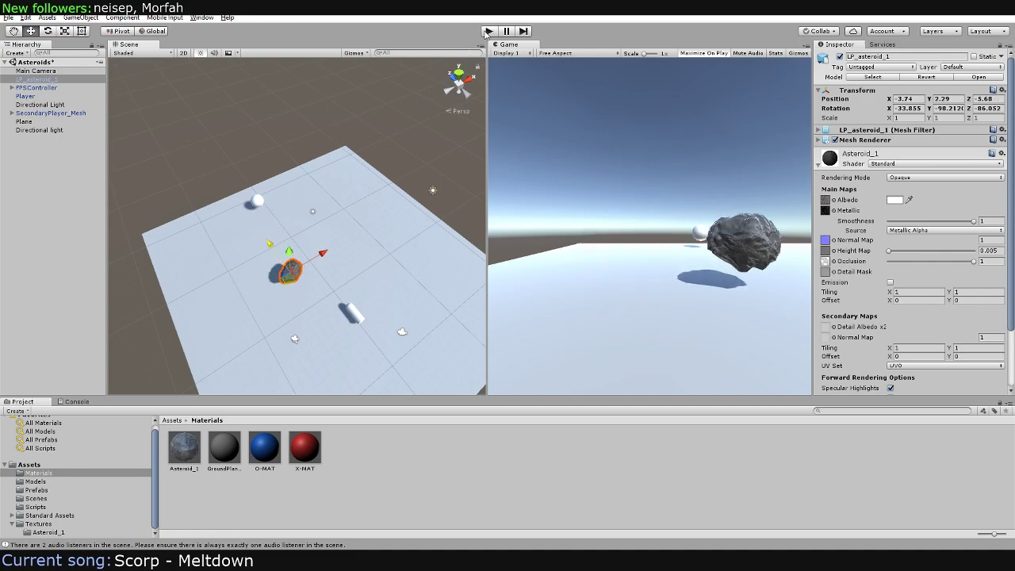
Play-test the Asteroids scene, stop it, and select FPSController to show its settings
click(487, 32)
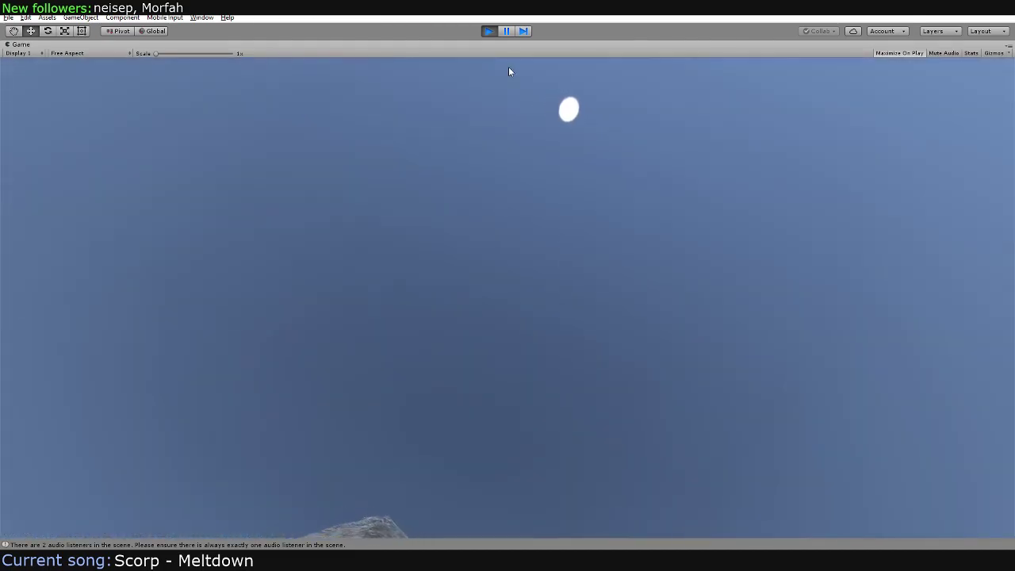
click(489, 31)
click(35, 88)
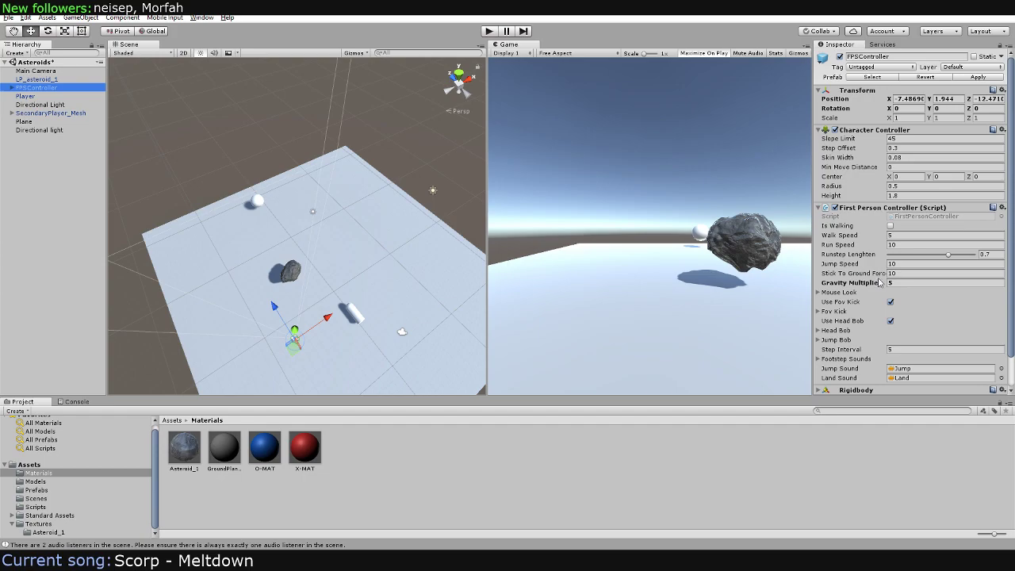
Uncheck Use Fov Kick and Use Head Bob on FPSController, then play-test and stop
drag(1012, 242, 1004, 311)
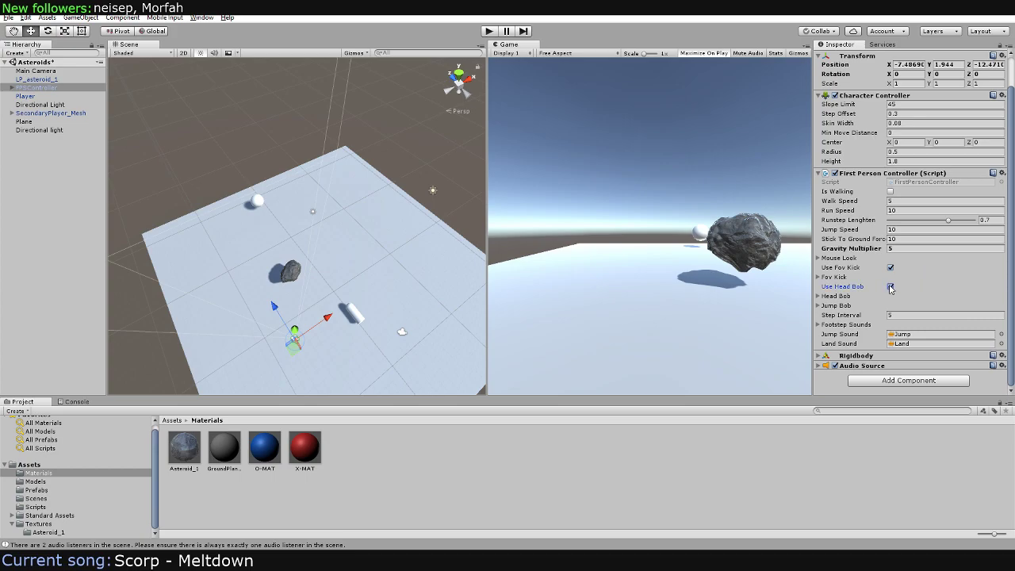
click(488, 32)
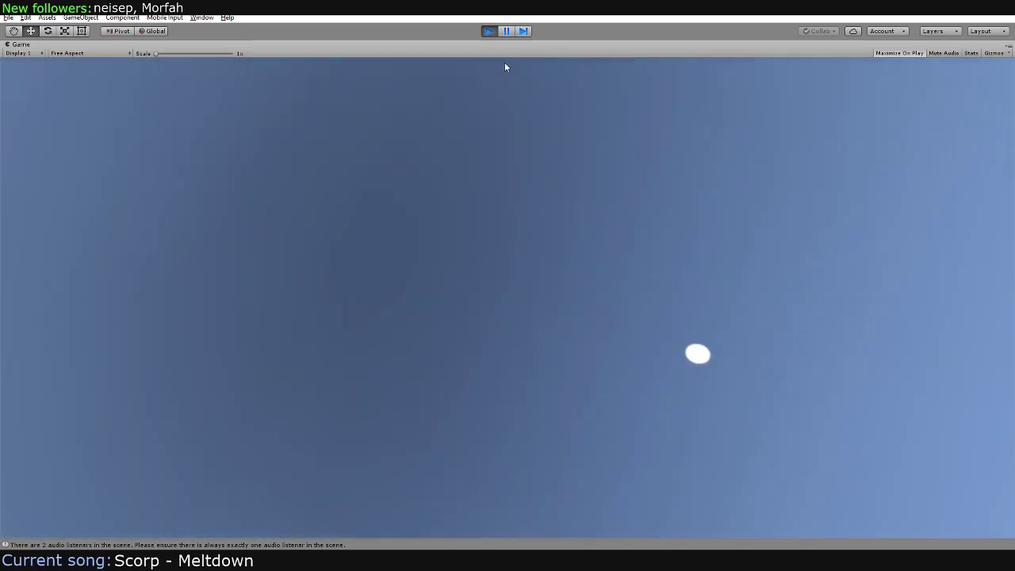
click(488, 31)
right_drag(428, 272, 303, 298)
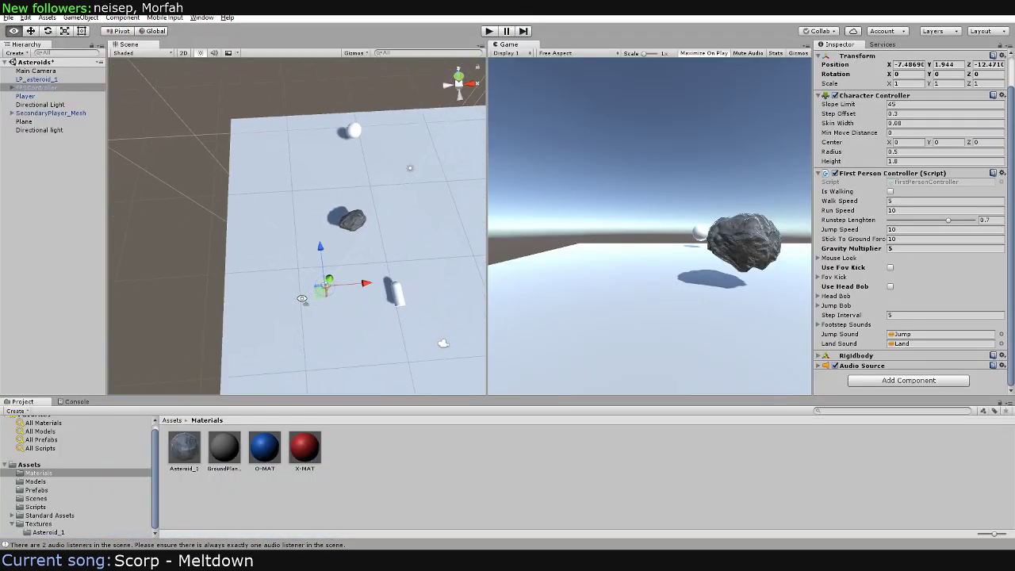
Frame the asteroid and orbit to a side view, then save the Asteroids scene via File > Save Scene
click(354, 226)
key(f)
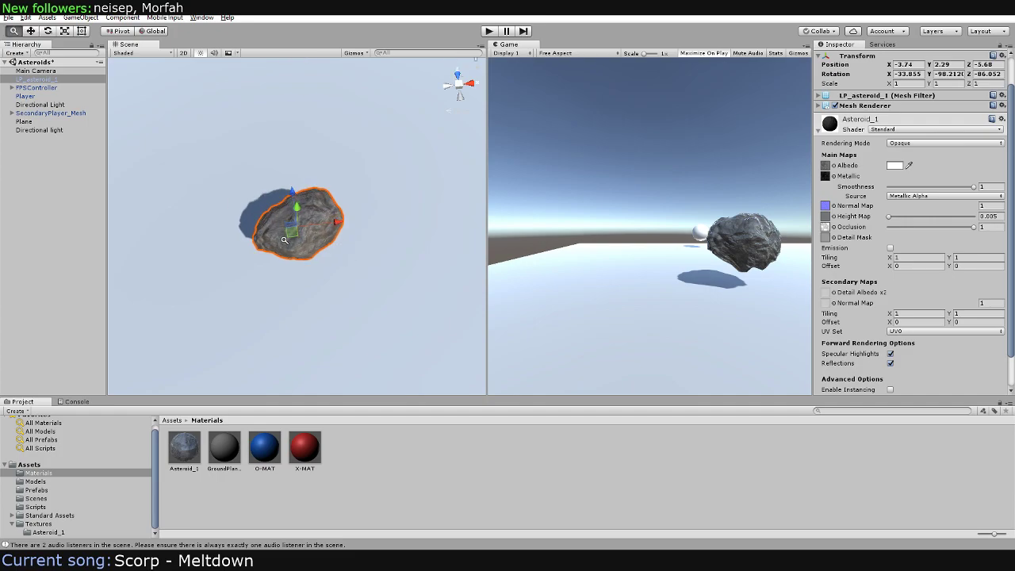
scroll(284, 240, up, 5)
right_drag(317, 238, 351, 261)
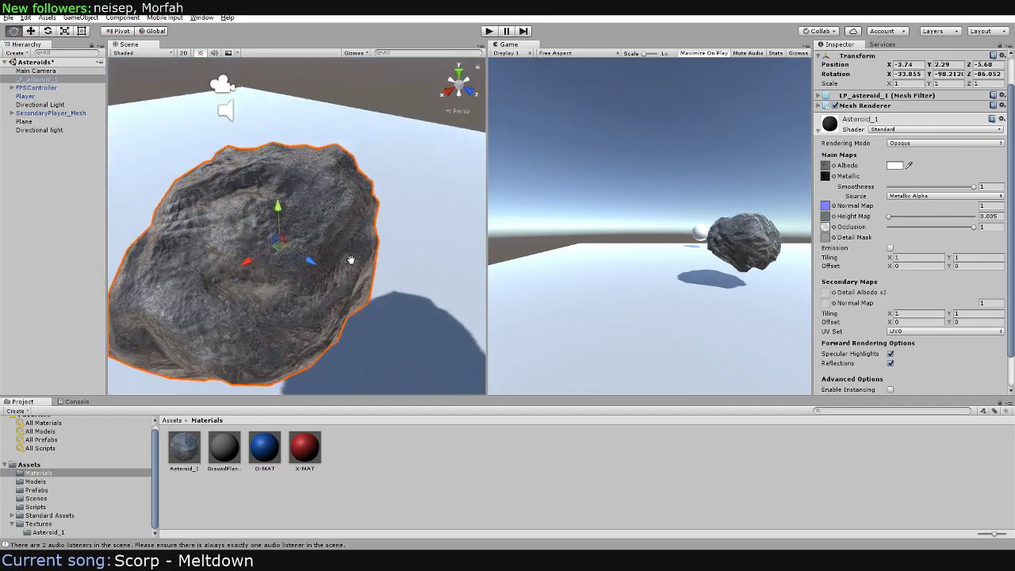
mouse_move(350, 261)
alt+mouse_down()
mouse_move(288, 121)
mouse_move(422, 230)
mouse_move(423, 175)
alt+mouse_up()
click(288, 121)
scroll(423, 230, down, 3)
click(6, 18)
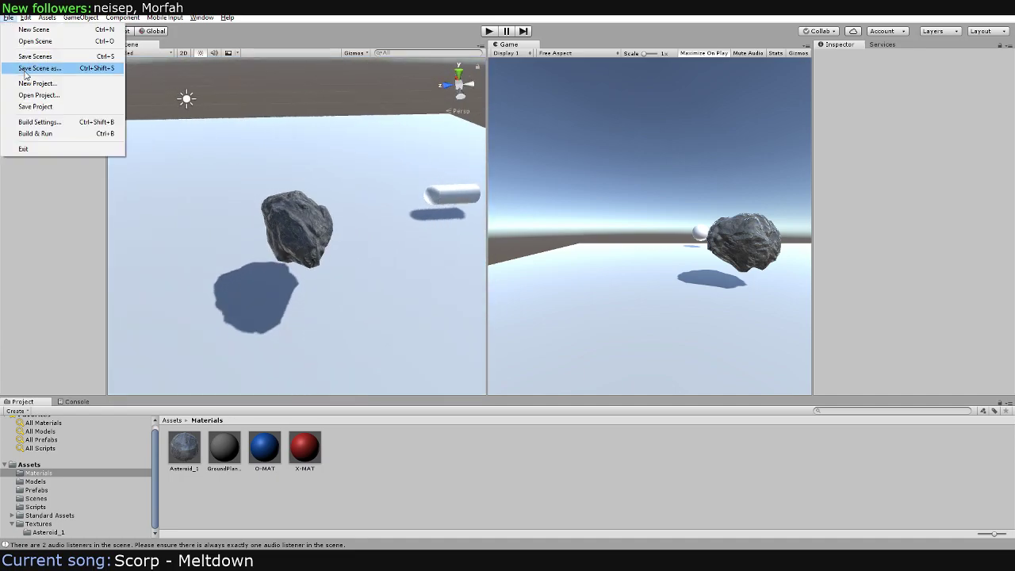
click(35, 58)
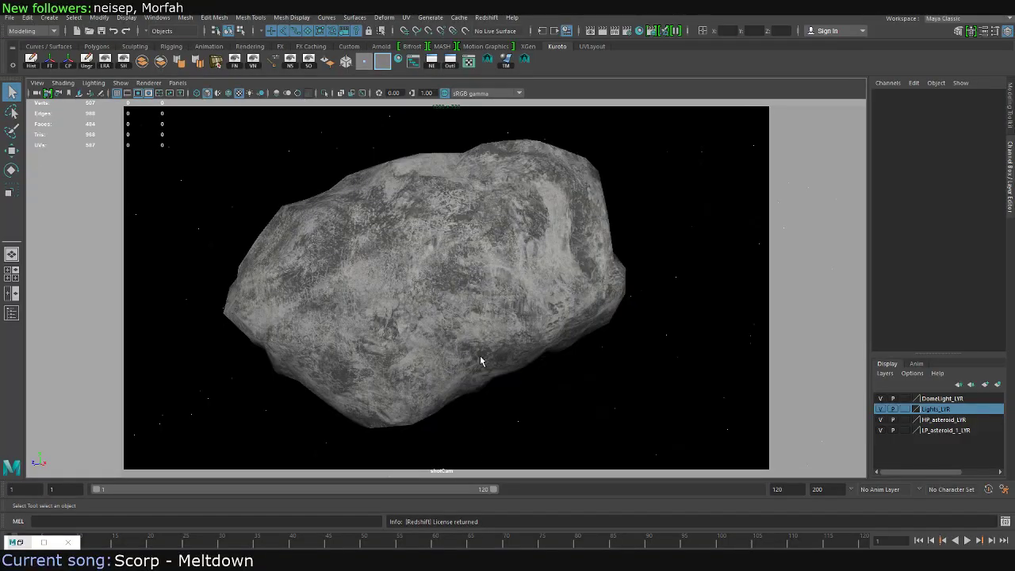
Bring back the Hypershade showing the Asteroid_1_MAT network and reposition it to review its properties
click(31, 546)
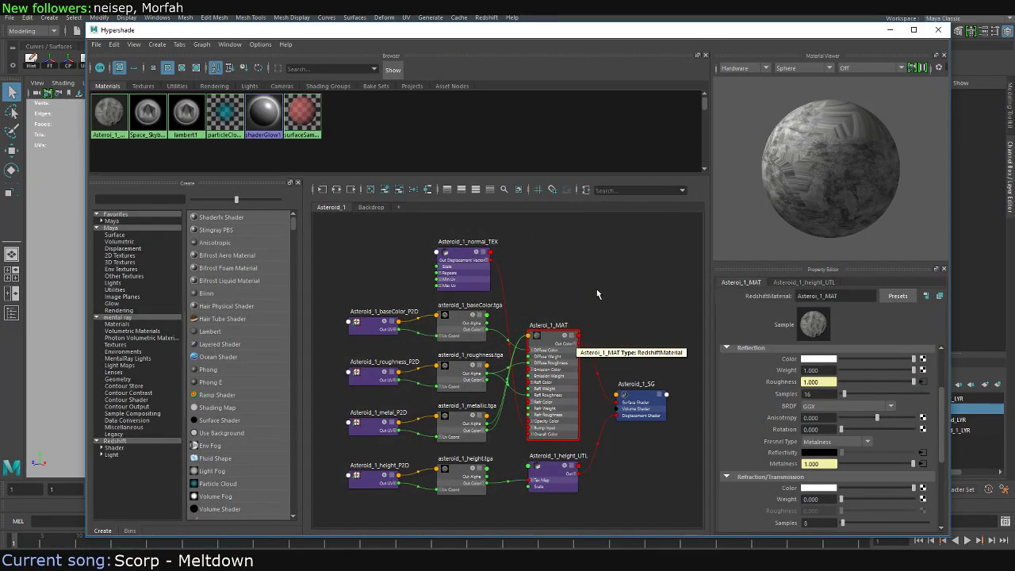
drag(556, 34, 798, 31)
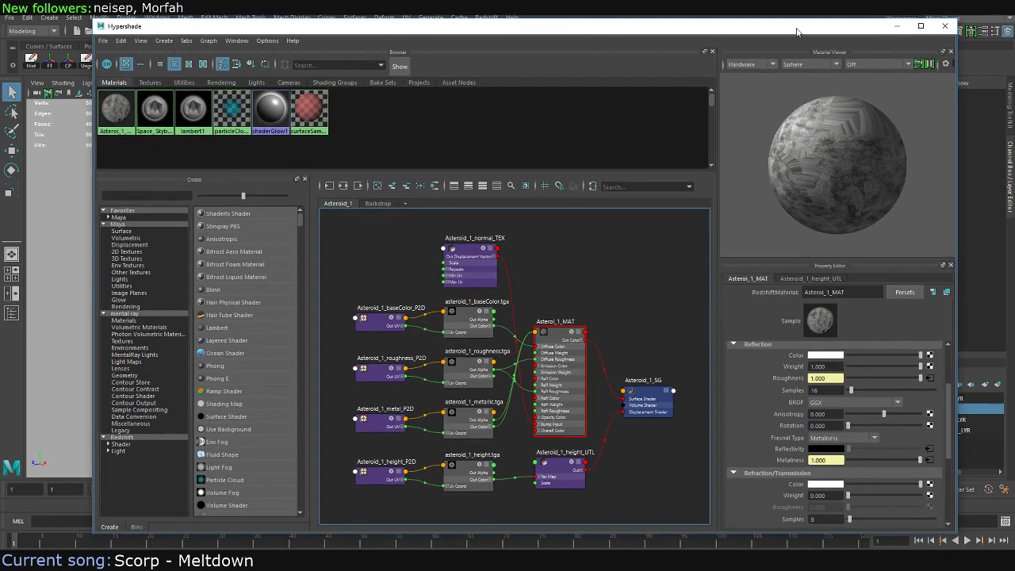
mouse_move(951, 405)
mouse_down()
mouse_move(958, 443)
mouse_move(952, 370)
mouse_move(825, 362)
mouse_up()
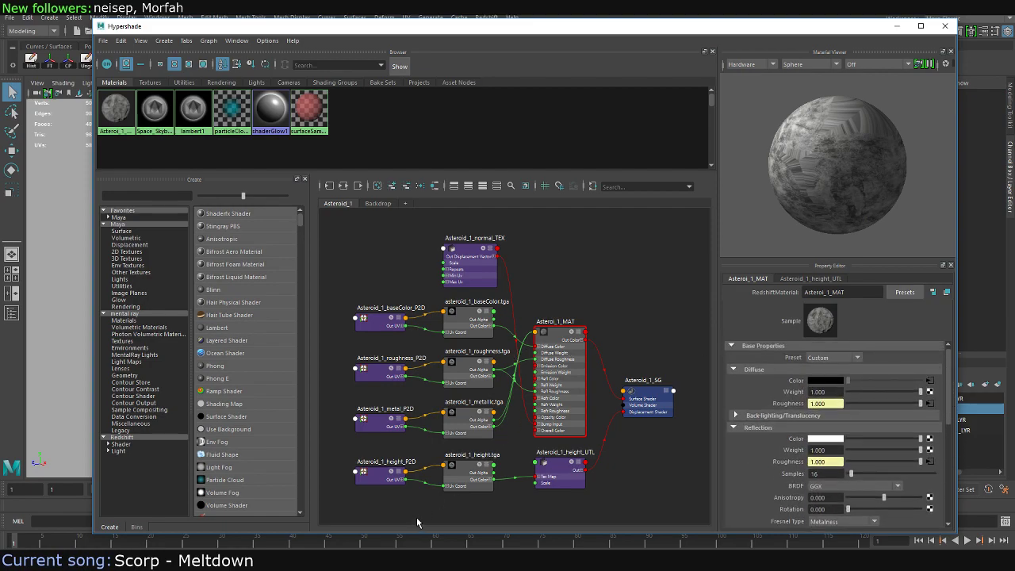
Back in Unity, inspect the asteroid_1_metallic_old and asteroid_1_normal textures
key(alt+Tab)
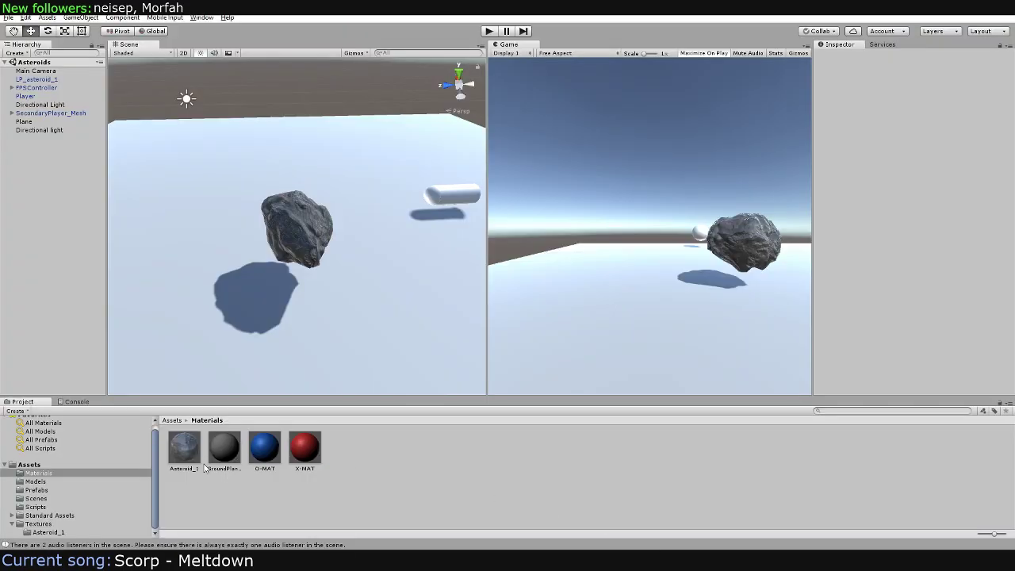
click(296, 448)
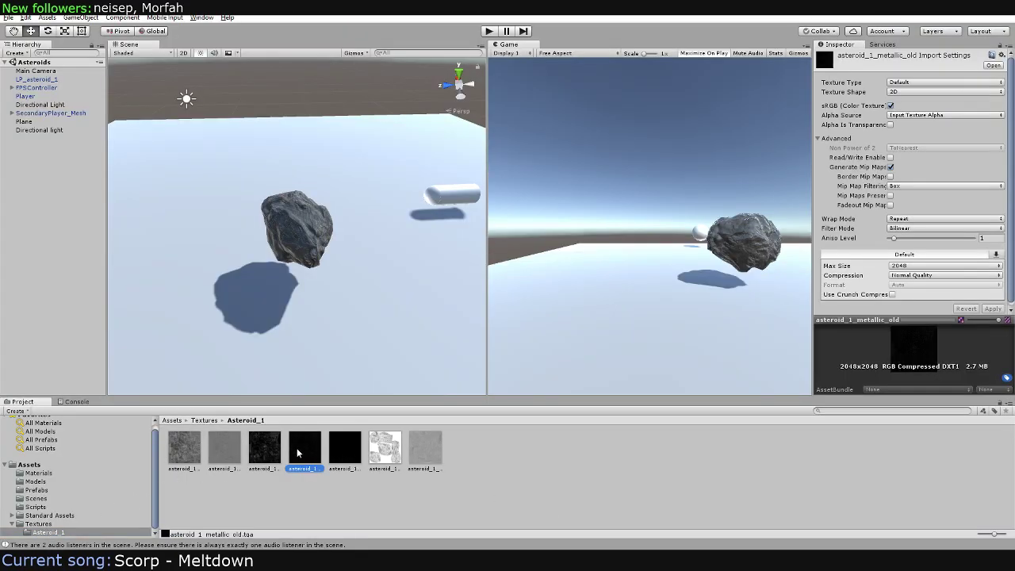
click(350, 444)
Select and frame the asteroid, open its Metallic map choices, and start Play mode
click(309, 256)
key(f)
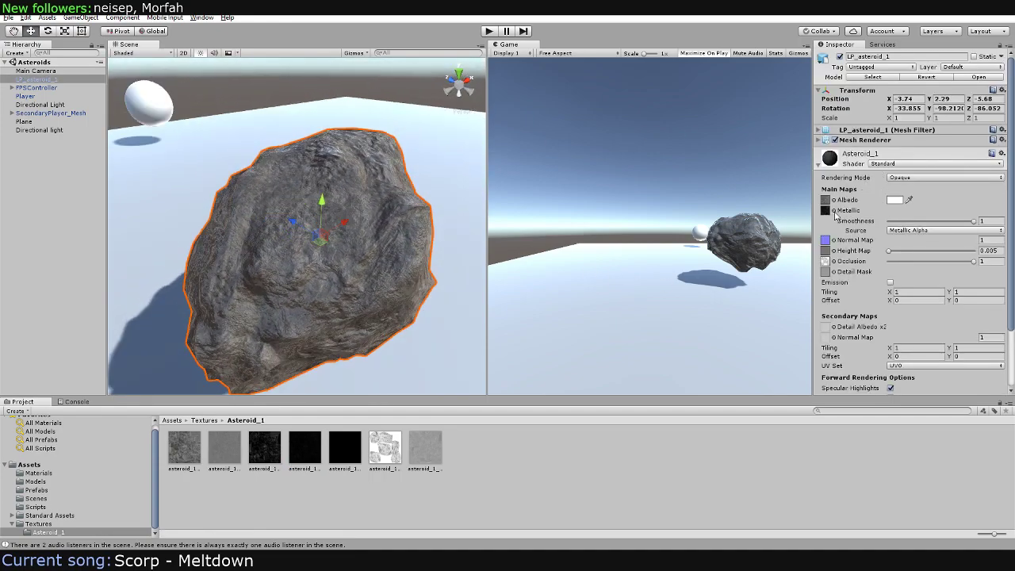
click(835, 212)
click(488, 31)
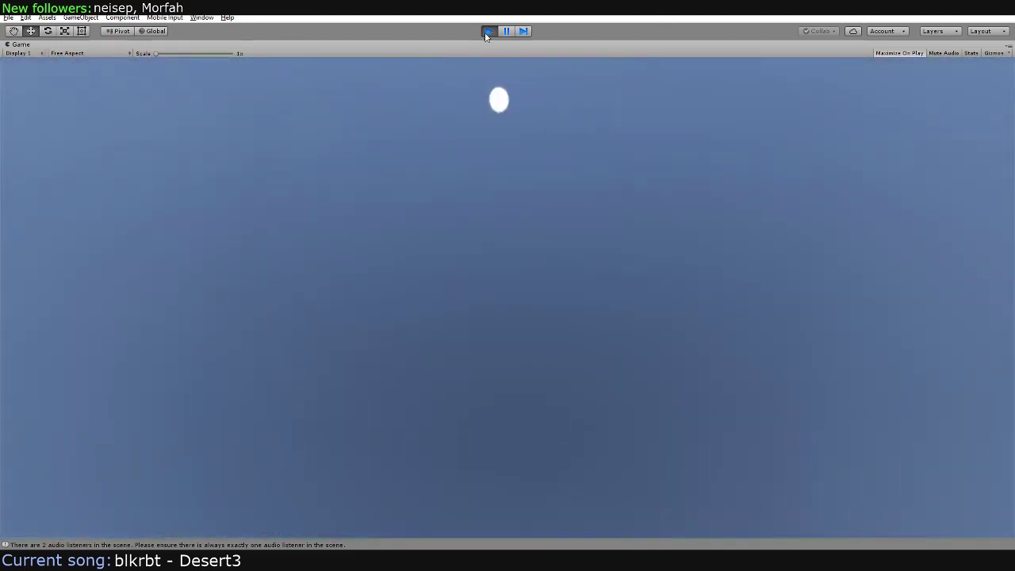
Stop and restart Play mode to test the asteroid again, then stop it
click(489, 31)
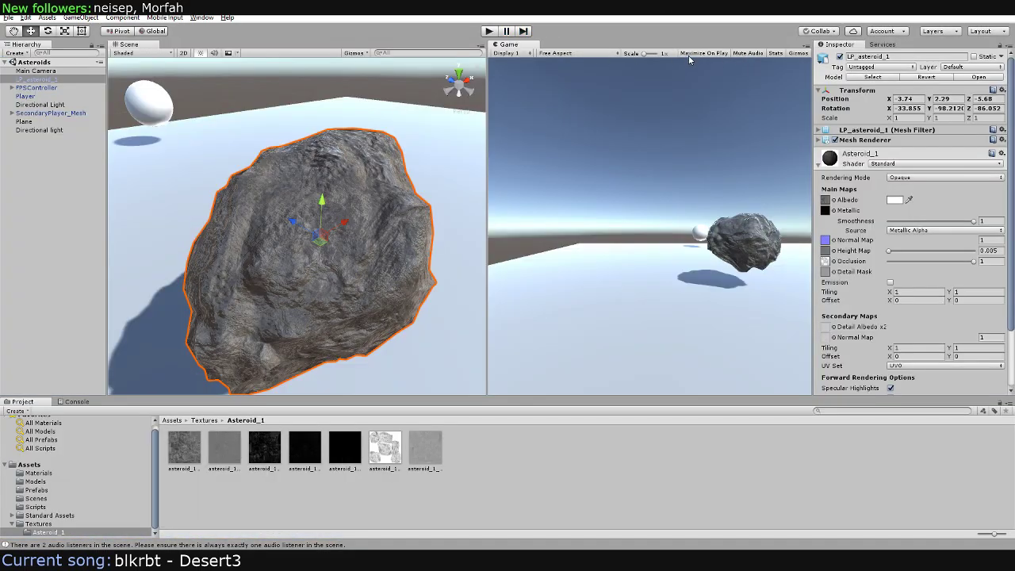
click(489, 31)
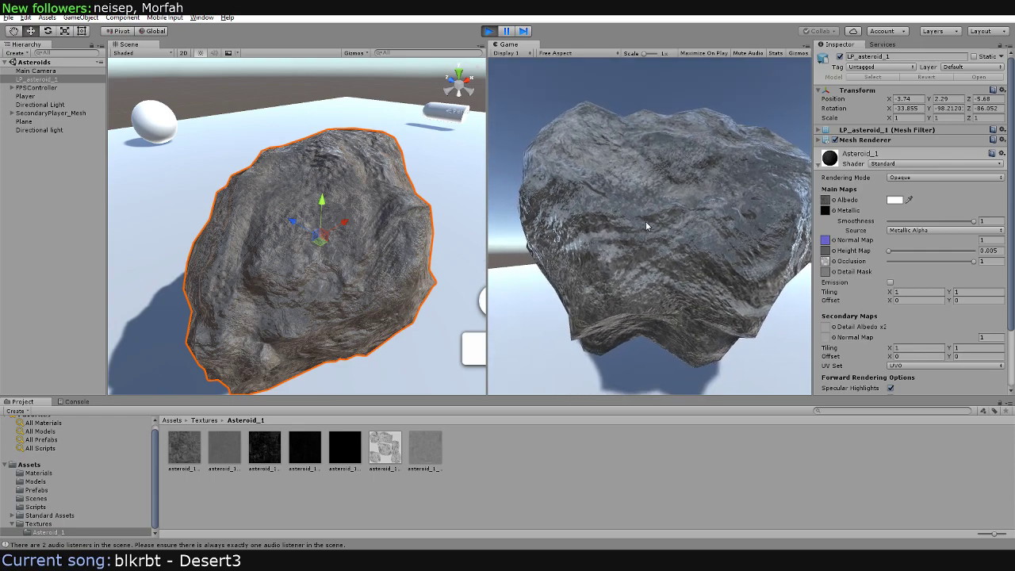
key(ctrl+p)
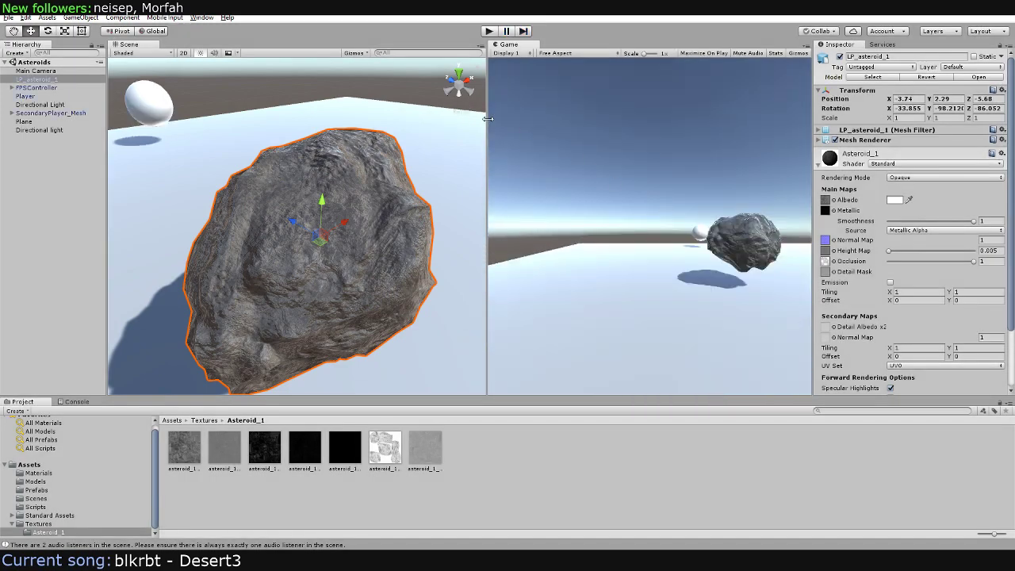
Move the asteroid right in front of the game camera, to -7.71, 2.29, -10.86
alt+drag(405, 247, 359, 201)
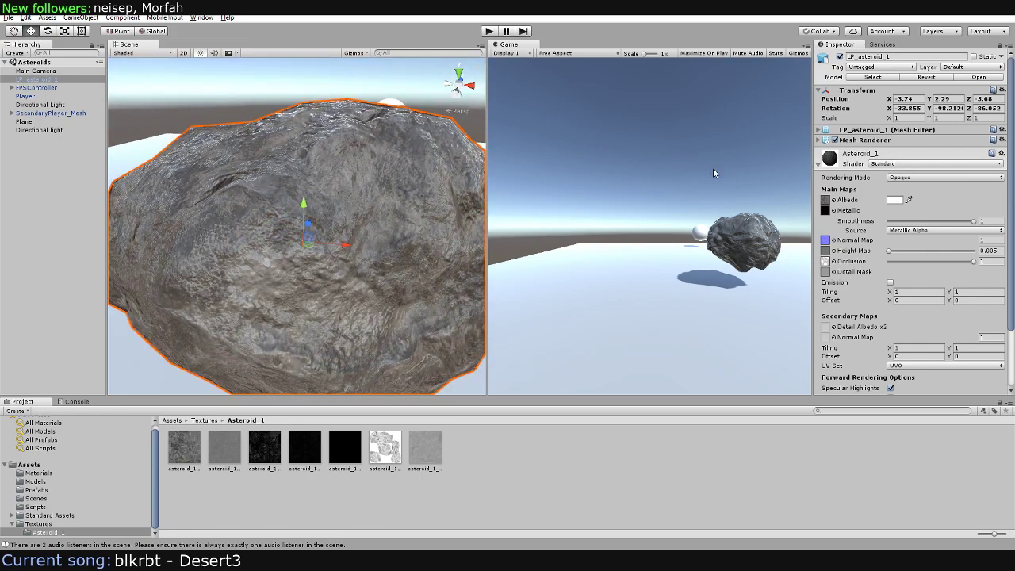
scroll(350, 237, down, 5)
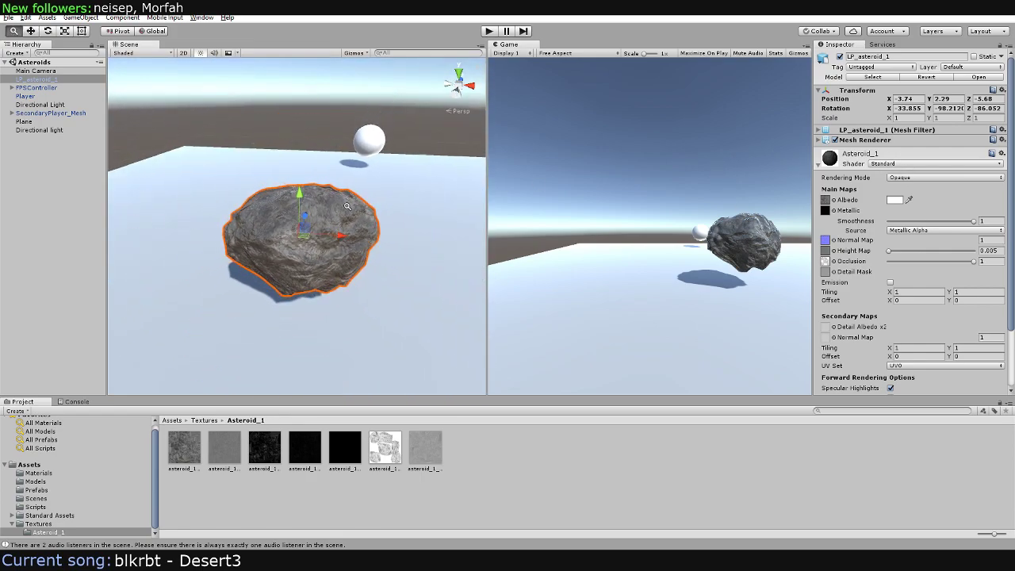
scroll(333, 230, down, 3)
scroll(315, 221, down, 3)
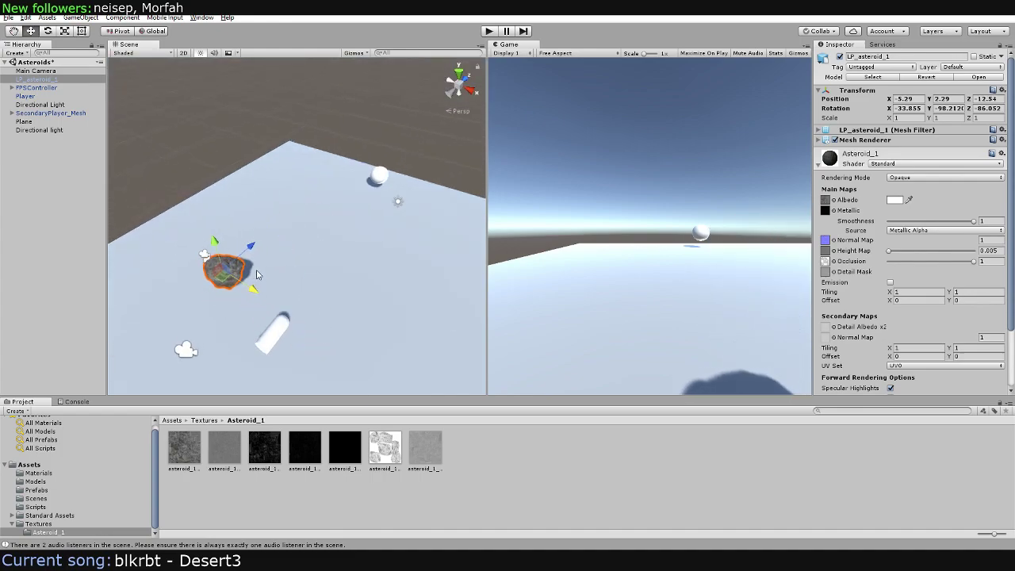
mouse_move(242, 261)
alt+mouse_down()
mouse_move(343, 268)
mouse_move(276, 224)
mouse_move(273, 241)
mouse_move(387, 246)
mouse_move(430, 209)
alt+mouse_up()
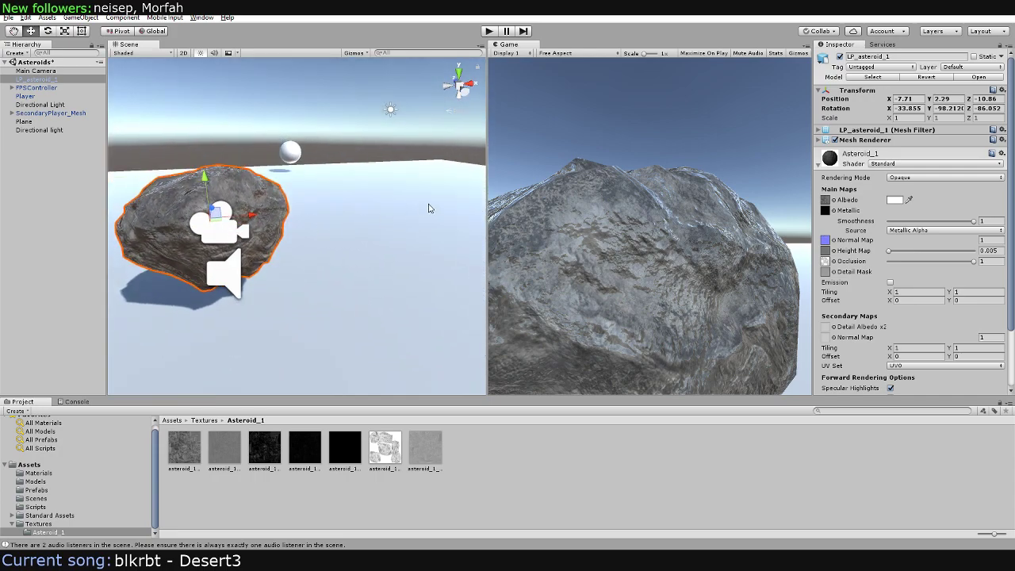
Select the asteroid and nudge it along X and Y to -7.24, 2.09, -10.86
key(ctrl+a)
click(268, 181)
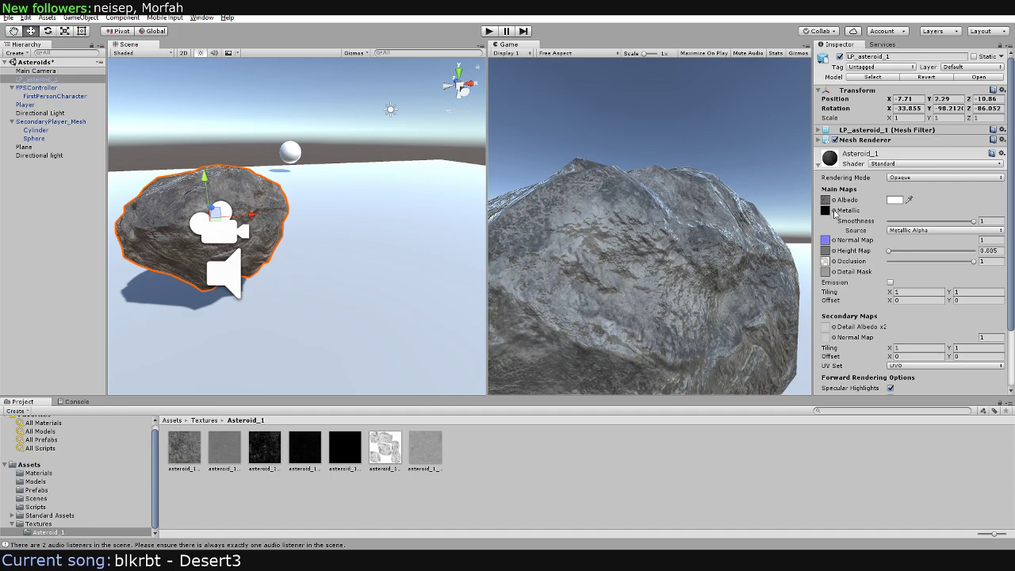
click(834, 210)
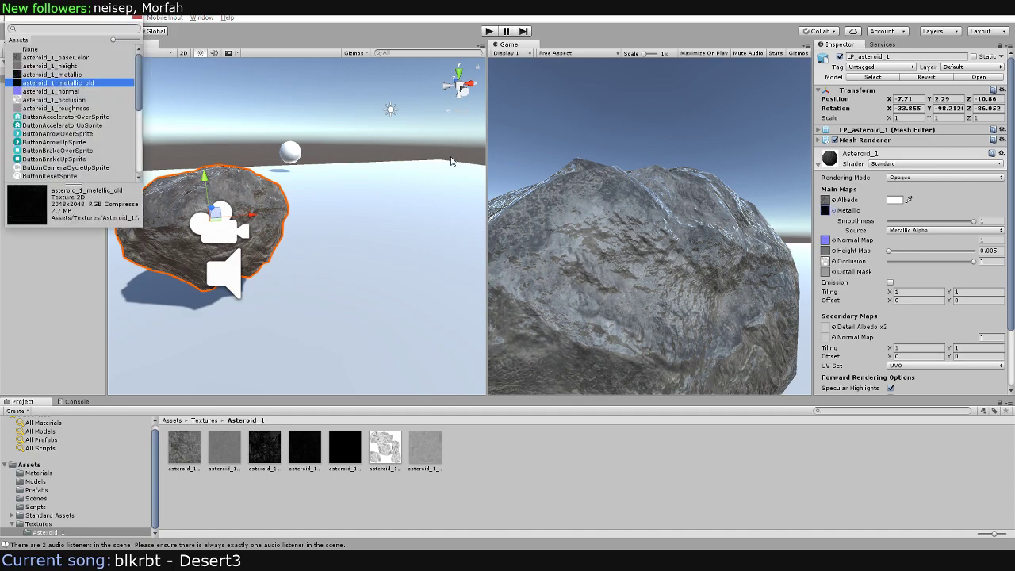
alt+drag(251, 119, 459, 181)
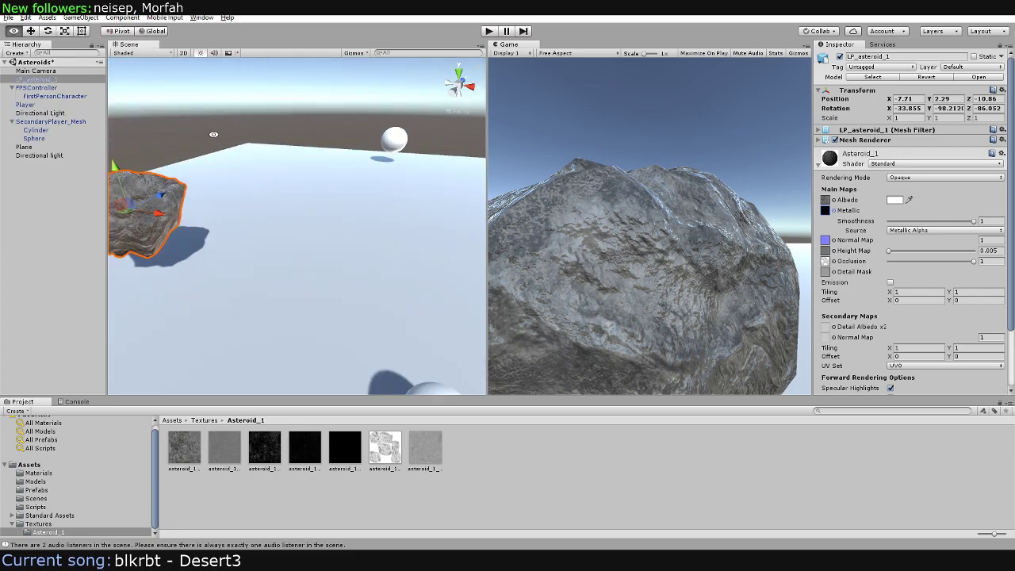
drag(436, 267, 454, 271)
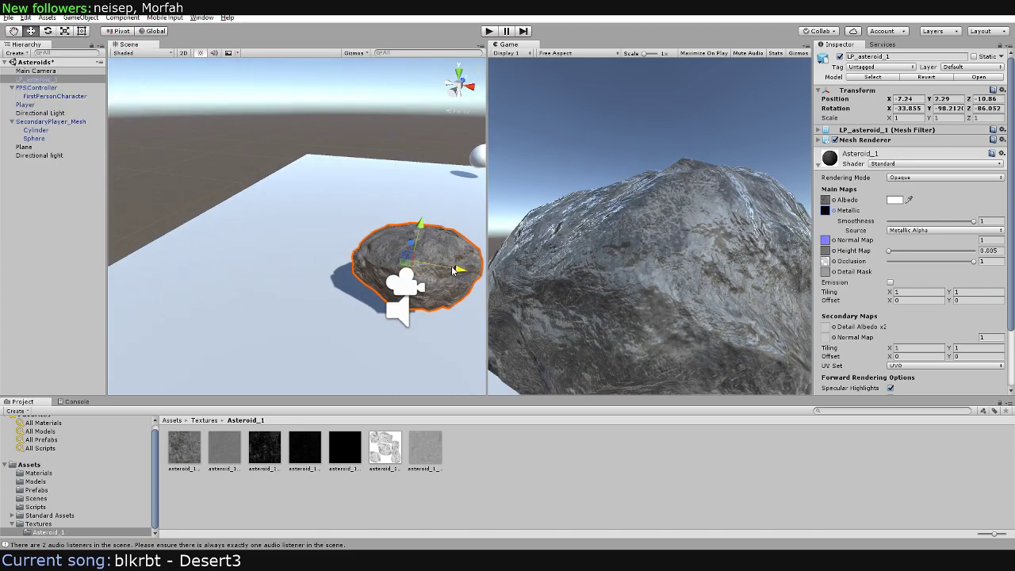
mouse_move(420, 235)
mouse_down()
mouse_move(409, 254)
mouse_move(409, 237)
mouse_up()
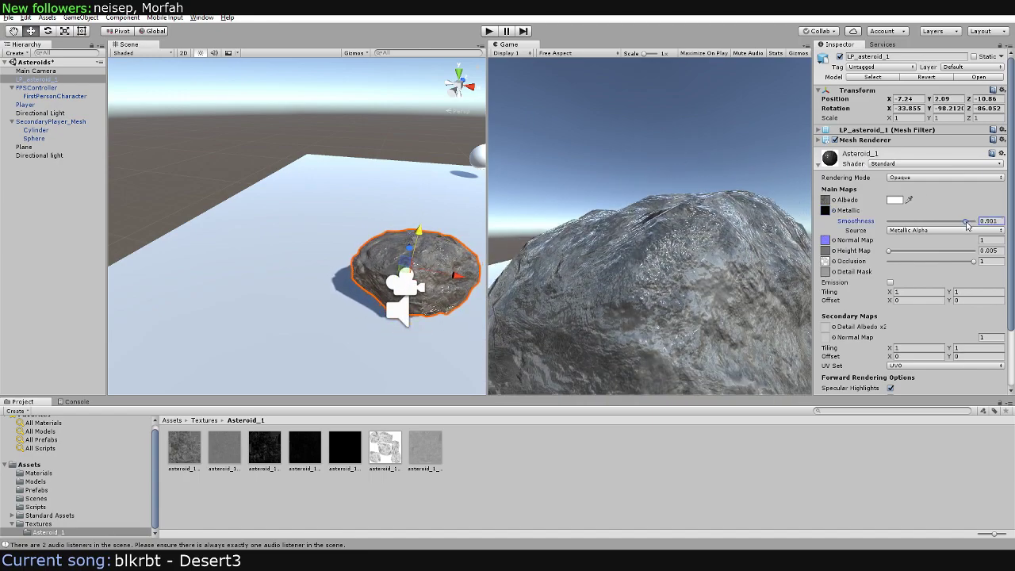
Lower the material's Smoothness to 0.248 and start the game to test it
drag(964, 225, 913, 223)
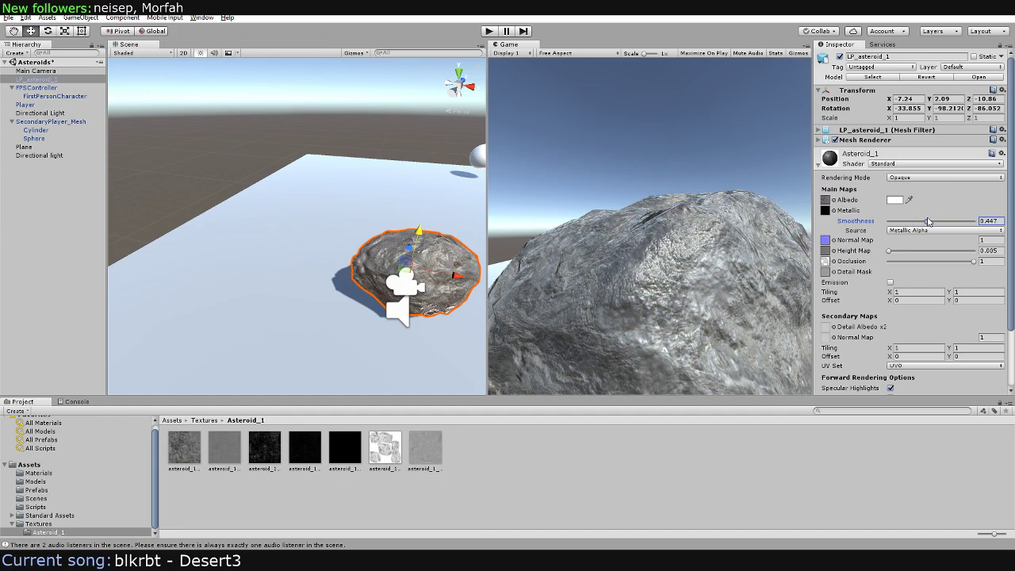
mouse_move(929, 222)
mouse_down()
mouse_move(982, 224)
mouse_move(906, 219)
mouse_up()
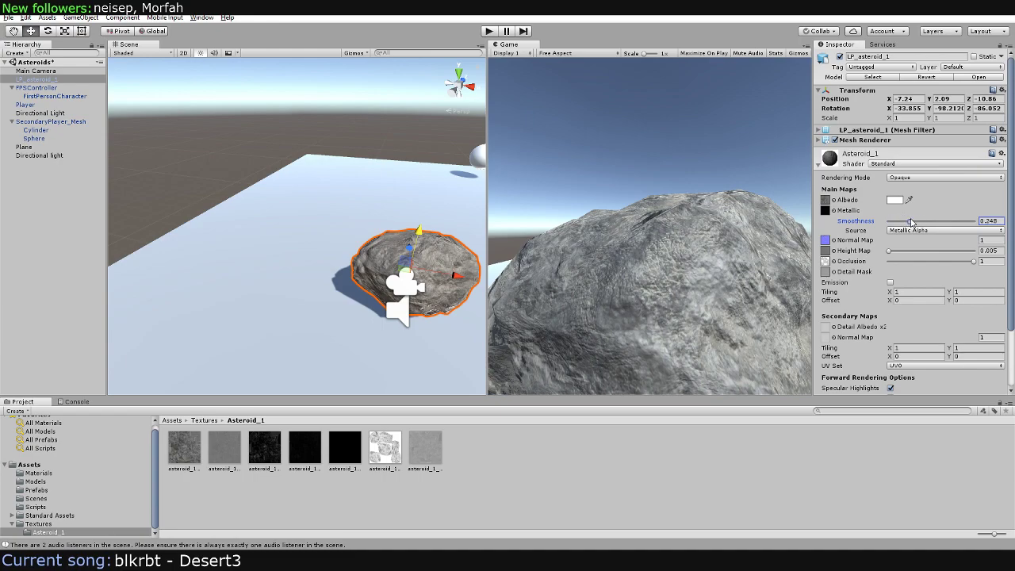
click(489, 31)
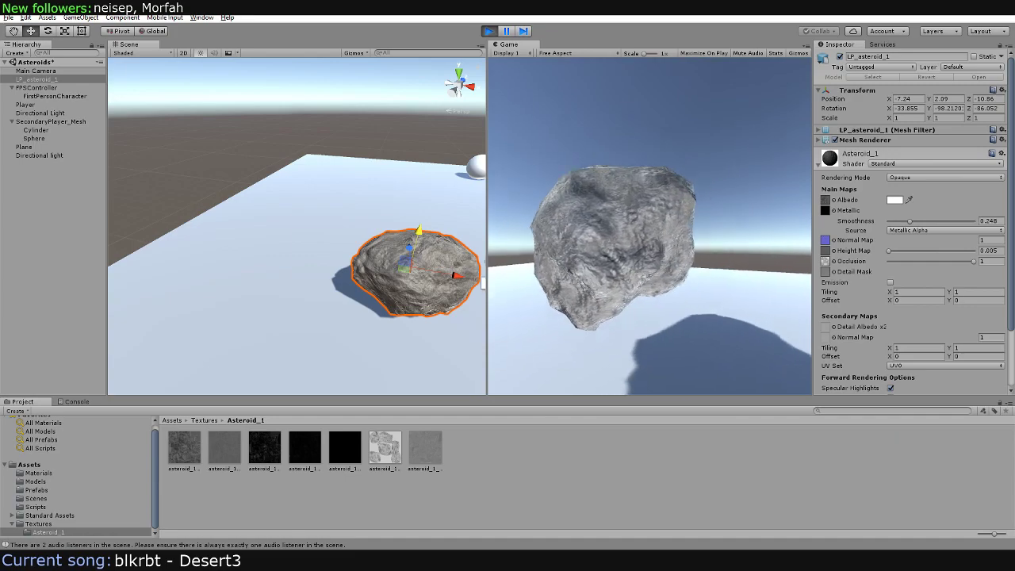
Play-test by walking toward and back from the asteroid, restarting and then stopping the game
key(w)
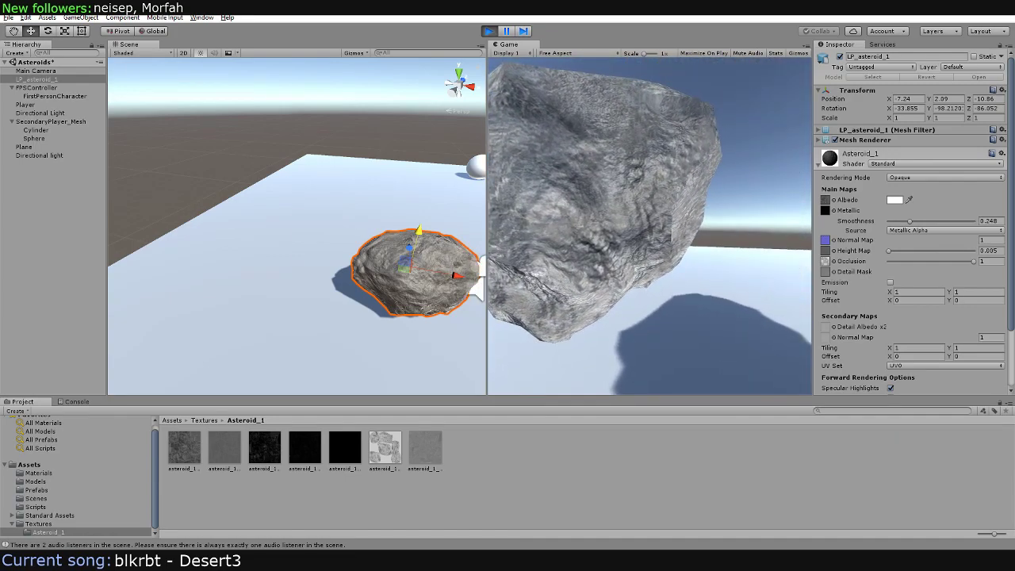
key(s)
key(Escape)
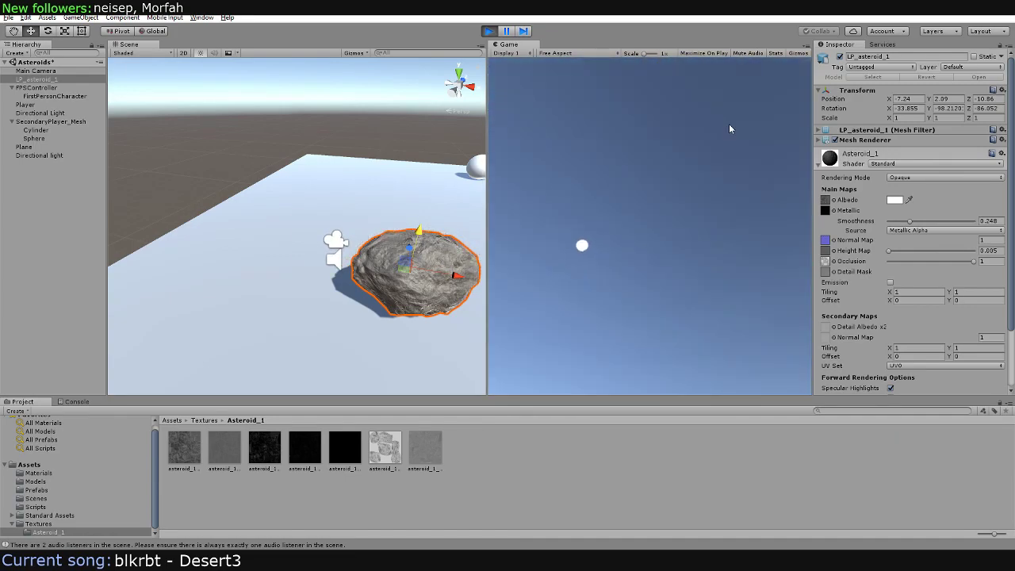
click(489, 30)
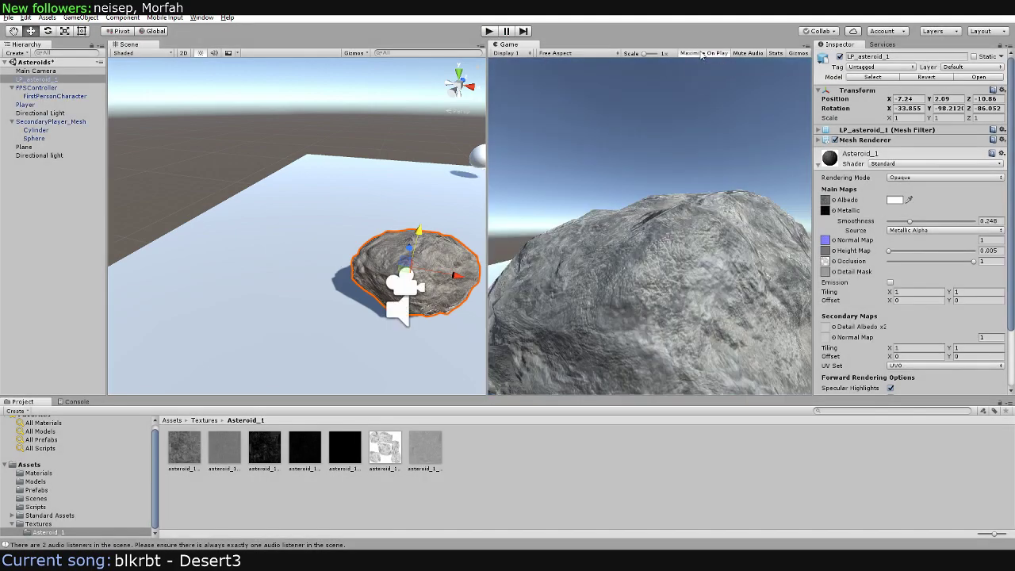
click(484, 30)
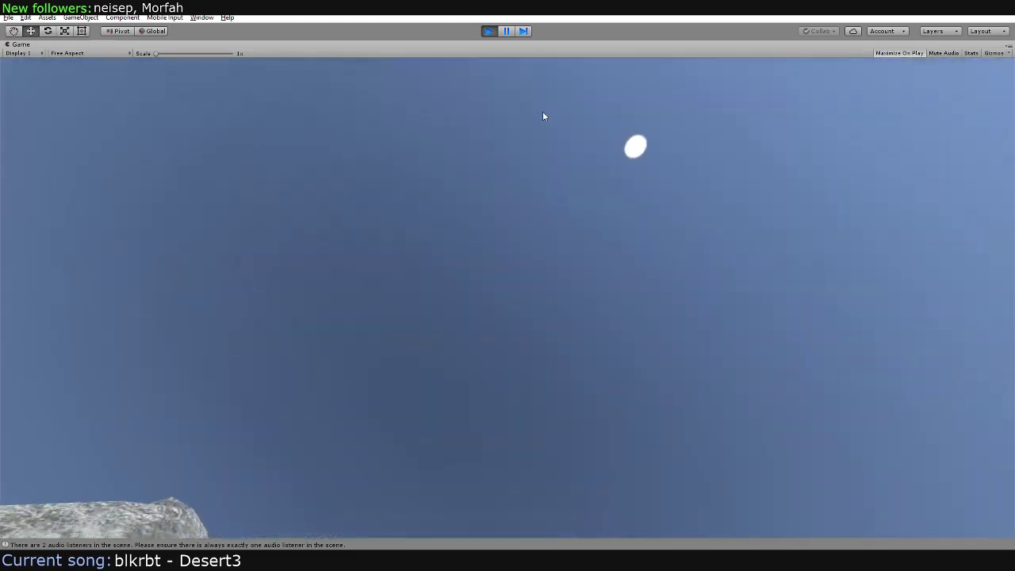
click(487, 31)
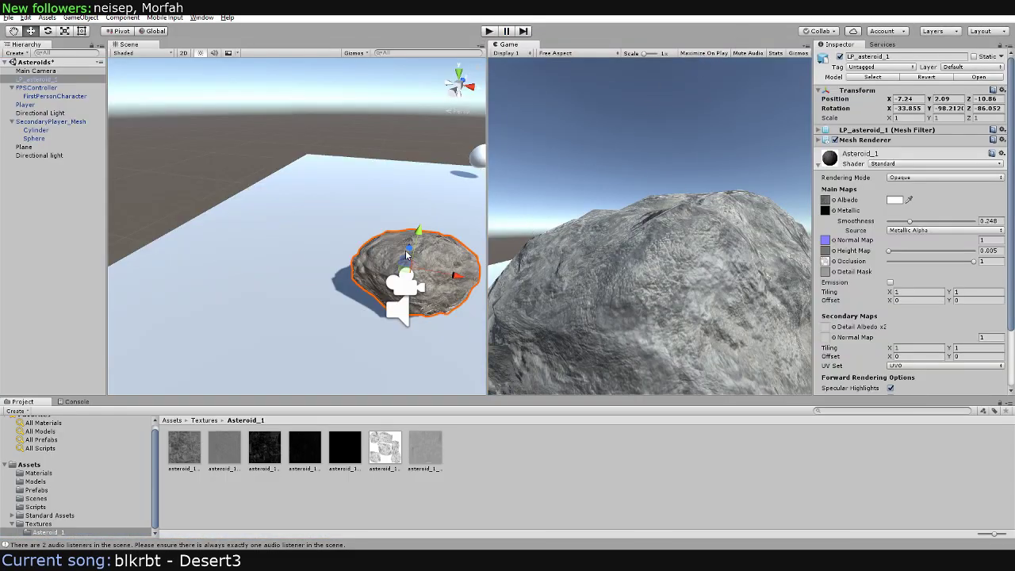
Move and rotate the asteroid to -7.4, 2.34, -10.49 with rotation about -15.1, 119.3, -76.5
drag(406, 254, 433, 266)
mouse_move(432, 265)
mouse_down()
mouse_move(390, 246)
mouse_move(391, 206)
mouse_move(397, 233)
mouse_move(397, 223)
mouse_move(382, 229)
mouse_move(429, 248)
mouse_move(413, 220)
mouse_move(419, 265)
mouse_move(399, 244)
mouse_move(373, 247)
mouse_move(207, 390)
mouse_move(225, 384)
mouse_move(228, 353)
mouse_up()
key(w)
key(e)
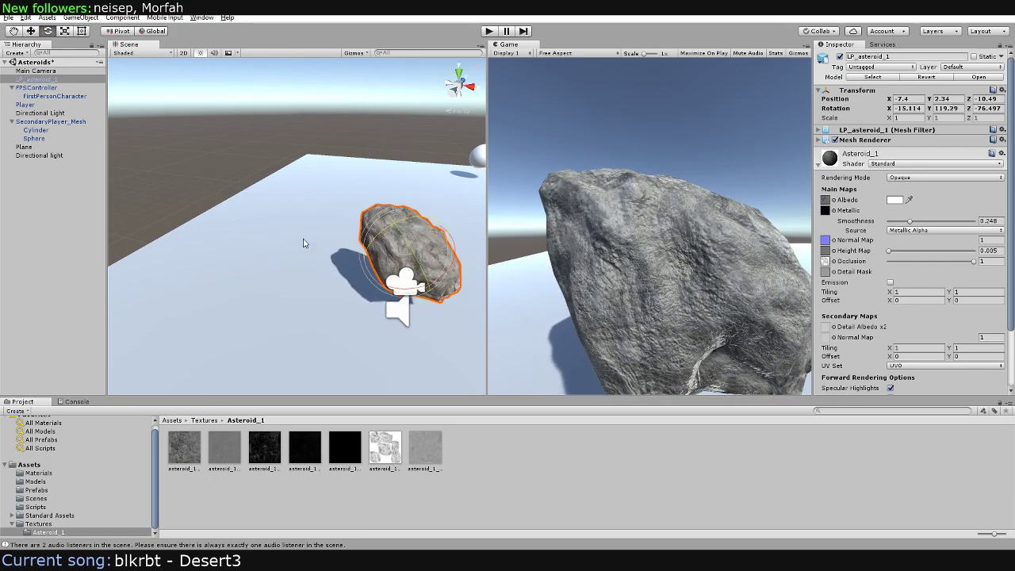
Swap LP_asteroid_1's Metallic map from asteroid_1_metallic_old to asteroid_1_metallic
click(378, 154)
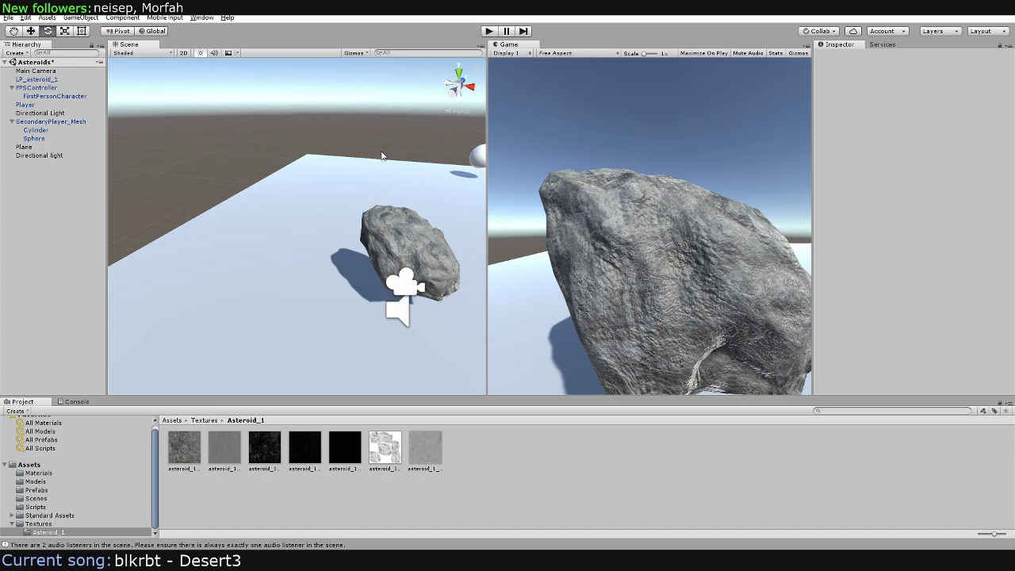
click(391, 208)
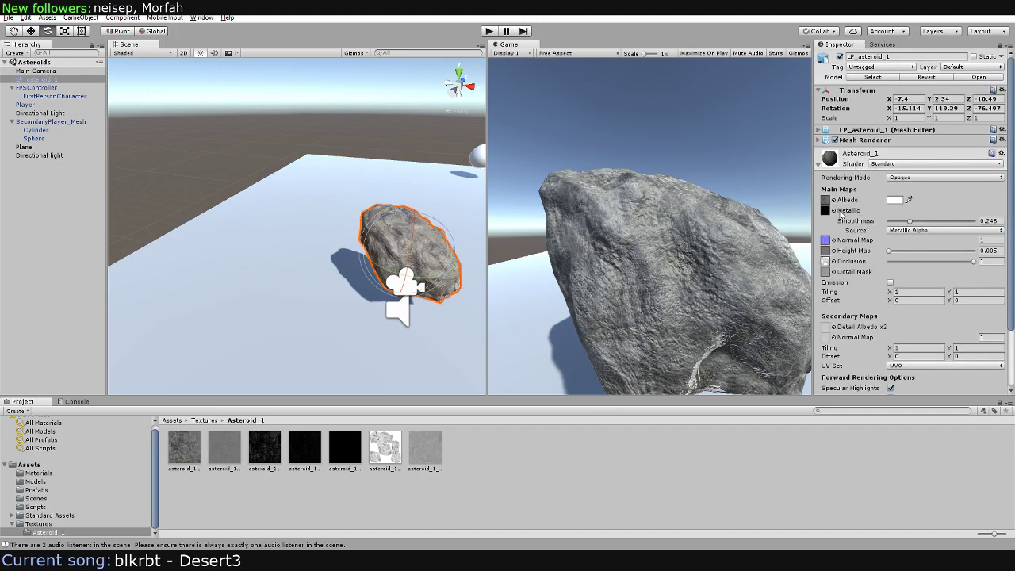
click(841, 214)
click(833, 211)
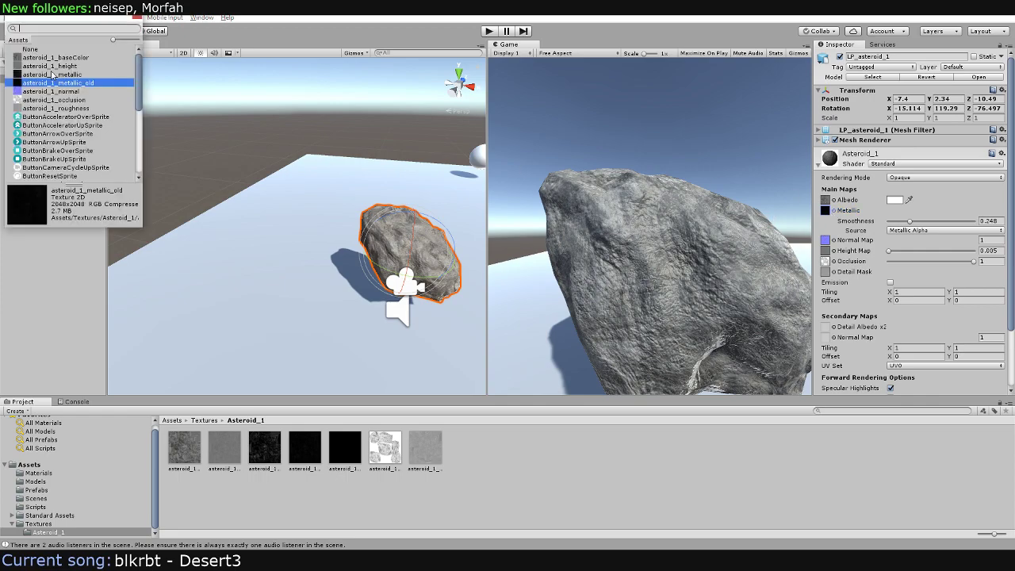
click(53, 75)
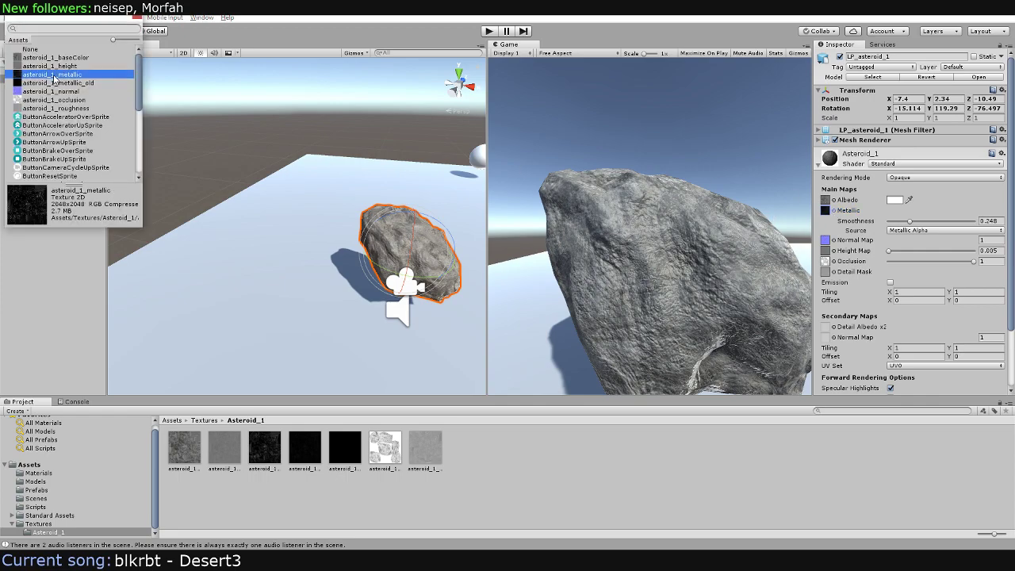
click(137, 16)
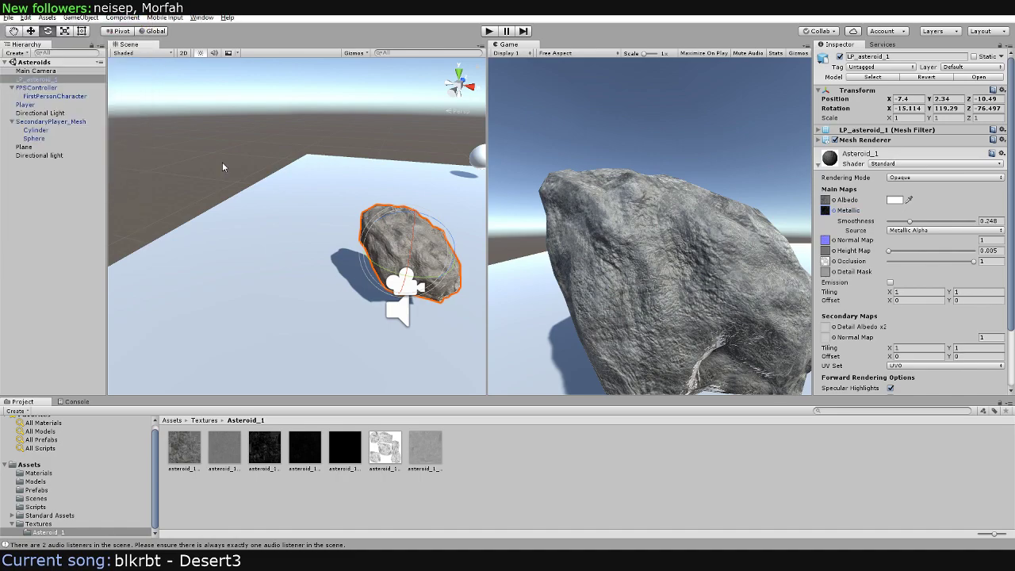
click(322, 150)
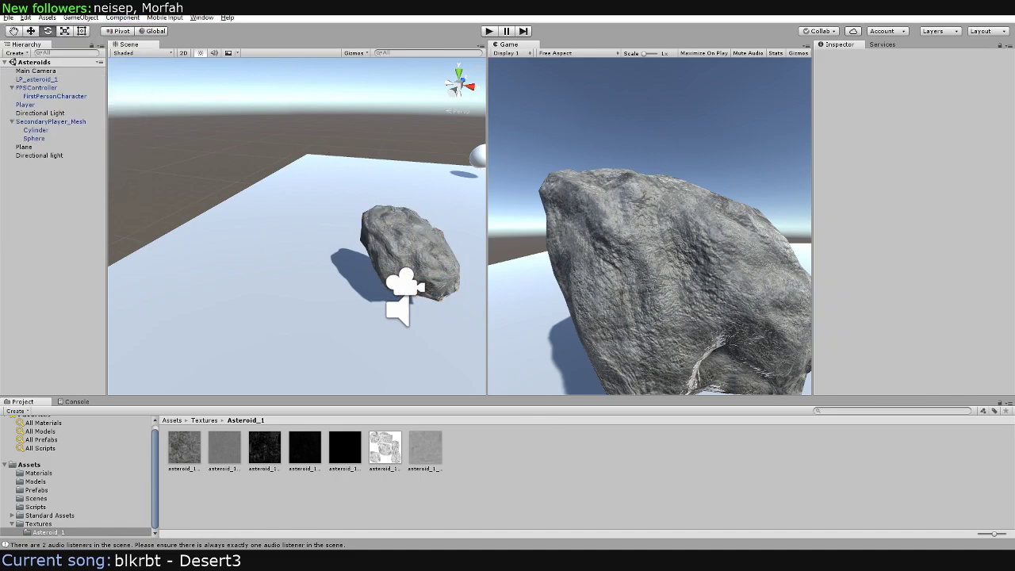
key(alt+Tab)
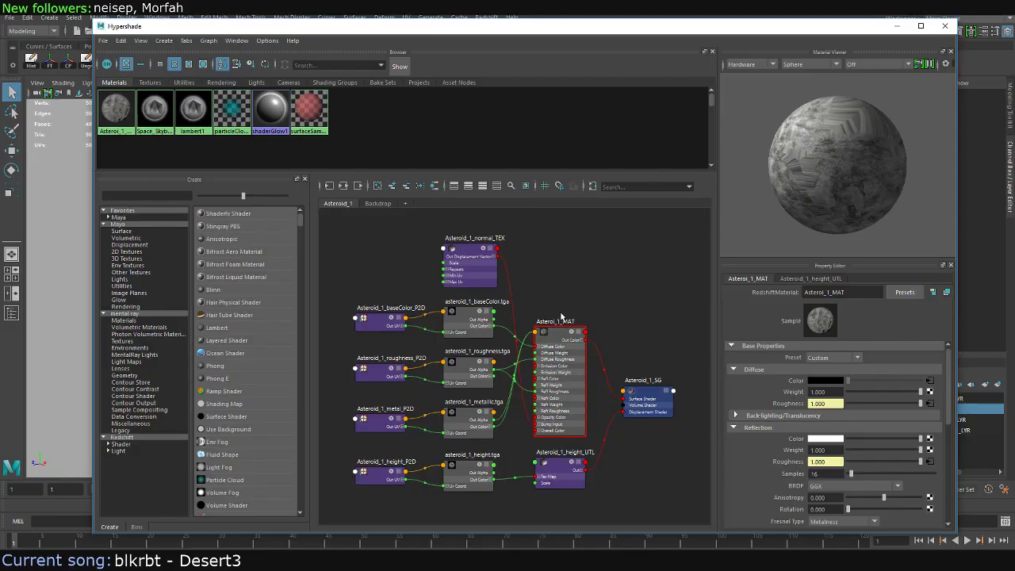
Hide and restore the Hypershade to view the asteroid, then show asteroidMeteoroid_set_2 in File Explorer
drag(550, 21, 557, 27)
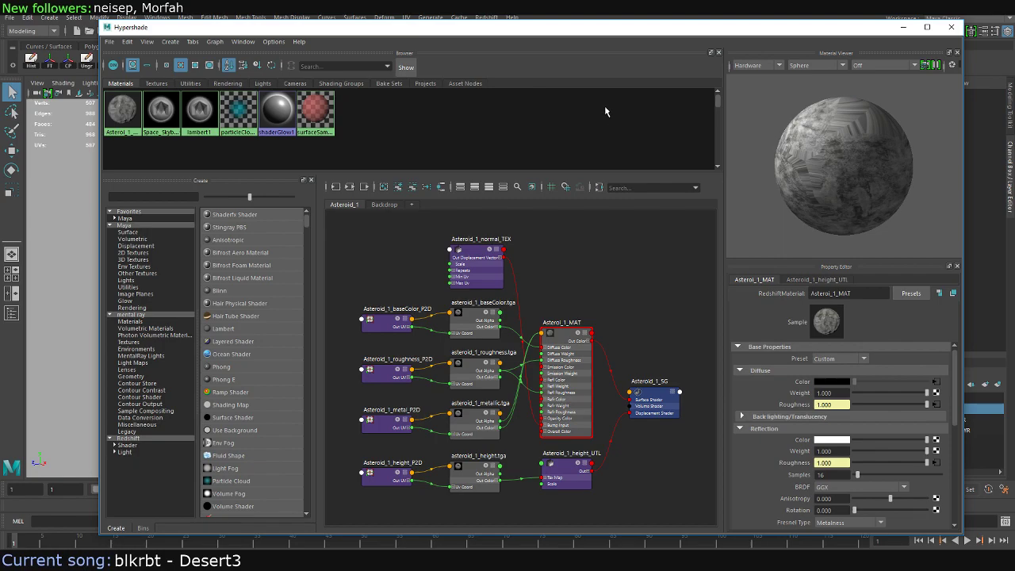
click(903, 27)
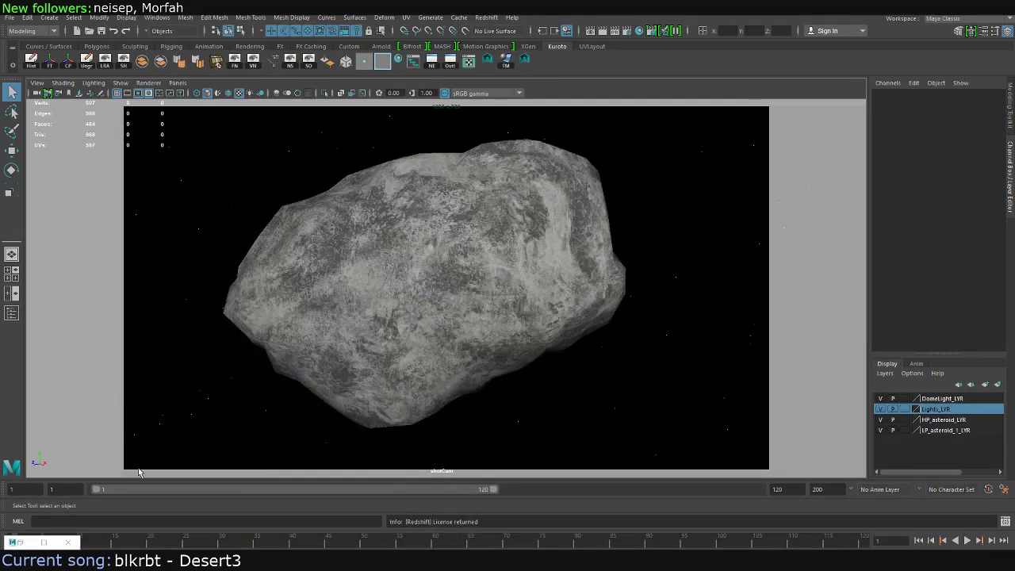
click(18, 545)
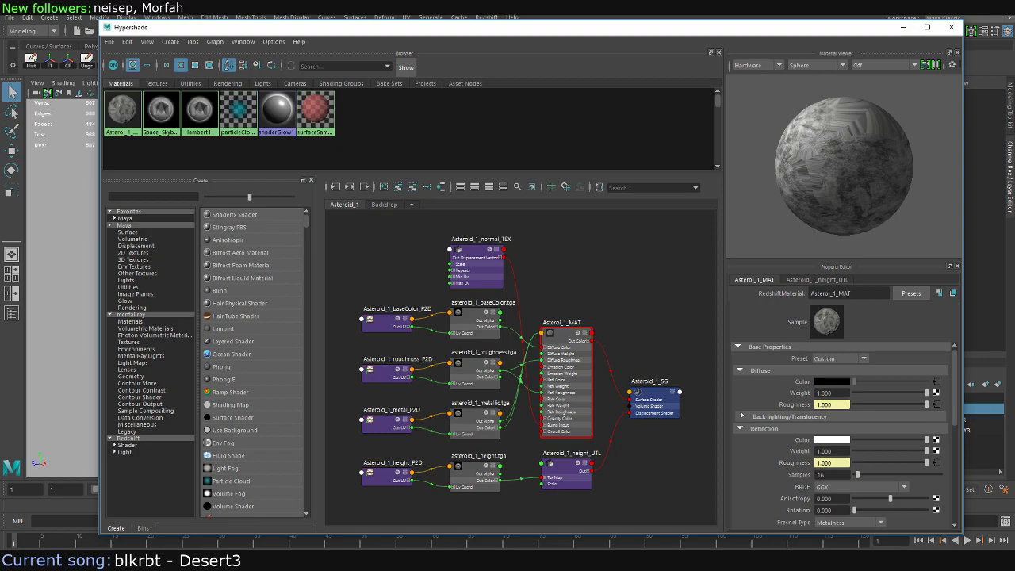
key(alt+Tab)
key(alt+Up)
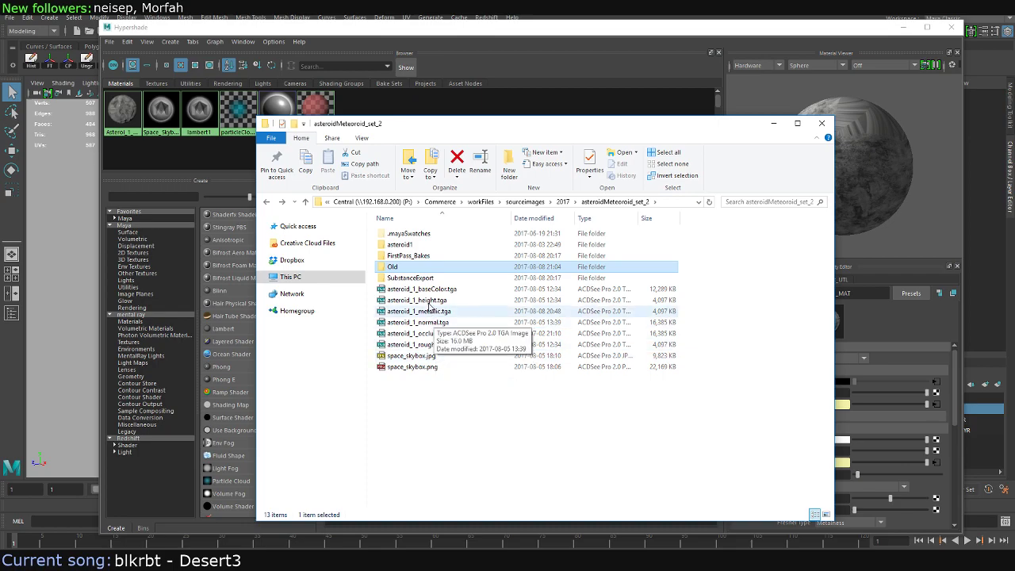
Create a new folder named Finished_Asset beside the asteroid textures
click(421, 289)
shift+click(429, 347)
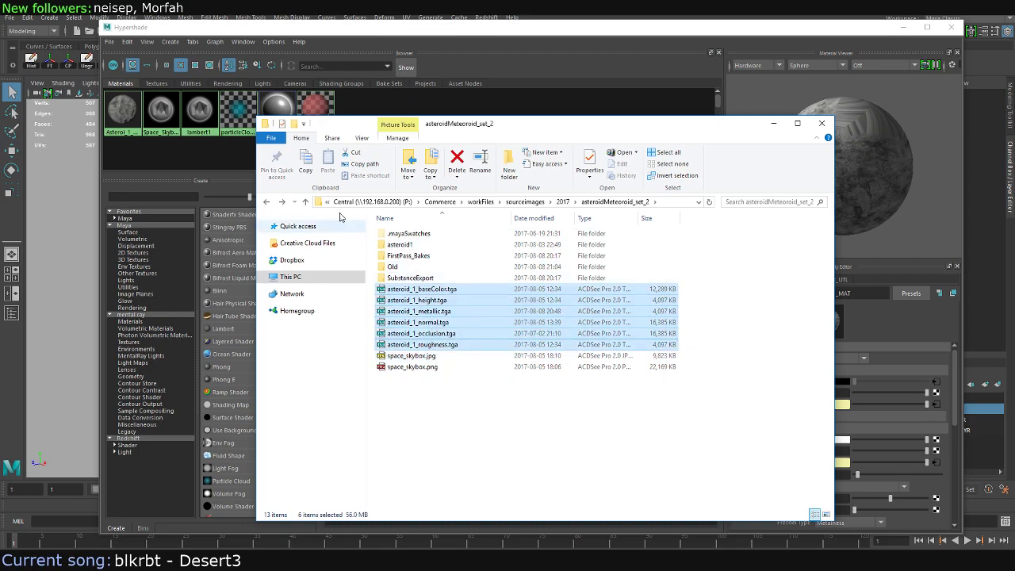
click(294, 124)
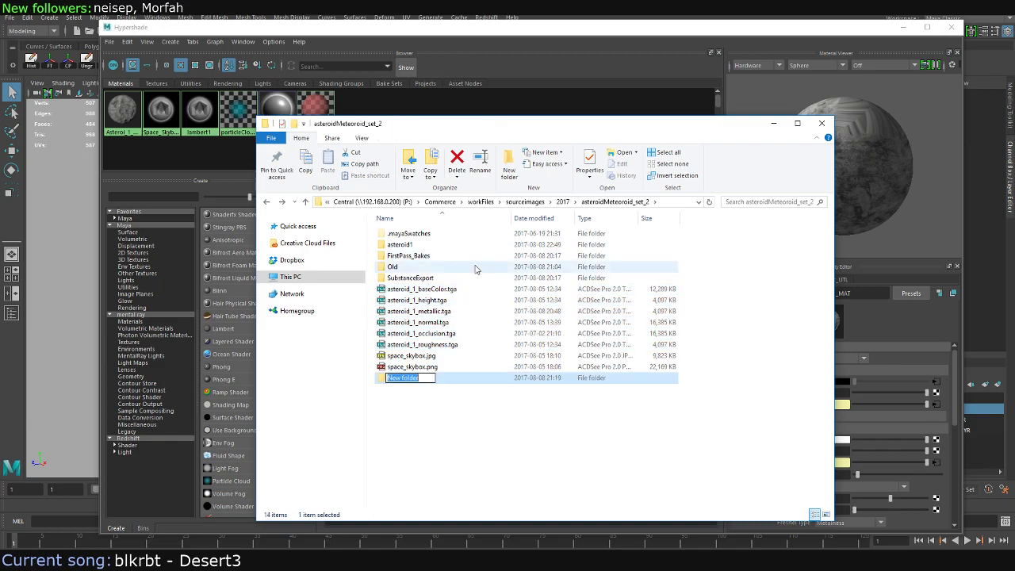
text(Finished_Asset)
key(Return)
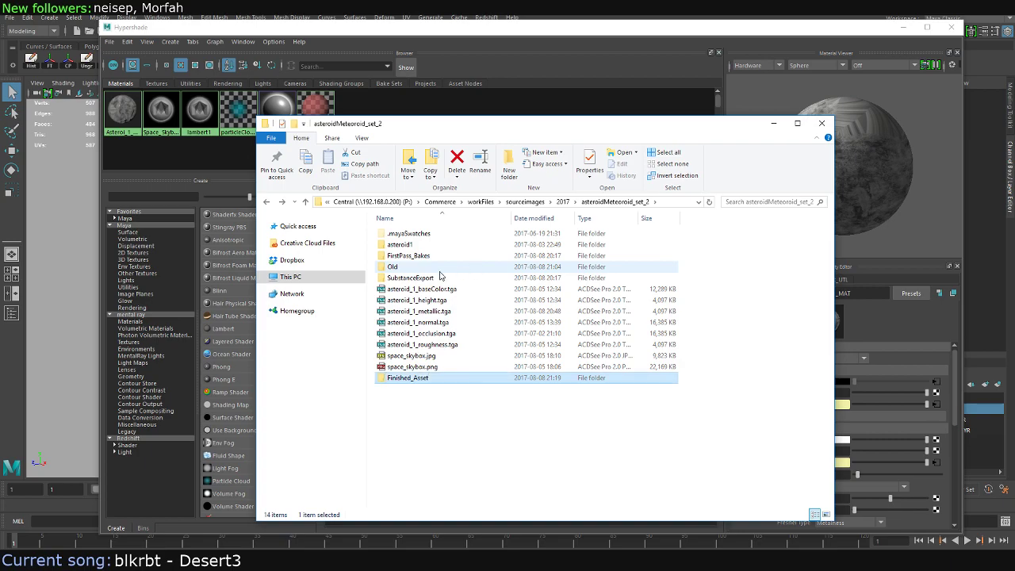
Copy the six asteroid_1 .tga textures into Finished_Asset, then check the SubstanceExport folder
drag(700, 344, 397, 291)
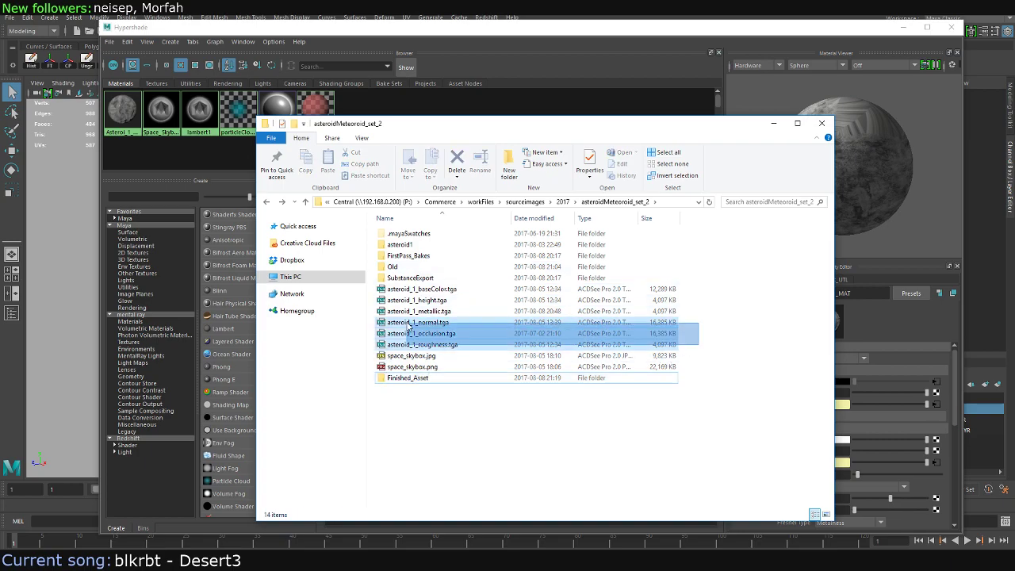
double_click(406, 378)
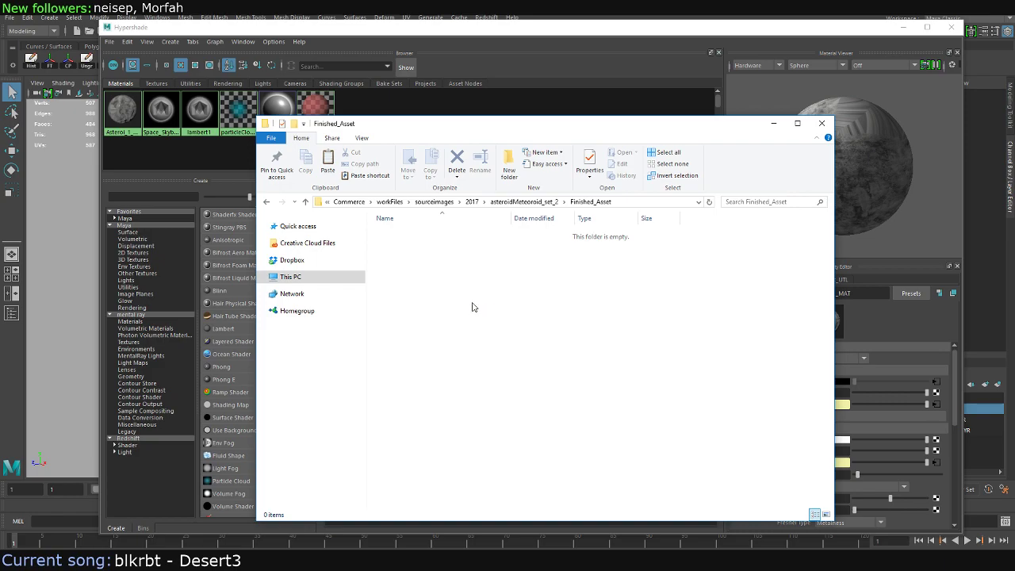
key(ctrl+v)
click(413, 306)
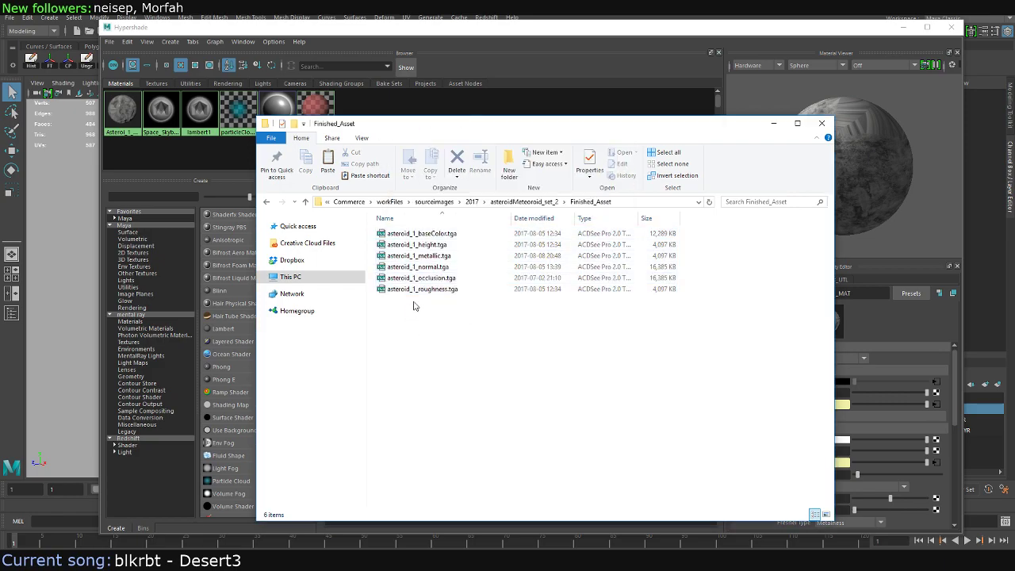
key(BackSpace)
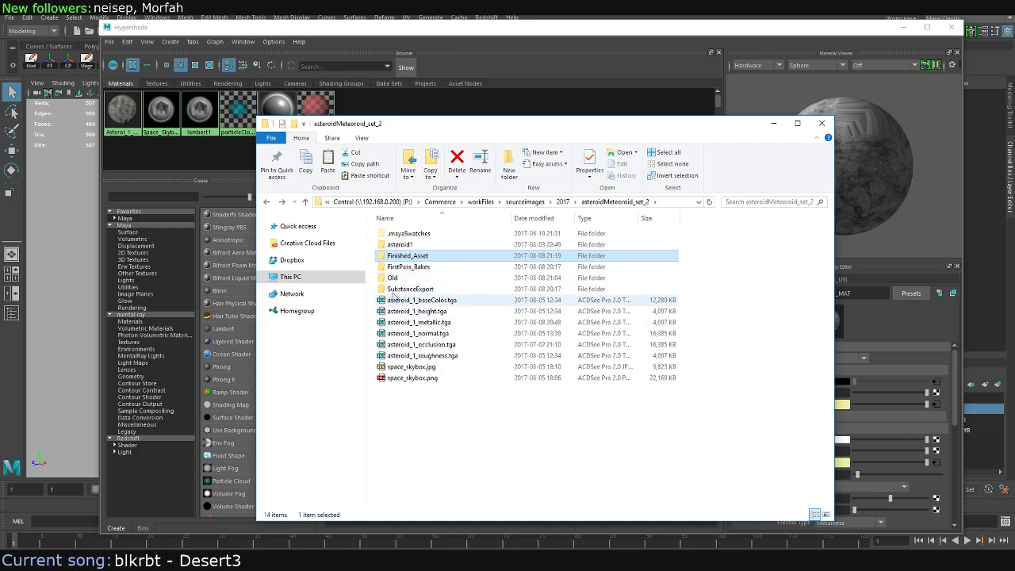
double_click(398, 290)
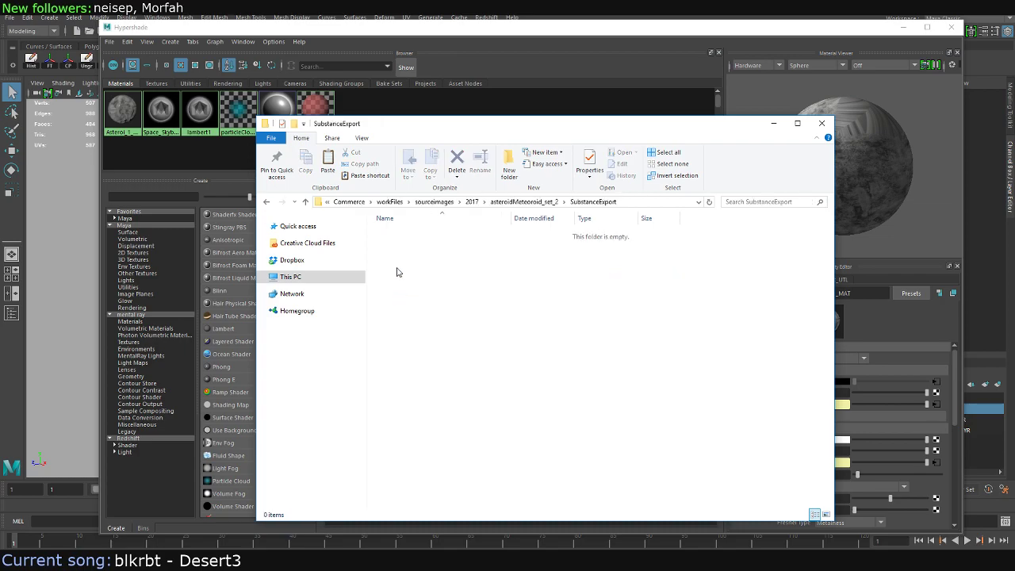
key(BackSpace)
Hide File Explorer and the Hypershade, then select the low-poly asteroid in Maya's viewport
click(774, 123)
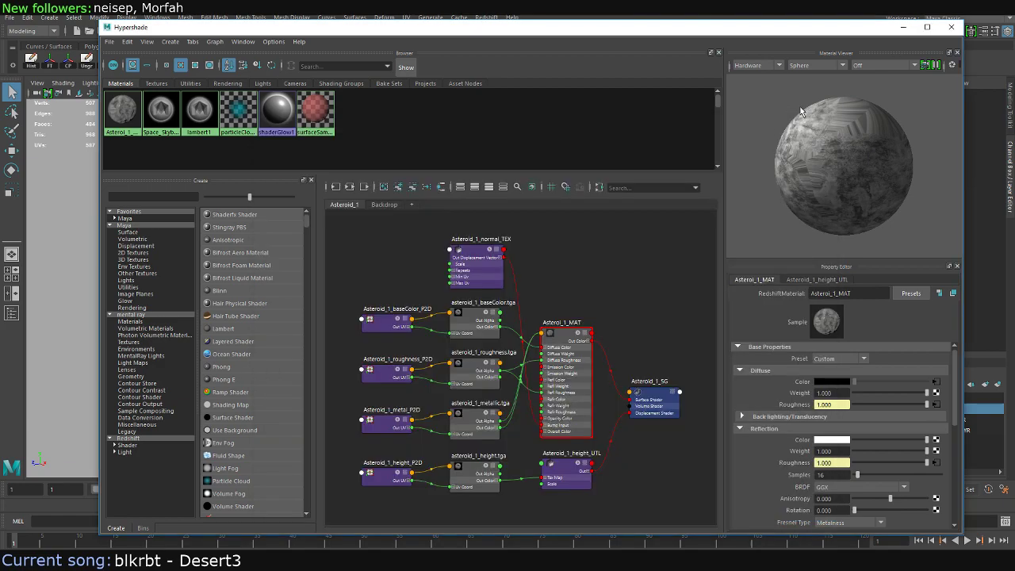
click(903, 26)
click(517, 245)
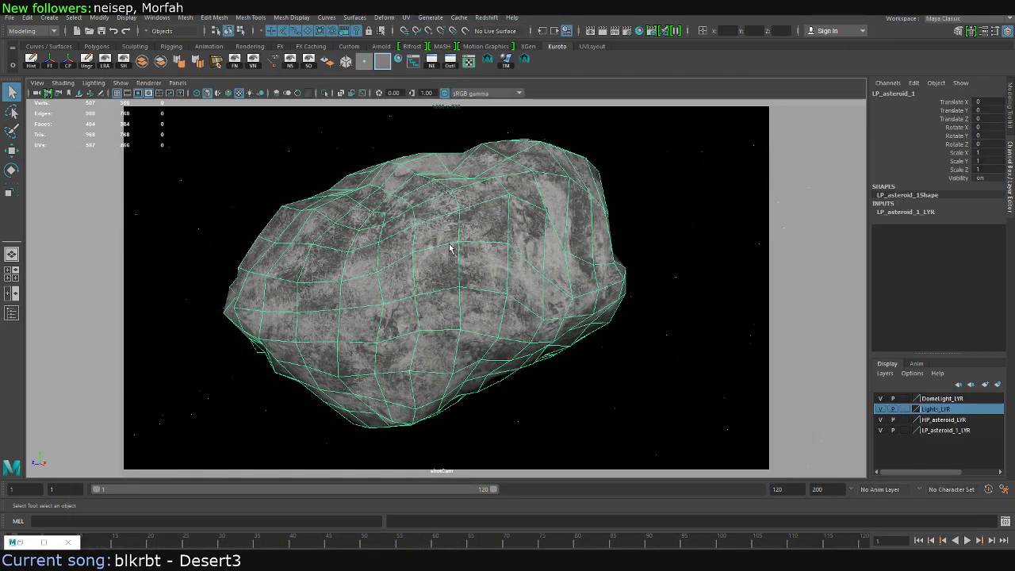
click(10, 17)
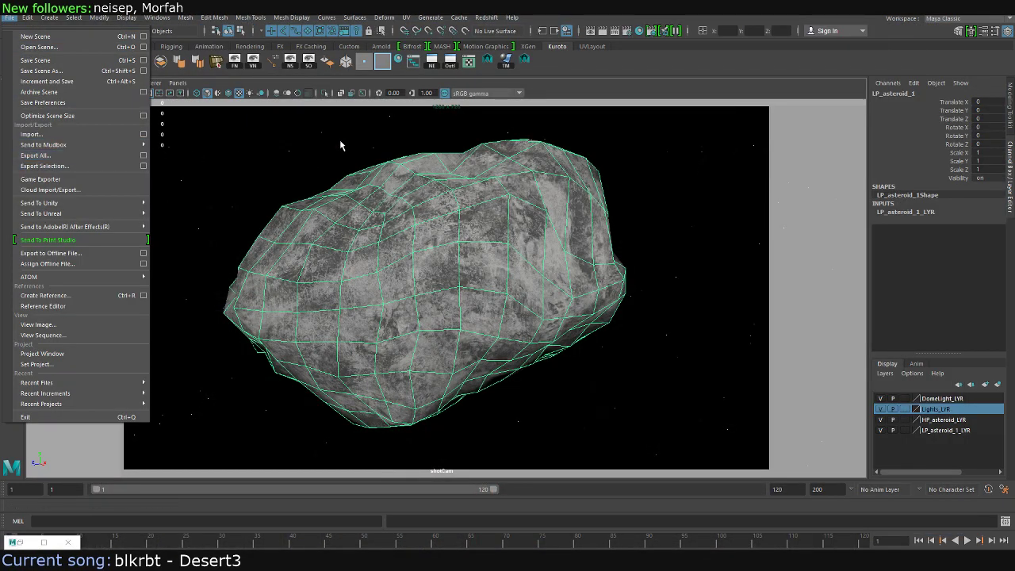
click(381, 184)
click(262, 167)
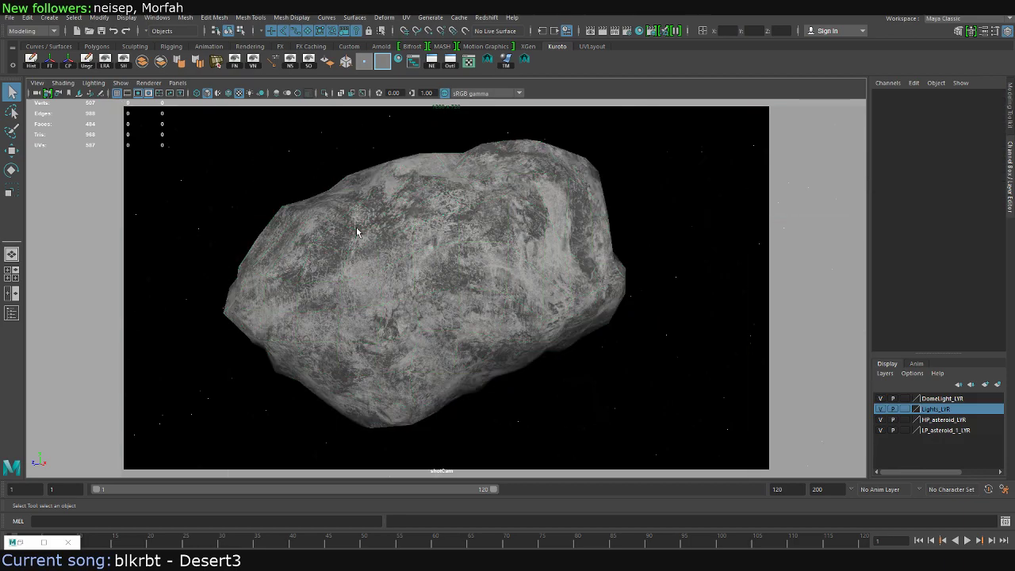
click(9, 17)
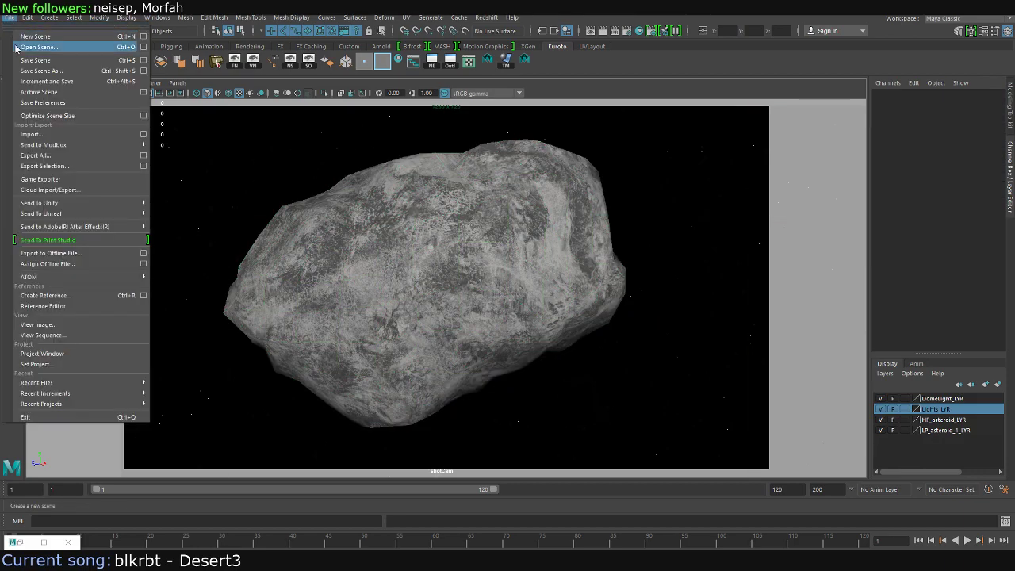
click(284, 238)
click(285, 239)
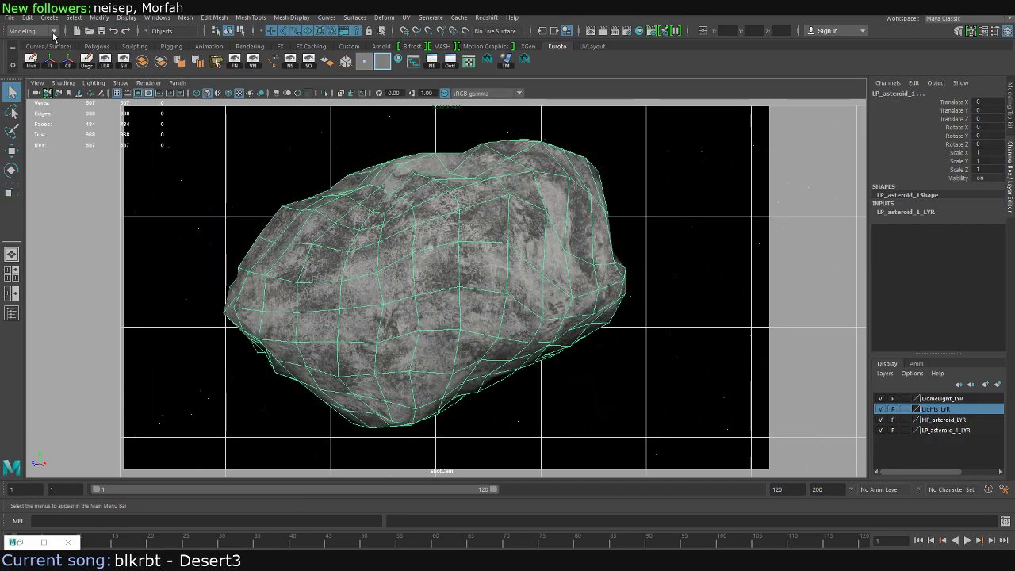
click(9, 17)
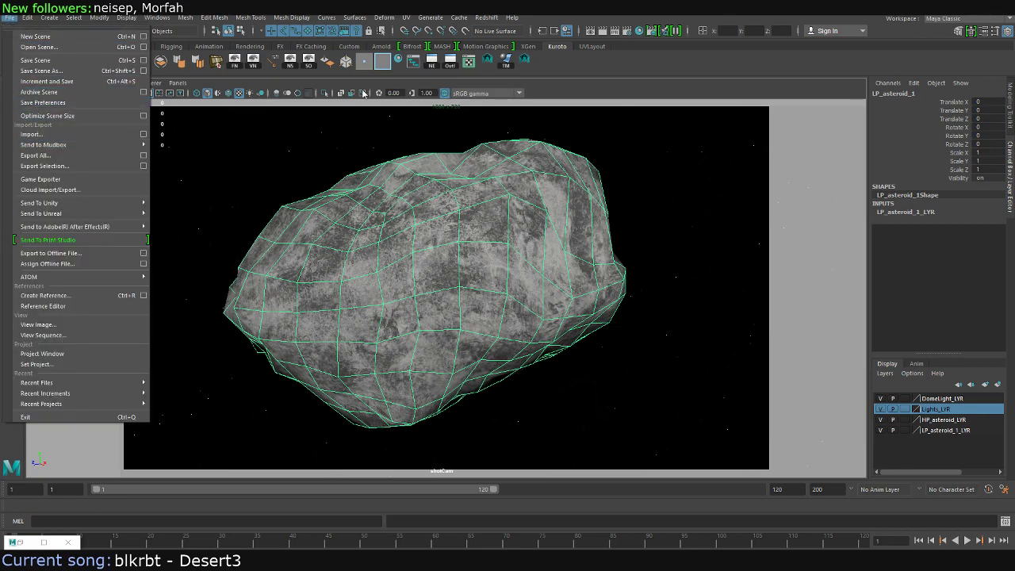
click(284, 81)
Show the perspective camera in a maximized view rendered with Viewport 2.0
key(space)
key(space)
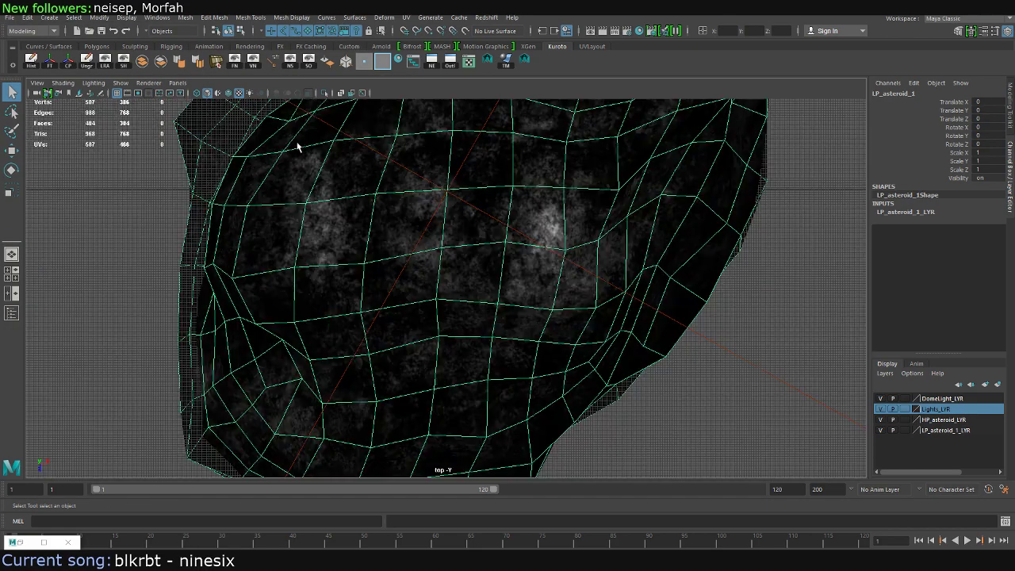
key(space)
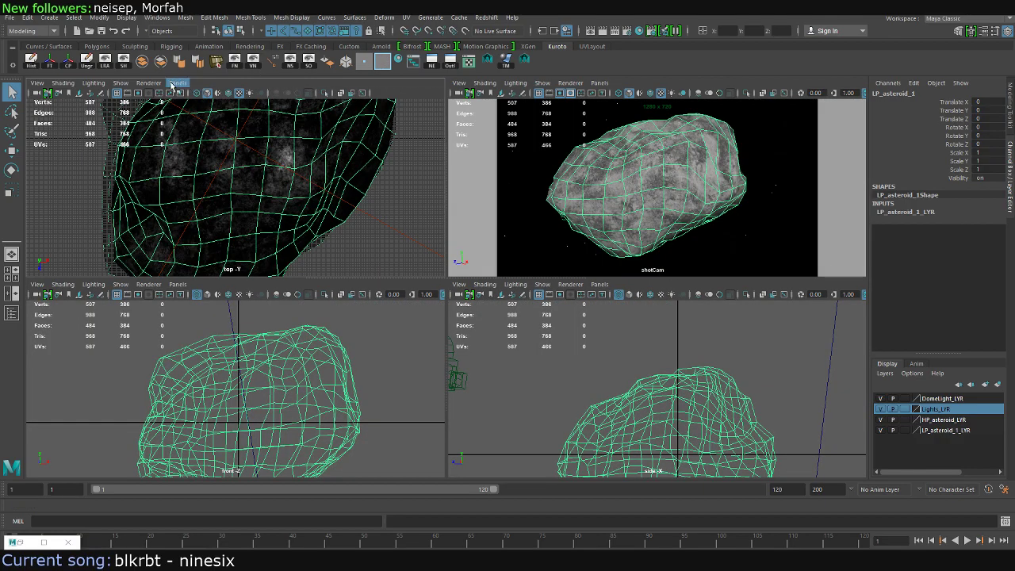
click(178, 83)
click(298, 90)
alt+right_drag(334, 139, 269, 162)
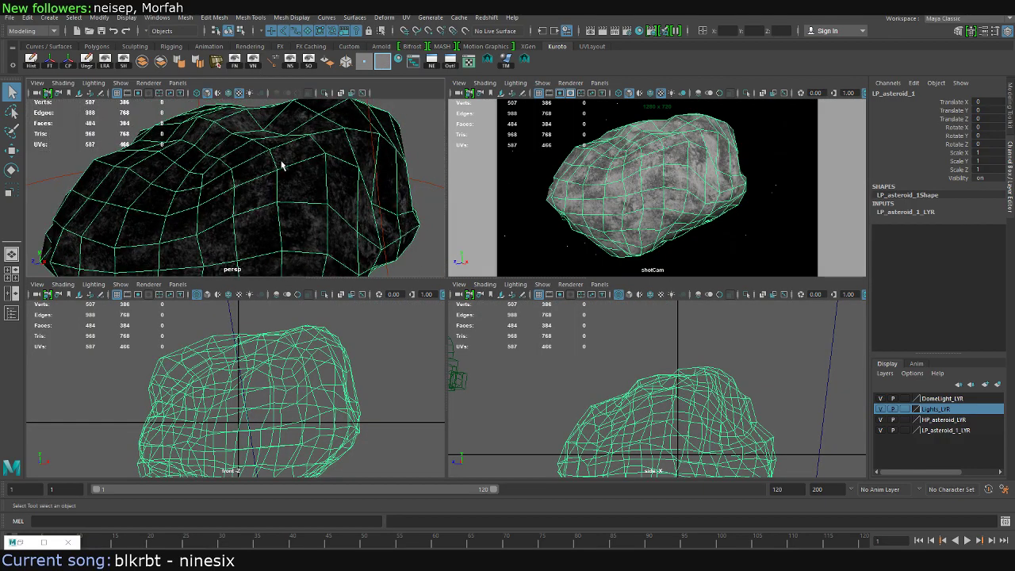
key(space)
alt+right_drag(555, 239, 373, 199)
click(148, 82)
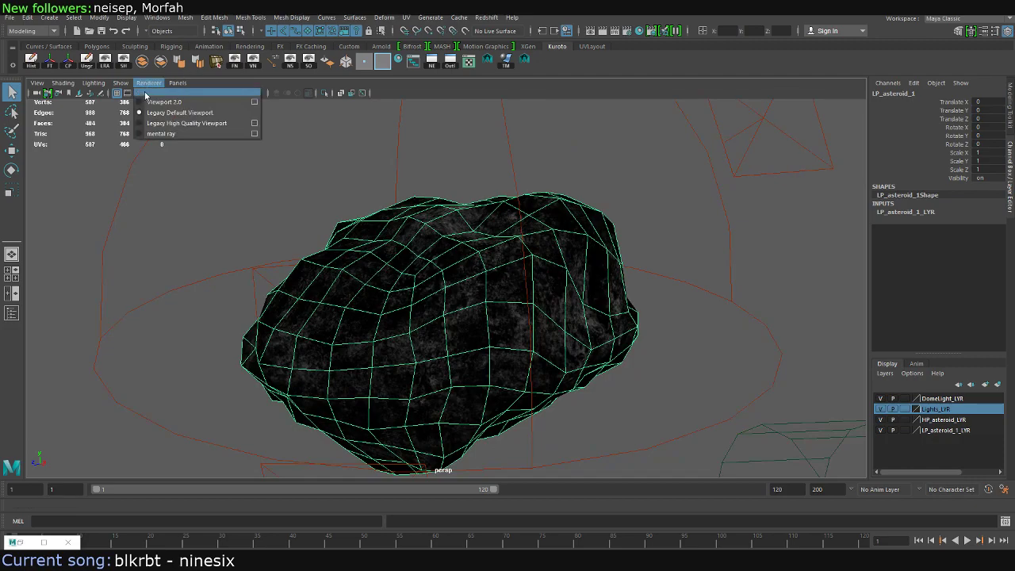
click(162, 102)
Orbit around and frame the textured asteroid, then select LP_asteroid_1 for export
alt+drag(339, 195, 397, 211)
click(311, 206)
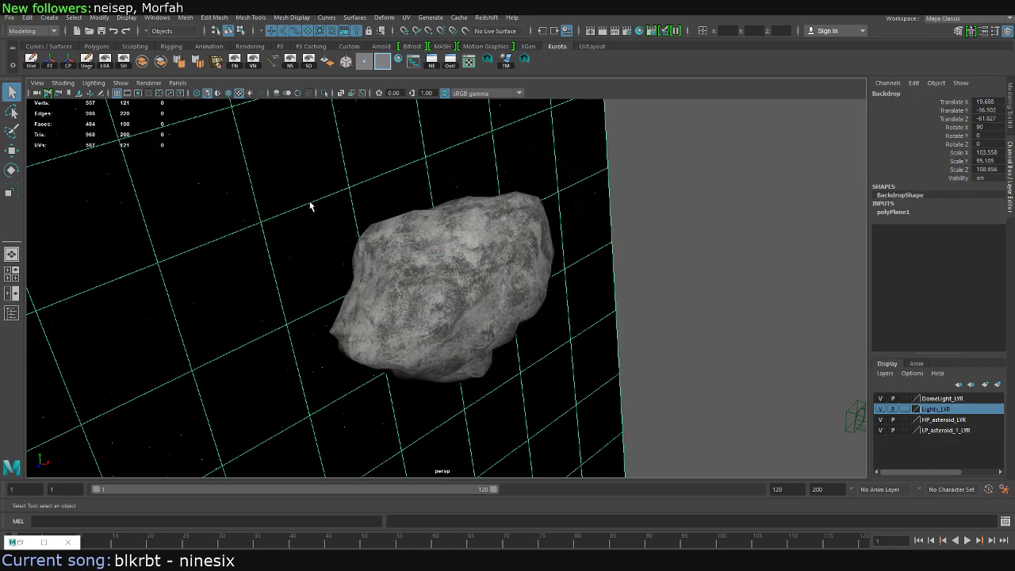
click(425, 244)
alt+right_drag(419, 243, 362, 211)
mouse_move(363, 211)
alt+mouse_down()
mouse_move(521, 267)
mouse_move(493, 244)
mouse_move(356, 214)
mouse_move(279, 236)
mouse_move(399, 267)
mouse_move(369, 257)
alt+mouse_up()
click(442, 280)
key(f)
click(278, 229)
mouse_move(278, 230)
alt+mouse_down()
mouse_move(391, 245)
mouse_move(424, 176)
mouse_move(456, 215)
mouse_move(501, 202)
mouse_move(482, 216)
mouse_move(190, 241)
mouse_move(294, 249)
mouse_move(689, 205)
mouse_move(449, 211)
mouse_move(448, 197)
alt+mouse_up()
click(481, 216)
click(689, 204)
click(412, 250)
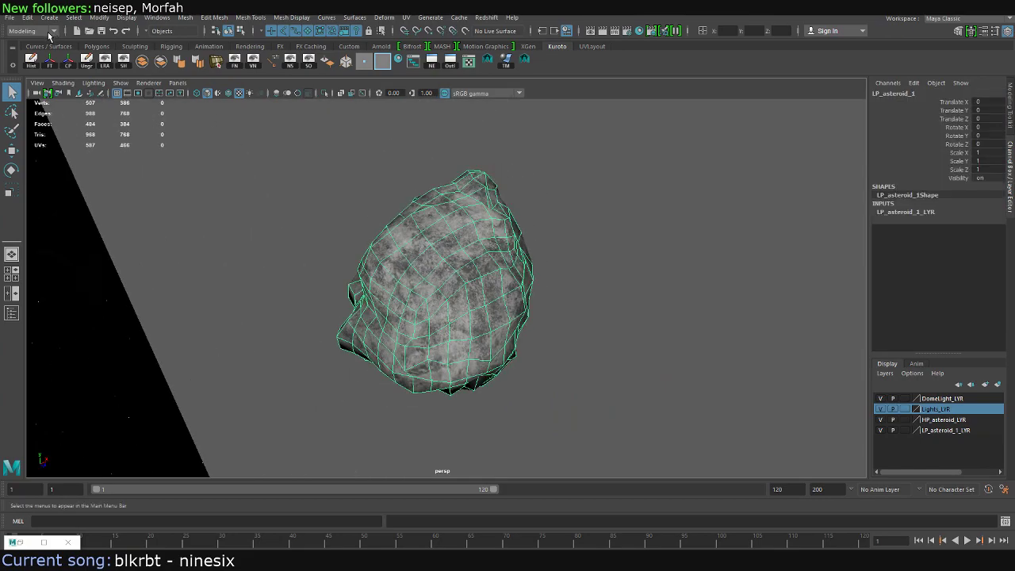
click(8, 17)
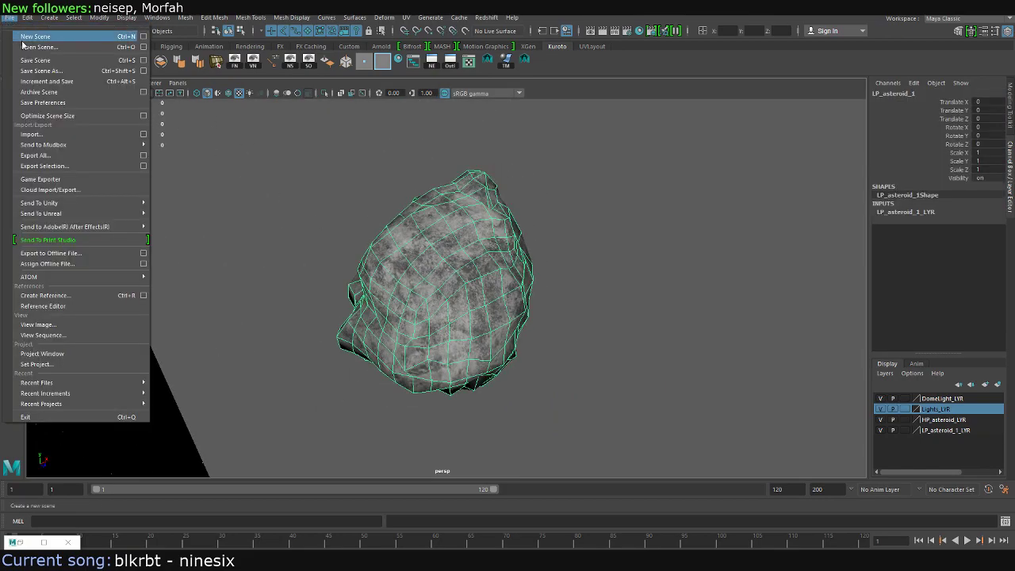
Export the selected asteroid as FBX, browsing up toward the workFiles folder
click(45, 167)
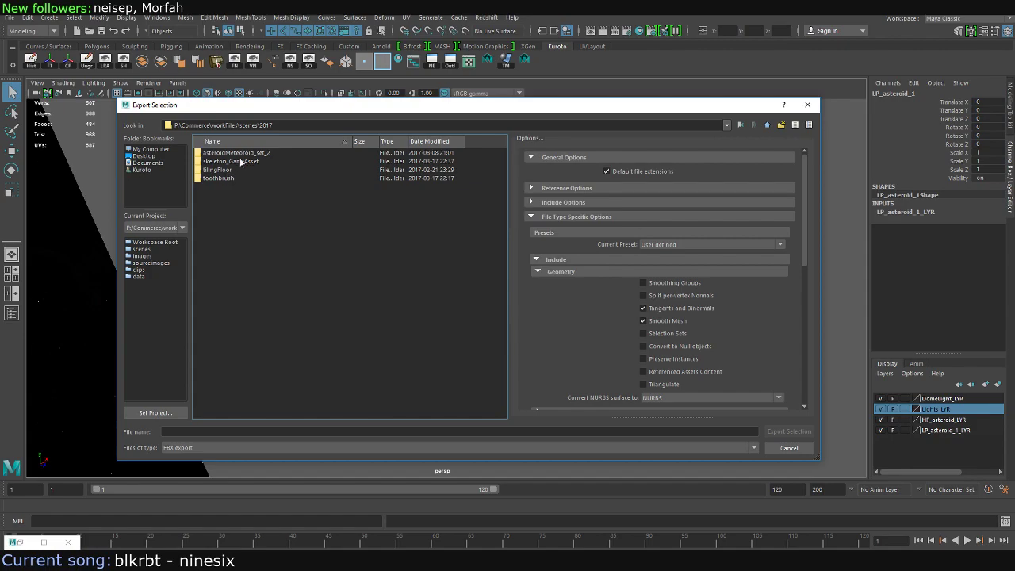
double_click(224, 153)
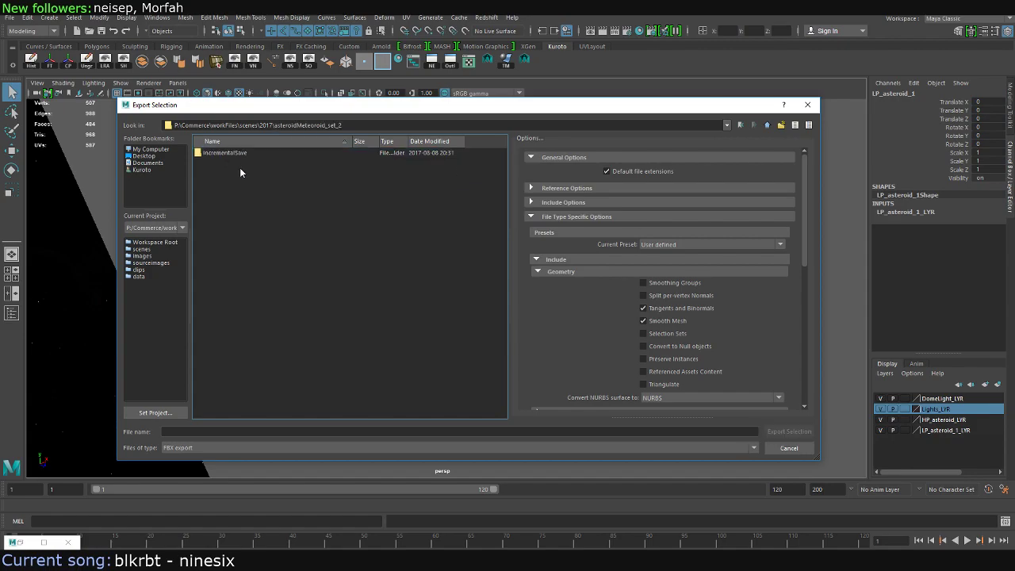
key(BackSpace)
key(BackSpace)
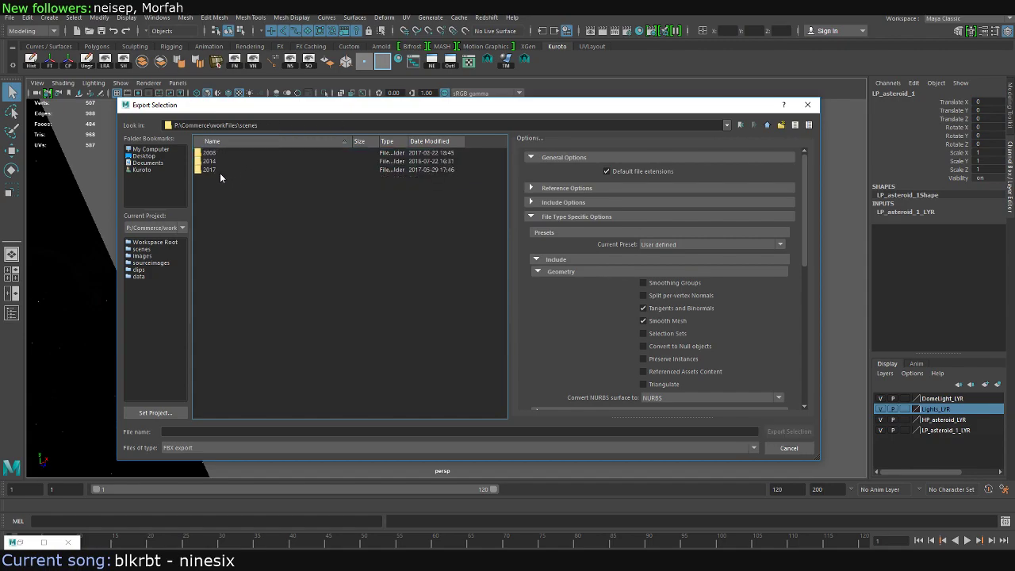
double_click(210, 170)
key(BackSpace)
key(BackSpace)
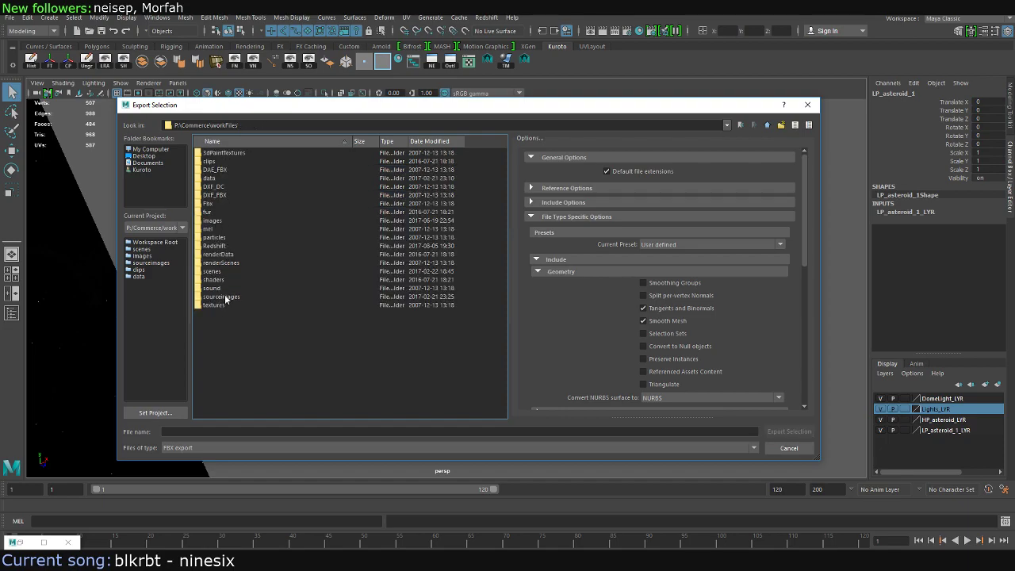
key(alt+Tab)
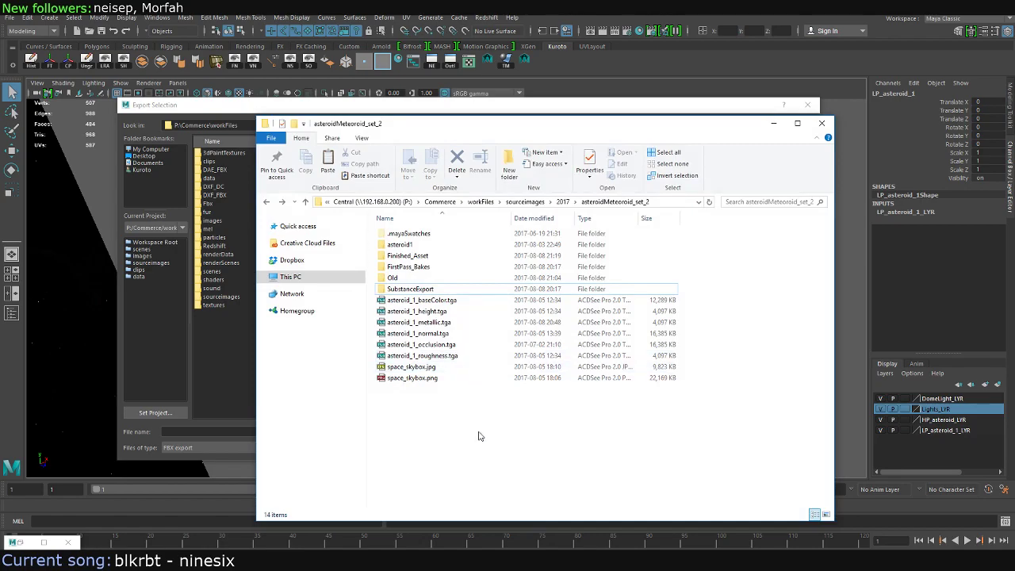
Paste the Finished_Asset folder into workFiles\data\2017\asteroidMeteoroid_set_2, then return to Maya's Export Selection dialog
key(BackSpace)
key(BackSpace)
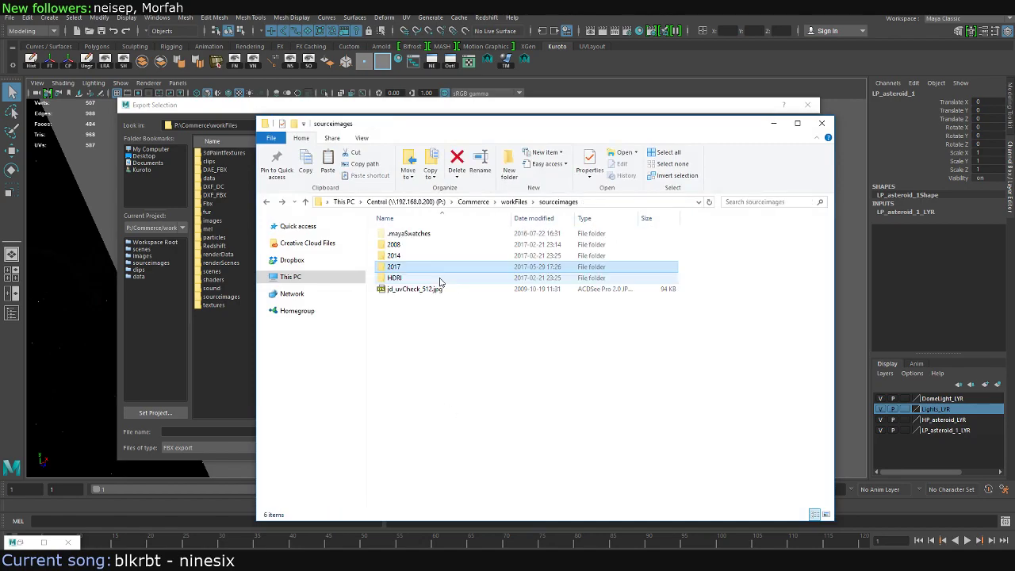
key(BackSpace)
double_click(399, 266)
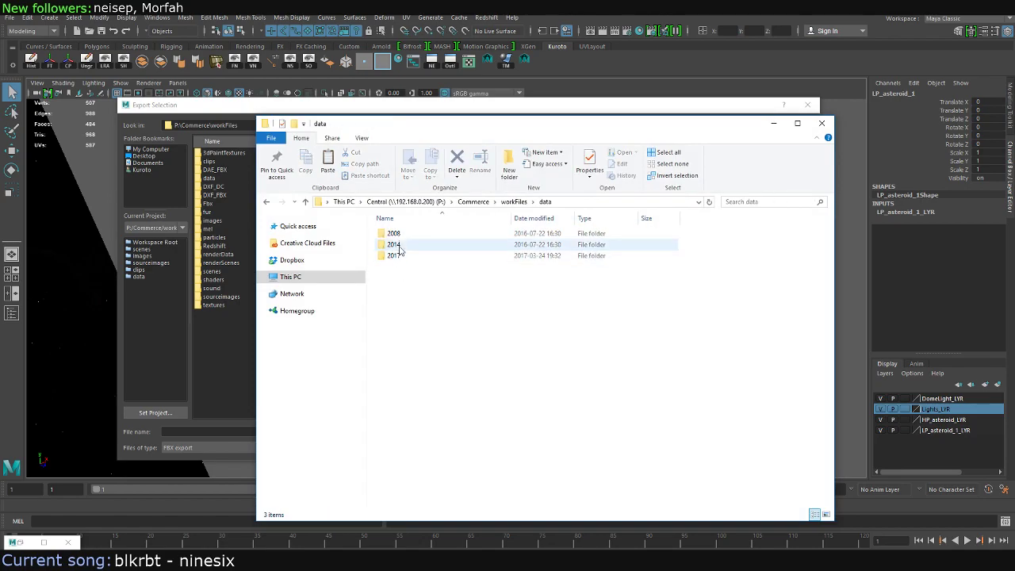
double_click(403, 255)
double_click(408, 233)
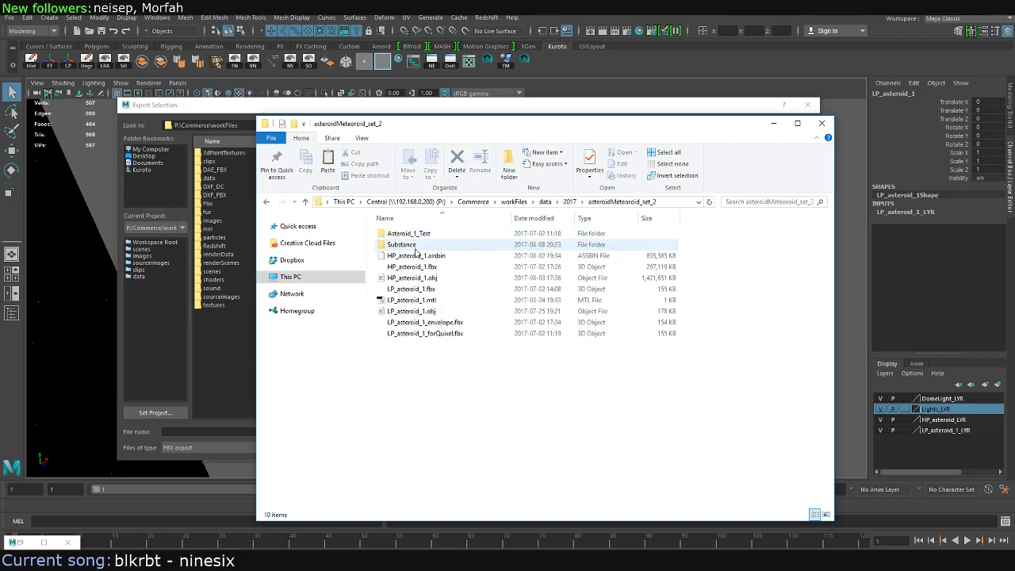
key(ctrl+v)
click(429, 377)
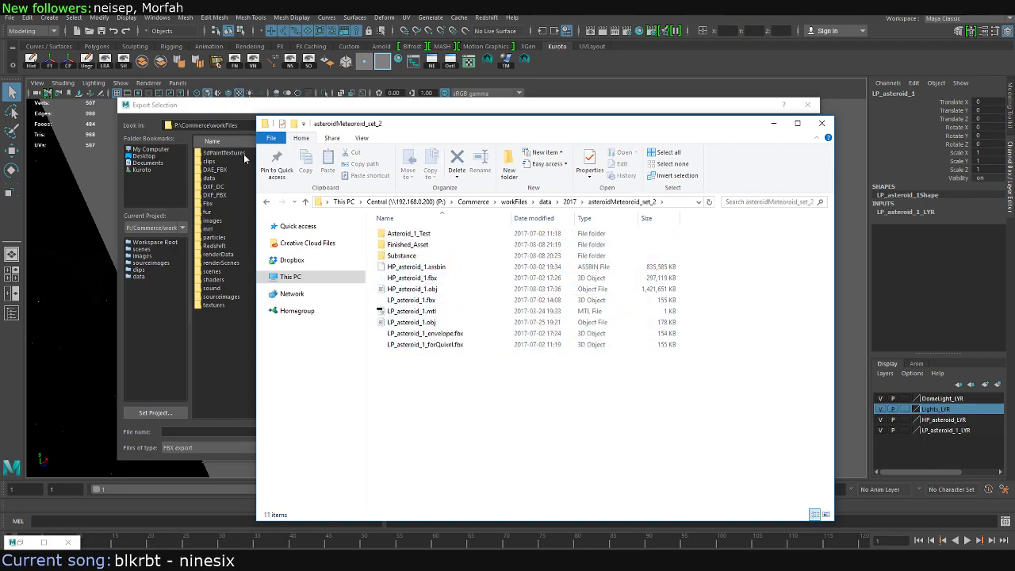
click(219, 340)
Browse the export dialog to data\2017\asteroidMeteoroid_set_2\Finished_Asset
double_click(212, 178)
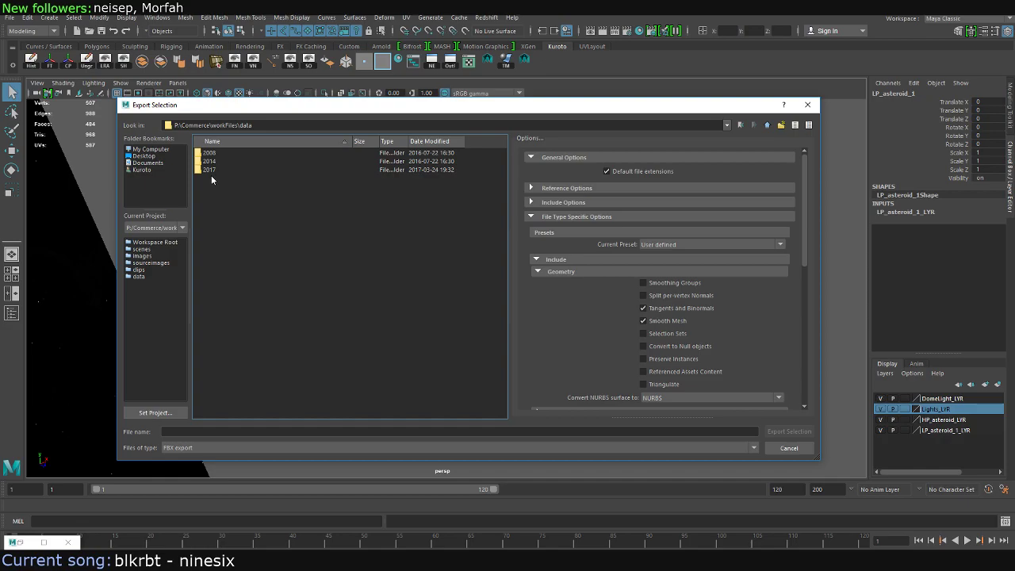
double_click(222, 170)
double_click(225, 161)
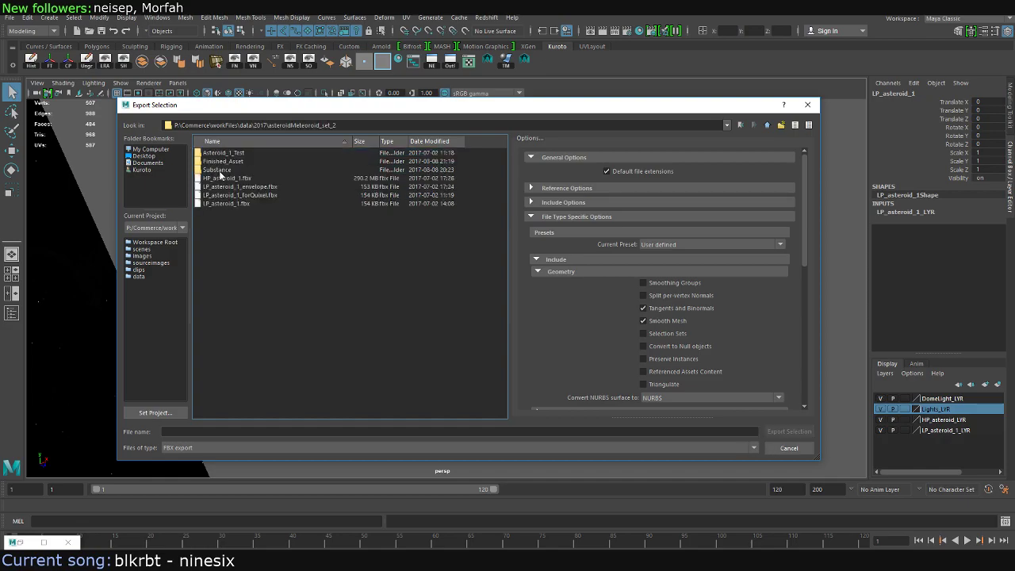
click(224, 153)
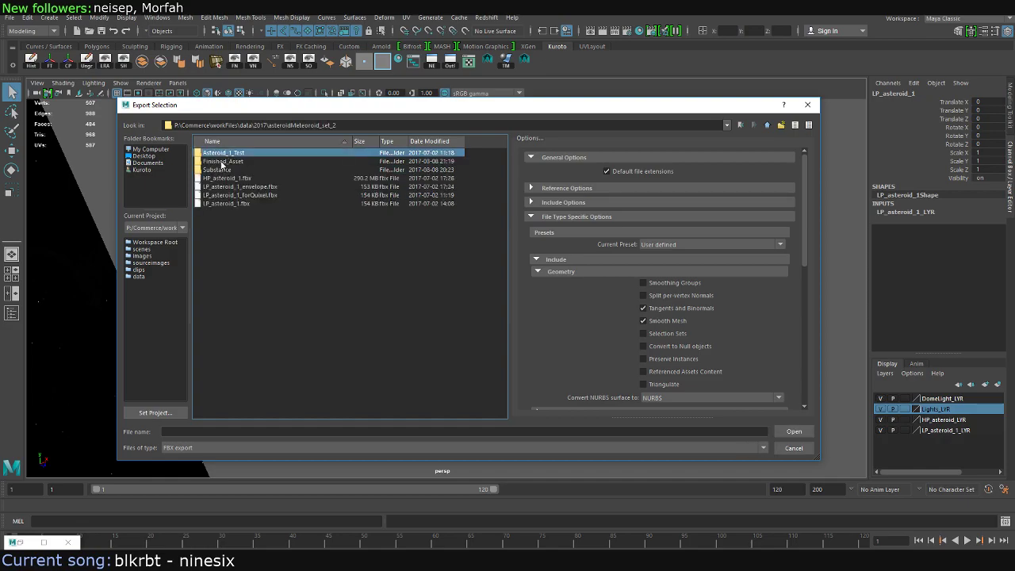
double_click(221, 163)
Export the selection as Asteroid_1 with FBX export file type, then close the warnings window
click(194, 449)
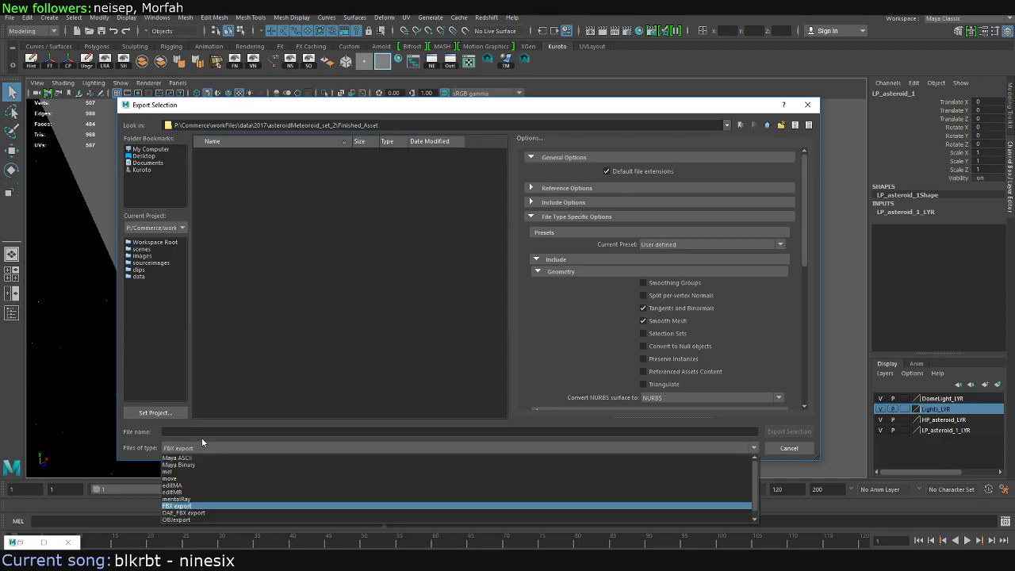
click(206, 432)
text(Asteroid_1)
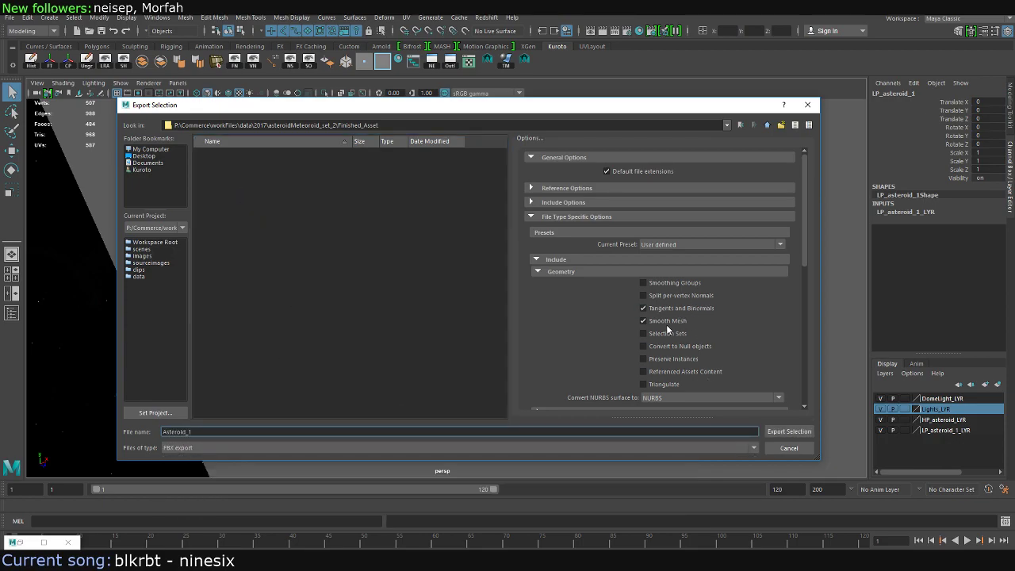
scroll(794, 282, down, 3)
scroll(792, 317, down, 2)
scroll(788, 330, down, 1)
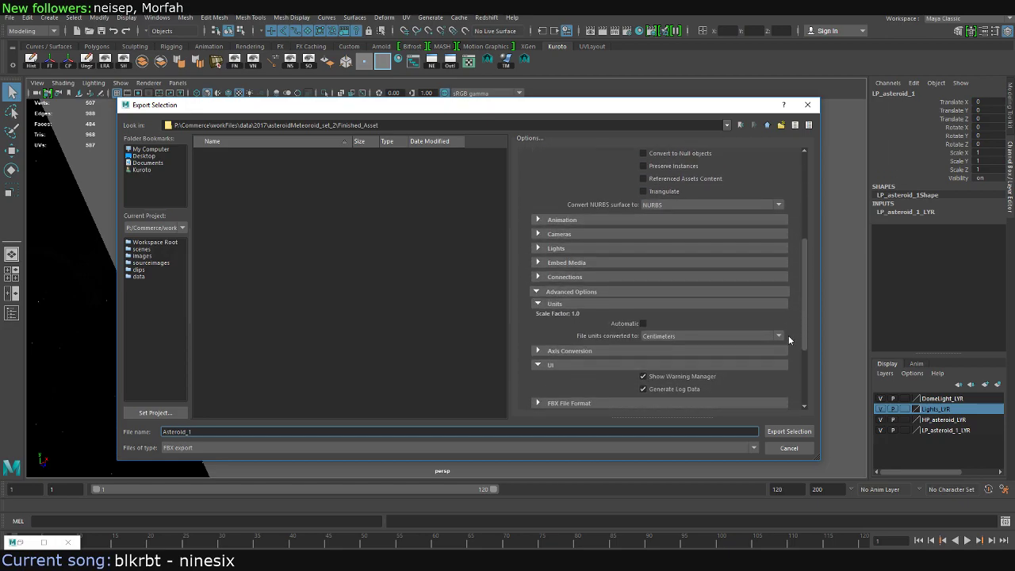
scroll(789, 341, down, 1)
scroll(787, 347, up, 10)
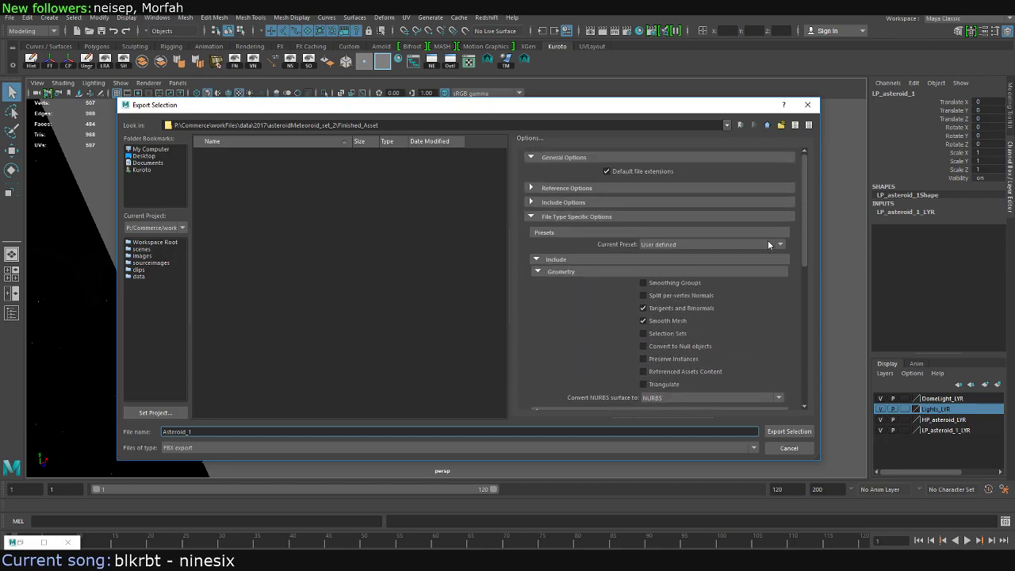
click(784, 435)
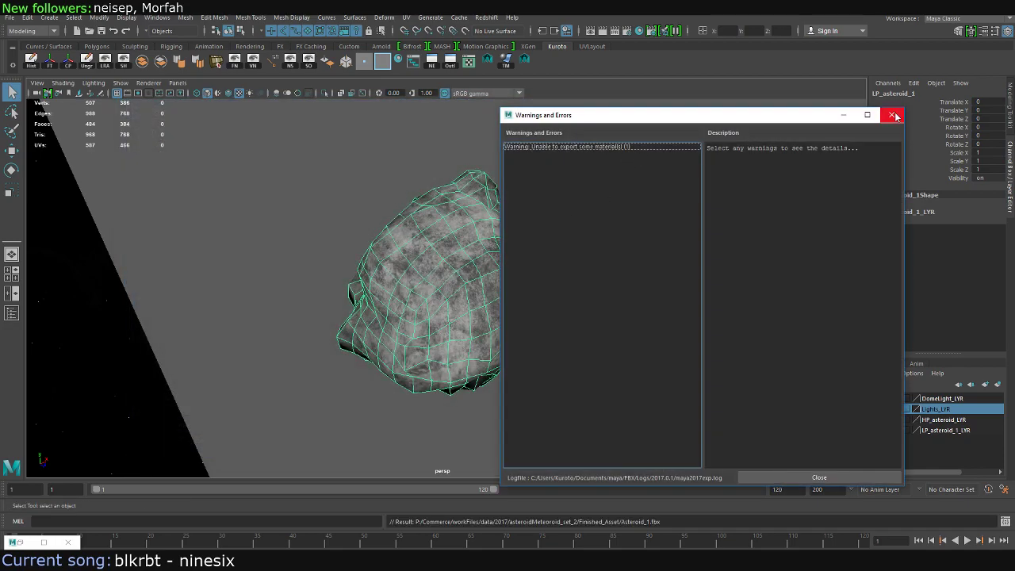
click(891, 115)
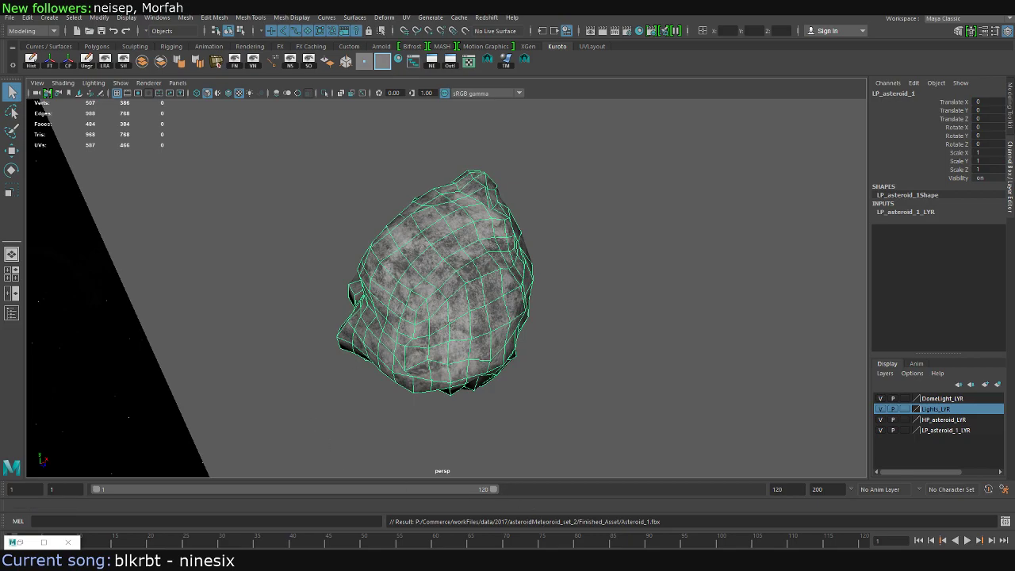
In Unity, select the textured asteroid and rotate it to a new orientation
click(524, 515)
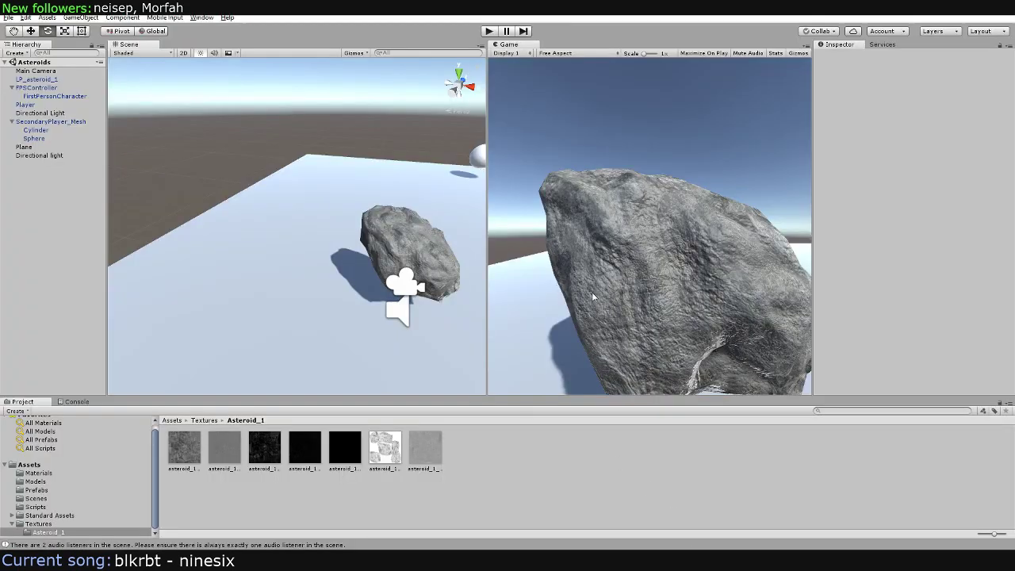
click(409, 250)
key(e)
mouse_move(416, 219)
mouse_down()
mouse_move(432, 244)
mouse_move(411, 272)
mouse_move(359, 272)
mouse_move(431, 239)
mouse_move(407, 227)
mouse_move(429, 270)
mouse_move(416, 265)
mouse_up()
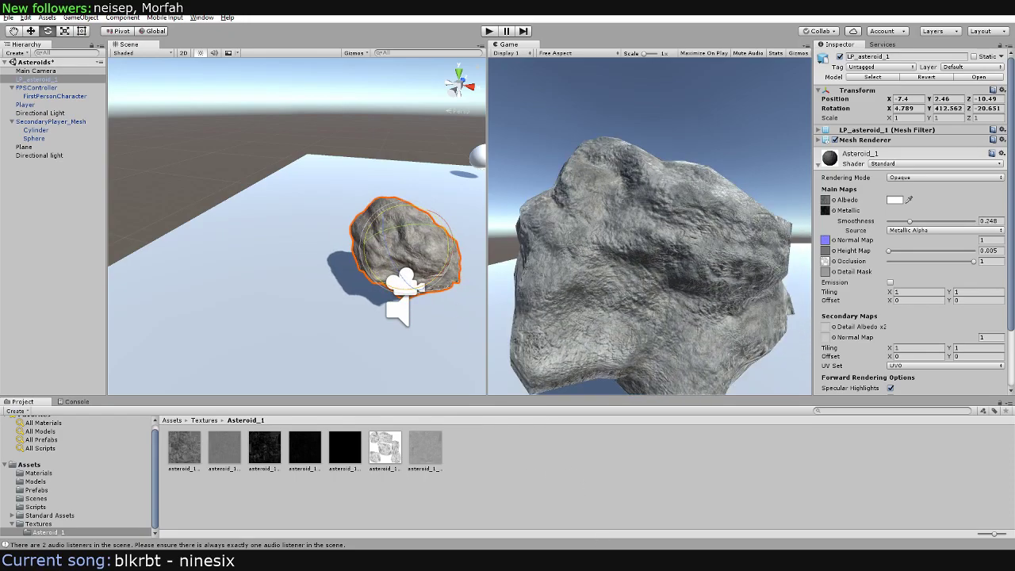
Glance at the asteroid_1_metallic texture in Photoshop, then return to the asteroid in Maya
key(alt+Tab)
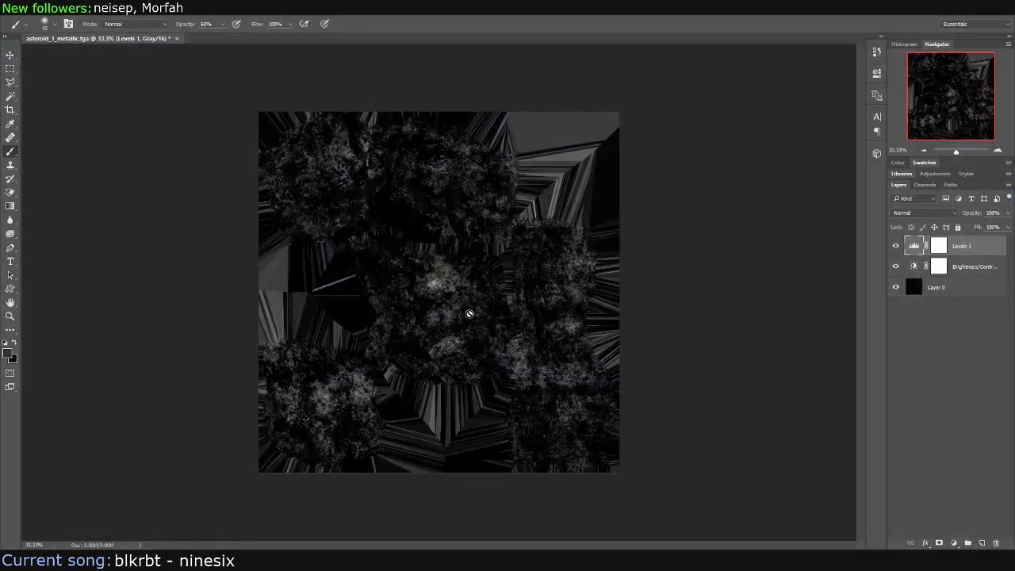
key(alt+Tab)
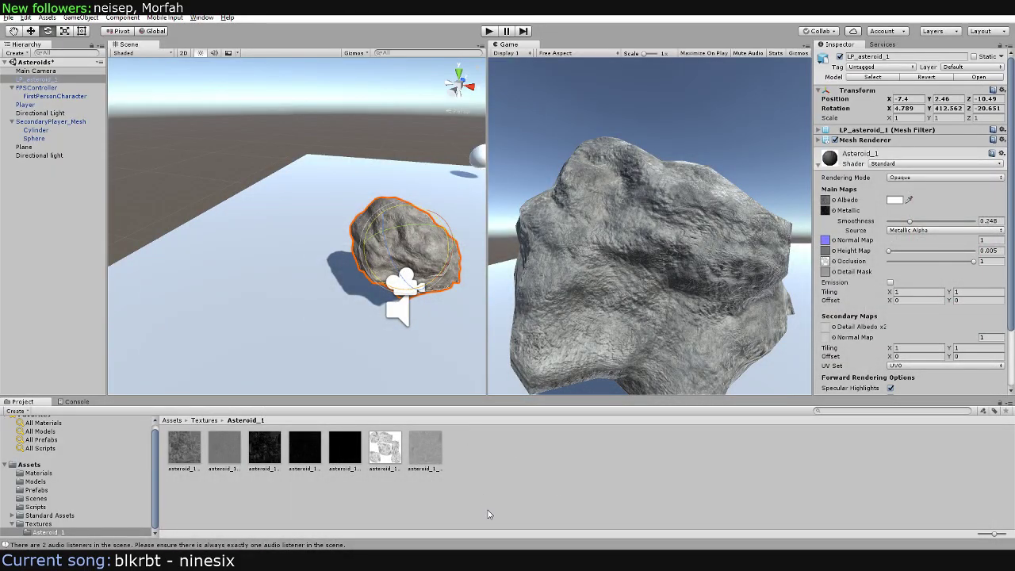
key(alt+Tab)
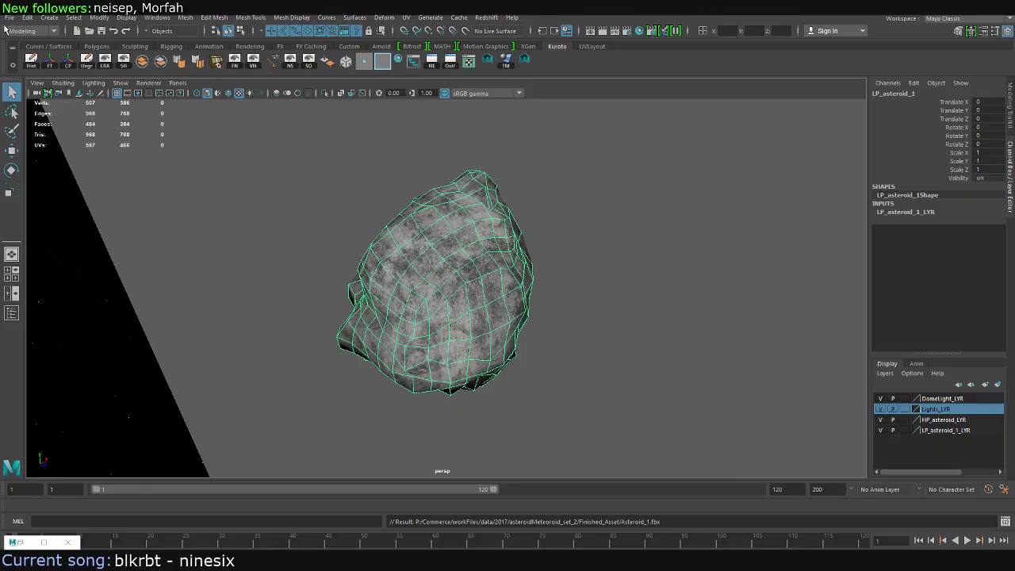
Export the selected asteroid over the existing Asteroid_1.fbx in Finished_Asset
click(9, 17)
mouse_move(50, 189)
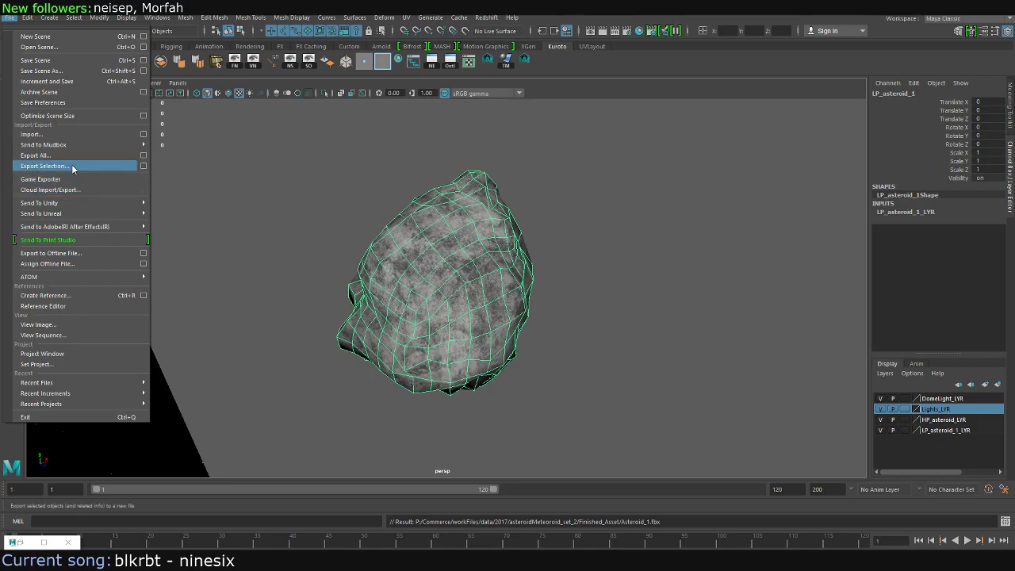
click(72, 168)
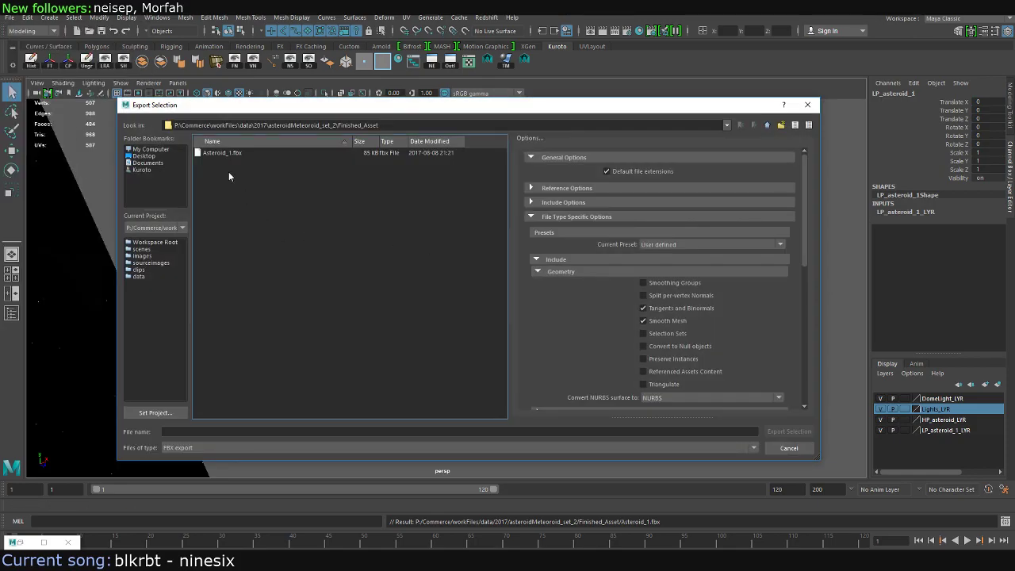
double_click(225, 153)
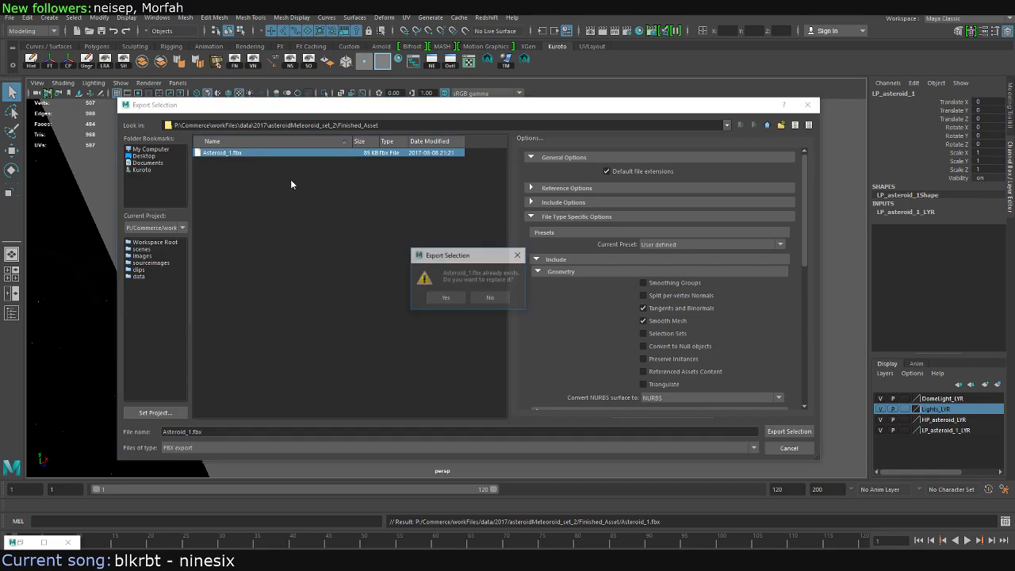
click(452, 296)
Read the export warning about the material becoming a grey Lambert, then close the warnings
click(539, 148)
drag(678, 116, 548, 104)
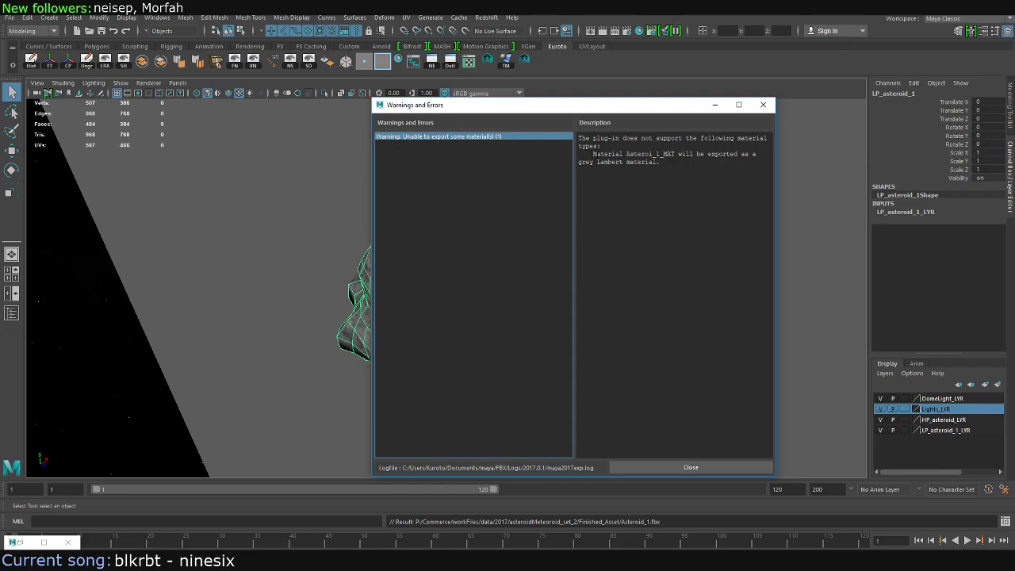
drag(594, 154, 611, 162)
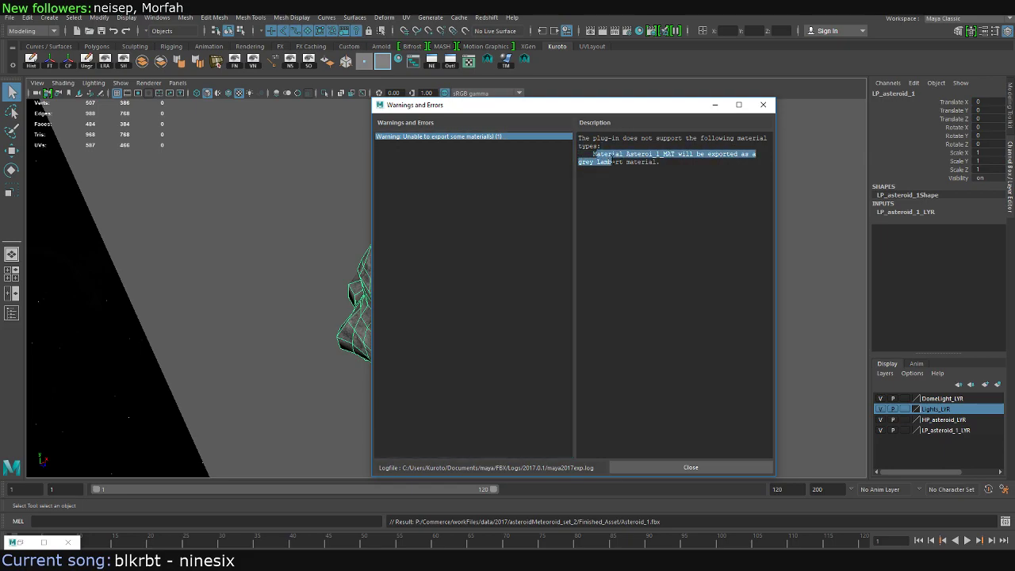
click(617, 161)
drag(649, 162, 583, 138)
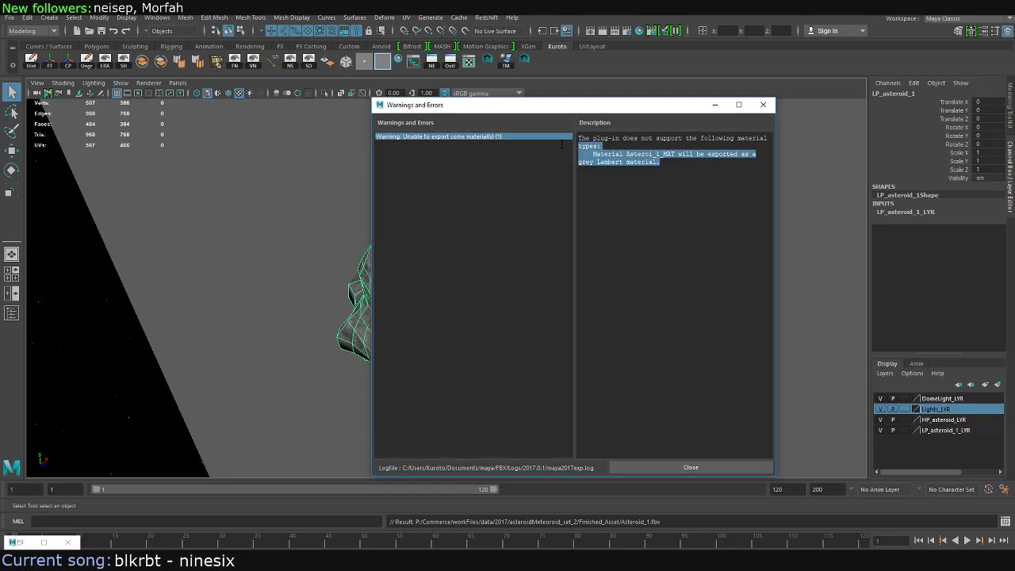
click(670, 182)
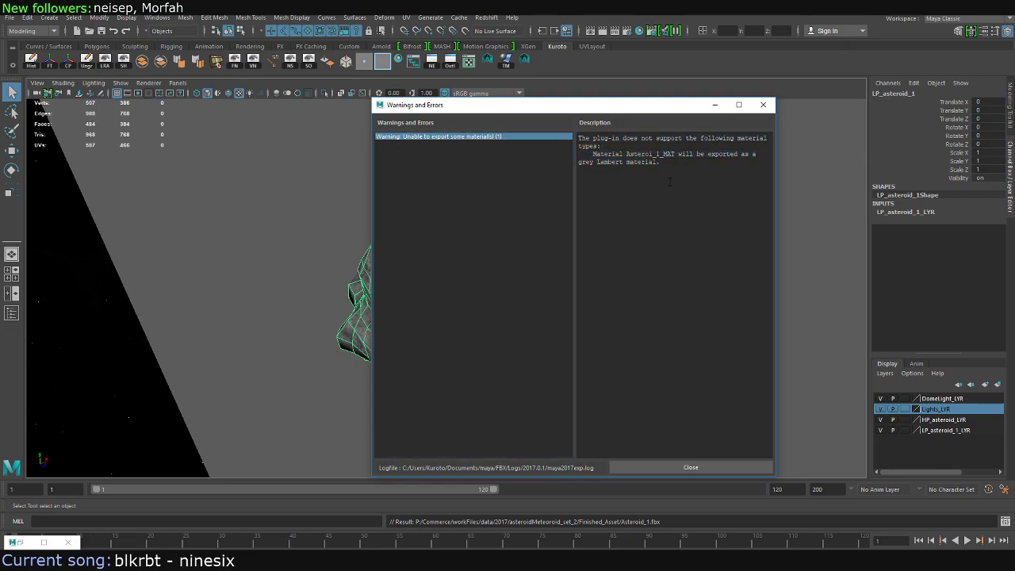
click(642, 469)
click(9, 18)
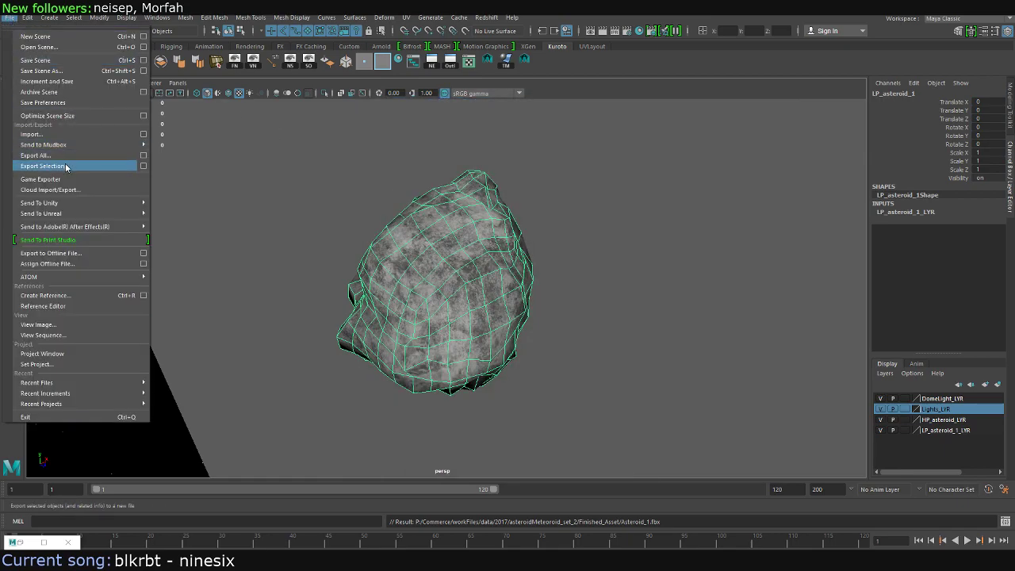
Export the selected asteroid in OBJexport format as Asteroid_1.obj into Finished_Asset
click(67, 168)
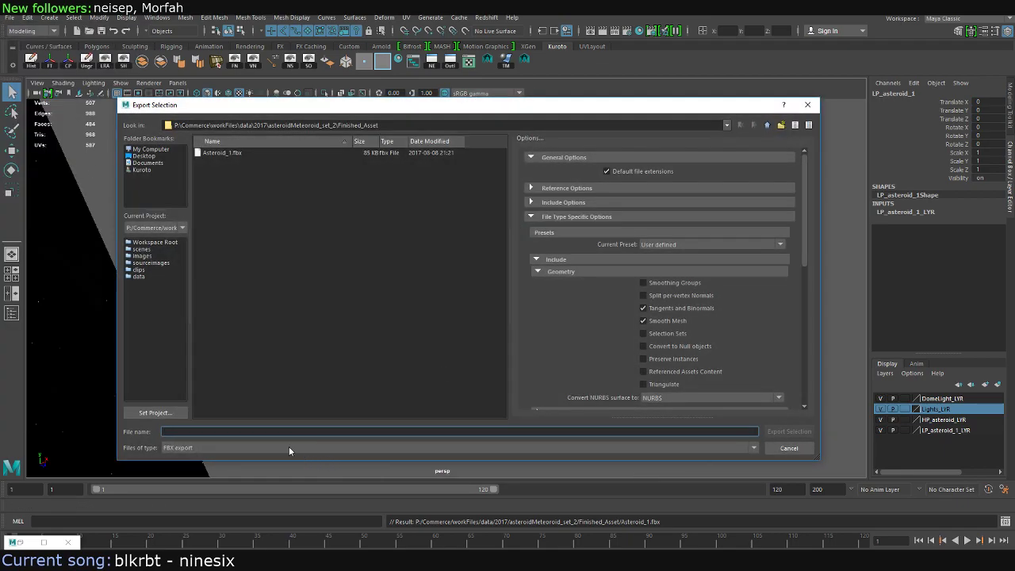
click(289, 448)
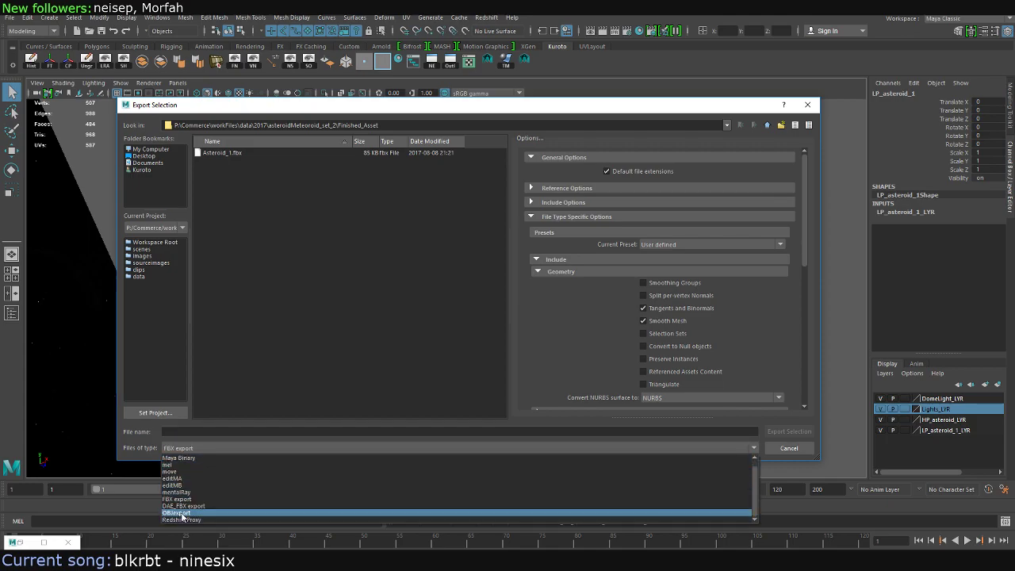
click(179, 514)
click(228, 431)
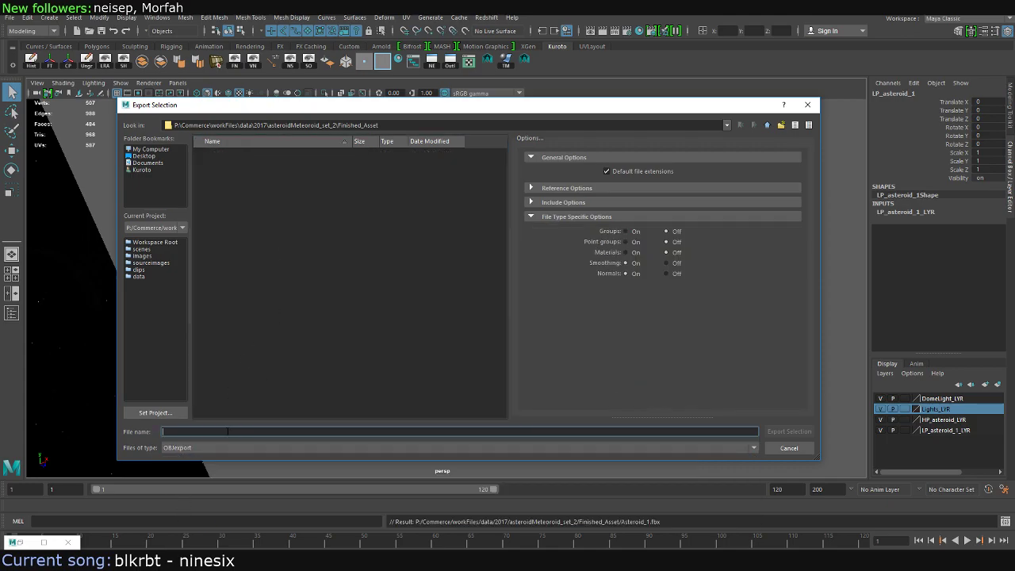
text(Asteroid_1)
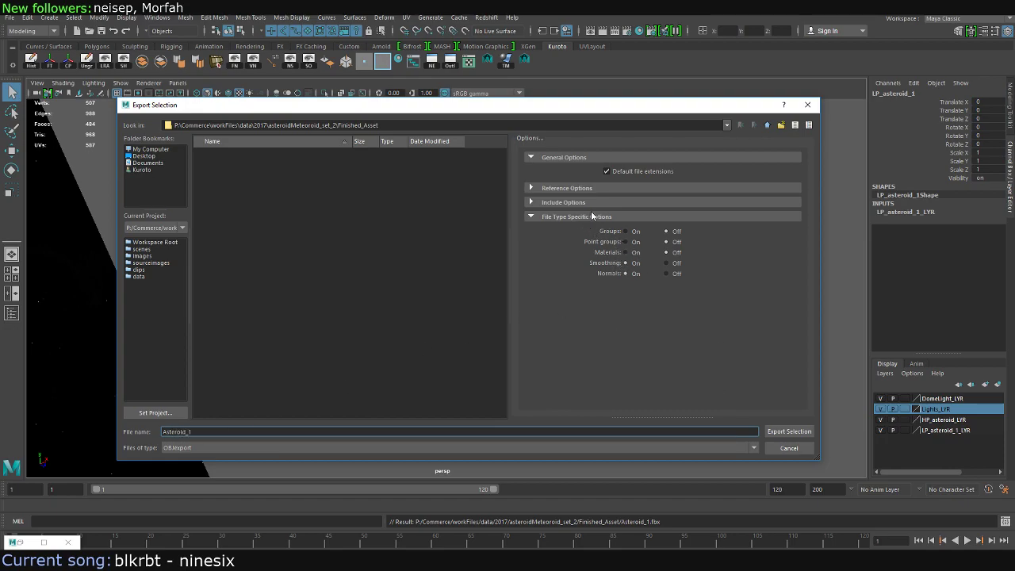
click(612, 204)
click(611, 204)
click(619, 189)
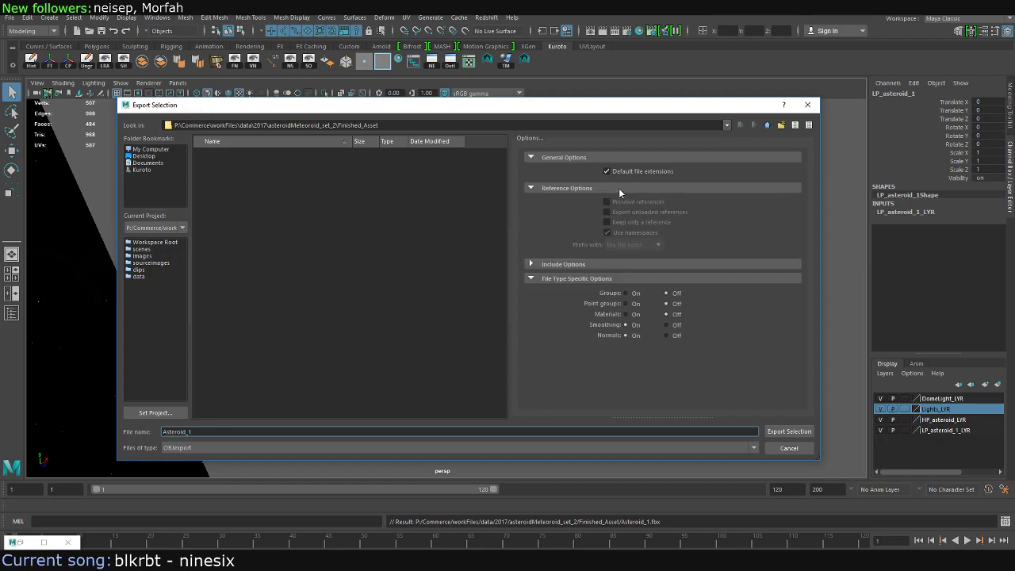
click(619, 188)
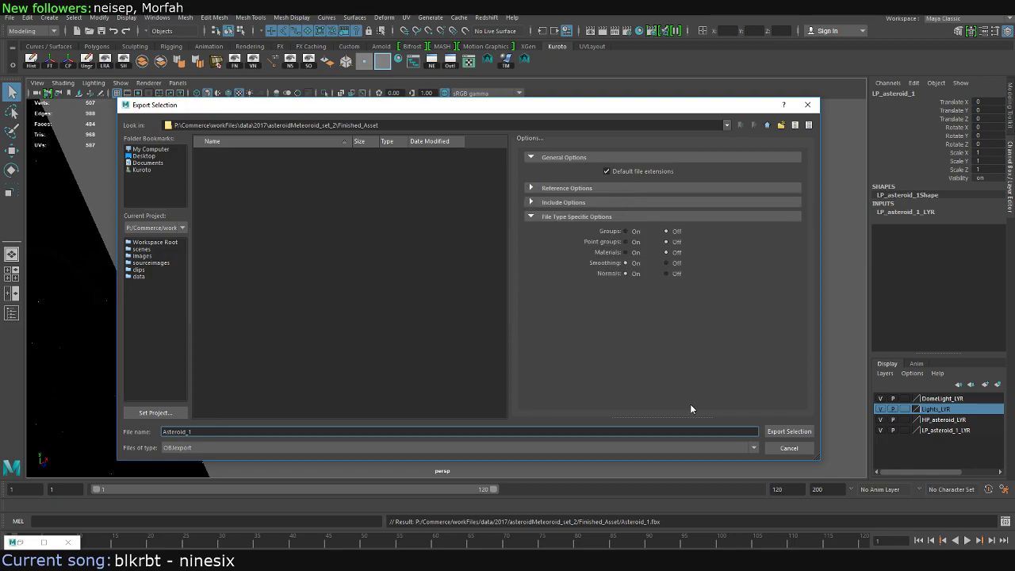
click(790, 432)
click(8, 17)
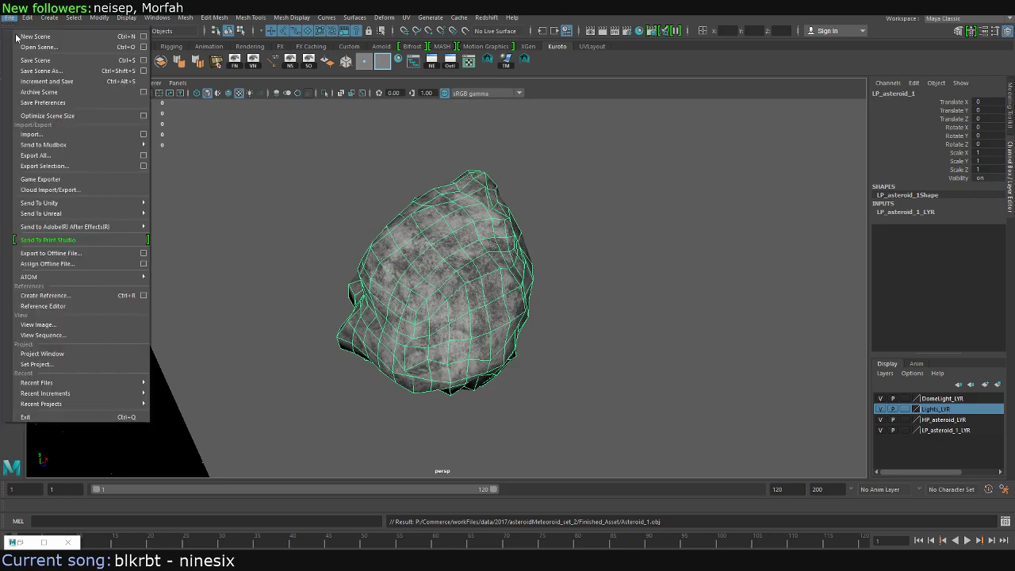
Export the asteroid with DAE_FBX export as Asteroid_1.dae and dismiss the material warning
click(45, 166)
click(198, 448)
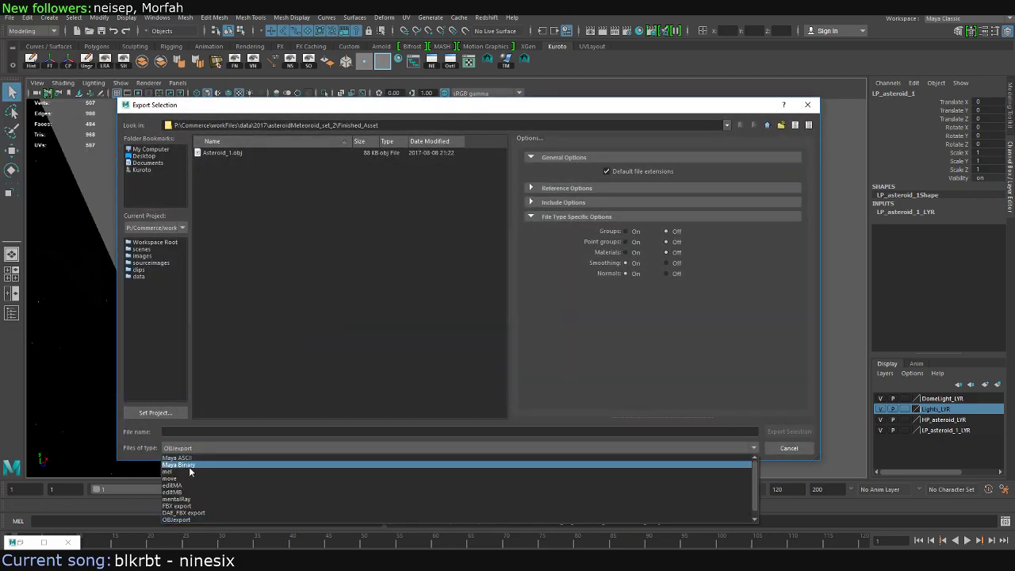
click(184, 512)
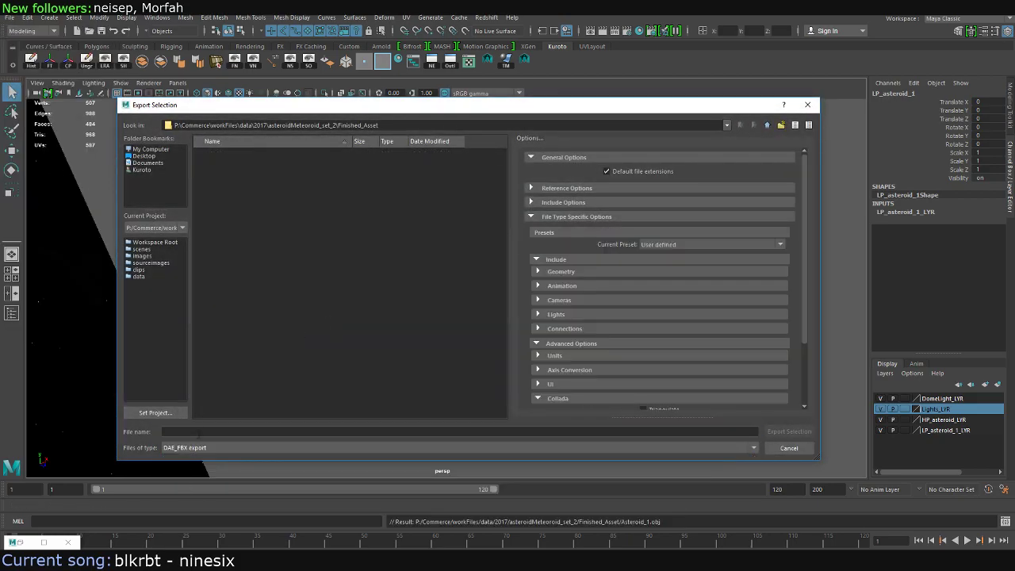
click(199, 432)
text(Asteroid_1)
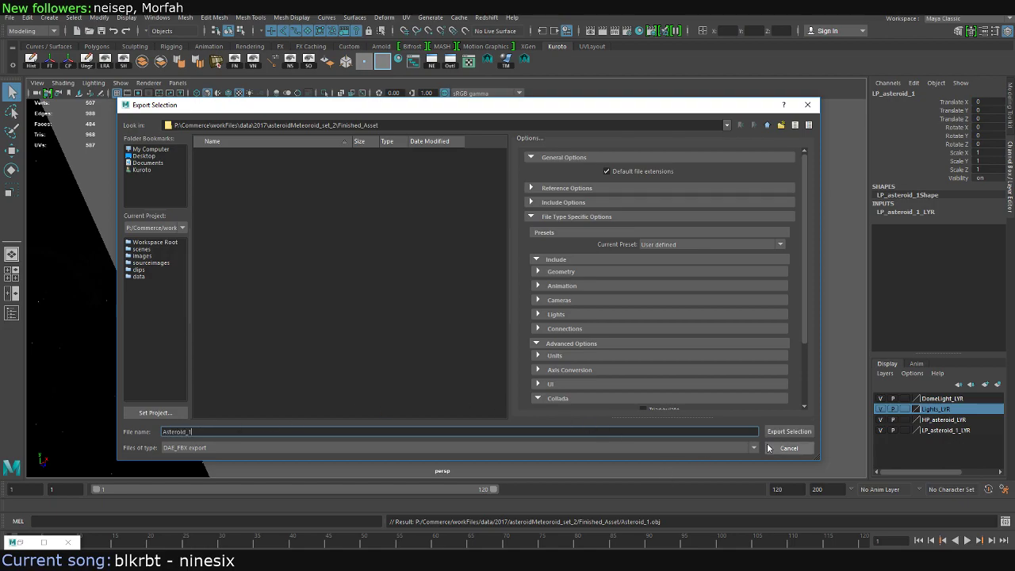
click(789, 431)
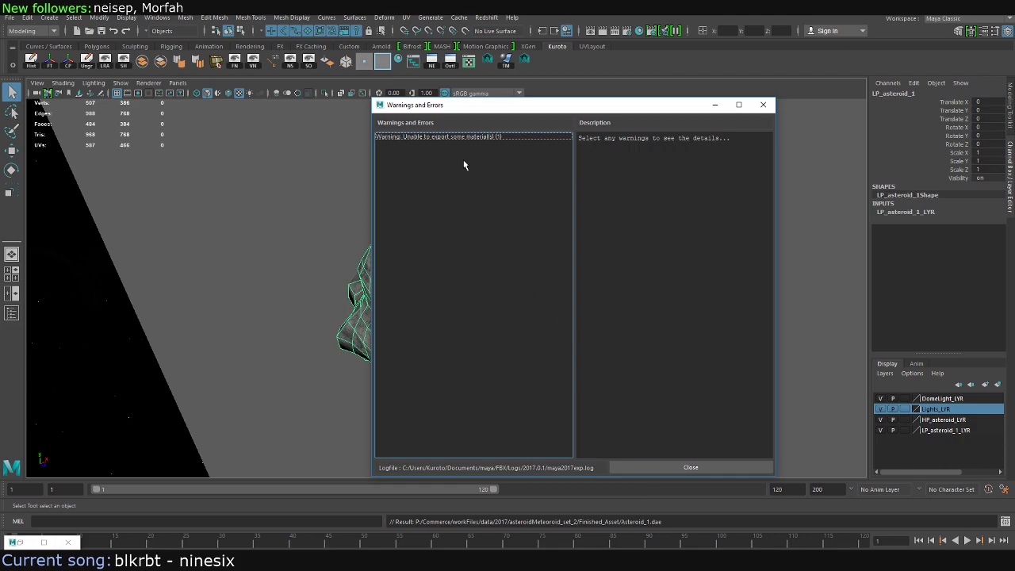
click(461, 136)
click(675, 467)
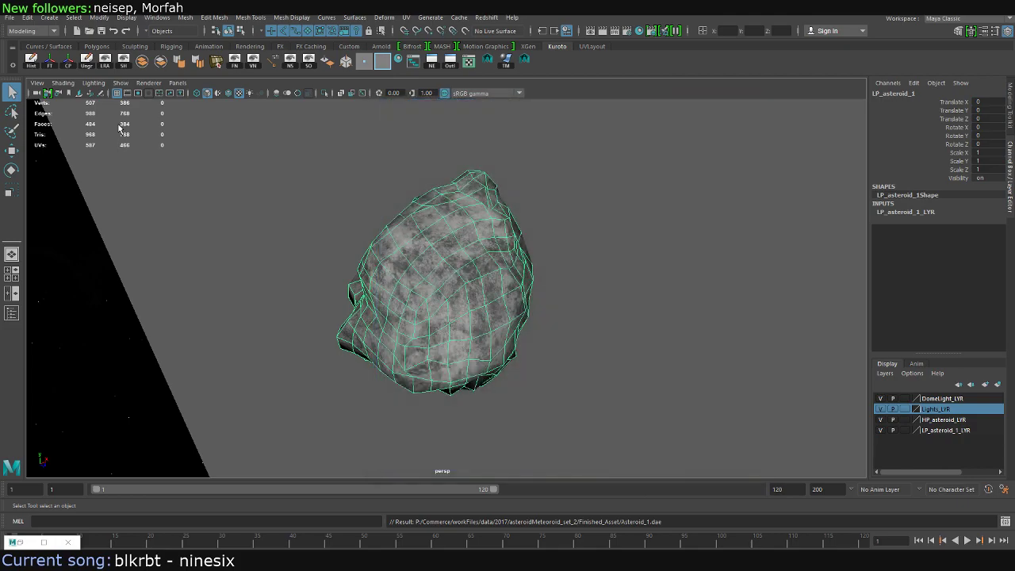
click(8, 18)
mouse_move(44, 172)
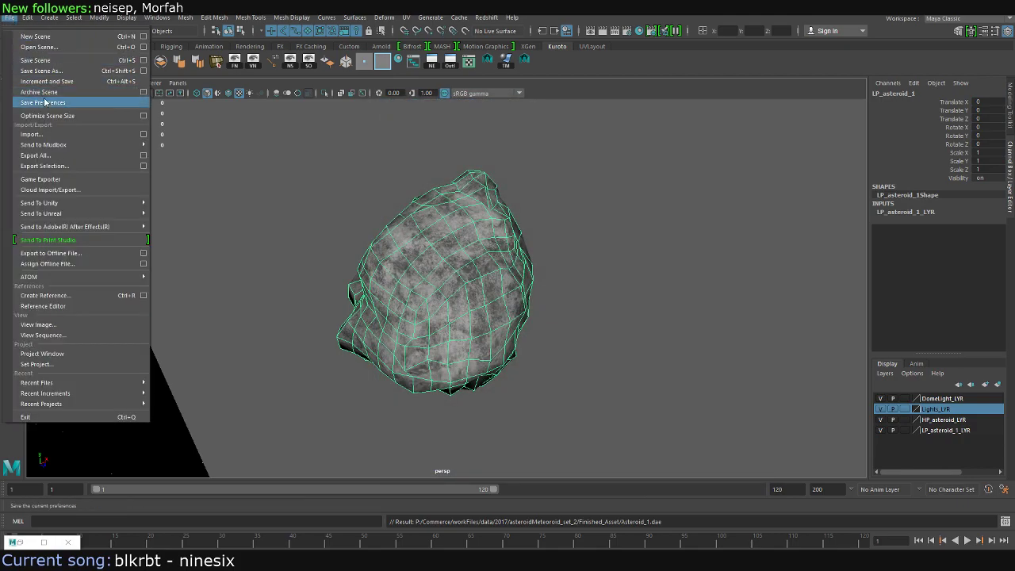
Start another export targeting Asteroid_1.dae and review its Units scale settings
click(44, 166)
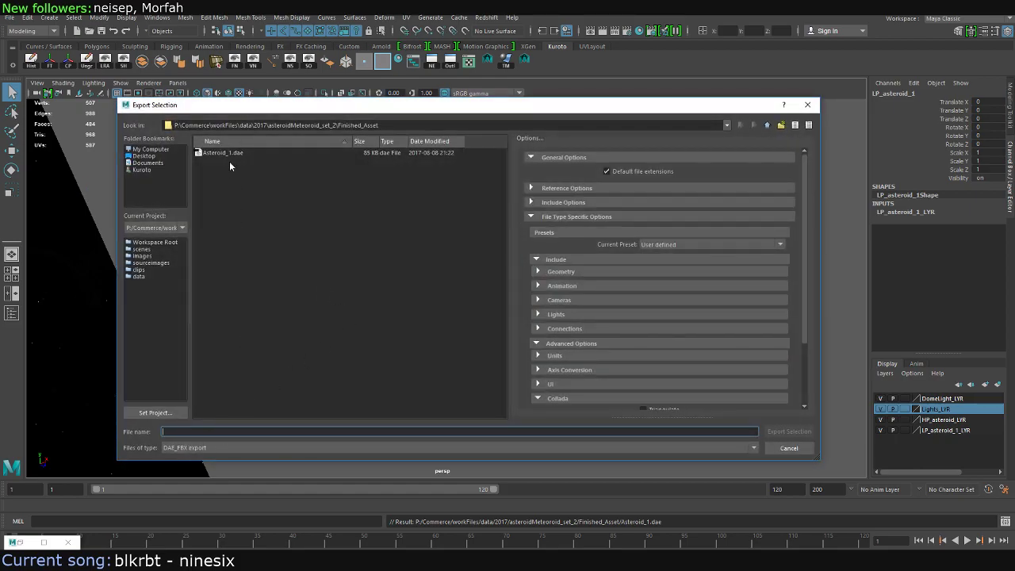
click(229, 153)
scroll(803, 254, down, 1)
scroll(802, 286, down, 2)
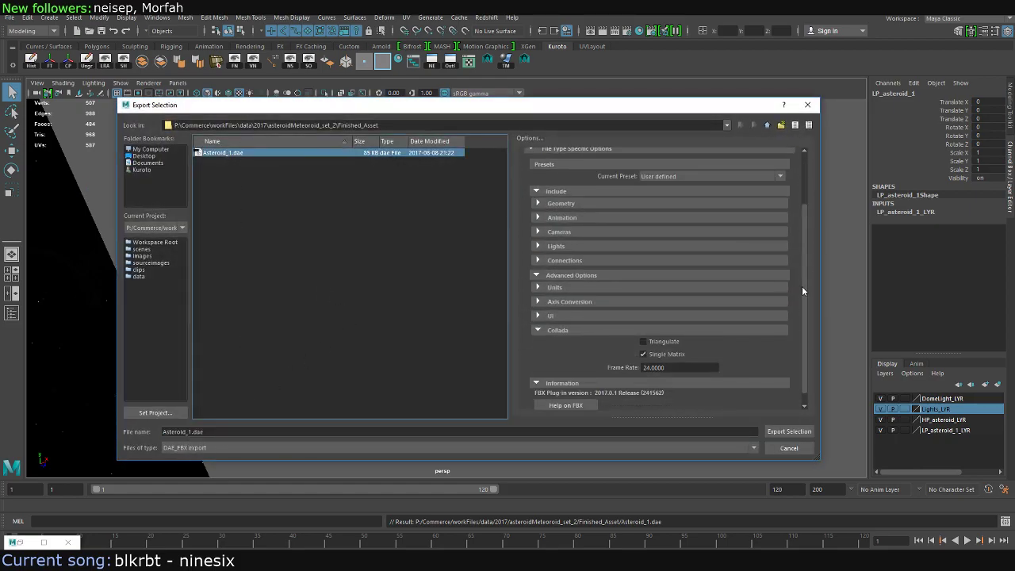
scroll(800, 293, down, 2)
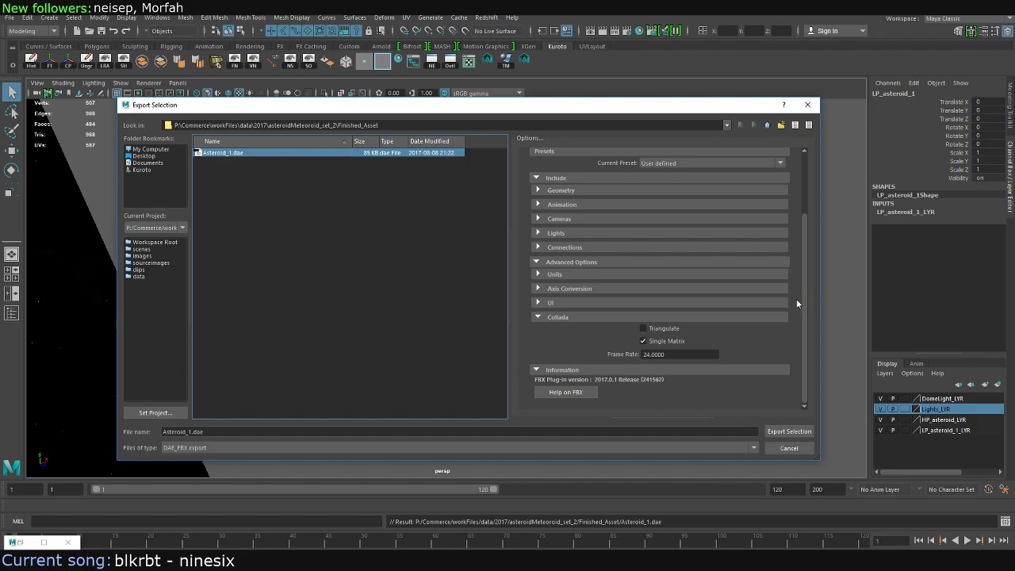
scroll(797, 304, up, 1)
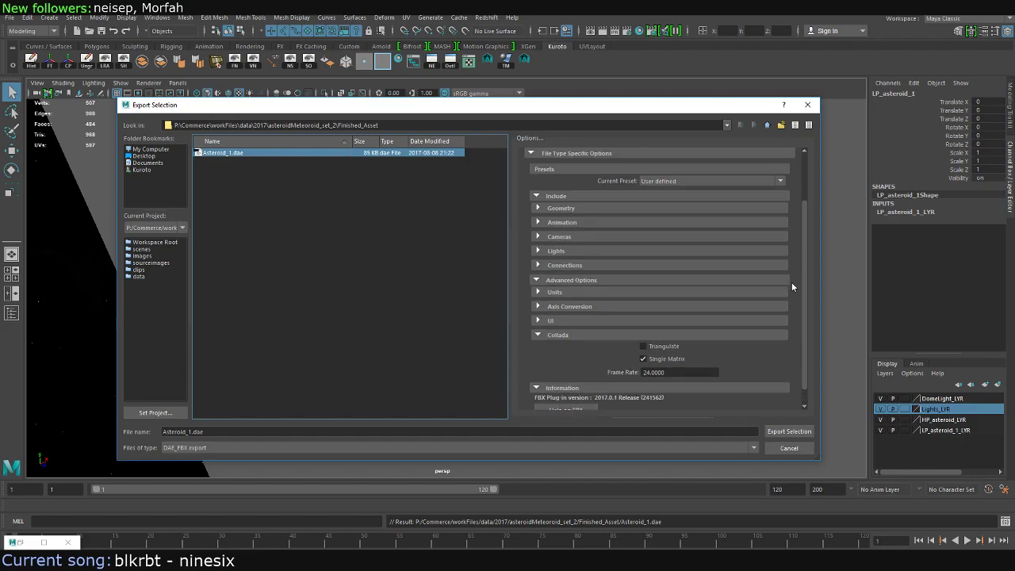
scroll(792, 282, up, 1)
click(555, 314)
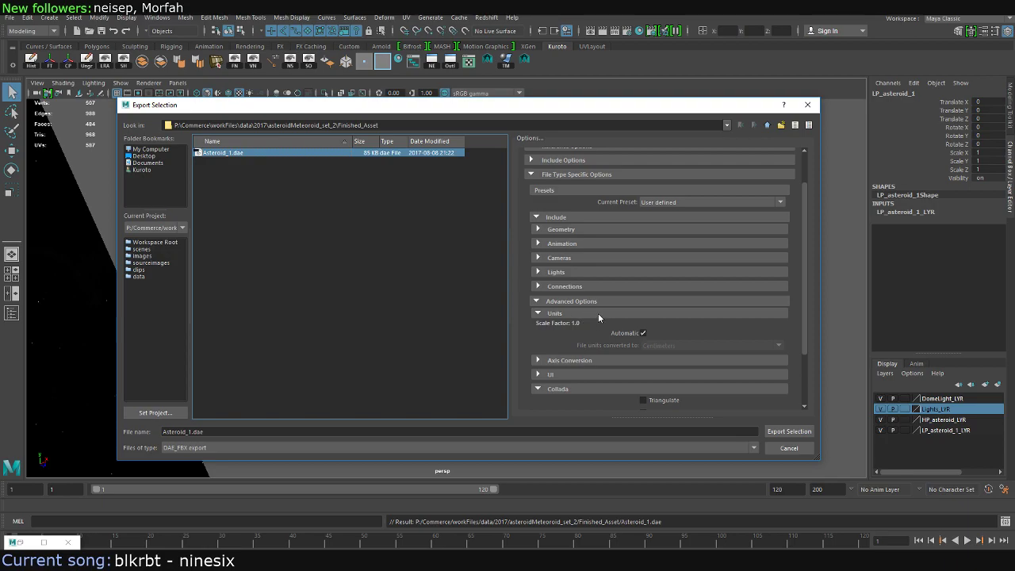
click(599, 314)
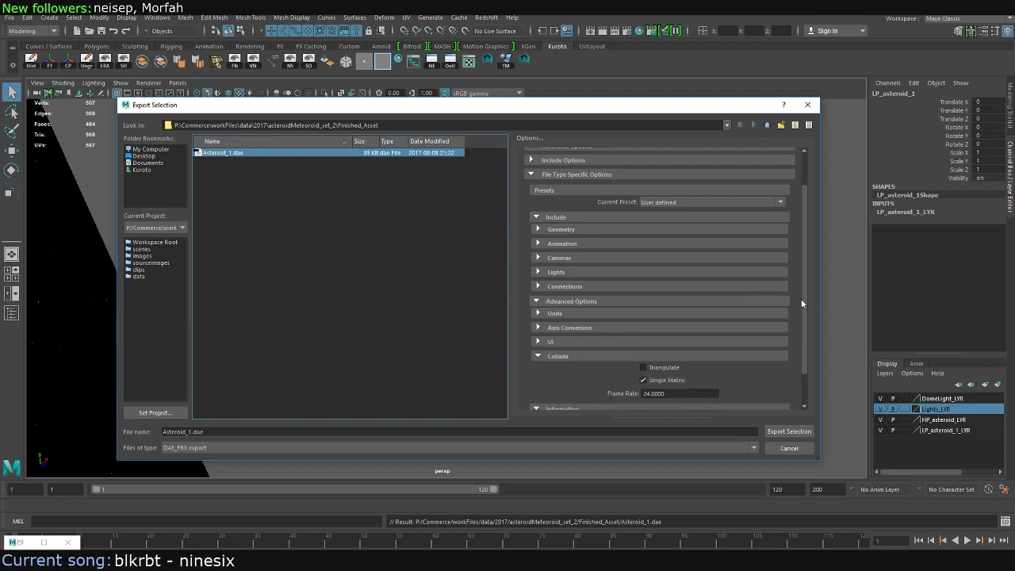
scroll(803, 285, up, 1)
Review the Include, References, Geometry, Animation, Cameras, Lights, Connections and Axis Conversion options
click(570, 203)
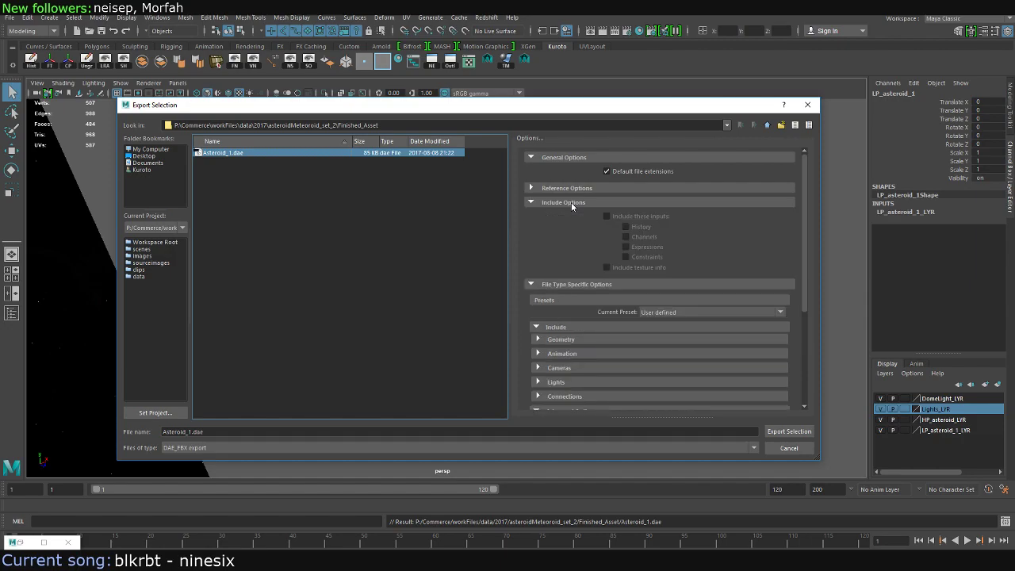
click(571, 202)
click(572, 185)
click(573, 184)
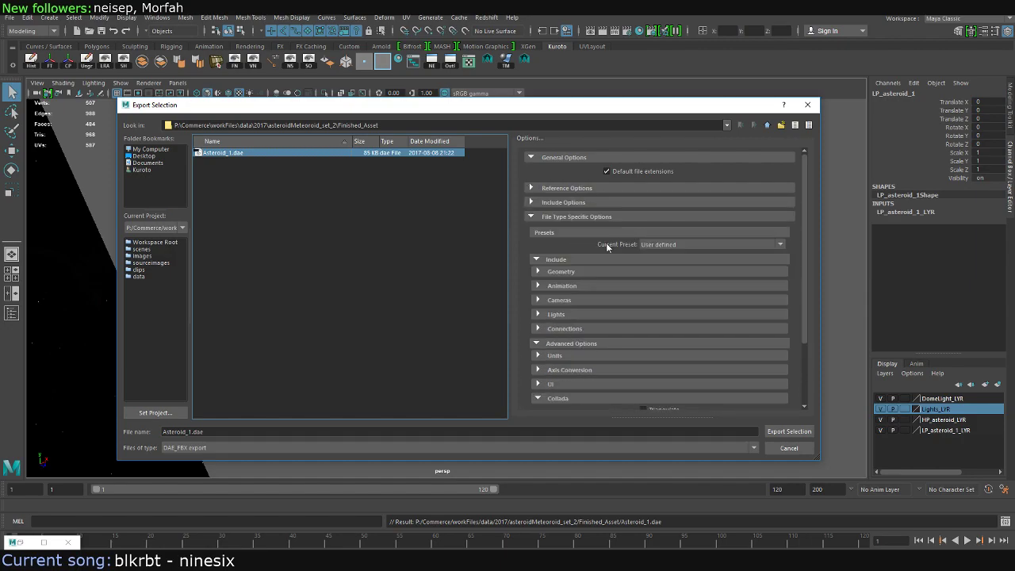
click(574, 271)
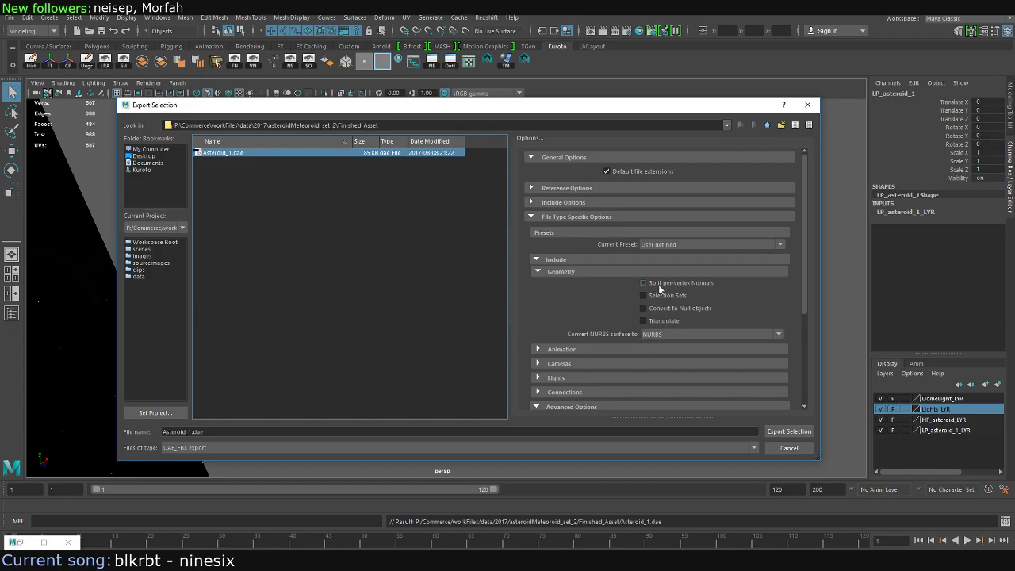
click(591, 271)
click(596, 286)
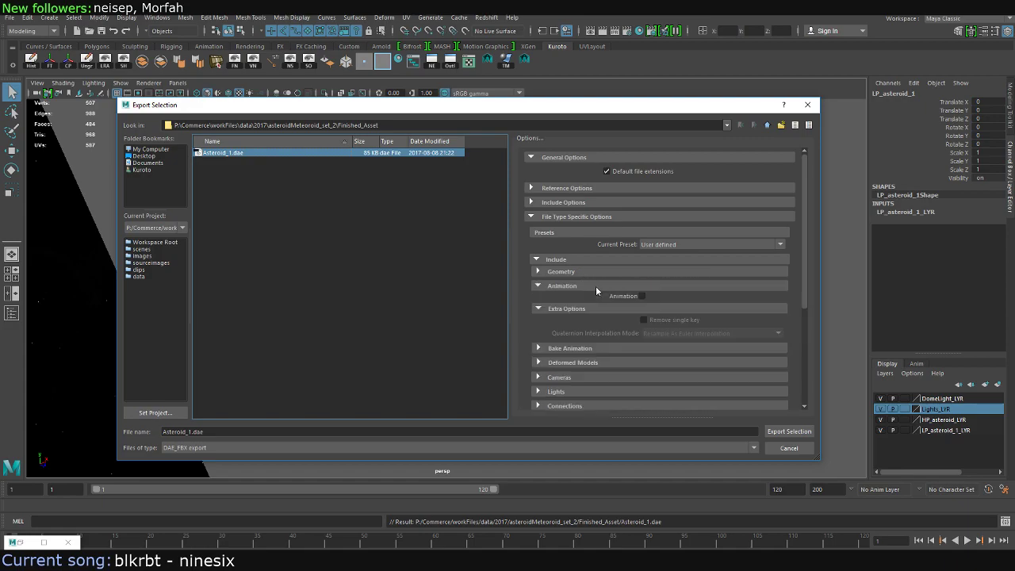
click(596, 286)
click(594, 300)
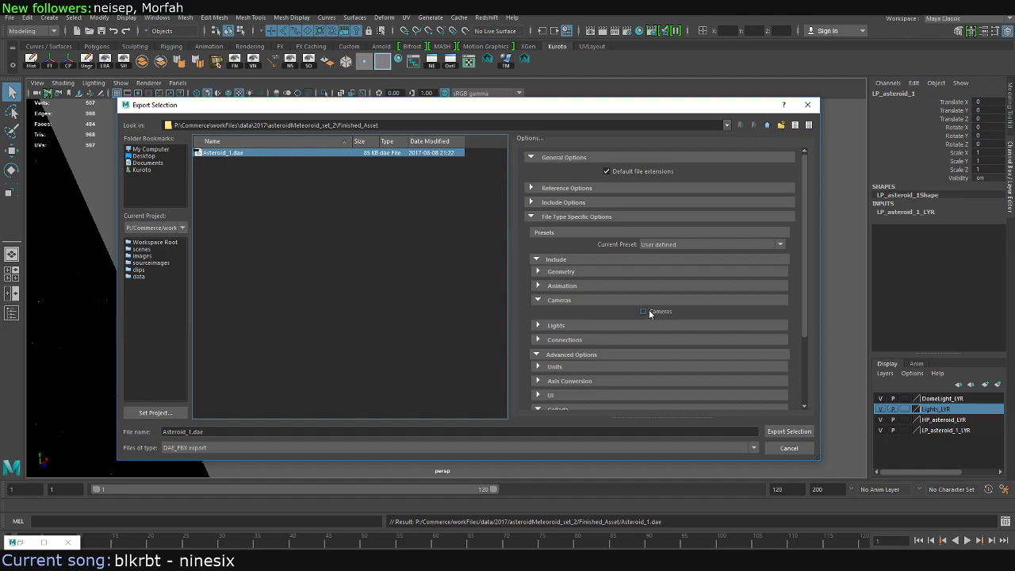
click(612, 297)
click(609, 315)
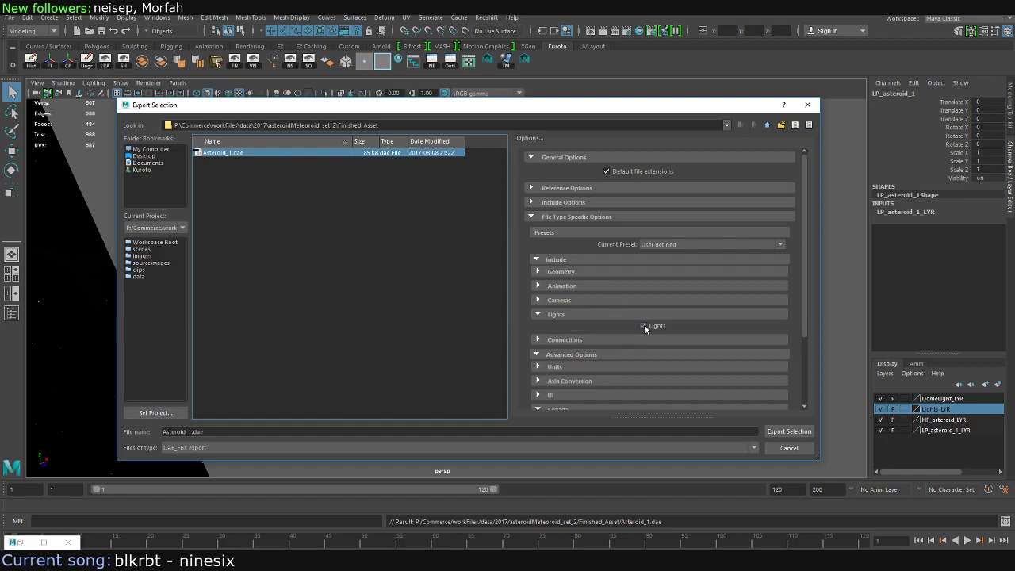
click(614, 311)
click(606, 329)
click(606, 330)
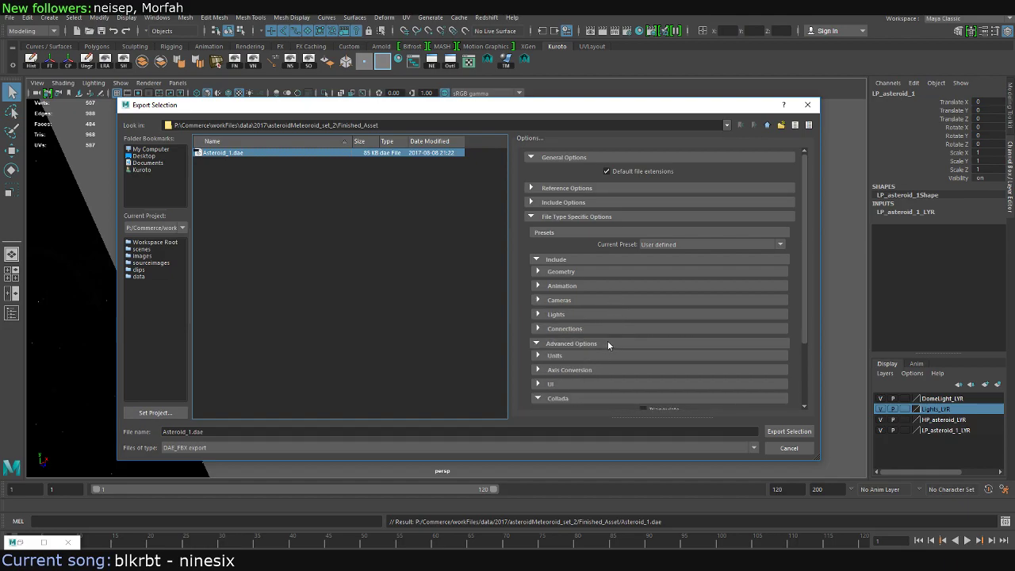
scroll(801, 349, down, 3)
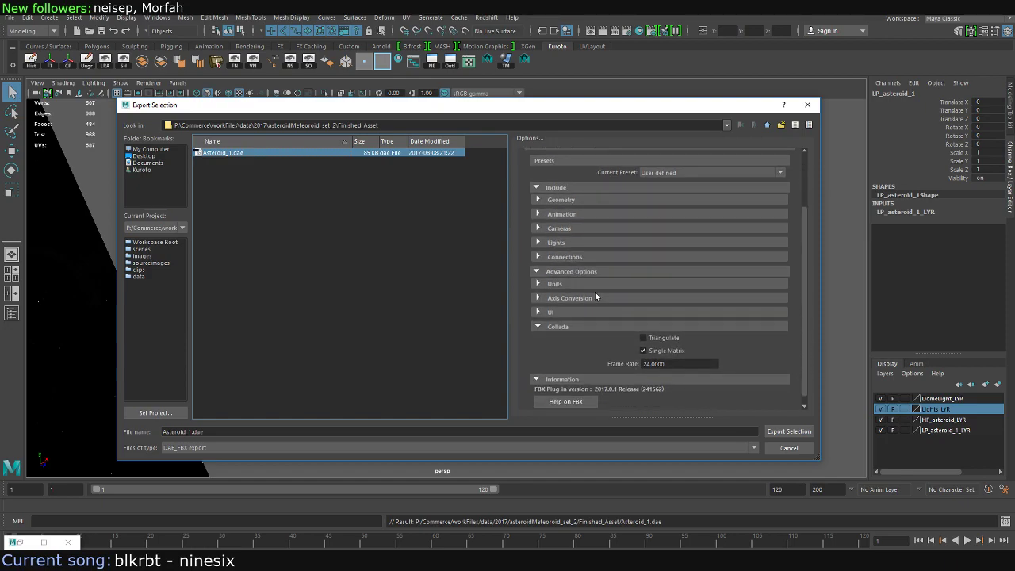
click(585, 298)
click(582, 300)
scroll(803, 342, down, 1)
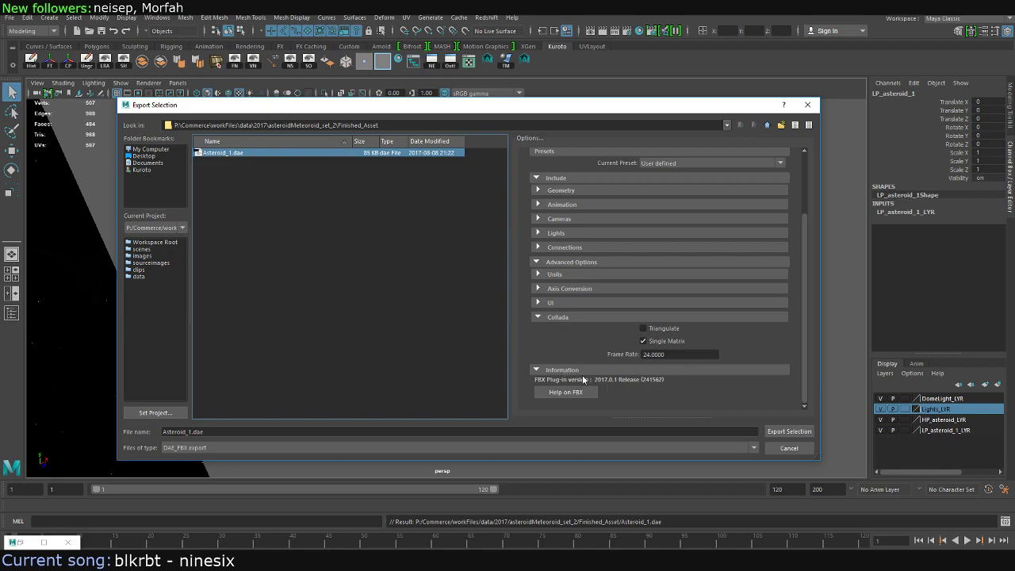
Export the asteroid as Asteroid_1.dae, confirming the overwrite and dismissing the warnings
click(771, 429)
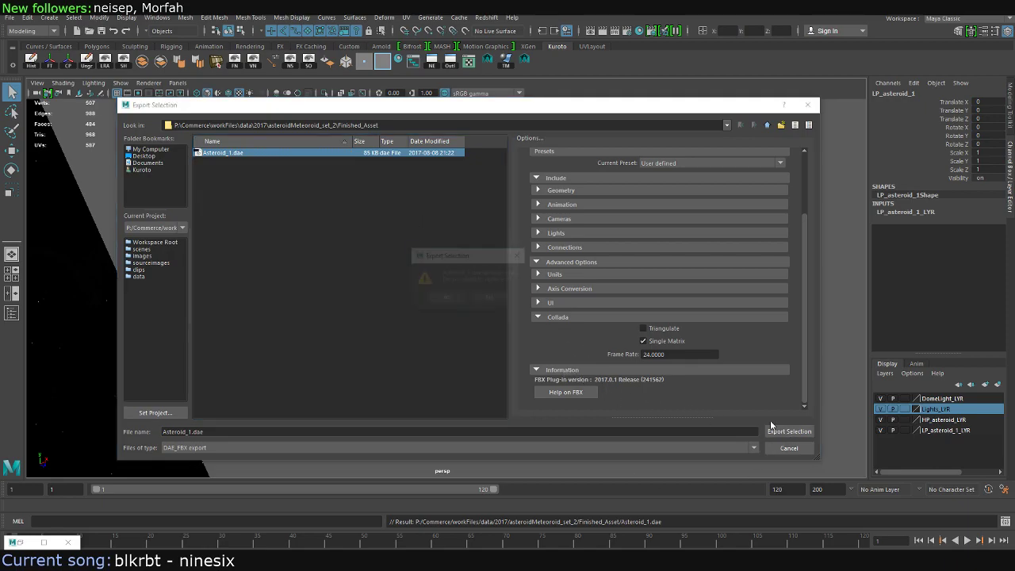
click(449, 298)
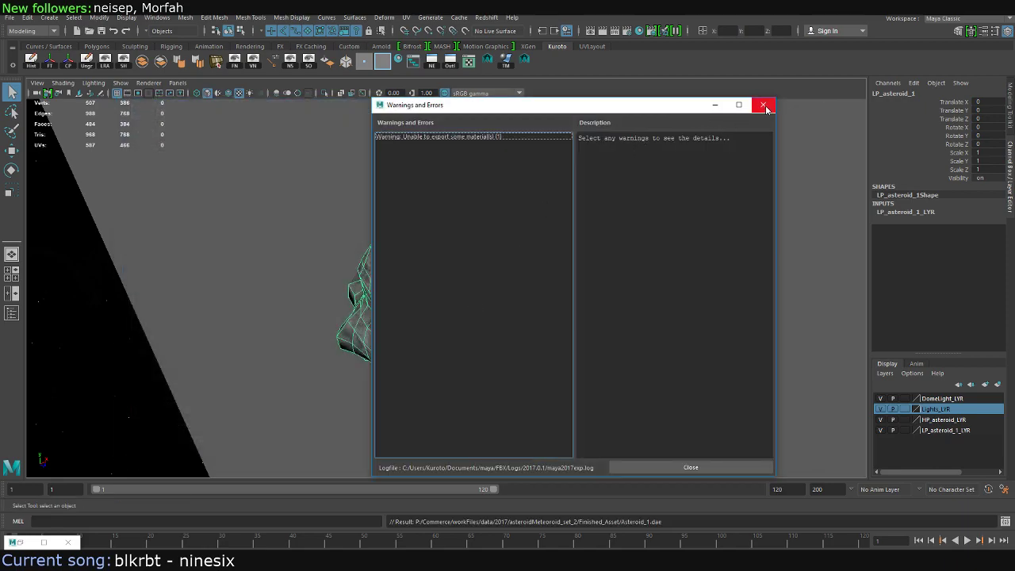
click(763, 104)
Reopen the export dialog with Maya Binary type, close it unused, and deselect the asteroid
click(10, 17)
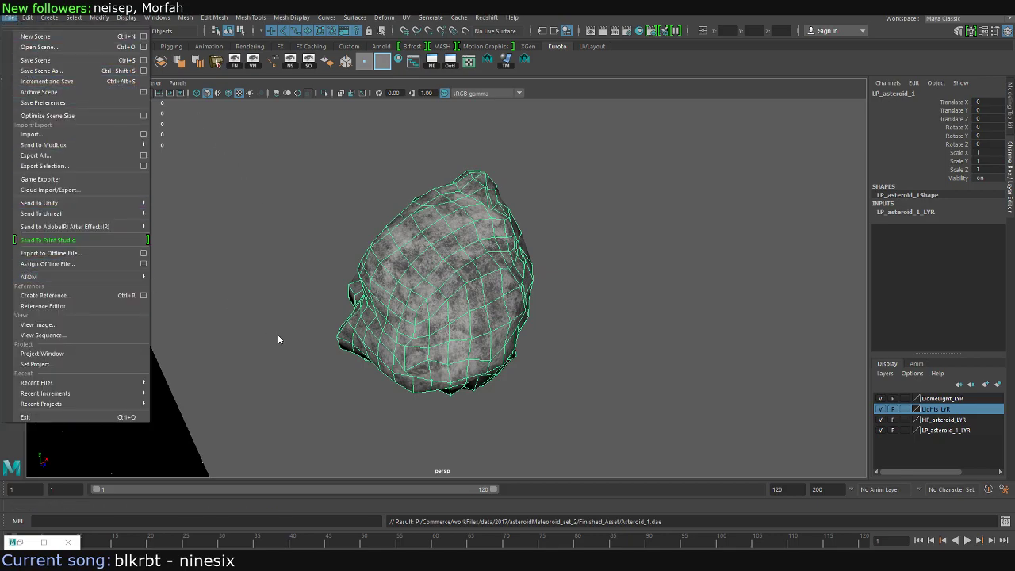
click(55, 166)
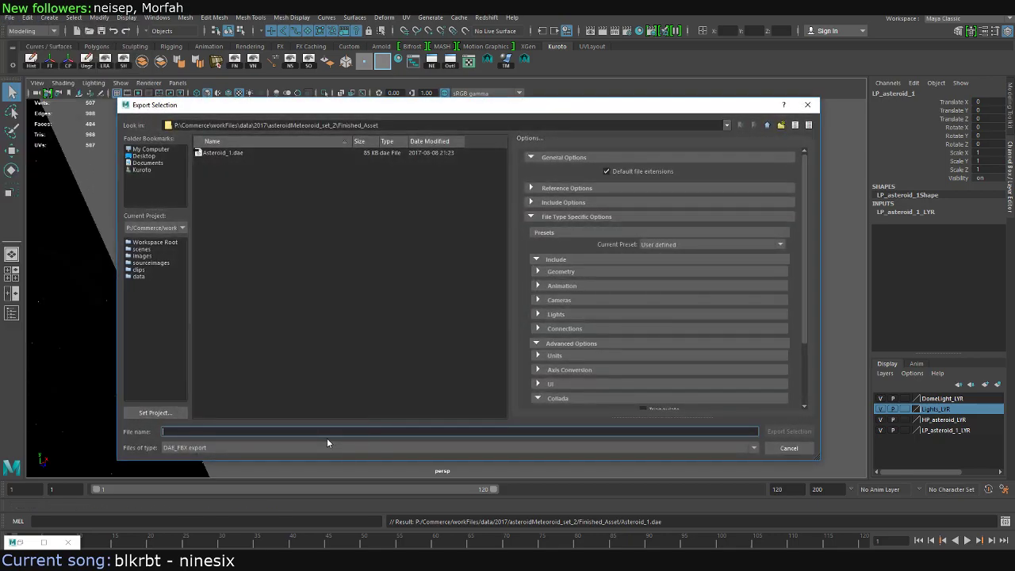
click(327, 446)
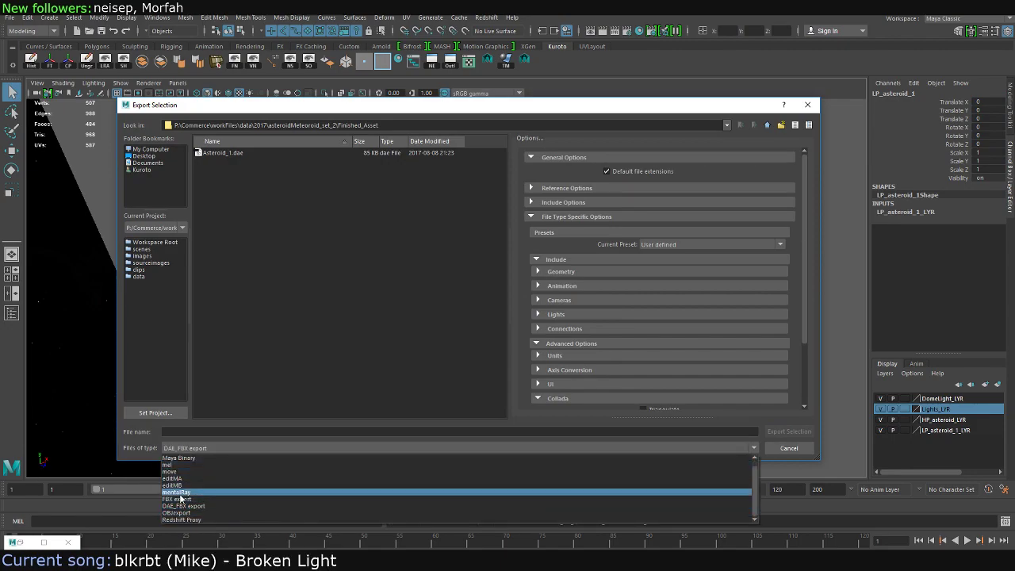
scroll(186, 482, up, 1)
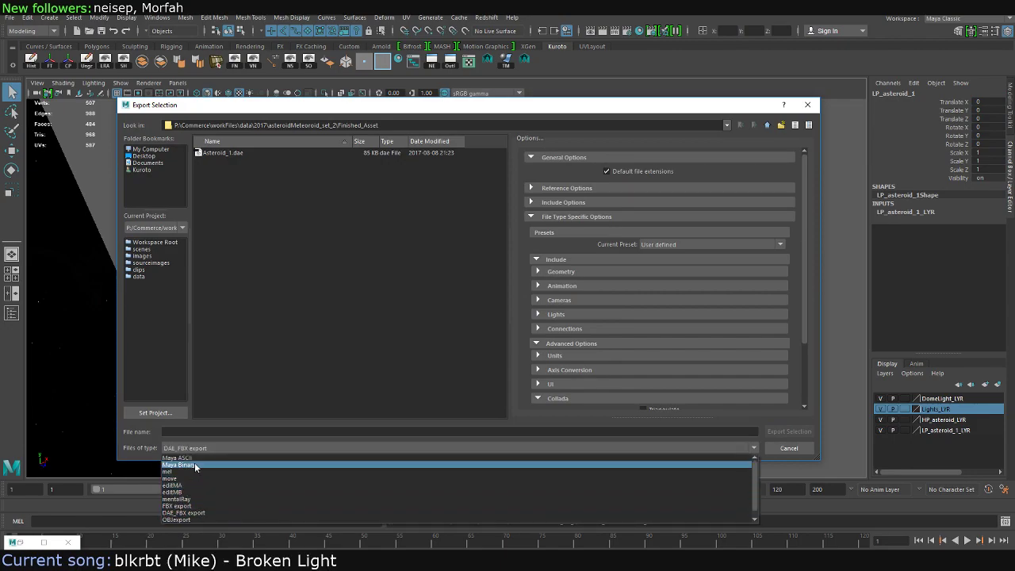
click(184, 512)
click(789, 432)
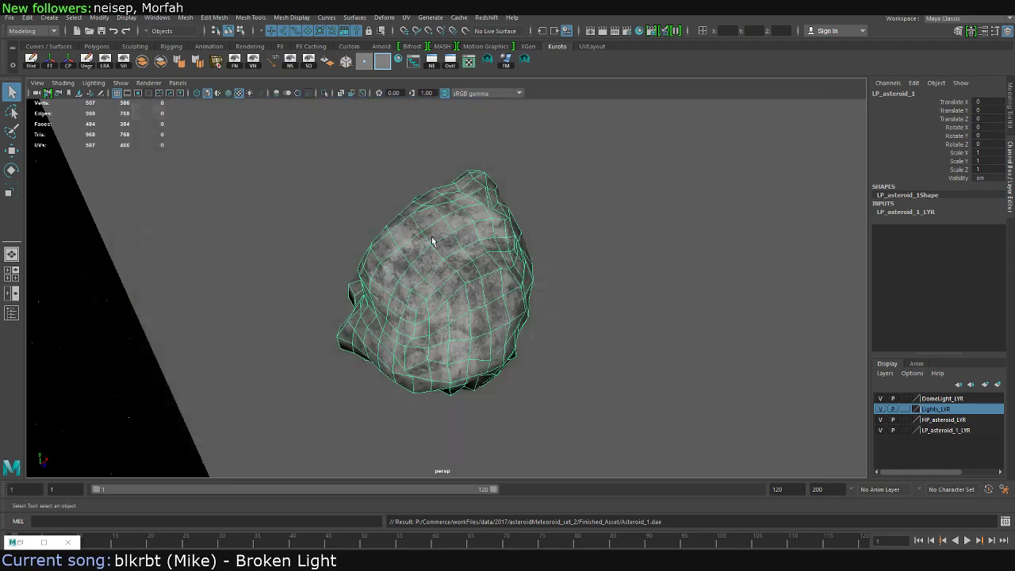
click(400, 208)
alt+right_drag(630, 222, 346, 211)
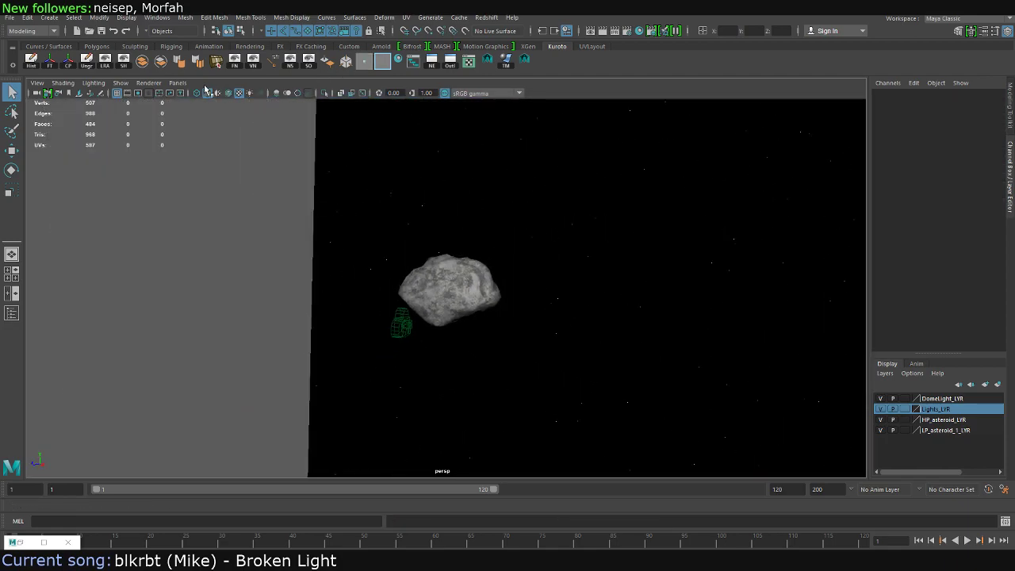
Switch to the four-view layout, make the top-left panel the top view, and frame the asteroid
key(space)
click(178, 82)
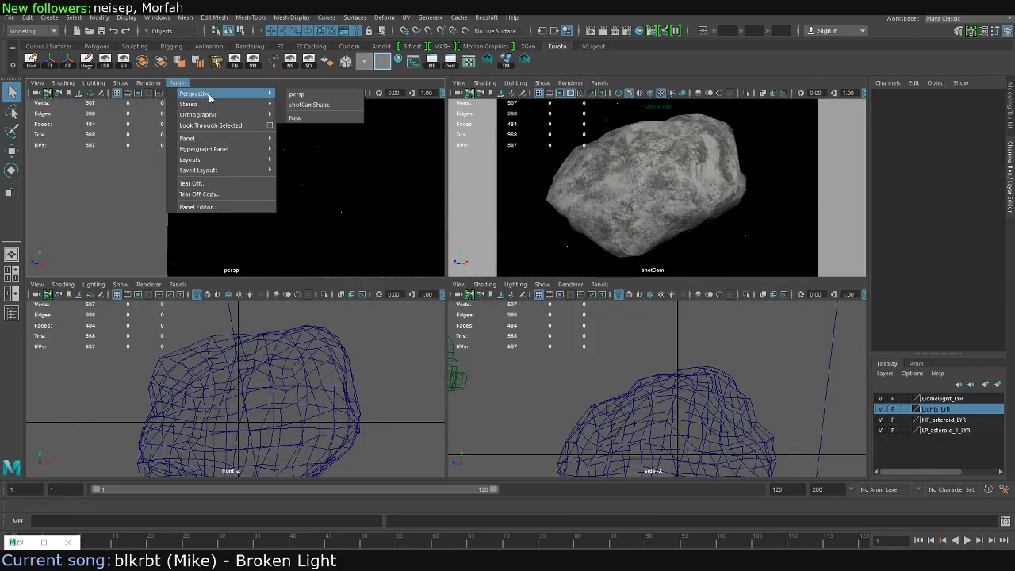
mouse_move(198, 114)
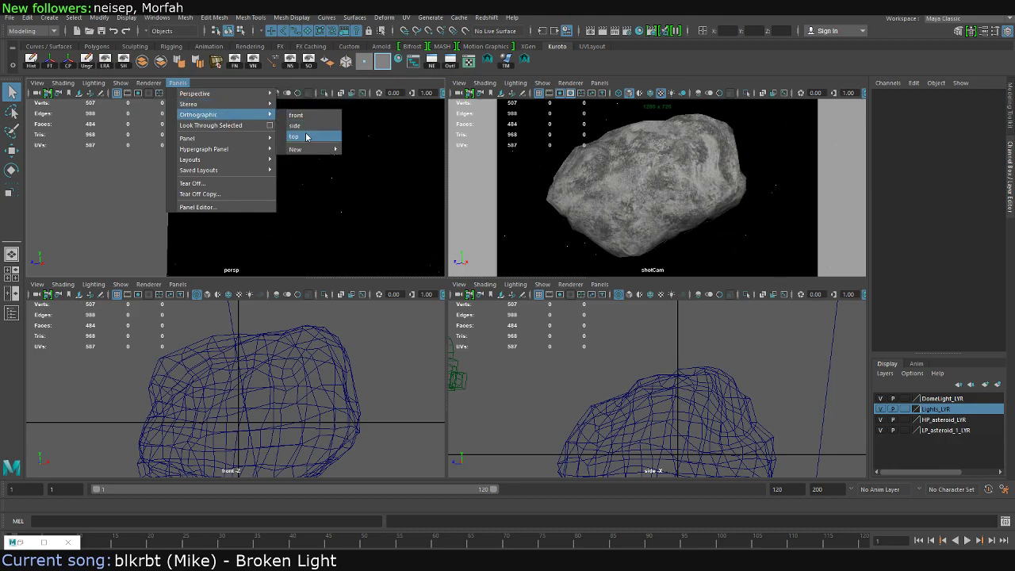
click(306, 137)
scroll(247, 161, down, 3)
key(4)
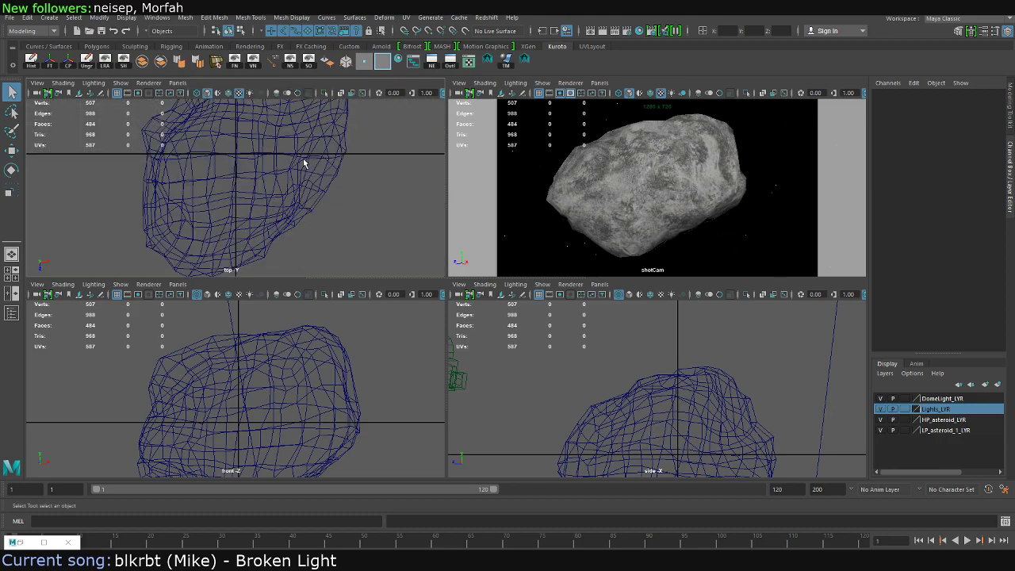
scroll(347, 159, down, 2)
scroll(280, 200, down, 2)
scroll(393, 420, down, 1)
scroll(261, 397, down, 2)
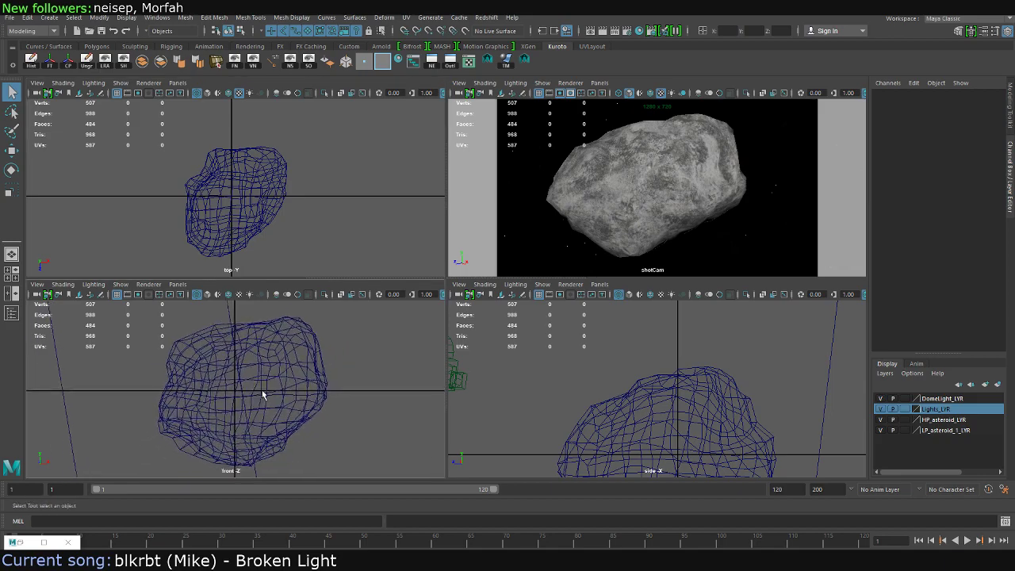
scroll(268, 200, up, 1)
scroll(268, 200, up, 1)
scroll(650, 373, down, 2)
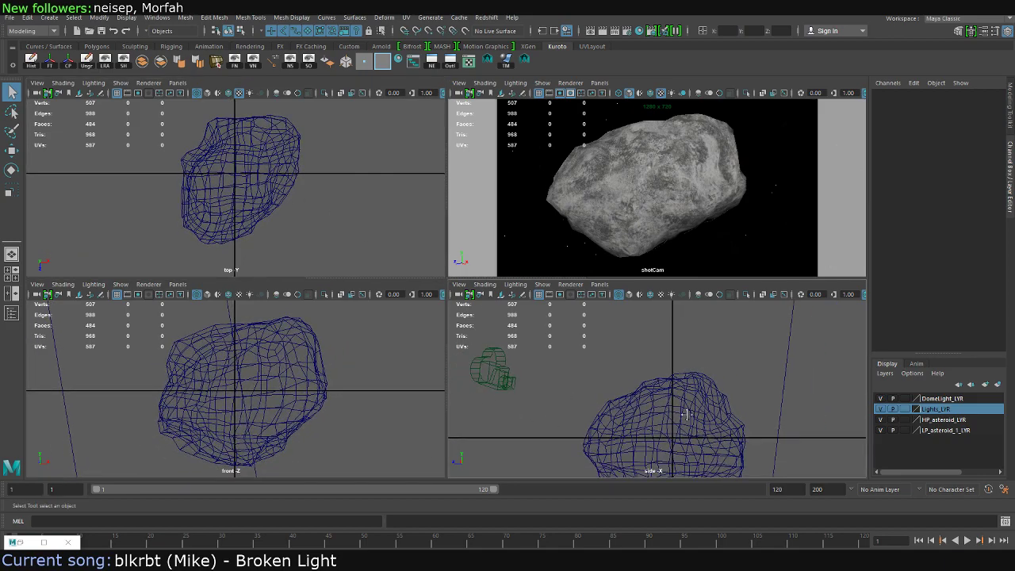
scroll(651, 373, down, 2)
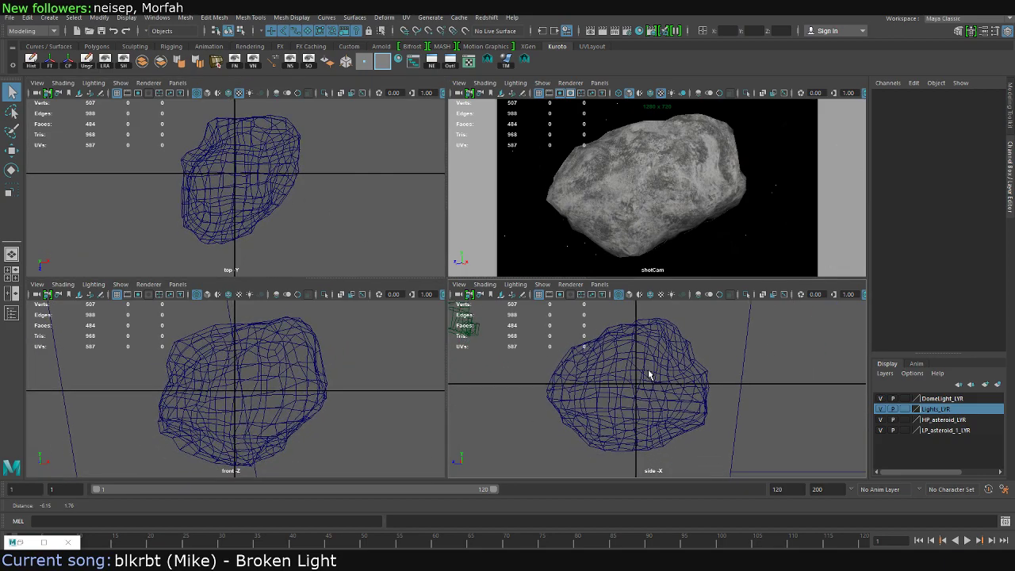
click(9, 18)
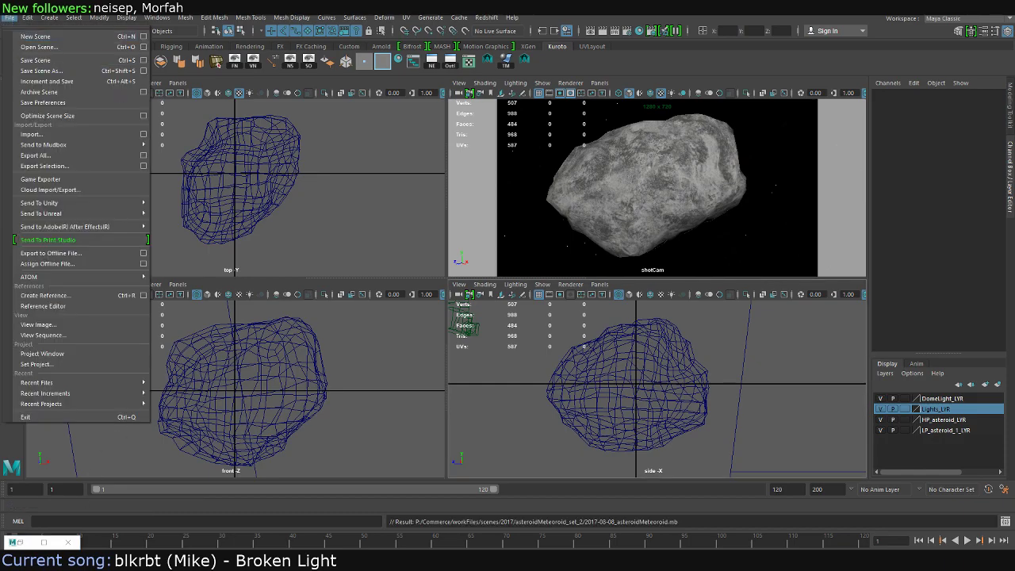
In the Backdrop node graph, rename the skybox shading group to Space_Skybox_SG
key(Escape)
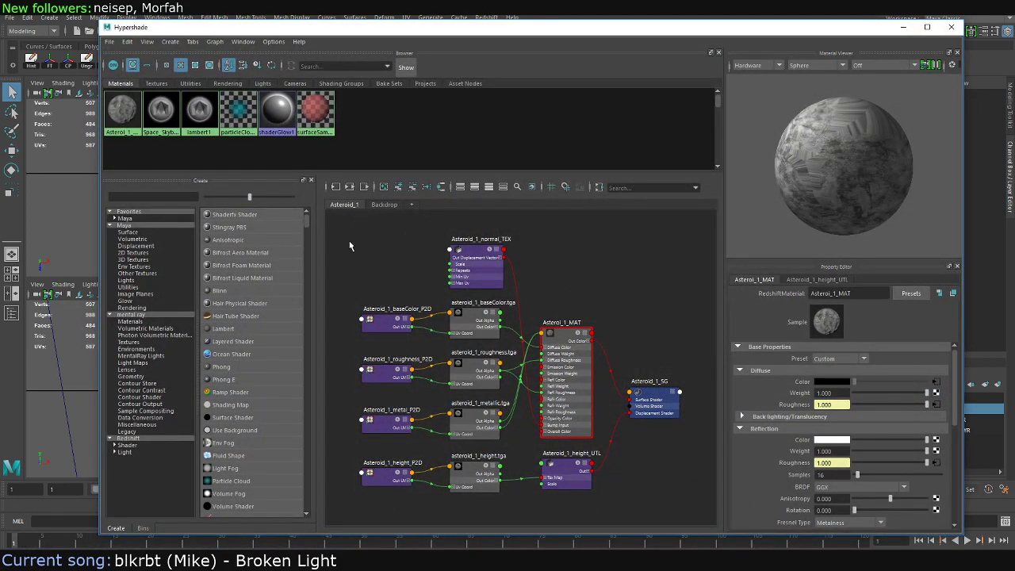
click(384, 204)
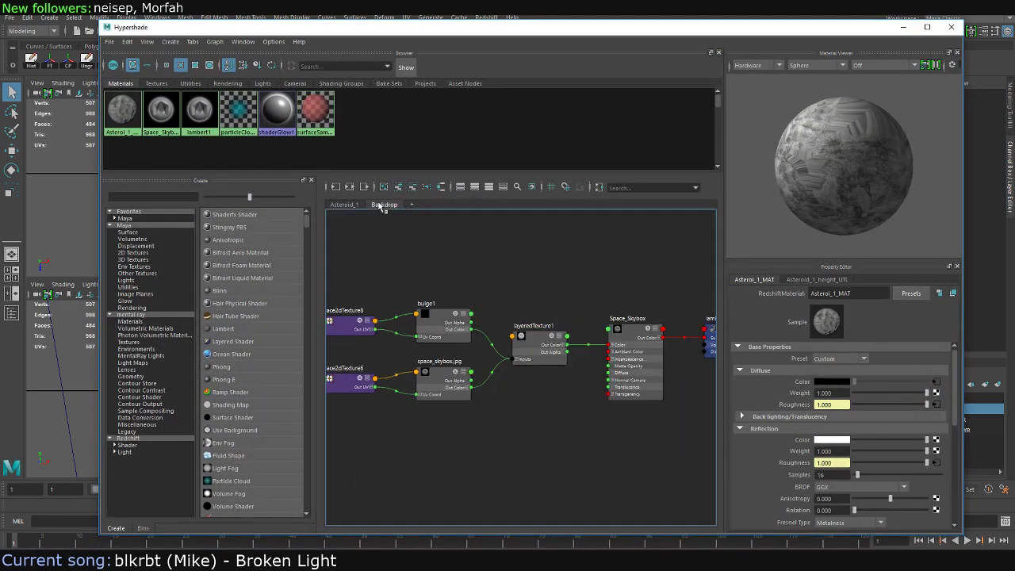
alt+middle_drag(569, 322, 507, 326)
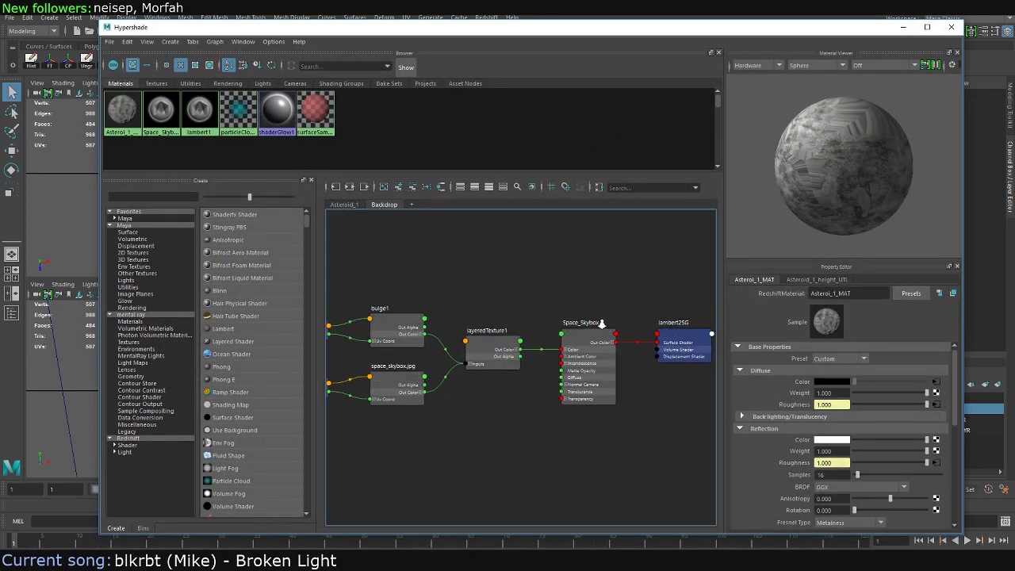
scroll(528, 341, down, 2)
text(S)
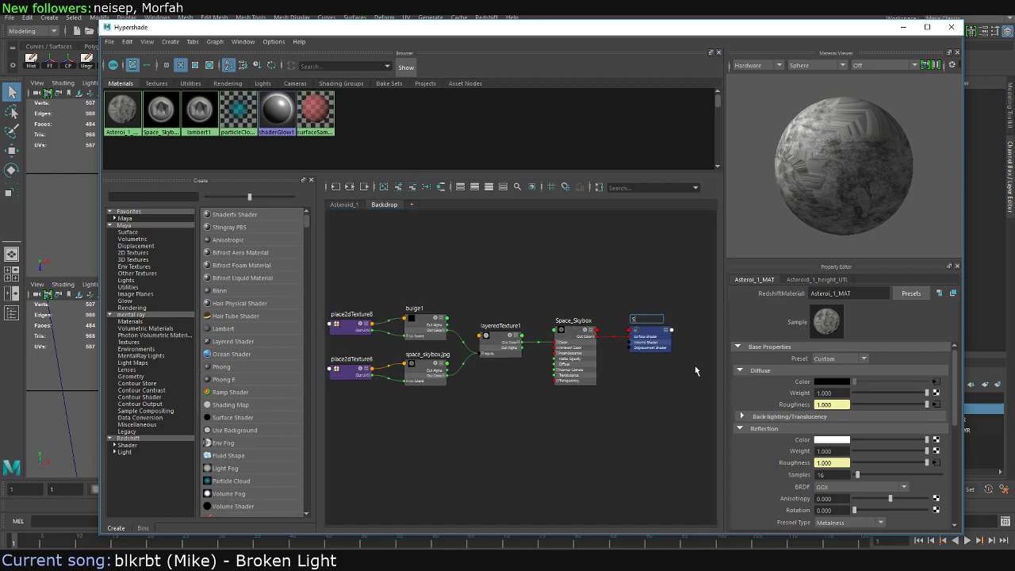
text(ky)
text(box)
text(_SG)
key(Return)
Rename layeredTexture1 to Space_LayedTexture_UTL and bulge1 to Bulge_TEX
double_click(510, 328)
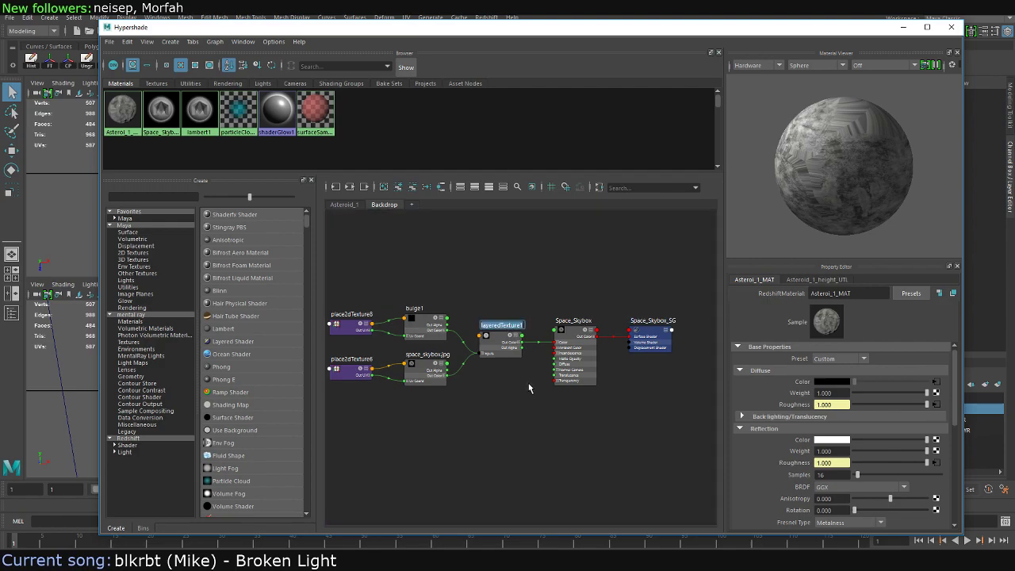
text(S)
text(xture)
text(_UTL)
key(Return)
double_click(416, 309)
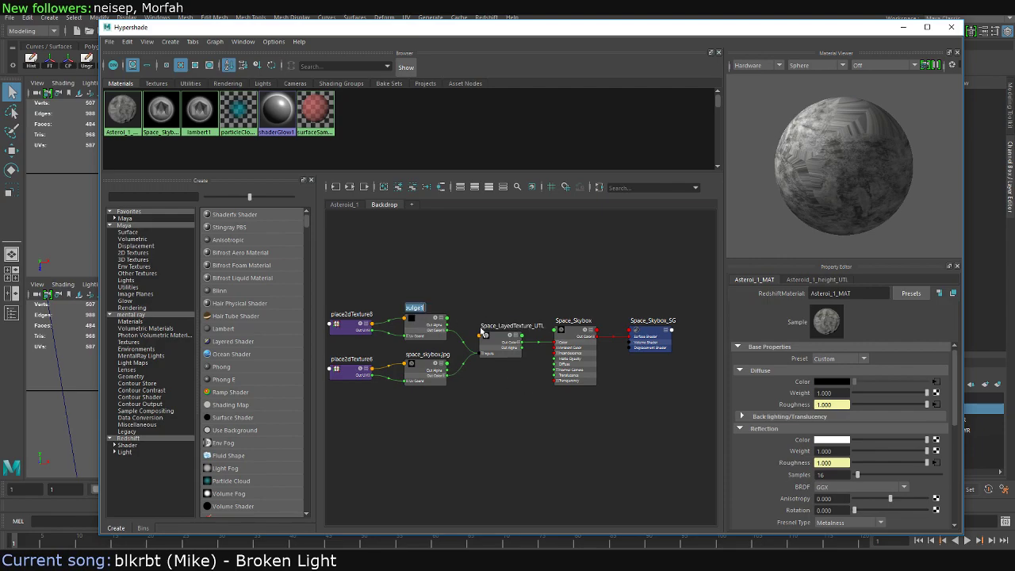
text(Bulg)
text(e_TE)
text(X)
key(Return)
Rename the bulge's place2dTexture8 node to Bulge_UTL
click(426, 354)
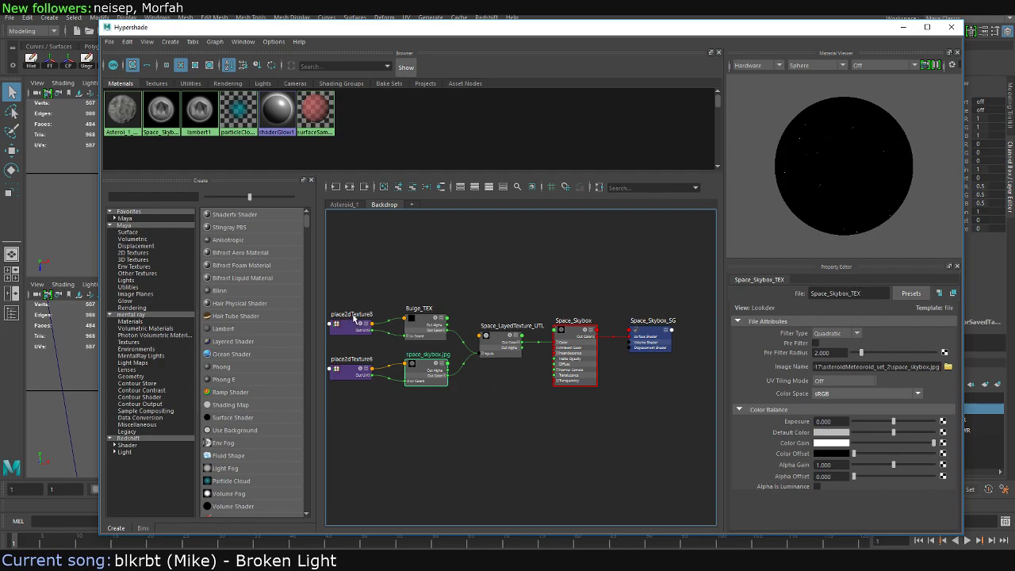
double_click(420, 308)
key(ctrl+c)
double_click(351, 314)
key(ctrl+v)
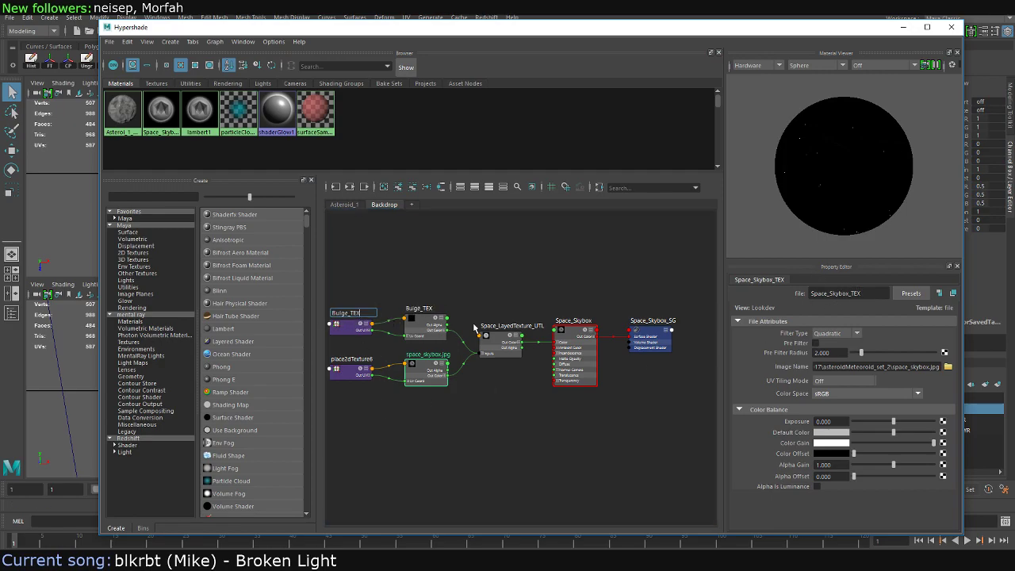
text(L)
key(Return)
Rename place2dTexture6 to Space_Skybox_UTL and the Space_Skybox material to Space_Skybox_MAT
click(355, 363)
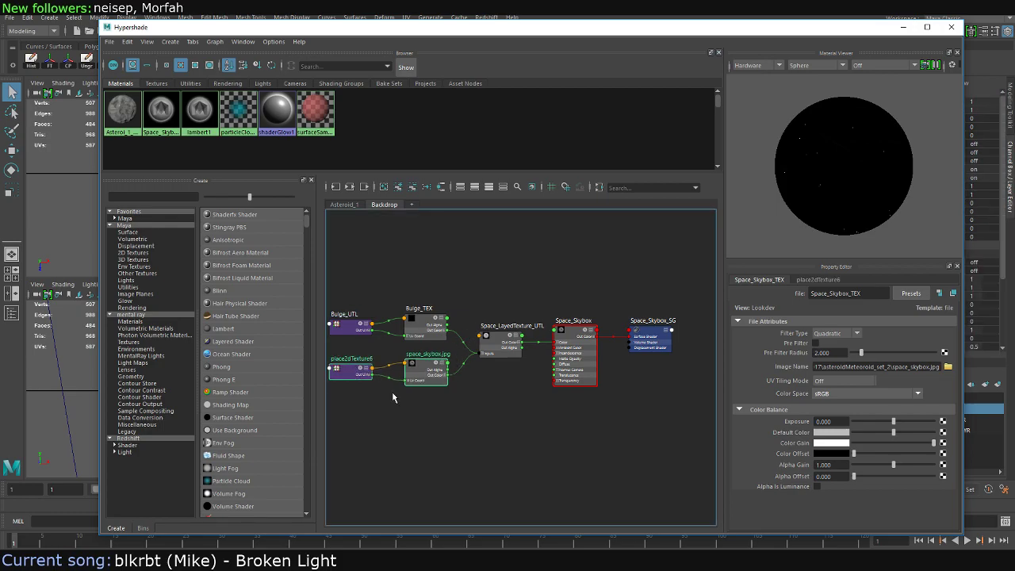
double_click(353, 358)
text(Space_Sky)
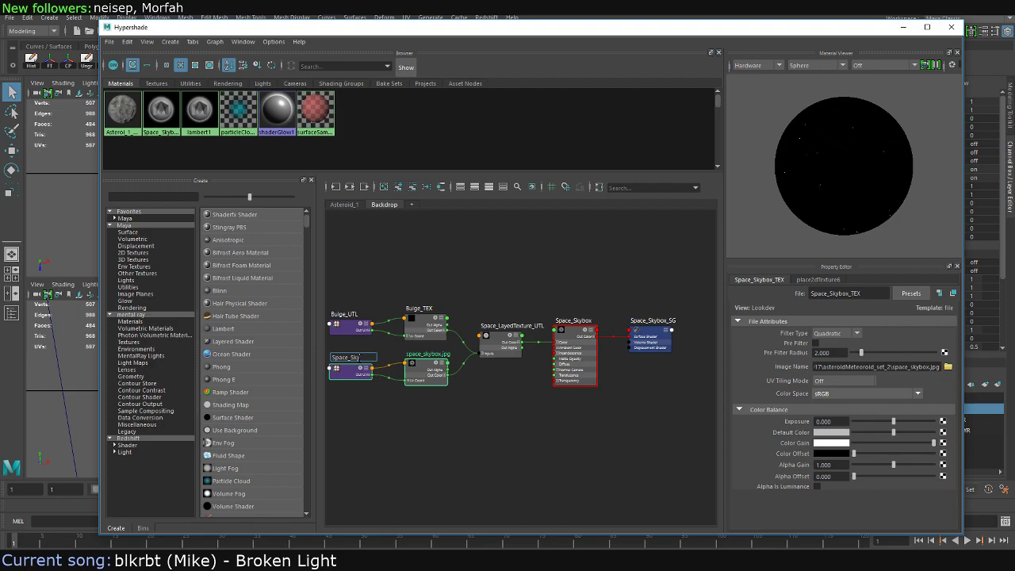
text(UTL)
key(Return)
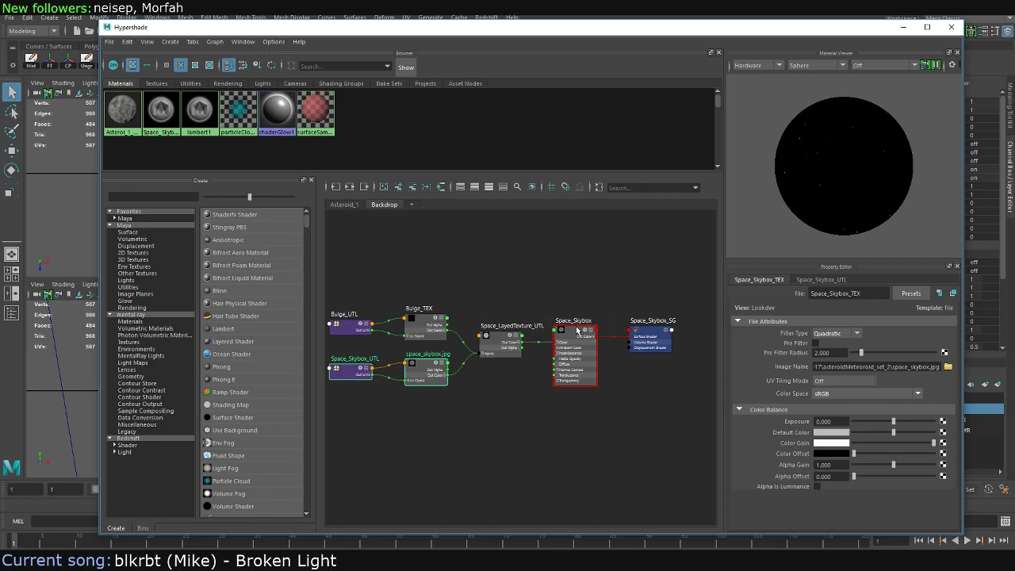
double_click(579, 320)
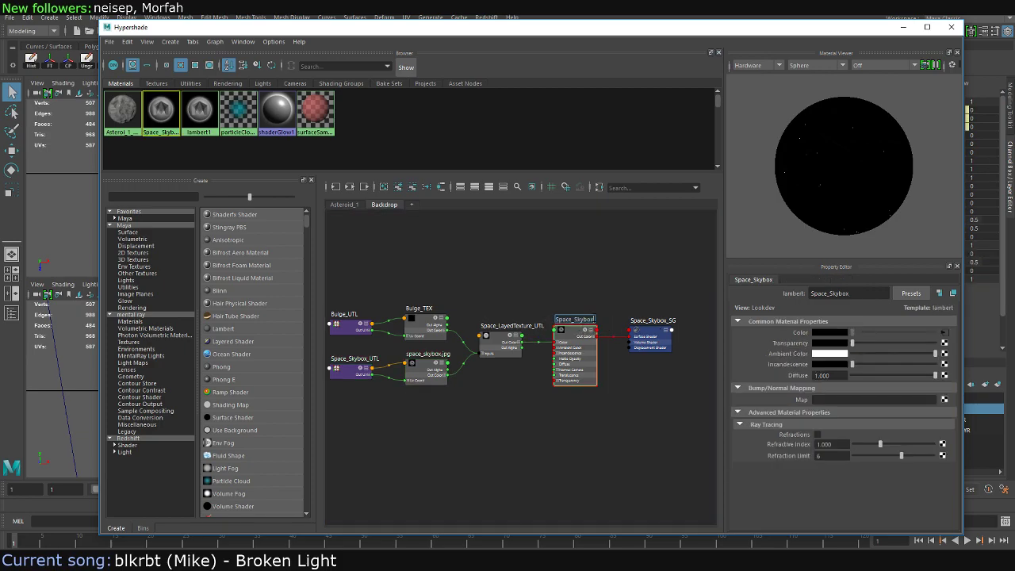
text(_MAT)
key(Return)
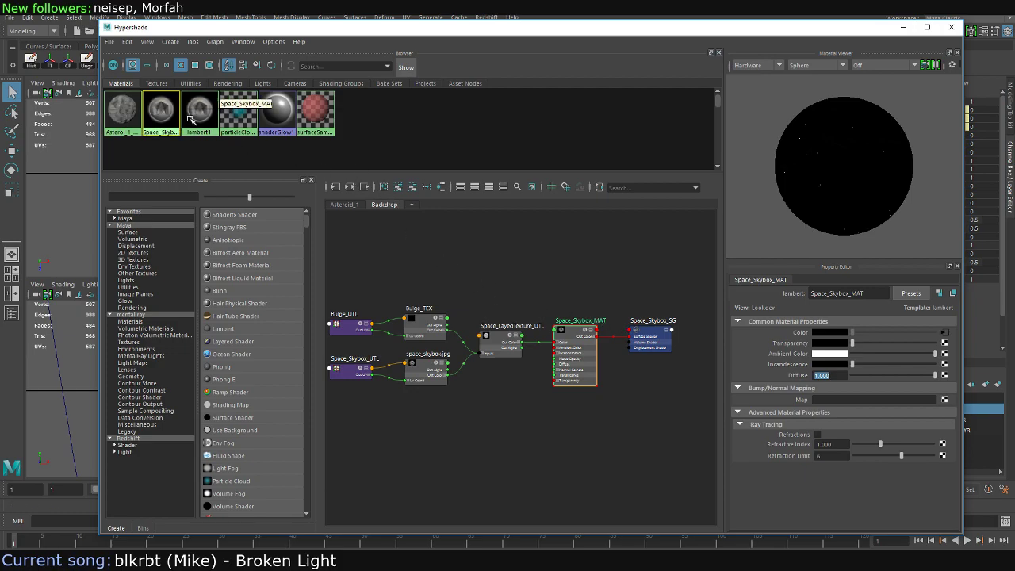
click(157, 83)
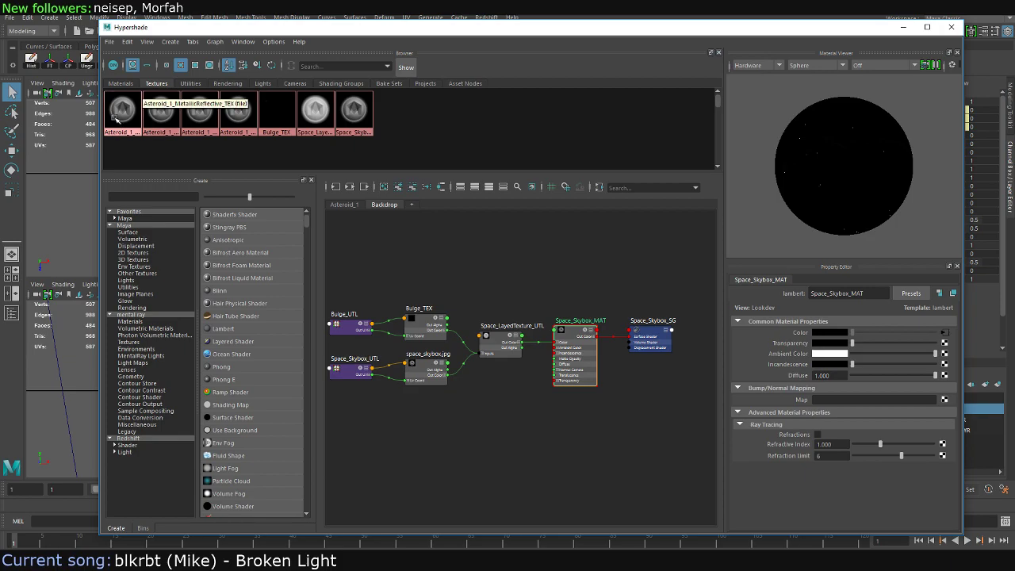
Shorten the metallic texture's name to Asteroid_1_Metallic_TEX and check the other texture names
click(117, 115)
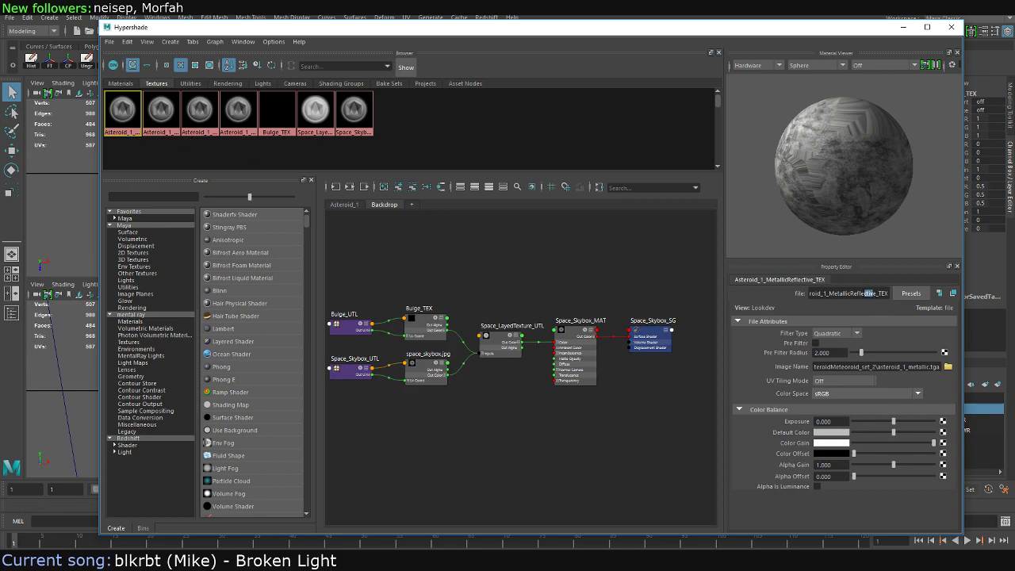
key(BackSpace)
key(BackSpace)
key(BackSpace)
key(BackSpace)
key(BackSpace)
key(BackSpace)
key(BackSpace)
key(BackSpace)
key(BackSpace)
key(BackSpace)
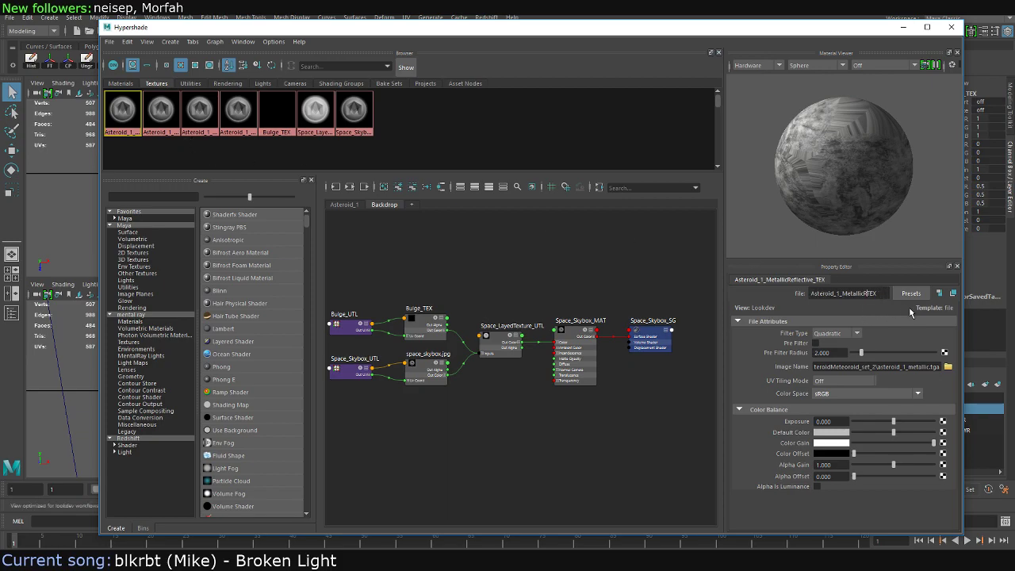
click(169, 130)
click(204, 119)
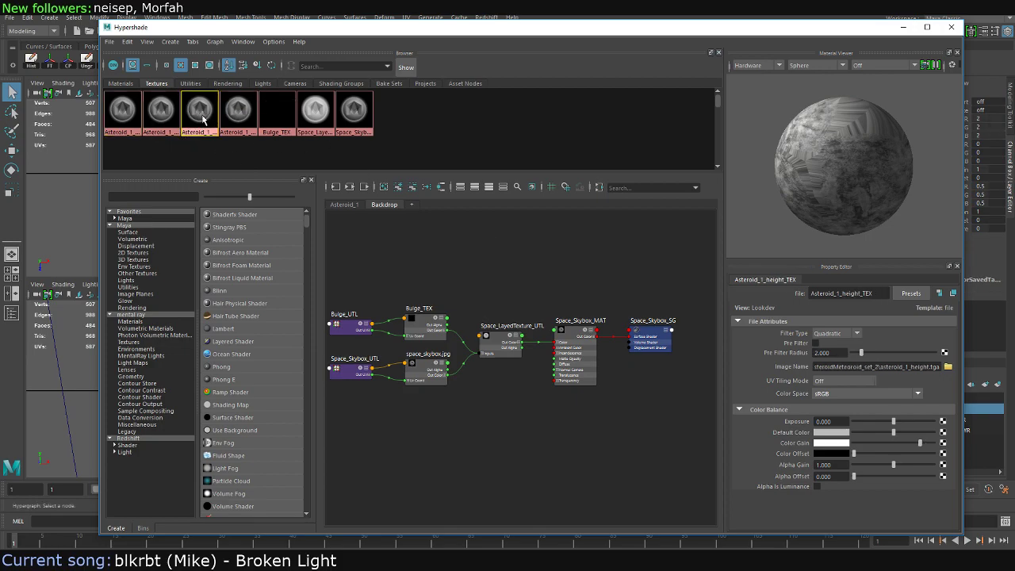
click(123, 111)
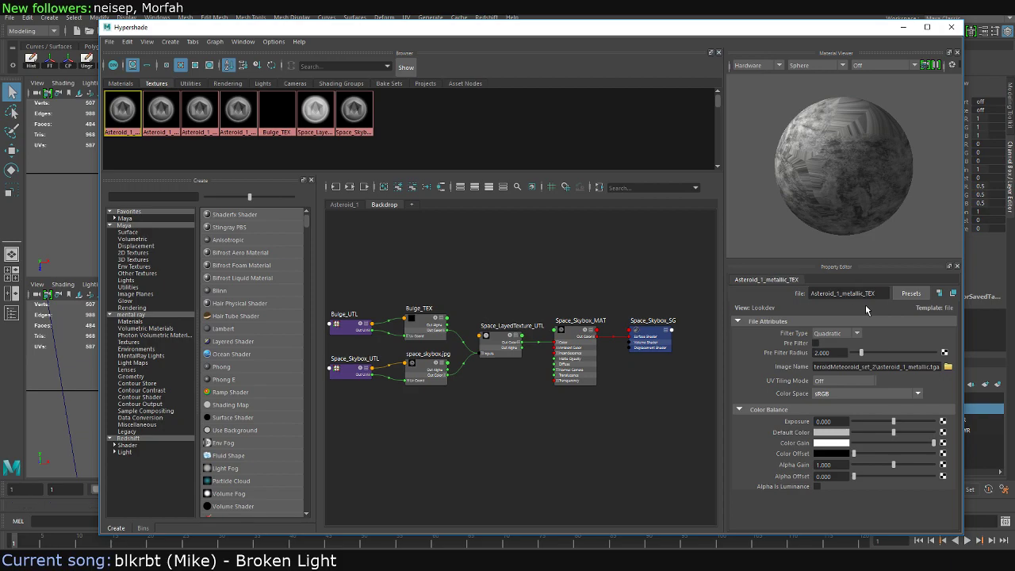
click(198, 112)
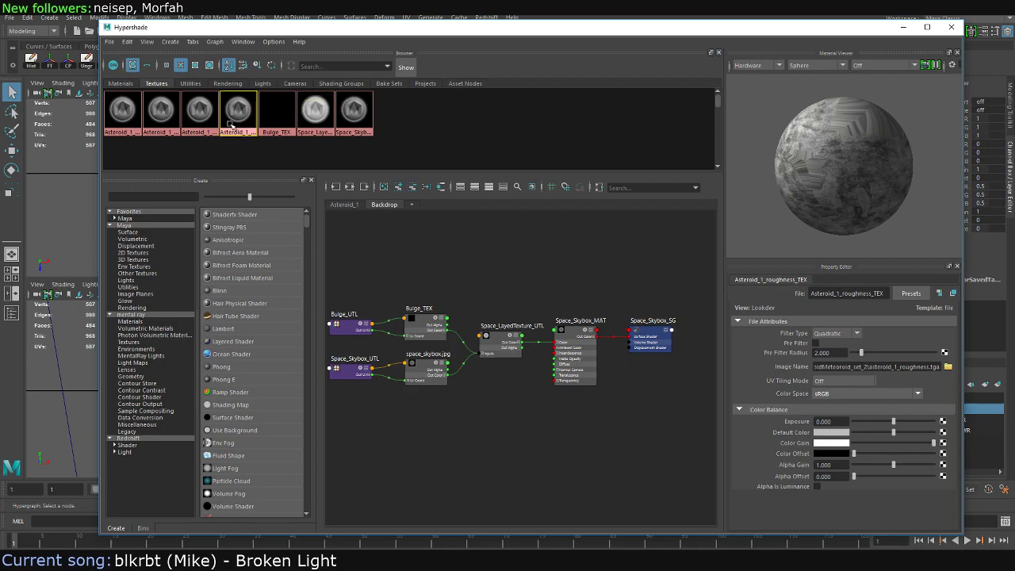
click(277, 126)
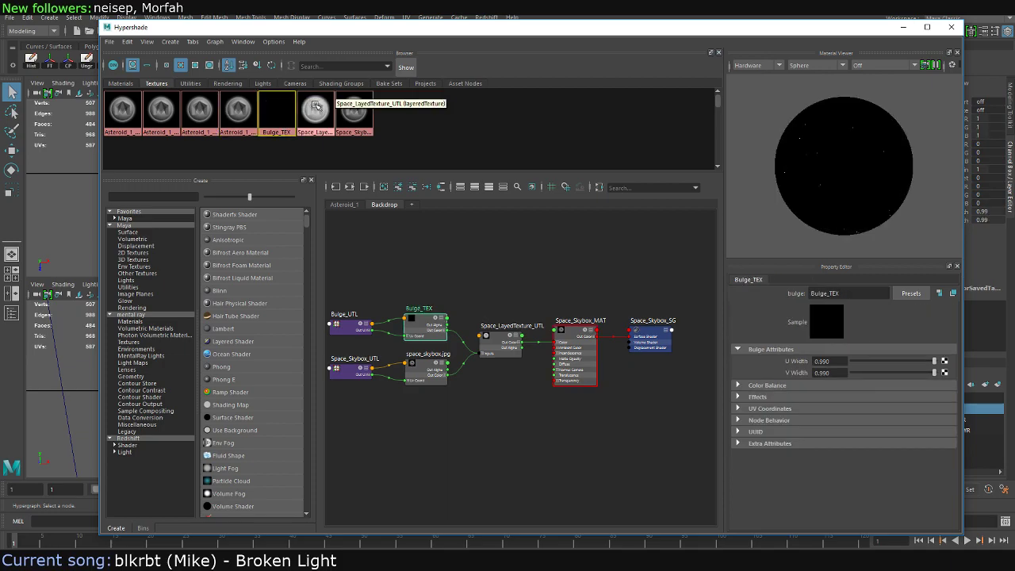
click(316, 113)
click(354, 113)
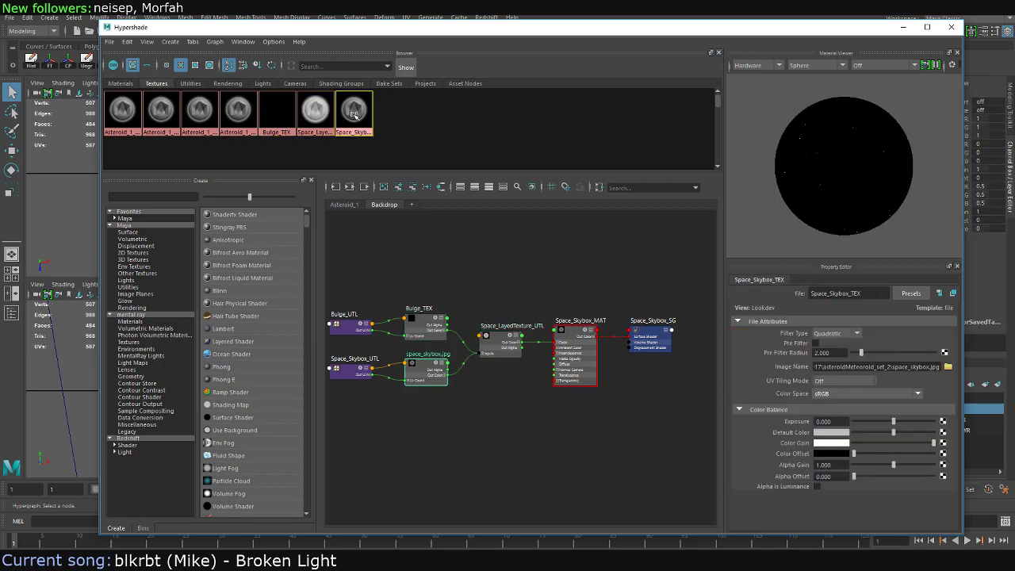
Delete unused shading nodes, check the rendering and light lists, then close Hypershade
click(191, 85)
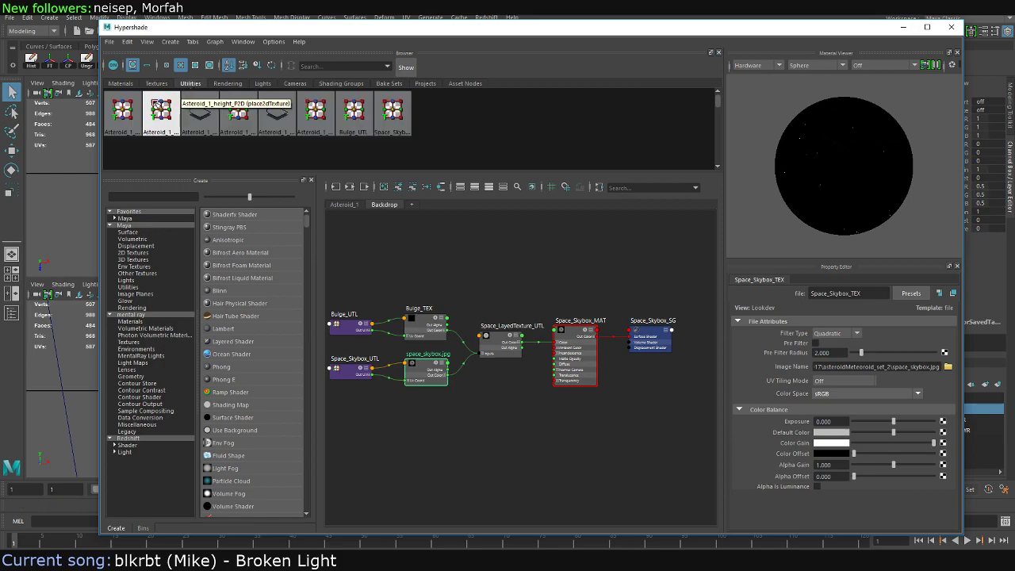
click(110, 42)
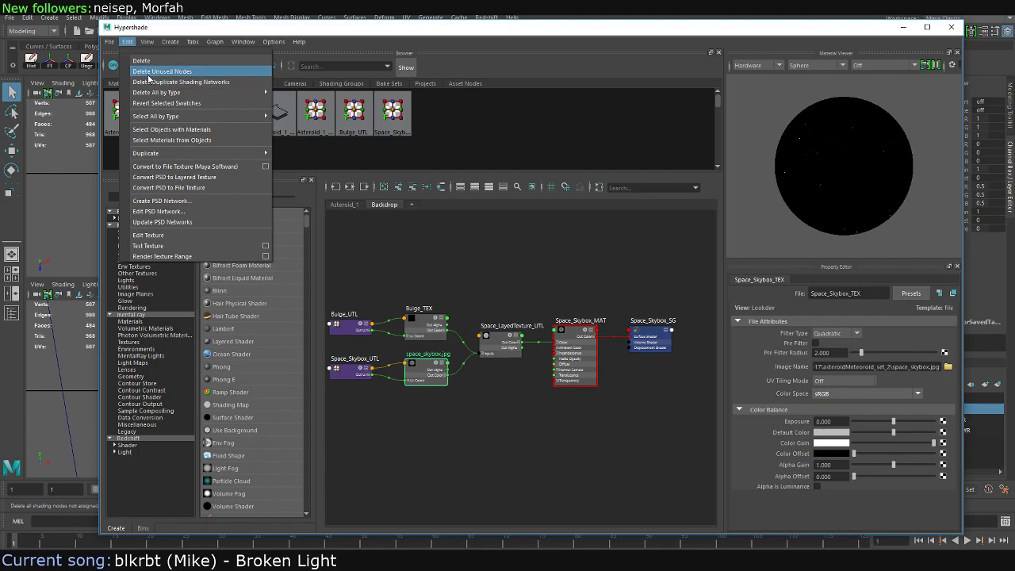
click(150, 73)
click(215, 83)
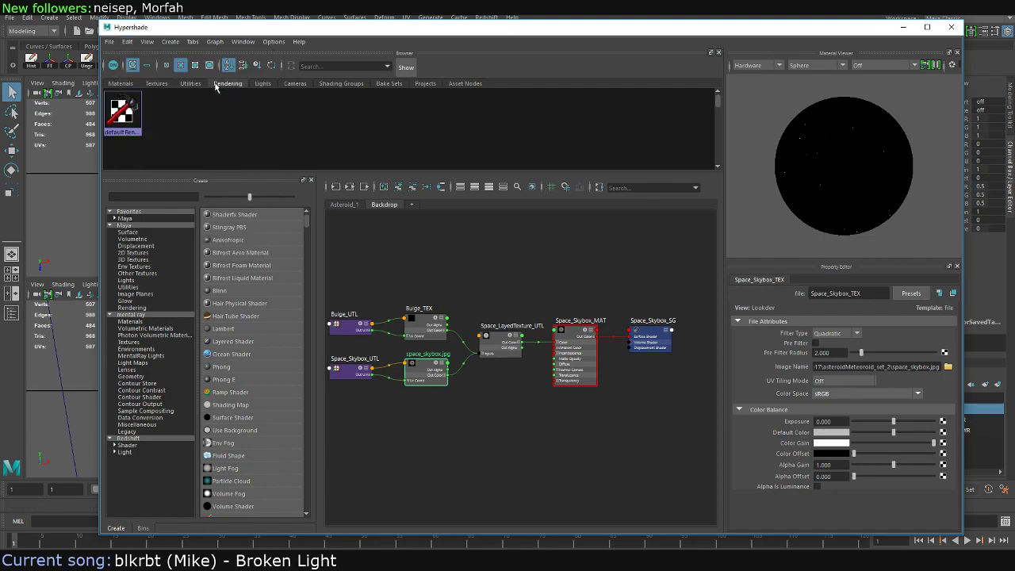
click(261, 83)
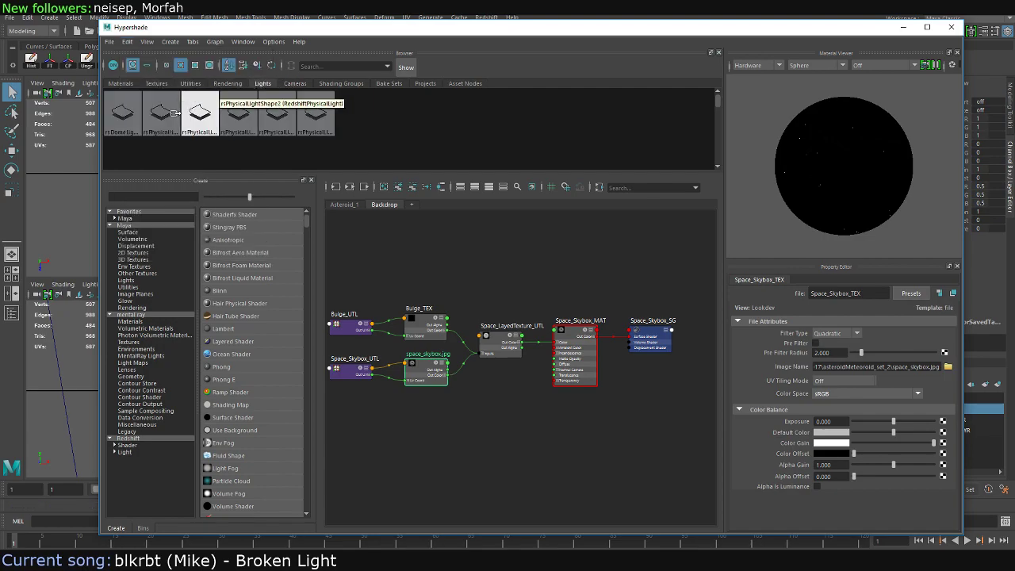
click(951, 26)
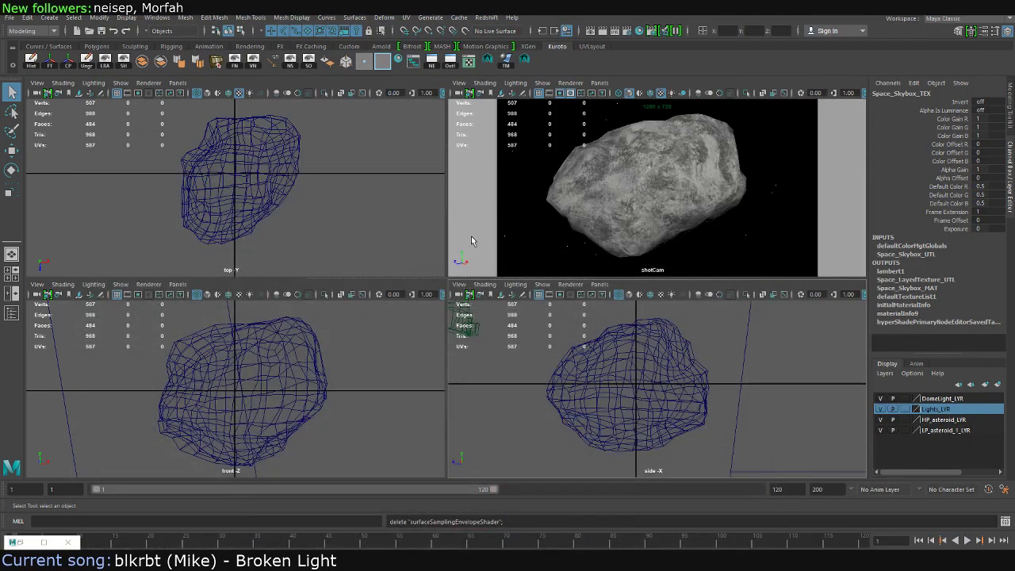
Switch the top-right view from shotCam to the persp camera and open the Outliner
click(600, 82)
click(719, 94)
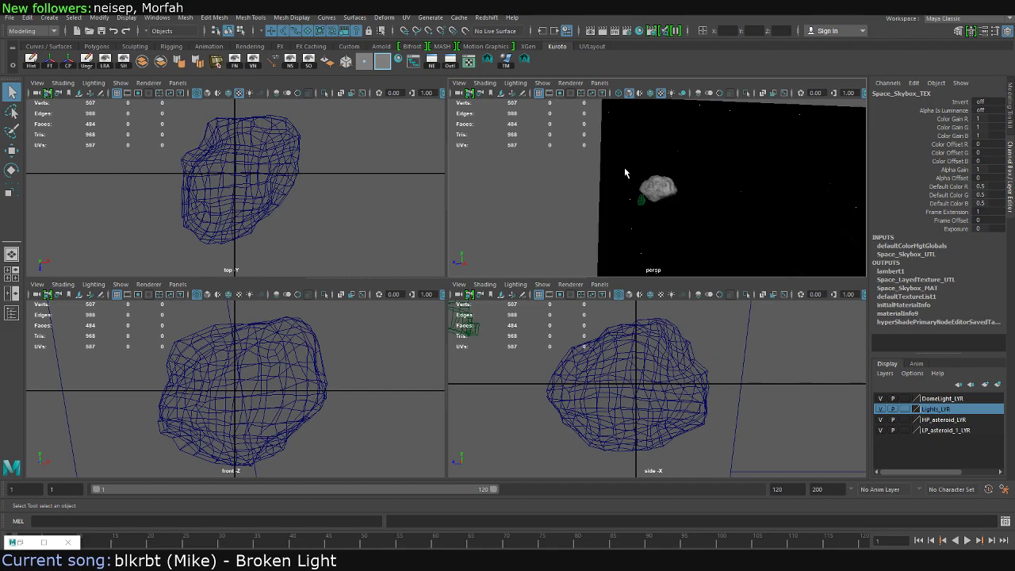
key(space)
key(space)
click(12, 313)
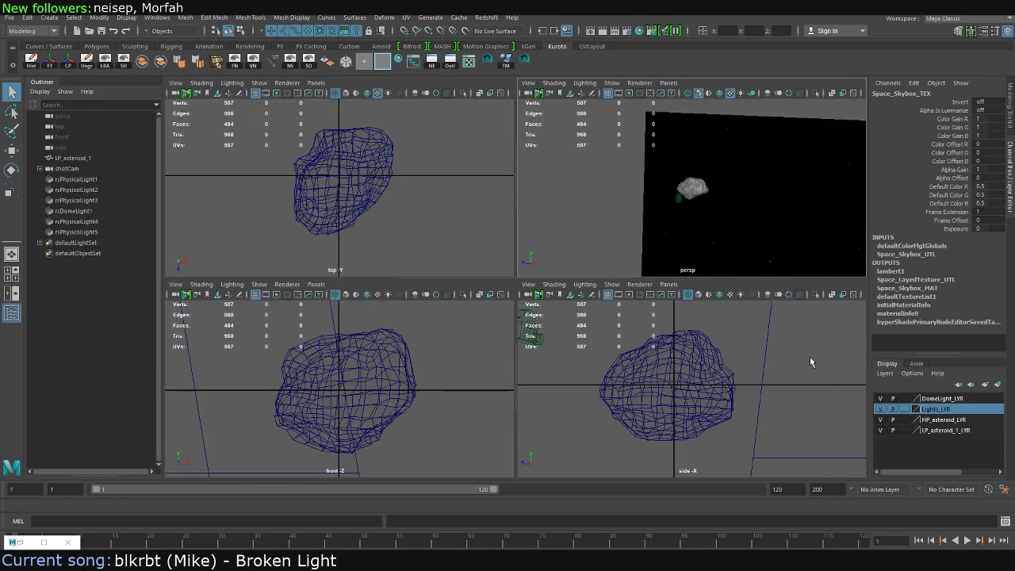
Set the perspective view's renderer to Legacy Default Viewport and maximize it
click(612, 83)
mouse_move(640, 83)
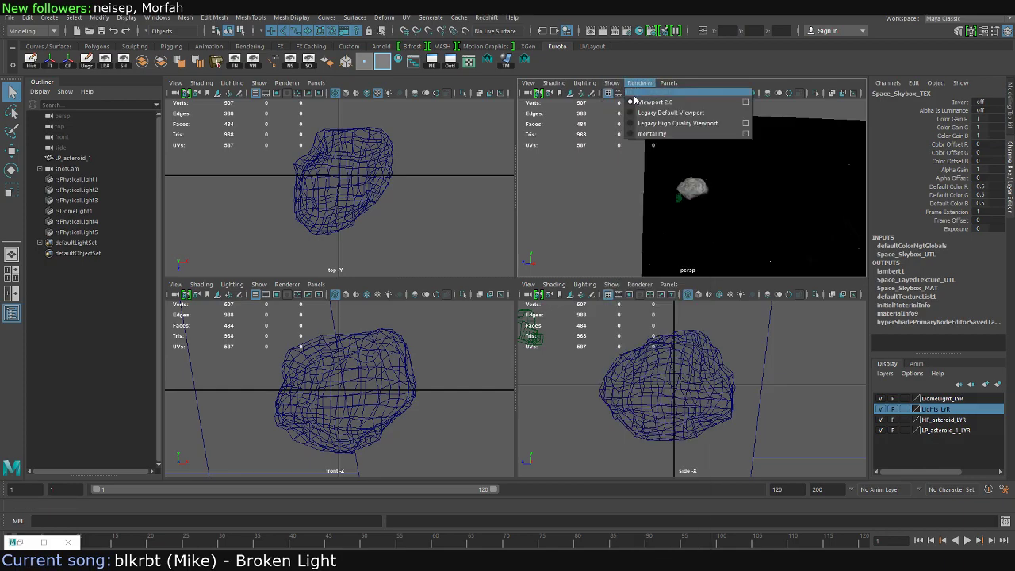
click(643, 113)
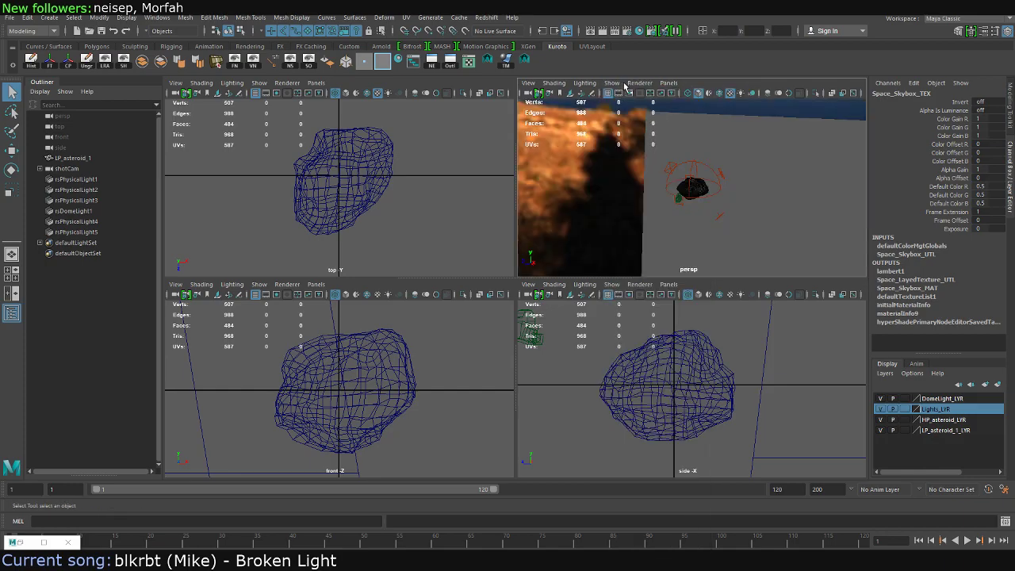
click(633, 83)
click(633, 84)
key(space)
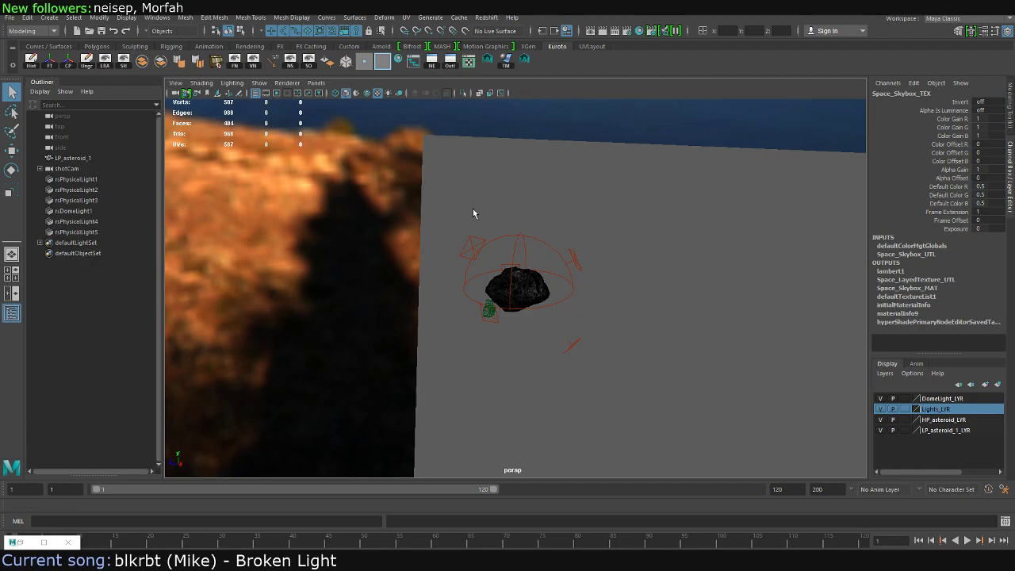
Deselect everything and select the dome light around the asteroid
scroll(474, 213, up, 3)
click(502, 238)
scroll(530, 216, up, 2)
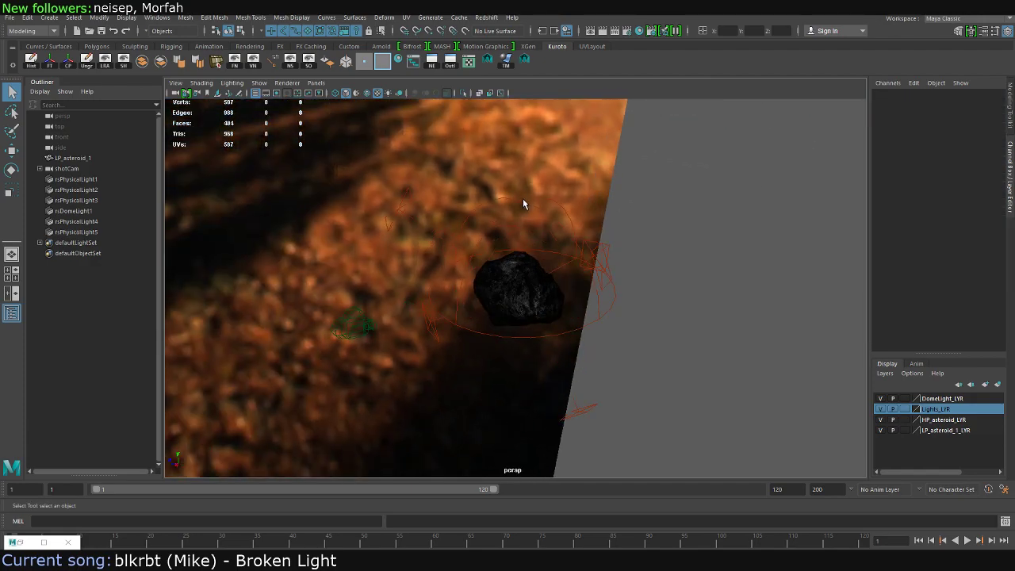
click(525, 204)
text(Main Dome Ligh)
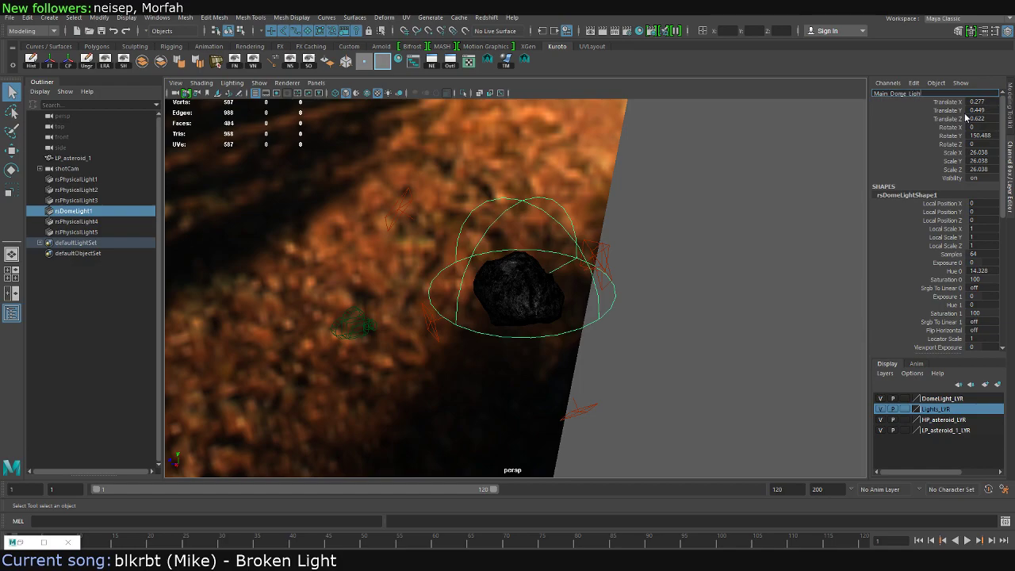
Name the dome light Main_Dome_Light and rename rsPhysicalLight1 to Fill_Light_1
text(t)
key(Return)
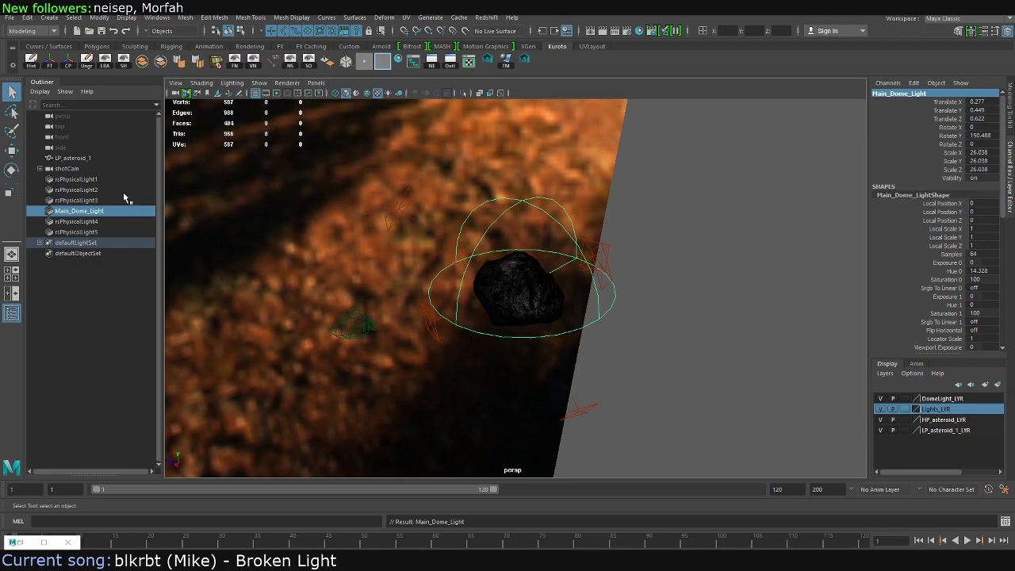
click(424, 209)
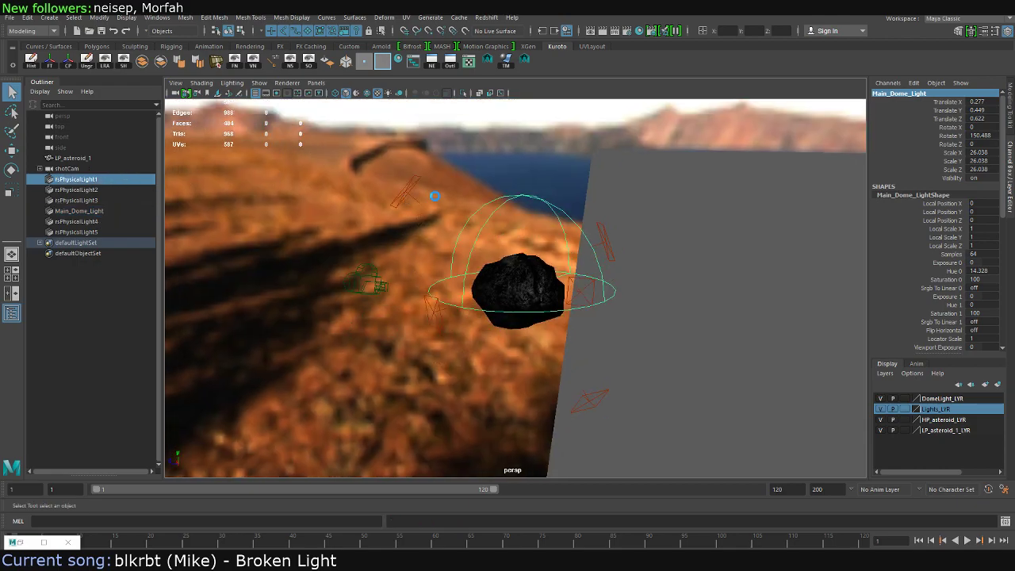
click(905, 95)
text(Fill)
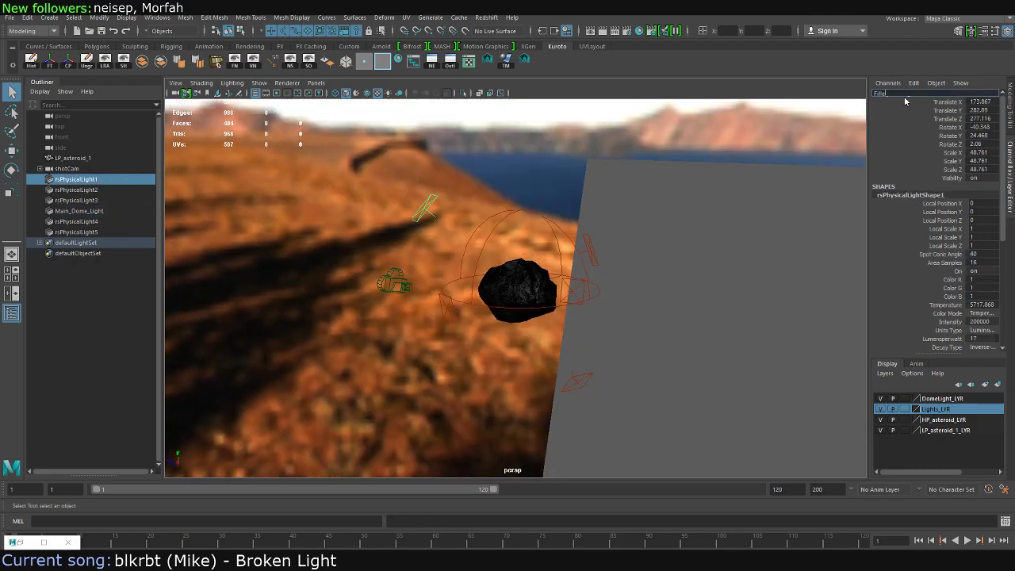
key(BackSpace)
text(1)
key(Return)
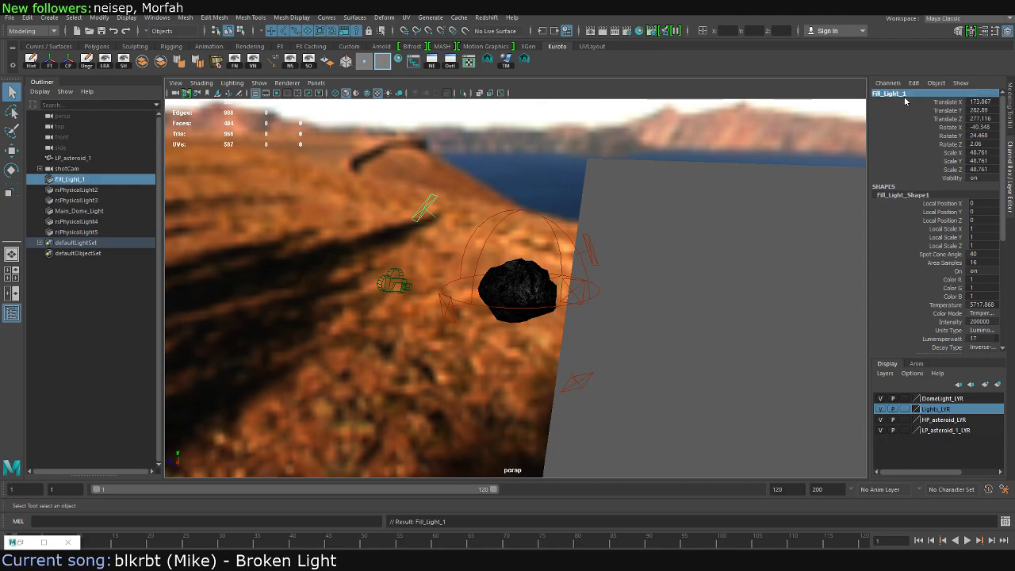
Rename the next two physical lights Fill_Light_2 and Fill_Light_3
click(903, 93)
alt+drag(422, 236, 446, 302)
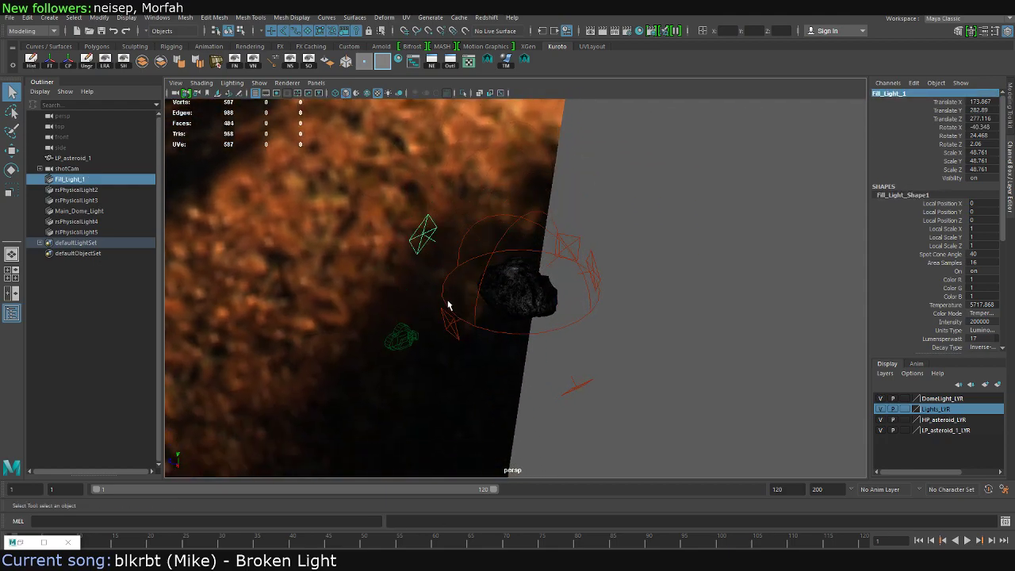
click(449, 323)
click(894, 95)
text(Fill_Light_2)
key(Return)
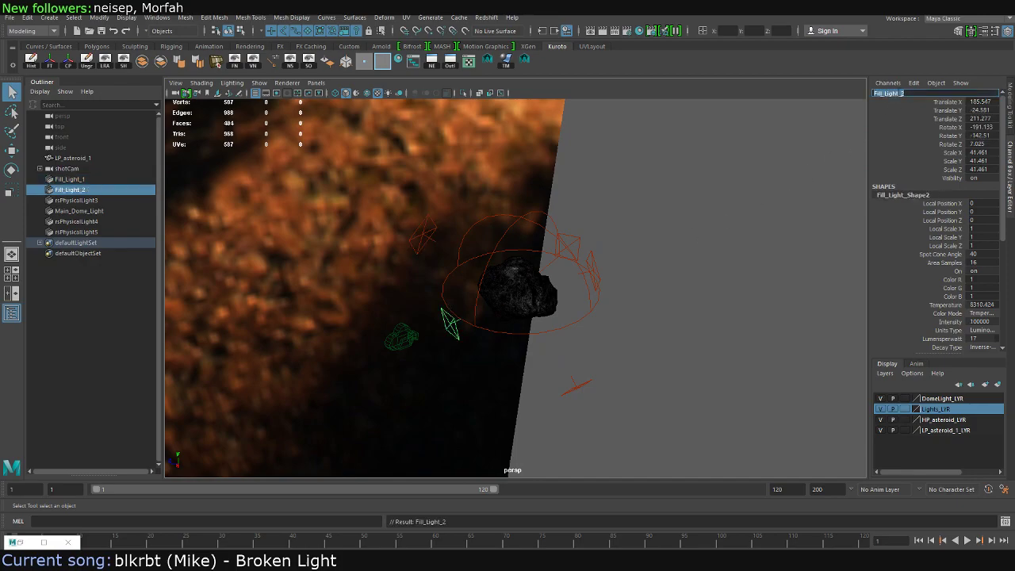
alt+drag(449, 353, 587, 354)
click(598, 352)
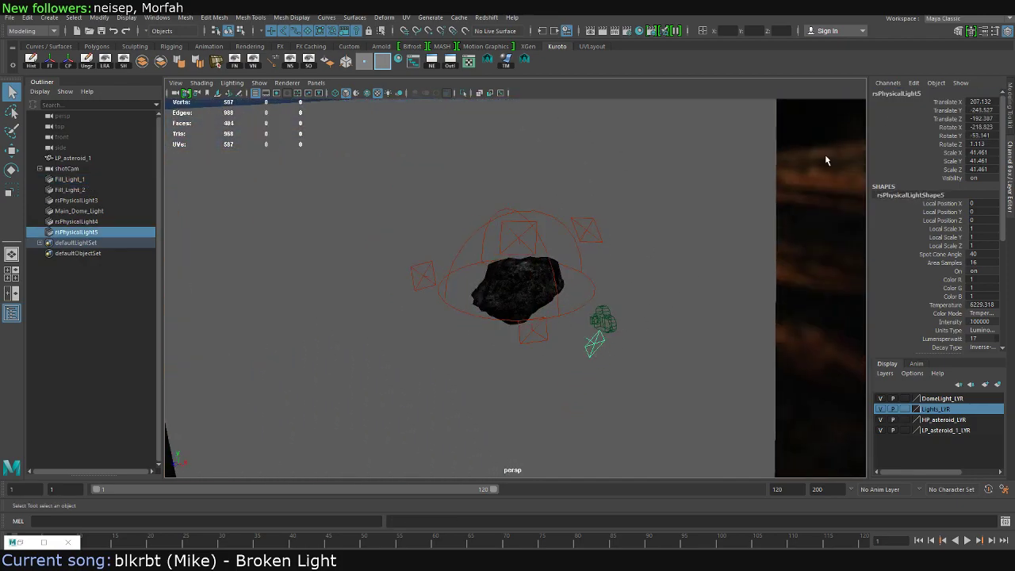
click(901, 93)
text(Fill_Light_3)
key(Return)
Rename the last two lights Fill_Light_4 and Fill_Light_5, then select all the lights in the Outliner
mouse_move(657, 203)
alt+mouse_down()
mouse_move(505, 209)
mouse_move(607, 238)
alt+mouse_up()
click(603, 251)
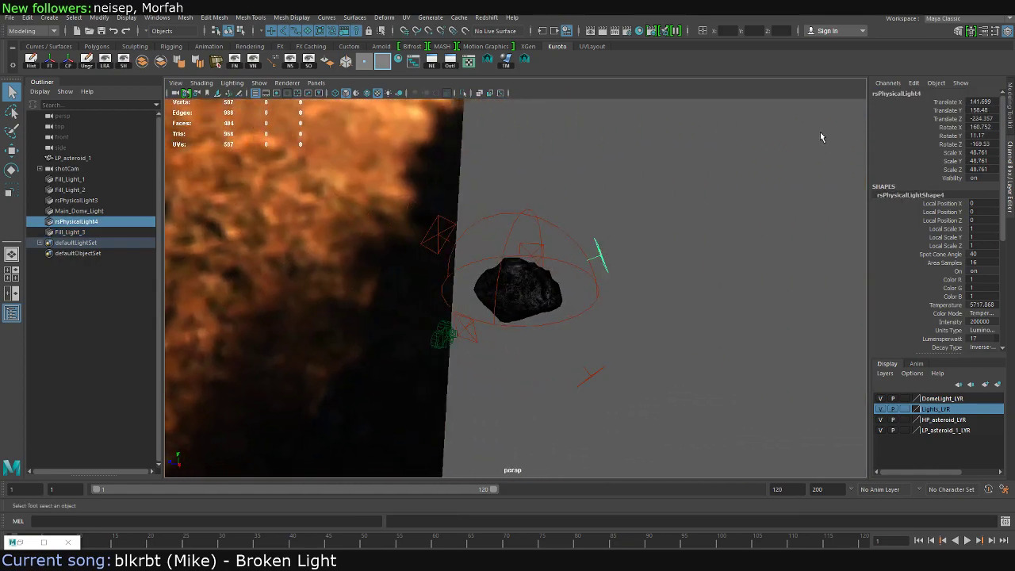
click(923, 94)
text(Fill_Light_4)
key(Return)
alt+drag(634, 188, 680, 307)
click(680, 313)
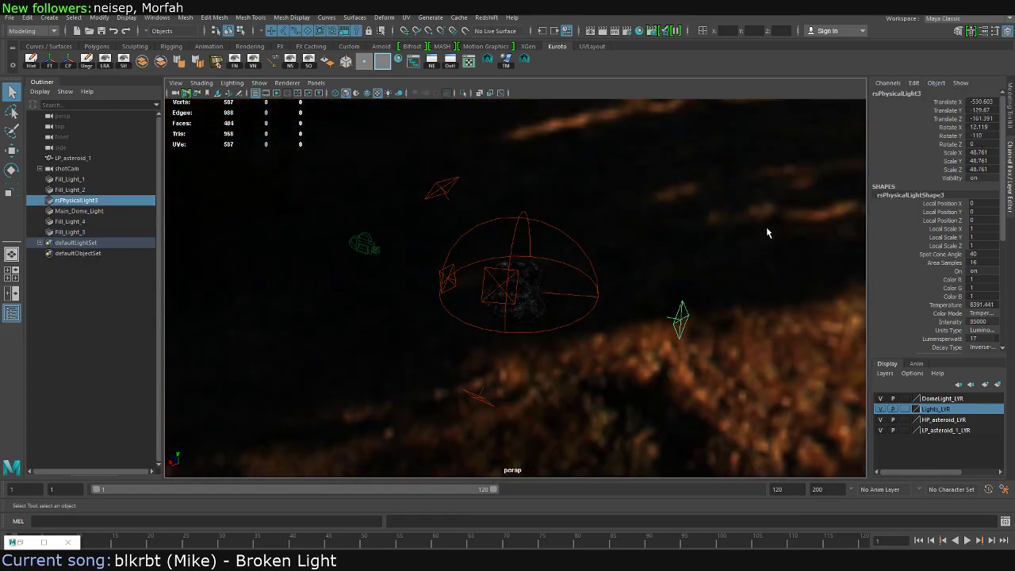
click(902, 93)
text(Fill_Light_5)
key(Return)
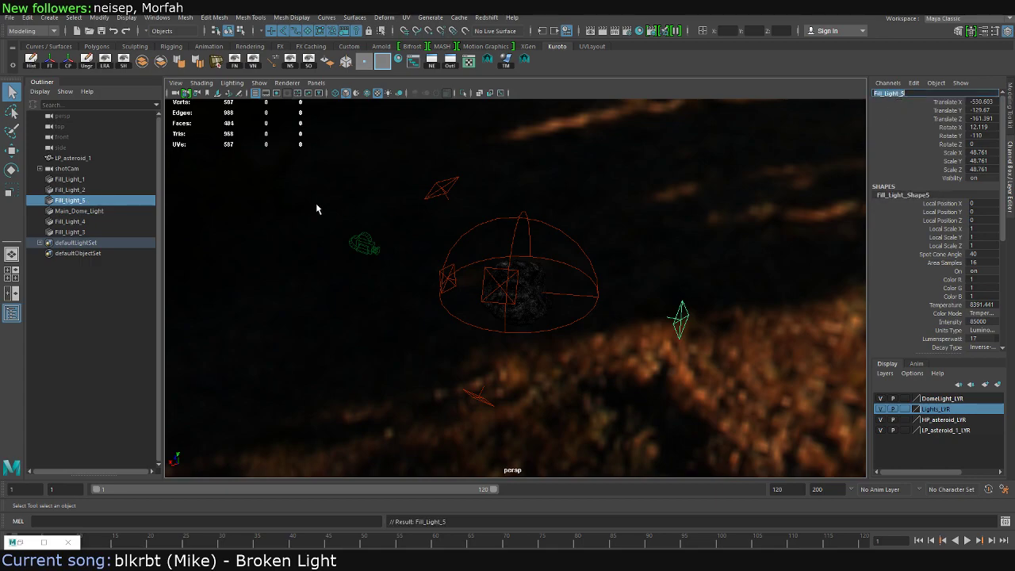
click(67, 180)
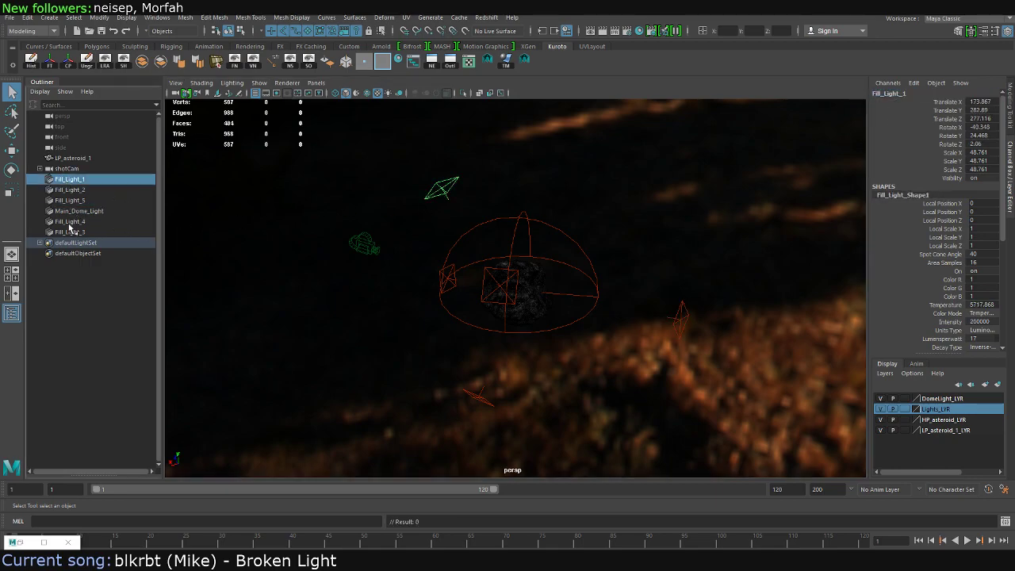
shift+click(102, 232)
Group the selected lights with Ctrl+G and rename the group Lights_GRP
key(ctrl+g)
double_click(77, 180)
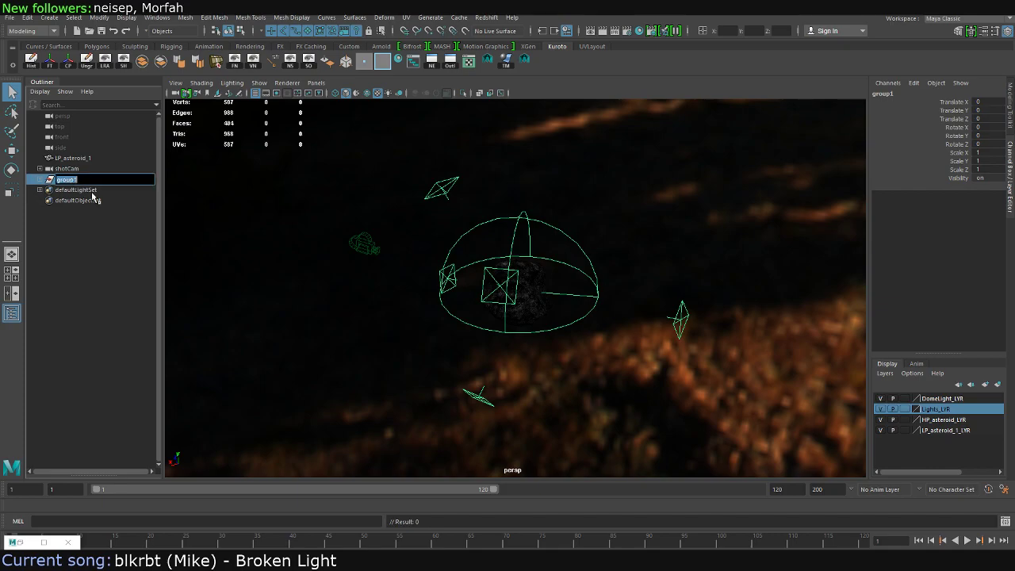
text(lig)
key(Return)
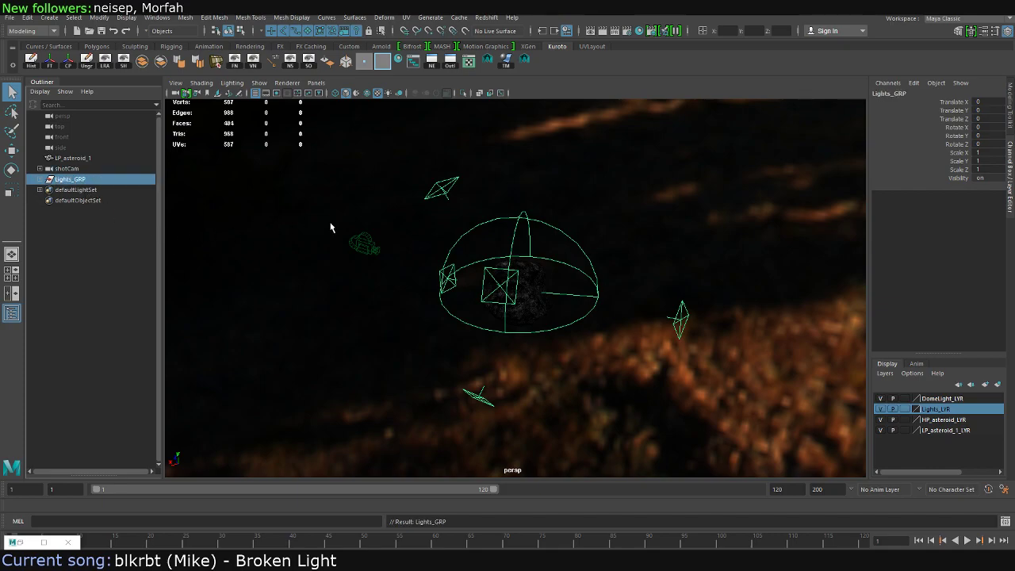
Orbit the scene, checking the backdrop plane and shot camera, then select LP_asteroid_1
mouse_move(331, 228)
alt+mouse_down()
mouse_move(587, 214)
mouse_move(492, 231)
mouse_move(572, 225)
mouse_move(518, 227)
mouse_move(531, 231)
mouse_move(465, 262)
mouse_move(519, 257)
mouse_move(492, 231)
mouse_move(447, 261)
alt+mouse_up()
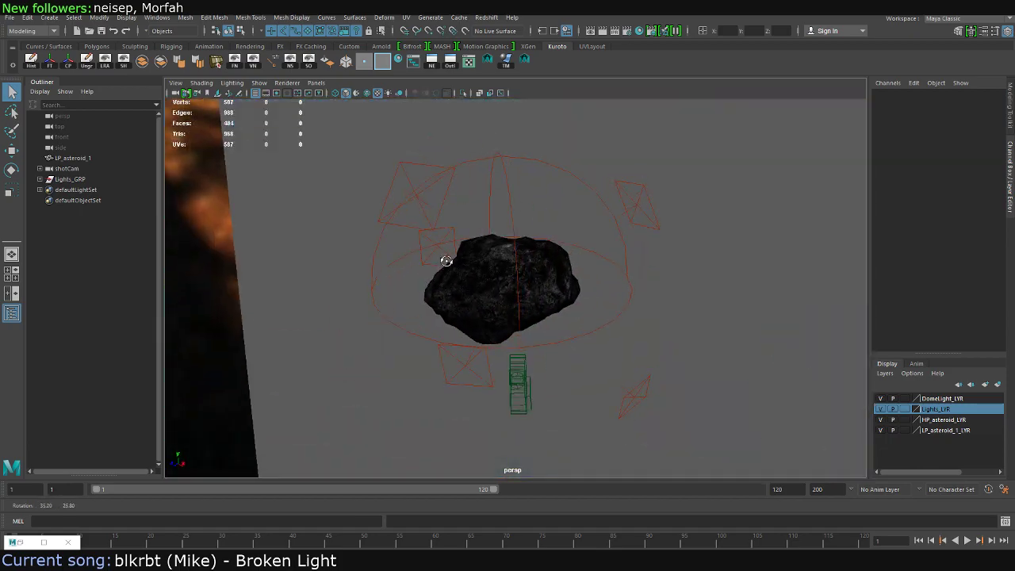
click(699, 203)
mouse_move(699, 204)
alt+mouse_down()
mouse_move(755, 241)
mouse_move(535, 344)
mouse_move(569, 339)
mouse_move(641, 254)
alt+mouse_up()
click(529, 336)
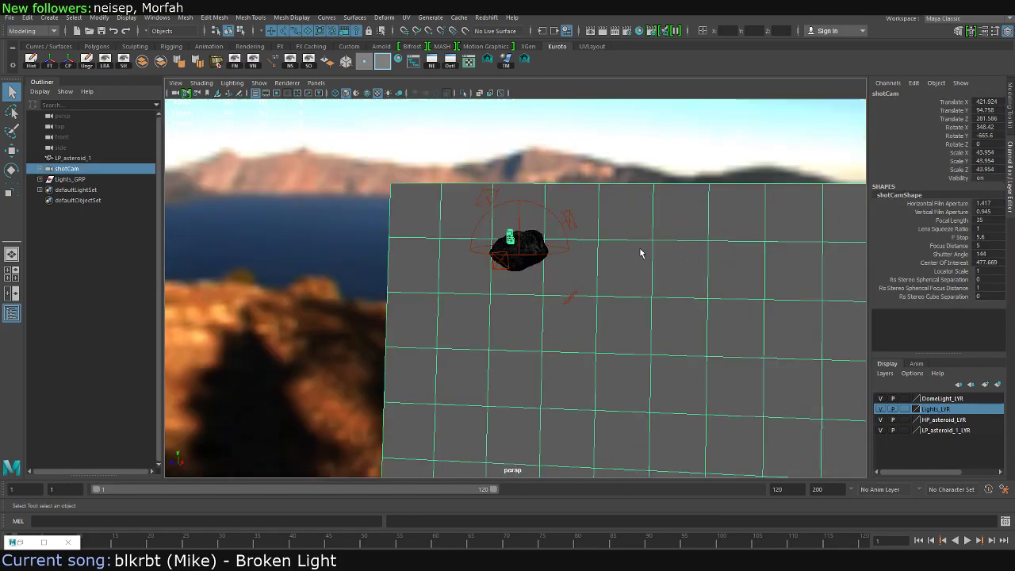
click(659, 146)
mouse_move(659, 146)
alt+mouse_down()
mouse_move(816, 109)
mouse_move(739, 127)
mouse_move(641, 130)
alt+mouse_up()
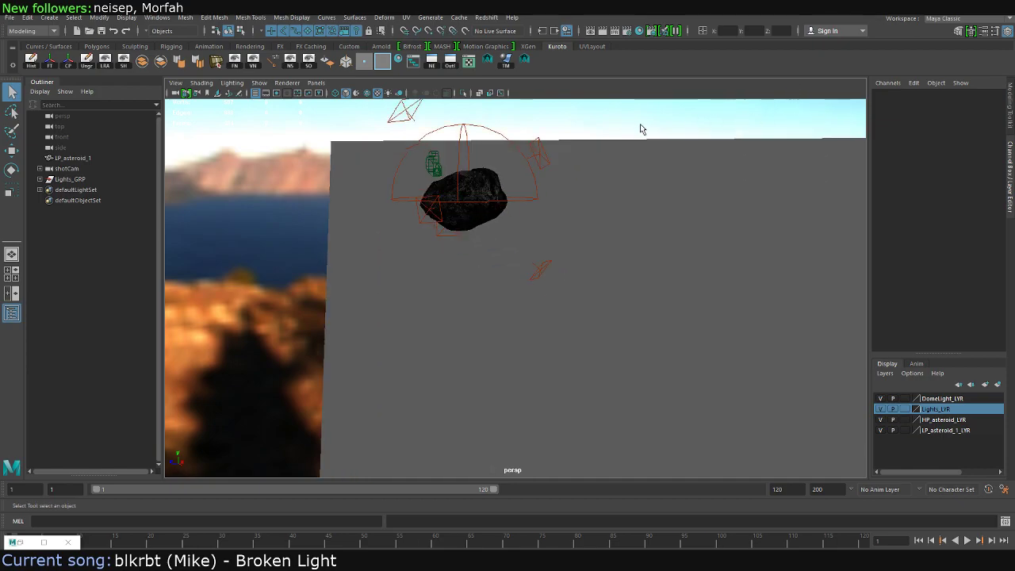
click(464, 199)
mouse_move(464, 198)
alt+mouse_down()
mouse_move(569, 163)
mouse_move(666, 262)
alt+mouse_up()
click(915, 82)
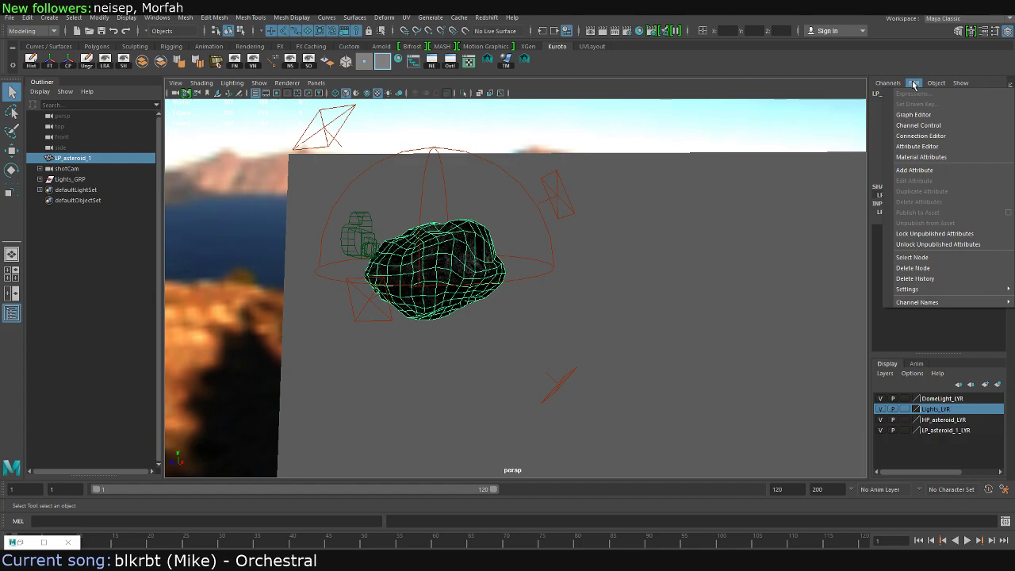
click(927, 147)
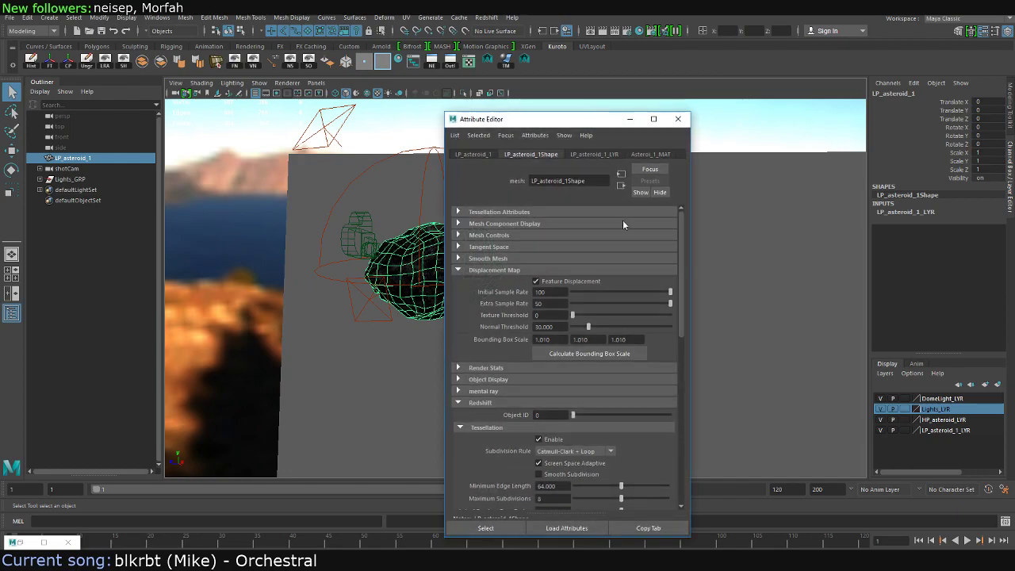
click(672, 117)
click(913, 84)
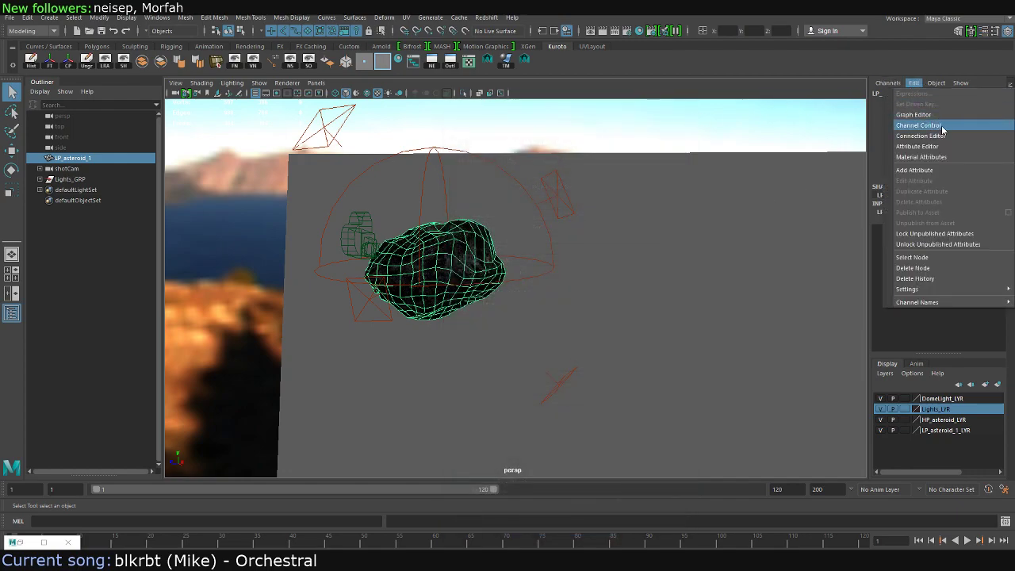
click(921, 125)
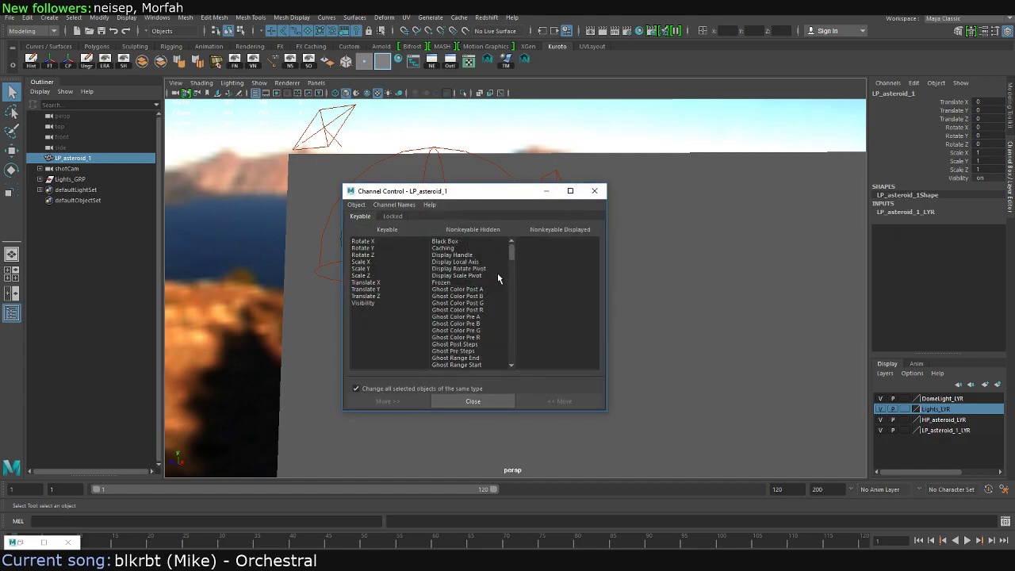
mouse_move(511, 254)
mouse_down()
mouse_move(513, 356)
mouse_move(559, 204)
mouse_up()
click(365, 282)
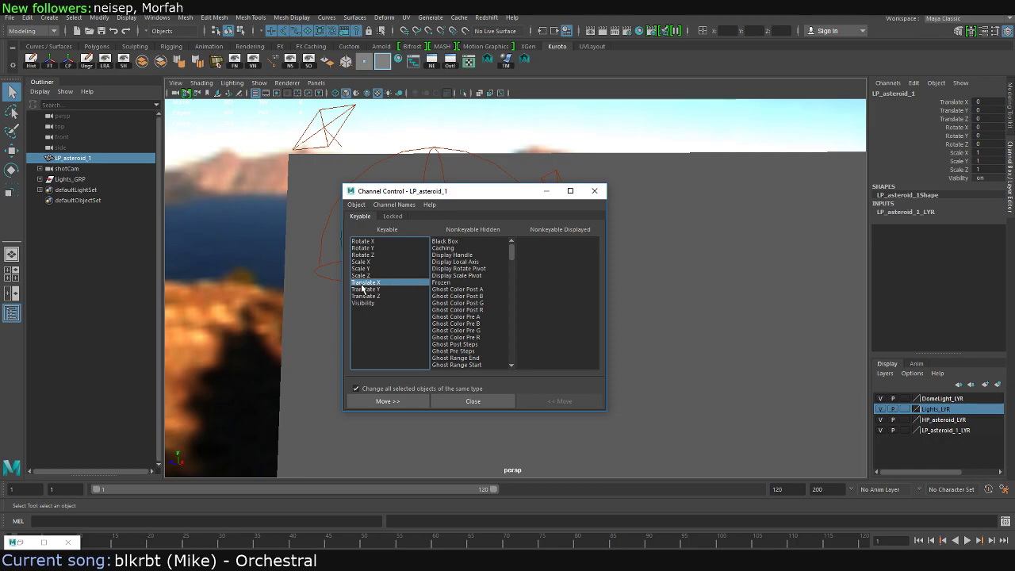
click(595, 192)
click(914, 83)
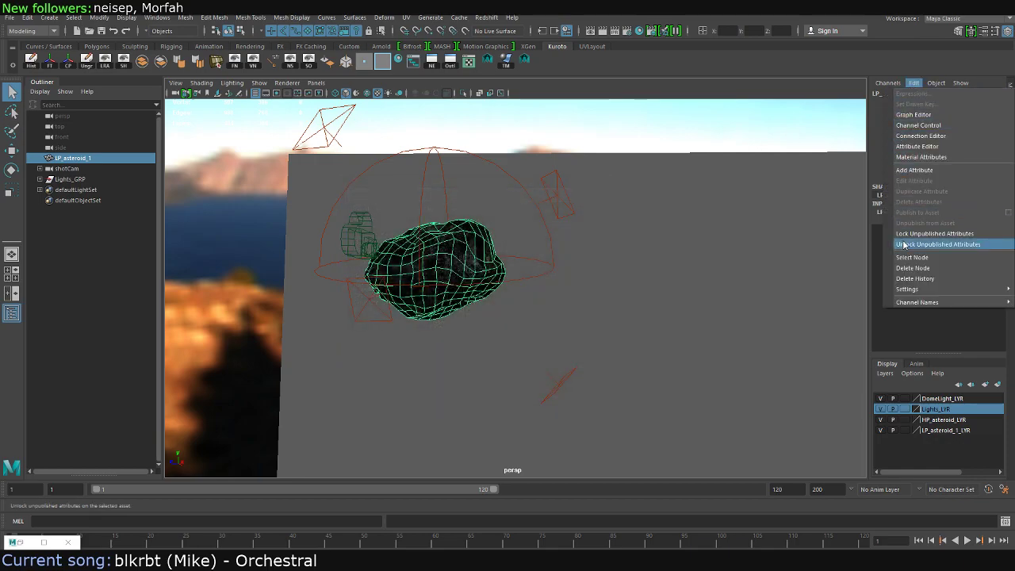
mouse_move(961, 82)
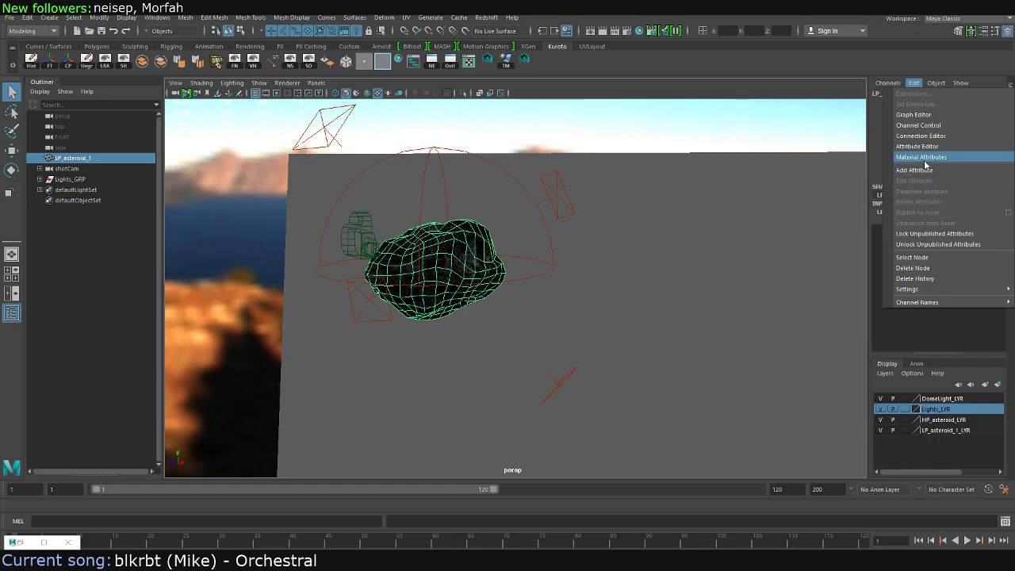
click(960, 83)
click(960, 82)
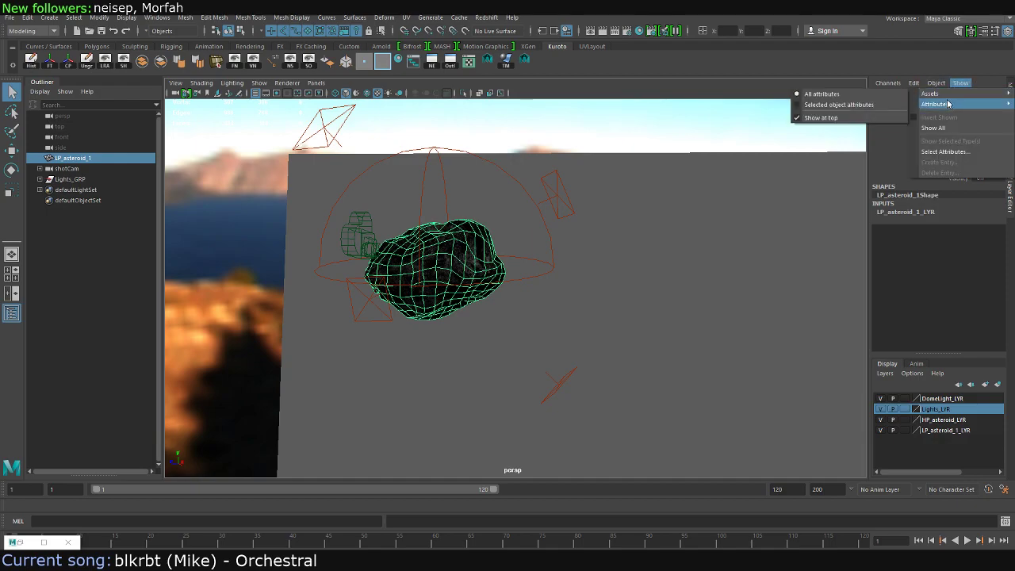
click(937, 152)
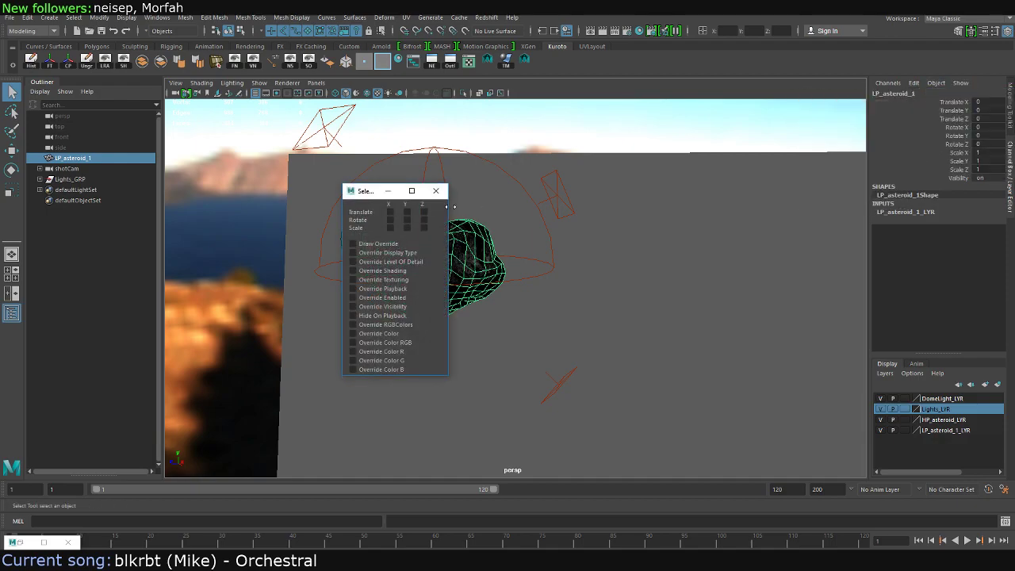
drag(447, 232, 451, 233)
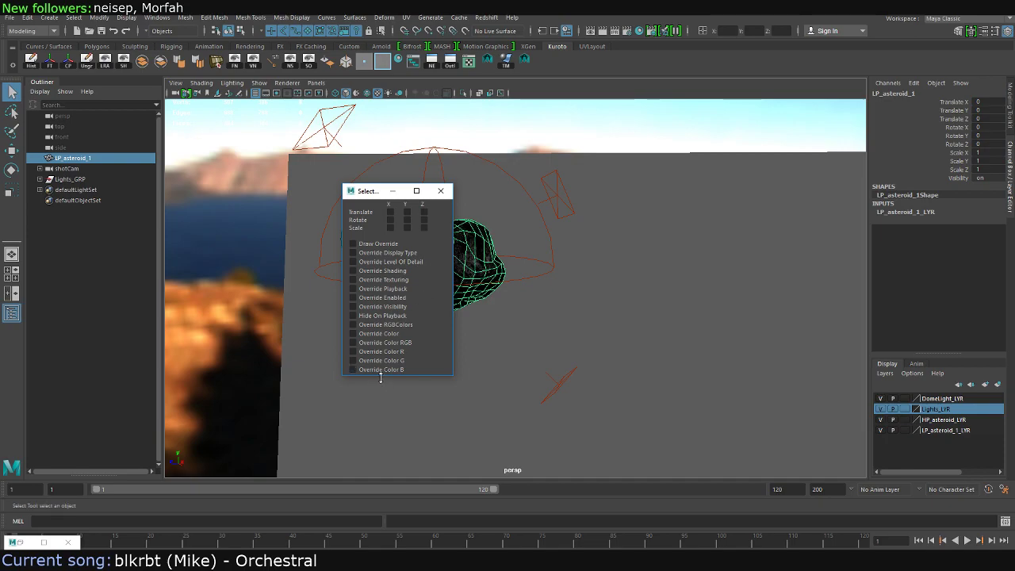
drag(381, 378, 373, 395)
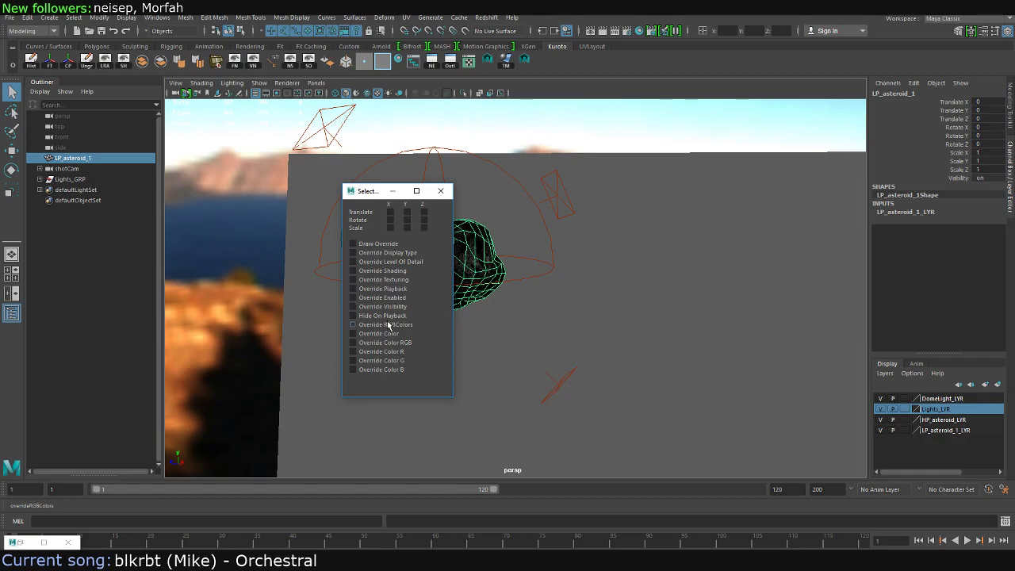
Close the attribute window, deselect the asteroid, and browse the hotbox view options
click(442, 190)
click(467, 170)
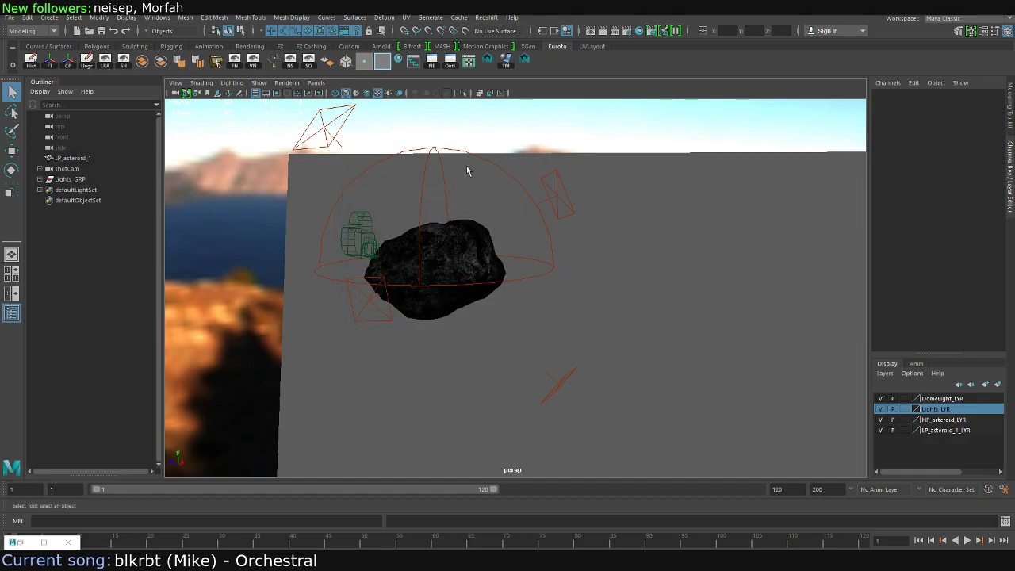
key(space)
drag(385, 177, 467, 211)
key(space)
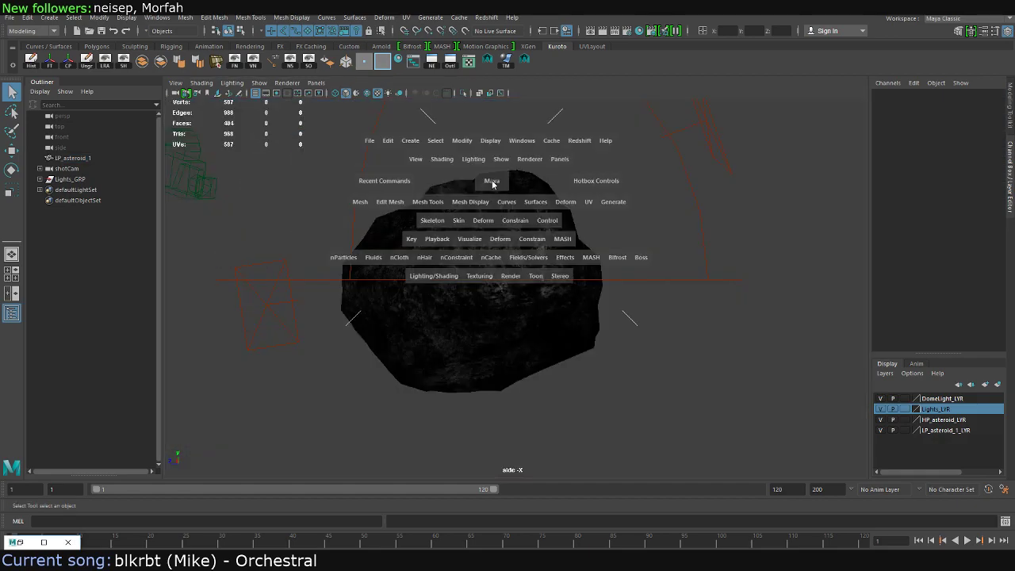
click(493, 184)
click(536, 176)
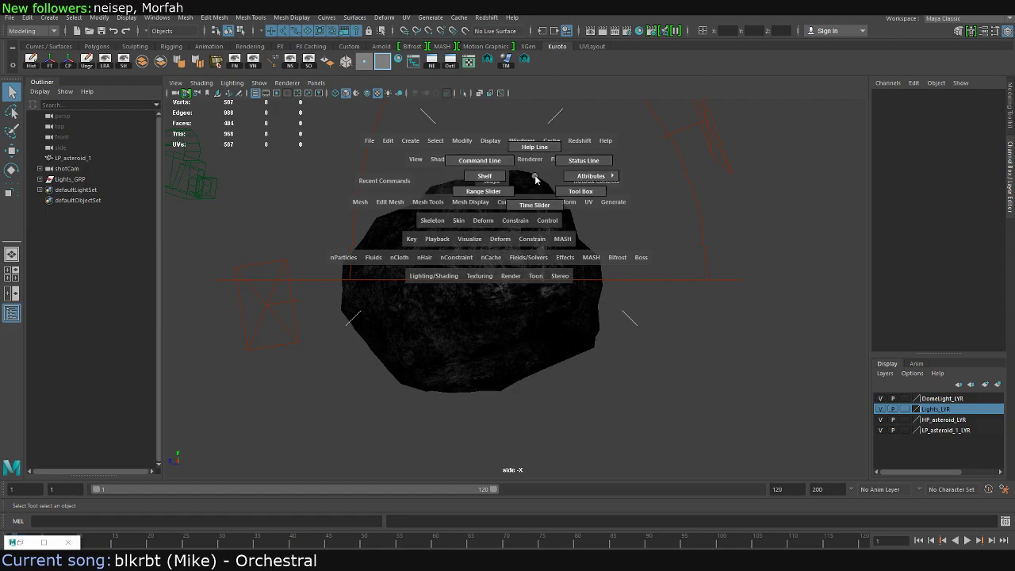
click(491, 180)
key(space)
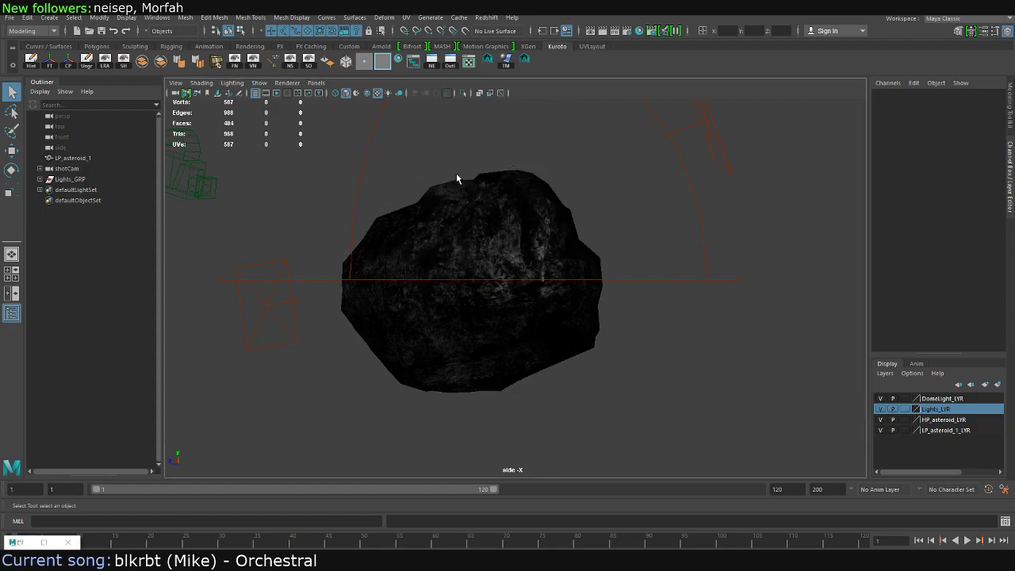
alt+drag(482, 177, 430, 182)
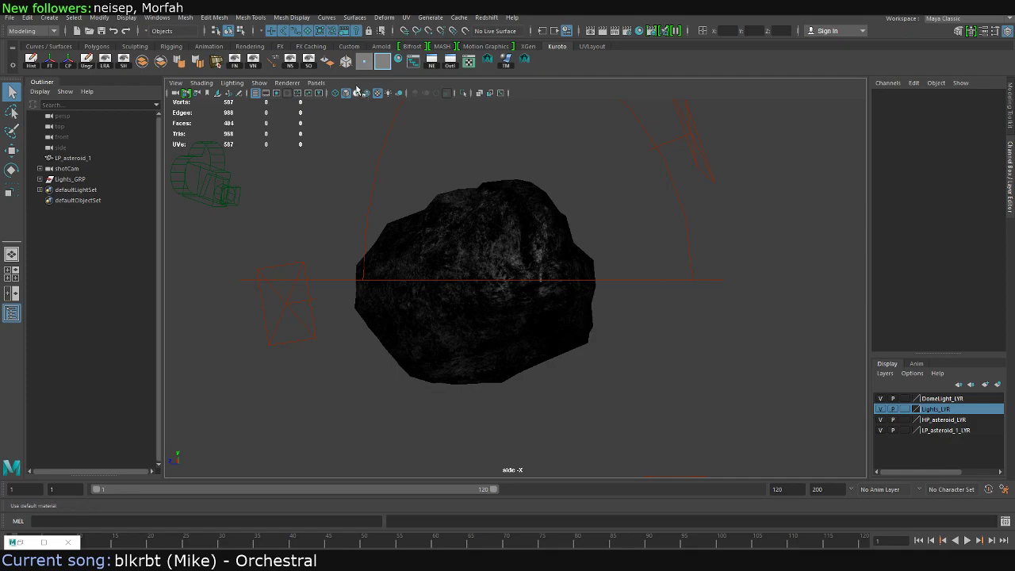
Return the viewport to the perspective view and frame the asteroid
click(315, 82)
click(435, 94)
scroll(391, 175, down, 3)
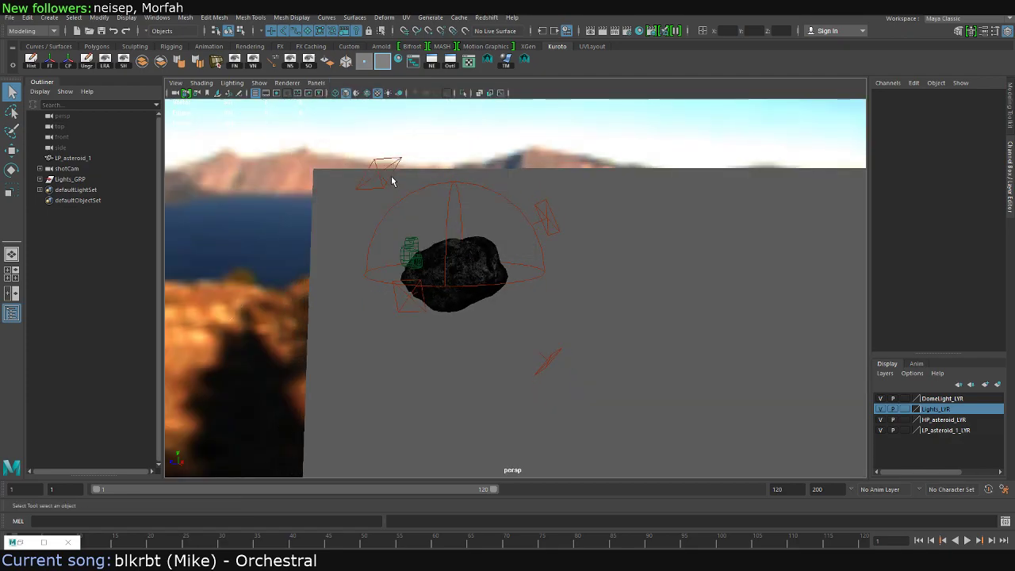
key(space)
key(space)
scroll(253, 180, up, 2)
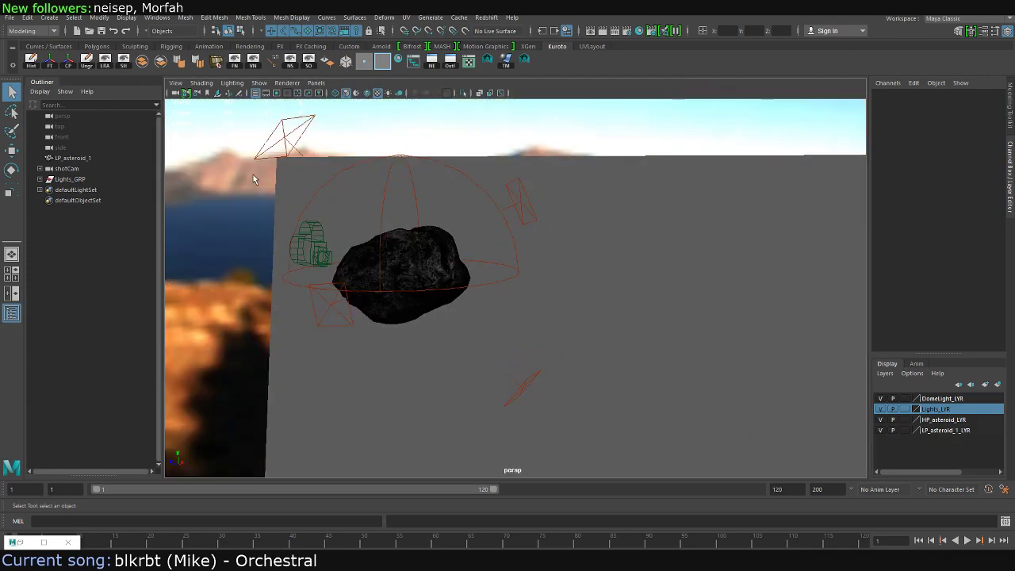
alt+drag(226, 166, 505, 212)
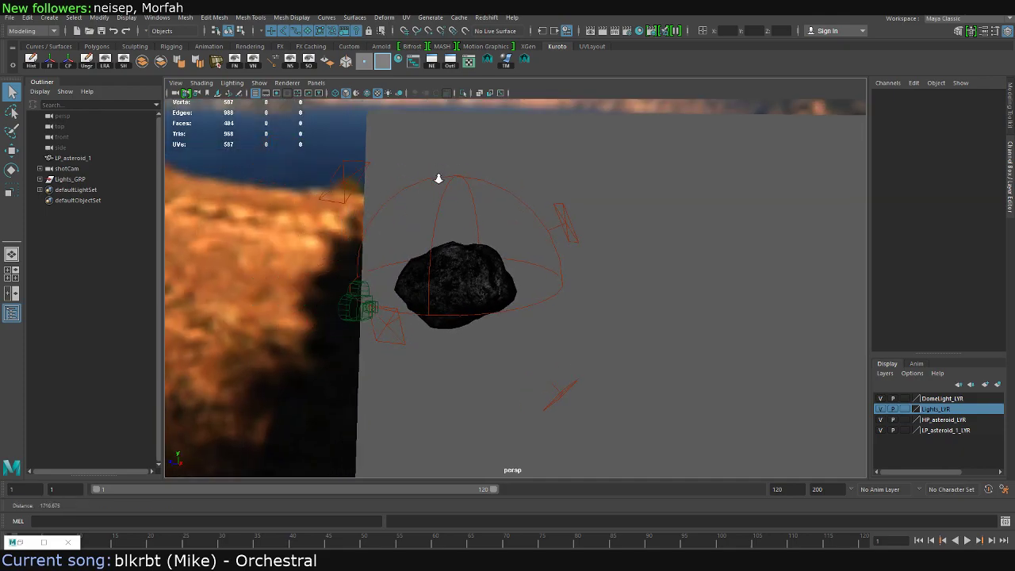
Hide the DomeLight_LYR layer, leaving the Lights_LYR layer visible
click(881, 398)
click(881, 398)
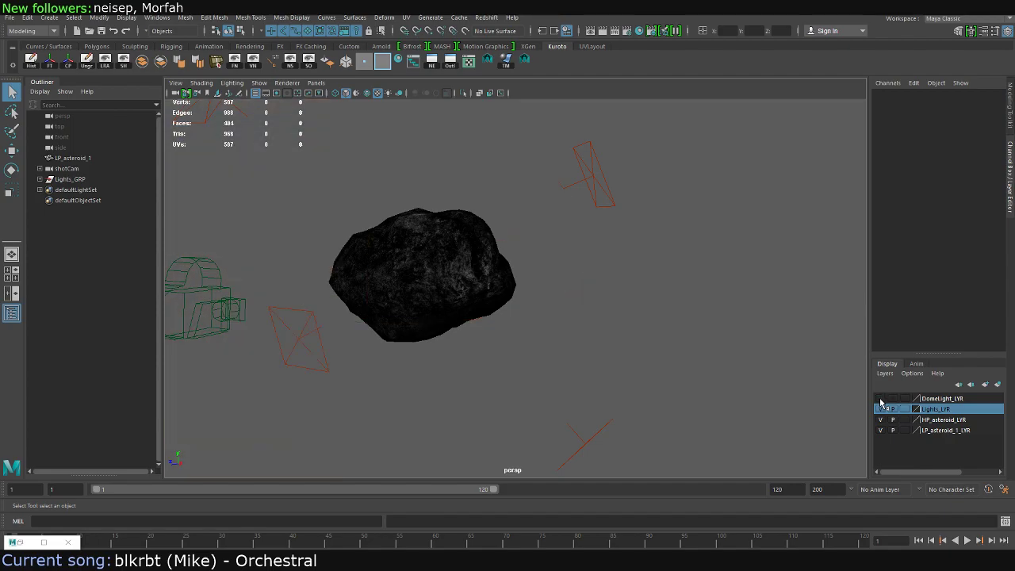
alt+drag(545, 309, 717, 361)
click(880, 399)
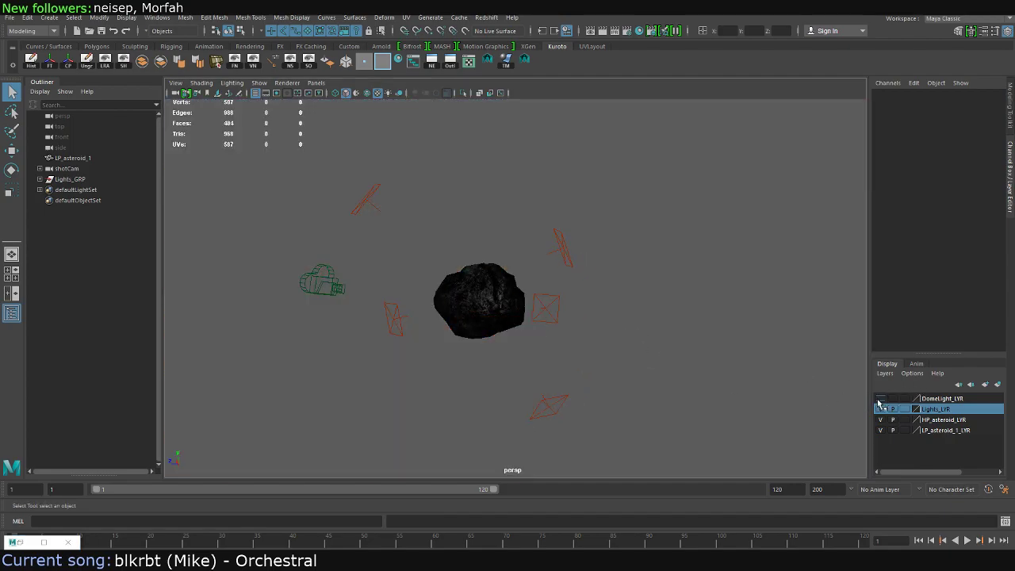
click(881, 398)
click(881, 399)
click(880, 409)
click(879, 409)
Delete the HP_asteroid_LYR layer and toggle the LP_asteroid_1_LYR layer's visibility
right_click(909, 421)
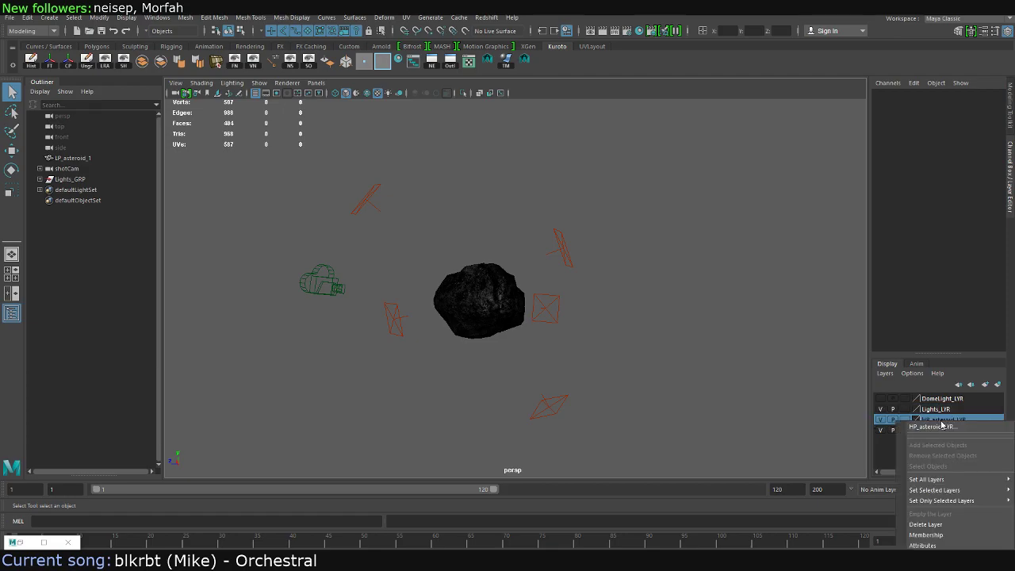
mouse_move(956, 479)
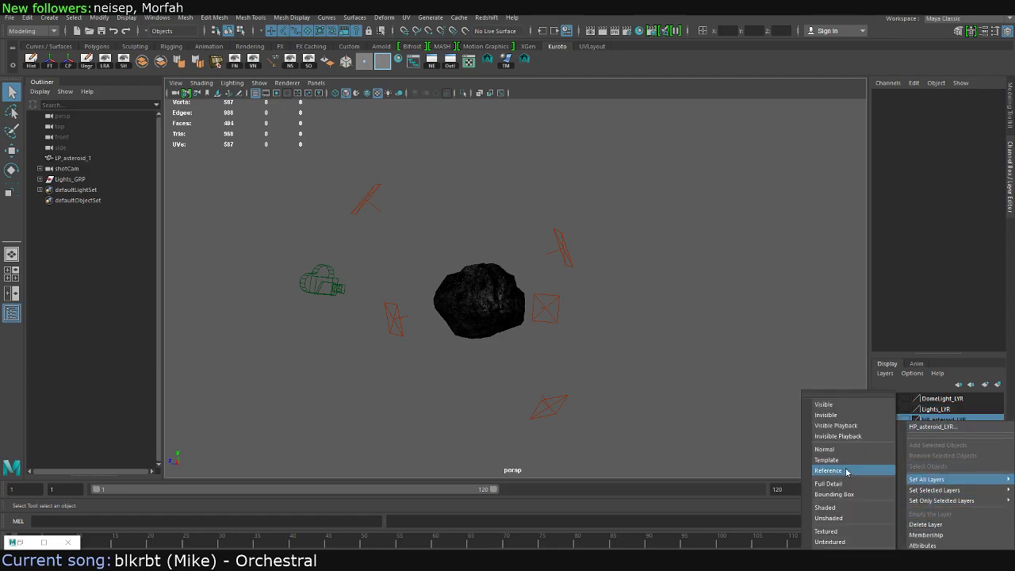
click(928, 525)
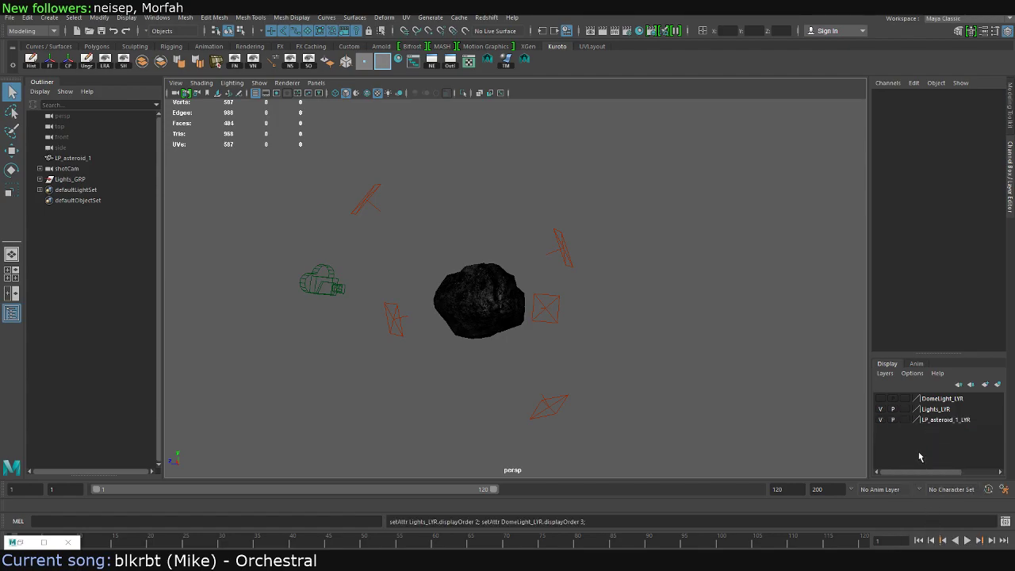
click(943, 421)
click(880, 421)
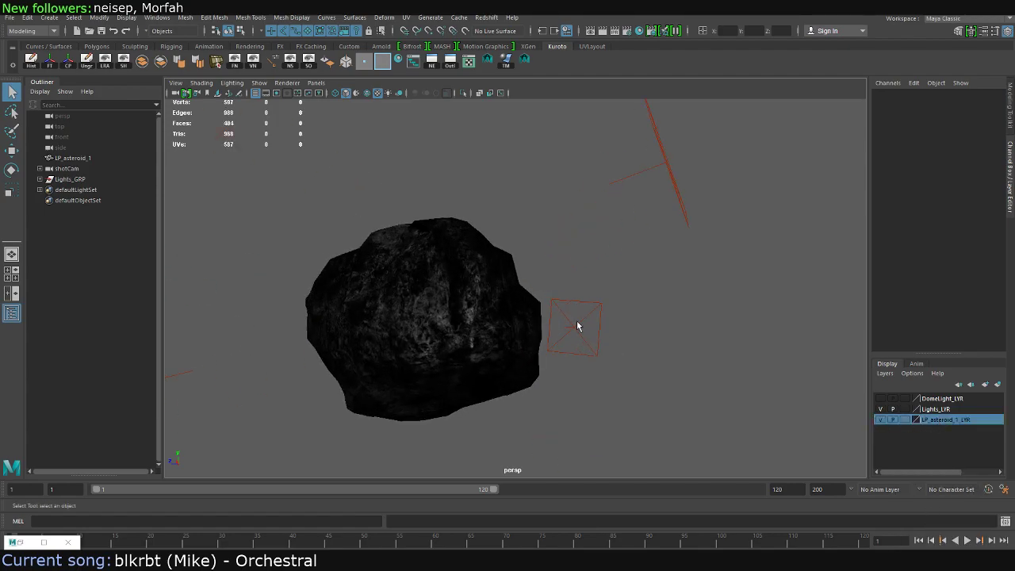
click(881, 420)
click(881, 419)
Show DomeLight_LYR again, save the scene with Ctrl+S, and bring up Save Scene As
mouse_move(670, 377)
alt+mouse_down()
mouse_move(594, 337)
mouse_move(364, 279)
alt+mouse_up()
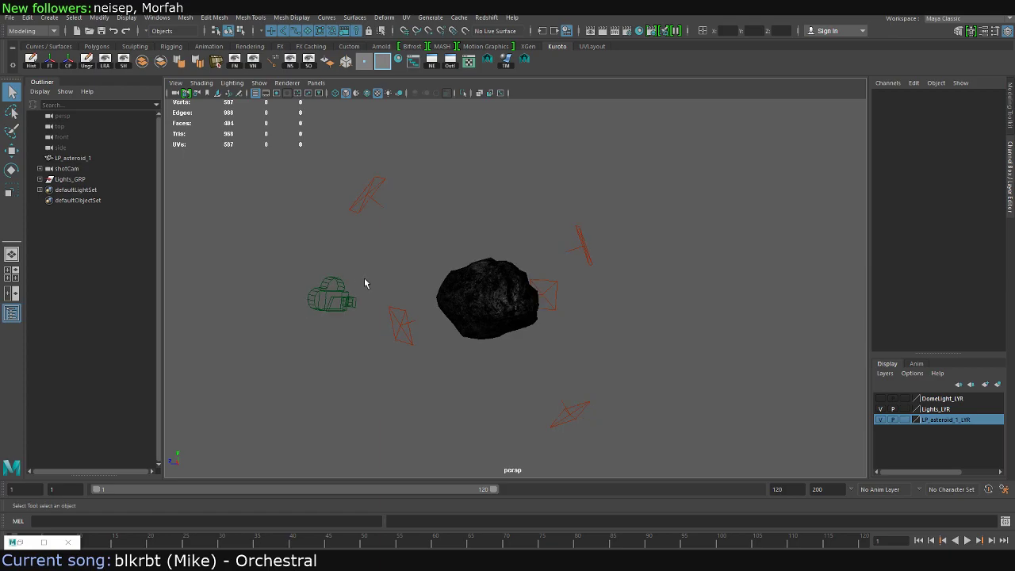
click(880, 398)
alt+drag(634, 262, 550, 234)
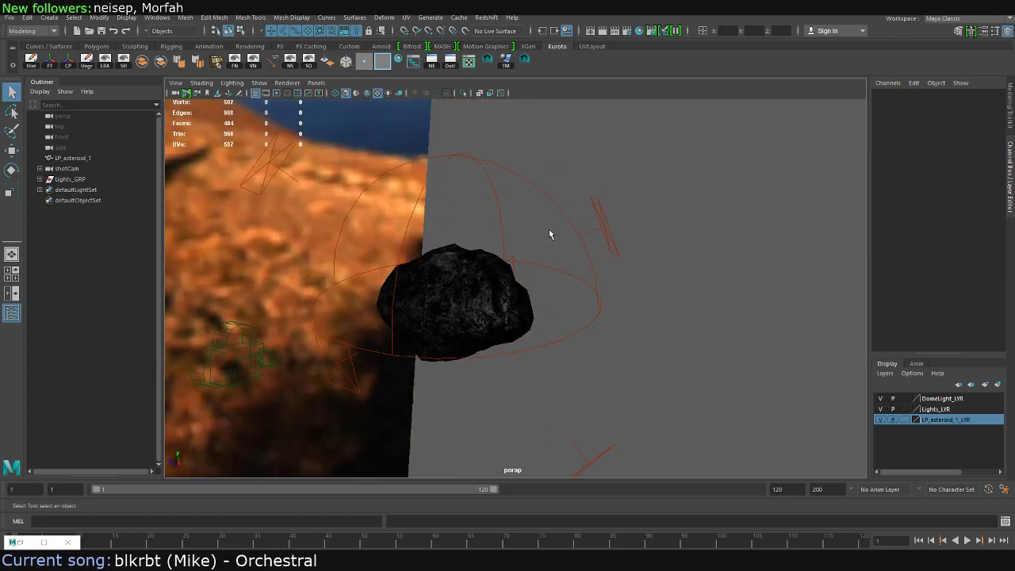
key(ctrl+s)
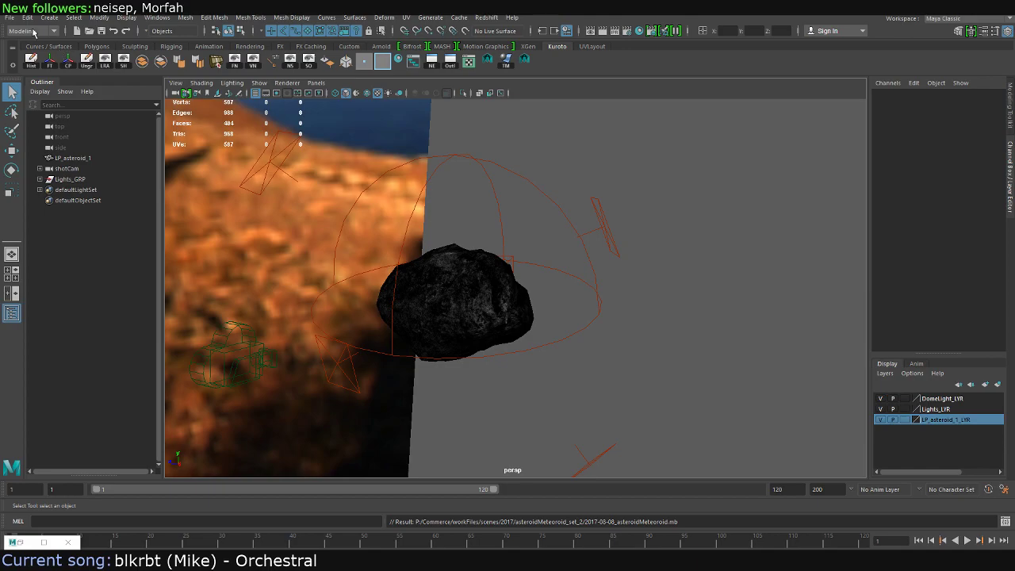
click(8, 18)
click(47, 68)
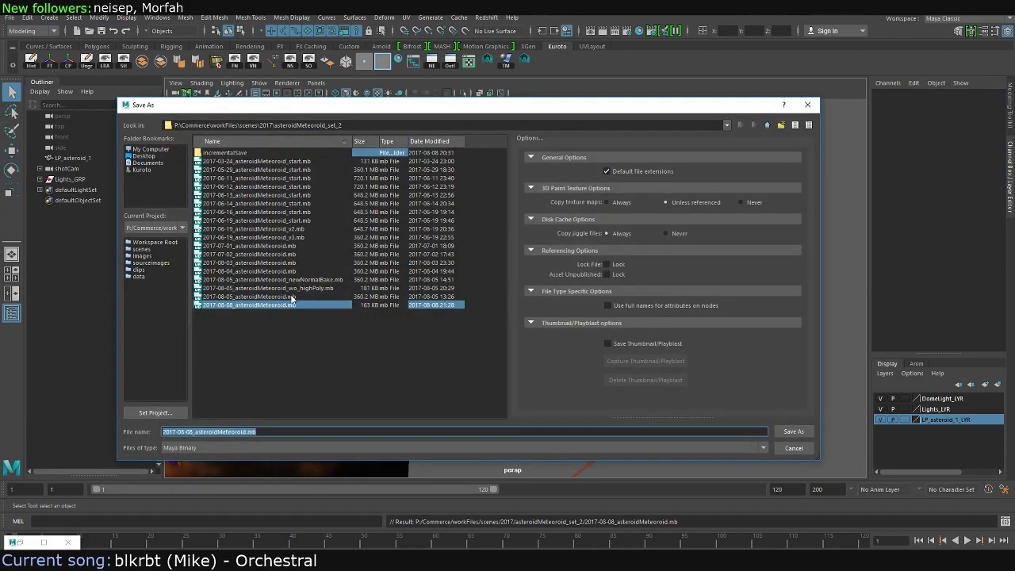
Save the scene as Asteroid_1.mb in data/2017/asteroidMeteoroid_set_2/Finished_Asset
key(BackSpace)
key(BackSpace)
click(212, 171)
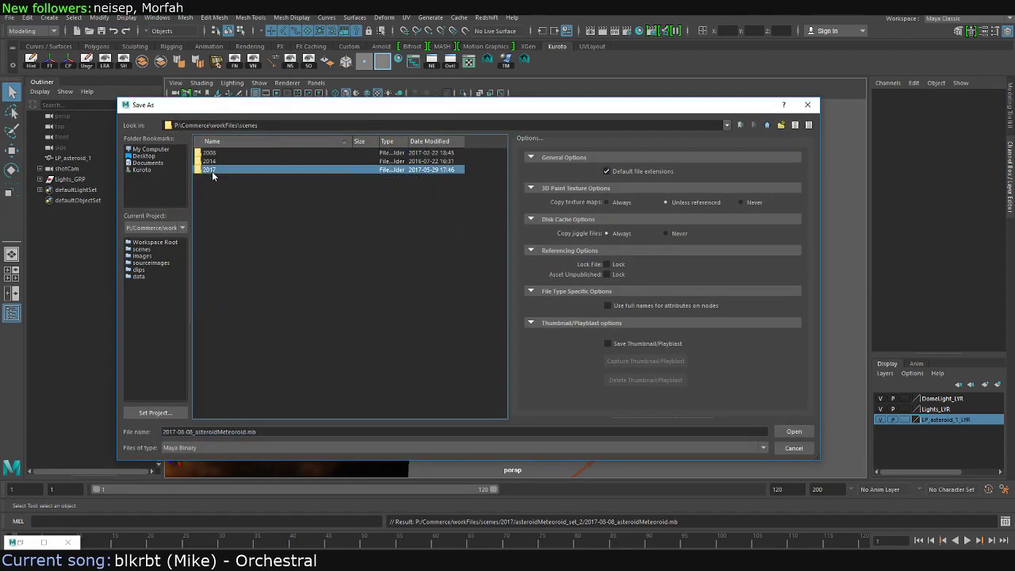
double_click(212, 172)
double_click(212, 178)
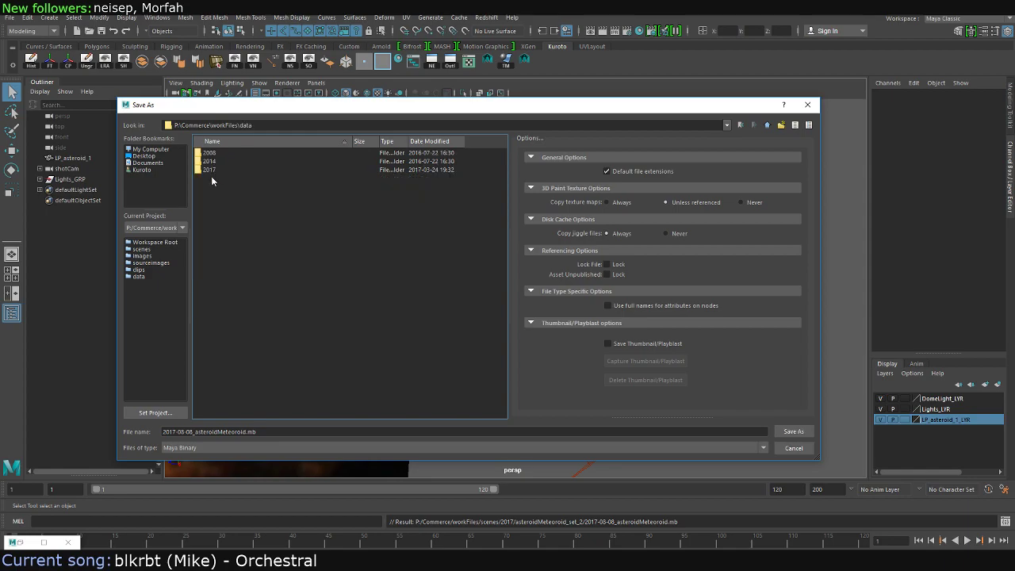
double_click(213, 170)
double_click(233, 153)
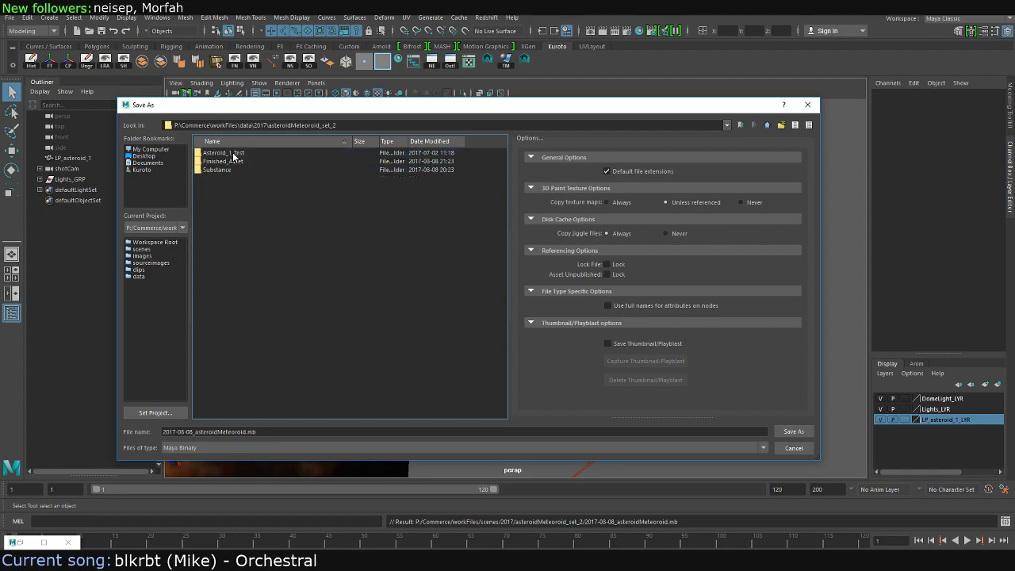
double_click(222, 162)
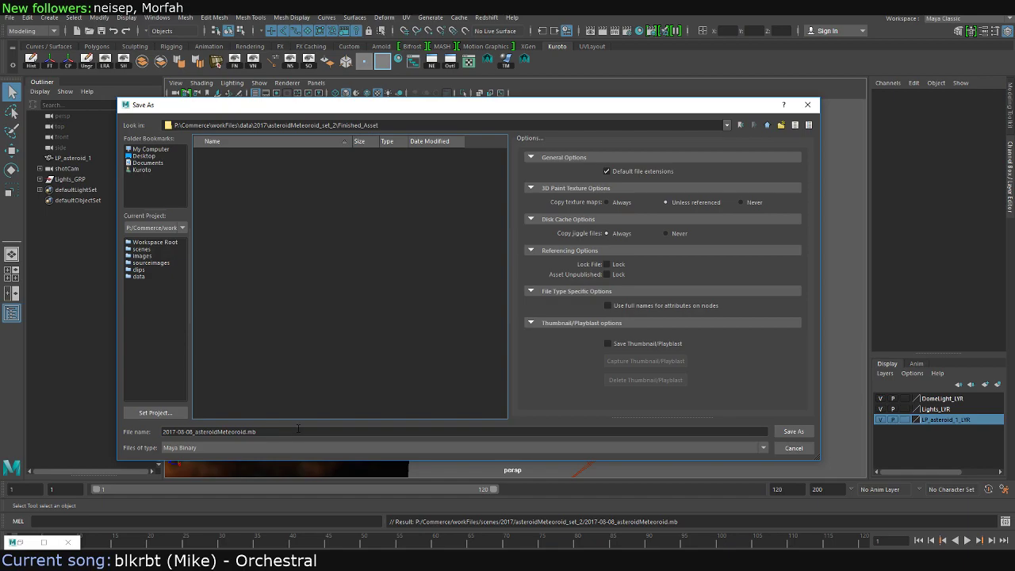
drag(243, 432, 86, 422)
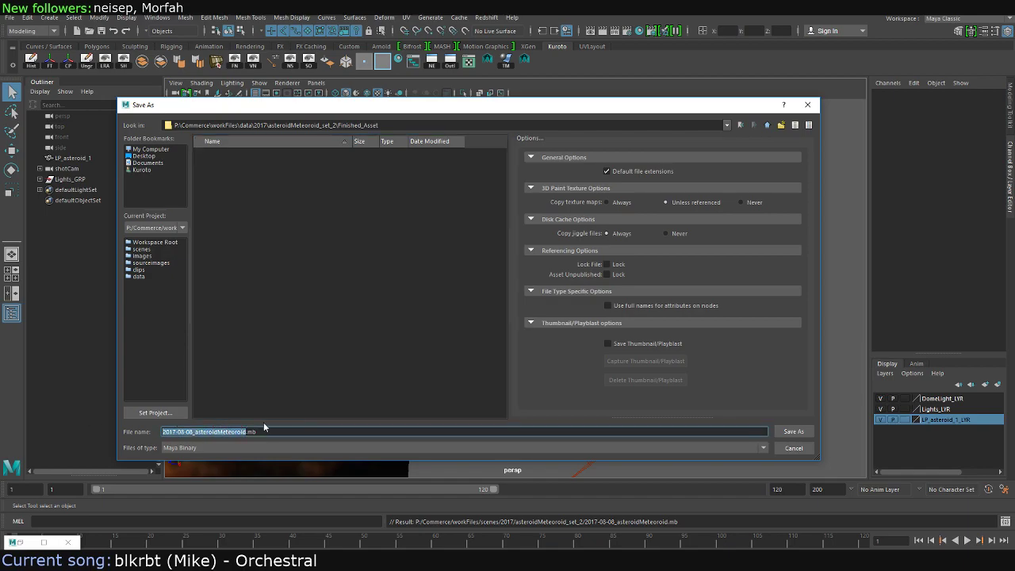
text(Asteroid_1)
key(Return)
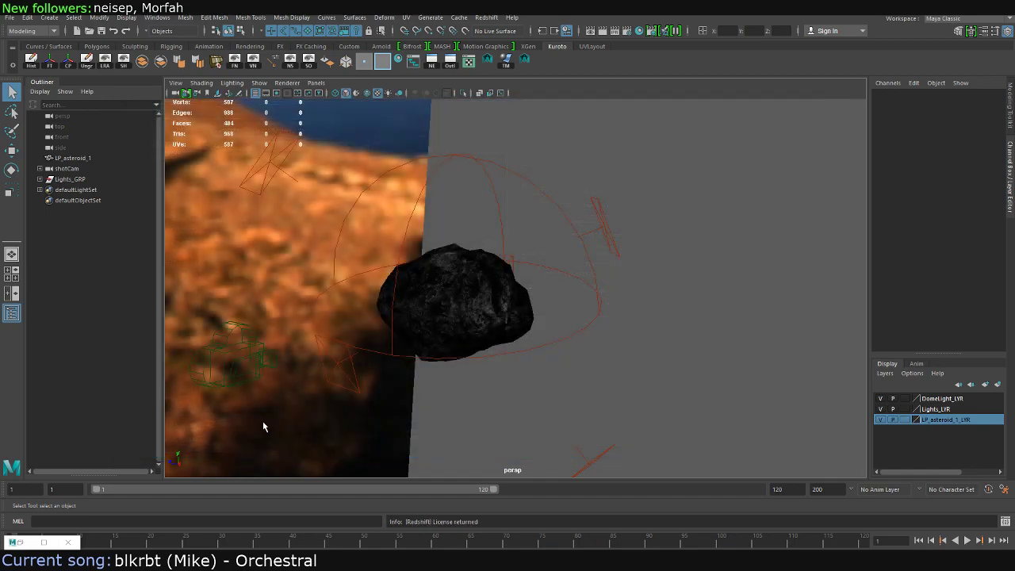
Save the scene again as Asteroid_1.ma with the Maya ASCII file type
click(9, 17)
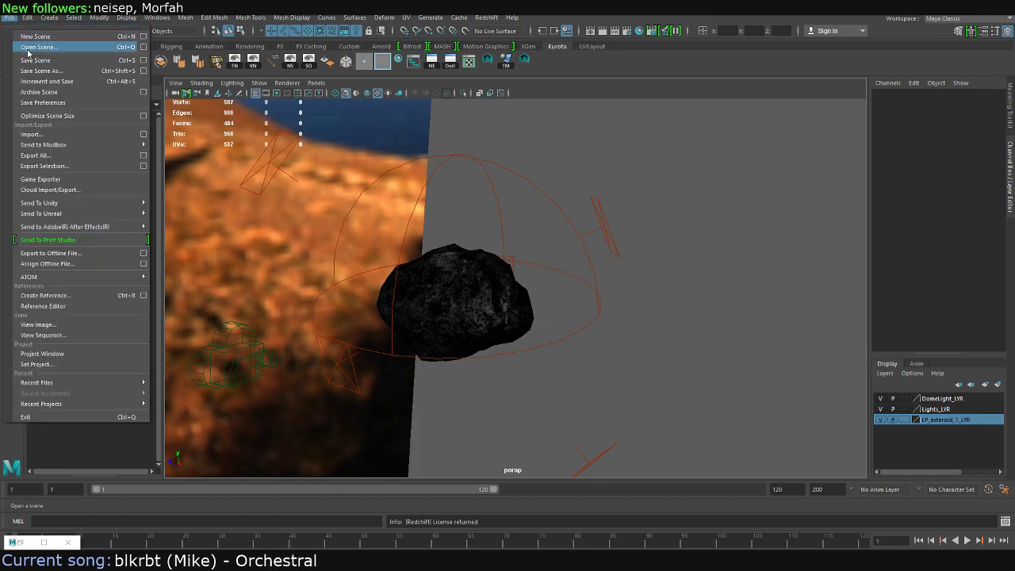
click(36, 63)
click(202, 448)
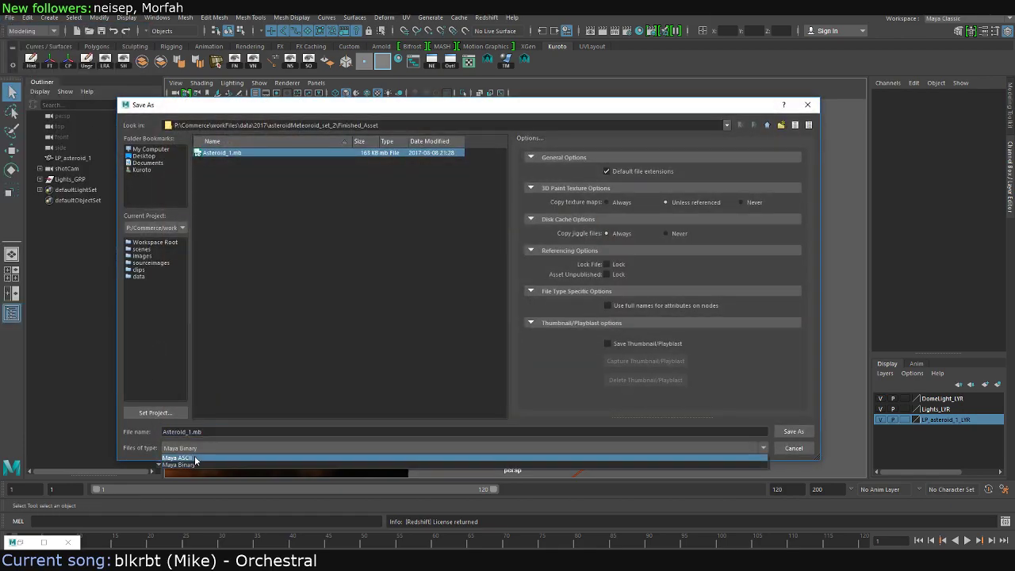
click(195, 460)
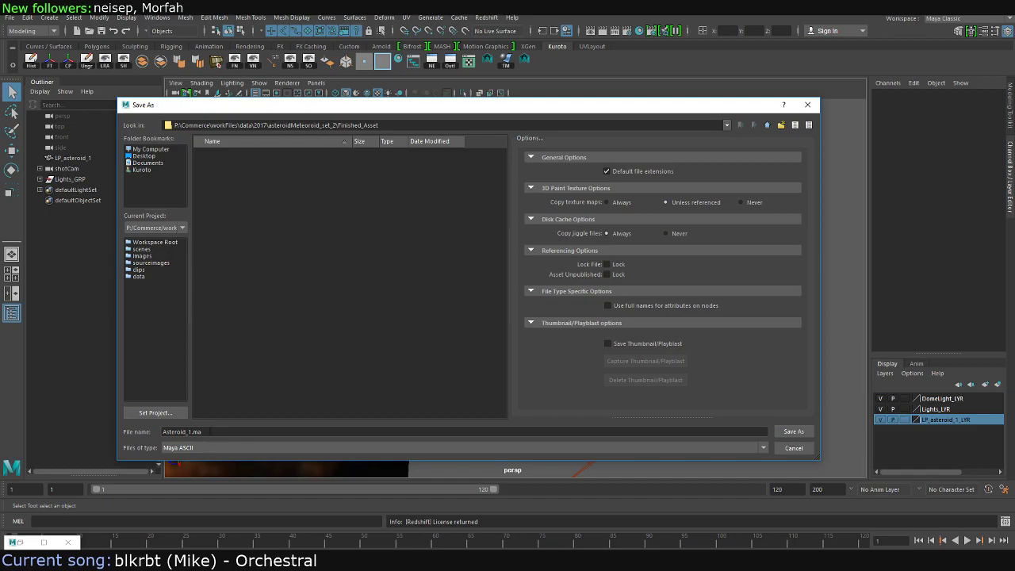
click(794, 431)
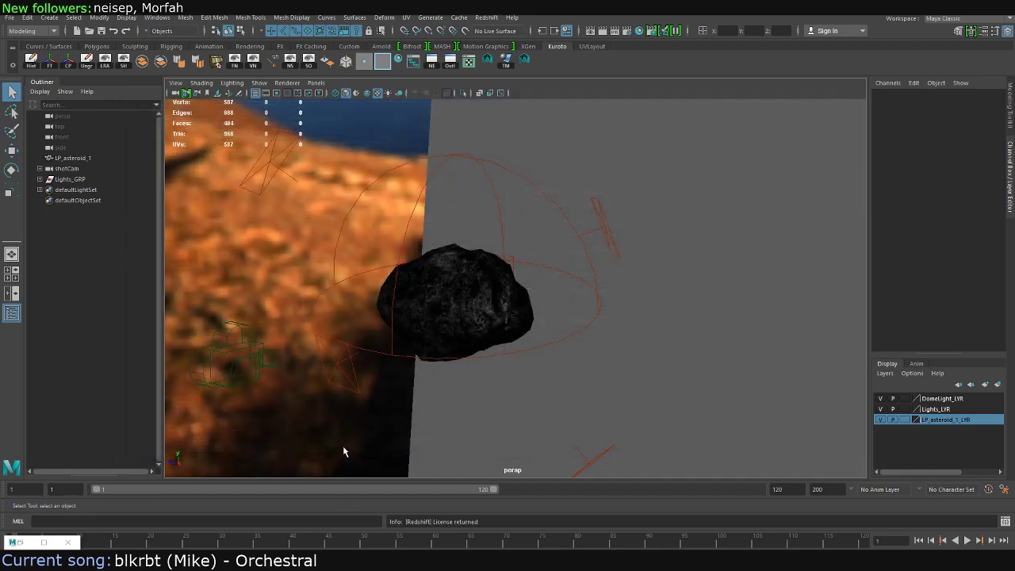
Inspect Finished_Asset in File Explorer, checking the asteroid_1 textures and Asteroid_1.obj, then minimize it
key(alt+Tab)
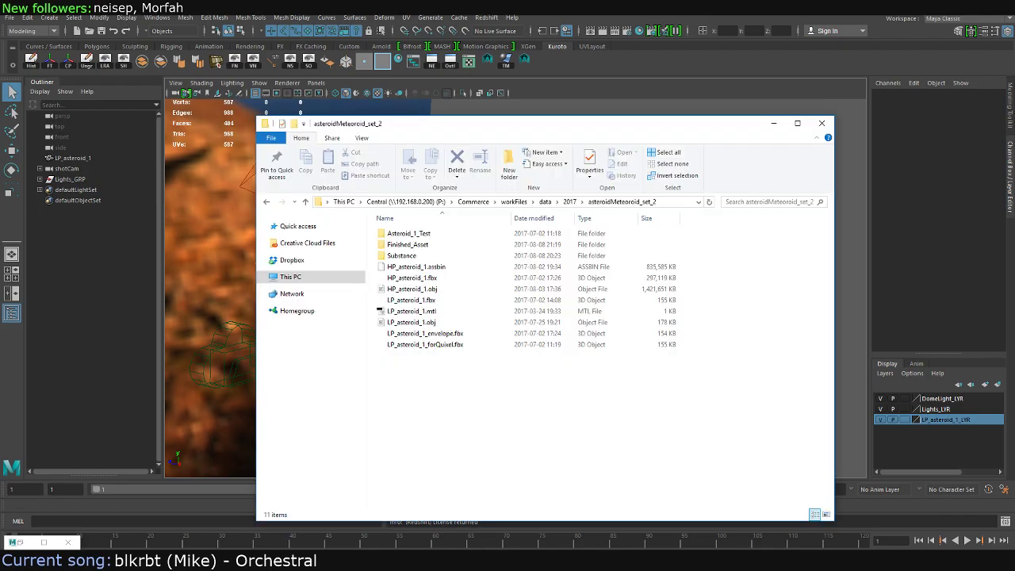
click(405, 247)
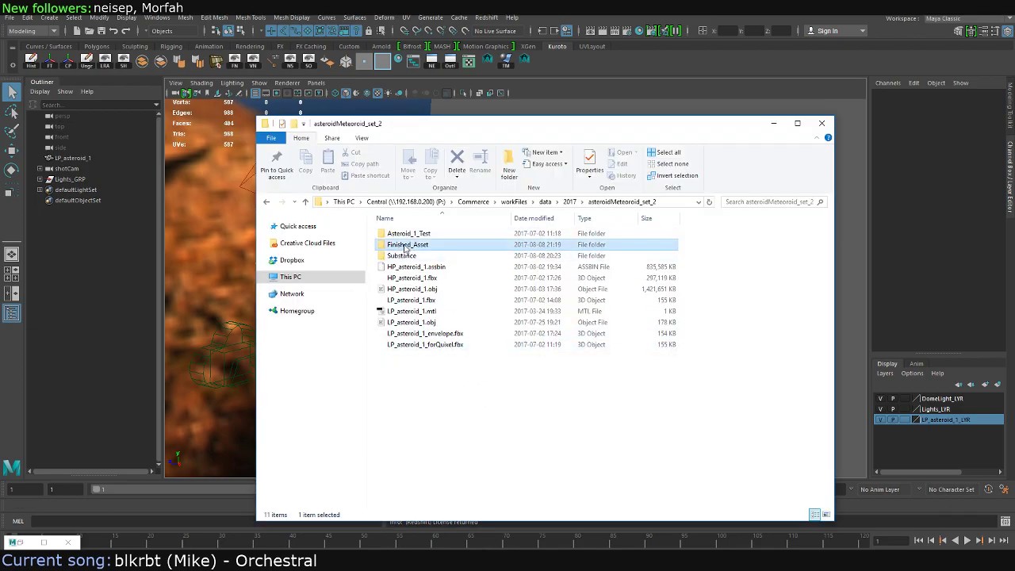
double_click(405, 247)
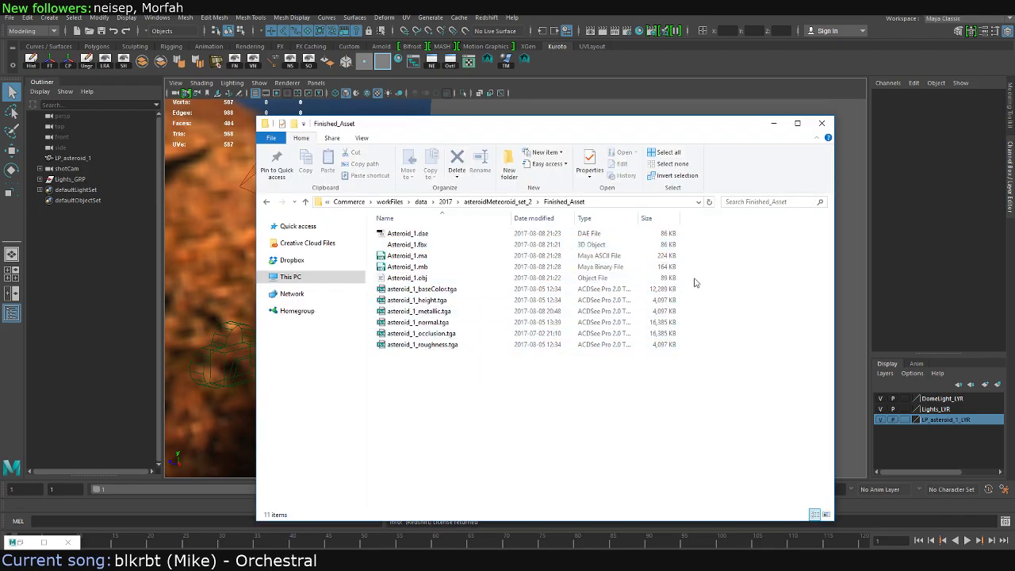
drag(696, 282, 409, 222)
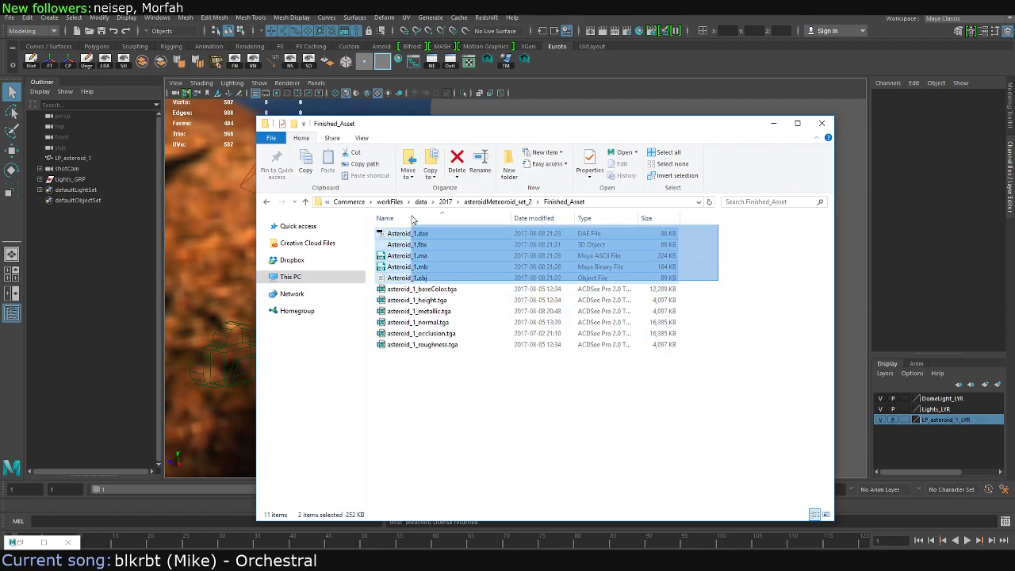
drag(400, 389, 547, 287)
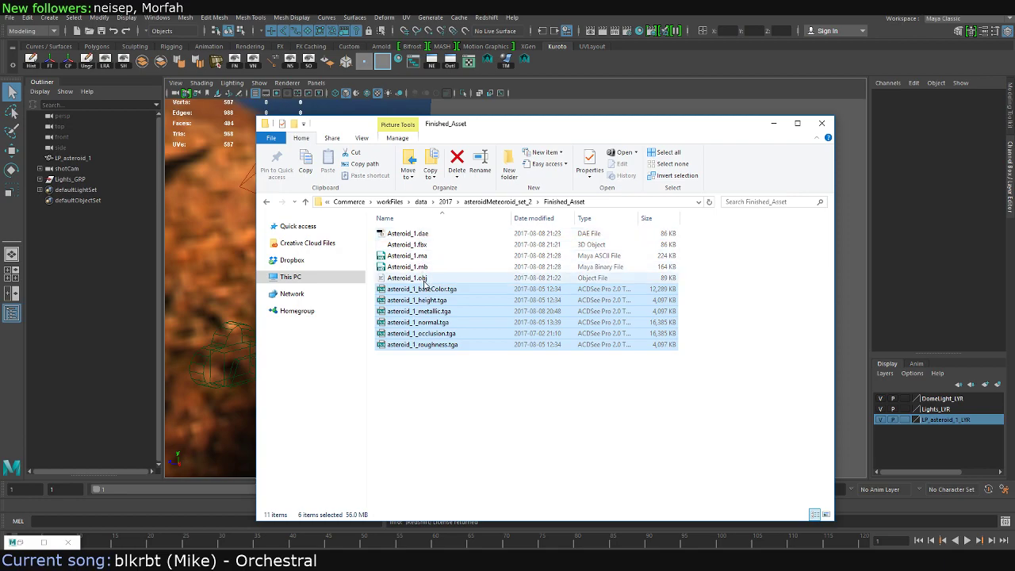
click(426, 279)
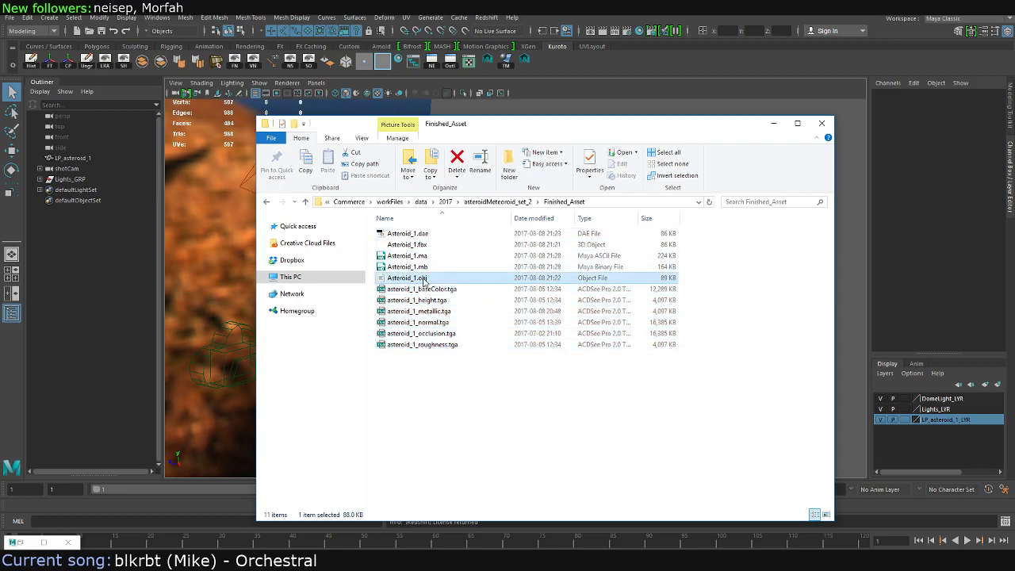
click(728, 264)
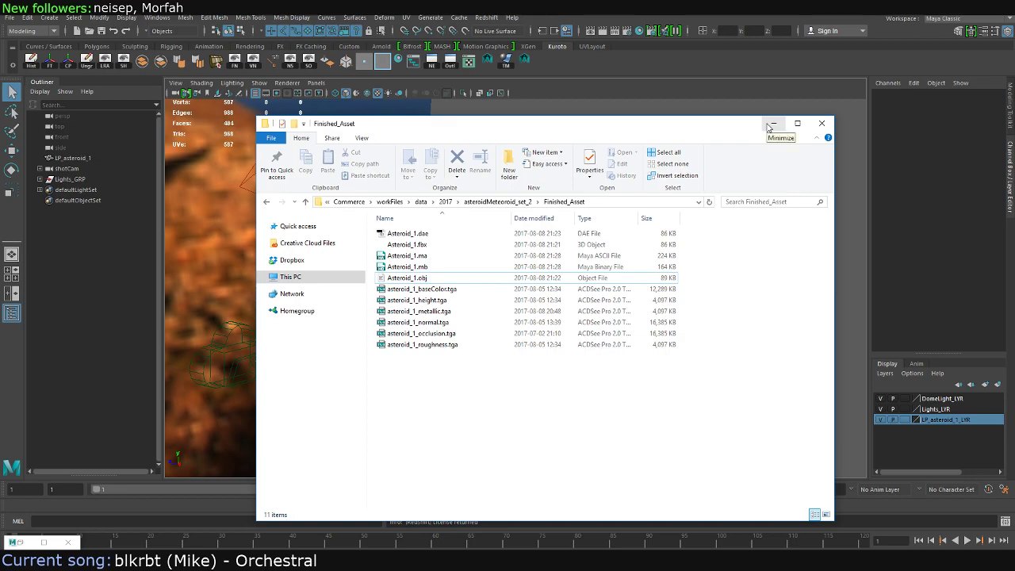
click(769, 127)
Assign the existing initialShadingGroup material to the low-poly asteroid, giving it the starry texture
click(449, 292)
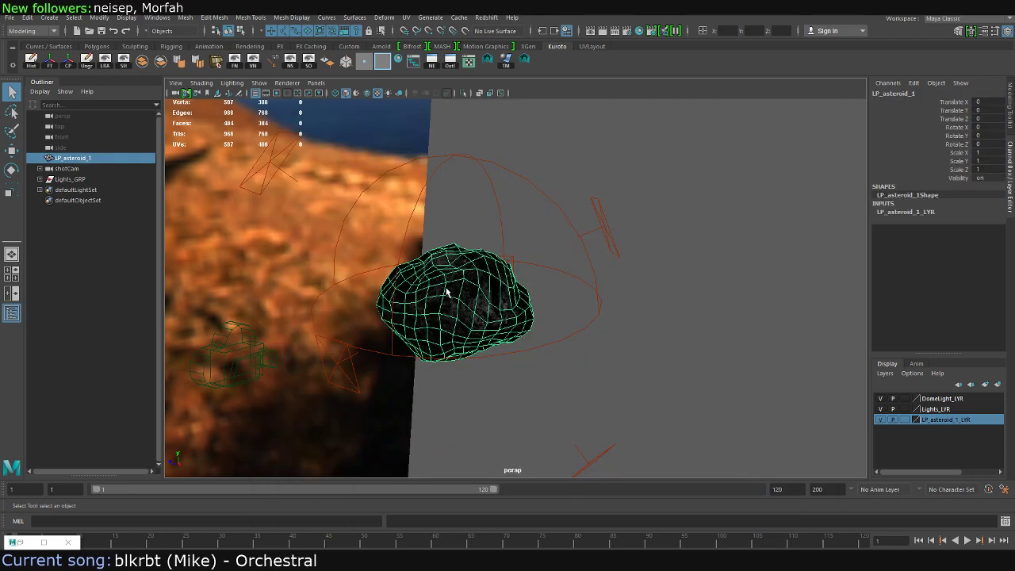
right_click(449, 291)
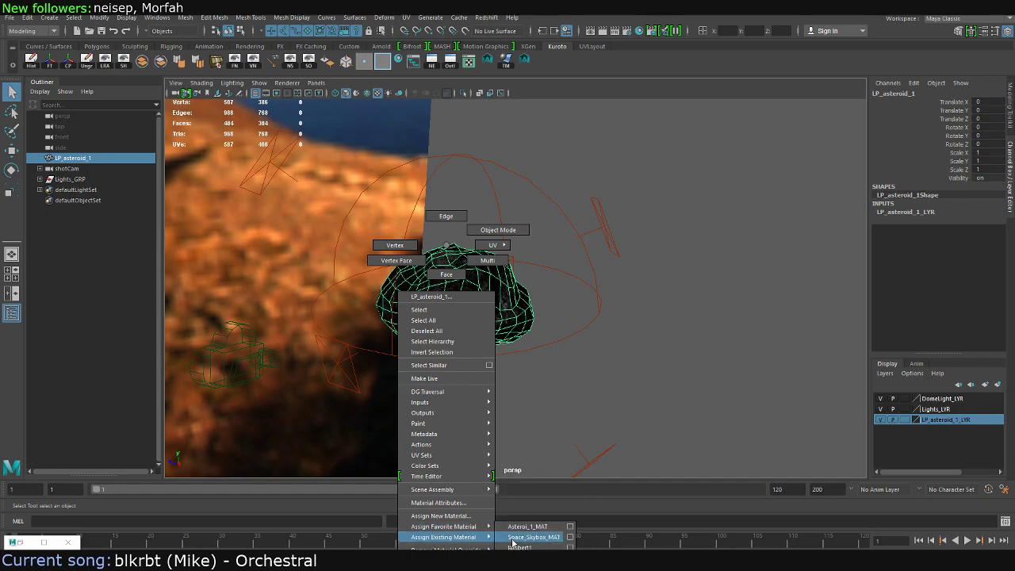
click(516, 541)
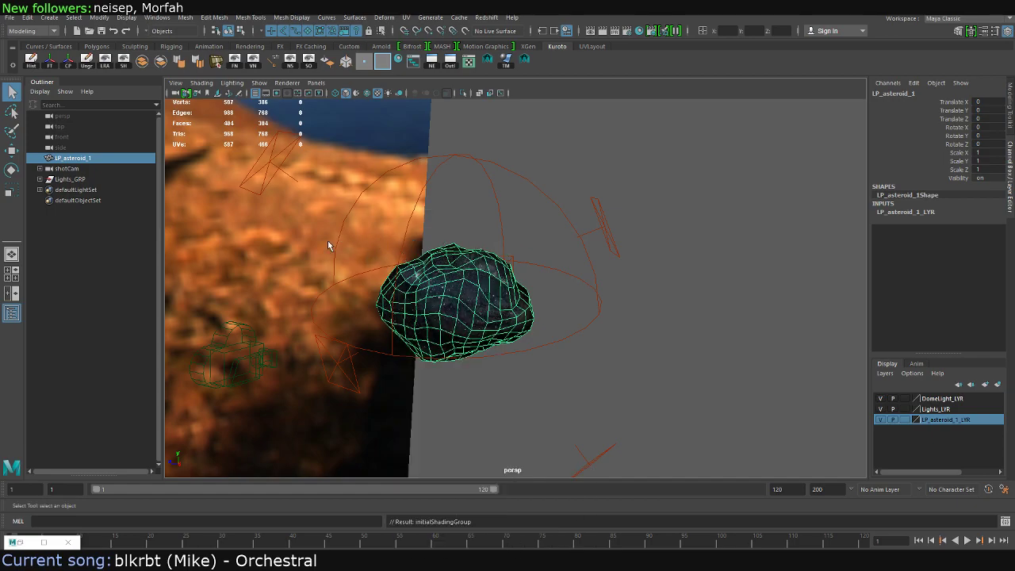
mouse_move(328, 245)
alt+right_down()
mouse_move(628, 341)
mouse_move(518, 319)
alt+right_up()
right_click(358, 245)
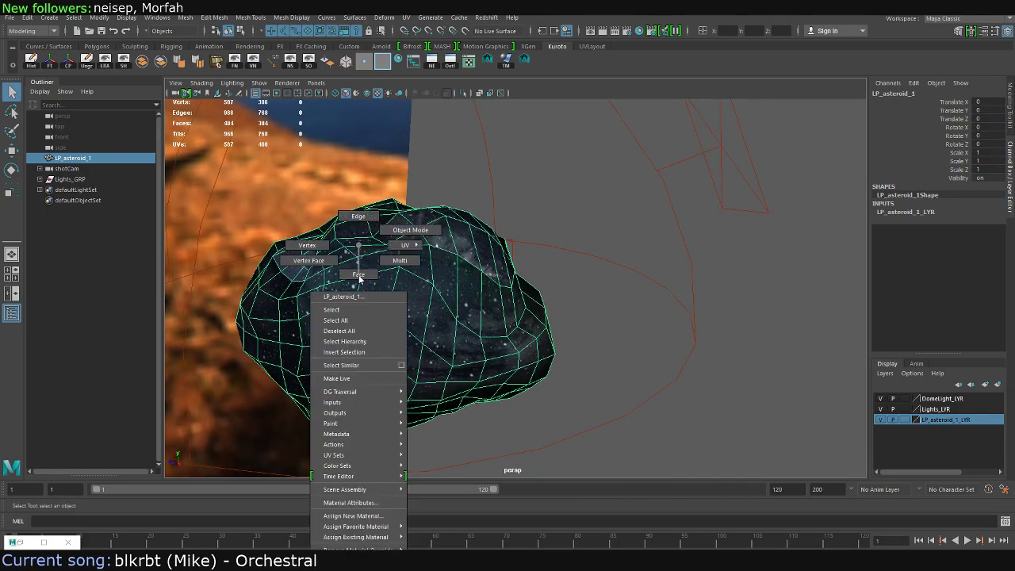
click(436, 545)
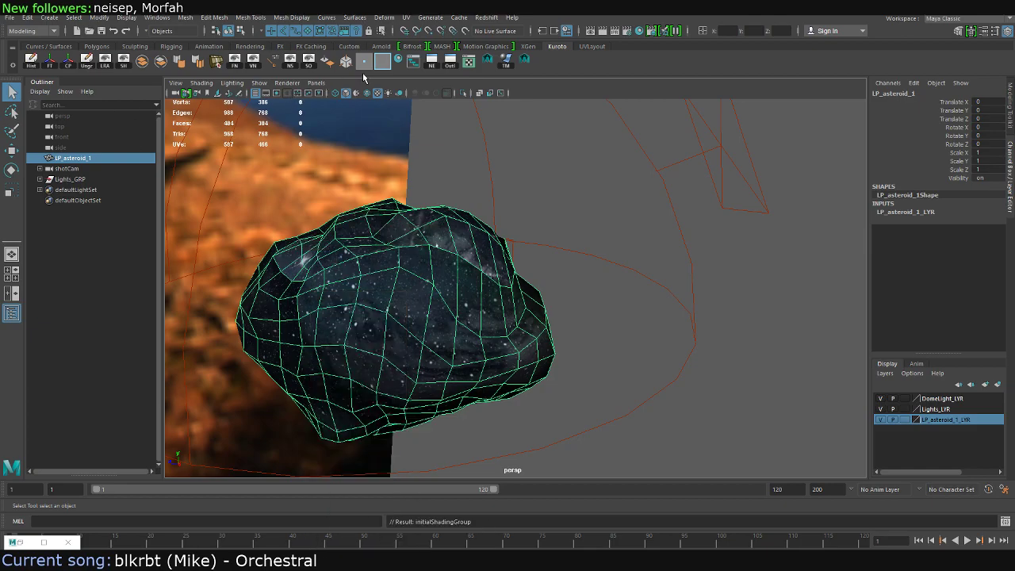
In Hypershade, disconnect the space texture from lambert1's Color
click(433, 63)
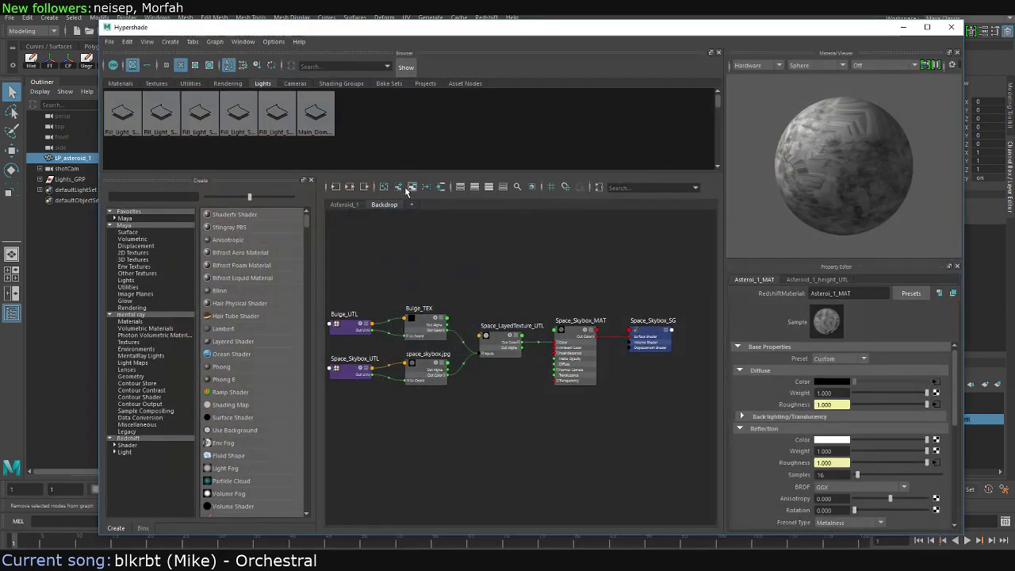
click(200, 111)
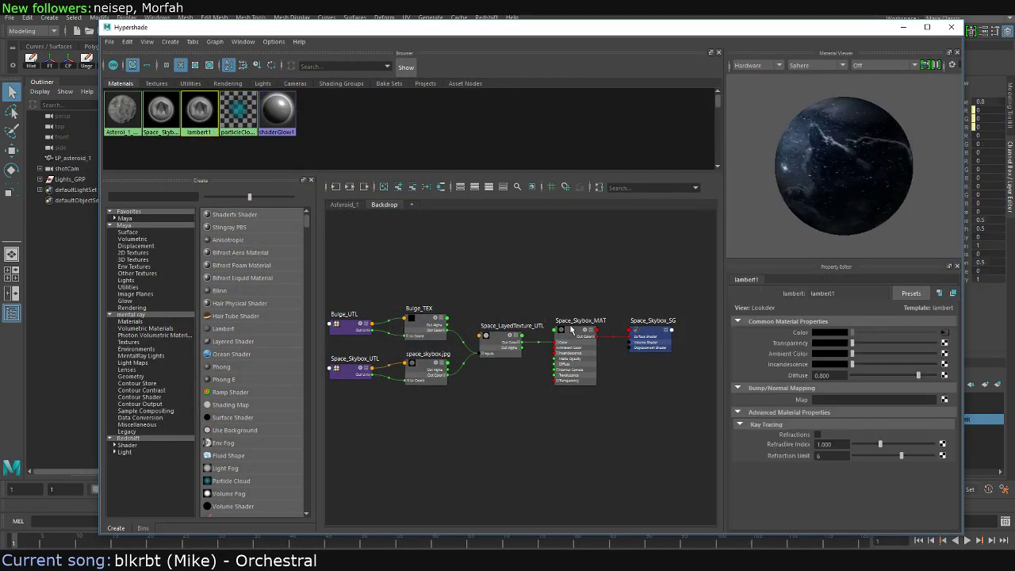
alt+middle_drag(401, 286, 500, 296)
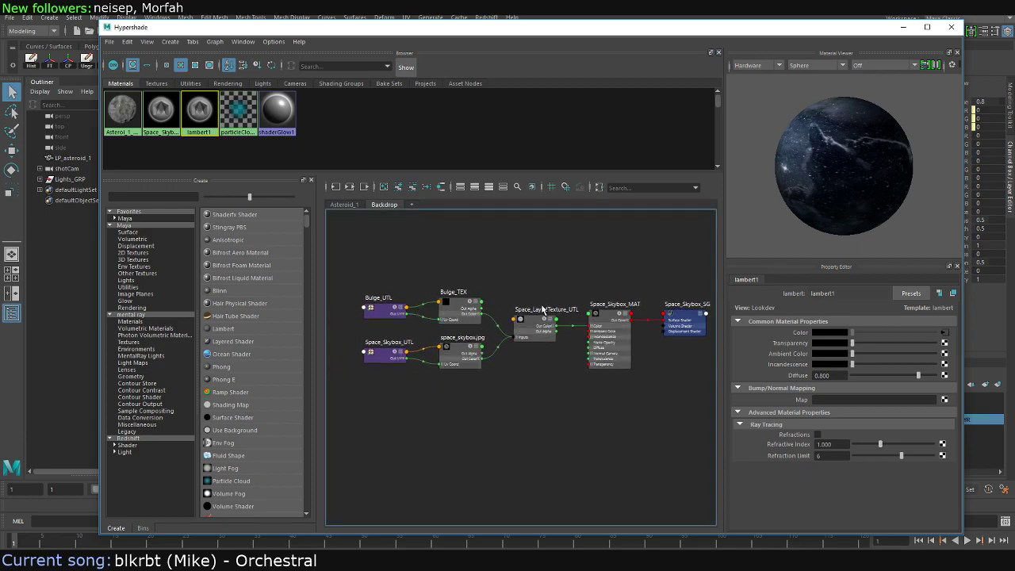
alt+middle_drag(542, 313, 532, 321)
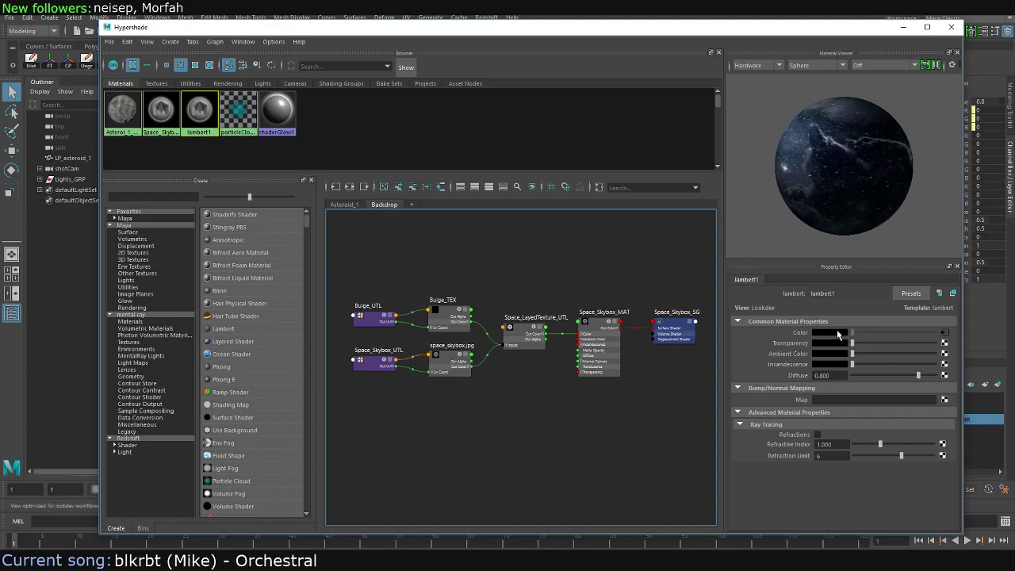
right_click(813, 333)
click(833, 361)
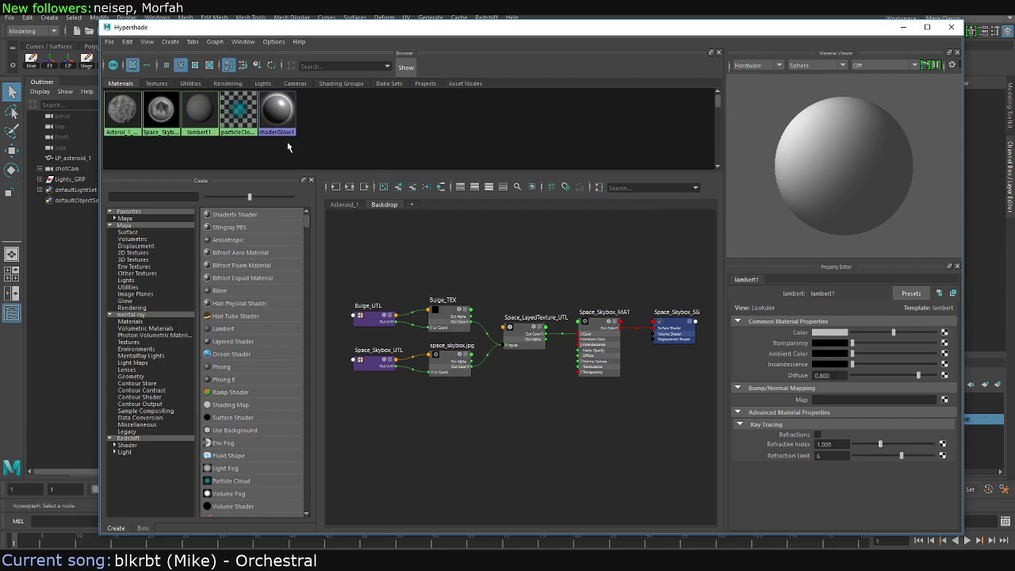
Review Space_Skybox_MAT and the Asteroid_1 material network, then close Hypershade
click(161, 111)
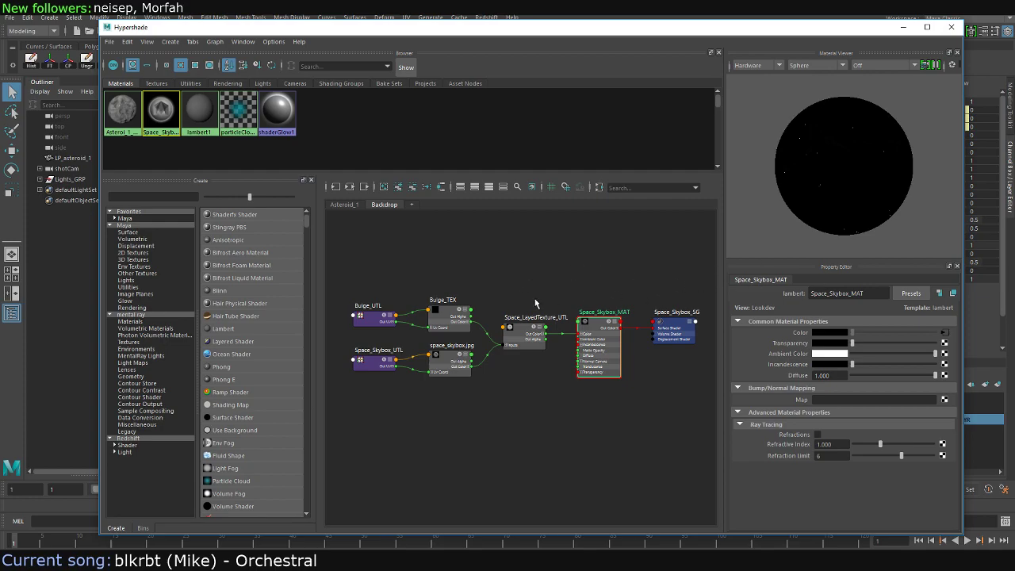
click(347, 205)
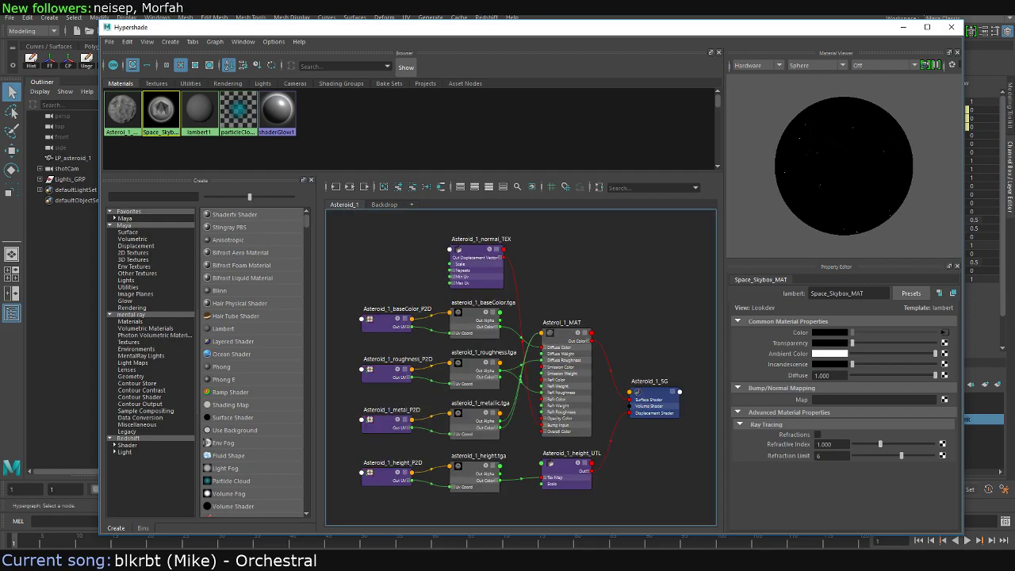
click(951, 27)
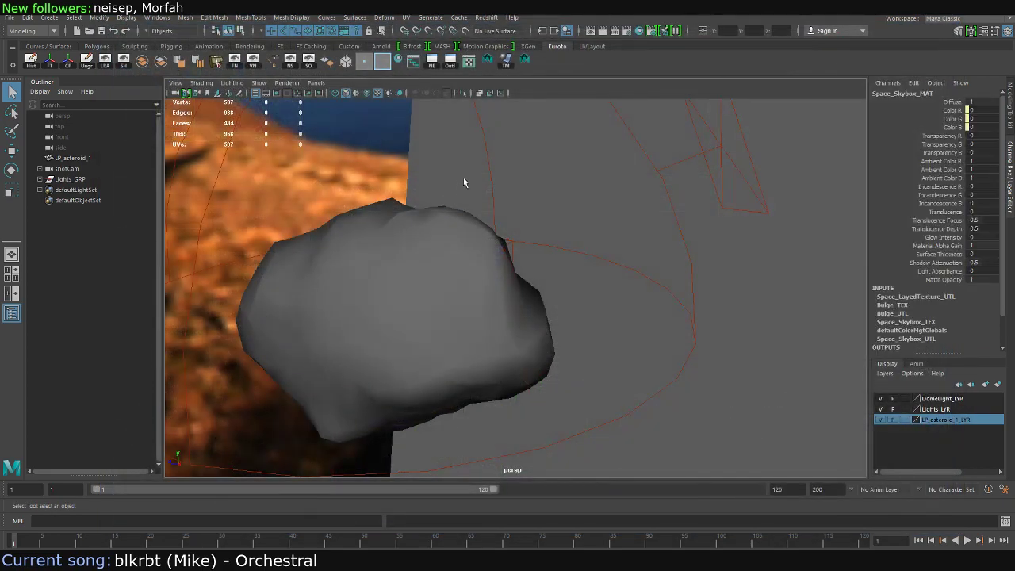
Export only LP_asteroid_1 in OBJ format, overwriting Asteroid_1.obj in Finished_Asset
alt+drag(464, 182, 383, 223)
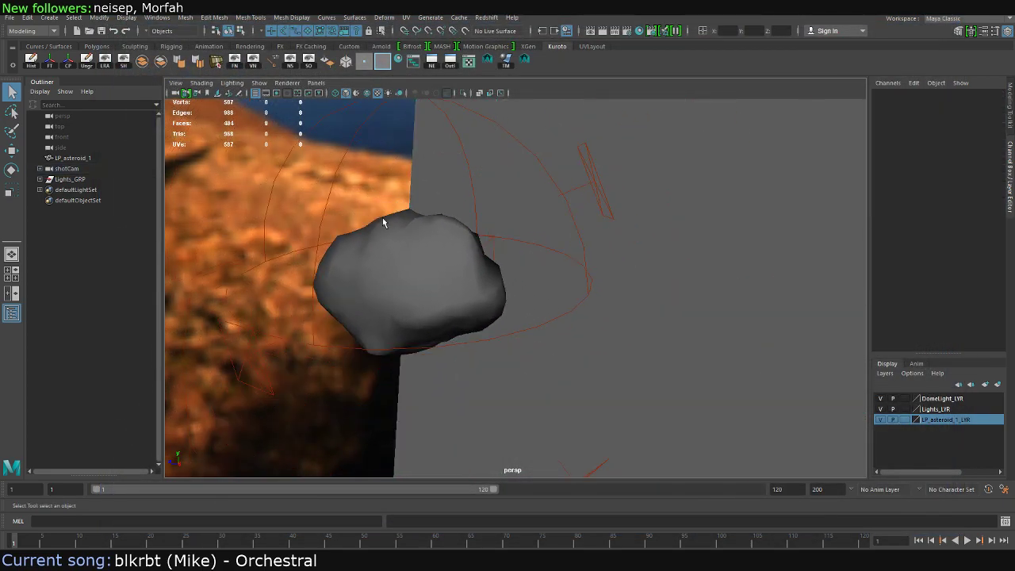
click(383, 223)
ctrl+click(394, 247)
click(71, 158)
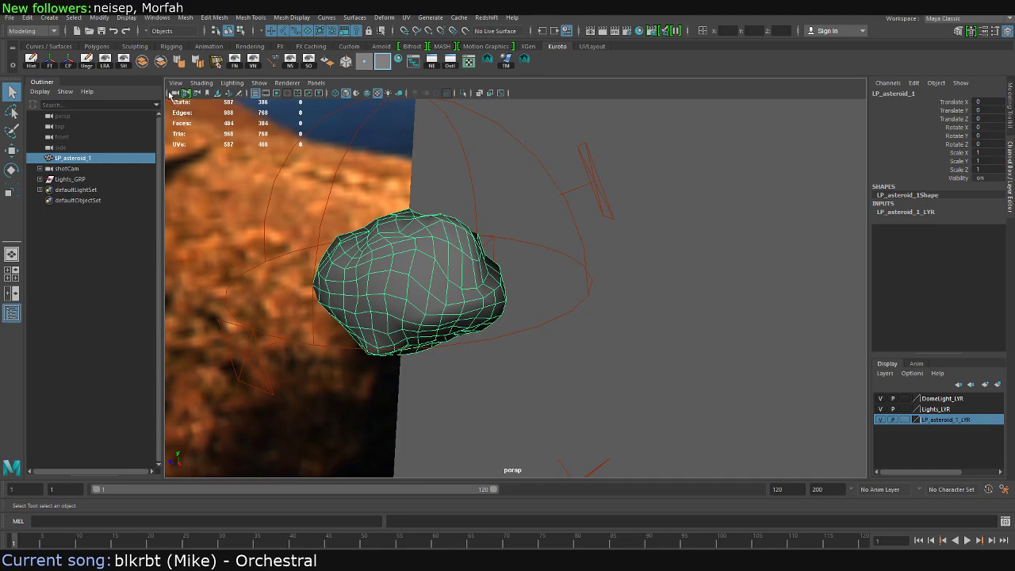
click(9, 17)
click(56, 167)
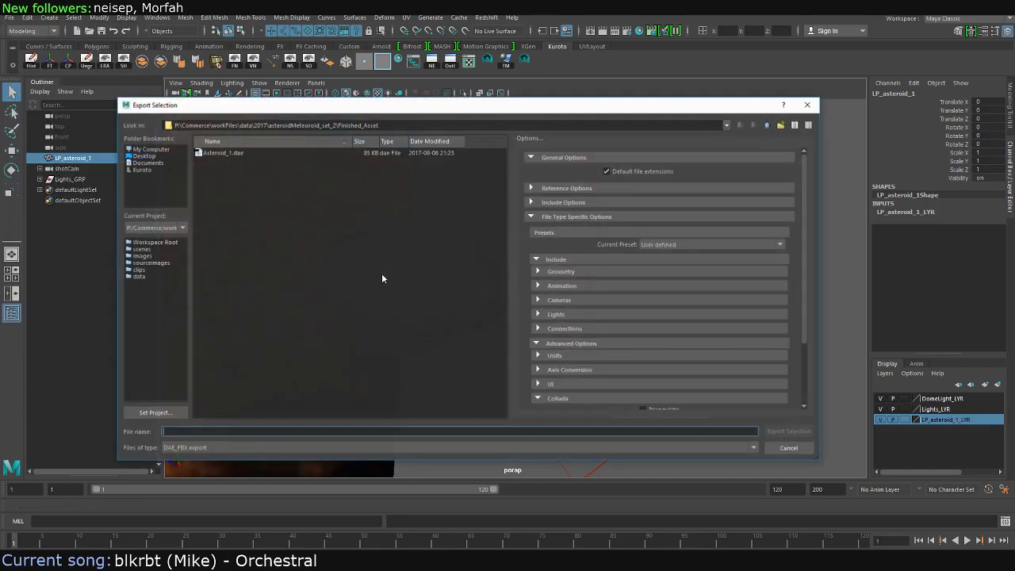
click(216, 448)
click(179, 512)
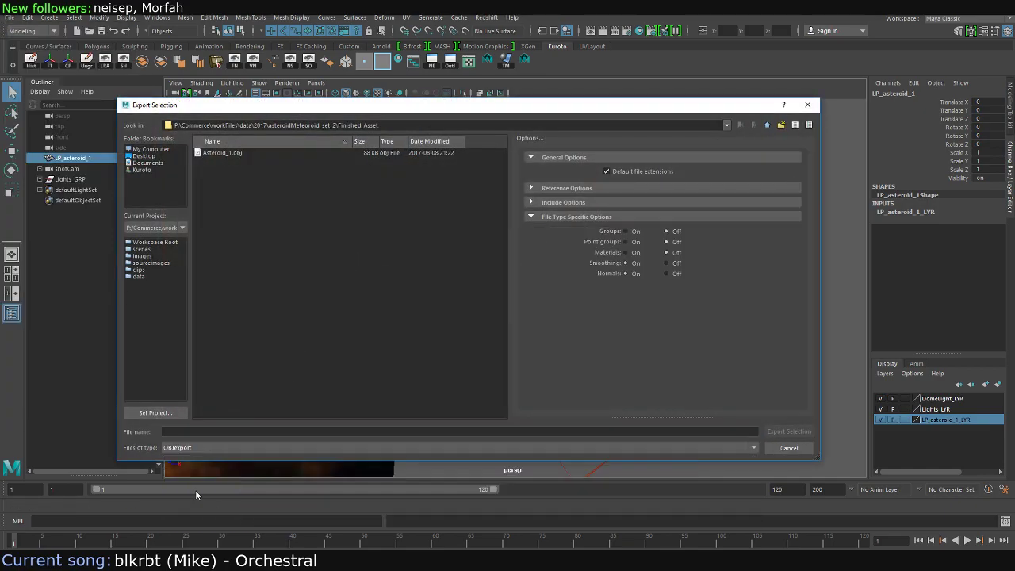
double_click(224, 152)
click(445, 296)
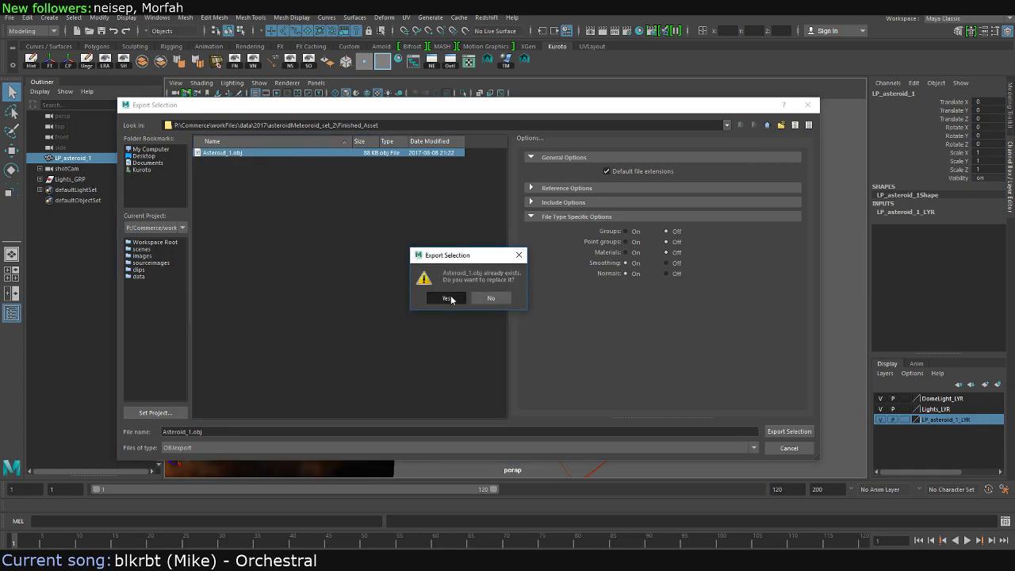
alt+drag(334, 186, 334, 166)
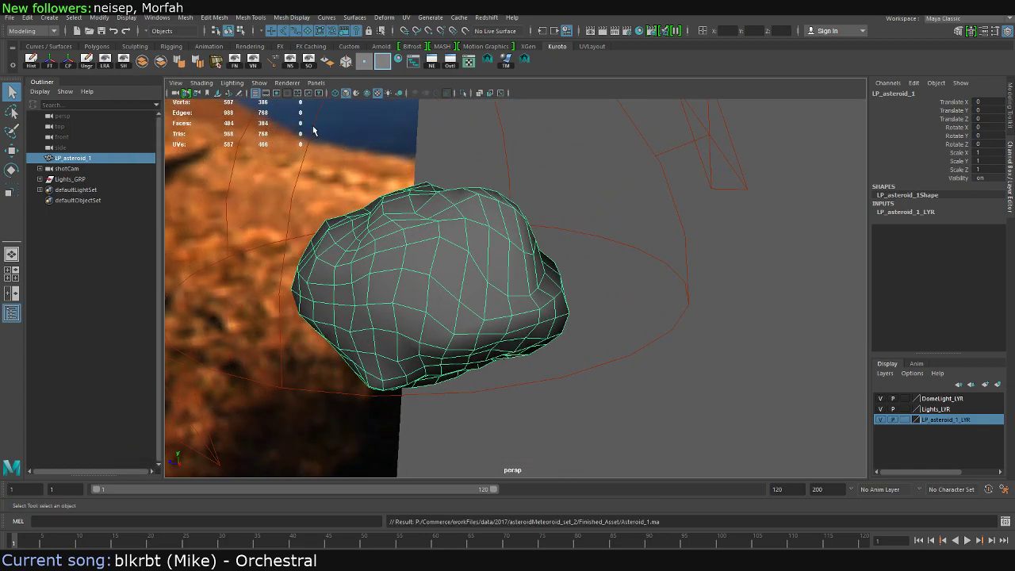
Save the scene as Maya Binary over Asteroid_1.mb
click(10, 19)
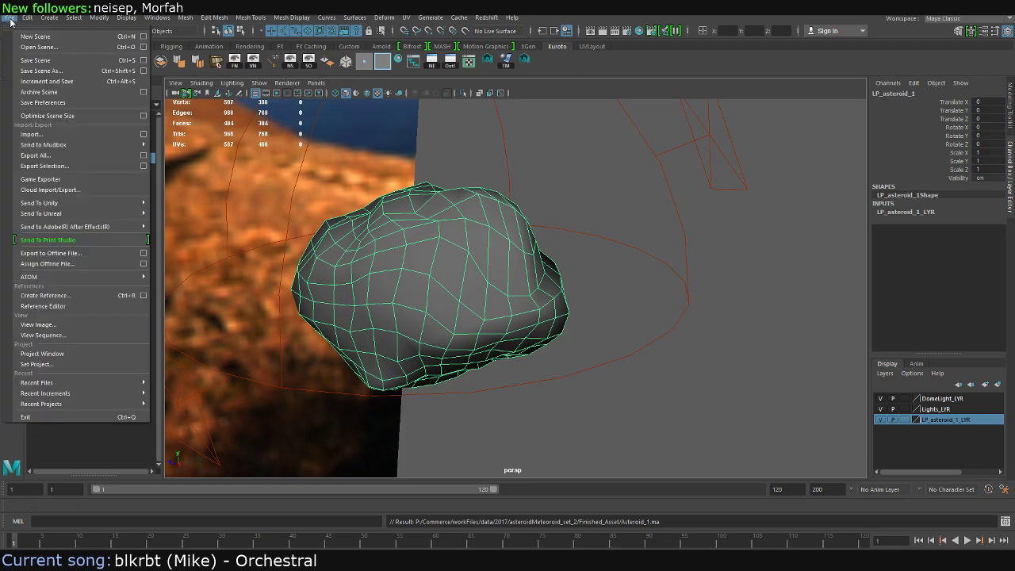
click(40, 70)
click(208, 448)
click(198, 465)
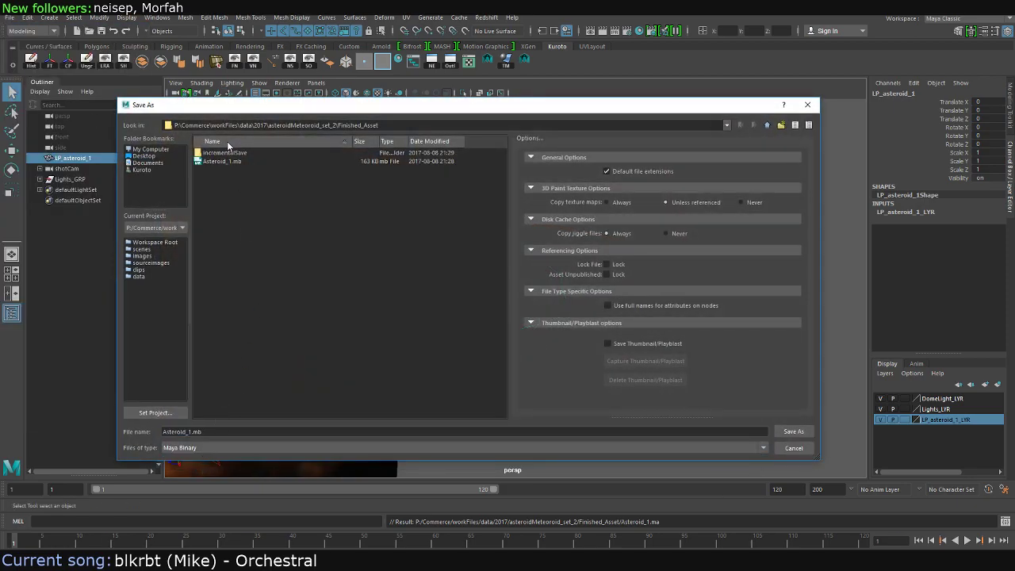
double_click(226, 162)
key(Return)
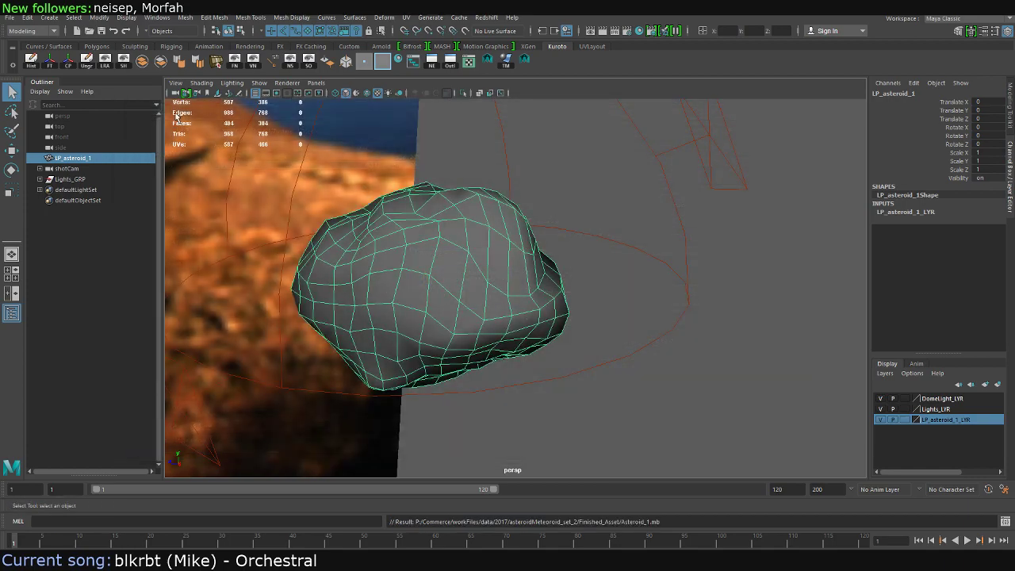
Save the scene over 2017-08-08_asteroidMeteoroid.mb in scenes/2017/asteroidMeteoroid_set_2
click(8, 17)
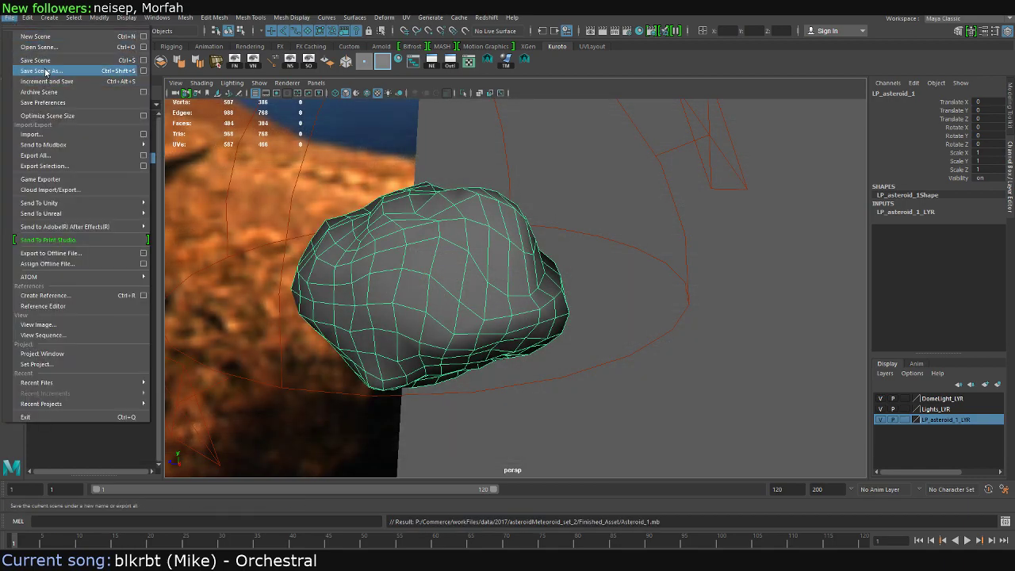
click(46, 72)
key(BackSpace)
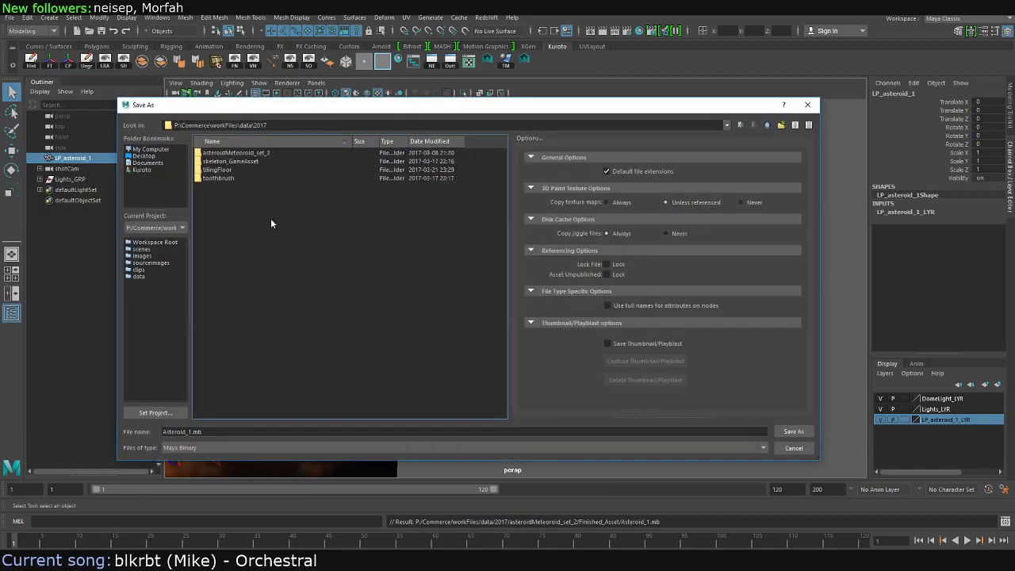
key(BackSpace)
key(BackSpace)
double_click(214, 272)
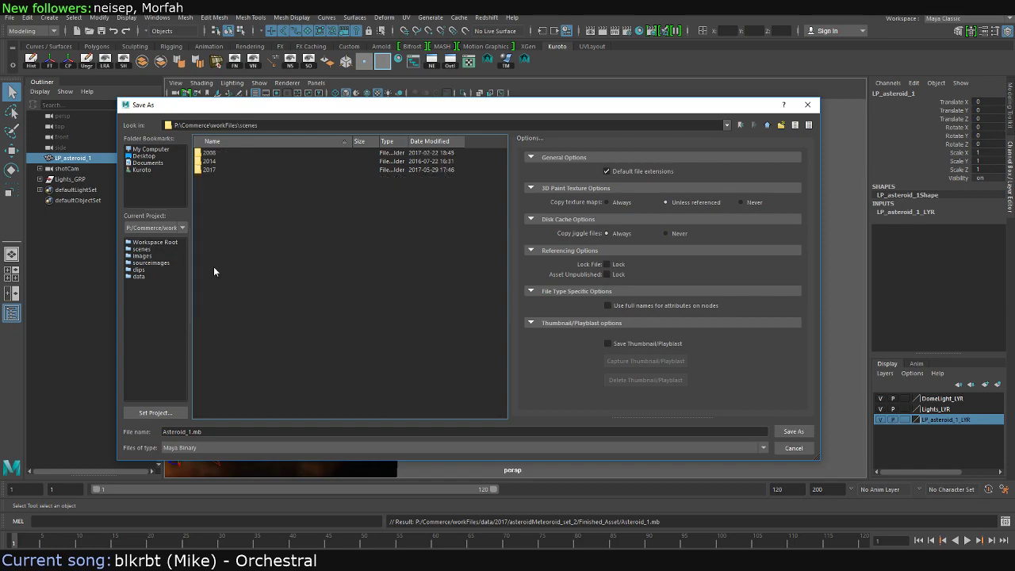
double_click(208, 170)
double_click(230, 161)
double_click(234, 305)
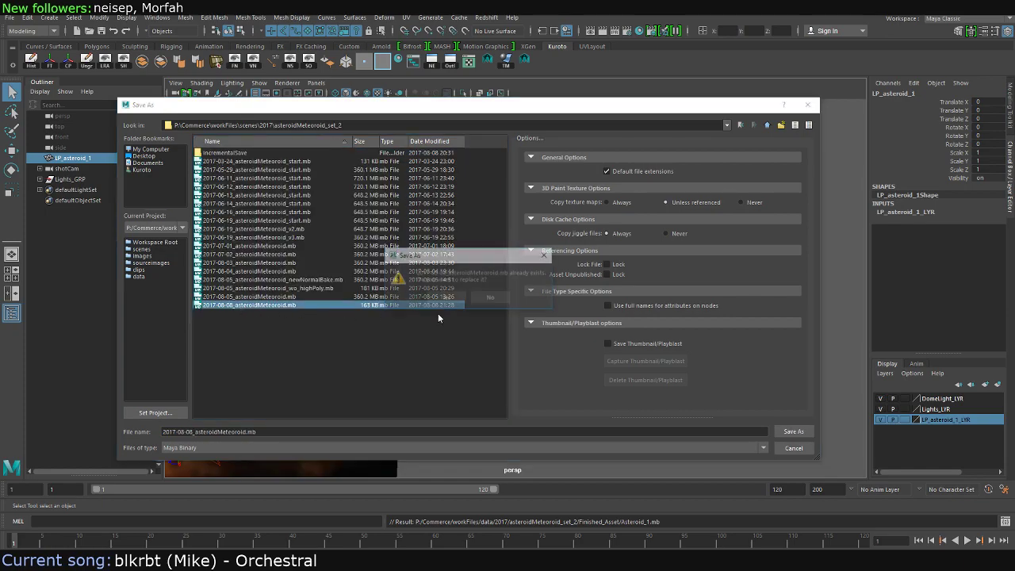
click(454, 297)
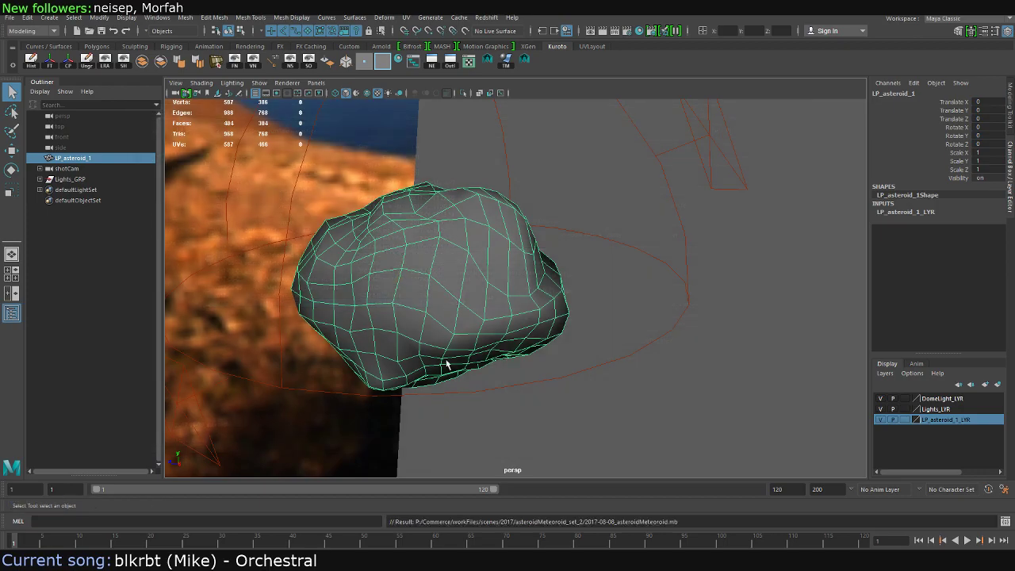
key(alt+Tab)
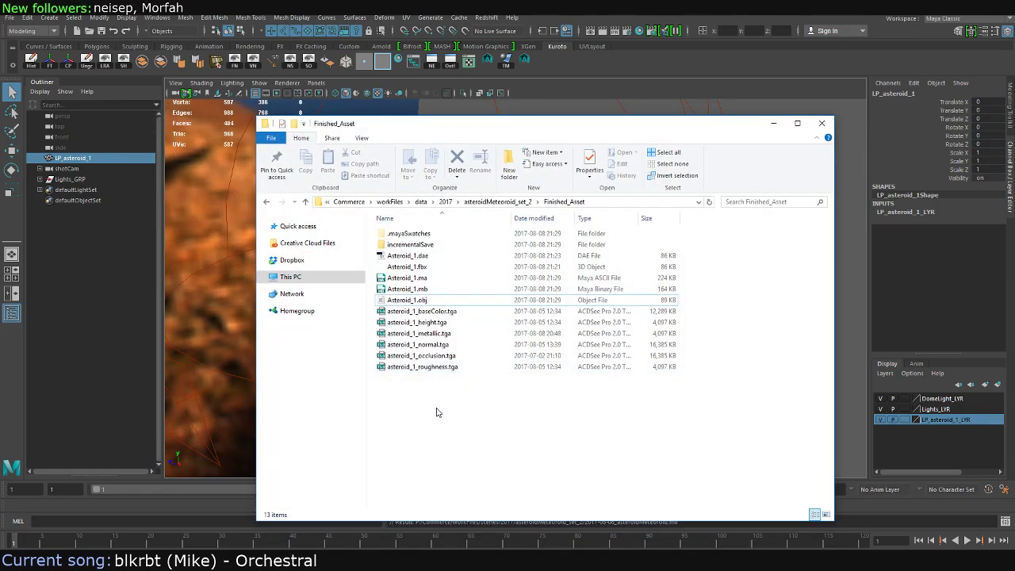
Permanently delete the .mayaSwatches and incrementalSave folders, leaving 11 items, and minimize Finished_Asset
shift+click(419, 246)
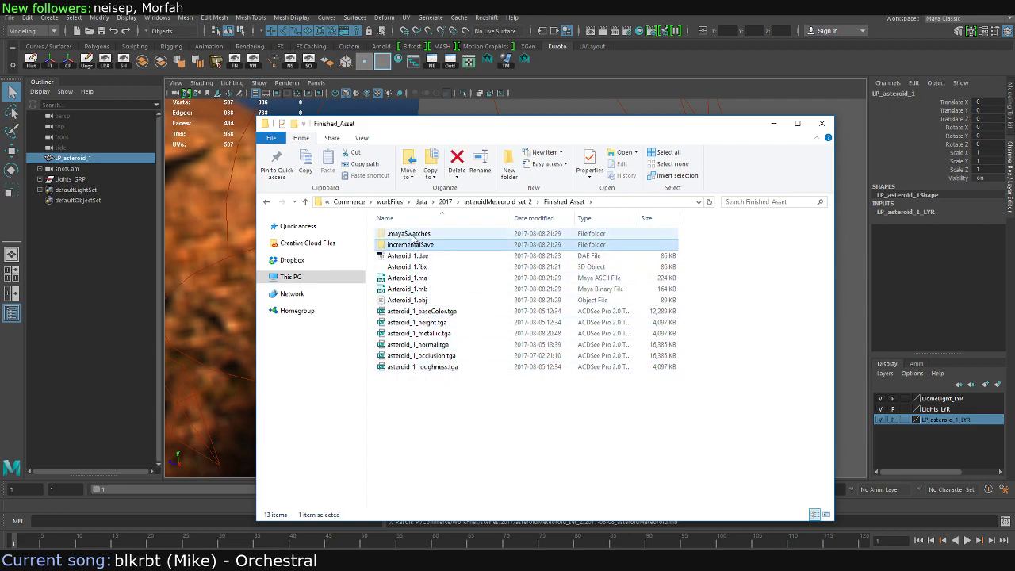
key(Delete)
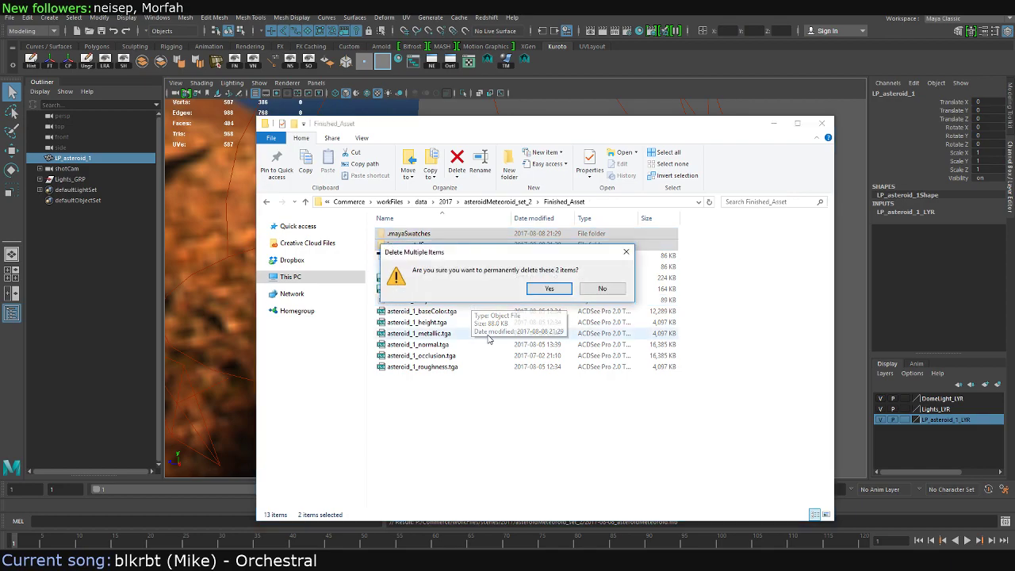
key(Return)
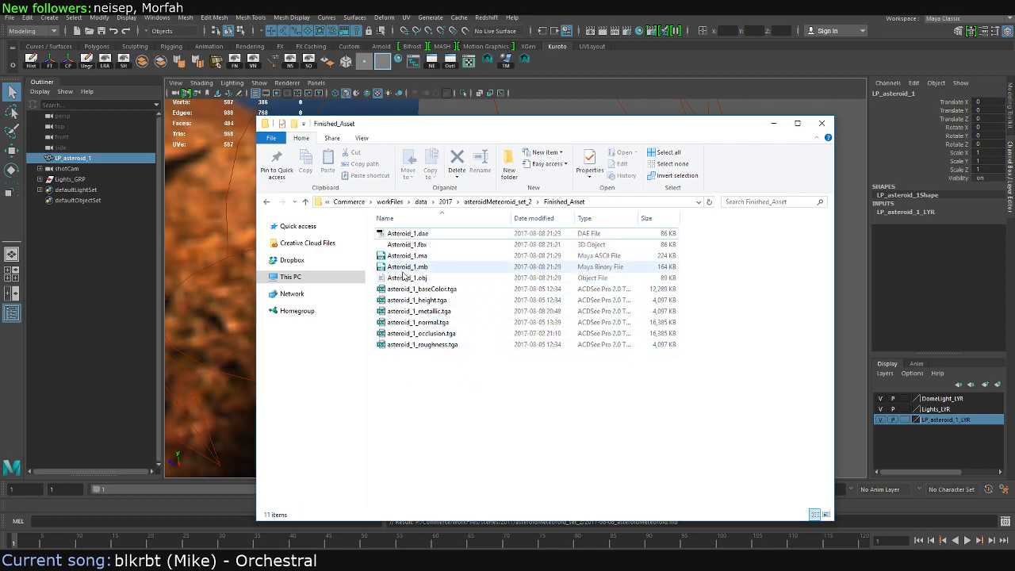
click(775, 124)
Assign Asteroid_1_MAT to the asteroid and fix its Asteroi_1_MAT typo in Hypershade
click(368, 170)
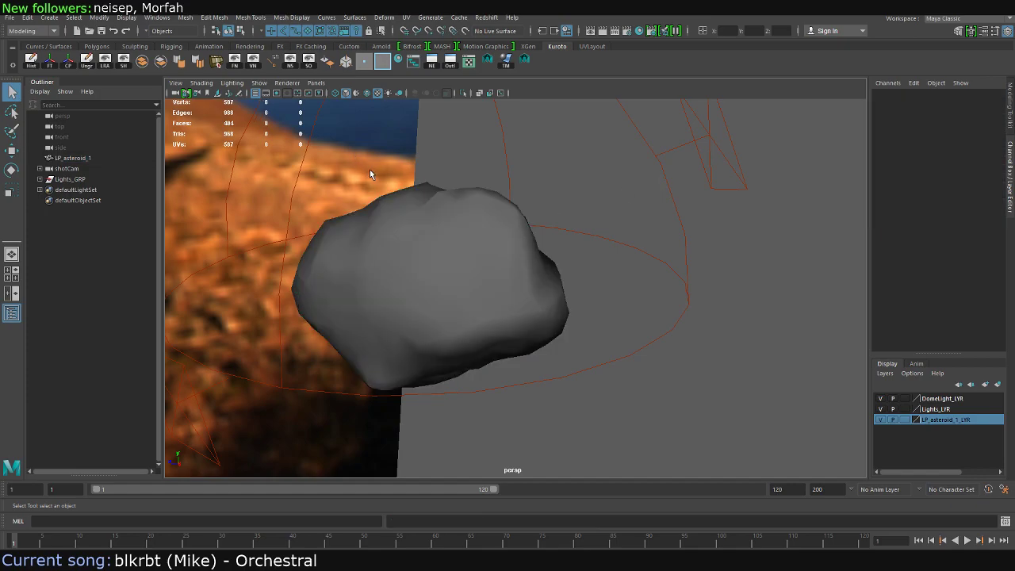
click(412, 220)
right_click(408, 222)
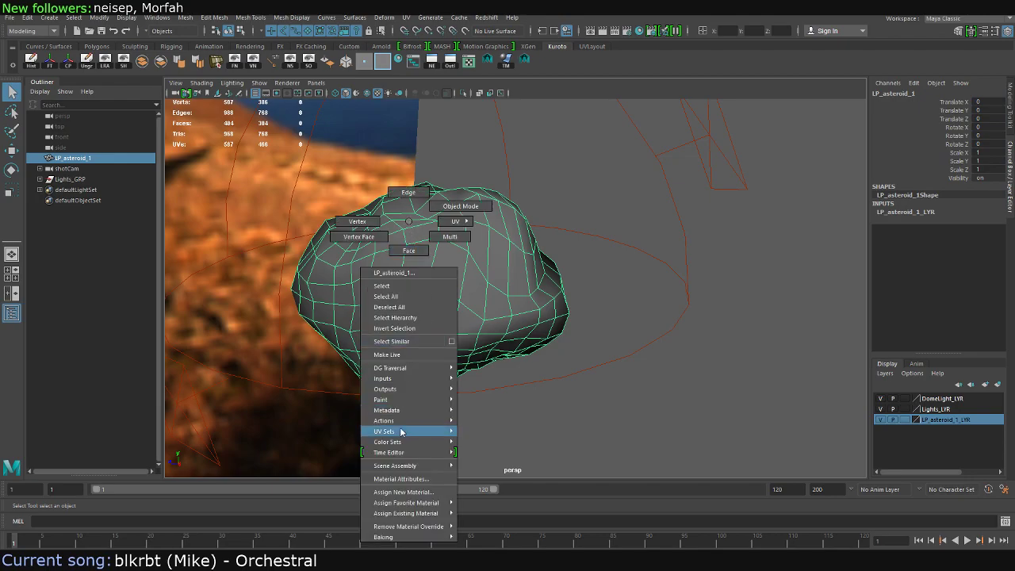
click(405, 221)
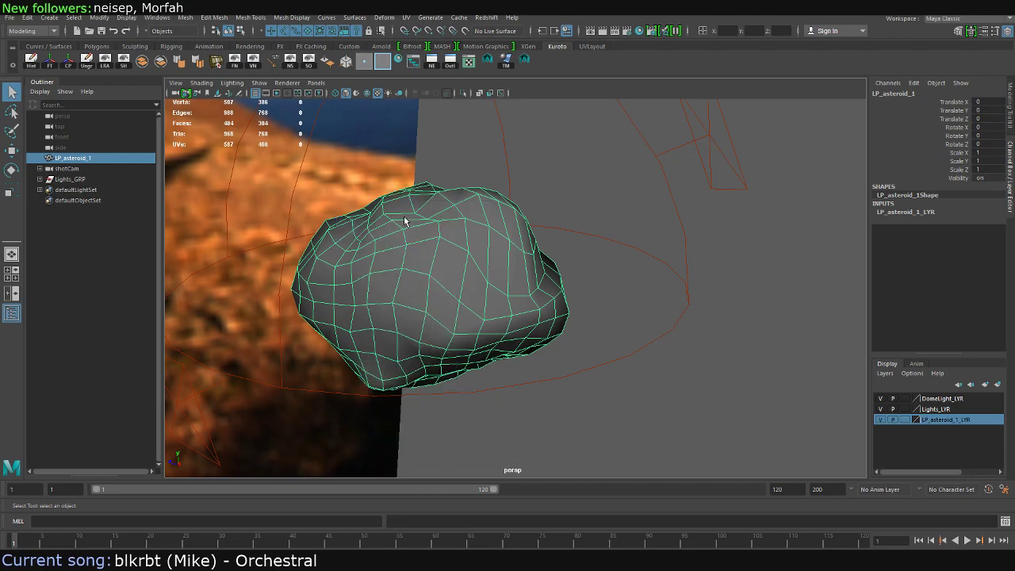
right_click(421, 236)
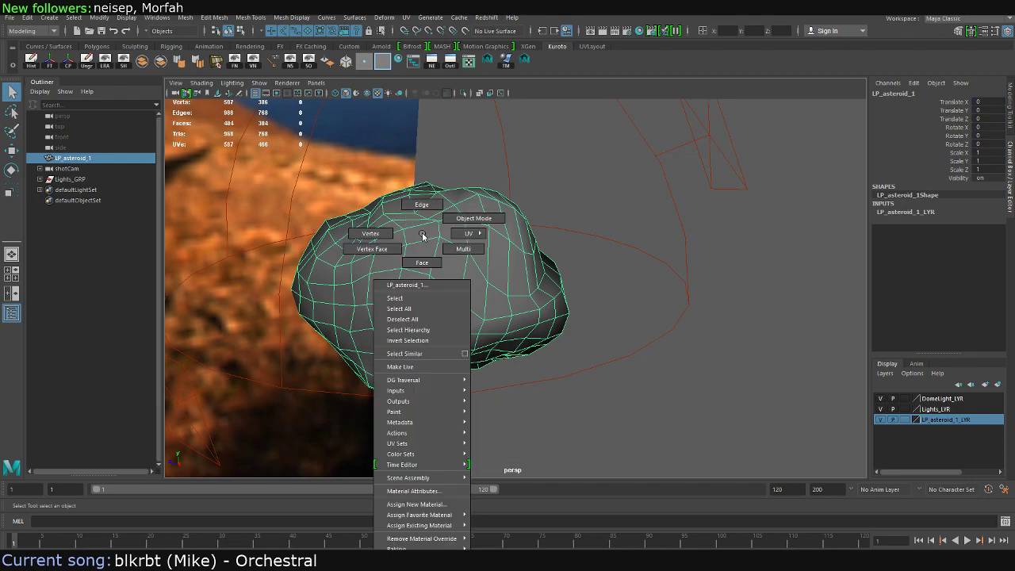
mouse_move(419, 525)
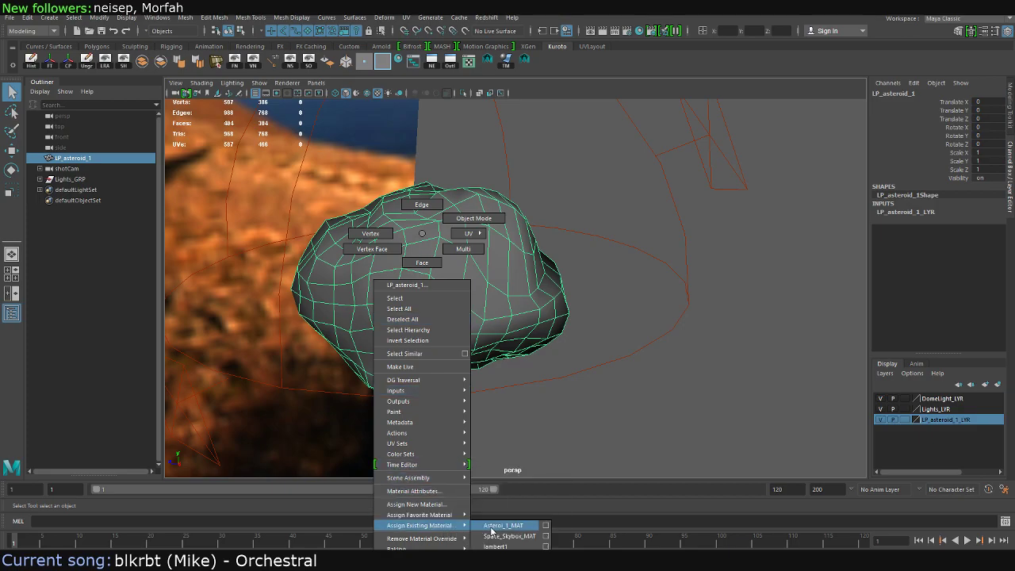
click(503, 525)
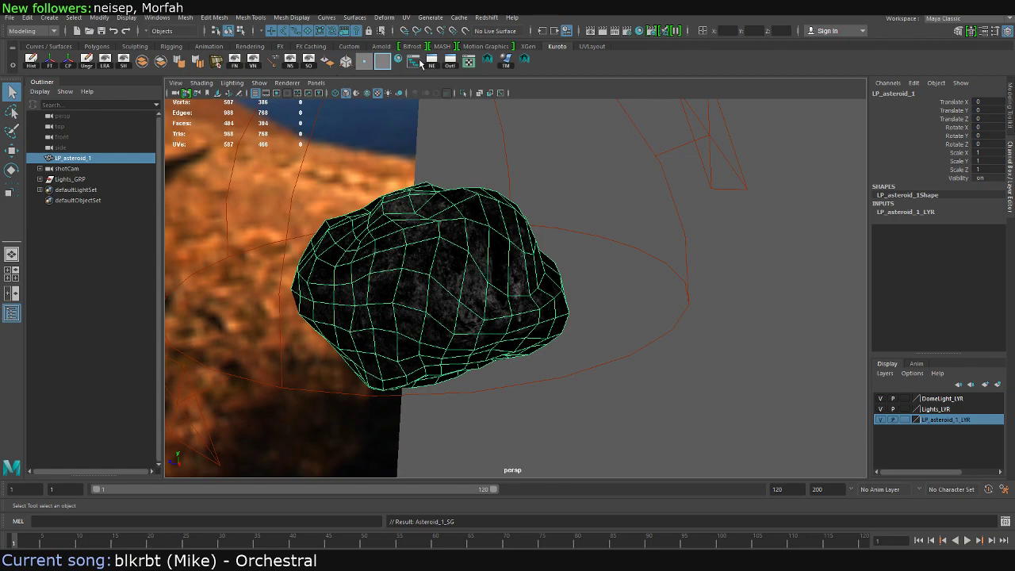
click(409, 63)
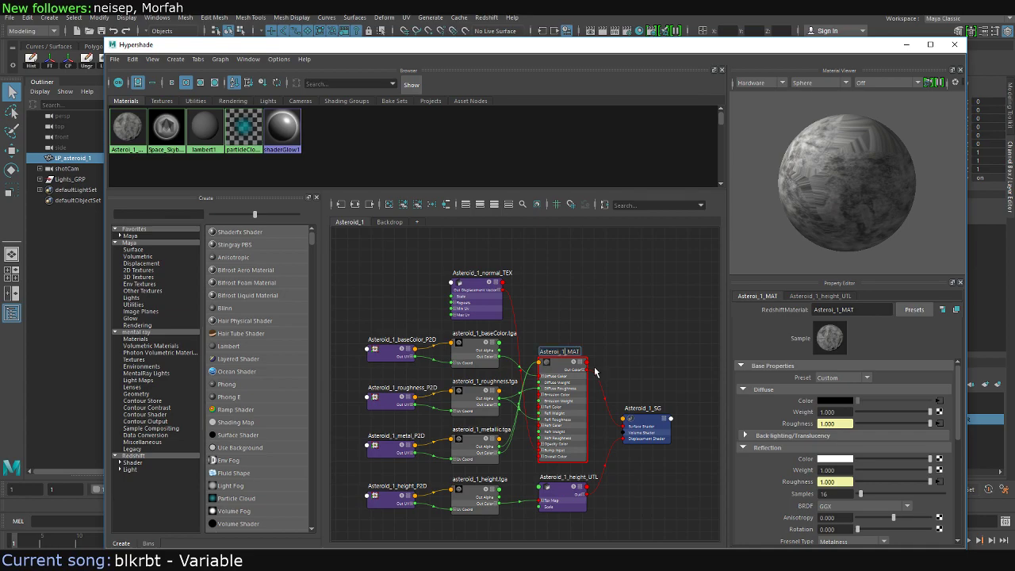
text(d)
key(Return)
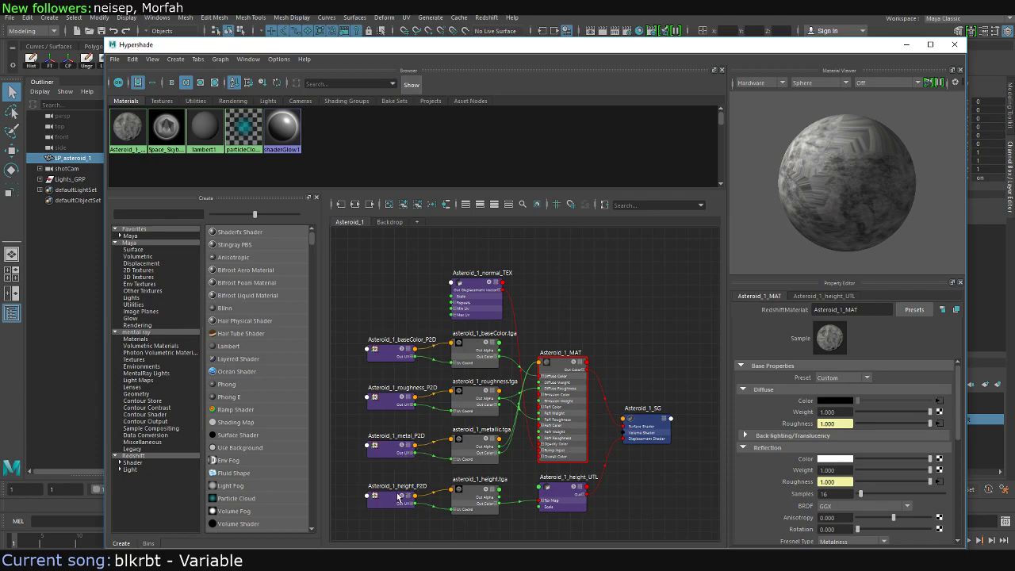
Save the textured scene over Asteroid_1.mb in the Finished_Asset folder
click(953, 45)
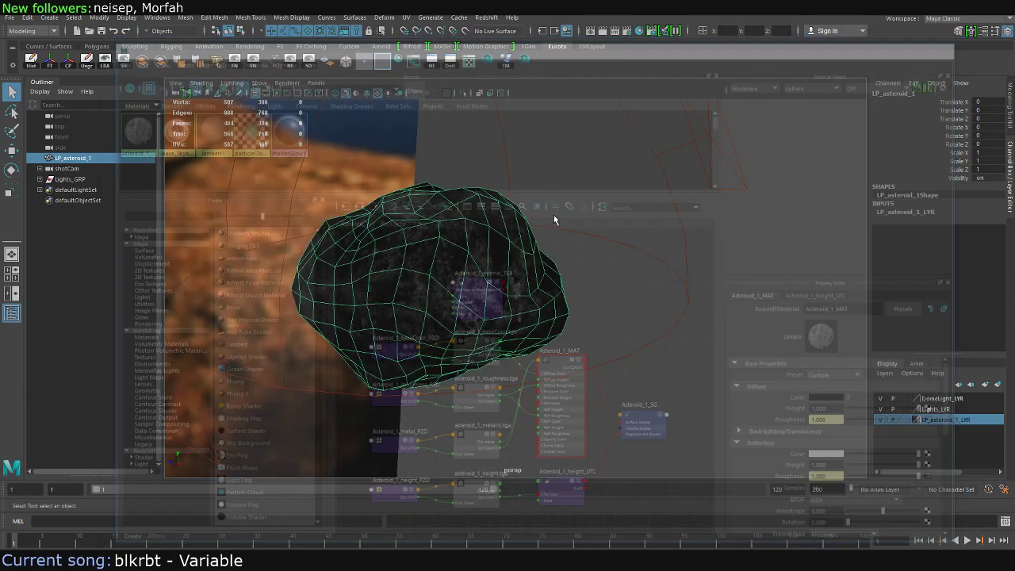
click(12, 18)
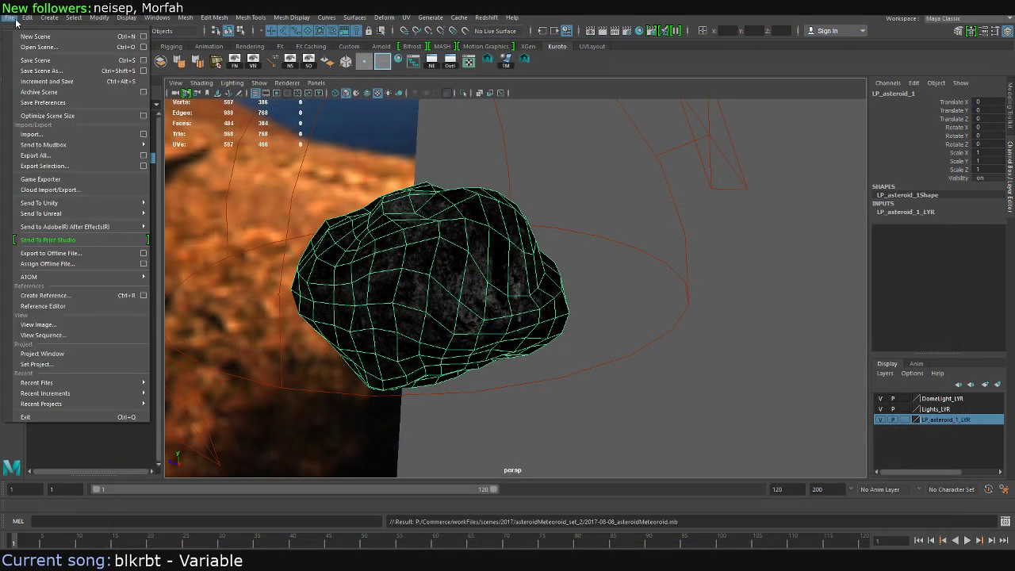
click(32, 72)
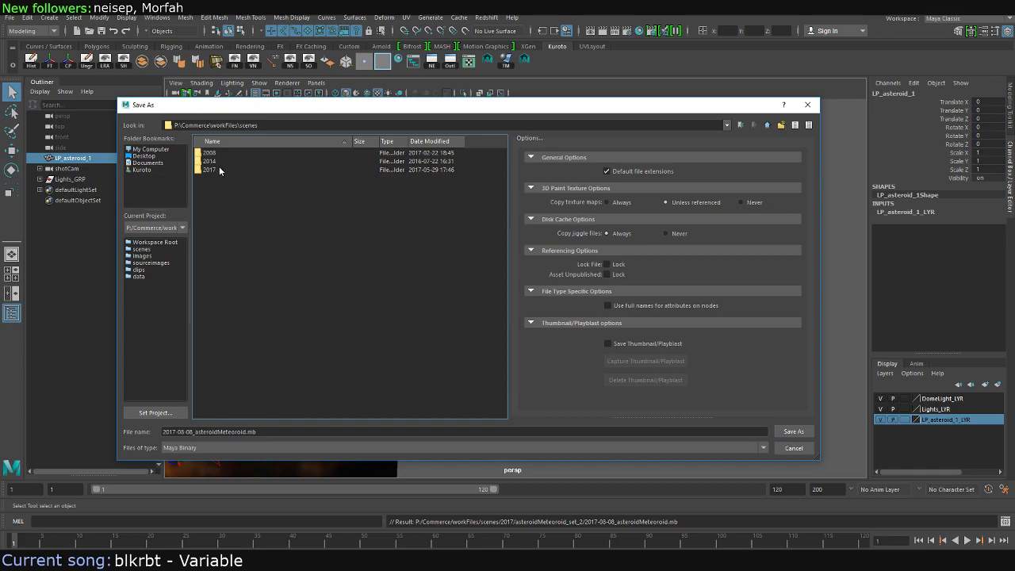
double_click(219, 170)
double_click(213, 182)
double_click(214, 168)
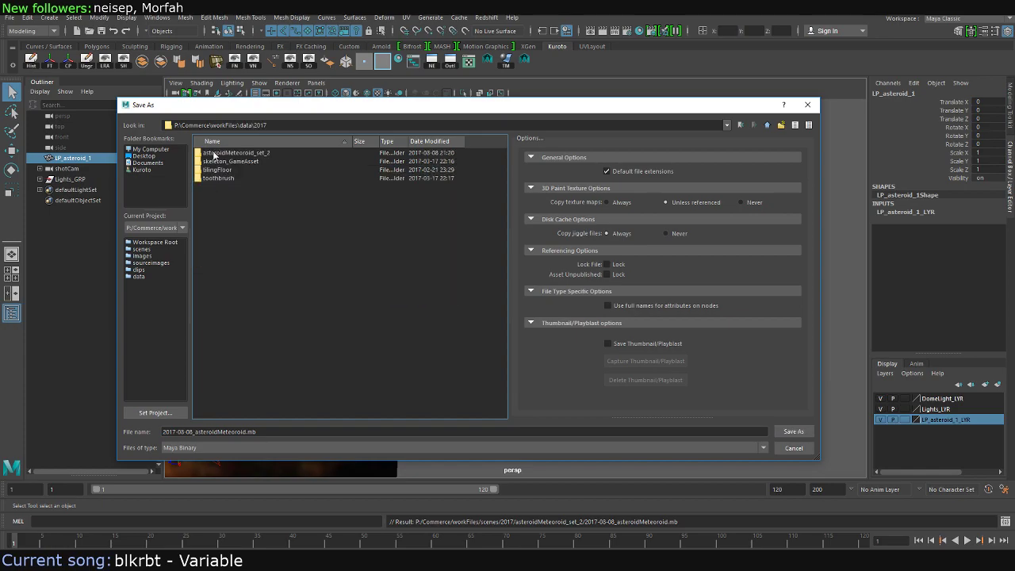
double_click(214, 154)
double_click(219, 153)
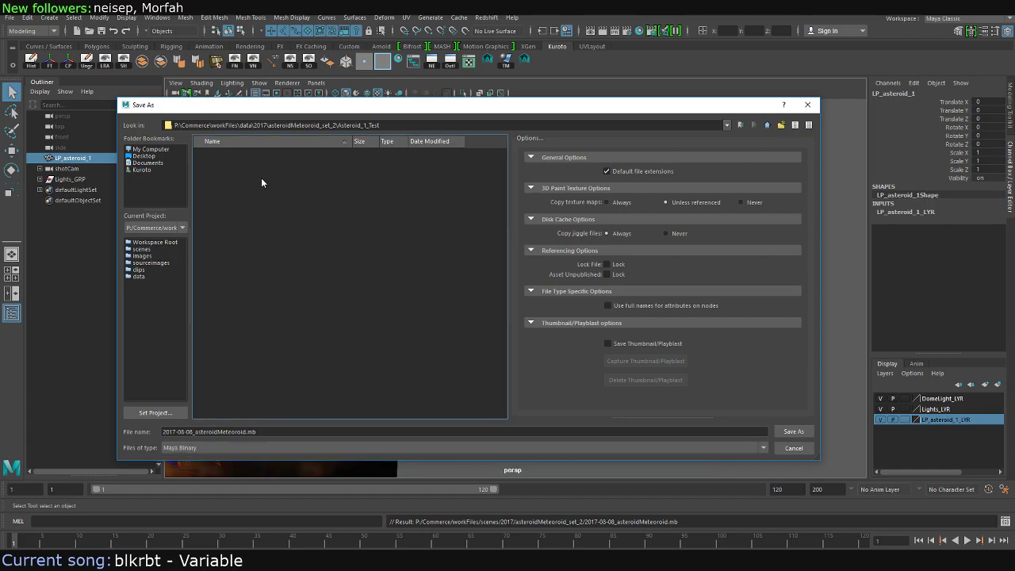
key(BackSpace)
double_click(226, 163)
double_click(228, 153)
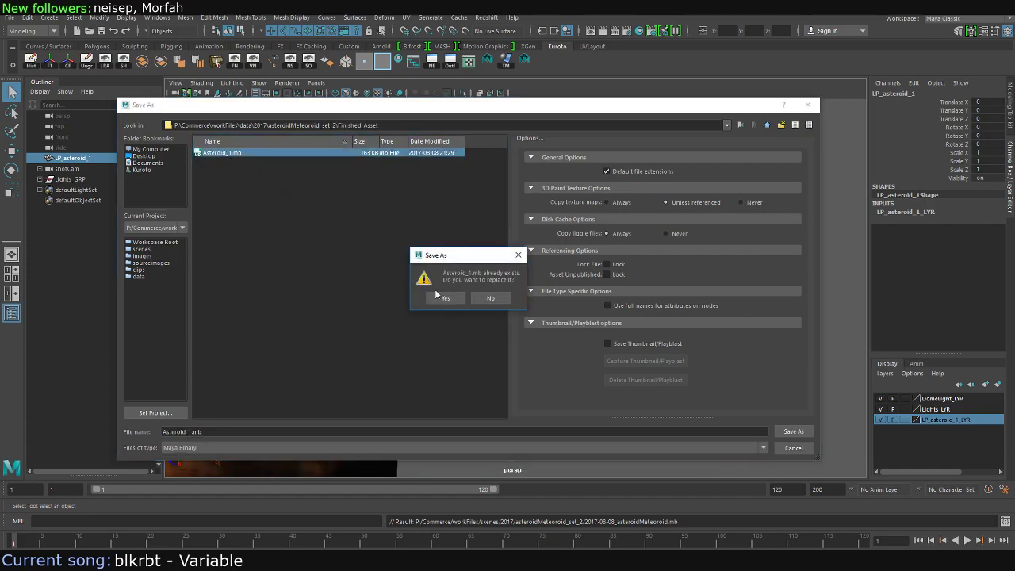
click(441, 297)
Save the scene as Maya ASCII over Asteroid_1.ma
click(9, 17)
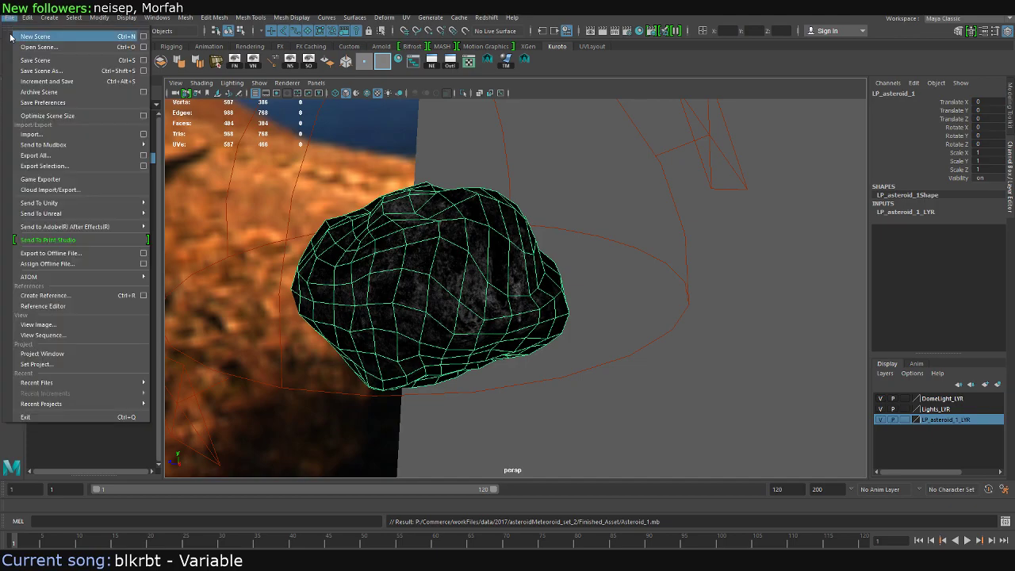
click(32, 71)
click(185, 451)
click(185, 461)
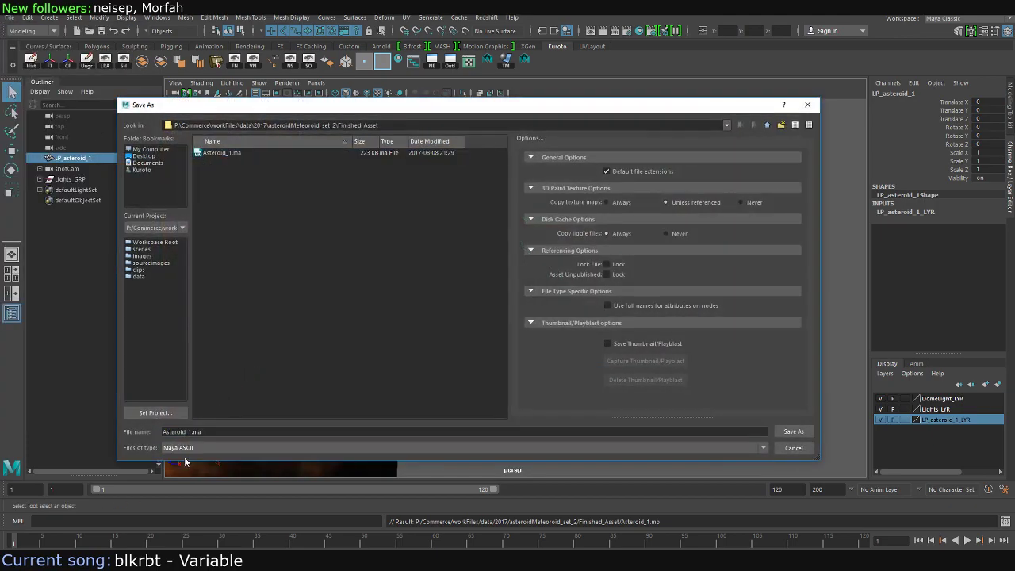
double_click(228, 154)
click(452, 359)
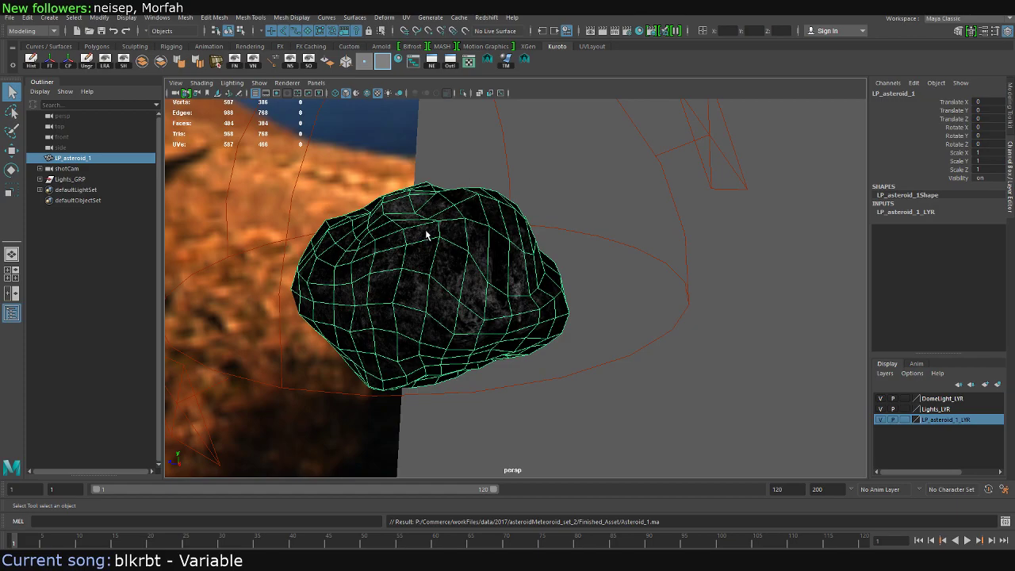
Raise the Asteroid_1 material's Smoothness to 1
click(395, 161)
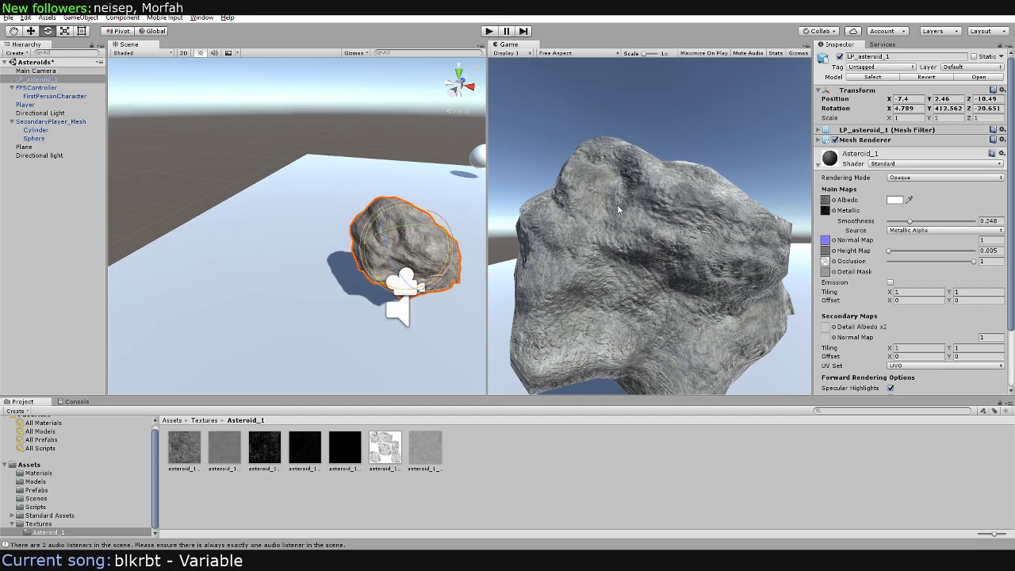
drag(941, 222, 912, 222)
drag(922, 222, 1005, 219)
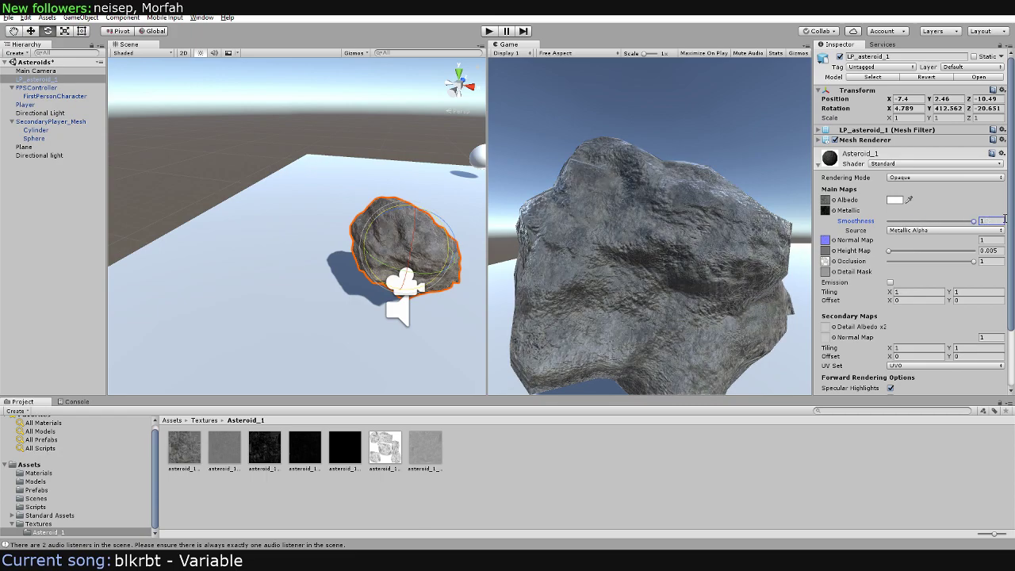
Play-test the scene twice to see the glossy rock
click(489, 30)
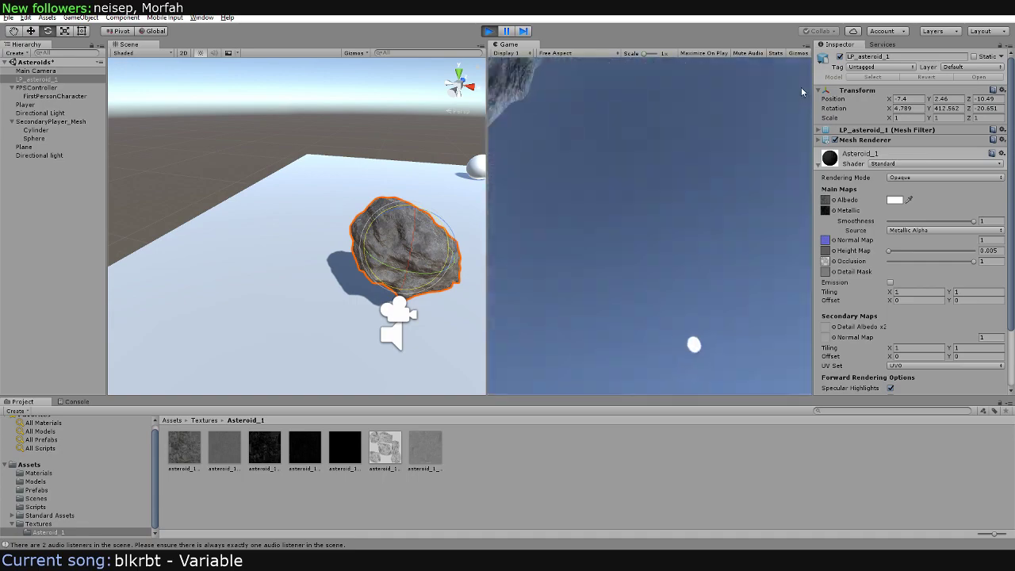
key(ctrl+p)
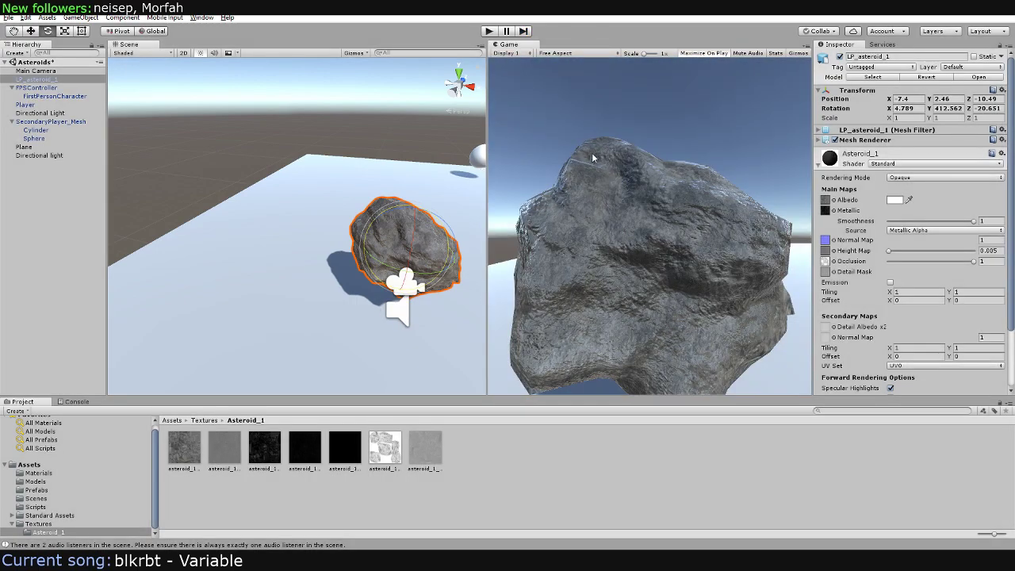
key(ctrl+p)
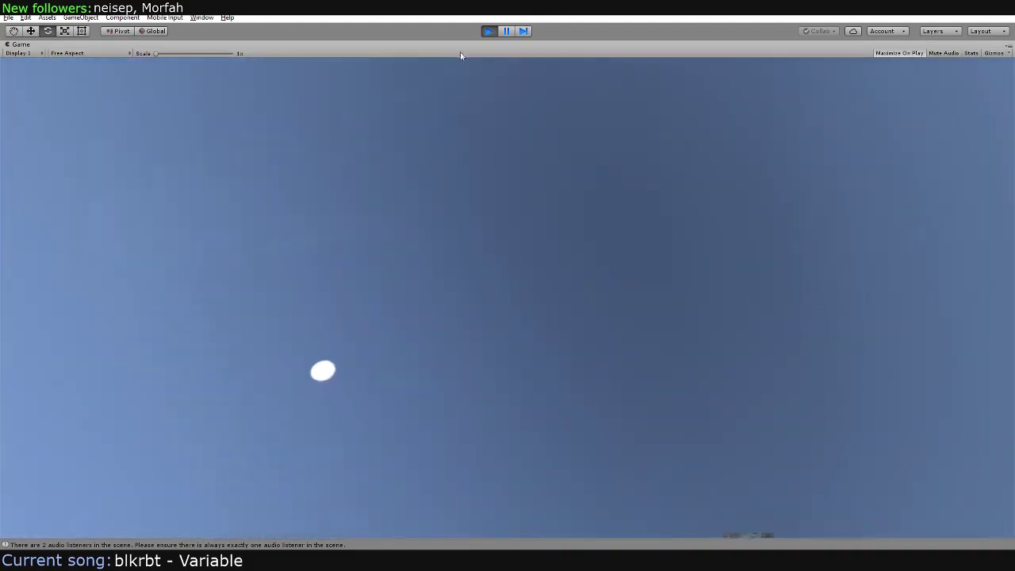
click(488, 31)
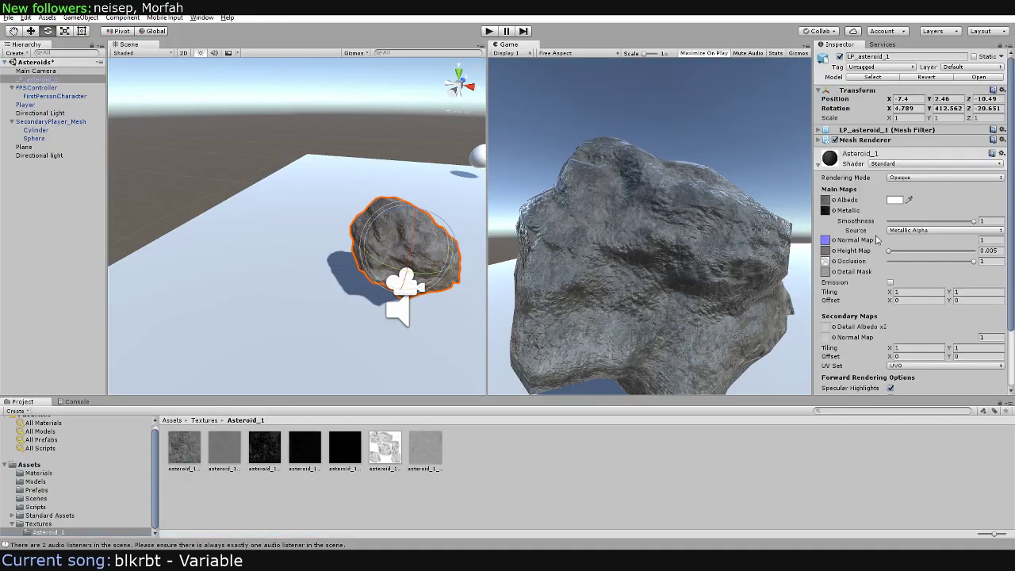
Set the FPSController's Walk Speed to 2, edit its ground-stick force, and play-test
click(36, 96)
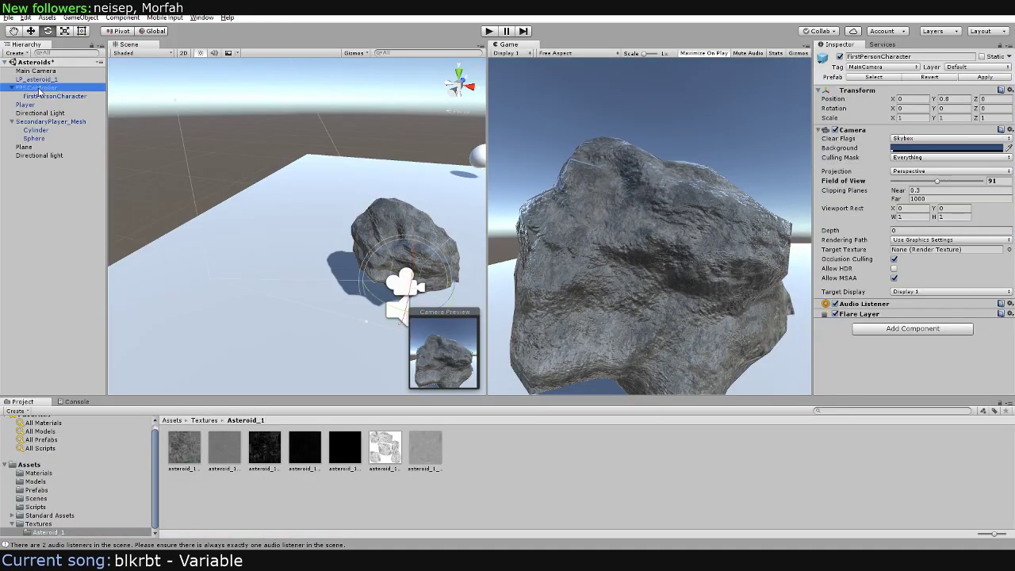
click(36, 87)
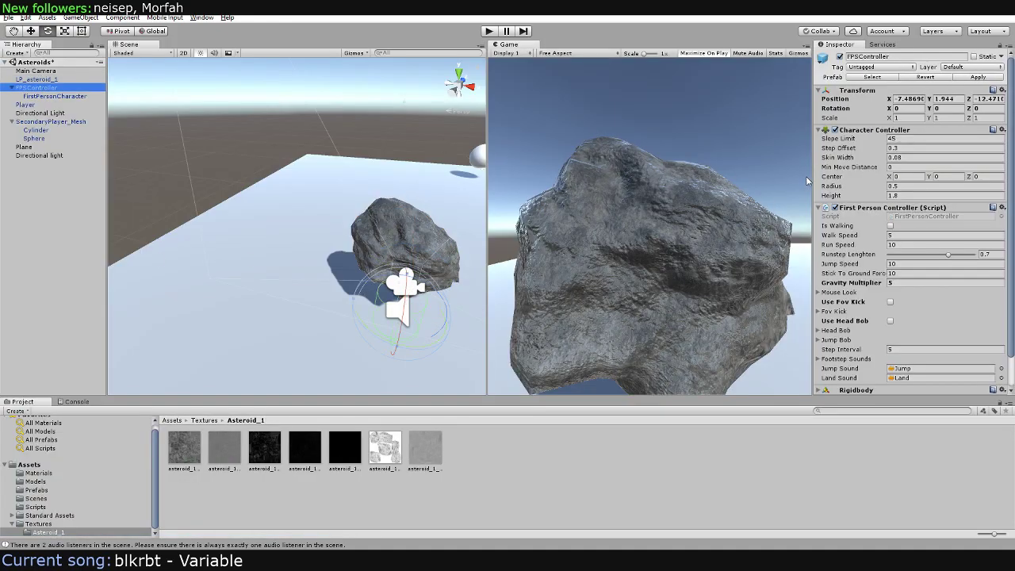
click(896, 235)
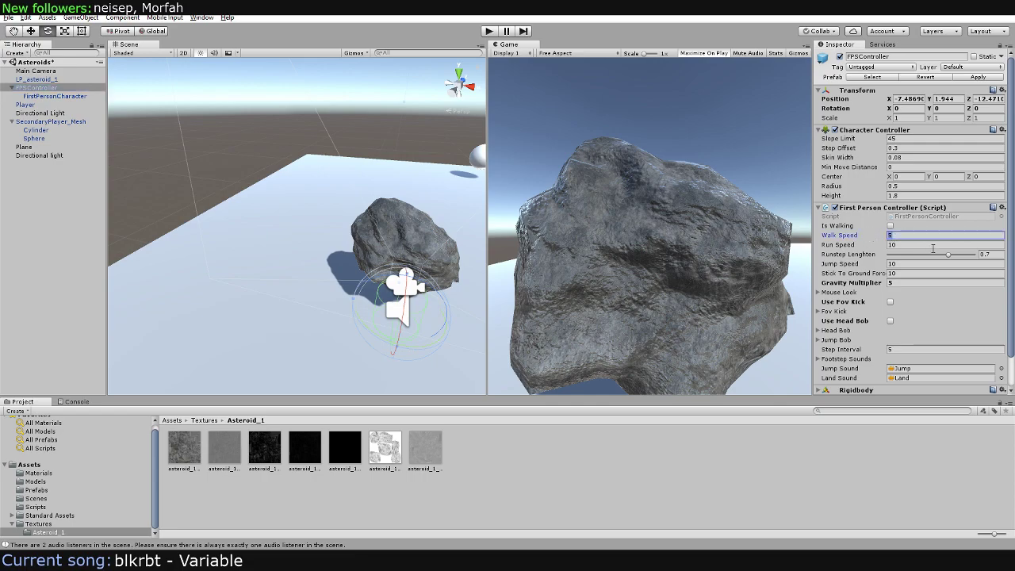
text(2)
click(902, 273)
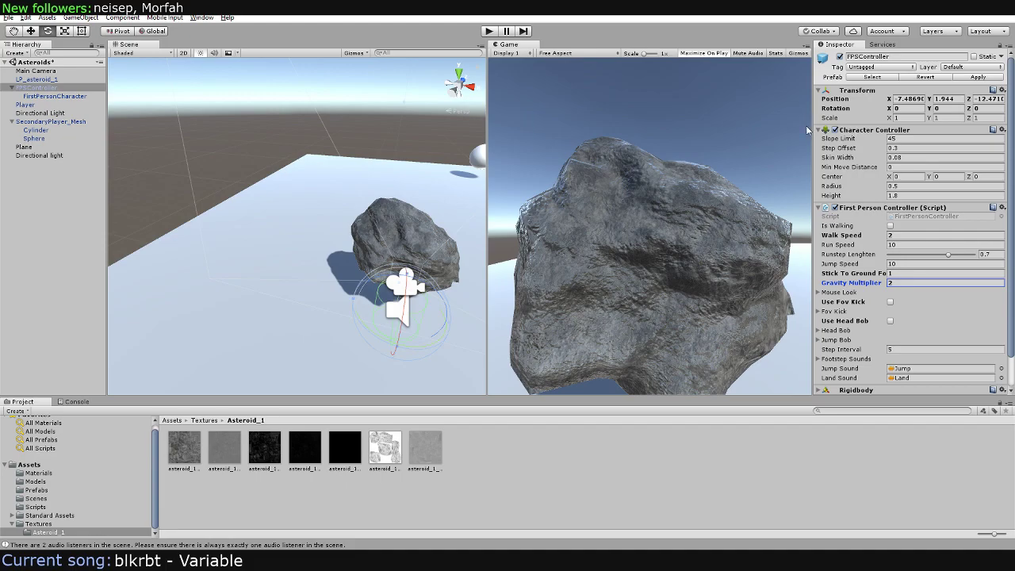
click(488, 31)
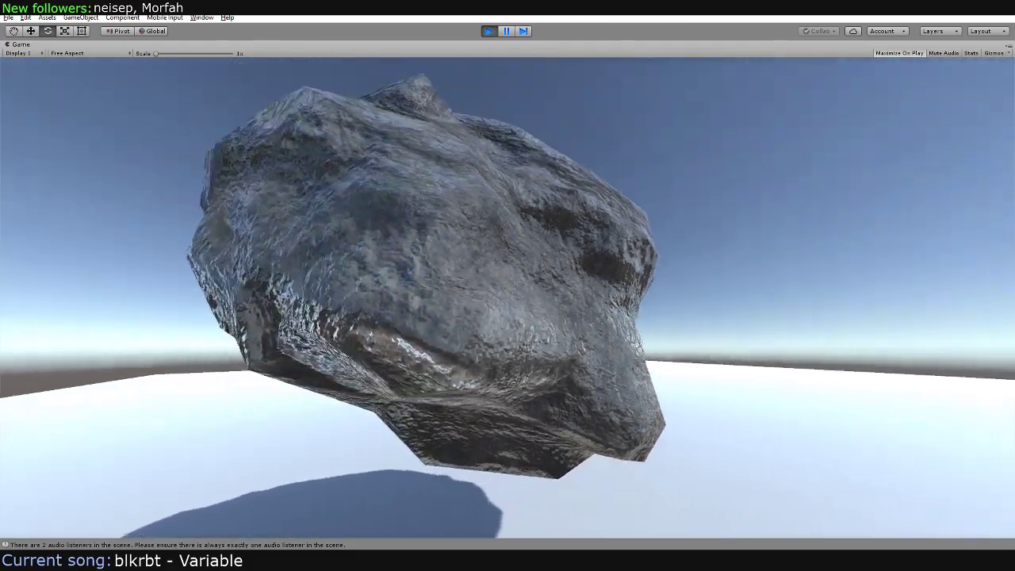
key(ctrl+p)
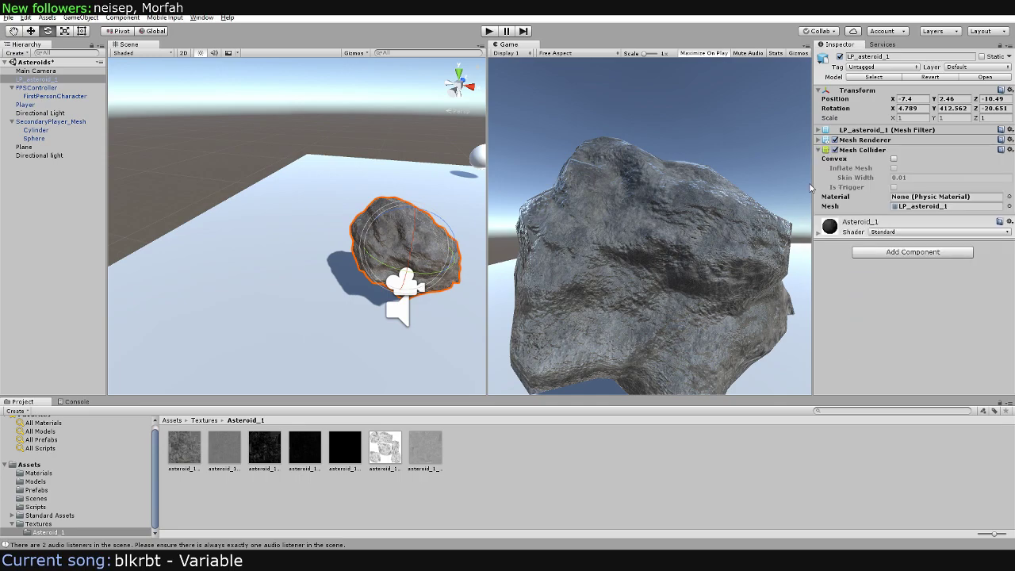
Play-test walking up to the collidable asteroid, then select FPSController
click(495, 33)
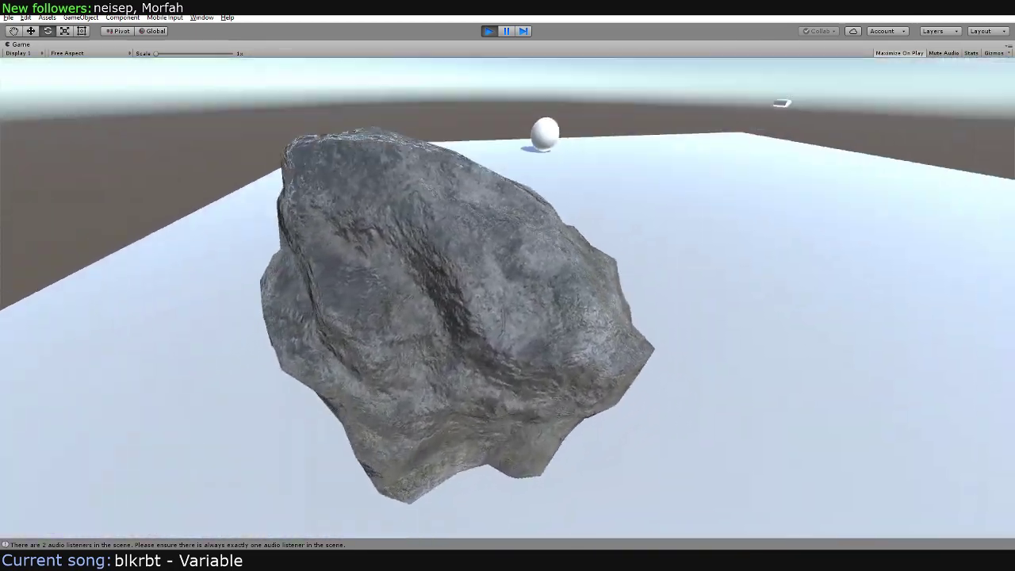
click(488, 31)
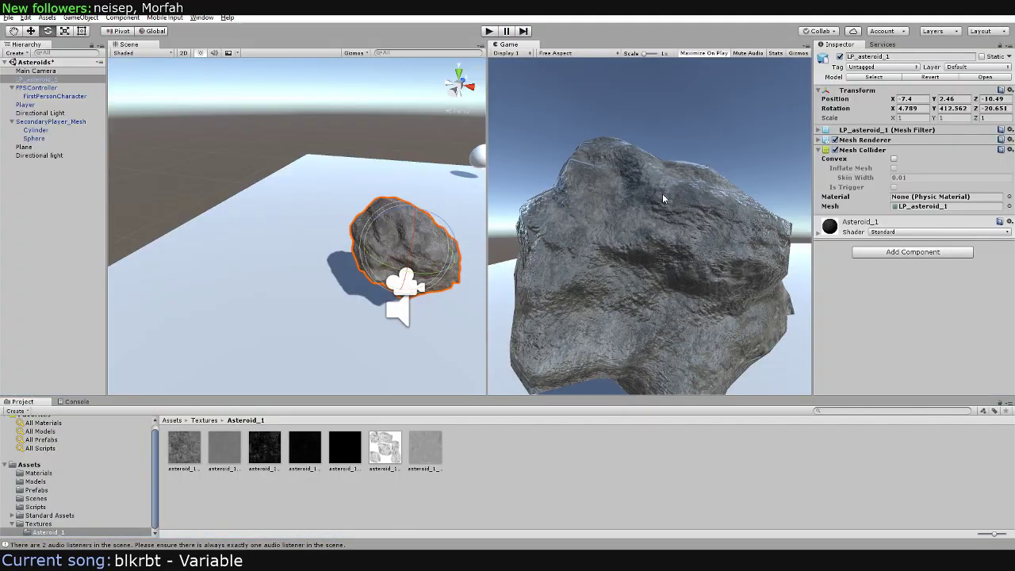
click(34, 89)
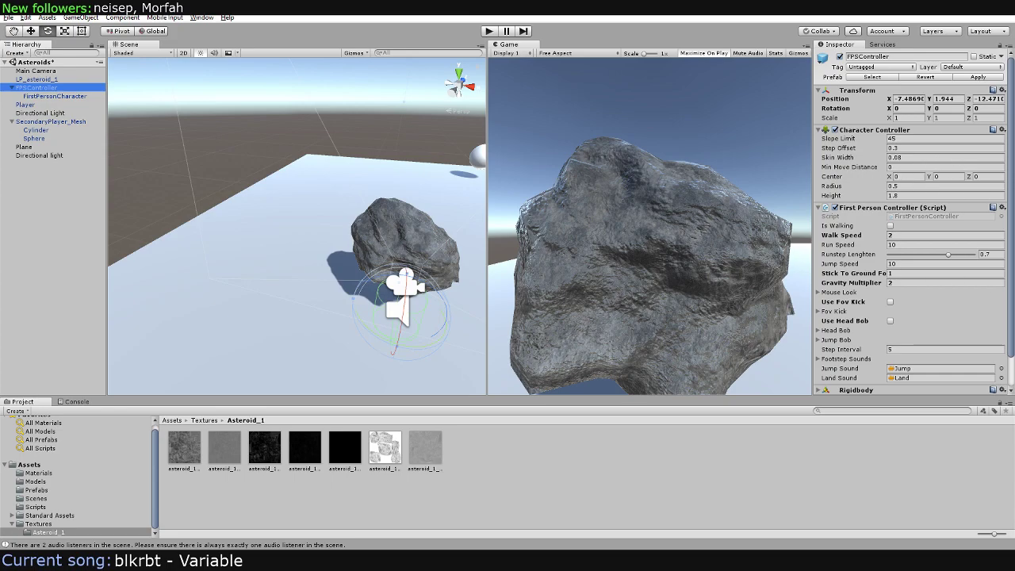
Set the FirstPersonCharacter camera's Field of View to 50 and play-test the closer view
drag(1006, 195, 1006, 264)
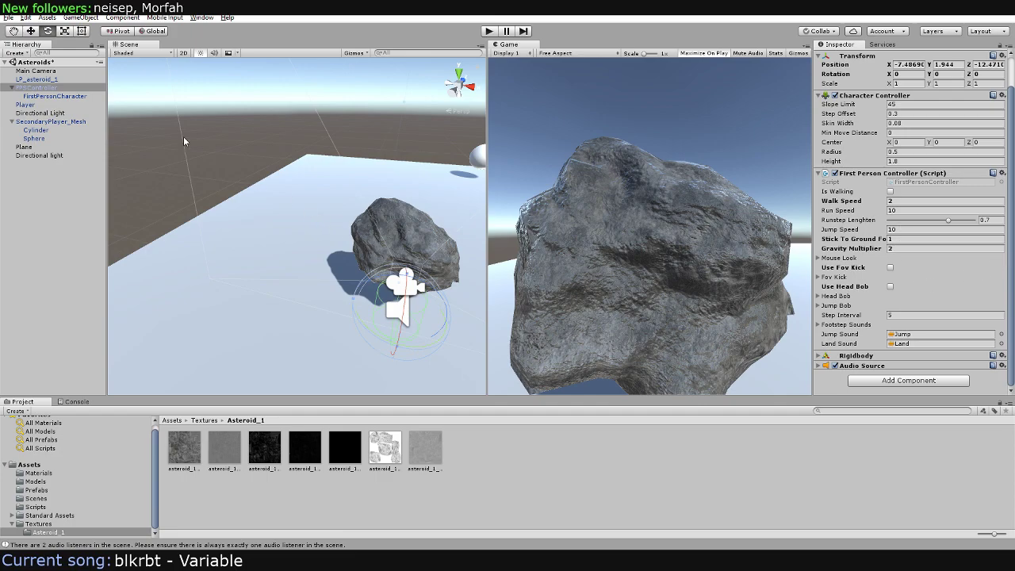
click(32, 97)
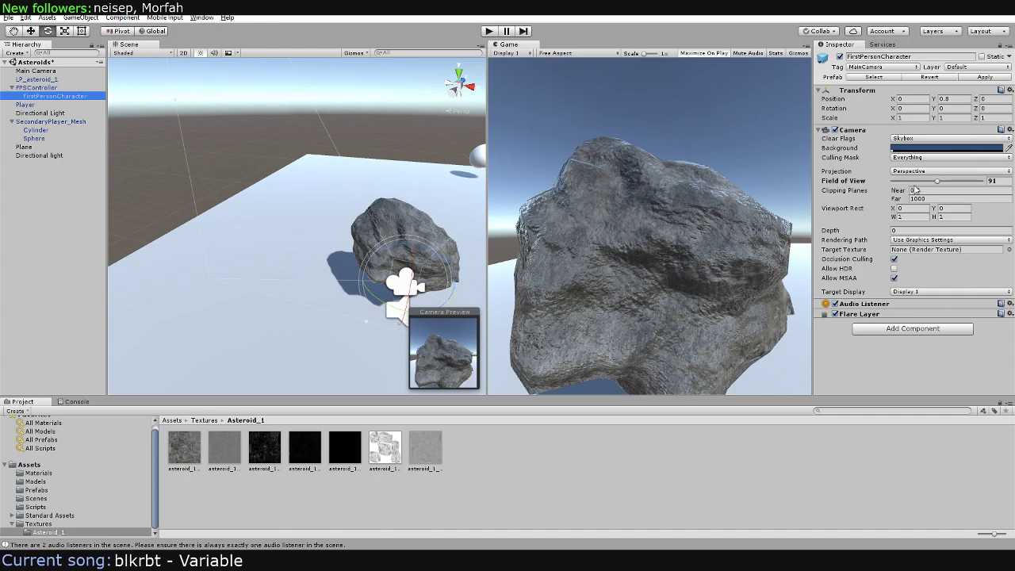
drag(938, 183, 920, 188)
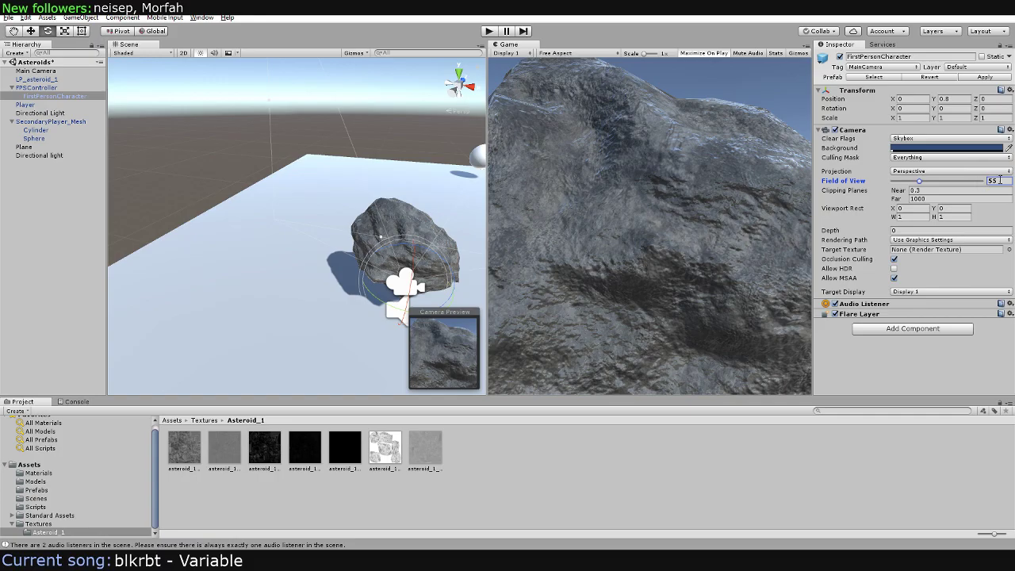
text(50)
click(490, 31)
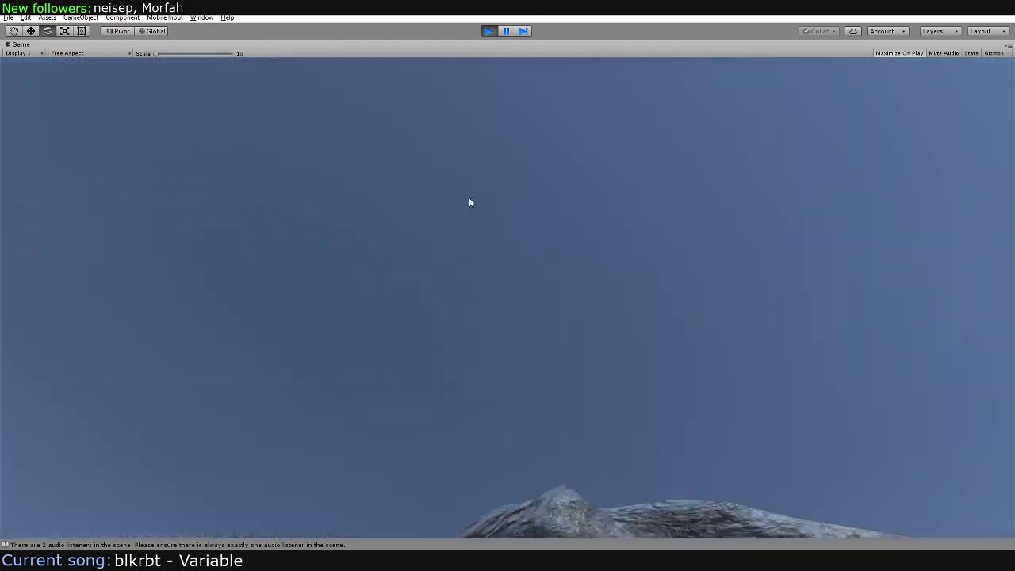
click(487, 33)
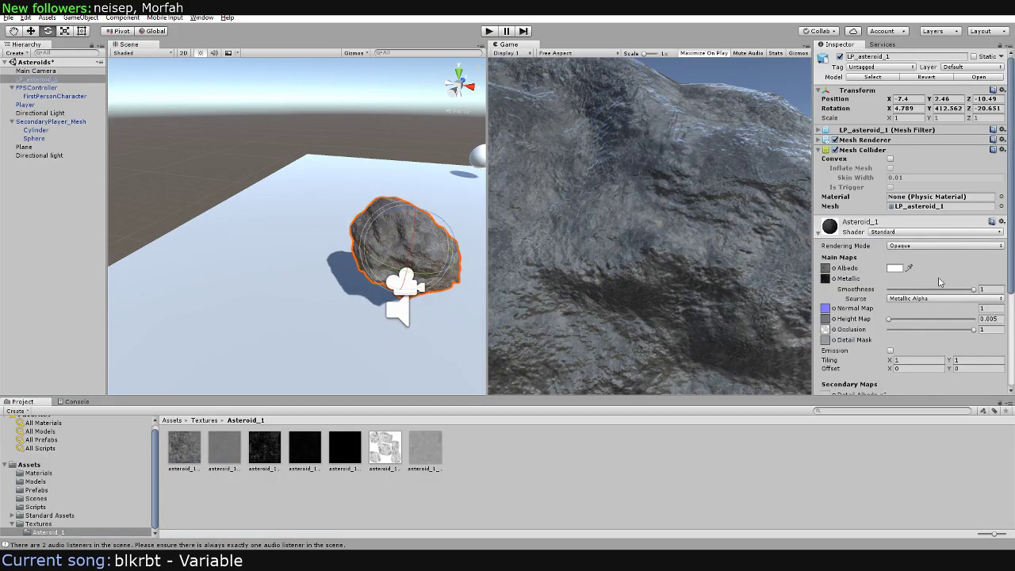
Drop the Asteroid_1 material Smoothness to about 0.248 and play-test around the rock
drag(936, 289, 911, 291)
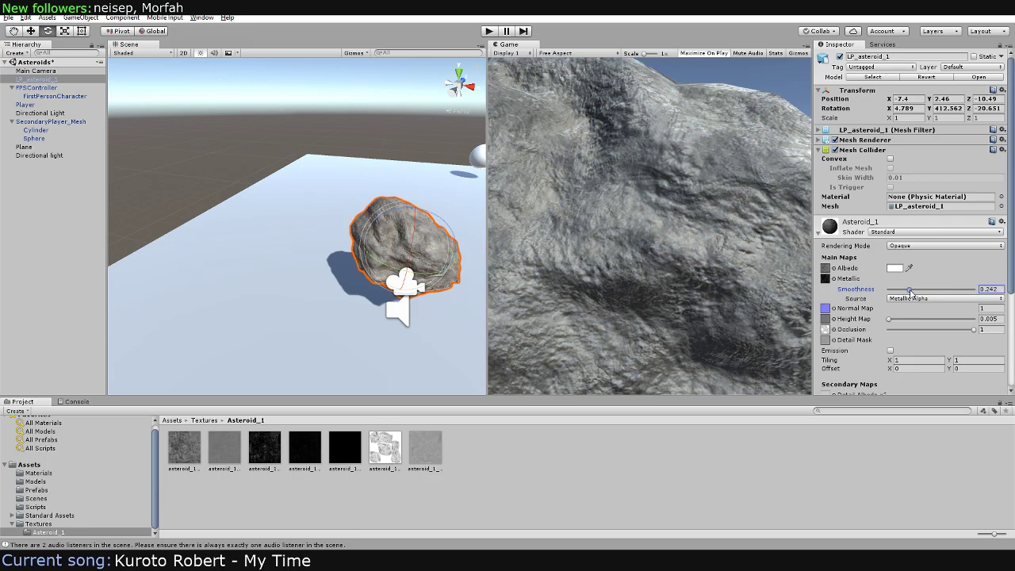
click(487, 32)
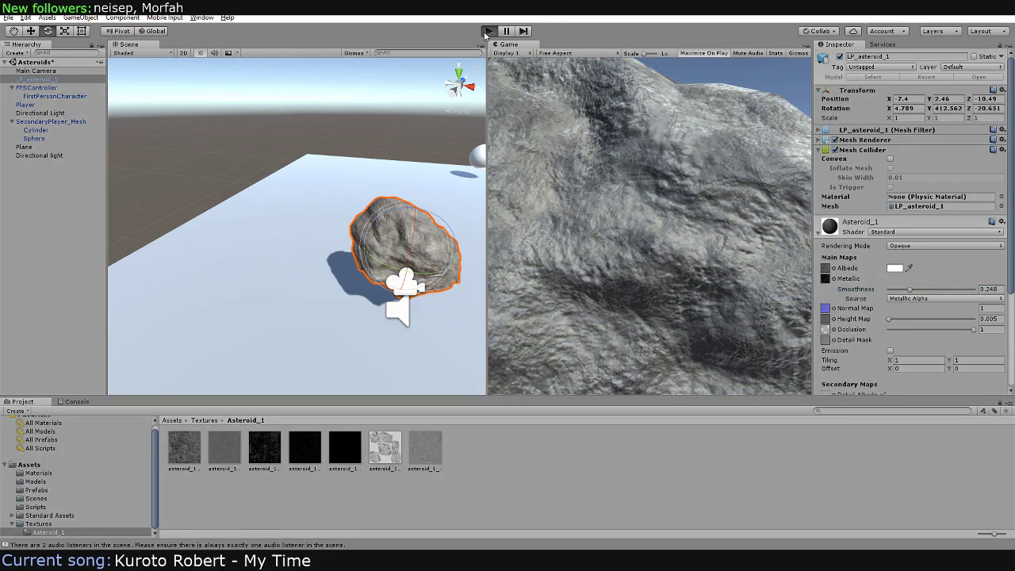
key(shift+space)
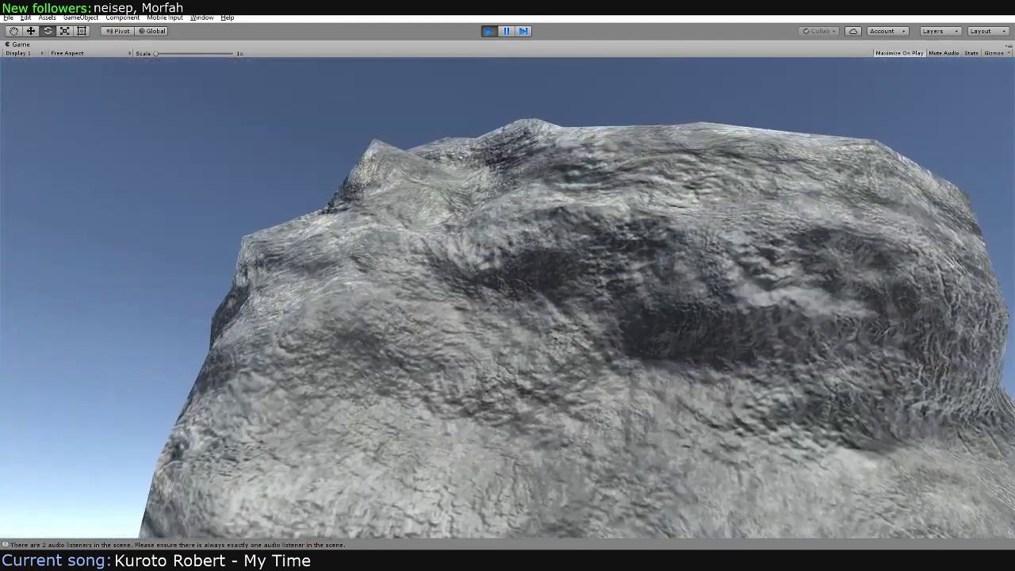
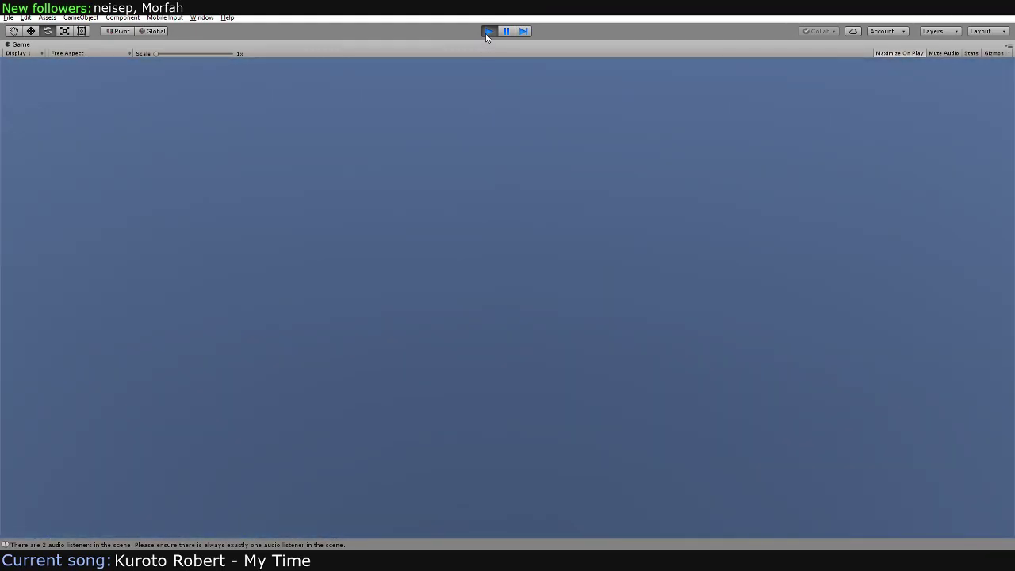
Stop play mode, select LP_asteroid_1 and set its material Smoothness to 0.285
click(487, 34)
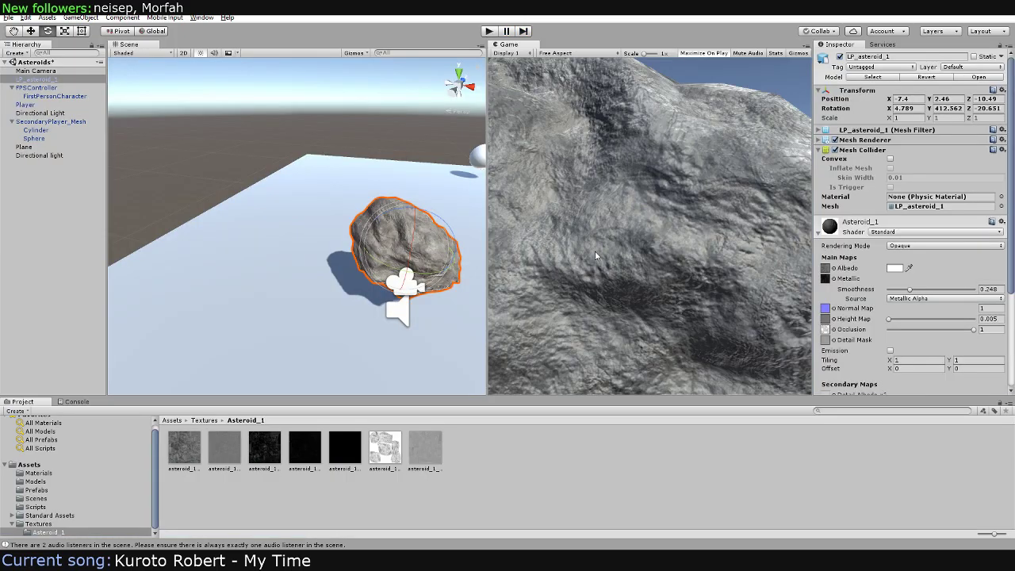
right_drag(410, 131, 389, 197)
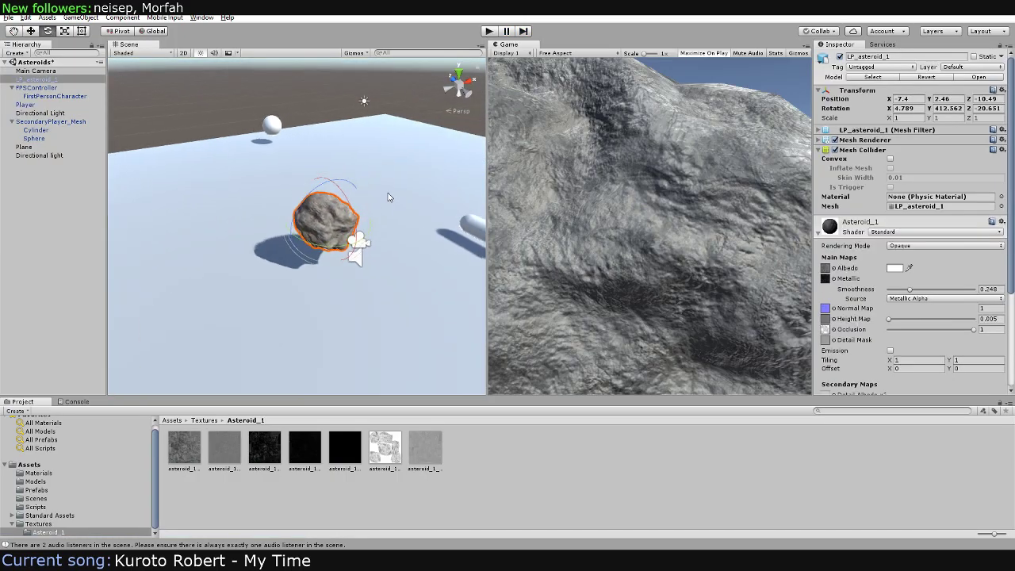
mouse_move(445, 238)
right_down()
mouse_move(269, 182)
mouse_move(286, 206)
mouse_move(402, 113)
mouse_move(419, 209)
right_up()
click(286, 206)
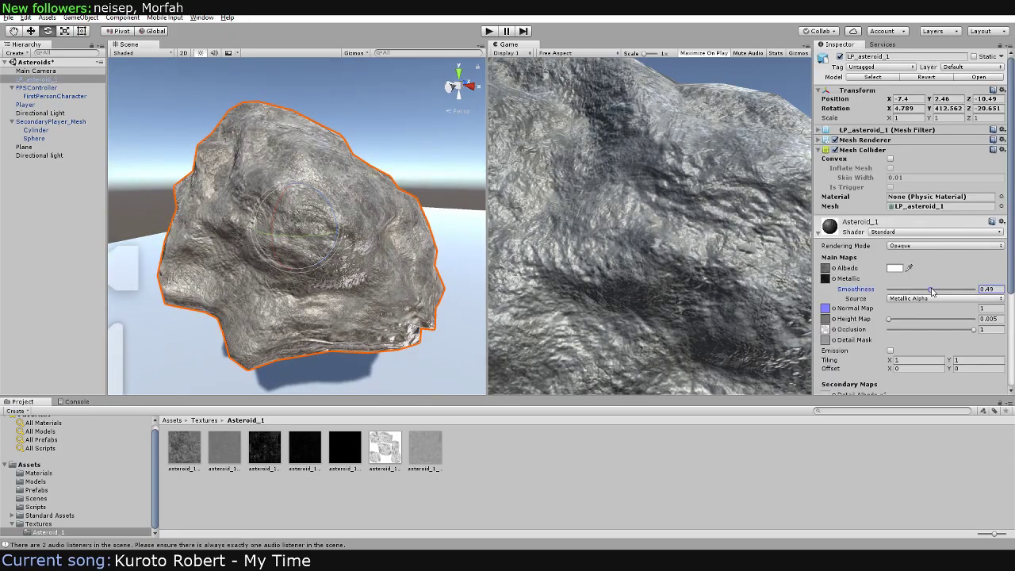
mouse_move(938, 293)
mouse_down()
mouse_move(983, 286)
mouse_move(899, 292)
mouse_up()
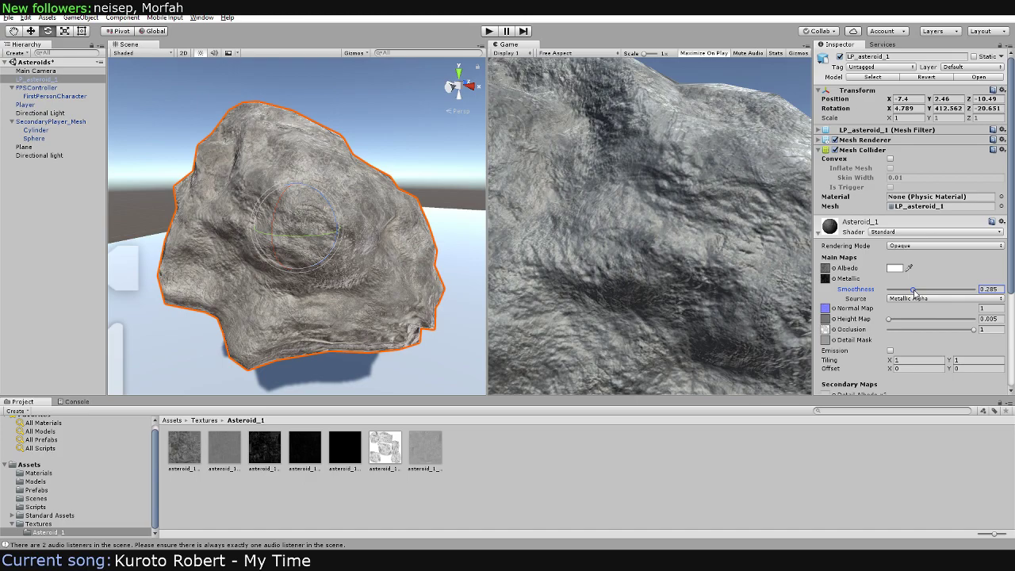
Inspect the rock up close, then run and stop play mode to check its look
scroll(441, 225, up, 3)
alt+drag(442, 225, 443, 201)
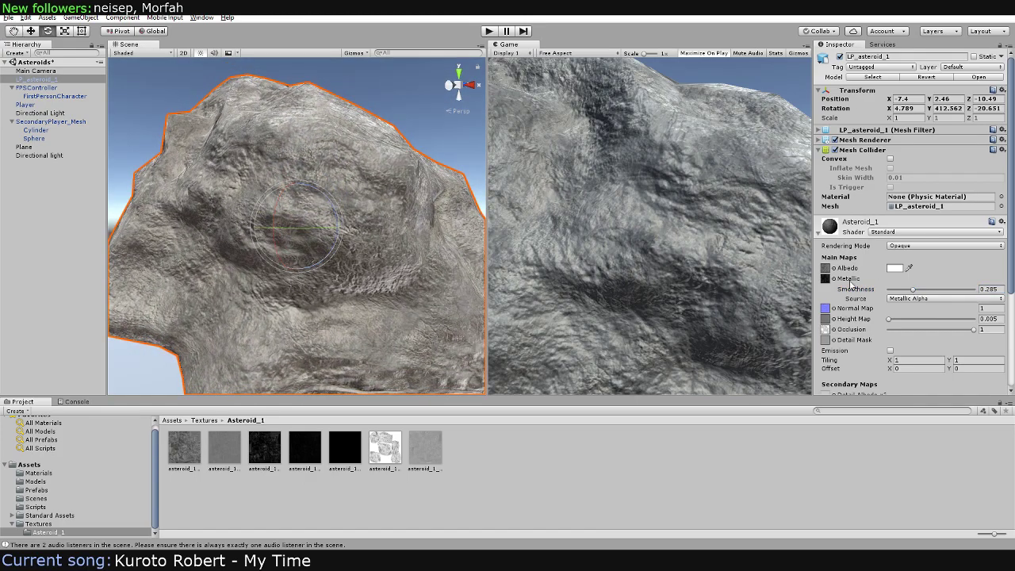
alt+drag(382, 196, 388, 131)
click(448, 63)
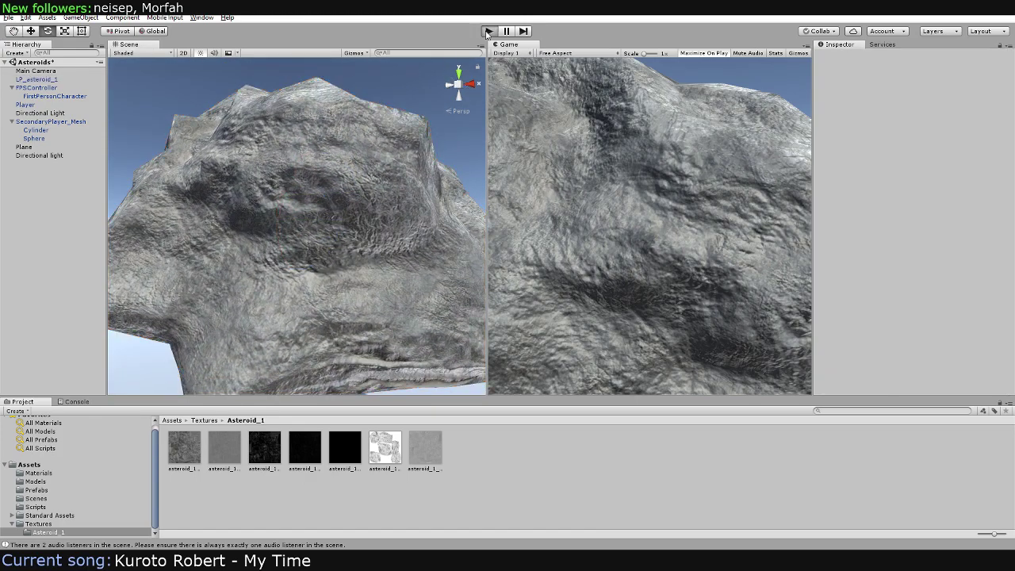
click(489, 31)
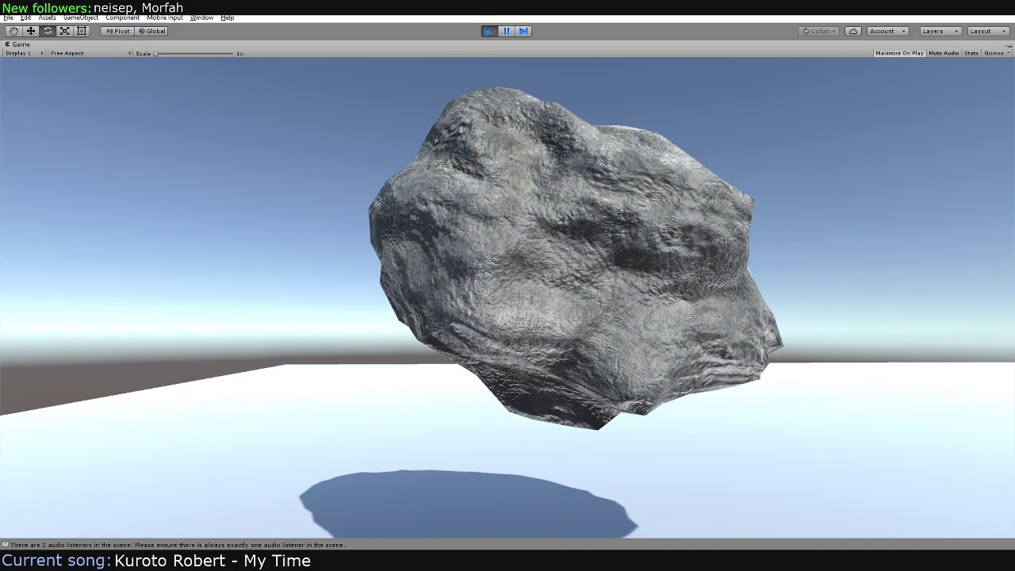
click(489, 31)
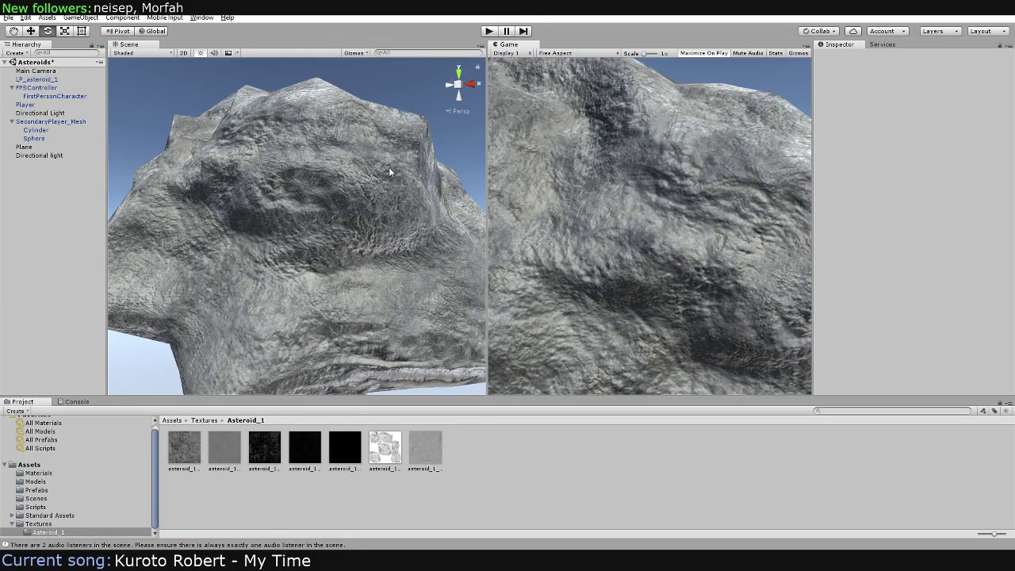
scroll(371, 69, down, 5)
alt+drag(371, 69, 385, 210)
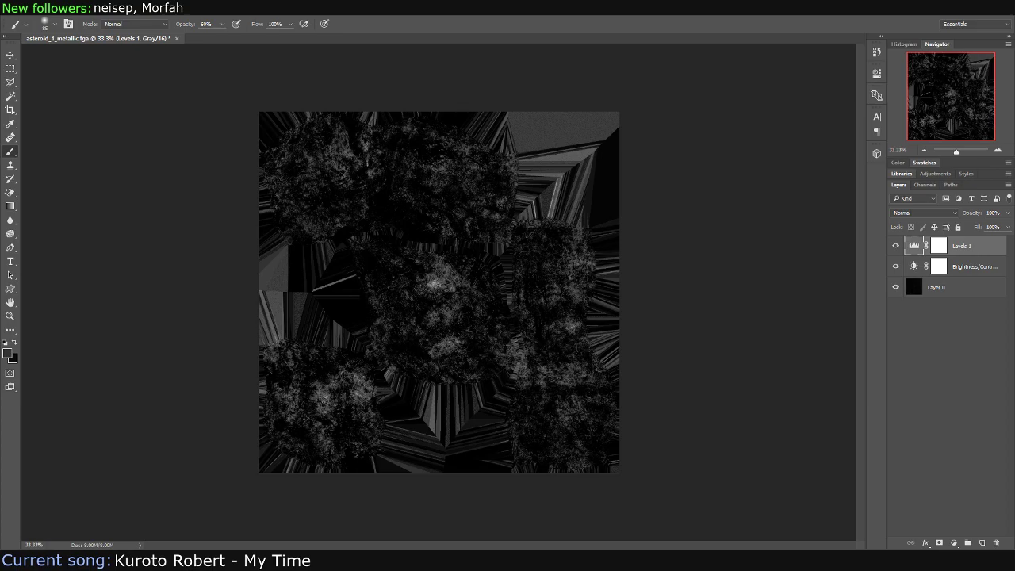
Save the metallic map as asteroid_1_metallic.psd with Maximize Compatibility, close it, and return to Maya
click(40, 11)
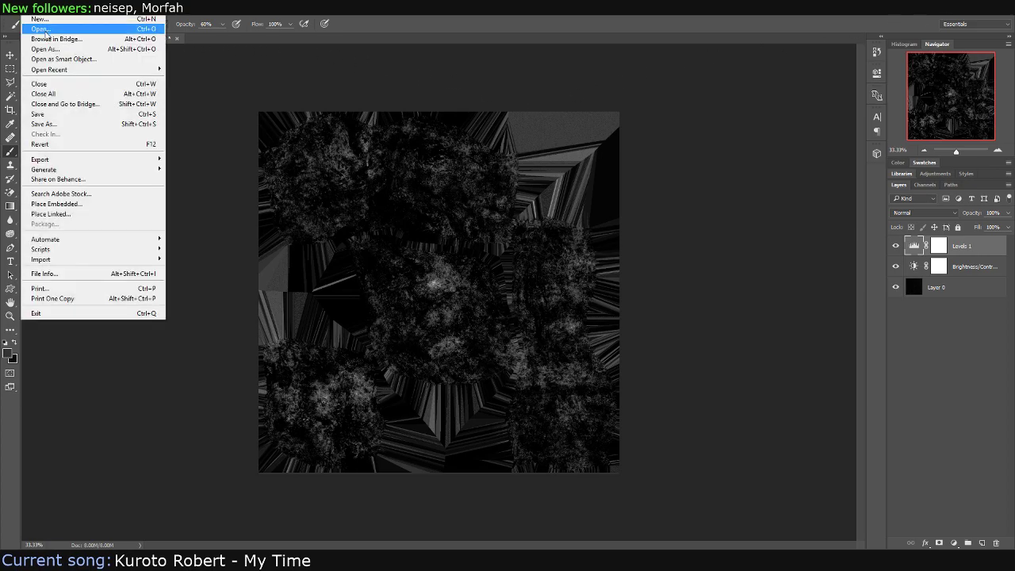
click(43, 124)
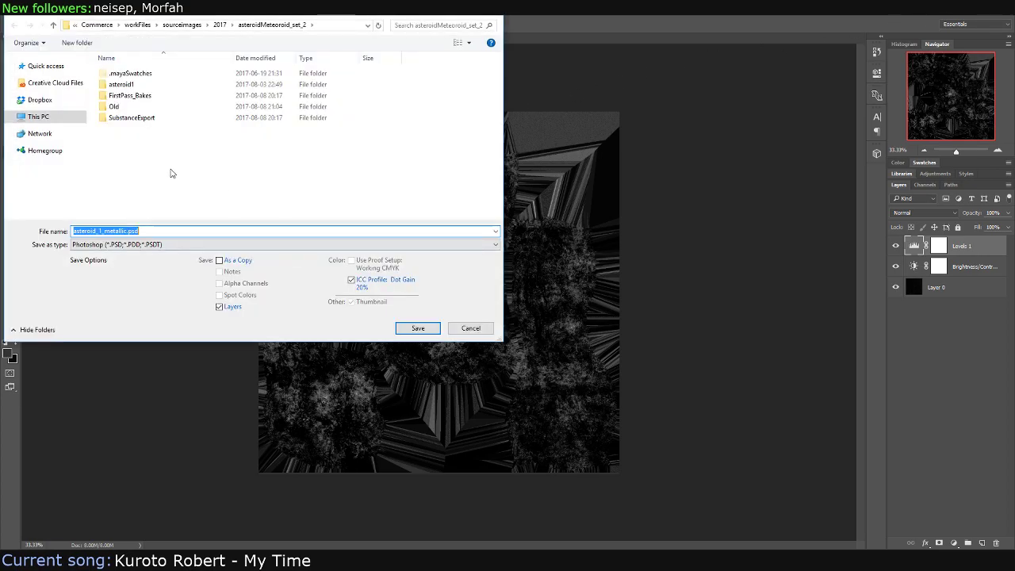
click(164, 162)
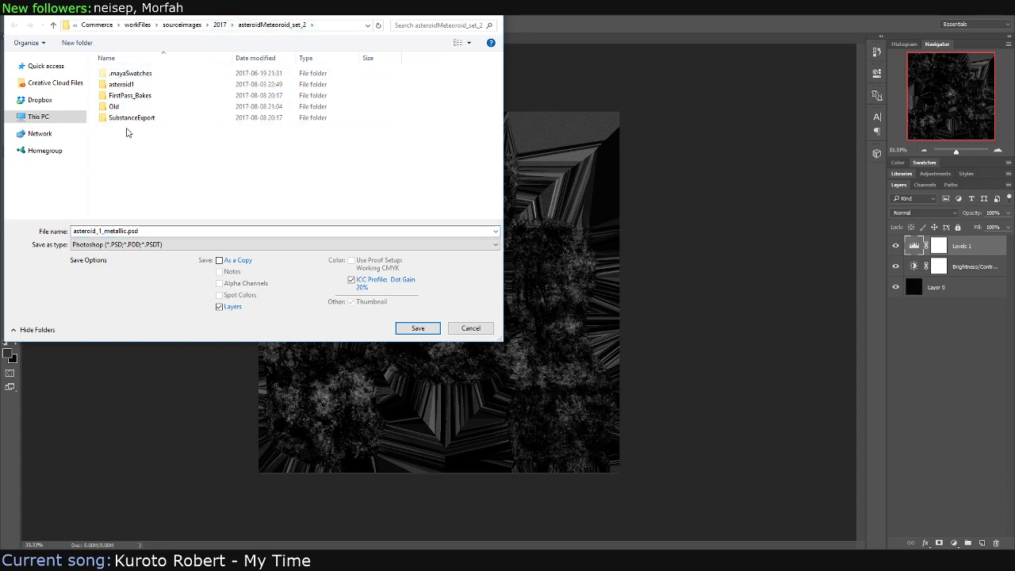
click(186, 233)
click(185, 233)
click(418, 329)
click(639, 171)
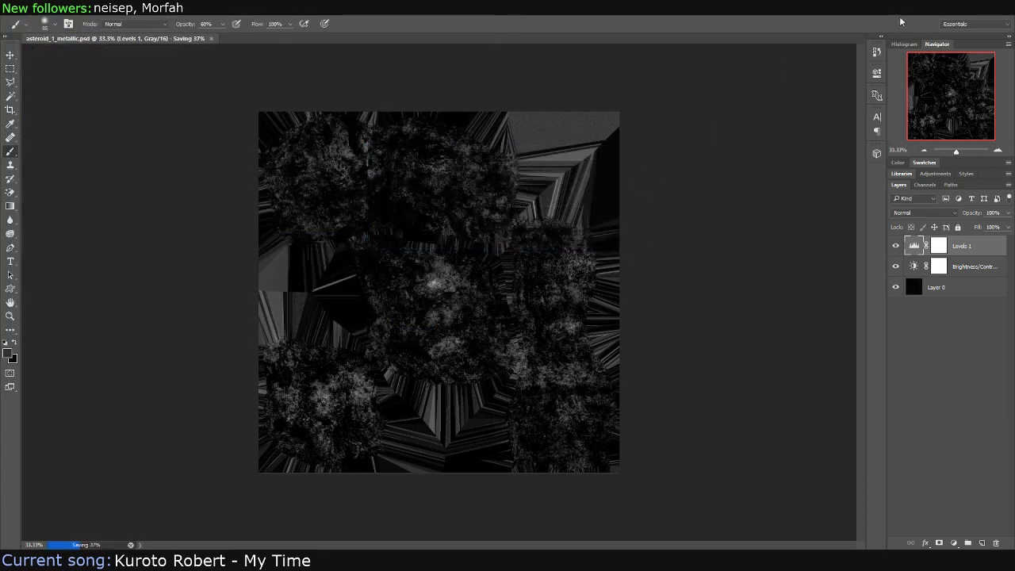
key(ctrl+w)
key(alt+Tab)
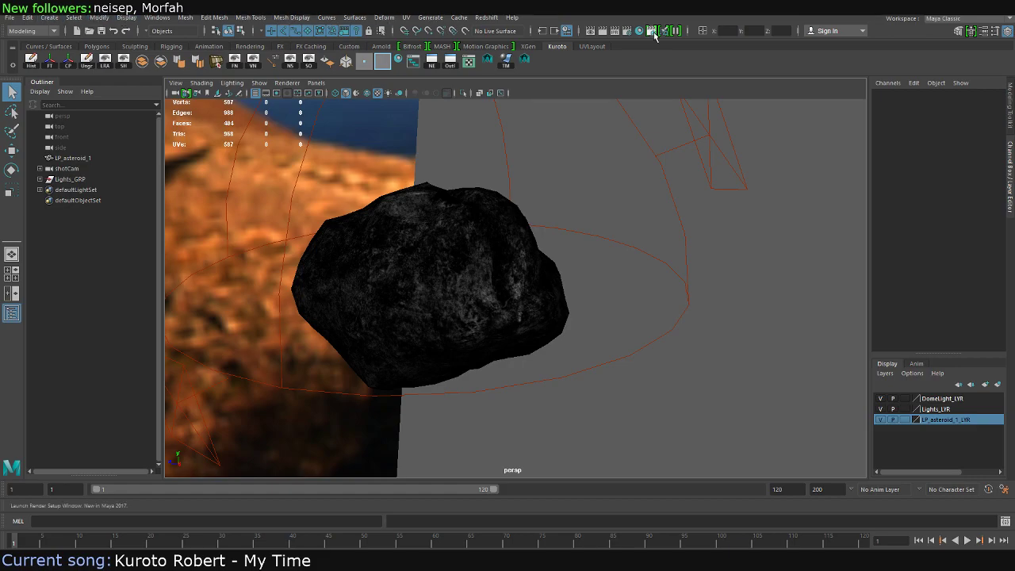
Start a new empty scene, discarding unsaved changes to the asteroid scene
key(super)
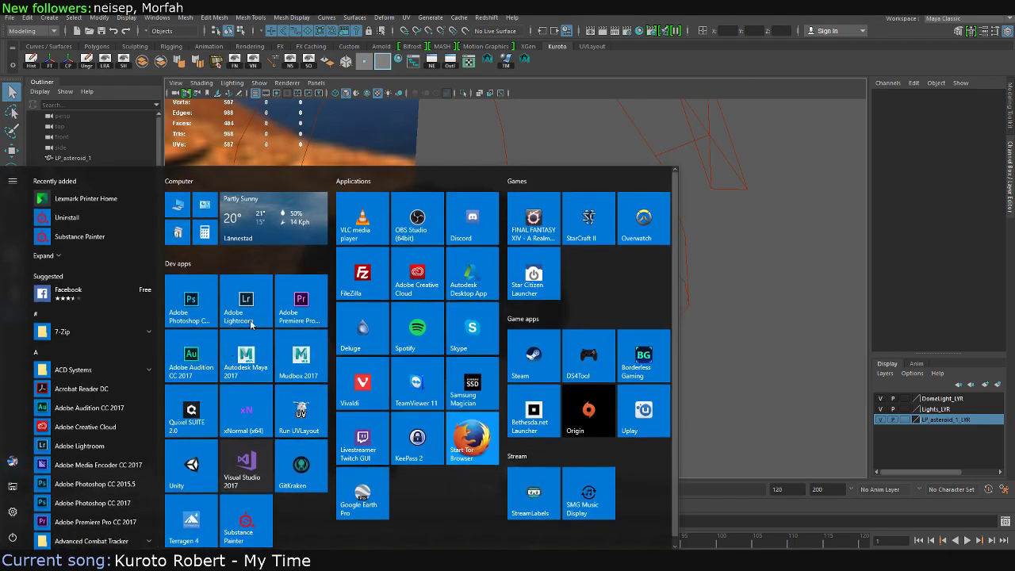
key(super)
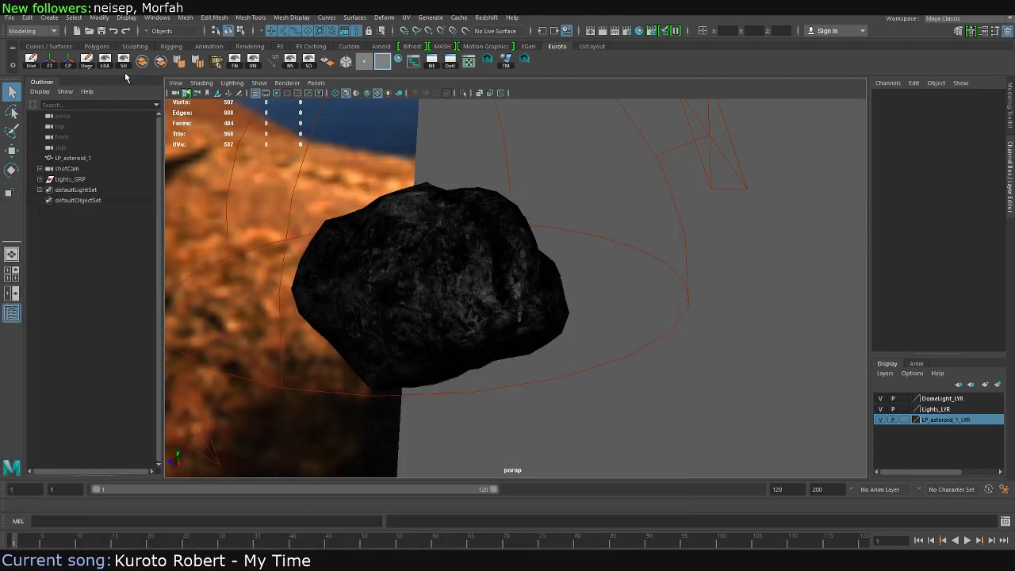
click(10, 17)
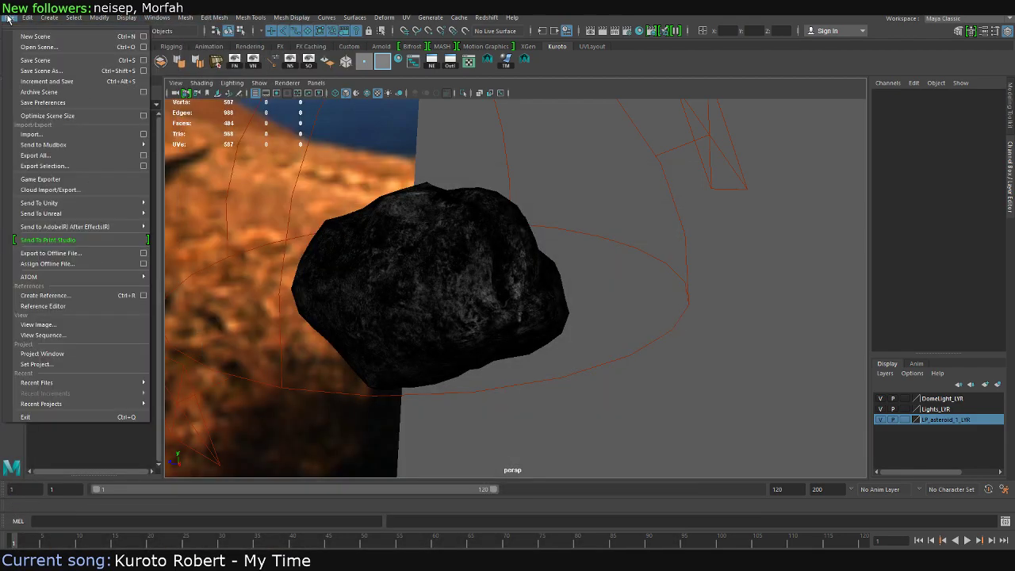
click(35, 36)
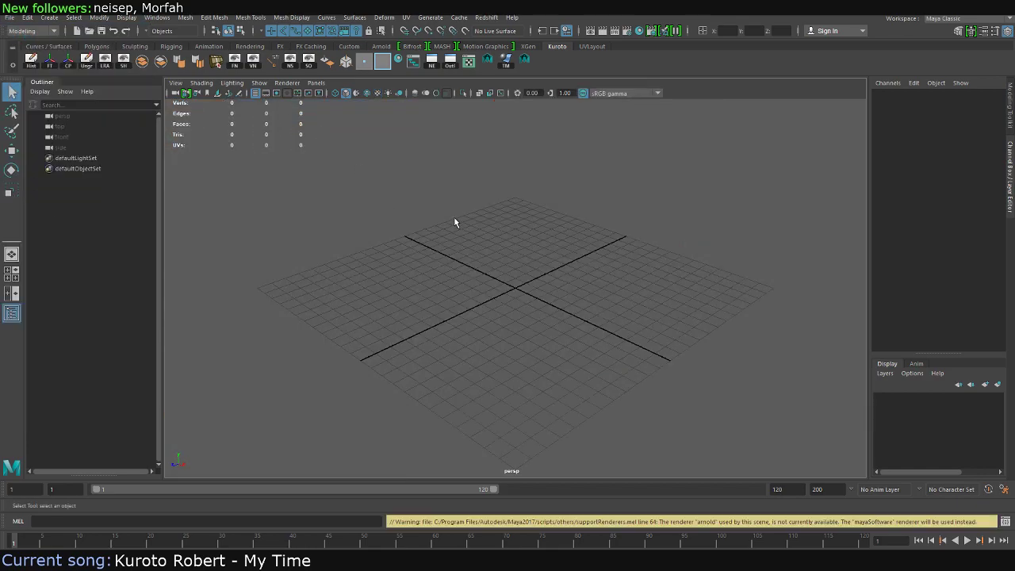
click(10, 17)
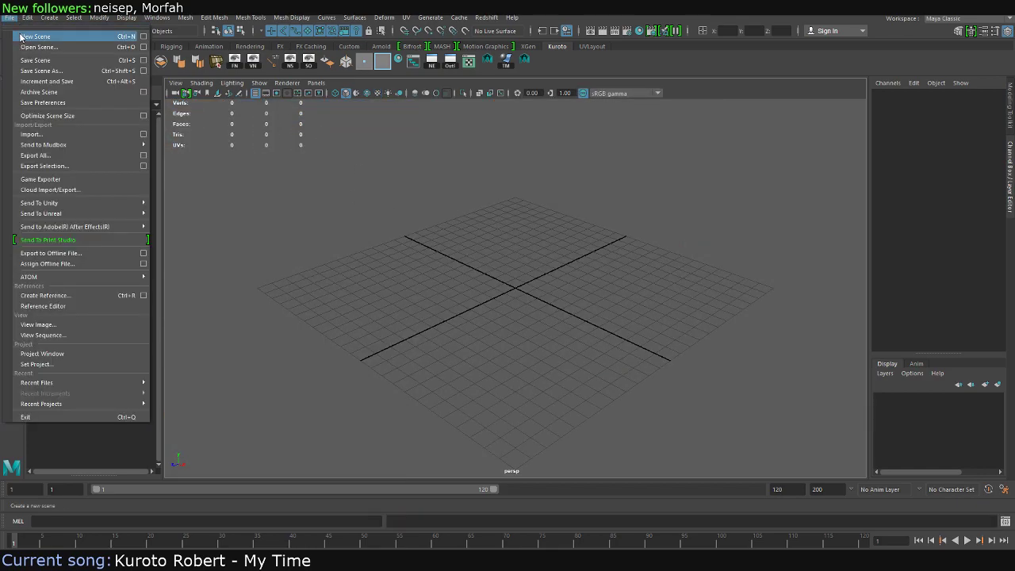
click(35, 37)
click(509, 283)
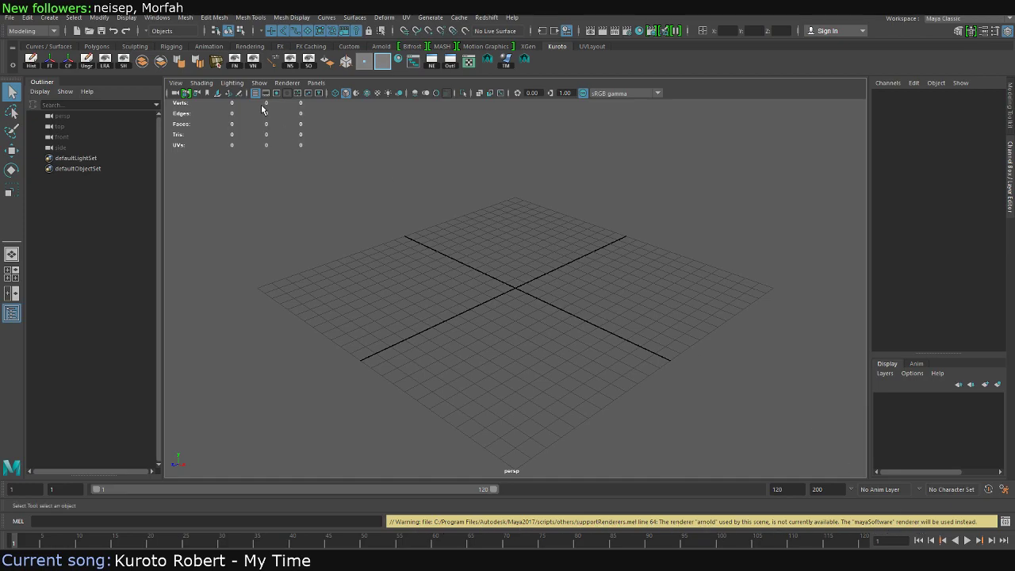
Load redshift4maya.mll in the Plug-in Manager, then check the Render Settings renderer list
click(127, 17)
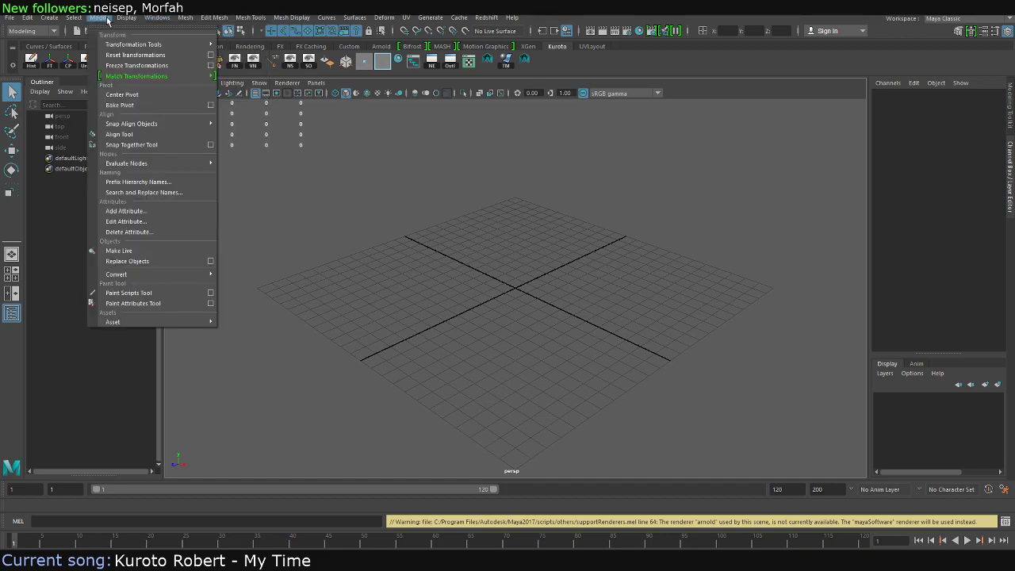
click(311, 207)
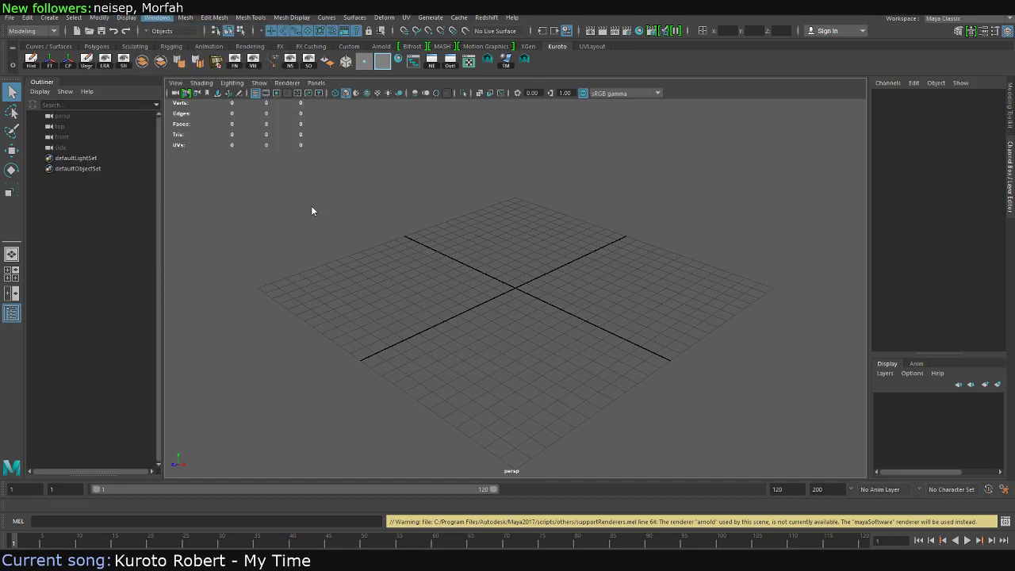
click(473, 237)
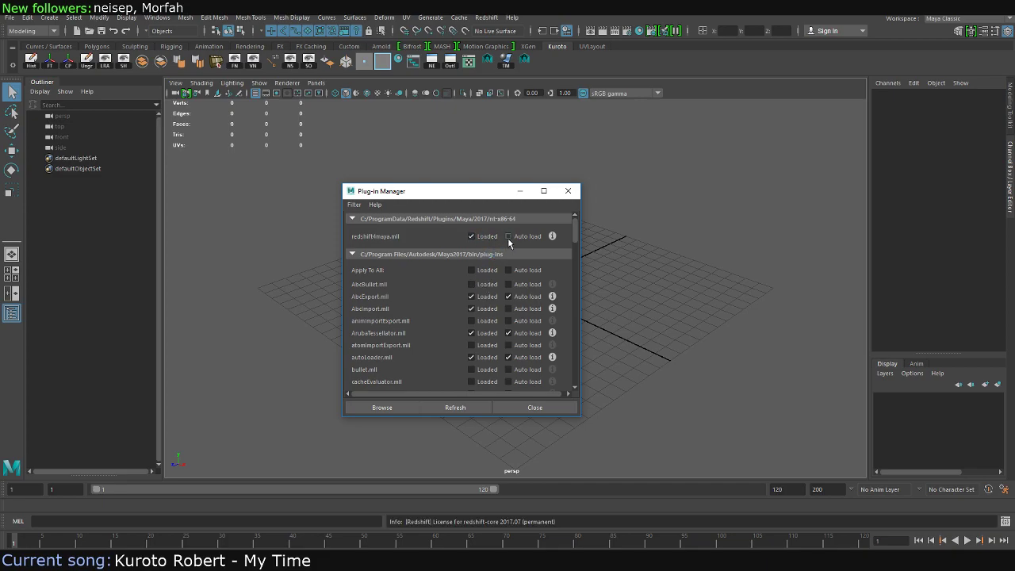
click(527, 406)
click(624, 32)
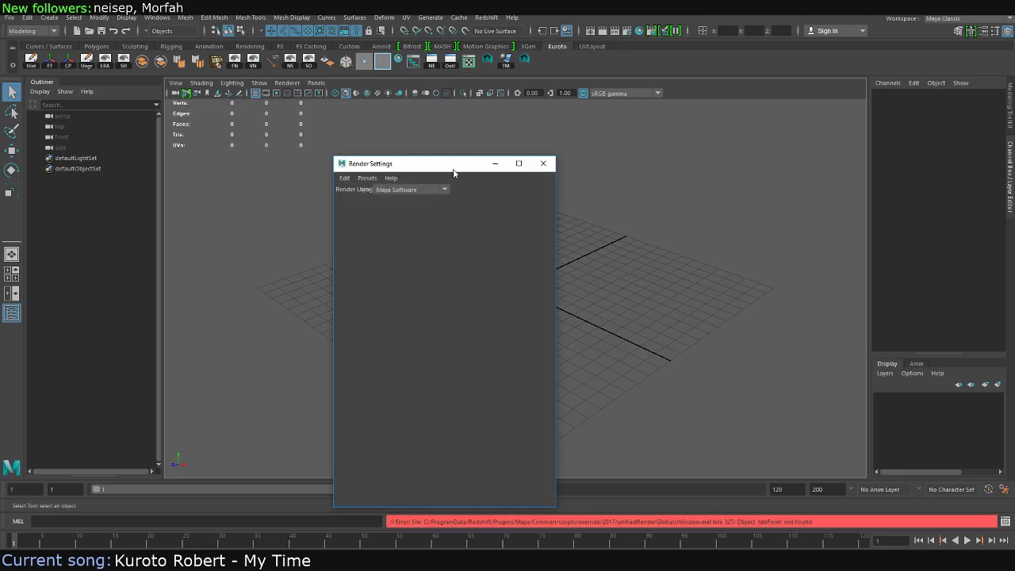
click(407, 190)
click(406, 194)
click(545, 165)
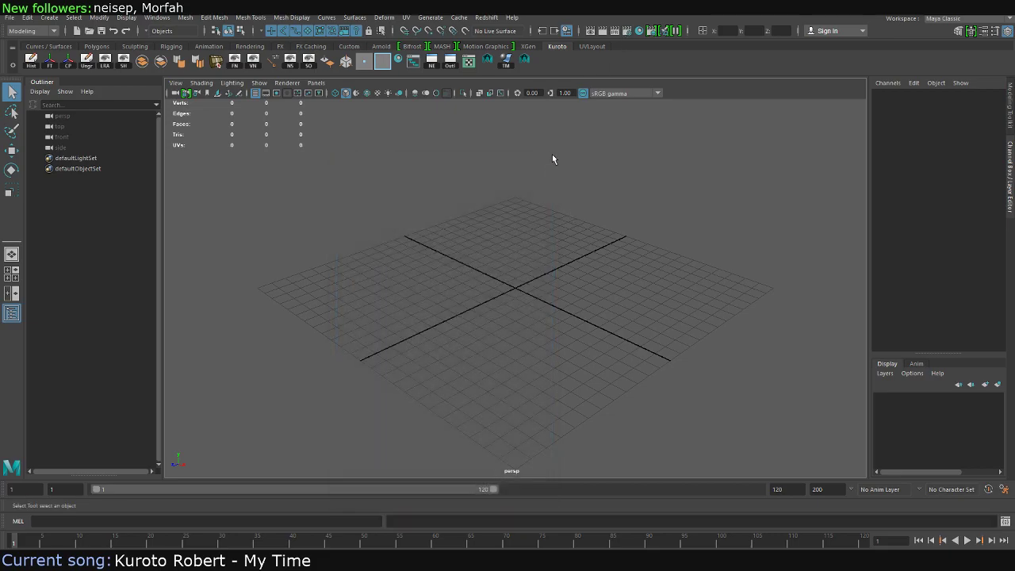
Search for redshift3d and open the Redshift 3D site's account login page
key(alt+Tab)
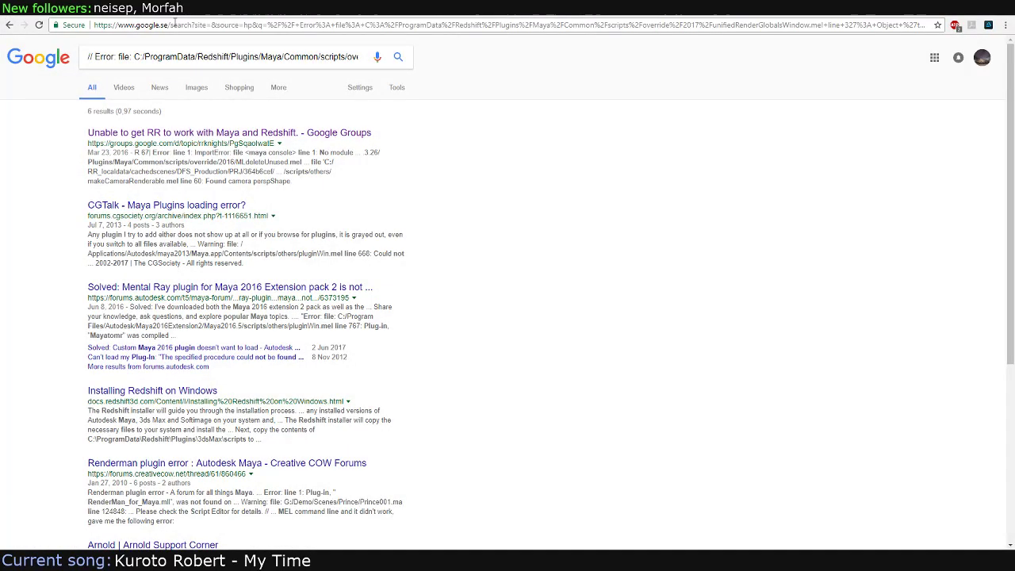
key(ctrl+t)
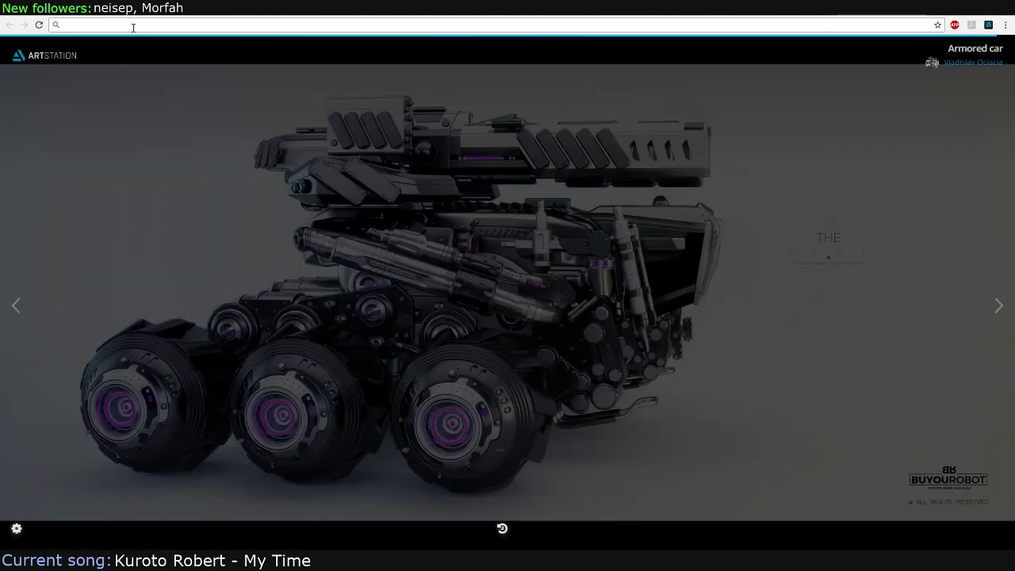
text(redshift3d)
key(Return)
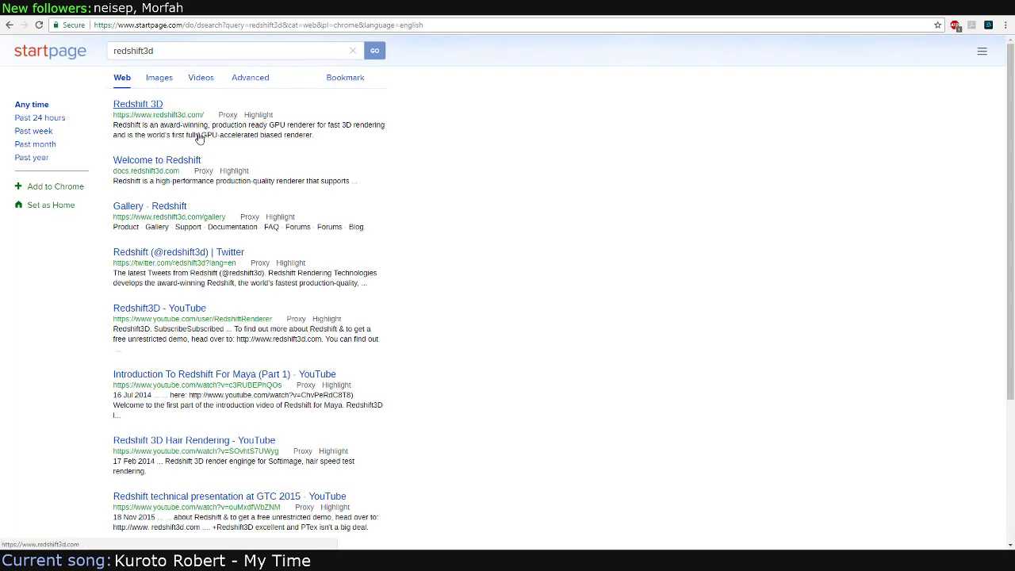
click(149, 106)
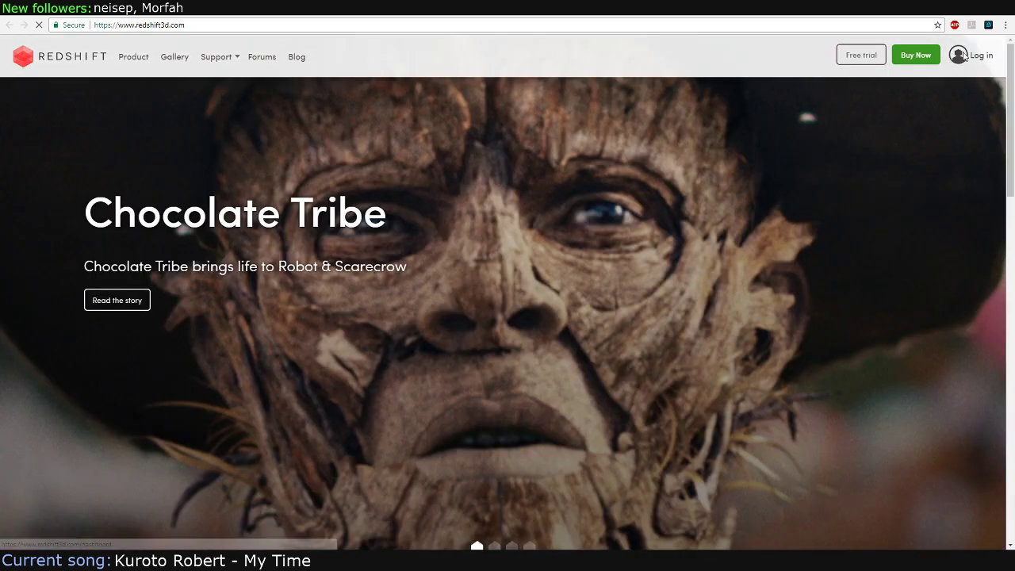
click(964, 55)
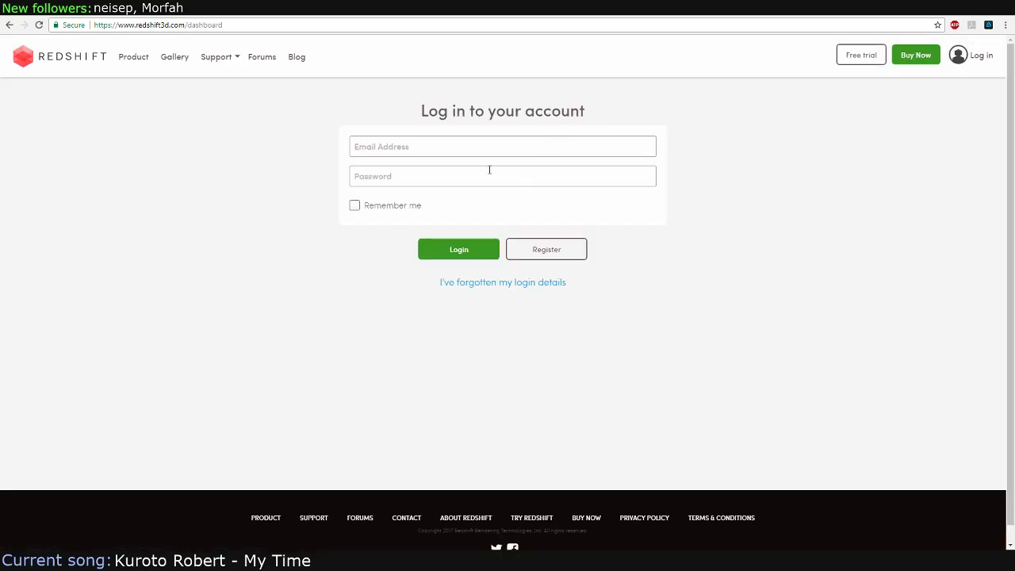
click(488, 146)
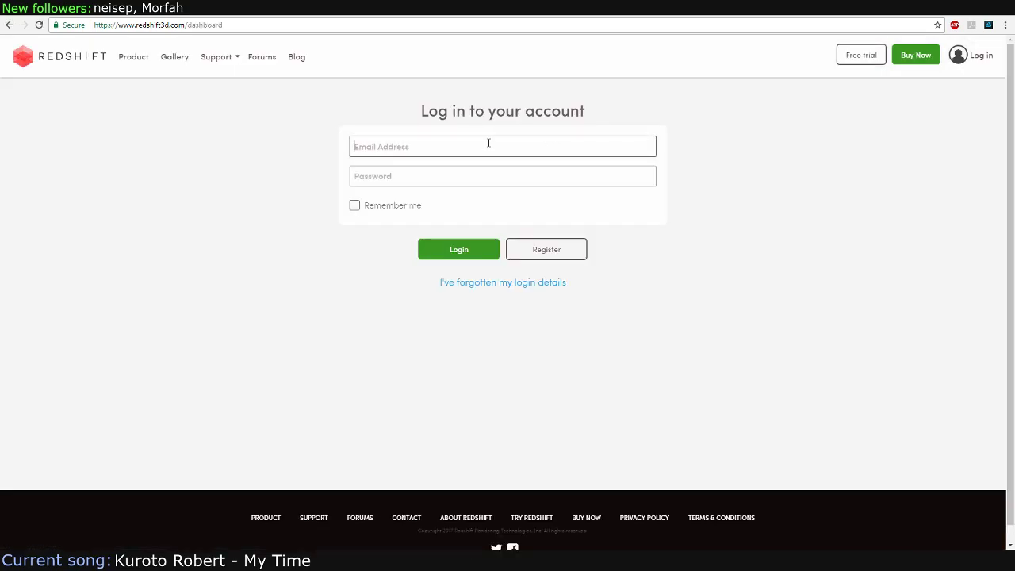
key(super+Down)
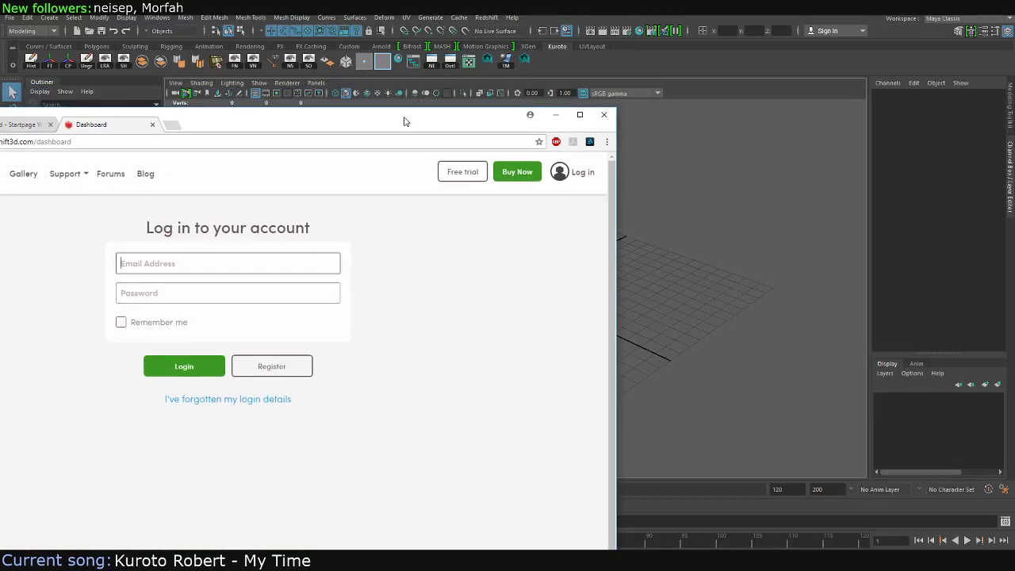
drag(404, 120, 8, 113)
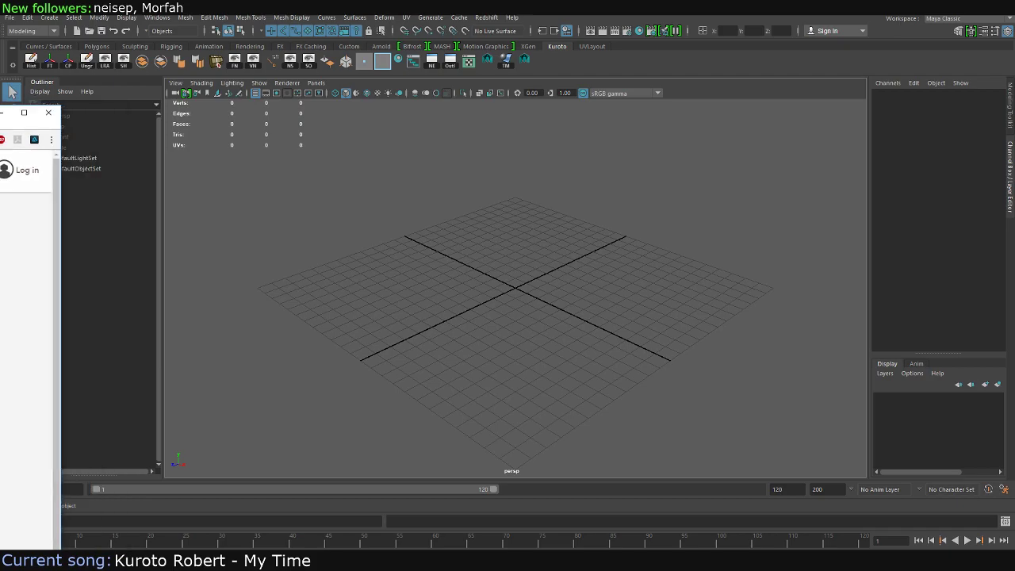
key(alt+Tab)
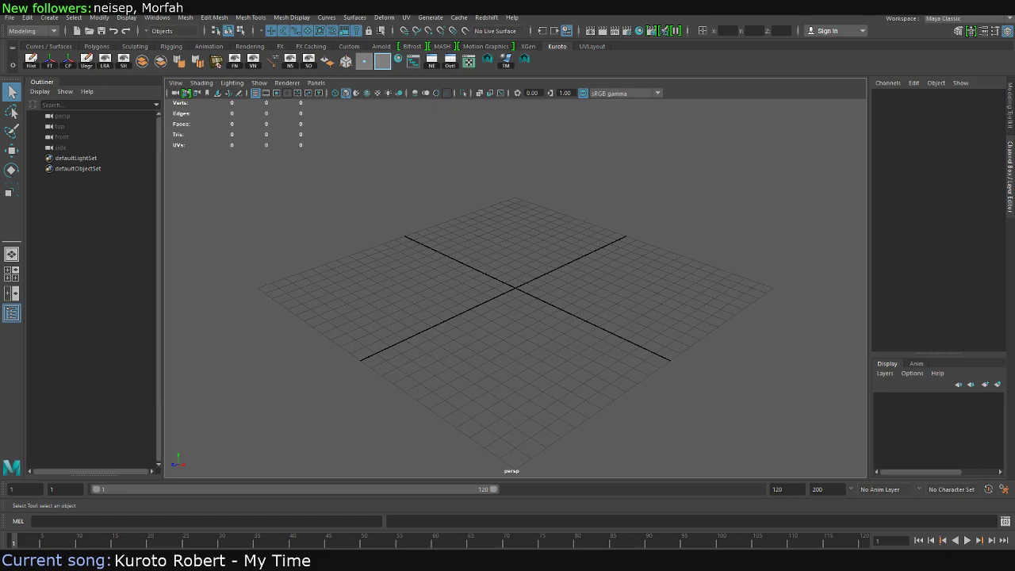
Open the Version 2.5.25 thread in Customer Builds announcements and download the Windows installer
key(alt+Tab)
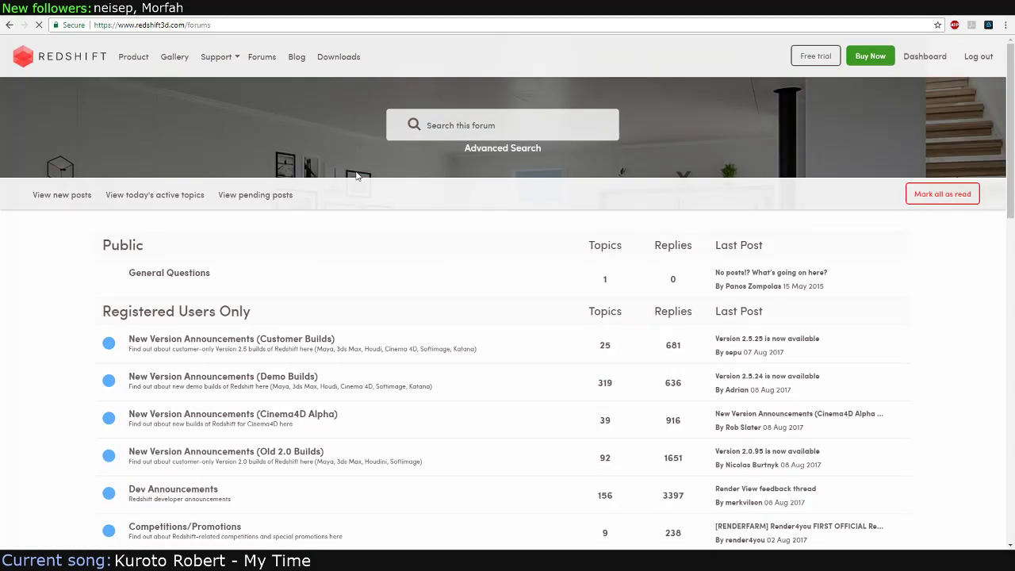
scroll(351, 265, down, 2)
scroll(346, 273, up, 2)
scroll(259, 231, down, 2)
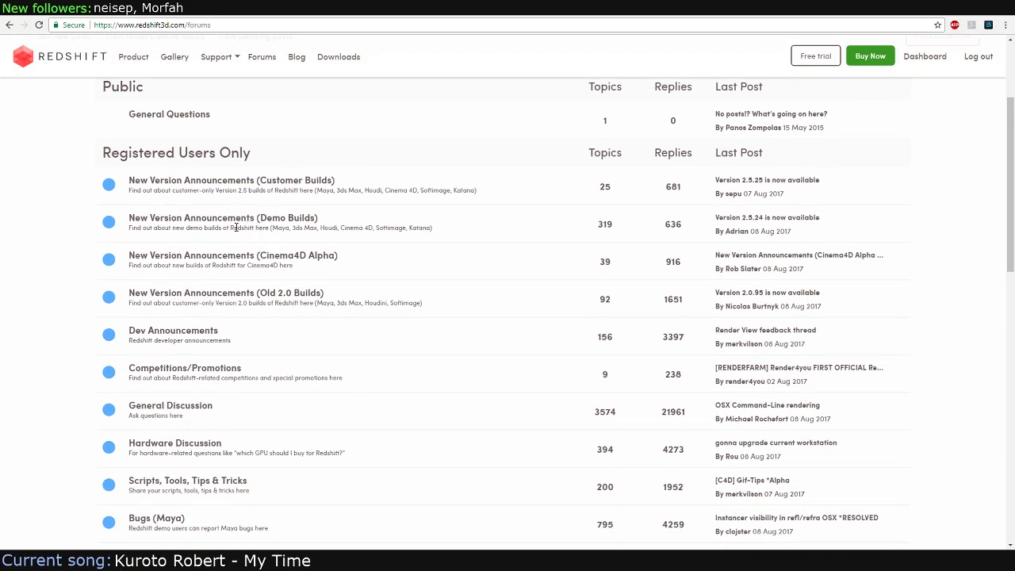
click(259, 181)
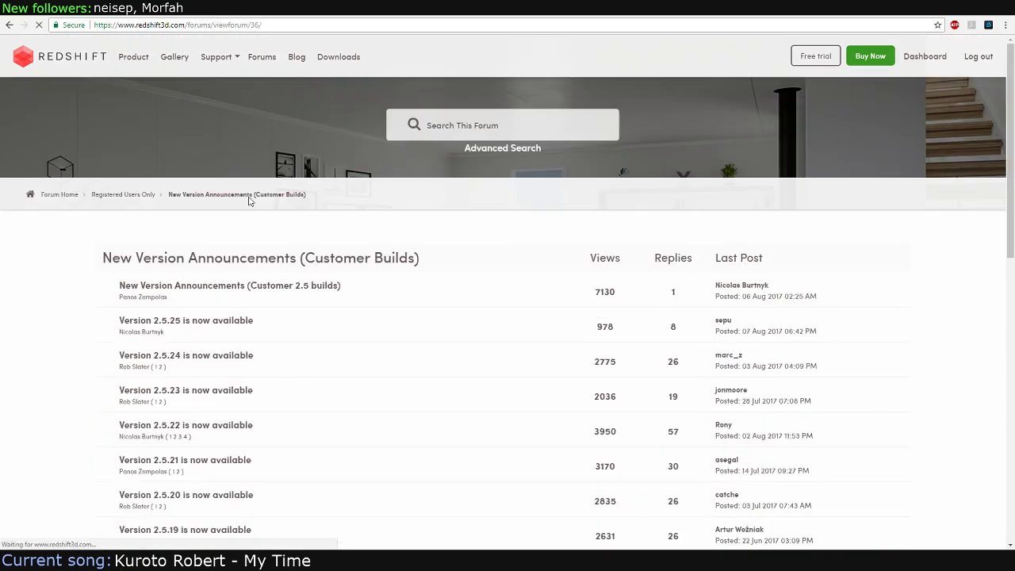
click(197, 331)
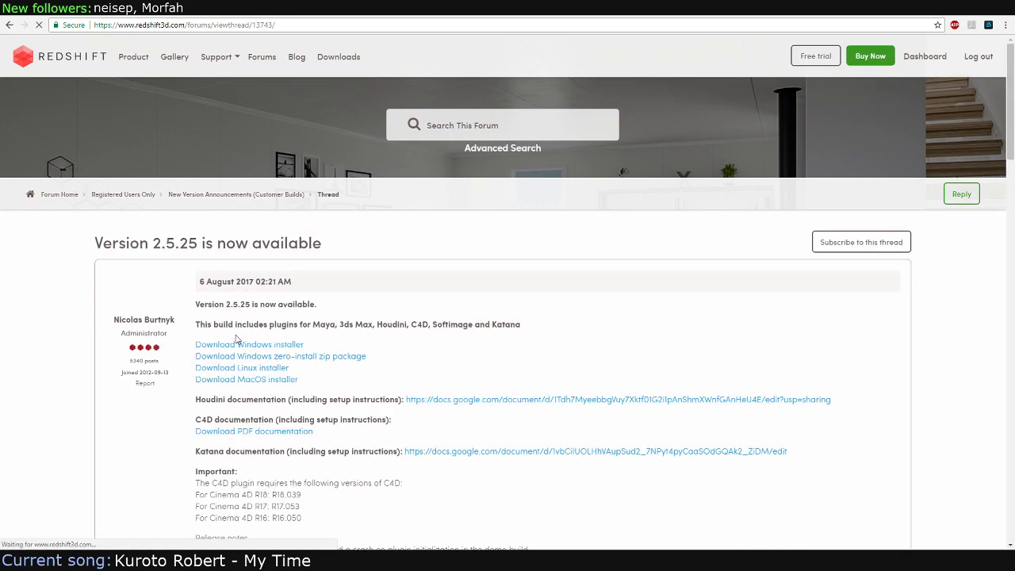
scroll(238, 337, down, 2)
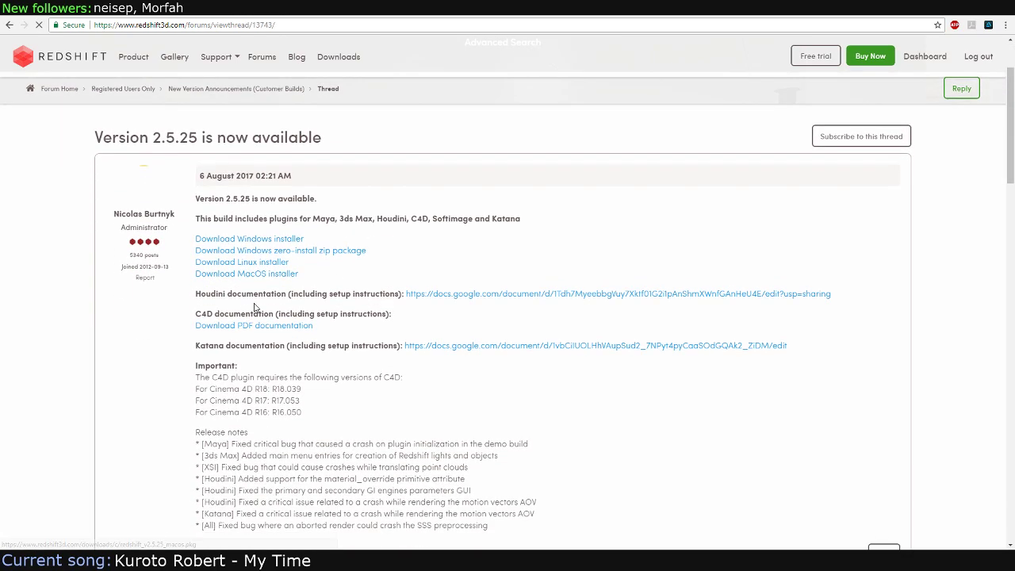
click(244, 240)
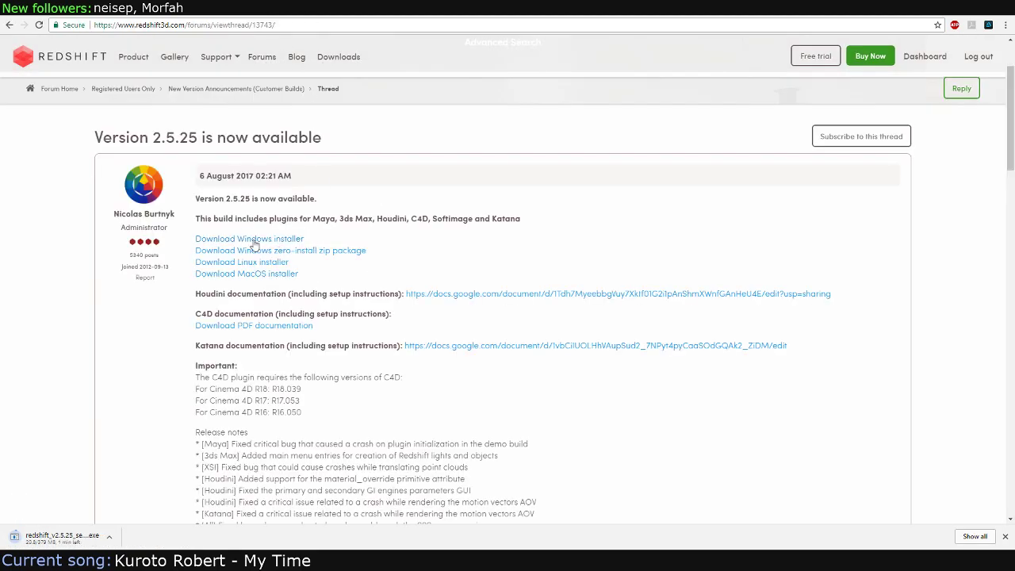
Read through the 2.5.25 release notes, then go back to the customer builds topic list
scroll(238, 254, down, 1)
scroll(243, 263, down, 1)
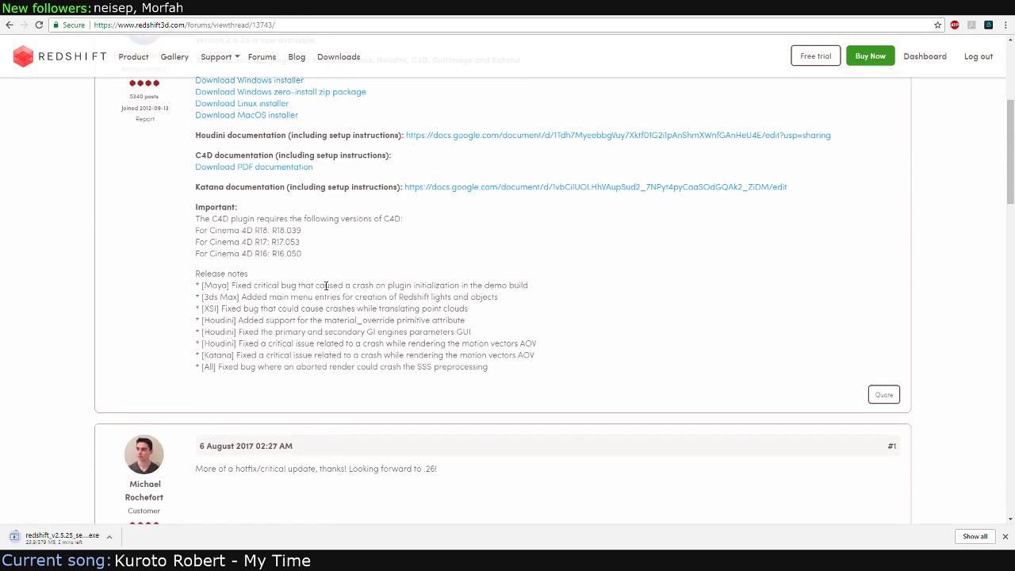
drag(483, 285, 534, 288)
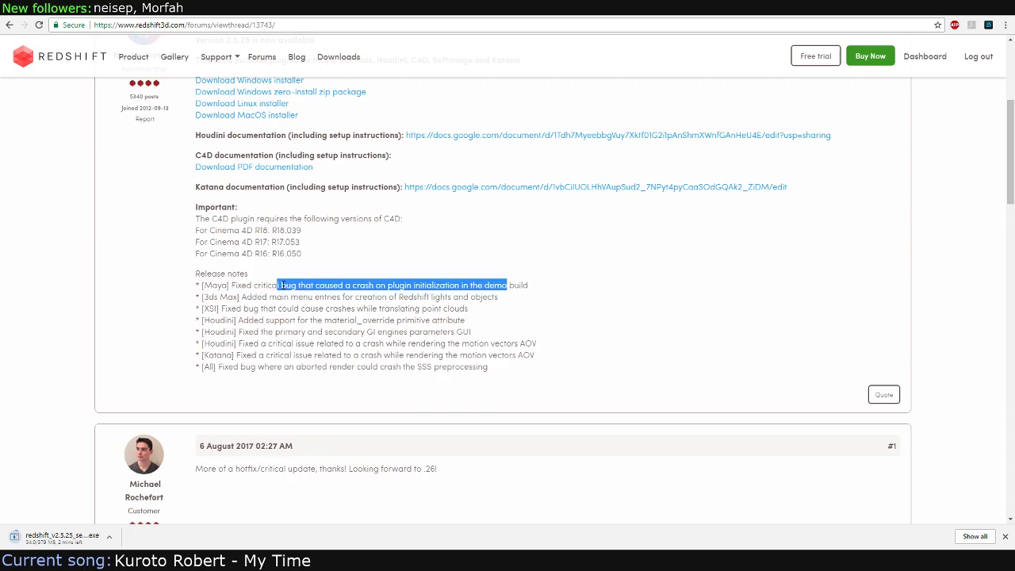
click(519, 284)
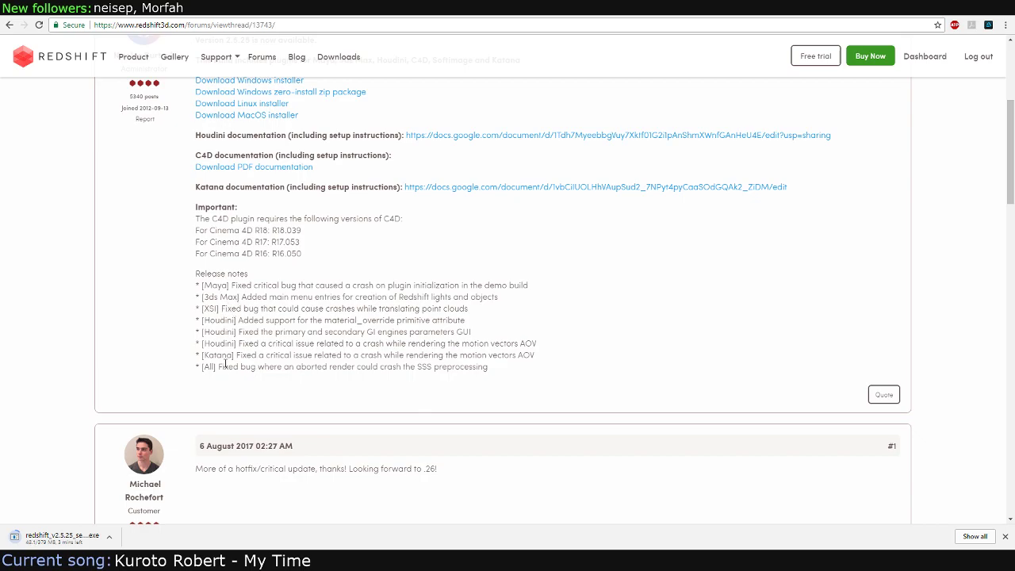
scroll(230, 361, down, 1)
scroll(238, 353, down, 2)
scroll(248, 341, up, 2)
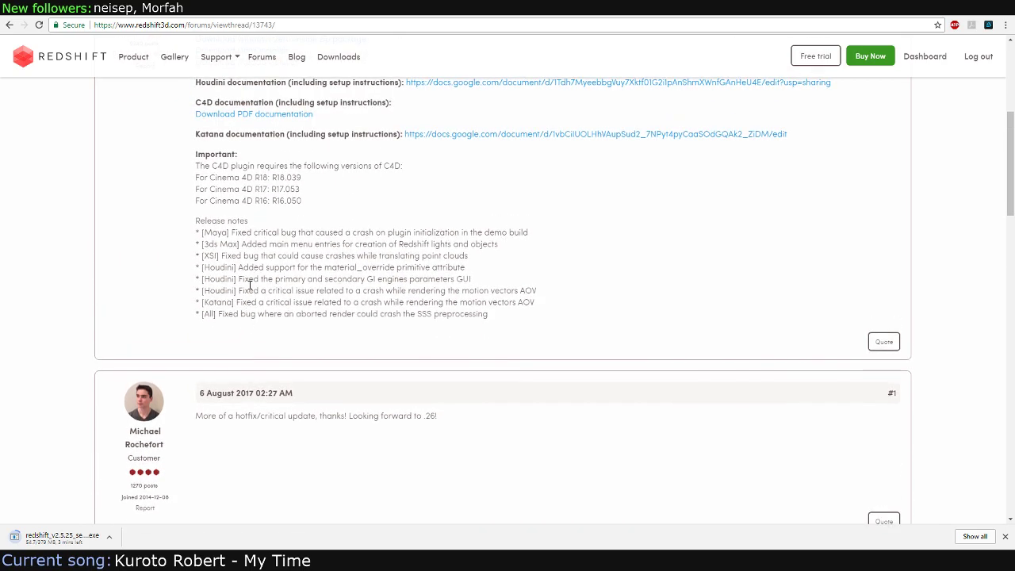
scroll(251, 285, up, 3)
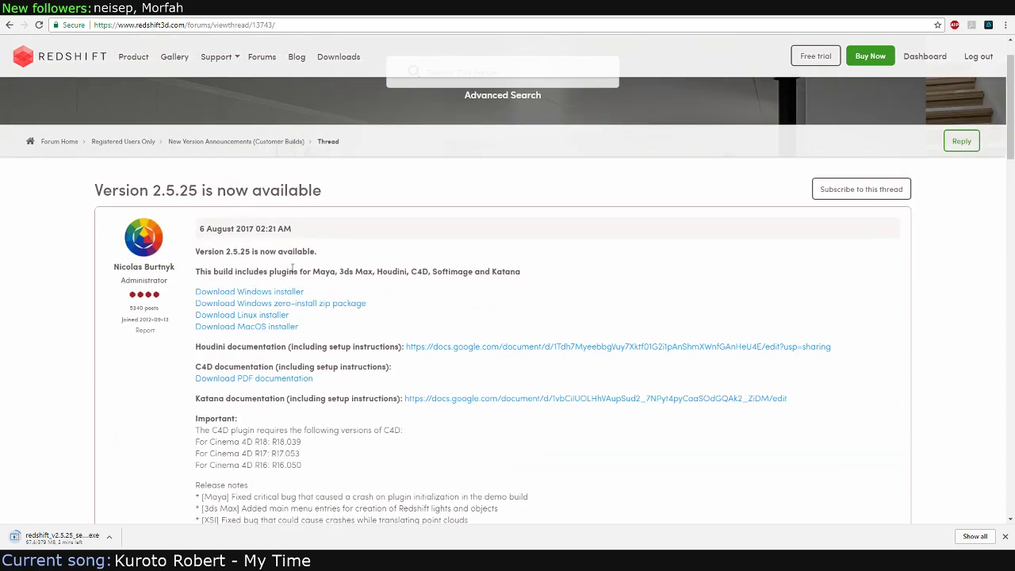
key(alt+Left)
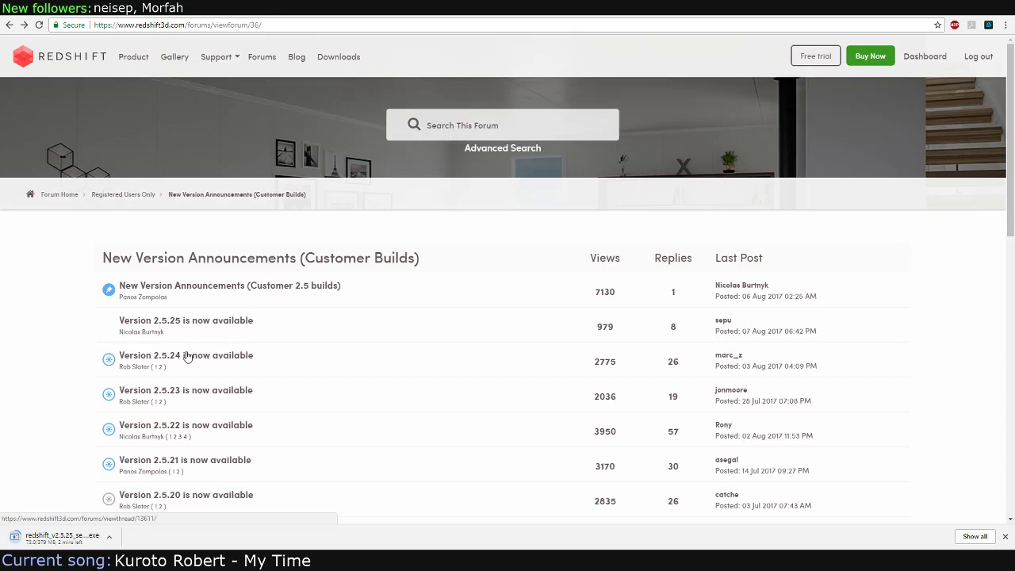
Read the Version 2.5.24 announcement thread and return to the topic list
click(187, 357)
scroll(230, 357, down, 3)
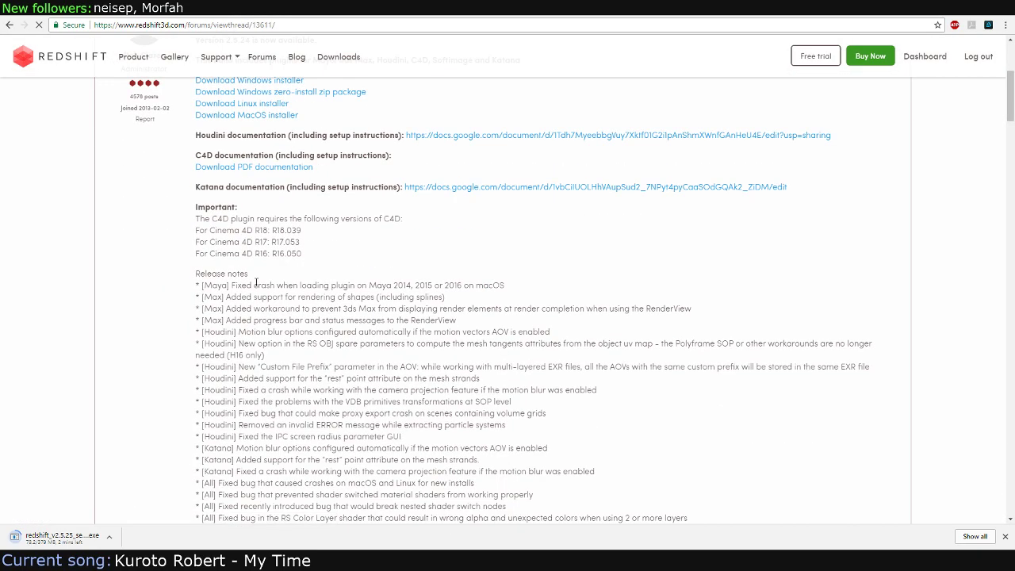
scroll(256, 282, down, 1)
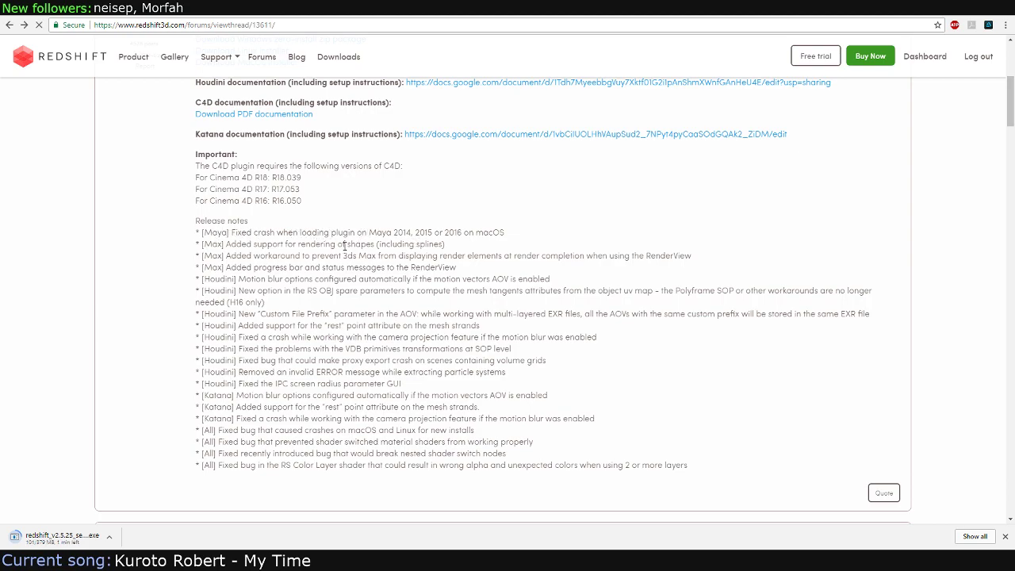
key(alt+Left)
Read the Version 2.5.23 release notes and return to the customer builds list
scroll(206, 326, down, 1)
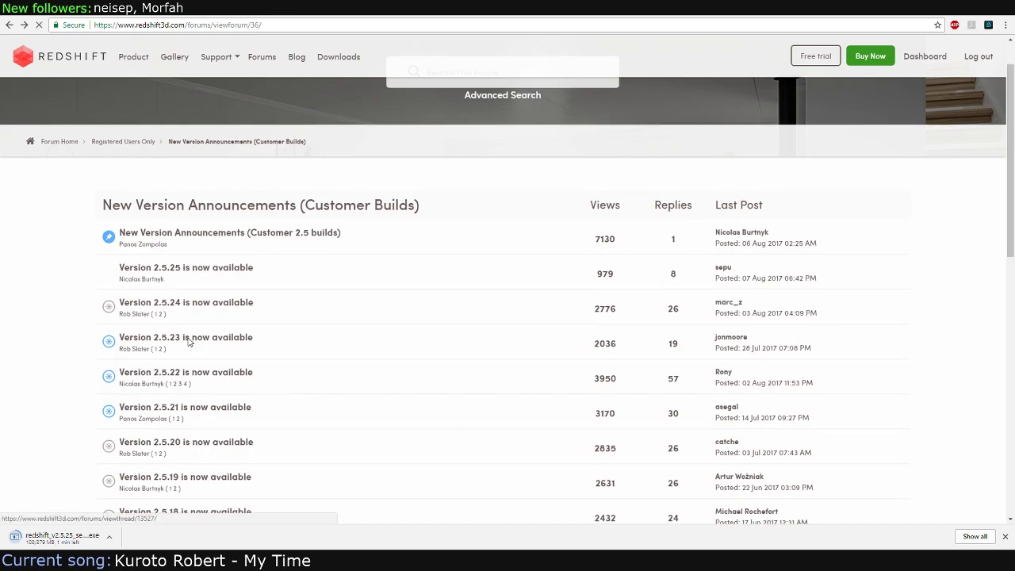
click(185, 338)
scroll(268, 335, down, 4)
scroll(267, 335, down, 2)
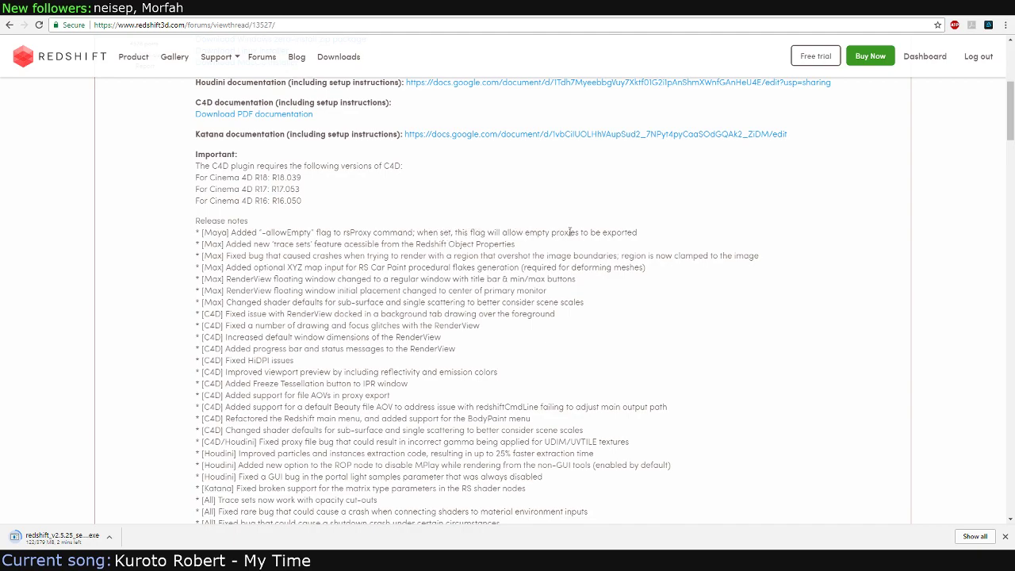
drag(596, 233, 215, 233)
click(329, 241)
scroll(333, 238, down, 3)
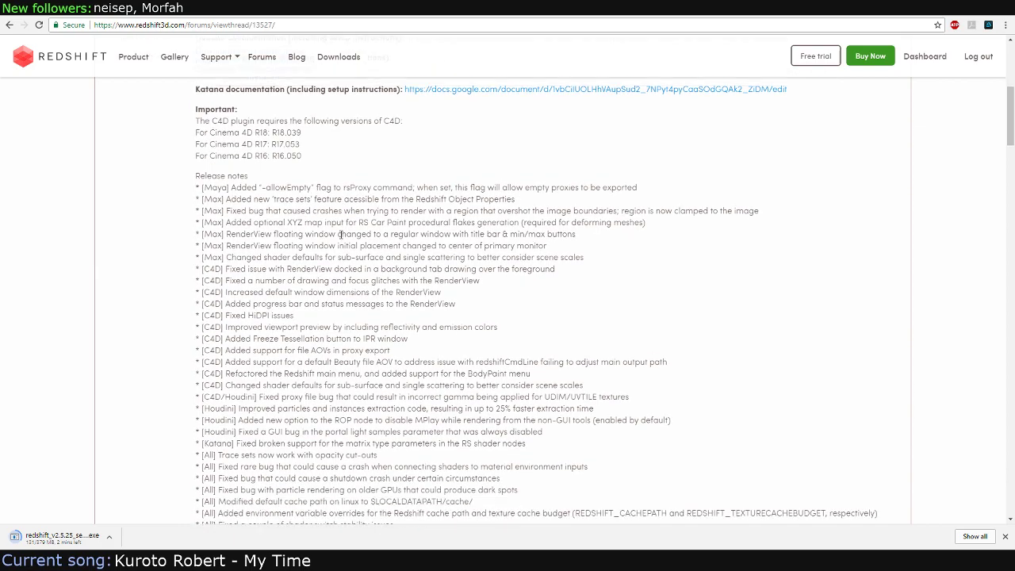
scroll(346, 239, up, 1)
scroll(346, 270, down, 1)
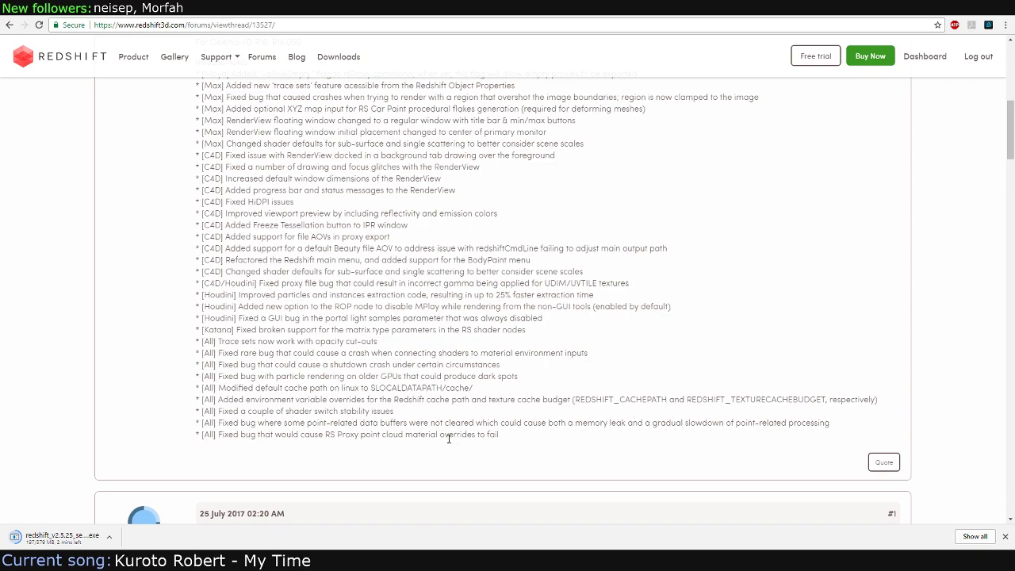
scroll(449, 438, up, 2)
scroll(428, 426, up, 1)
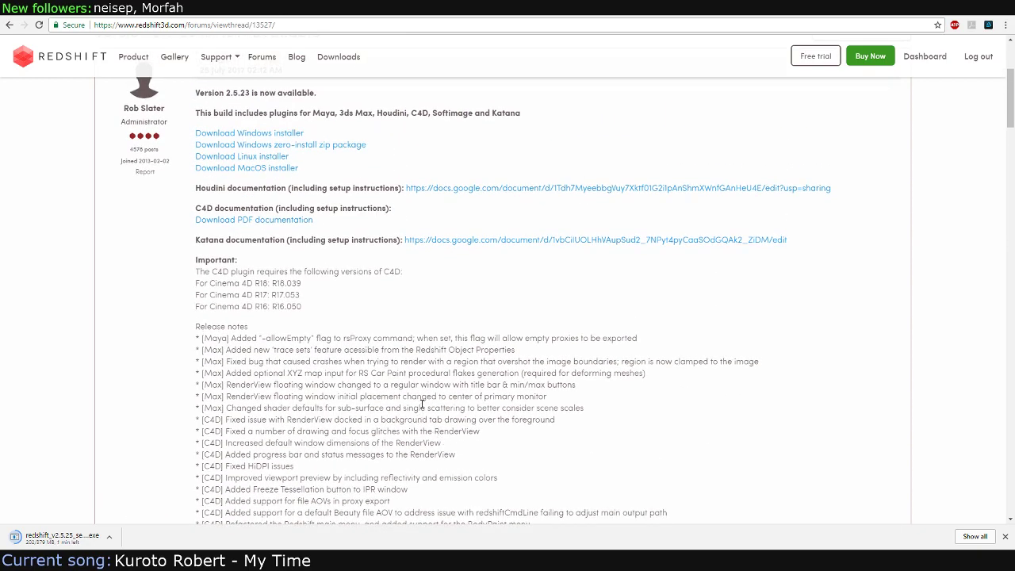
key(alt+Left)
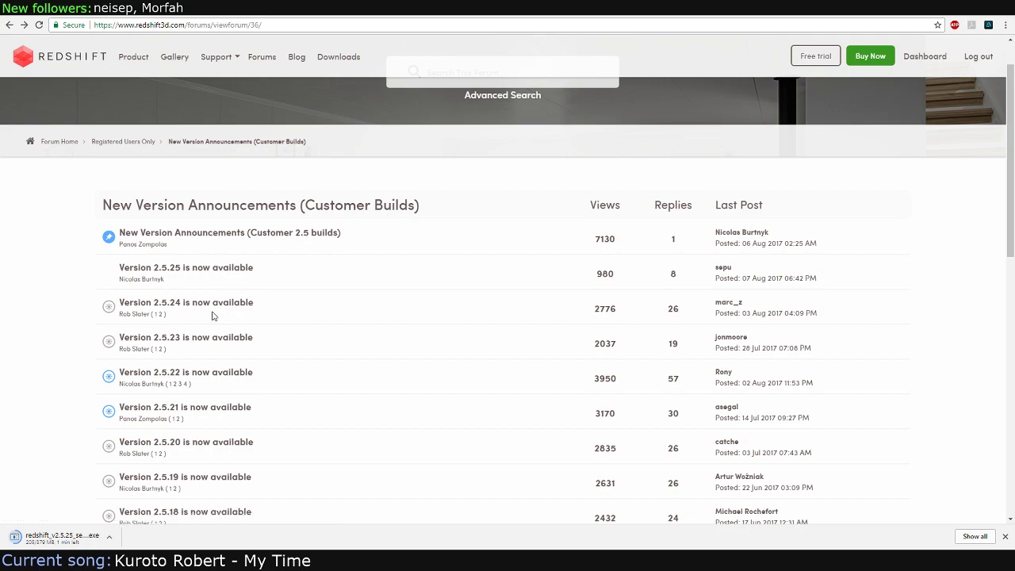
Revisit the Version 2.5.25 and 2.5.24 threads' release notes
click(192, 267)
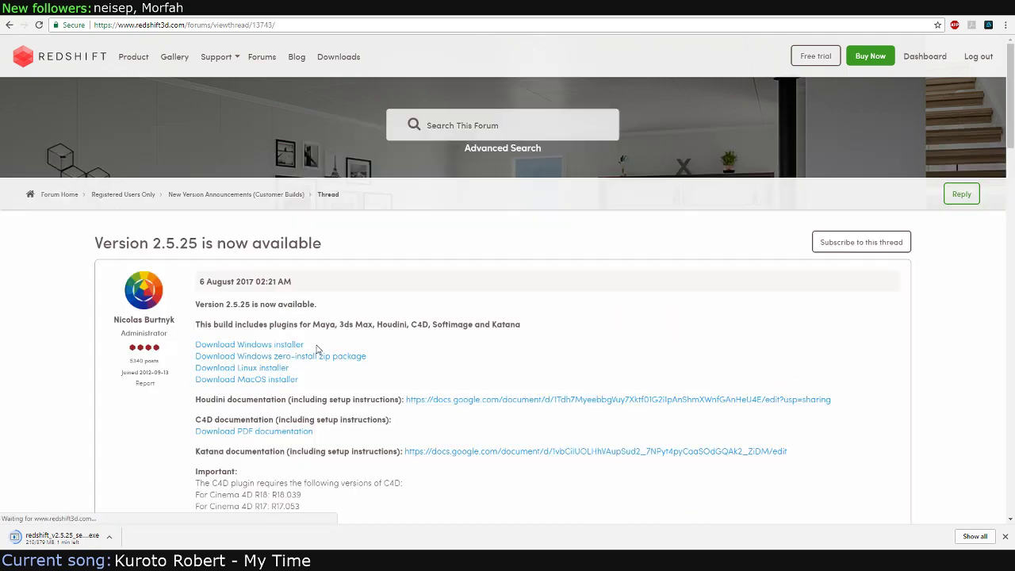
scroll(277, 339, down, 4)
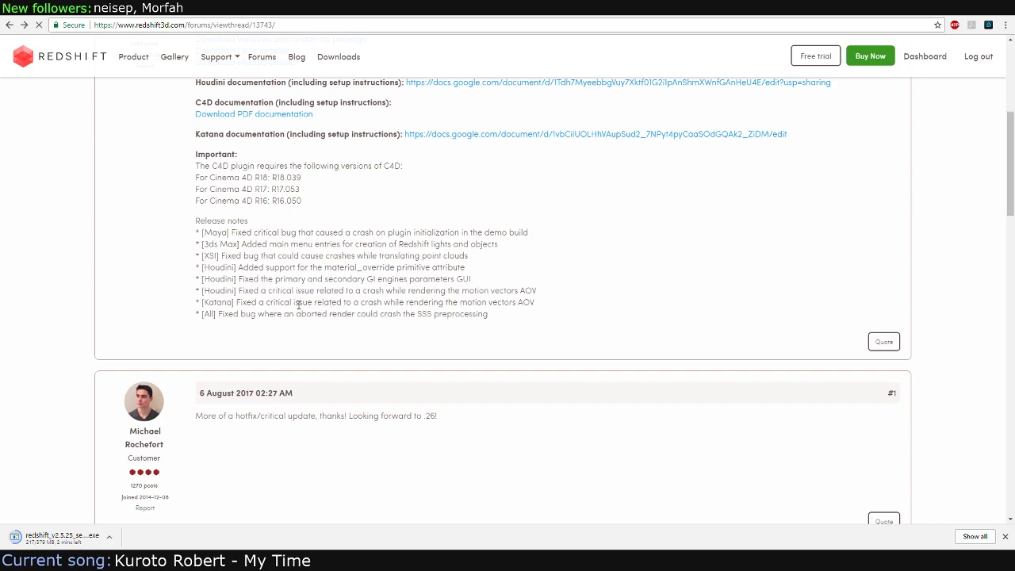
key(alt+Left)
click(171, 305)
scroll(349, 339, down, 2)
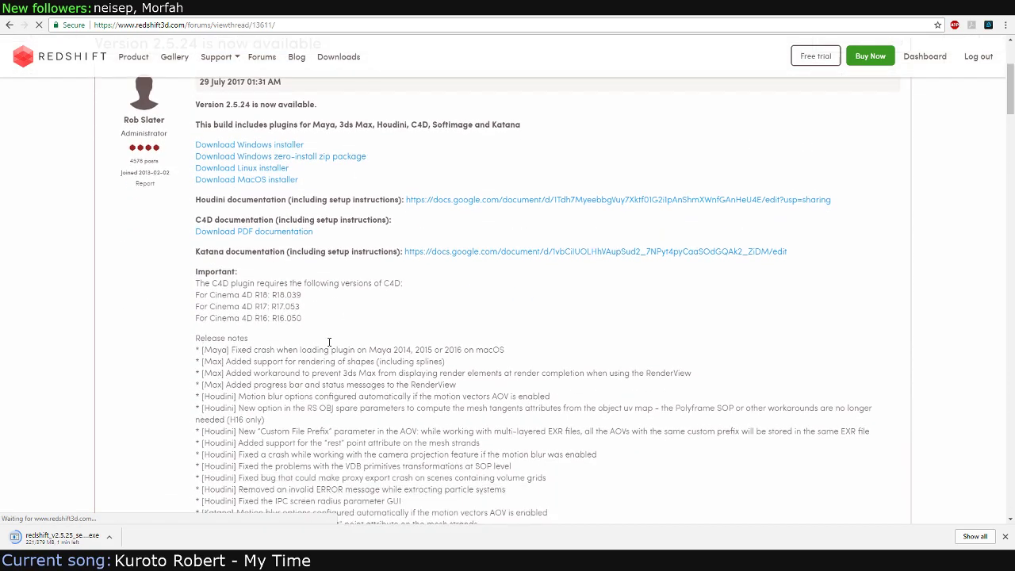
scroll(328, 344, down, 2)
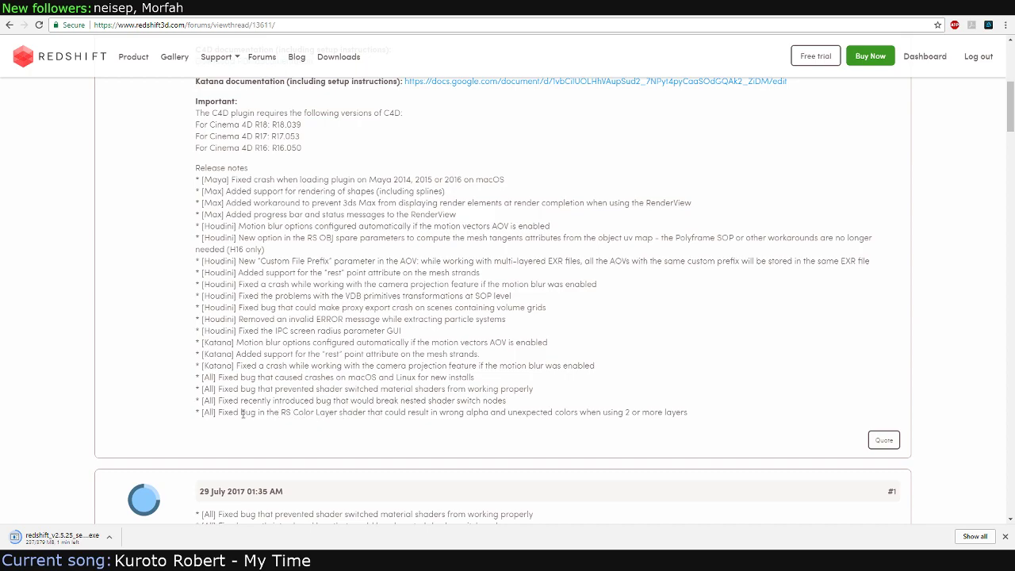
drag(348, 412, 365, 413)
key(alt+Left)
Recheck the 2.5.23 and Customer 2.5 builds threads, ending on the announcements list
click(168, 343)
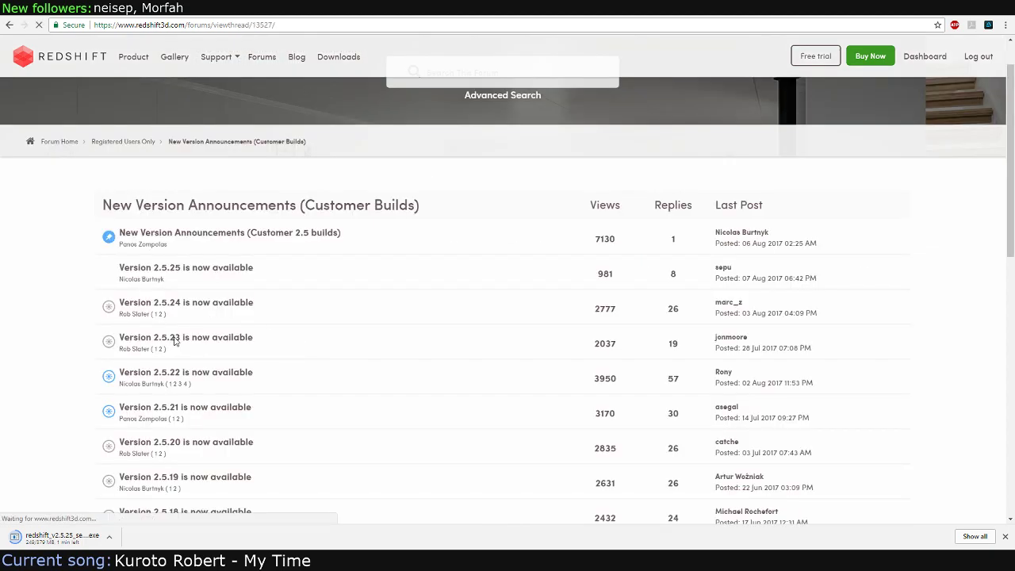
scroll(263, 349, down, 5)
scroll(263, 350, down, 4)
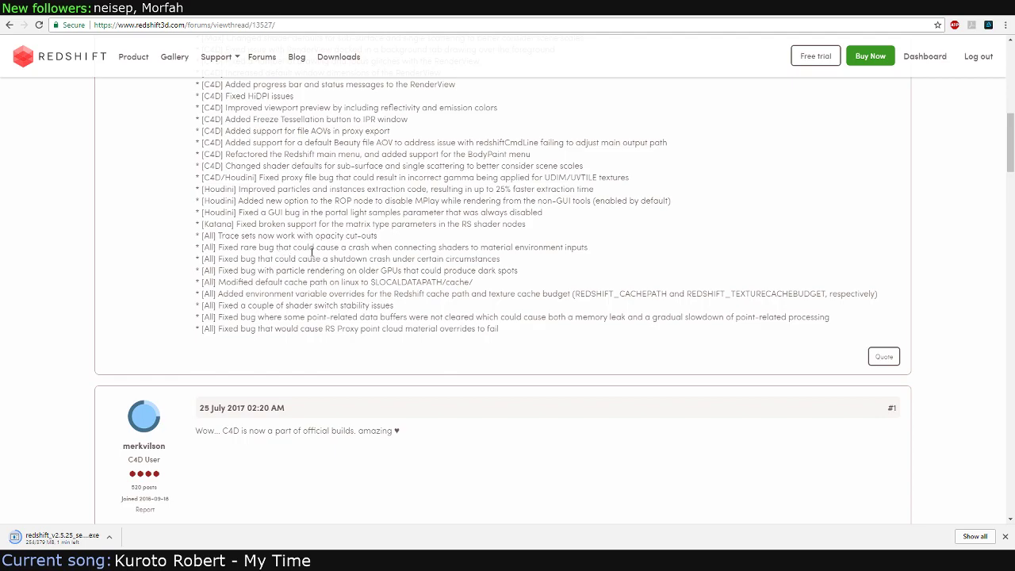
key(alt+Left)
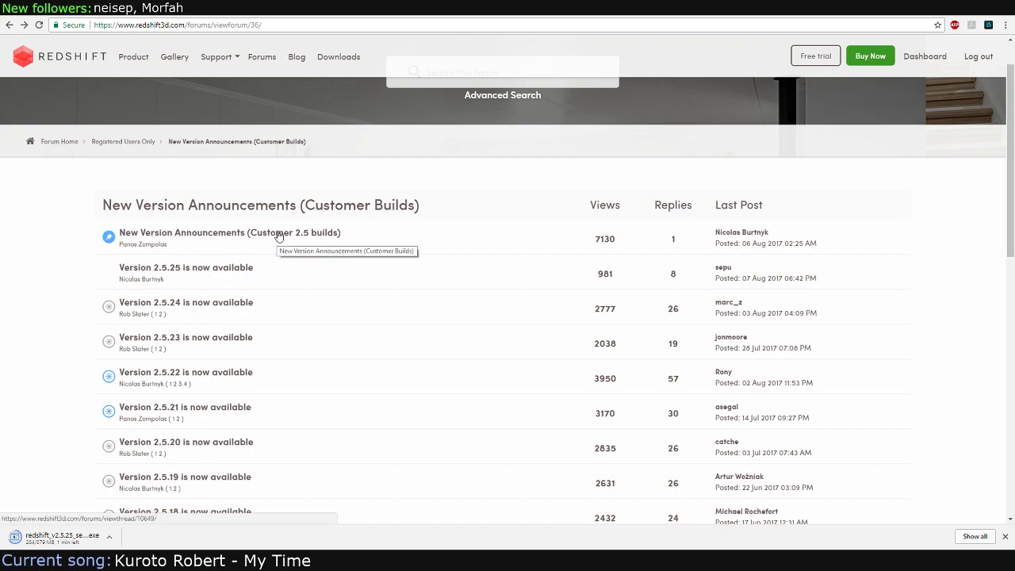
click(202, 237)
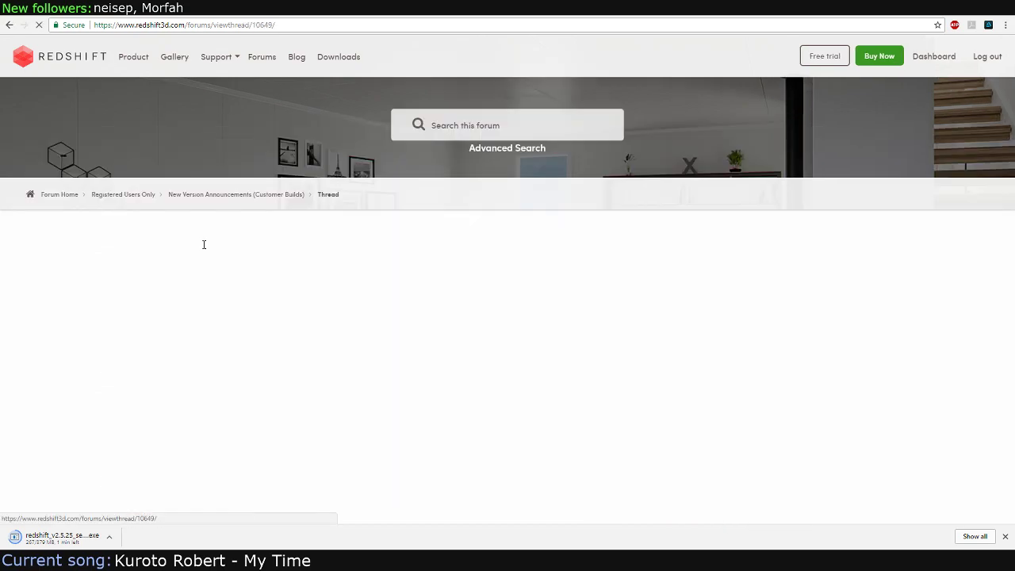
key(alt+Left)
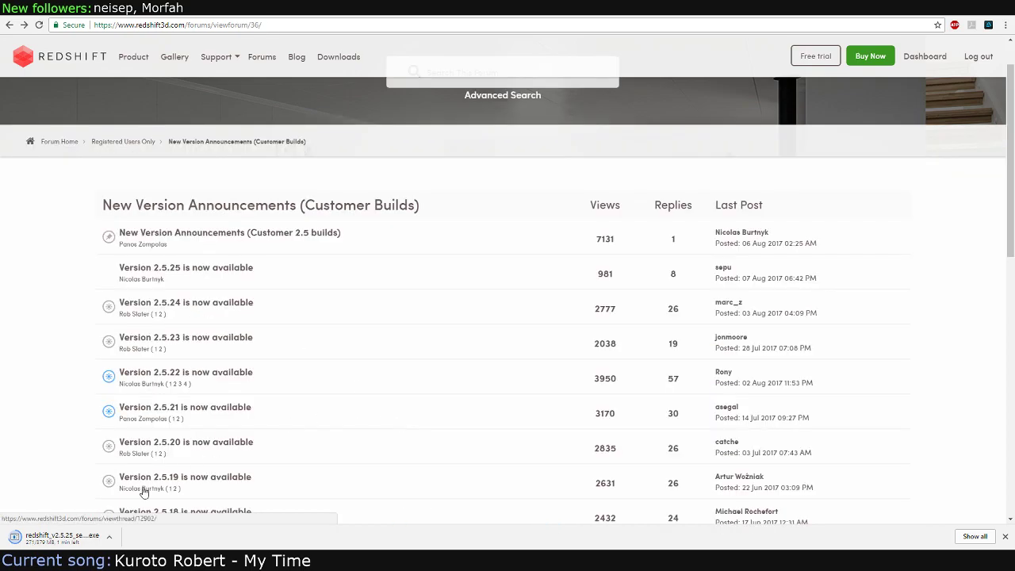
Set the Redshift installer download to open when done, then switch to Substance Painter
click(79, 538)
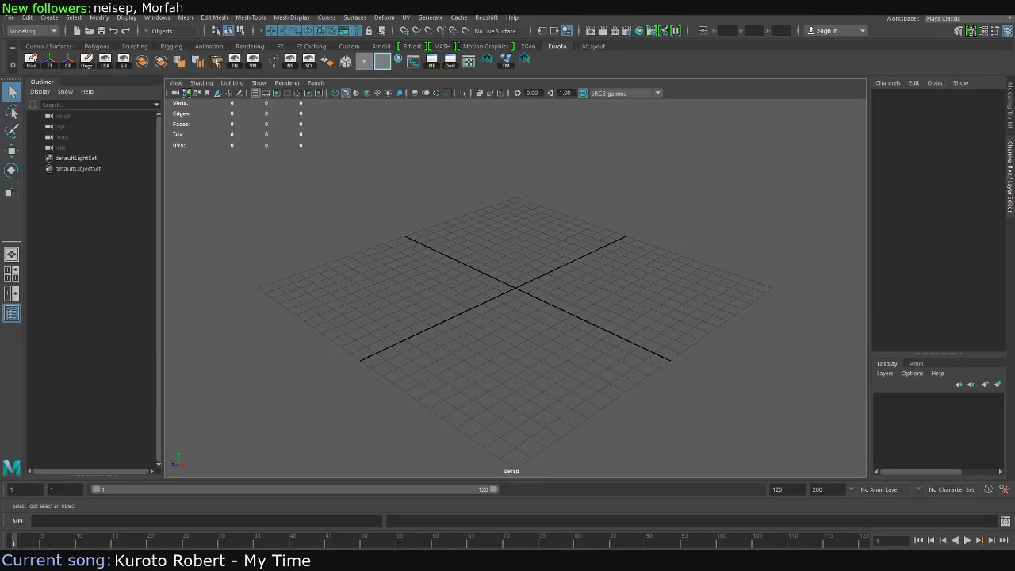
key(ctrl+n)
click(506, 281)
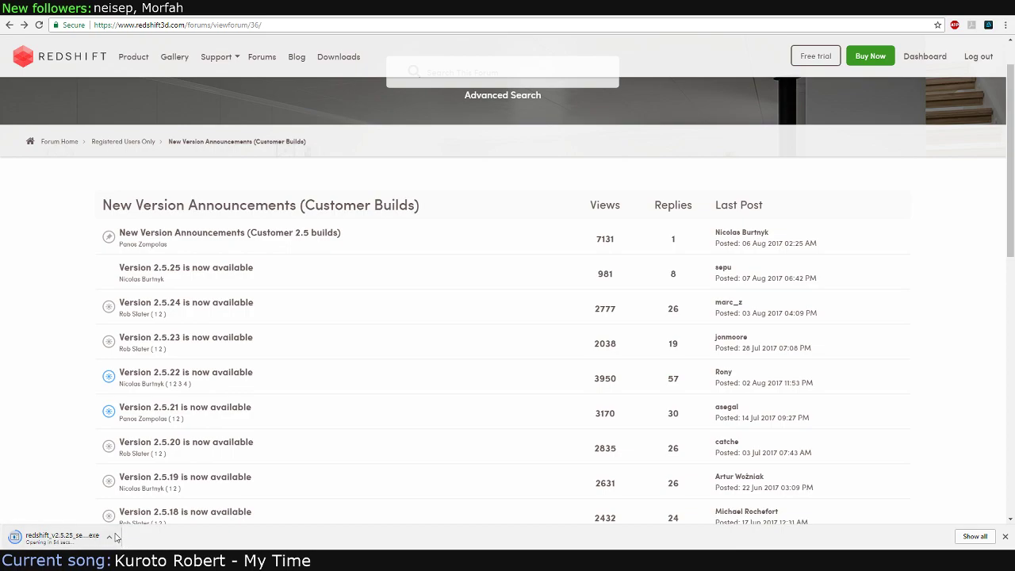
click(110, 539)
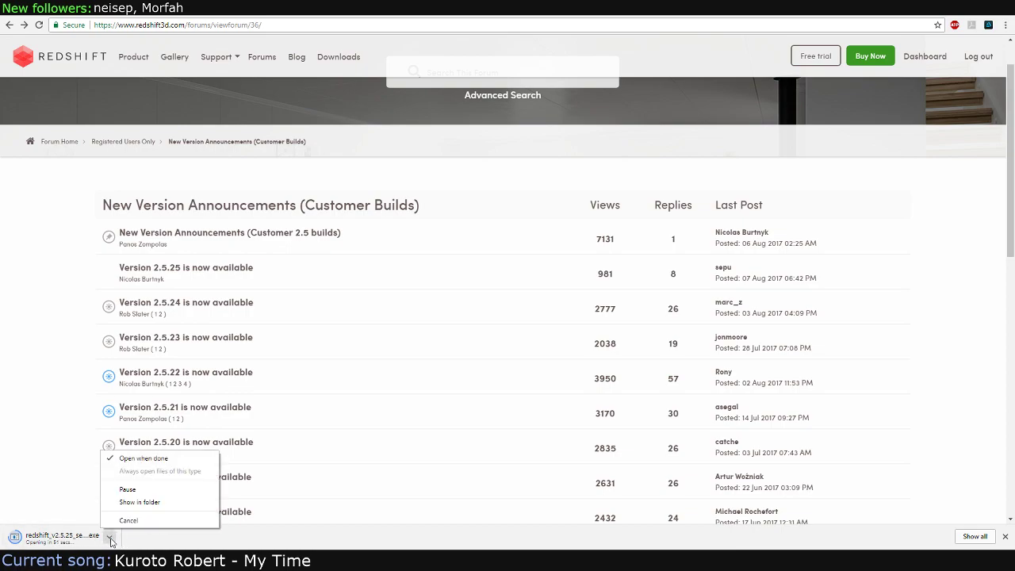
click(83, 402)
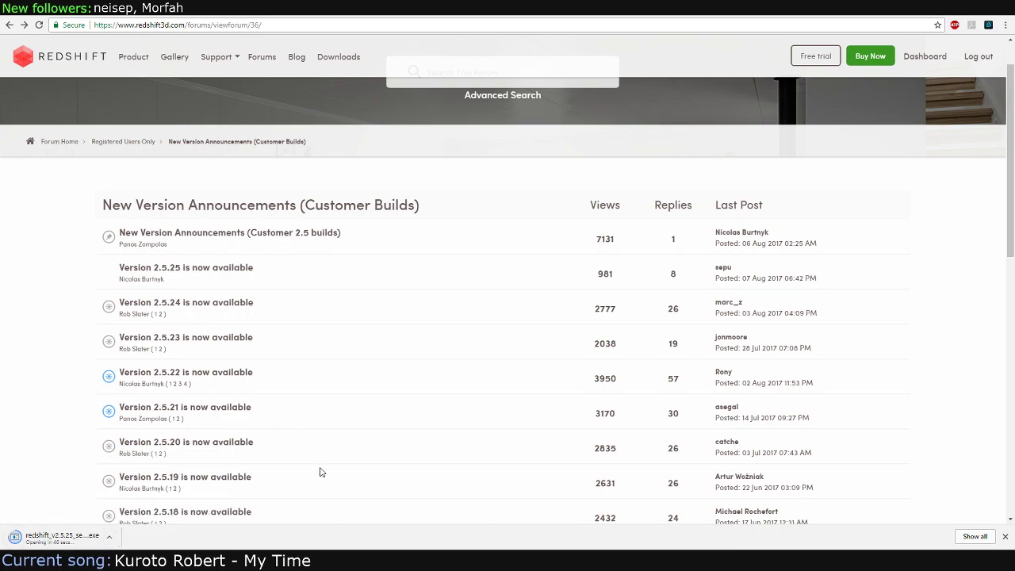
key(alt+Tab)
scroll(262, 229, up, 5)
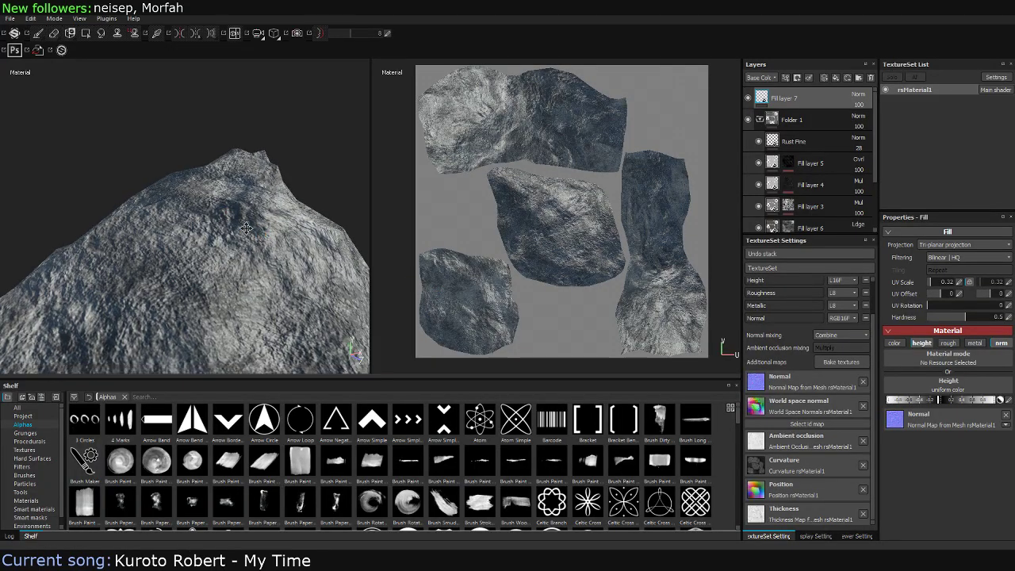
alt+right_drag(320, 170, 174, 170)
mouse_move(174, 170)
alt+mouse_down()
mouse_move(277, 191)
mouse_move(243, 172)
mouse_move(252, 167)
mouse_move(79, 167)
mouse_move(177, 163)
mouse_move(227, 147)
mouse_move(195, 151)
alt+mouse_up()
shift+right_drag(231, 149, 241, 155)
alt+drag(242, 154, 166, 181)
mouse_move(166, 181)
shift+right_down()
mouse_move(226, 176)
mouse_move(150, 195)
mouse_move(161, 191)
shift+right_up()
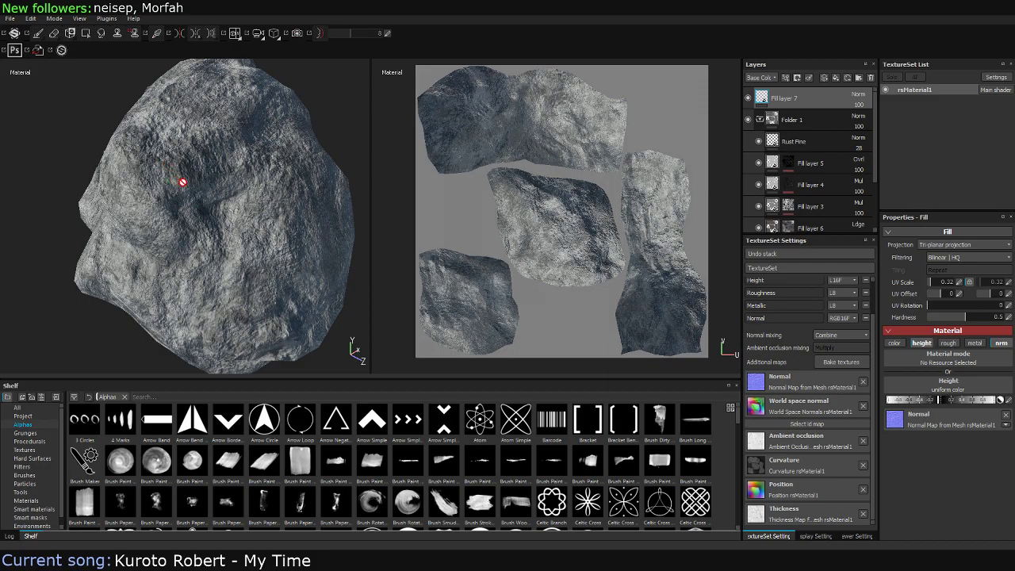
alt+drag(171, 160, 238, 194)
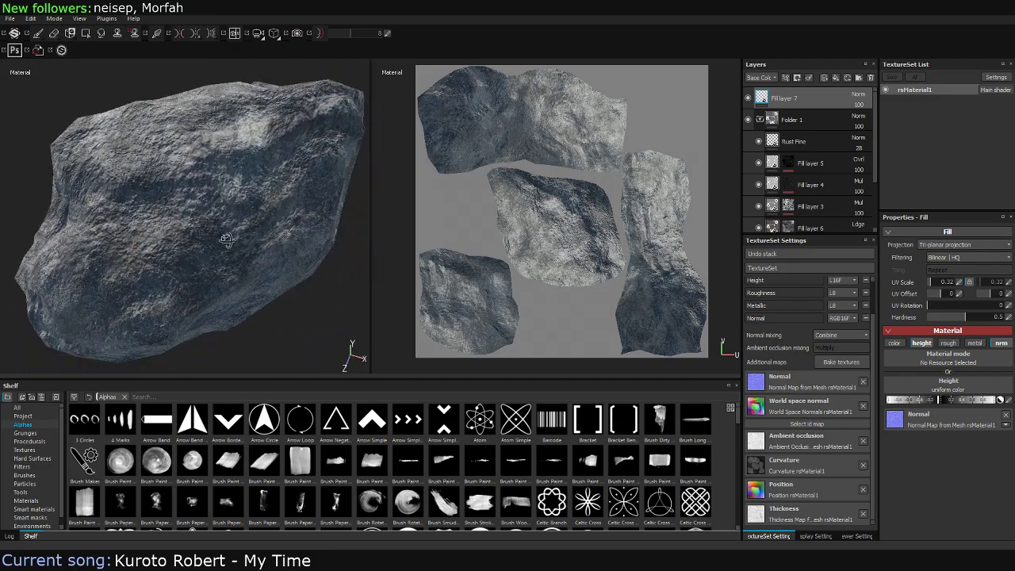
alt+middle_drag(238, 194, 244, 207)
mouse_move(244, 206)
alt+mouse_down()
mouse_move(191, 194)
mouse_move(197, 122)
alt+mouse_up()
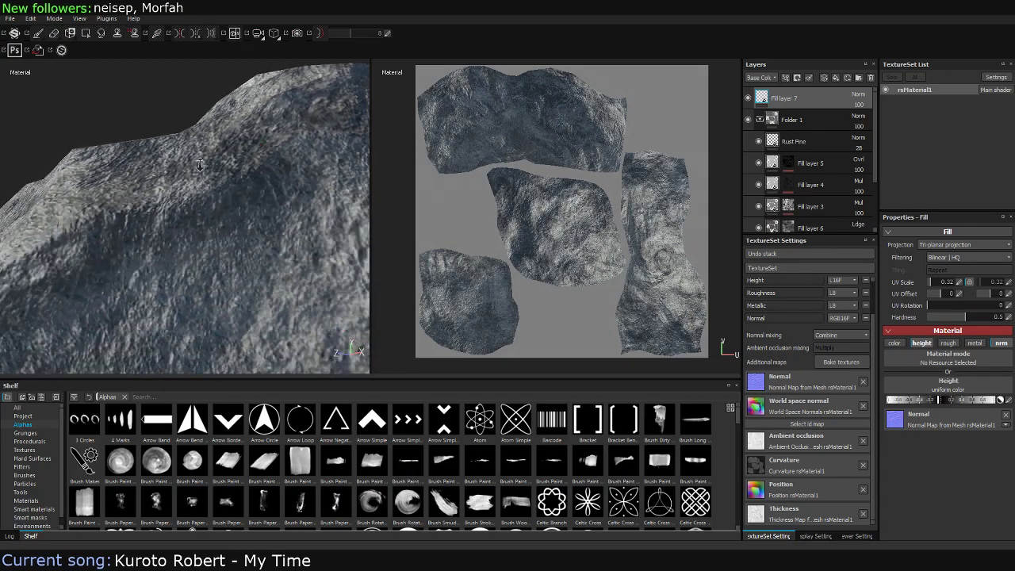
shift+right_drag(197, 122, 209, 168)
alt+drag(209, 169, 229, 195)
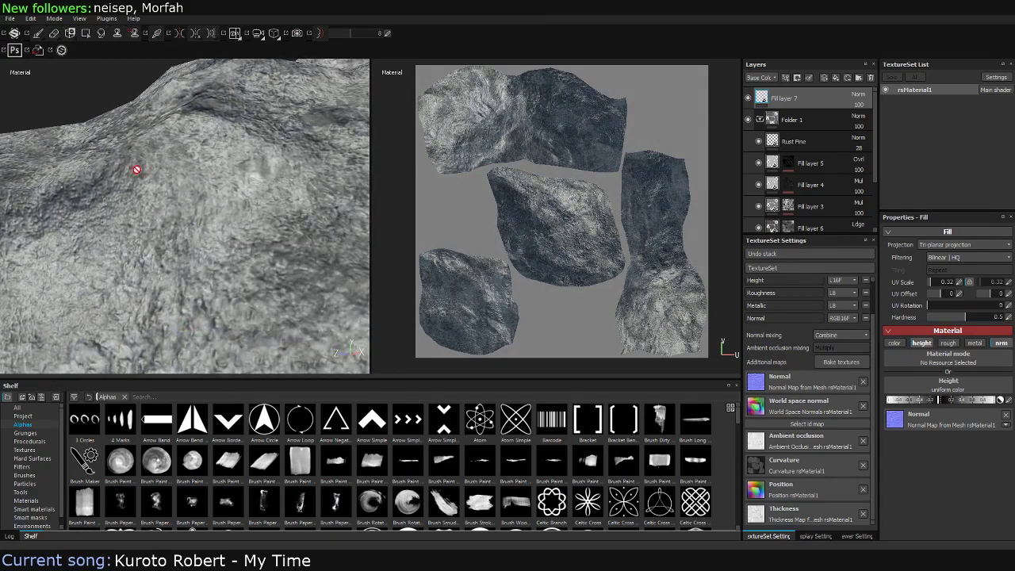
shift+right_drag(229, 195, 229, 189)
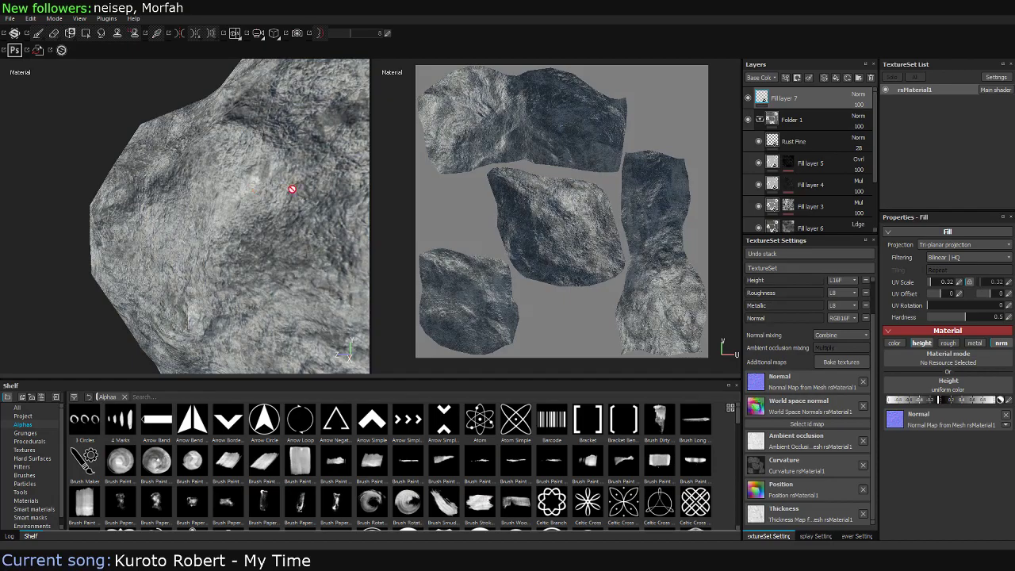
alt+drag(229, 189, 206, 182)
mouse_move(206, 183)
alt+right_down()
mouse_move(182, 174)
mouse_move(249, 246)
mouse_move(246, 230)
alt+right_up()
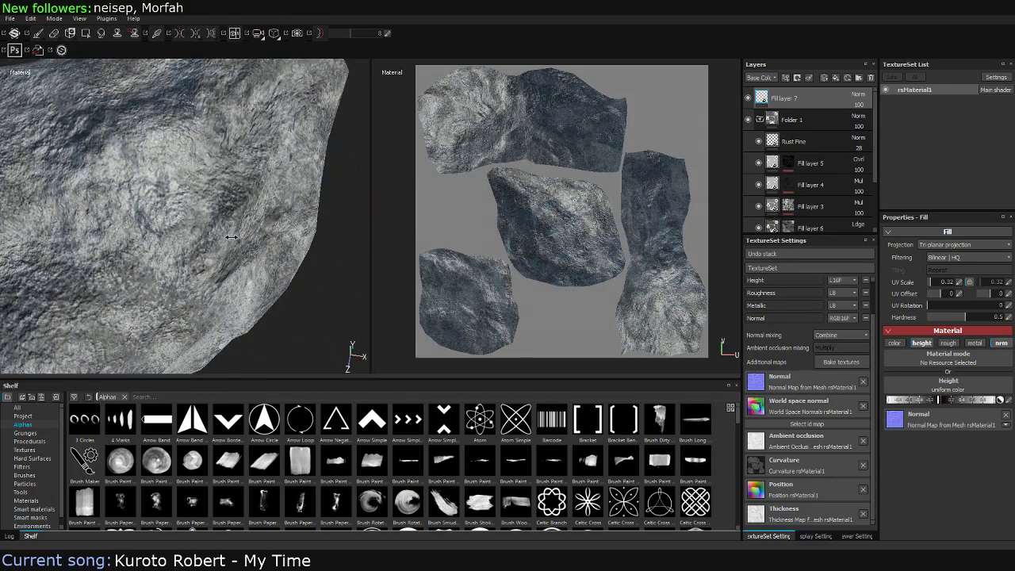
mouse_move(246, 230)
alt+mouse_down()
mouse_move(233, 186)
mouse_move(249, 185)
mouse_move(249, 219)
alt+mouse_up()
shift+right_drag(249, 220, 238, 219)
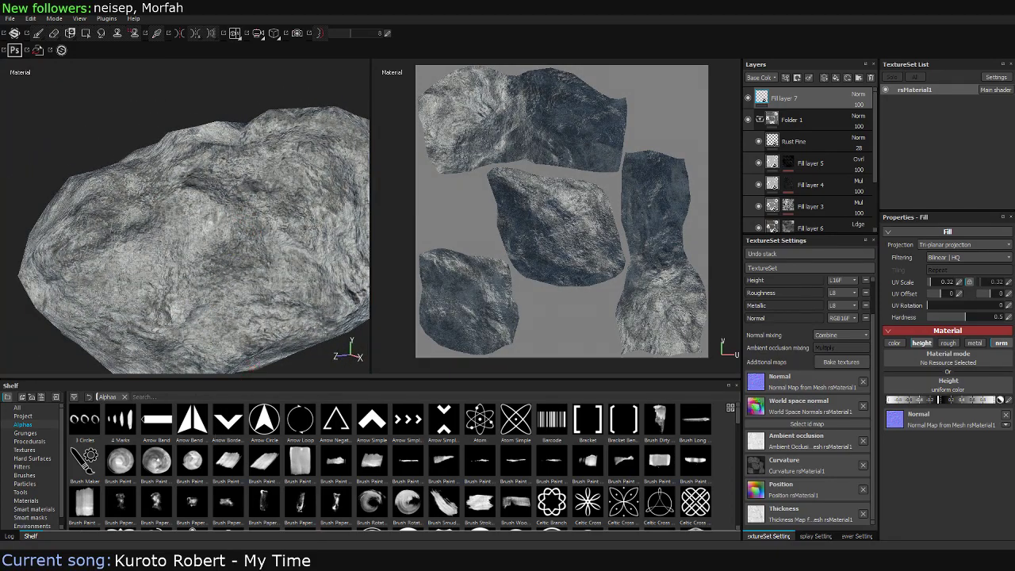
key(super)
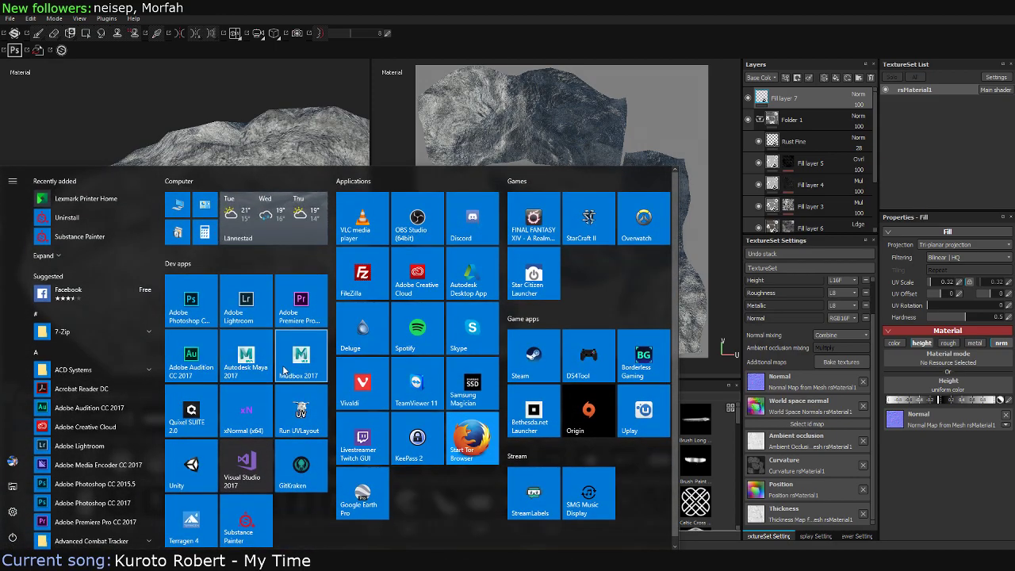
Close the Start menu, move the Maya Output Window aside, and bring Chrome's forum page forward
key(super)
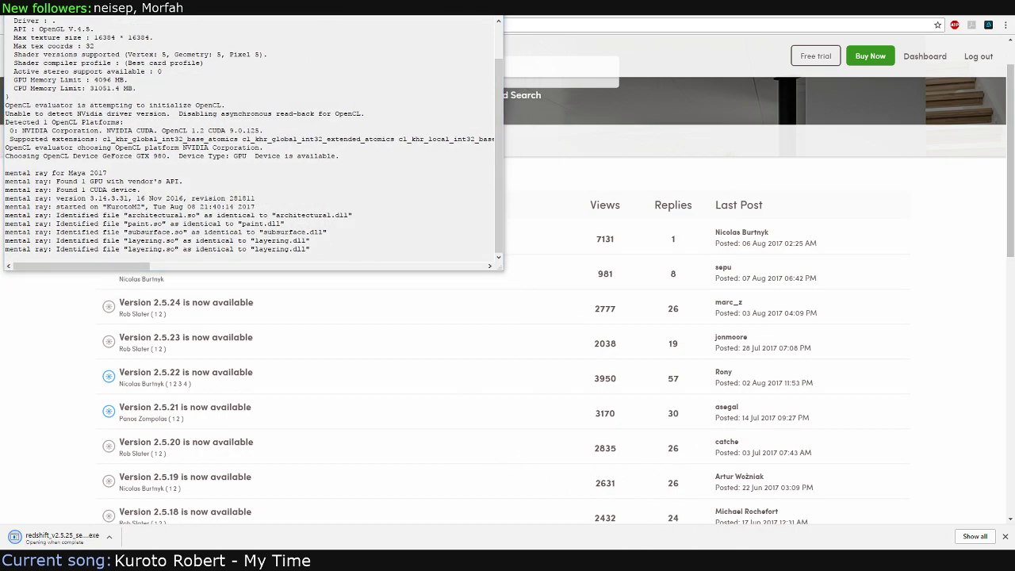
drag(409, 11, 476, 41)
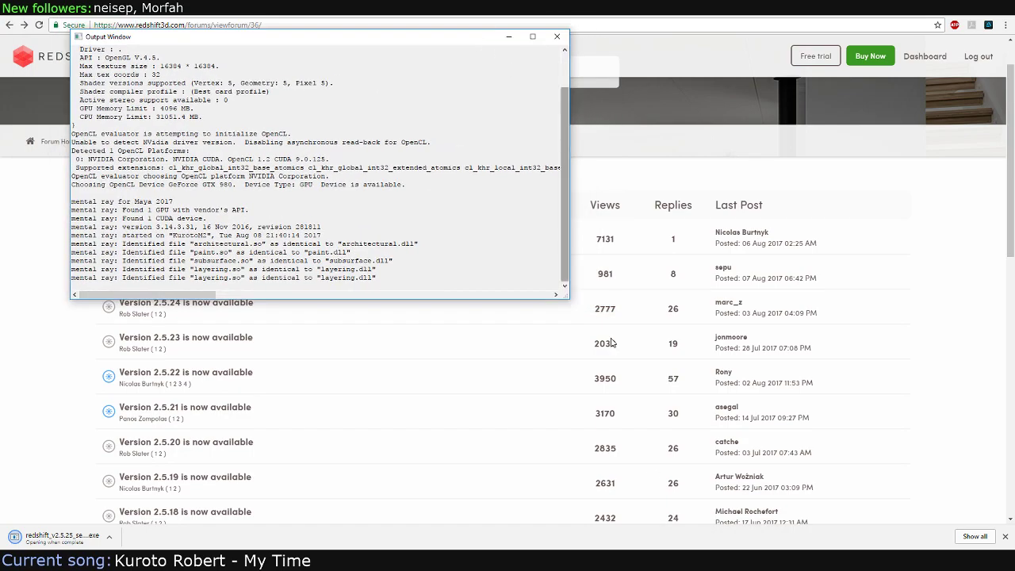
click(407, 474)
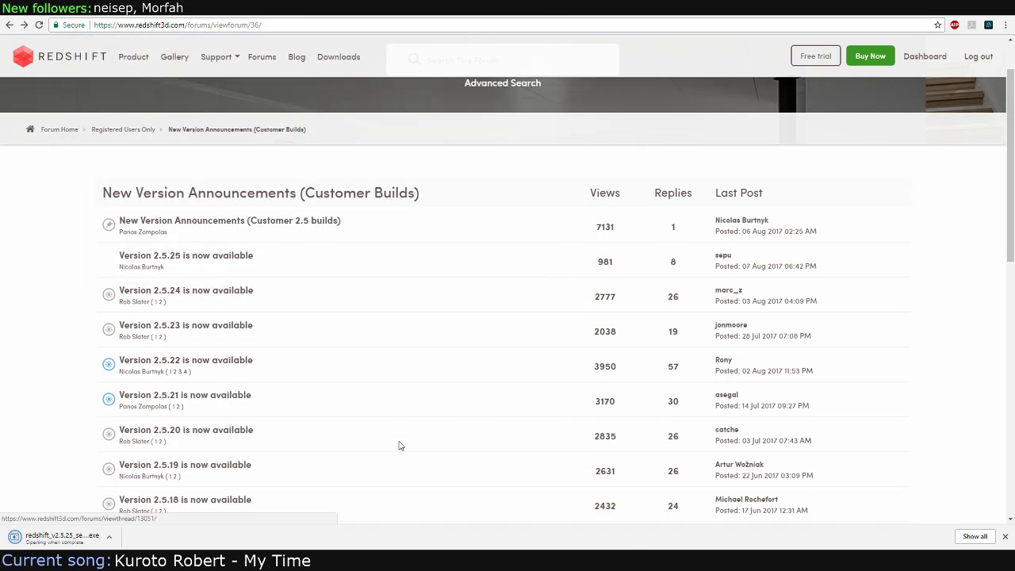
Check the v2.5.25 download's options menu, leaving its settings unchanged
scroll(402, 435, down, 5)
scroll(402, 435, up, 5)
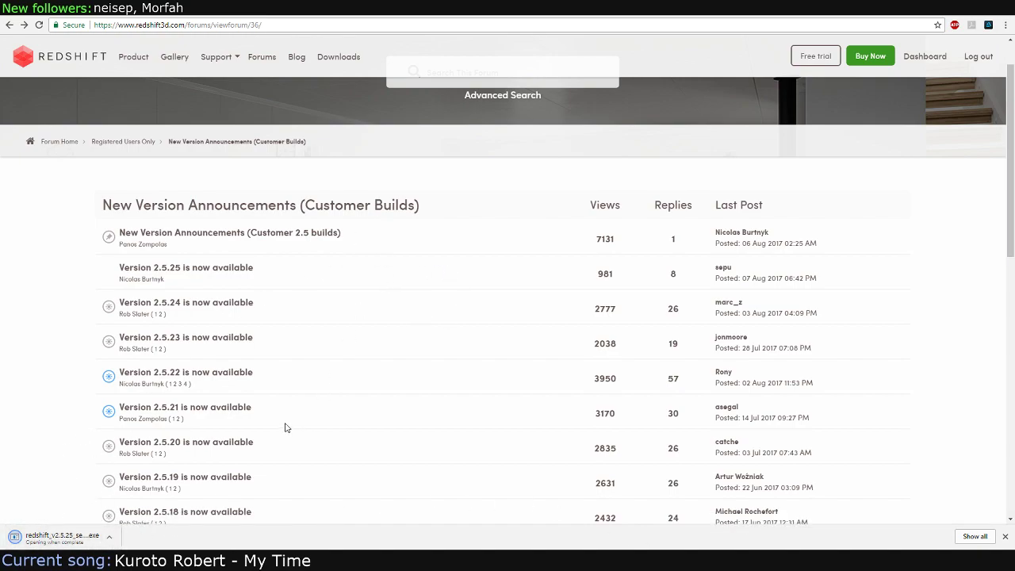
click(110, 538)
click(110, 537)
click(109, 538)
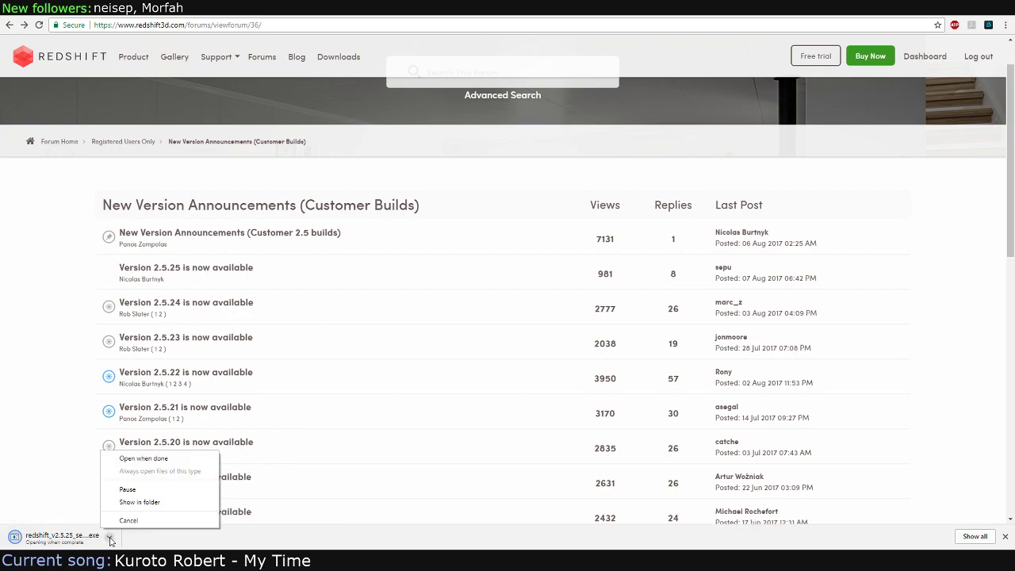
click(74, 500)
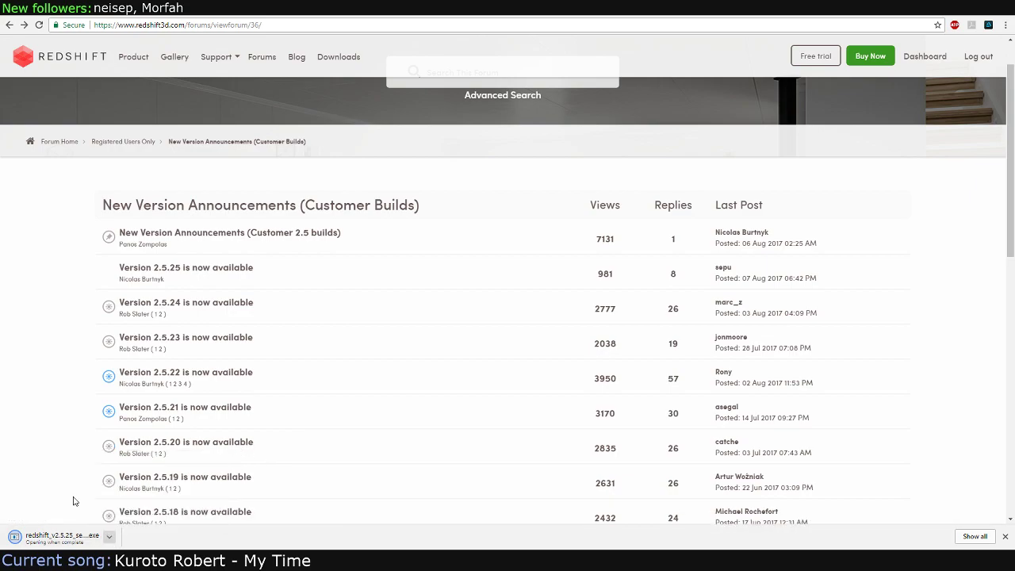
click(110, 538)
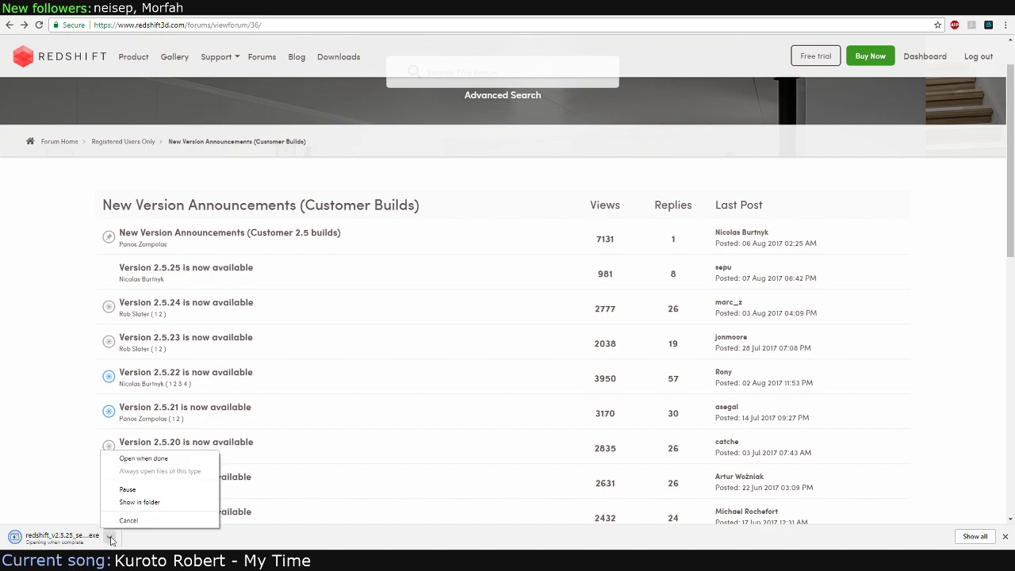
click(84, 457)
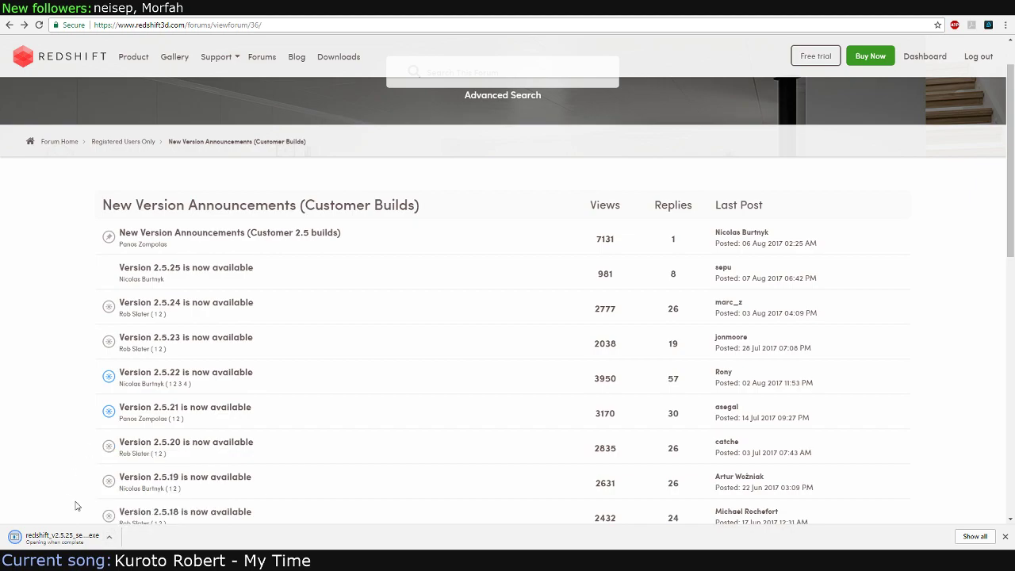
click(110, 538)
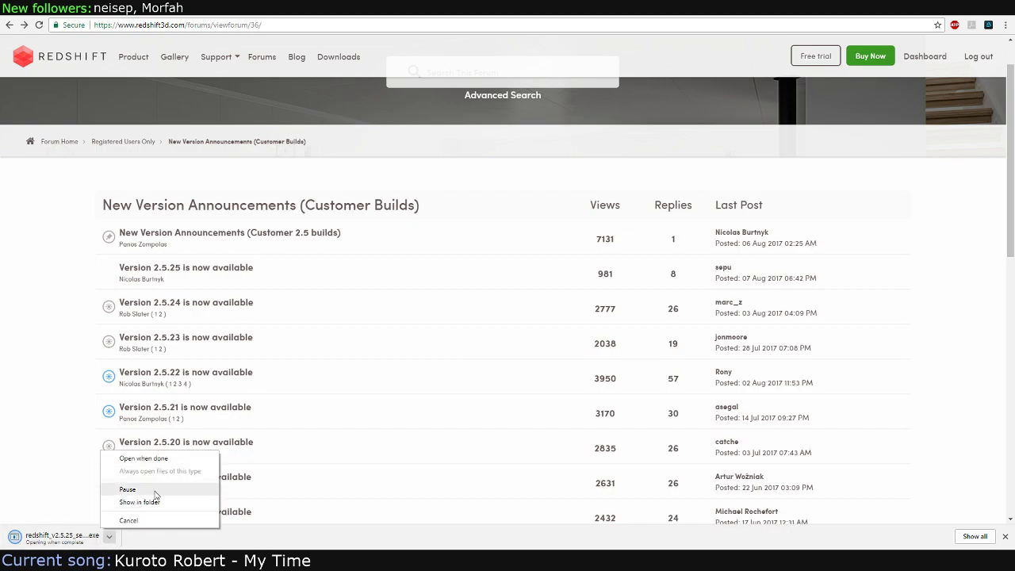
click(79, 379)
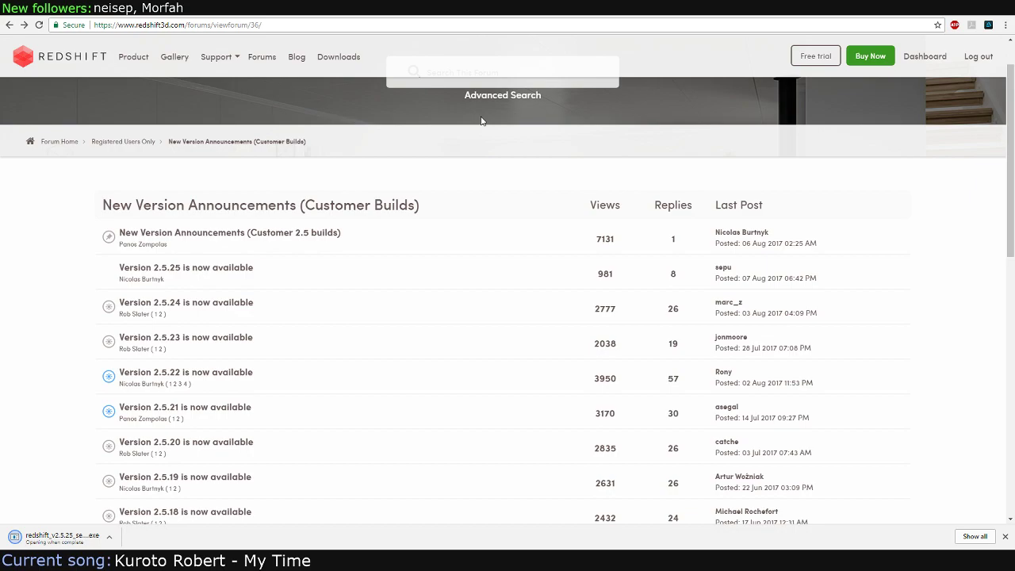
Open the 'Version 2.5.22 is now available' thread from the forum list
scroll(481, 121, down, 3)
scroll(431, 104, up, 4)
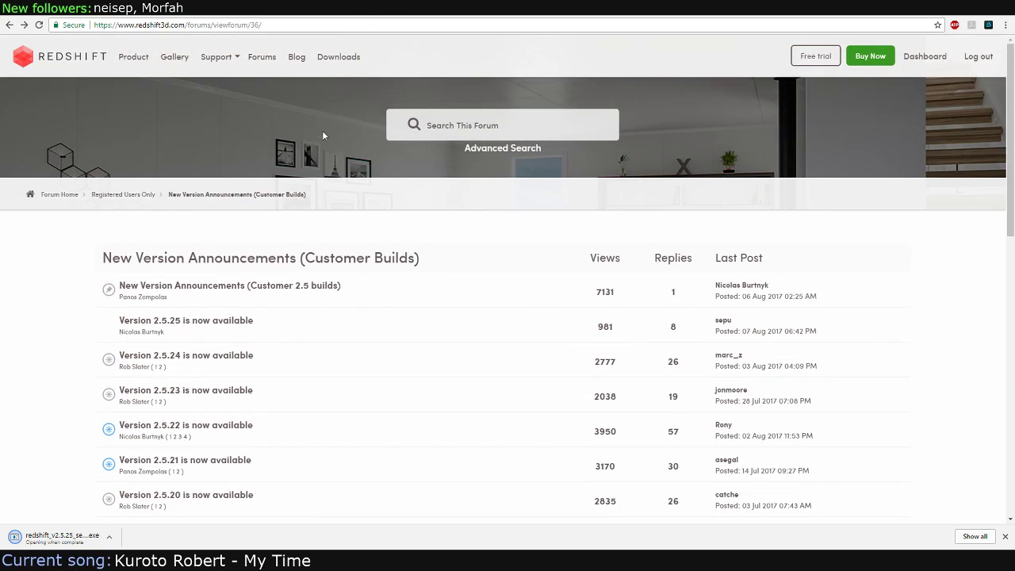
scroll(310, 286, down, 1)
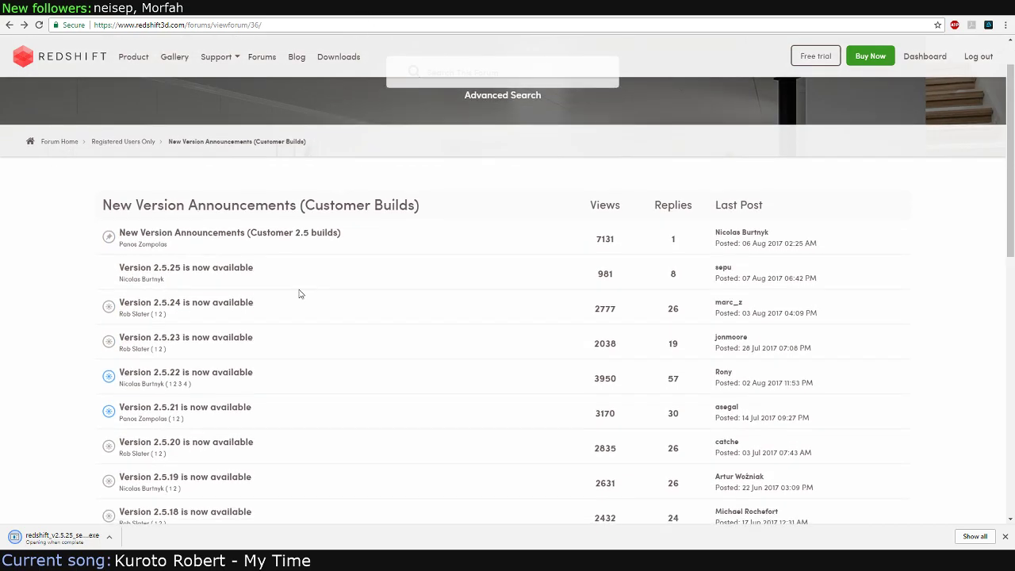
click(200, 375)
Run the finished Redshift 2.5.25 installer .exe from Chrome's download bar
scroll(260, 360, down, 4)
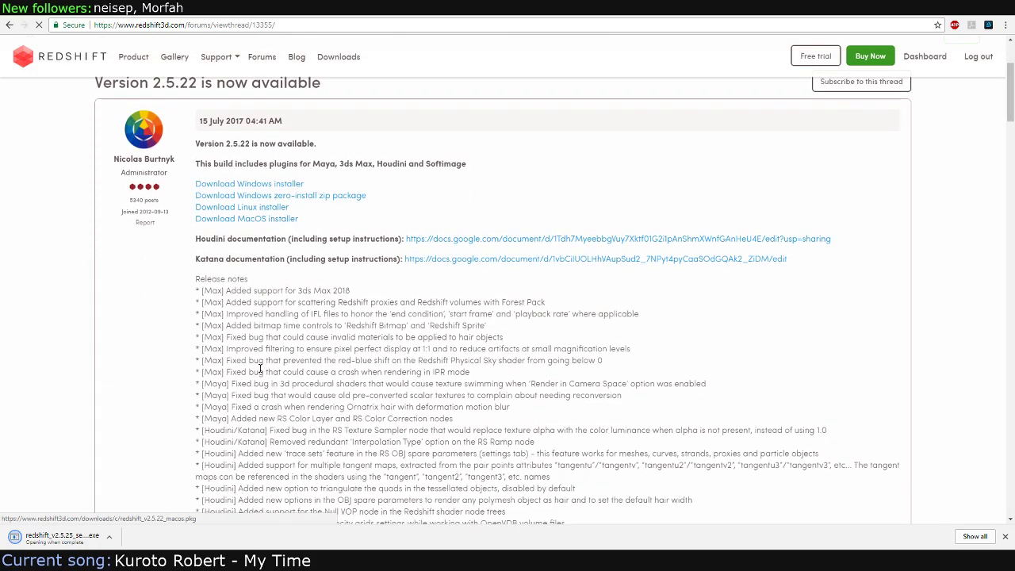
scroll(249, 242, down, 3)
scroll(243, 238, up, 2)
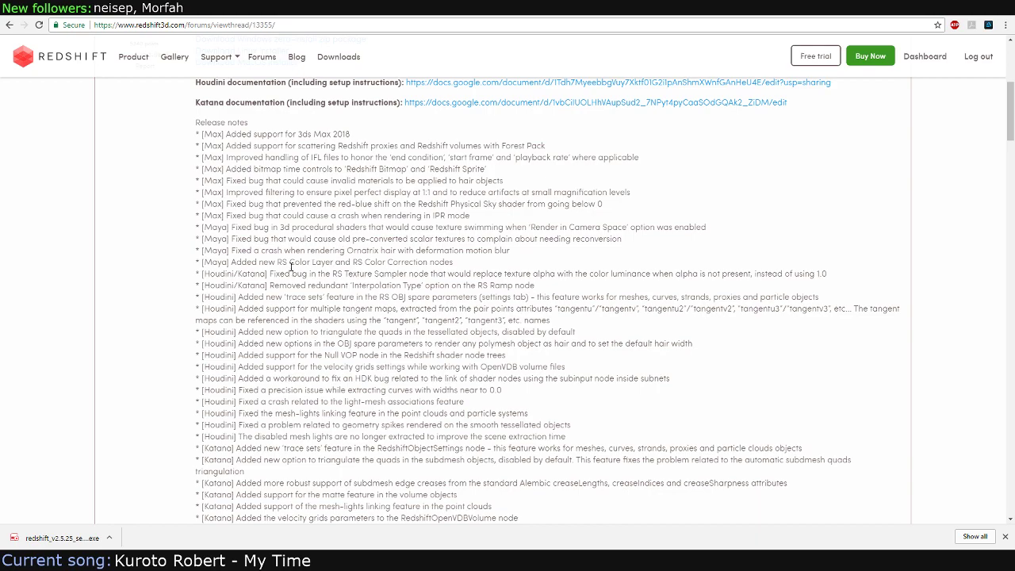
scroll(291, 266, down, 2)
scroll(291, 267, down, 1)
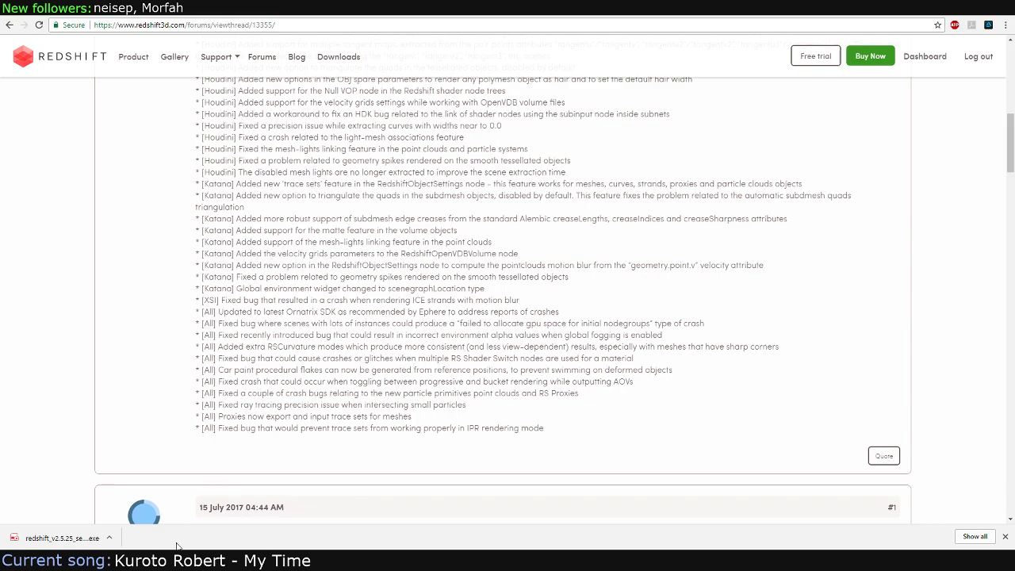
click(60, 538)
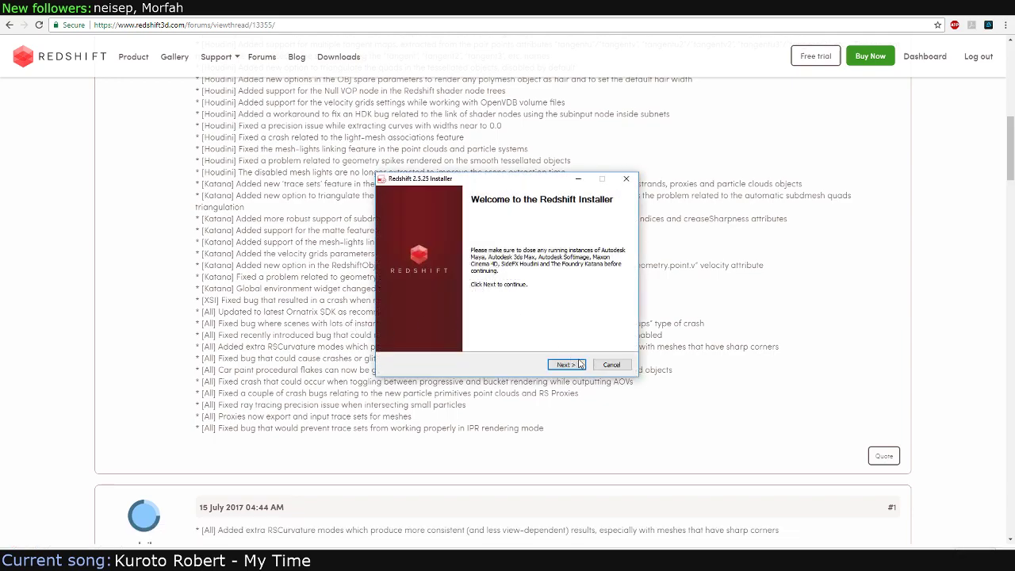
Accept the license, keep Maya plugins, confirm with 'yes', and install over Redshift 2.5.21
click(564, 364)
click(566, 365)
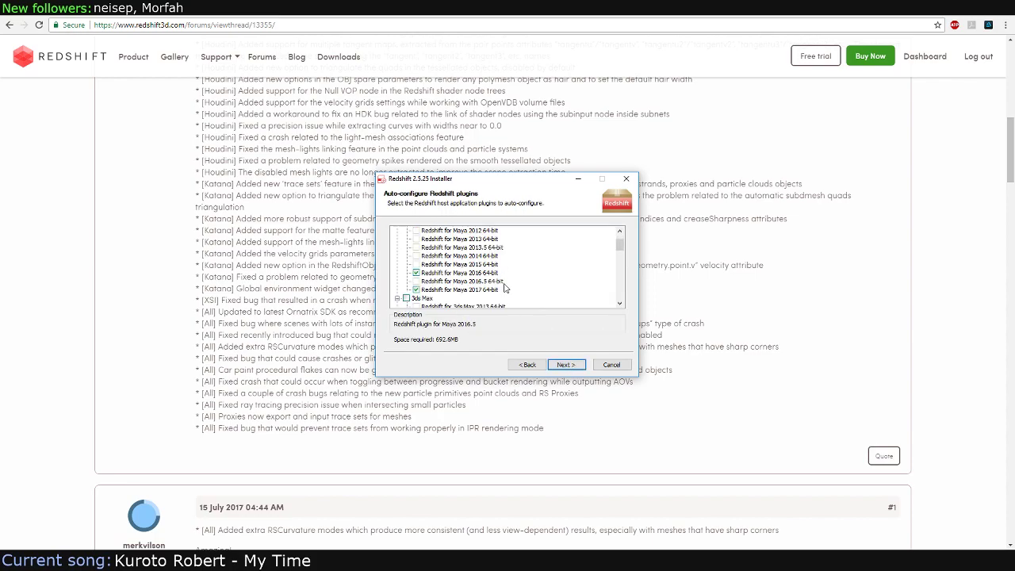
scroll(506, 290, down, 1)
key(Return)
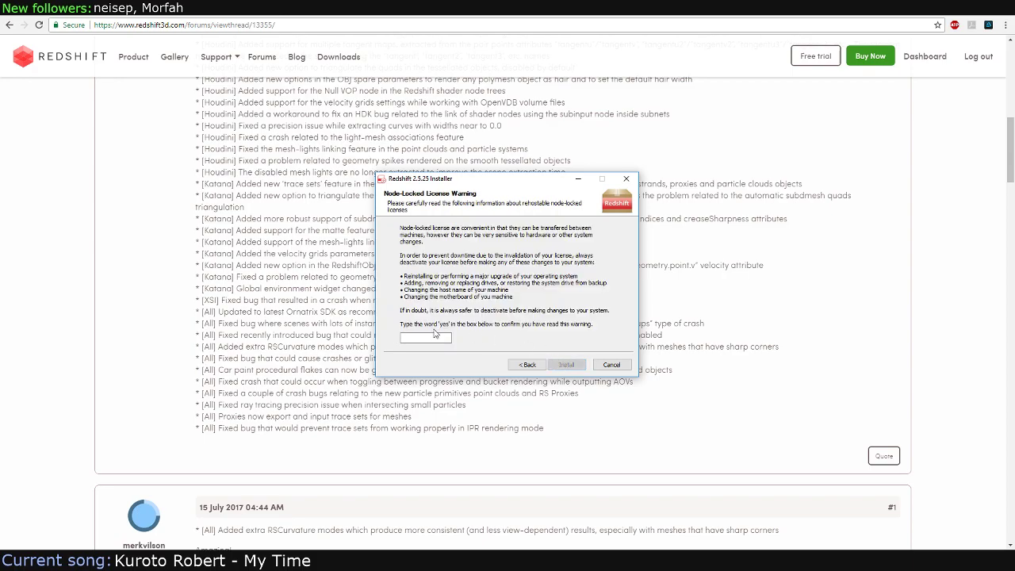
click(430, 338)
text(es)
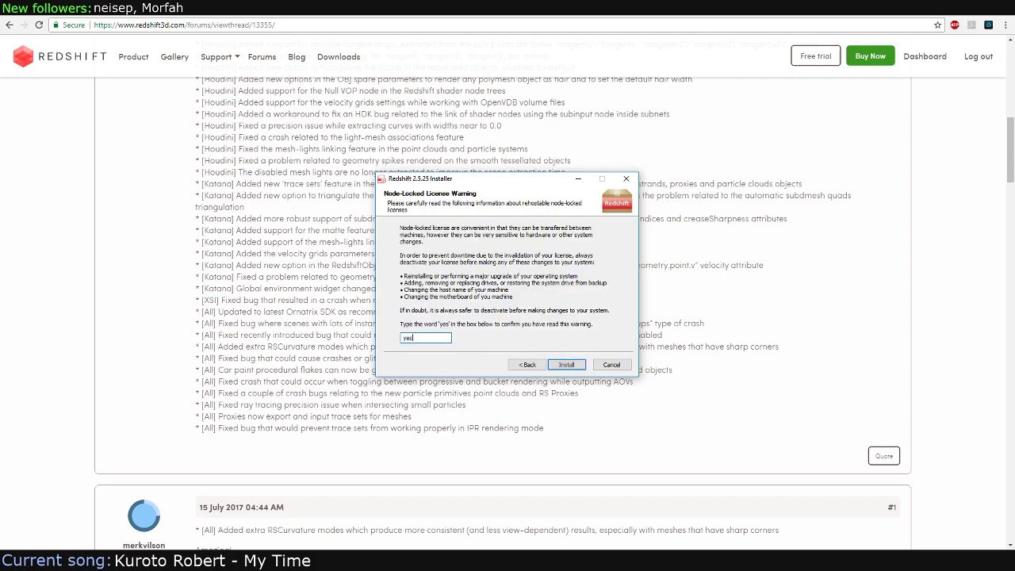
click(570, 365)
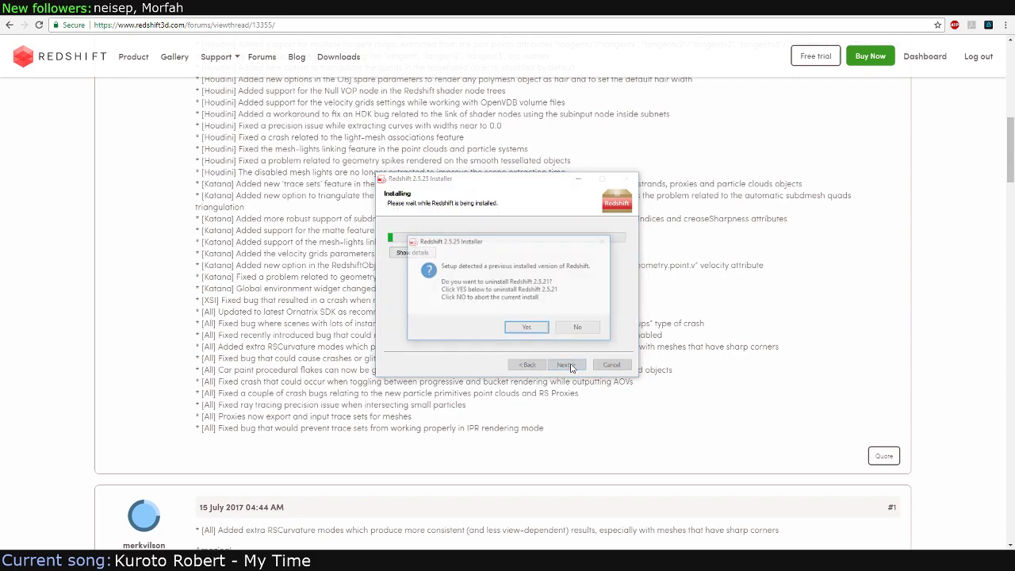
click(533, 329)
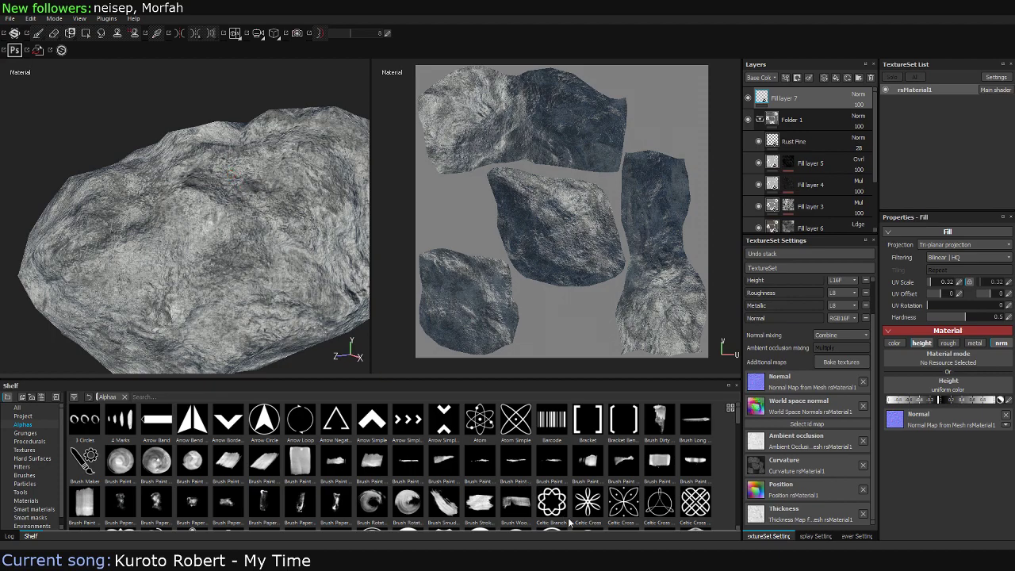
Keep the 8-second TDR delay and finish the Redshift installer
click(608, 516)
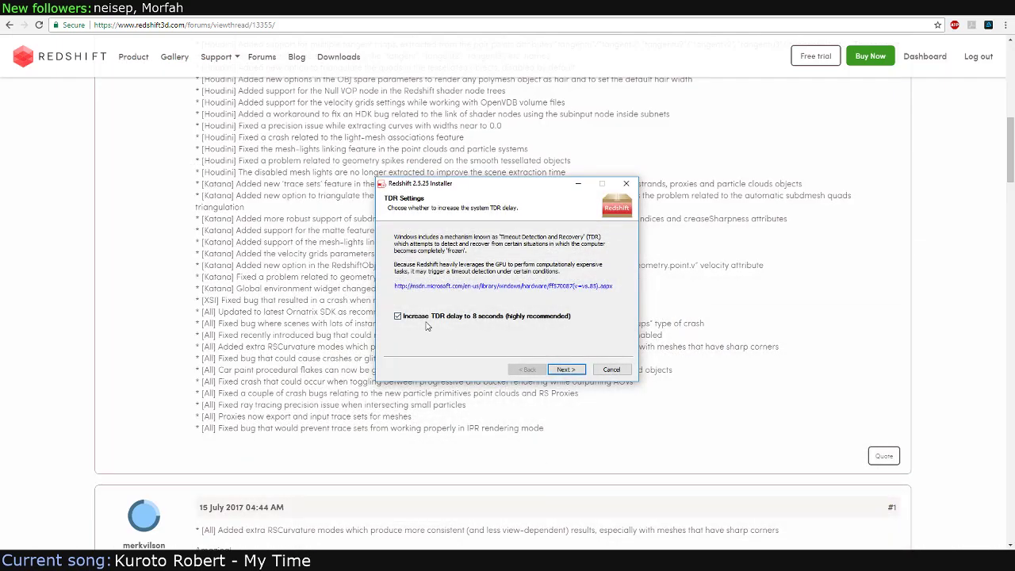
click(565, 370)
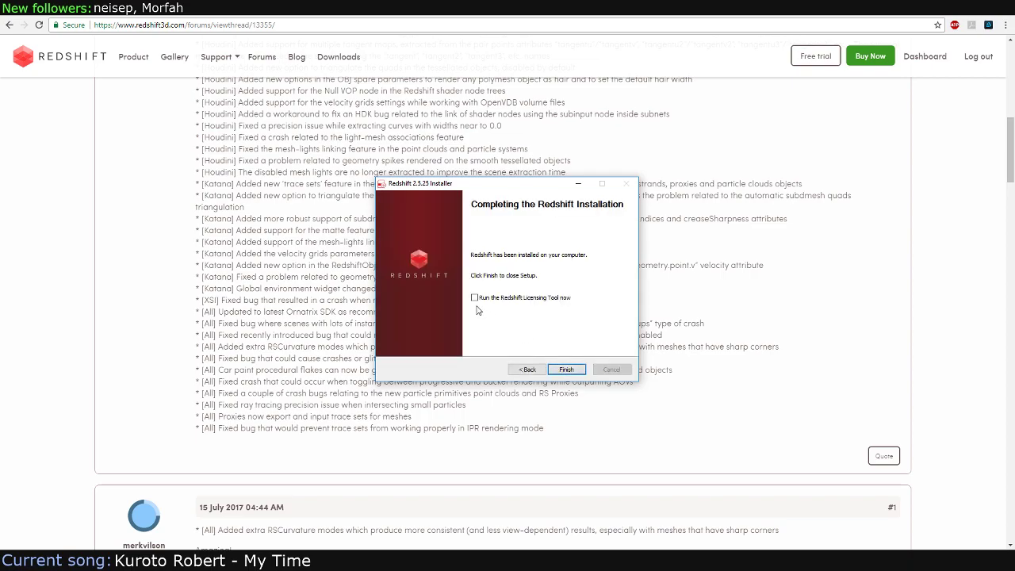
click(564, 370)
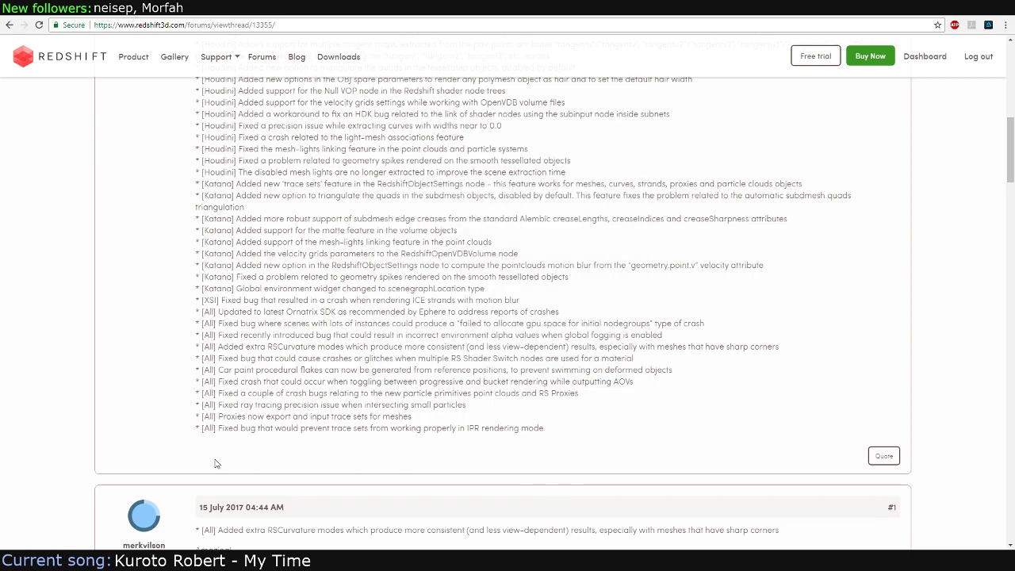
Launch Autodesk Maya and widen the 3D viewport beside the outliner
key(super)
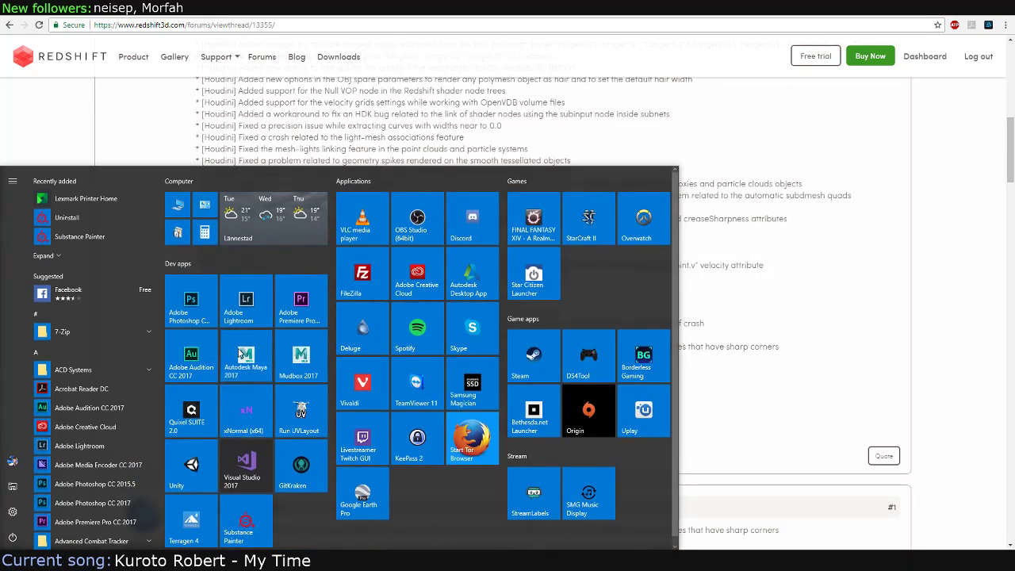
key(super)
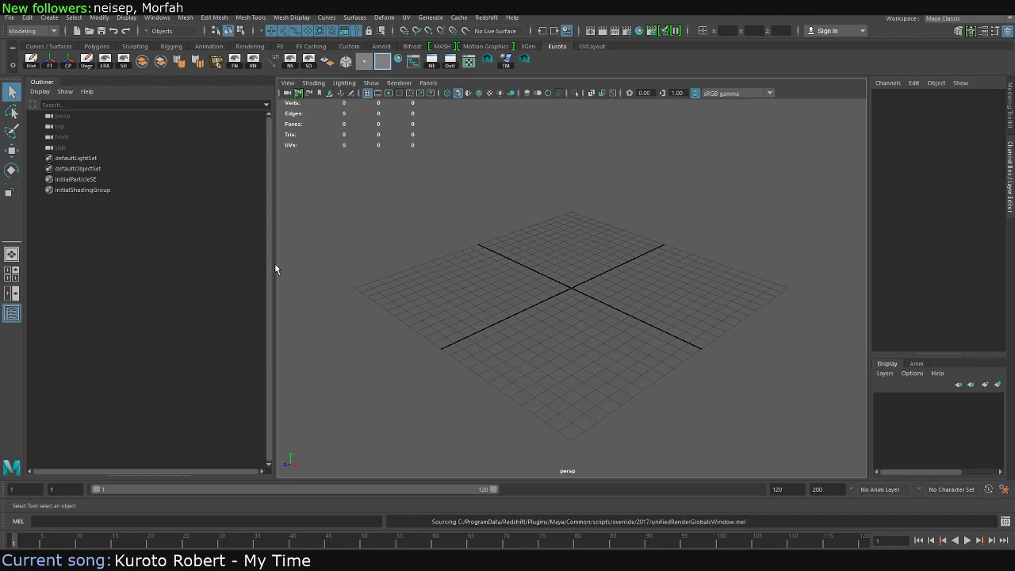
drag(275, 264, 162, 258)
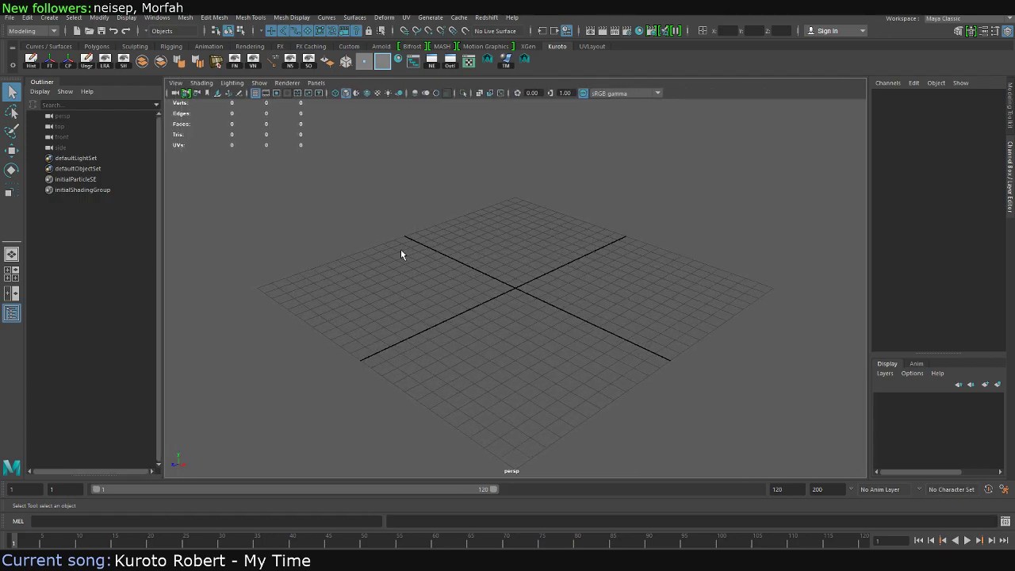
Create a test polygon cylinder at the origin and lift it to sit on the grid
shift+right_drag(426, 237, 365, 238)
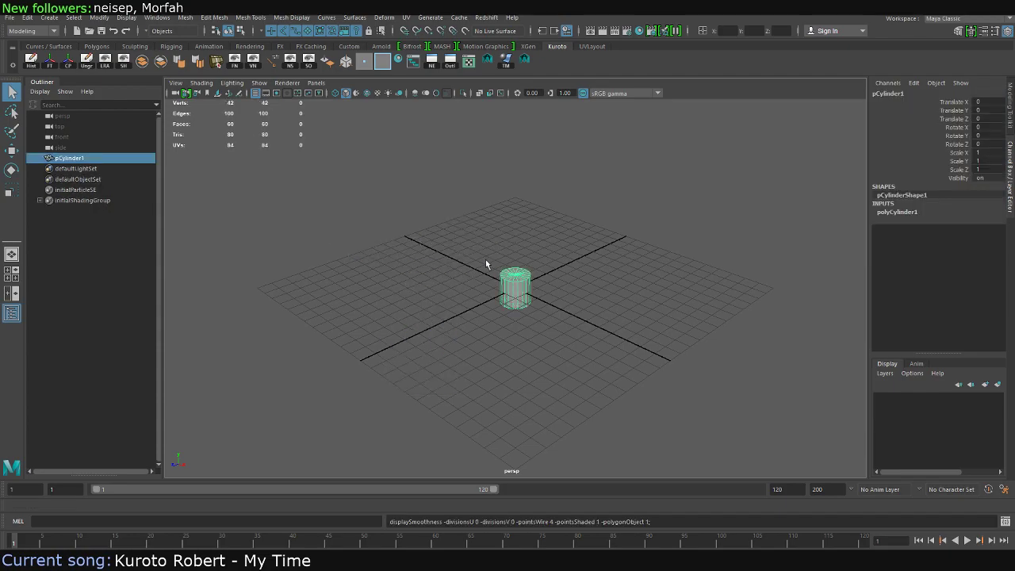
scroll(512, 271, up, 3)
key(w)
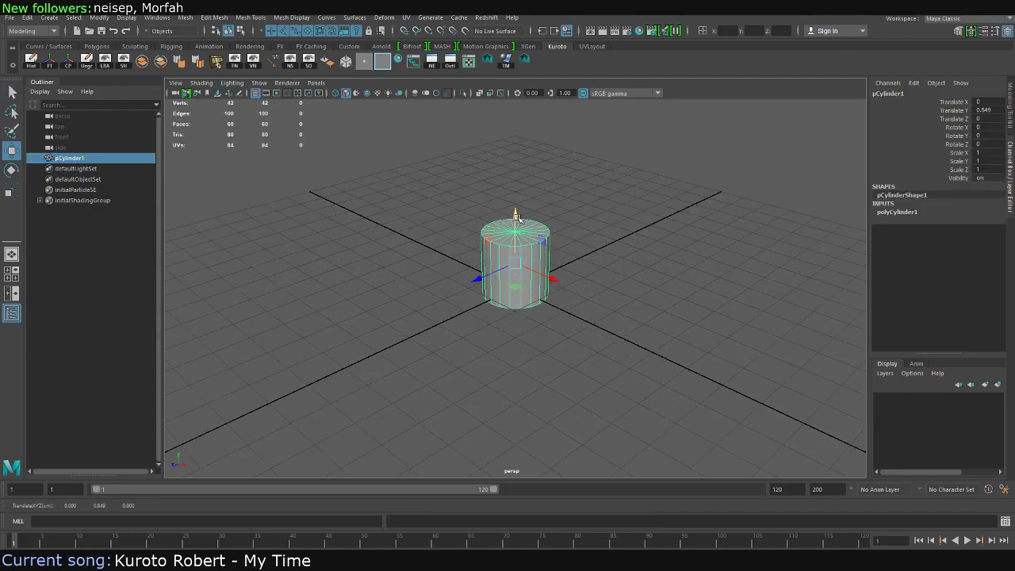
key(5)
key(3)
mouse_move(519, 253)
alt+mouse_down()
mouse_move(523, 263)
mouse_move(574, 229)
alt+mouse_up()
click(516, 261)
key(1)
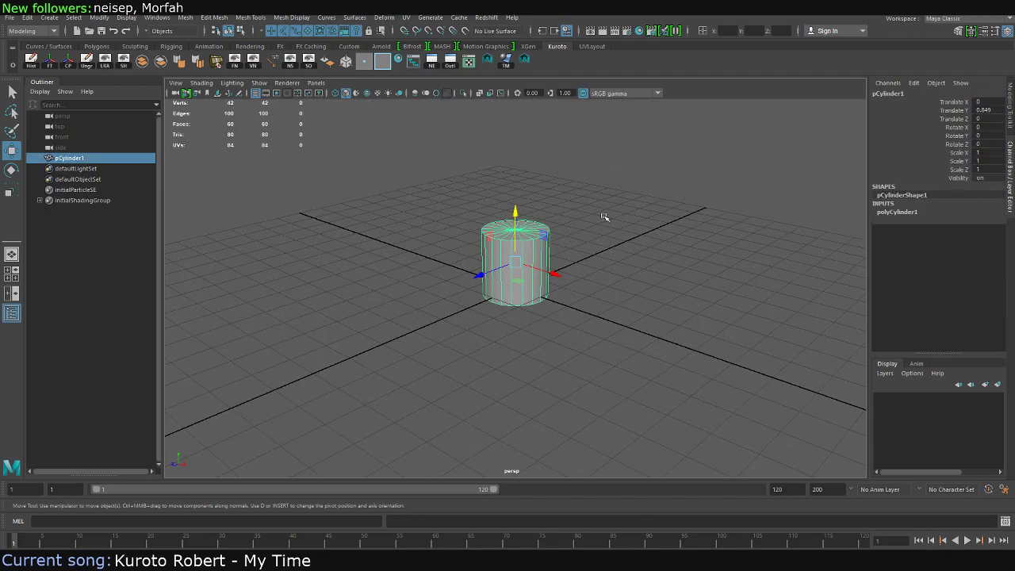
click(611, 206)
shift+right_drag(617, 201, 559, 223)
click(516, 262)
key(e)
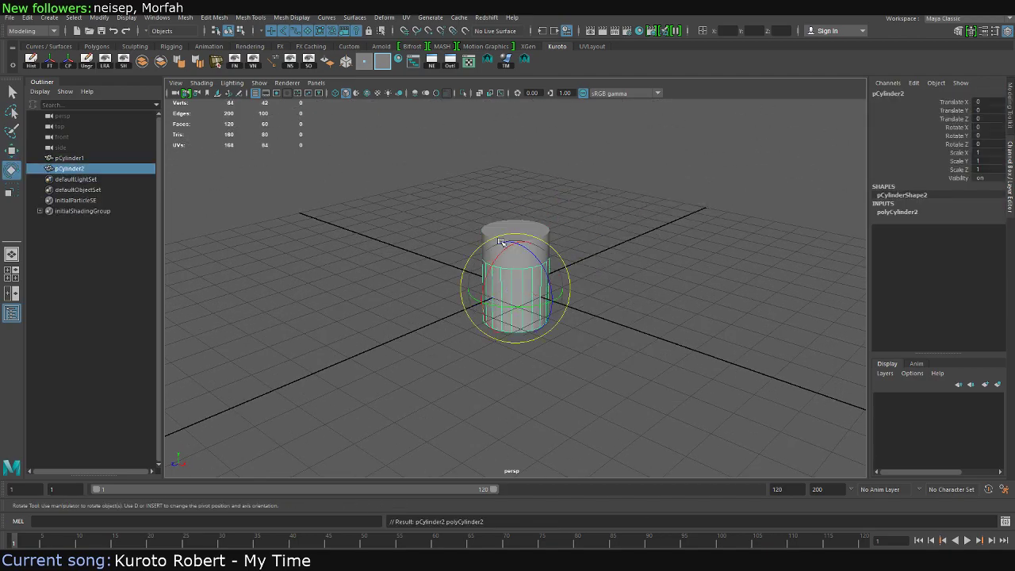
Add a polygon plane under the cylinder and scale it up into a large ground
click(440, 197)
shift+right_drag(440, 196, 492, 218)
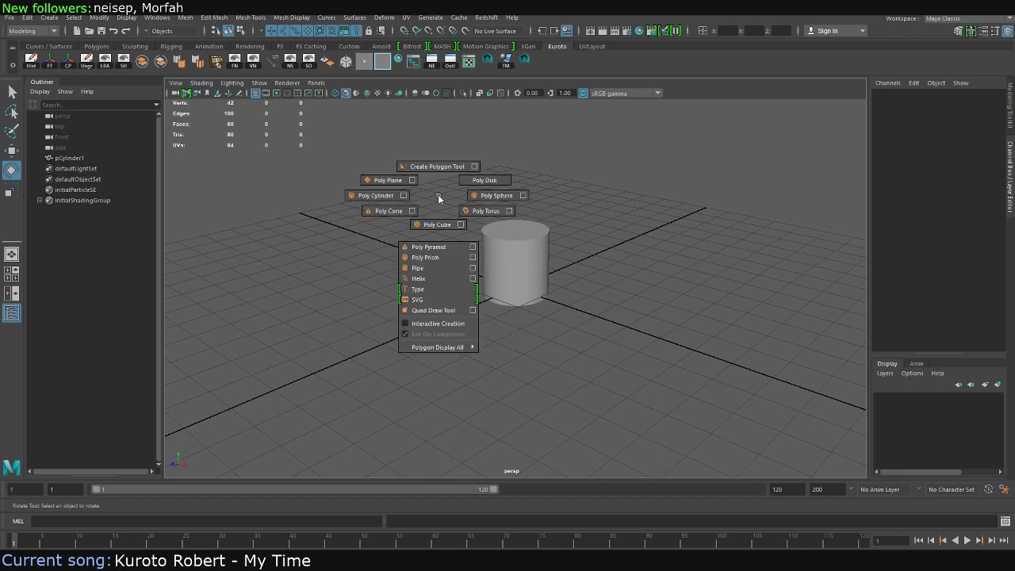
key(r)
drag(516, 288, 789, 220)
click(370, 174)
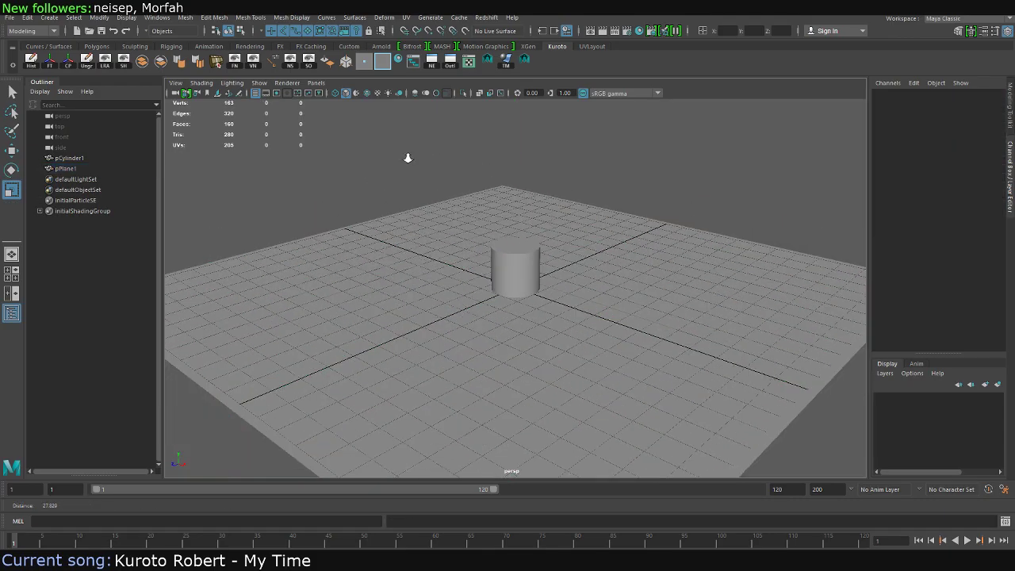
alt+drag(407, 157, 259, 141)
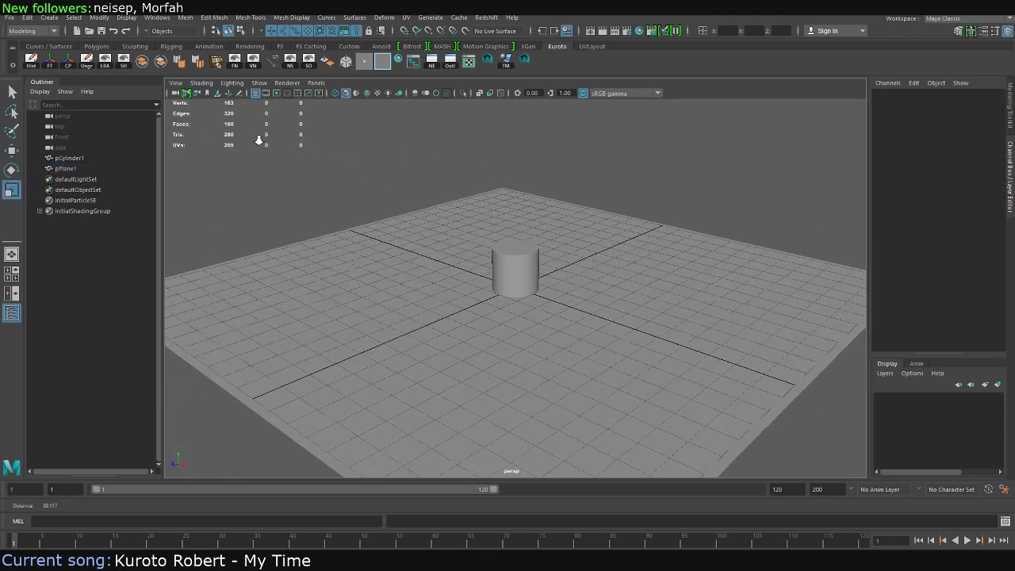
Confirm in the Plug-in Manager that the Redshift plug-in is loaded
click(157, 17)
mouse_move(188, 119)
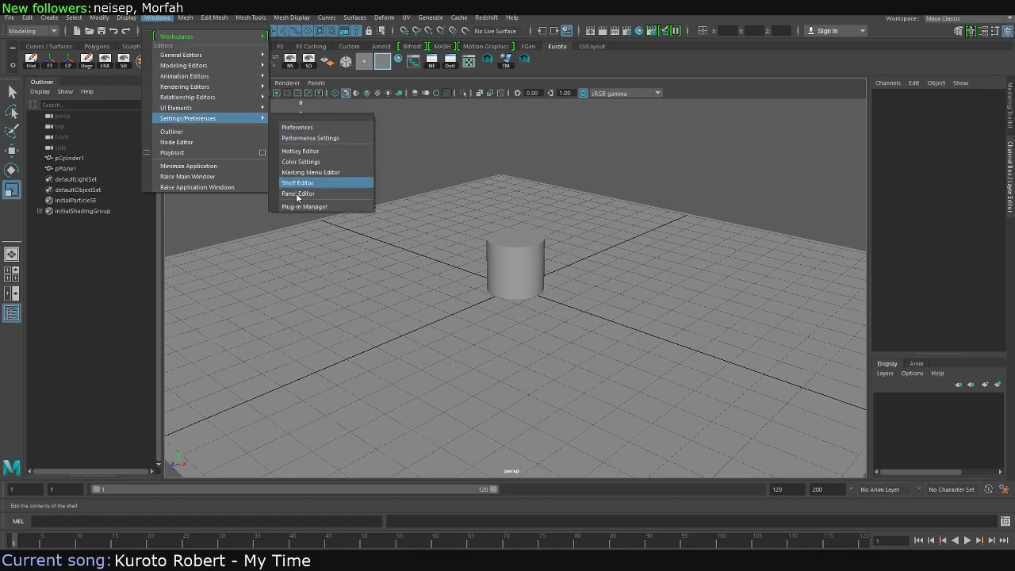
click(301, 182)
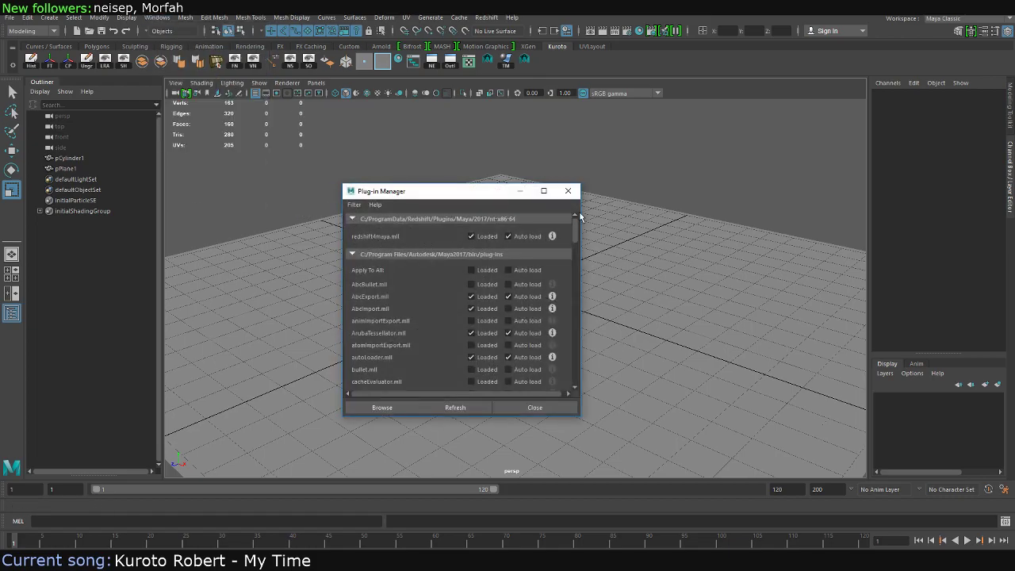
click(565, 192)
Set Render Using to Redshift in Render Settings
click(630, 32)
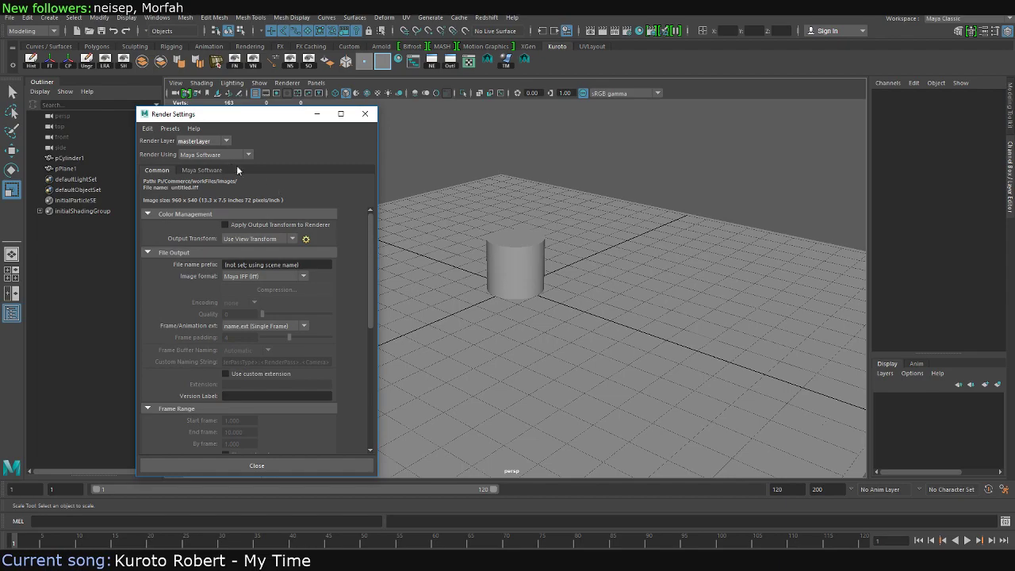
click(227, 155)
click(195, 198)
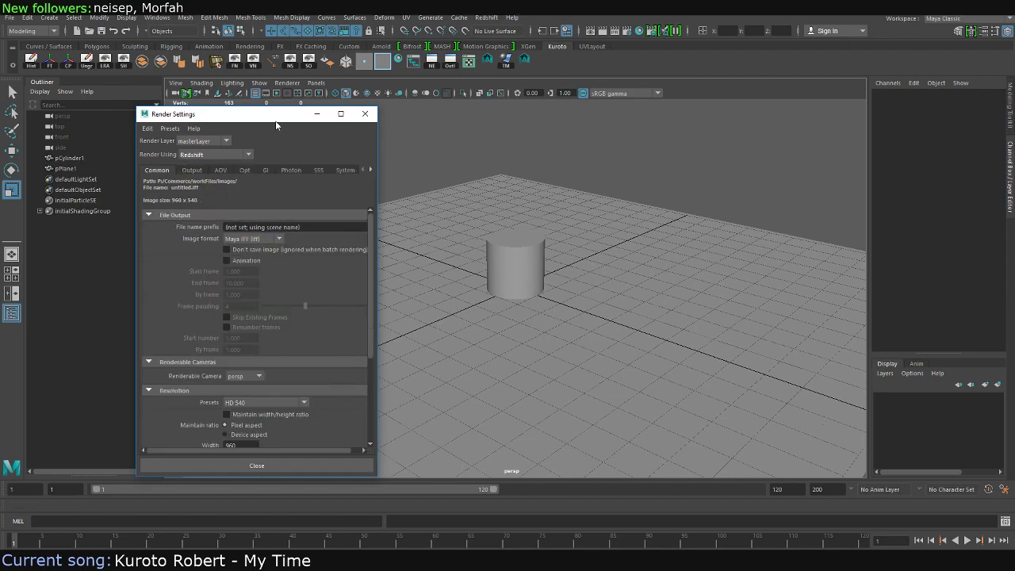
click(365, 114)
Open 2017/asteroidMeteoroid_set_2/2017-08-08_asteroidMeteoroid.mb and choose Don't Save for the test scene
click(9, 17)
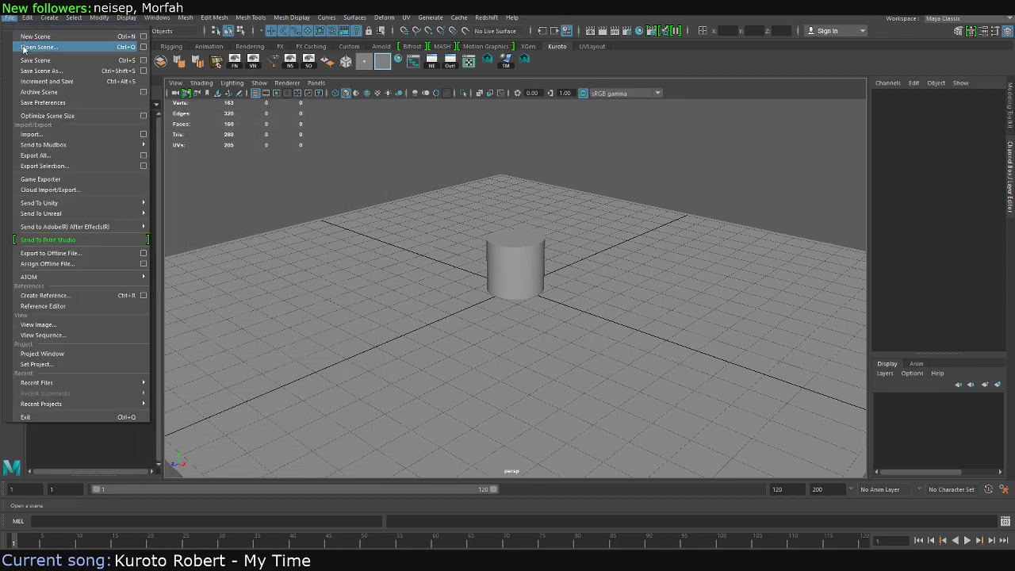
click(36, 43)
double_click(210, 170)
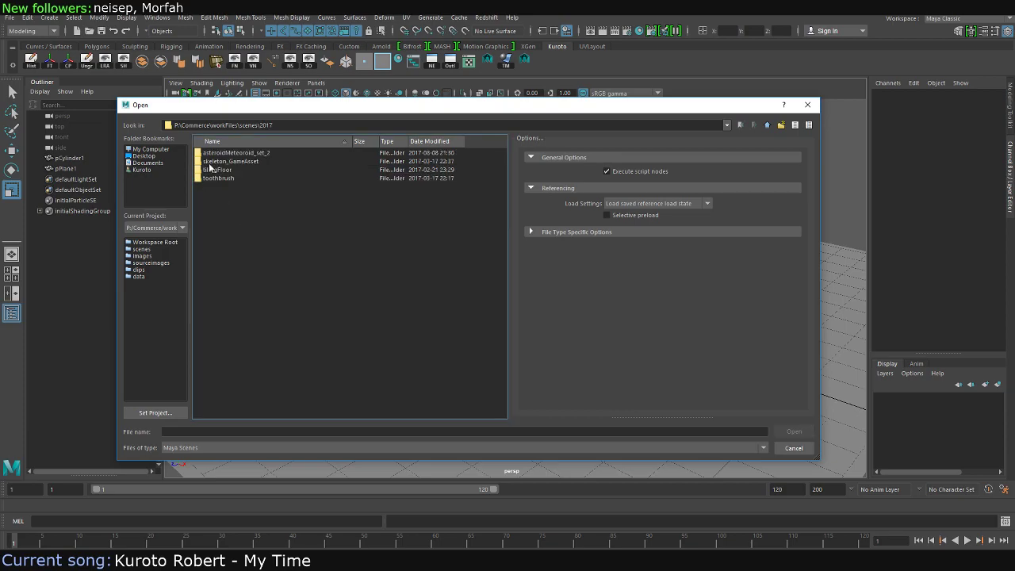
double_click(223, 153)
click(250, 305)
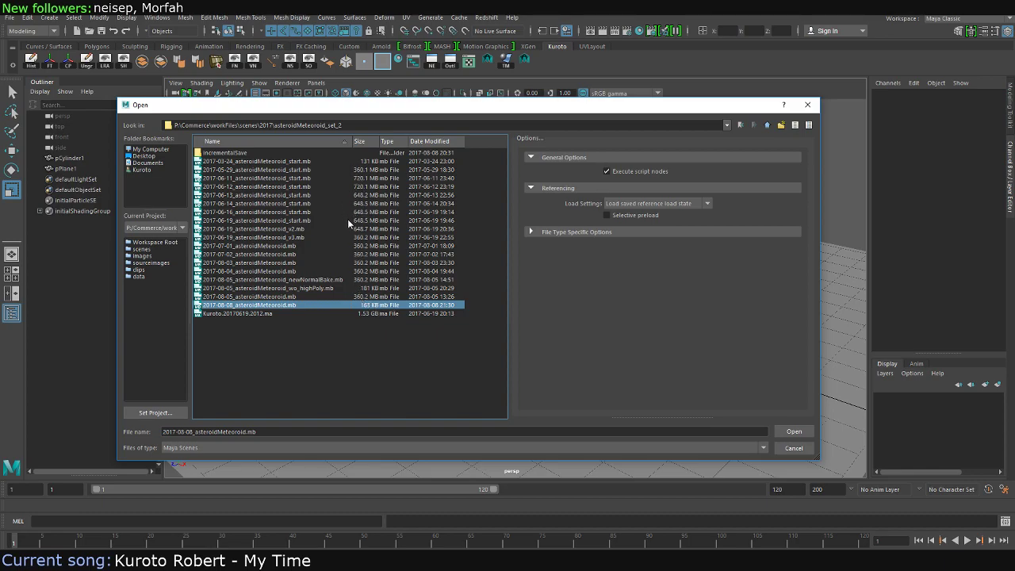
click(793, 431)
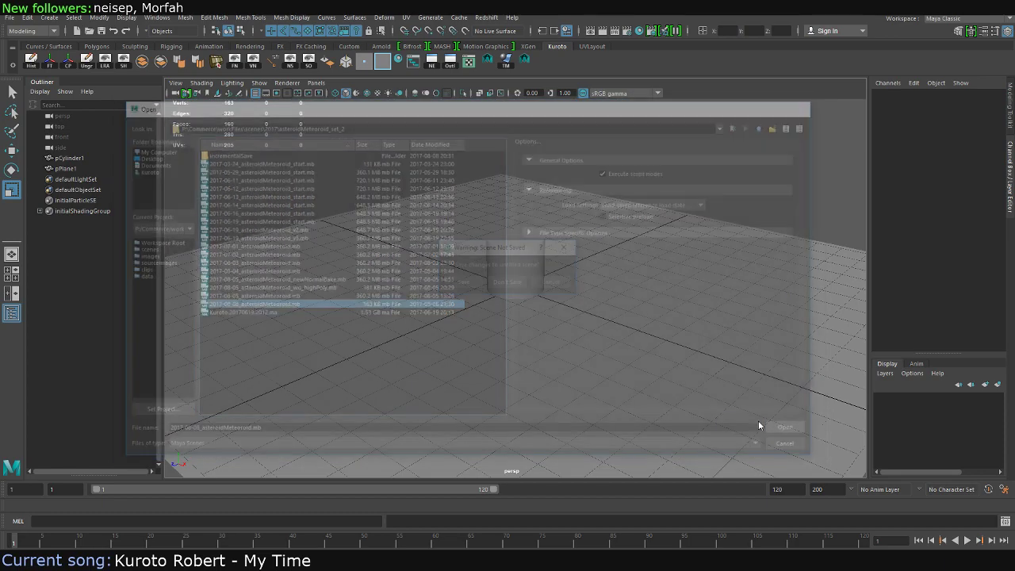
click(503, 285)
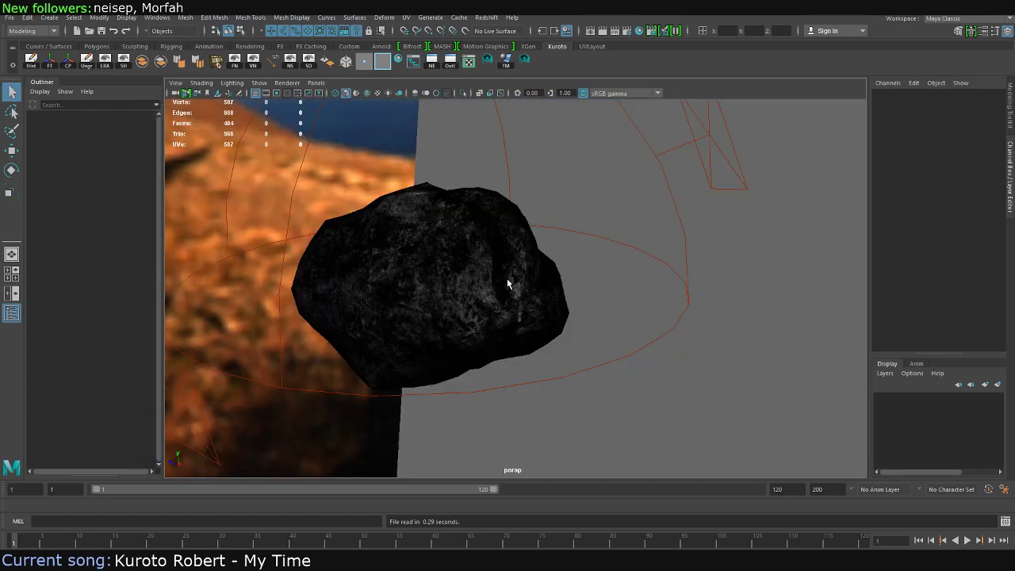
Apply the HD 1080 resolution preset in Render Settings
click(618, 31)
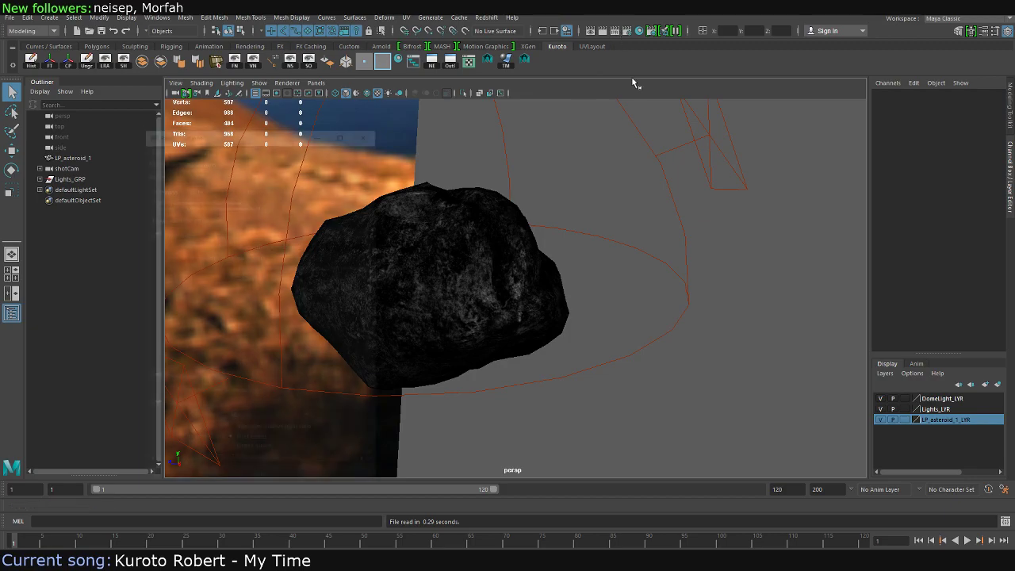
drag(286, 133, 609, 55)
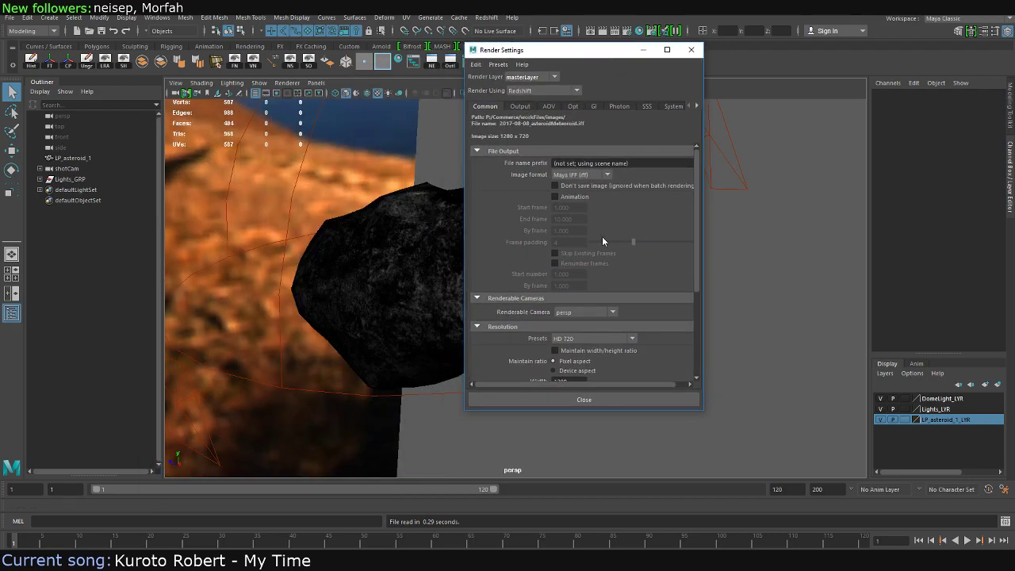
click(597, 339)
click(578, 430)
scroll(688, 301, down, 3)
scroll(690, 325, down, 2)
scroll(689, 334, down, 1)
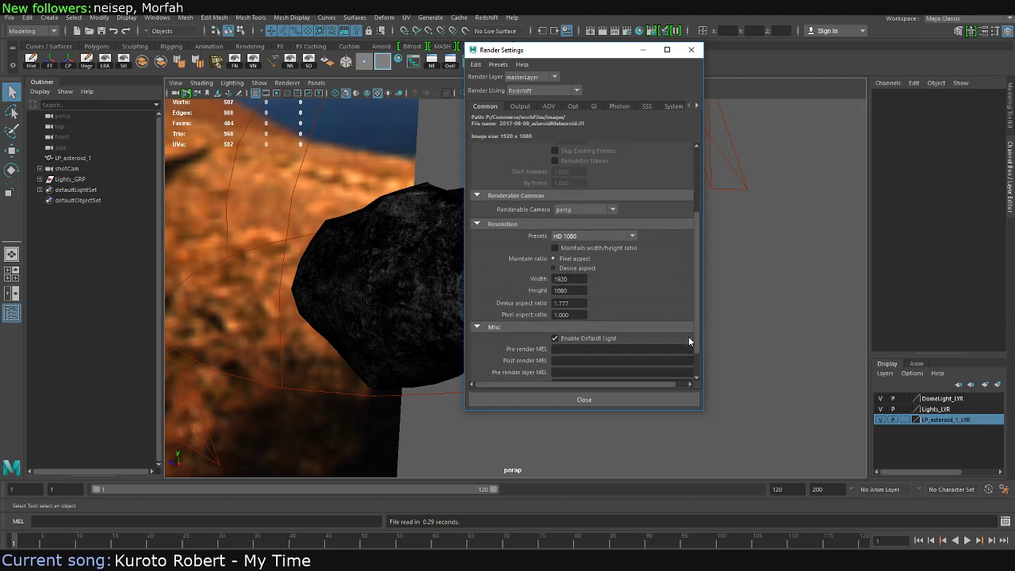
scroll(686, 353, down, 1)
scroll(688, 333, up, 4)
scroll(684, 246, up, 3)
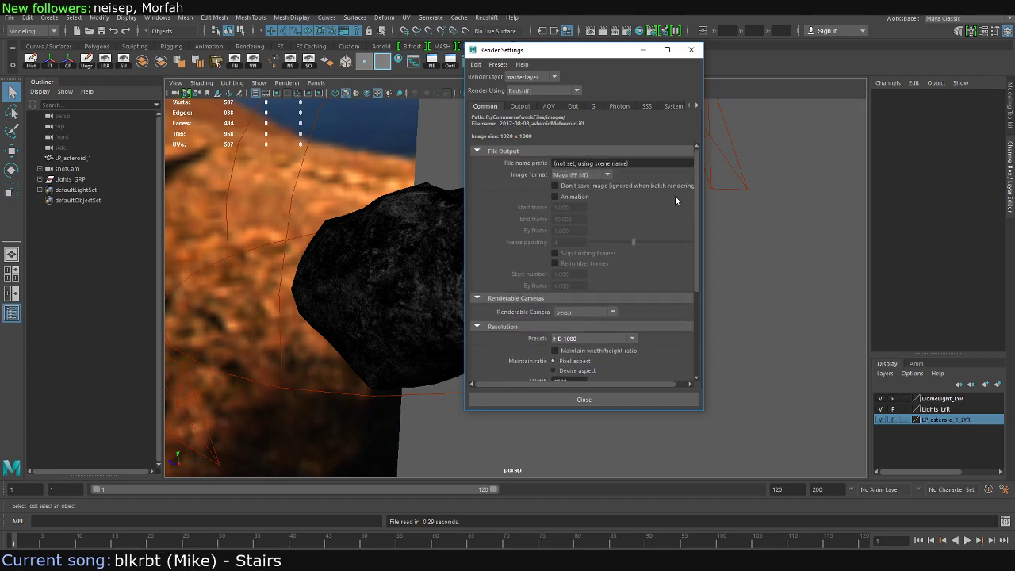
Set Redshift reflection and refraction trace depth to 16 in the optimization settings
click(592, 108)
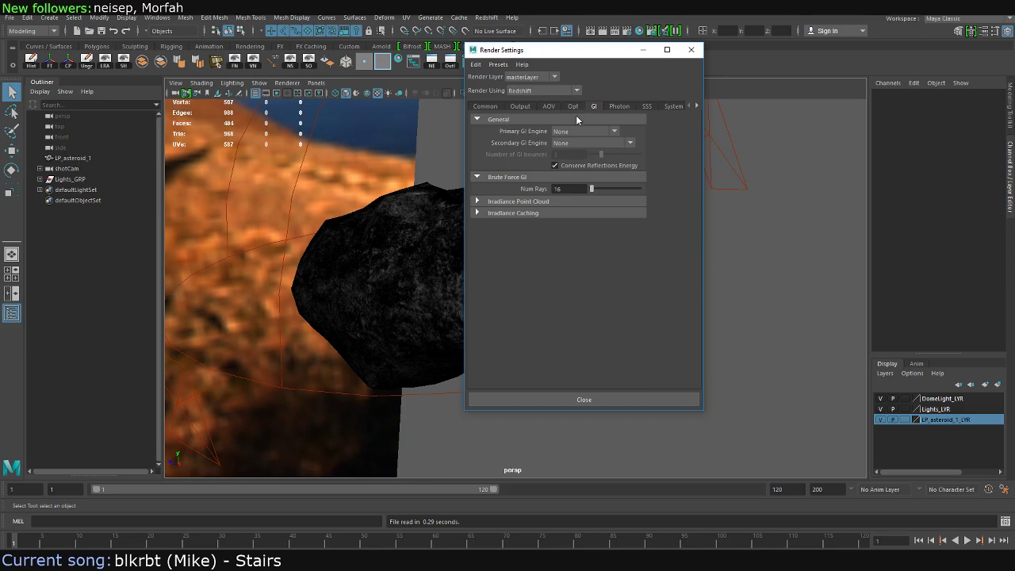
click(572, 106)
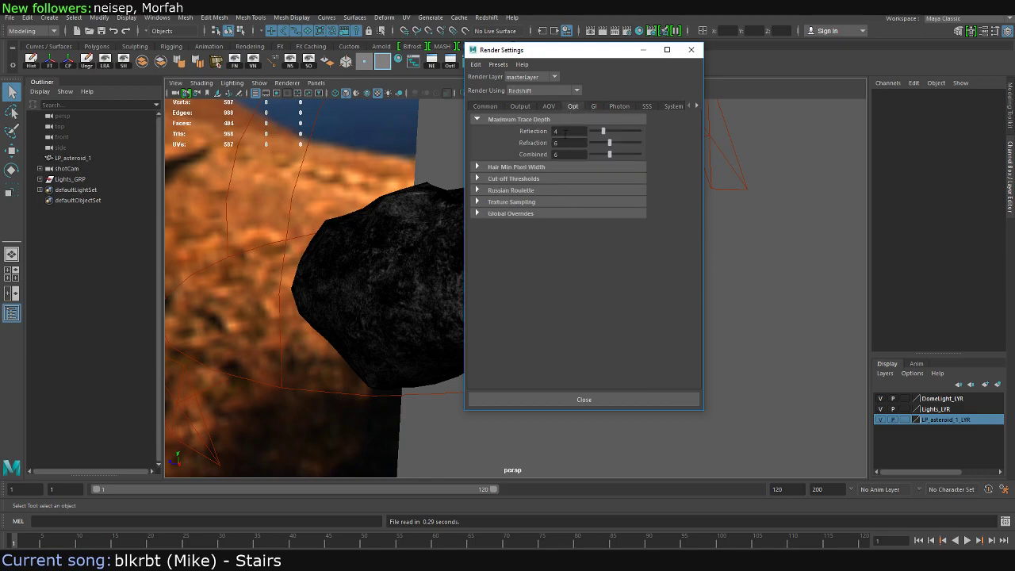
double_click(556, 143)
double_click(555, 131)
text(16)
text(16)
click(565, 155)
drag(567, 153, 542, 165)
Set unified sampling to error threshold 0.010, Max Samples 512 and Min Samples 64
click(549, 106)
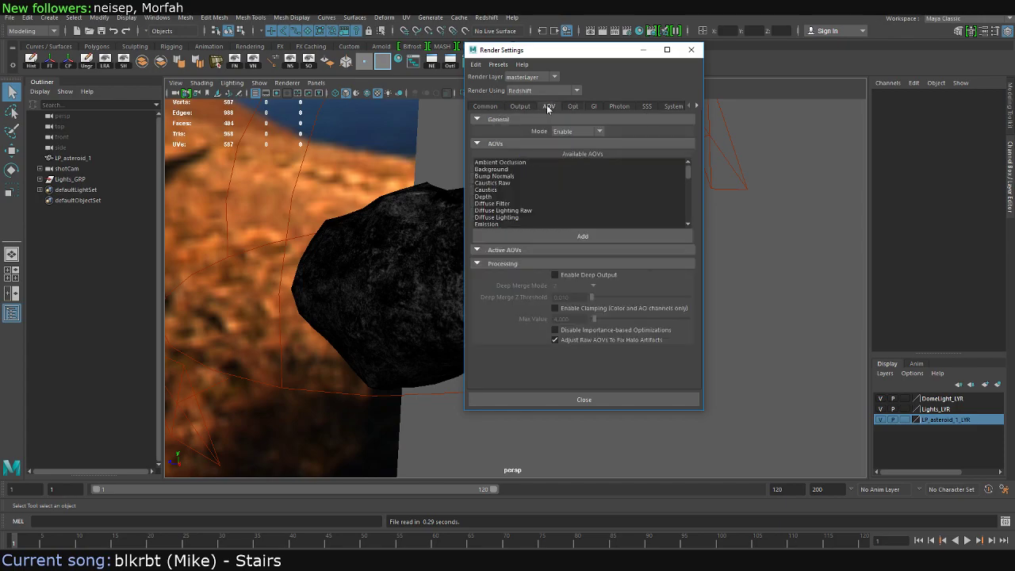
click(525, 107)
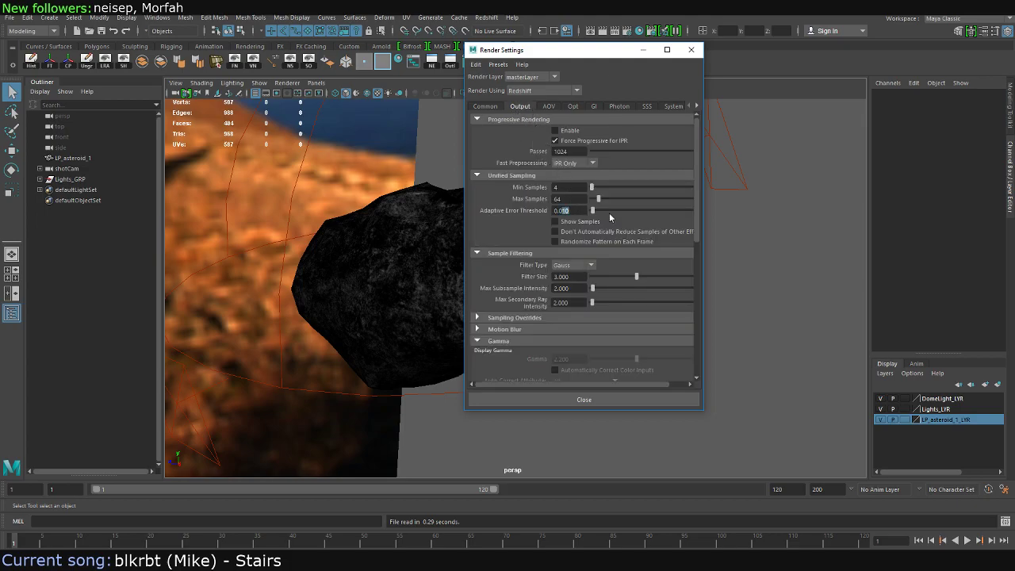
text(05)
drag(561, 211, 599, 216)
text(1)
key(shift+Tab)
key(Return)
key(shift+Tab)
text(64)
key(Return)
scroll(690, 273, down, 5)
scroll(691, 278, down, 3)
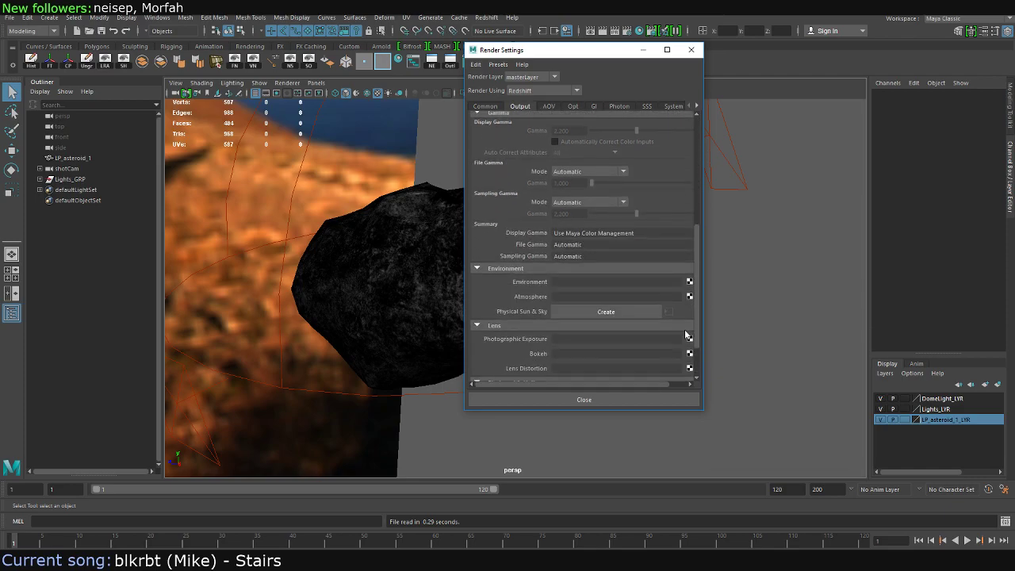
scroll(685, 325, down, 3)
scroll(680, 372, down, 2)
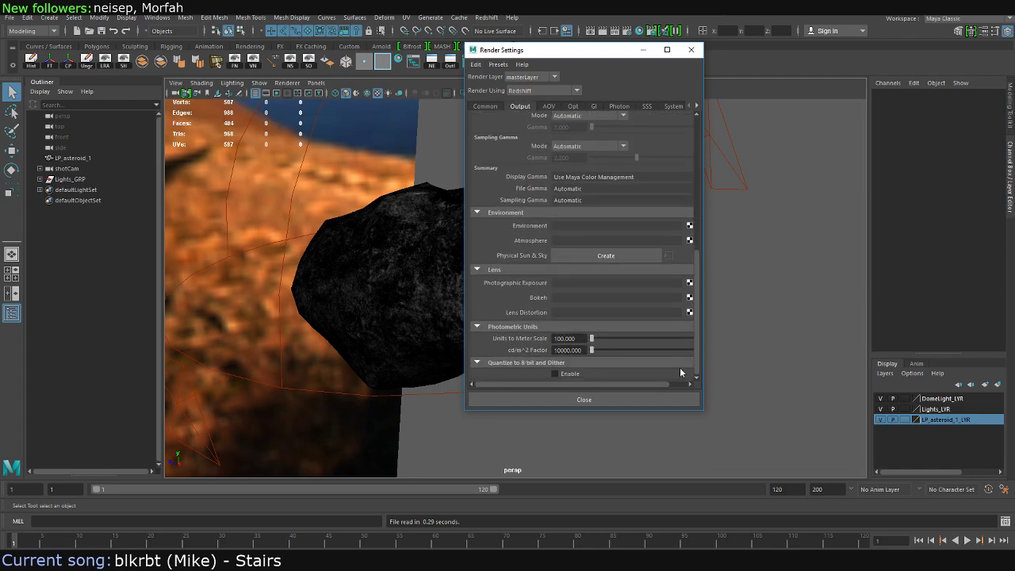
scroll(680, 372, up, 5)
Close Render Settings and look through the shotCam camera
click(691, 49)
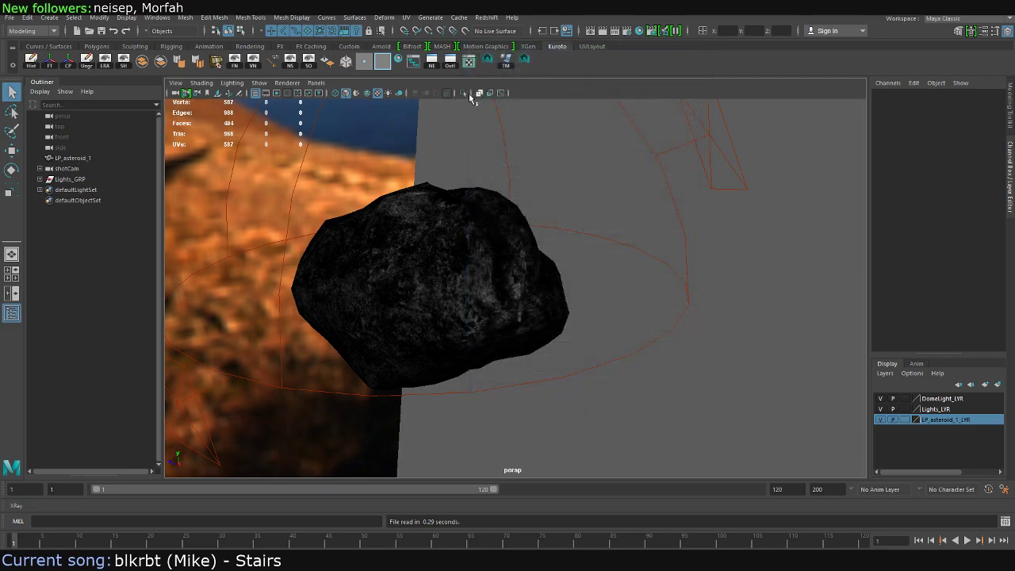
click(316, 82)
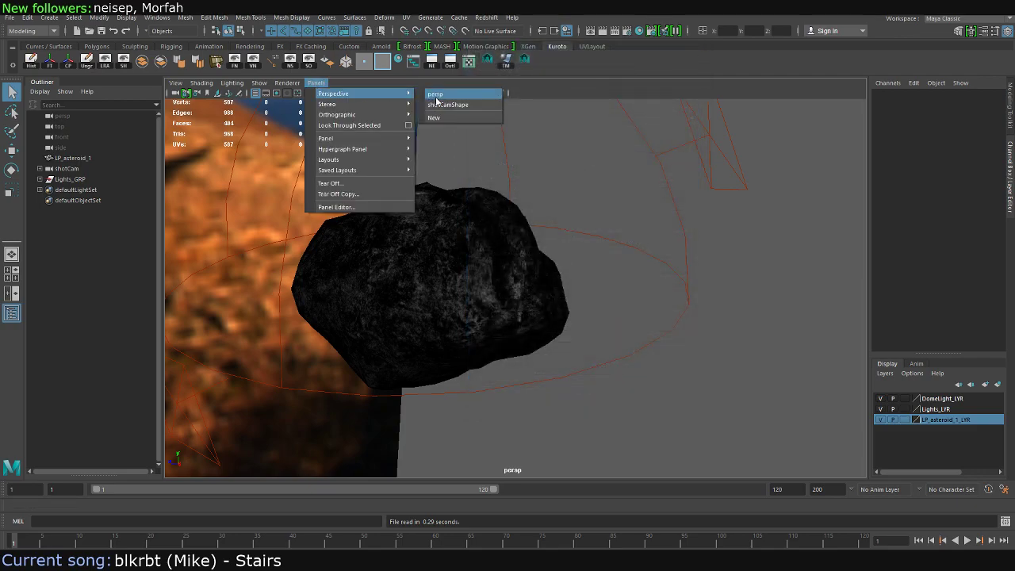
click(442, 104)
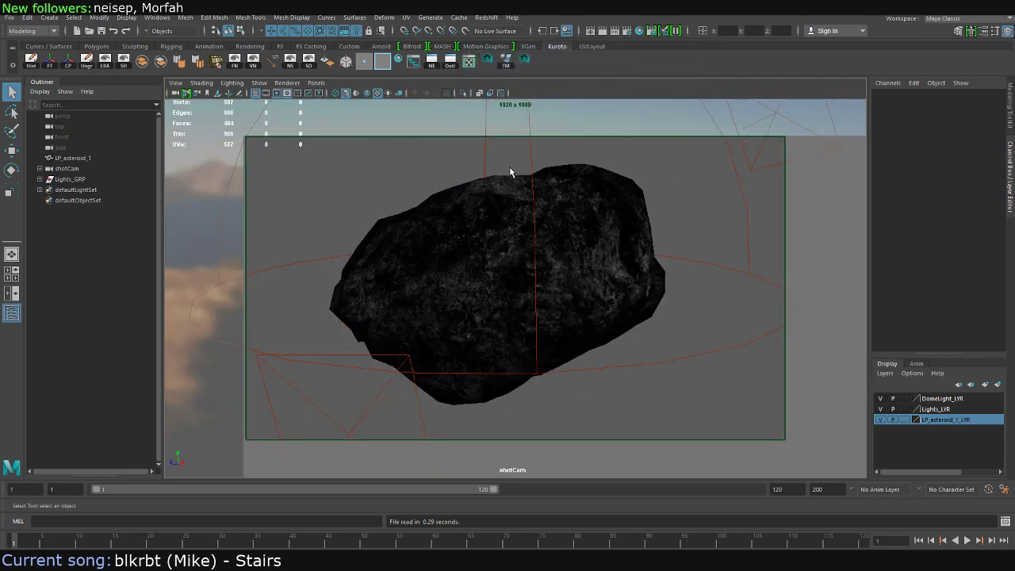
Save the scene as 2017-08-08_asteroidMeteoroid.mb and render the current frame in Render View
click(10, 17)
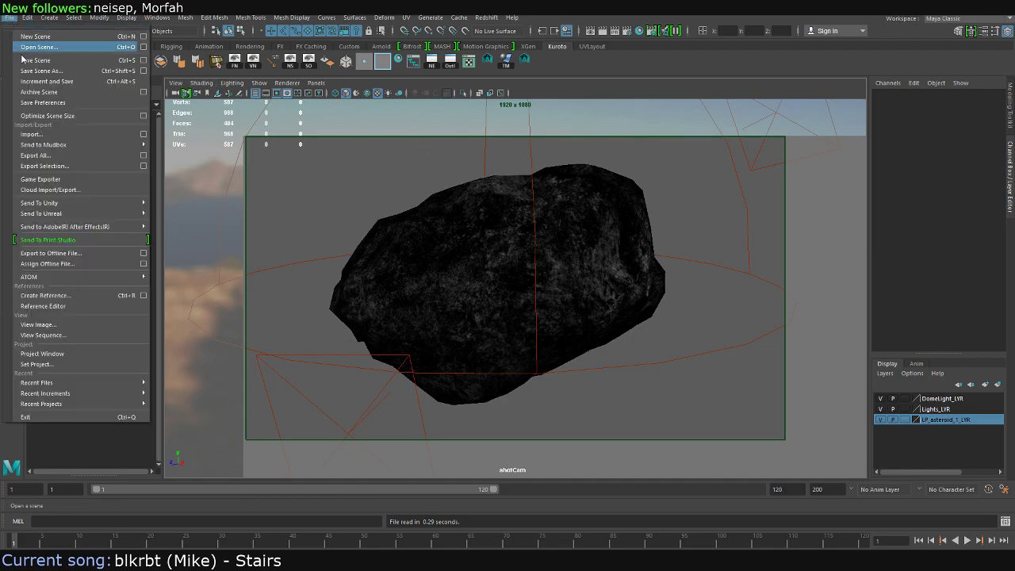
click(40, 71)
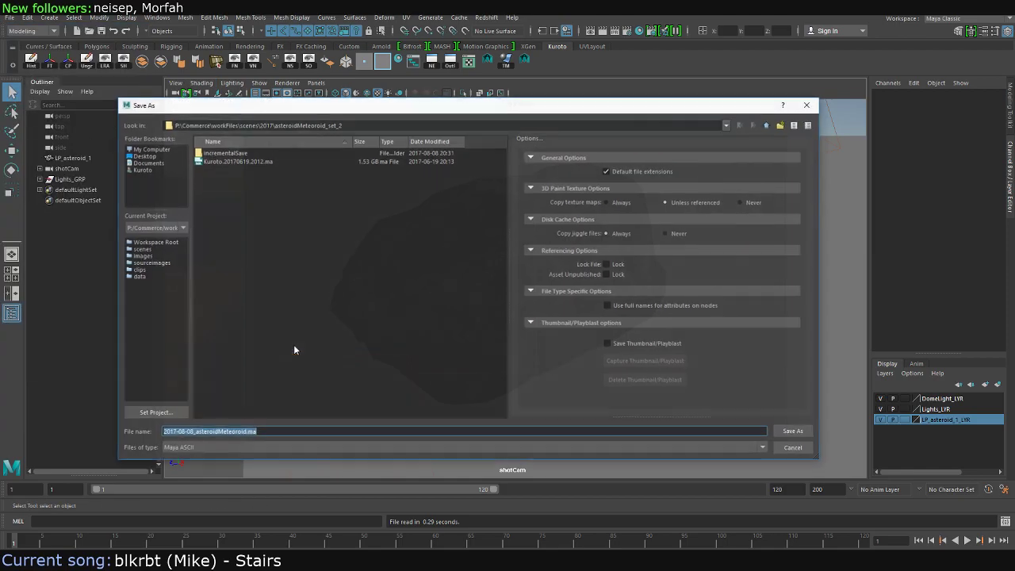
click(238, 431)
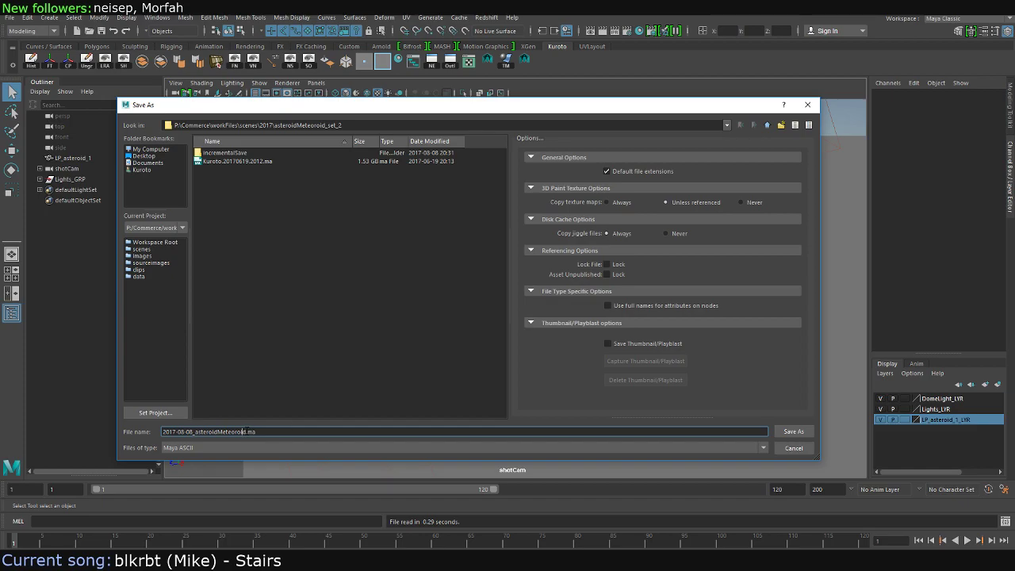
click(794, 447)
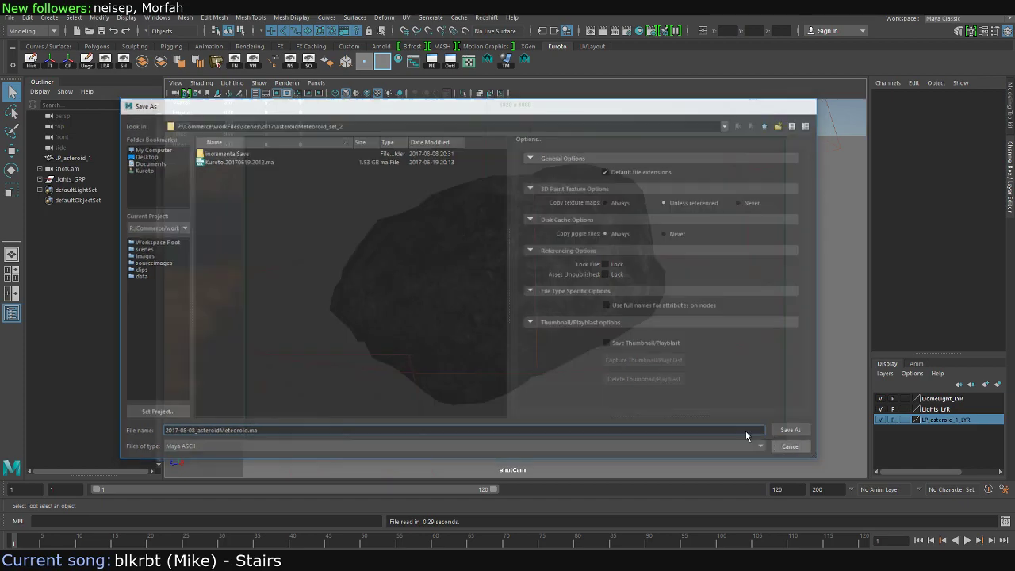
click(11, 18)
click(40, 50)
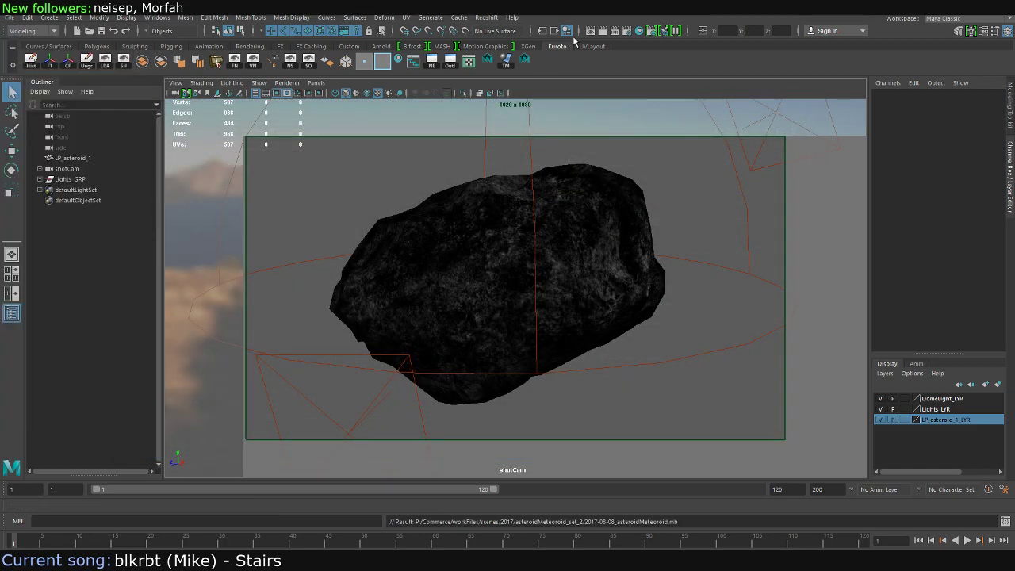
click(591, 33)
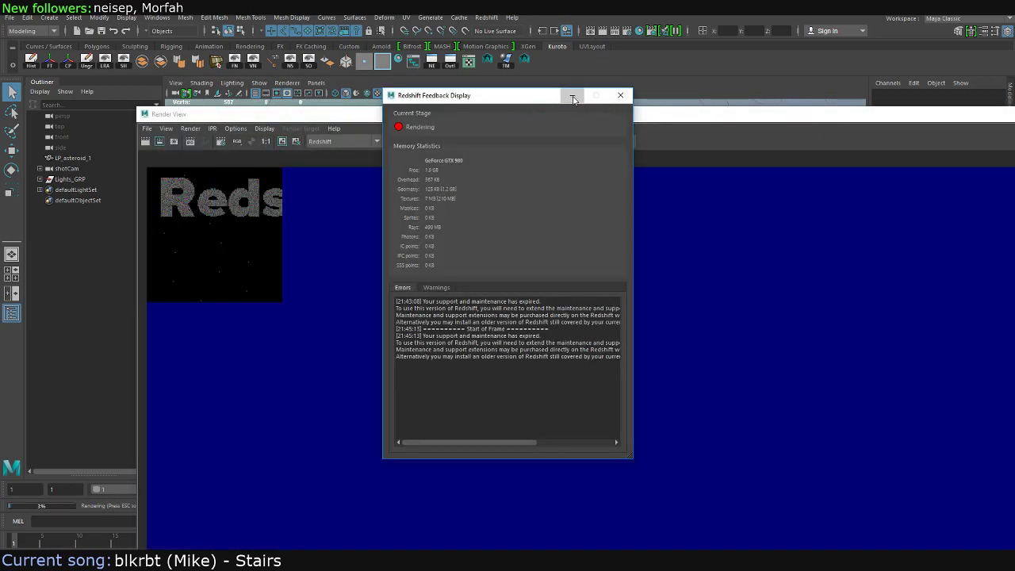
Minimize the Redshift feedback display and close Render View, cancelling the render
click(572, 96)
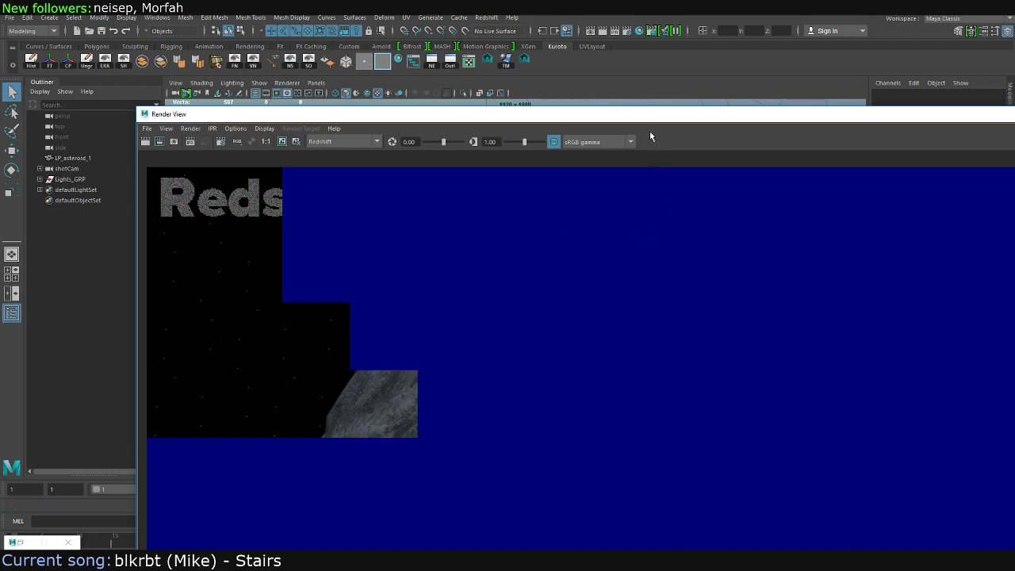
drag(634, 114, 544, 70)
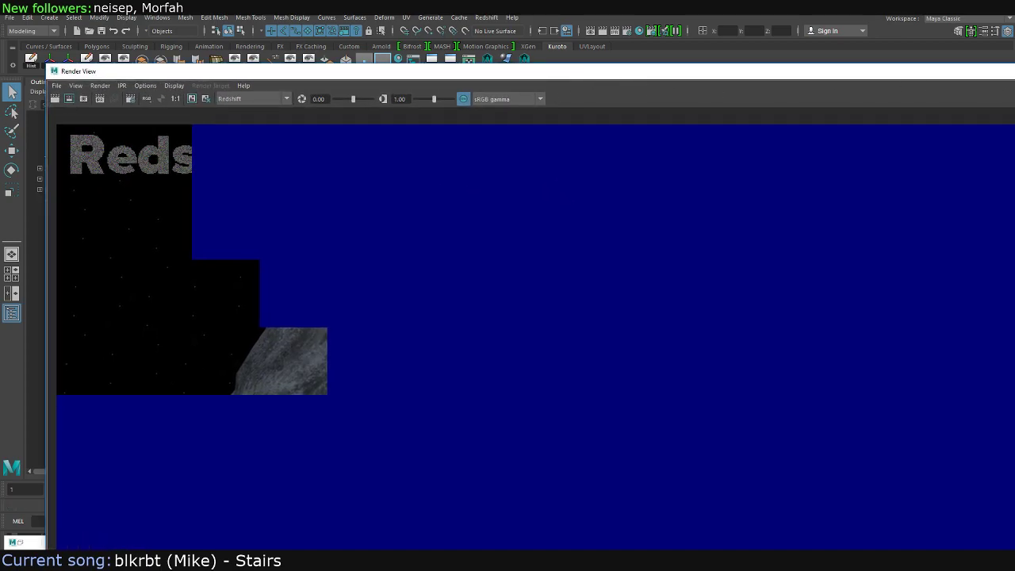
key(Escape)
Browse the Redshift and Help menus, then switch to the Redshift release notes in Chrome
click(487, 16)
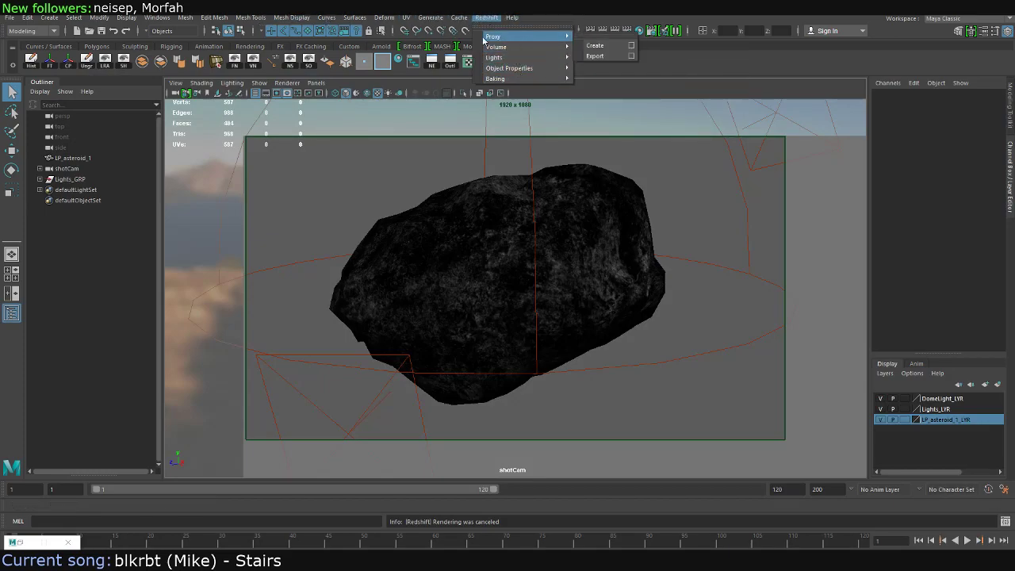
key(Escape)
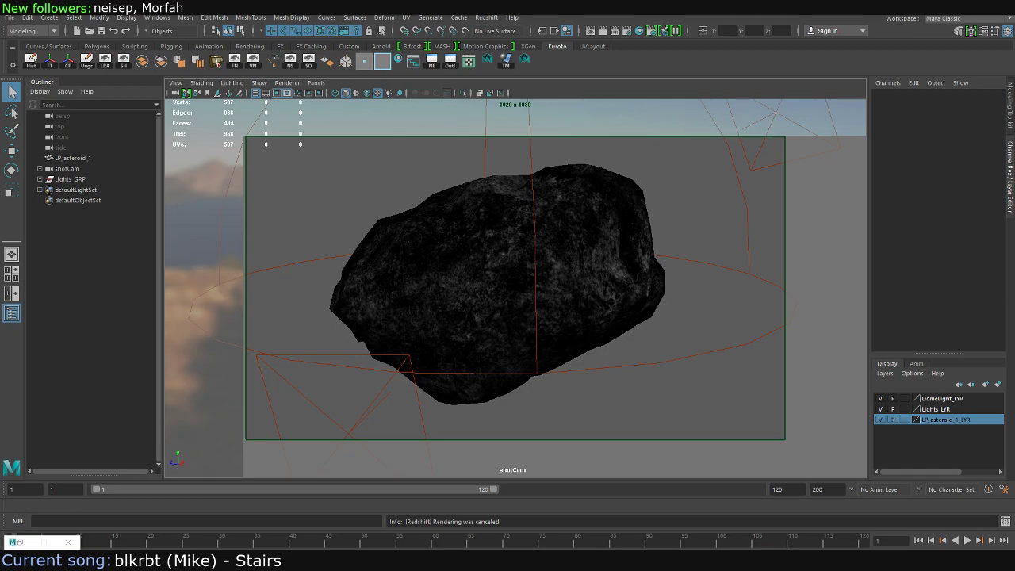
click(485, 19)
click(513, 17)
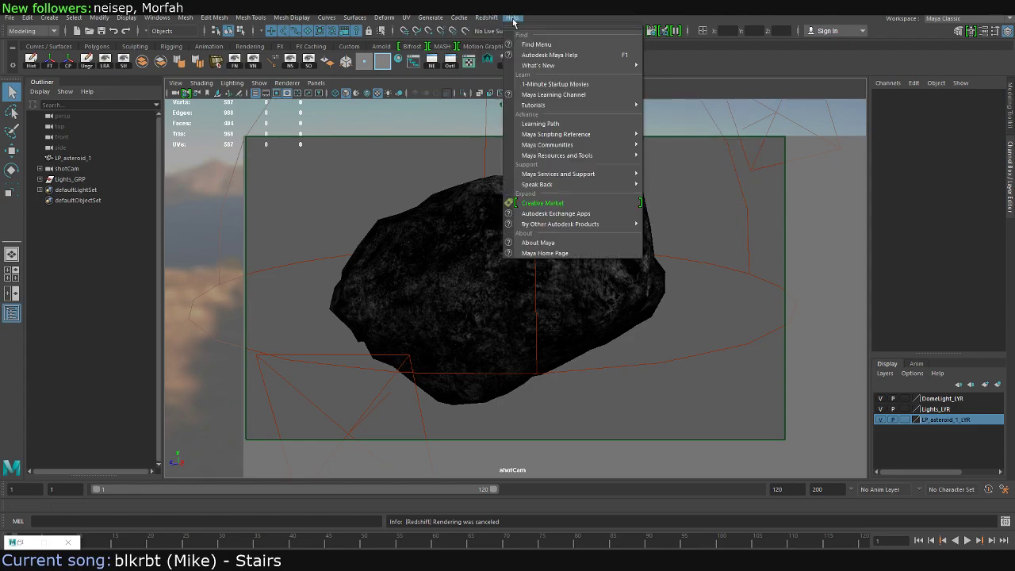
key(Escape)
key(alt+Tab)
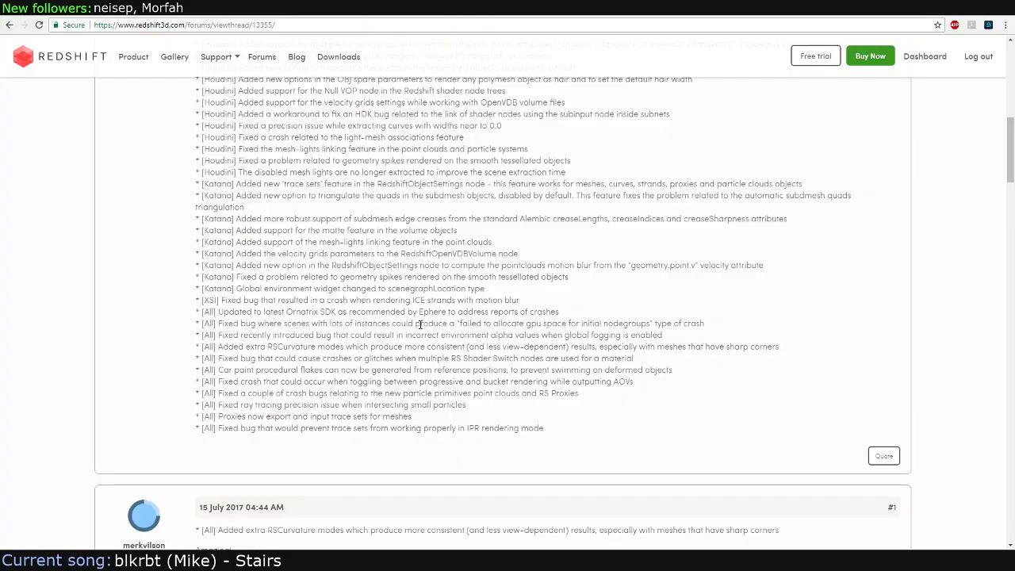
scroll(378, 348, up, 5)
scroll(466, 278, up, 3)
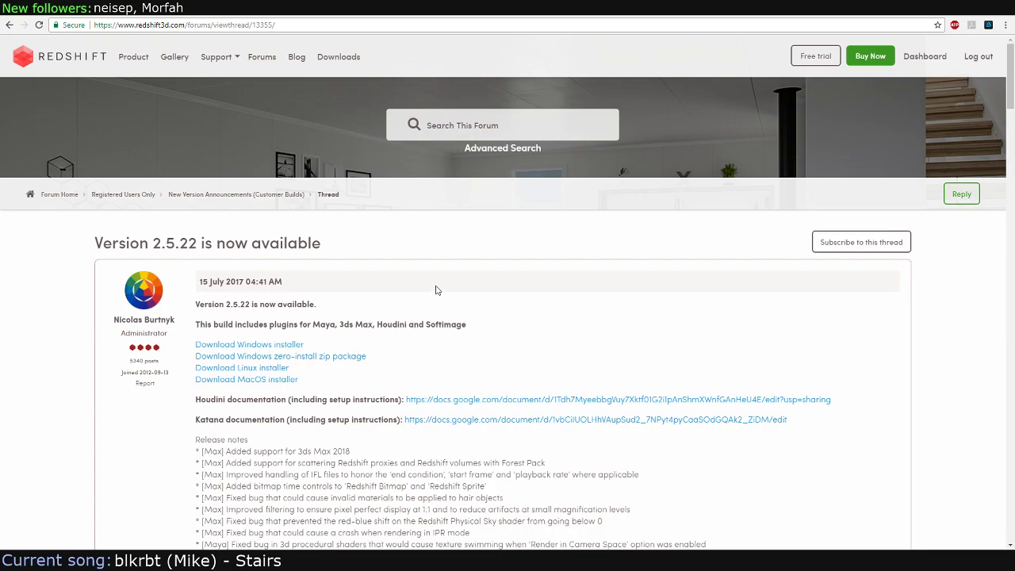
scroll(437, 288, down, 3)
scroll(435, 290, down, 6)
scroll(435, 289, down, 2)
scroll(435, 290, down, 1)
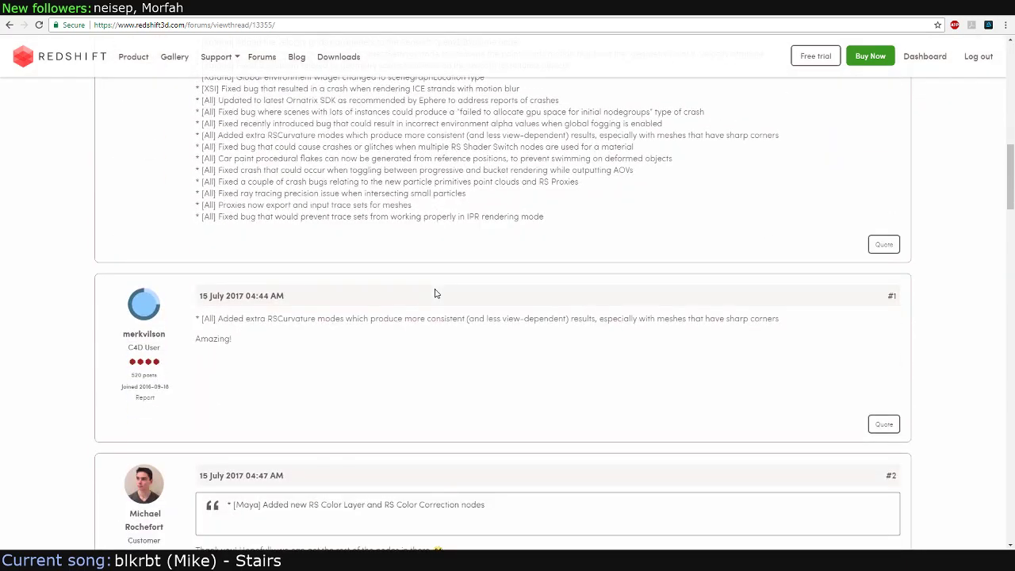
scroll(434, 290, up, 4)
scroll(435, 290, up, 6)
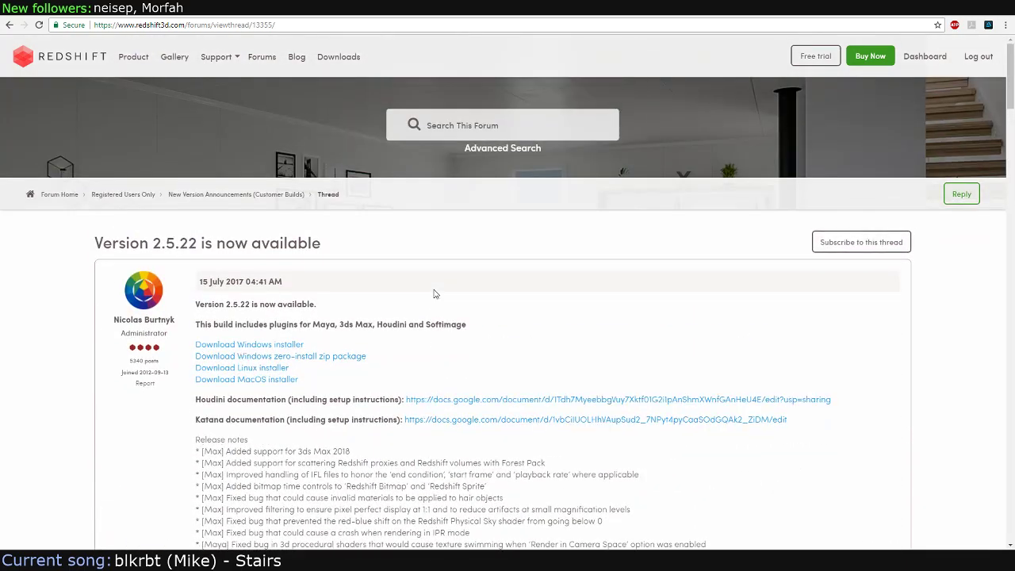
scroll(425, 269, down, 1)
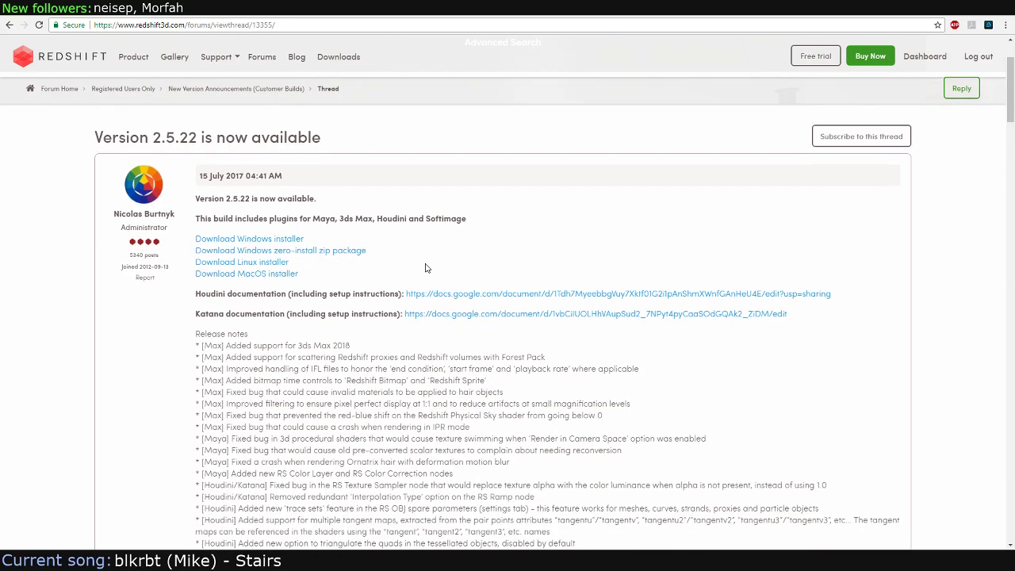
scroll(426, 269, up, 2)
scroll(425, 268, down, 3)
scroll(425, 276, down, 4)
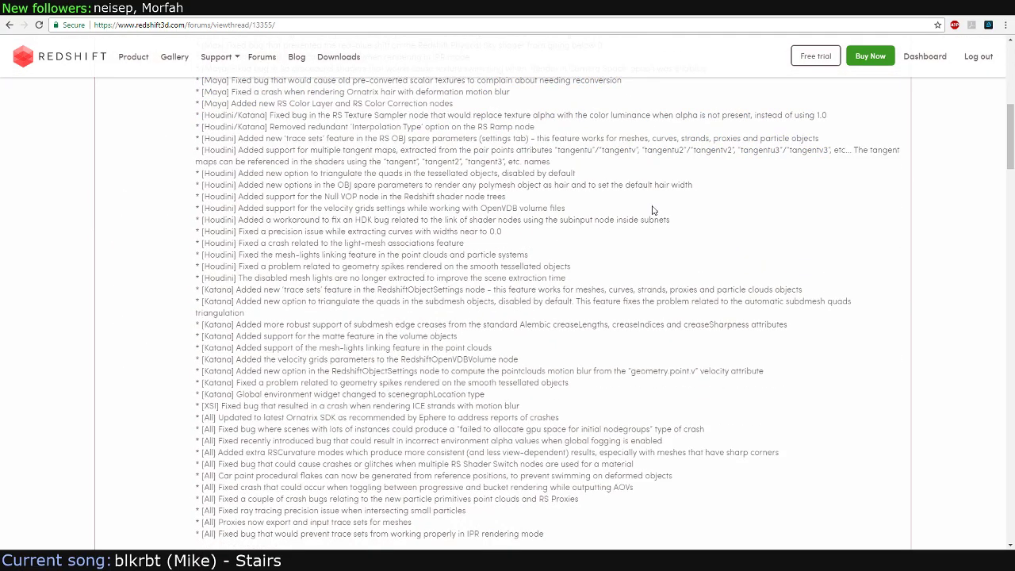
key(alt+Tab)
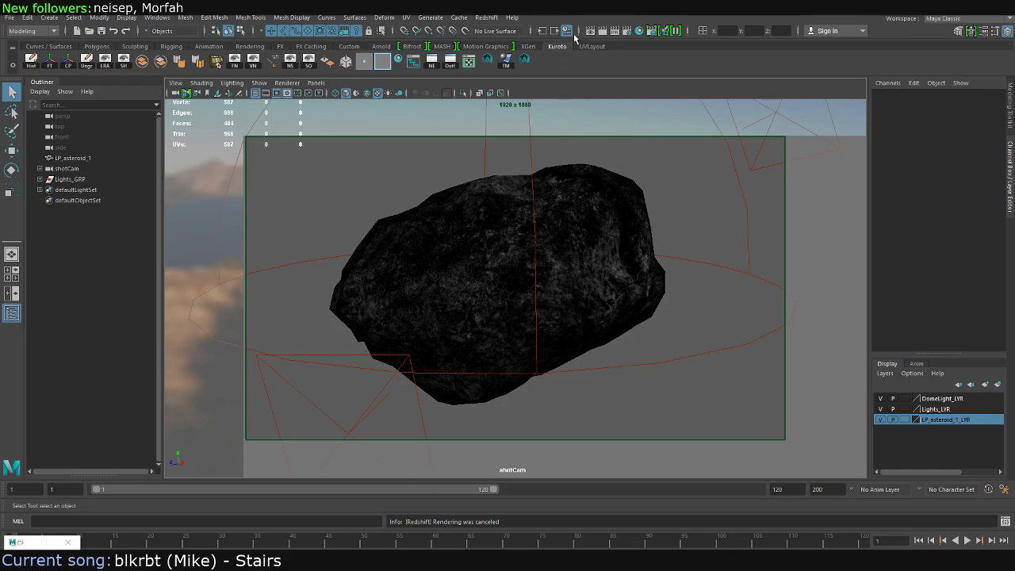
click(594, 31)
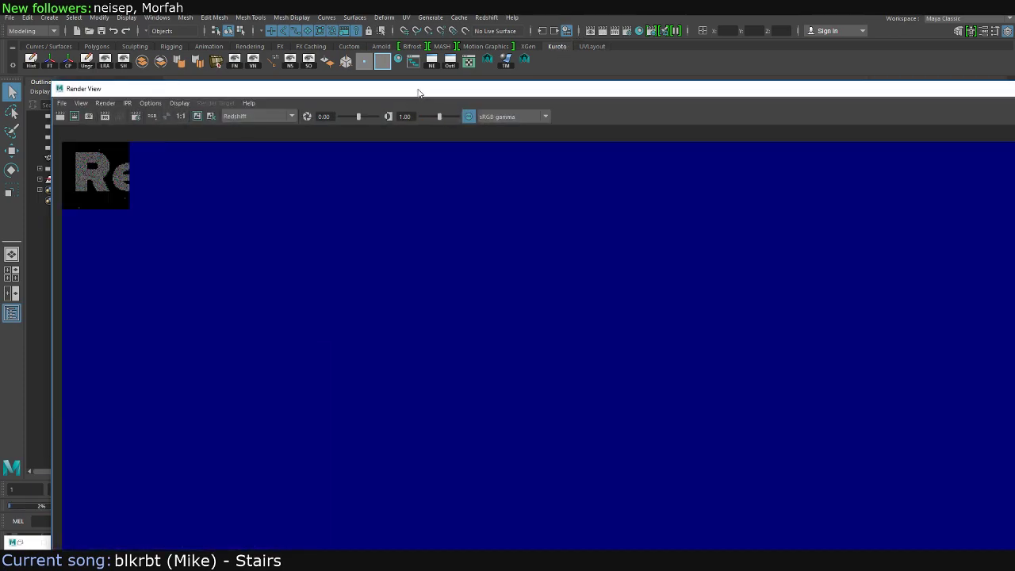
drag(417, 94, 376, 15)
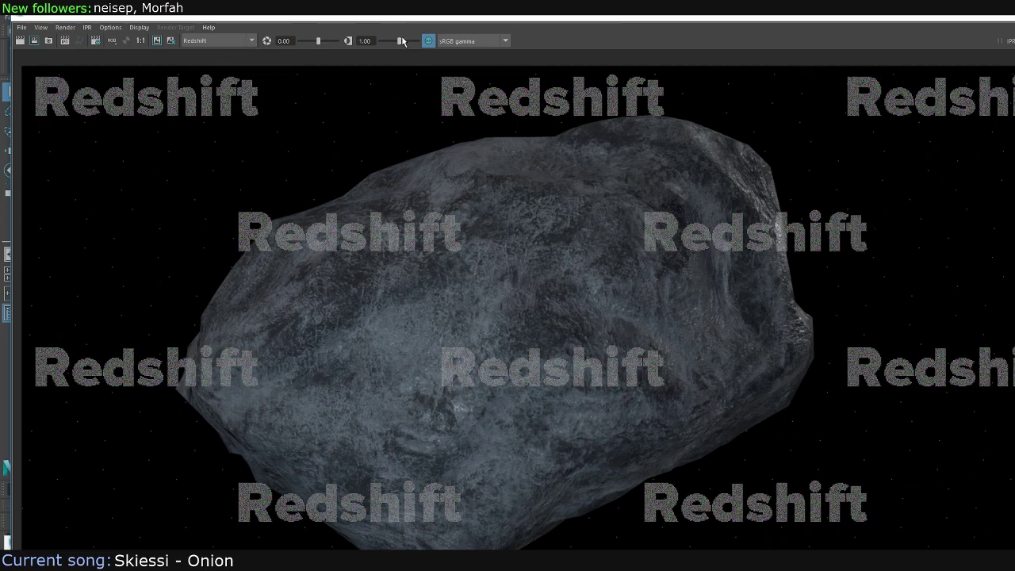
click(166, 42)
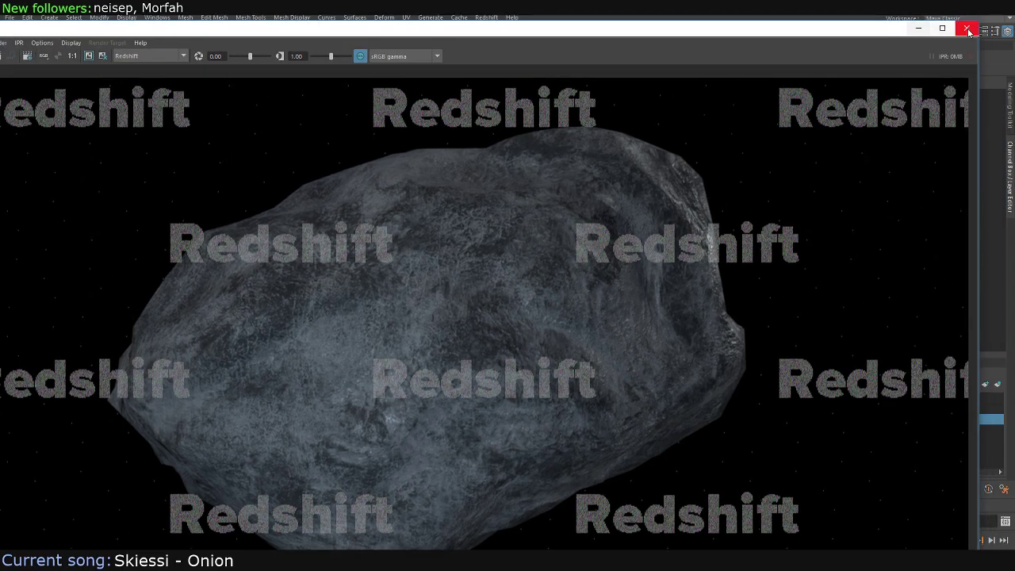
click(966, 29)
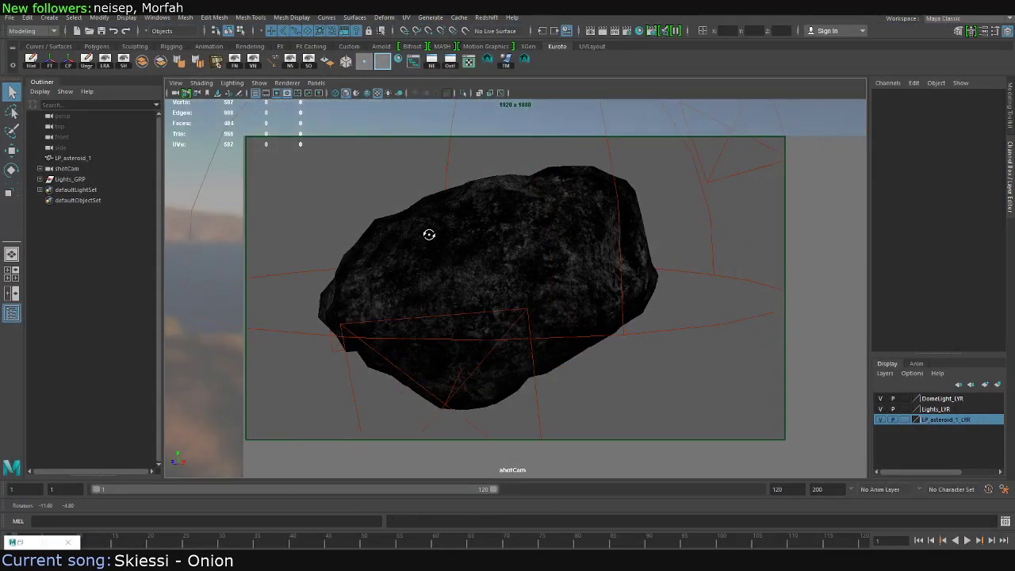
Tumble shotCam to a new angle and render the asteroid in a maximized Render View
mouse_move(469, 245)
alt+mouse_down()
mouse_move(564, 243)
mouse_move(572, 263)
mouse_move(537, 231)
mouse_move(509, 225)
alt+mouse_up()
click(602, 30)
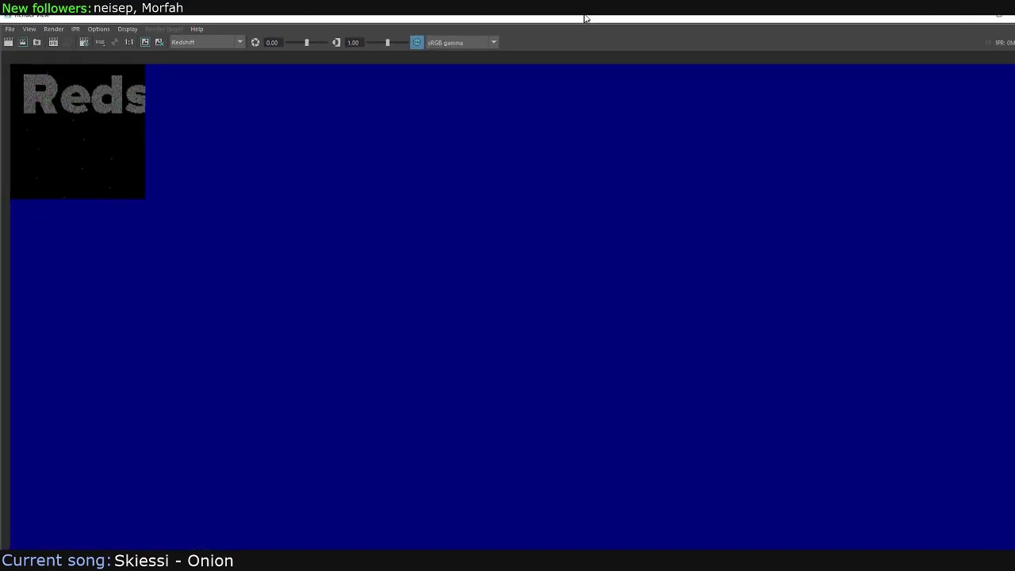
drag(547, 54, 584, 2)
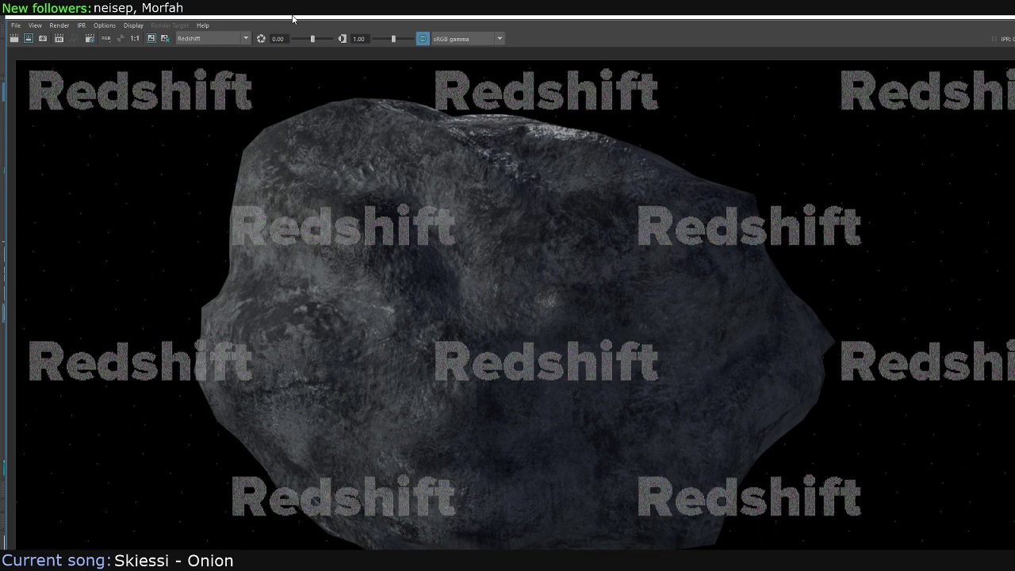
Adjust the render window's position, then switch over to the Unity project
mouse_move(295, 20)
mouse_down()
mouse_move(290, 2)
mouse_move(278, 16)
mouse_up()
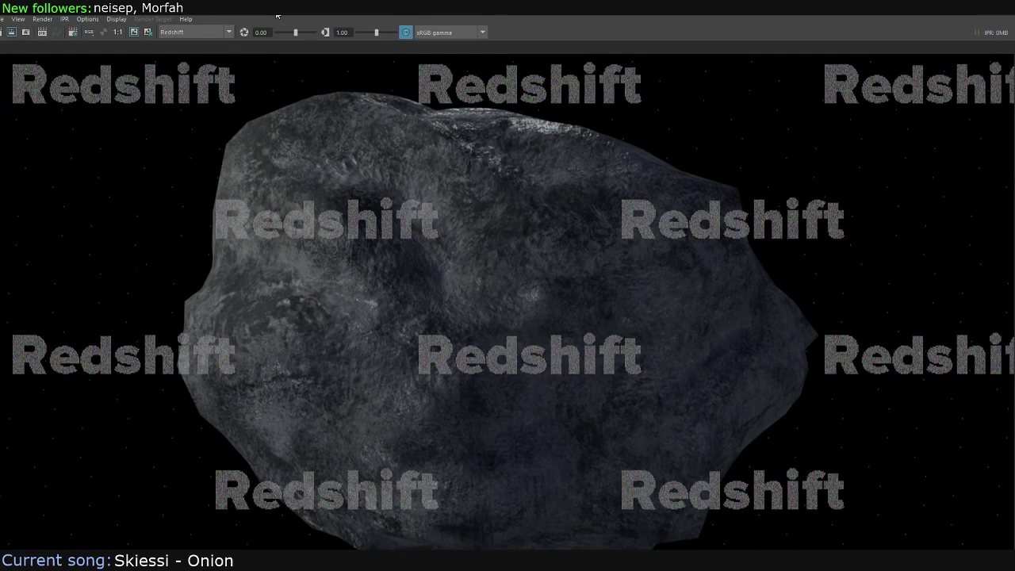
mouse_move(278, 16)
mouse_down()
mouse_move(274, 61)
mouse_move(282, 8)
mouse_up()
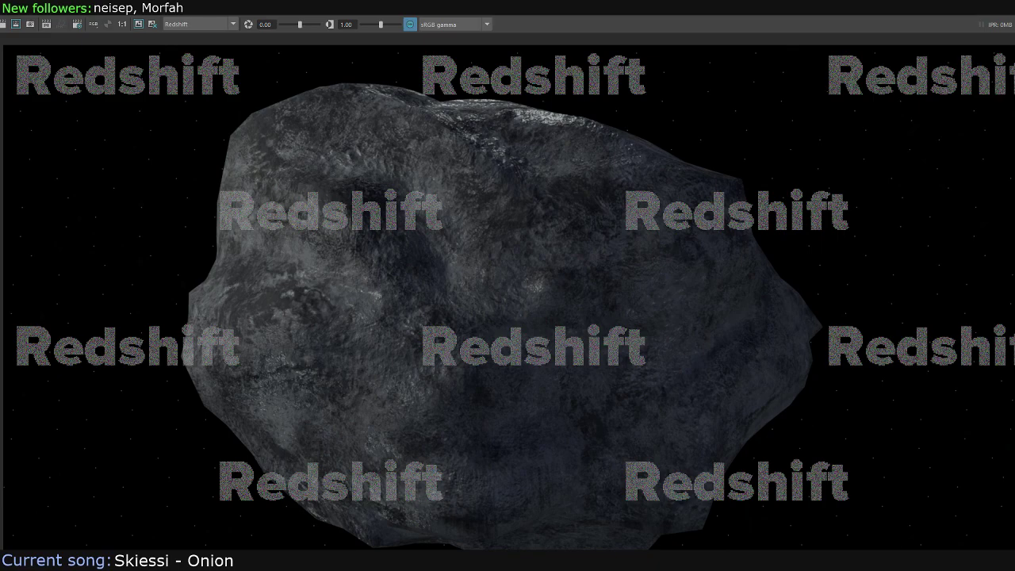
click(578, 545)
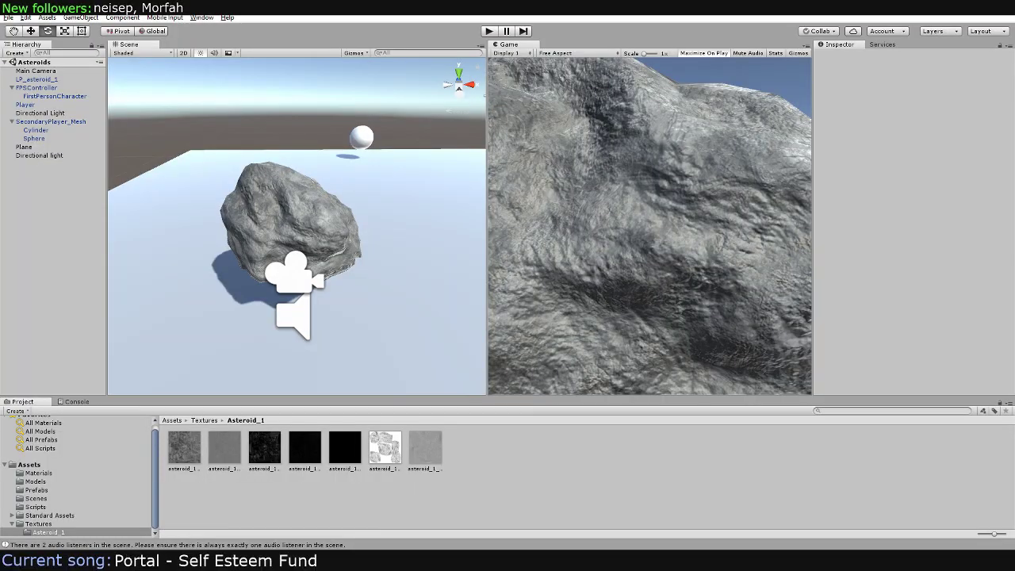
Orbit and zoom around the textured asteroid in Unity's Scene view
alt+drag(373, 198, 362, 207)
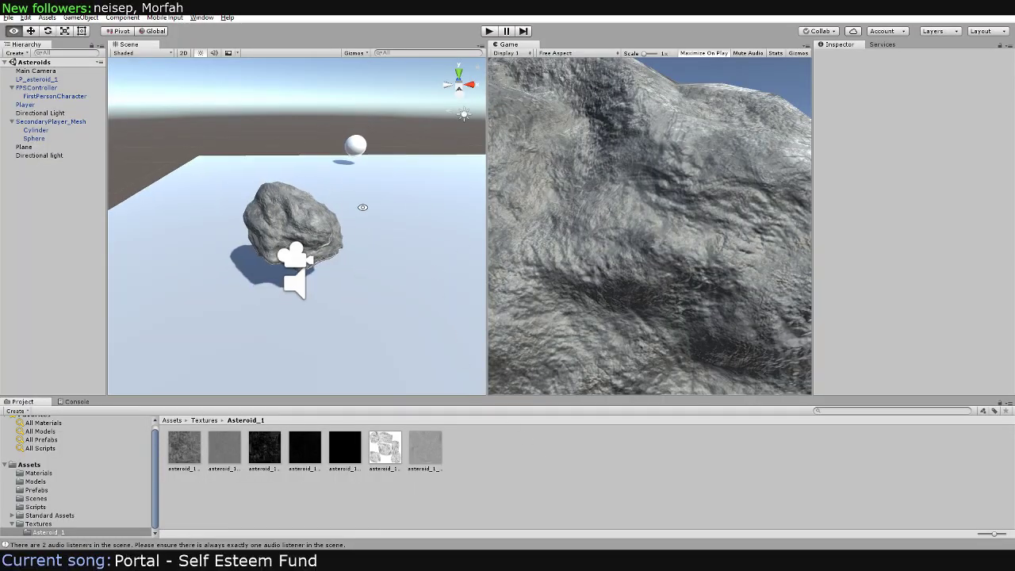
alt+drag(286, 203, 273, 120)
alt+right_drag(273, 120, 290, 216)
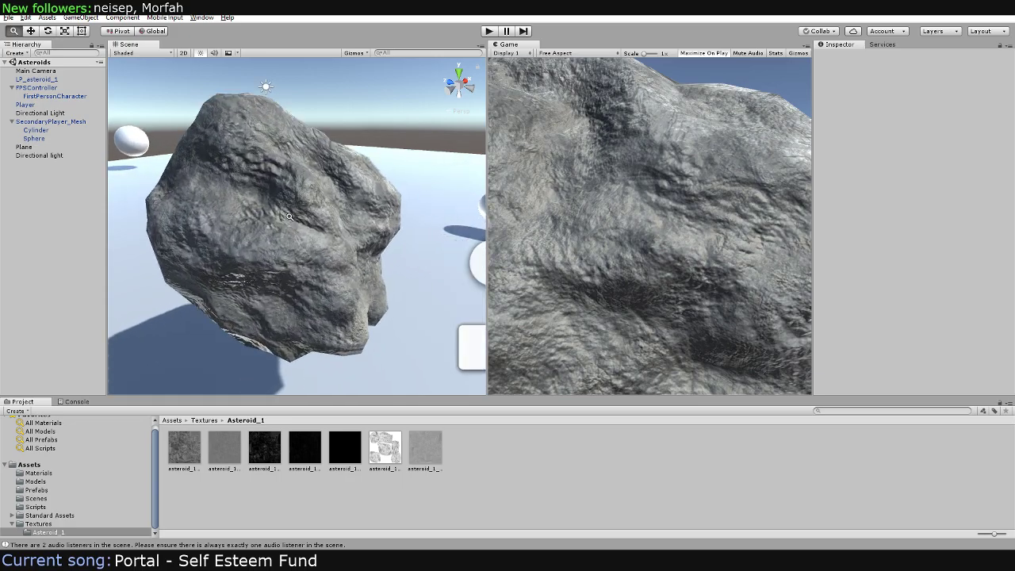
mouse_move(290, 216)
alt+mouse_down()
mouse_move(357, 165)
mouse_move(489, 242)
mouse_move(476, 238)
alt+mouse_up()
mouse_move(476, 238)
alt+right_down()
mouse_move(242, 201)
mouse_move(412, 260)
alt+right_up()
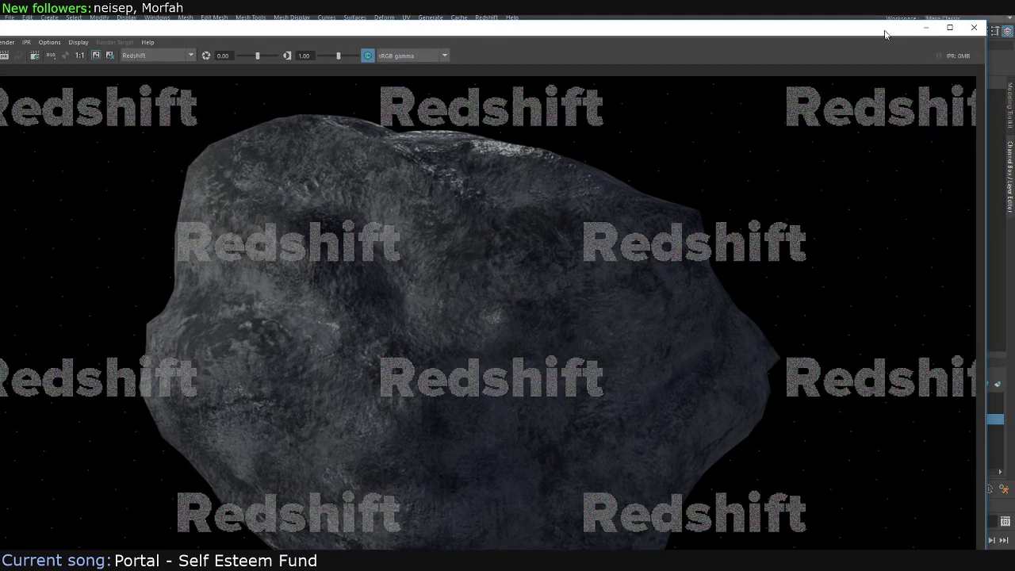
Close Render View, choose the HD 720 (1280x720) preset on the Common tab, and render again
click(974, 27)
click(632, 33)
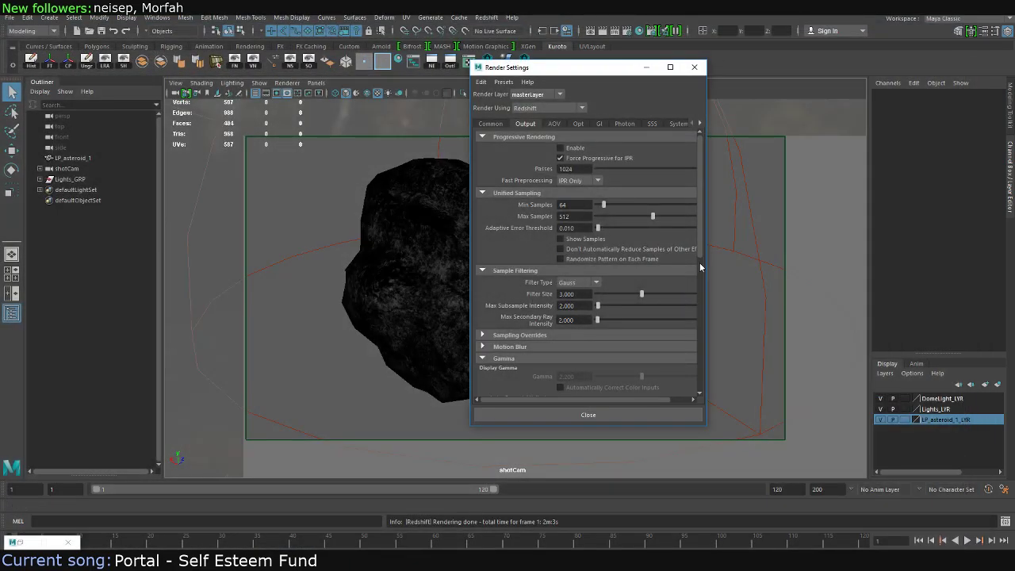
mouse_move(700, 263)
mouse_down()
mouse_move(705, 365)
mouse_move(644, 104)
mouse_up()
click(491, 124)
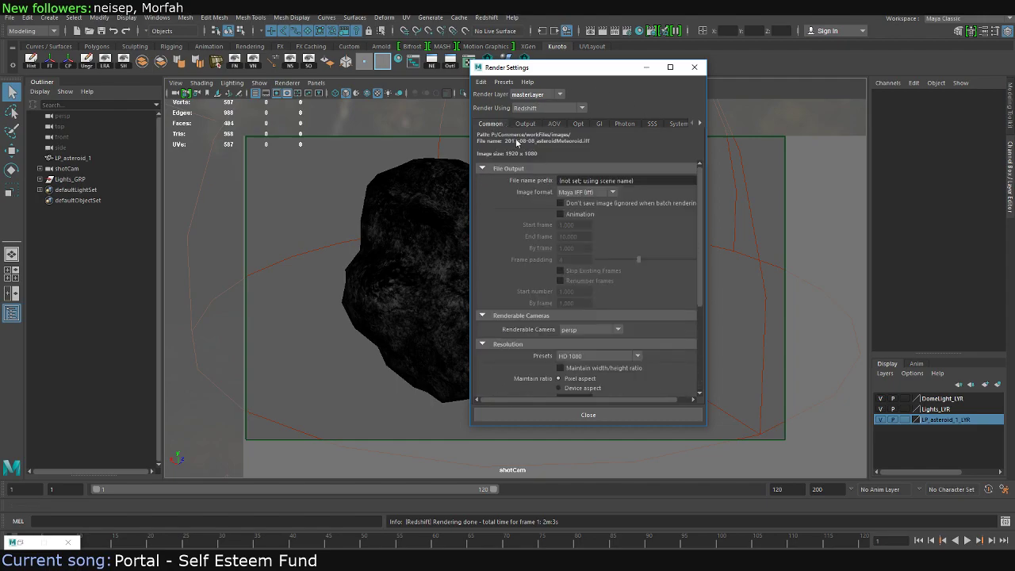
click(584, 357)
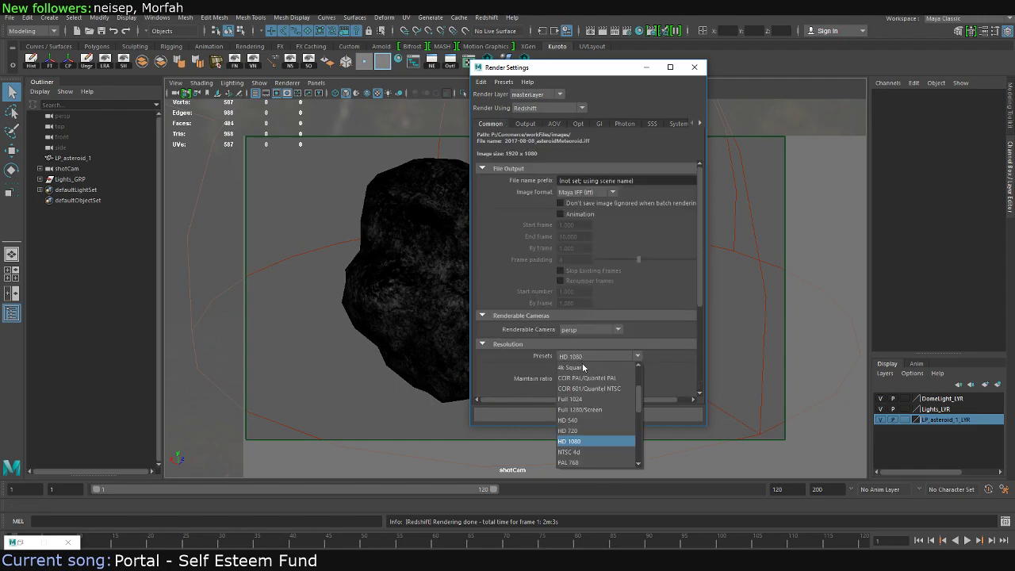
click(583, 431)
click(580, 415)
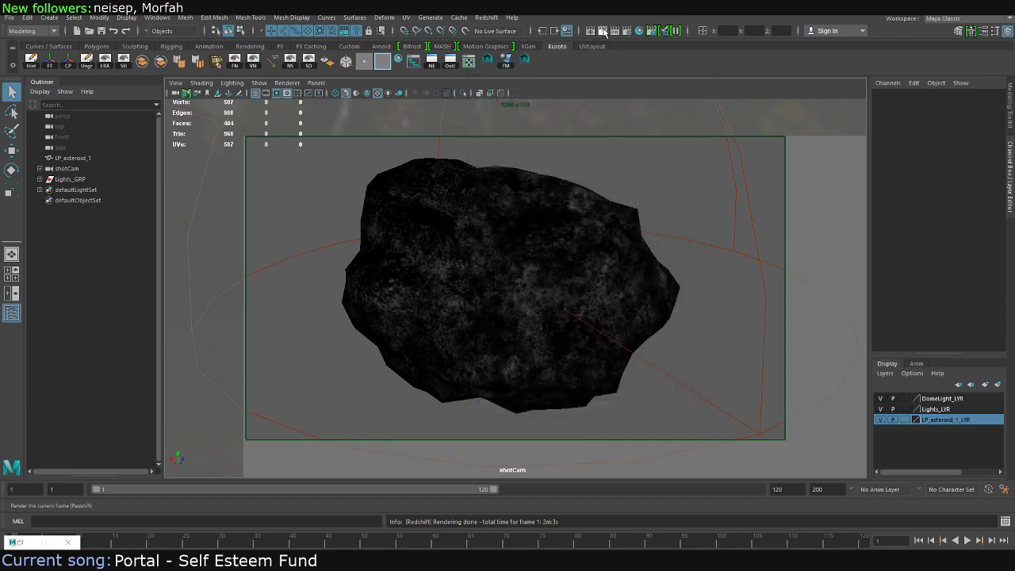
click(603, 30)
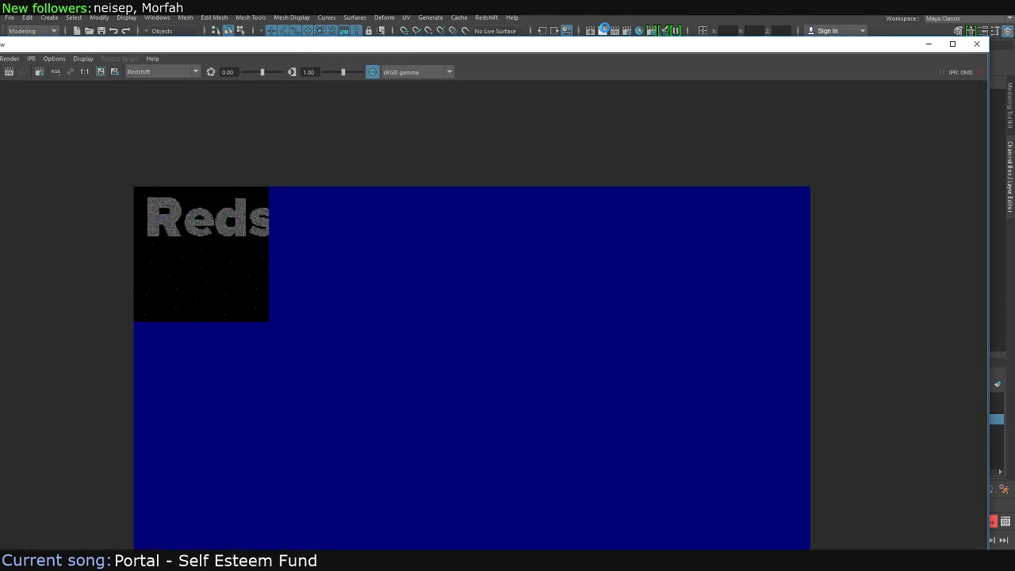
Shrink and reposition the Render View window to reveal the scene
drag(574, 44, 505, 219)
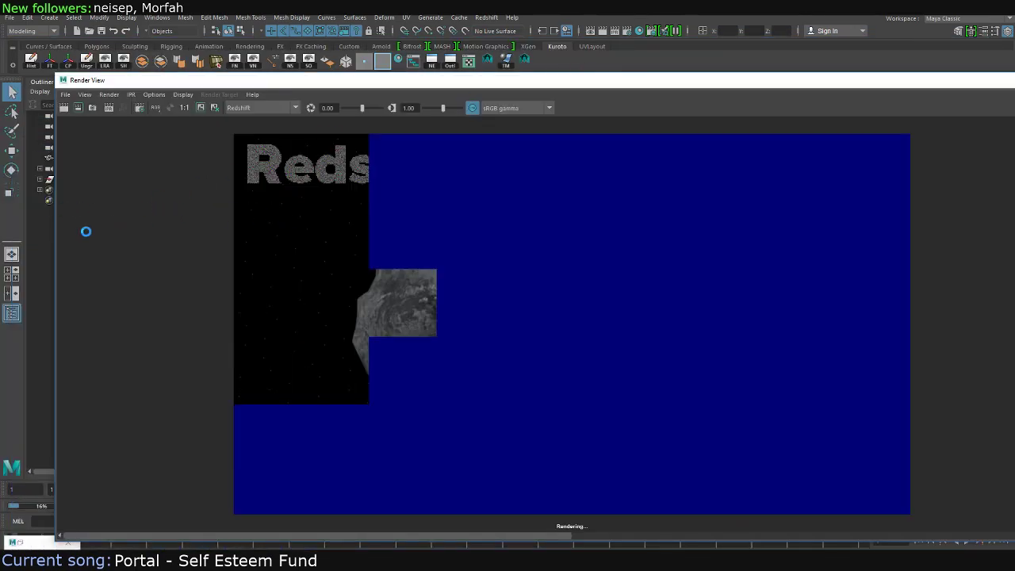
drag(56, 228, 365, 225)
drag(524, 82, 316, 49)
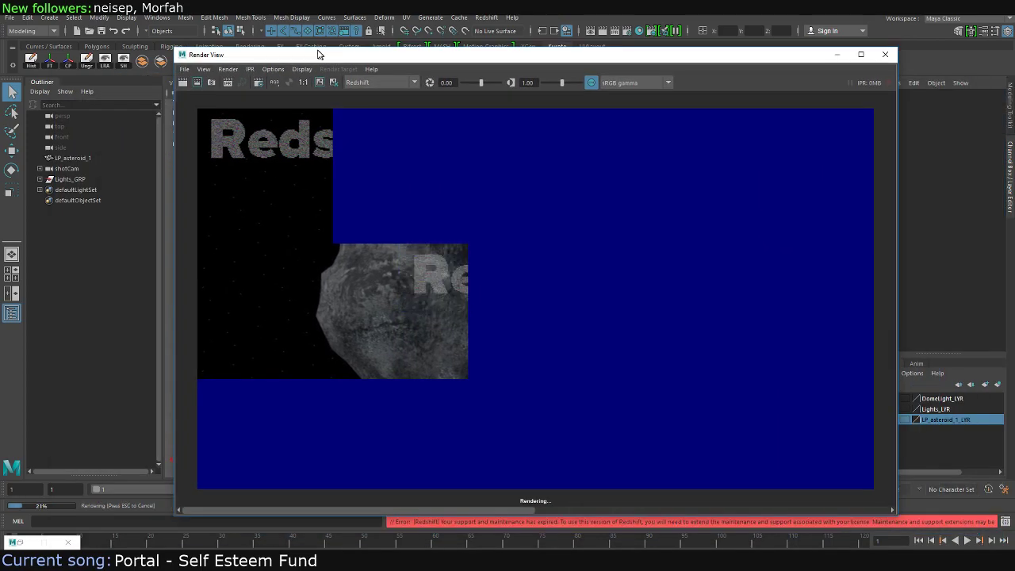
Lower Redshift sampling in Output settings (Max Samples 128) and start a new render
click(632, 30)
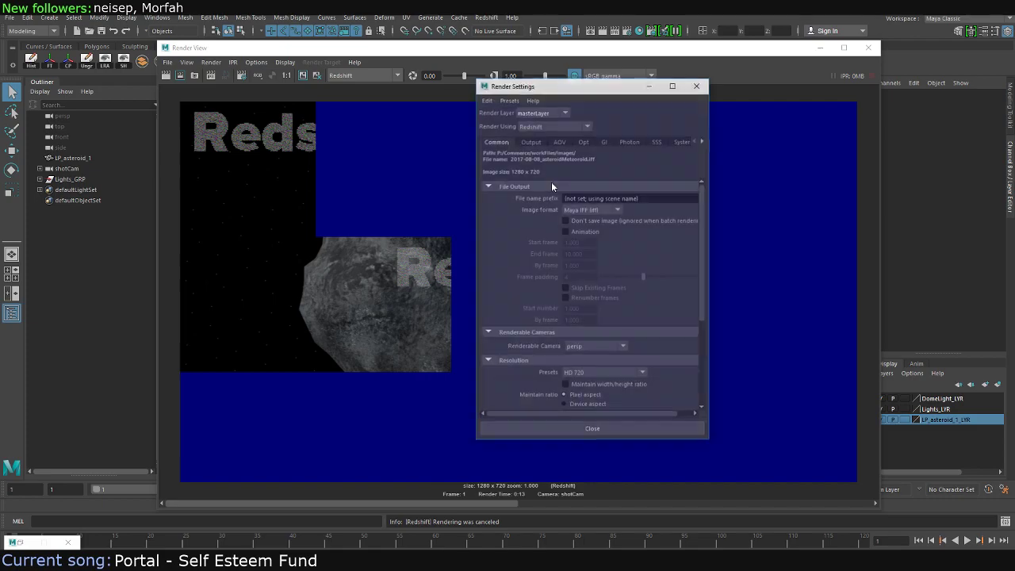
click(531, 141)
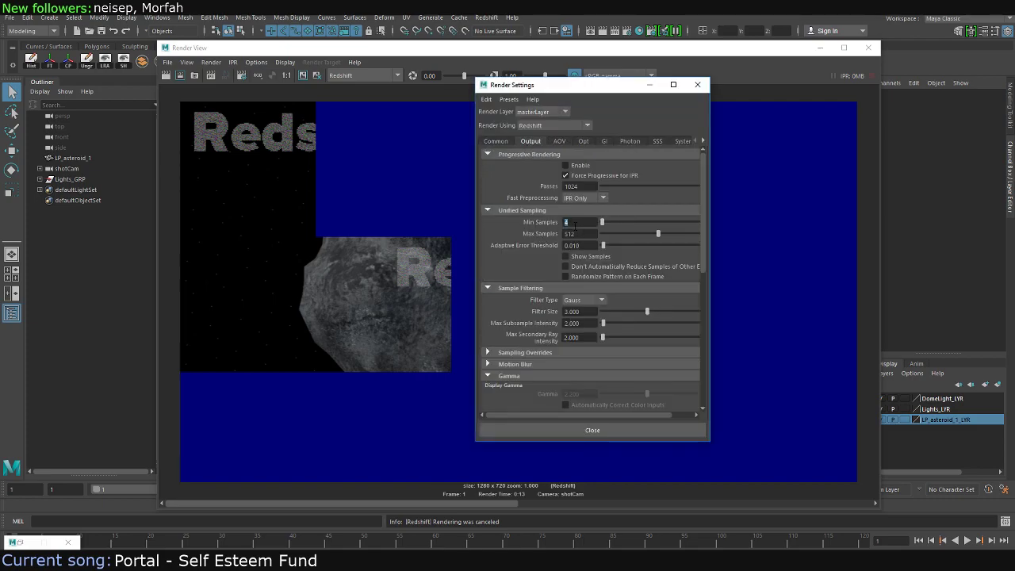
key(Tab)
text(64)
key(Return)
text(128)
key(Return)
click(697, 85)
click(166, 75)
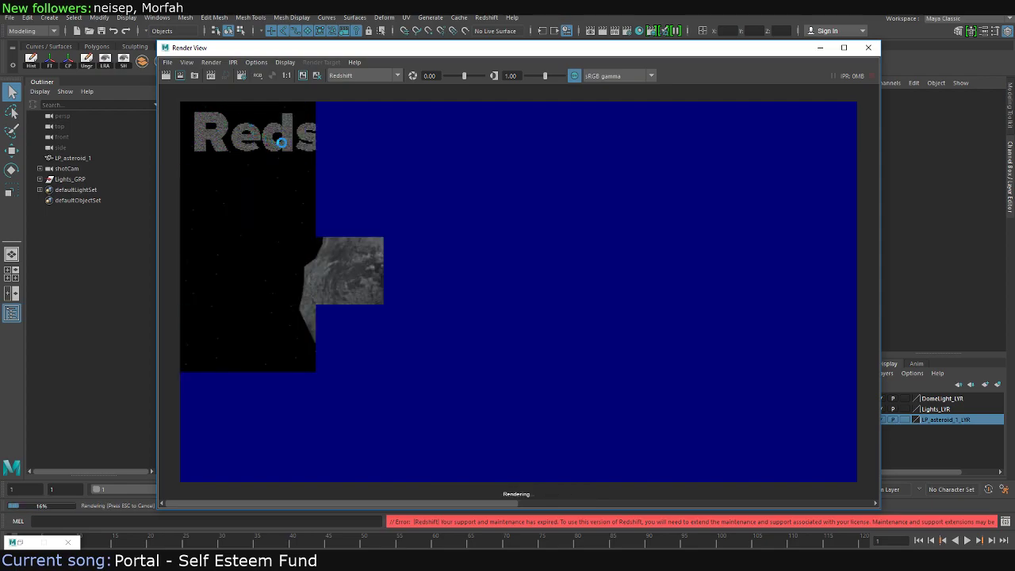
Cancel that render, set Max Samples to 64, and render the frame again
right_click(320, 165)
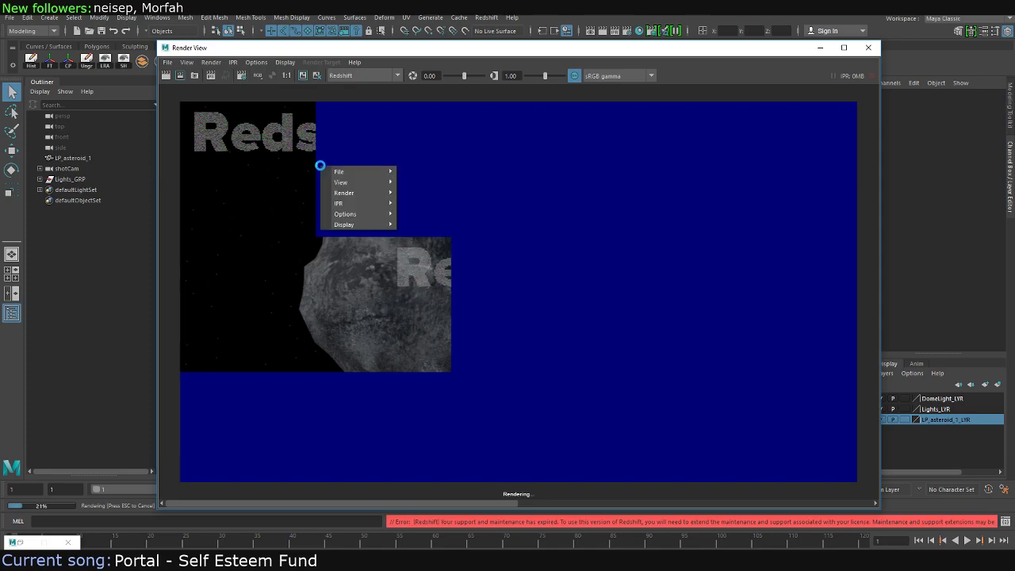
click(485, 188)
key(Escape)
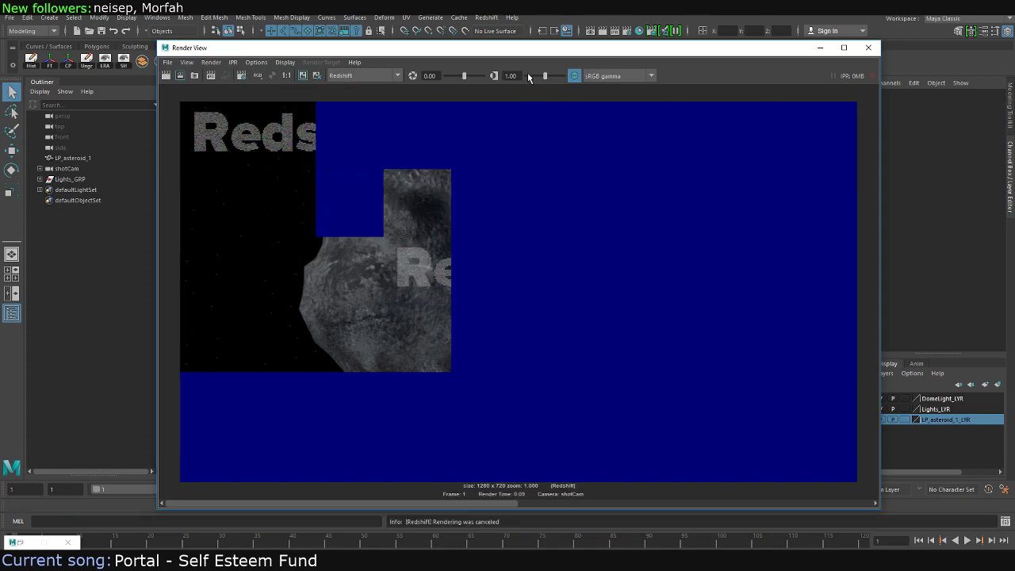
click(626, 30)
double_click(574, 250)
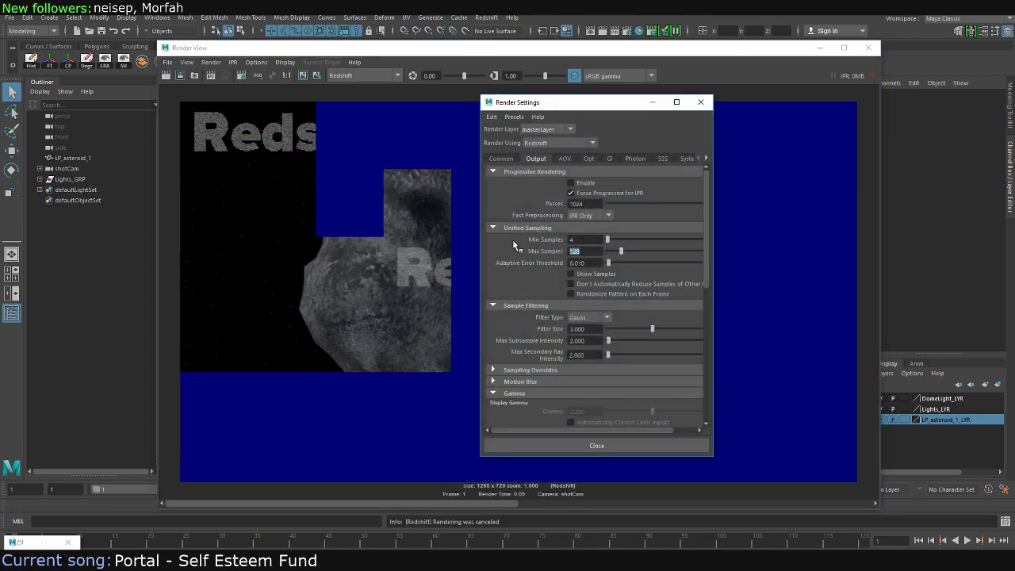
text(64)
key(Return)
click(691, 103)
click(167, 76)
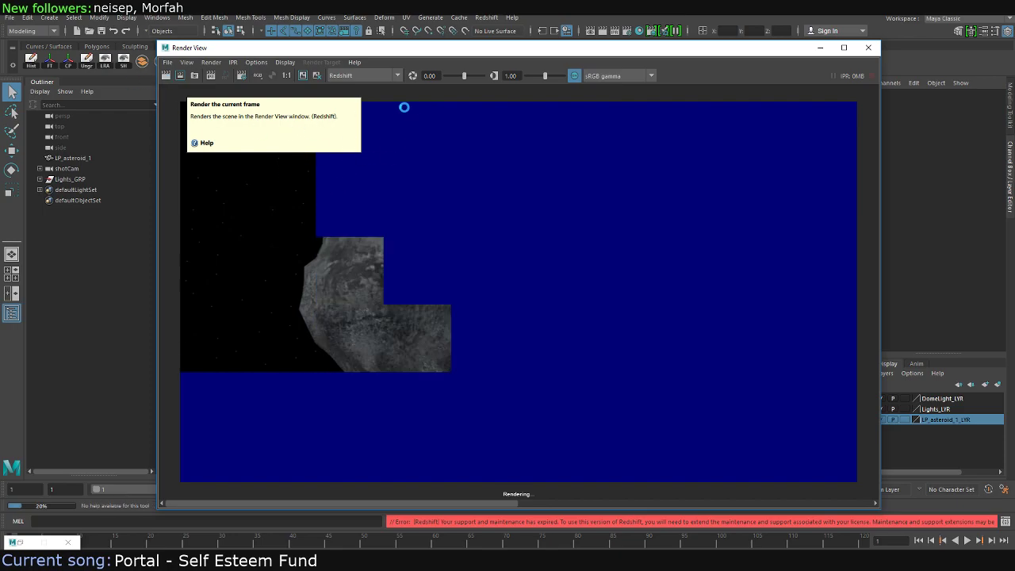
click(399, 138)
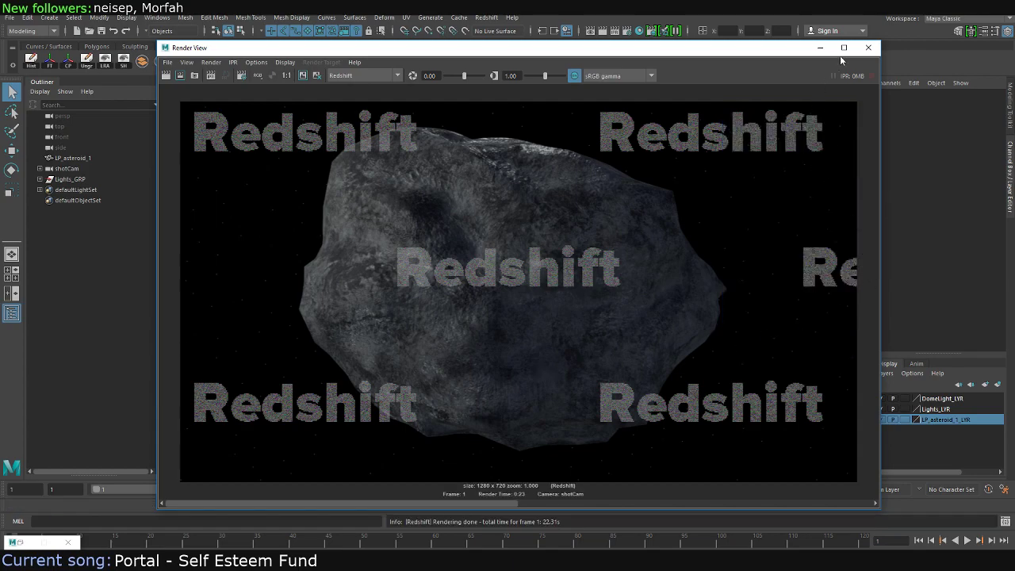
Close the finished 1280x720 asteroid render window, leaving the shotCam viewport
click(869, 49)
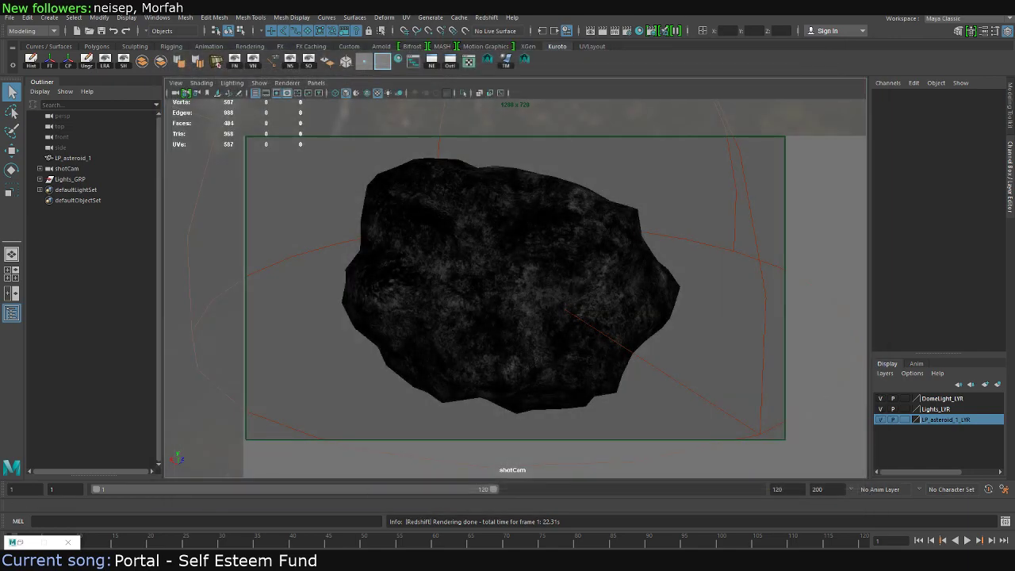